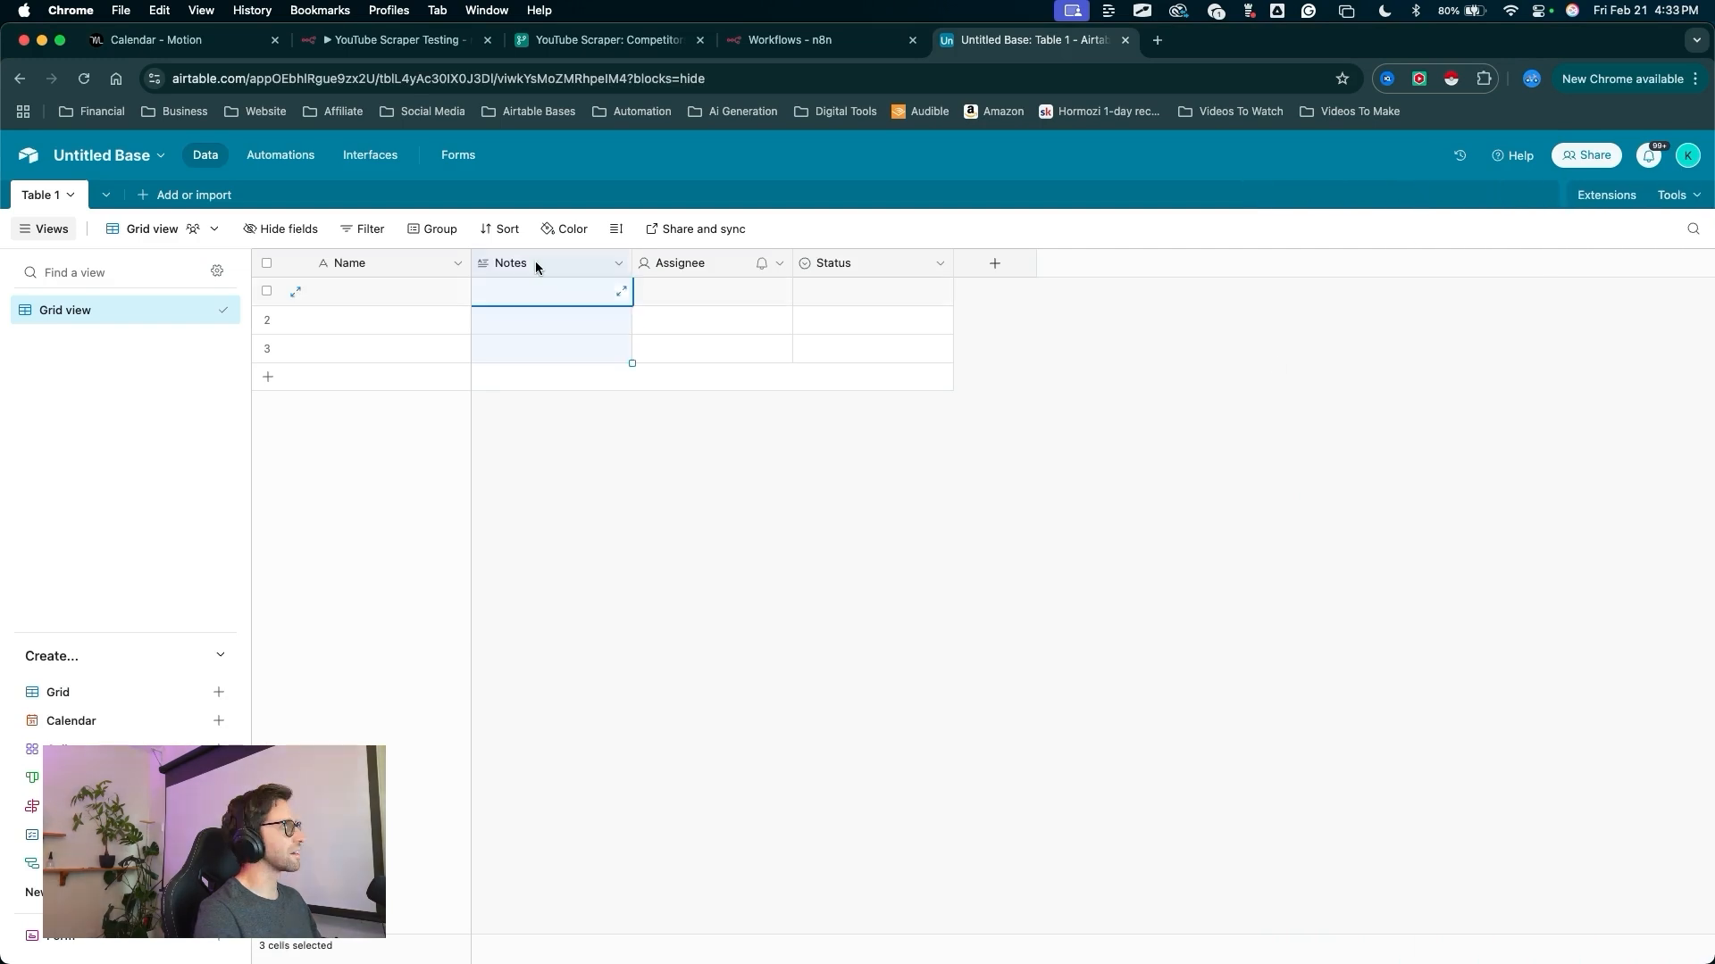
- Delete the Notes, Assignee and Status fields from the table together
left_click(687, 264, "shift")
left_click(842, 265, "shift")
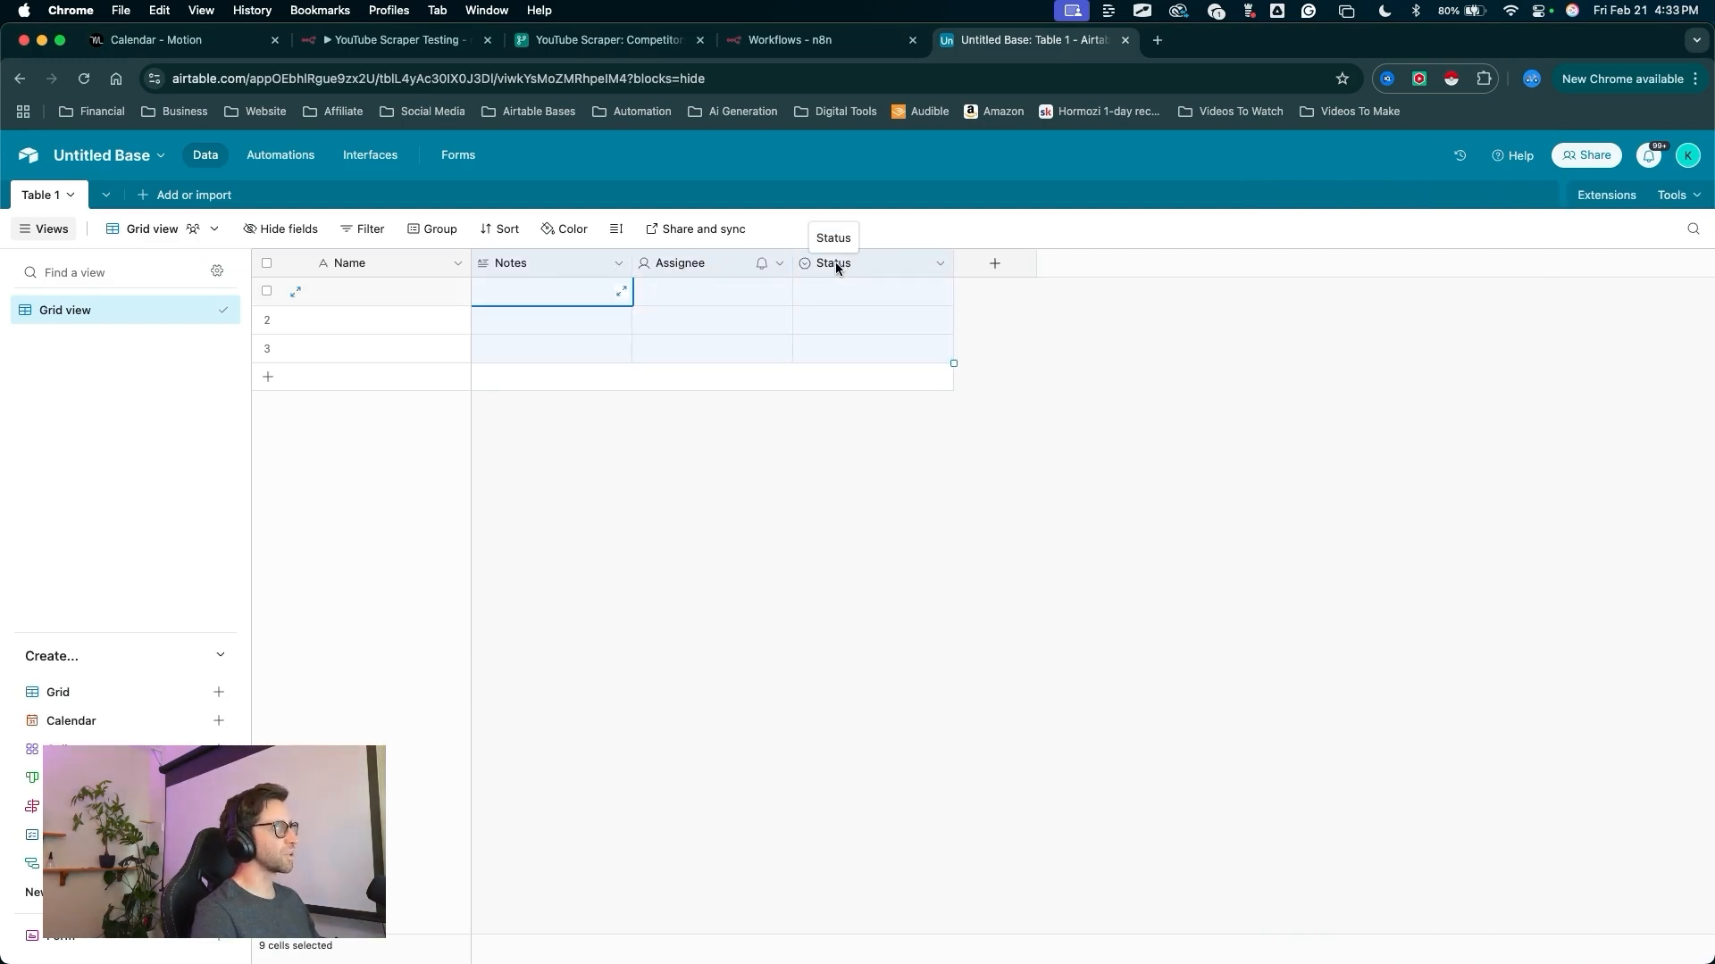
right_click(835, 262)
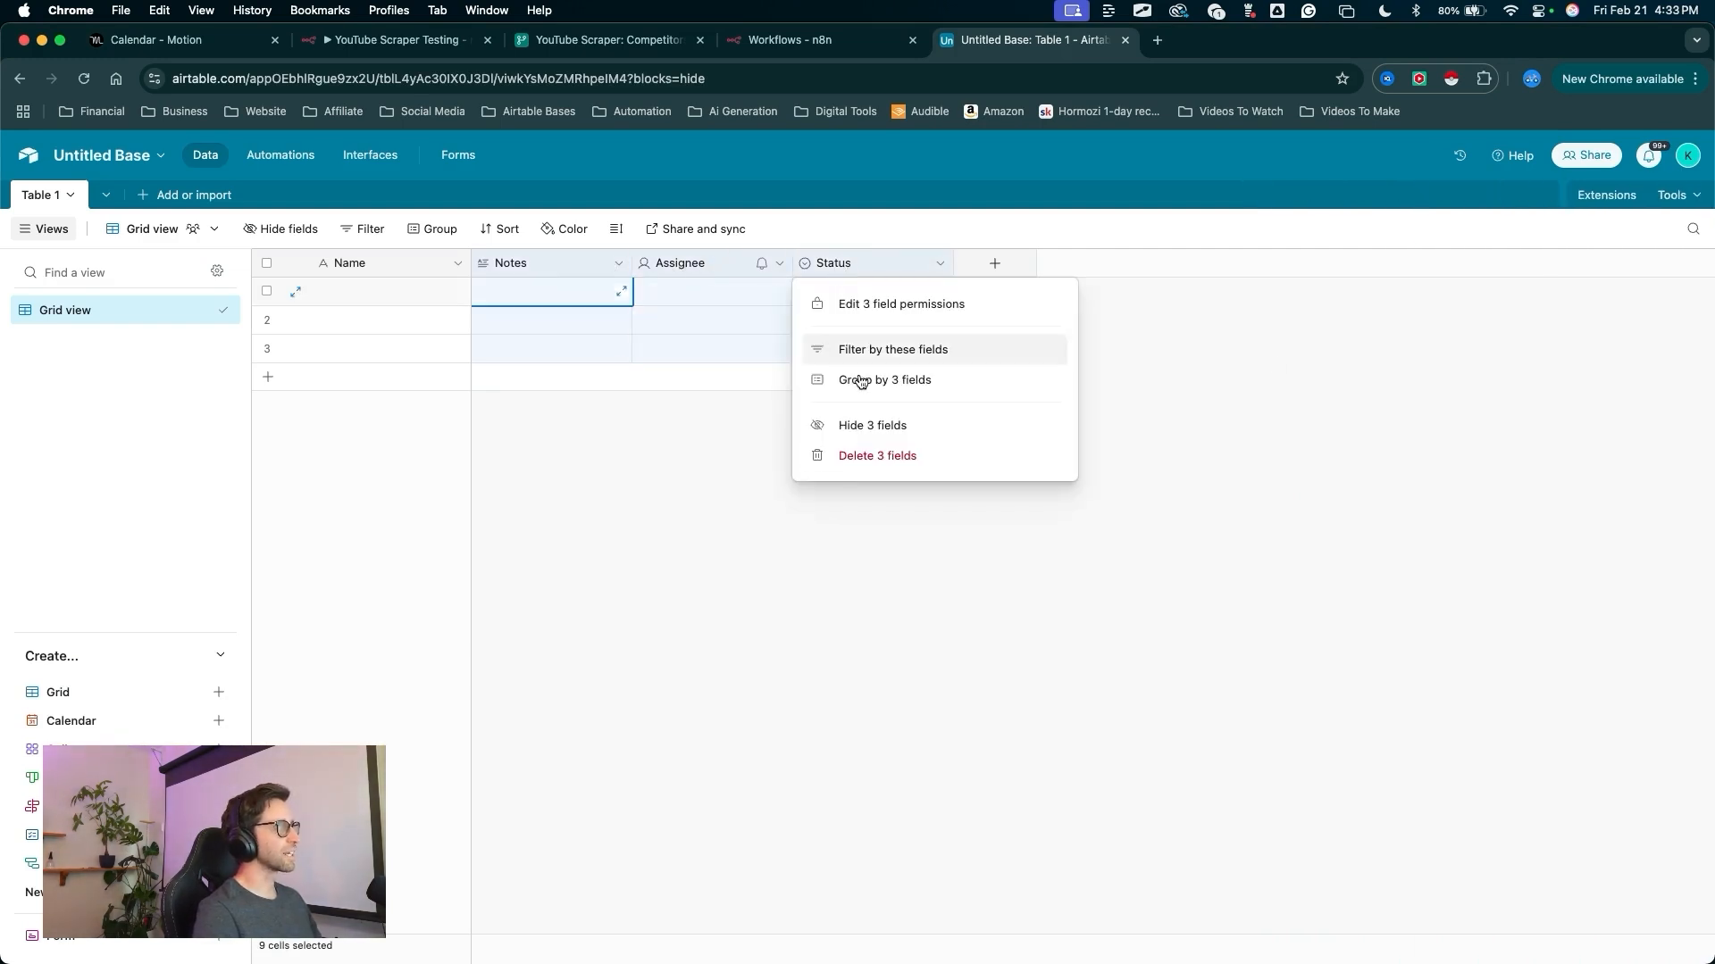
left_click(862, 456)
- Rename the untitled base as YouTube VPH DEMO
left_click_drag(384, 536, 119, 170)
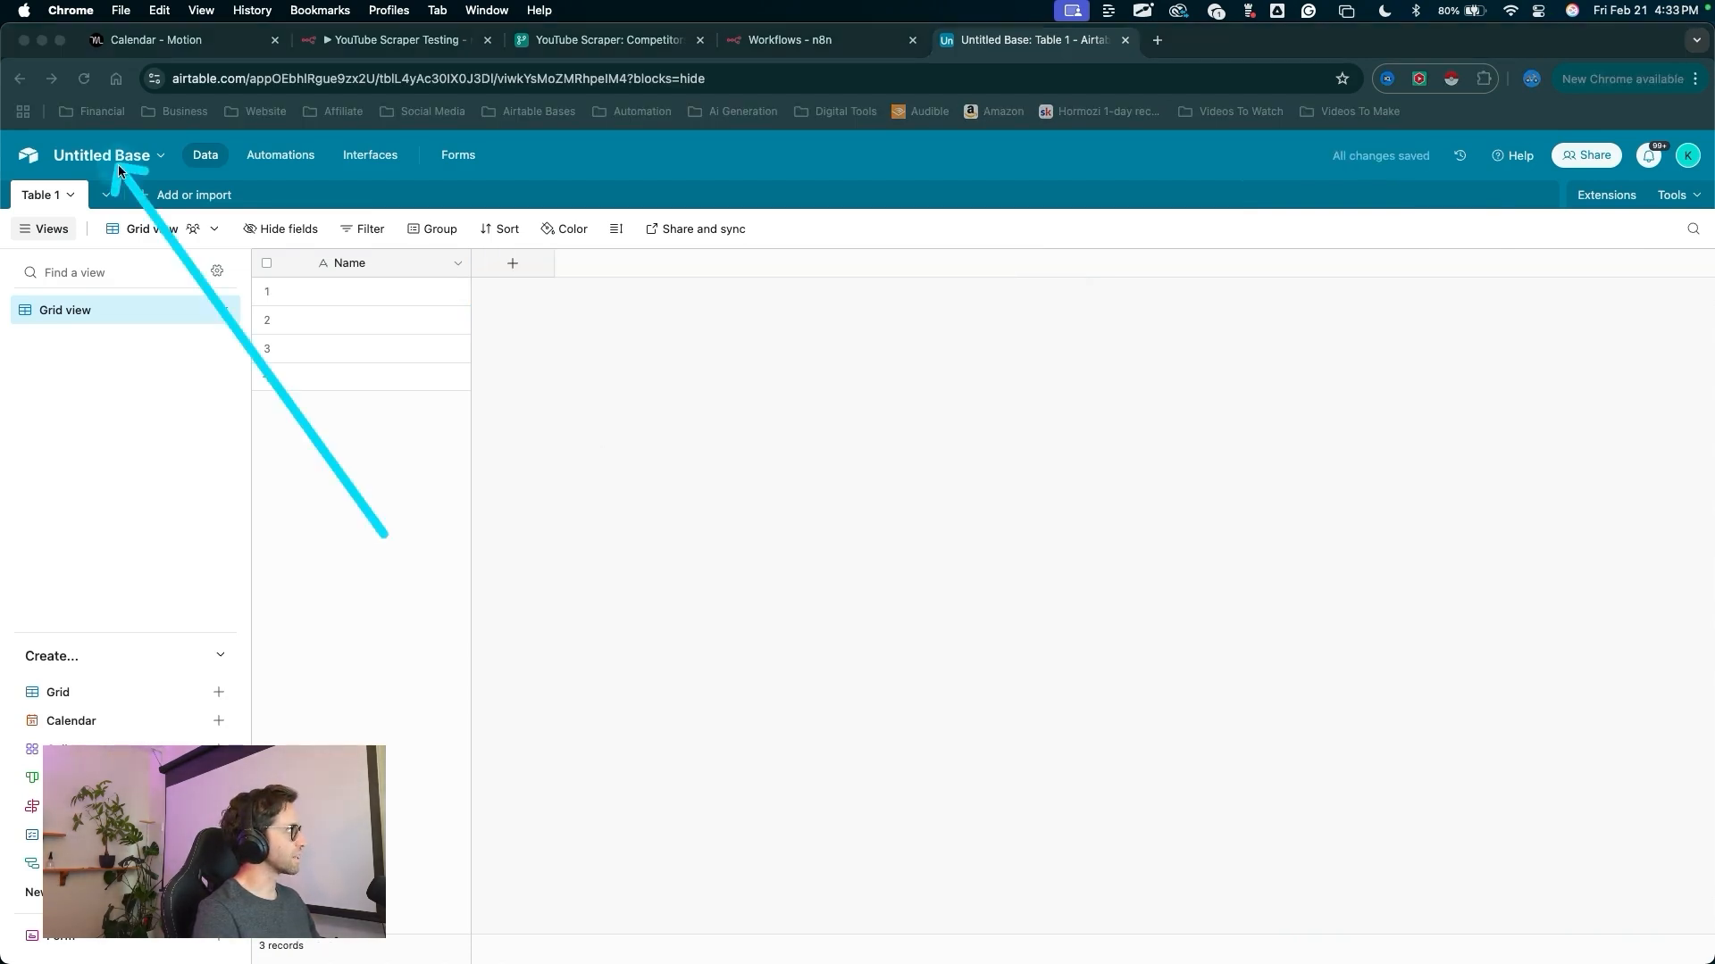
left_click(116, 158)
type("YouTube V")
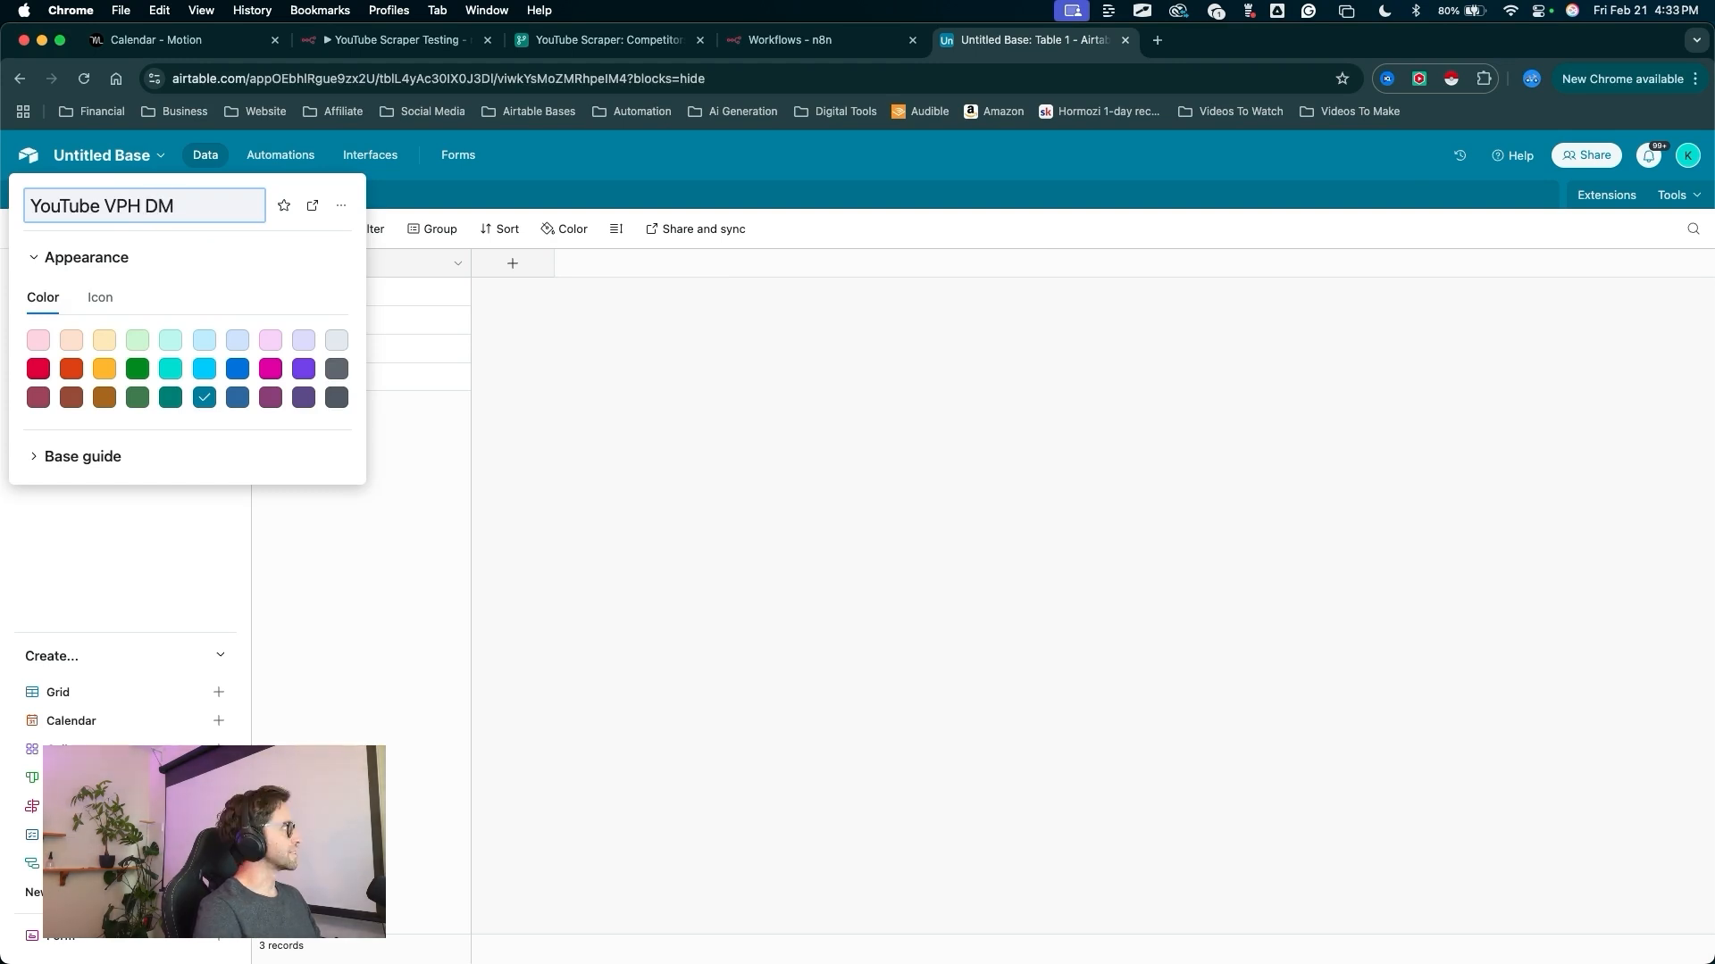
type("PH DEMO")
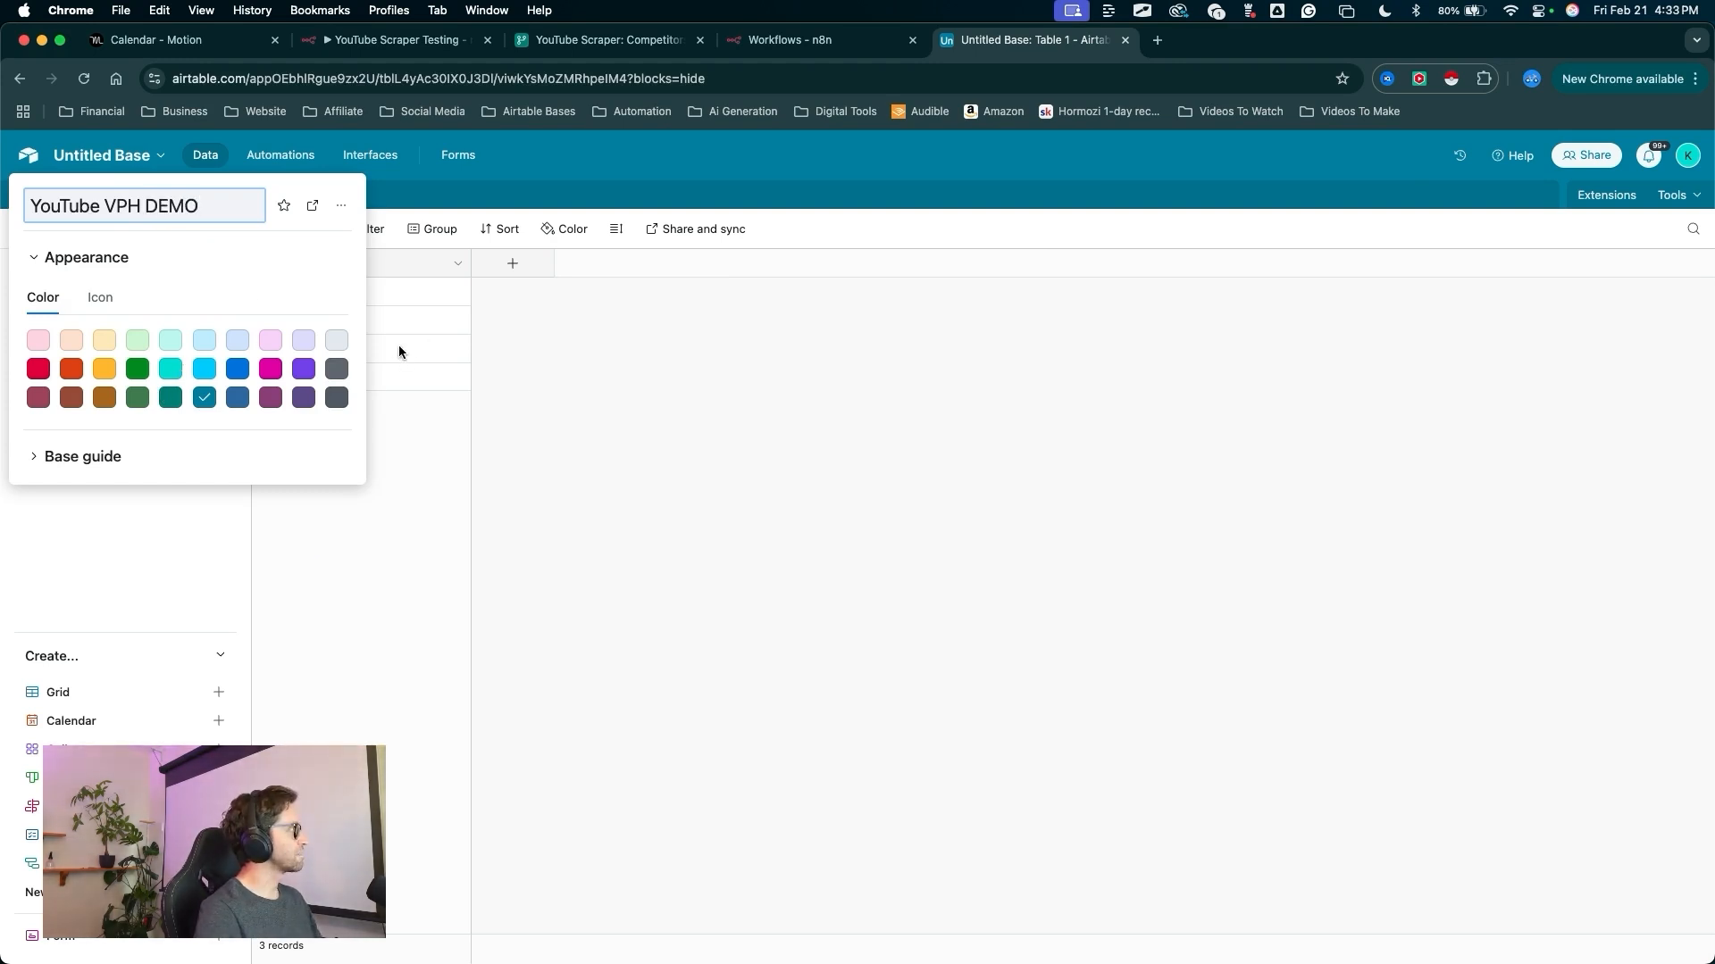
left_click_drag(306, 536, 69, 184)
key("Escape")
- Rename Table 1 as YouTube Accounts and save the new table name
double_click(51, 199)
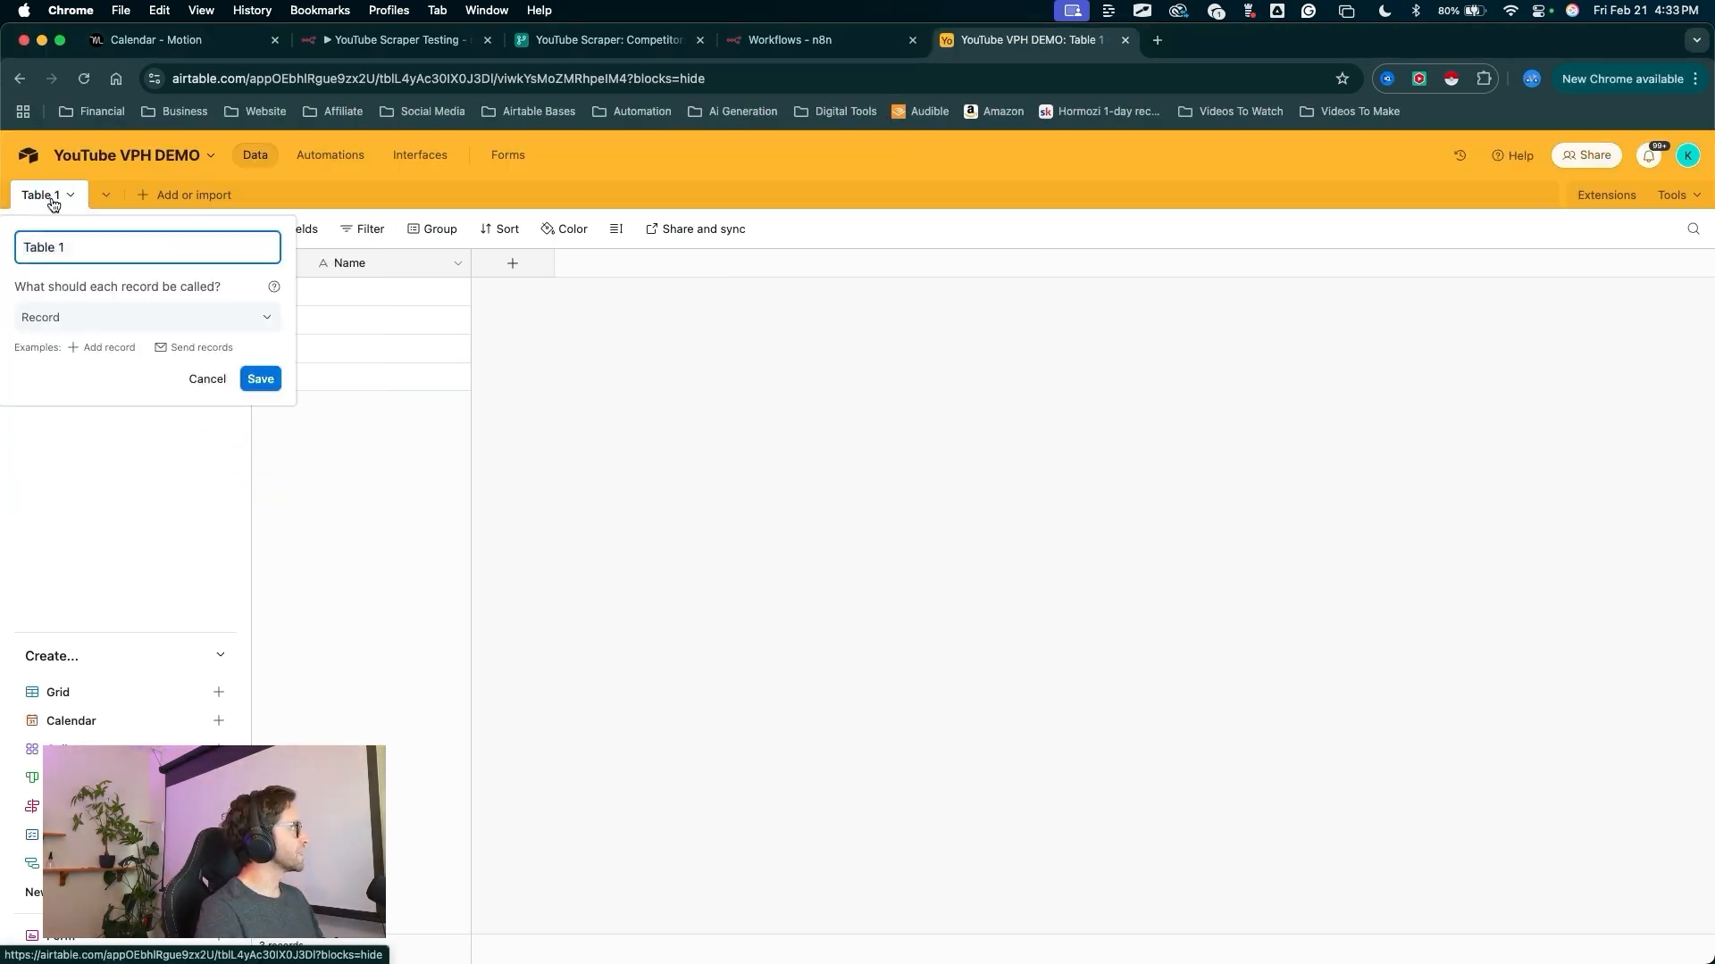
left_click(52, 200)
double_click(52, 198)
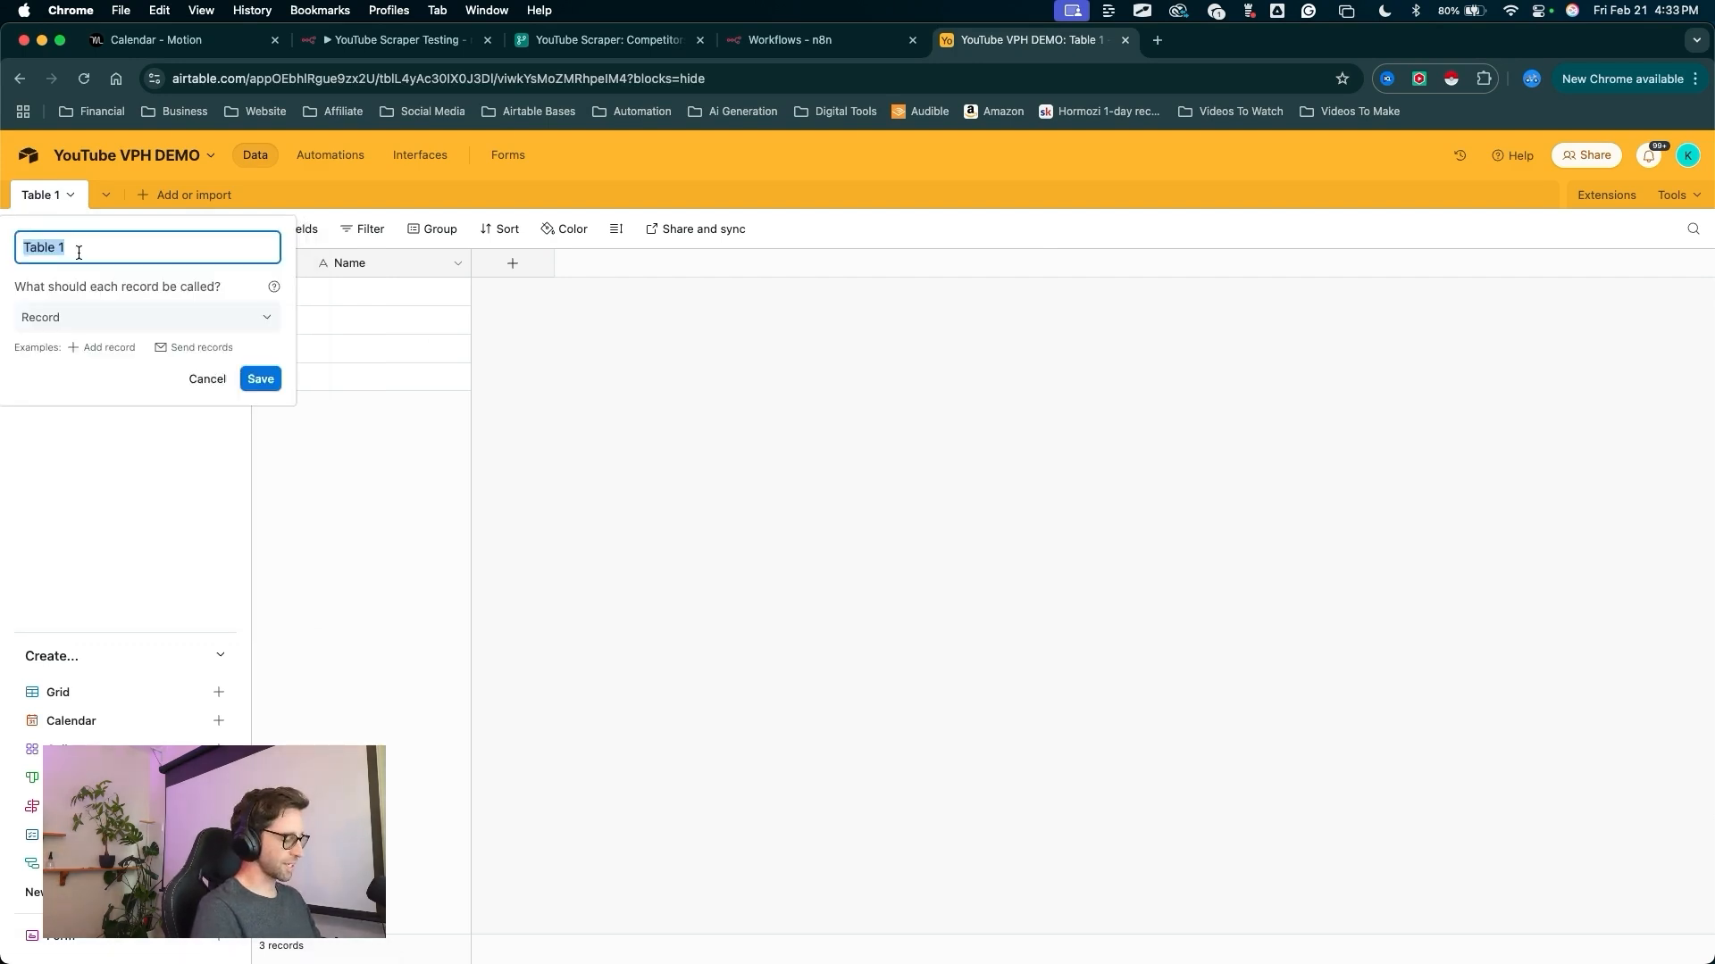
type("YouTuber Accounts")
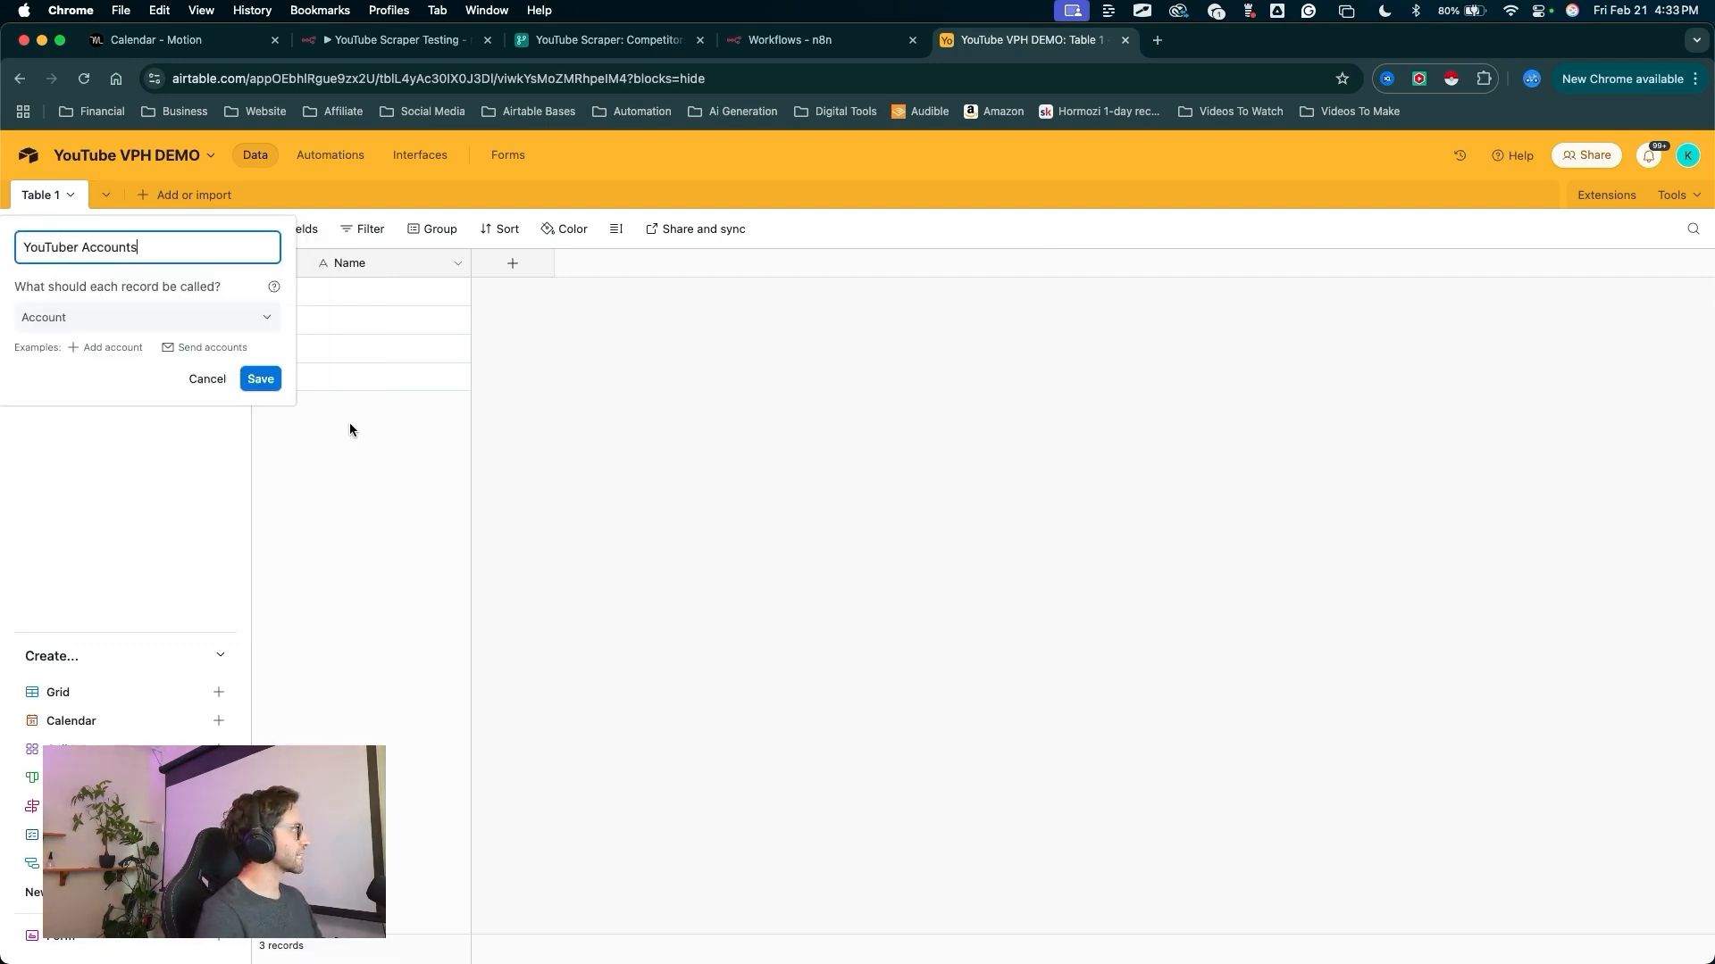
left_click(260, 379)
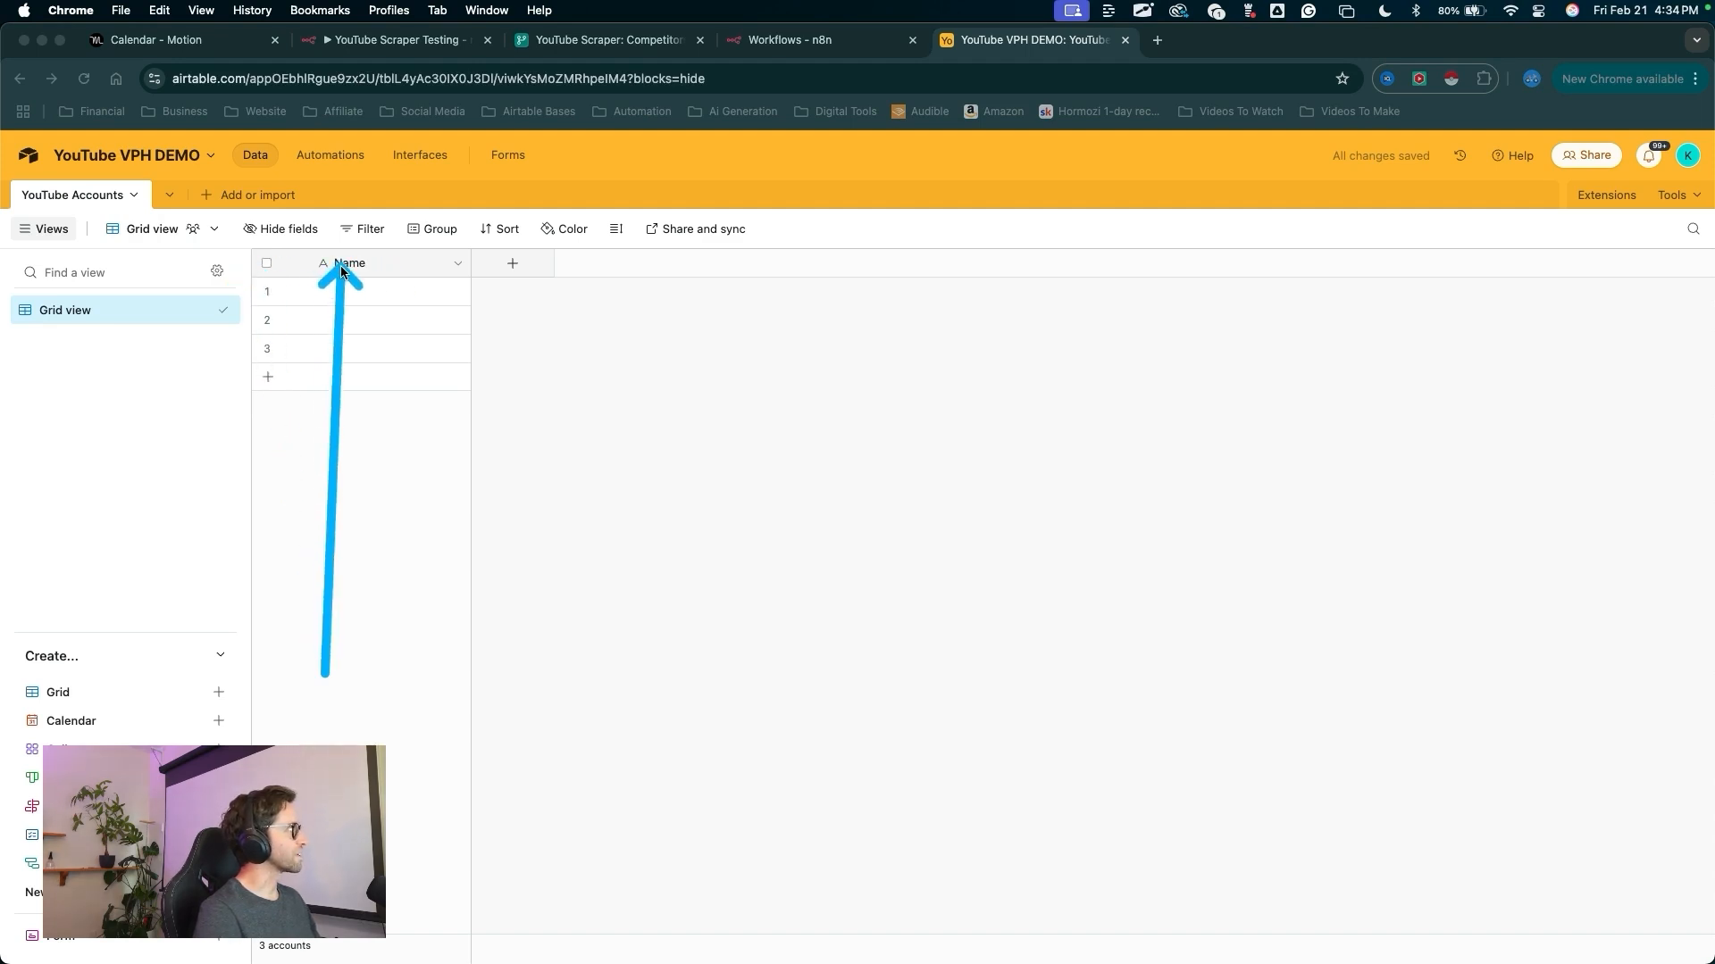
- Rename the primary Name field as Account Name, keeping it as single line text
double_click(343, 266)
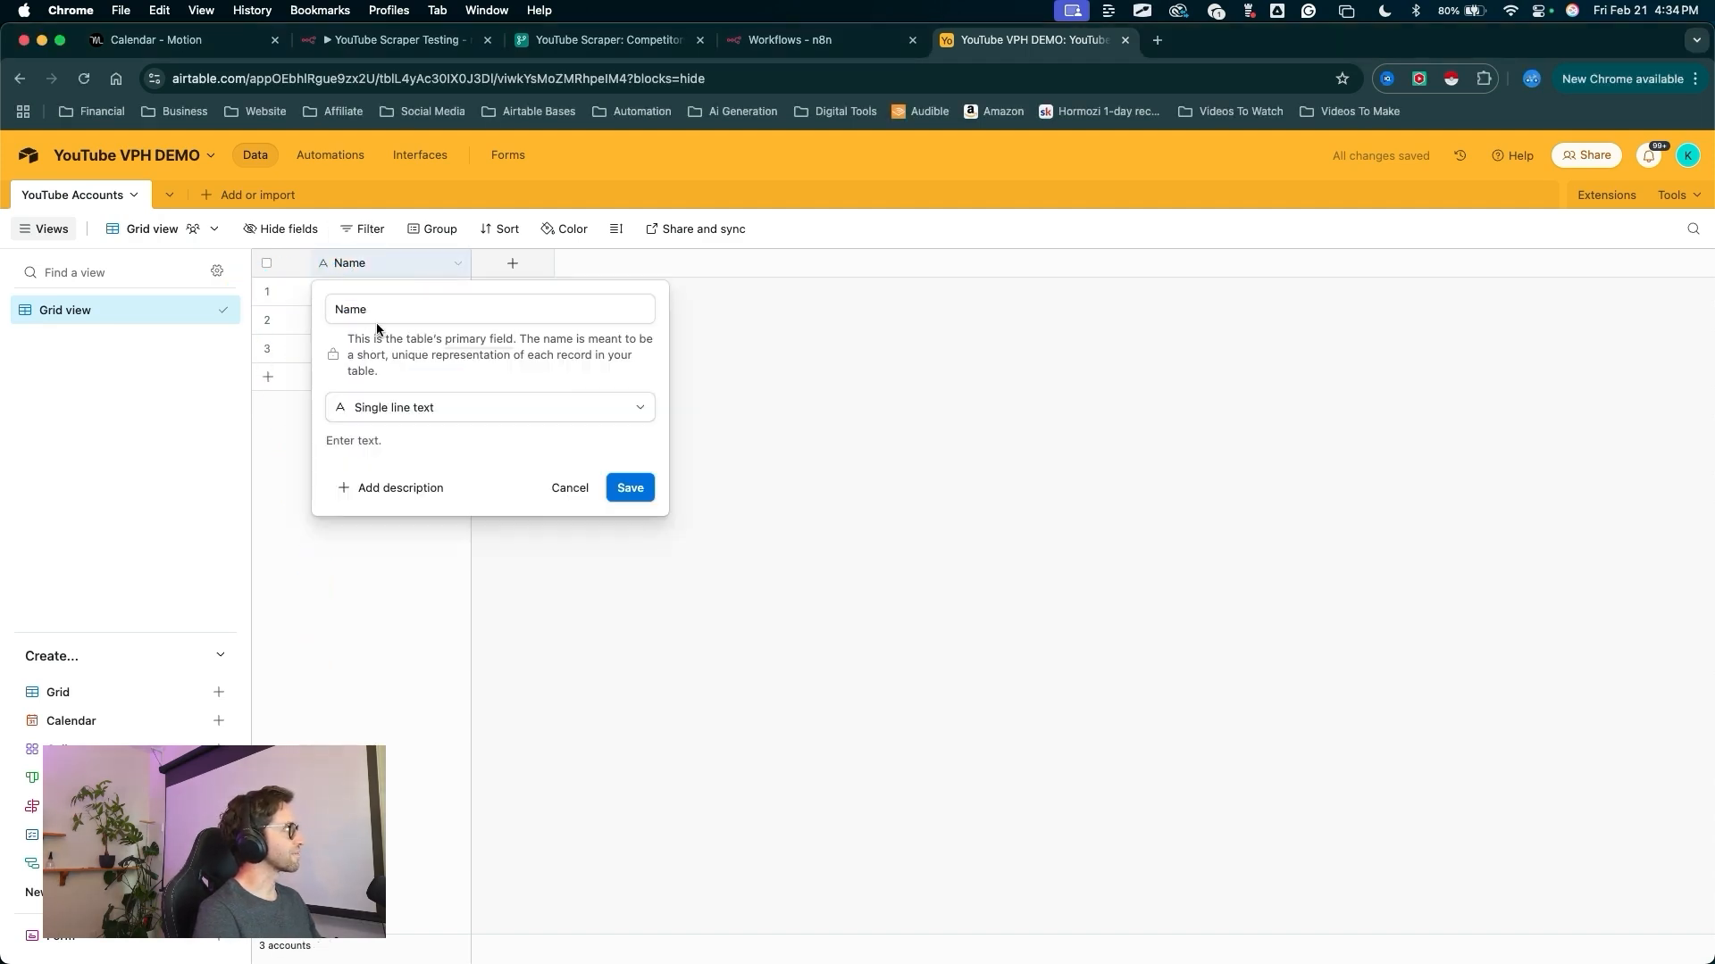
left_click_drag(368, 309, 349, 309)
type("Account")
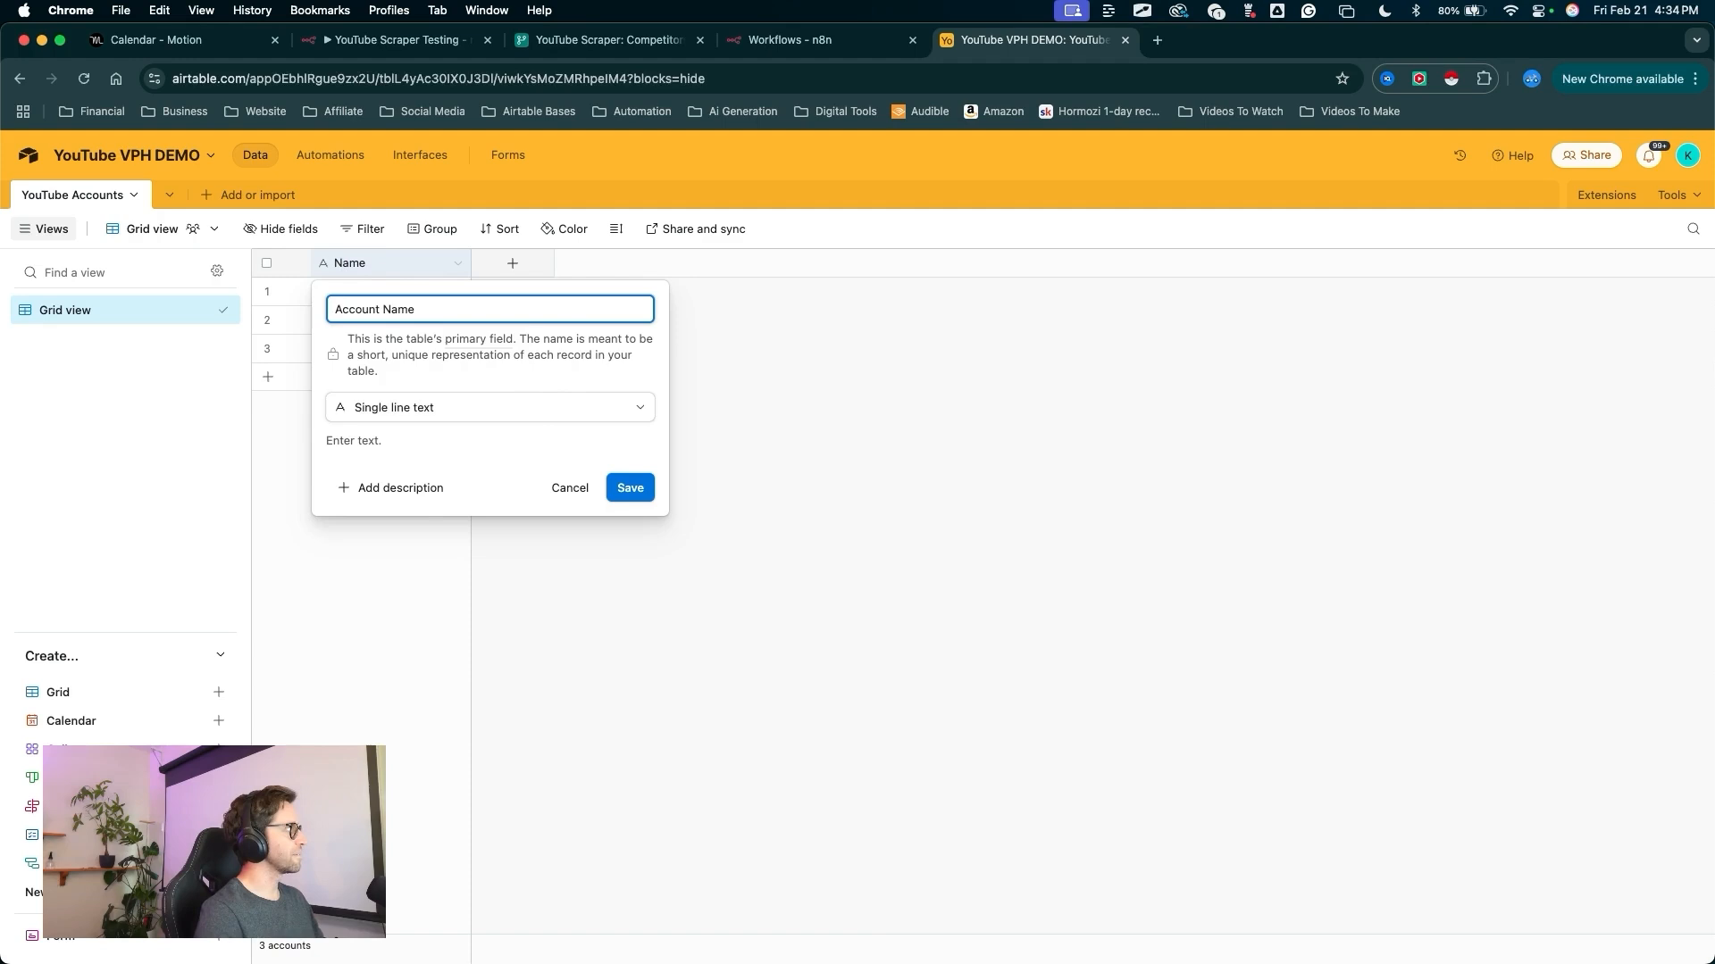
left_click_drag(490, 678, 413, 429)
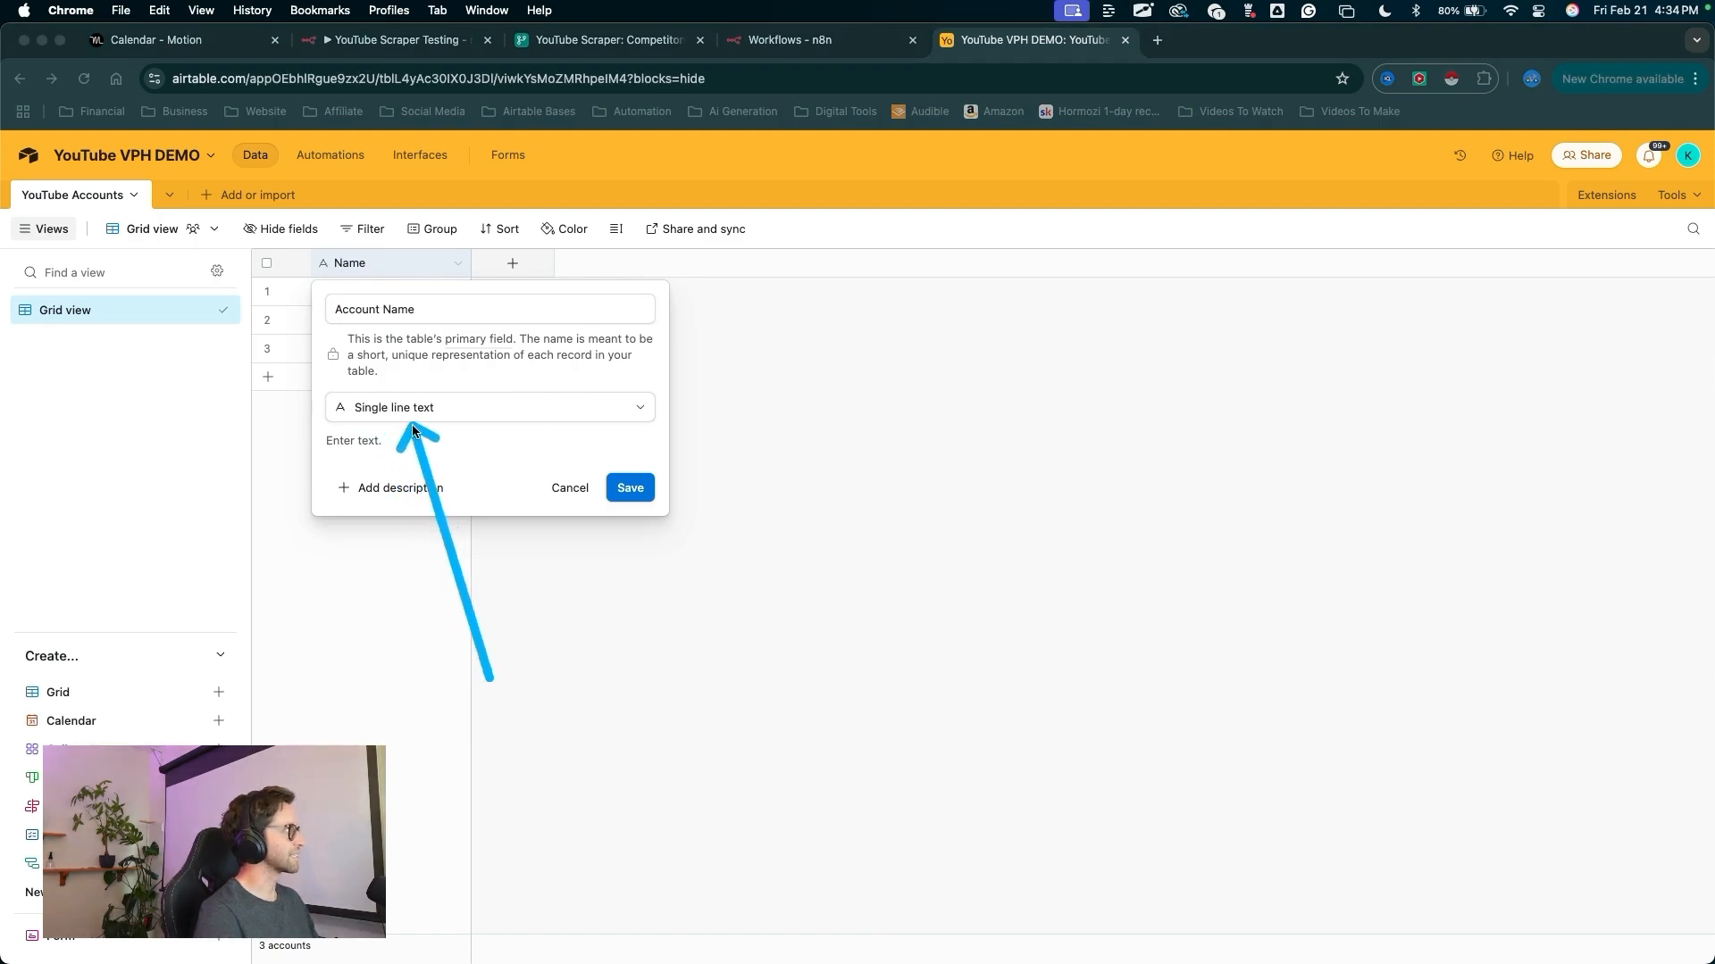
mouse_move(489, 679)
left_mouse_down()
mouse_move(681, 506)
mouse_move(621, 497)
left_mouse_up()
left_click(629, 487)
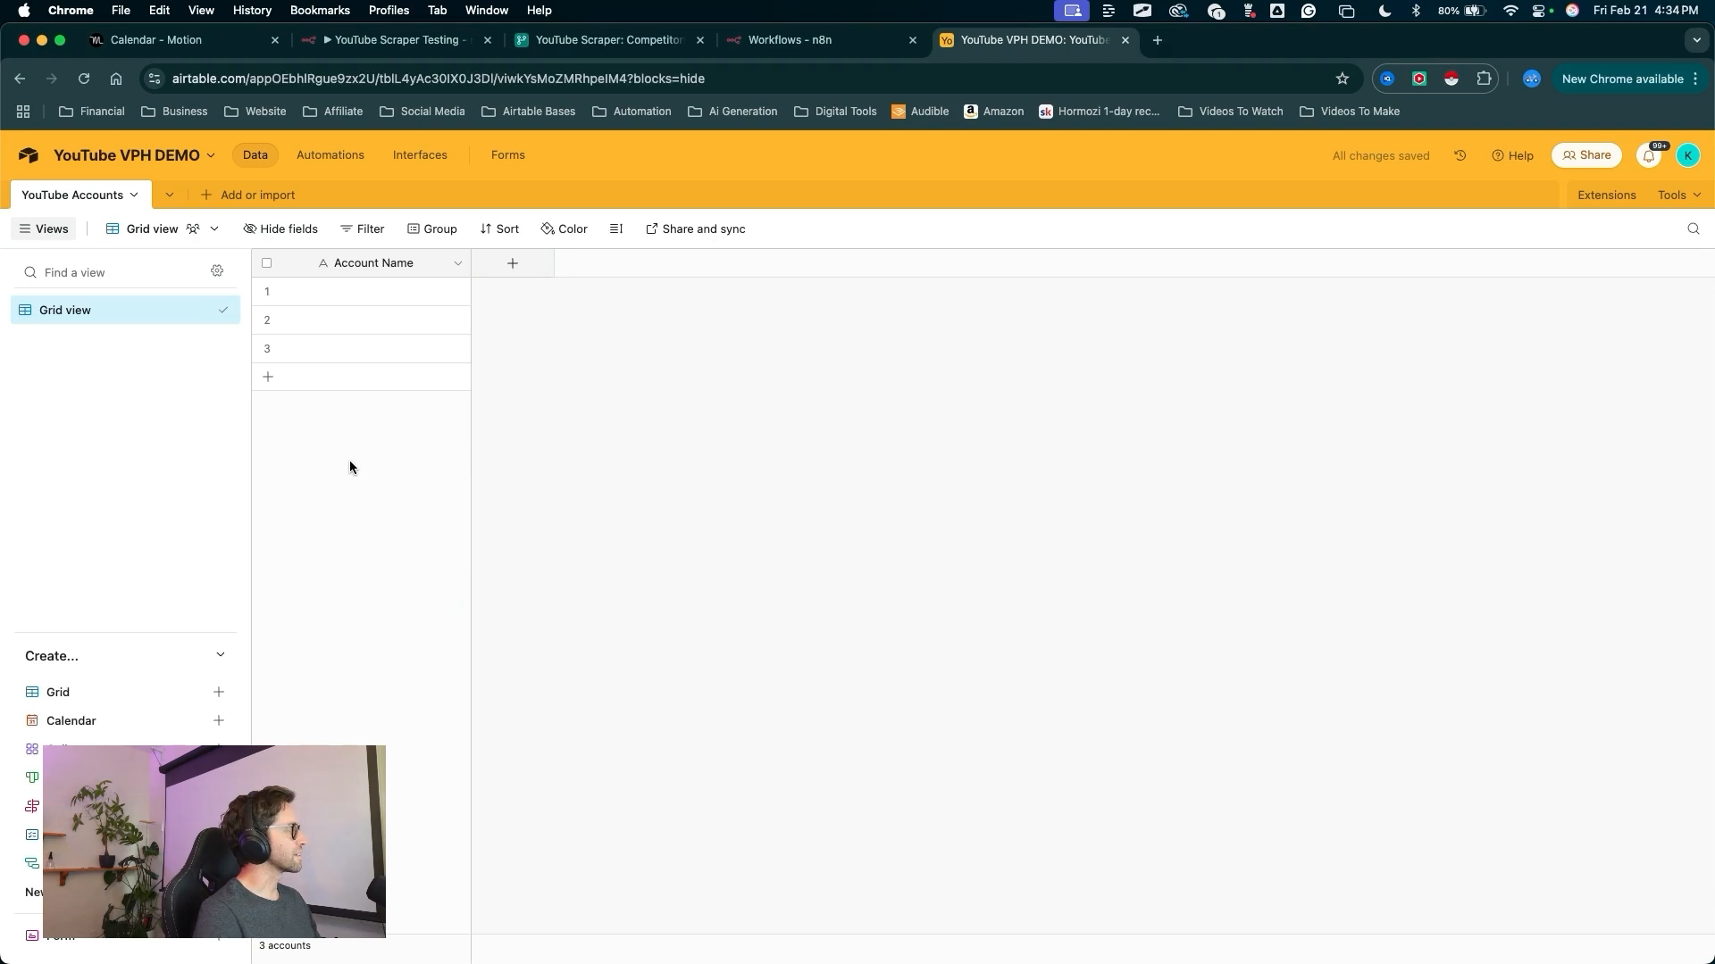
- Delete all three empty records from the YouTube Accounts table
left_click_drag(416, 477, 269, 302)
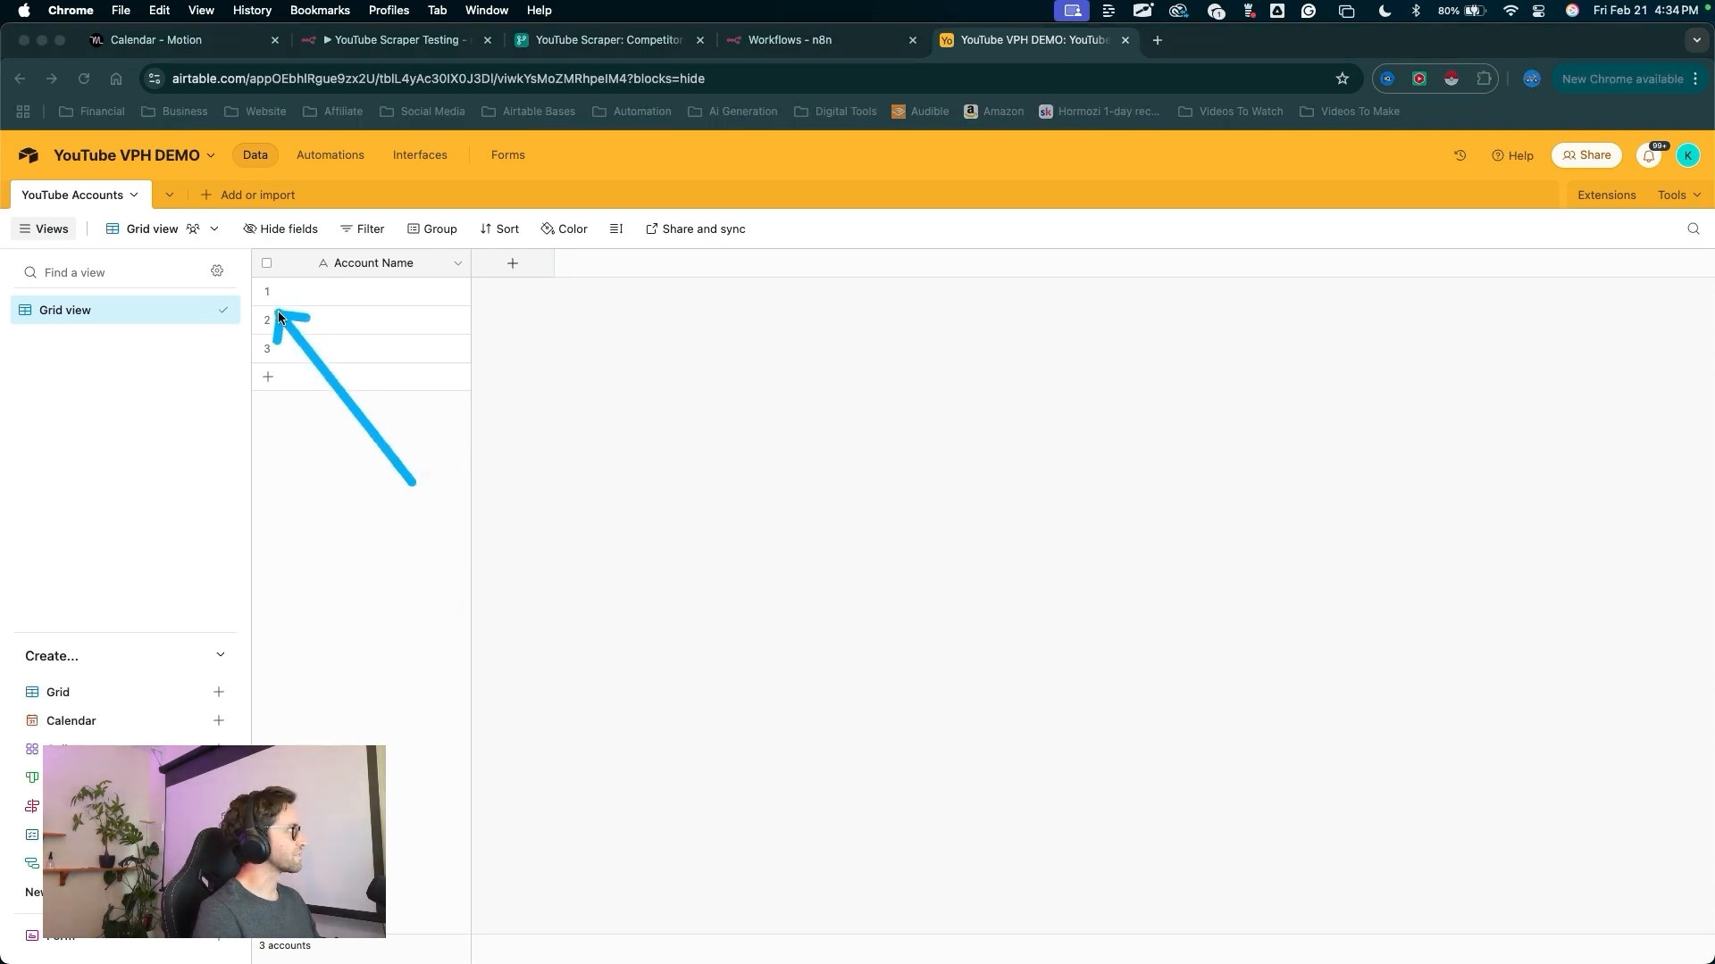
left_click(266, 291)
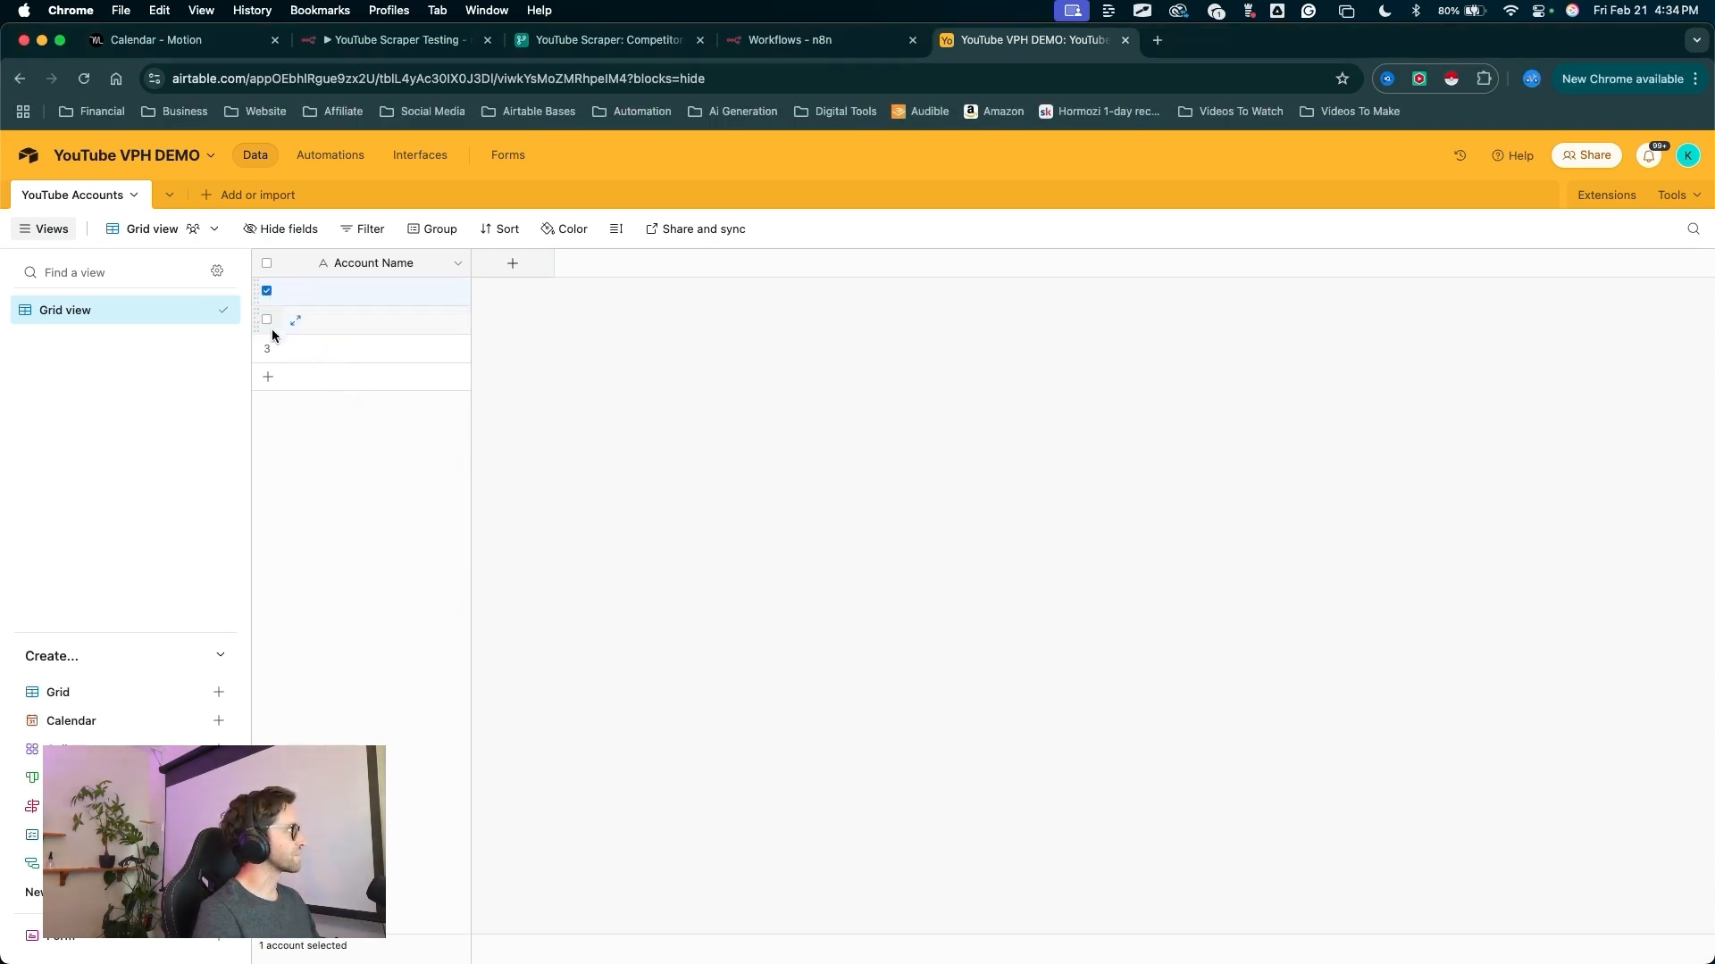
left_click(266, 347, "shift")
mouse_move(375, 436)
left_mouse_down()
mouse_move(366, 370)
mouse_move(319, 295)
mouse_move(314, 348)
mouse_move(318, 308)
mouse_move(323, 329)
mouse_move(255, 282)
mouse_move(275, 299)
left_mouse_up()
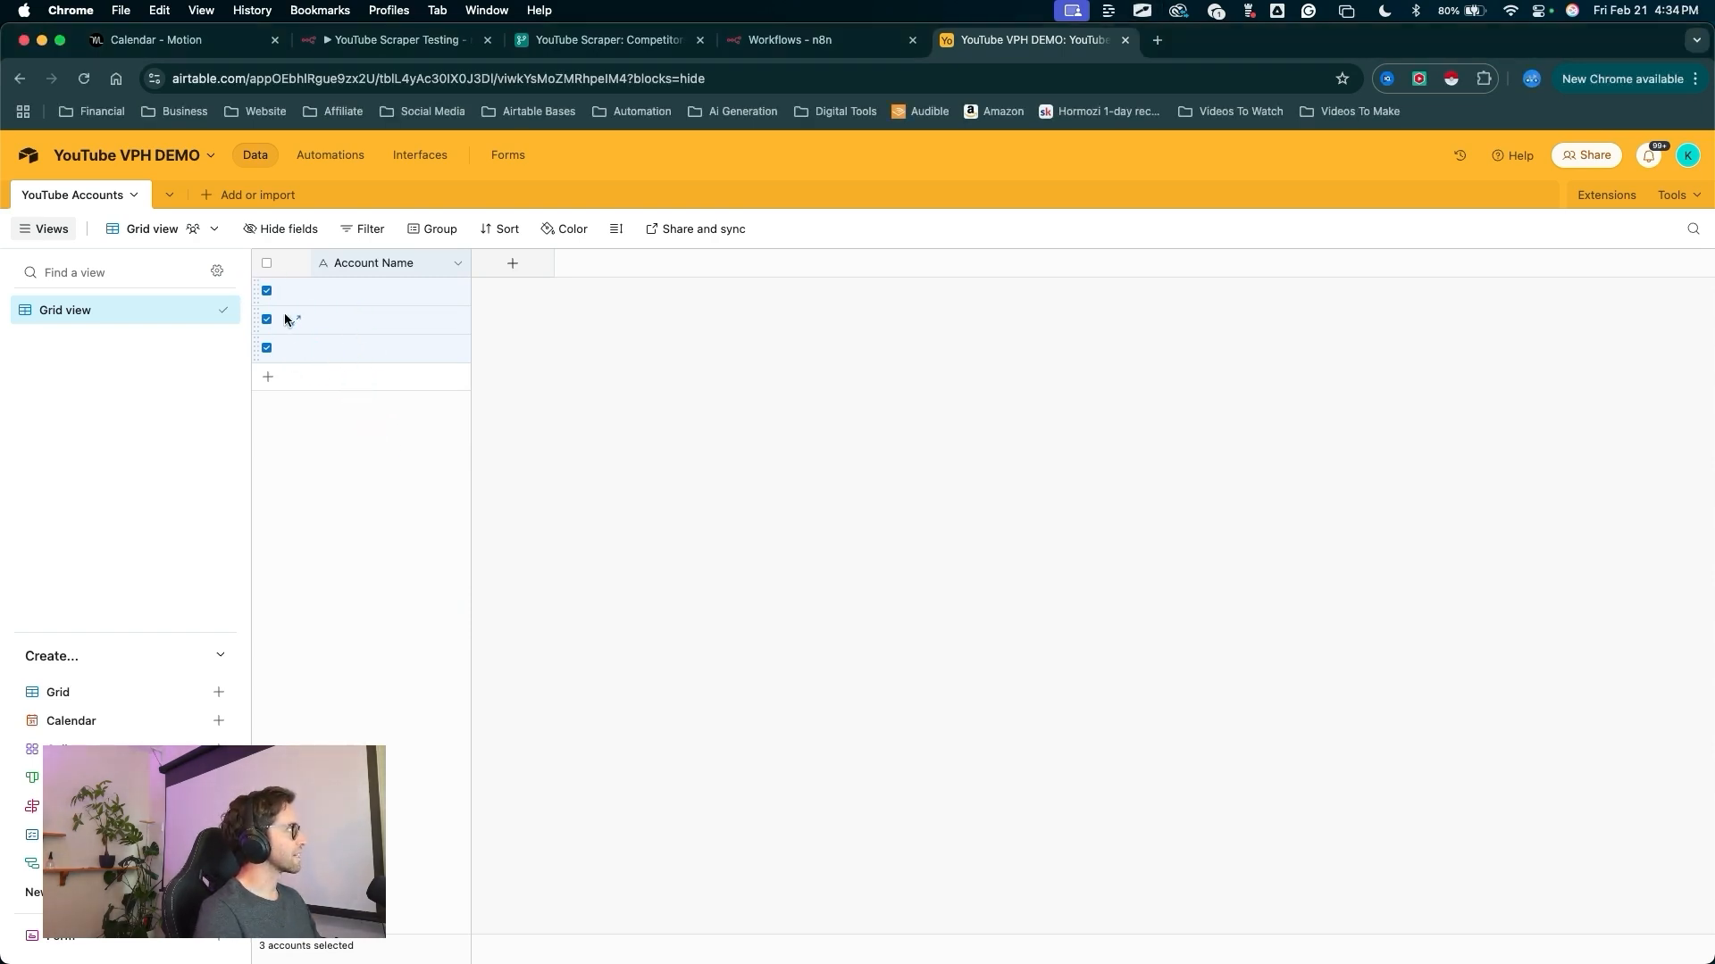
right_click(325, 327)
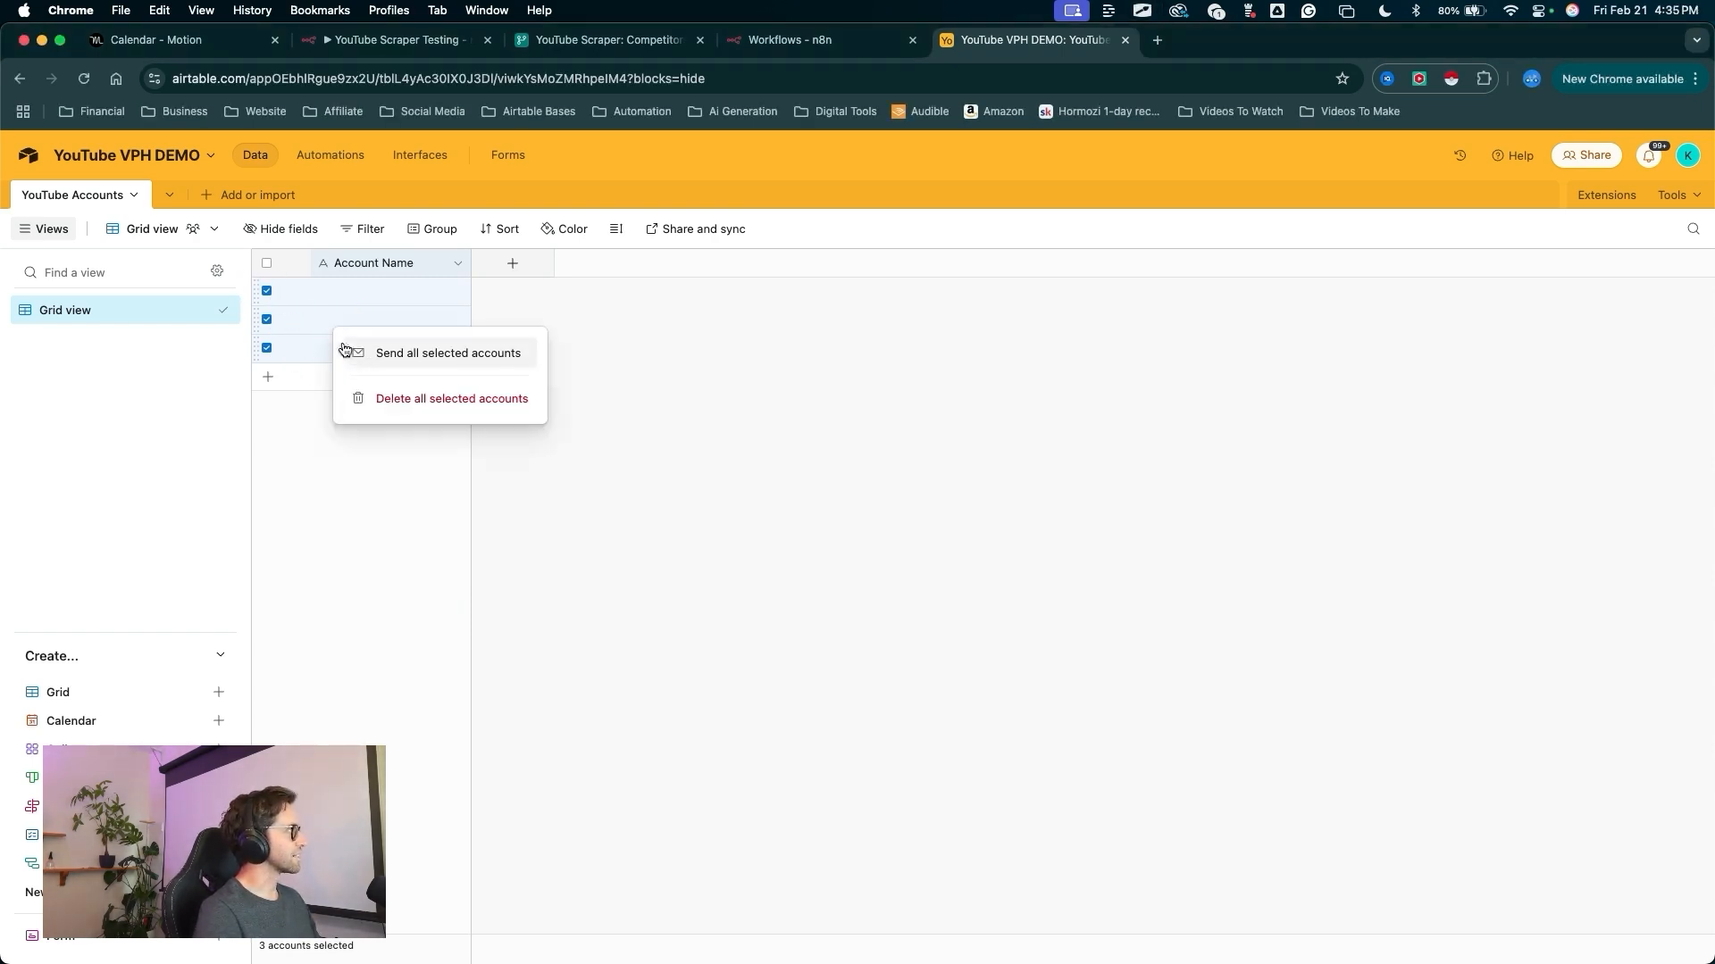
left_click(422, 407)
- Add a URL-type field next to Account Name, leaving its optional name blank
left_click_drag(509, 382, 511, 273)
left_click(512, 273)
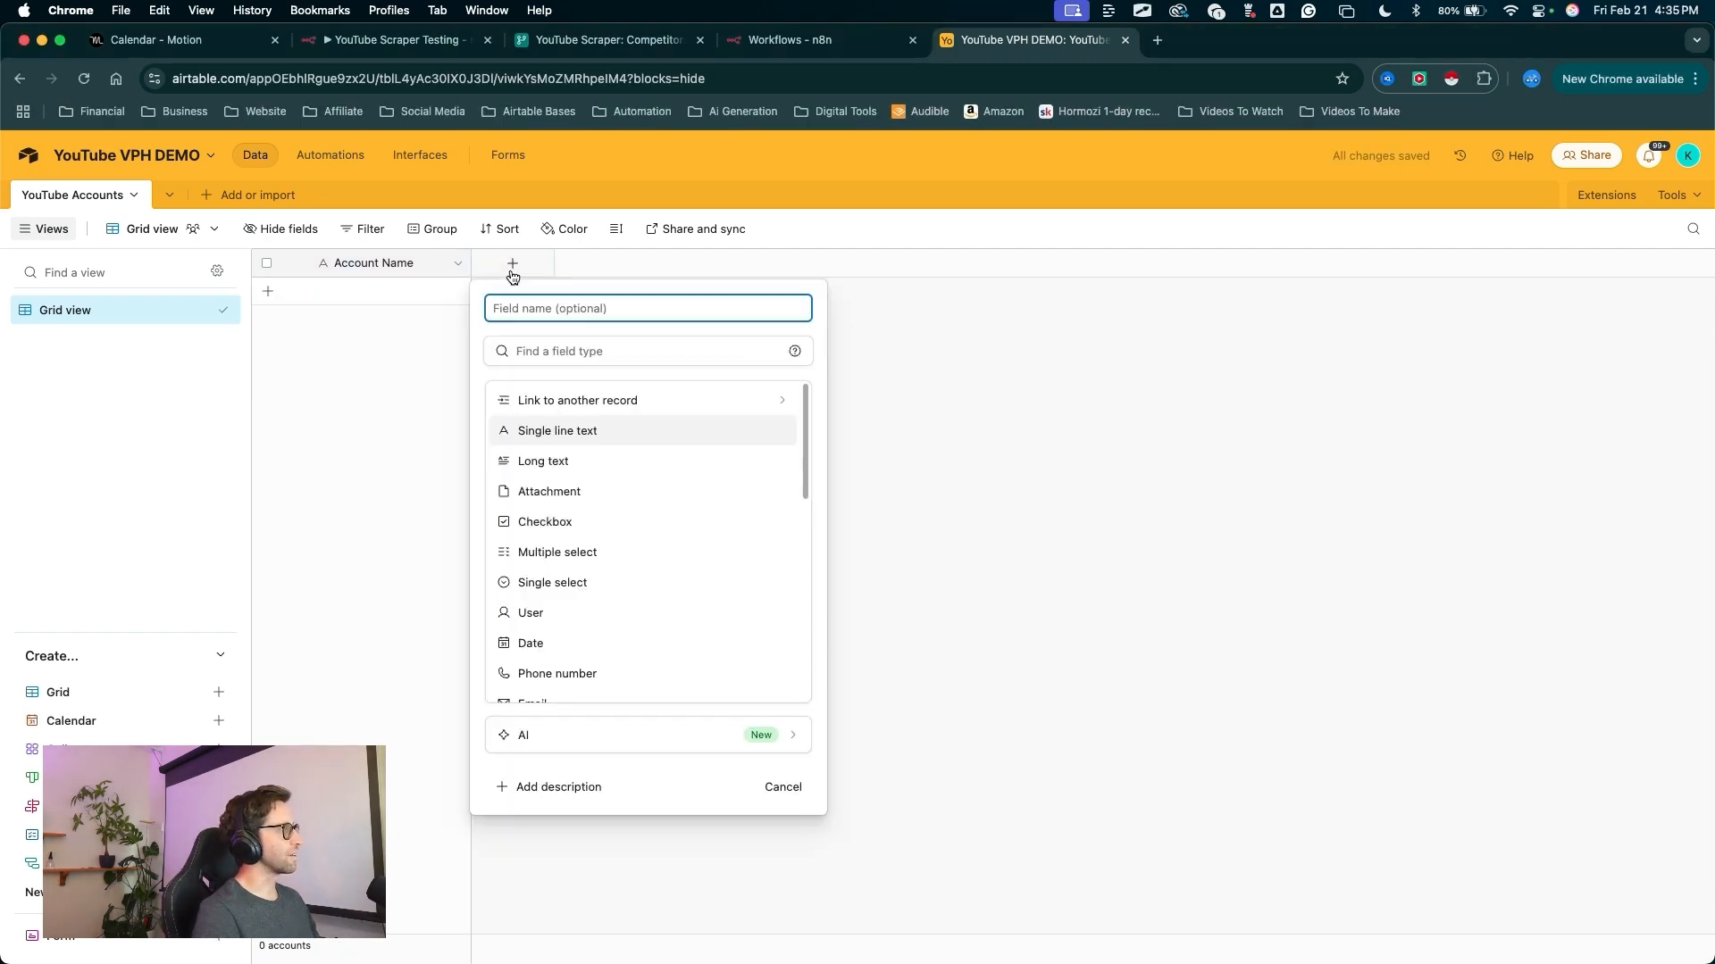
scroll(561, 570, "down", 5)
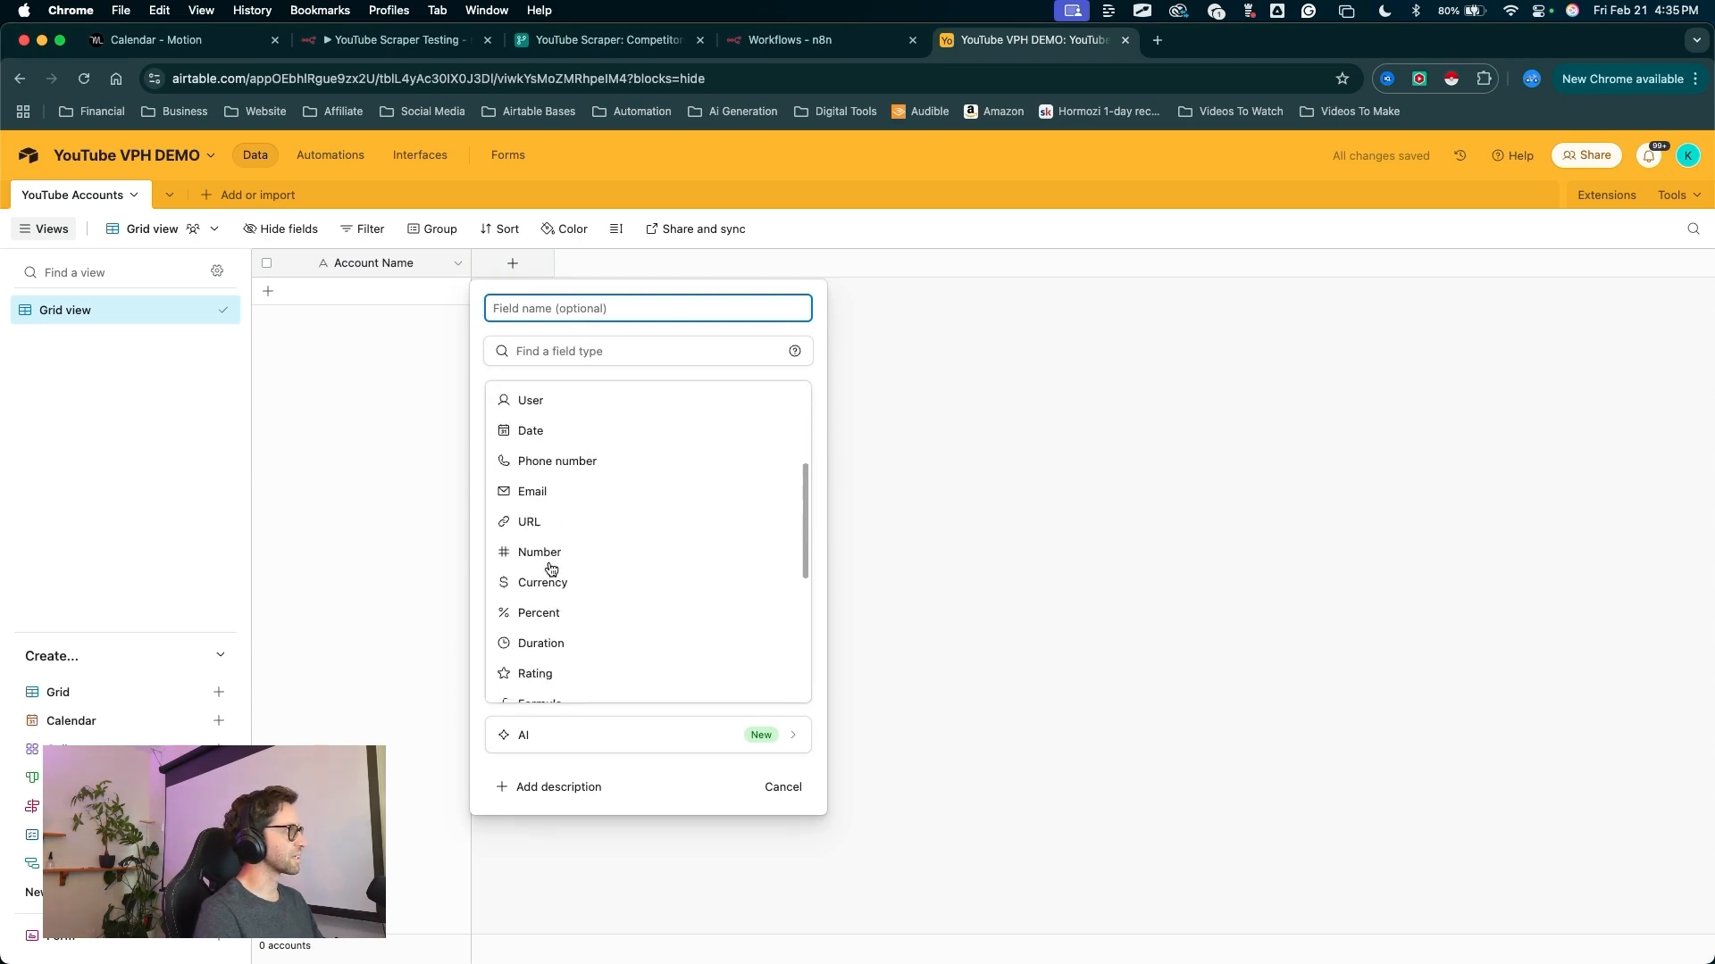
left_click(531, 523)
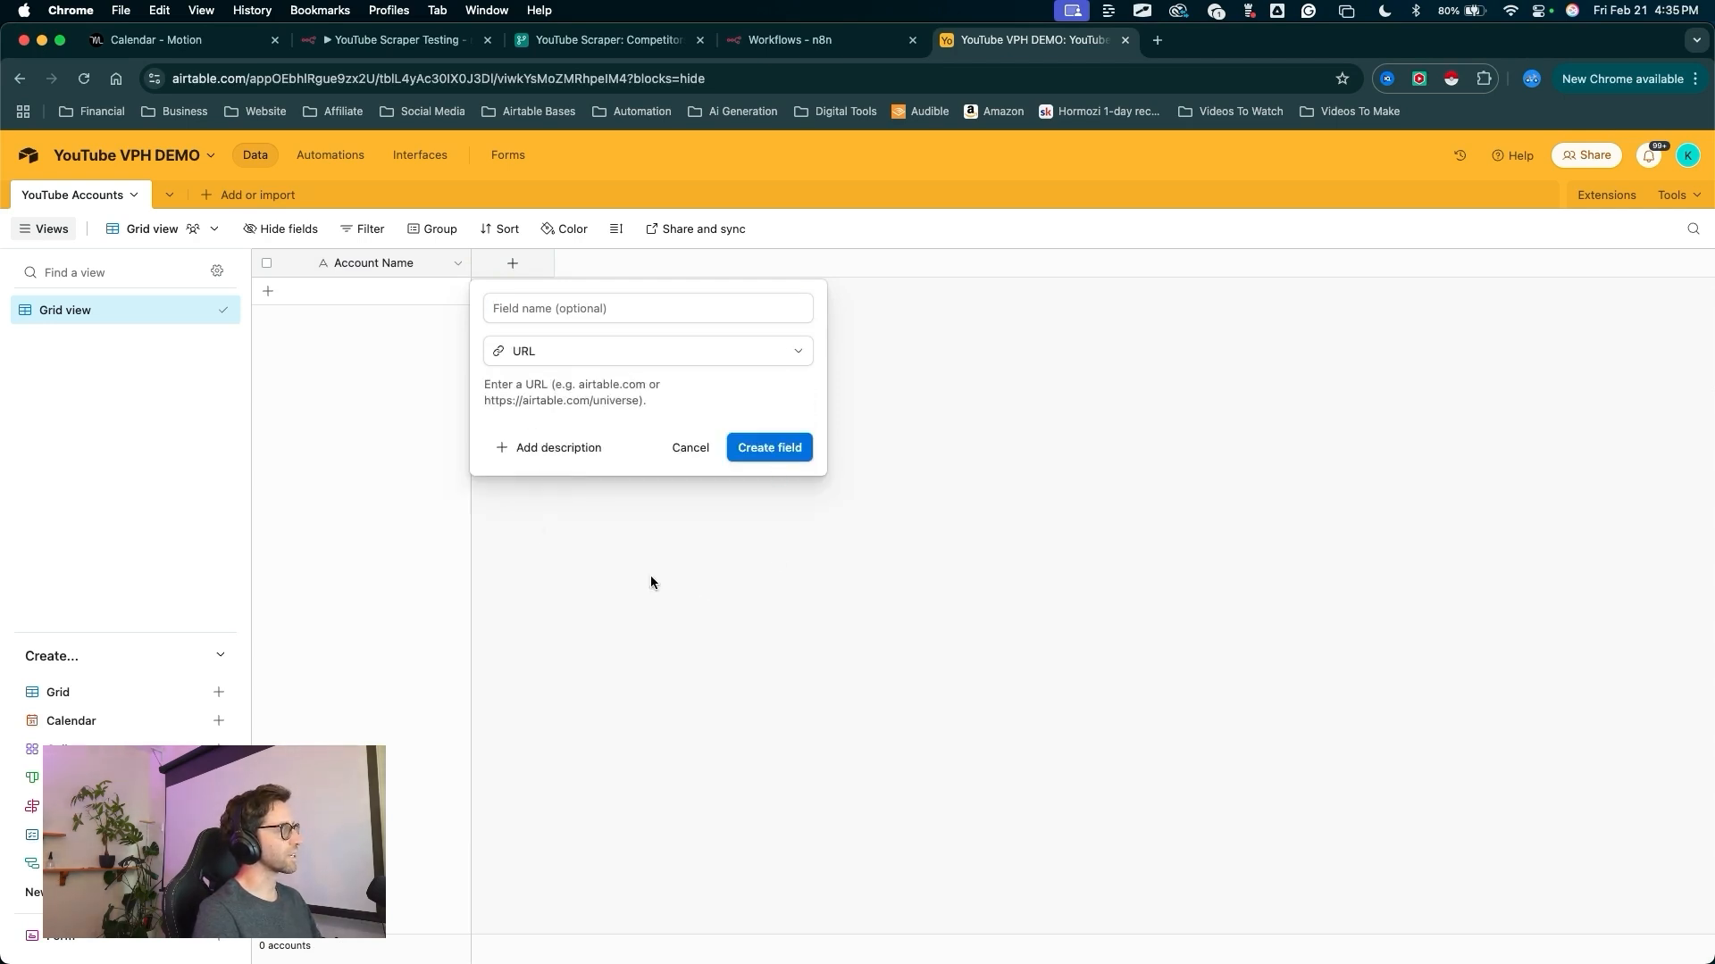
mouse_move(587, 561)
left_mouse_down()
mouse_move(413, 383)
mouse_move(373, 290)
mouse_move(625, 318)
mouse_move(539, 337)
mouse_move(456, 308)
mouse_move(587, 324)
left_mouse_up()
left_click(689, 517)
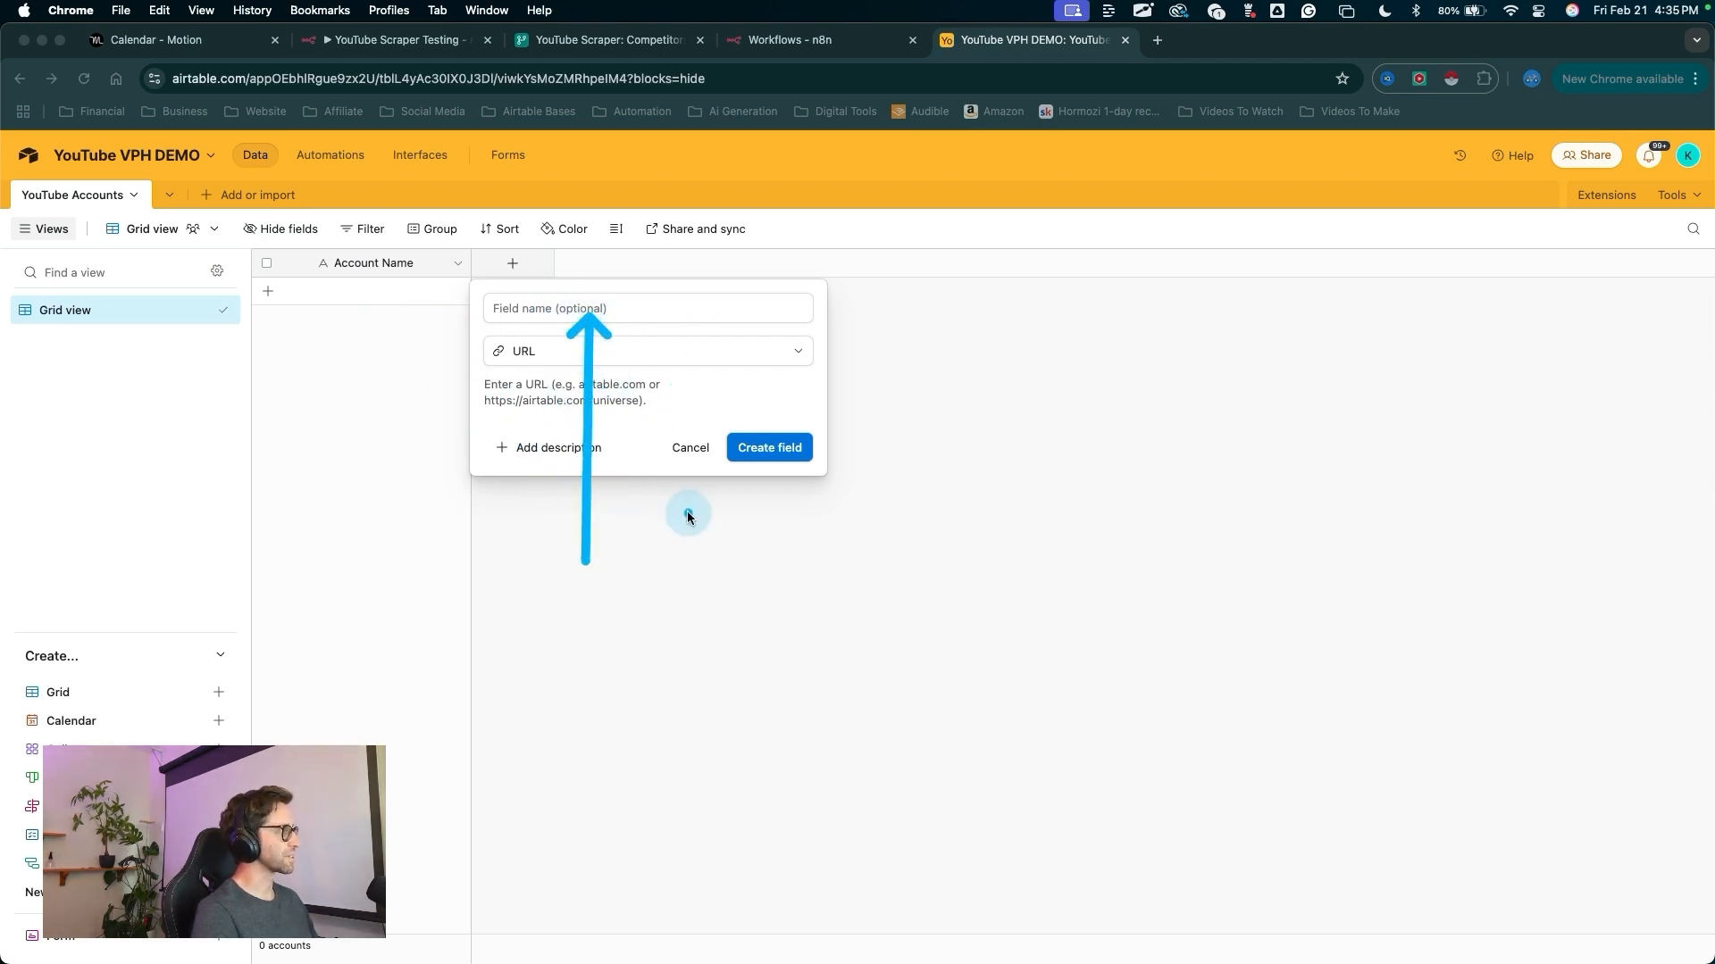
mouse_move(653, 692)
left_mouse_down()
mouse_move(593, 308)
mouse_move(525, 313)
mouse_move(529, 366)
mouse_move(712, 500)
mouse_move(757, 463)
left_mouse_up()
left_click(757, 462)
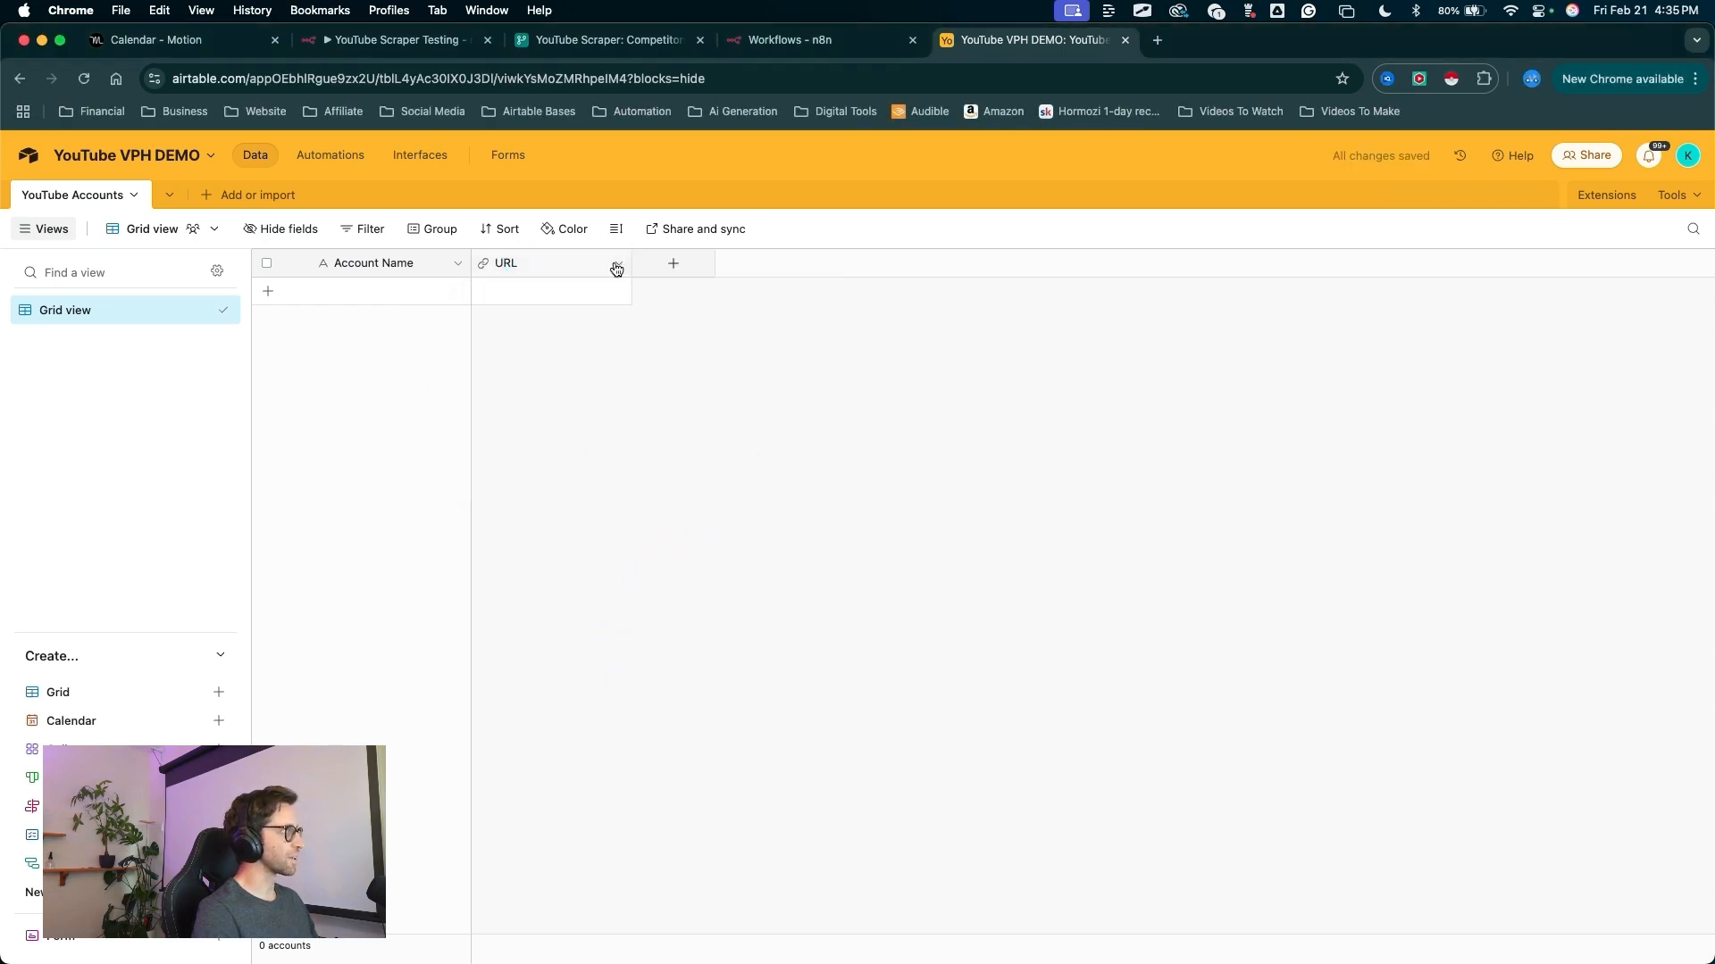
- Widen the URL column considerably and the Account Name column slightly
left_click_drag(630, 263, 753, 270)
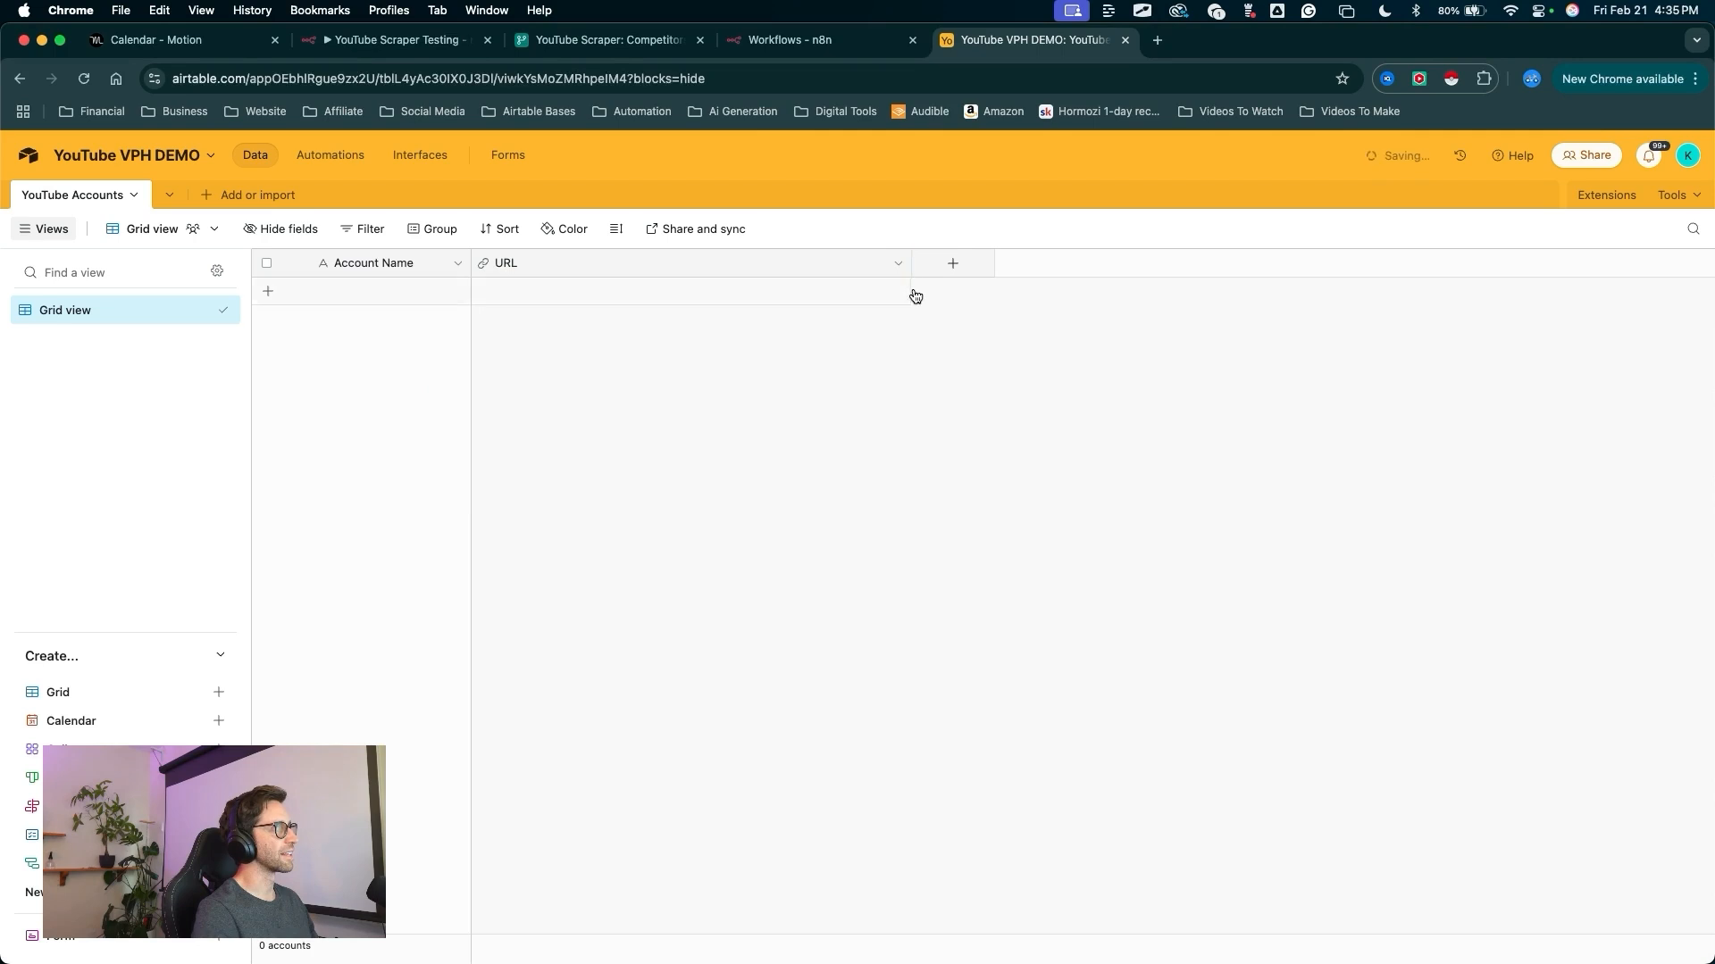
mouse_move(939, 500)
left_mouse_down()
mouse_move(911, 259)
mouse_move(410, 229)
mouse_move(493, 266)
left_mouse_up()
mouse_move(666, 467)
left_mouse_down()
mouse_move(491, 276)
mouse_move(533, 282)
left_mouse_up()
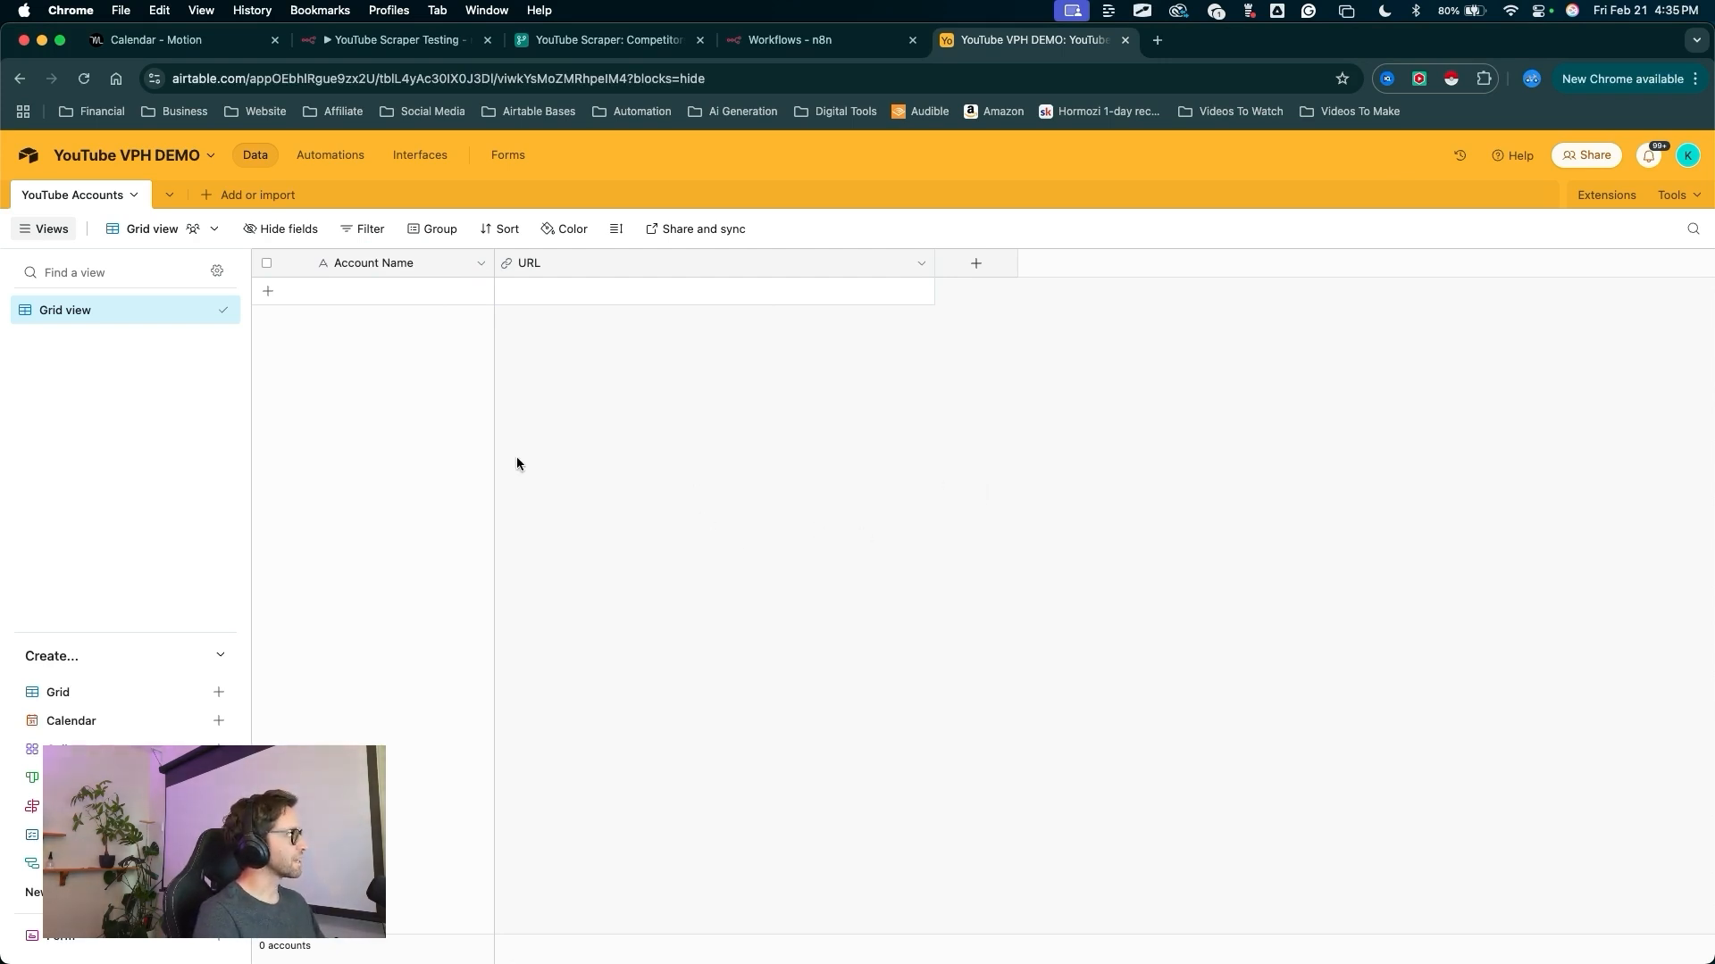
- Add one empty record to the YouTube Accounts table
mouse_move(382, 534)
left_mouse_down()
mouse_move(318, 385)
mouse_move(274, 367)
left_mouse_up()
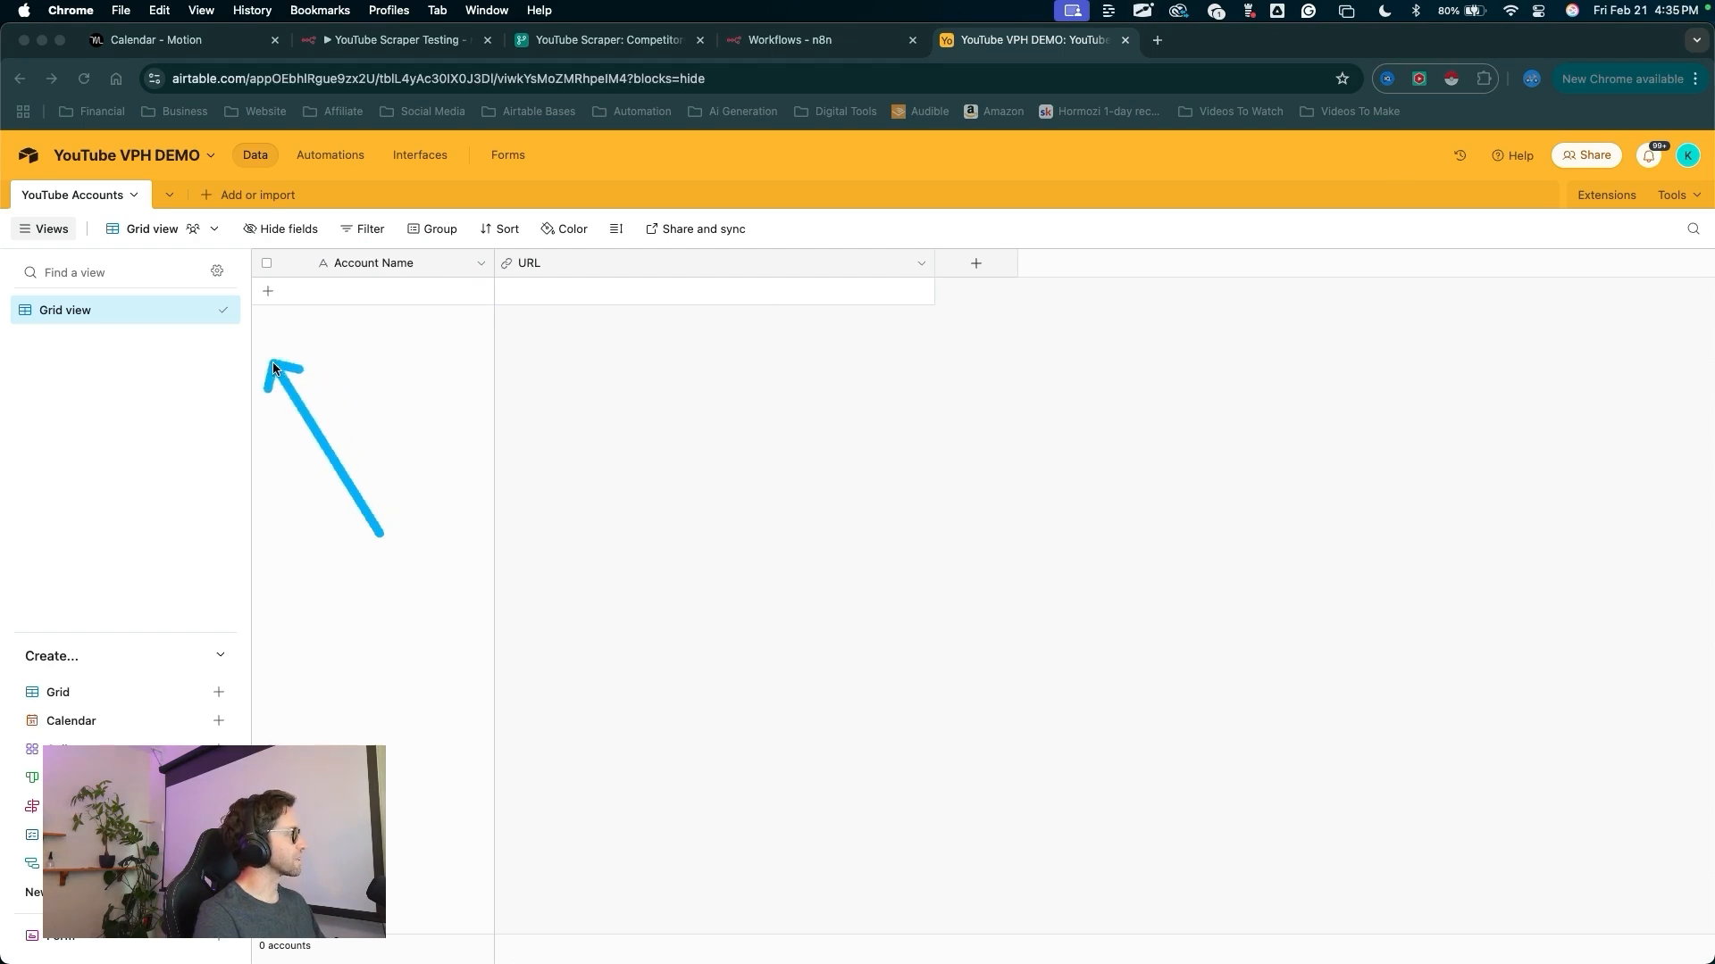
left_click(268, 292)
left_click(432, 444)
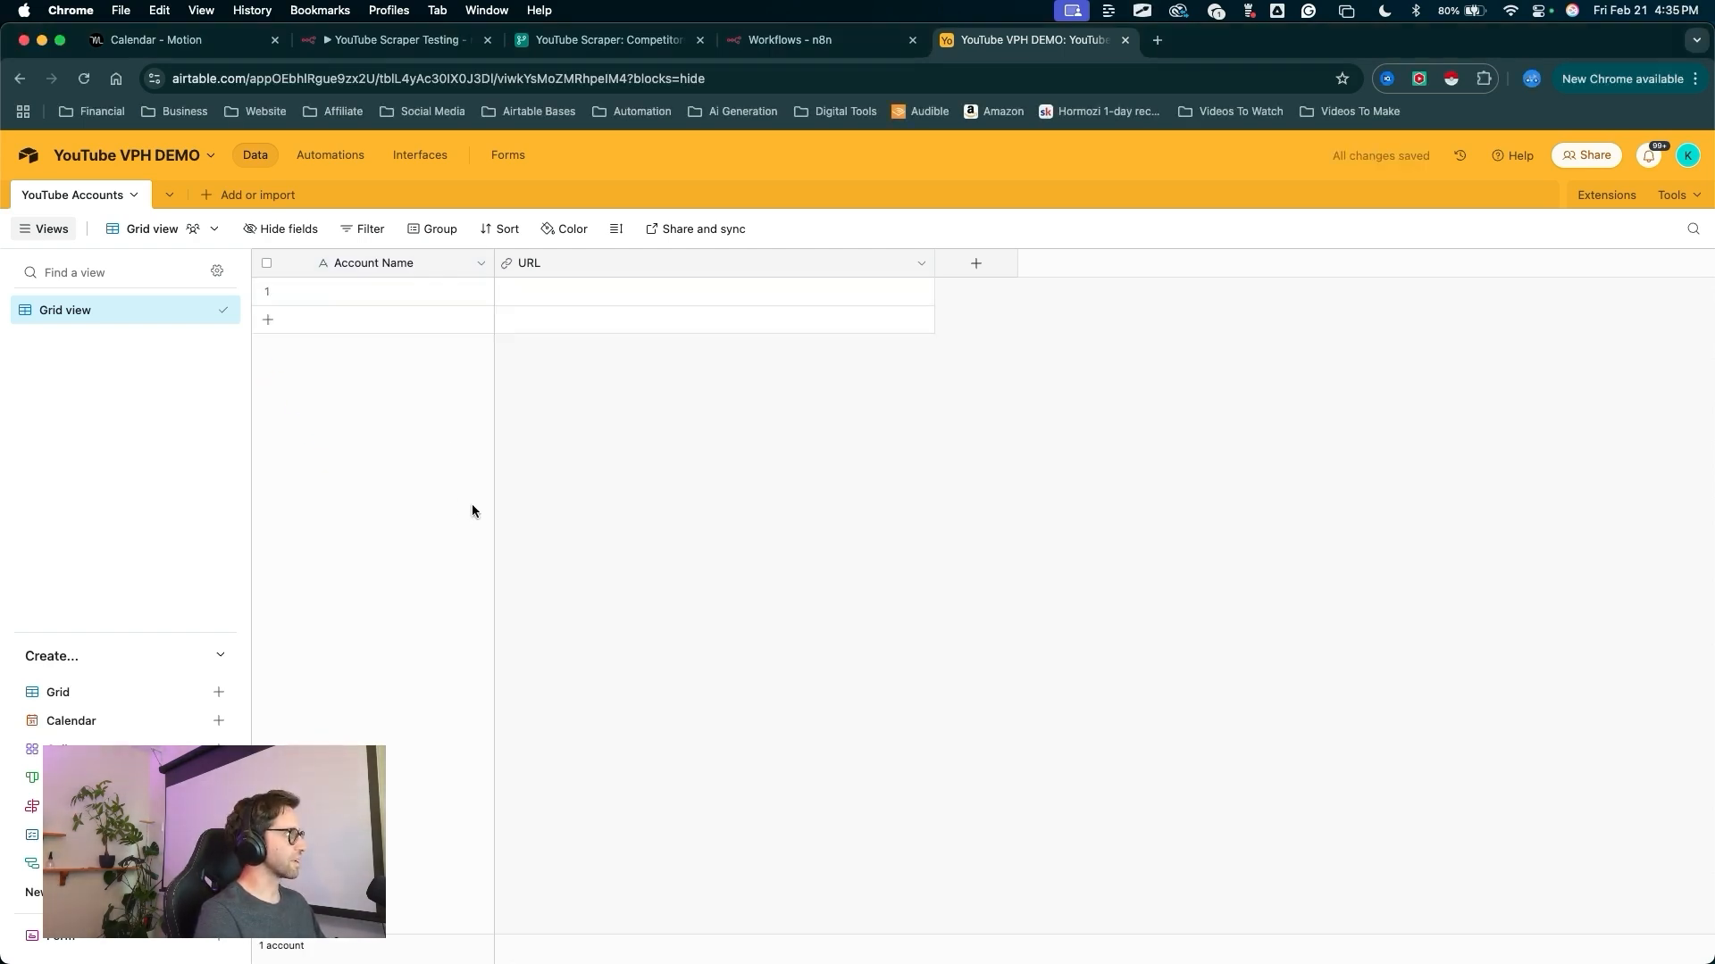
key("ctrl+alt+a")
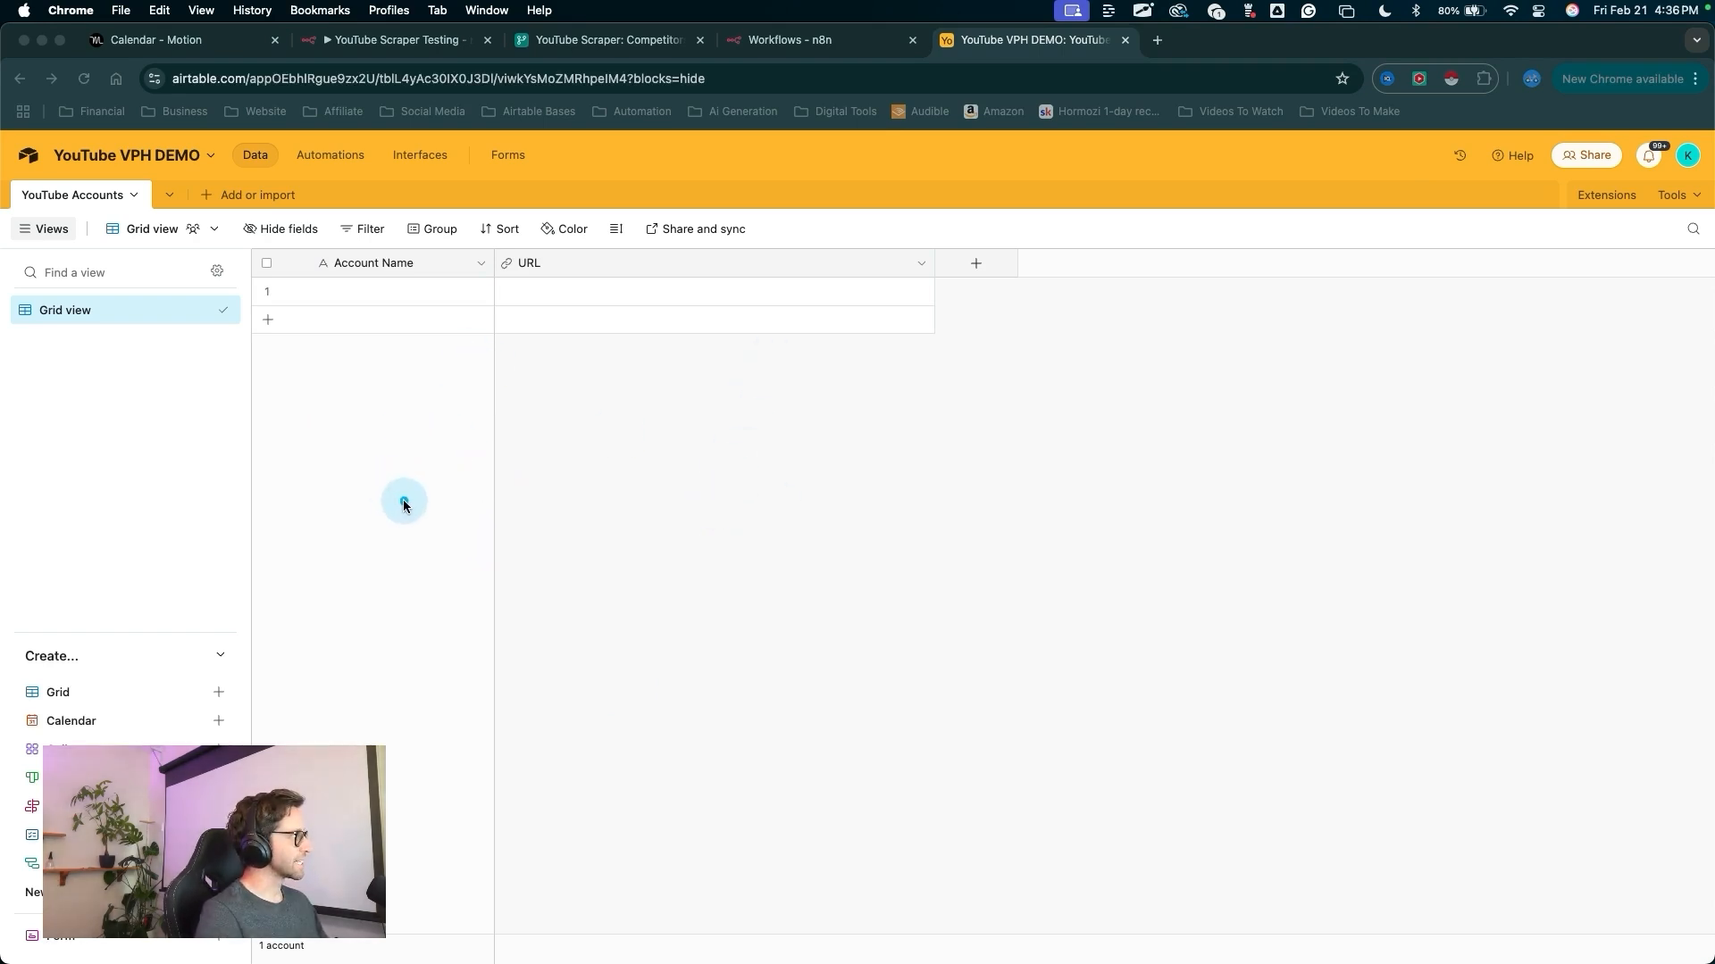
- Copy the channel's @ handle from its YouTube page into the first record's Account Name cell
mouse_move(406, 506)
left_mouse_down()
mouse_move(269, 299)
mouse_move(490, 286)
mouse_move(399, 301)
left_mouse_up()
left_click(398, 301)
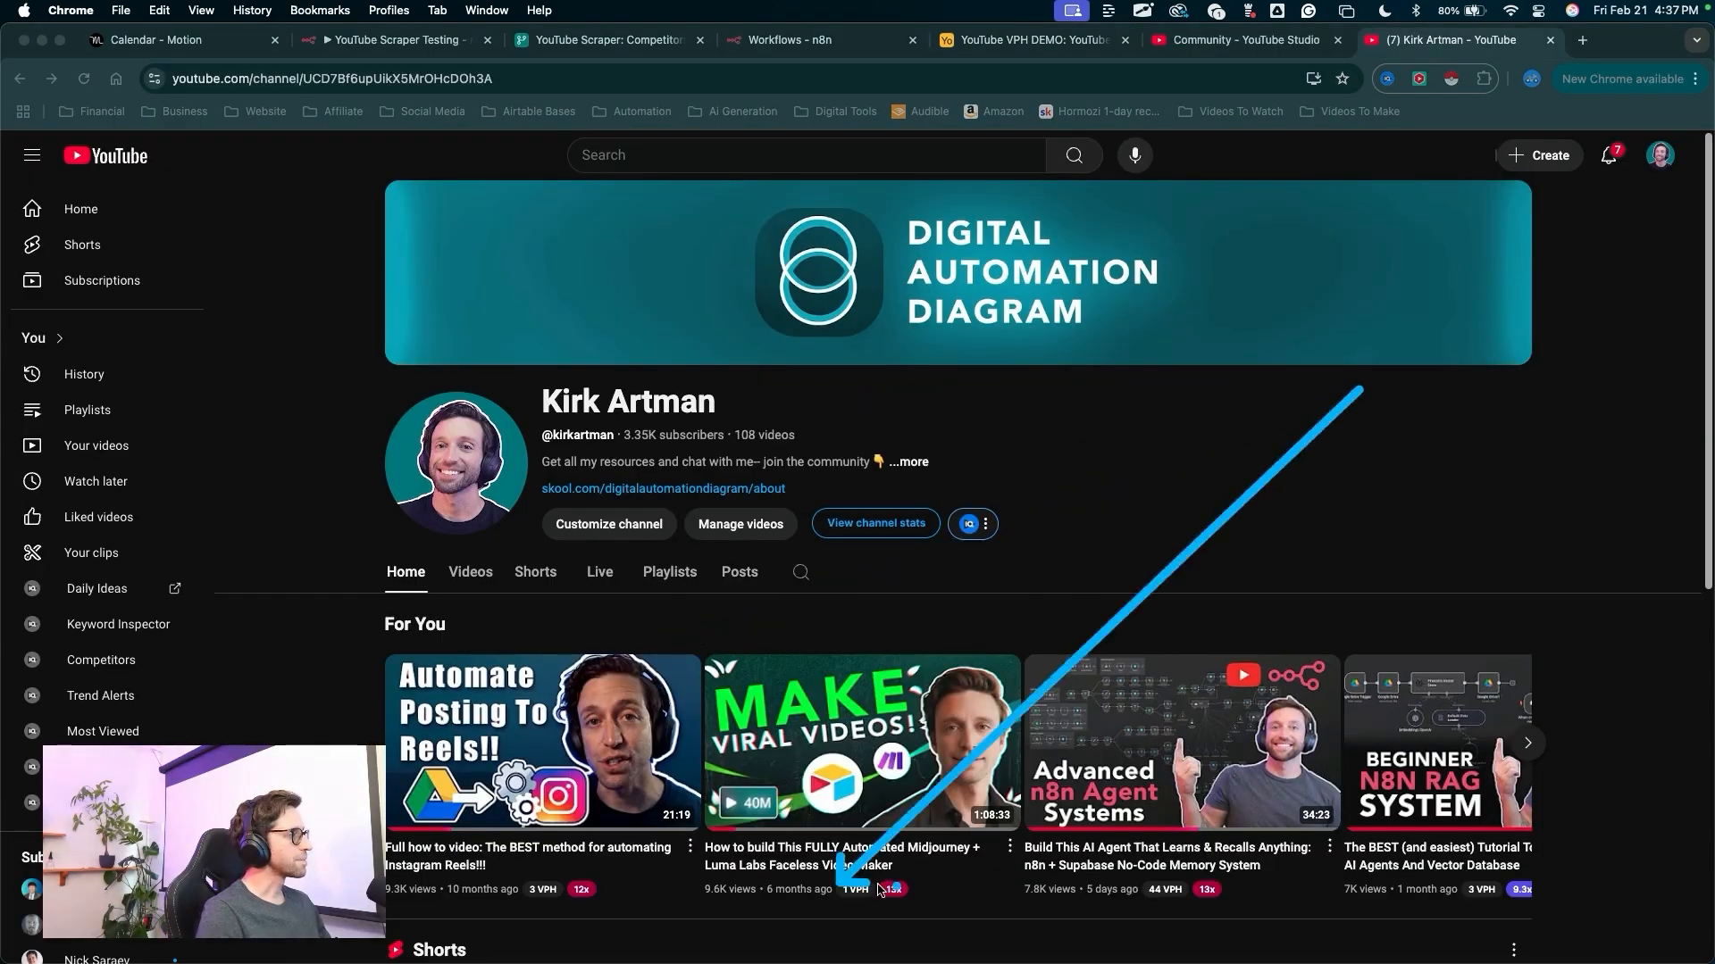
left_click_drag(880, 888, 786, 562)
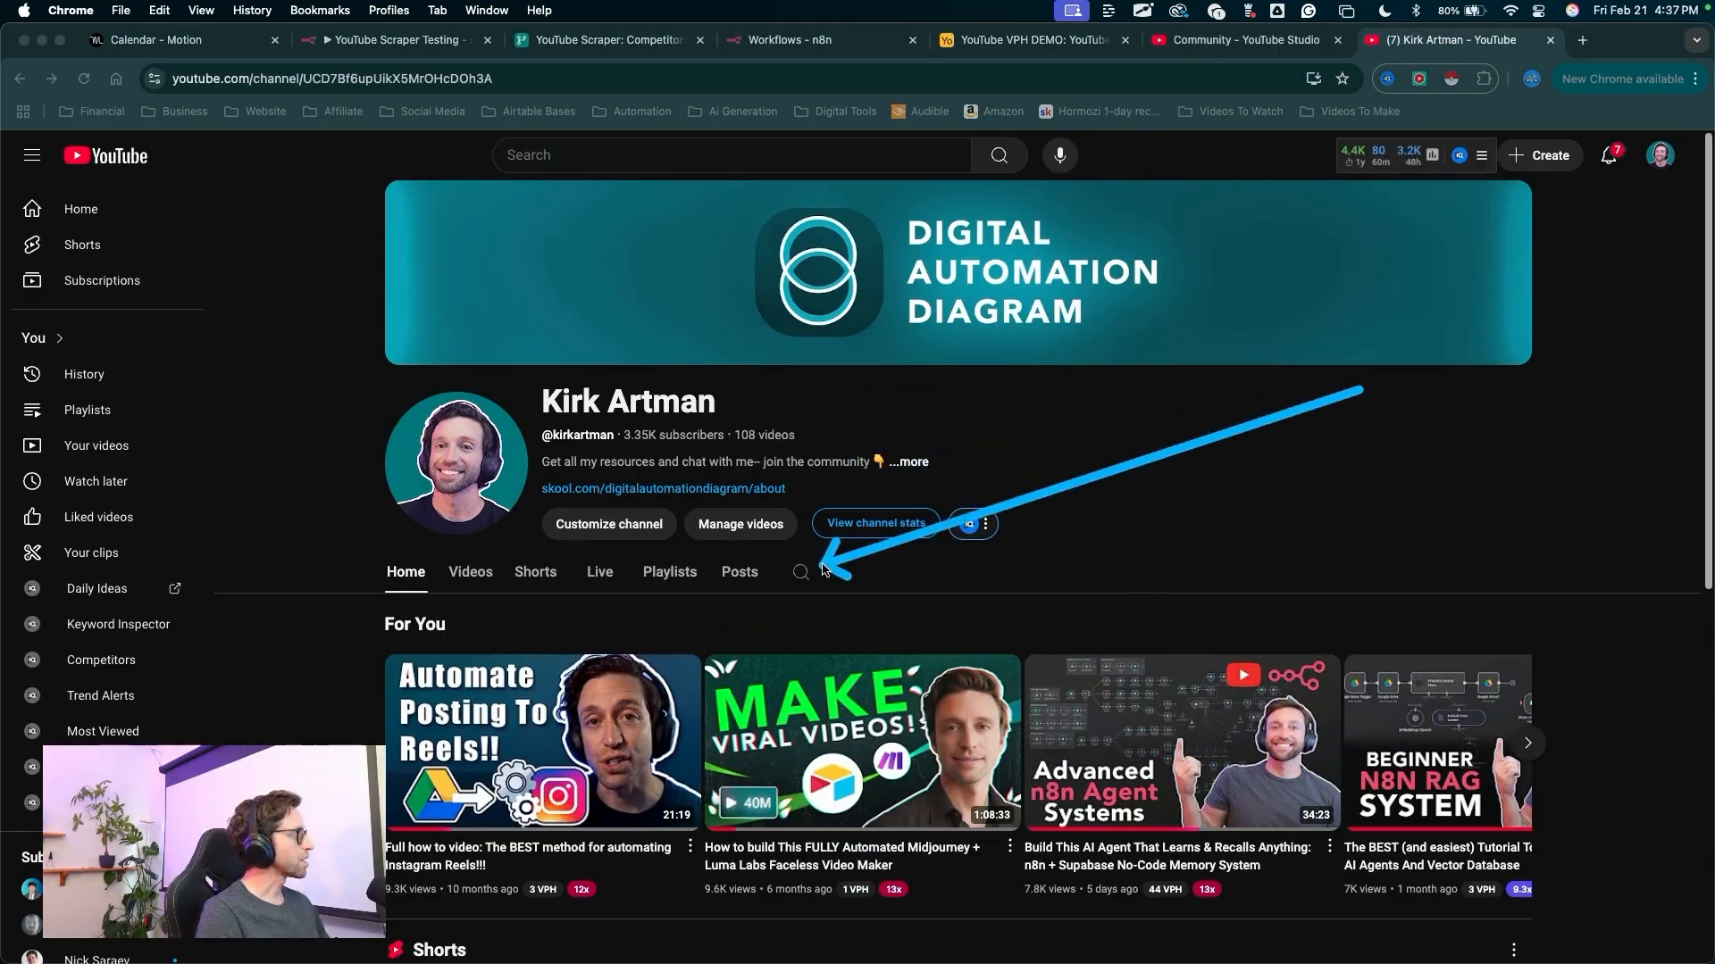
double_click(578, 434)
key("super+c")
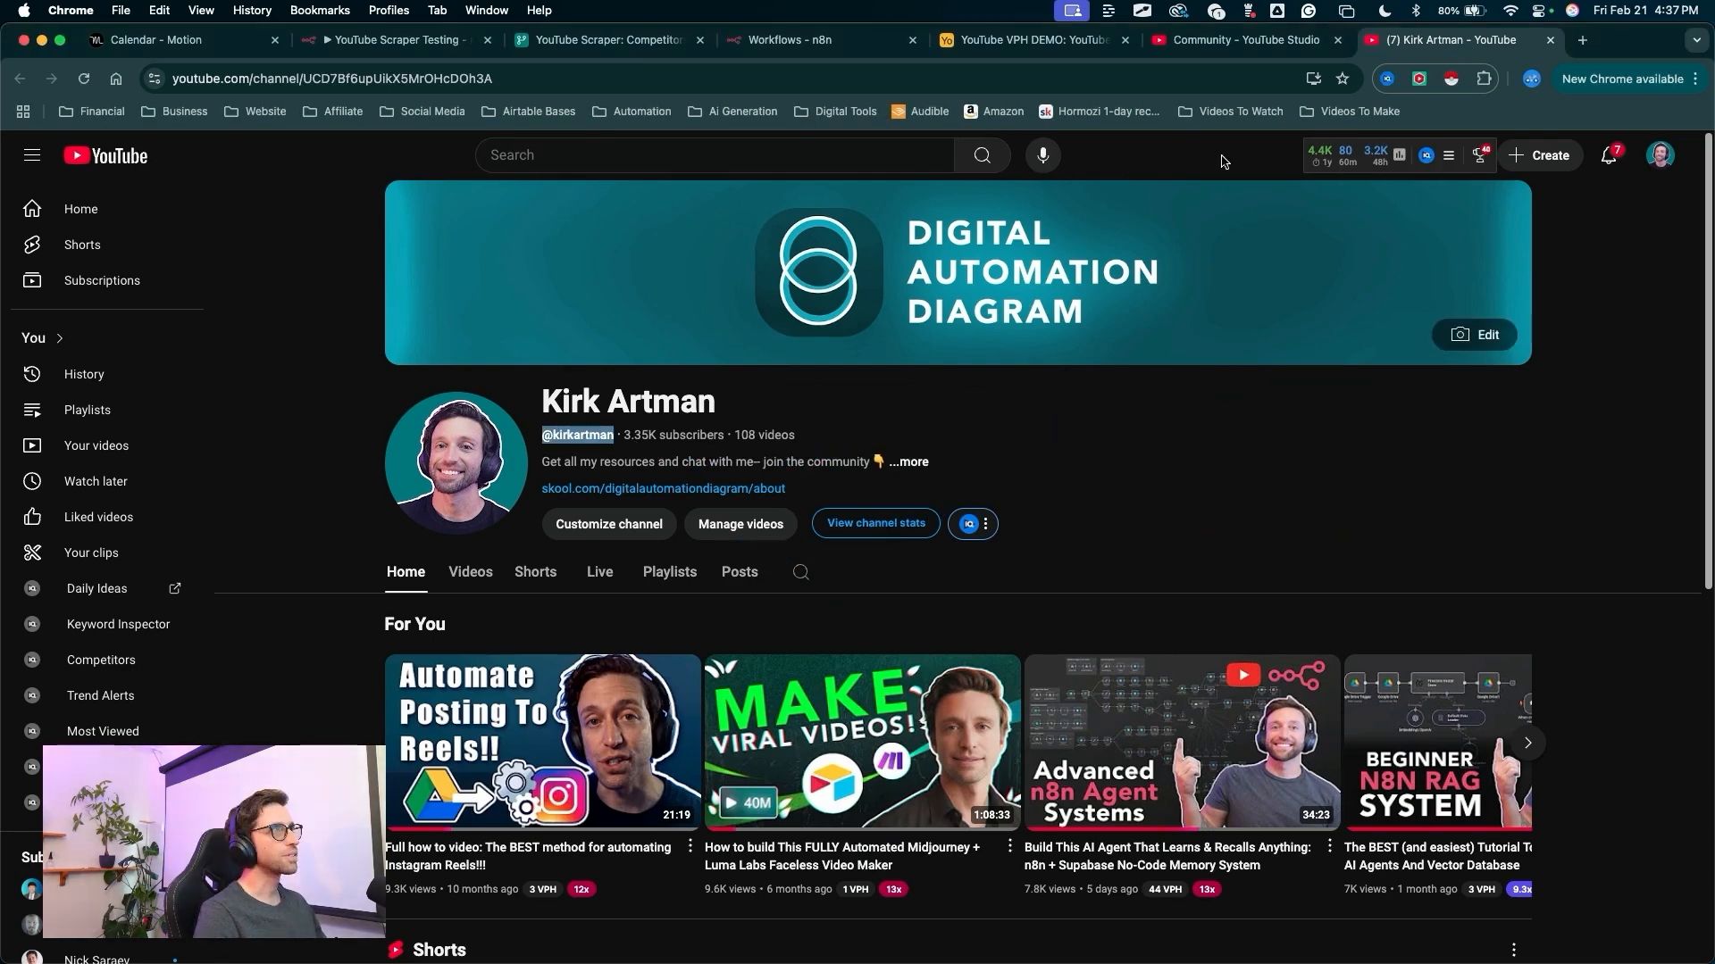
key("ctrl+shift+Tab")
key("ctrl+shift+Tab")
key("super+v")
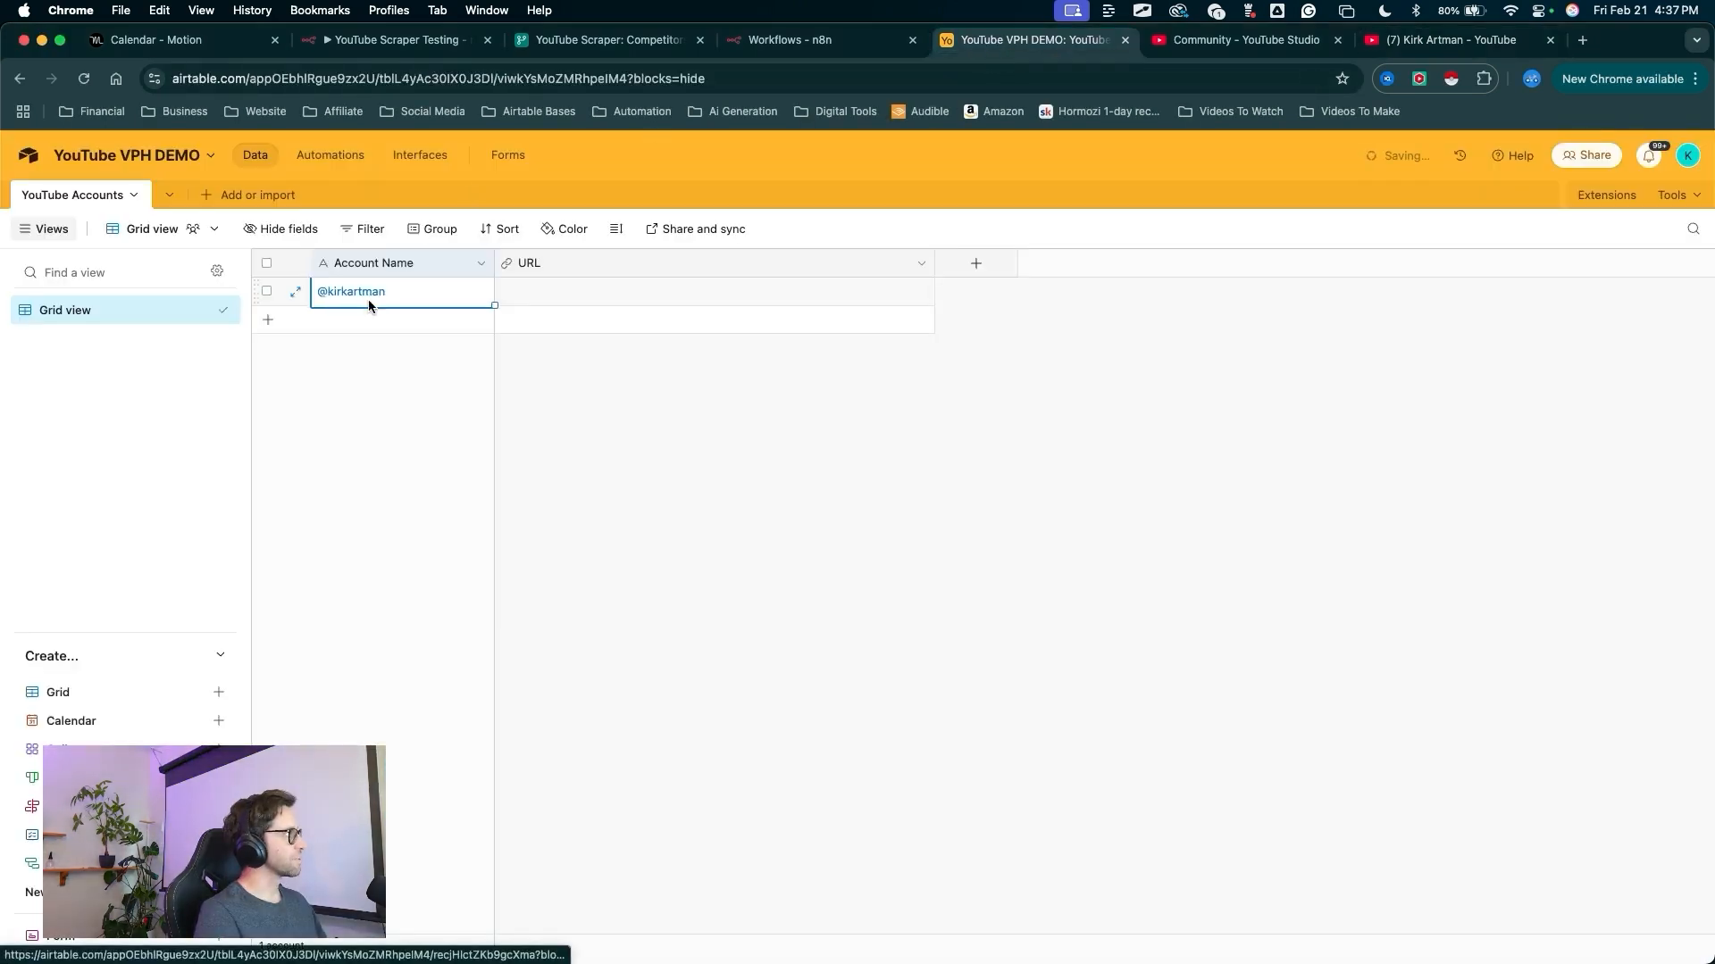
left_click_drag(388, 448, 329, 292)
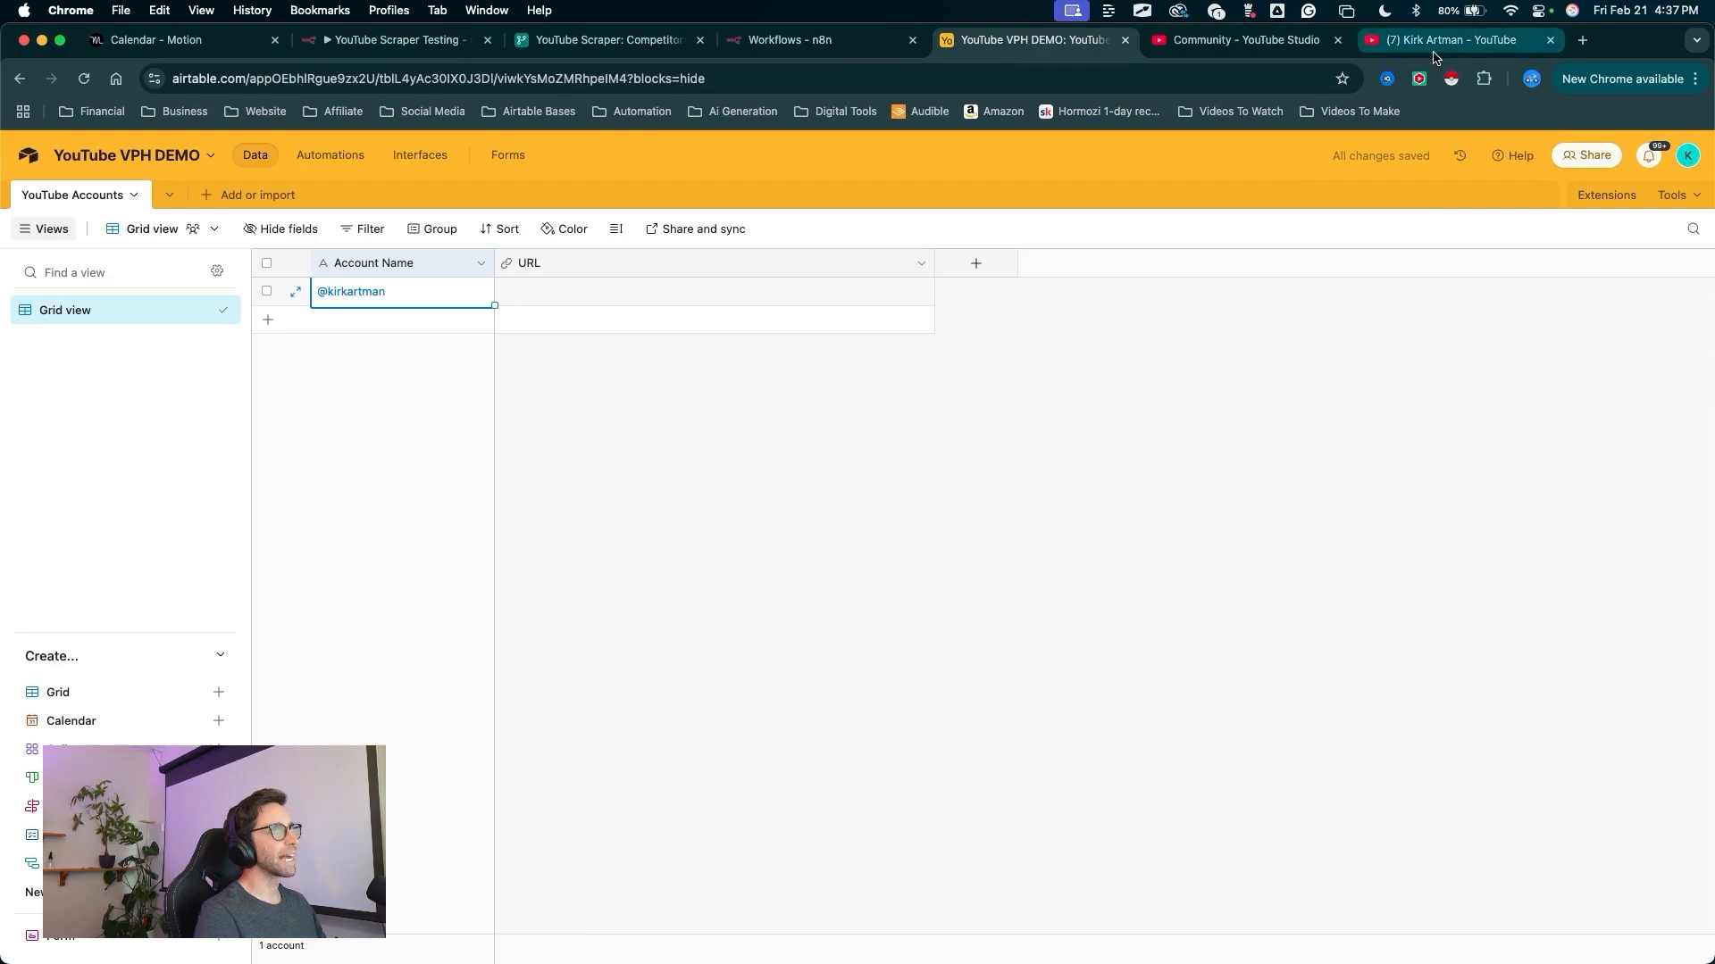
- Copy the web address of the YouTube channel's videos page into the first record's URL cell
key("ctrl+Tab")
key("ctrl+Tab")
left_click_drag(268, 550, 301, 92)
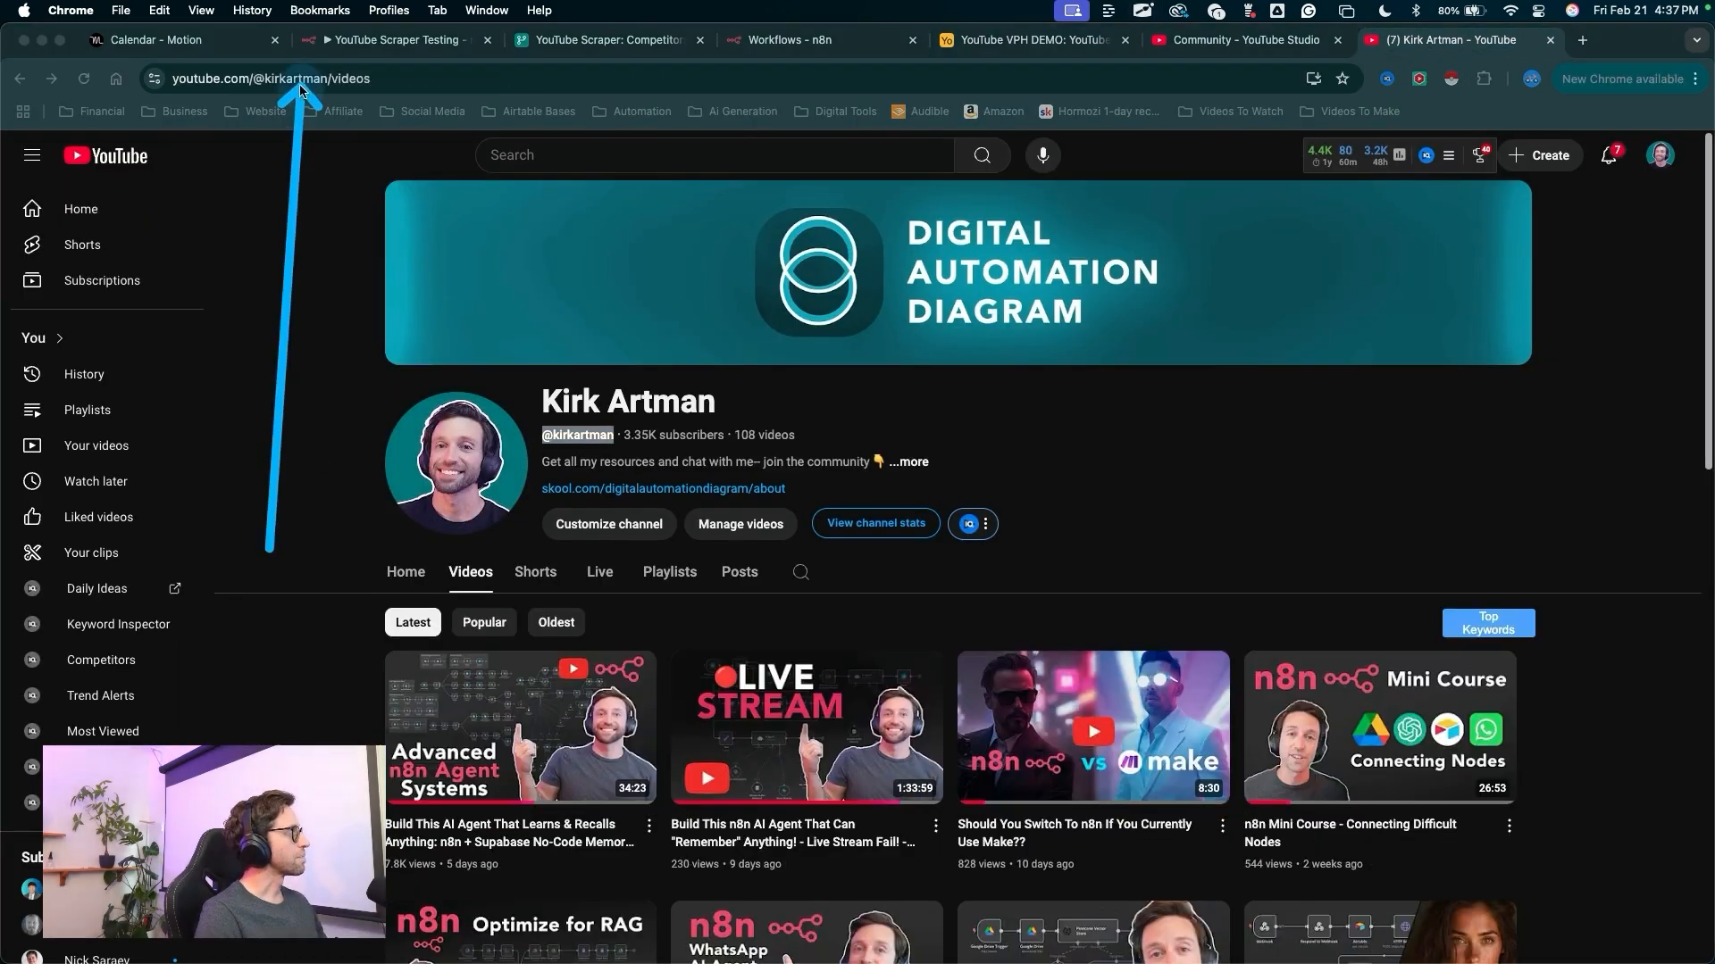
left_click(299, 81)
left_click(297, 78)
key("super+a")
key("super+c")
key("ctrl+shift+Tab")
key("ctrl+shift+Tab")
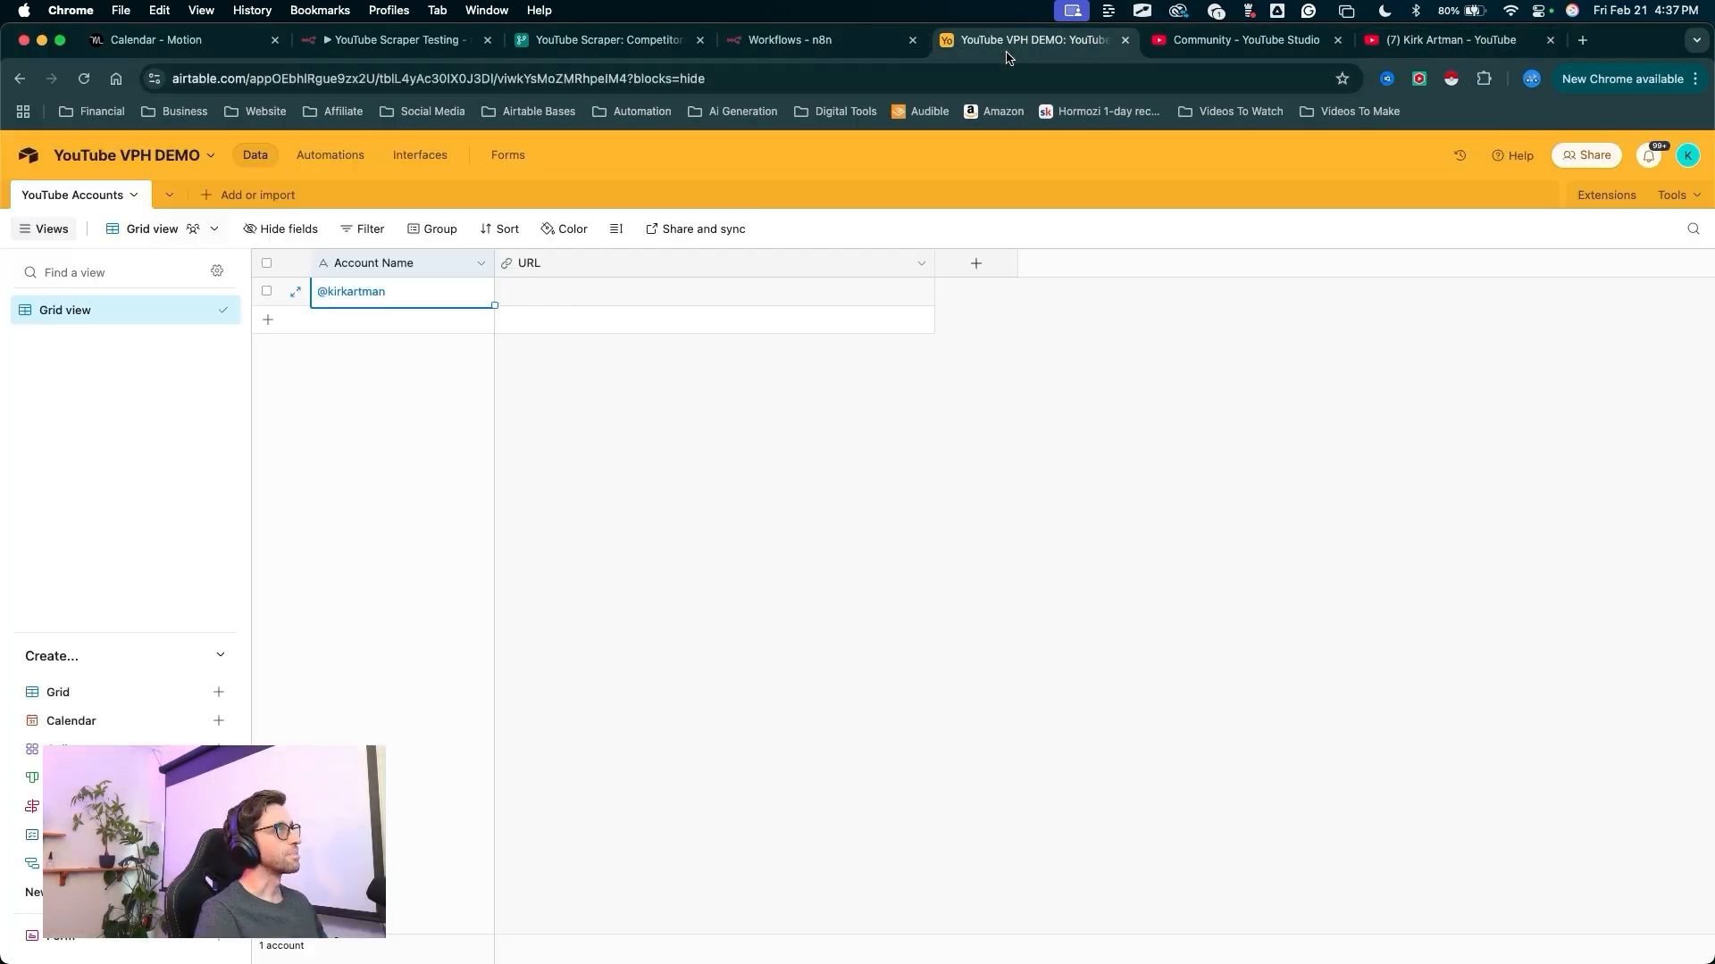
left_click(555, 295)
key("super+v")
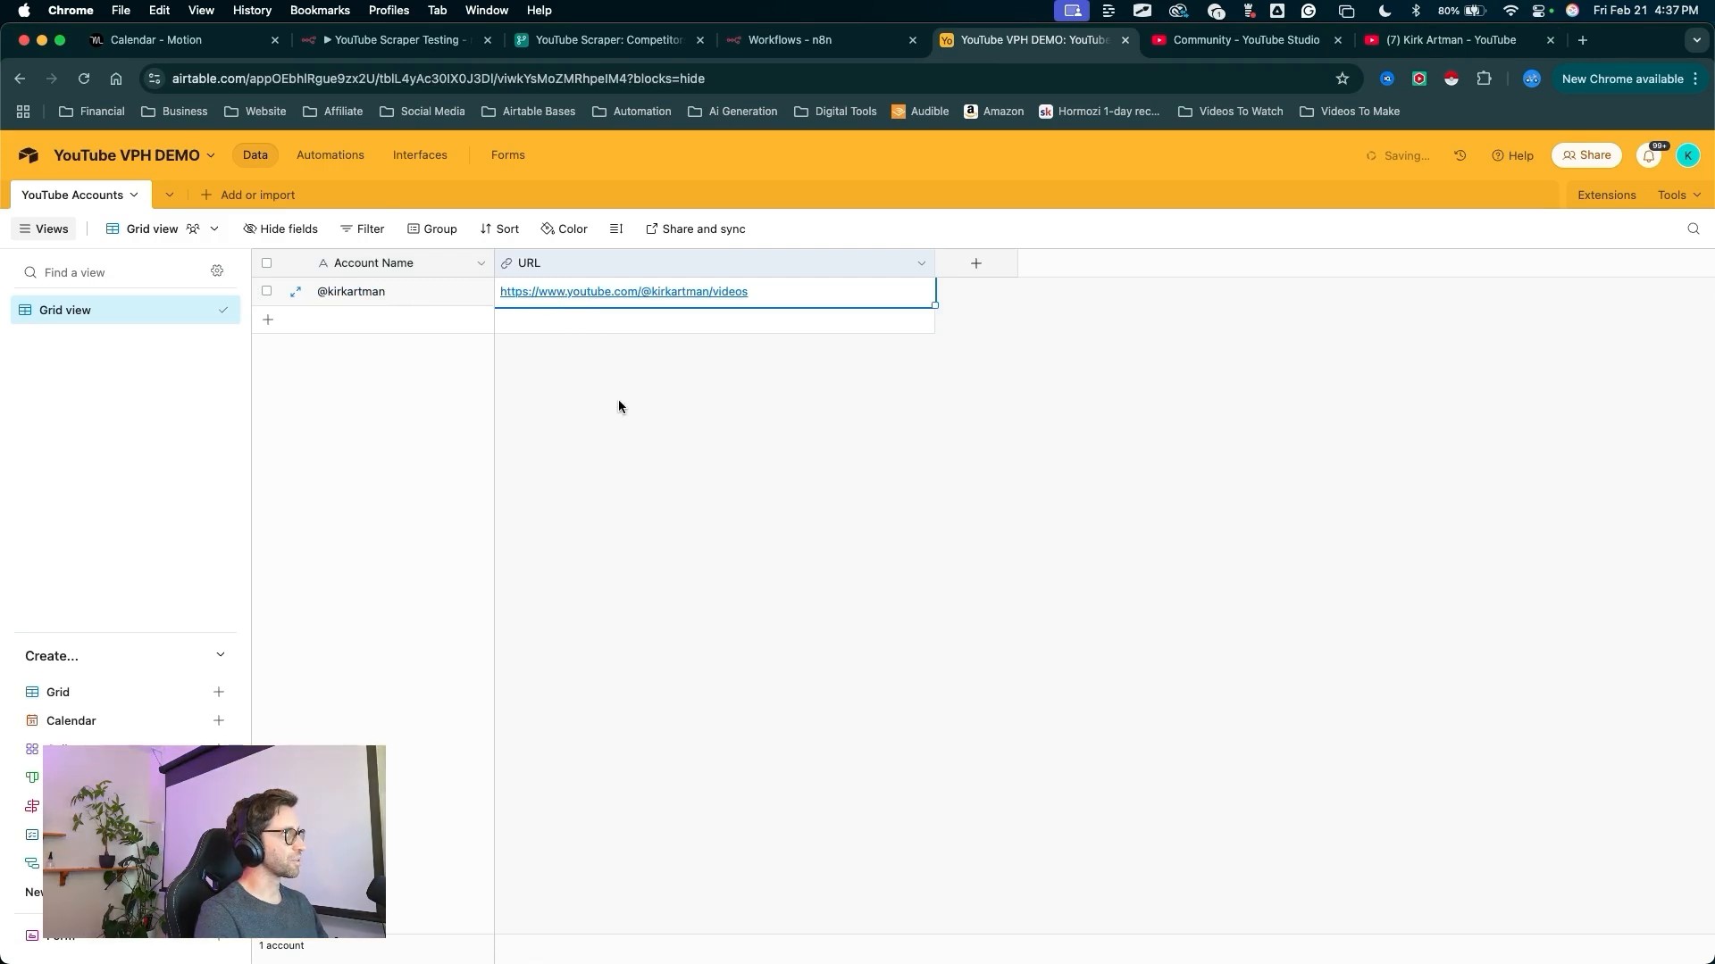
mouse_move(633, 600)
left_mouse_down()
mouse_move(376, 275)
mouse_move(385, 322)
left_mouse_up()
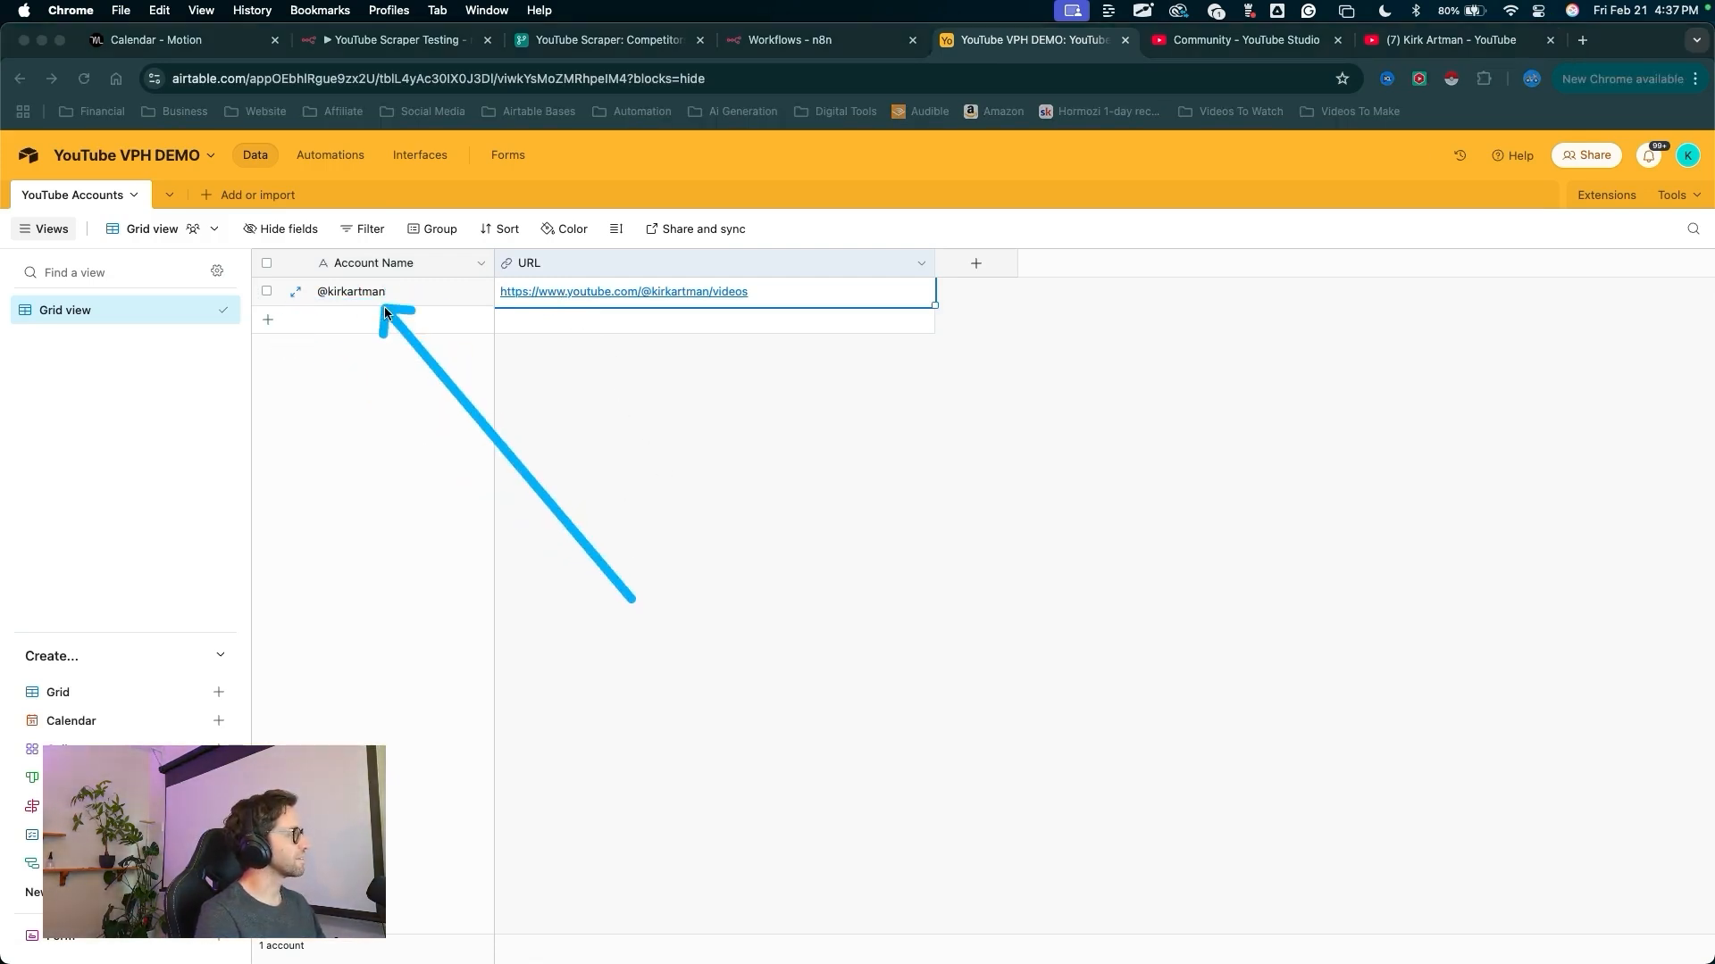
mouse_move(632, 600)
left_mouse_down()
mouse_move(591, 311)
mouse_move(710, 313)
mouse_move(384, 305)
mouse_move(684, 313)
mouse_move(495, 309)
mouse_move(577, 351)
left_mouse_up()
- Start a new field named Get Videos in the YouTube Accounts table and choose the Checkbox type
left_click_drag(980, 487, 976, 272)
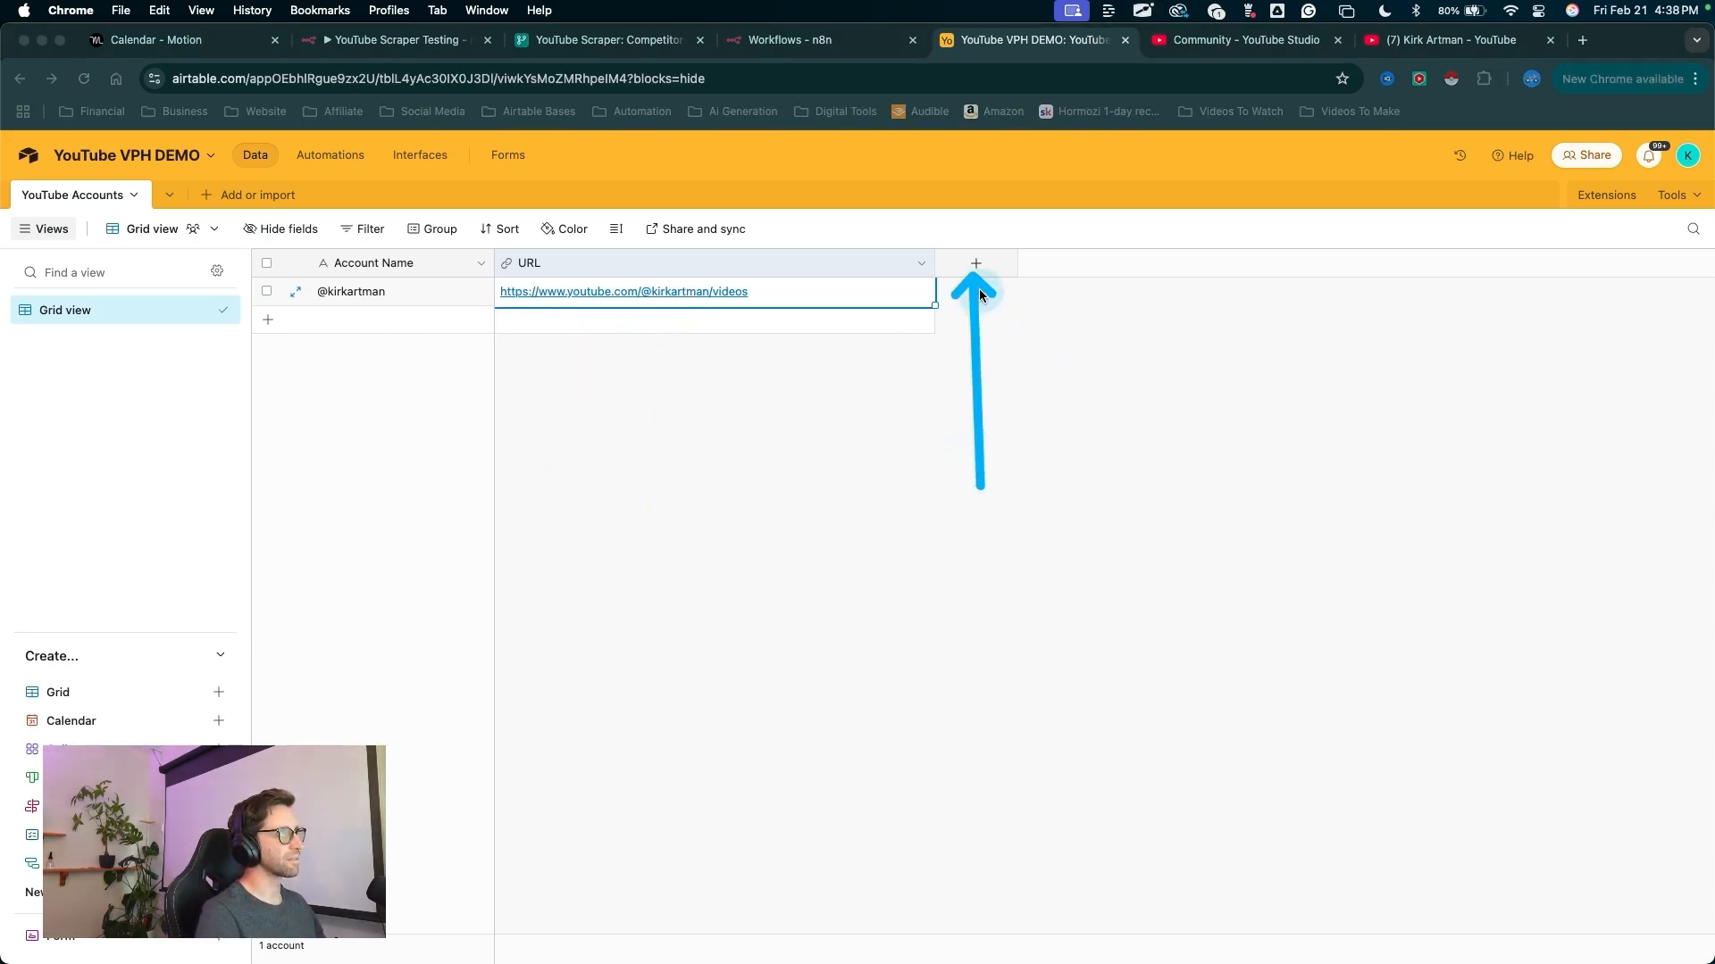
left_click(979, 288)
left_click(976, 265)
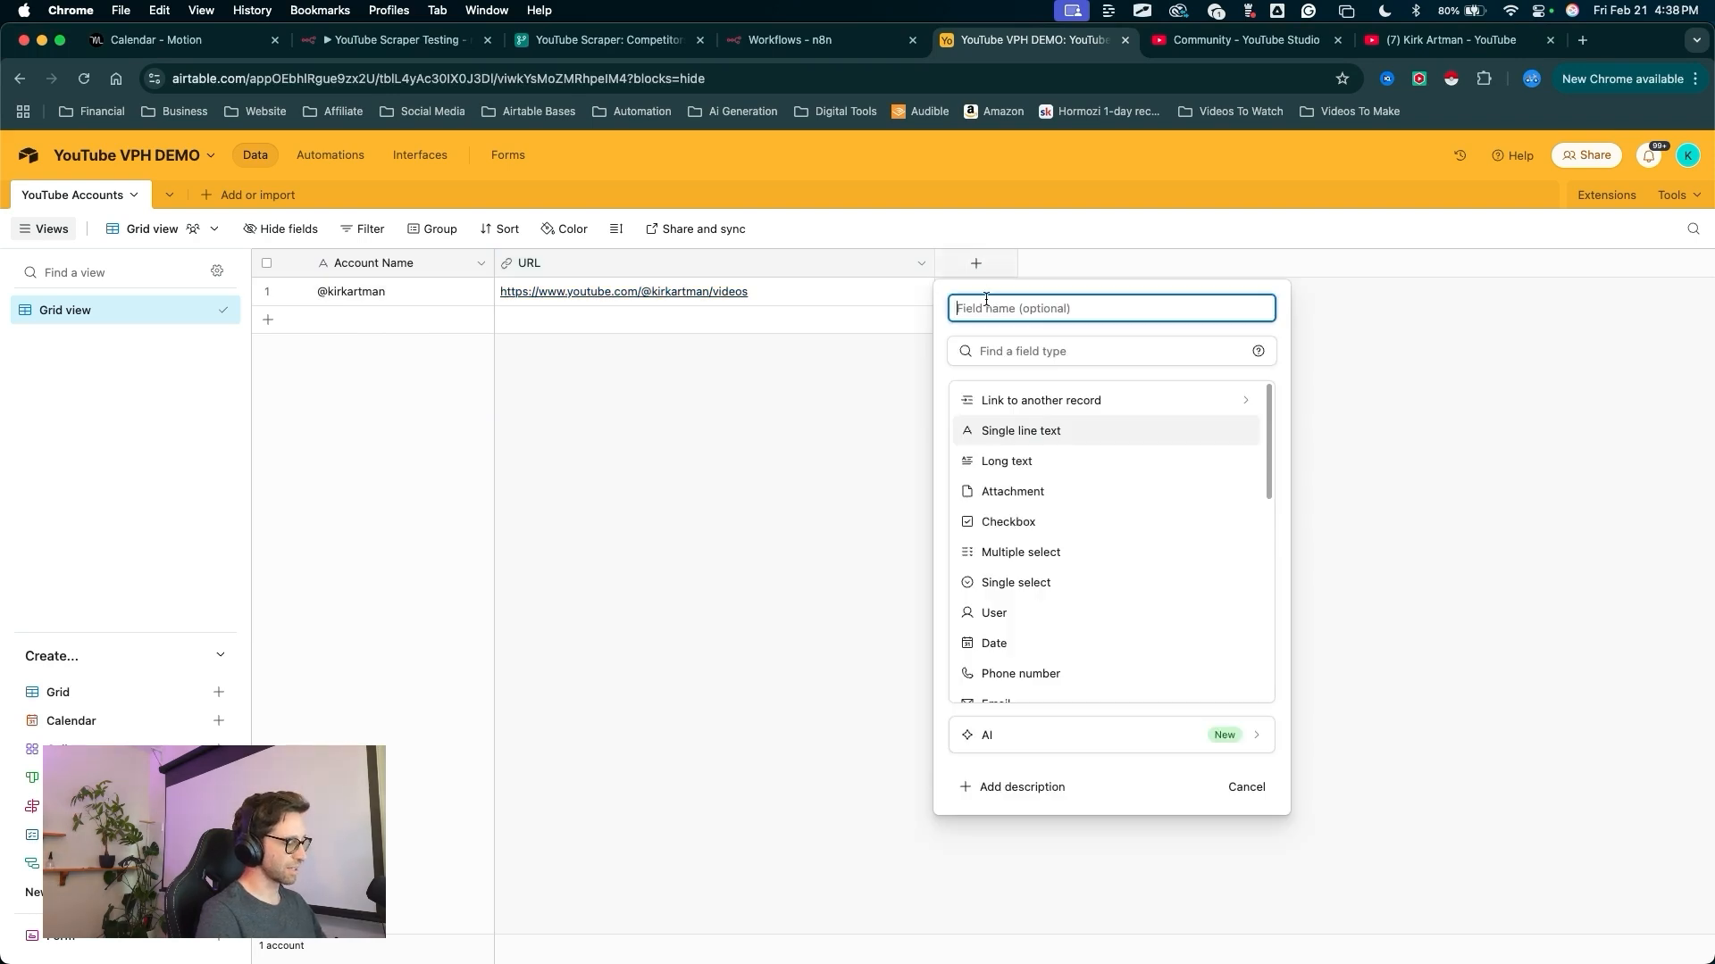
type("Get Videos")
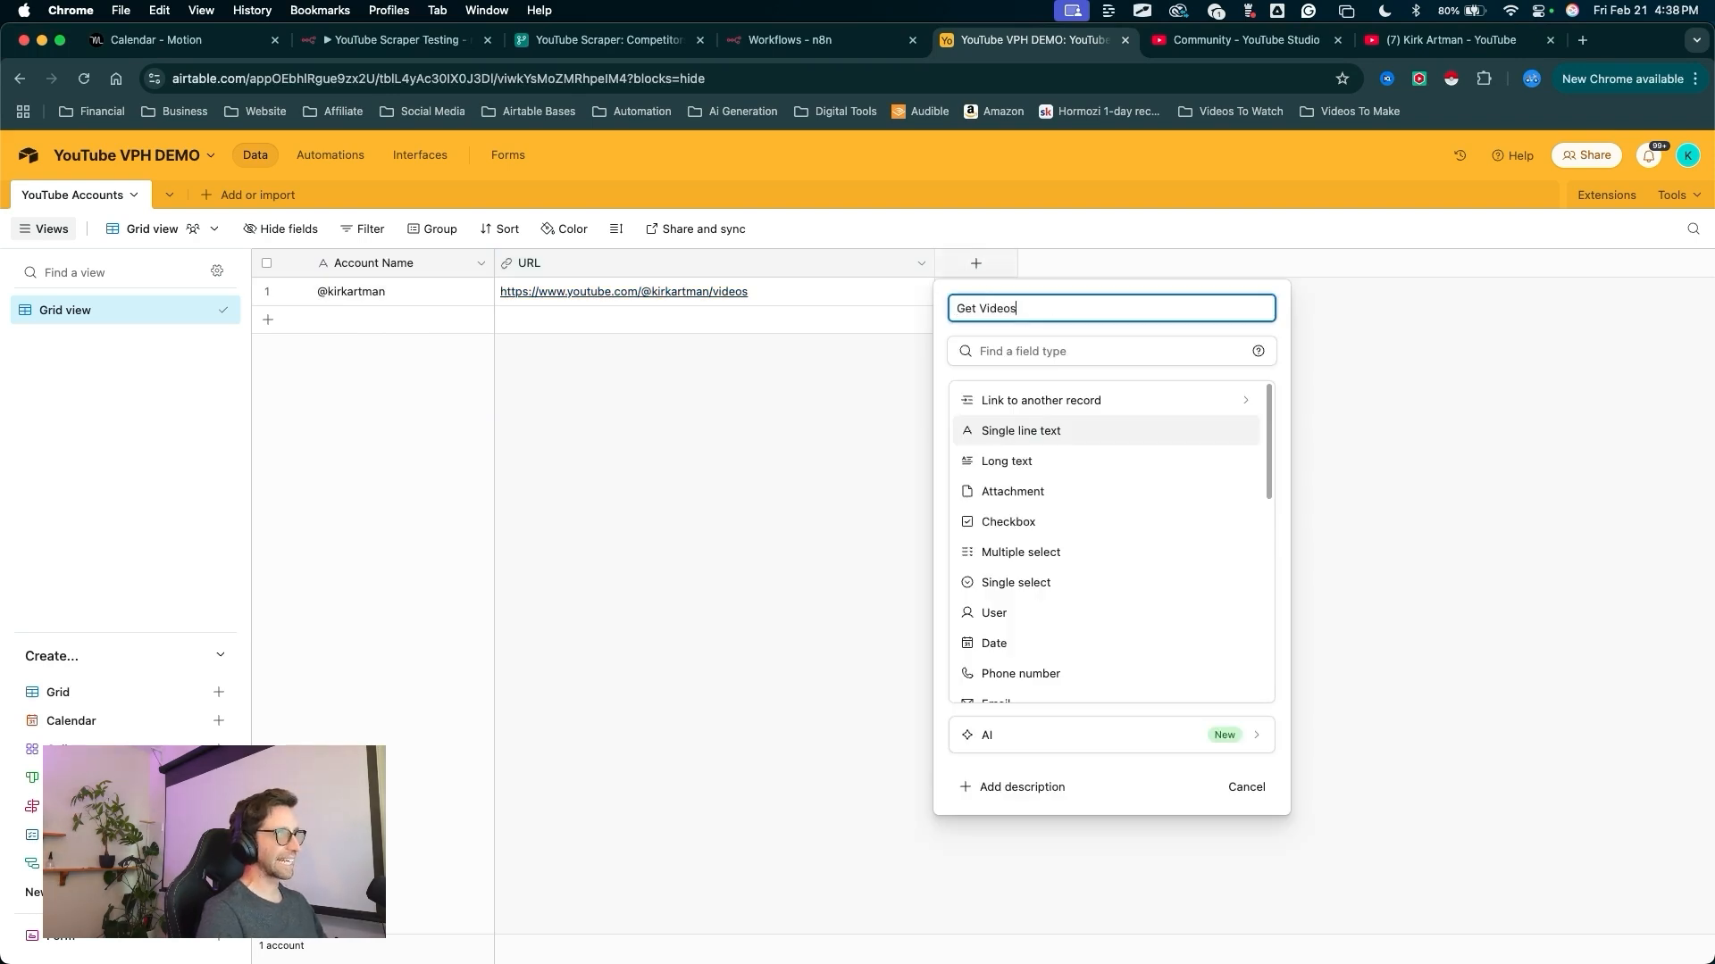
left_click_drag(792, 582, 951, 525)
left_click(962, 534)
left_click(986, 530)
- Give the Get Videos checkbox a light blue thumbs-up style and create the field
left_click_drag(995, 683, 986, 455)
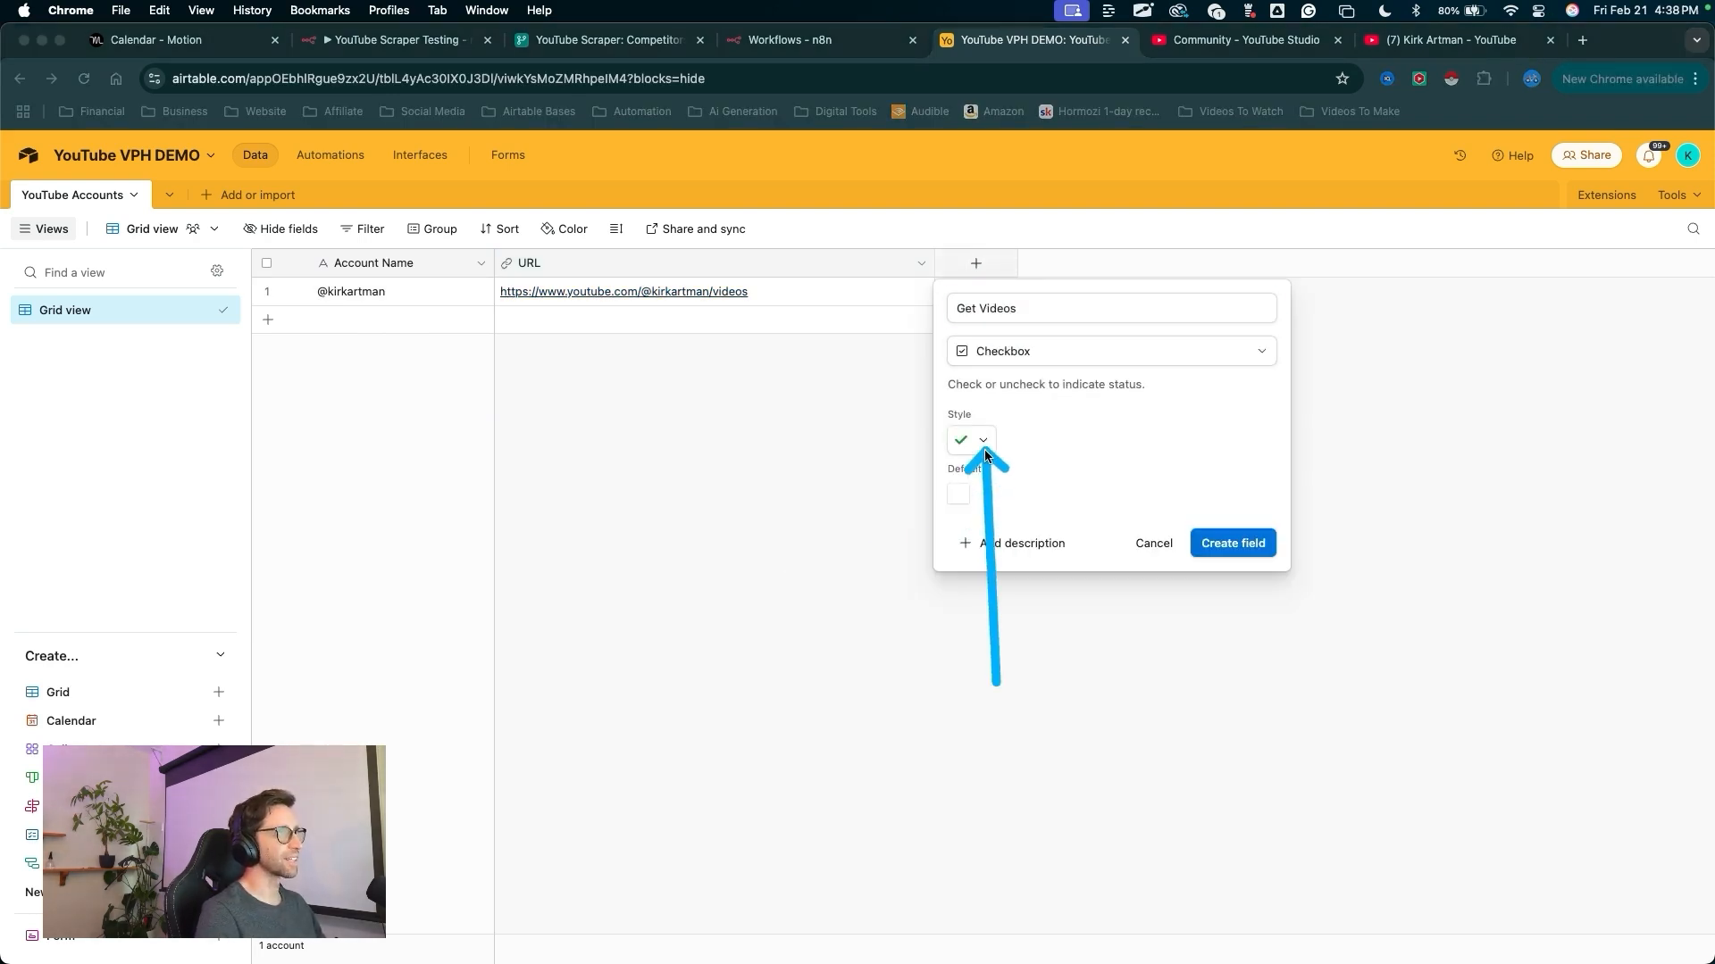
left_click(985, 453)
left_click(982, 439)
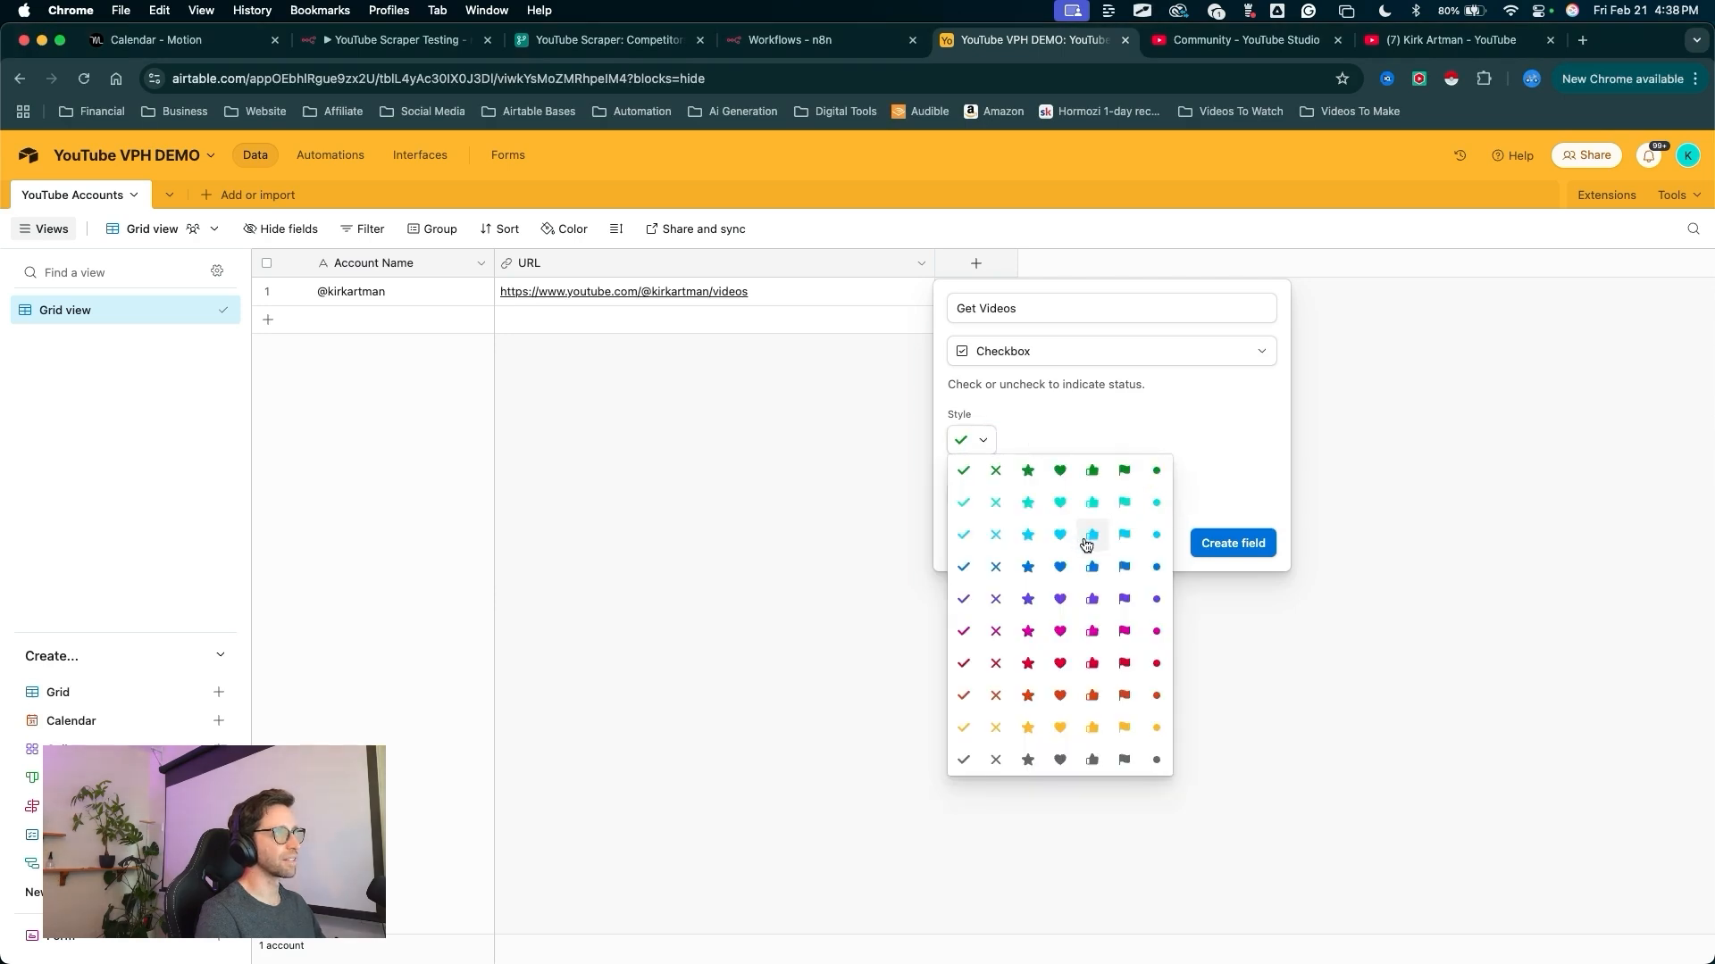
left_click(1091, 534)
left_click_drag(1054, 710, 1174, 576)
left_click(1210, 556)
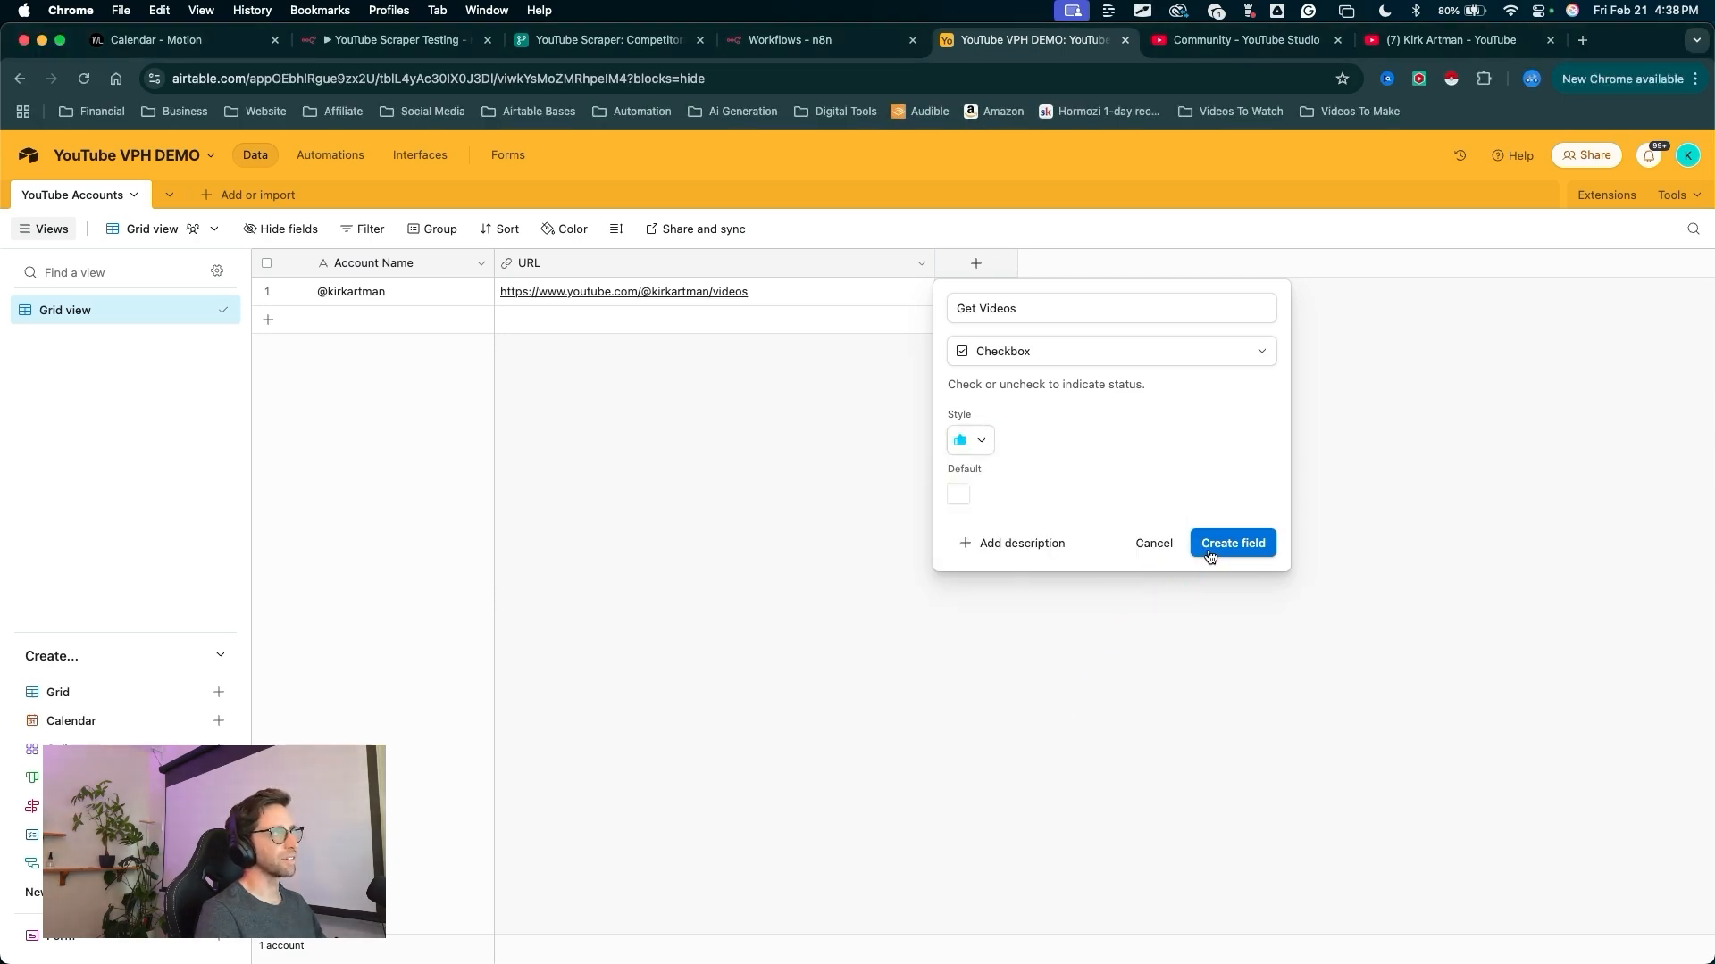
left_click(1210, 555)
- Try out the Get Videos checkbox of the first record by ticking it and clearing it again
left_click_drag(1002, 460, 1007, 298)
left_click(1009, 300)
left_click(1013, 293)
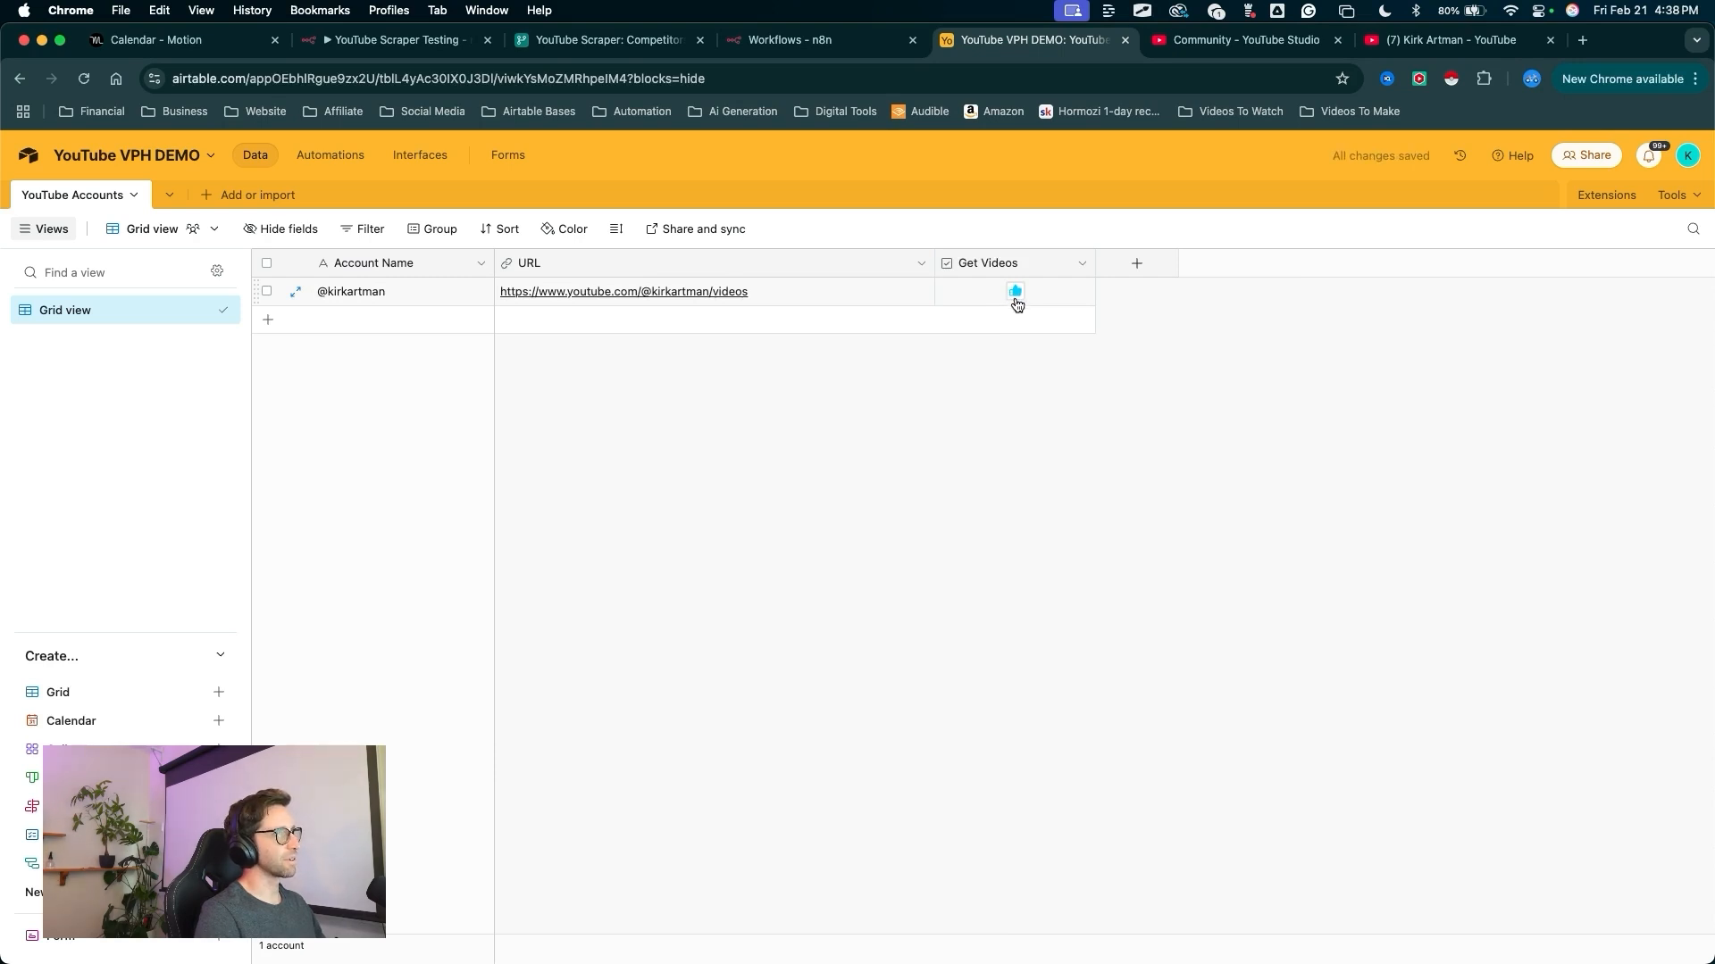
left_click(1015, 300)
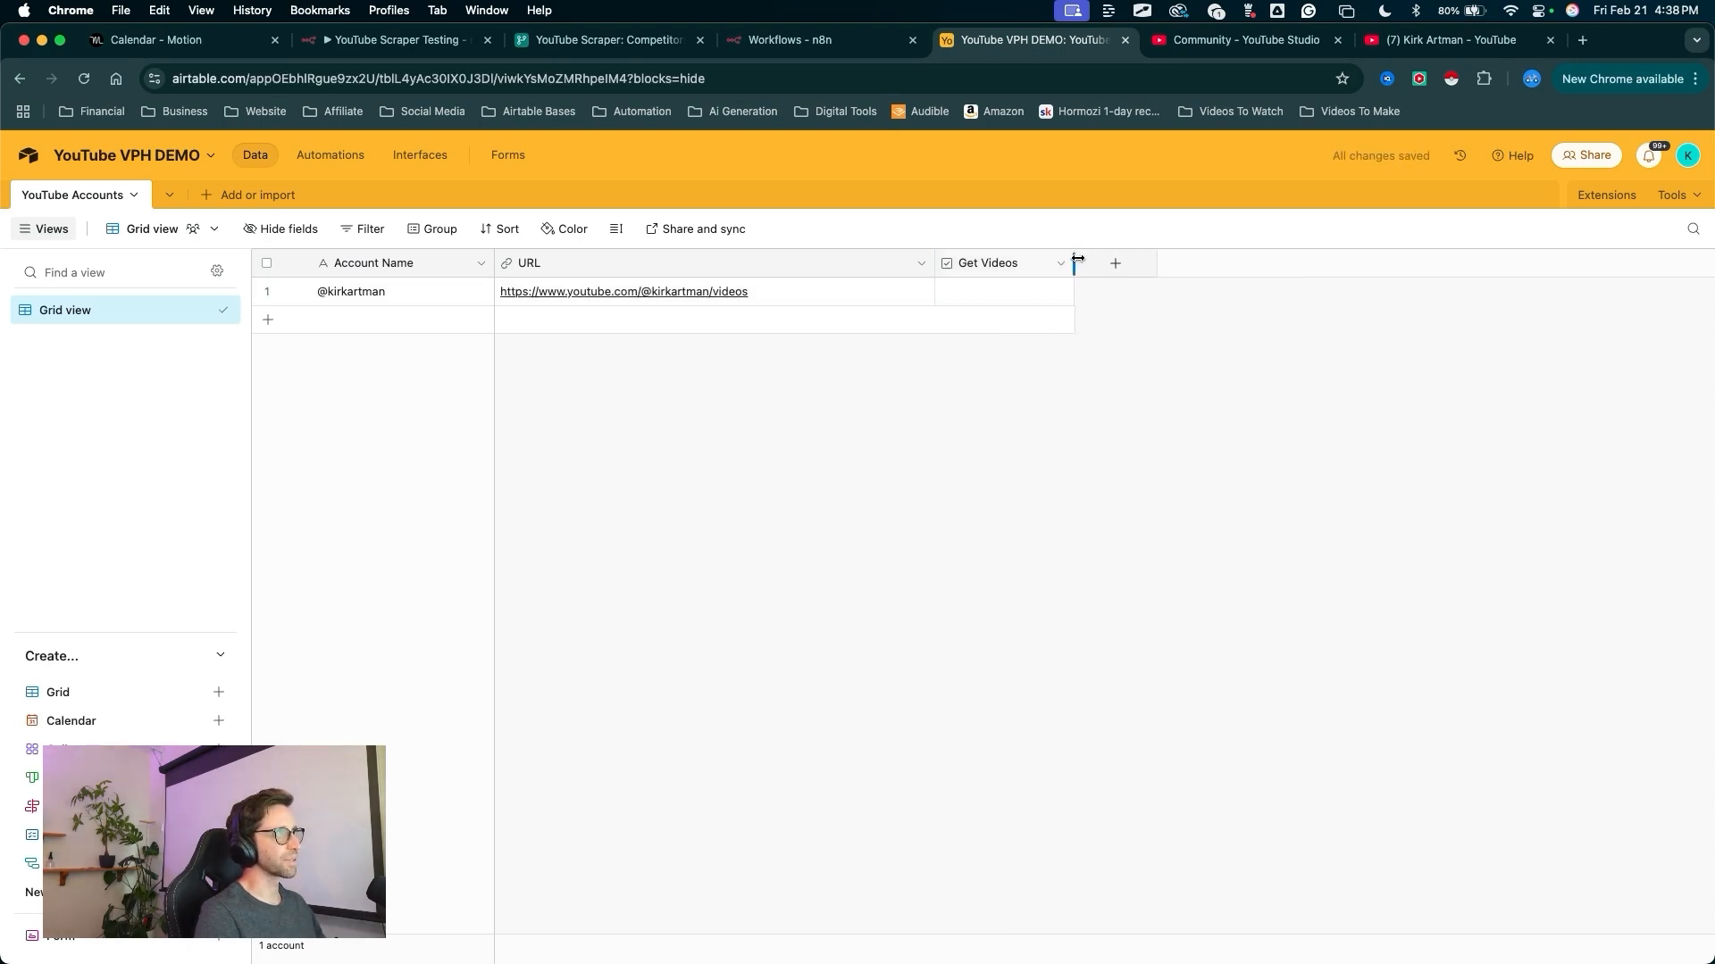
- Narrow the Account Name, URL and Get Videos columns, and tick the first record's Get Videos checkbox
mouse_move(595, 712)
left_mouse_down()
mouse_move(911, 345)
mouse_move(773, 306)
left_mouse_up()
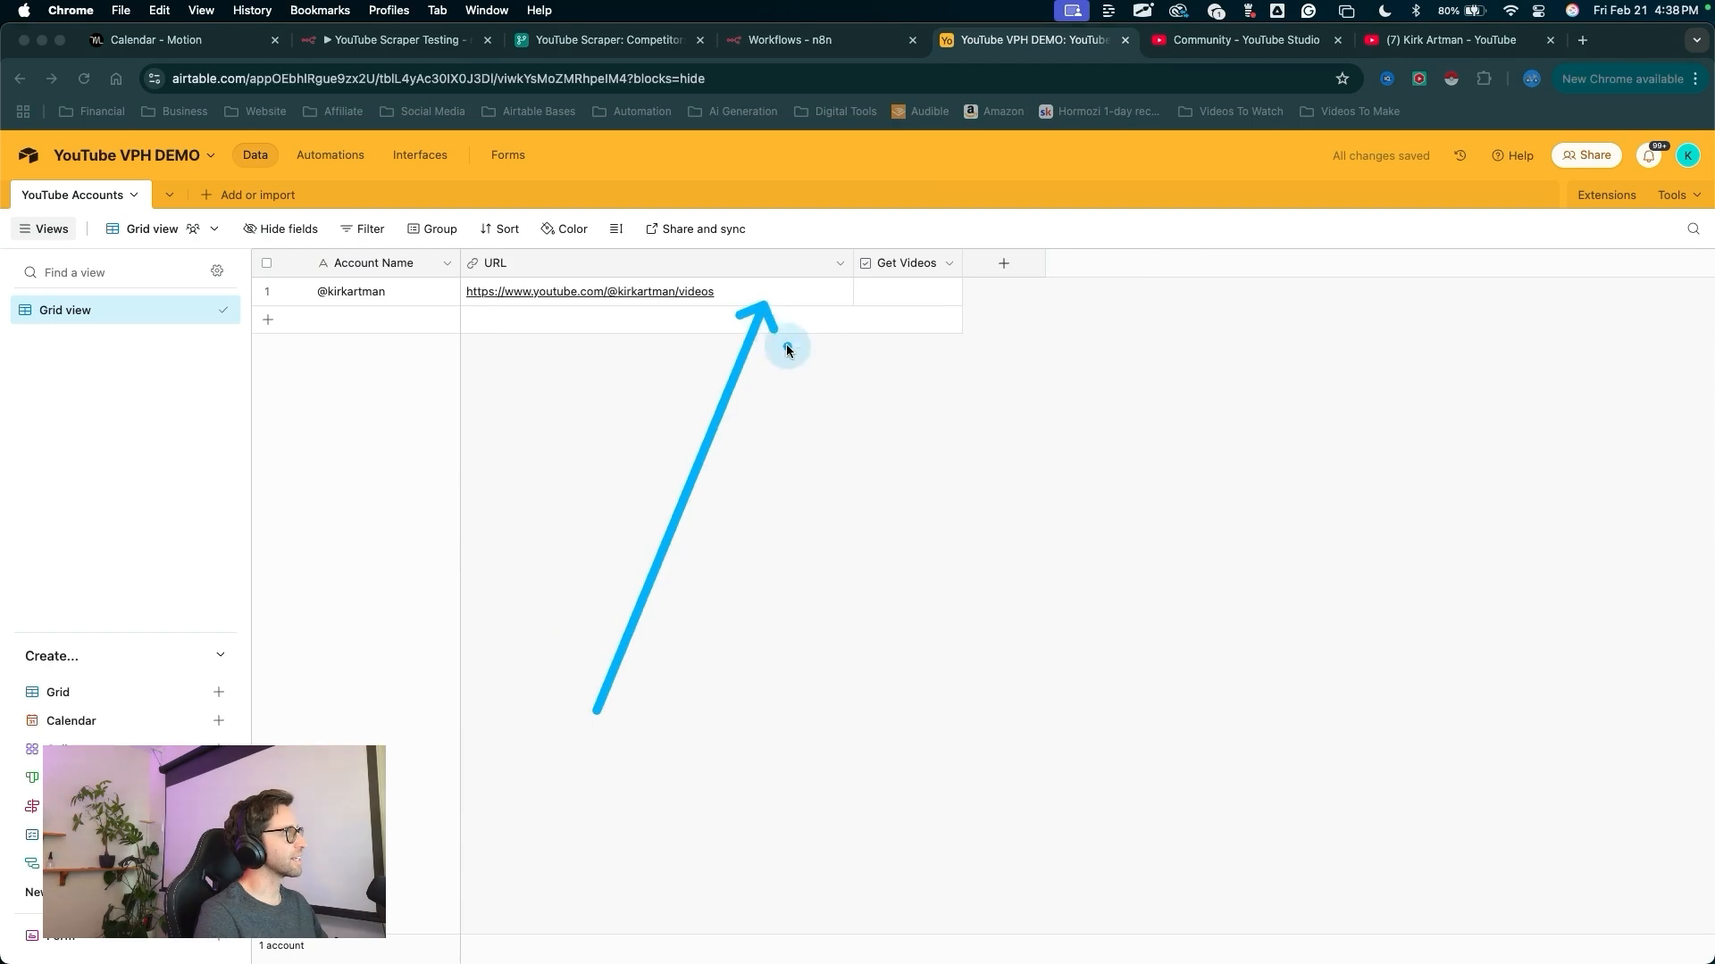
left_click_drag(850, 517, 896, 299)
left_click(905, 297)
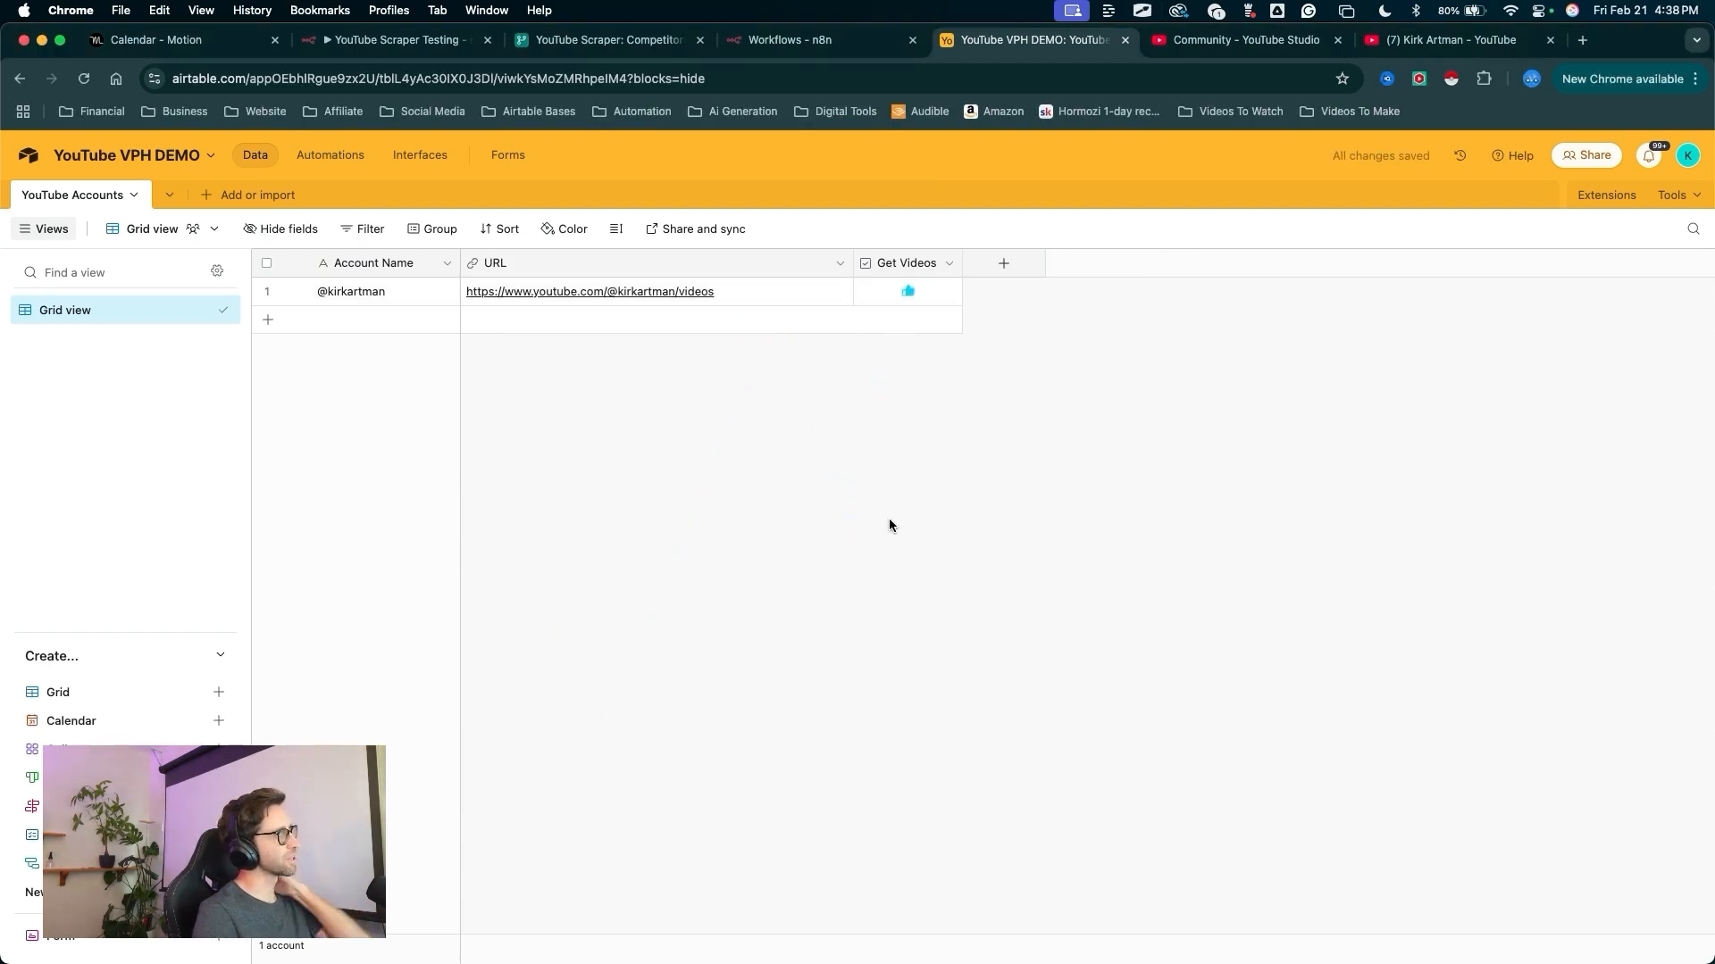
mouse_move(842, 702)
left_mouse_down()
mouse_move(929, 357)
mouse_move(402, 337)
left_mouse_up()
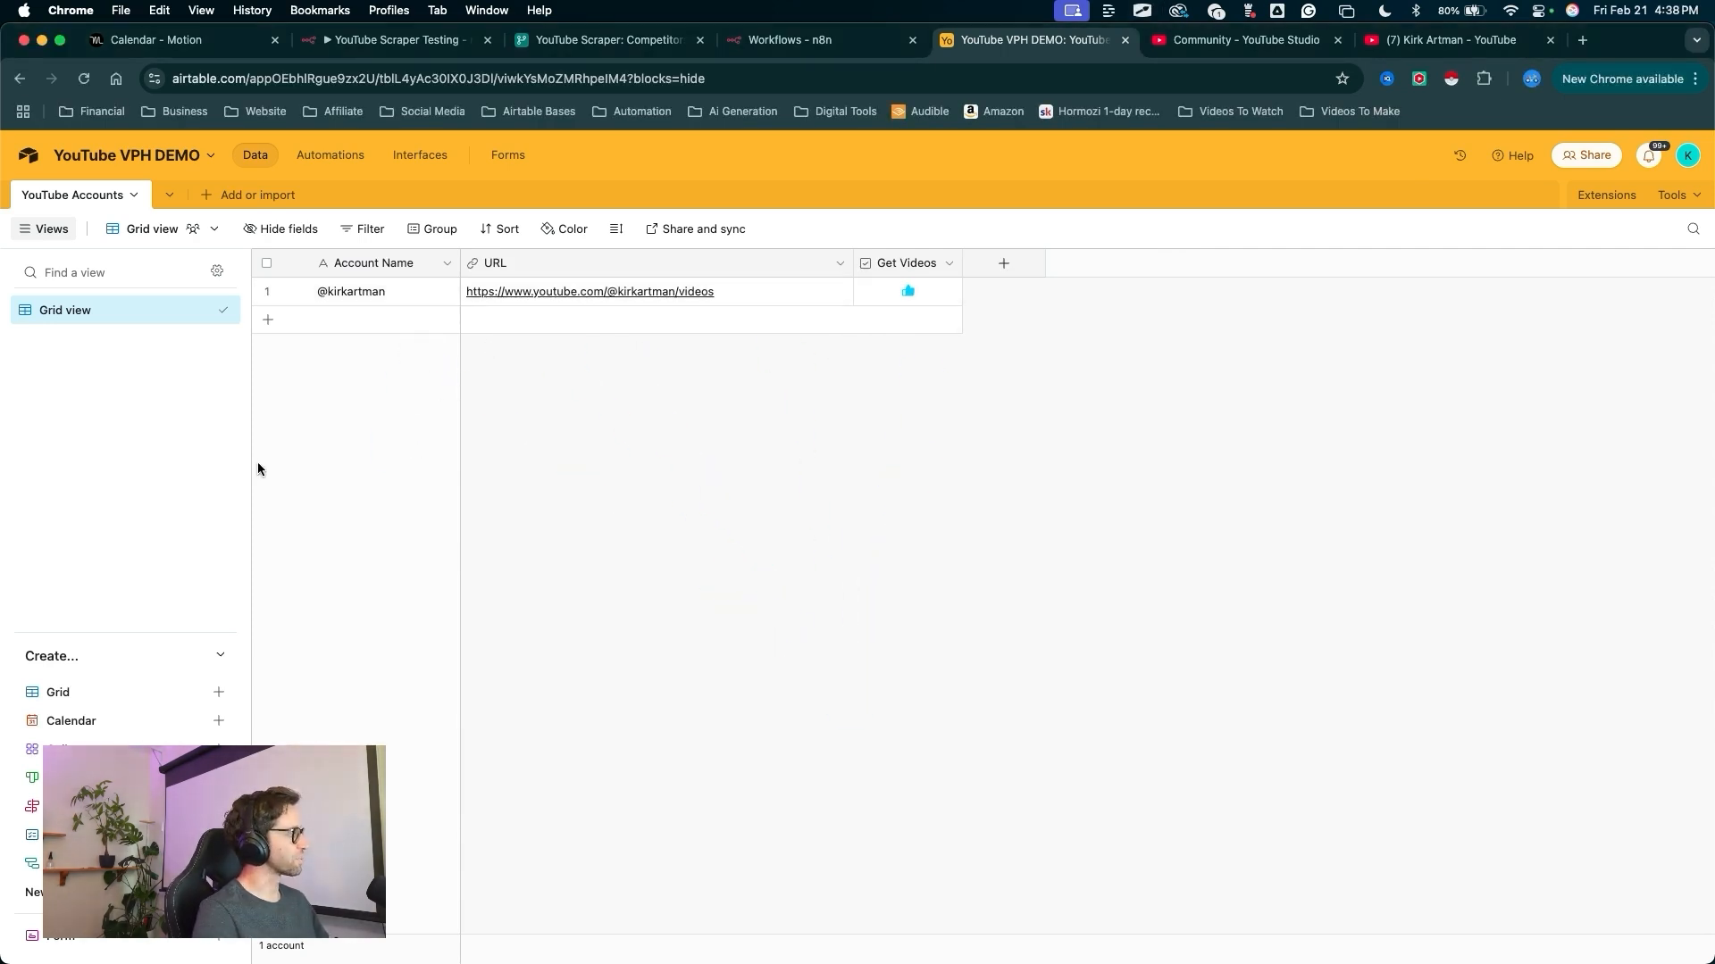
- Add a new blank table to the base and name it Video List
left_click_drag(293, 491, 207, 204)
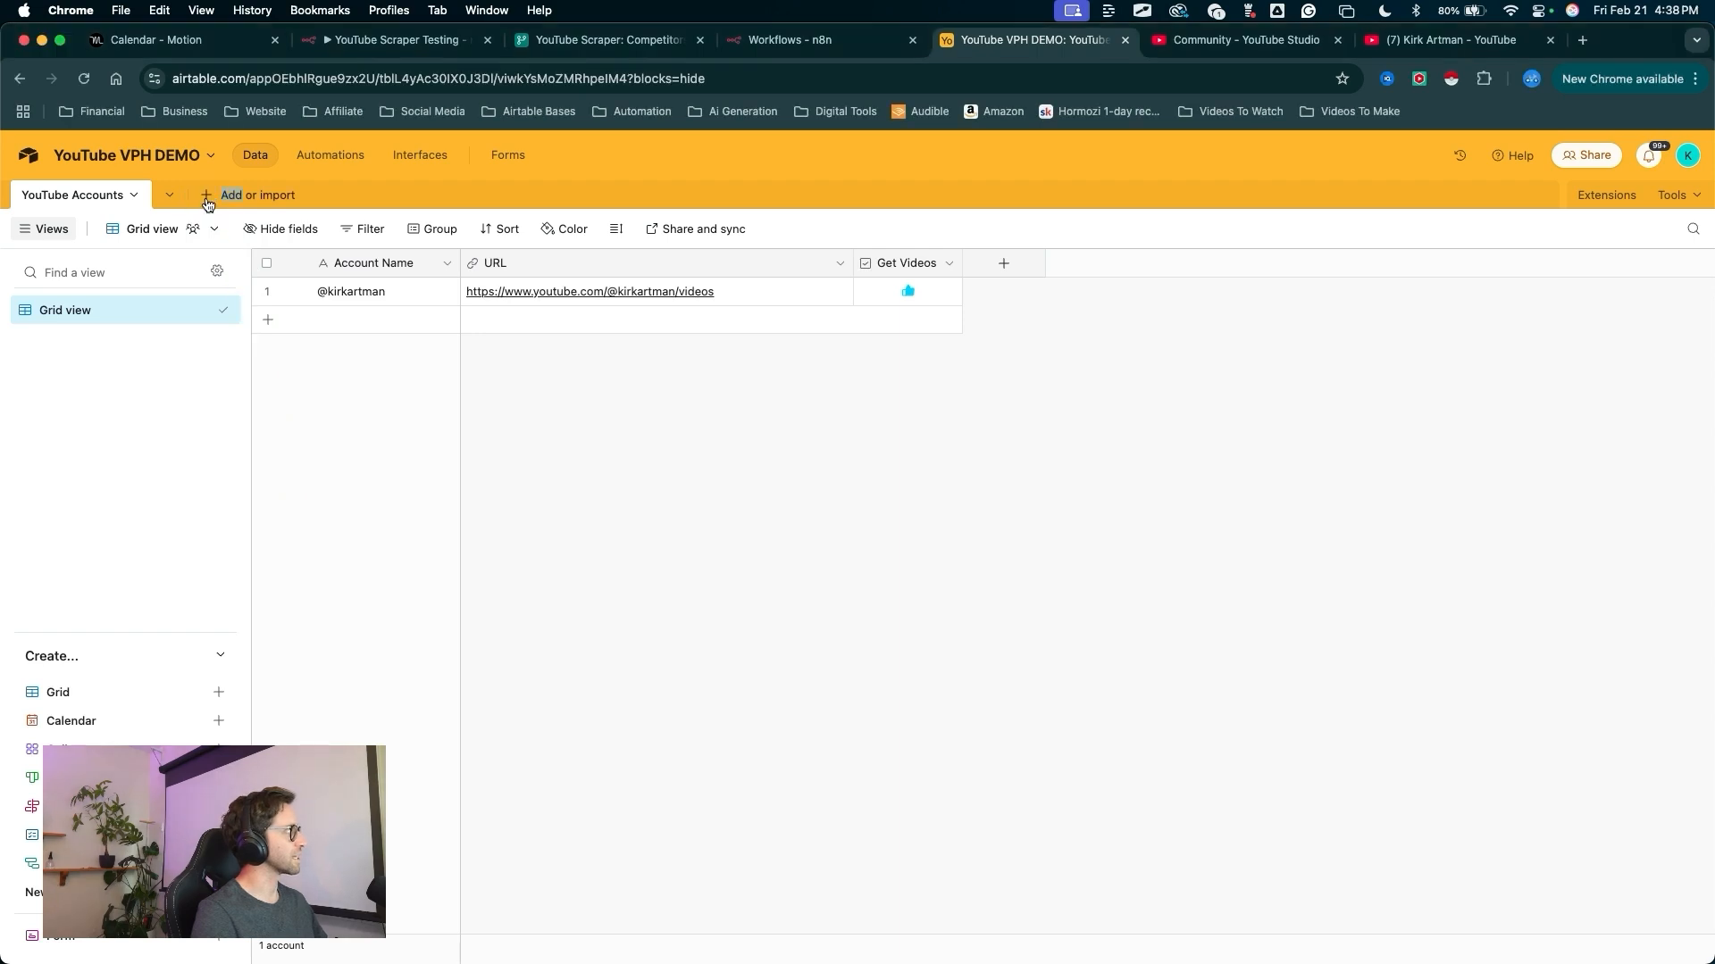
left_click(207, 196)
left_click(254, 257)
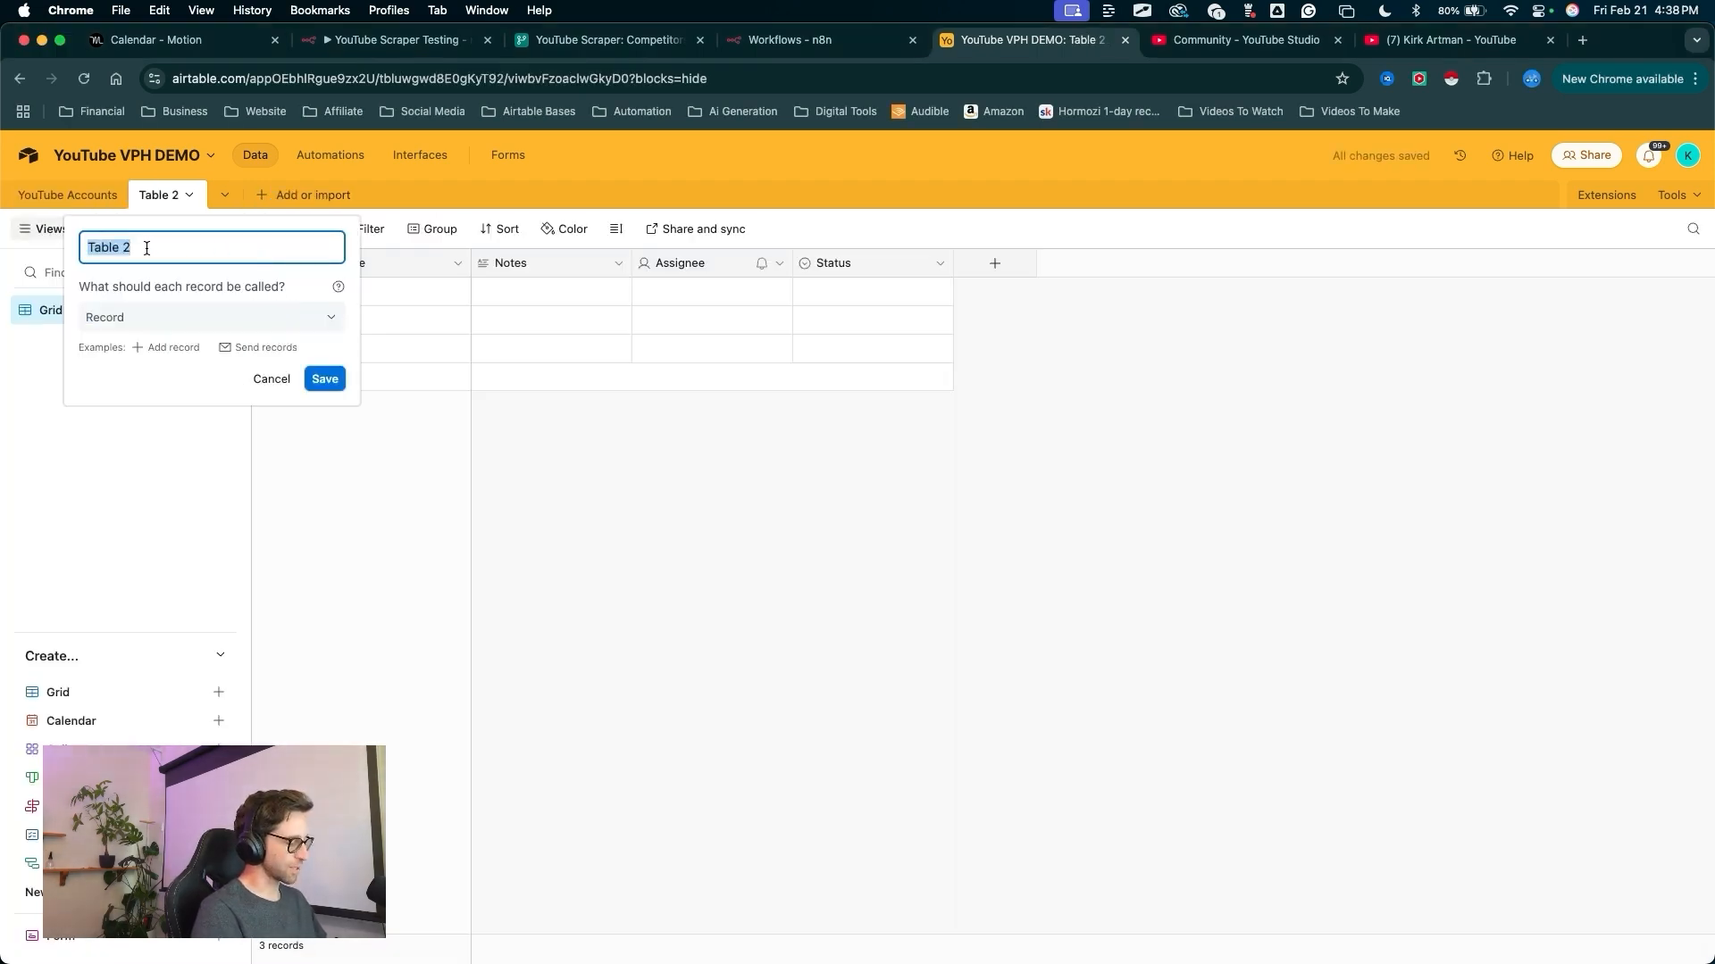
type("Video List")
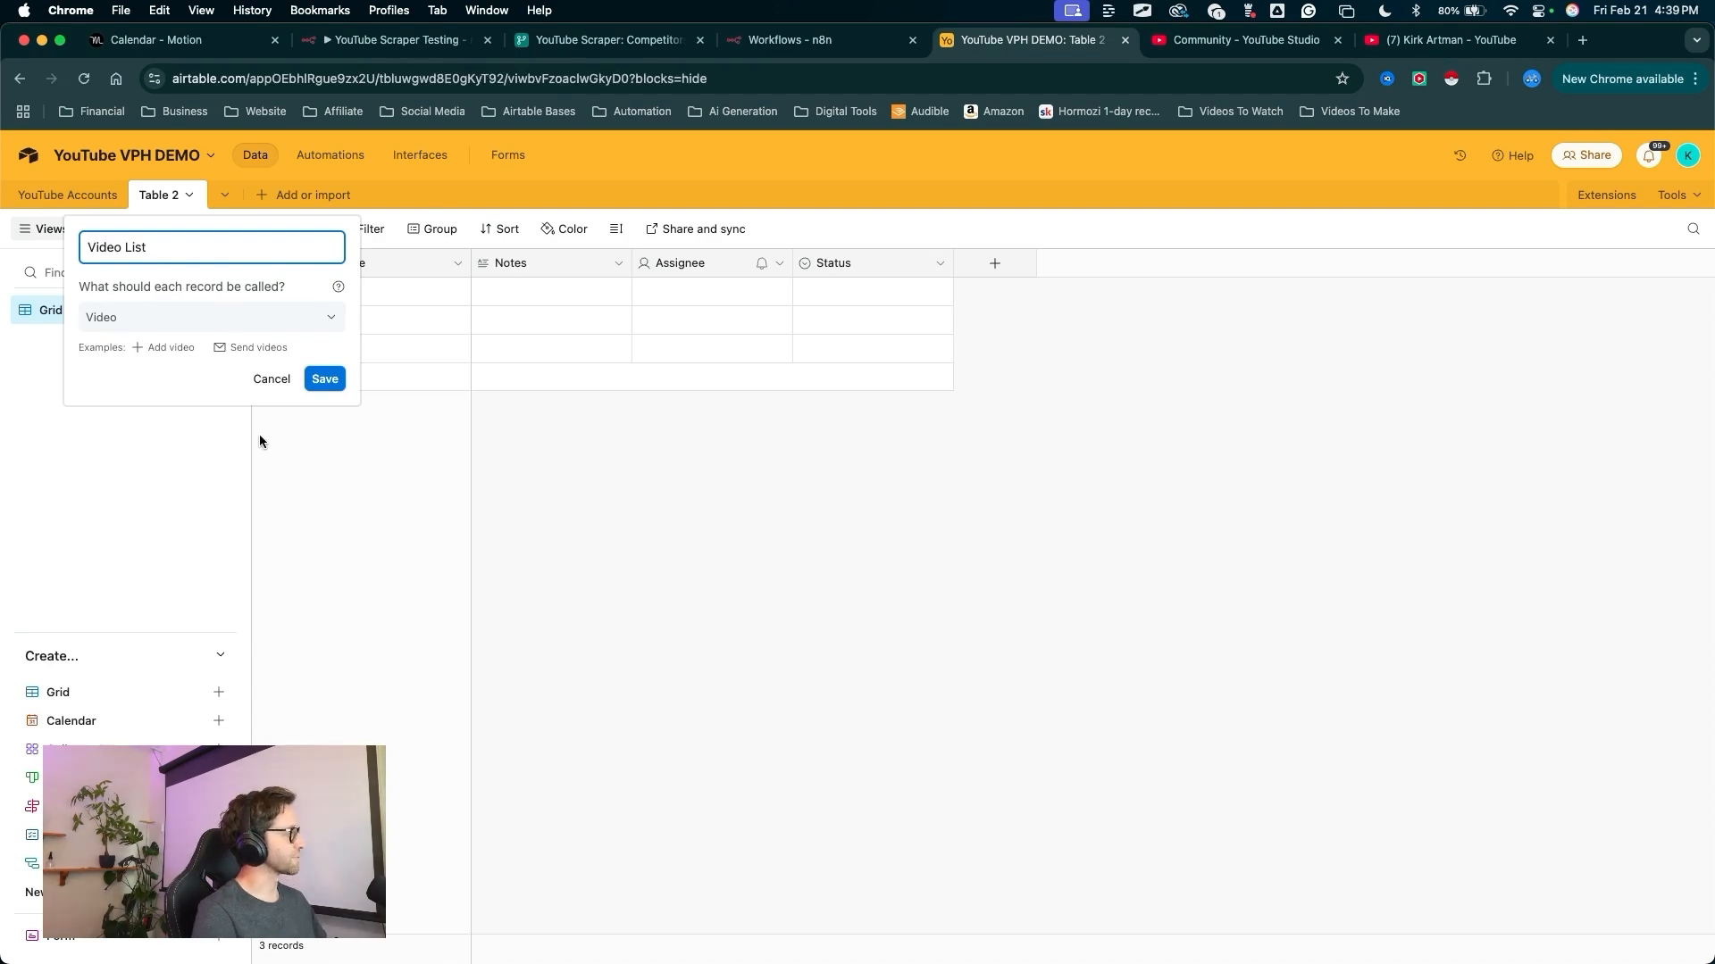
left_click(324, 382)
- Delete the Notes, Assignee and Status fields from the Video List table
left_click_drag(524, 264, 818, 261)
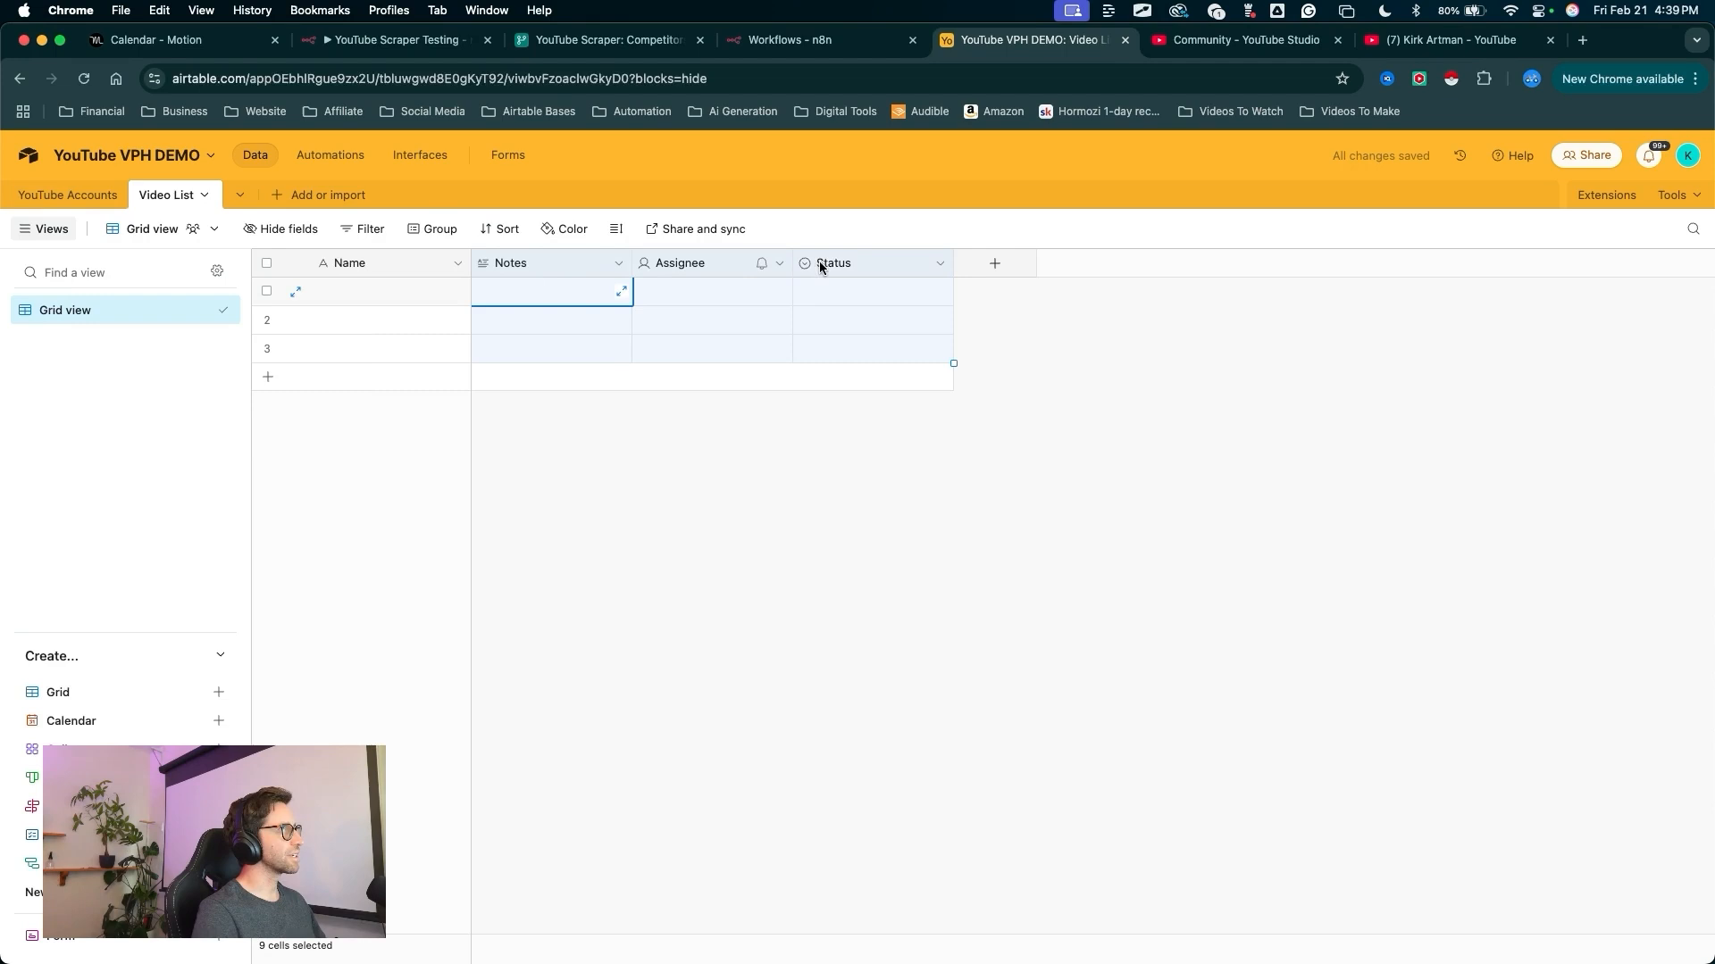
right_click(700, 265)
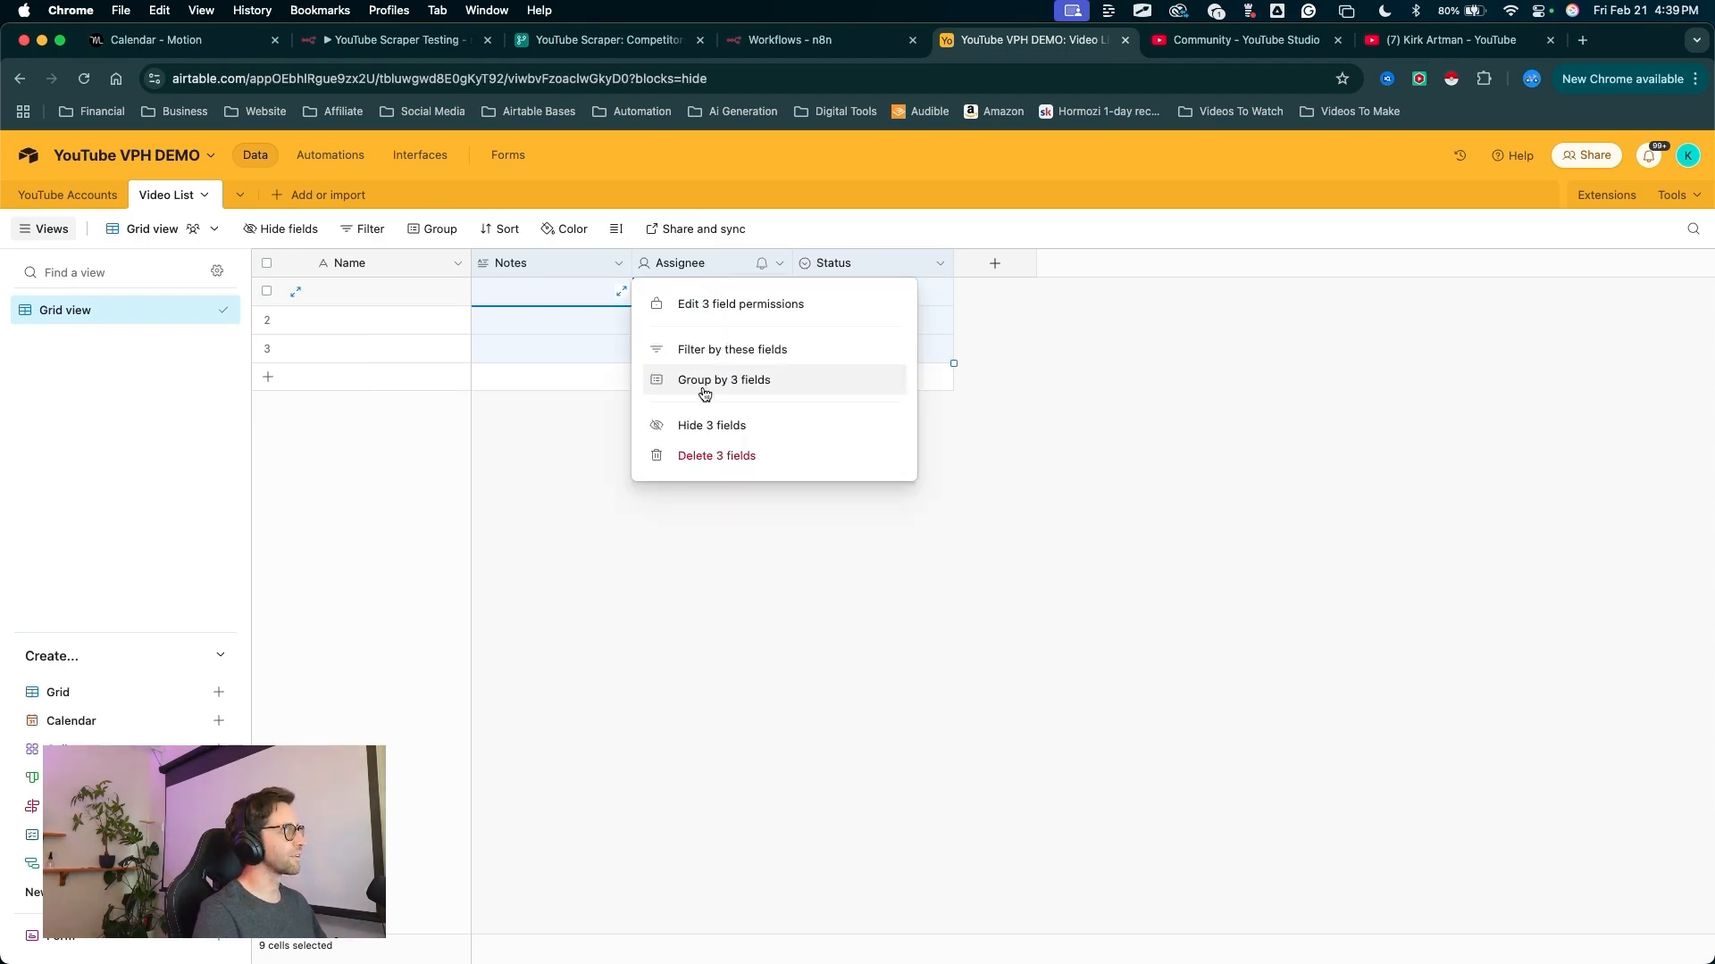
left_click(699, 457)
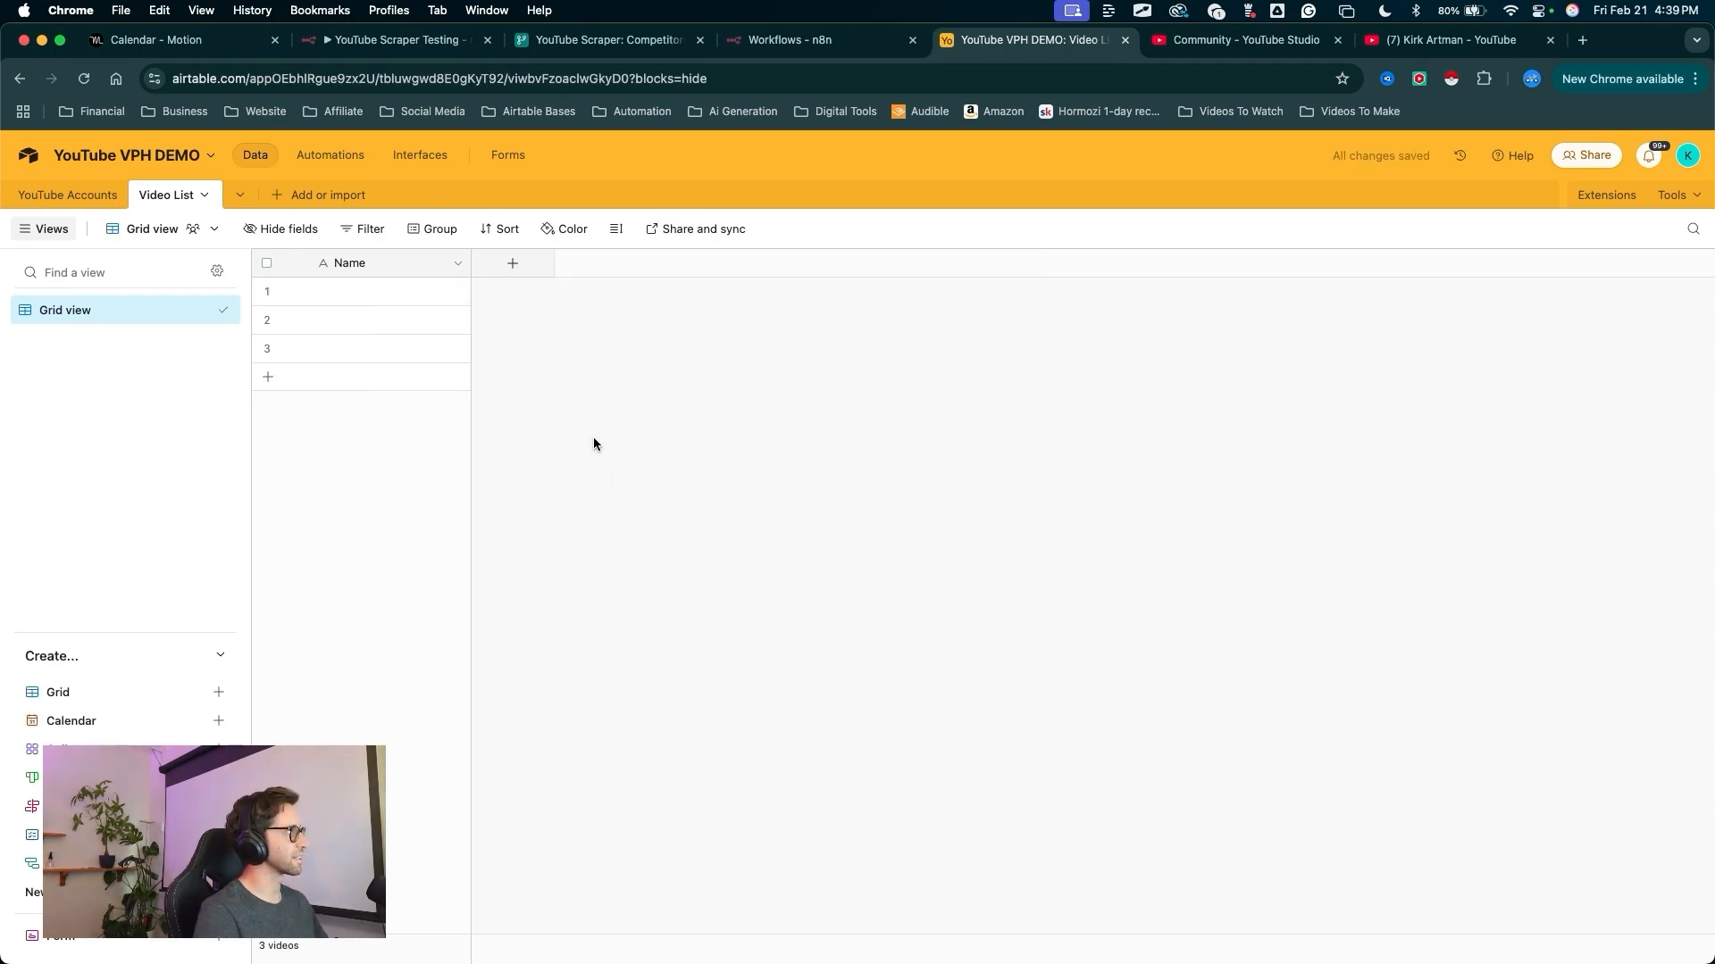
- Rename the primary field of the Video List table as Account Name
left_click_drag(382, 539, 353, 270)
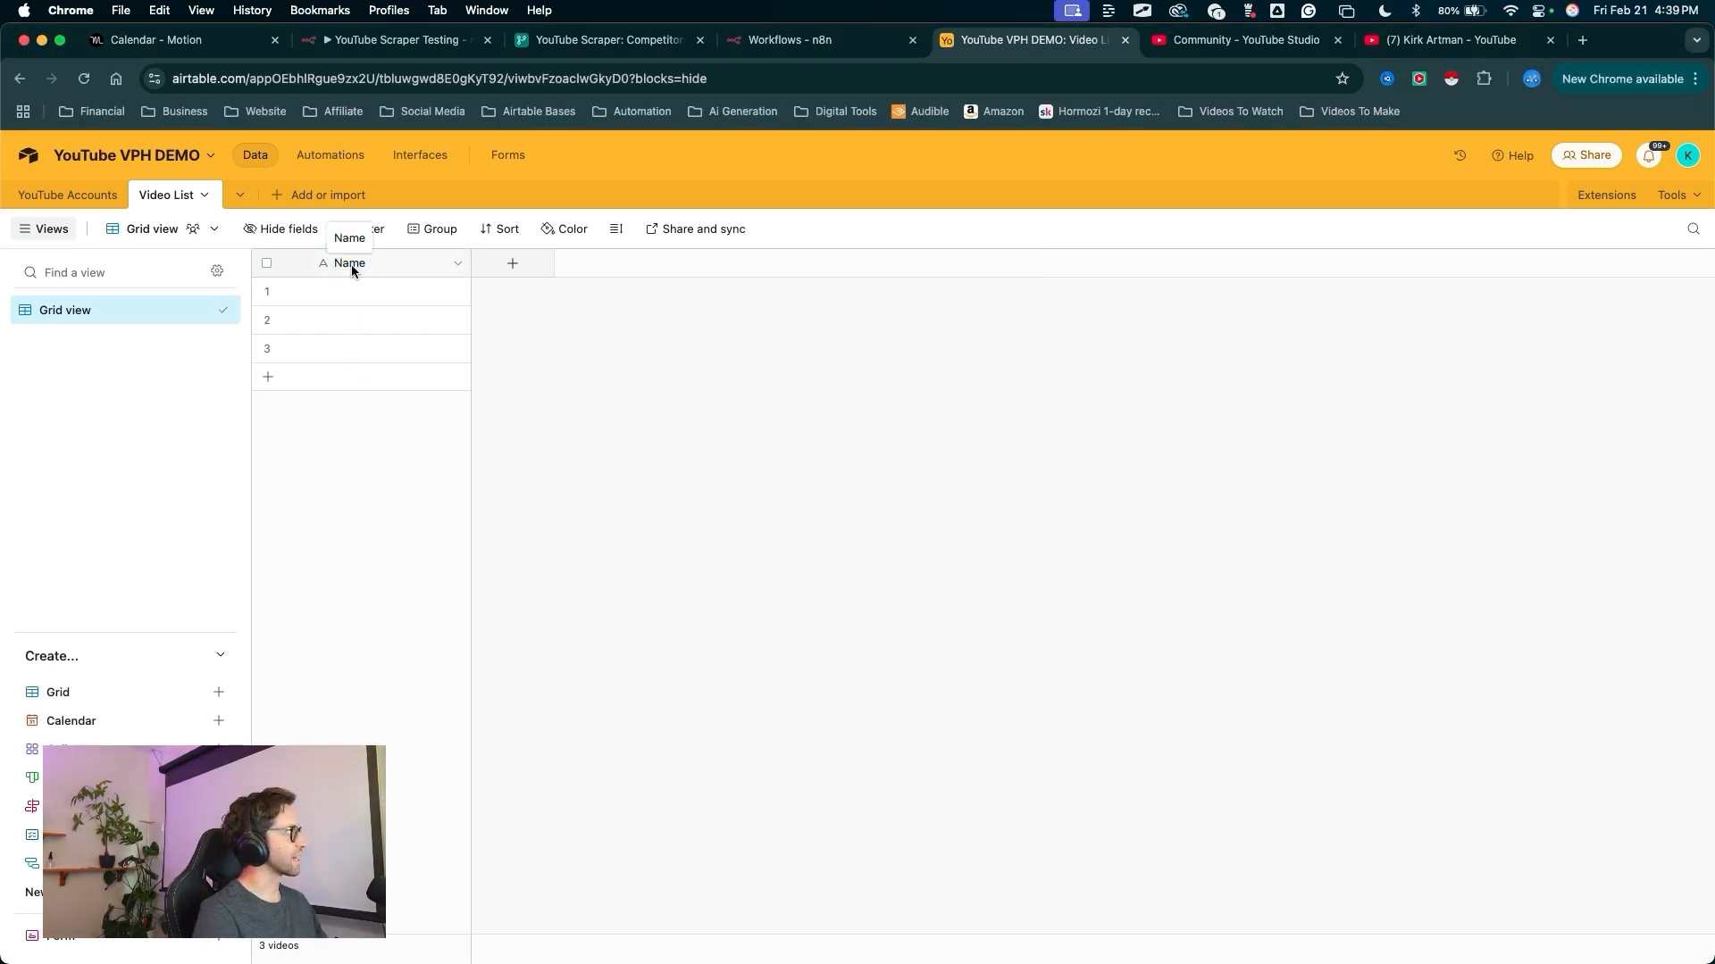
left_click(351, 264)
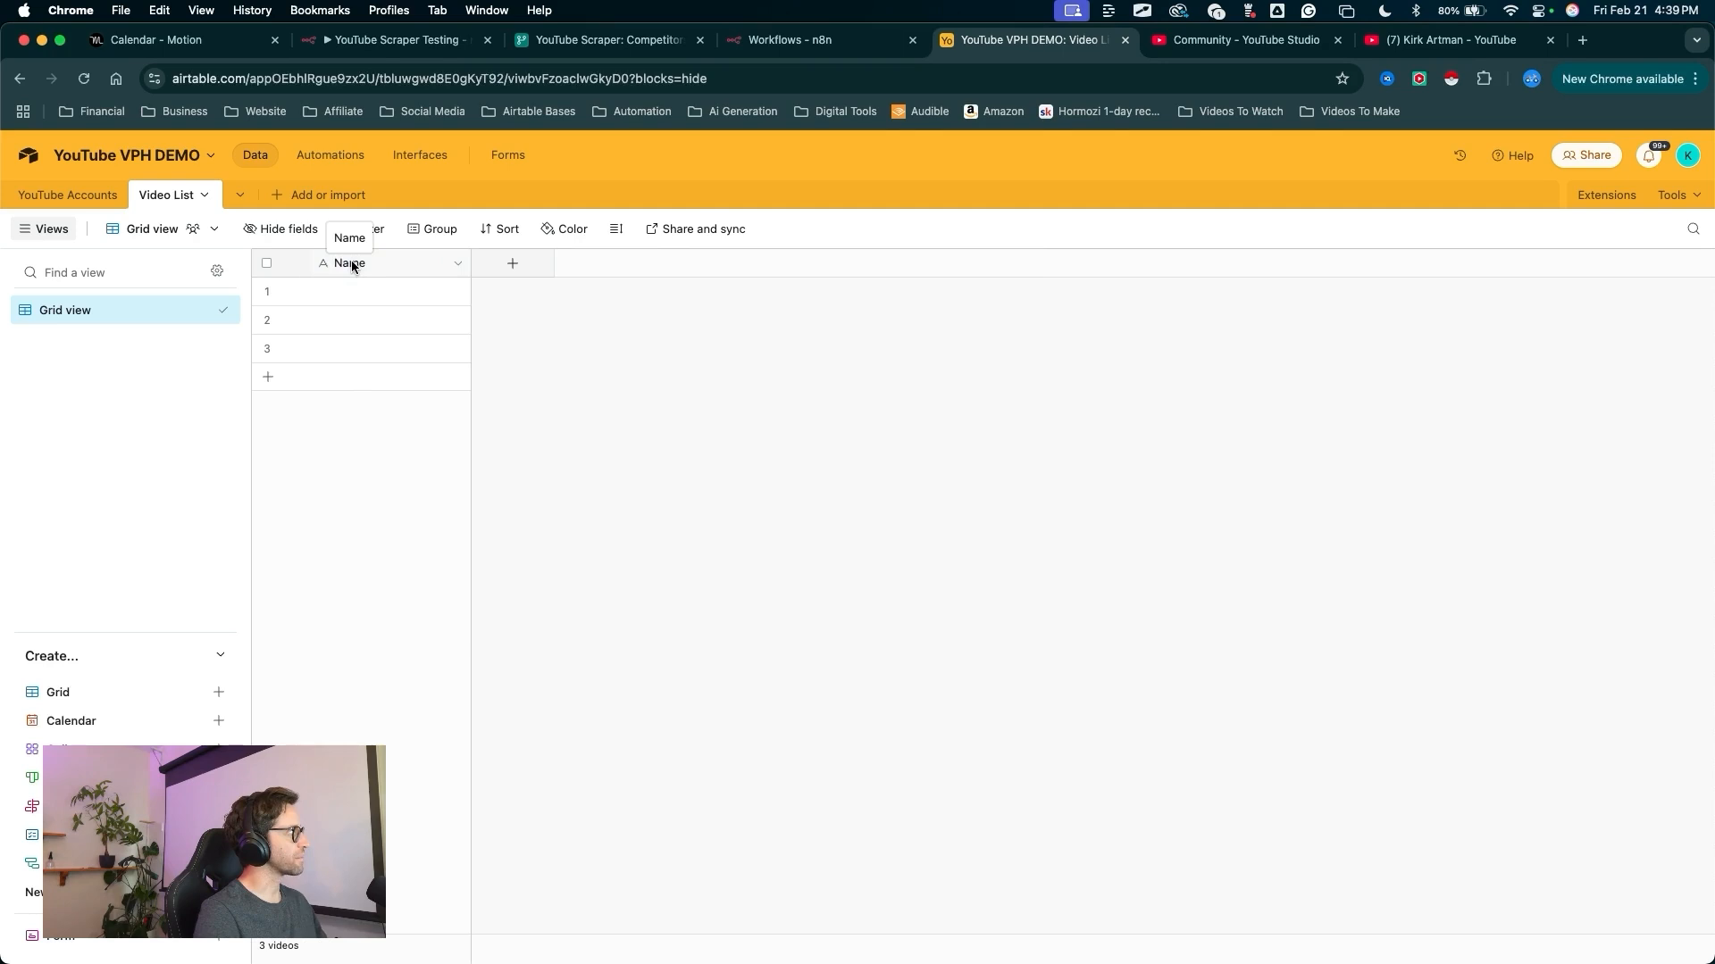
double_click(351, 260)
type("Account Name")
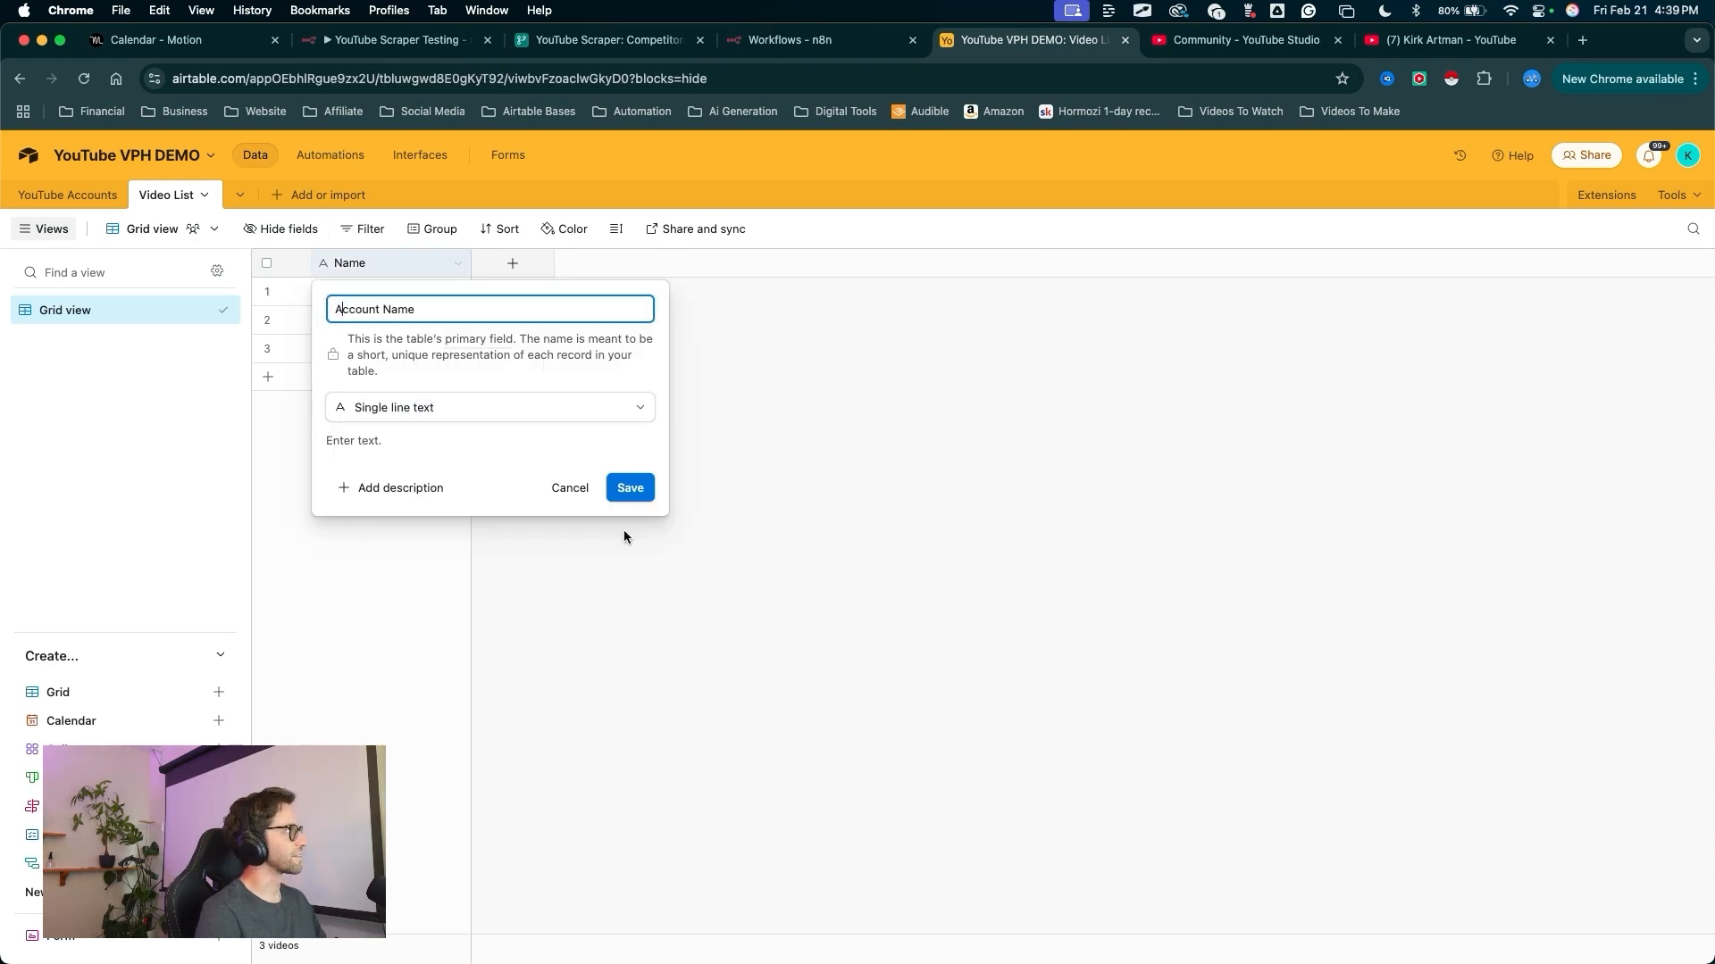
mouse_move(464, 656)
left_mouse_down()
mouse_move(523, 505)
mouse_move(391, 412)
mouse_move(494, 527)
left_mouse_up()
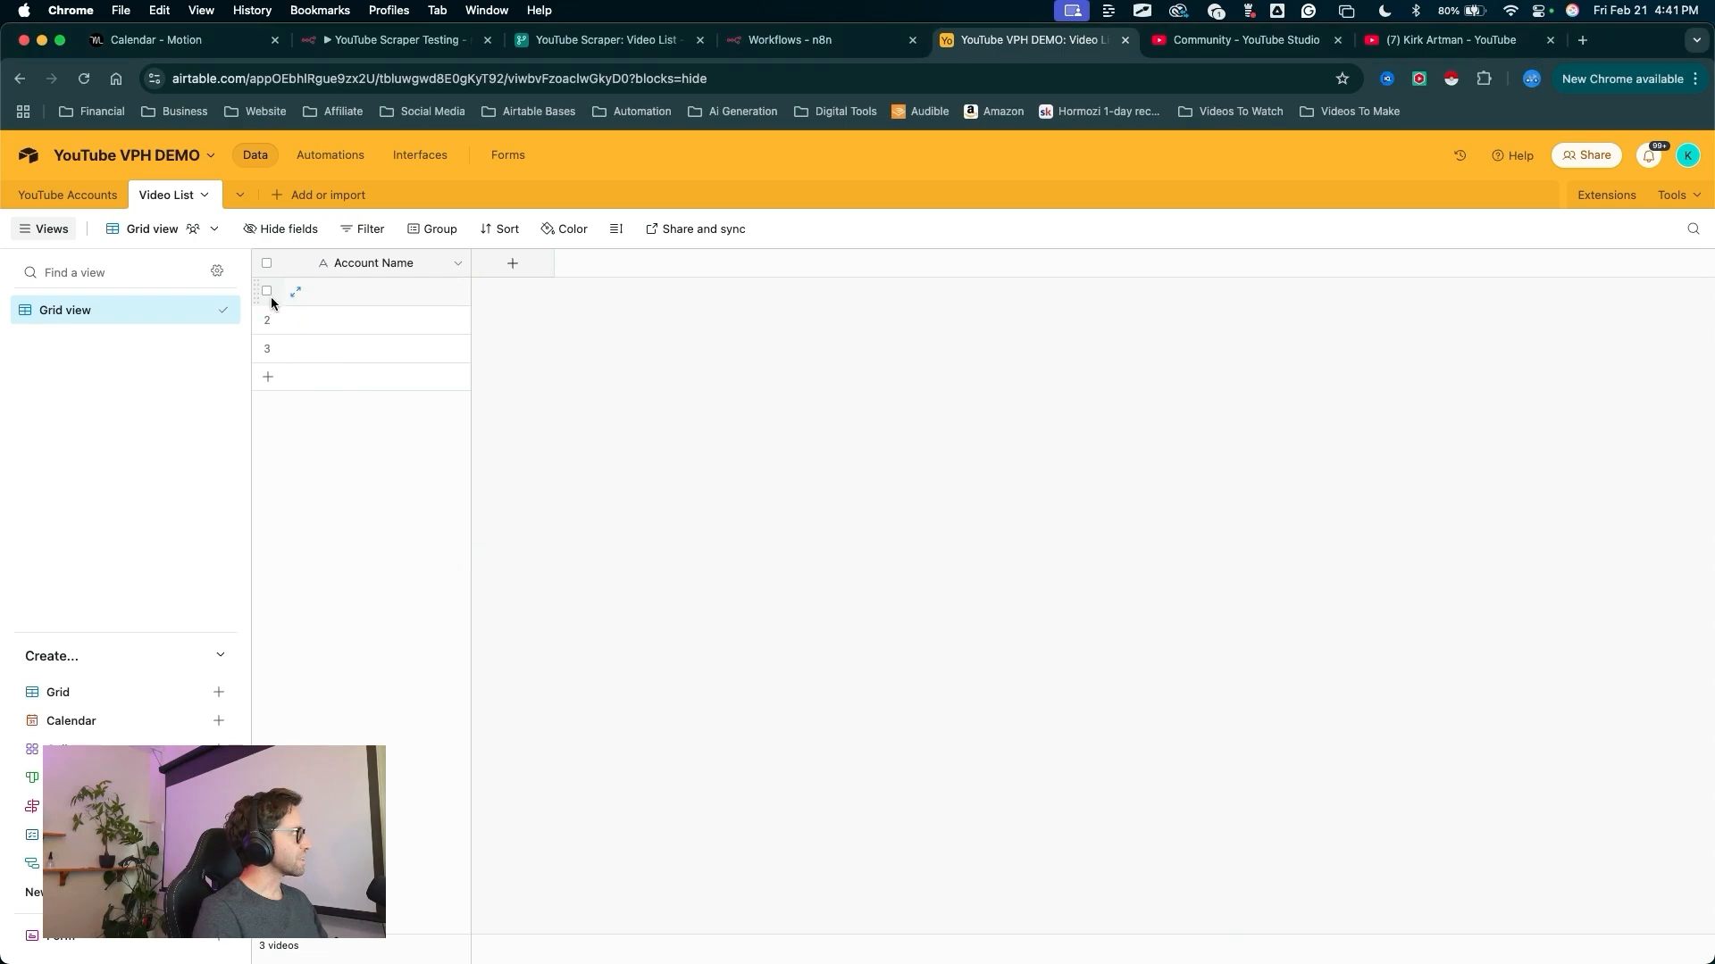
- Delete the three empty records from the Video List table
left_click(267, 291)
left_click(267, 319)
left_click(267, 349)
right_click(313, 348)
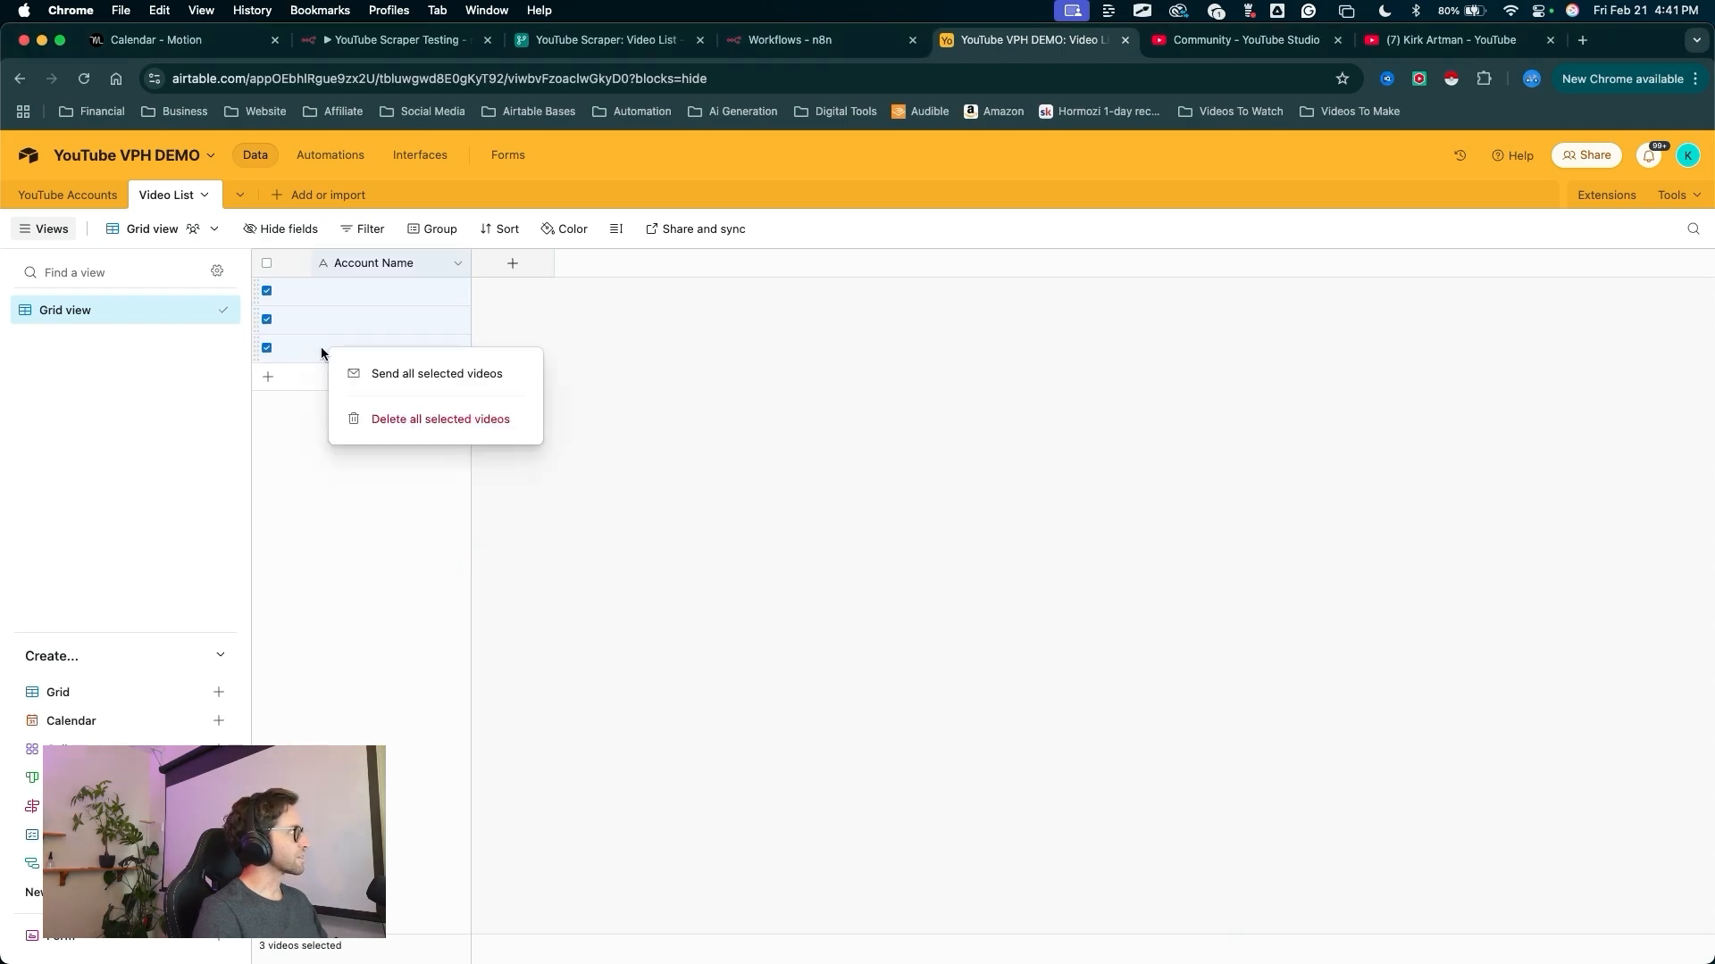
left_click(441, 422)
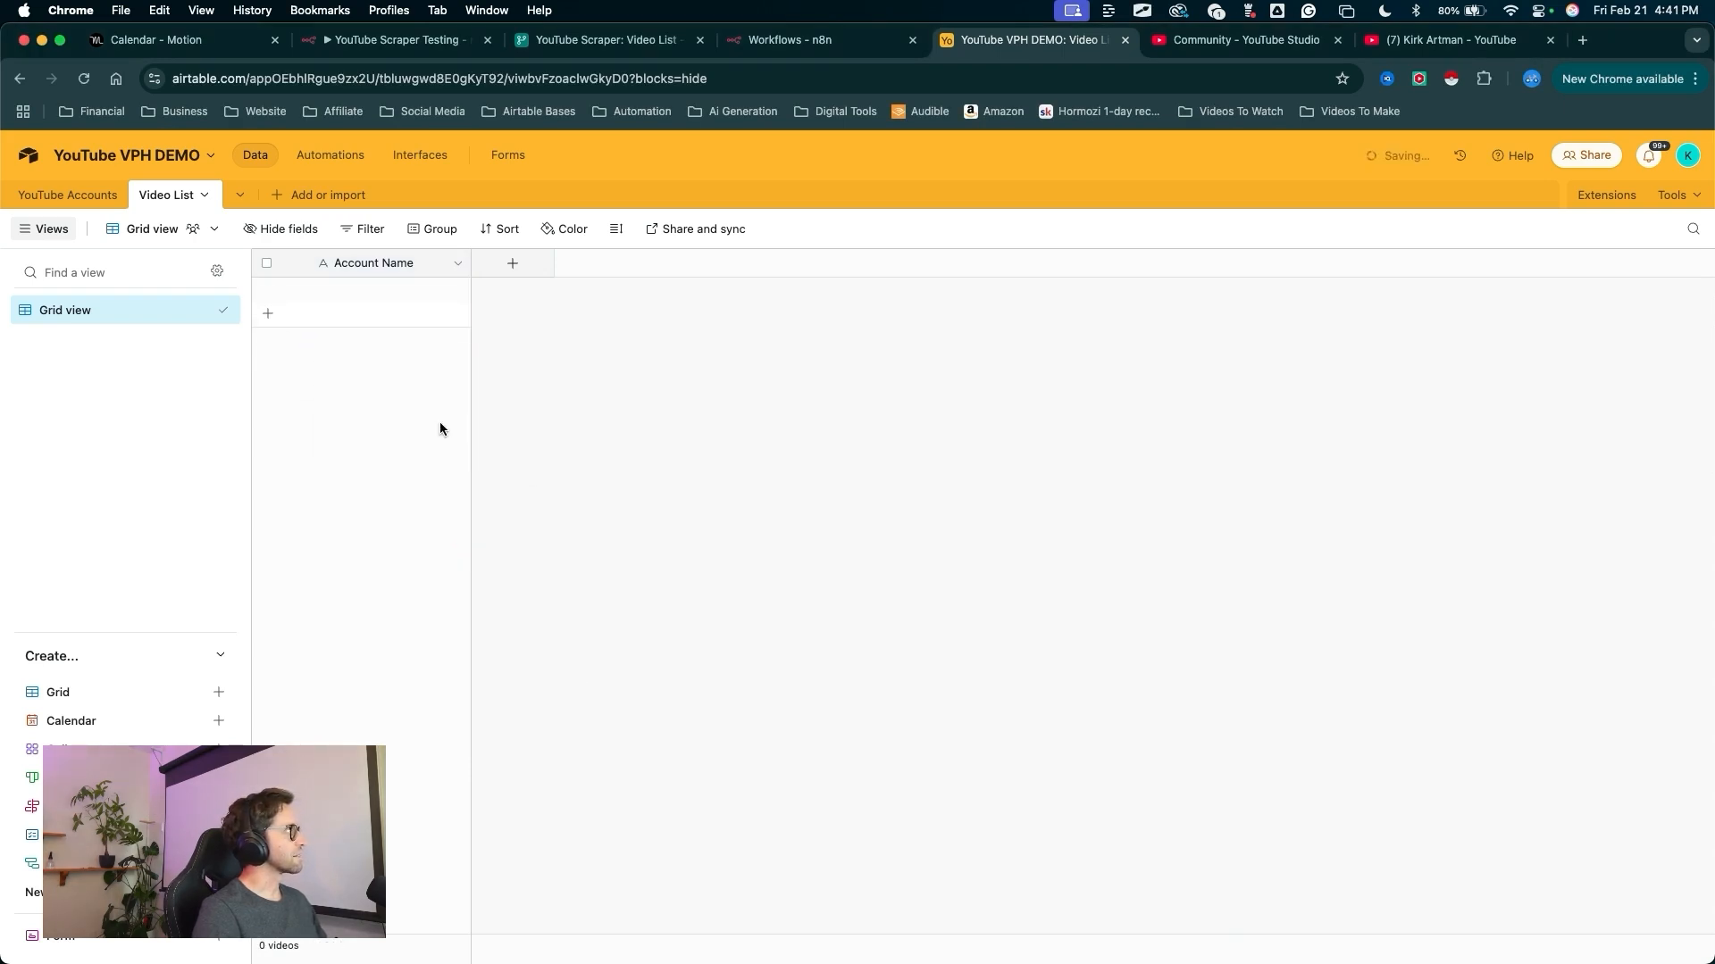
- Rename the Video List table's grid view as New Videos
double_click(89, 312)
type("All Data")
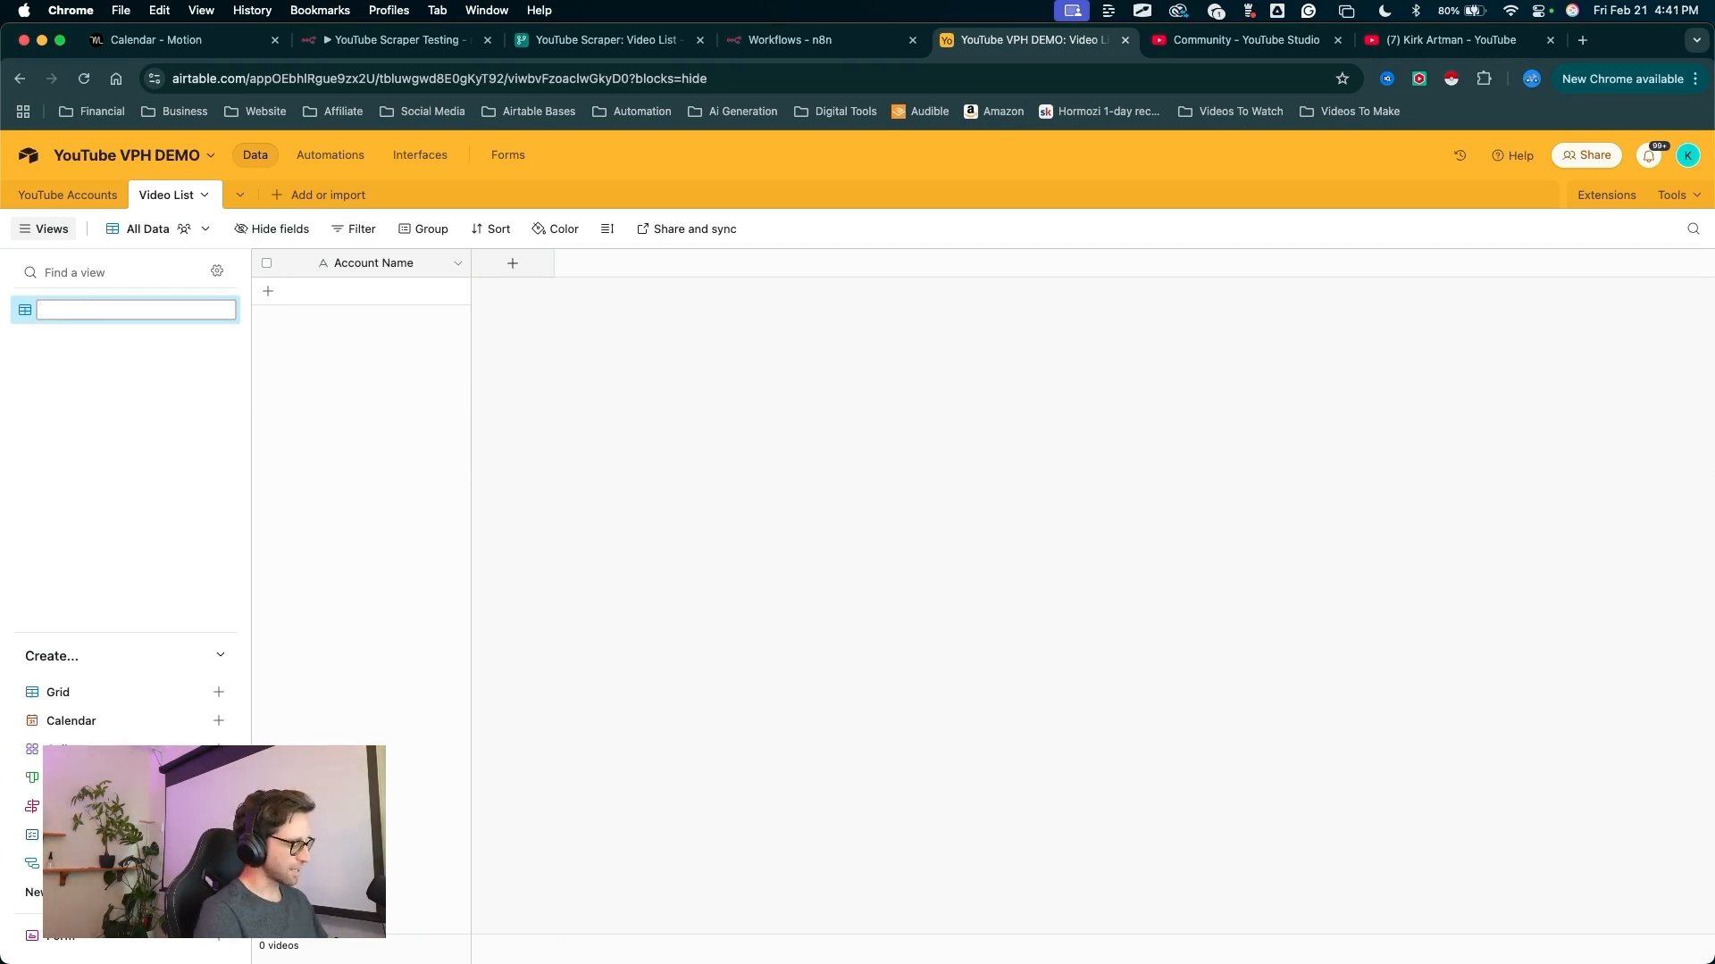
type("New Videos")
key("Return")
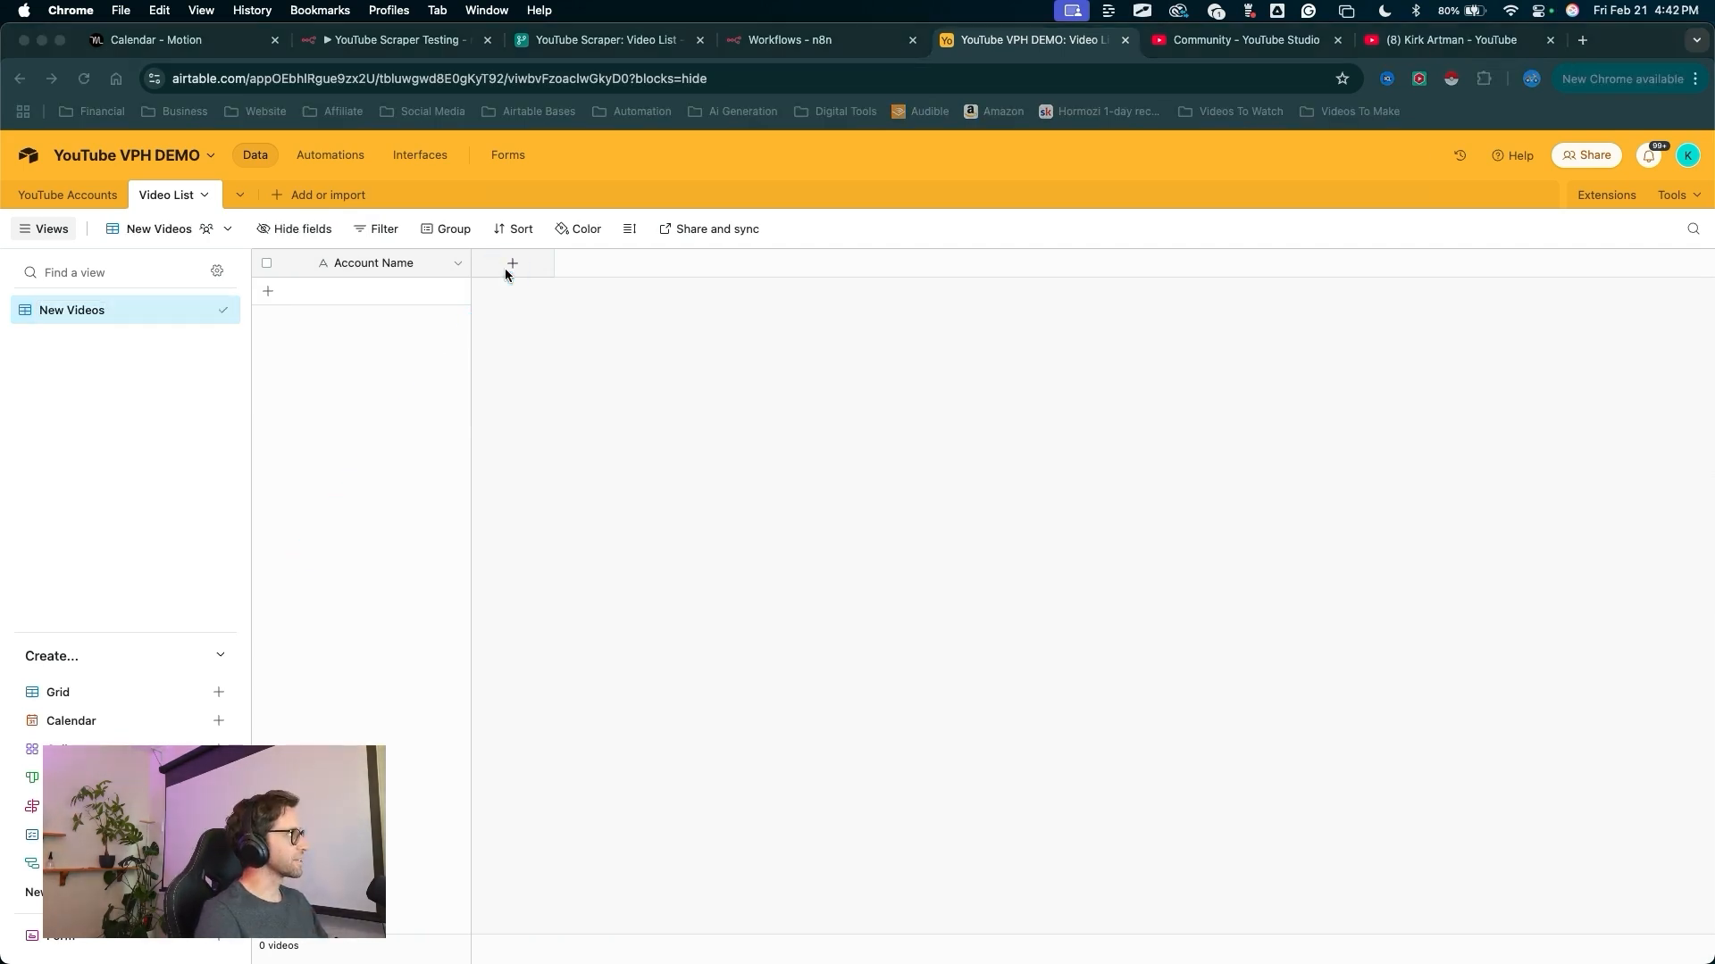
- Add a single line text field named Channel ID to the Video List table
left_click(509, 265)
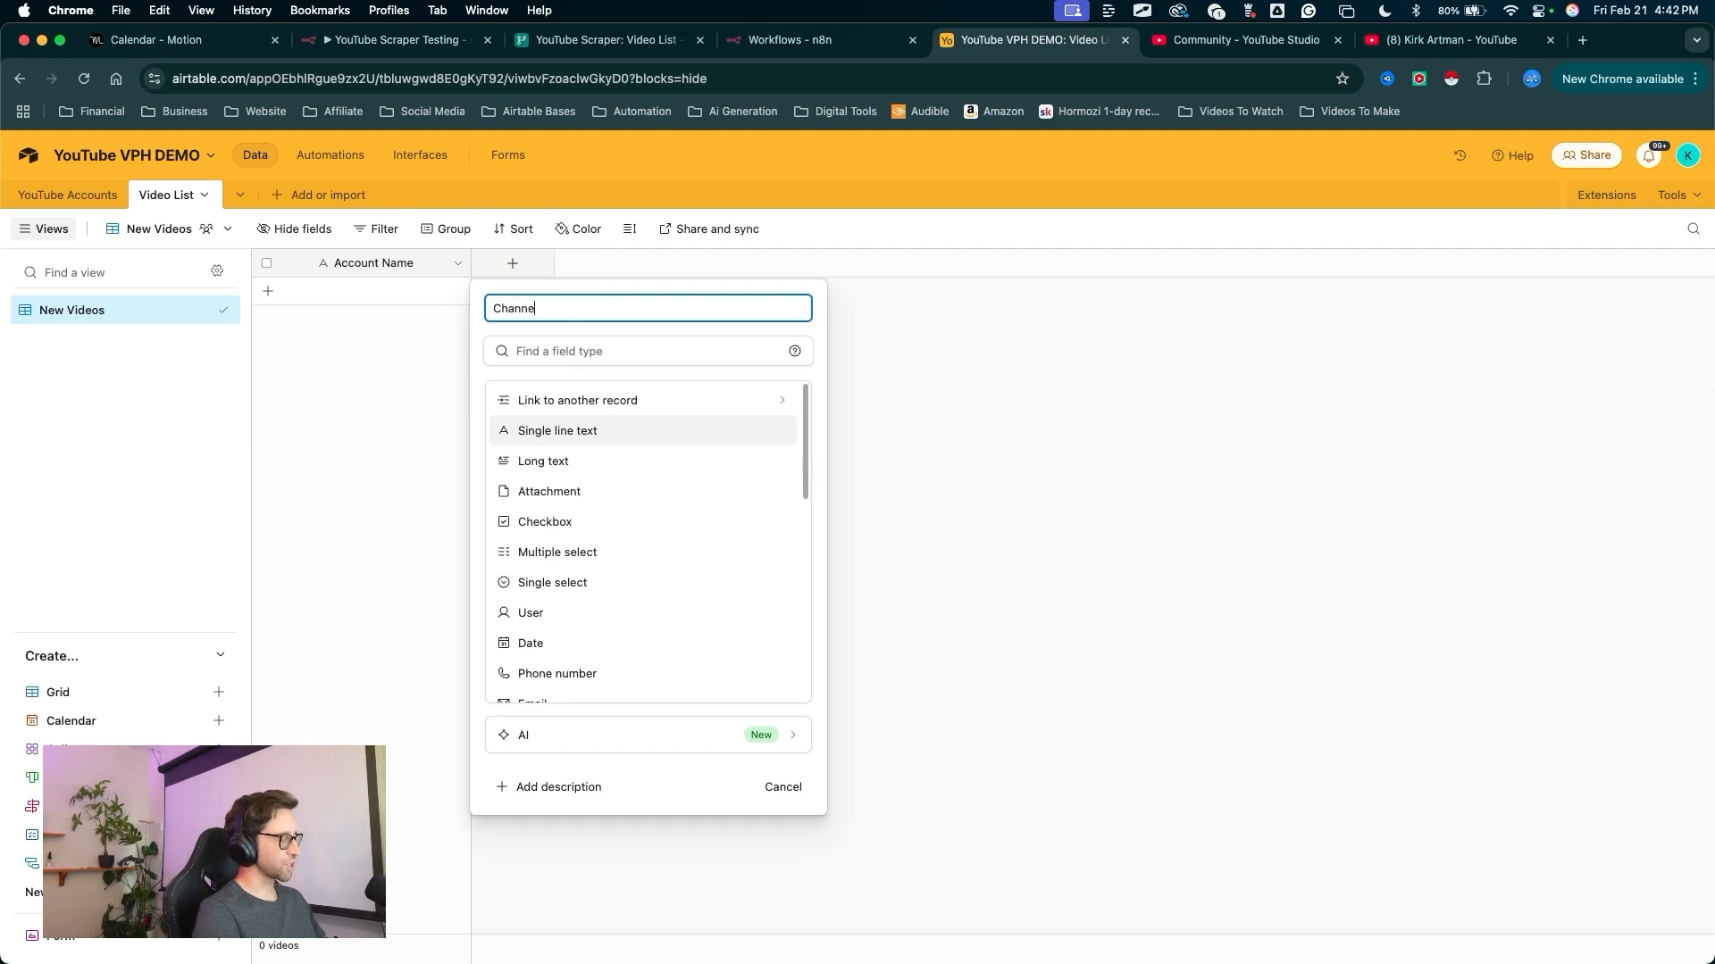
mouse_move(661, 525)
left_mouse_down()
mouse_move(632, 471)
mouse_move(582, 442)
left_mouse_up()
left_click(583, 432)
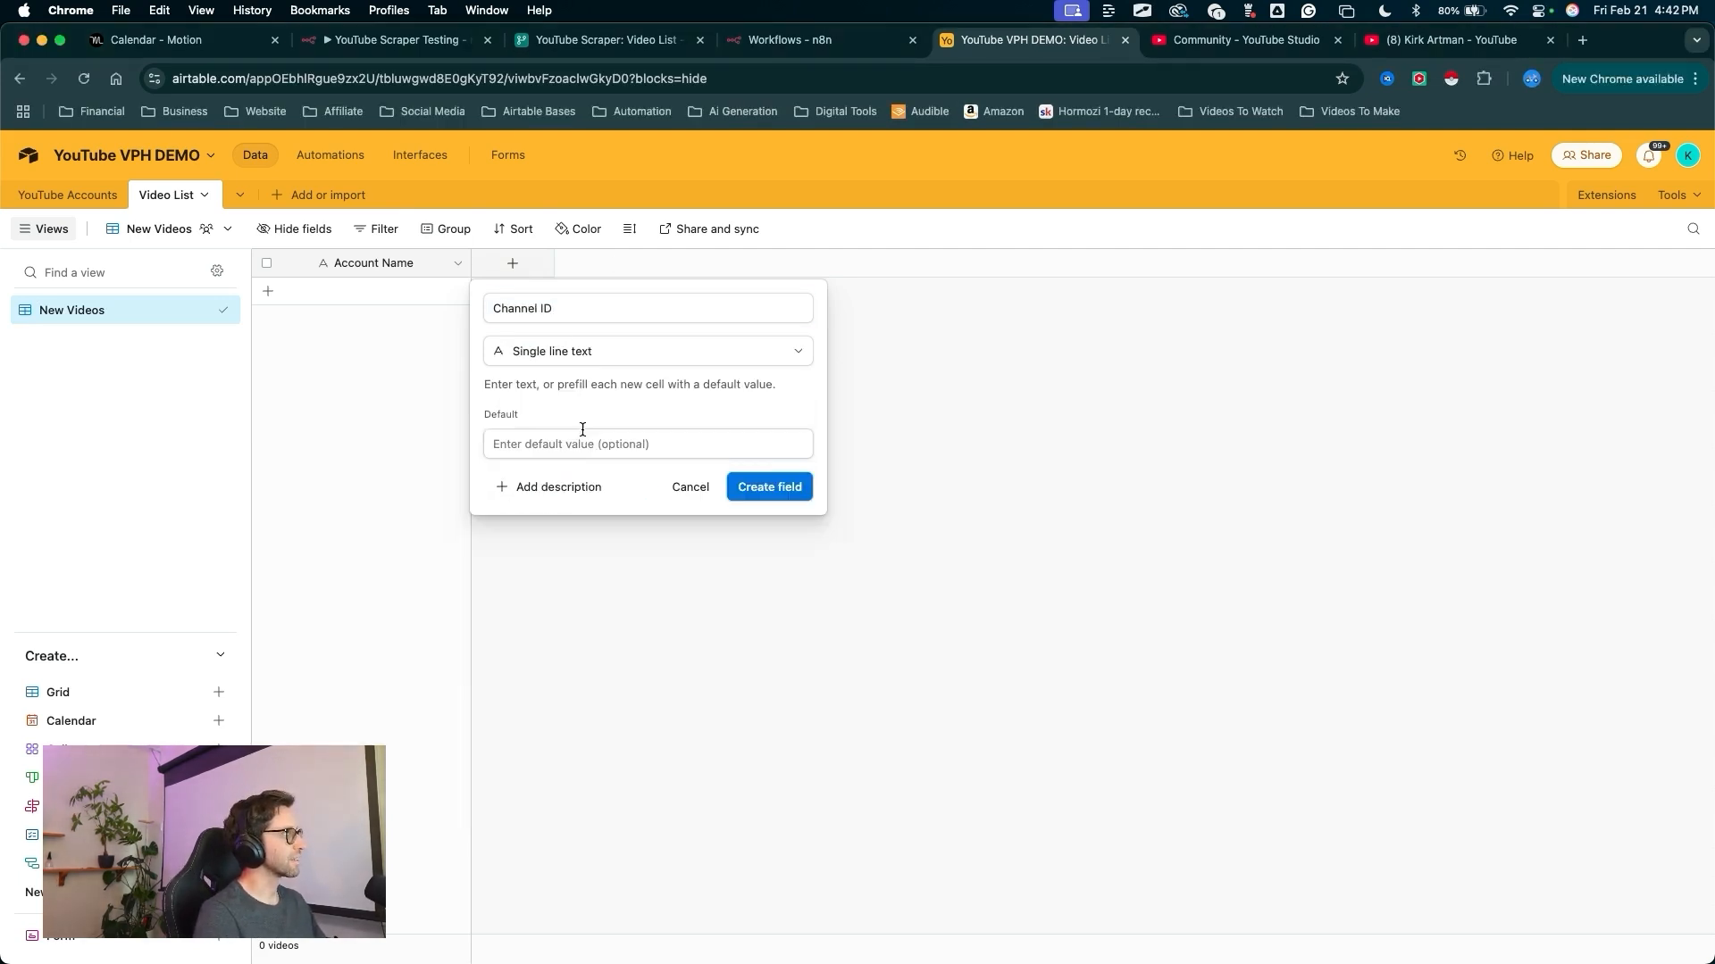
left_click_drag(683, 660, 793, 506)
left_click(785, 489)
- Add a single line text field named Video ID after the Channel ID field
left_click_drag(716, 601, 676, 268)
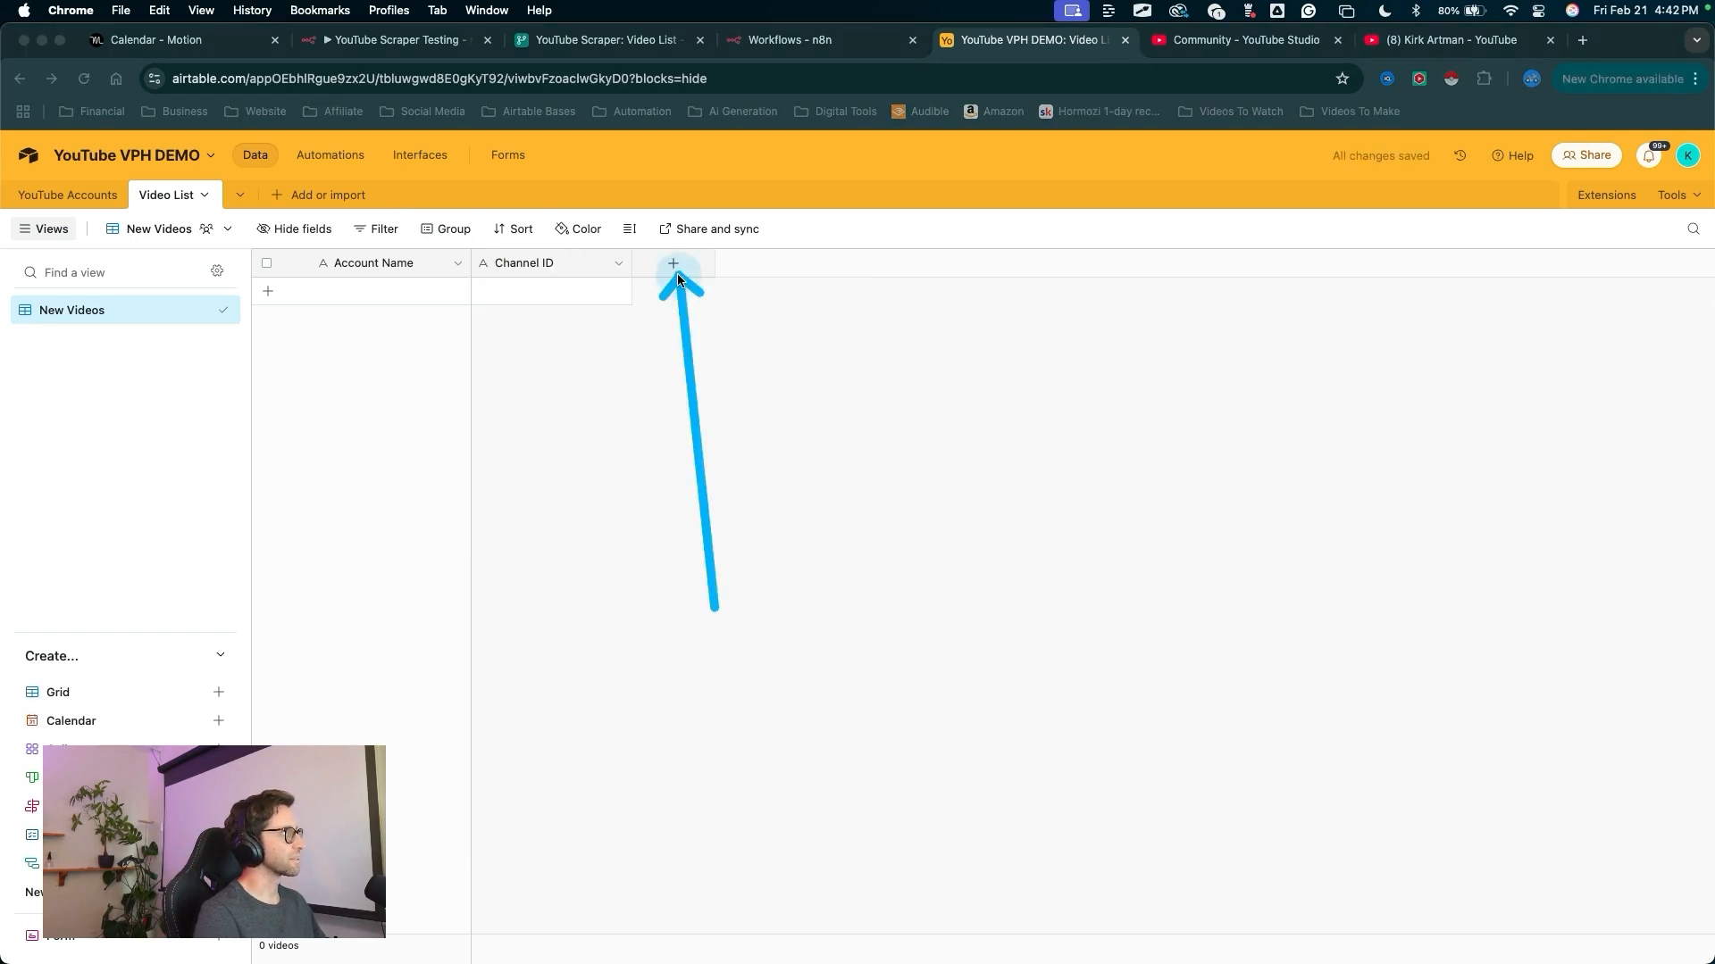
left_click(675, 264)
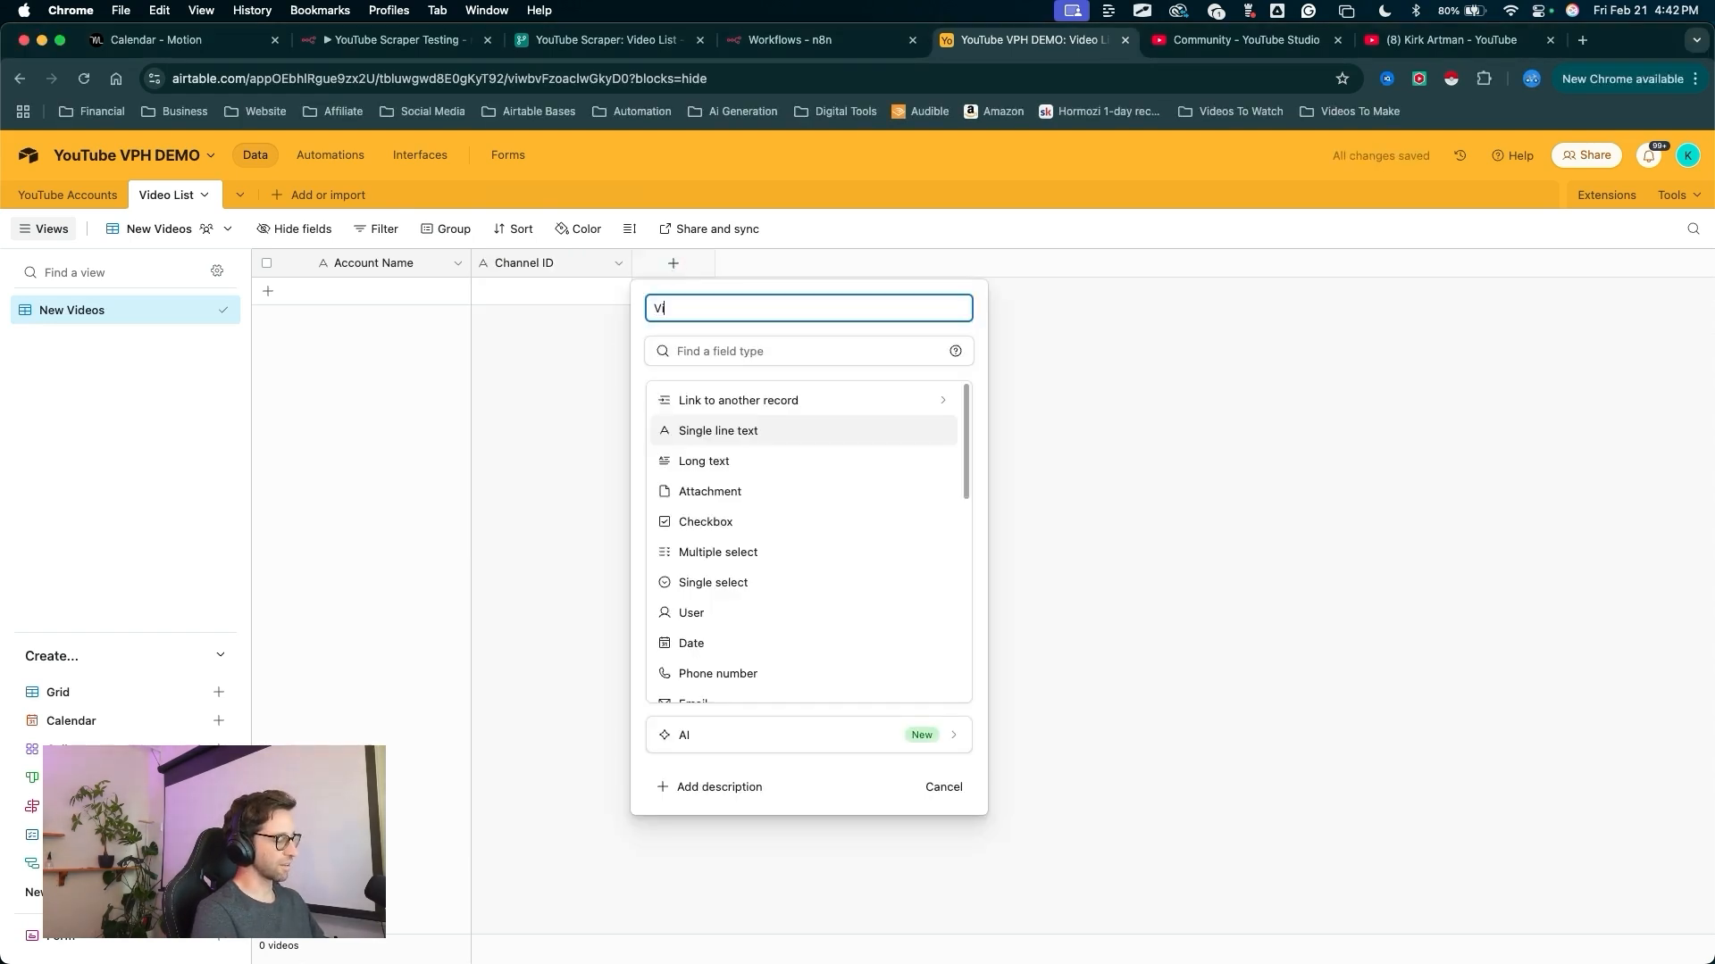
left_click_drag(469, 540, 597, 470)
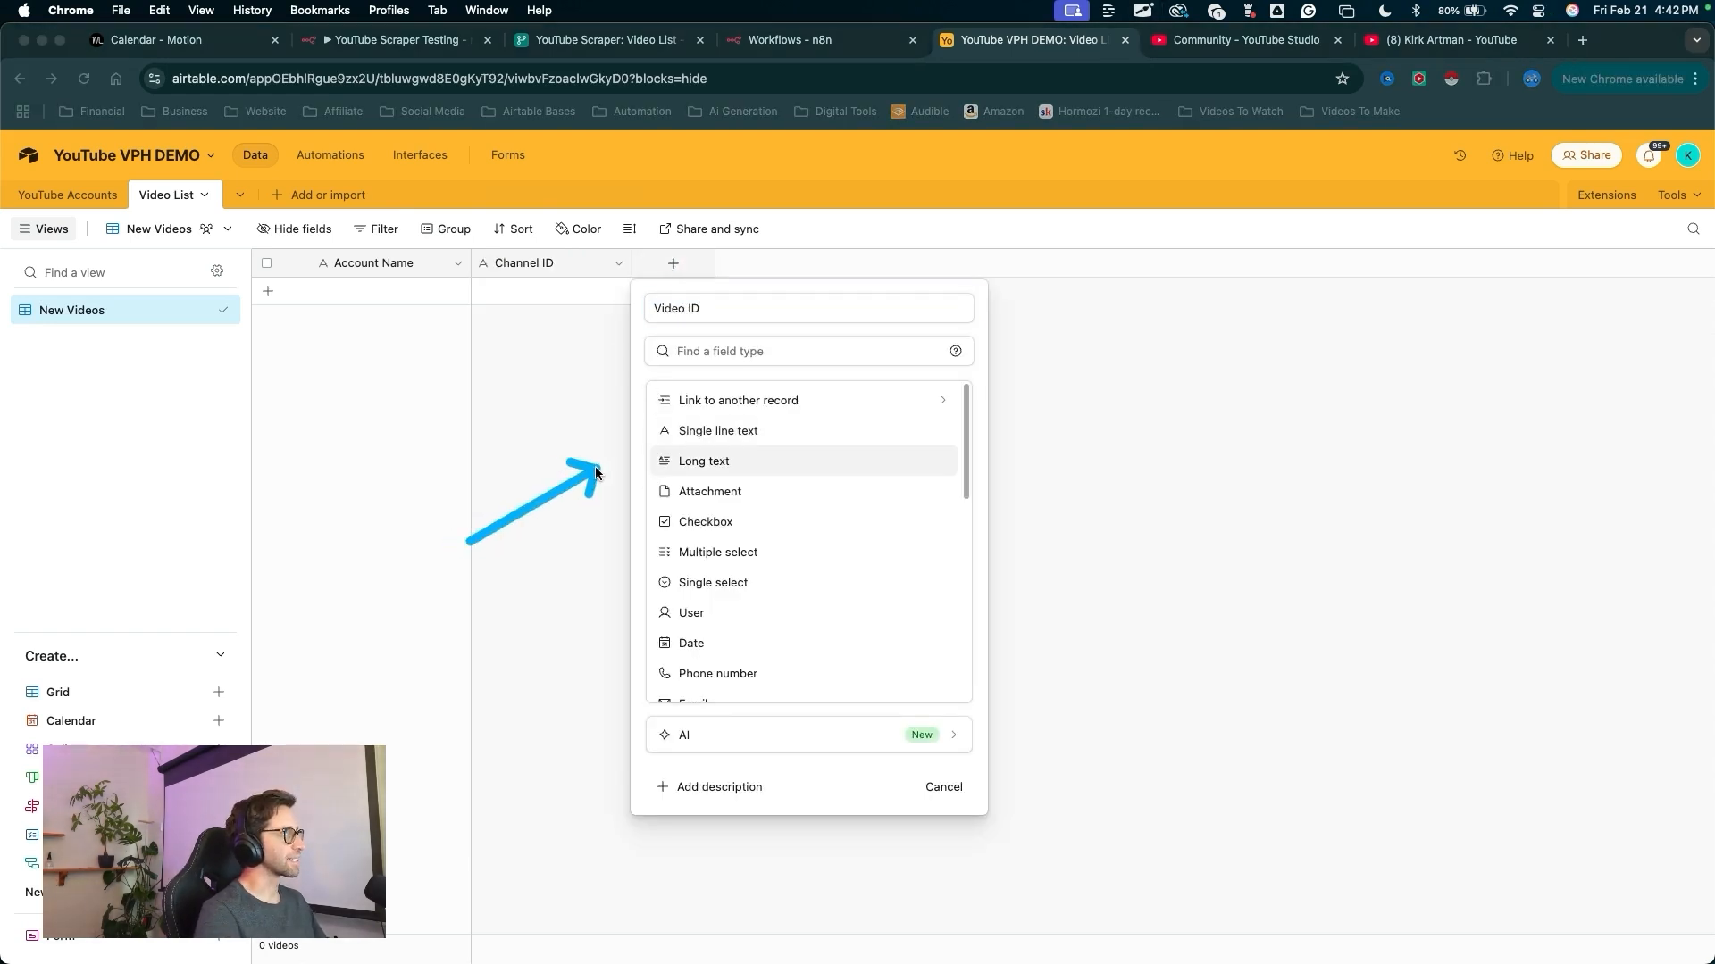
left_click(660, 431)
left_click_drag(815, 758, 918, 527)
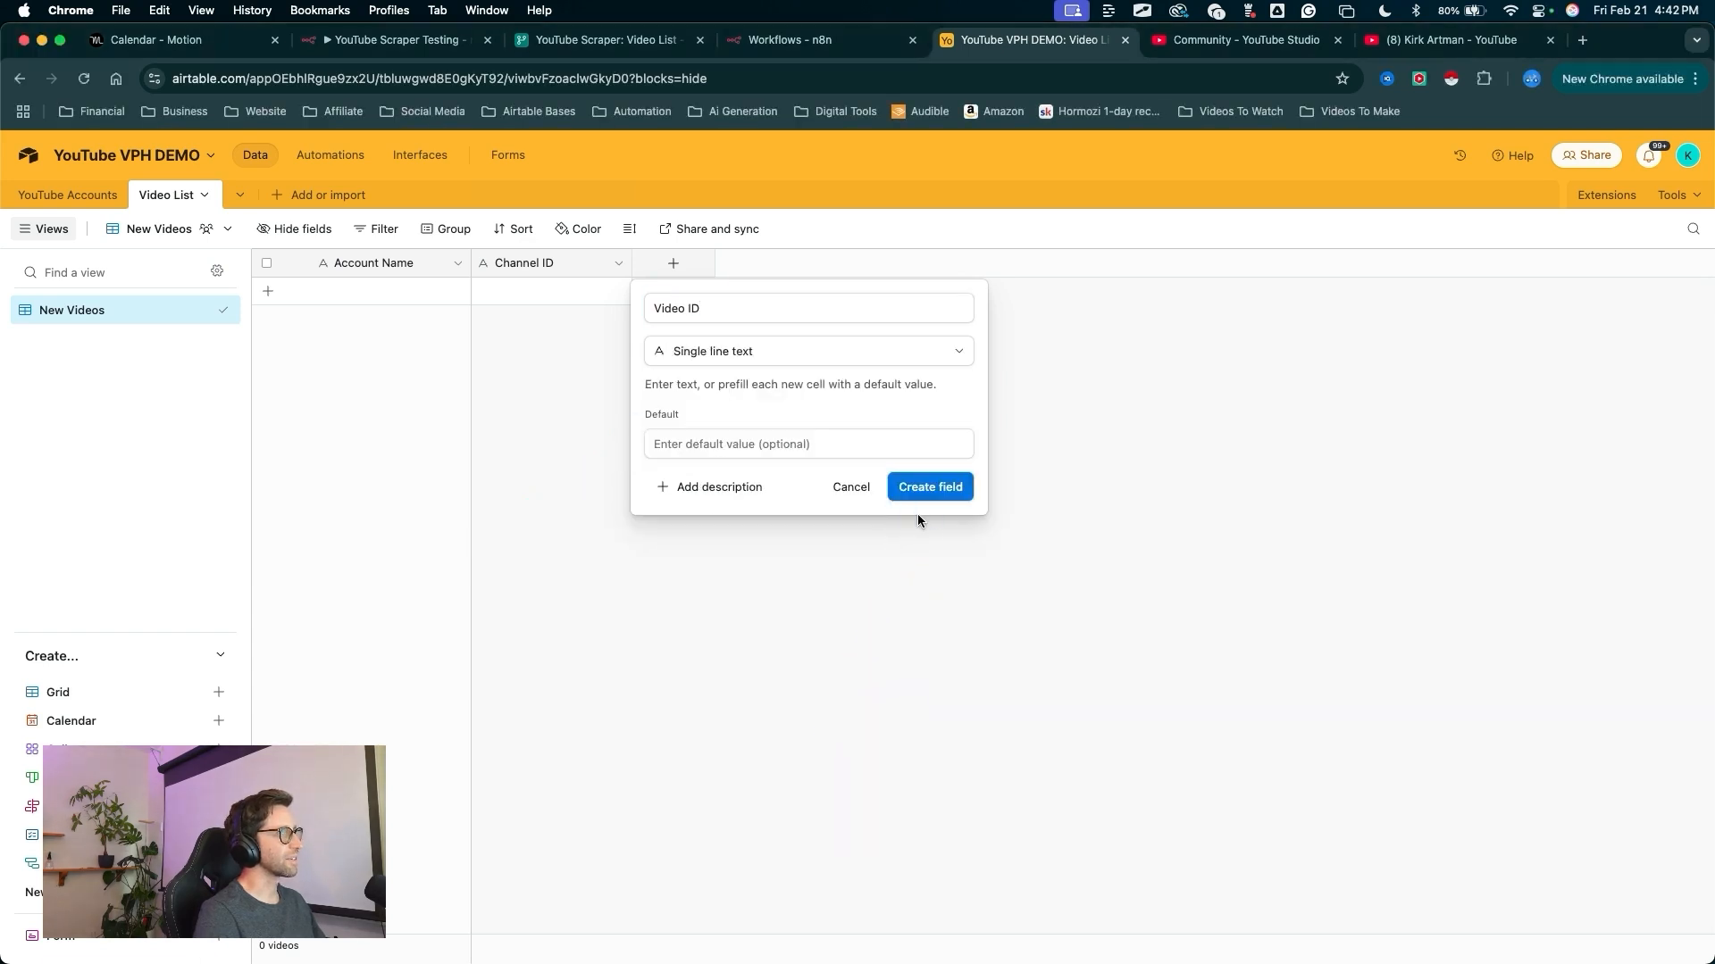
left_click(927, 487)
- Add a single line text field named Video Title after the Video ID field
left_click_drag(754, 571, 837, 277)
left_click(834, 273)
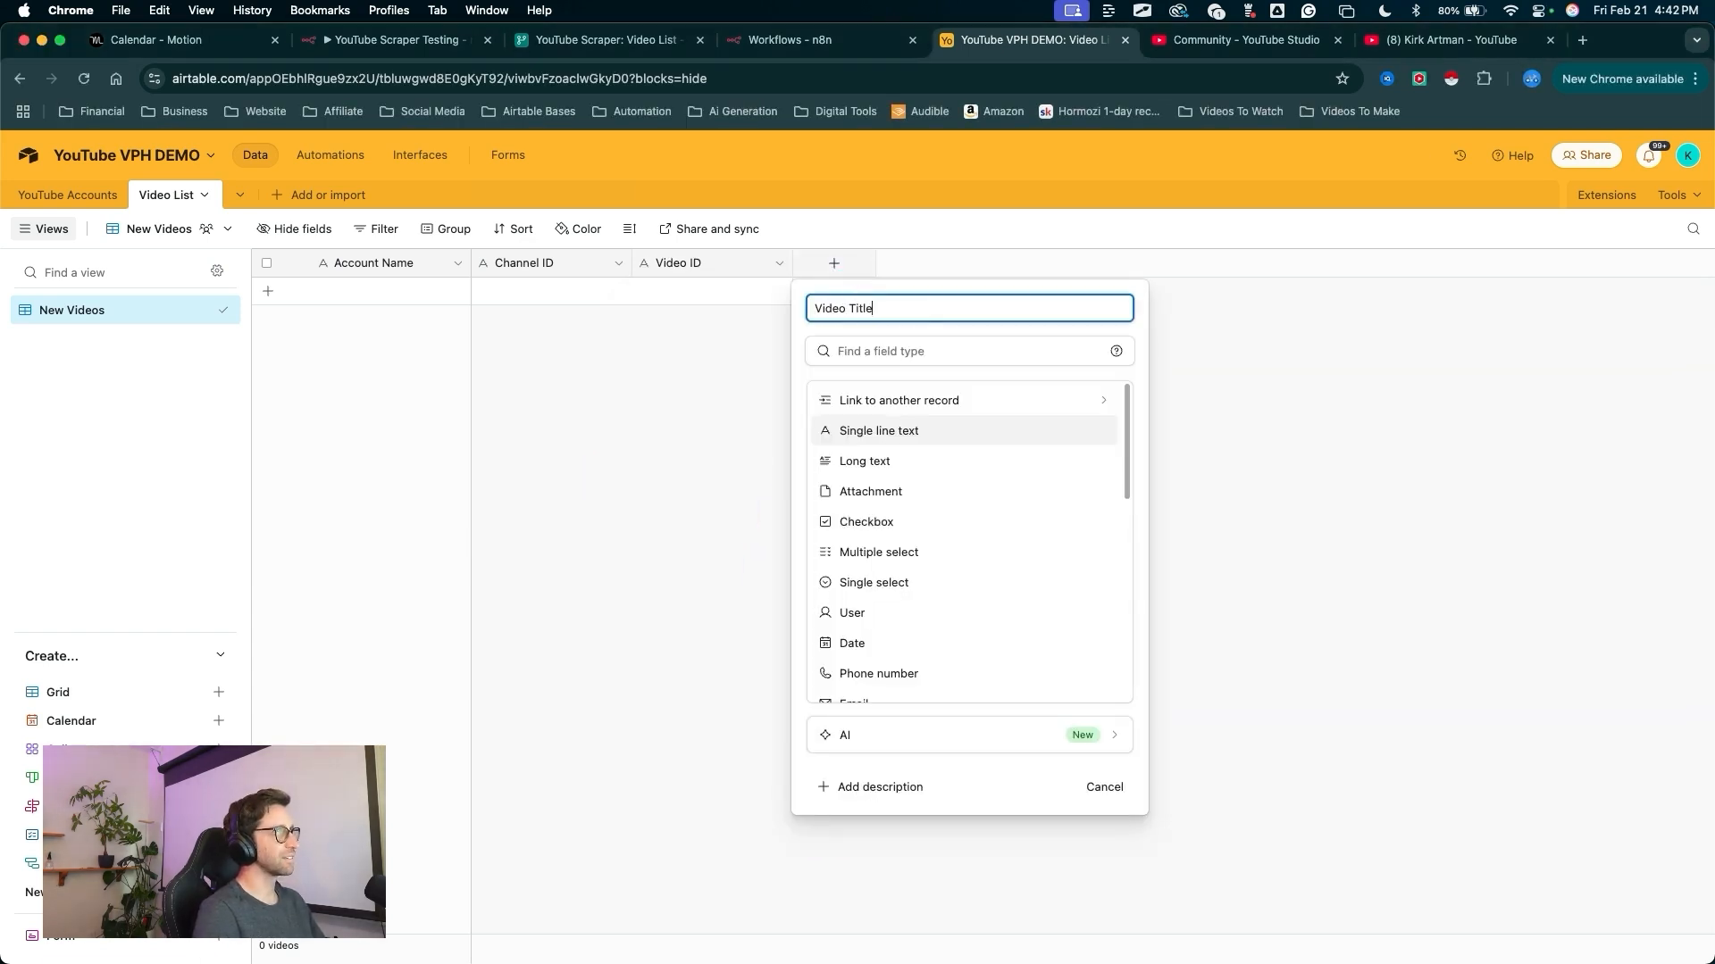
left_click_drag(731, 473, 815, 440)
left_click(815, 437)
left_click_drag(945, 727, 1099, 489)
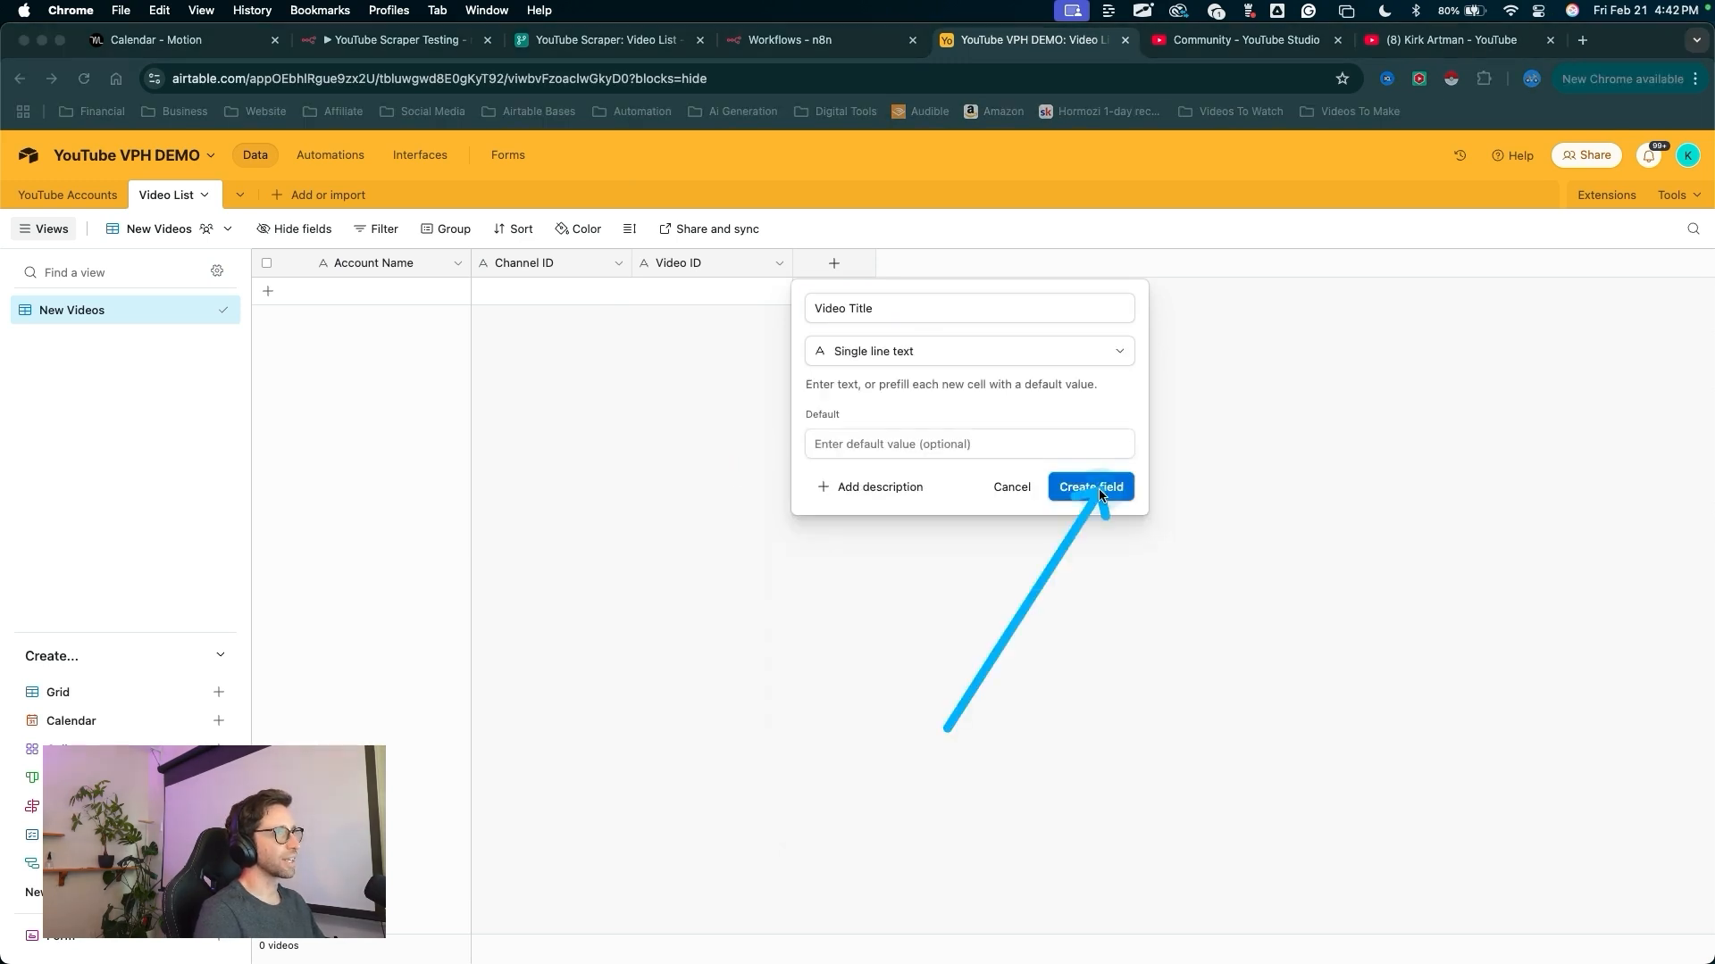
left_click(1099, 489)
- Add an attachment field named Thumbnail after the Video Title field in the Video List table
left_click(1023, 270)
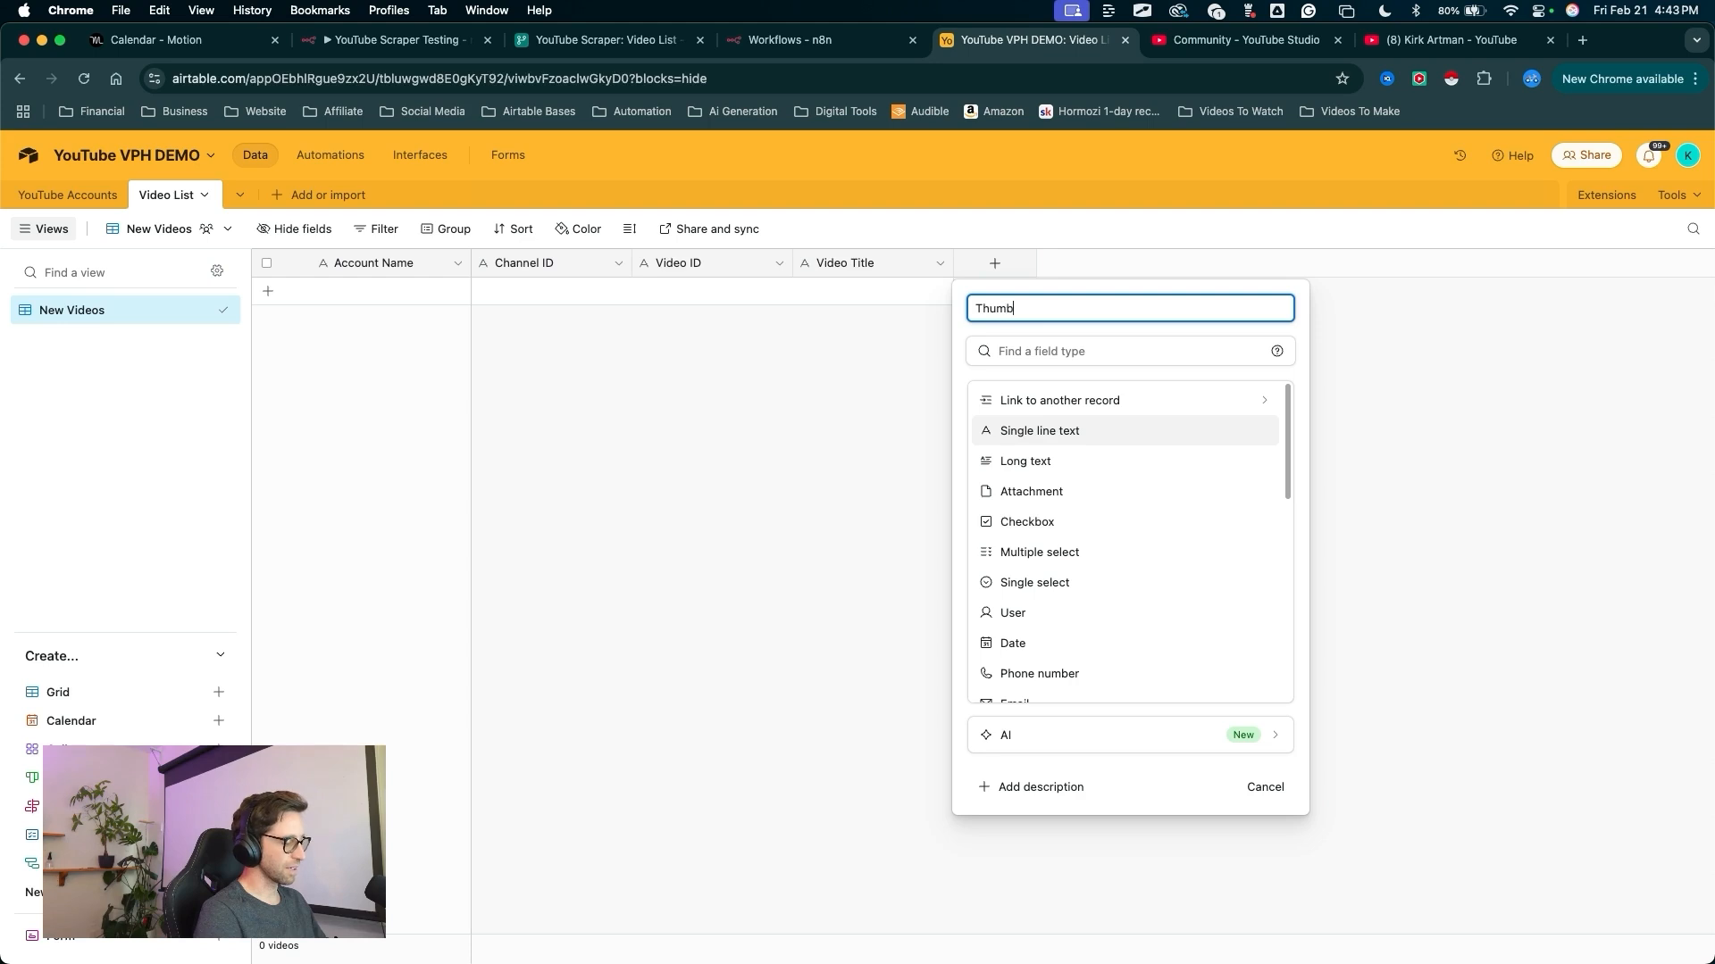
type("Thumbm")
key("BackSpace")
type("nail")
left_click_drag(919, 454, 944, 500)
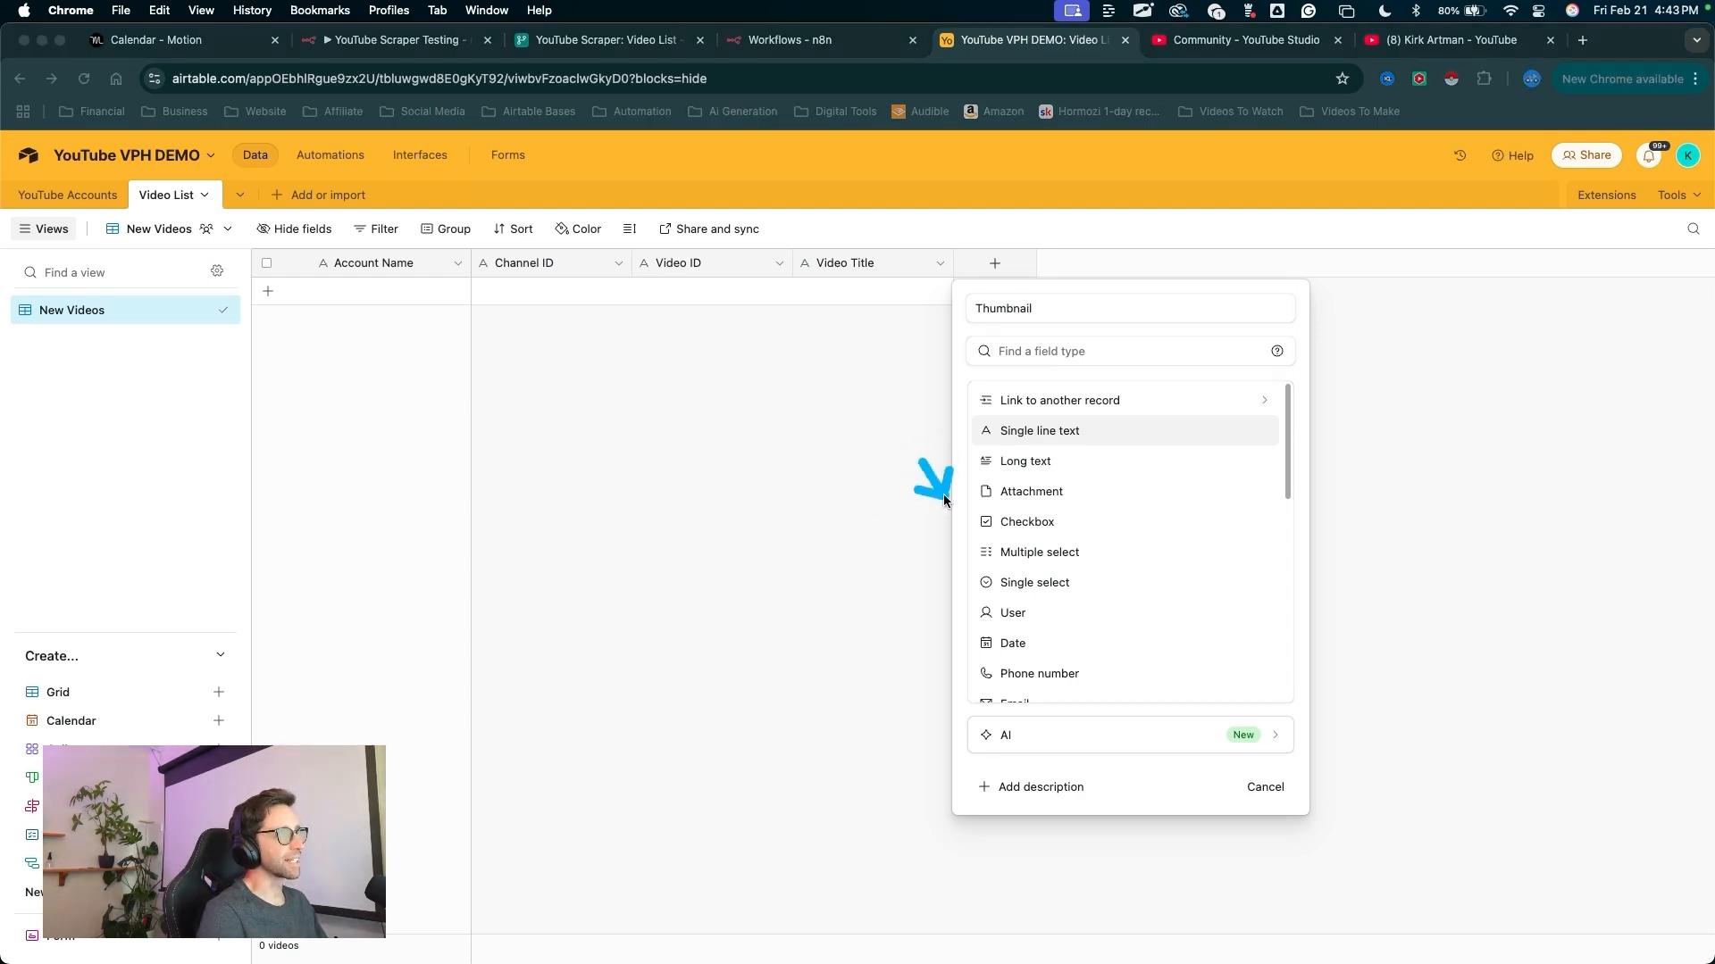
left_click(1027, 493)
left_click_drag(1057, 548, 1192, 458)
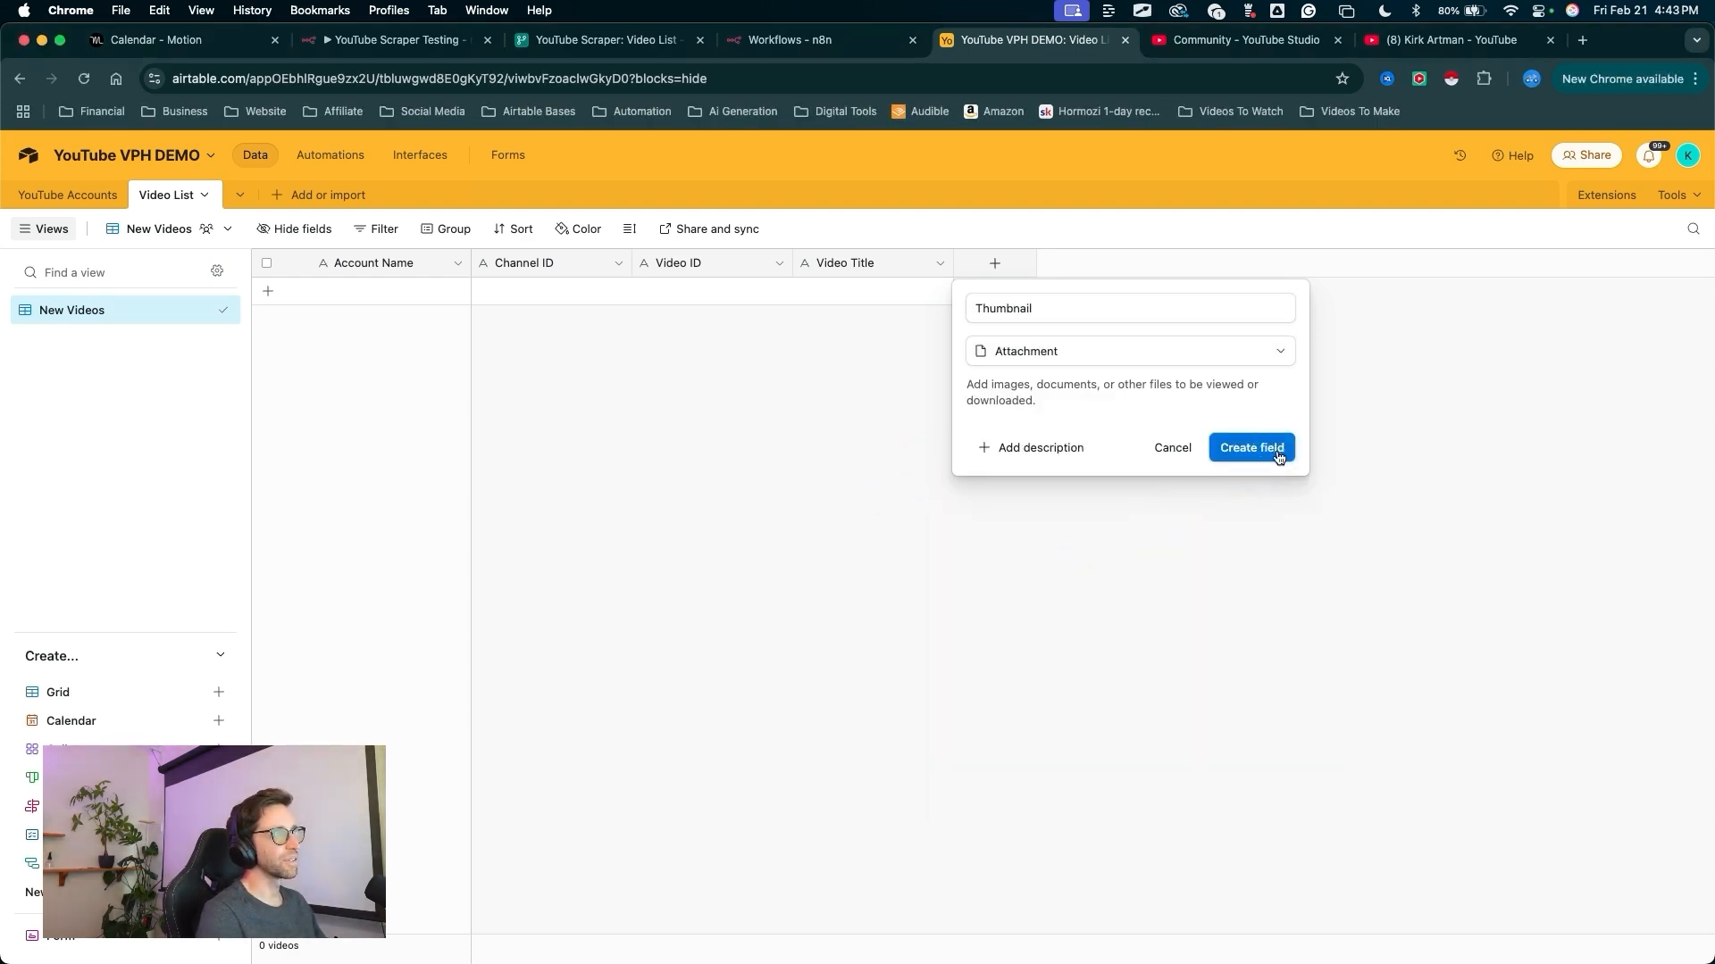
left_click(1255, 447)
- Add a URL field after the Thumbnail field, leaving its name at the default
left_click_drag(1130, 526, 1158, 284)
left_click(1156, 268)
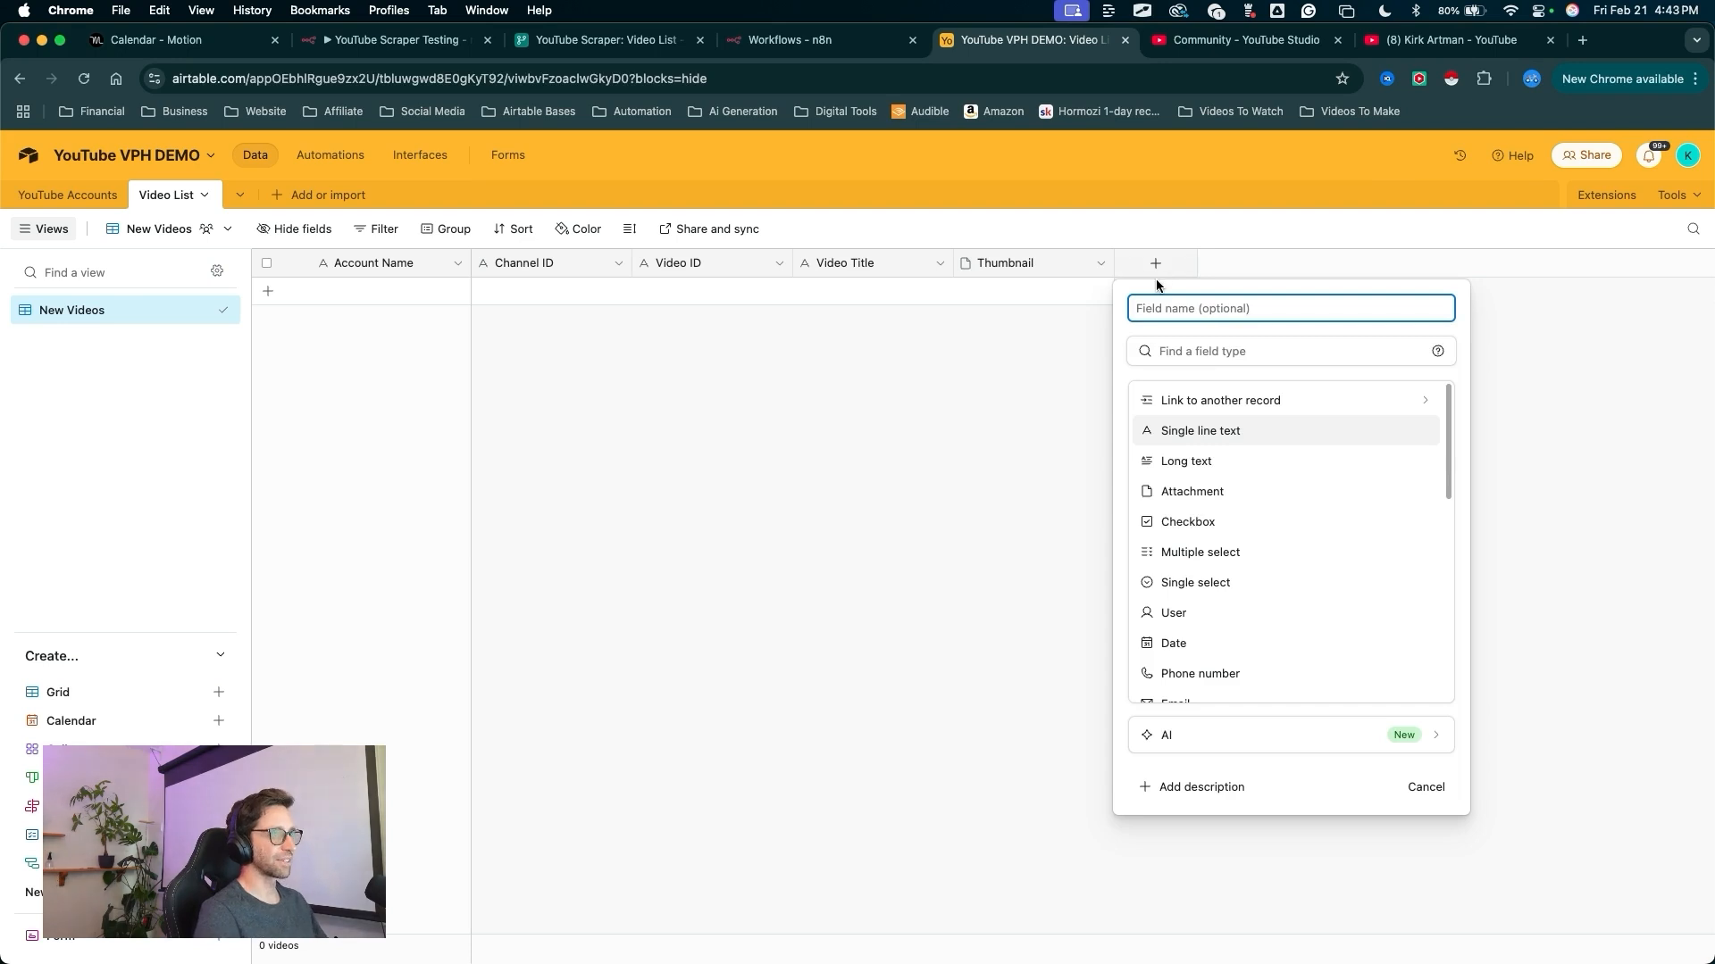
scroll(1167, 440, "down", 5)
left_click(1167, 512)
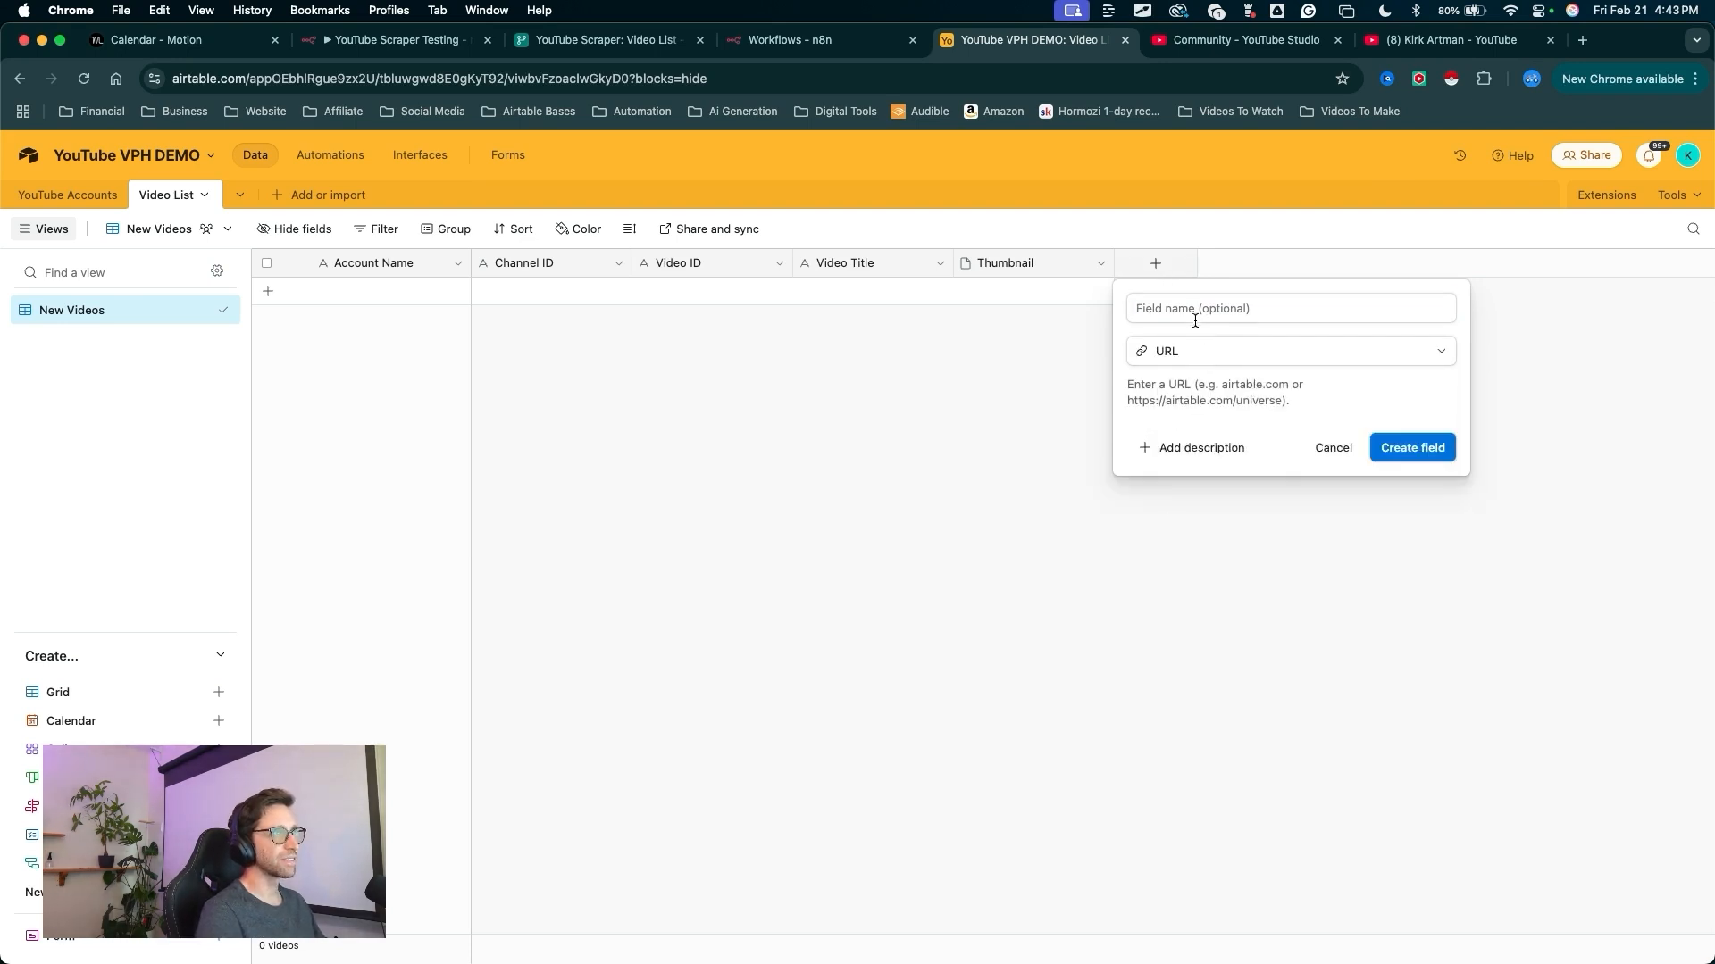
mouse_move(1268, 652)
left_mouse_down()
mouse_move(1272, 379)
mouse_move(1375, 453)
left_mouse_up()
left_click(1406, 447)
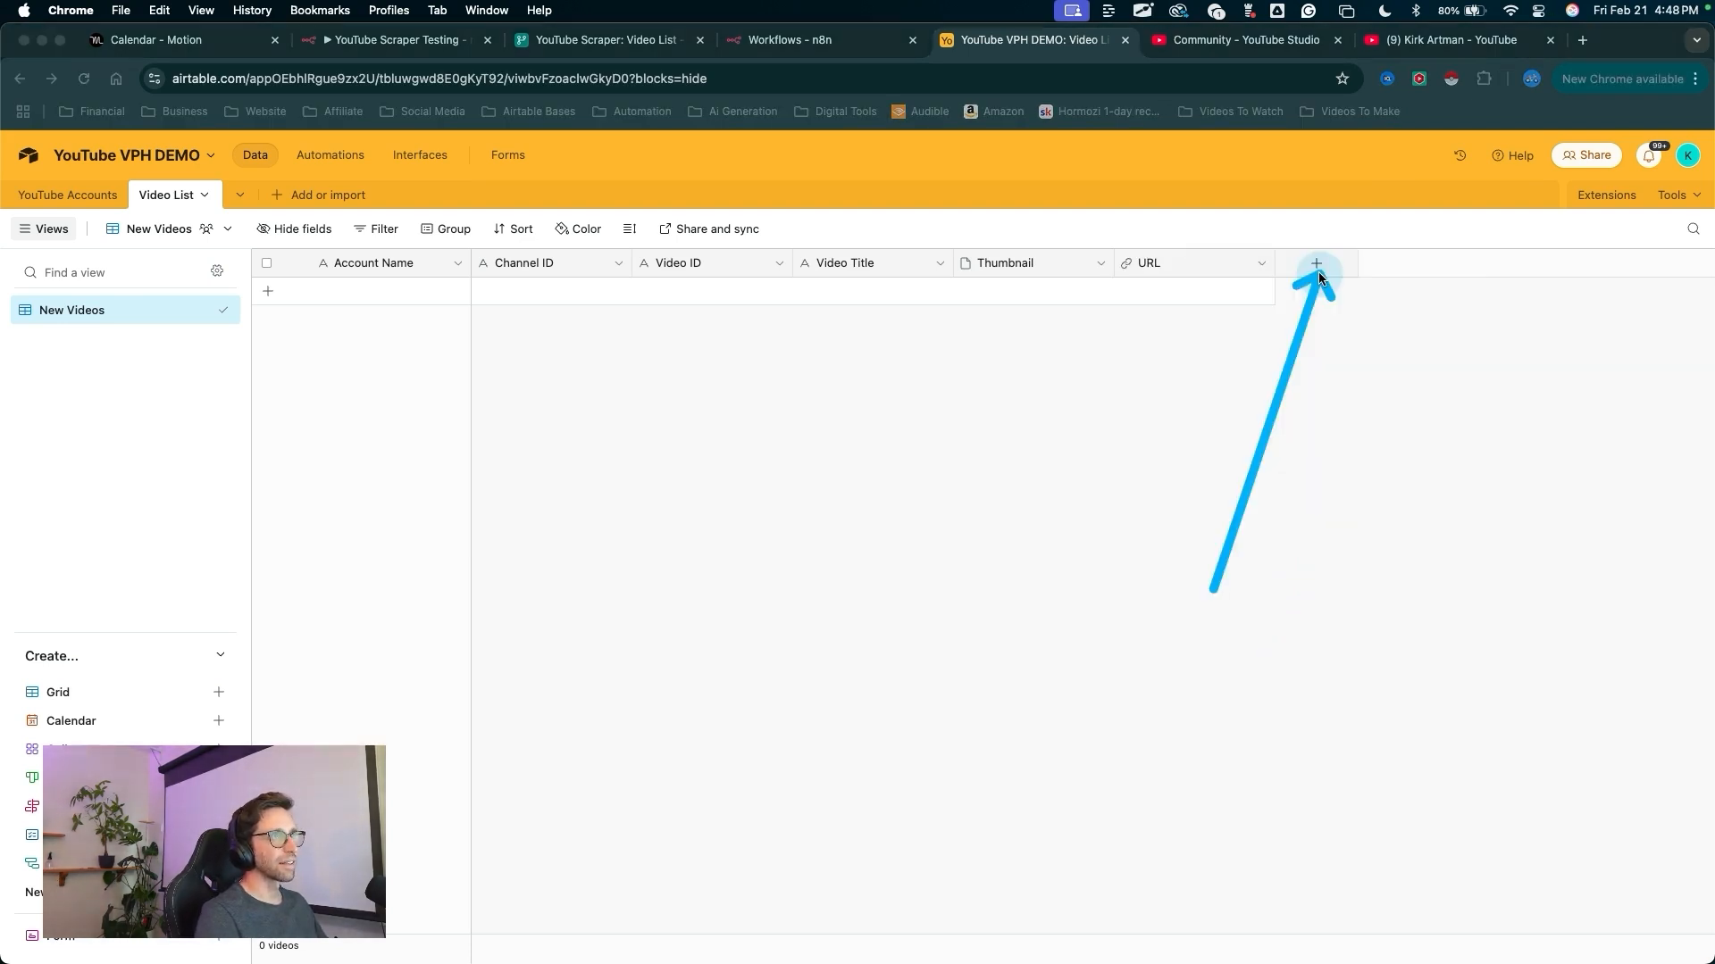
- Add a long text field named Description after the URL field
left_click(1318, 268)
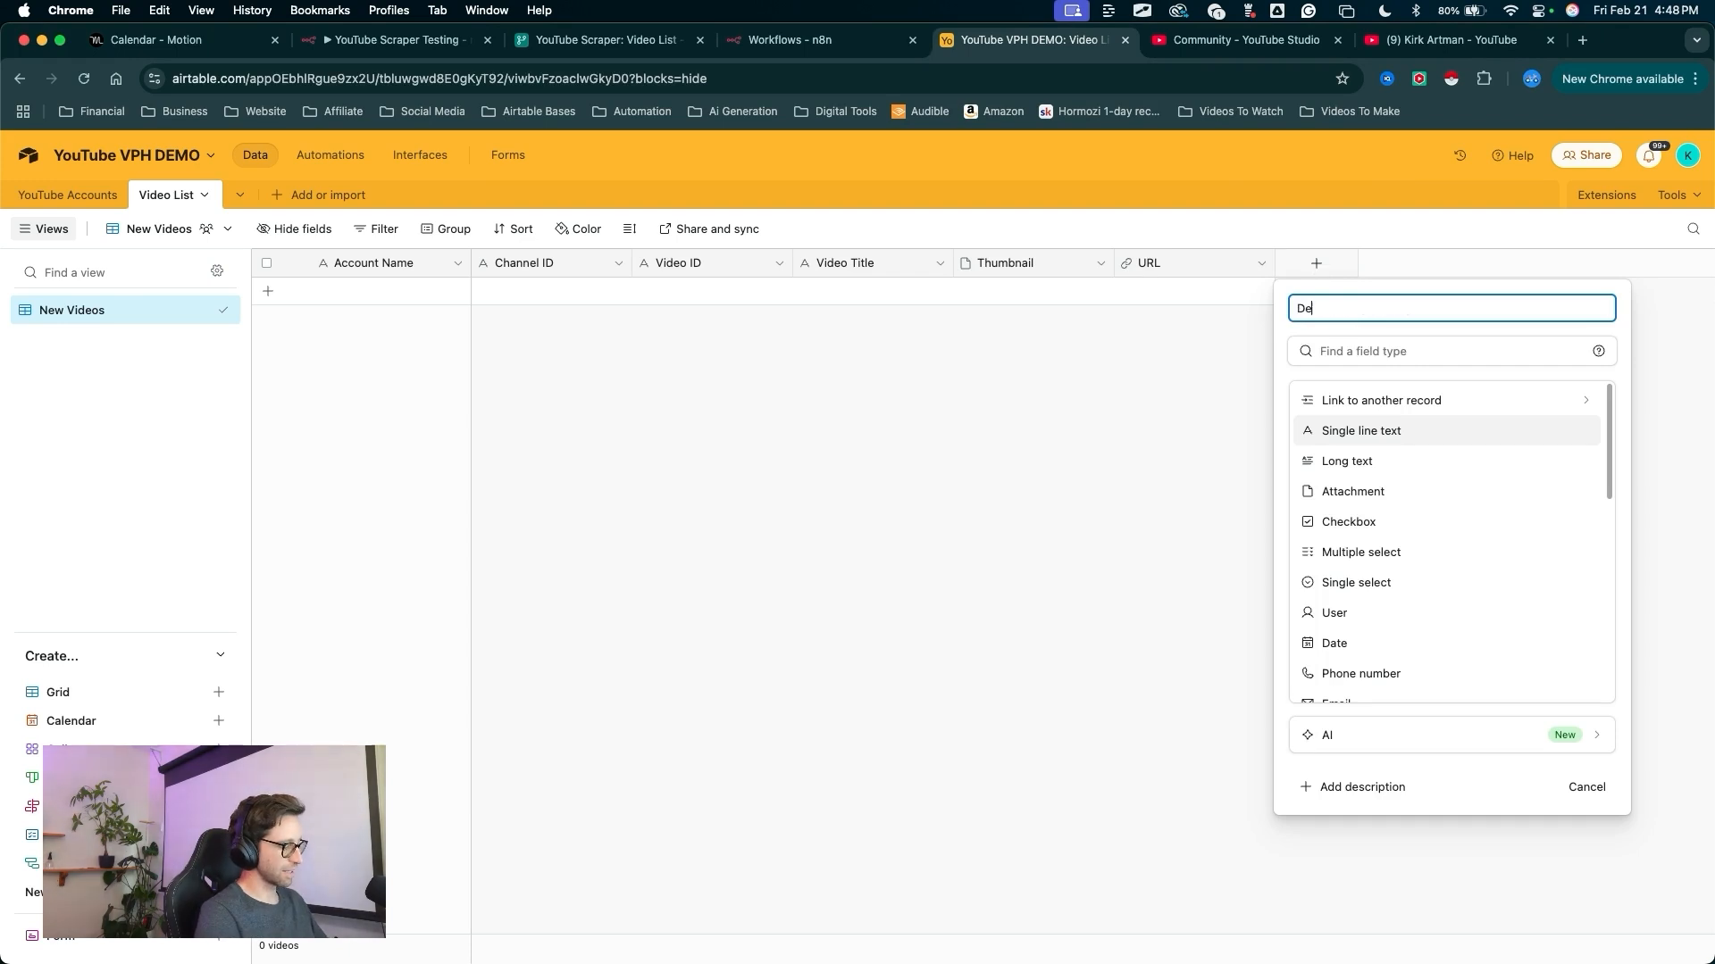
left_click_drag(1108, 466, 1299, 462)
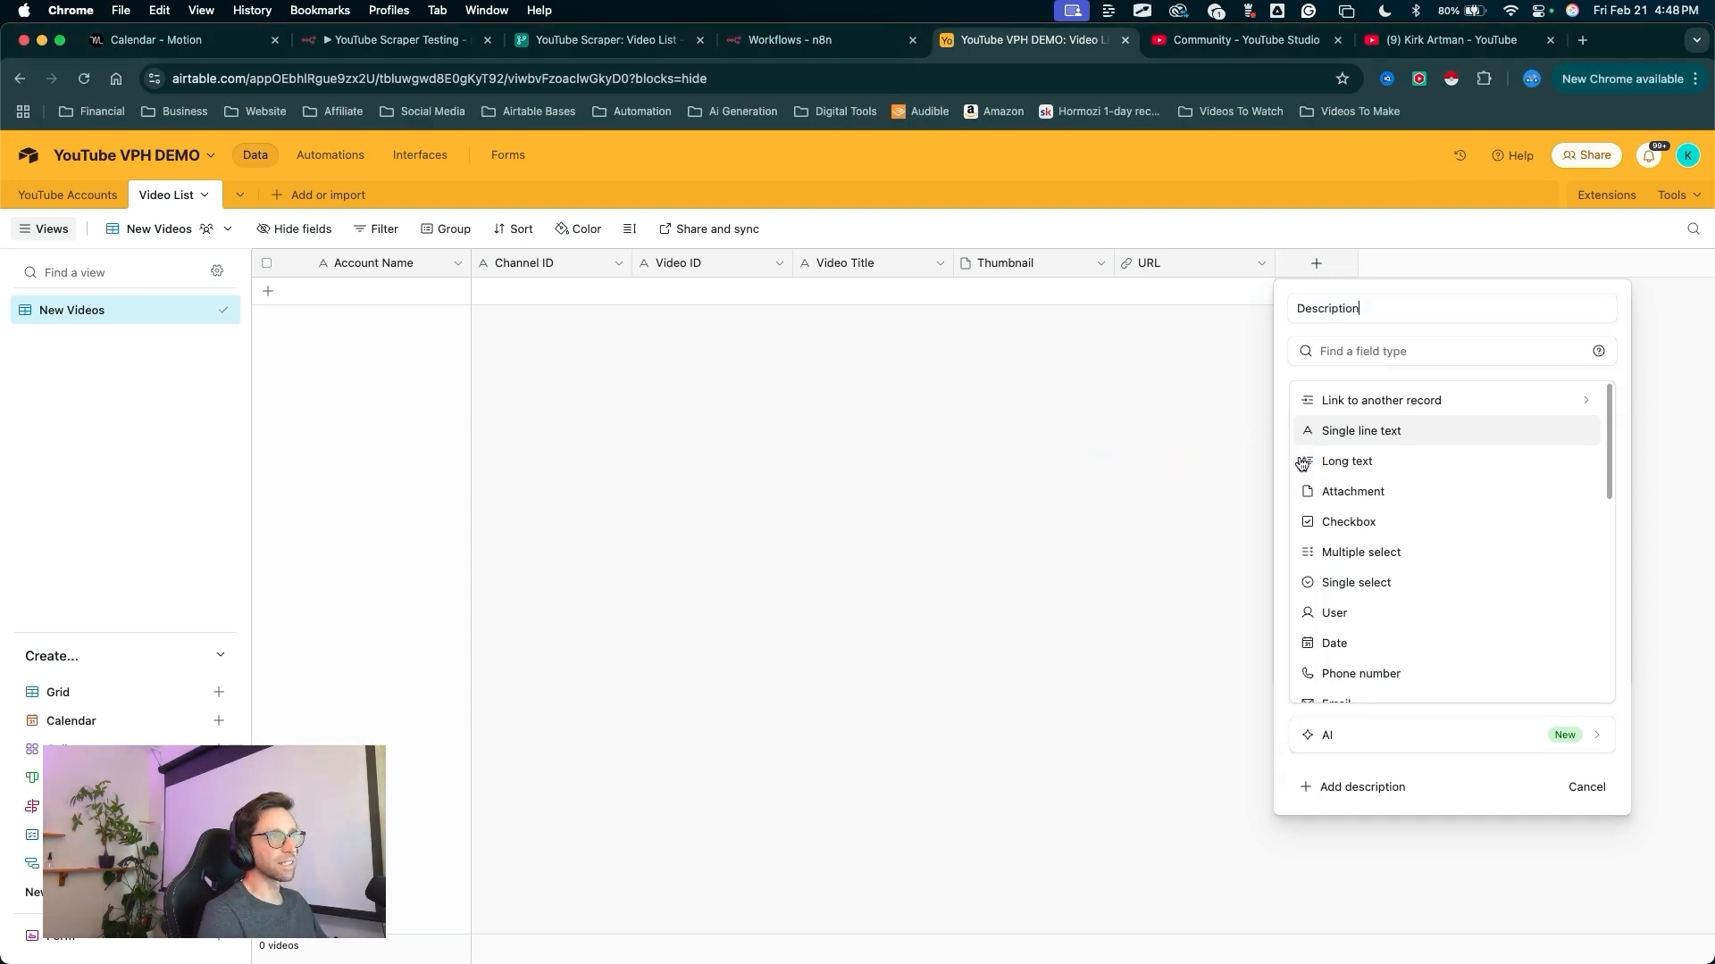
left_click(1347, 461)
left_click_drag(1473, 629, 1594, 490)
left_click(1594, 491)
- Add a number field named Views with 0 decimal places after the Description field
left_click_drag(1385, 432, 1477, 275)
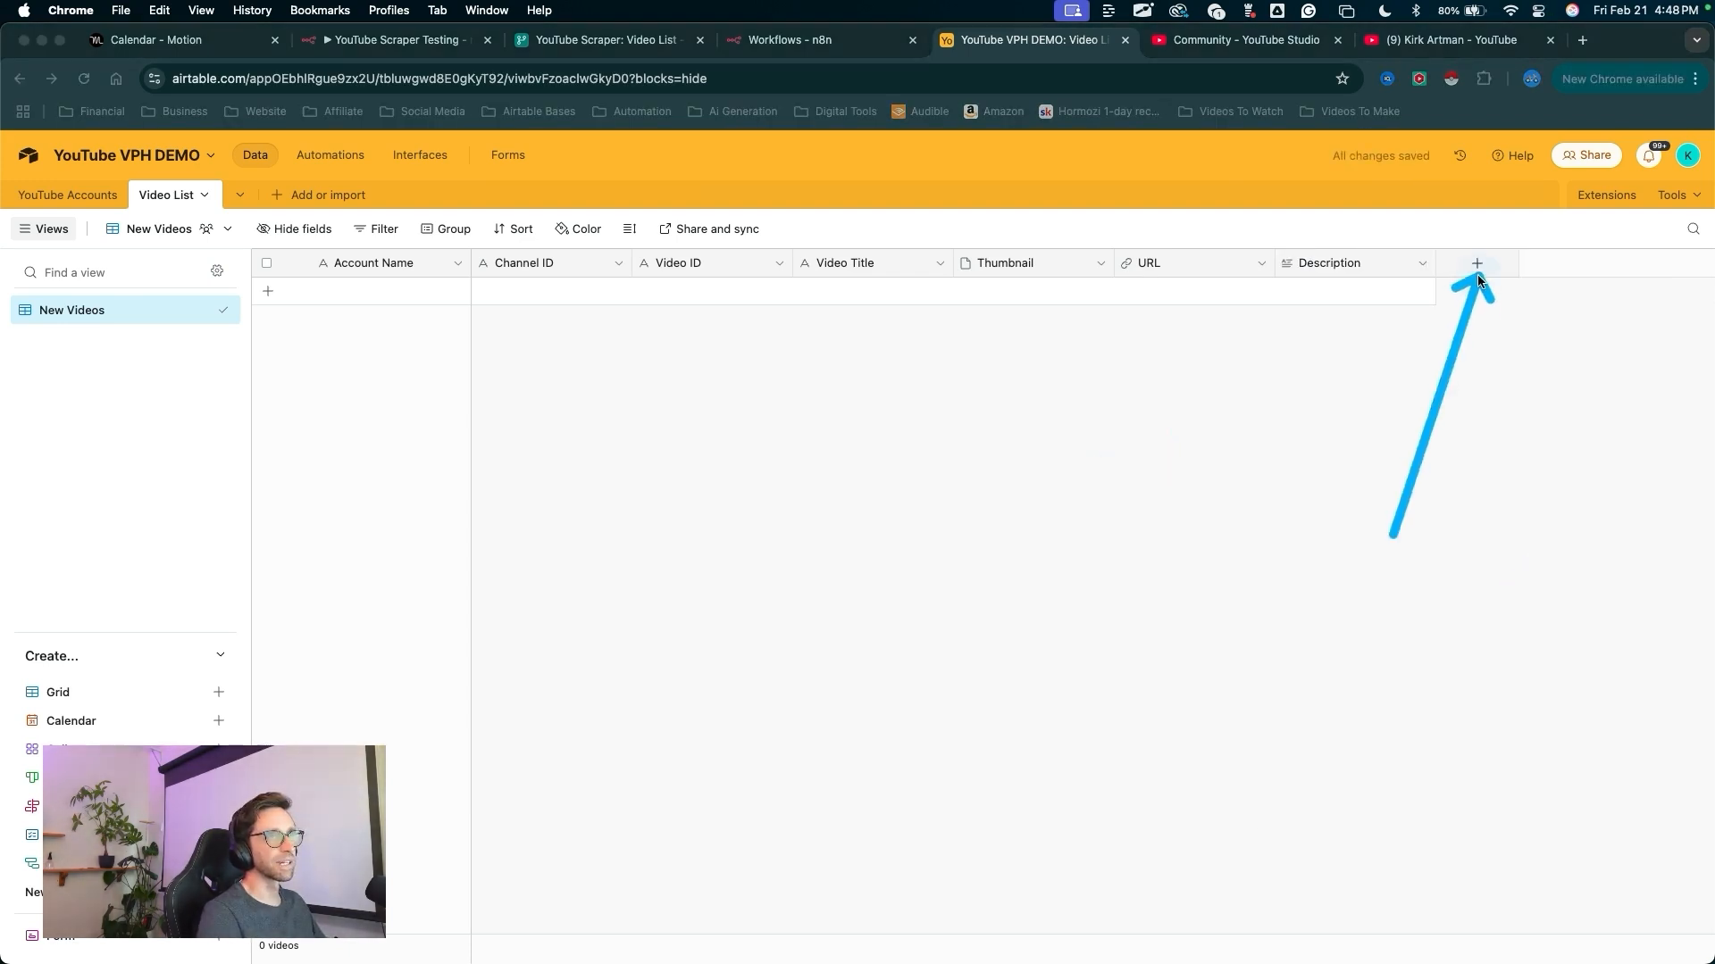
left_click(1477, 275)
type("Views")
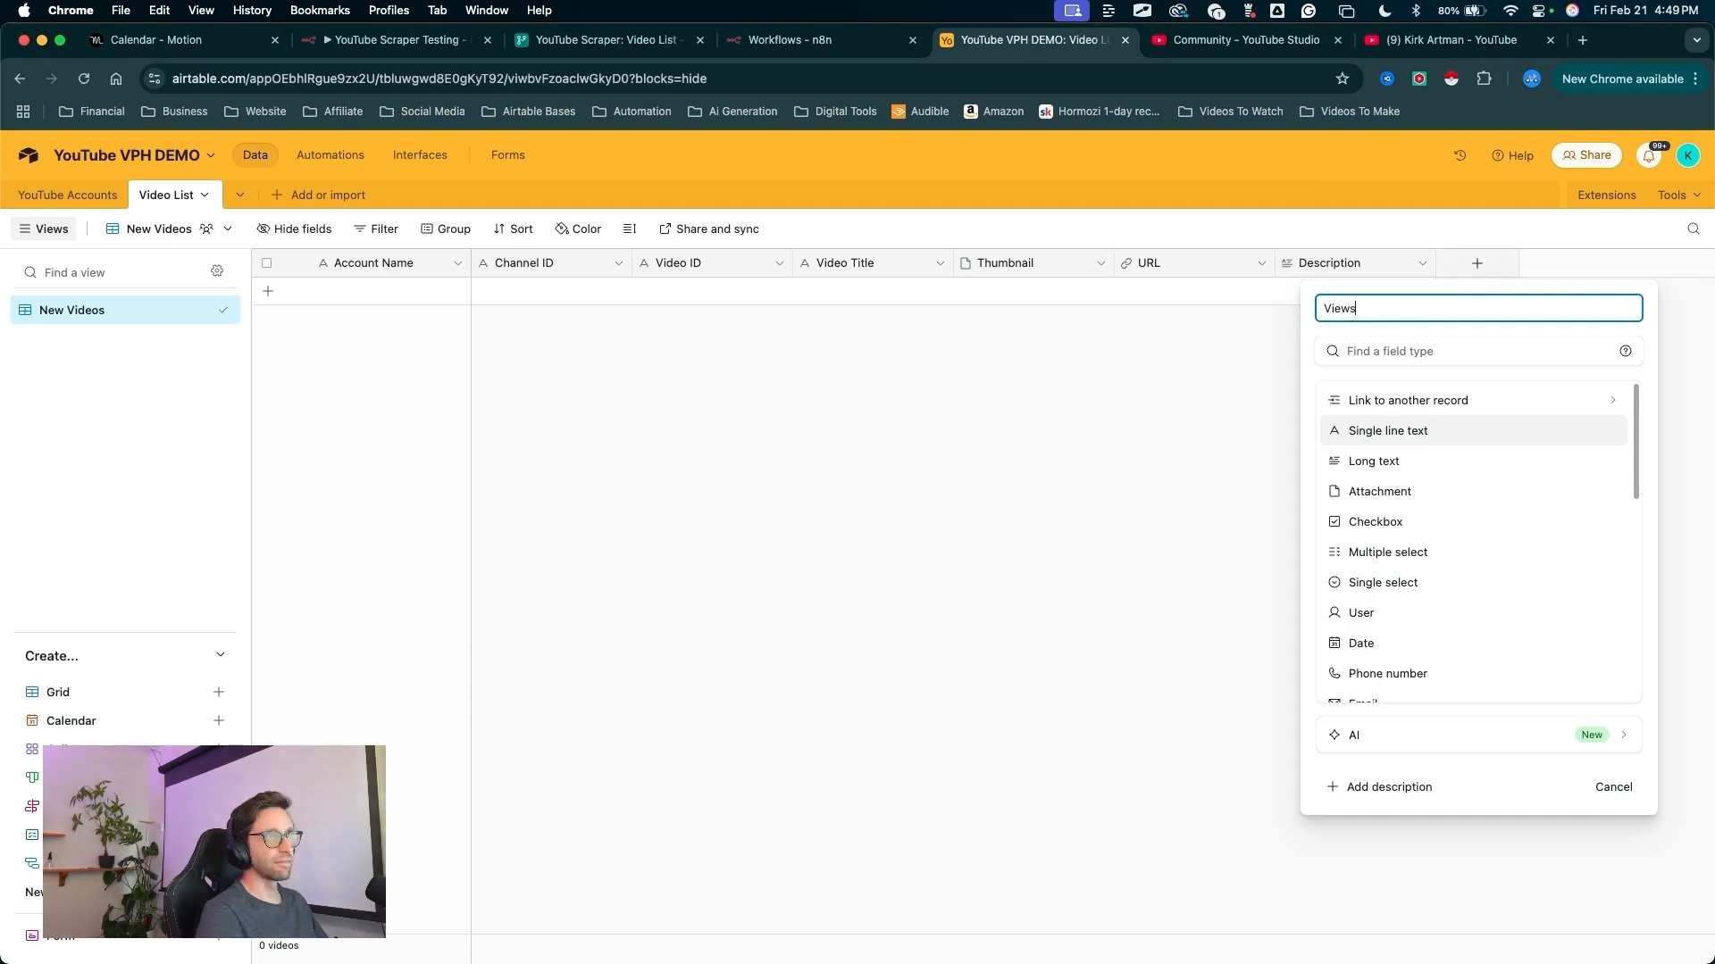
scroll(1357, 526, "down", 2)
scroll(1357, 521, "down", 3)
mouse_move(1102, 631)
left_mouse_down()
mouse_move(1224, 555)
mouse_move(1309, 536)
left_mouse_up()
left_click(1336, 547)
mouse_move(1005, 576)
left_mouse_down()
mouse_move(1206, 564)
mouse_move(1211, 591)
left_mouse_up()
left_click(1241, 603)
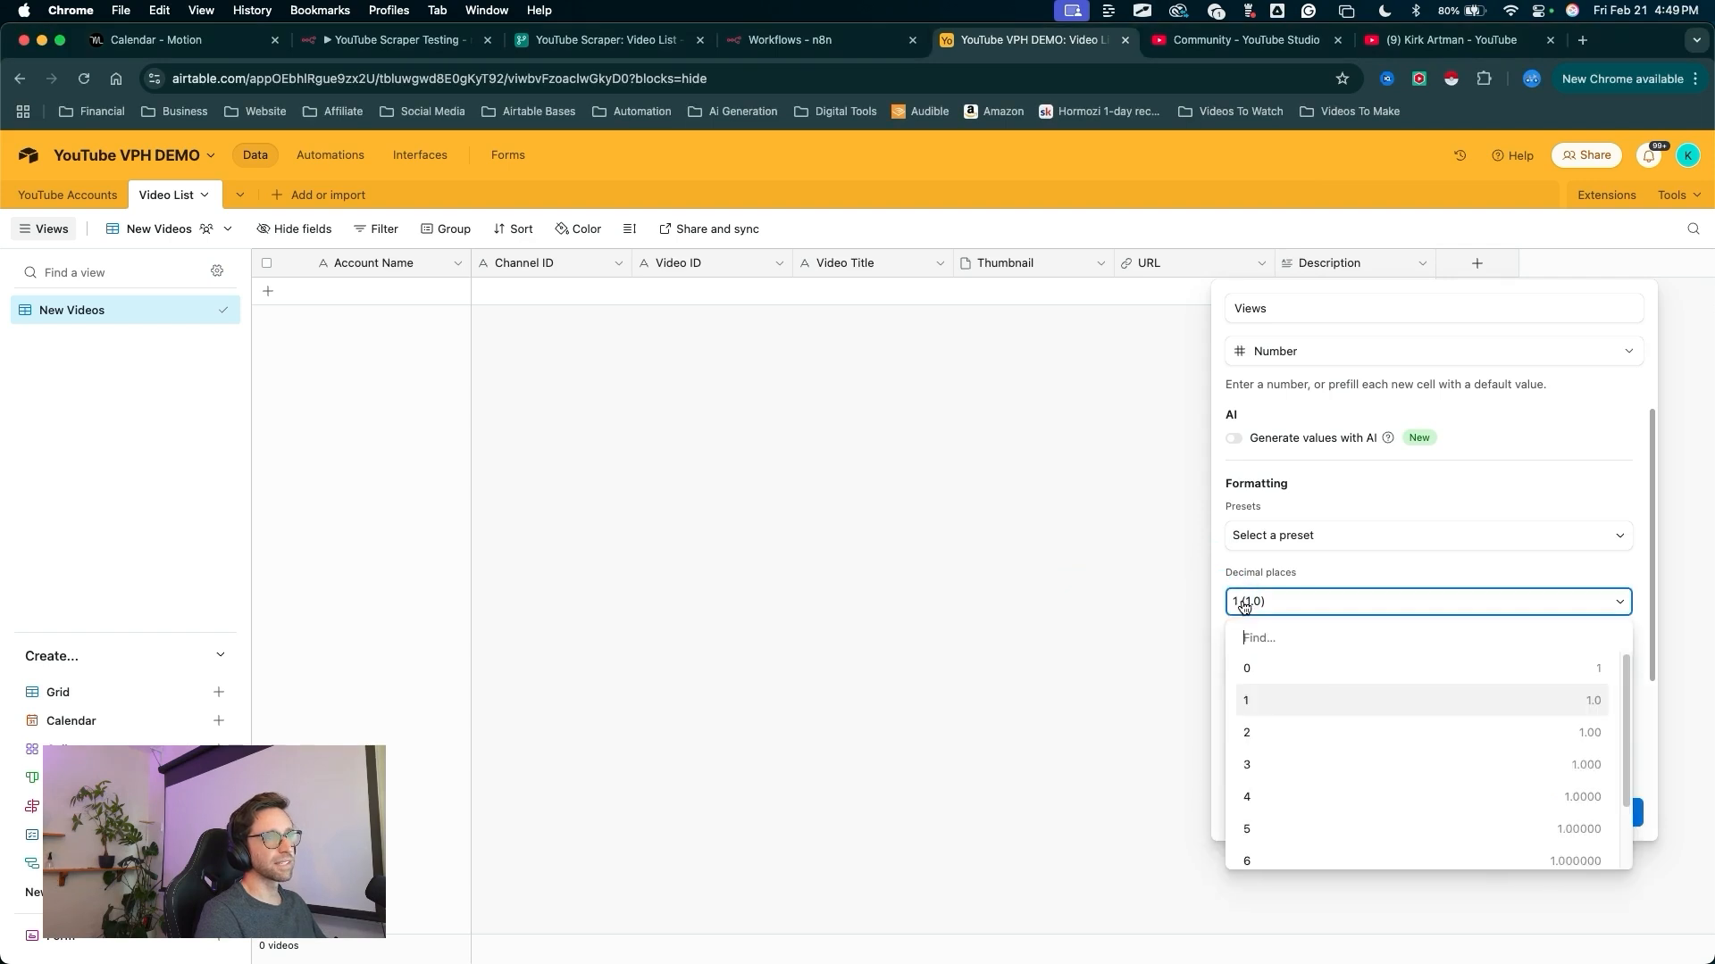
left_click(1250, 670)
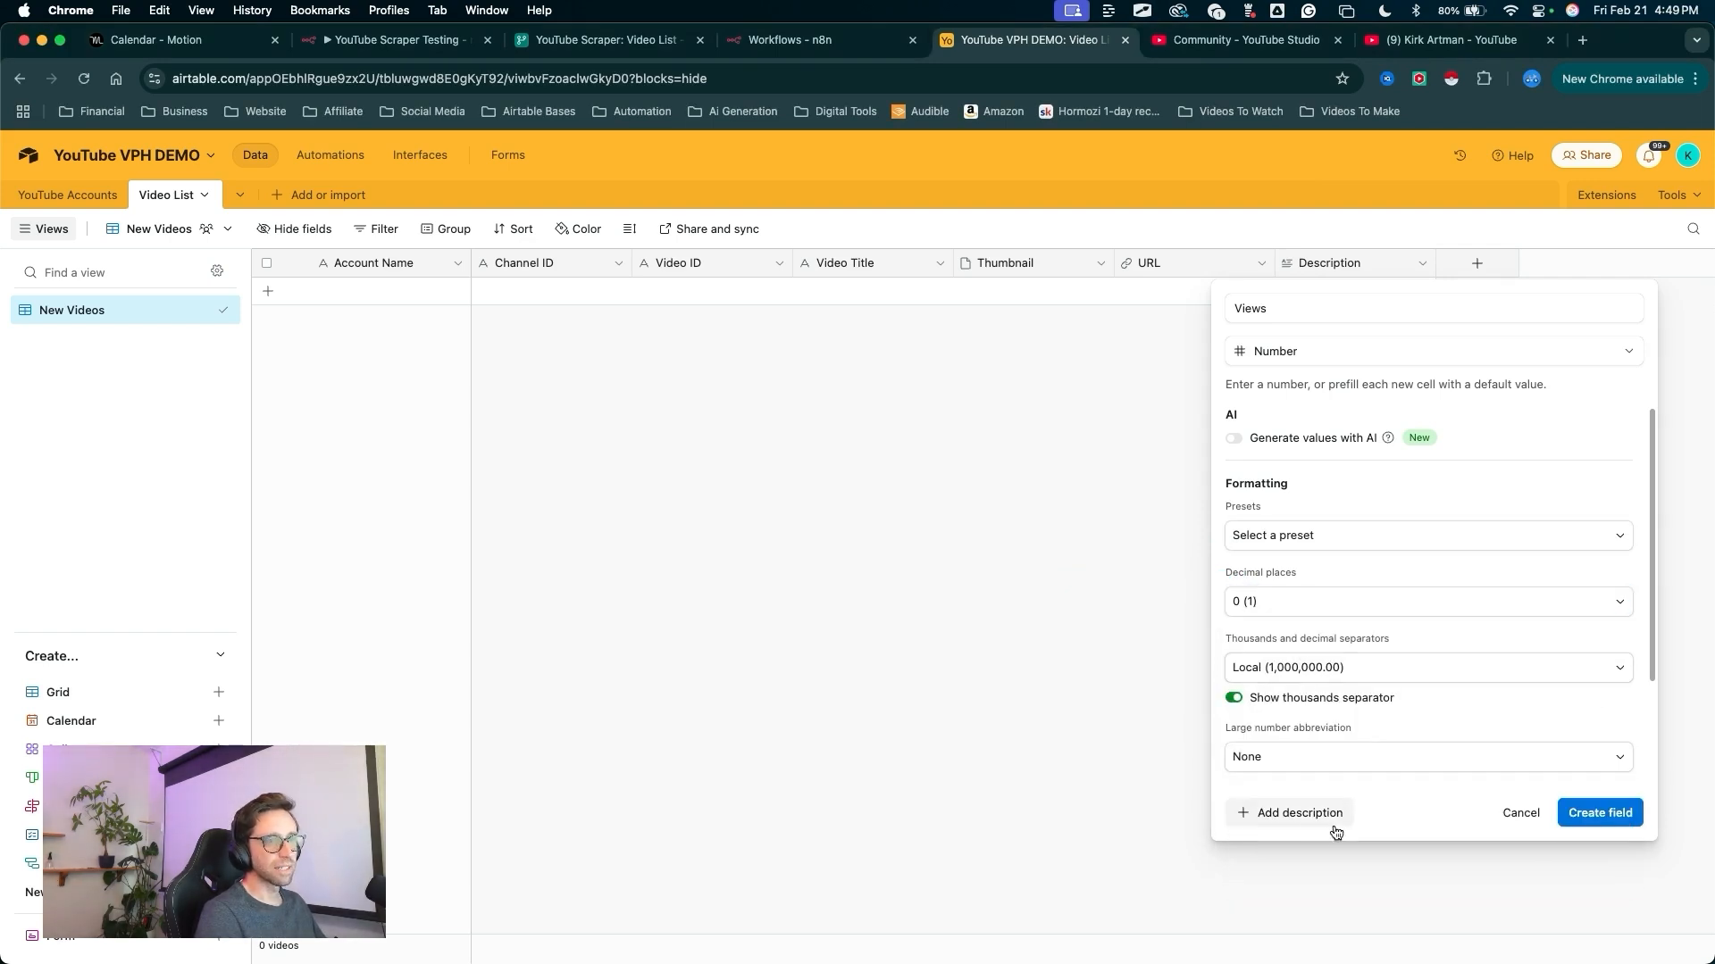
left_click_drag(1301, 887, 1550, 806)
left_click(1581, 812)
- Duplicate the Views number field and rename the copy VPH
left_click_drag(1481, 522, 1487, 272)
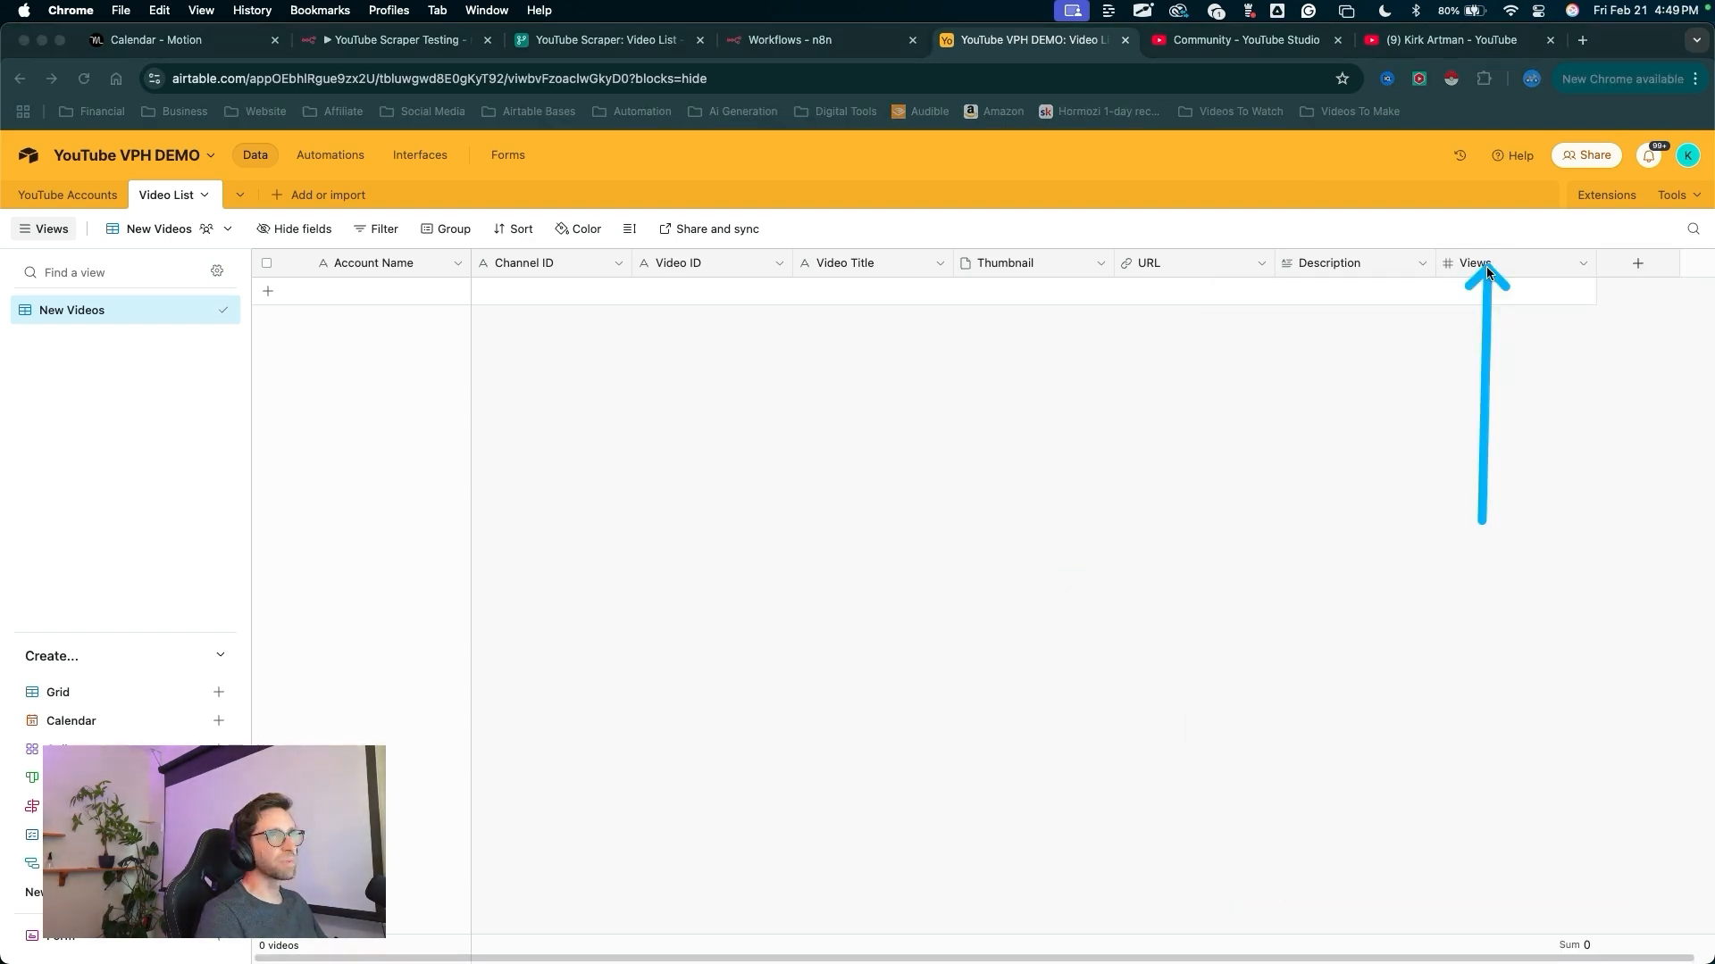
right_click(1486, 268)
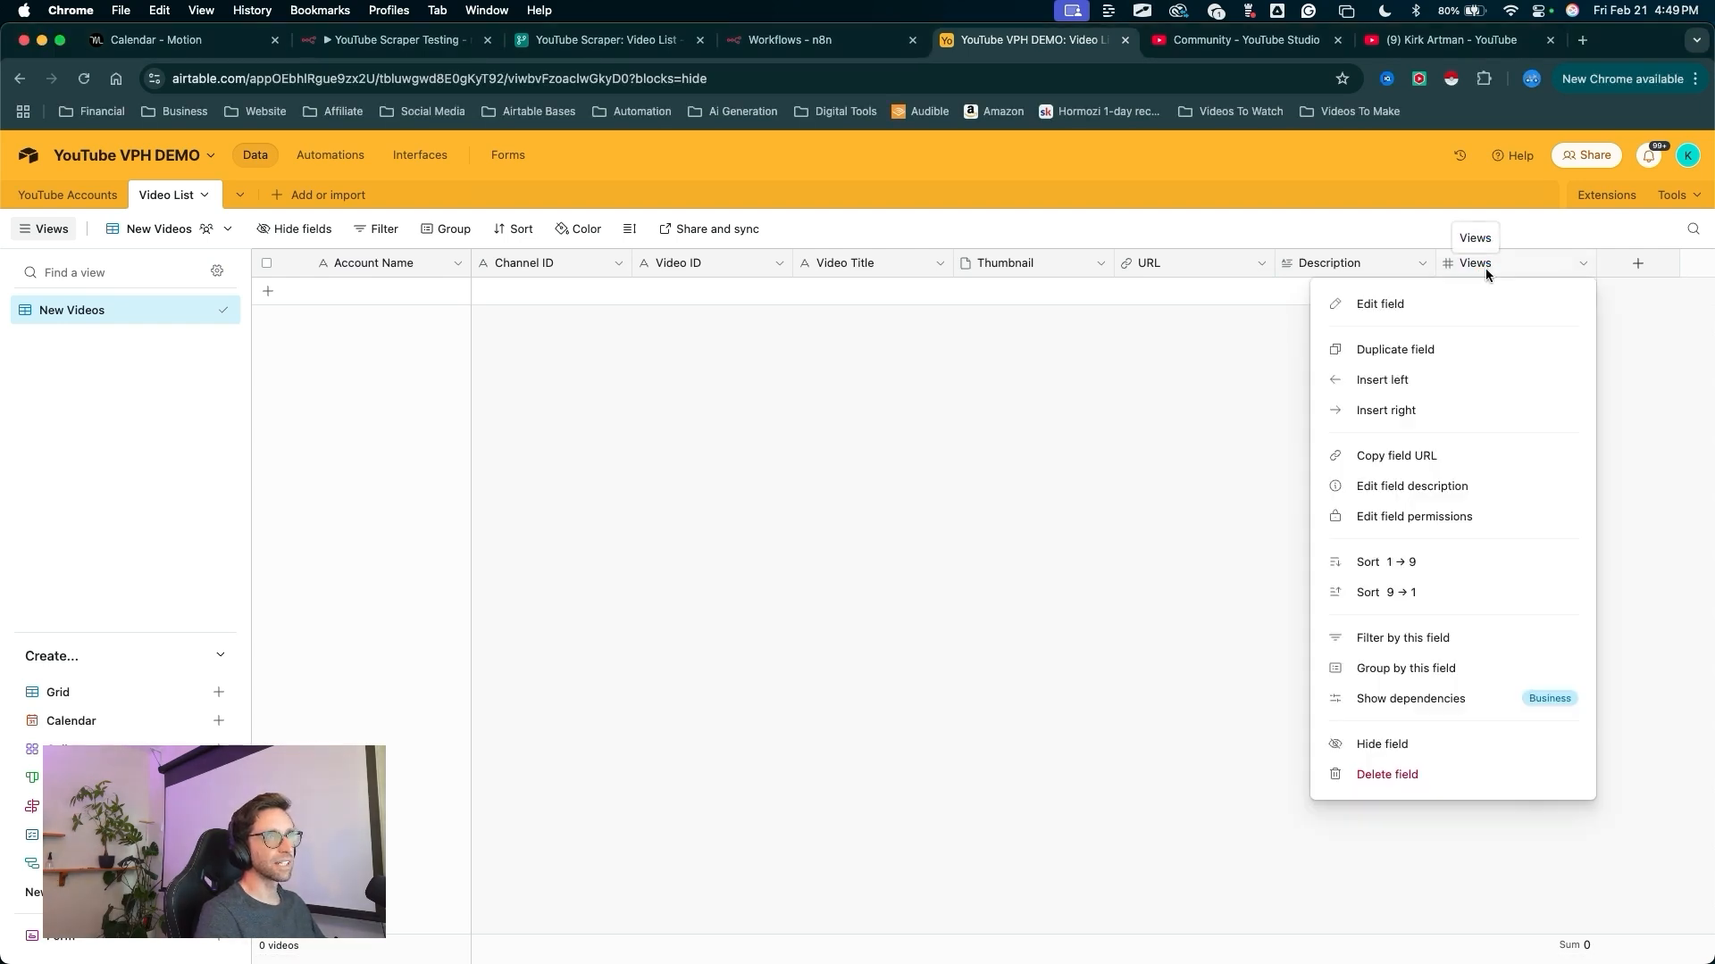
left_click(1415, 350)
left_click_drag(1497, 516, 1500, 308)
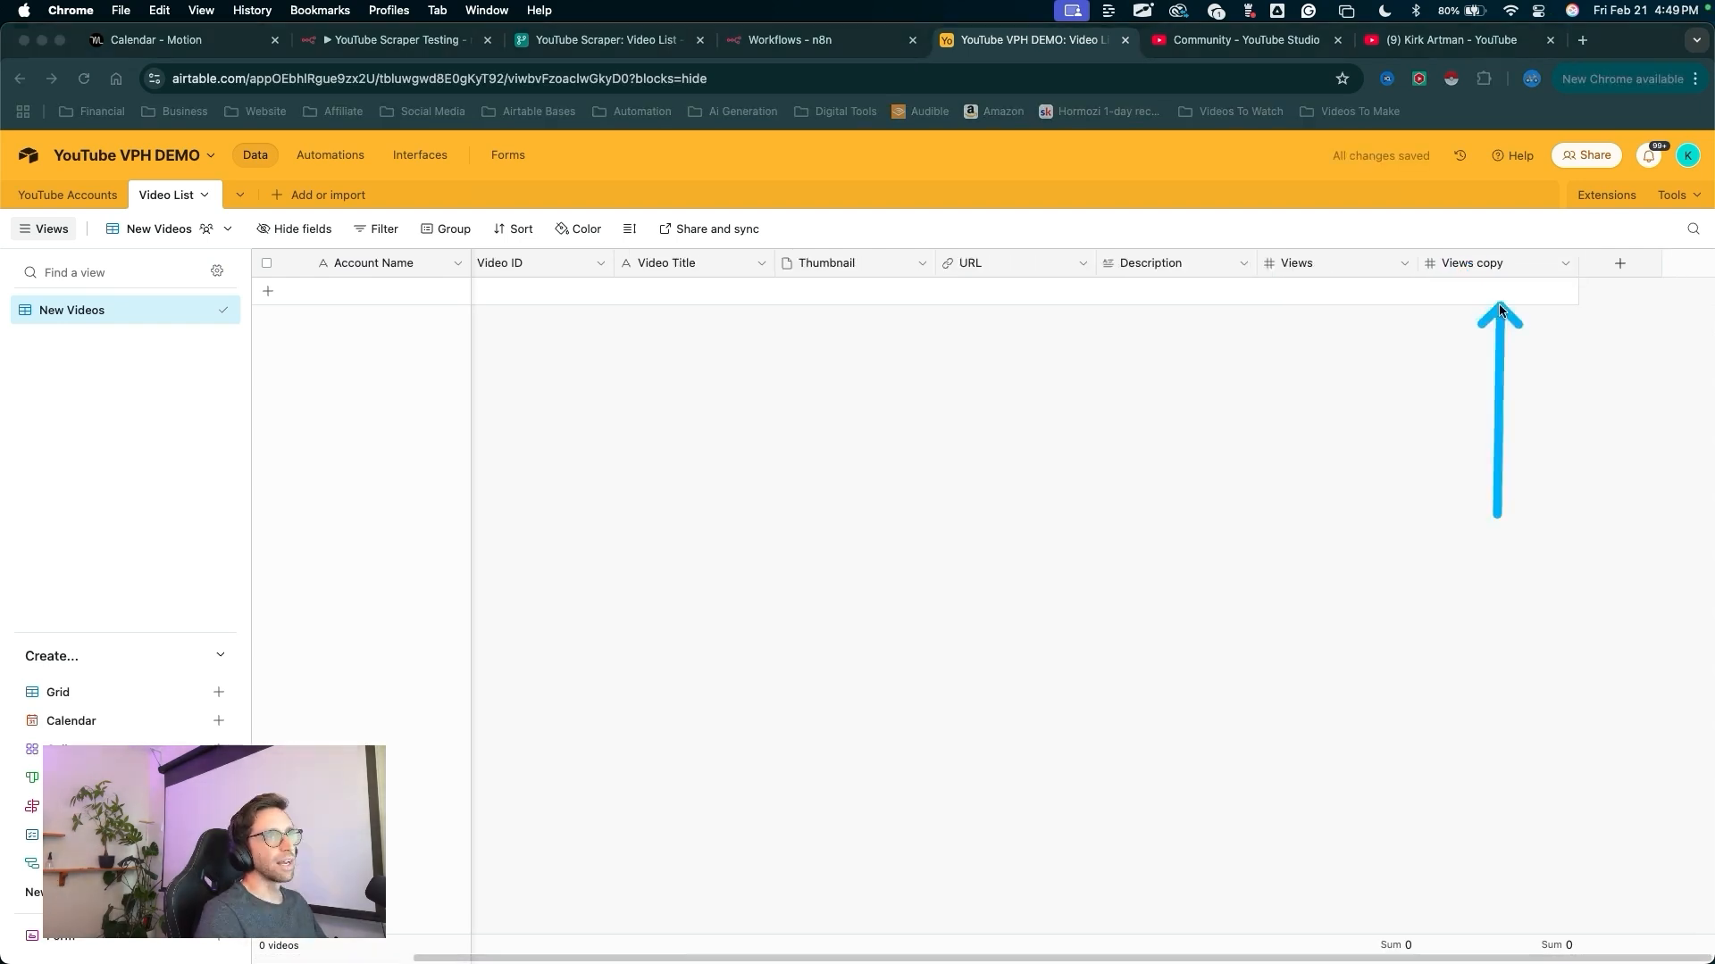
double_click(1479, 262)
type("VPH")
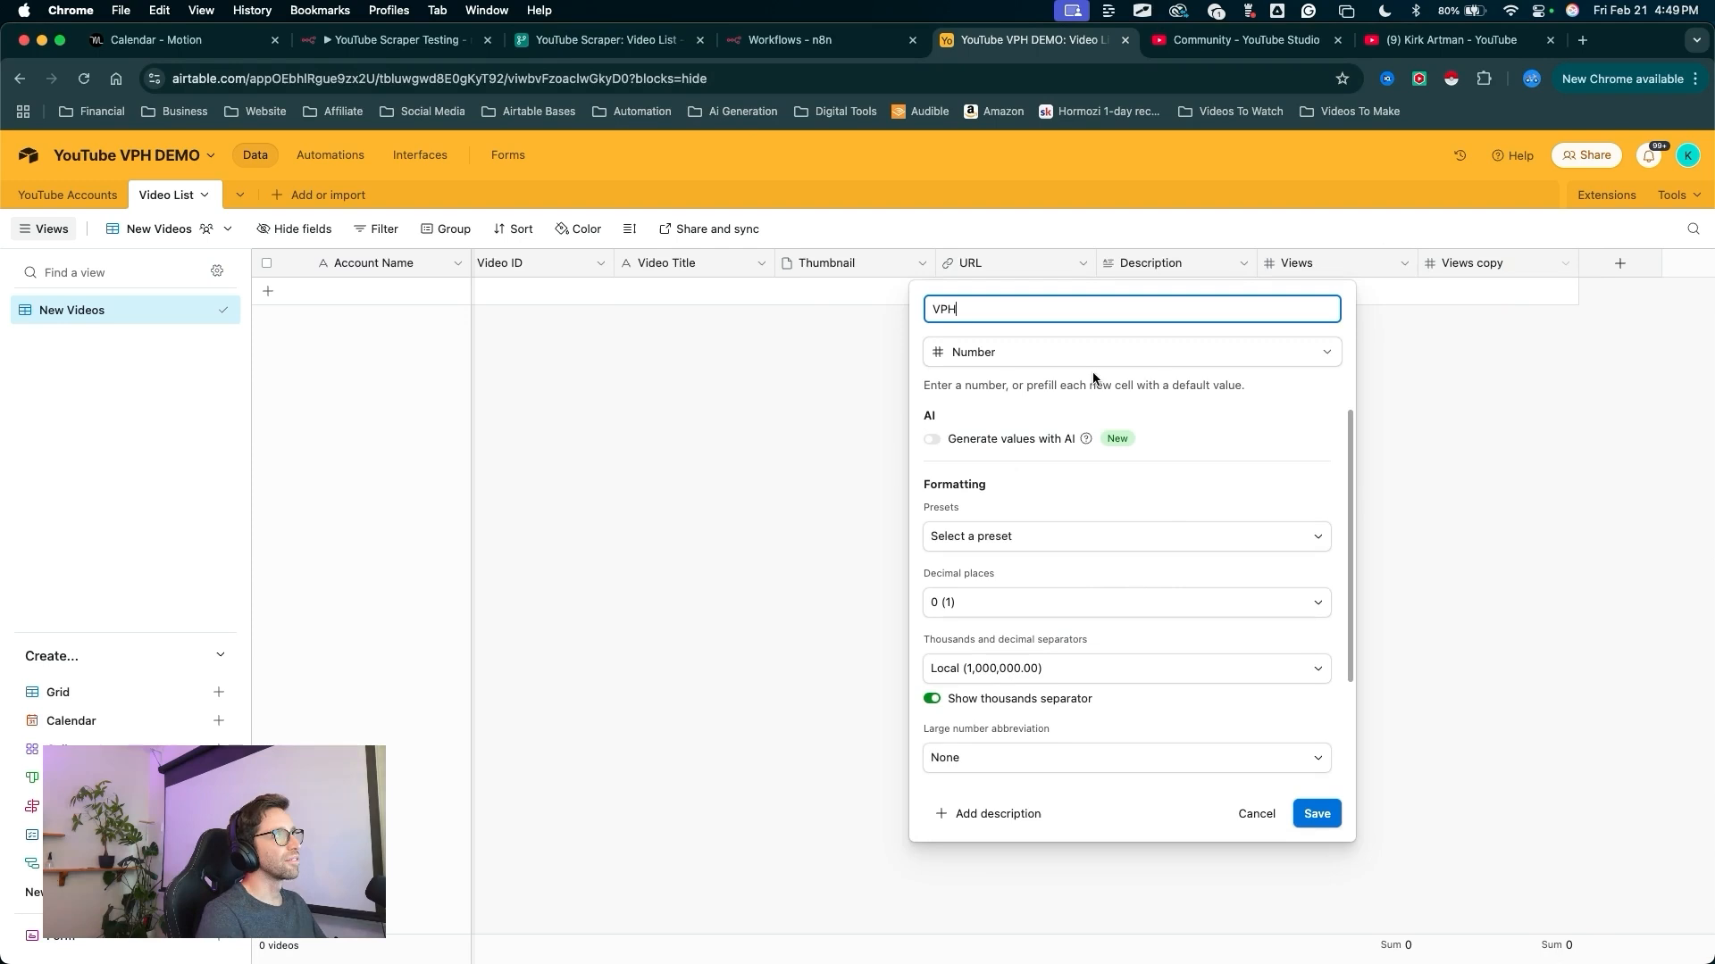
left_click_drag(1152, 916, 1299, 812)
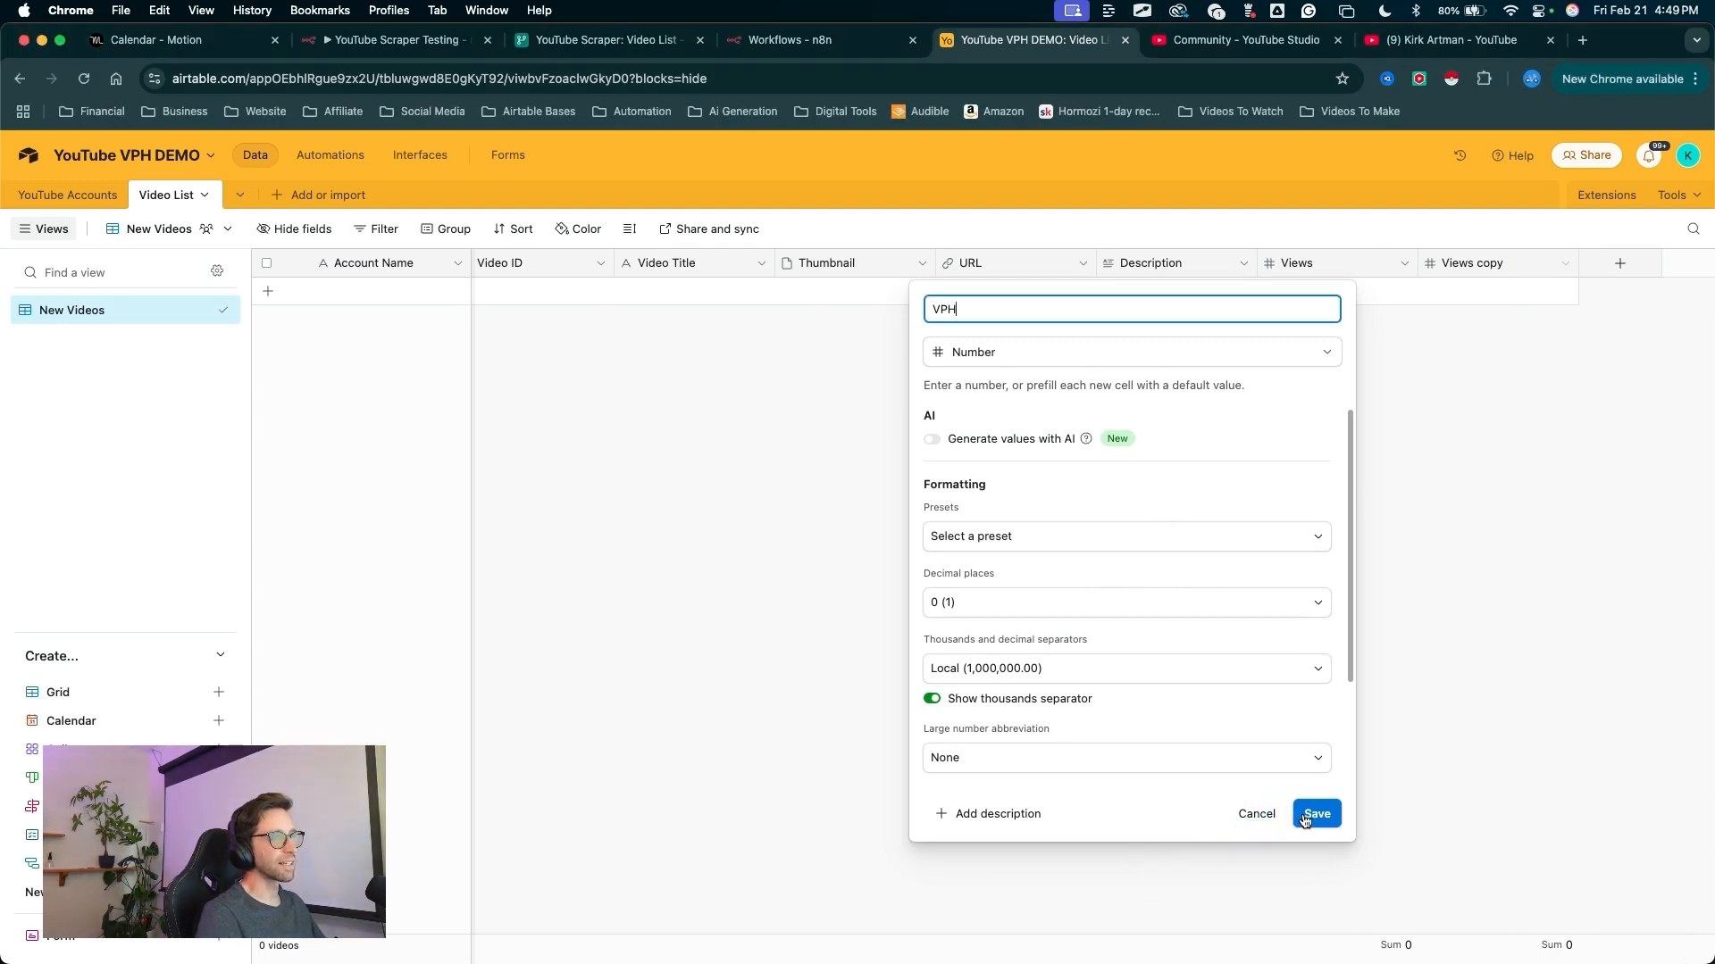
left_click(1317, 814)
- Duplicate the VPH number field and rename the copy Likes
left_click_drag(1500, 620, 1489, 272)
right_click(1490, 268)
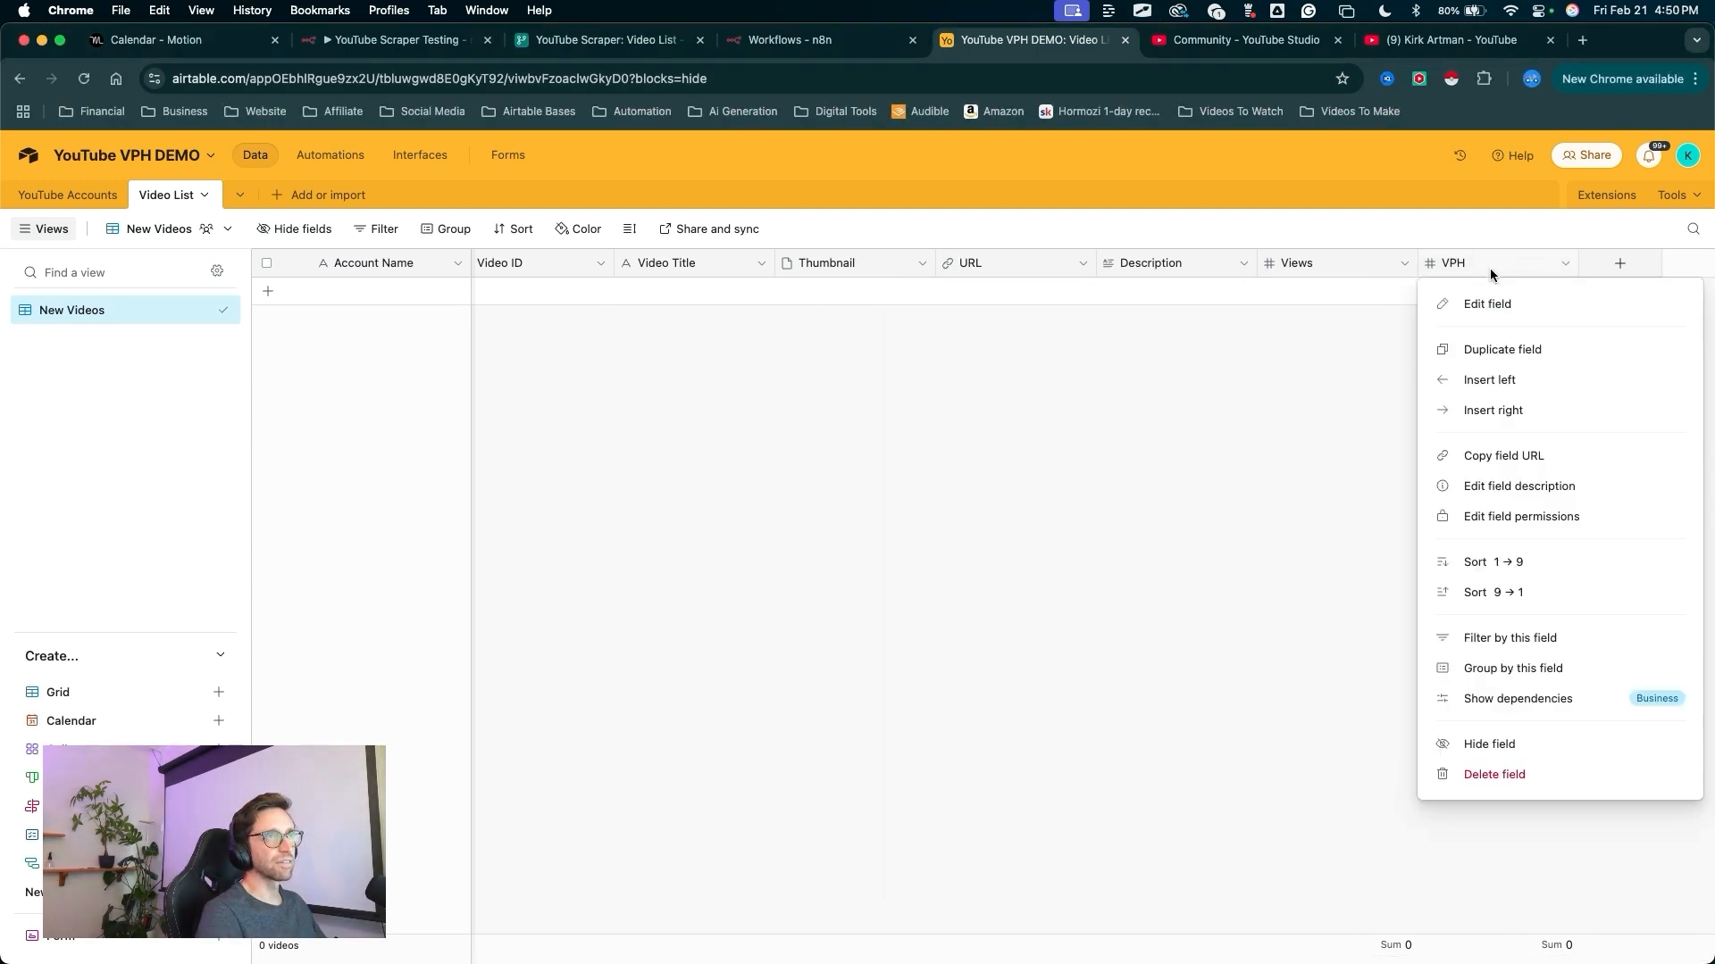
left_click(1503, 348)
left_click_drag(1448, 502, 1461, 283)
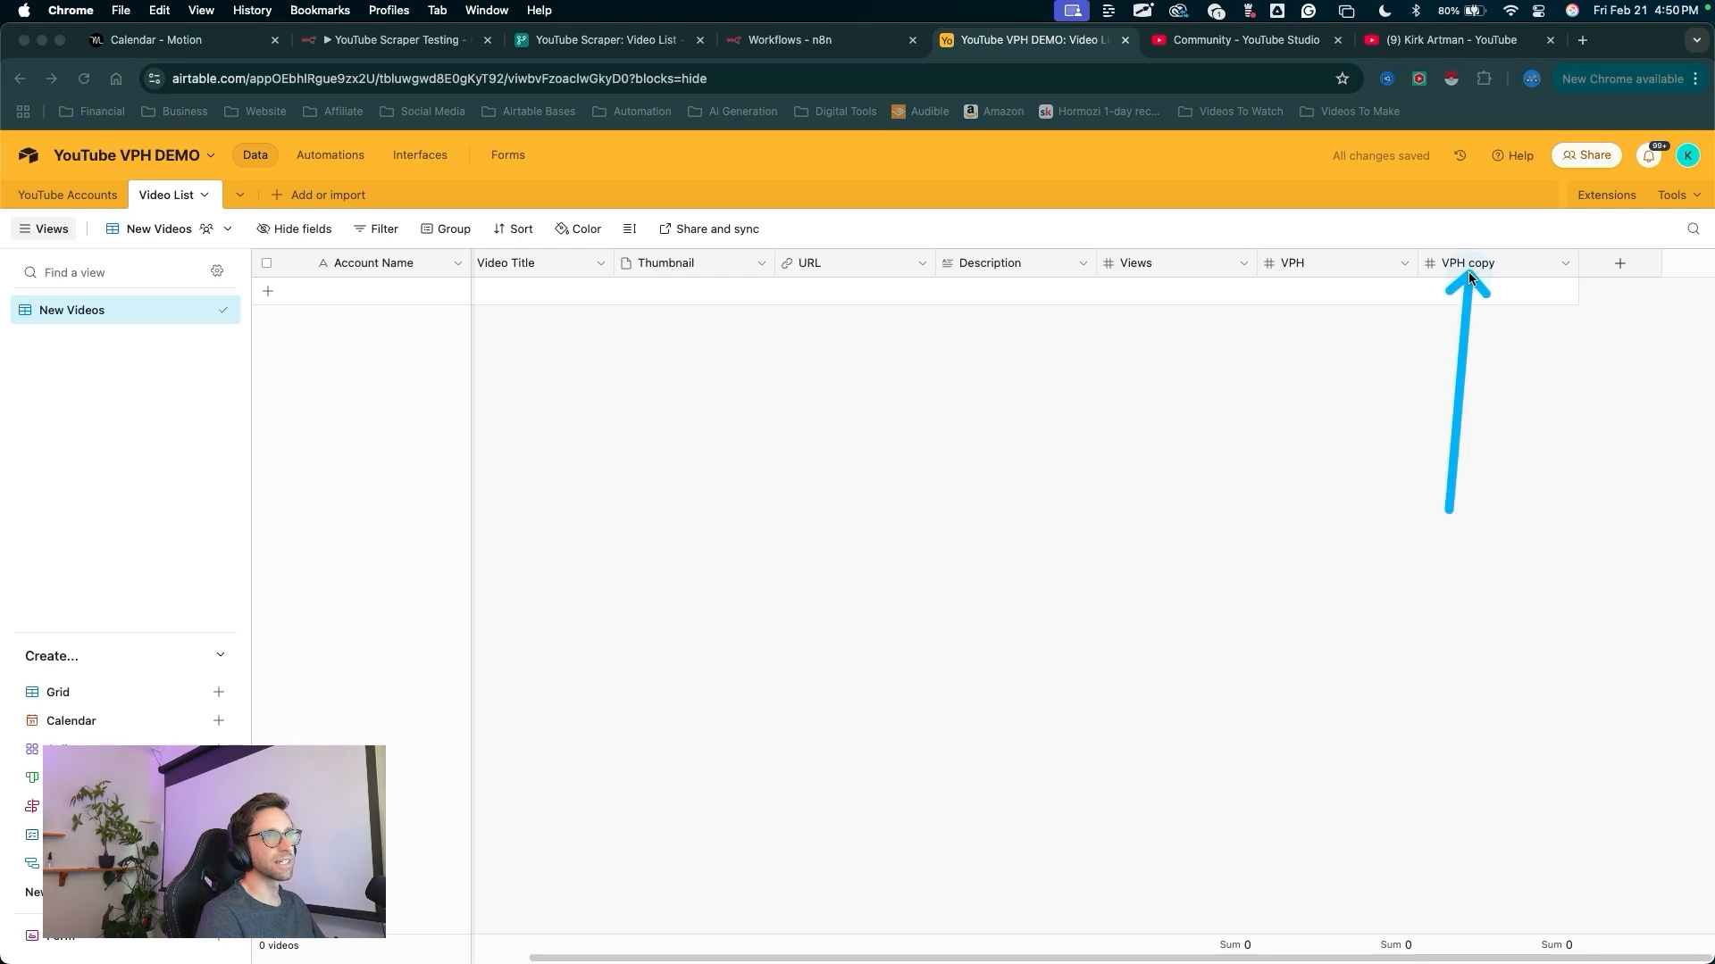
double_click(1468, 272)
triple_click(1207, 309)
type("Likes")
left_click_drag(1209, 501, 1312, 720)
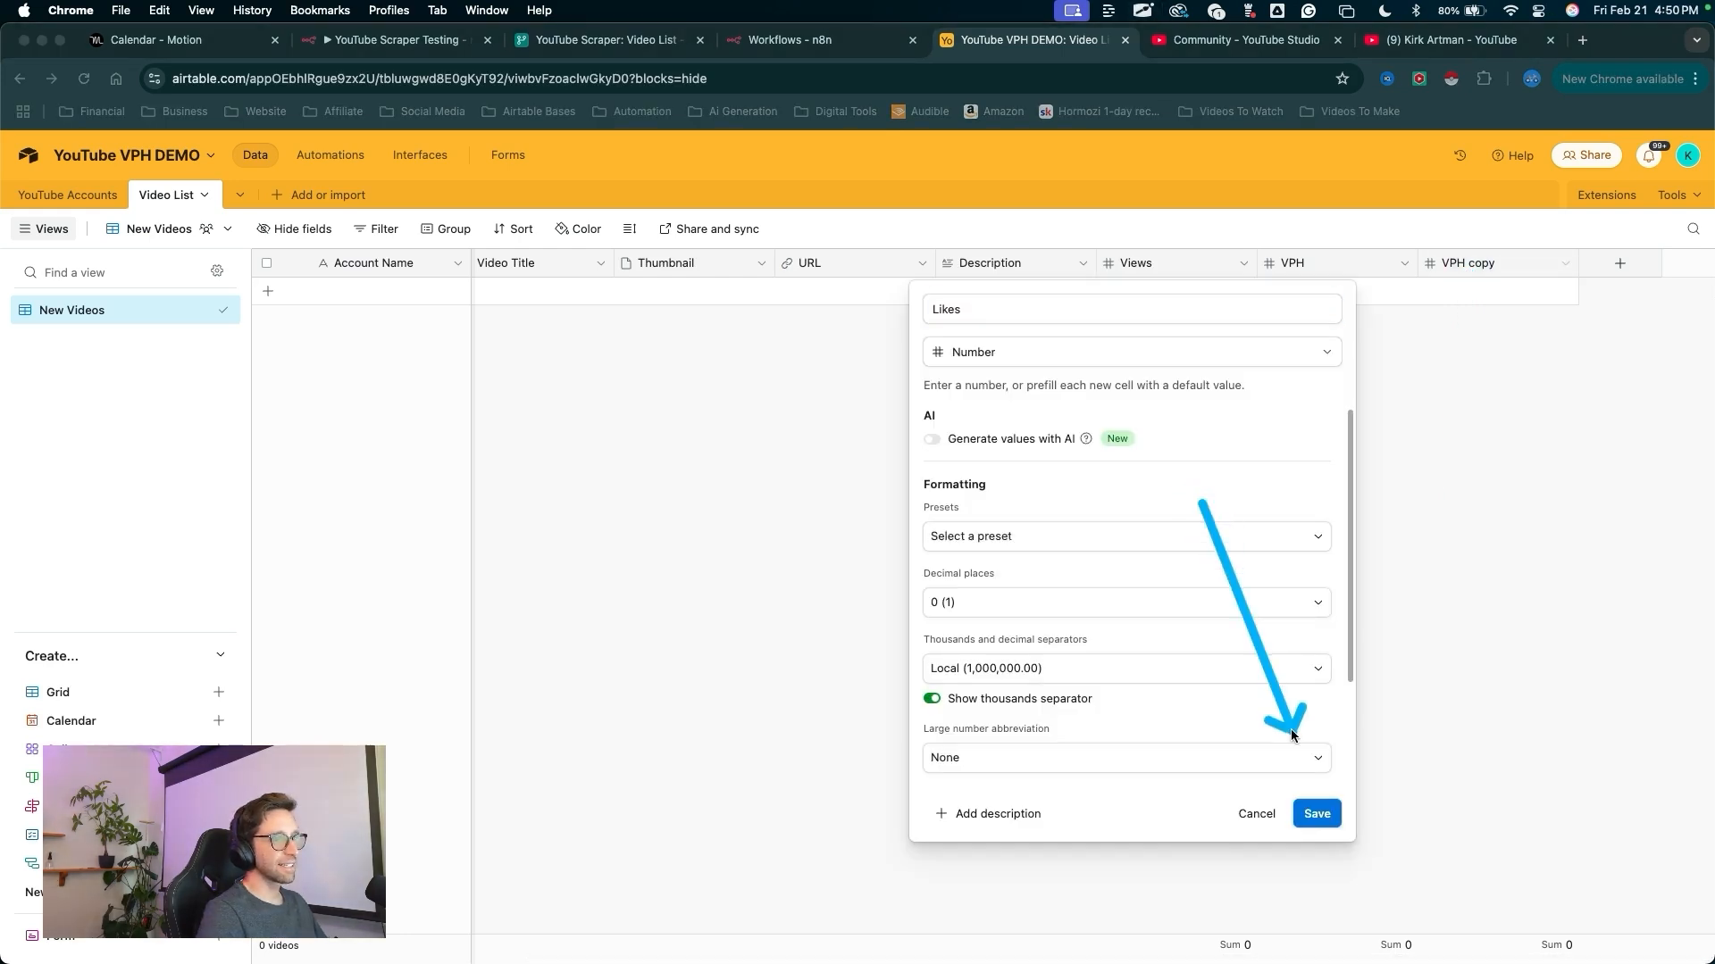
left_click(1317, 814)
- Add a date field named Published Time after the Likes field, with time included
left_click_drag(1442, 574, 1621, 278)
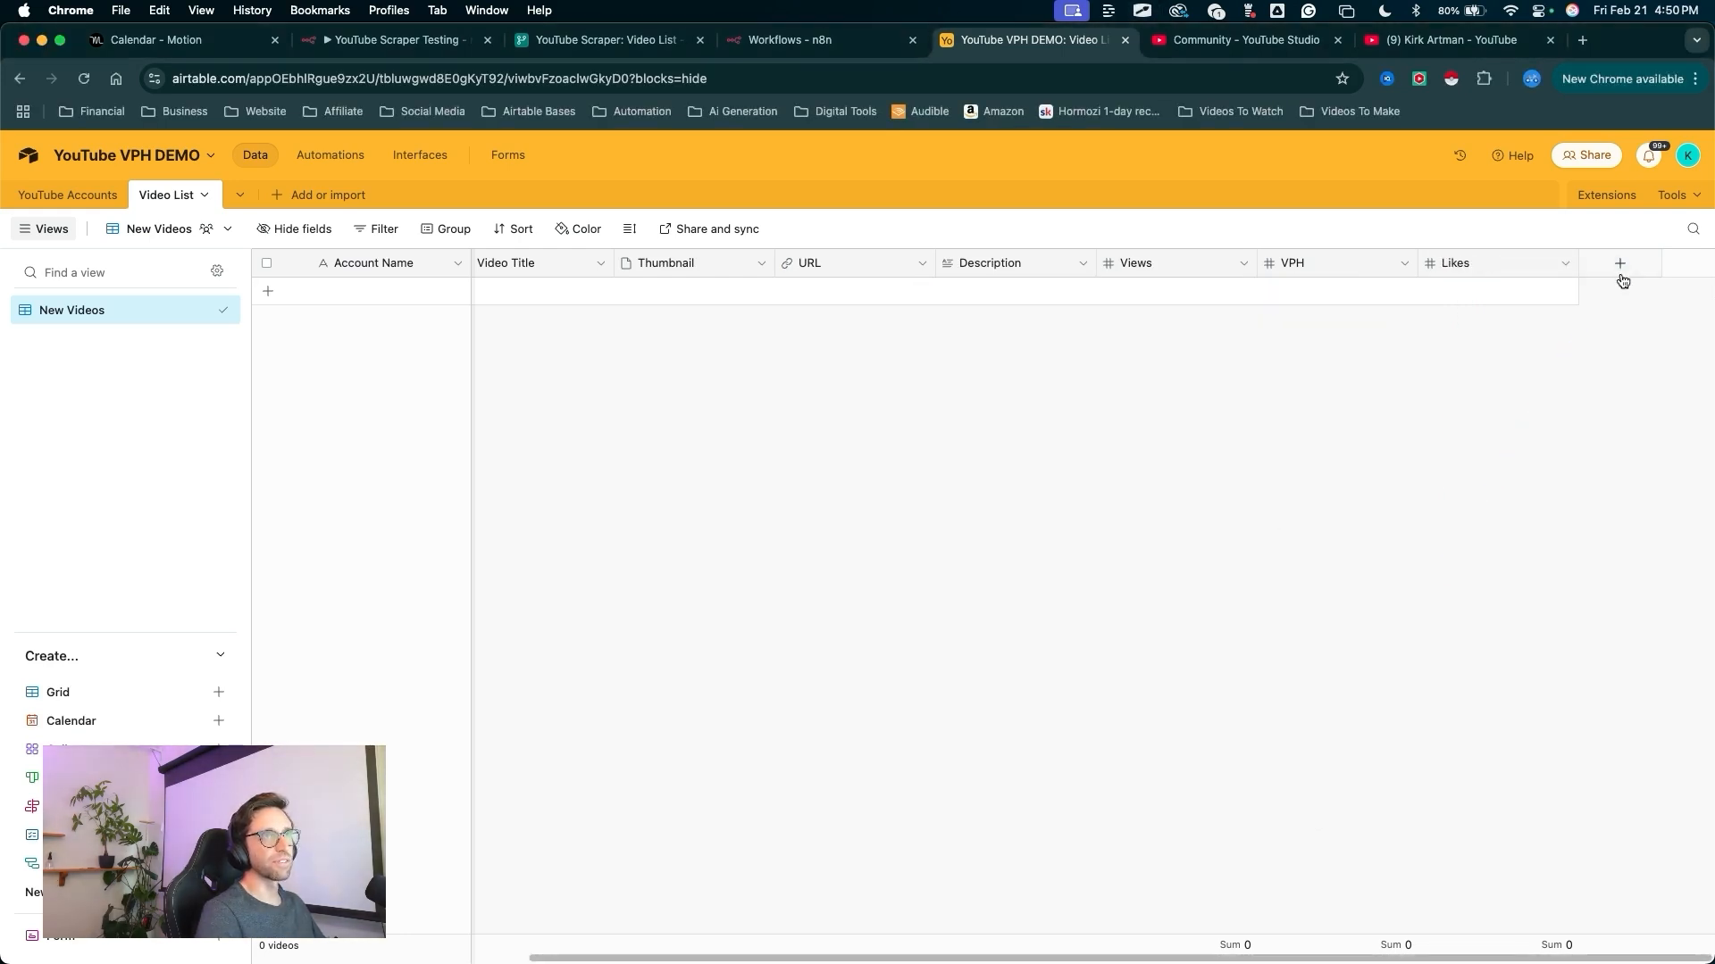
left_click(1620, 267)
scroll(1504, 522, "down", 3)
scroll(1491, 522, "up", 4)
mouse_move(1187, 626)
left_mouse_down()
mouse_move(1337, 564)
mouse_move(1339, 539)
left_mouse_up()
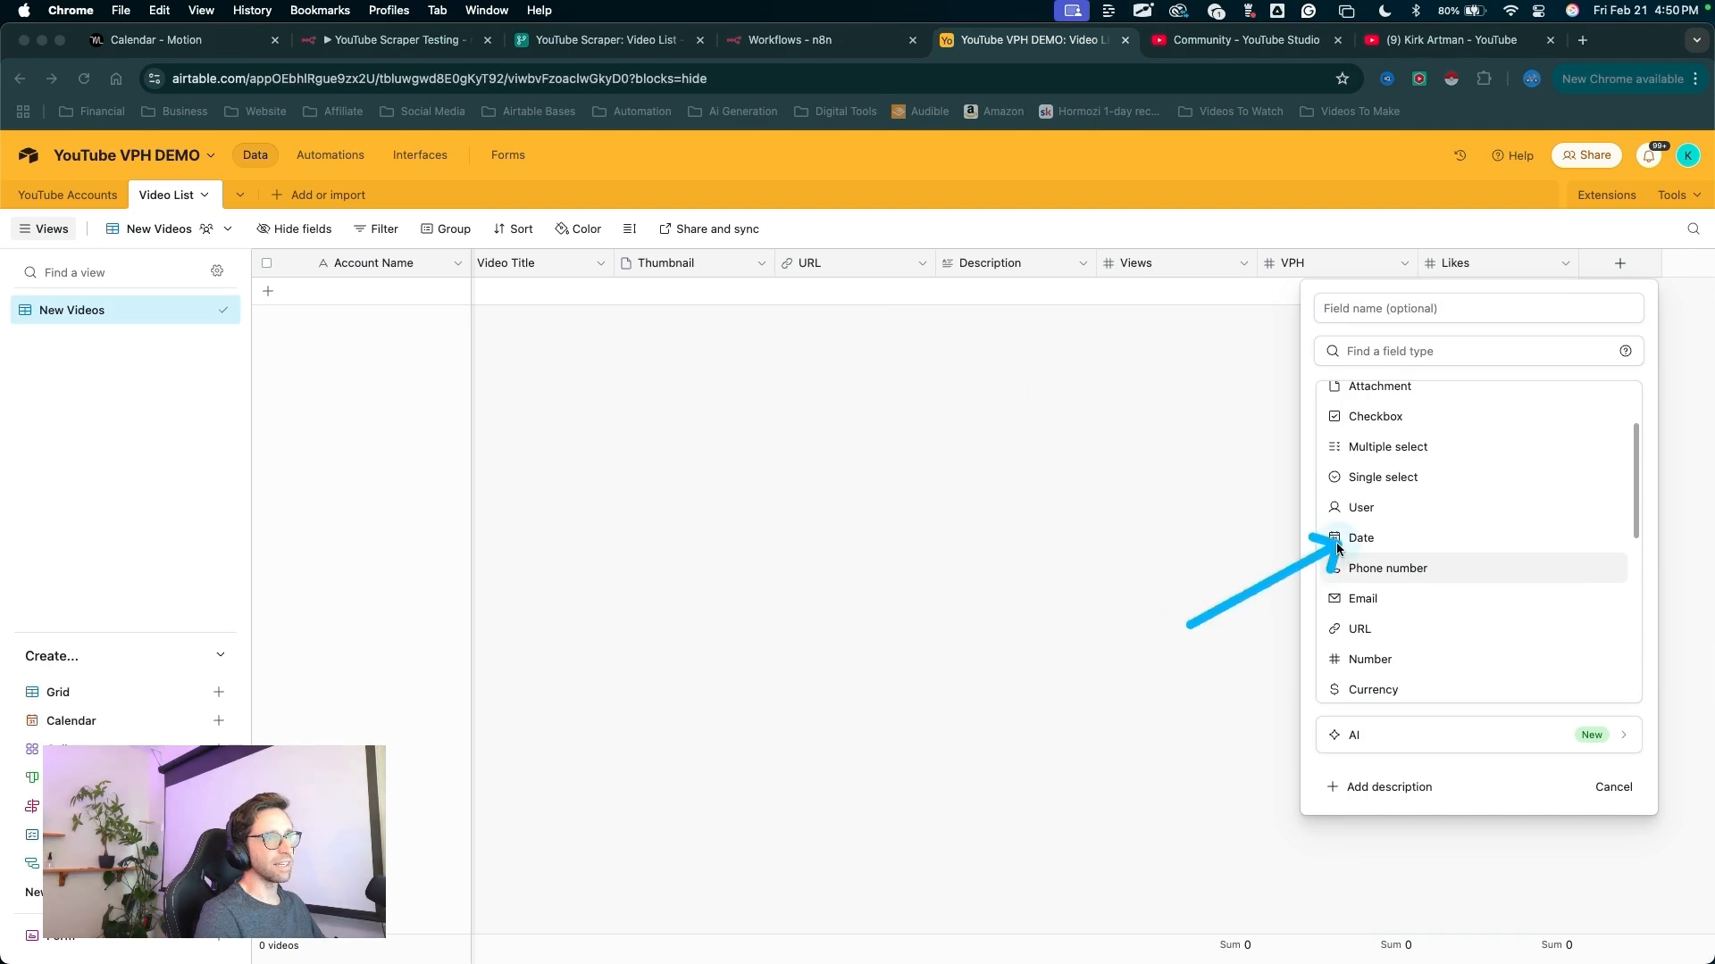
left_click(1348, 538)
left_click_drag(1139, 581, 1313, 503)
left_click(1322, 498)
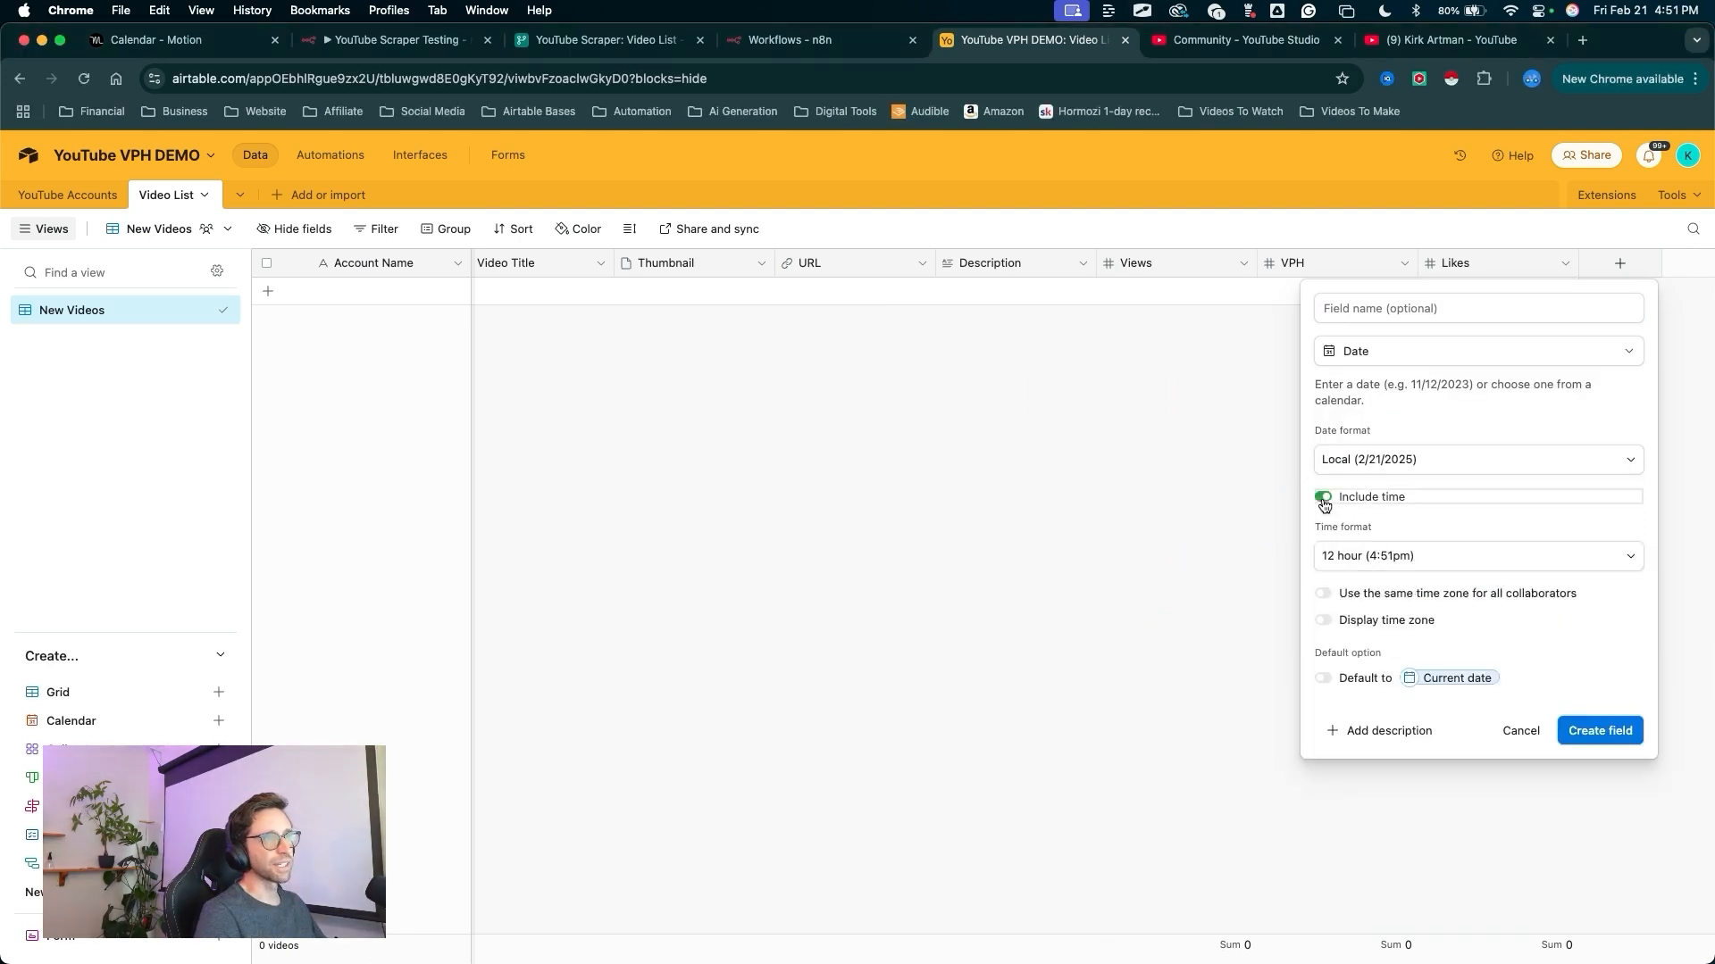
left_click_drag(1382, 808, 1381, 327)
left_click(1371, 308)
type("Published Time")
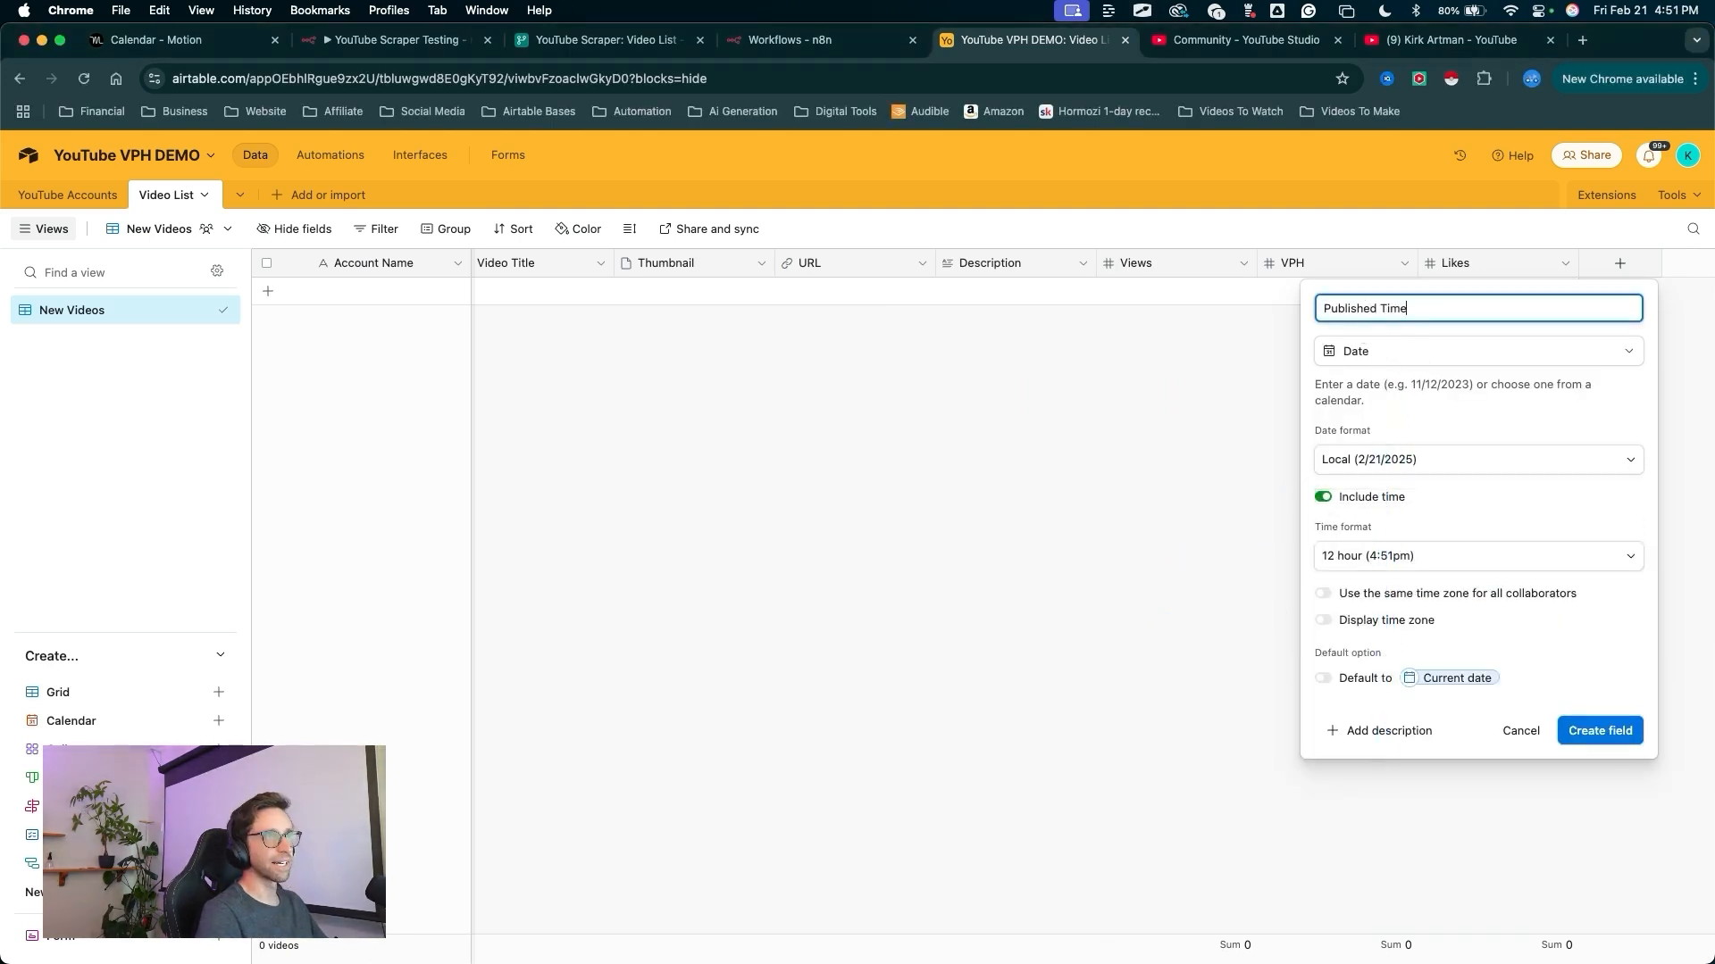
left_click_drag(1335, 861, 1563, 750)
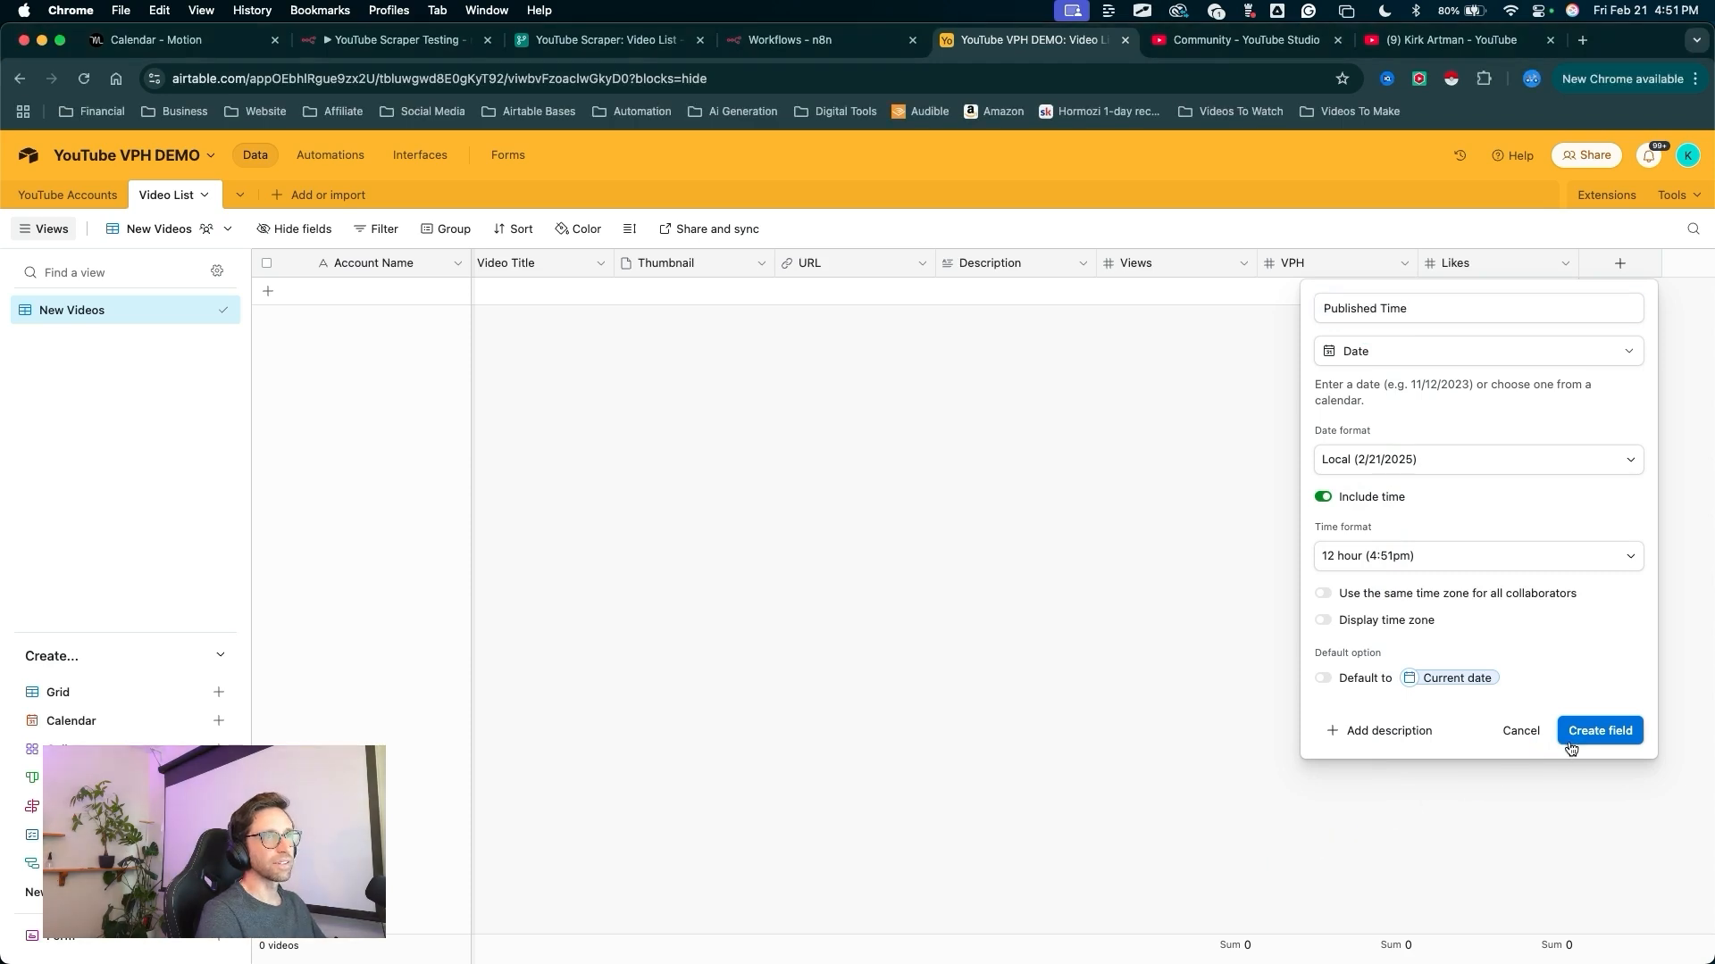
left_click(1600, 730)
- Add a checkbox field named Watched with a light blue thumbs-up style after the Published Time field
left_click_drag(1498, 487, 1613, 278)
left_click(1612, 275)
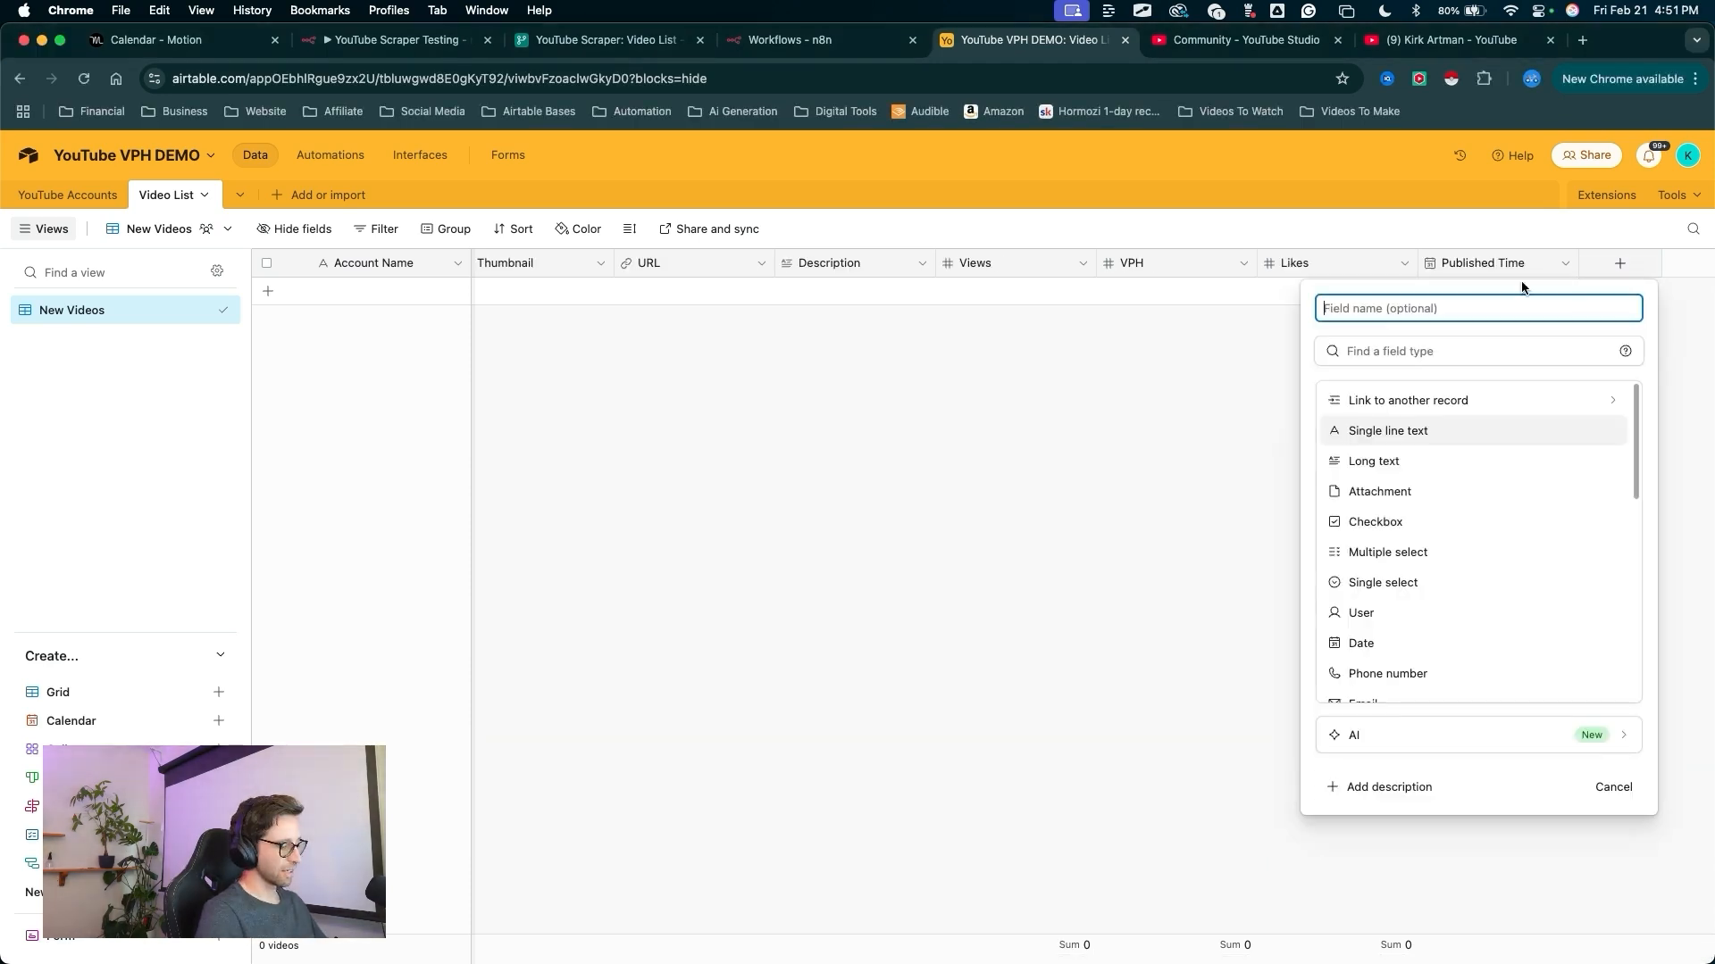
type("Watched")
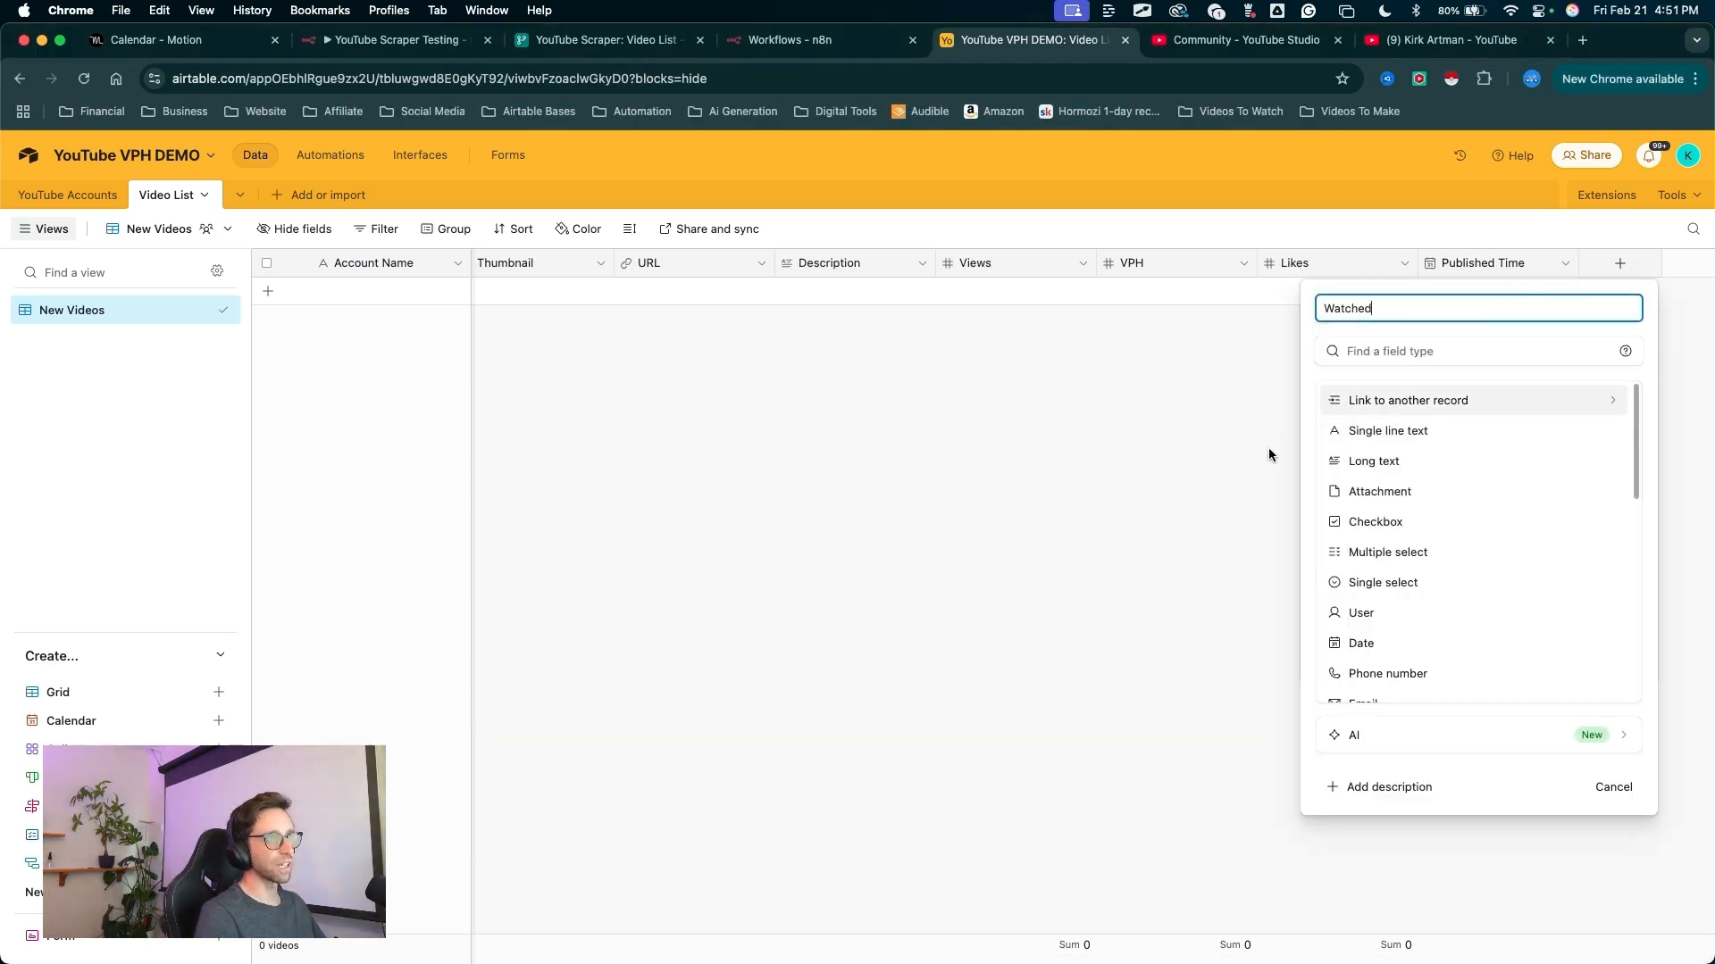
left_click(1355, 525)
left_click(1345, 441)
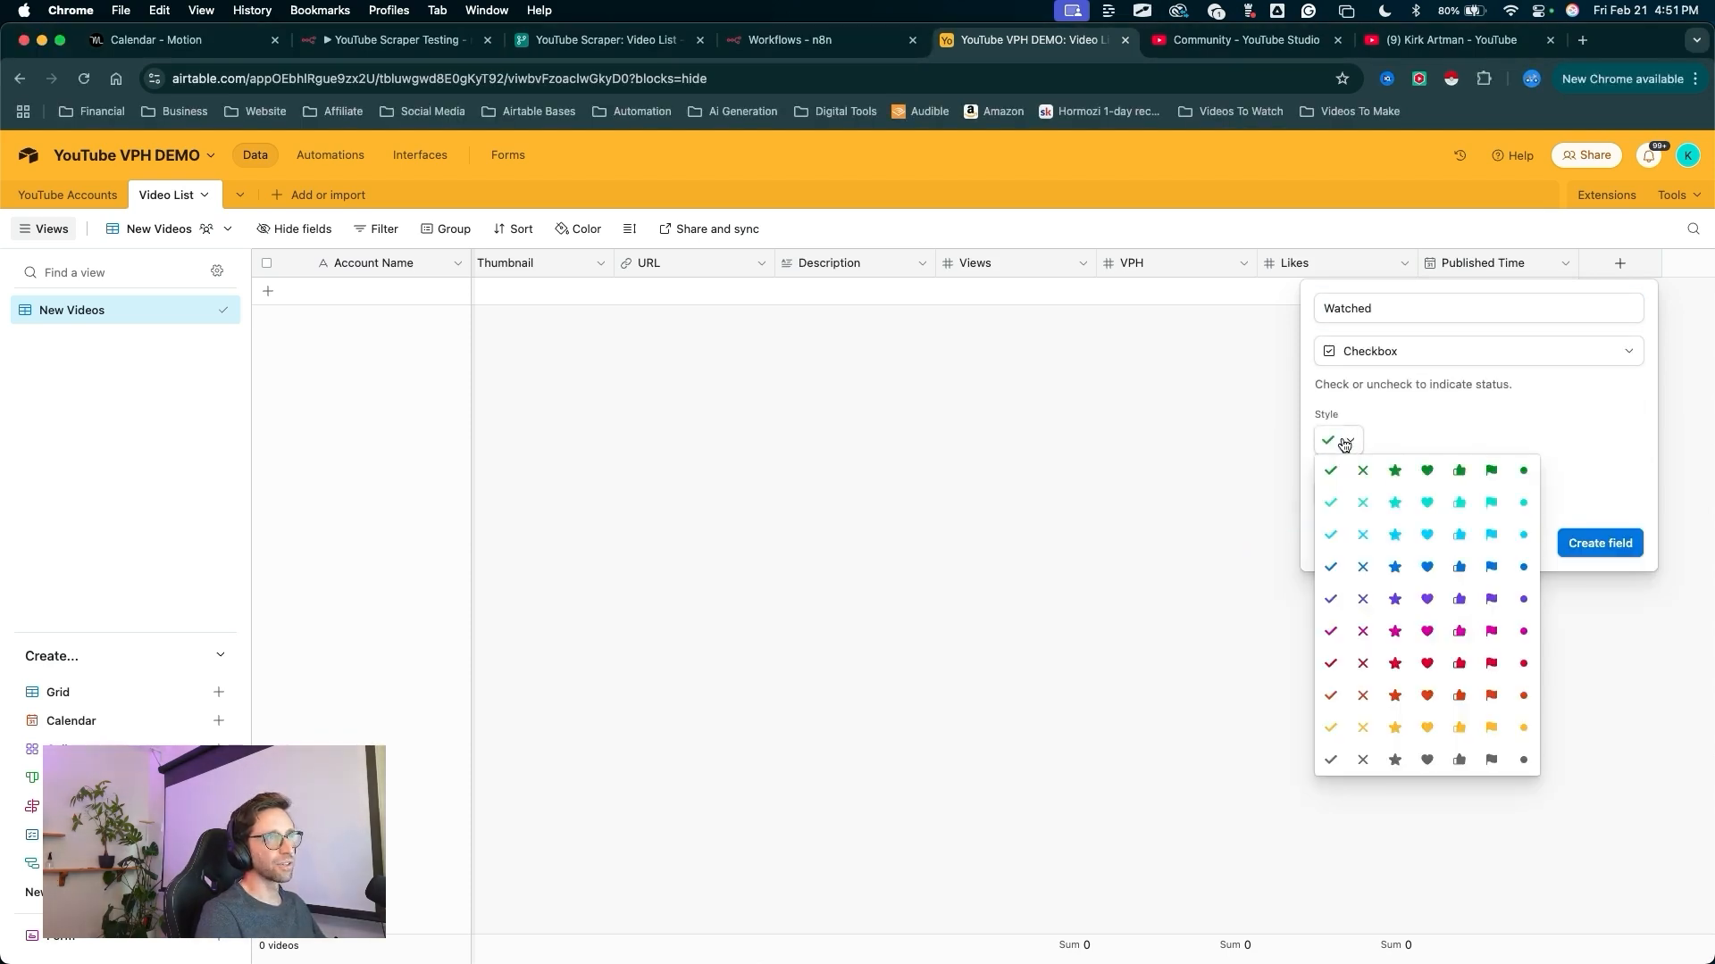
left_click(1461, 540)
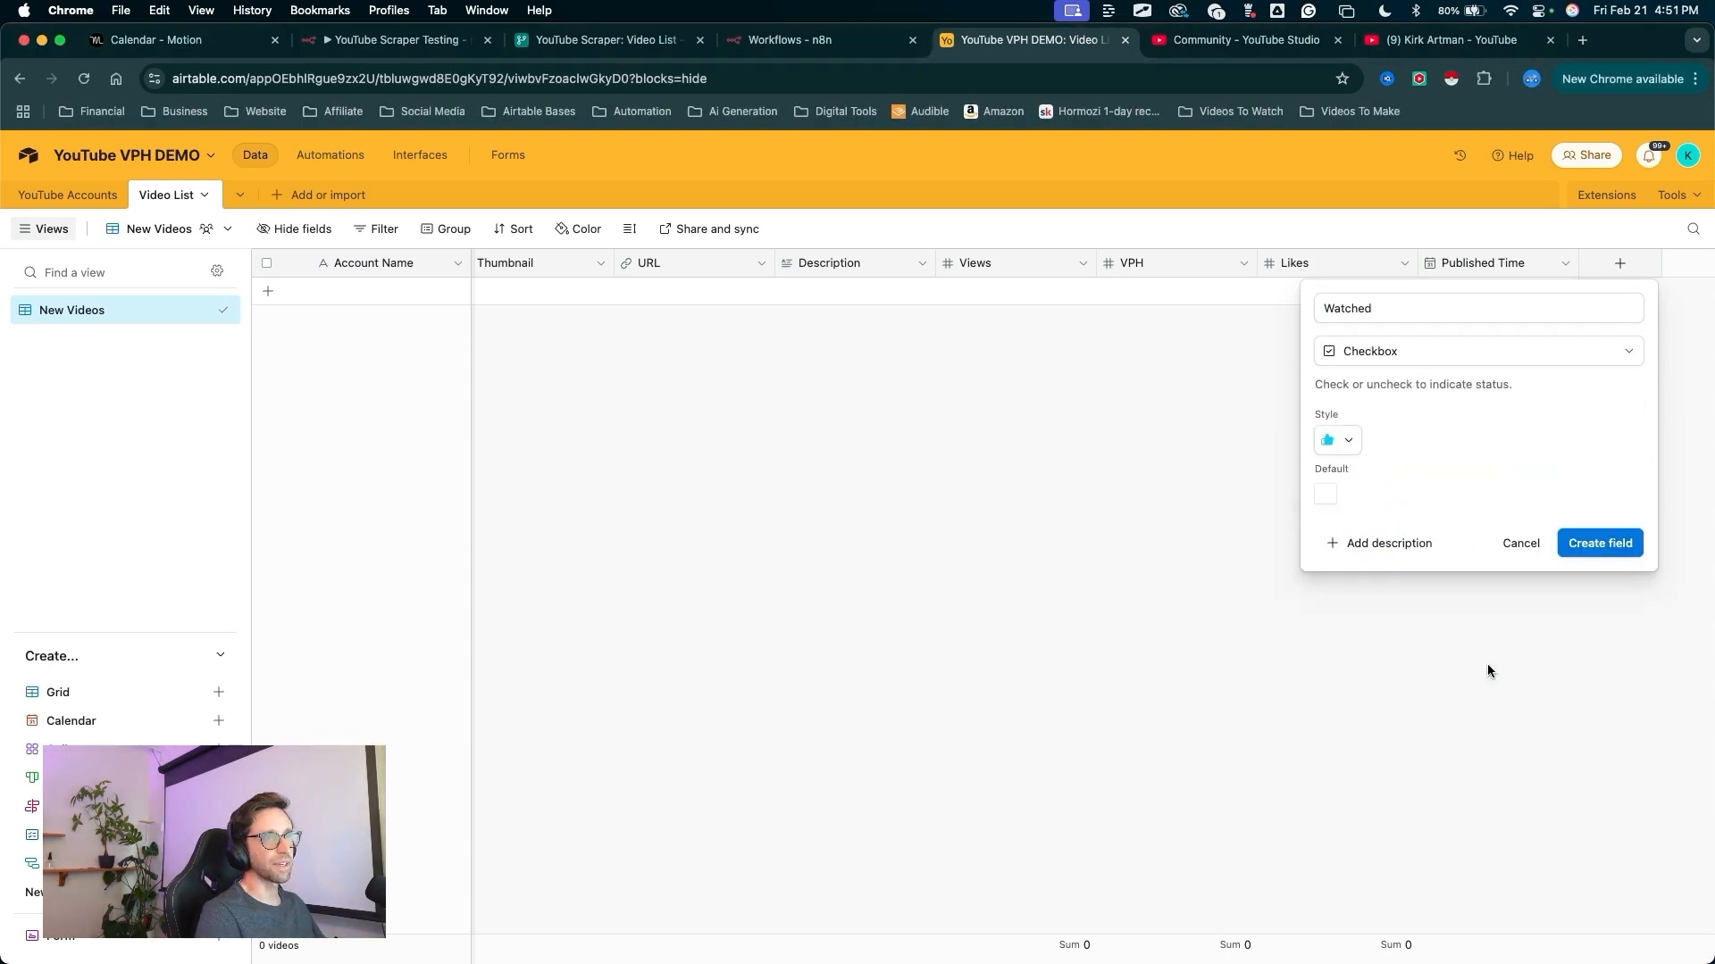
left_click(1592, 544)
- Add a Created time field after the Watched field, keeping the default name and date and time format
left_click_drag(1561, 522, 1614, 304)
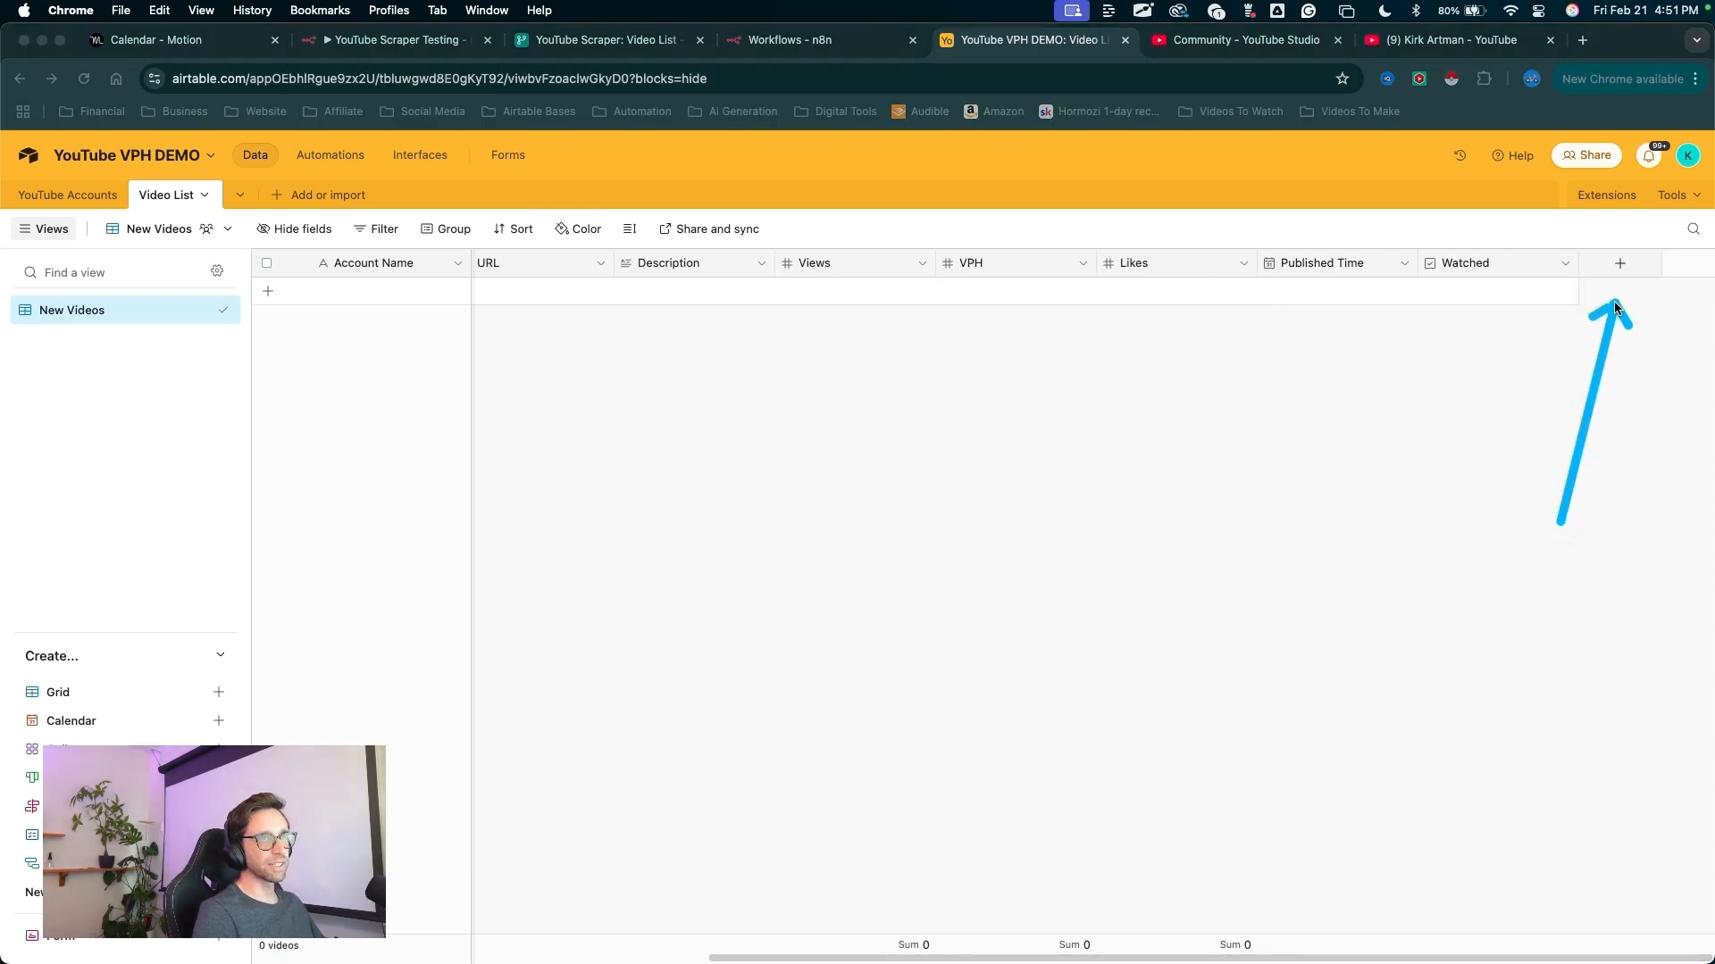
left_click(1620, 284)
scroll(1435, 485, "down", 10)
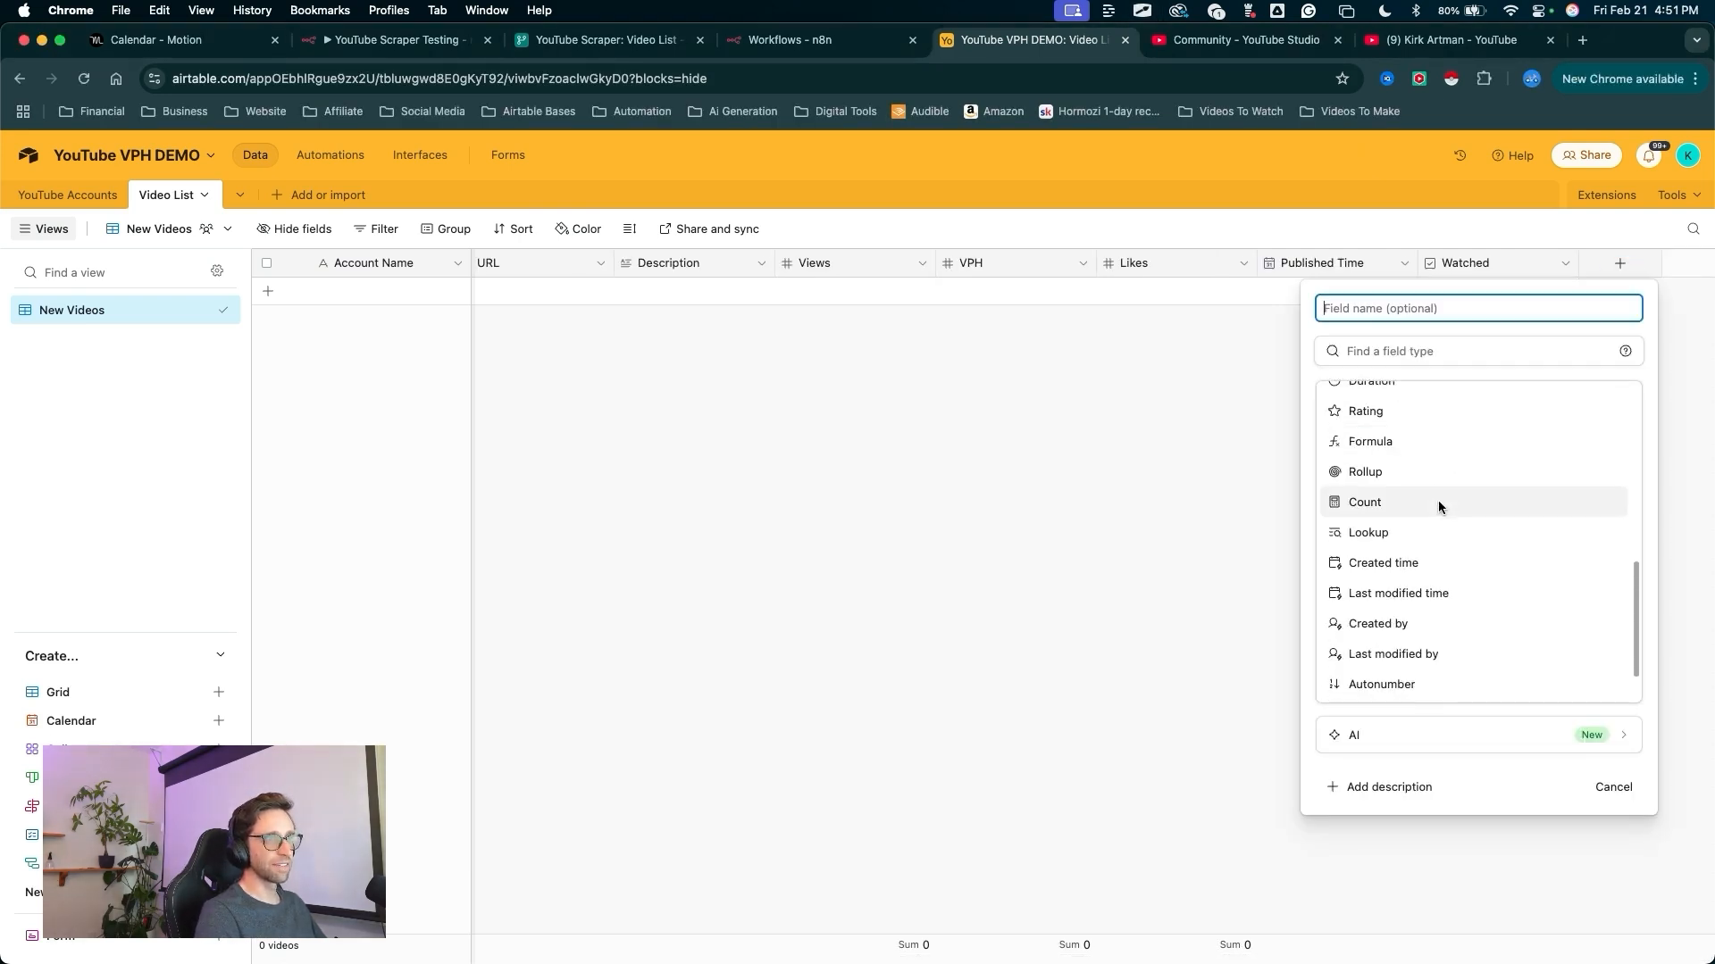
left_click(1415, 559)
mouse_move(1377, 750)
left_mouse_down()
mouse_move(1370, 314)
mouse_move(1601, 645)
left_mouse_up()
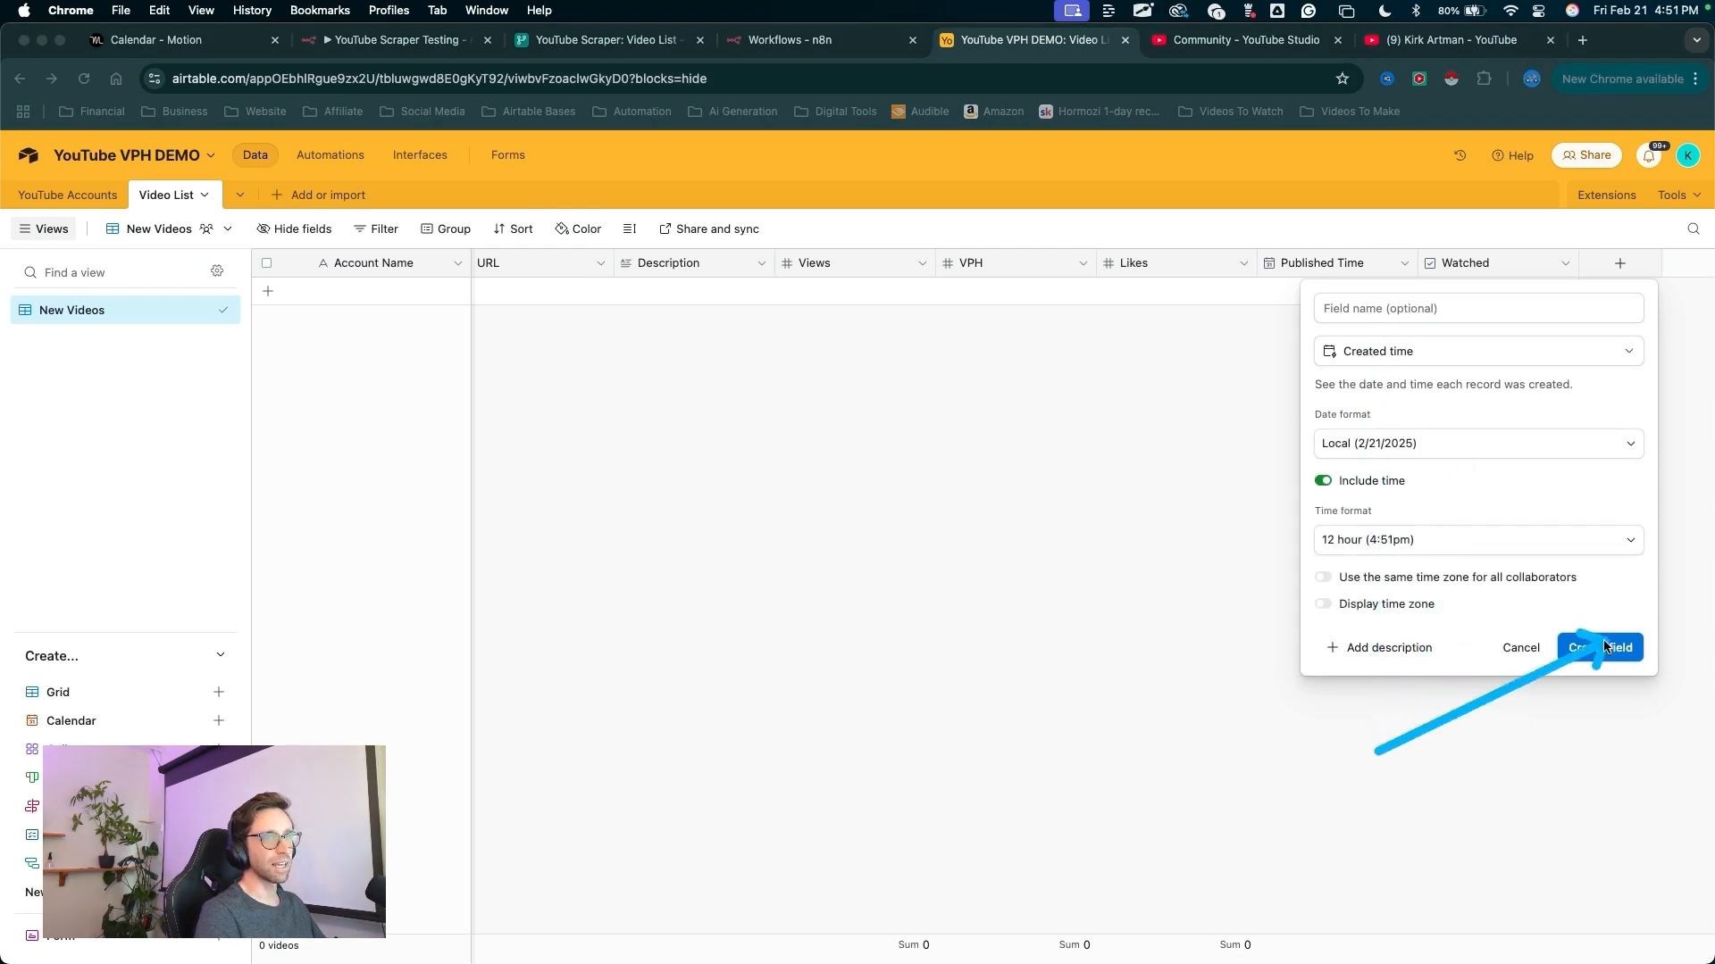
left_click(1600, 647)
- Start a new field named Record ID after the Created field and make it a formula field
left_click_drag(1490, 532, 1639, 279)
left_click(1620, 265)
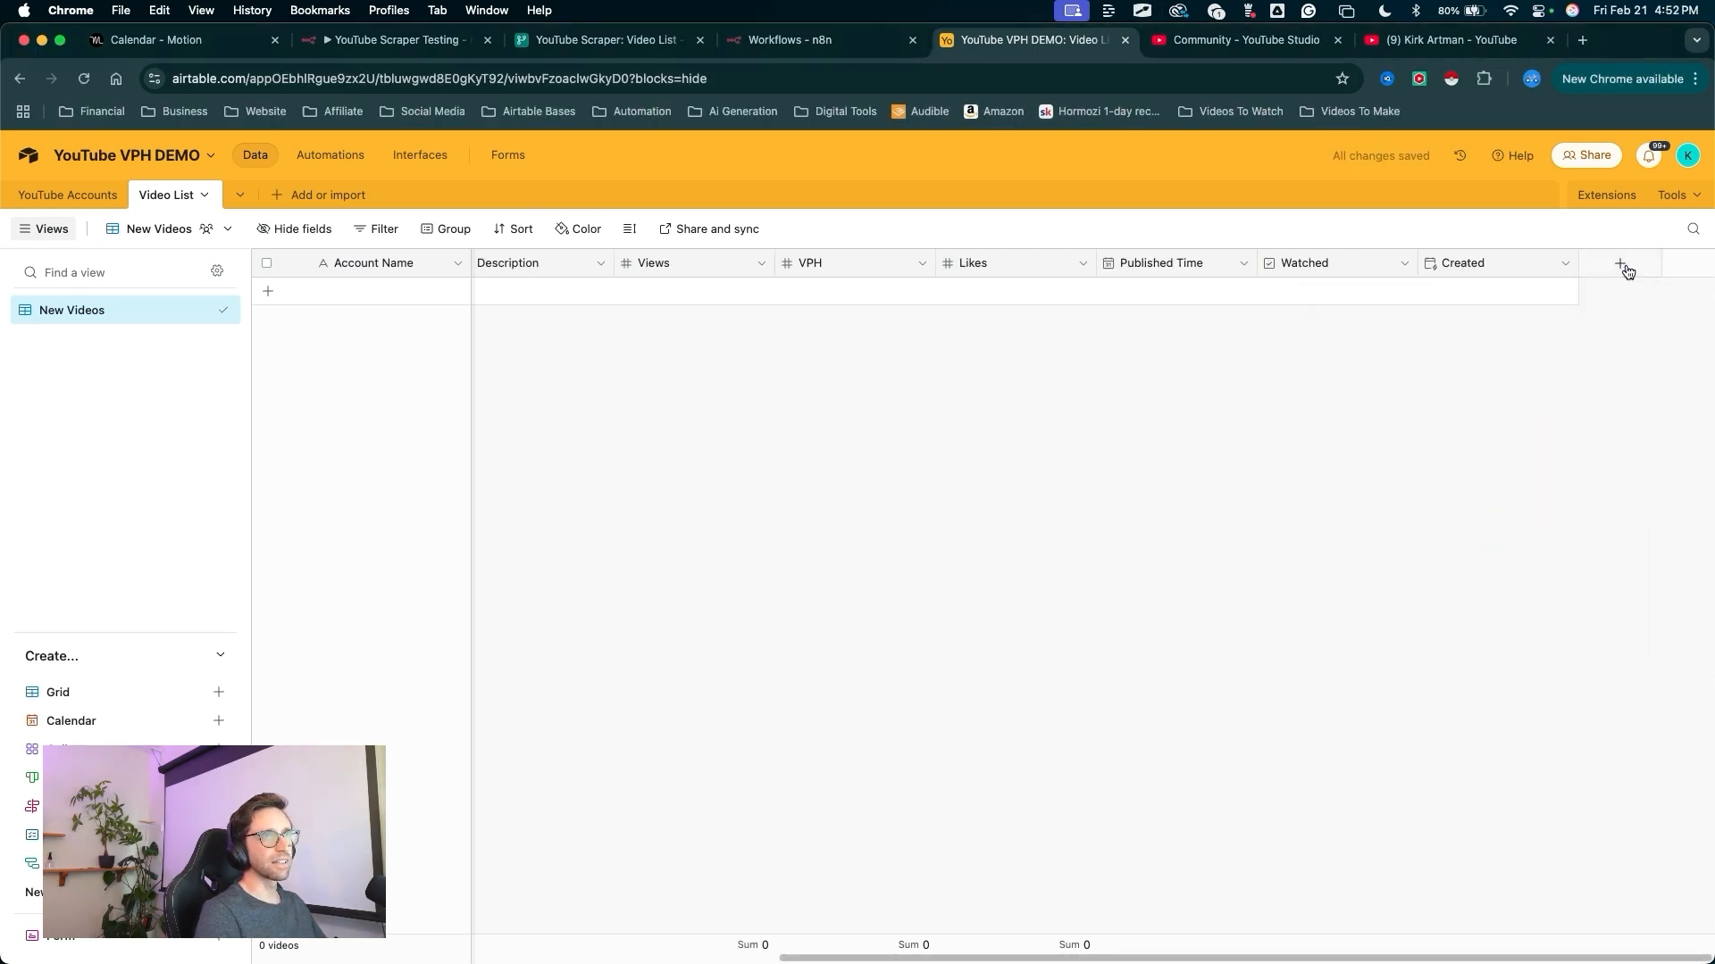
type("Record I")
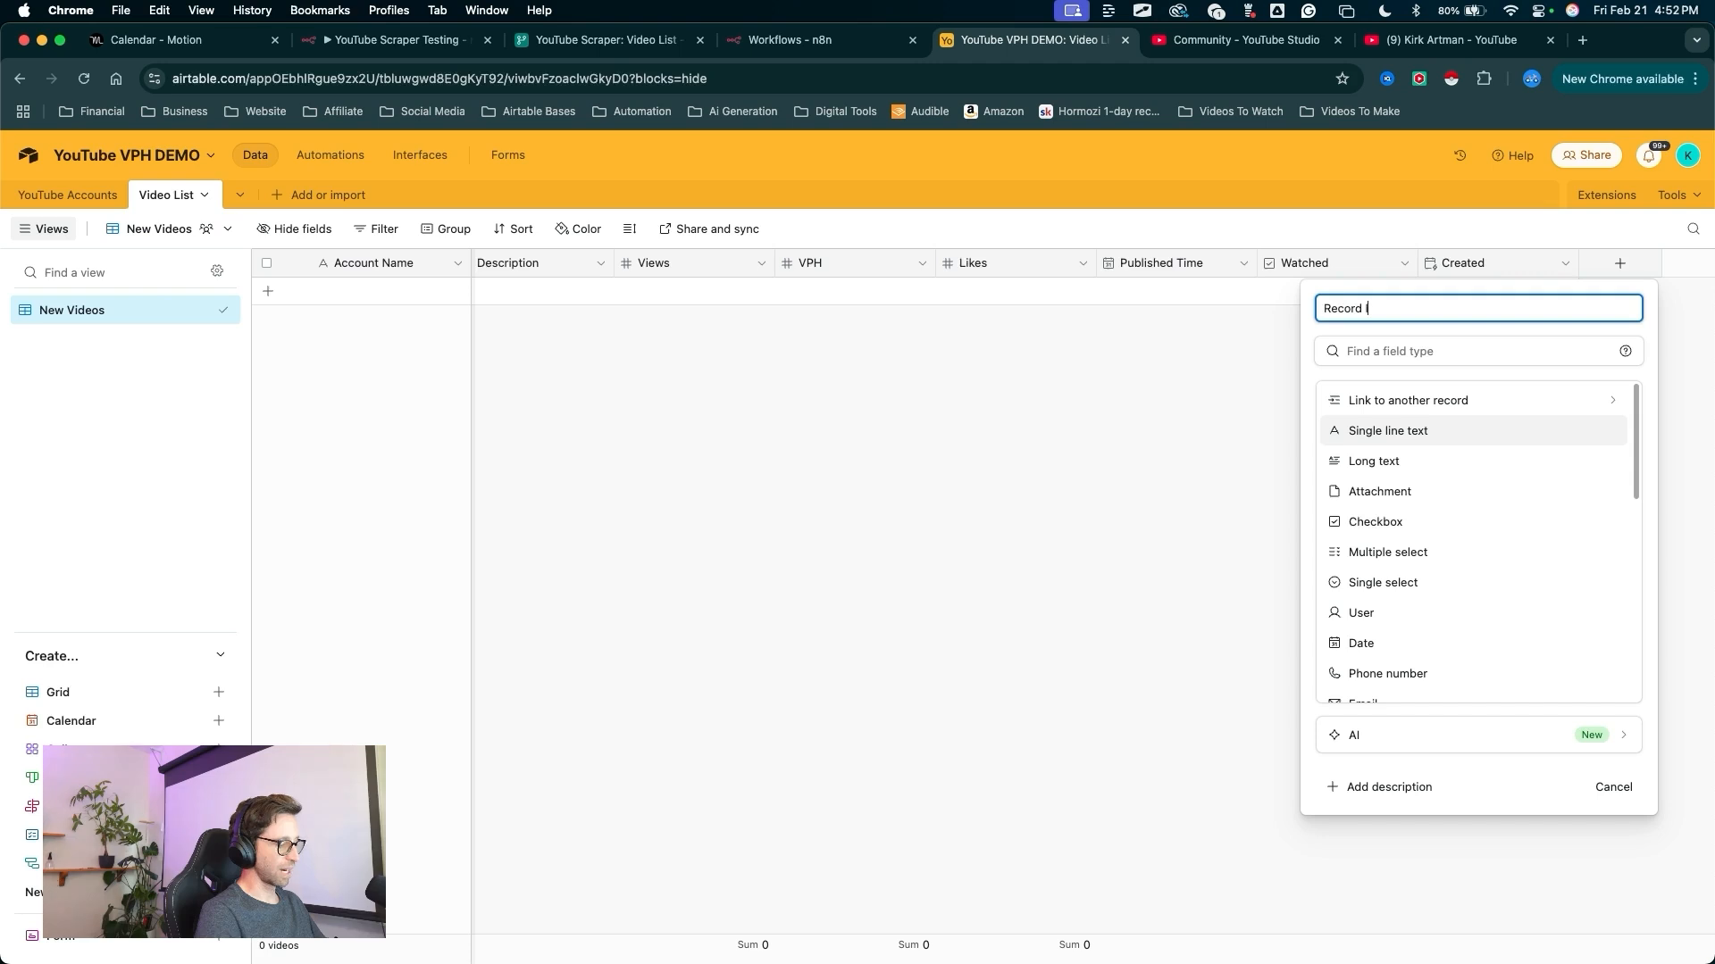
type("D")
scroll(1465, 474, "down", 5)
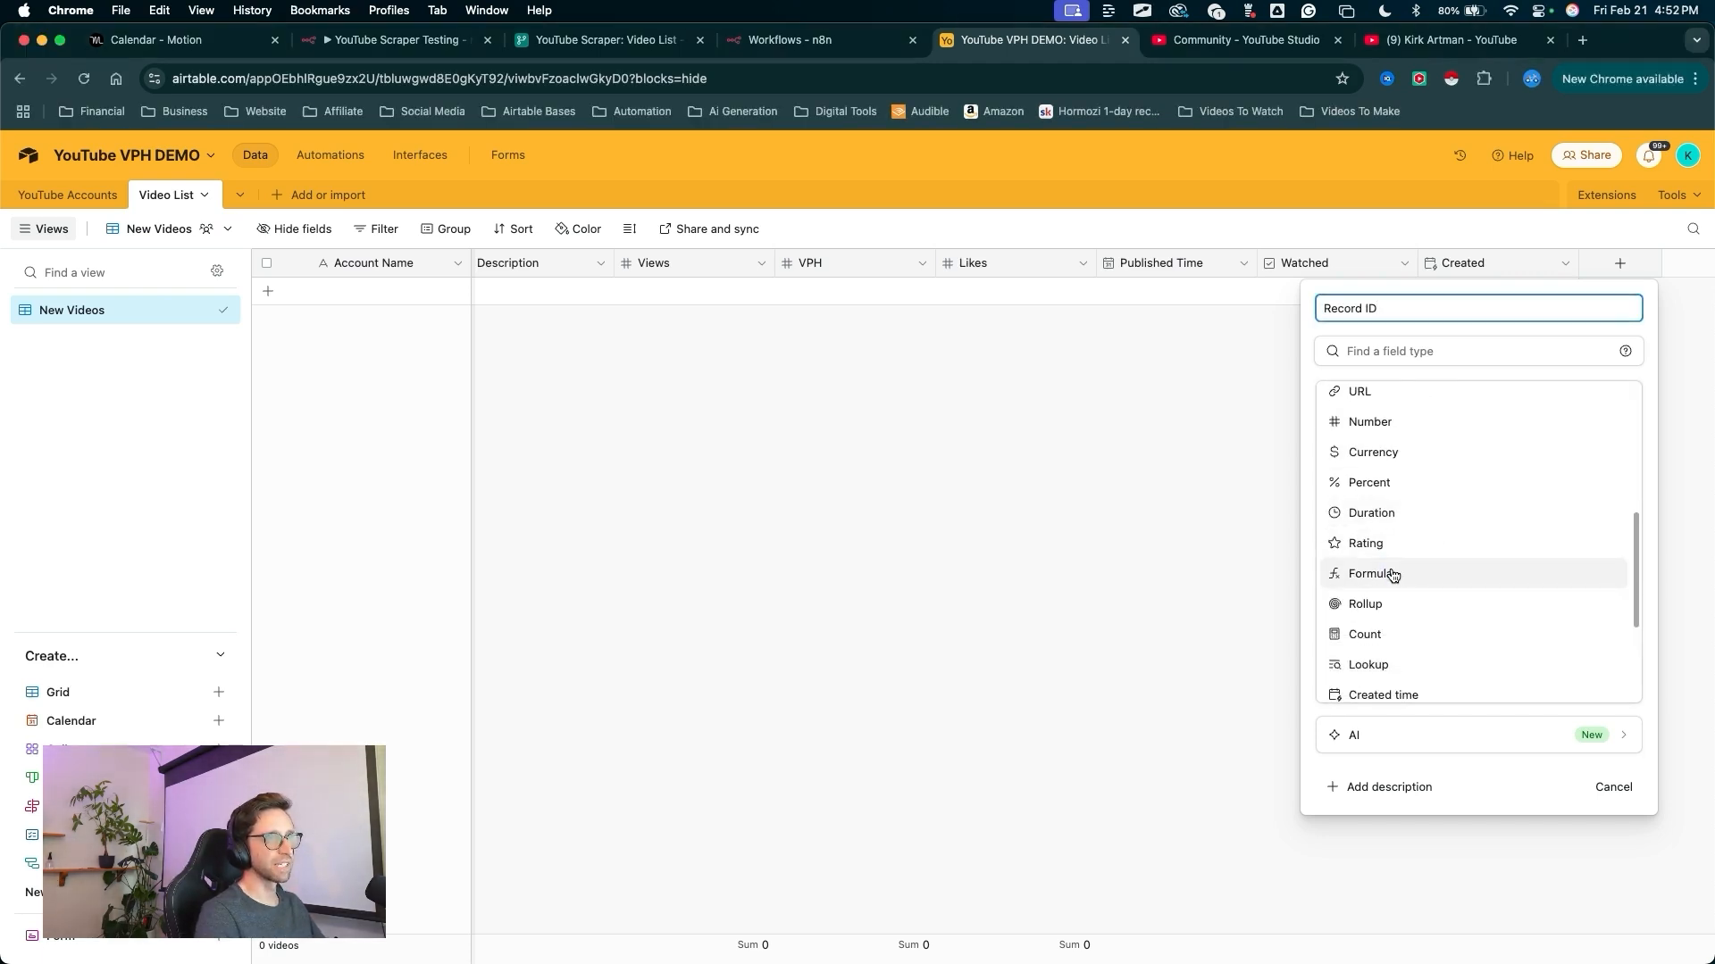
left_click(1380, 573)
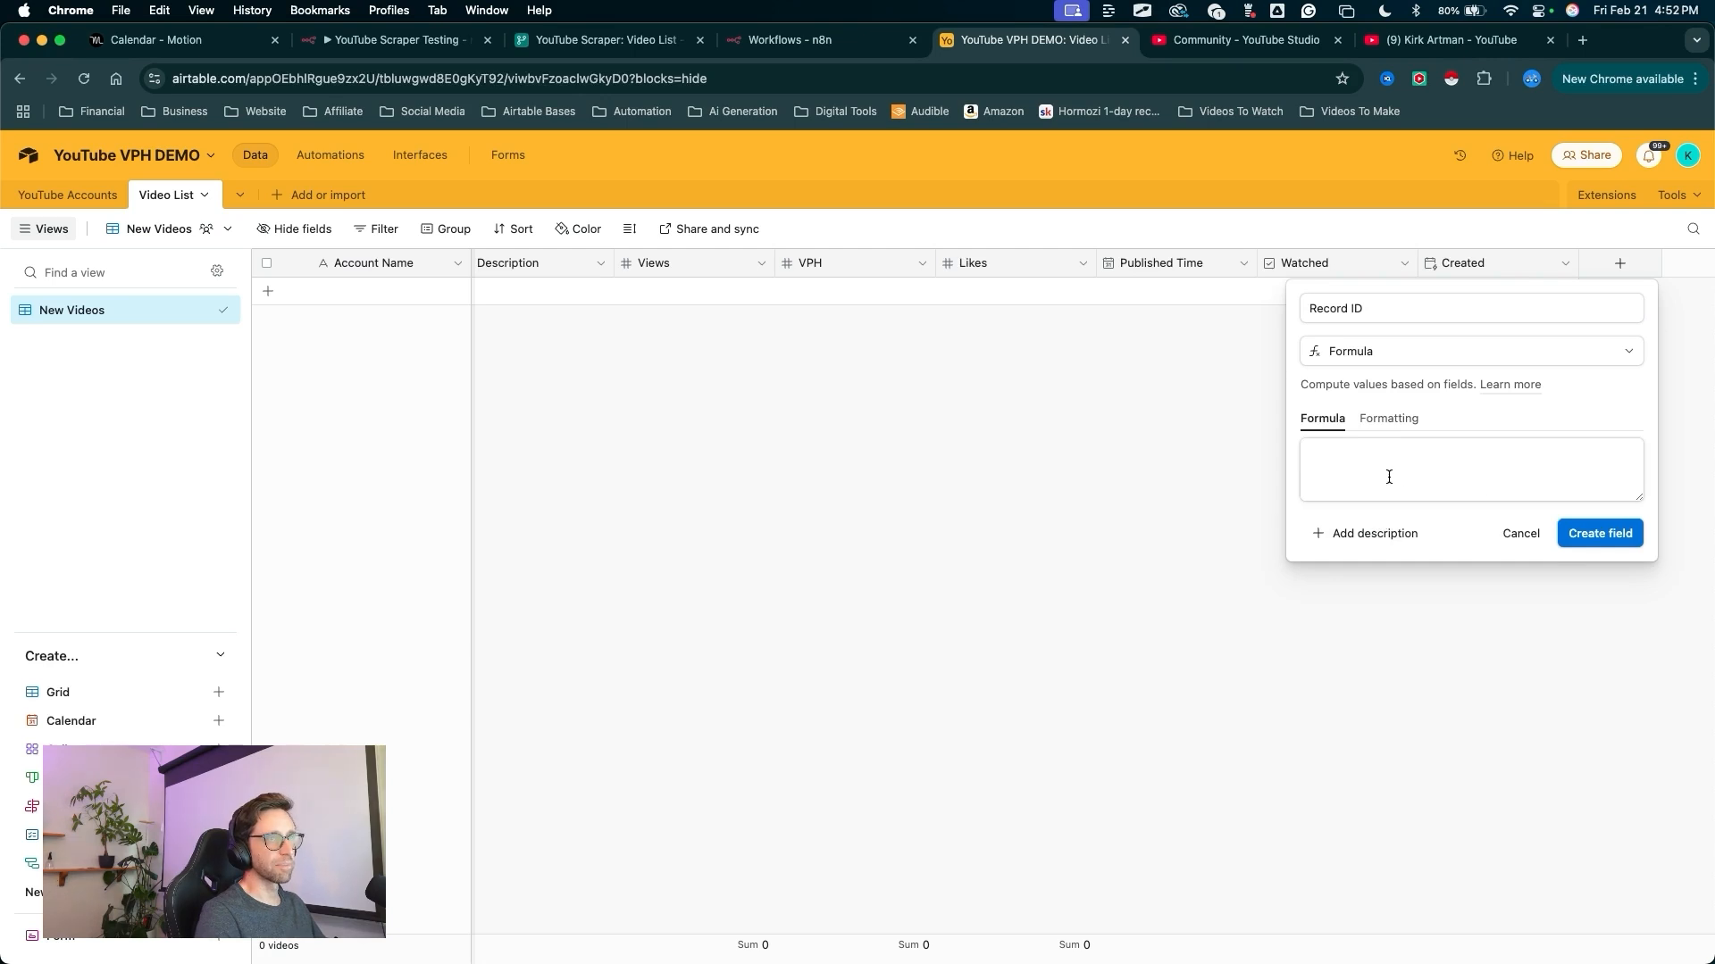
- Enter RECORD_ID() as the Record ID field's formula and create the field
type("rec")
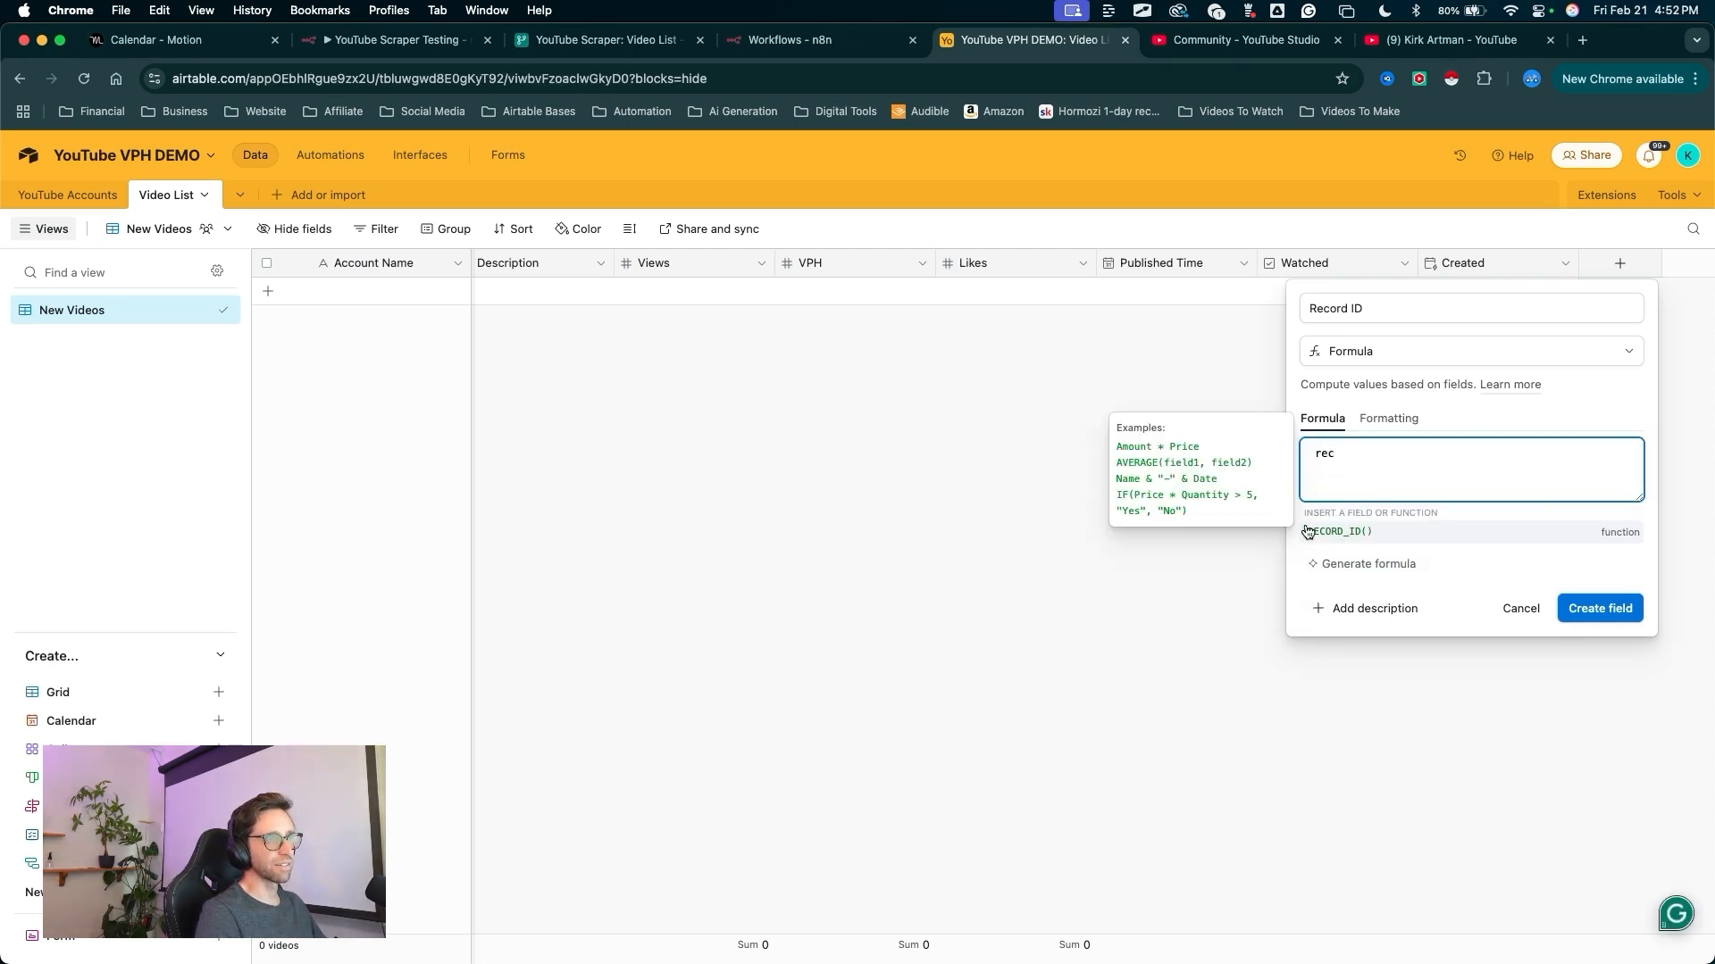
left_click(1340, 533)
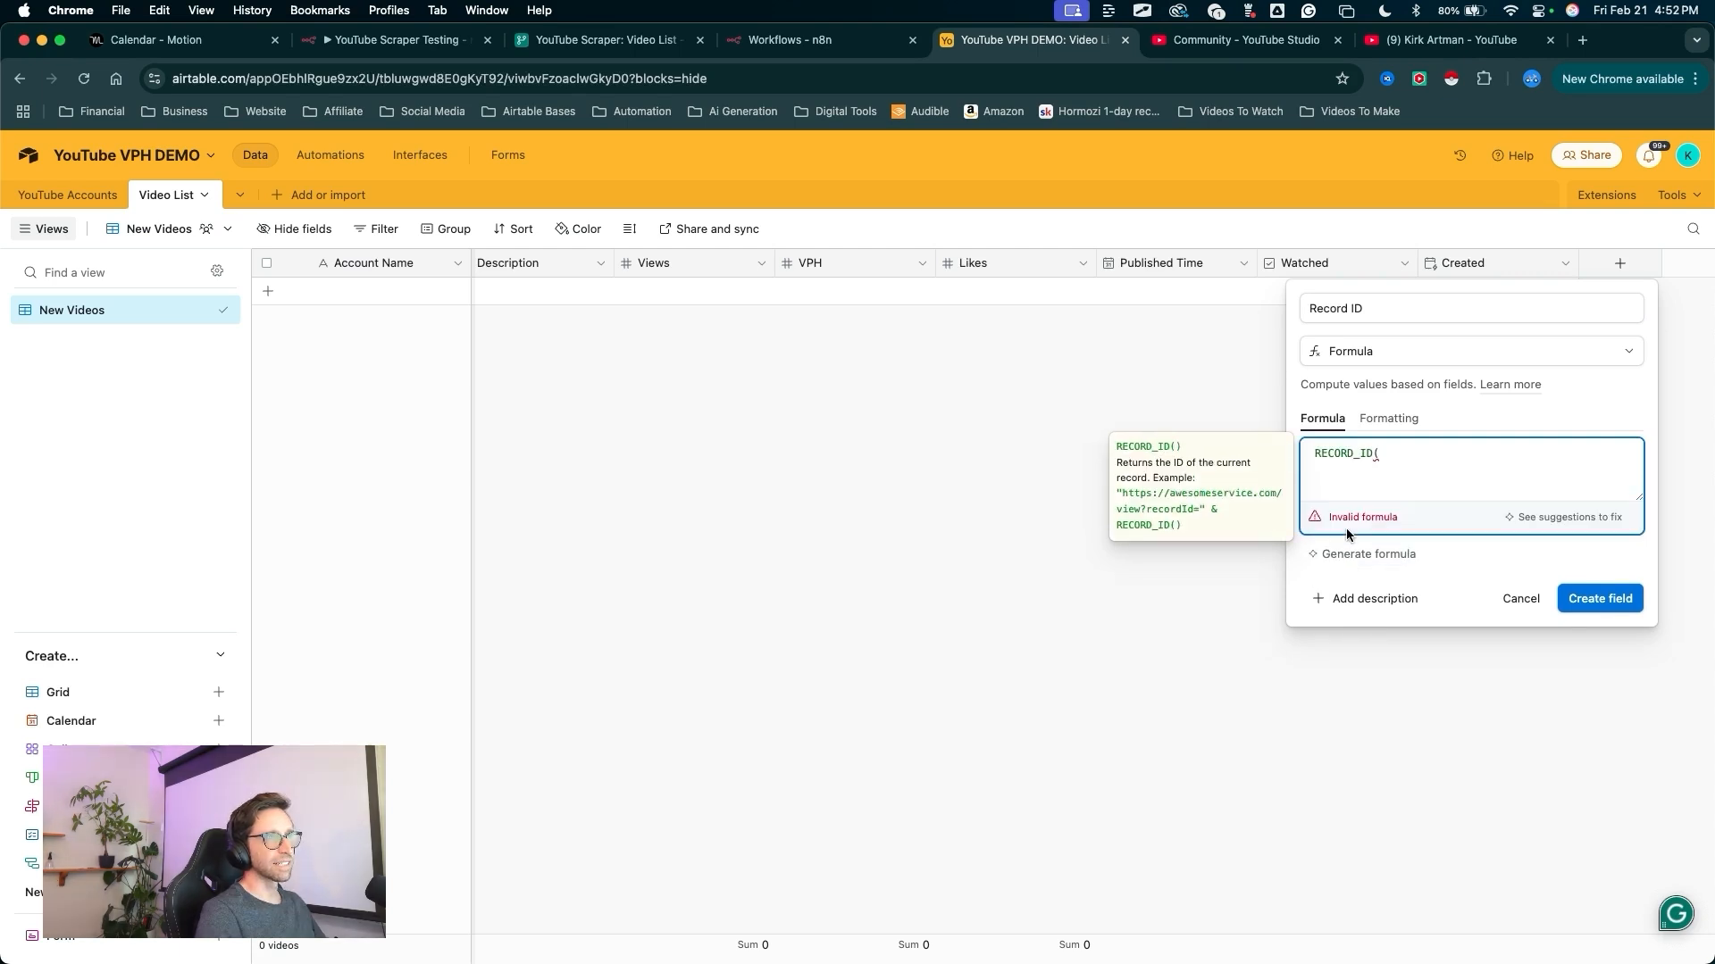
left_click_drag(1469, 464, 1340, 463)
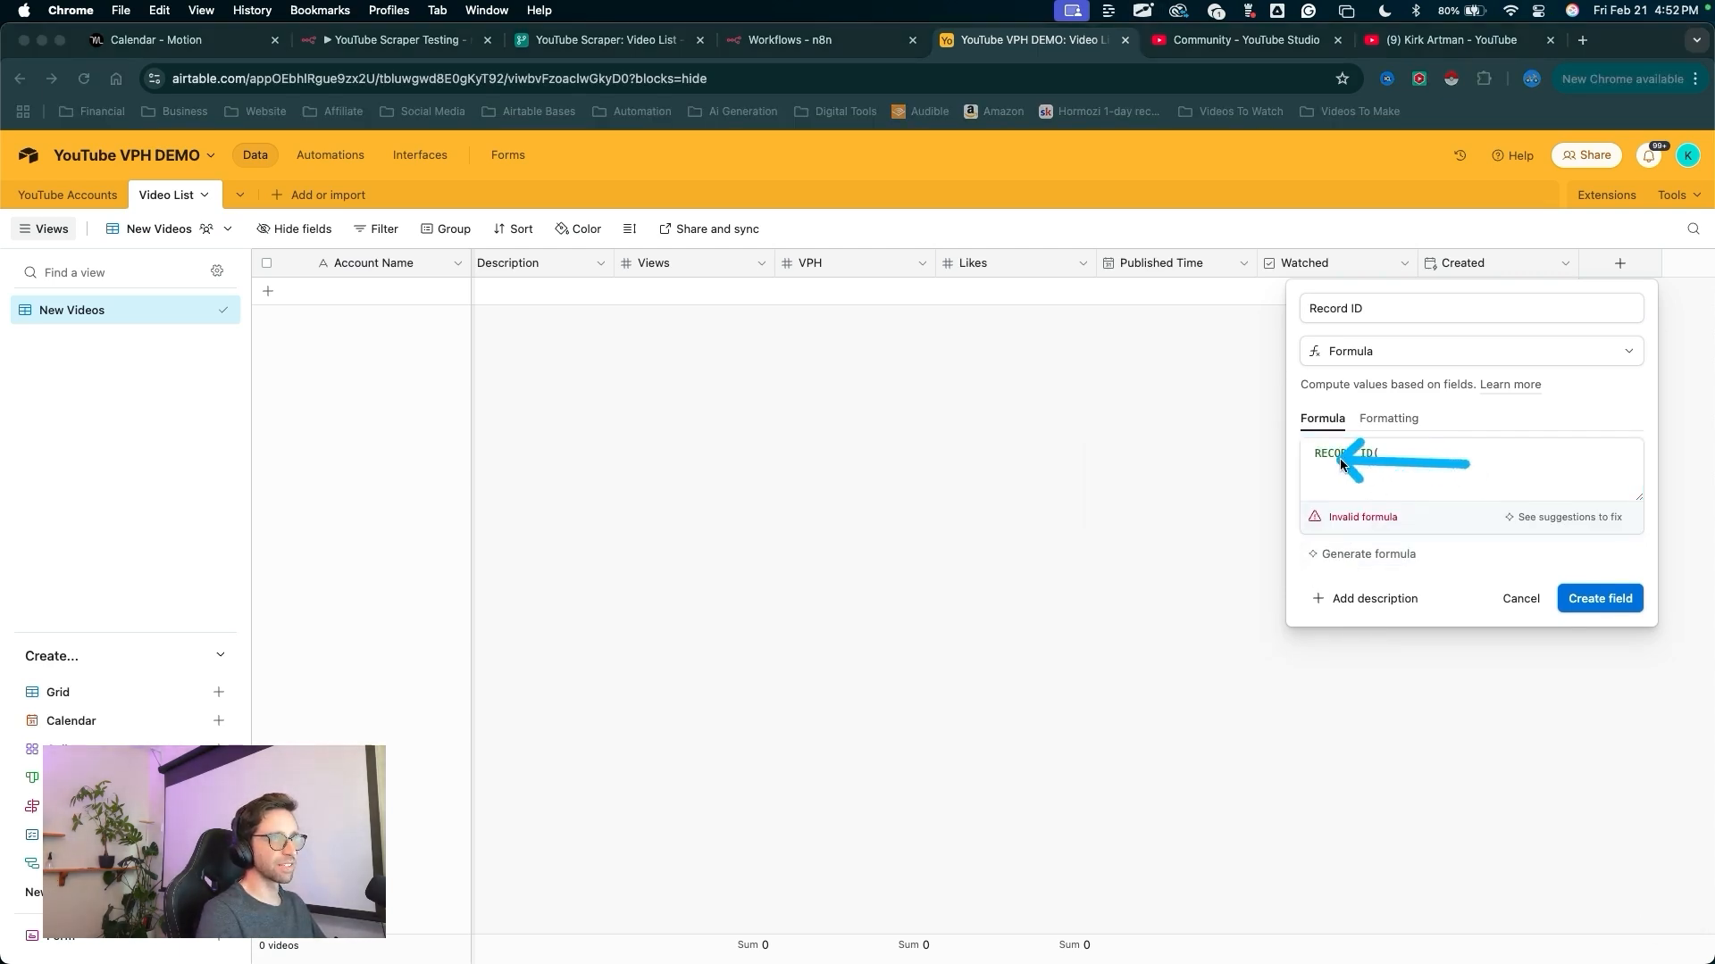
left_click(1384, 453)
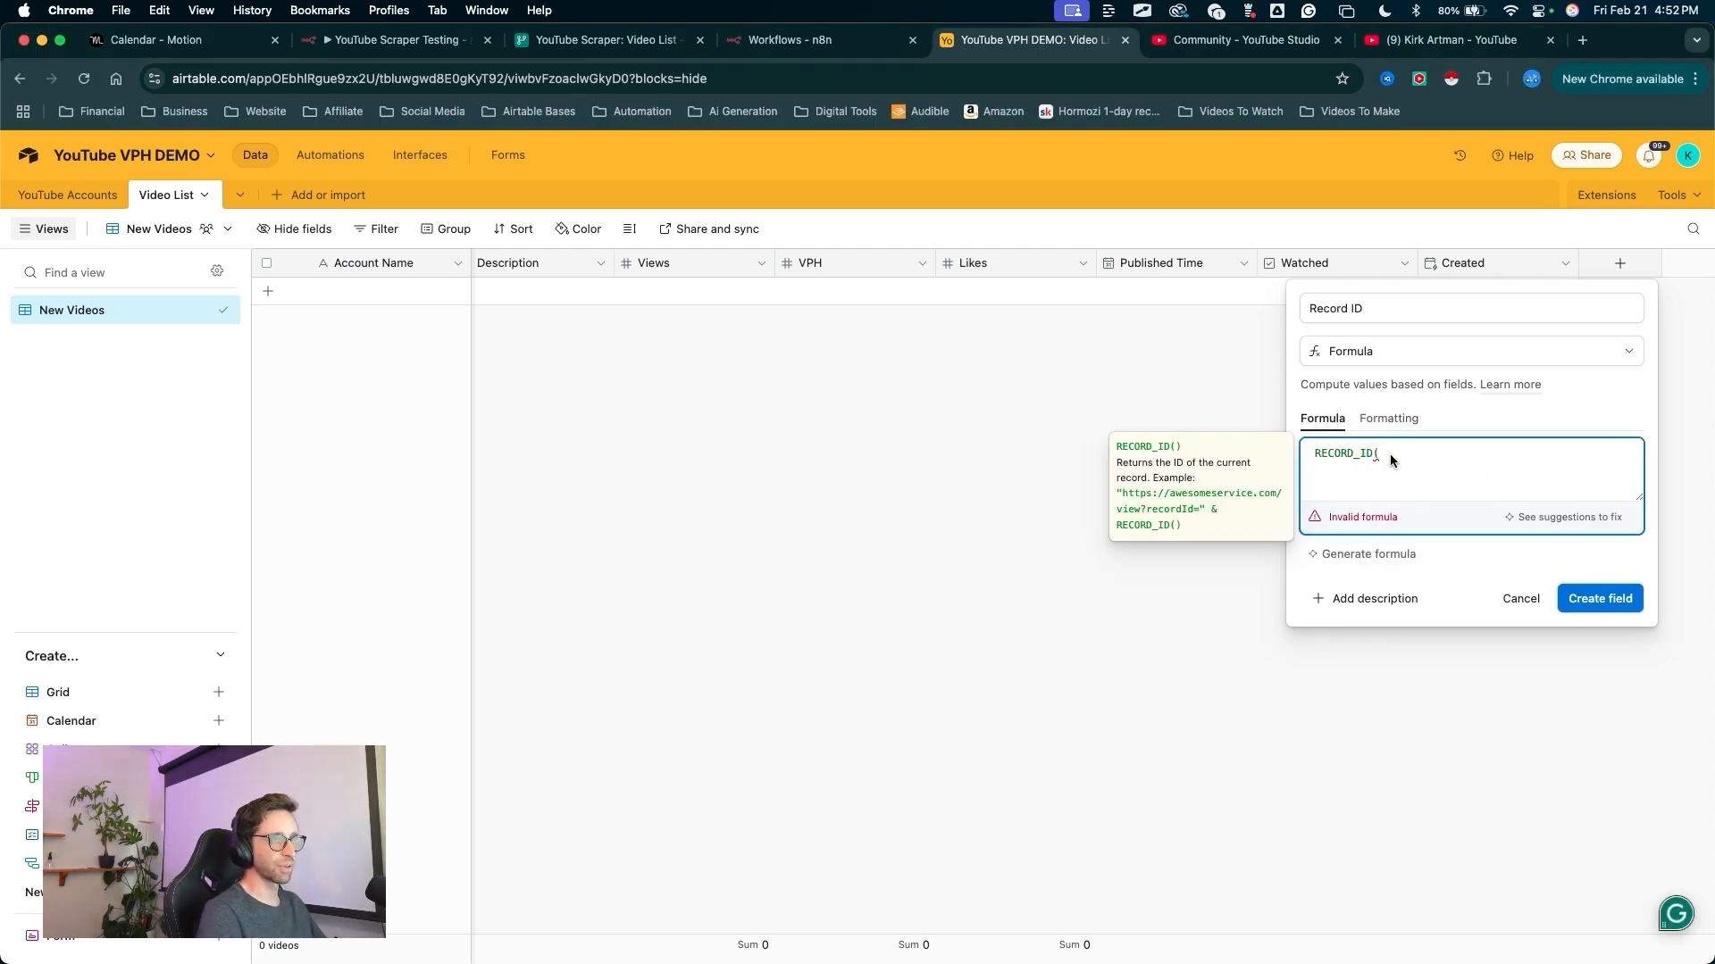
type(")")
mouse_move(1475, 709)
left_mouse_down()
mouse_move(1583, 581)
mouse_move(1275, 333)
mouse_move(678, 286)
left_mouse_up()
left_click(1583, 577)
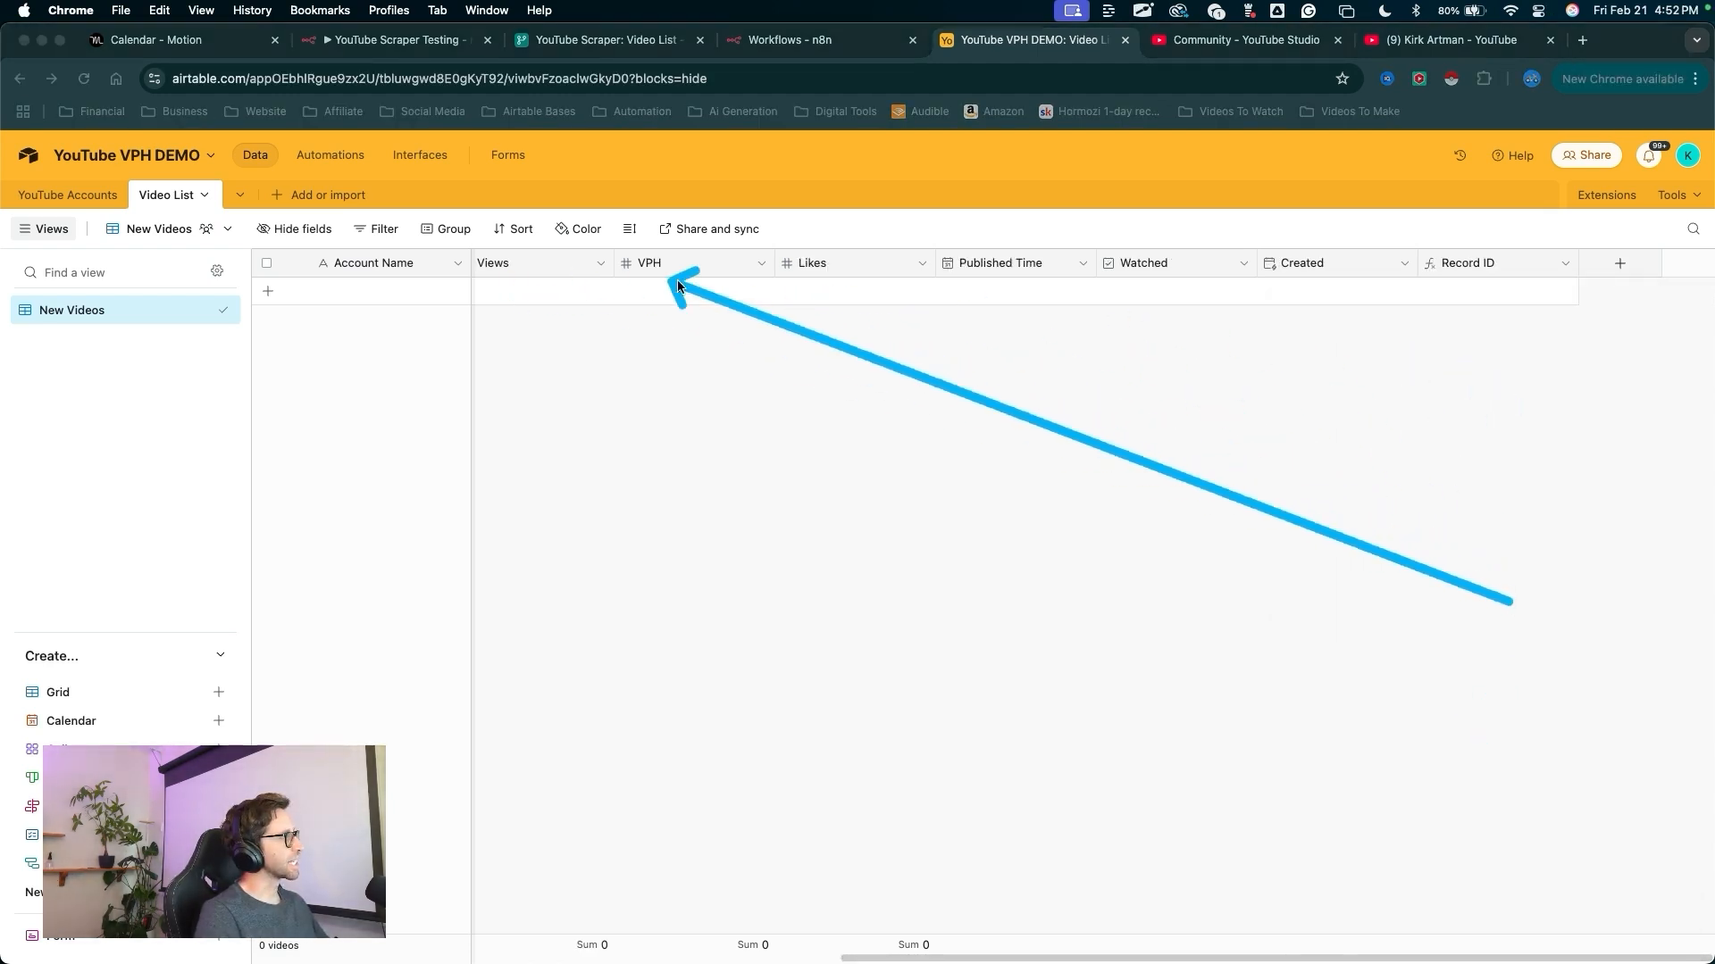
- Hide the Channel ID, Video ID and Record ID fields in the New Videos view
left_click(884, 276)
scroll(1023, 317, "left", 10)
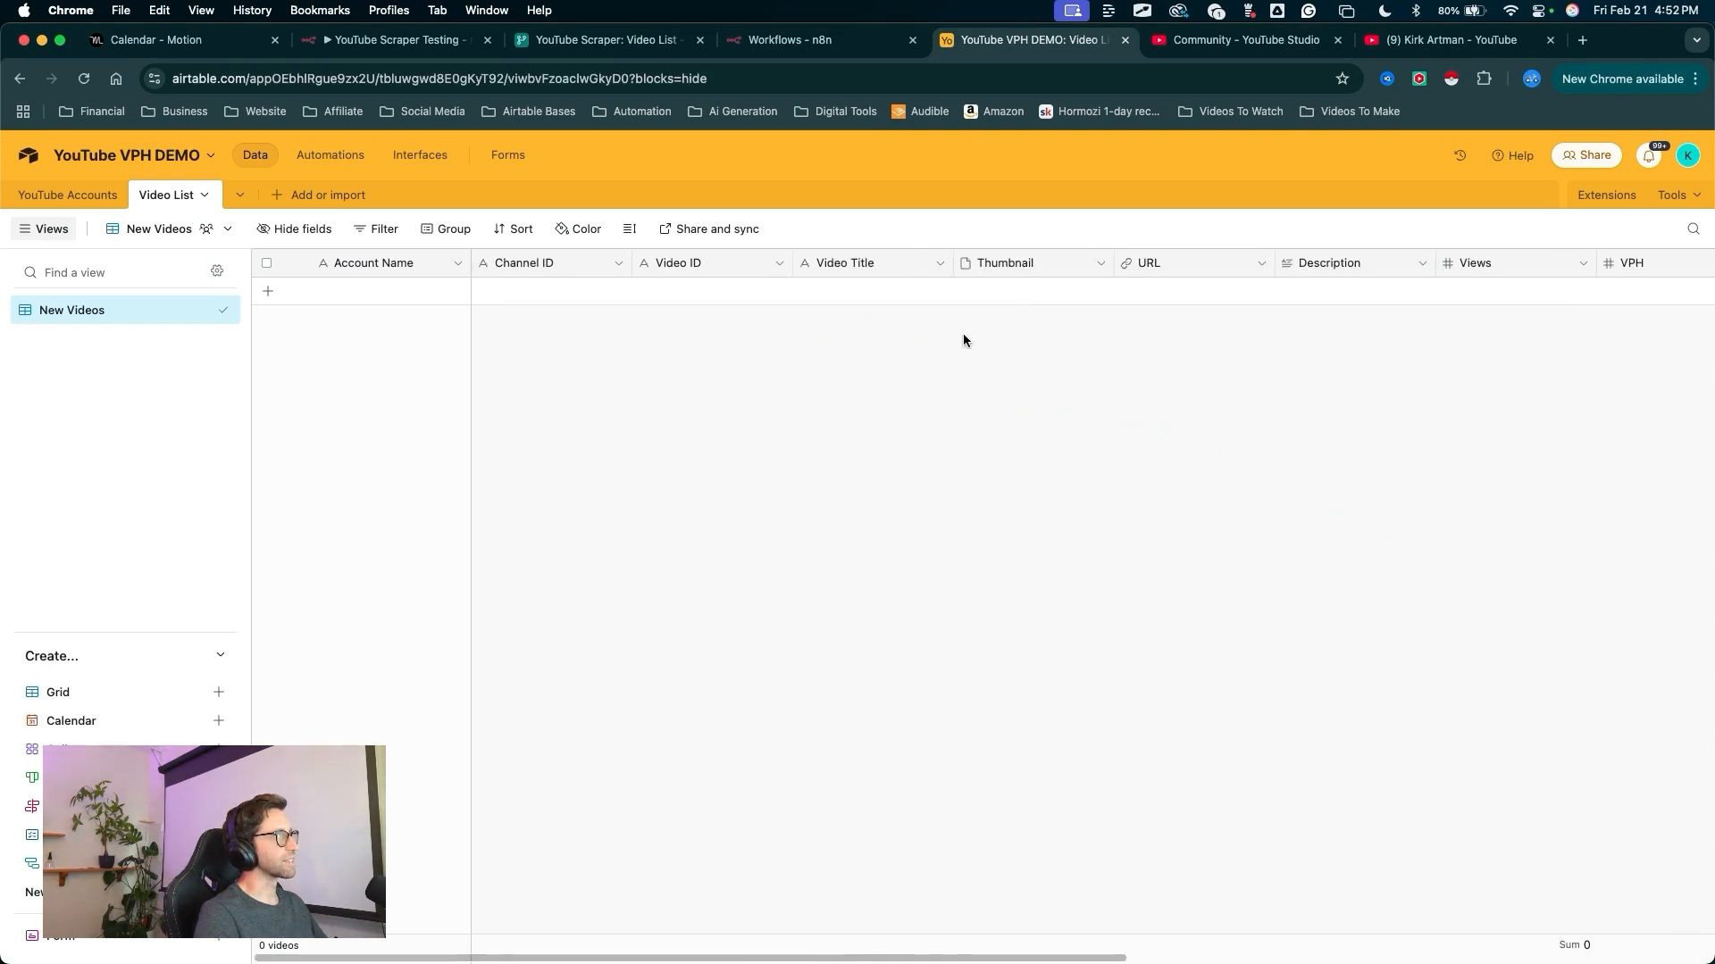
mouse_move(773, 675)
left_mouse_down()
mouse_move(298, 402)
mouse_move(1485, 345)
mouse_move(651, 314)
mouse_move(103, 354)
mouse_move(95, 333)
mouse_move(318, 325)
mouse_move(482, 287)
mouse_move(1542, 283)
mouse_move(1033, 306)
mouse_move(497, 294)
mouse_move(957, 270)
mouse_move(700, 270)
left_mouse_up()
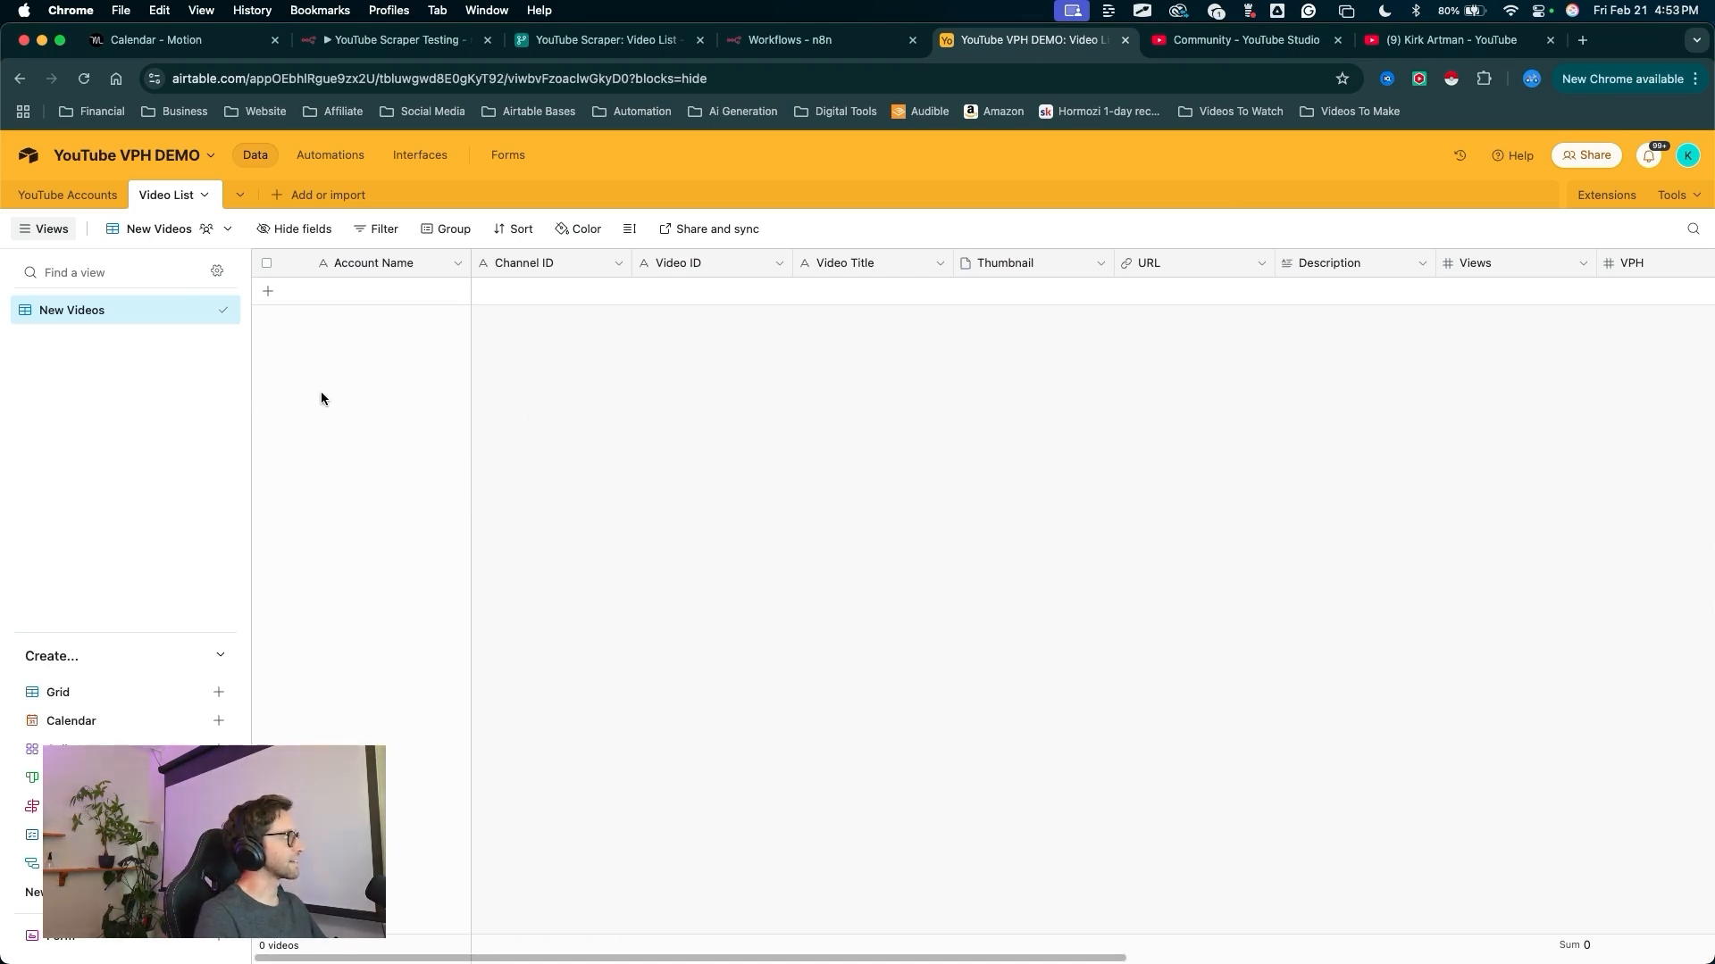
left_click_drag(340, 479, 306, 282)
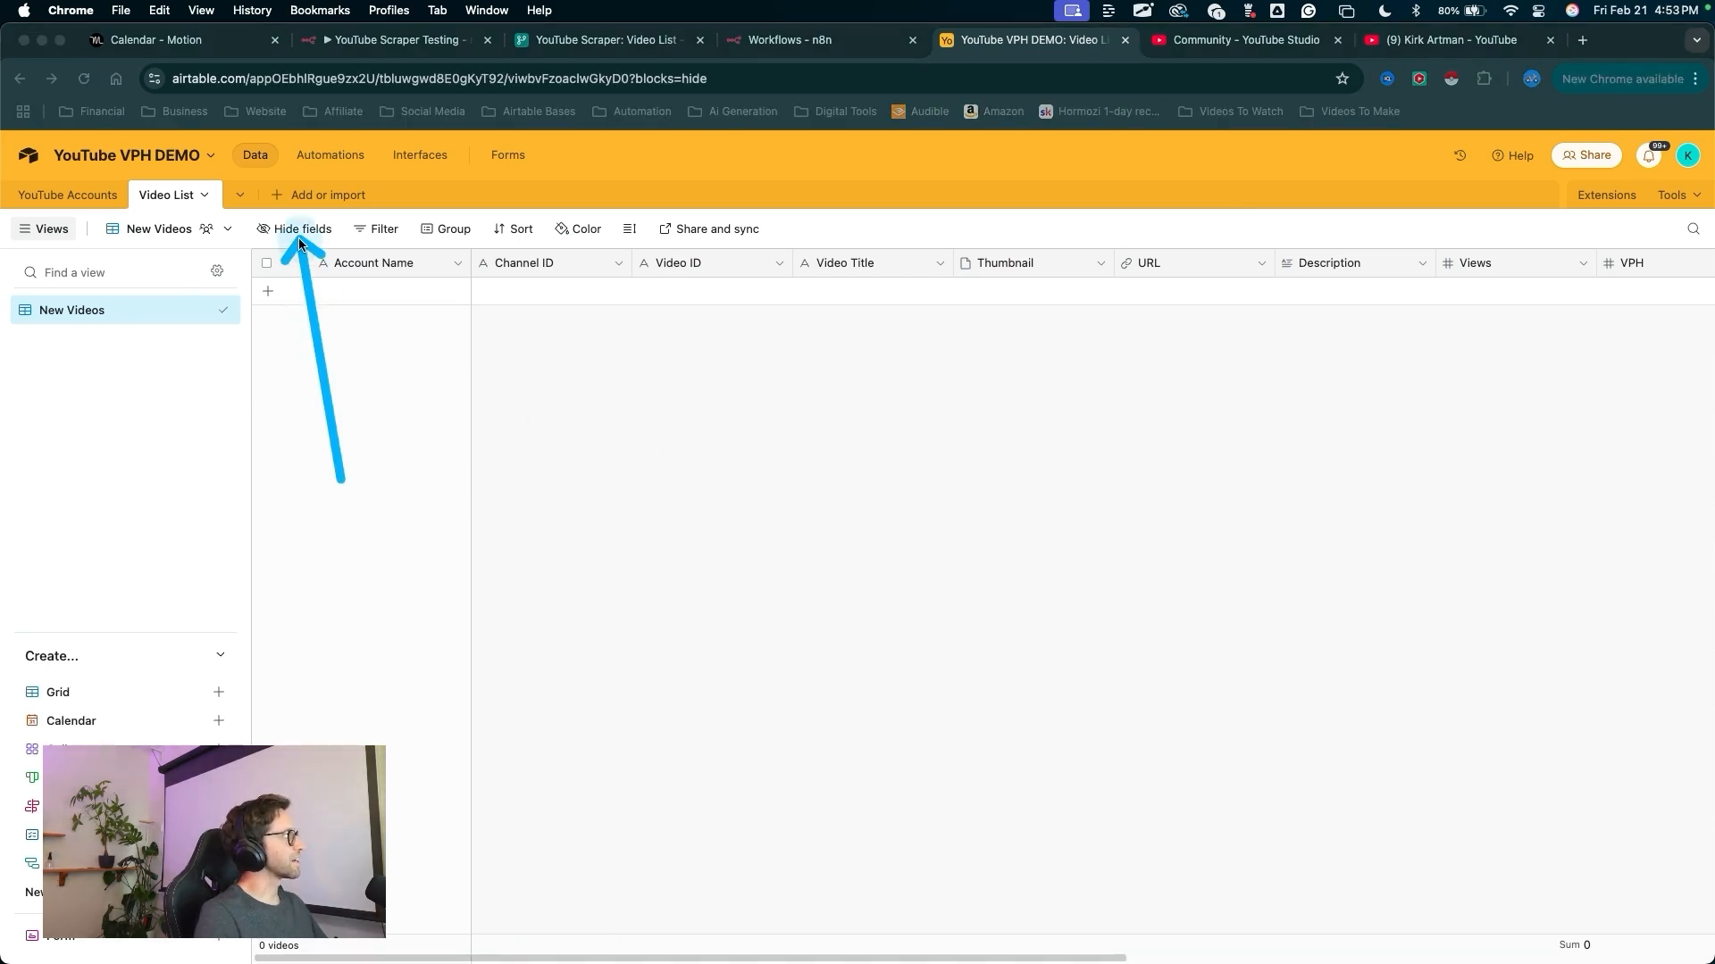
left_click(297, 232)
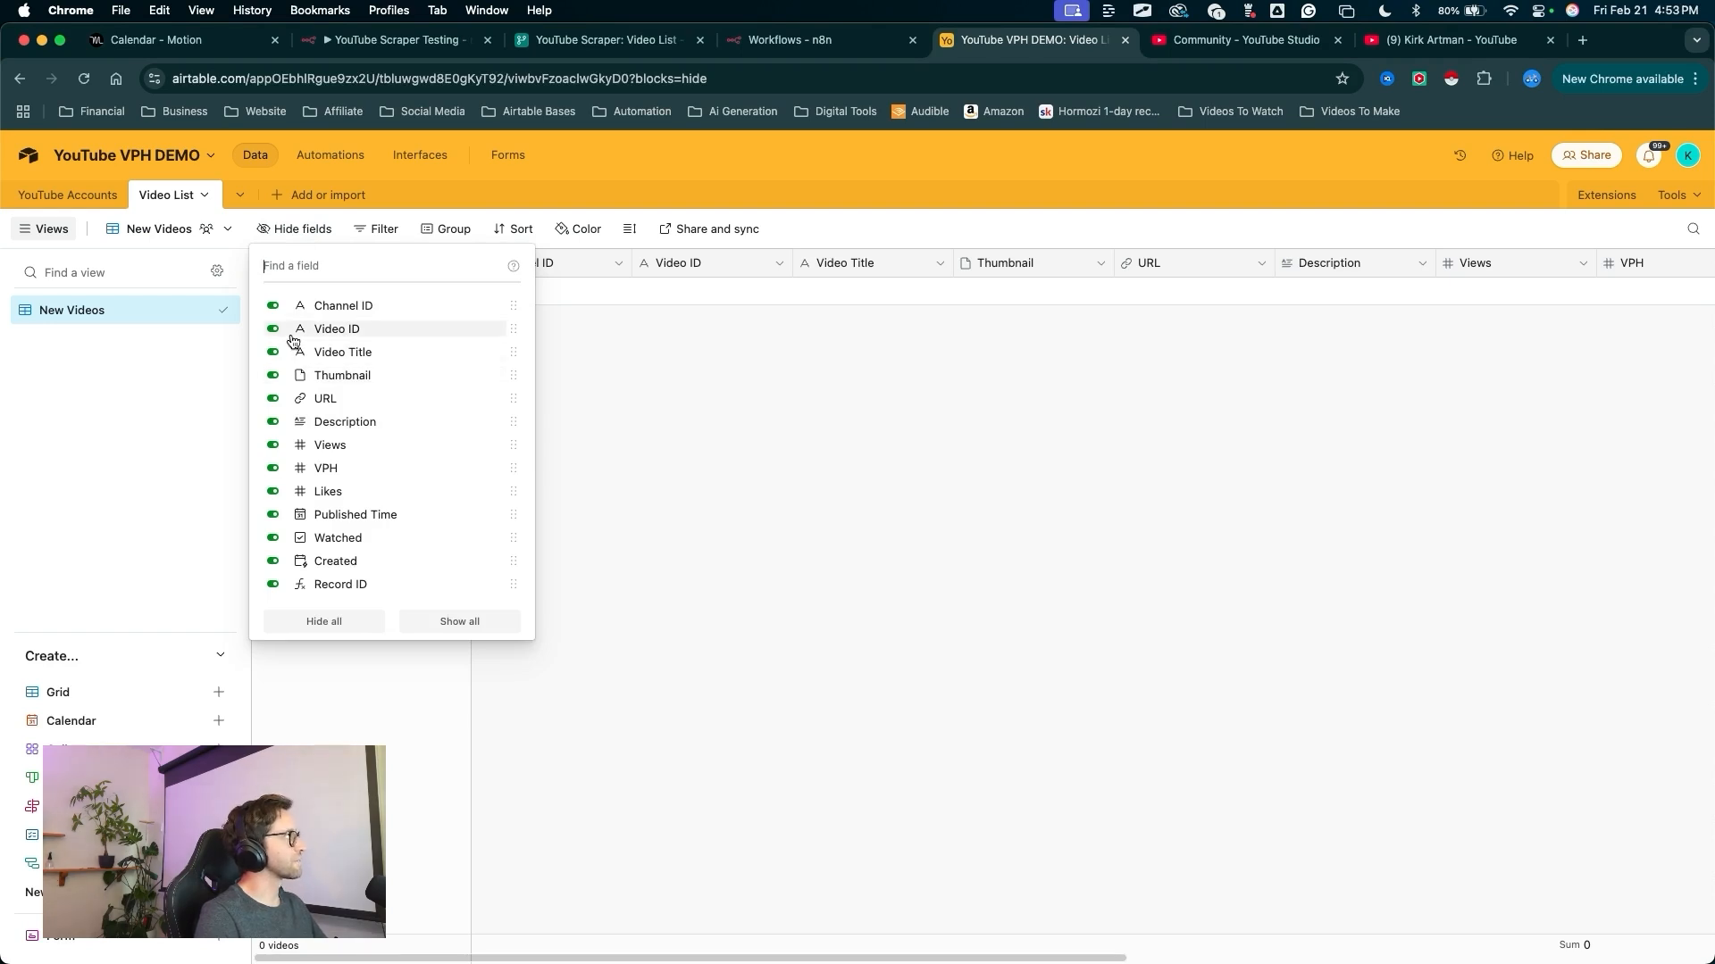
left_click(273, 307)
left_click(275, 330)
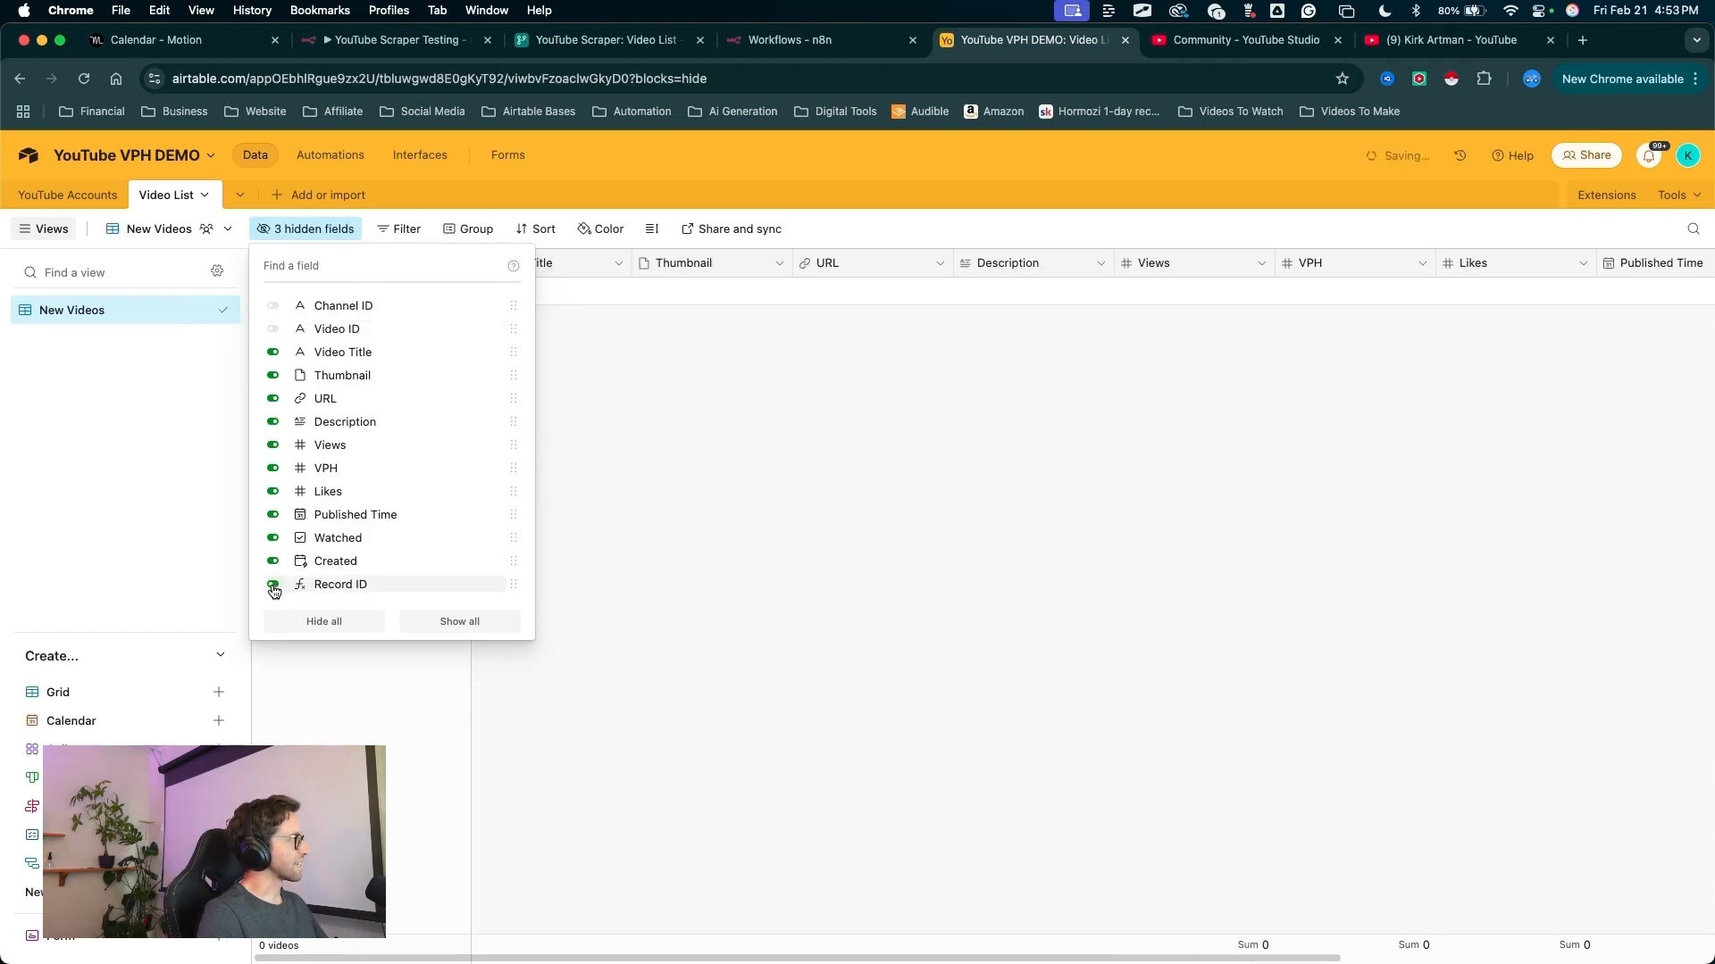
left_click(616, 375)
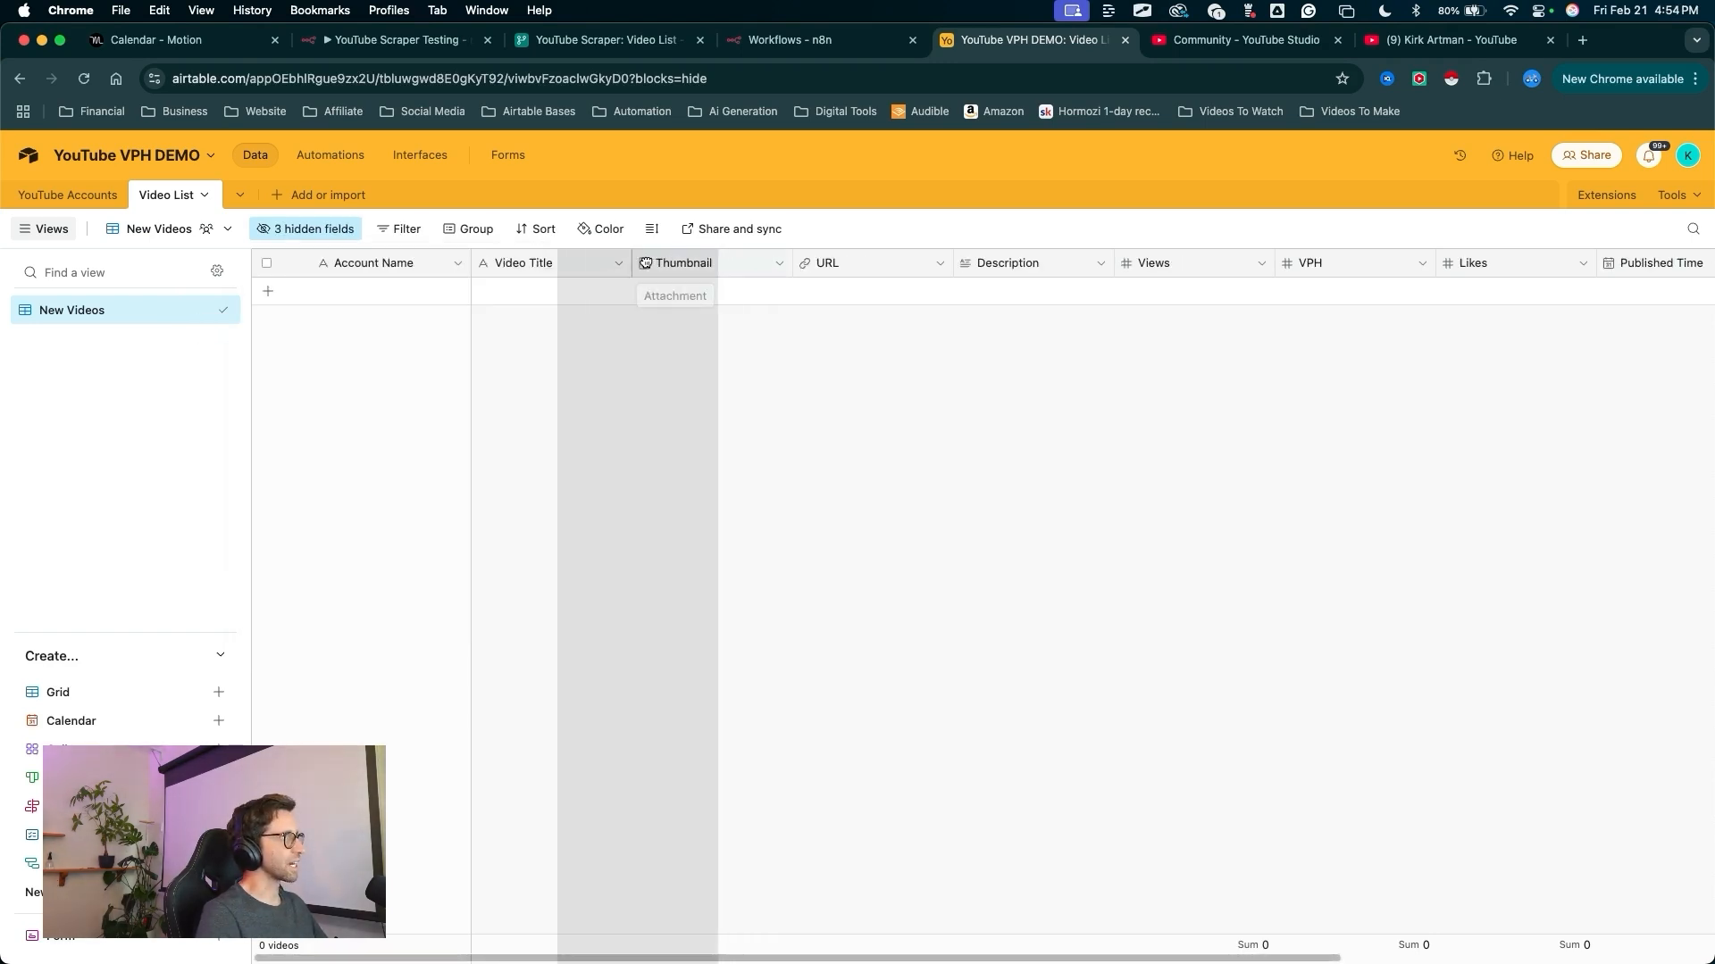
- Move the Thumbnail field ahead of Video Title, slightly narrow Account Name and Thumbnail, and widen the Video Title column
left_click_drag(1379, 284, 473, 268)
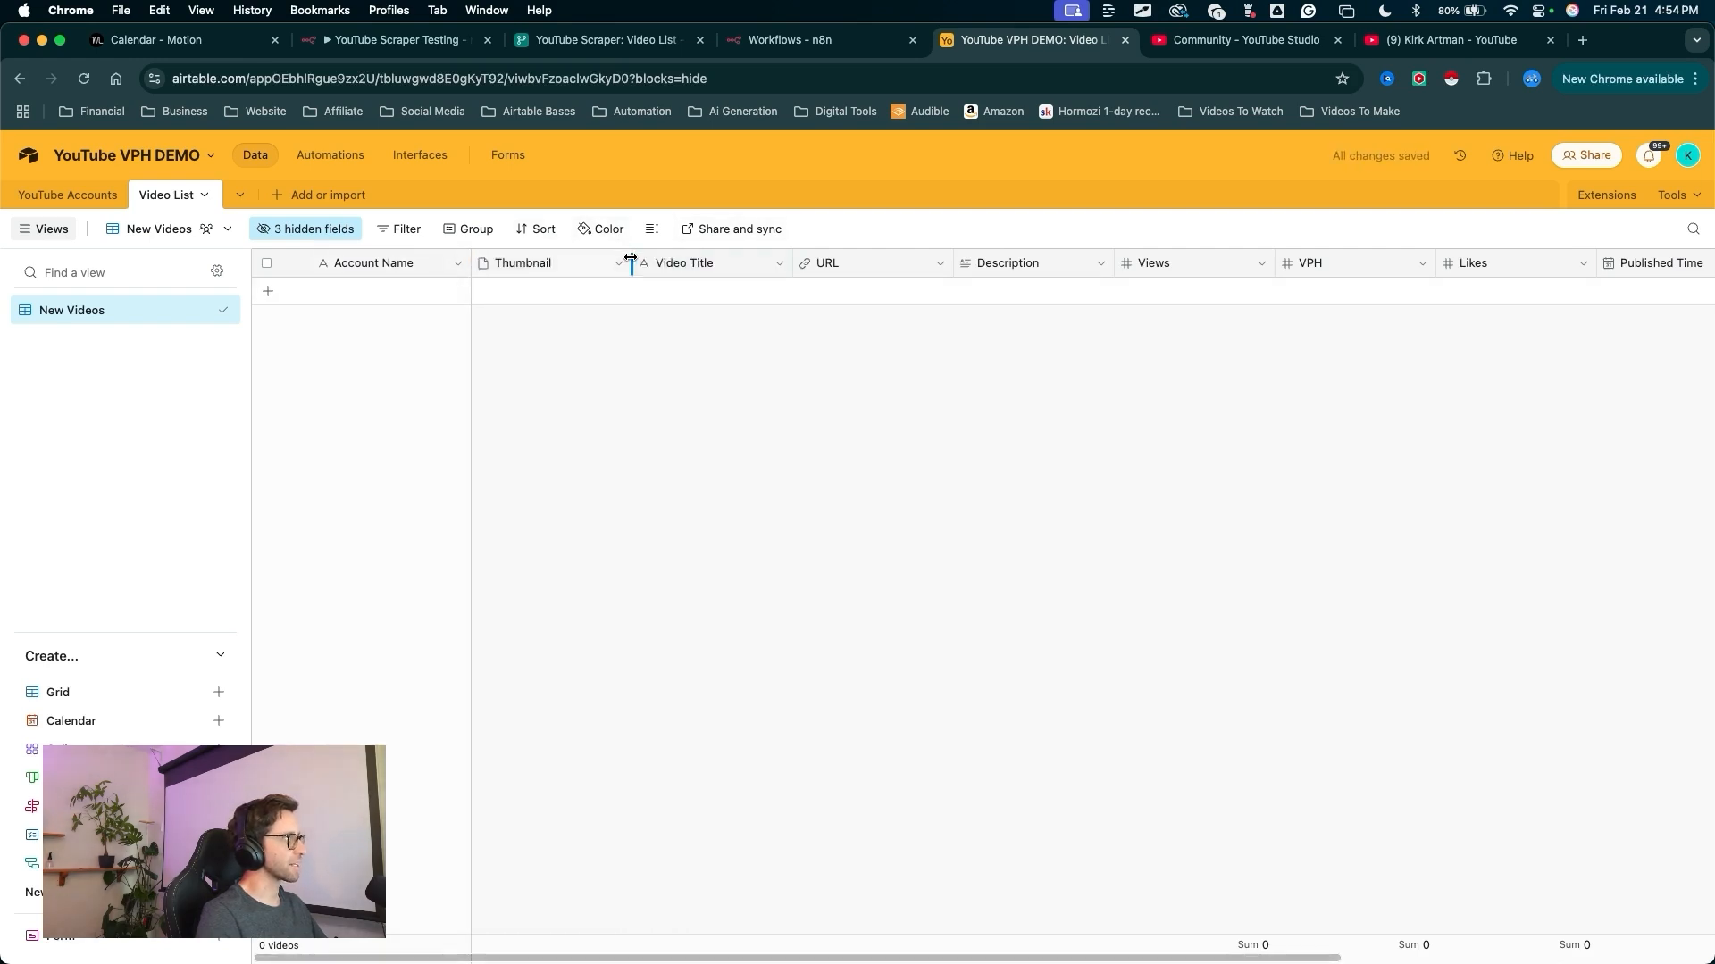
left_click_drag(628, 255, 620, 256)
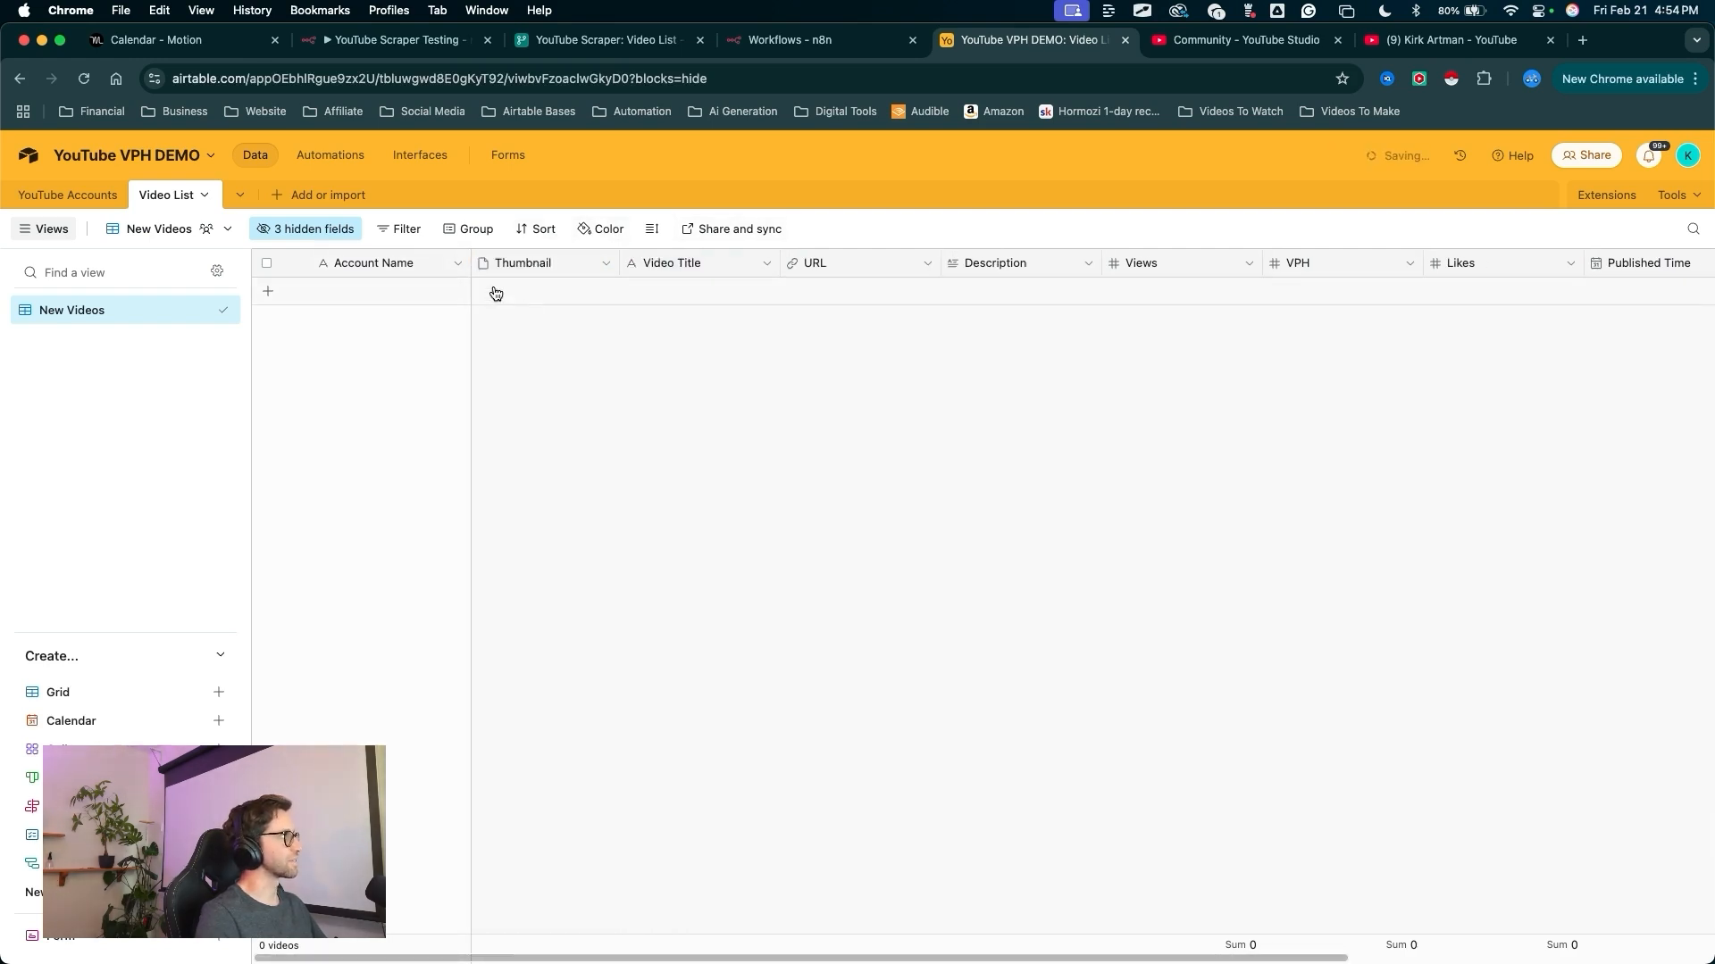
mouse_move(664, 514)
left_mouse_down()
mouse_move(414, 336)
mouse_move(517, 363)
mouse_move(520, 288)
mouse_move(547, 275)
mouse_move(935, 274)
mouse_move(905, 260)
left_mouse_up()
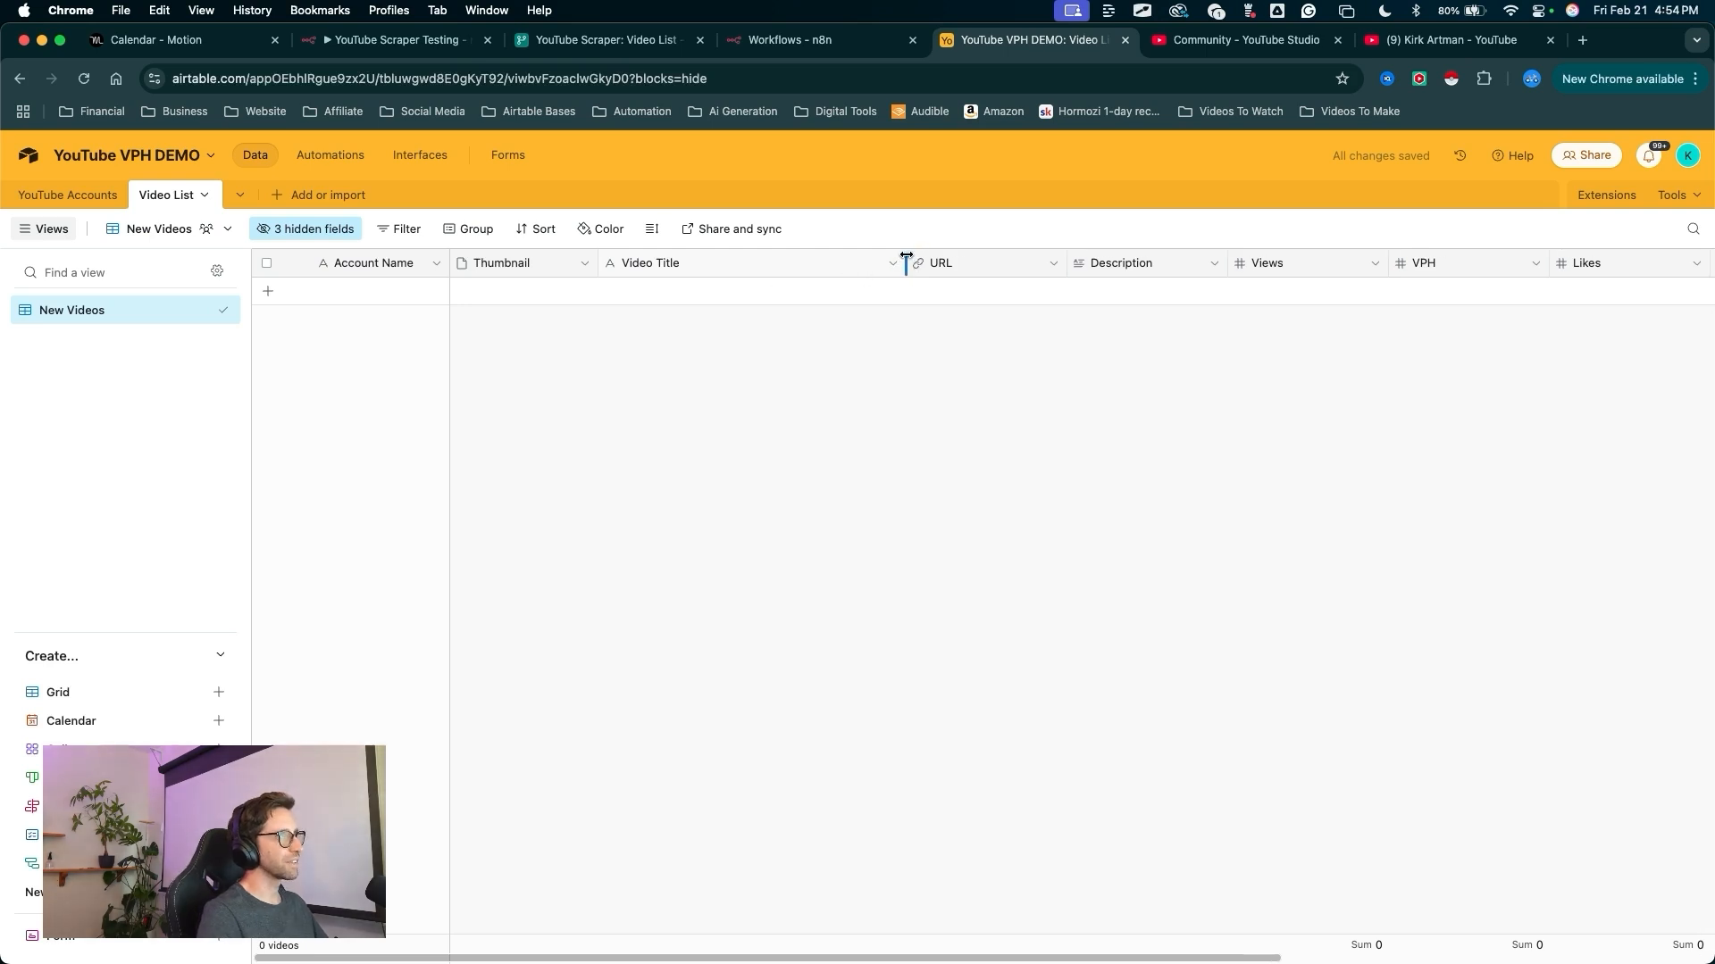
- Move the VPH field directly after Video Title with a narrower column, and the Watched field directly after URL
mouse_move(988, 440)
left_mouse_down()
mouse_move(989, 264)
mouse_move(1054, 268)
mouse_move(908, 260)
left_mouse_up()
mouse_move(1052, 453)
left_mouse_down()
mouse_move(1027, 287)
mouse_move(1123, 266)
left_mouse_up()
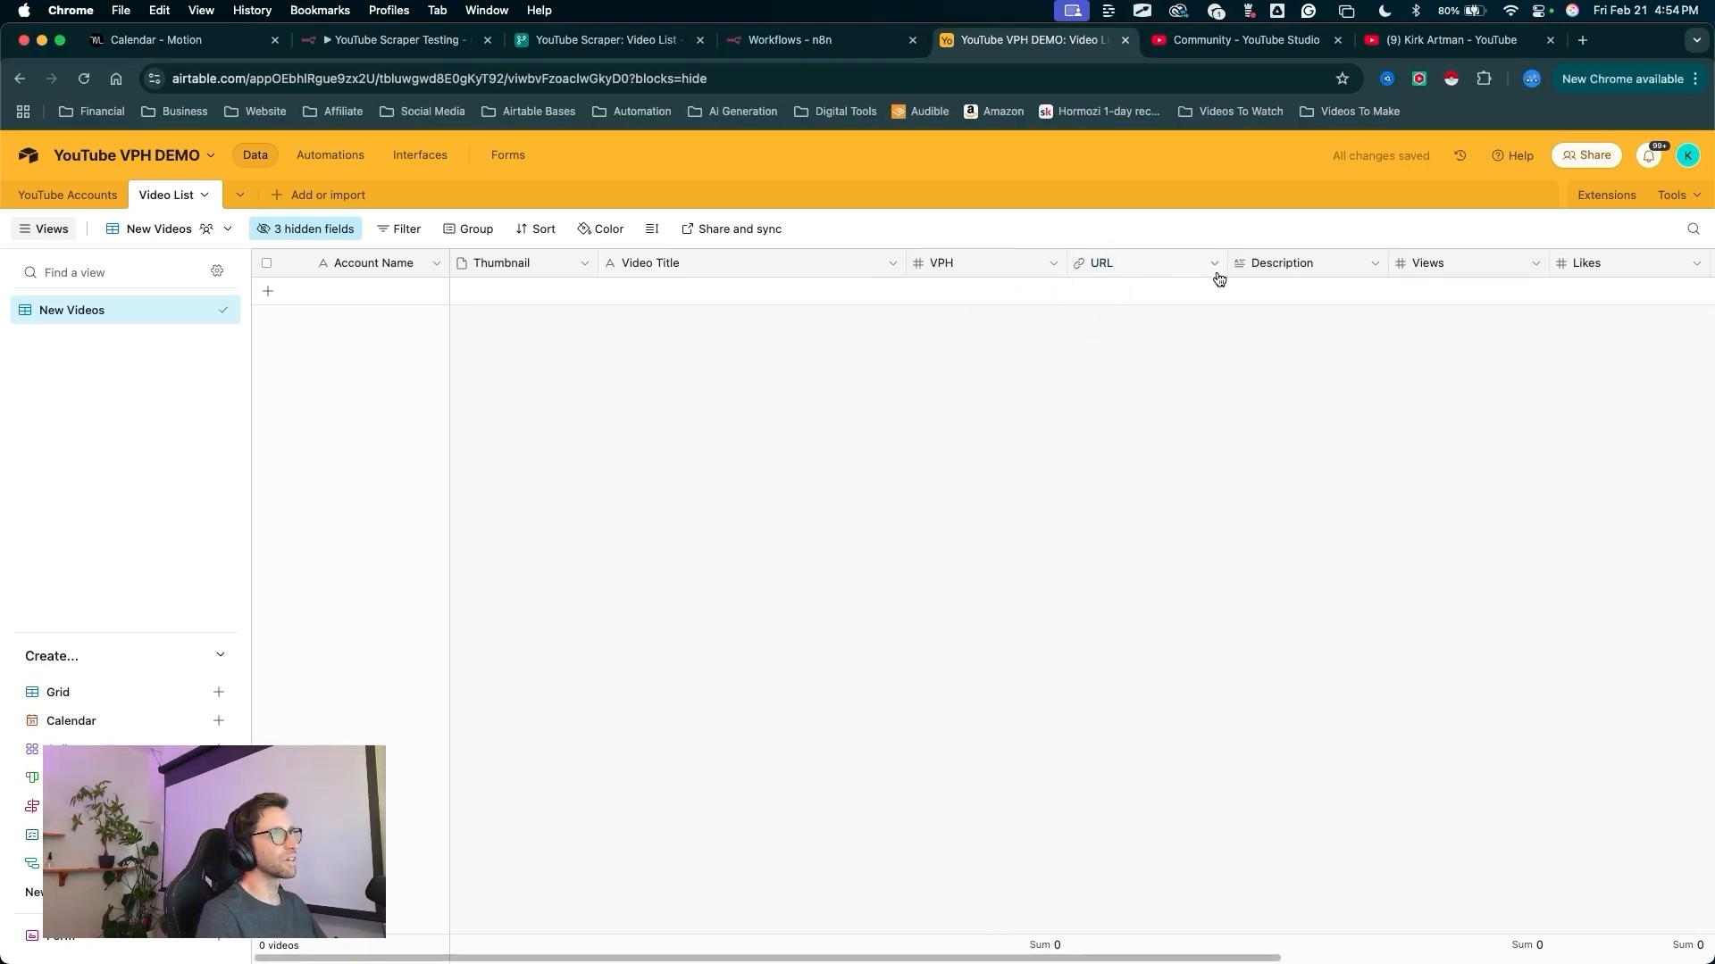
scroll(1132, 389, "right", 10)
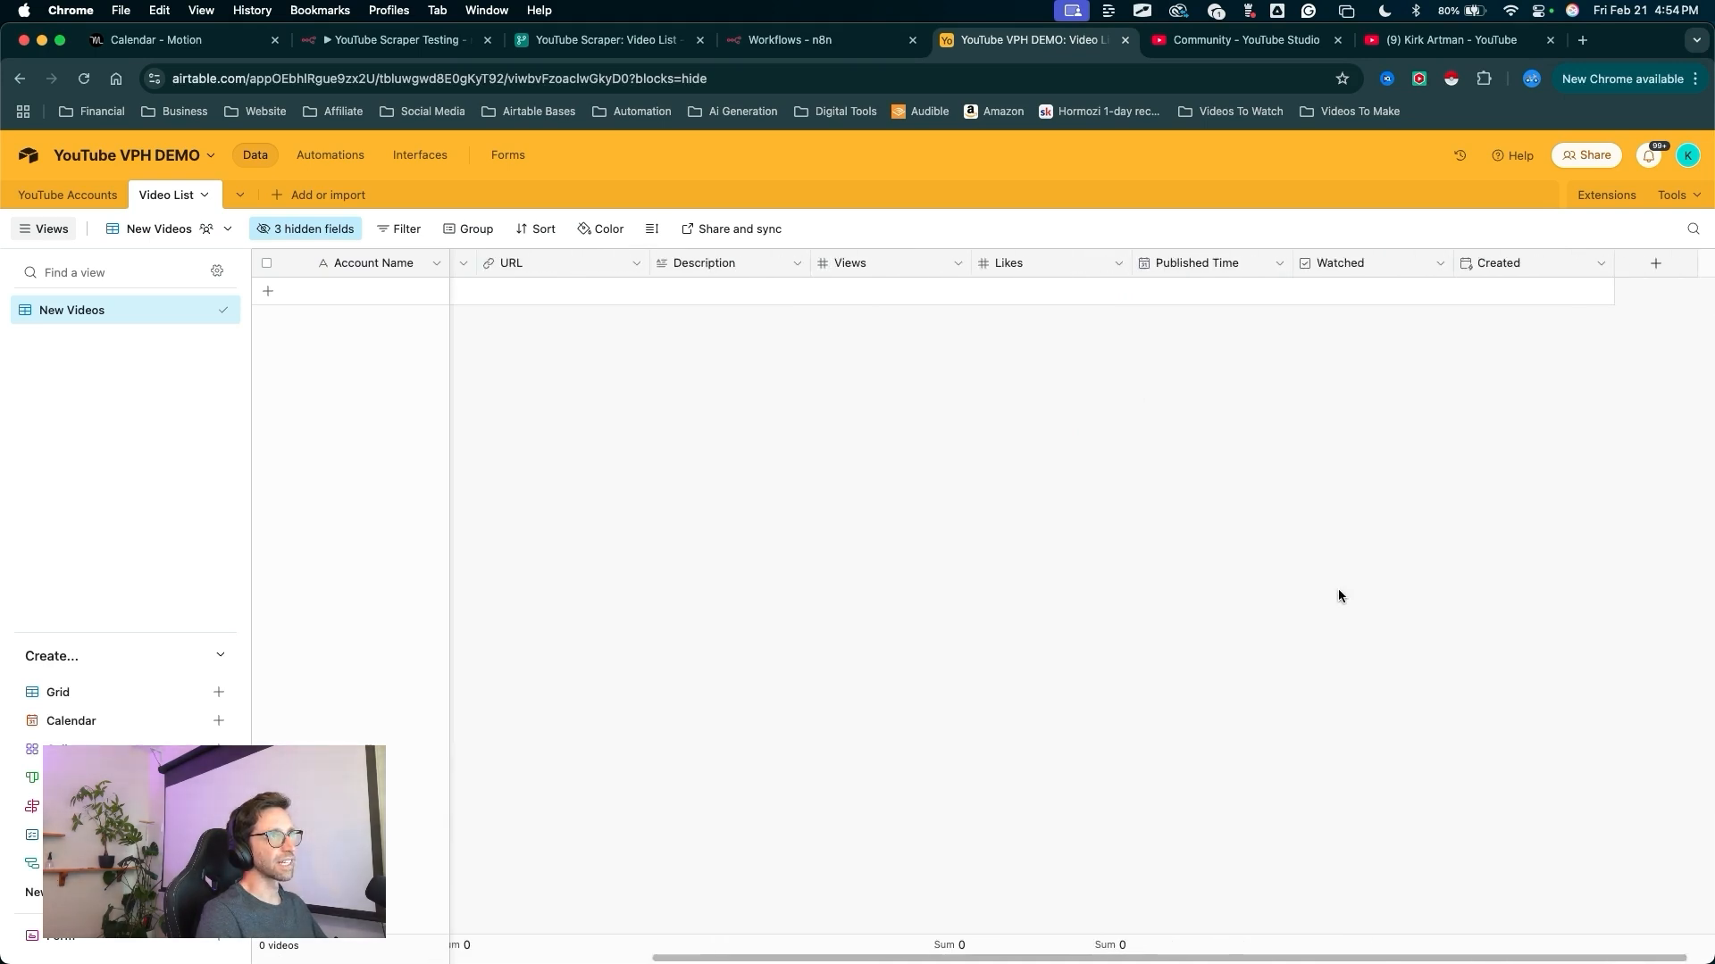
mouse_move(1337, 588)
left_mouse_down()
mouse_move(1390, 275)
mouse_move(625, 263)
mouse_move(663, 262)
left_mouse_up()
scroll(839, 331, "left", 10)
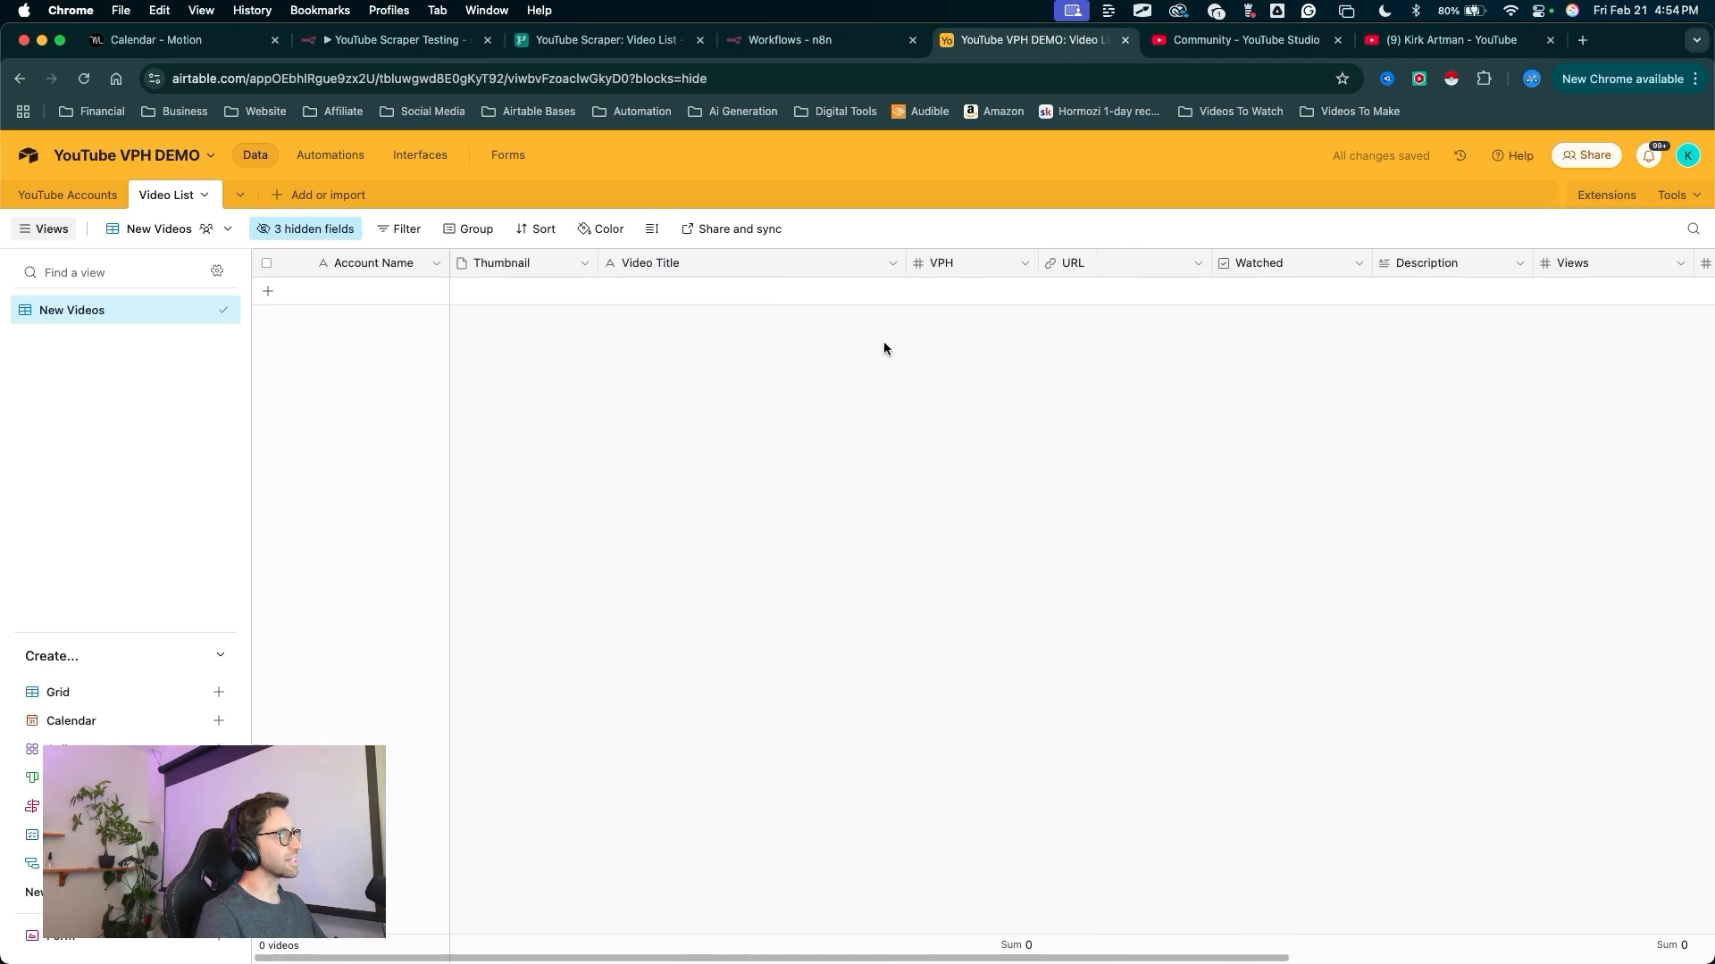
scroll(908, 384, "right", 3)
scroll(908, 384, "left", 3)
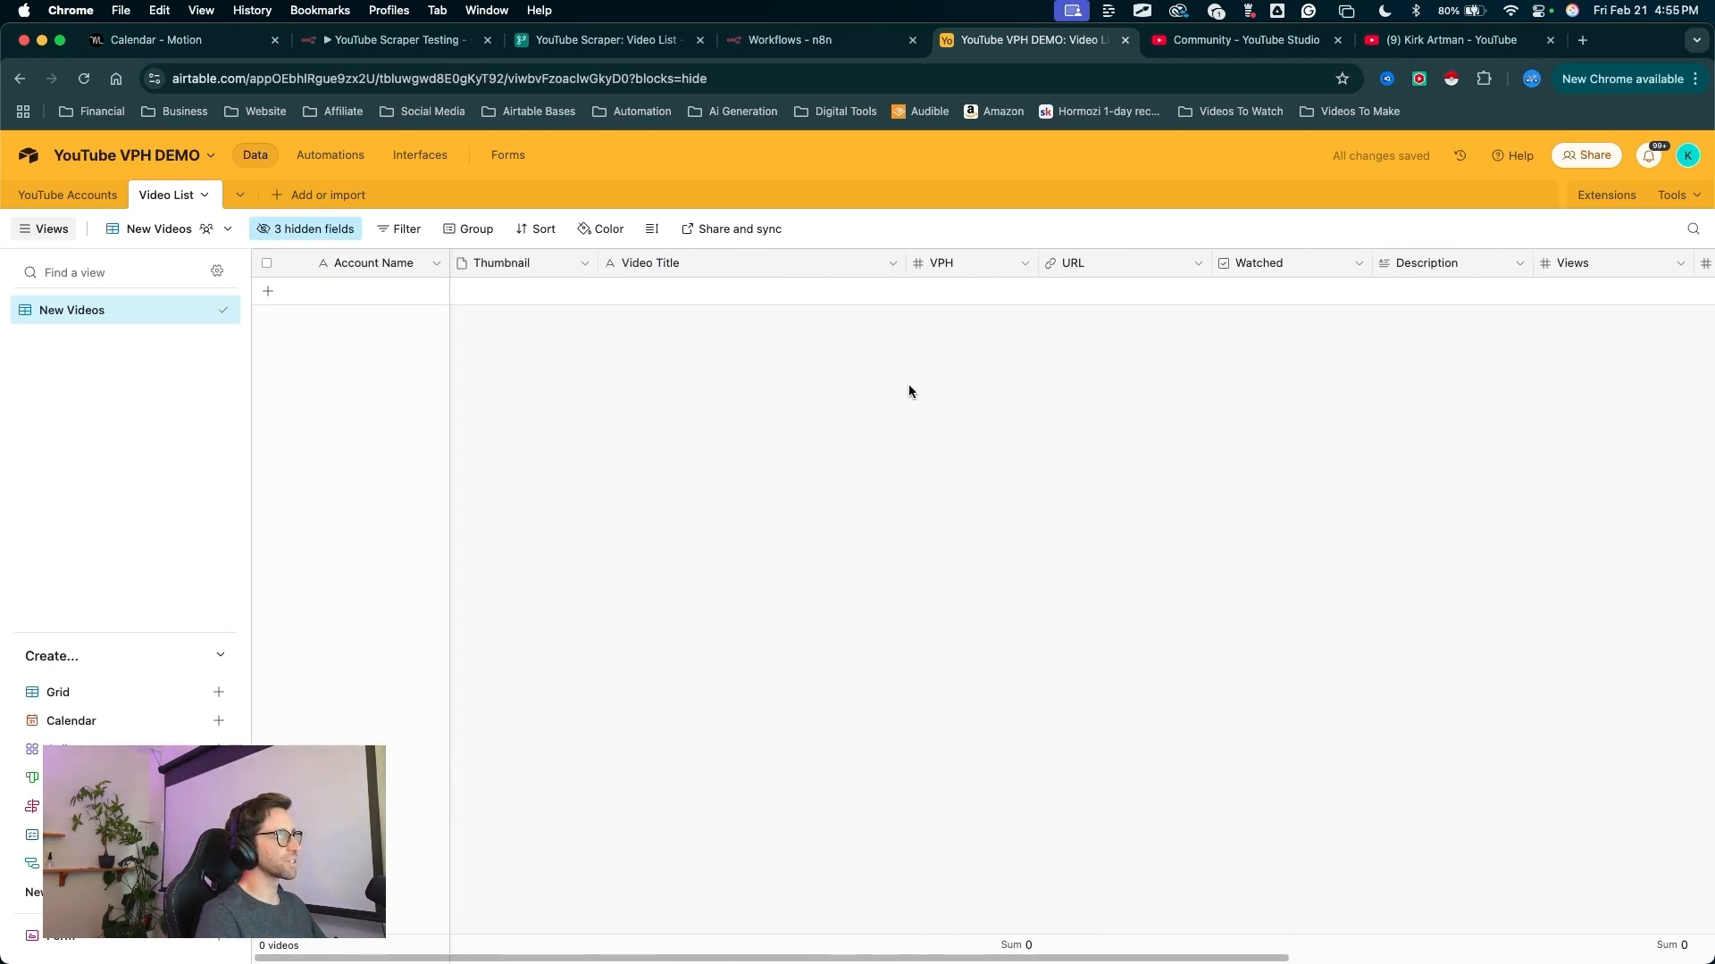
- Move the Description field after Likes and the Published Time field directly after Watched
scroll(1009, 513, "right", 5)
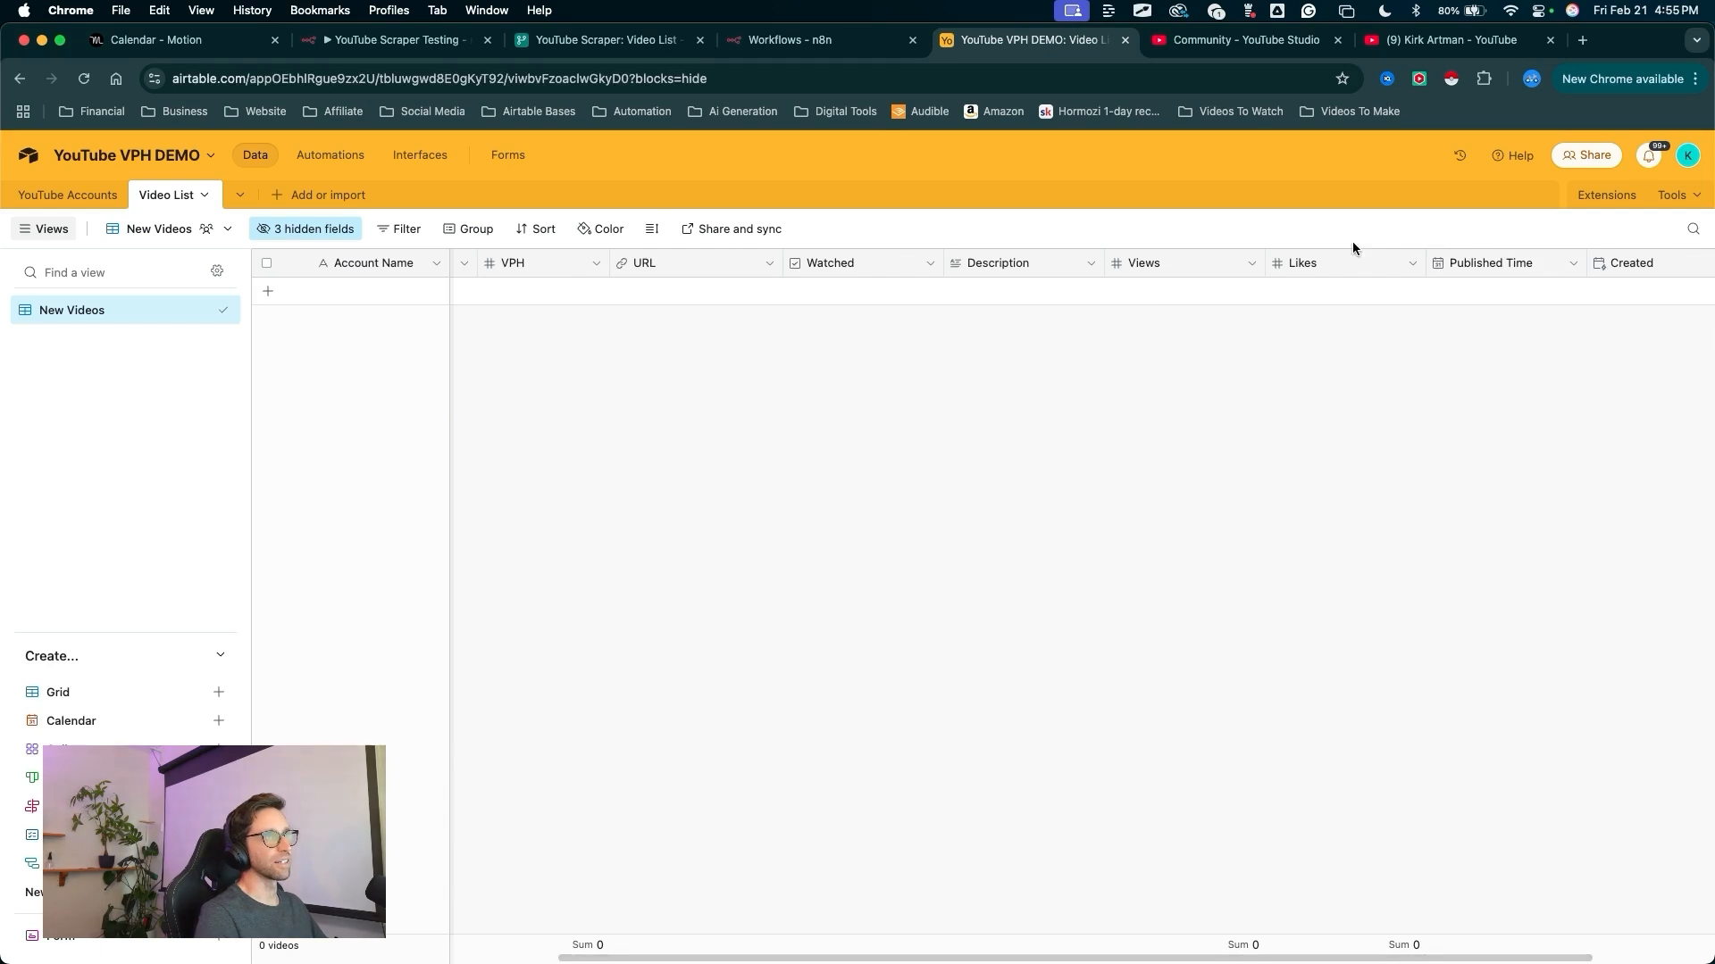
mouse_move(1172, 268)
left_mouse_down()
mouse_move(783, 263)
mouse_move(1148, 264)
left_mouse_up()
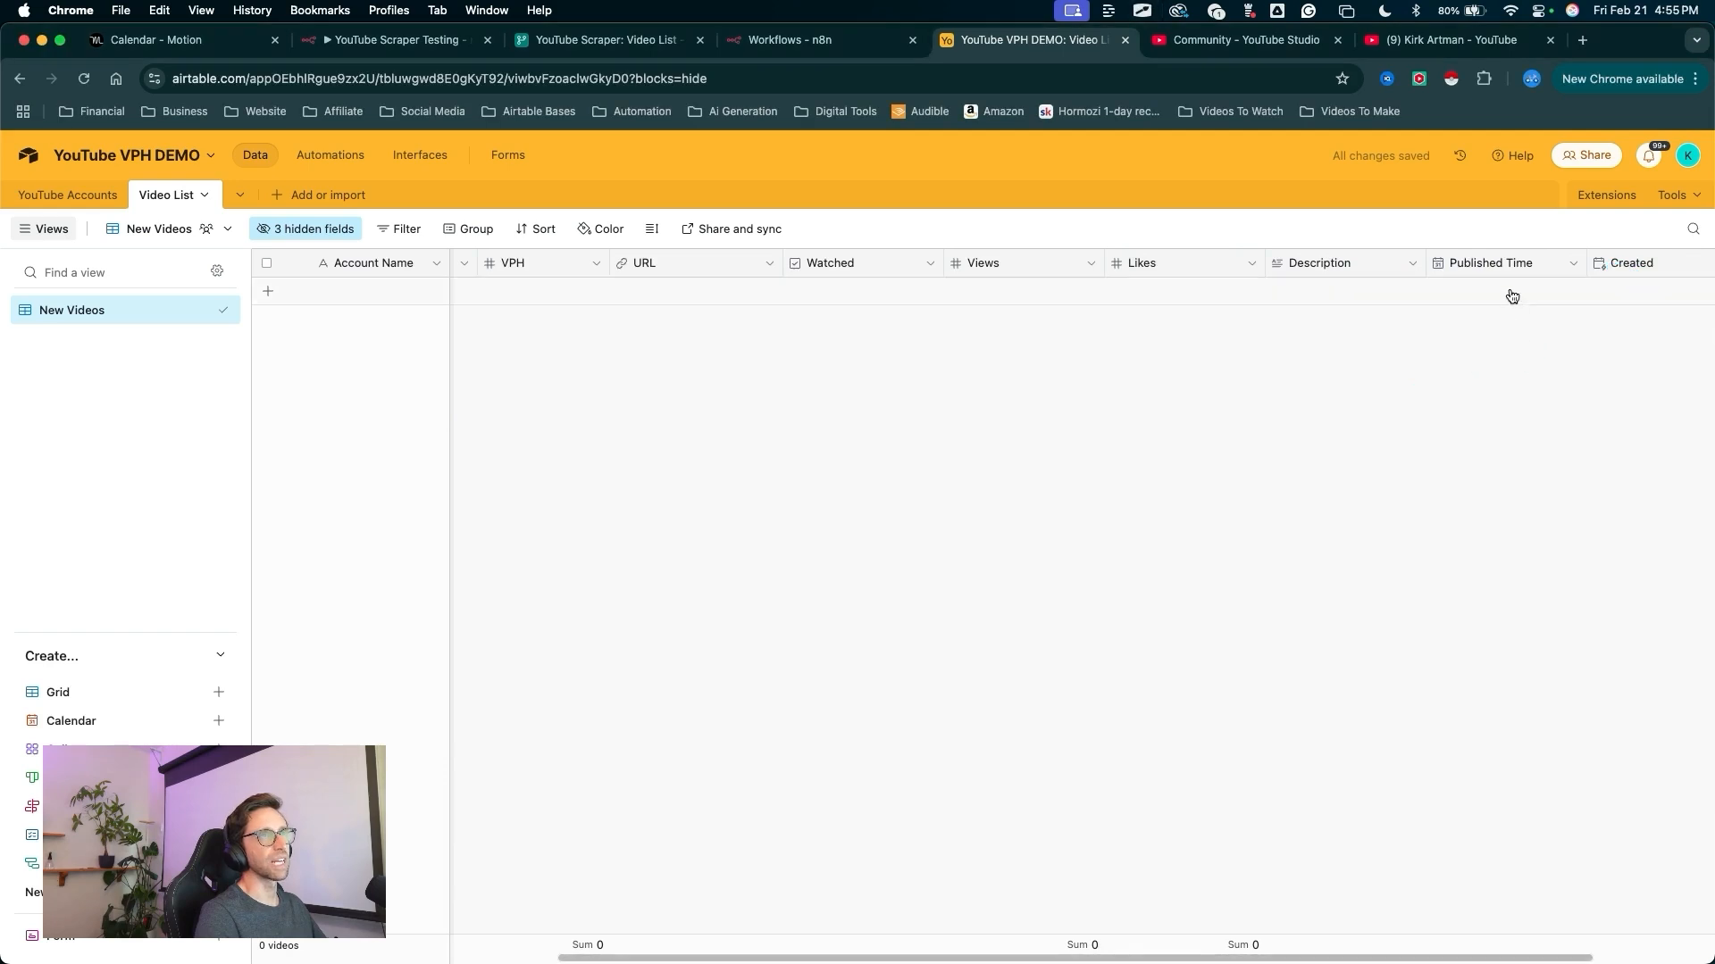
left_click_drag(1497, 264, 938, 261)
scroll(959, 412, "left", 5)
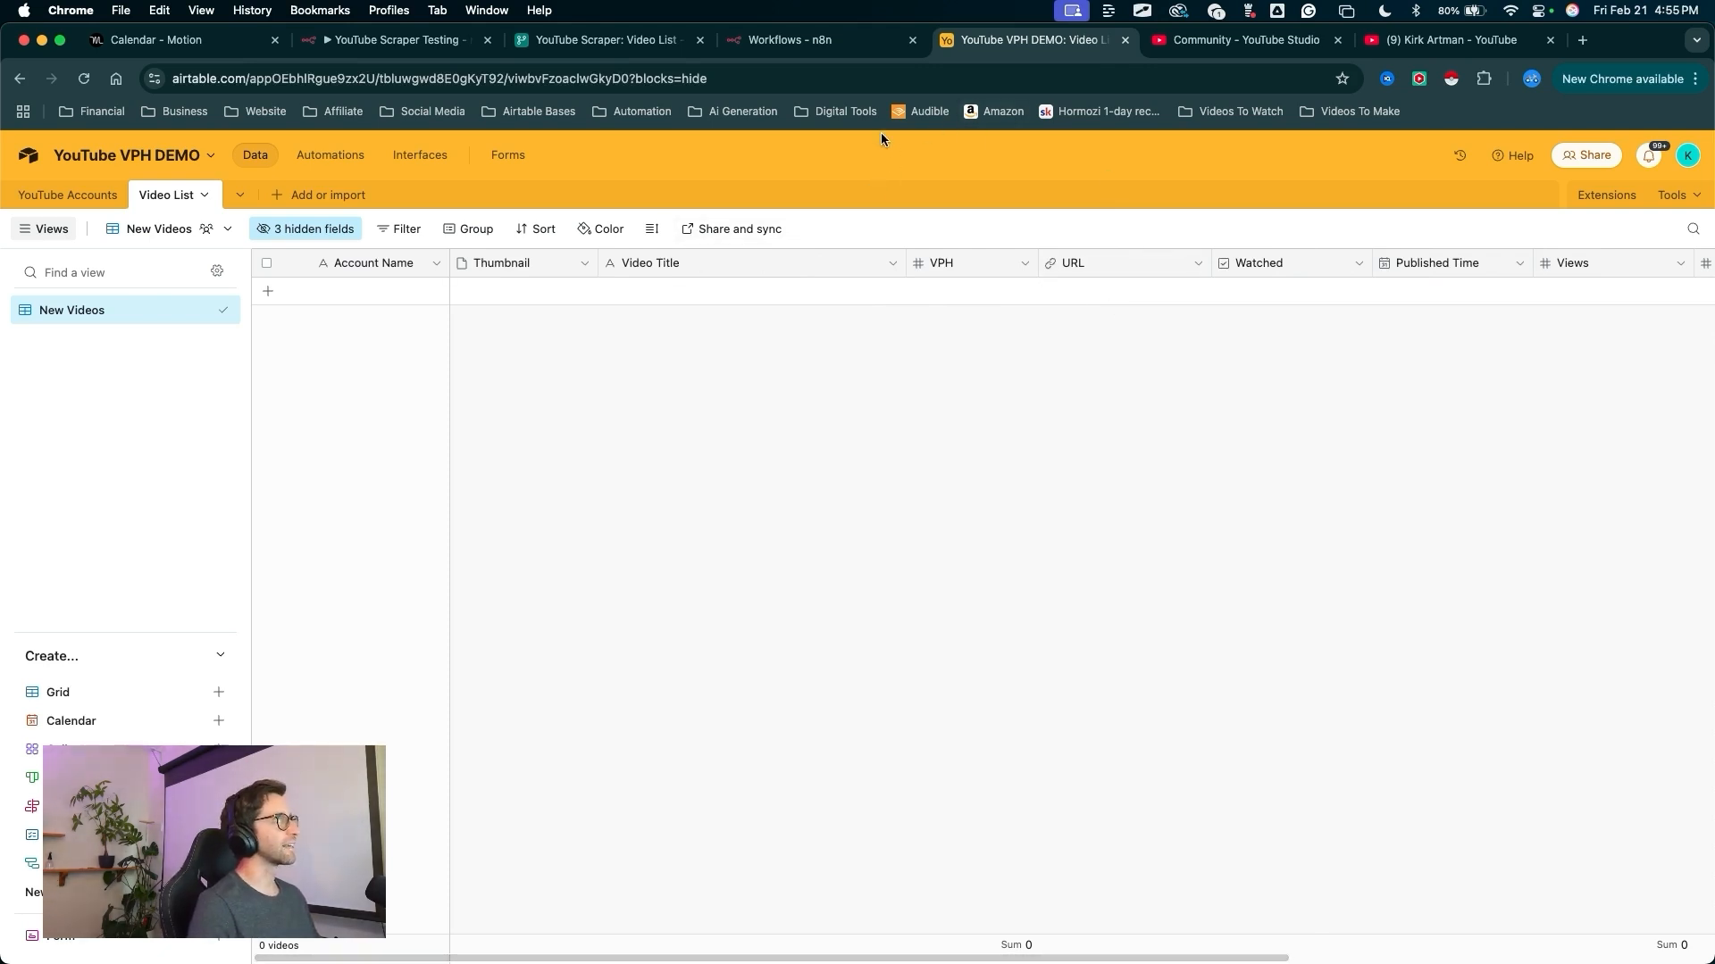
- Switch to n8n and create a new workflow in the Saved DAD Flows project
left_click(790, 39)
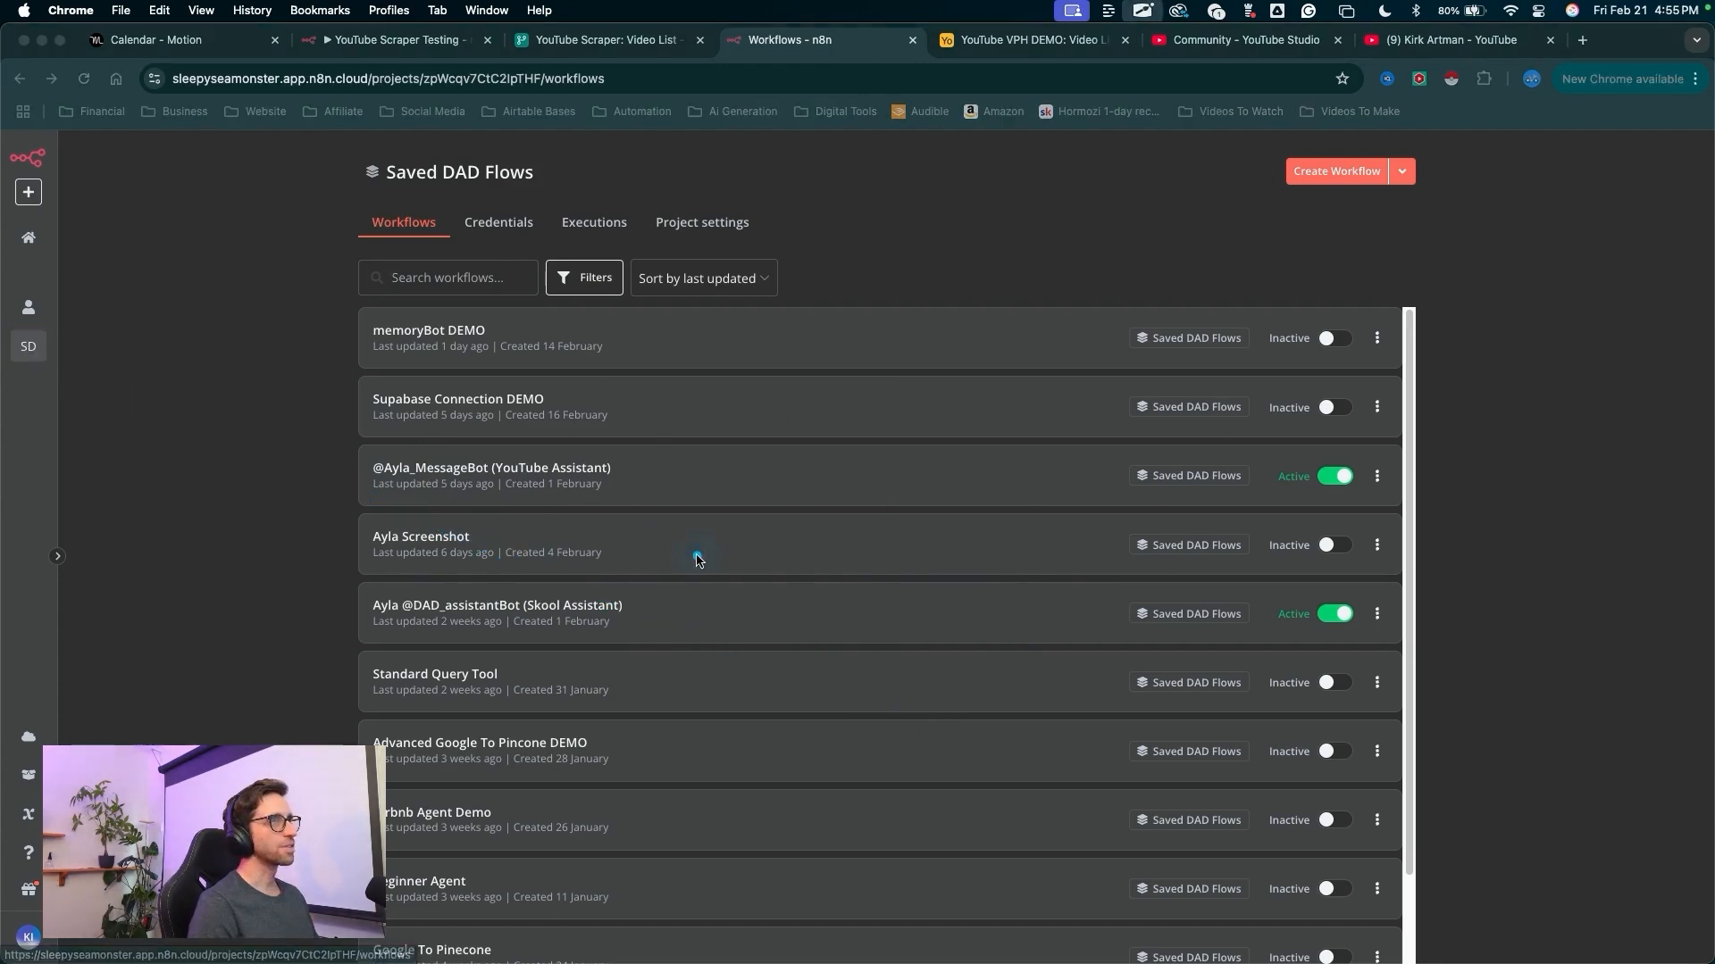
left_click(1310, 179)
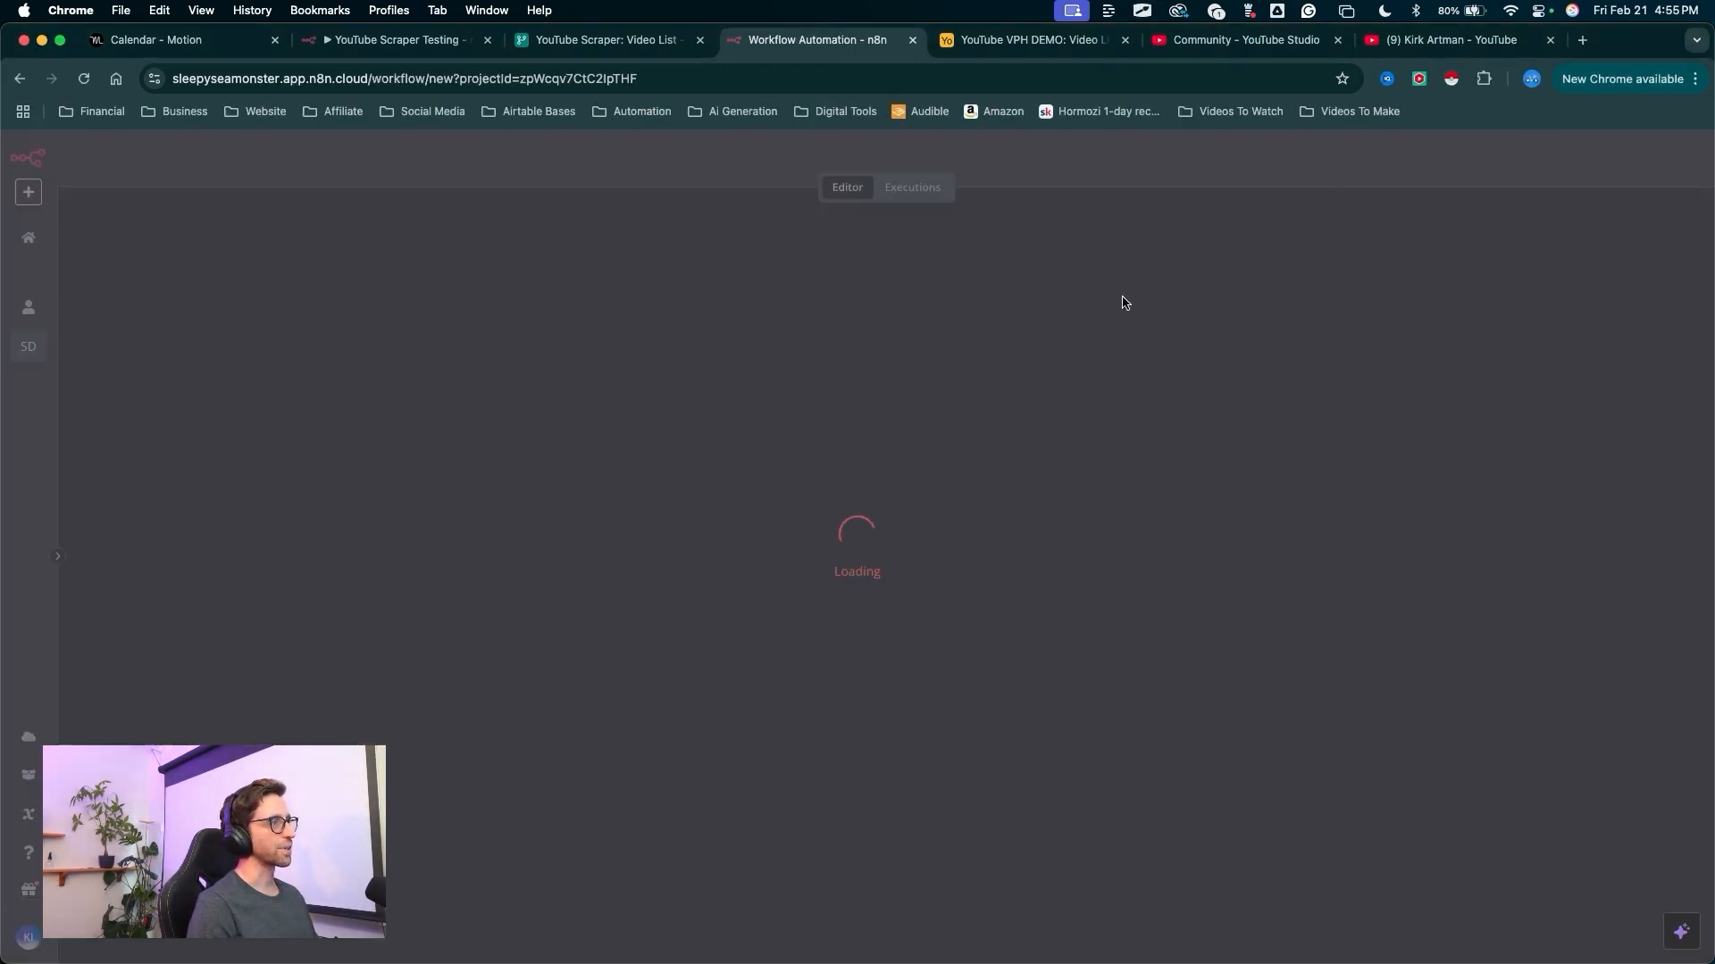
left_click_drag(1197, 339, 614, 289)
left_click_drag(841, 394, 717, 502)
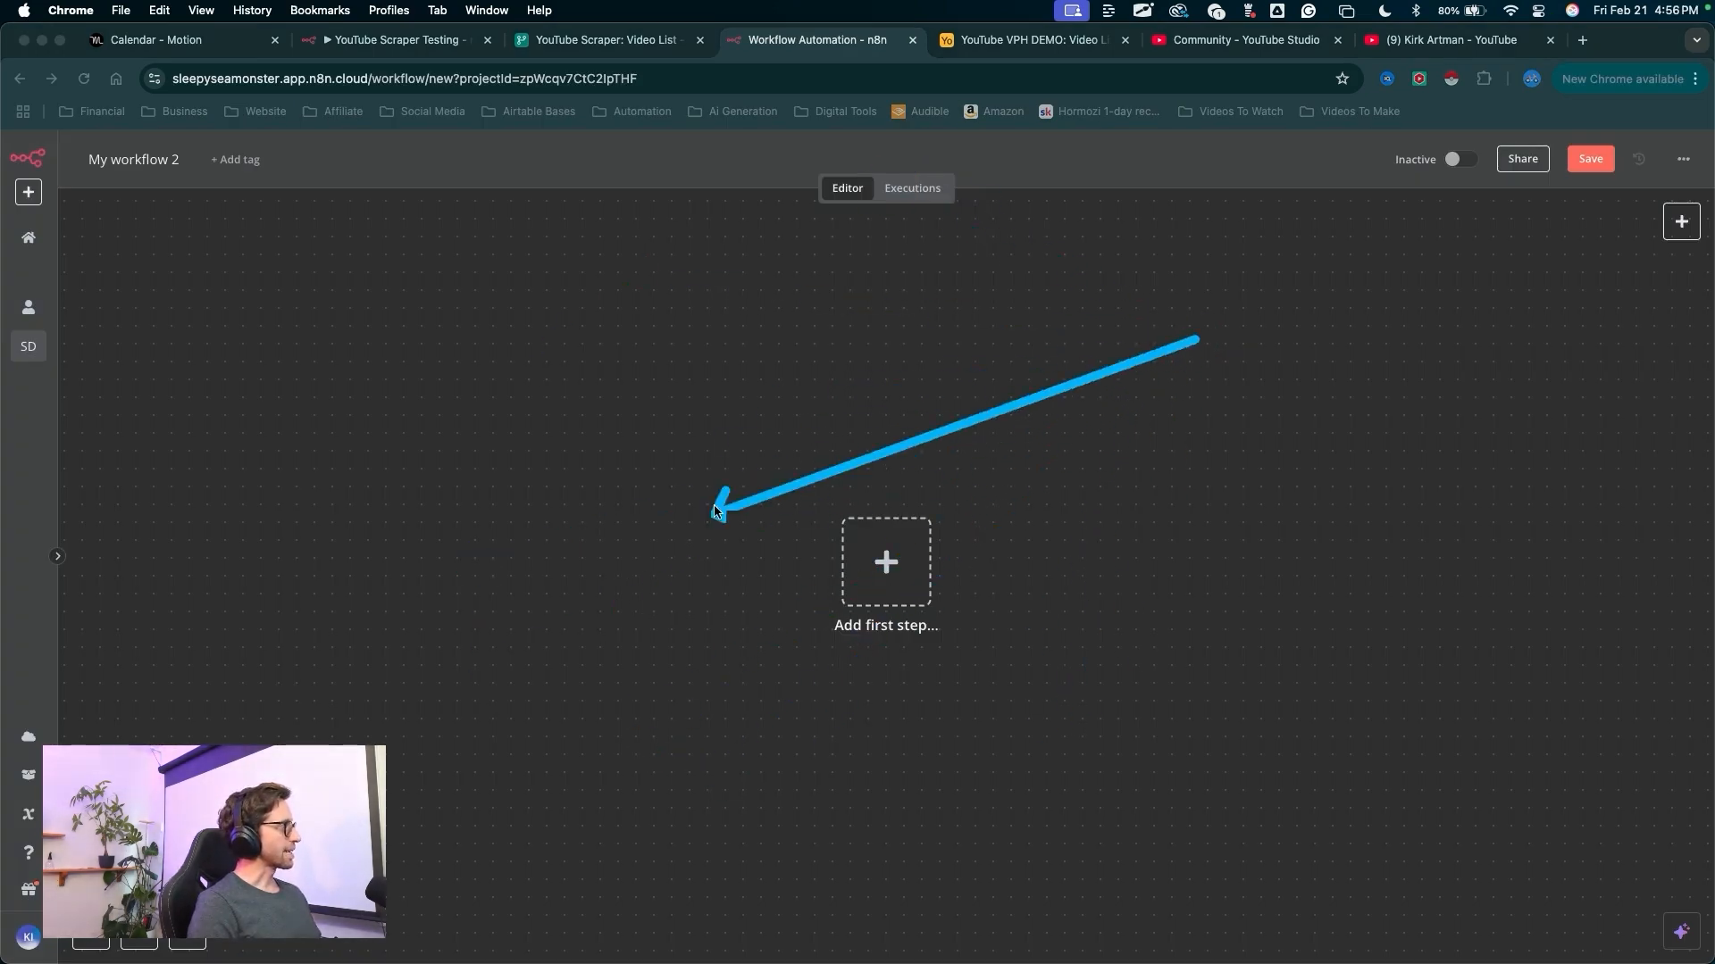
scroll(953, 594, "right", 2)
- Rename the new workflow YouTube VPH DEMO and save it
left_click_drag(638, 591, 160, 211)
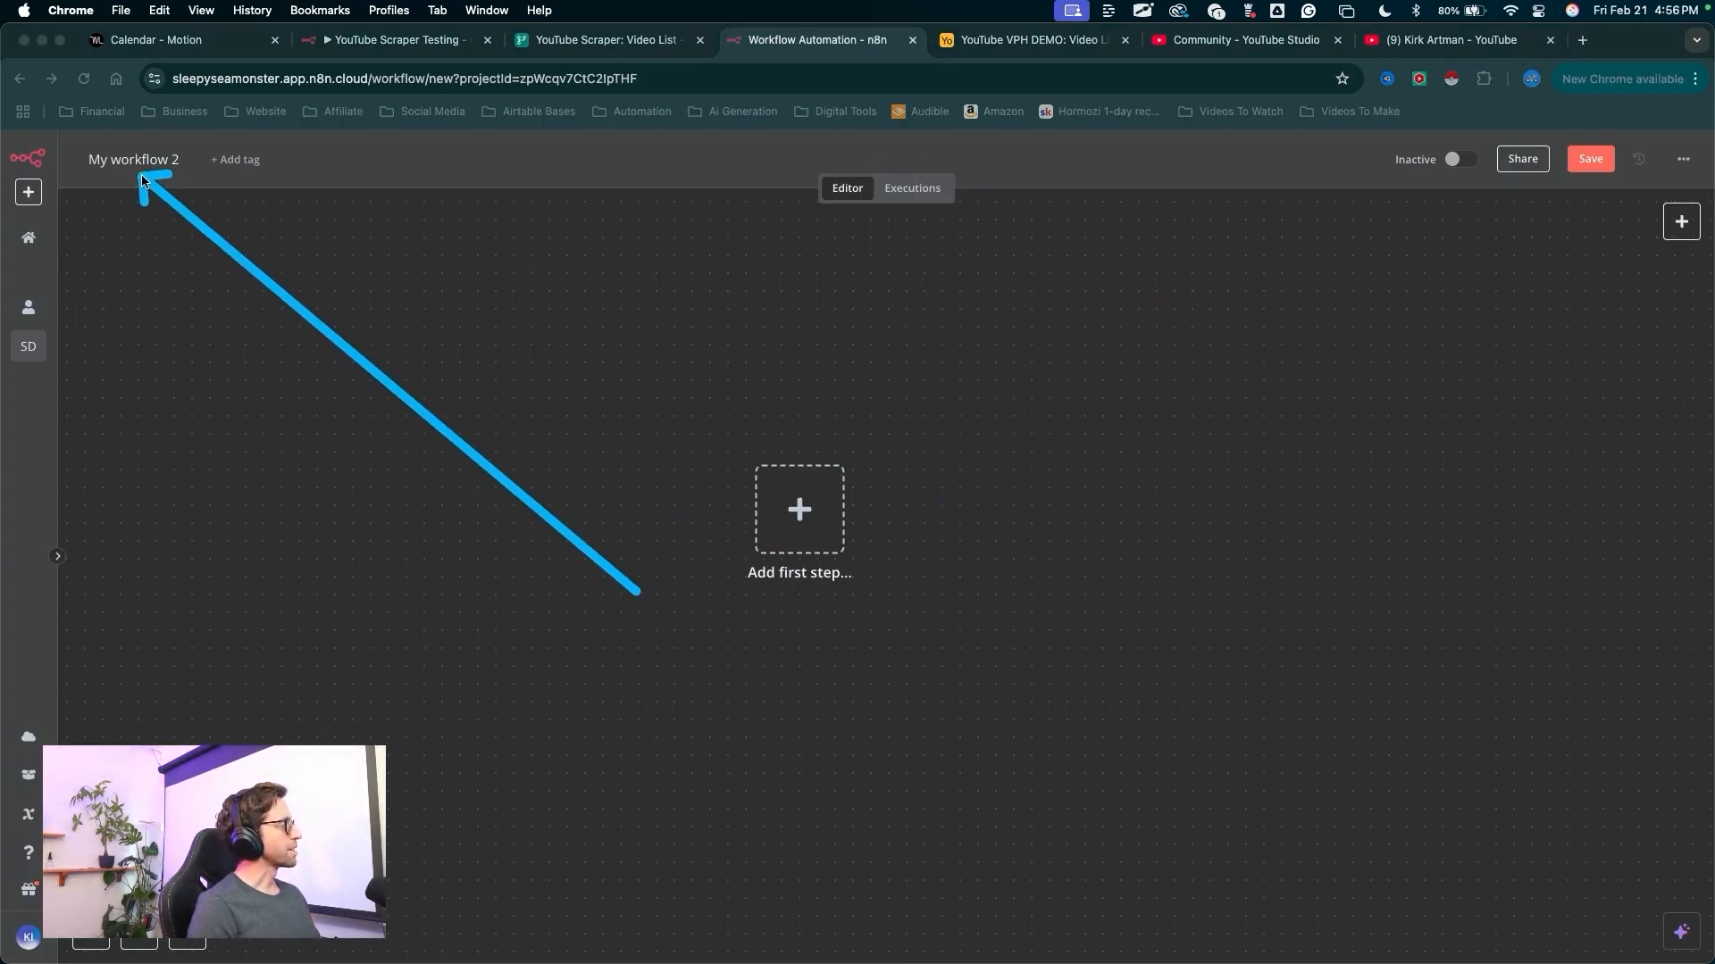
left_click(141, 171)
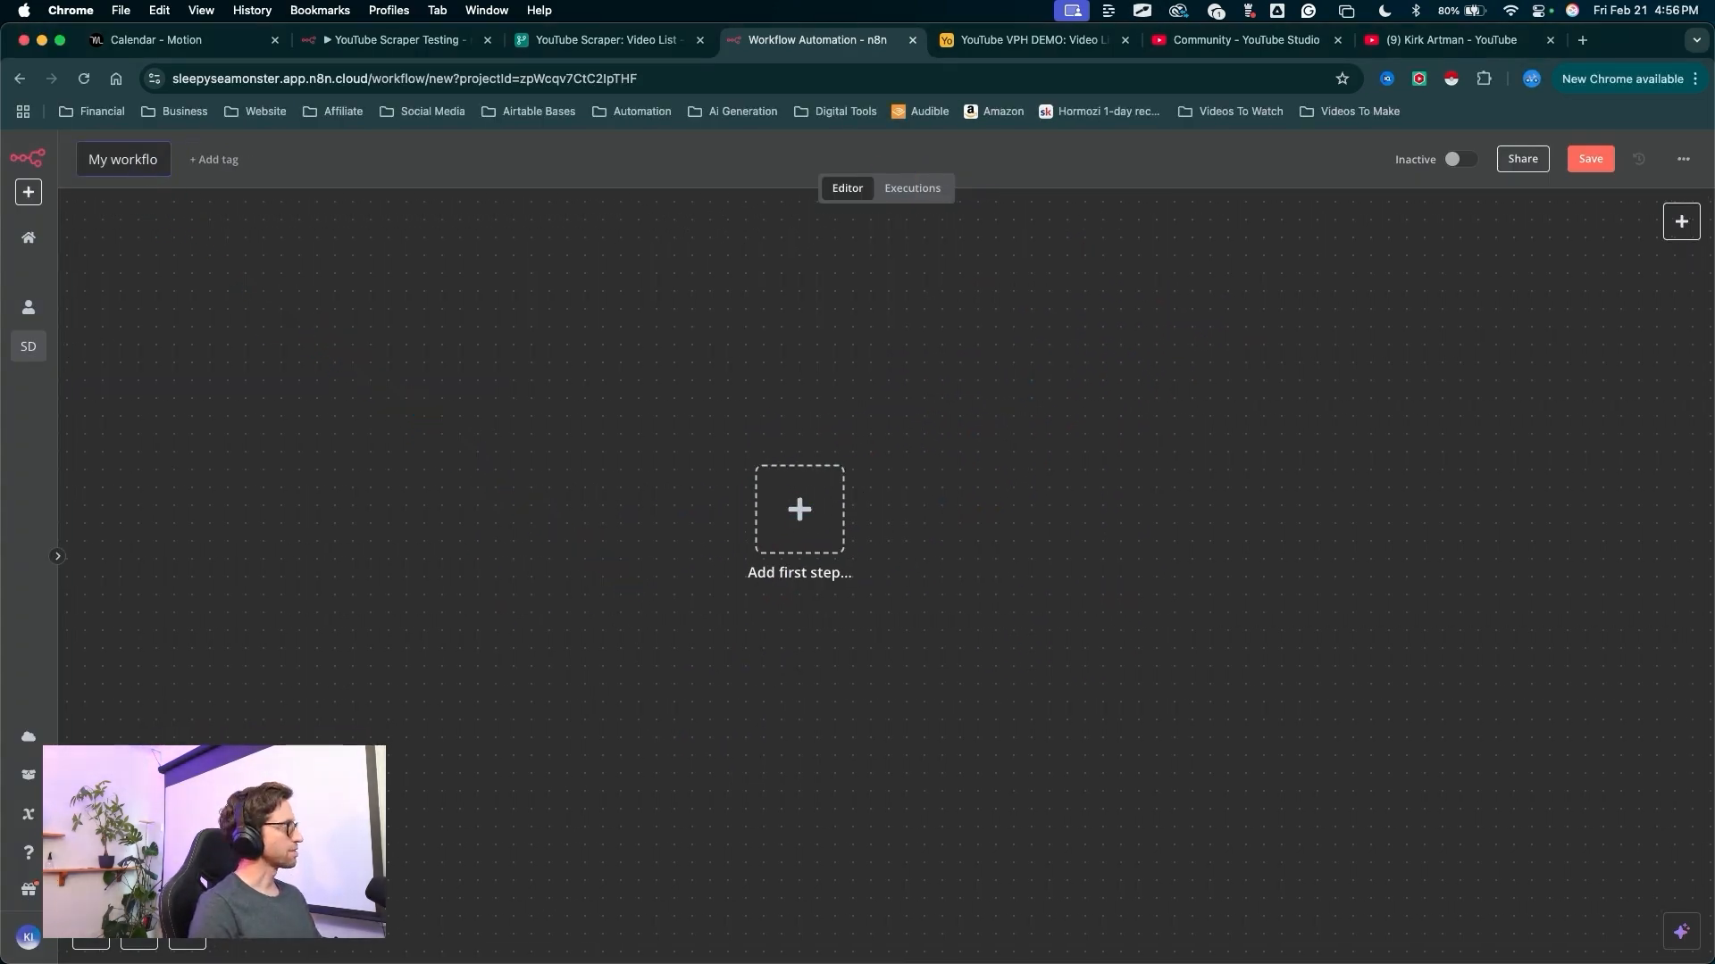
key("super+a")
type("YouTube VPH DEMO")
left_click_drag(358, 434, 175, 192)
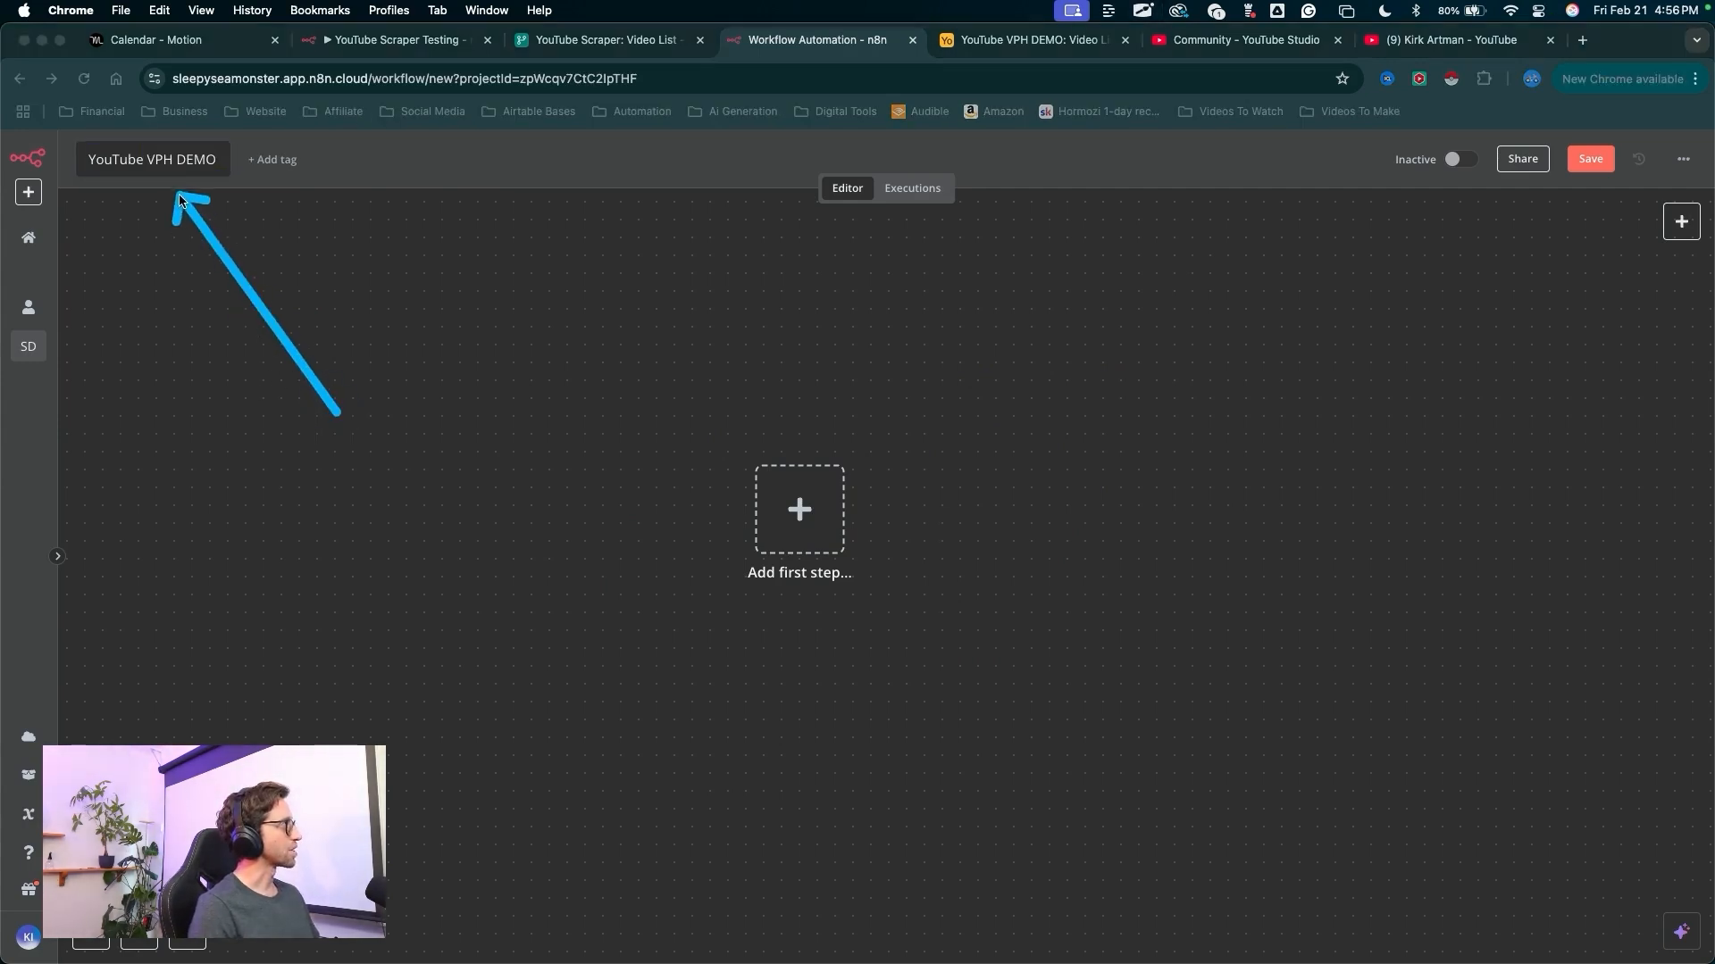
left_click_drag(1323, 491, 1597, 191)
left_click(1590, 159)
- Add a Schedule Trigger as the first step of the YouTube VPH DEMO workflow
left_click_drag(1168, 405, 799, 489)
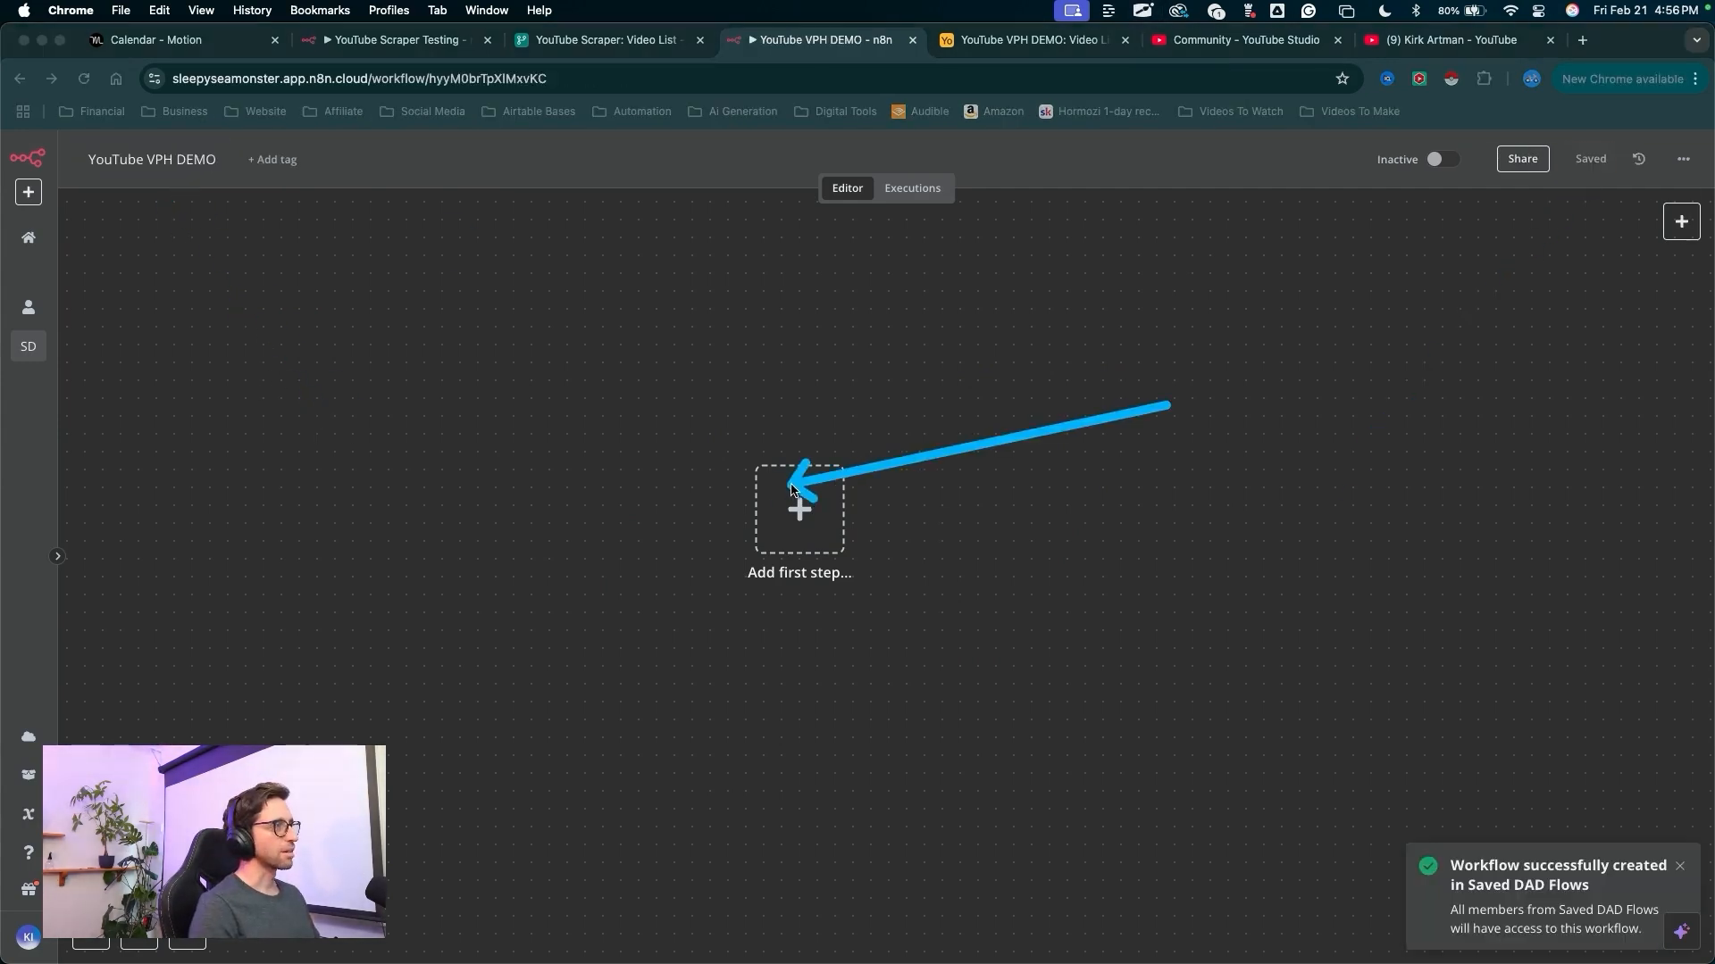
left_click(800, 509)
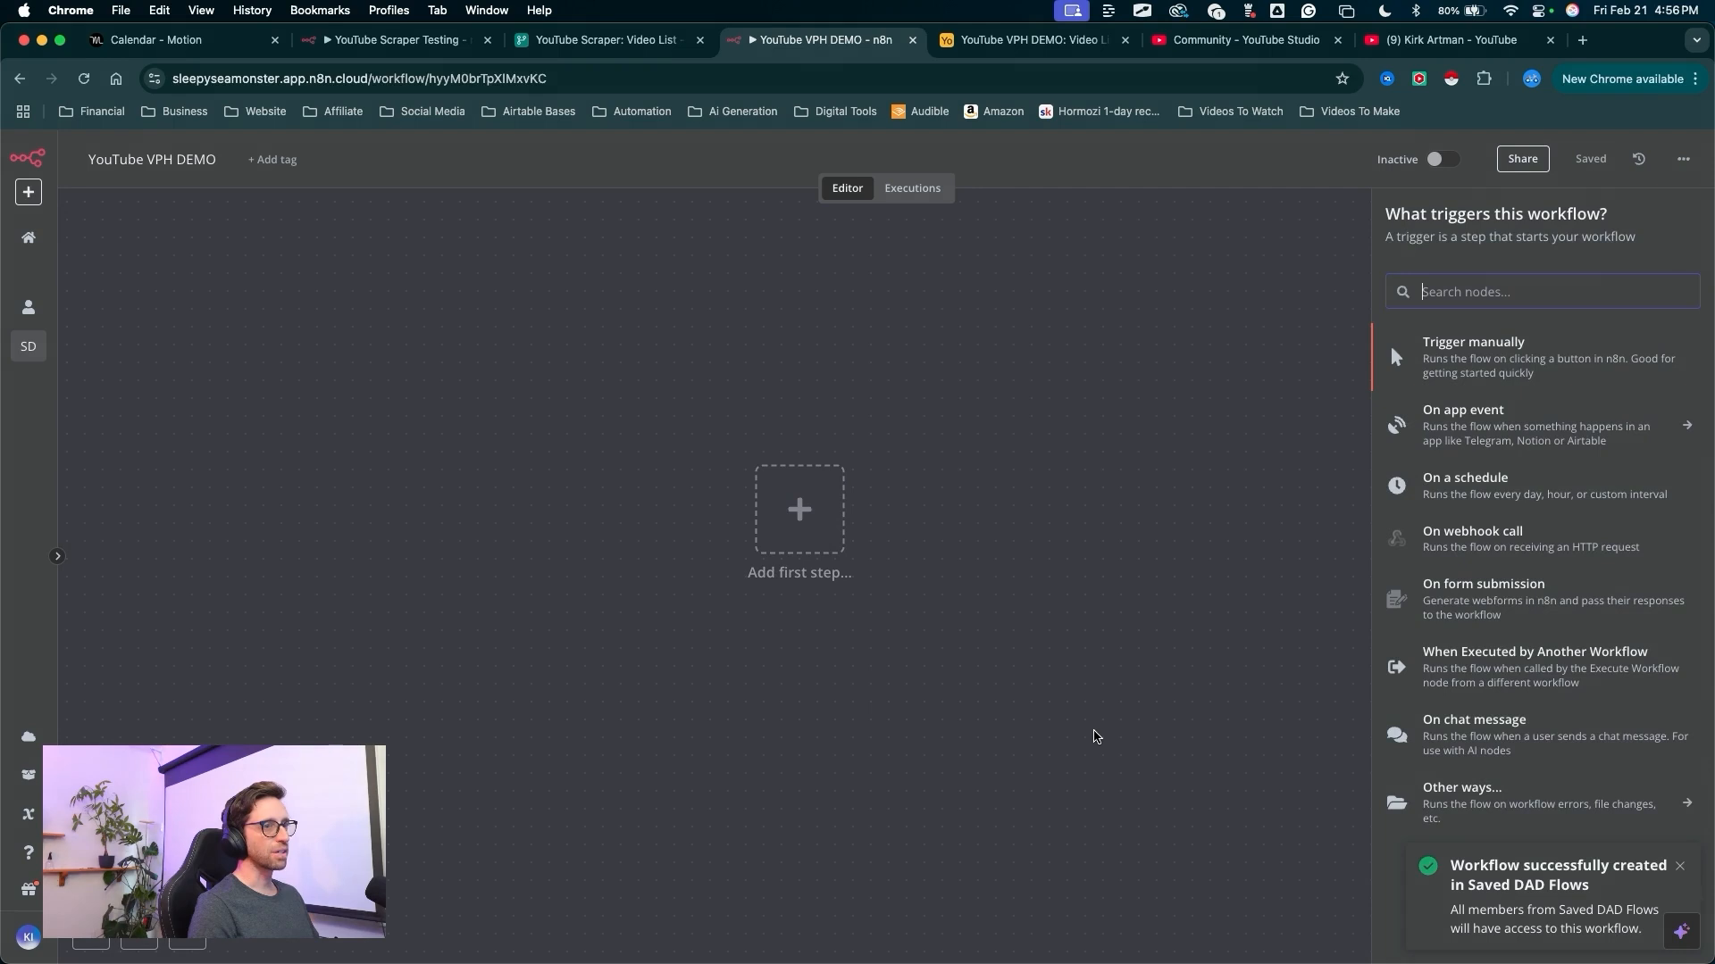
left_click_drag(1175, 841, 1440, 500)
left_click(1439, 502)
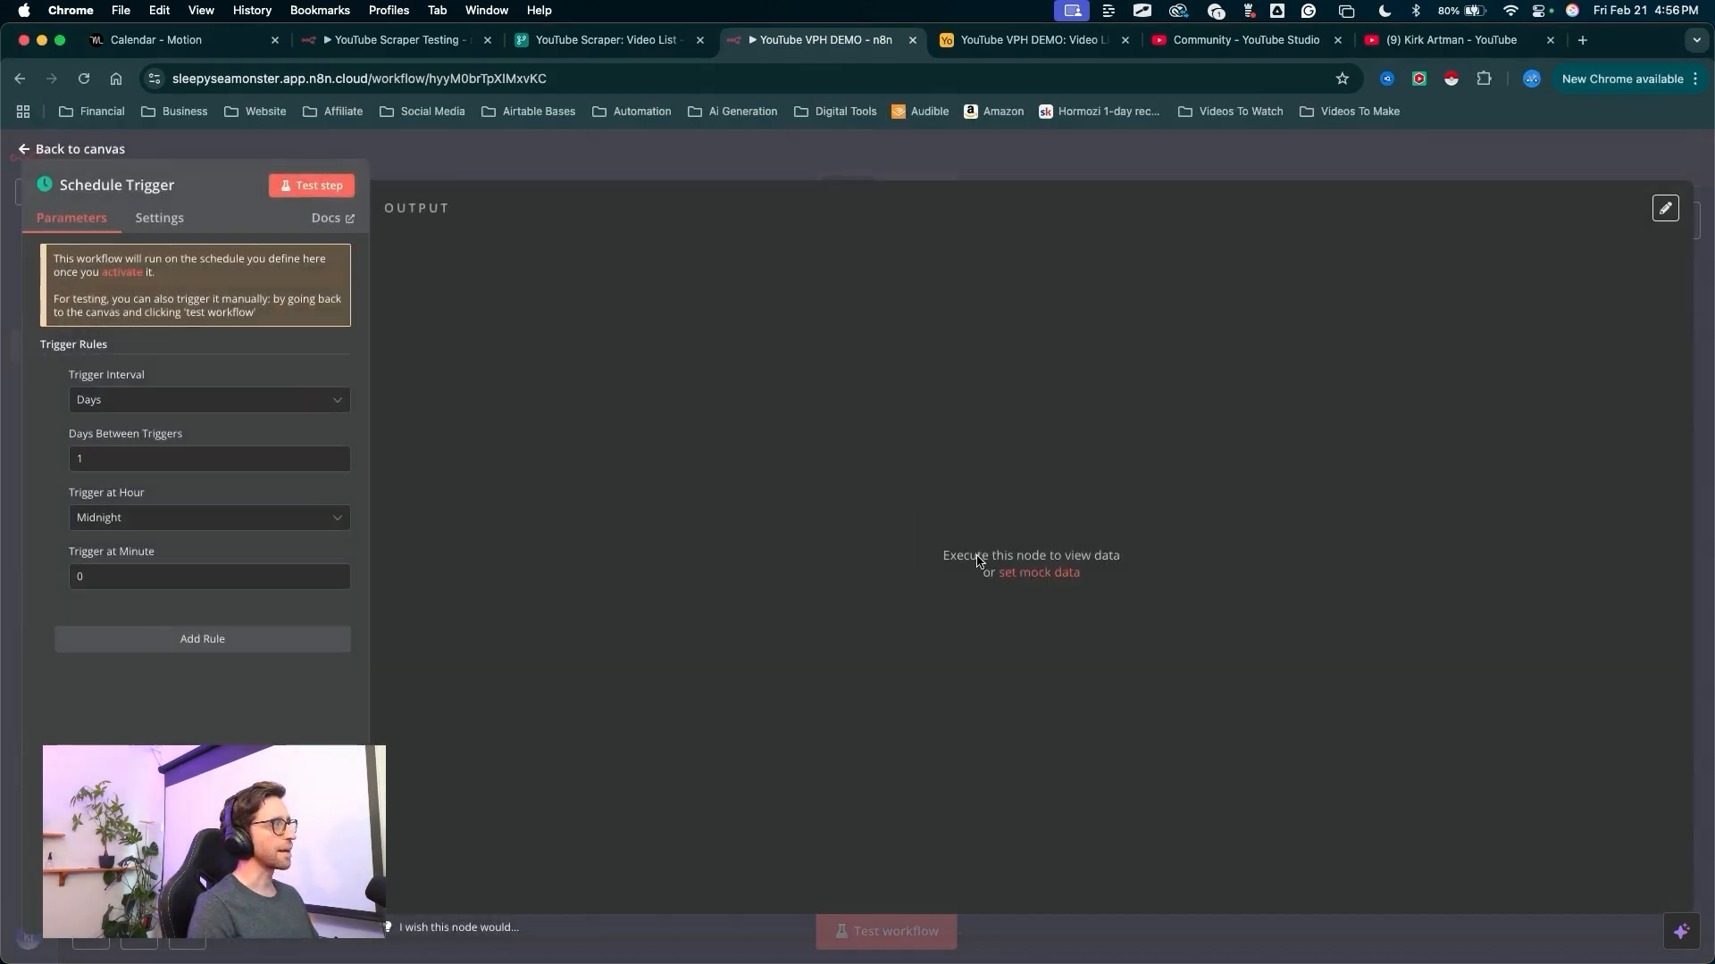
mouse_move(853, 591)
left_mouse_down()
mouse_move(282, 340)
mouse_move(284, 581)
mouse_move(253, 576)
mouse_move(169, 490)
mouse_move(158, 539)
mouse_move(84, 406)
mouse_move(81, 554)
left_mouse_up()
mouse_move(749, 416)
left_mouse_down()
mouse_move(782, 273)
mouse_move(751, 170)
left_mouse_up()
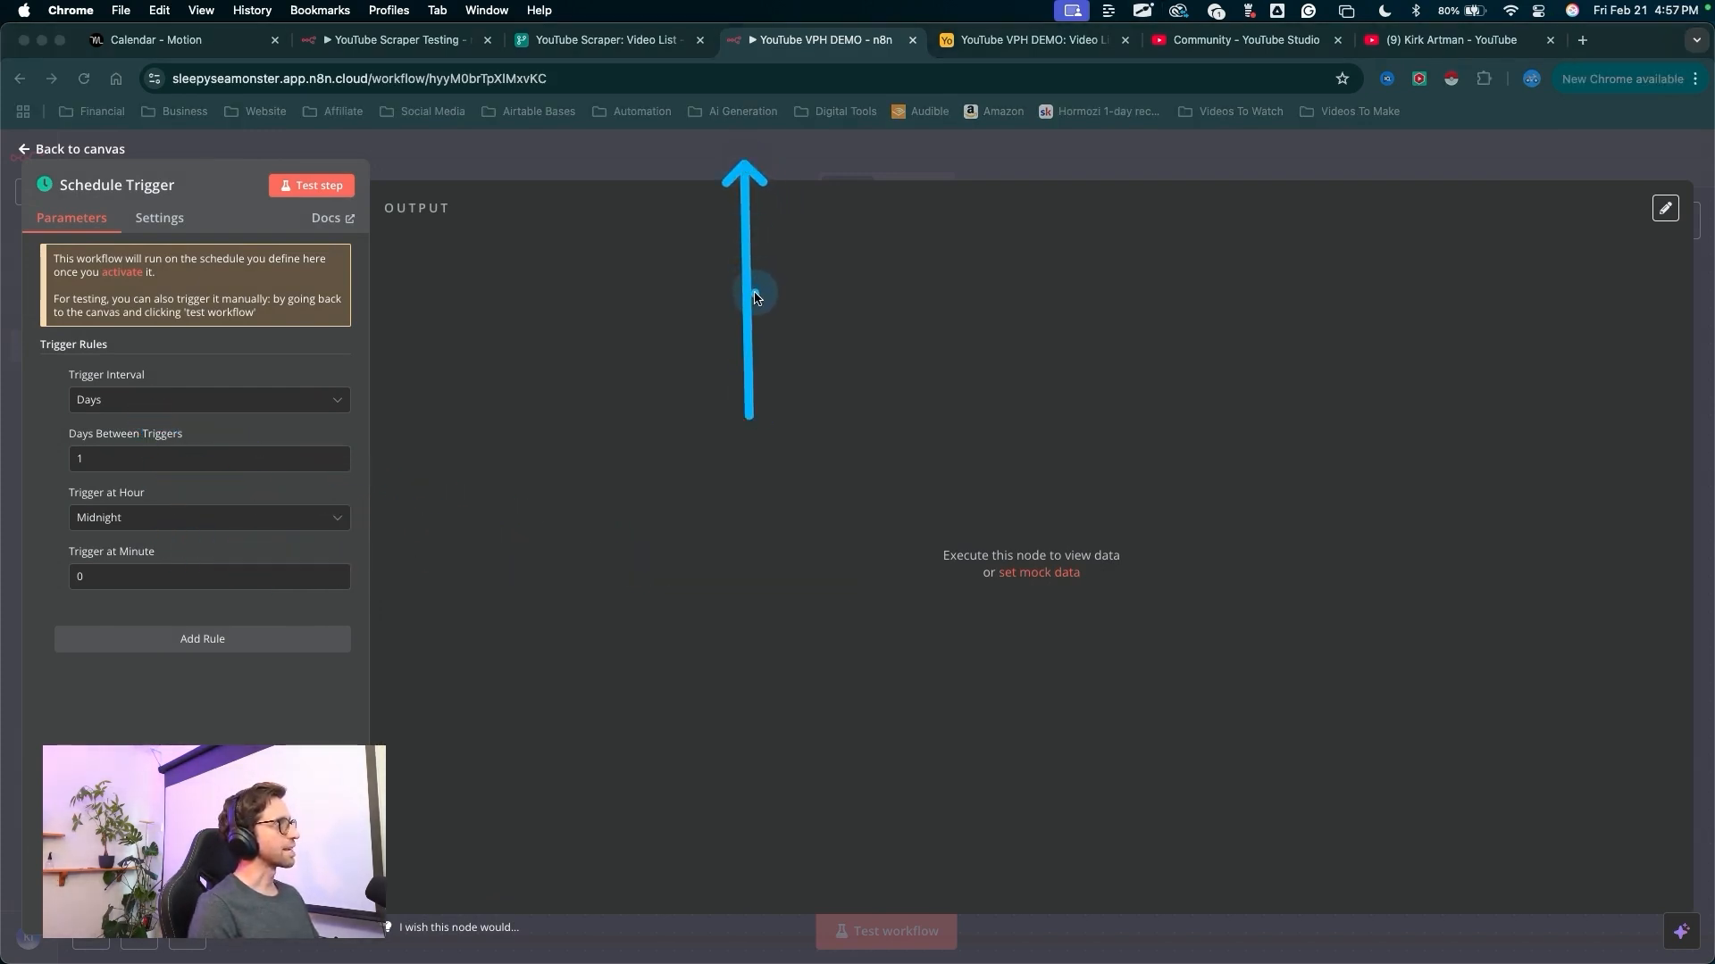
- Close the Schedule Trigger settings with their defaults and add a Code node after the trigger
mouse_move(928, 432)
left_mouse_down()
mouse_move(1492, 172)
mouse_move(1041, 126)
mouse_move(413, 115)
mouse_move(98, 149)
left_mouse_up()
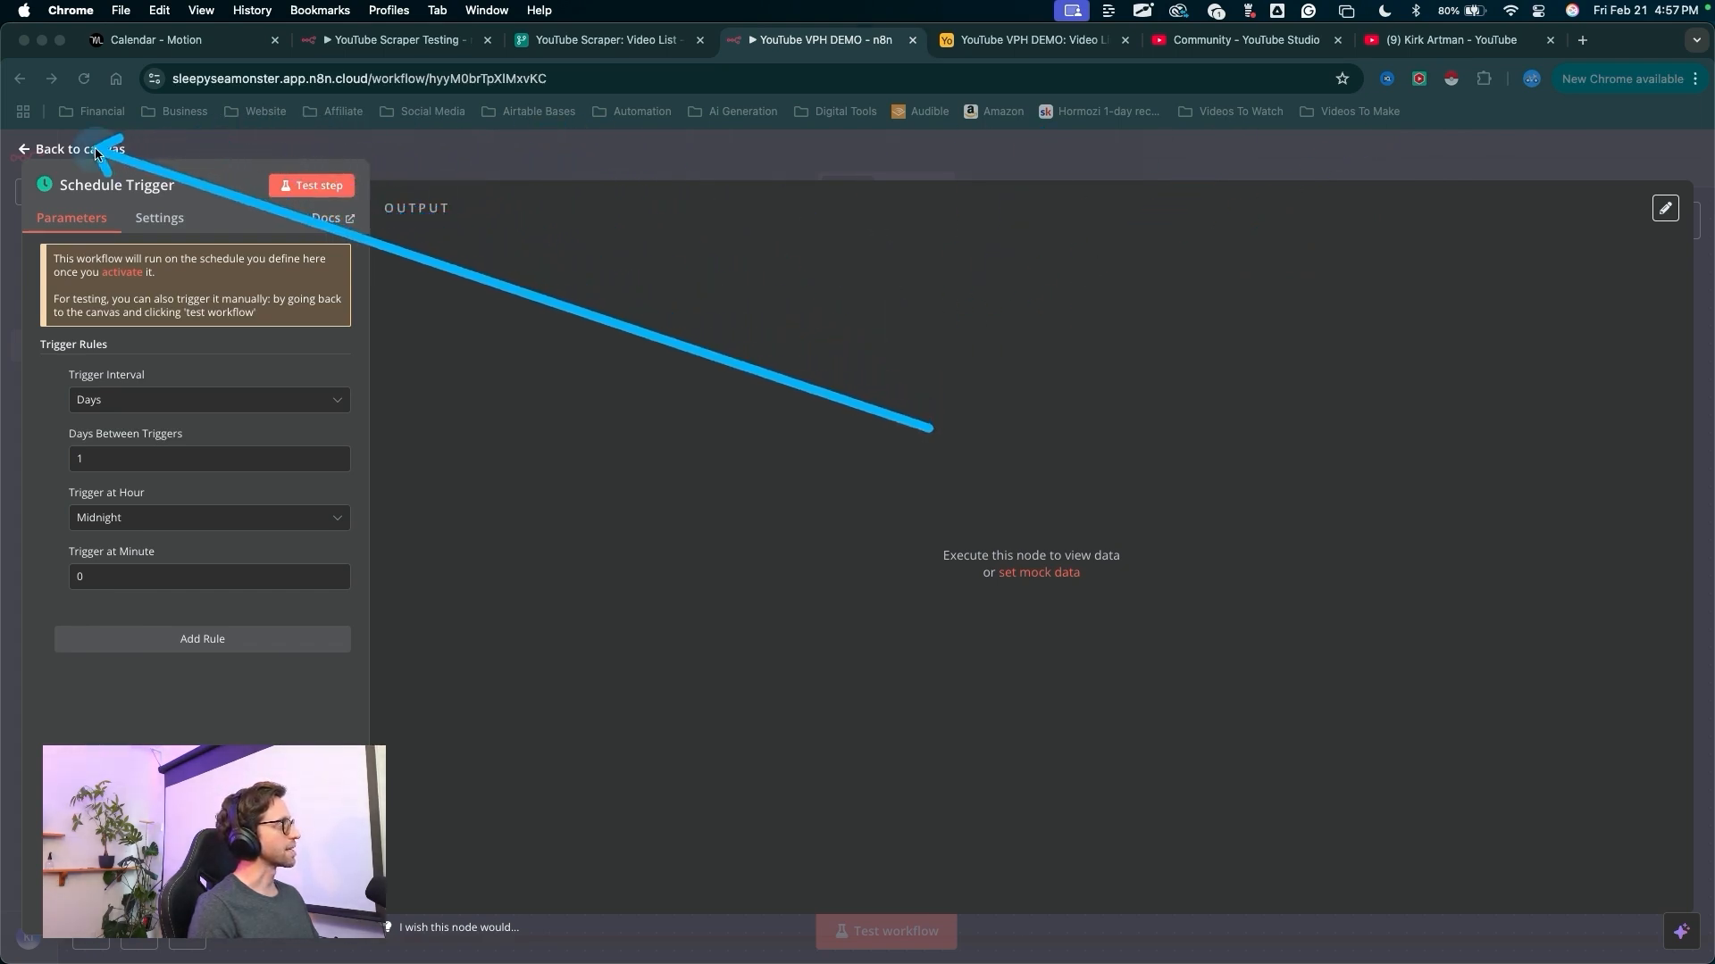
left_click(95, 147)
mouse_move(860, 695)
left_mouse_down()
mouse_move(728, 574)
mouse_move(611, 512)
mouse_move(660, 478)
mouse_move(1225, 487)
mouse_move(882, 862)
mouse_move(875, 834)
mouse_move(872, 880)
mouse_move(819, 888)
mouse_move(622, 643)
mouse_move(574, 452)
mouse_move(554, 476)
left_mouse_up()
scroll(973, 701, "right", 4)
scroll(973, 702, "down", 2)
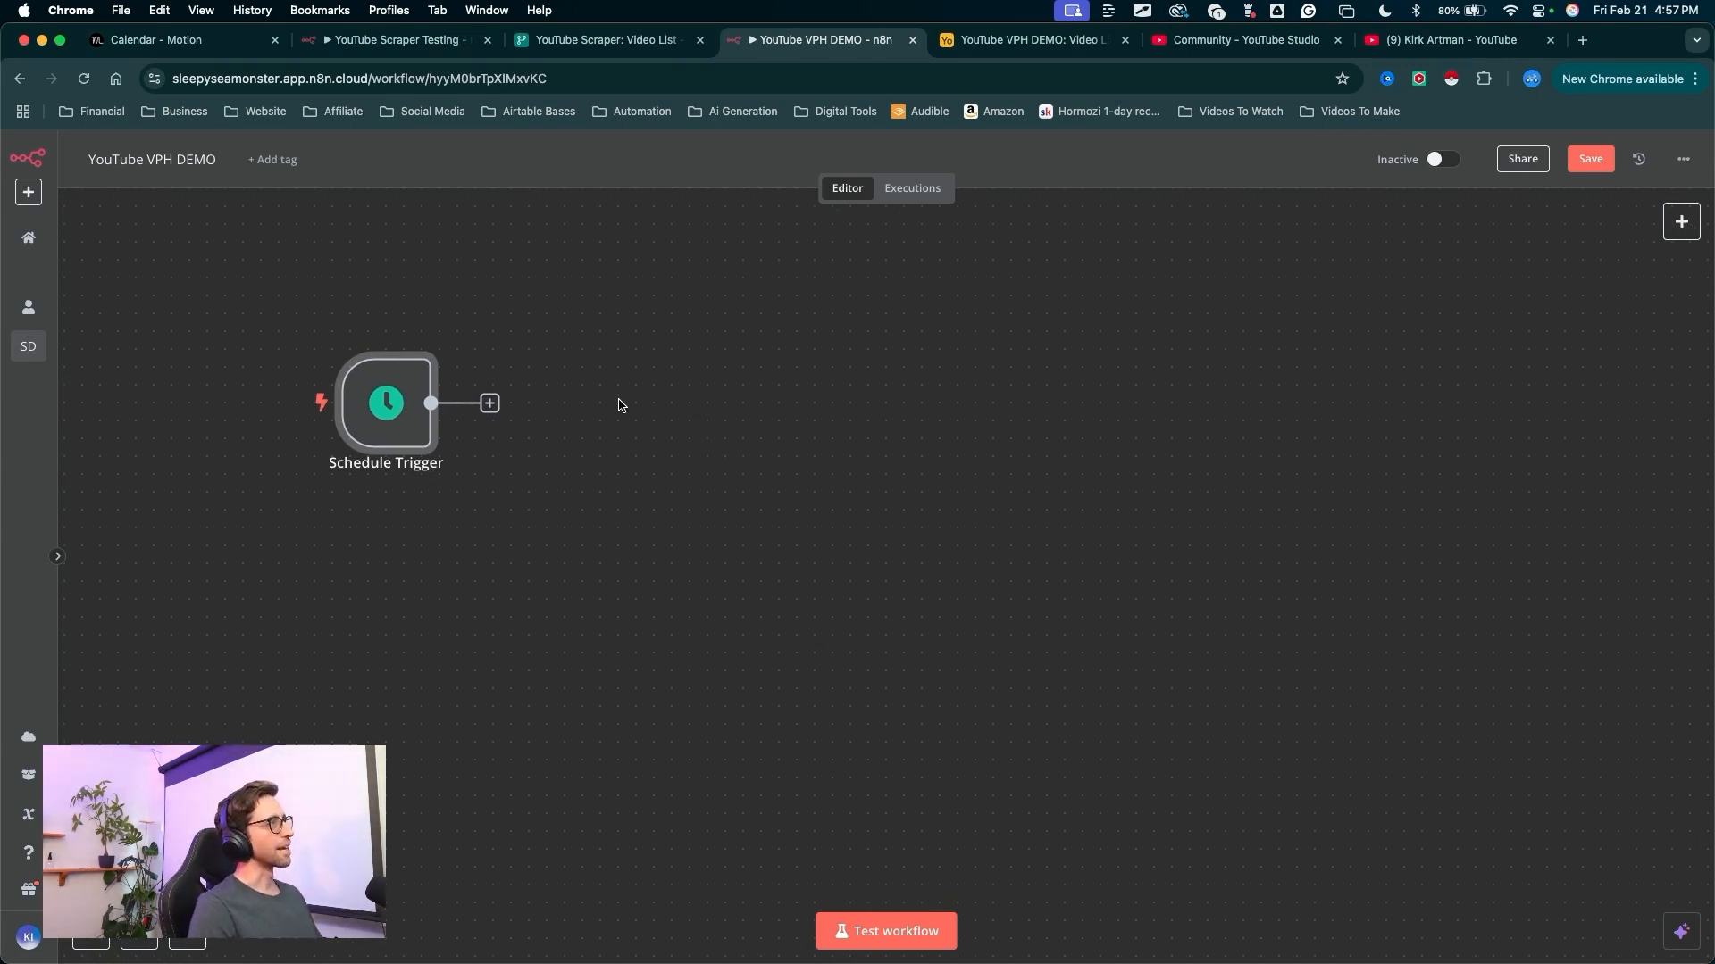
scroll(608, 471, "left", 3)
scroll(608, 471, "up", 2)
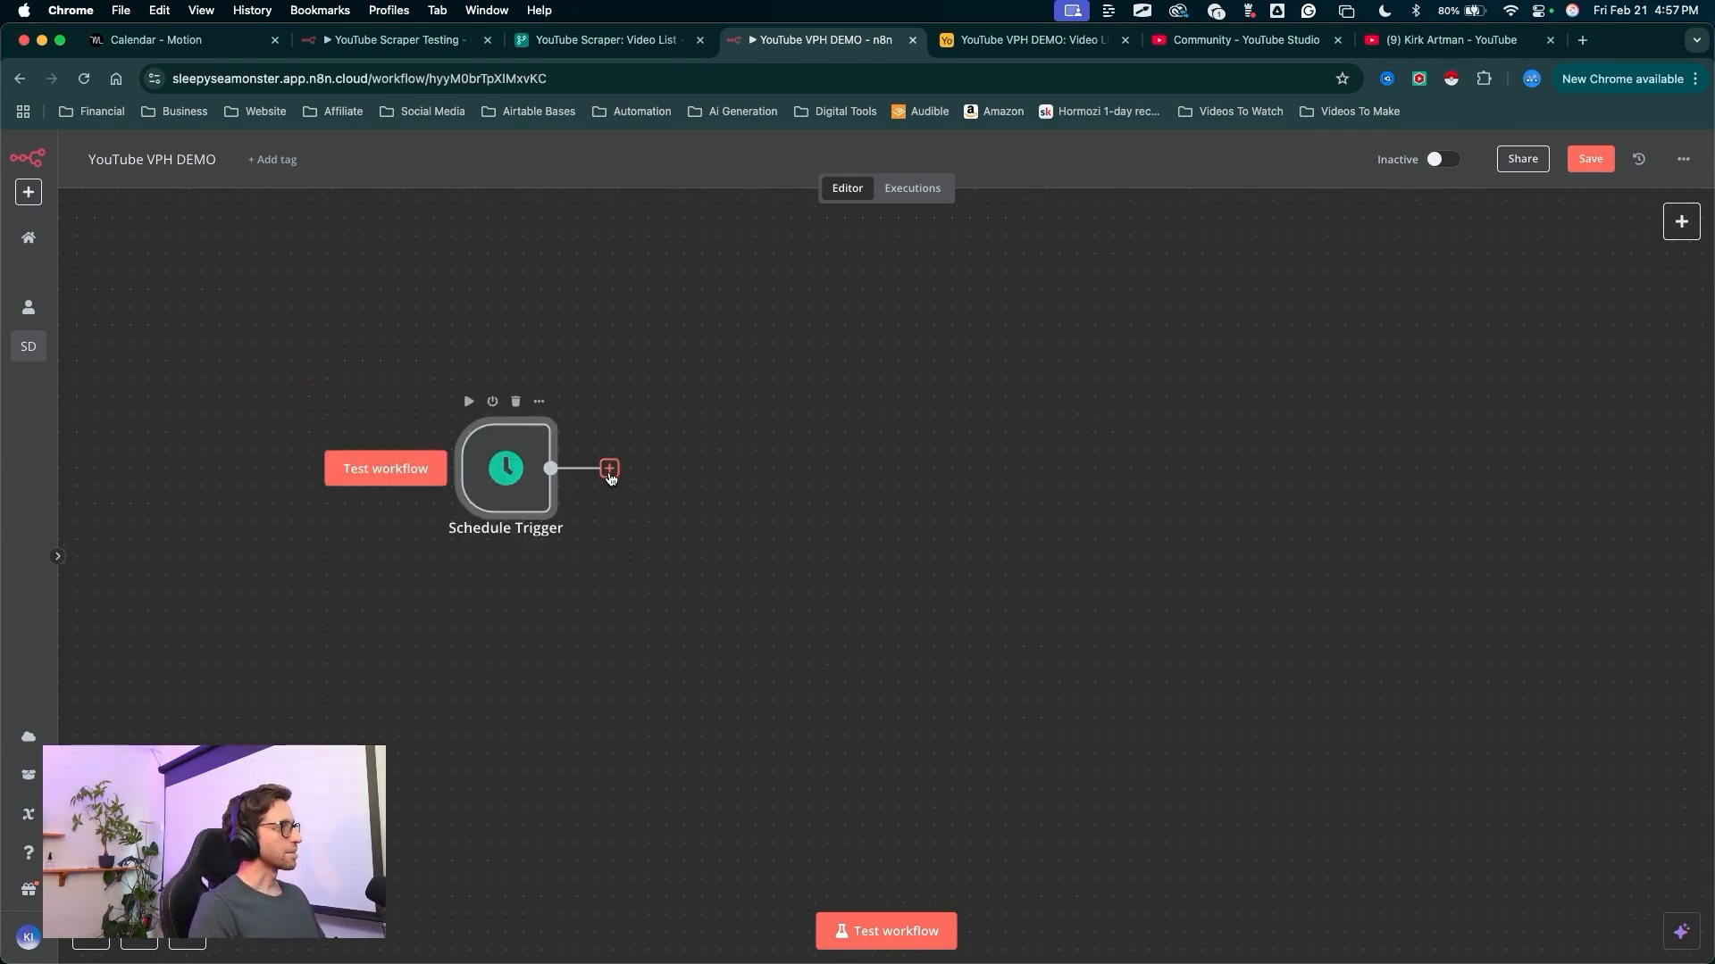
left_click(609, 467)
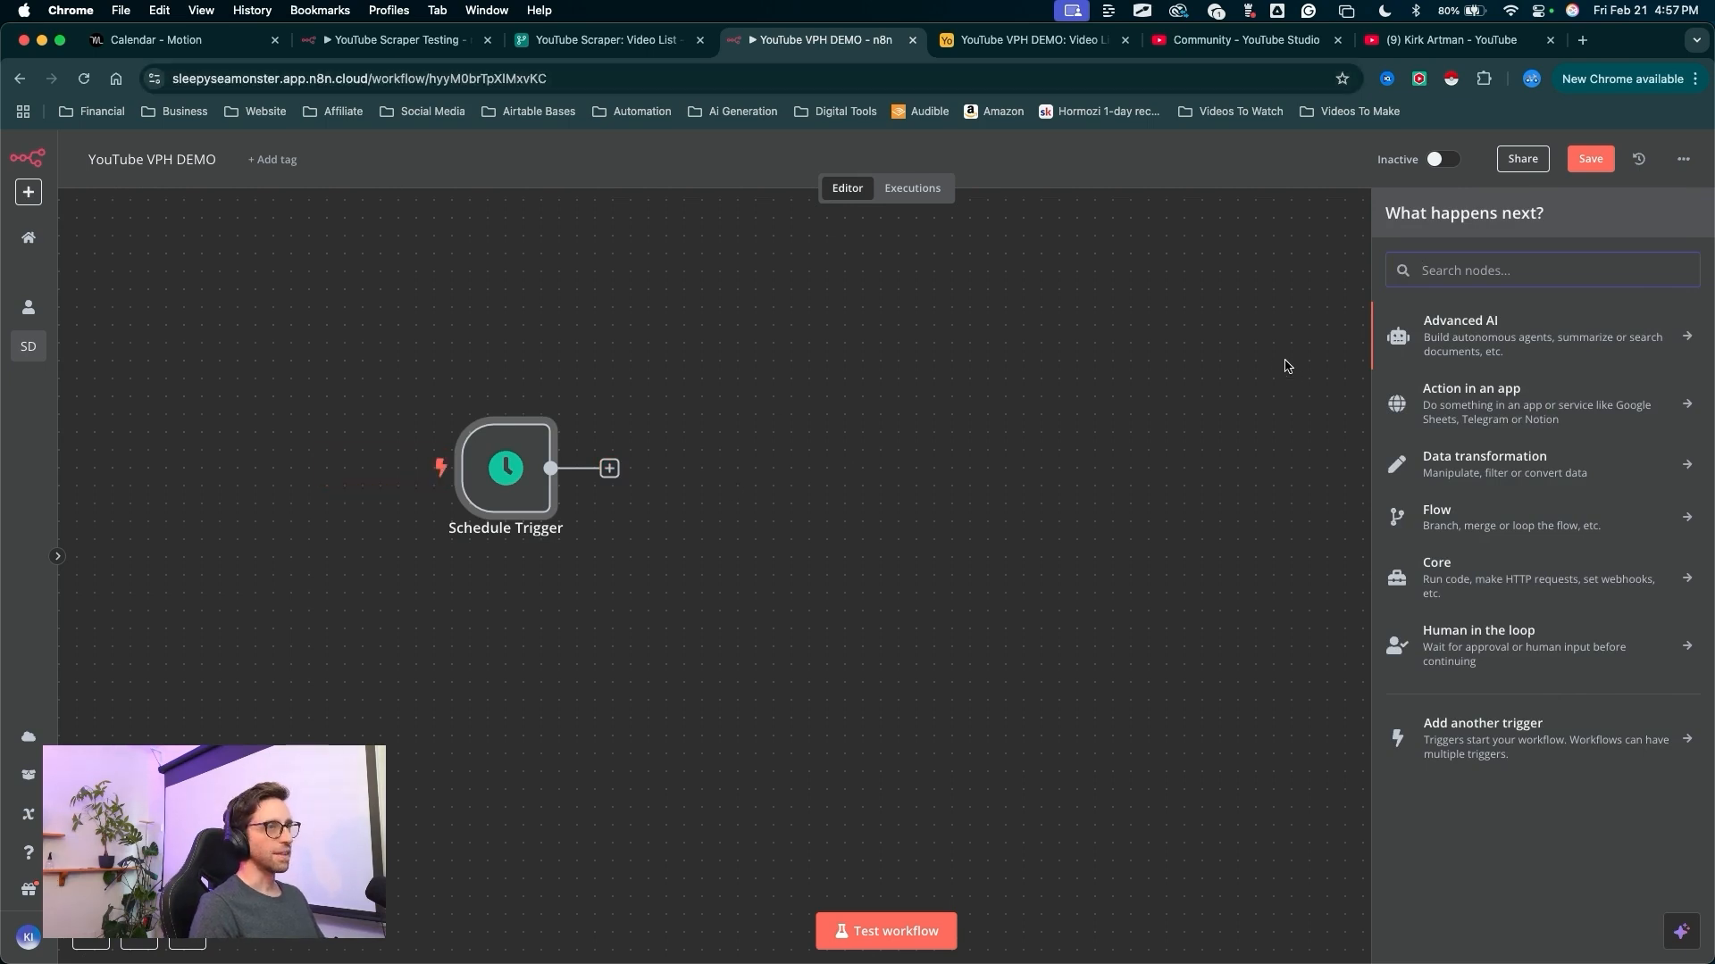
type("code")
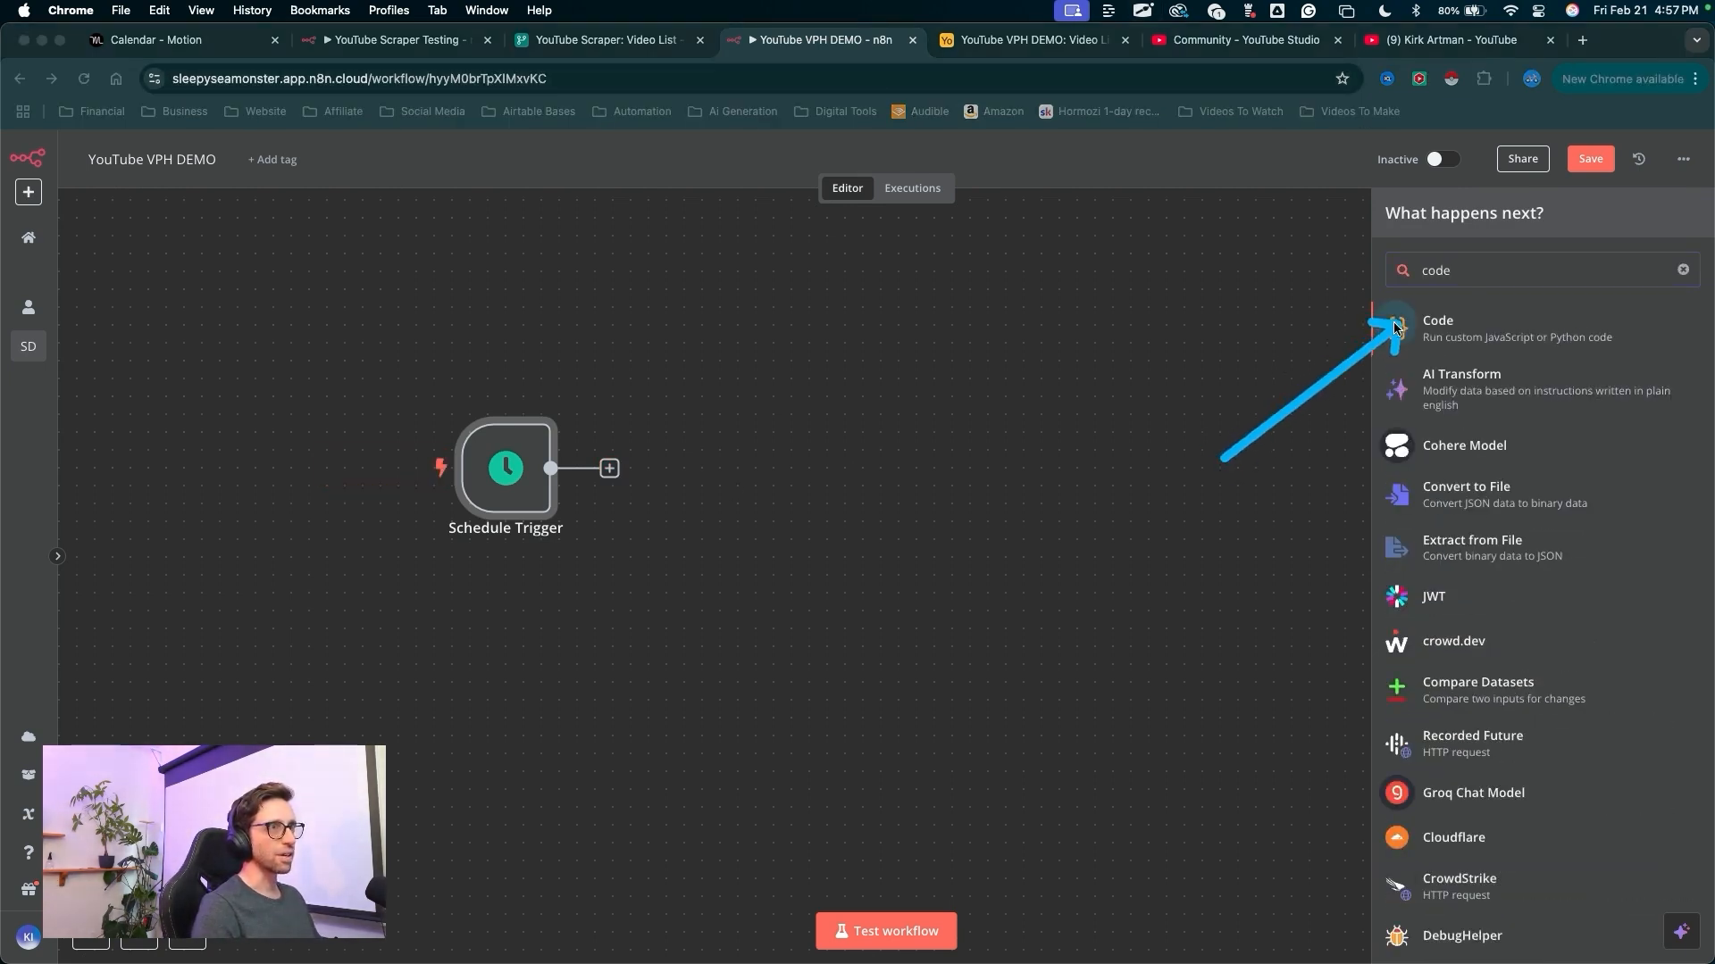
key("Return")
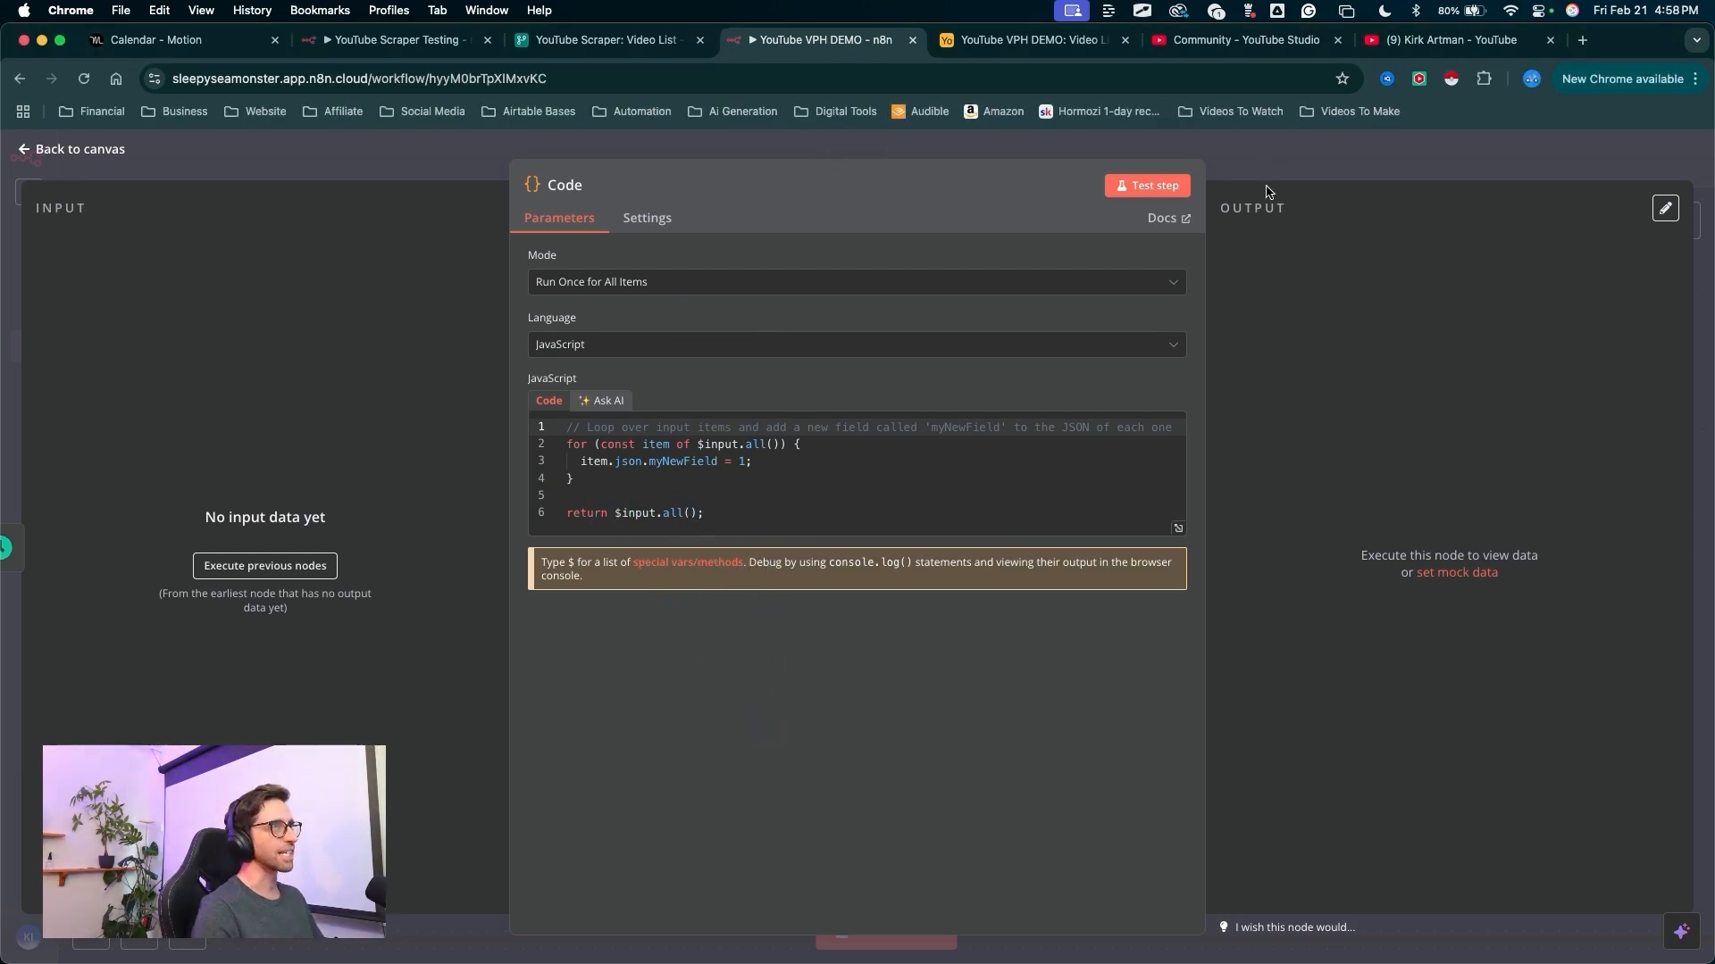
- Replace the Code node's default JavaScript with a script returning publishedAfter as 83 days ago and publishedBefore as 7 days ago
left_click_drag(864, 808, 665, 479)
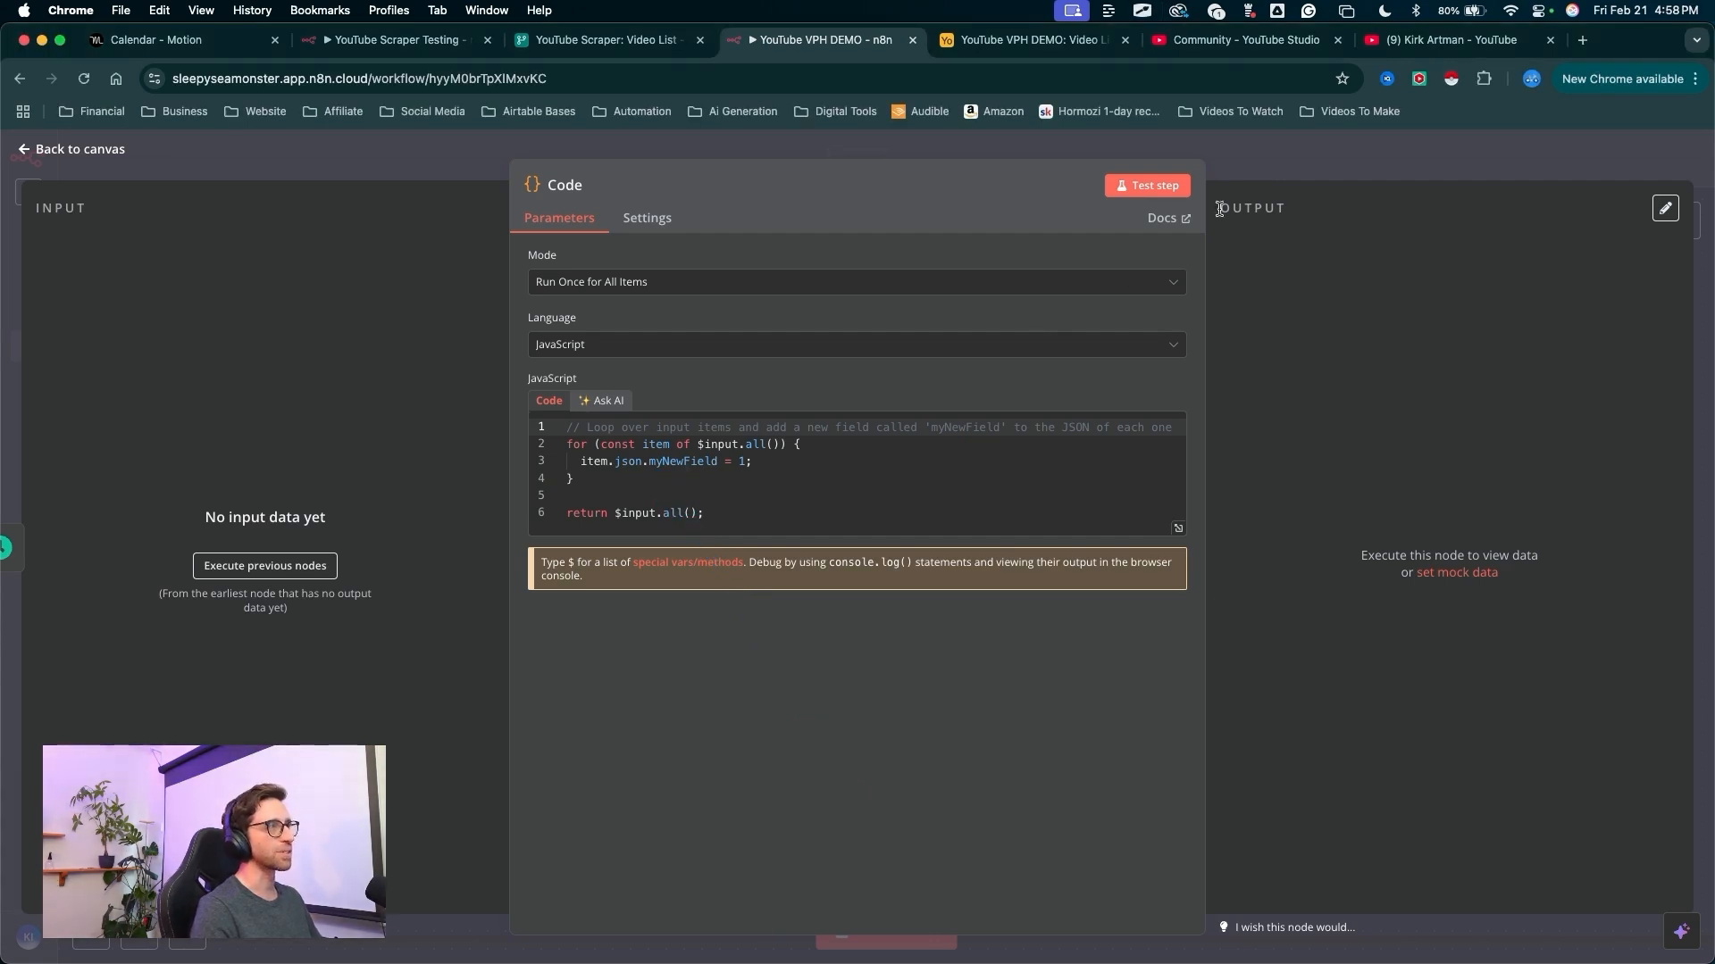
left_click_drag(731, 709, 670, 473)
left_click_drag(801, 520, 450, 400)
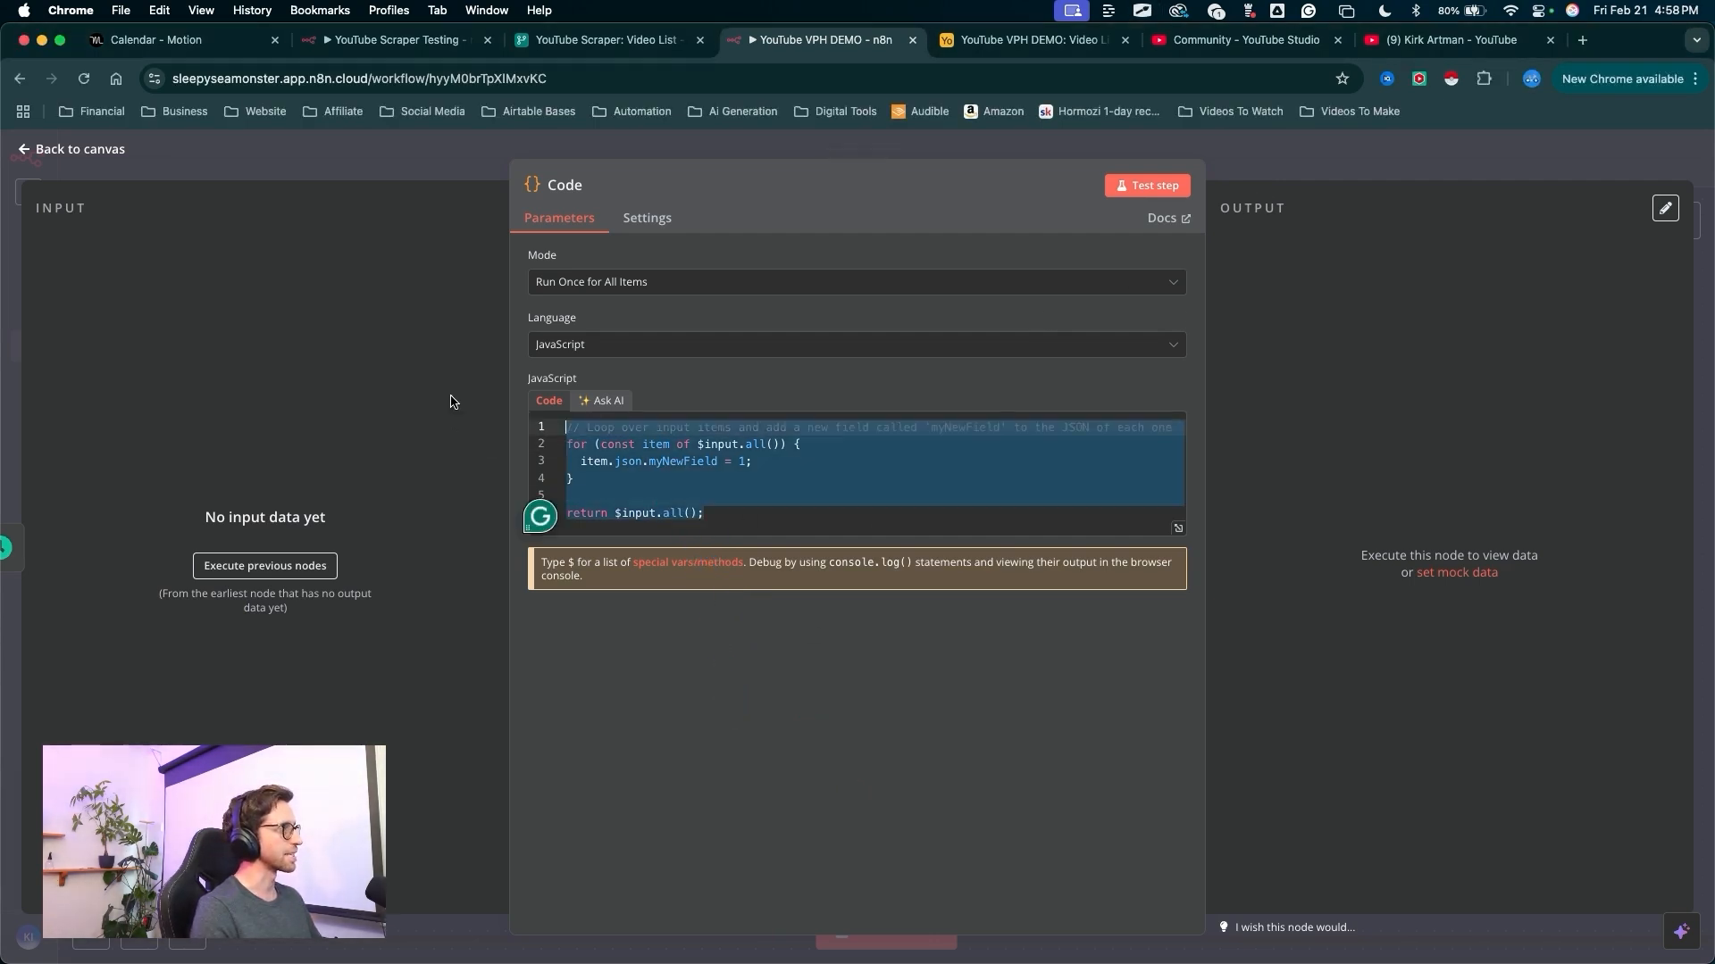
key("BackSpace")
left_click_drag(727, 696, 613, 452)
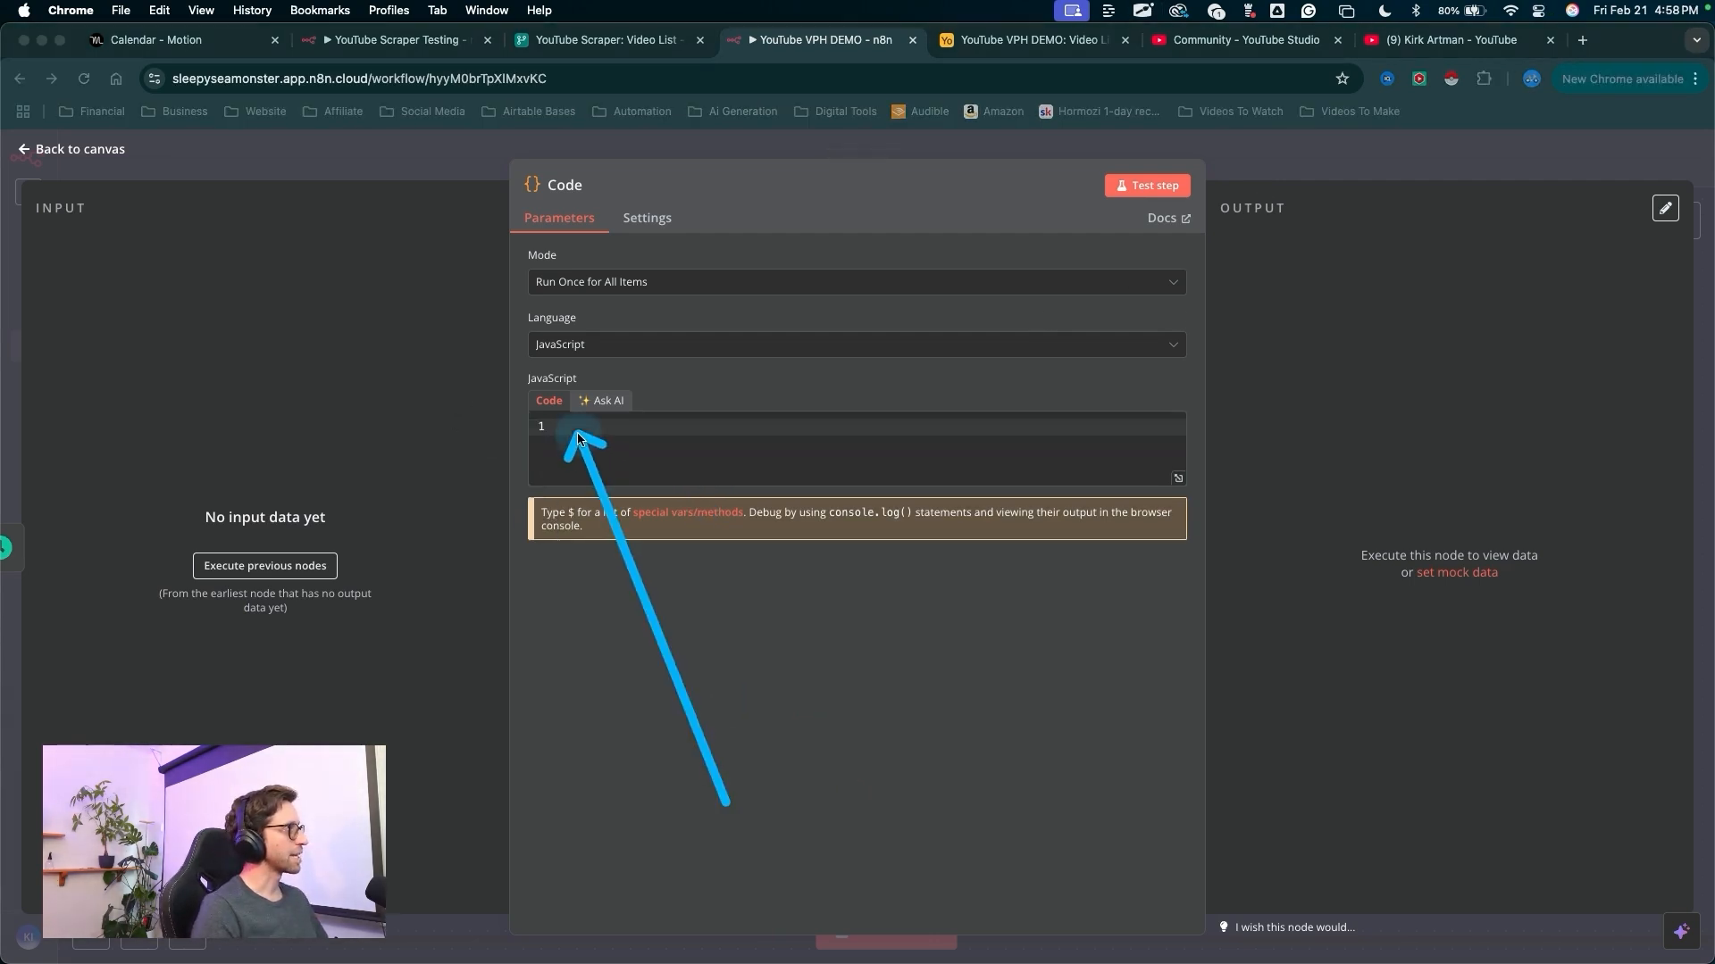
type("const now = new Date();  // Calculate 90 days ago const ninetyDaysAgo = new Date(); ninetyDaysAgo.setDate(now.getDate() - 83);  // Calculate 14 days ago const sevenDaysAgo = new Date(); sevenDaysAgo.setDate(now.getDate() - 7);  return [{   publishedAfter: ninetyDaysAgo.toISOString(),   publishedBefore: sevenDaysAgo.toISOString() }];")
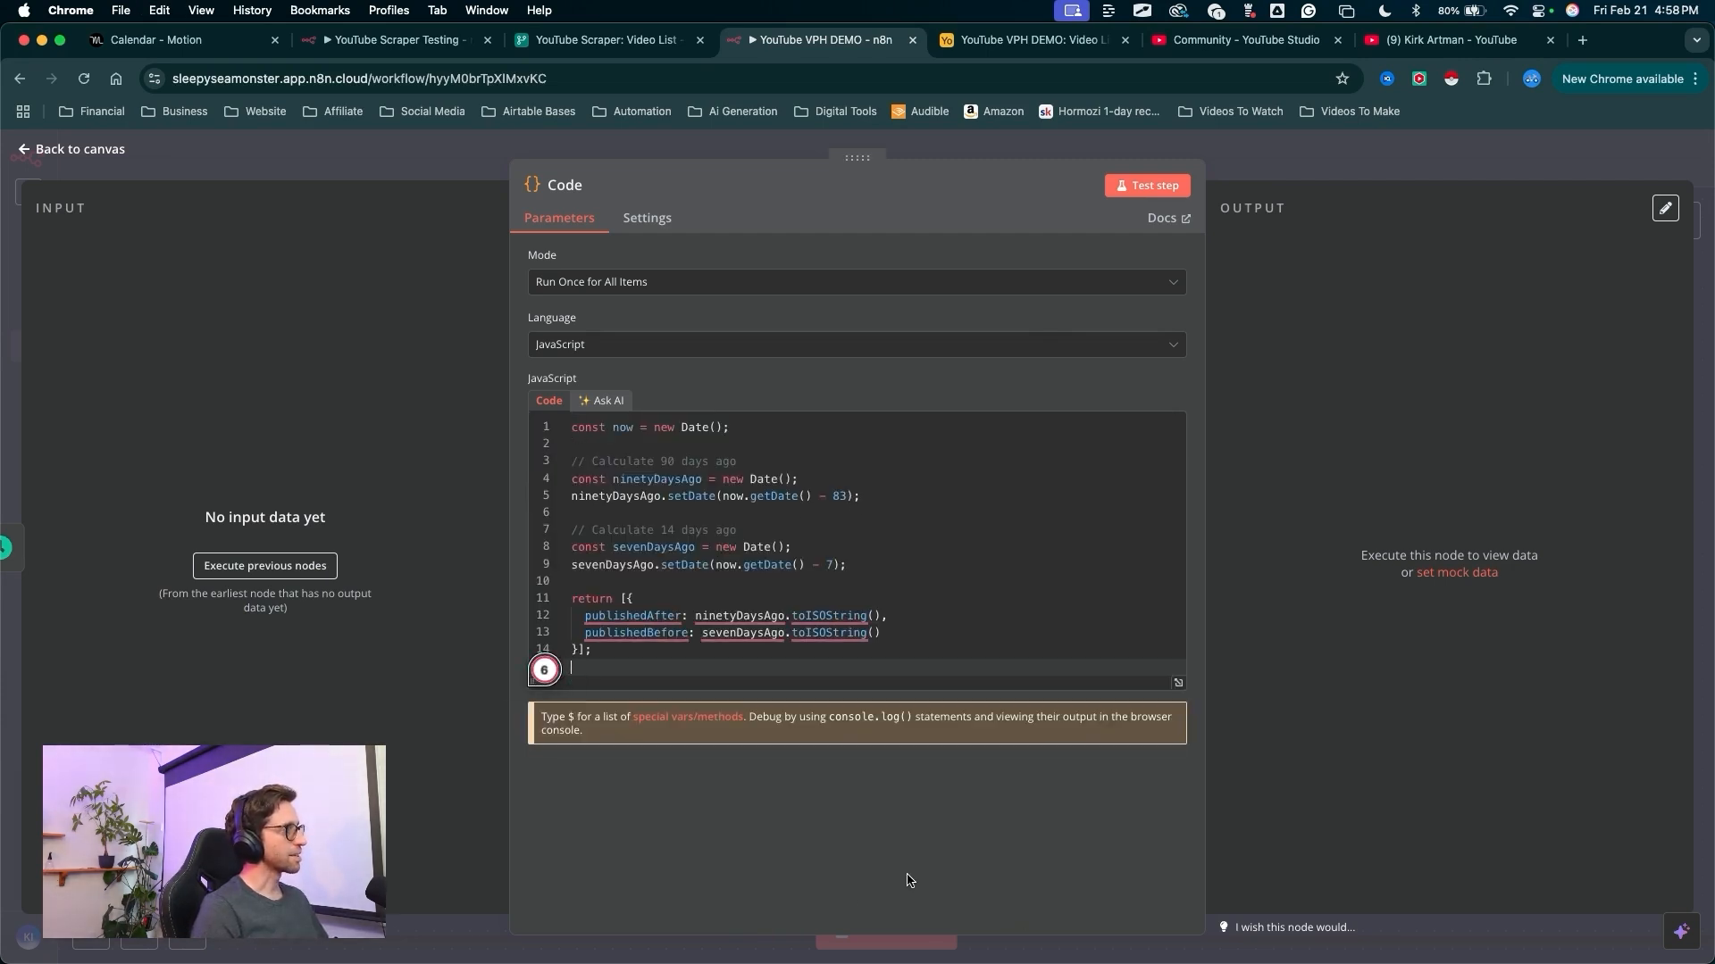
left_click(1031, 473)
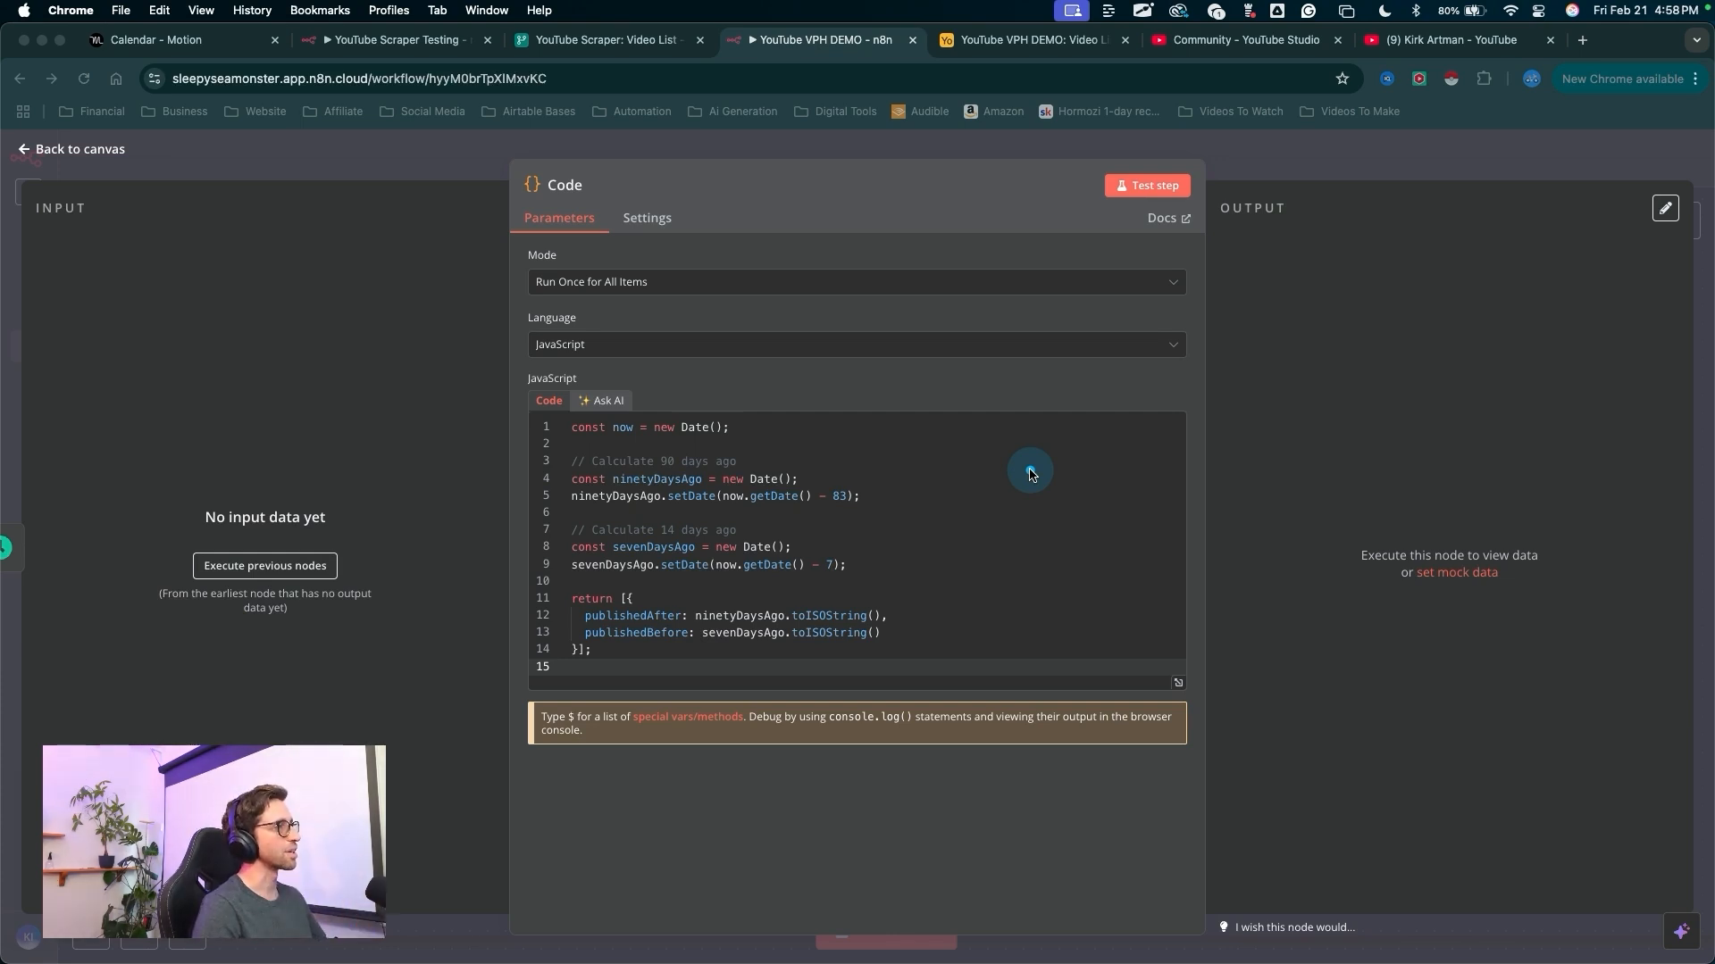
- Set the script's sevenDaysAgo offset to 3 days and its ninetyDaysAgo offset to 30 days
left_click(841, 493)
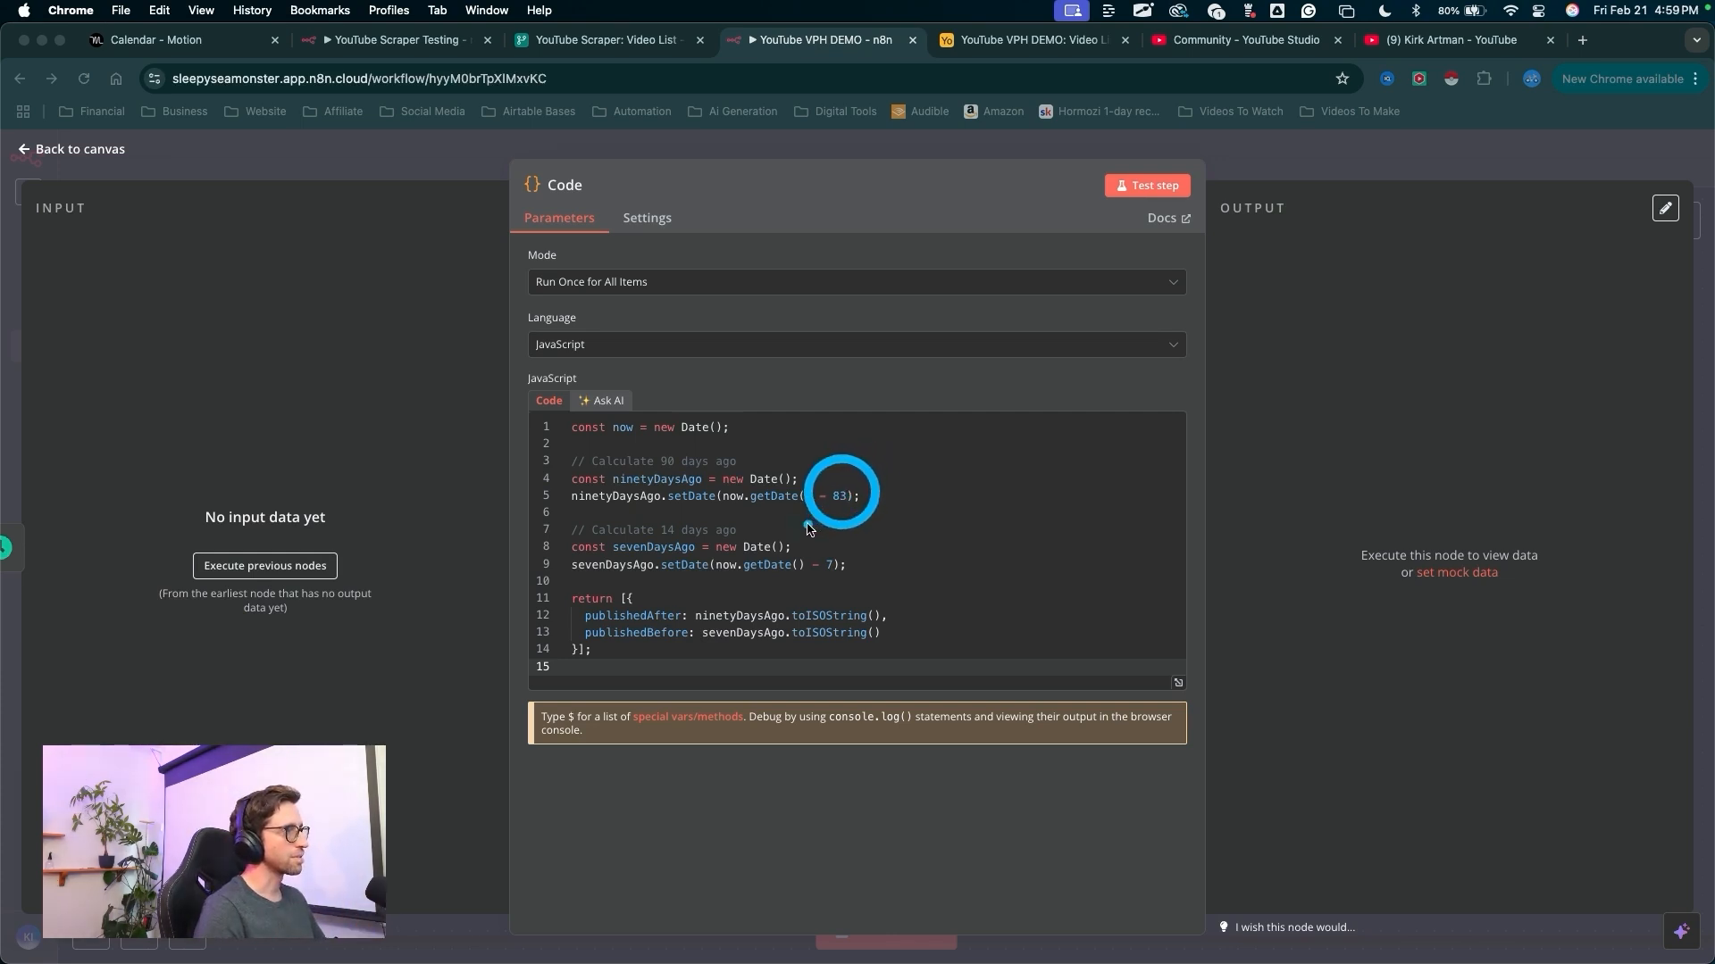
left_click(830, 564)
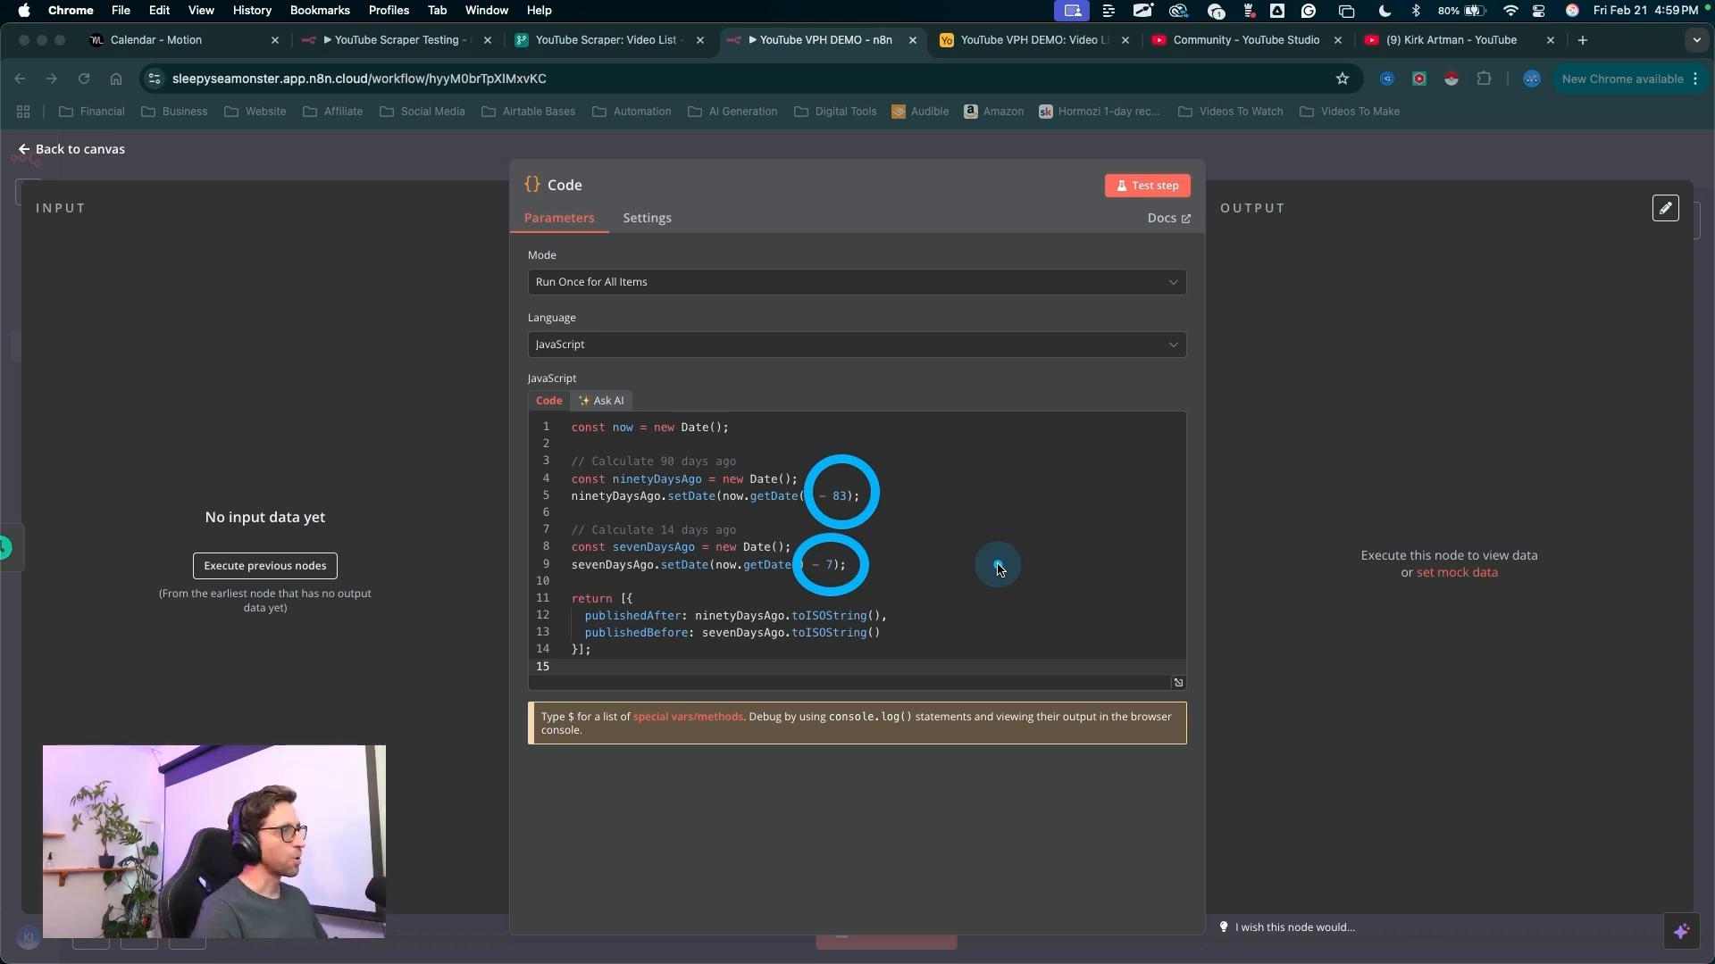
left_click(830, 566)
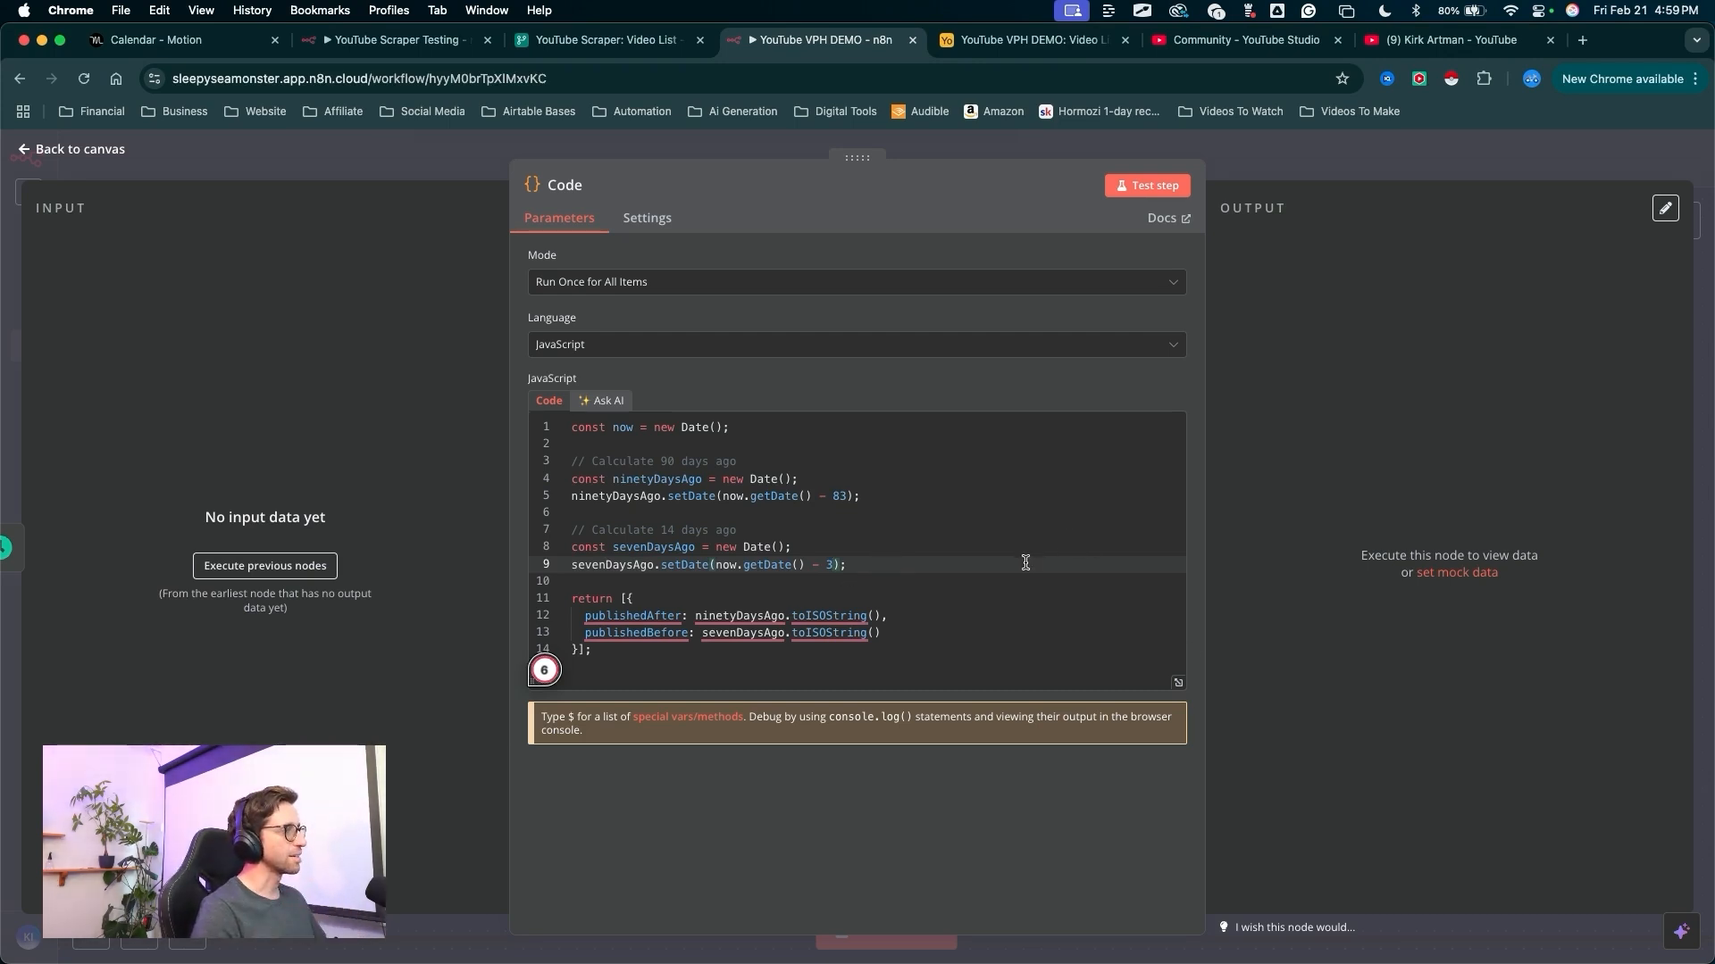
double_click(839, 497)
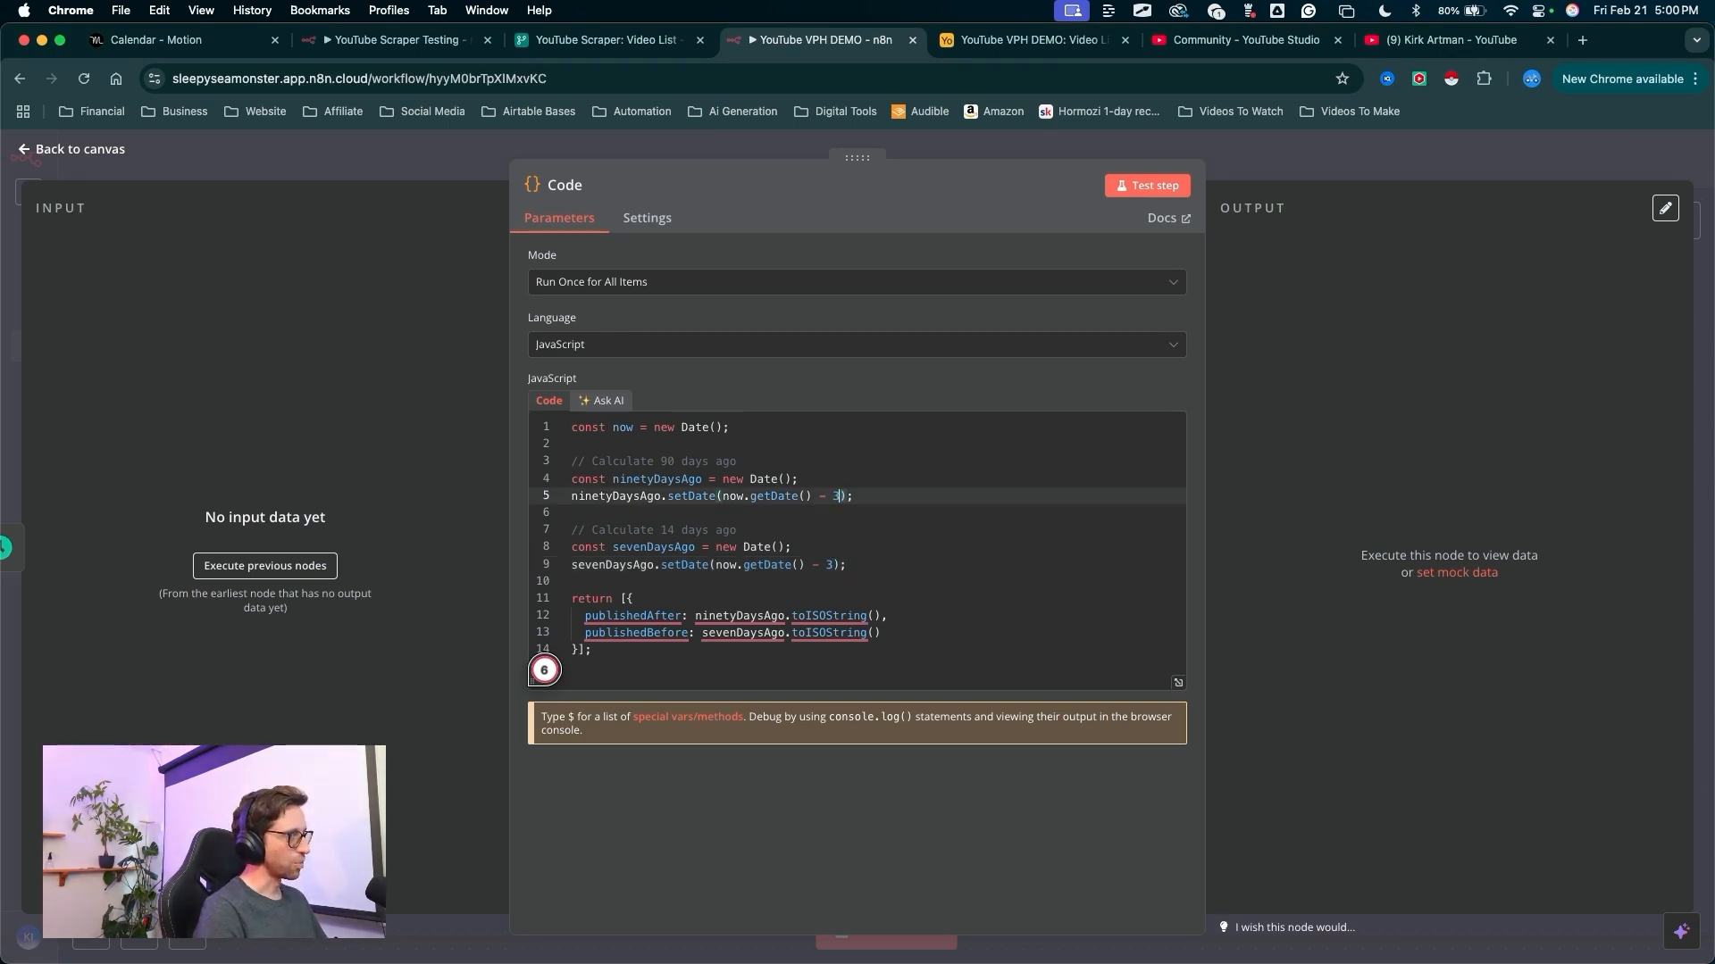
mouse_move(871, 451)
left_mouse_down()
mouse_move(840, 523)
mouse_move(870, 456)
left_mouse_up()
mouse_move(849, 535)
left_mouse_down()
mouse_move(817, 558)
mouse_move(818, 582)
left_mouse_up()
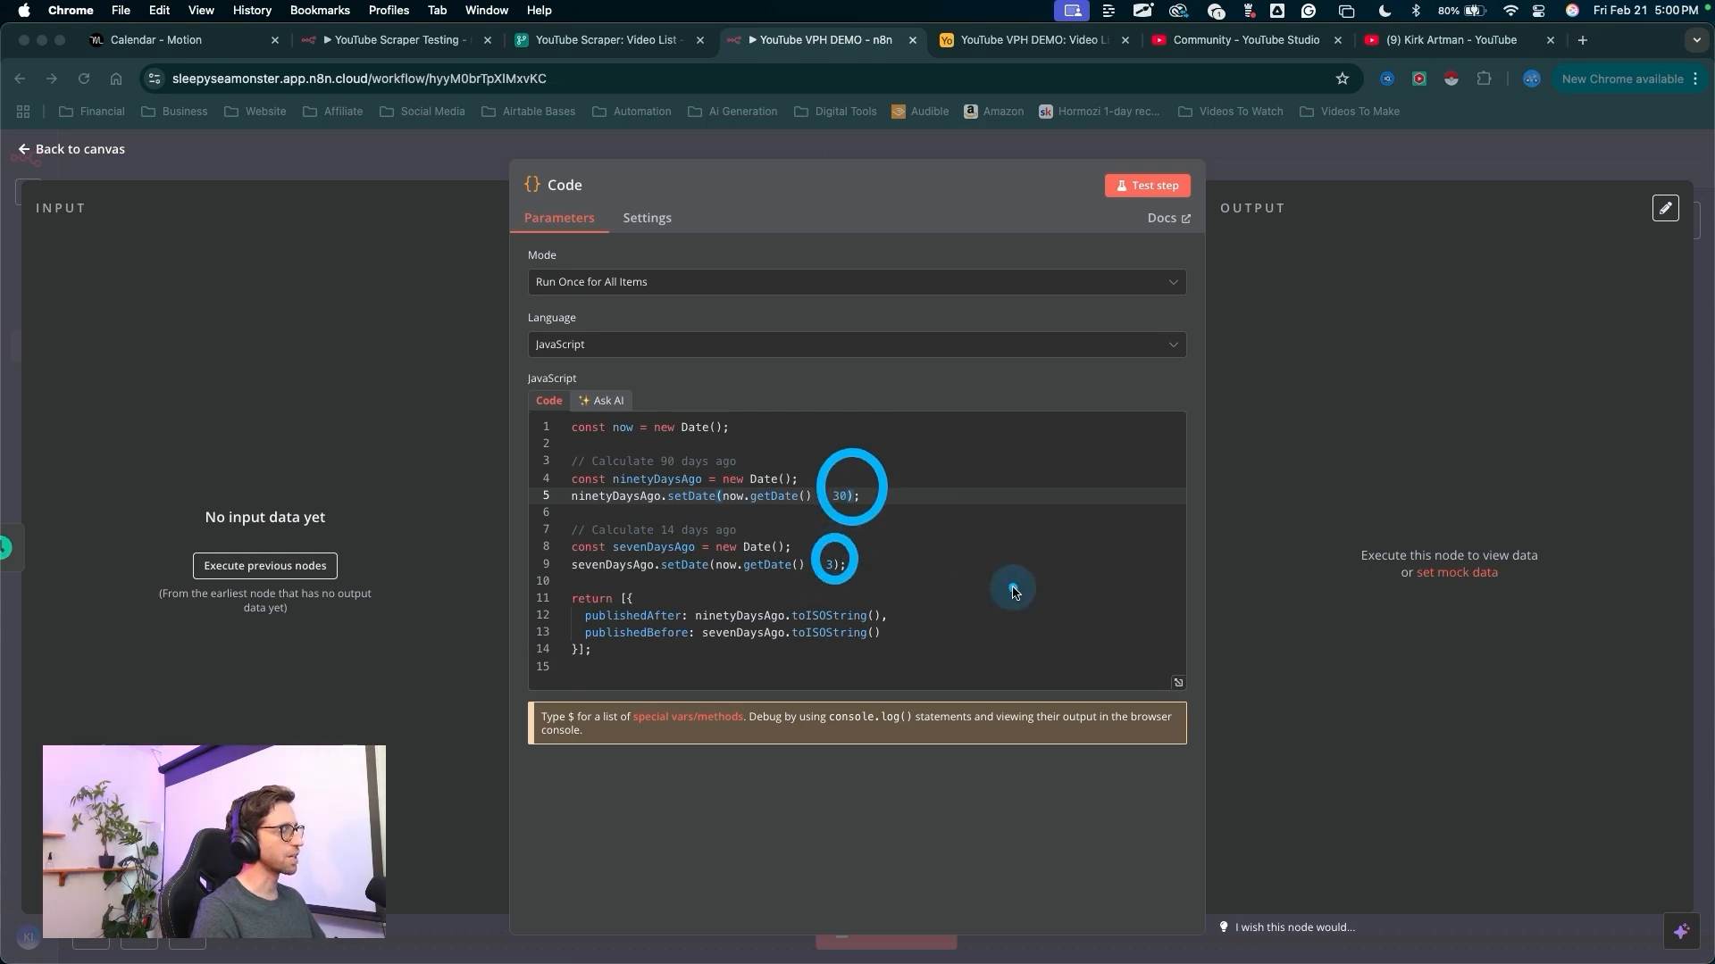
key("Escape")
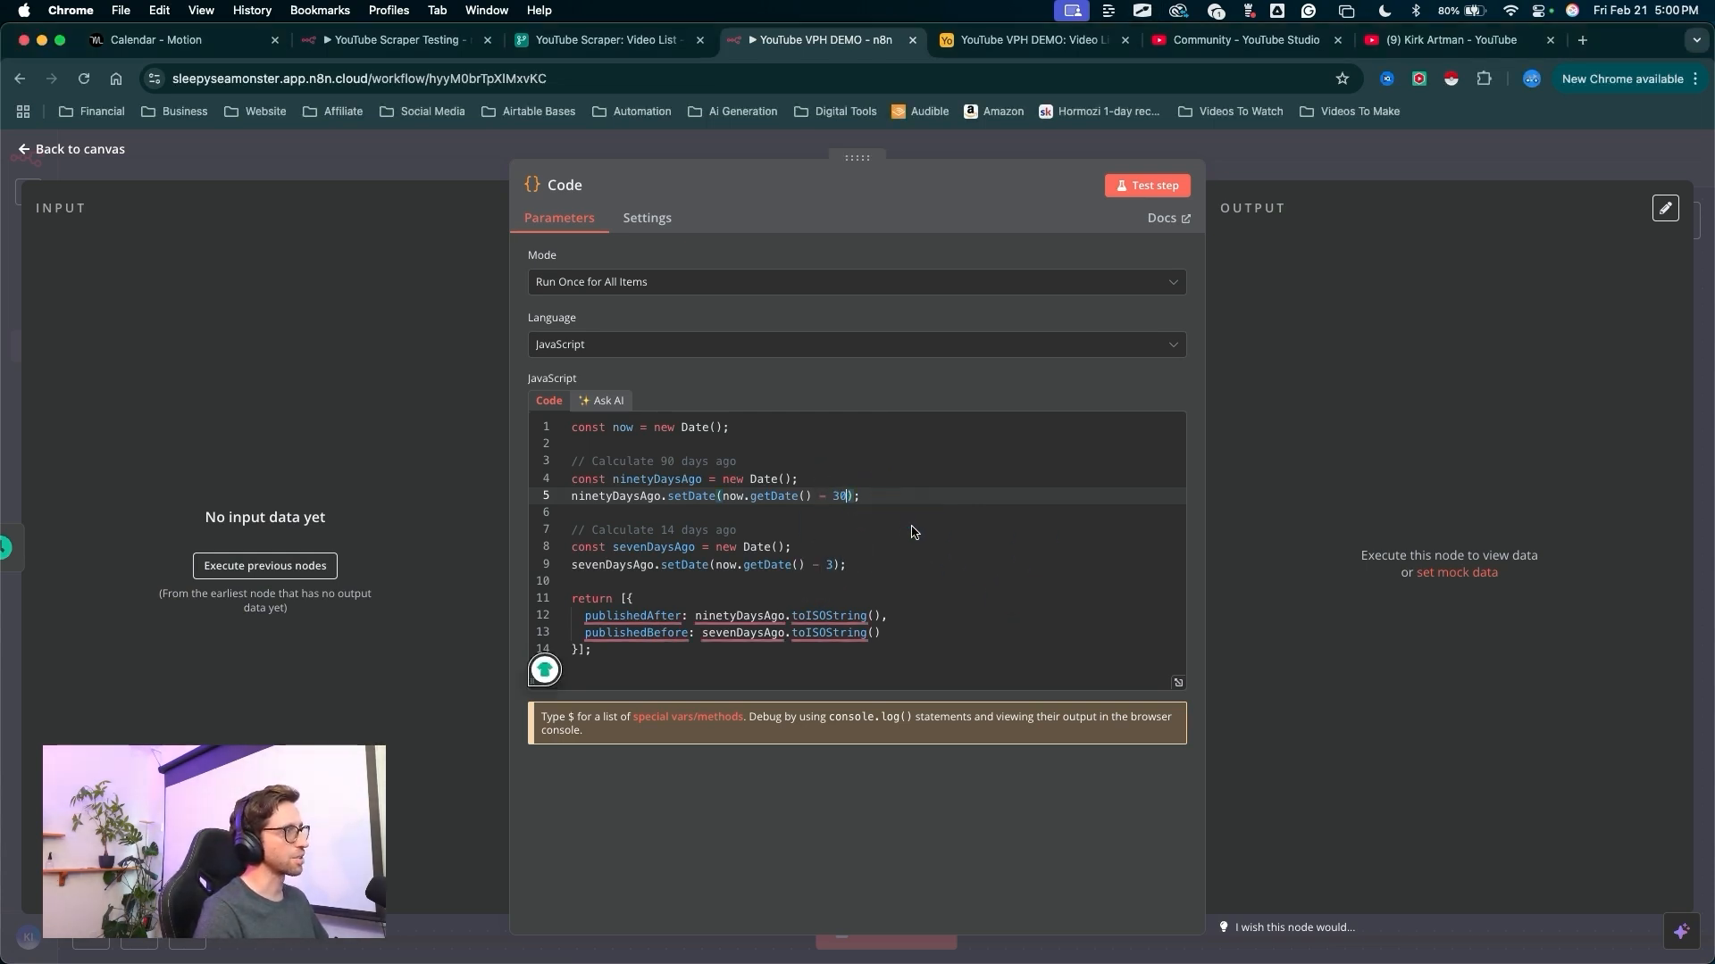
mouse_move(480, 454)
left_mouse_down()
mouse_move(578, 499)
mouse_move(739, 497)
mouse_move(566, 483)
mouse_move(829, 498)
mouse_move(568, 500)
mouse_move(571, 567)
mouse_move(788, 565)
mouse_move(839, 500)
left_mouse_up()
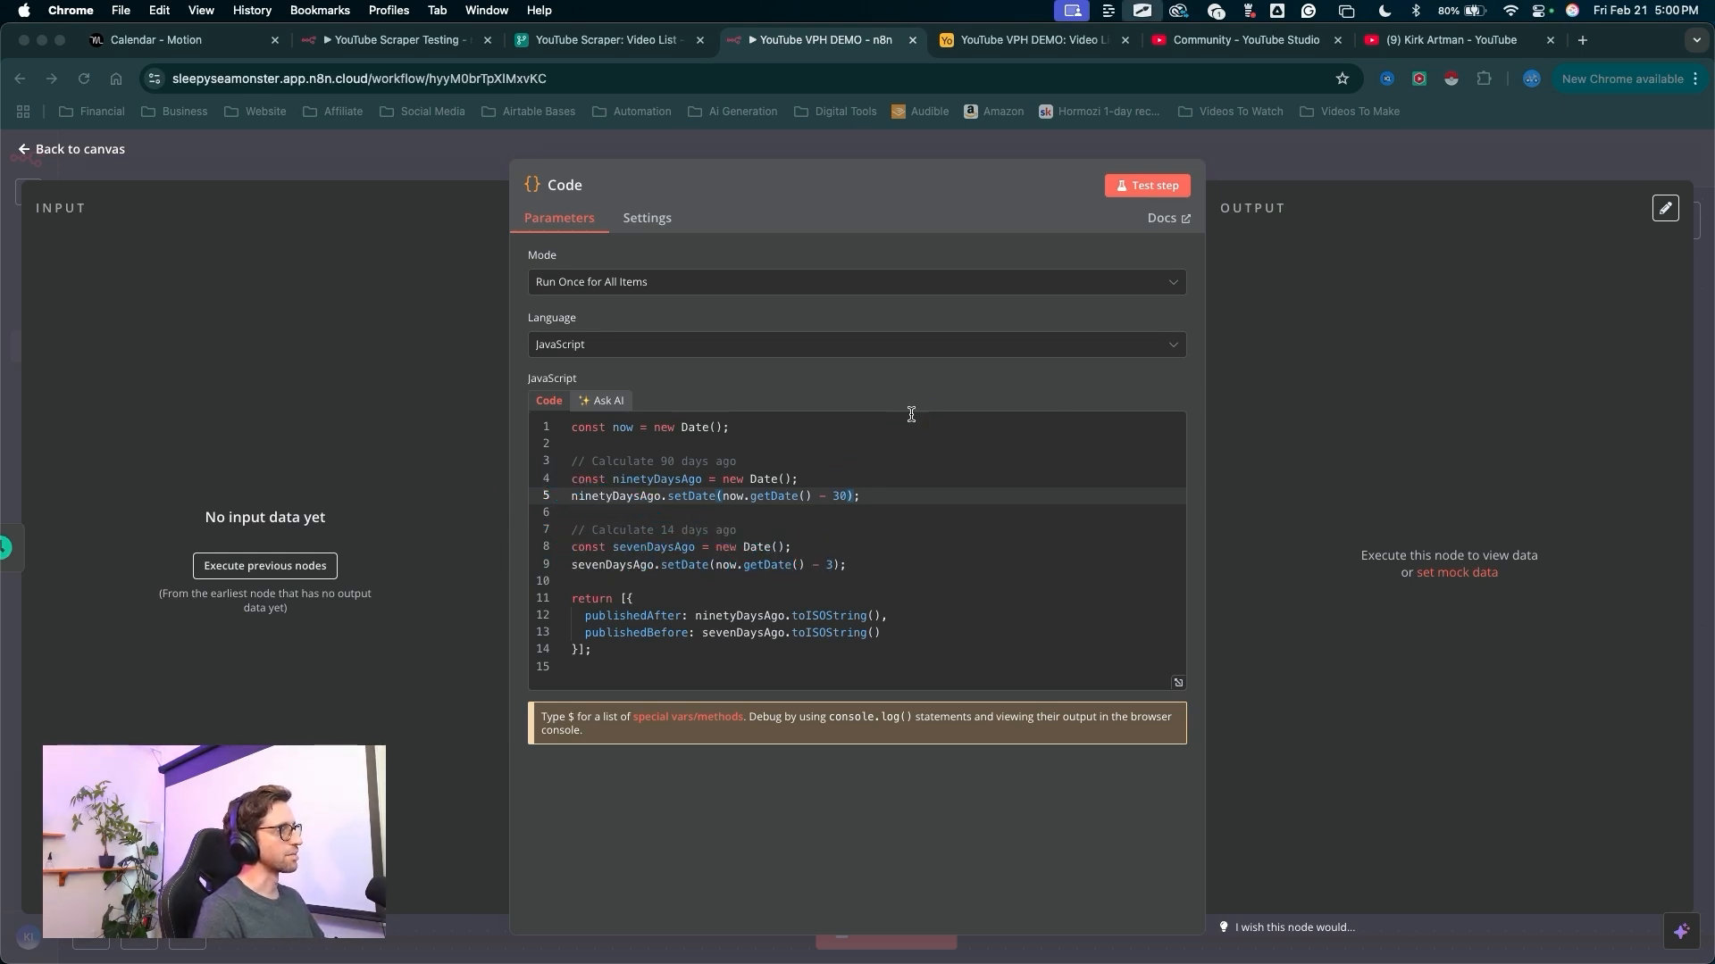
- Test the Code node, check its publishedAfter and publishedBefore output, and return to the canvas
mouse_move(1063, 617)
left_mouse_down()
mouse_move(1148, 295)
mouse_move(1129, 177)
mouse_move(1127, 210)
left_mouse_up()
left_click(1148, 186)
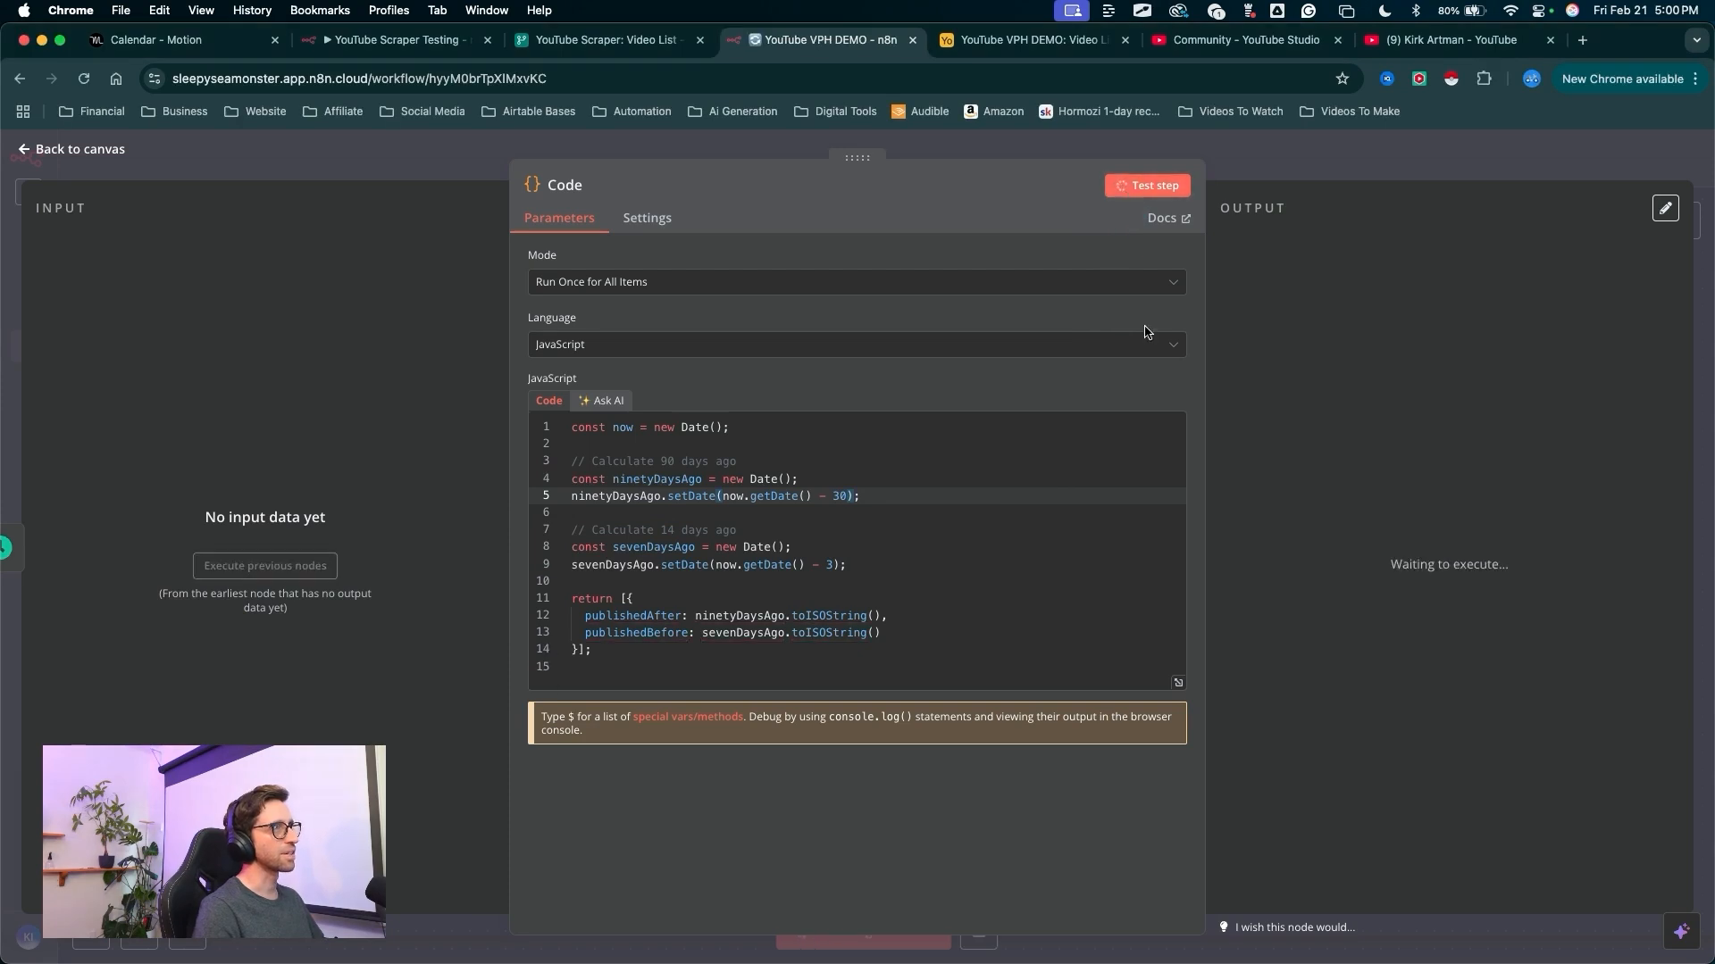
mouse_move(1295, 547)
left_mouse_down()
mouse_move(1336, 372)
mouse_move(1318, 291)
mouse_move(1486, 299)
mouse_move(1305, 400)
mouse_move(1313, 319)
mouse_move(1452, 331)
mouse_move(1306, 285)
mouse_move(884, 554)
mouse_move(650, 623)
mouse_move(650, 639)
mouse_move(683, 647)
mouse_move(692, 615)
mouse_move(1053, 590)
mouse_move(1363, 291)
mouse_move(1373, 401)
left_mouse_up()
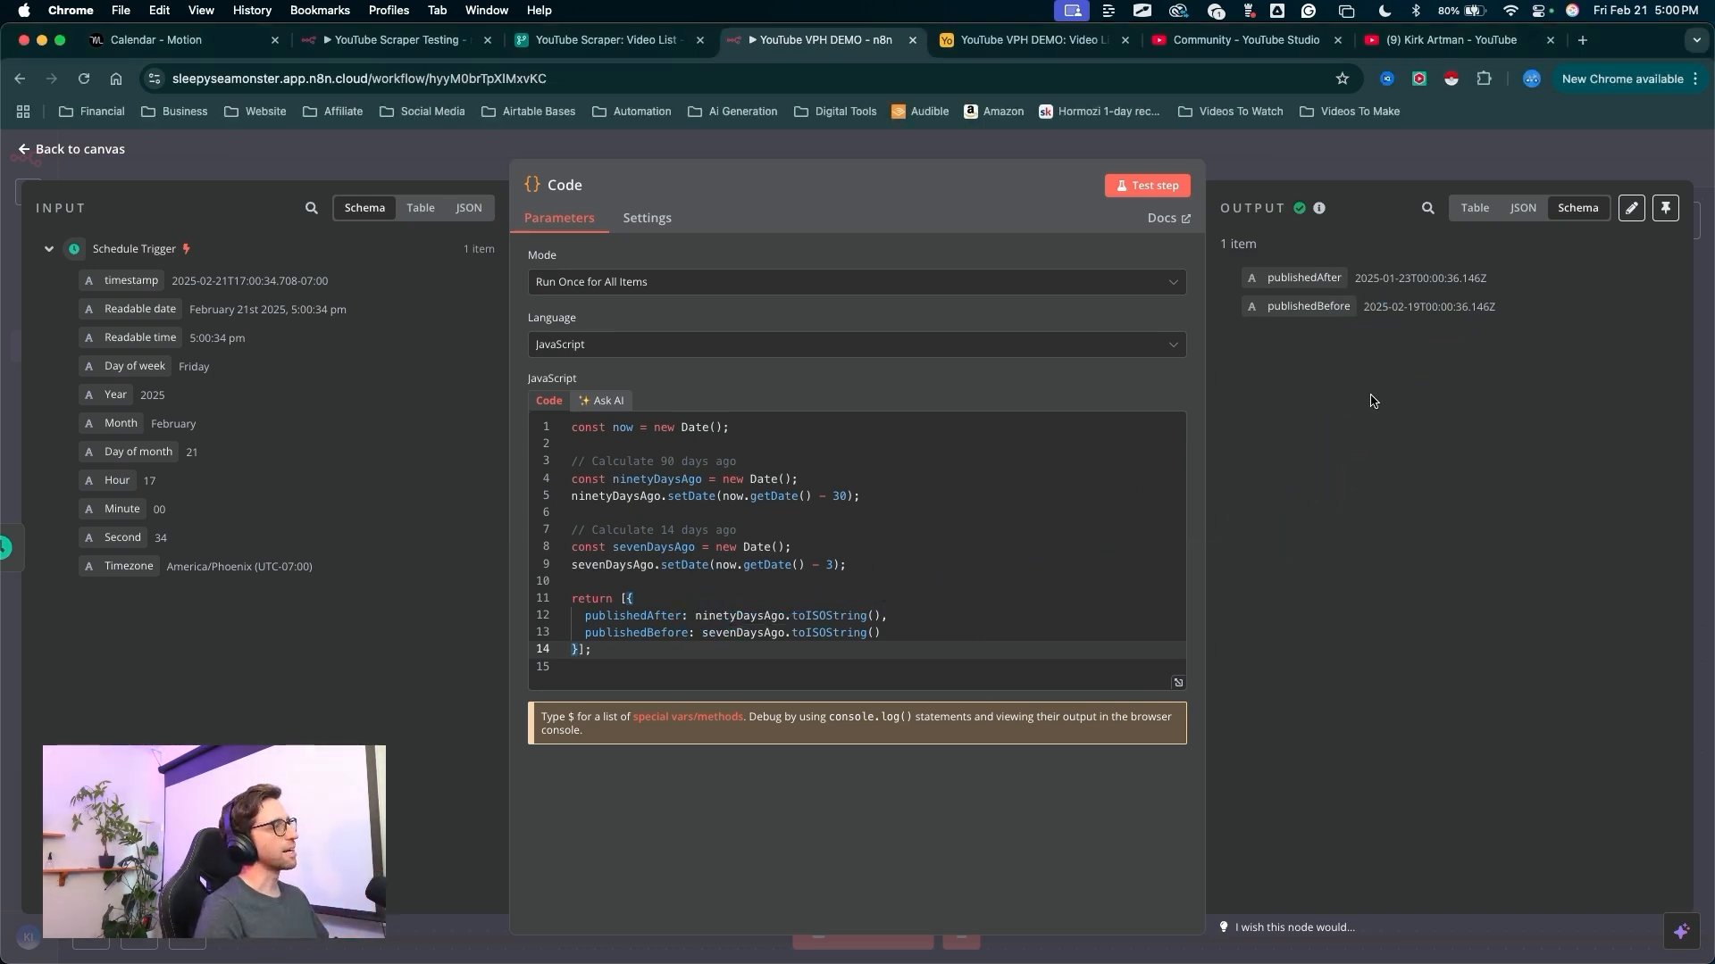
mouse_move(1303, 562)
left_mouse_down()
mouse_move(1292, 281)
mouse_move(1291, 308)
mouse_move(1294, 284)
mouse_move(1518, 377)
mouse_move(1331, 500)
mouse_move(1363, 402)
mouse_move(1402, 375)
left_mouse_up()
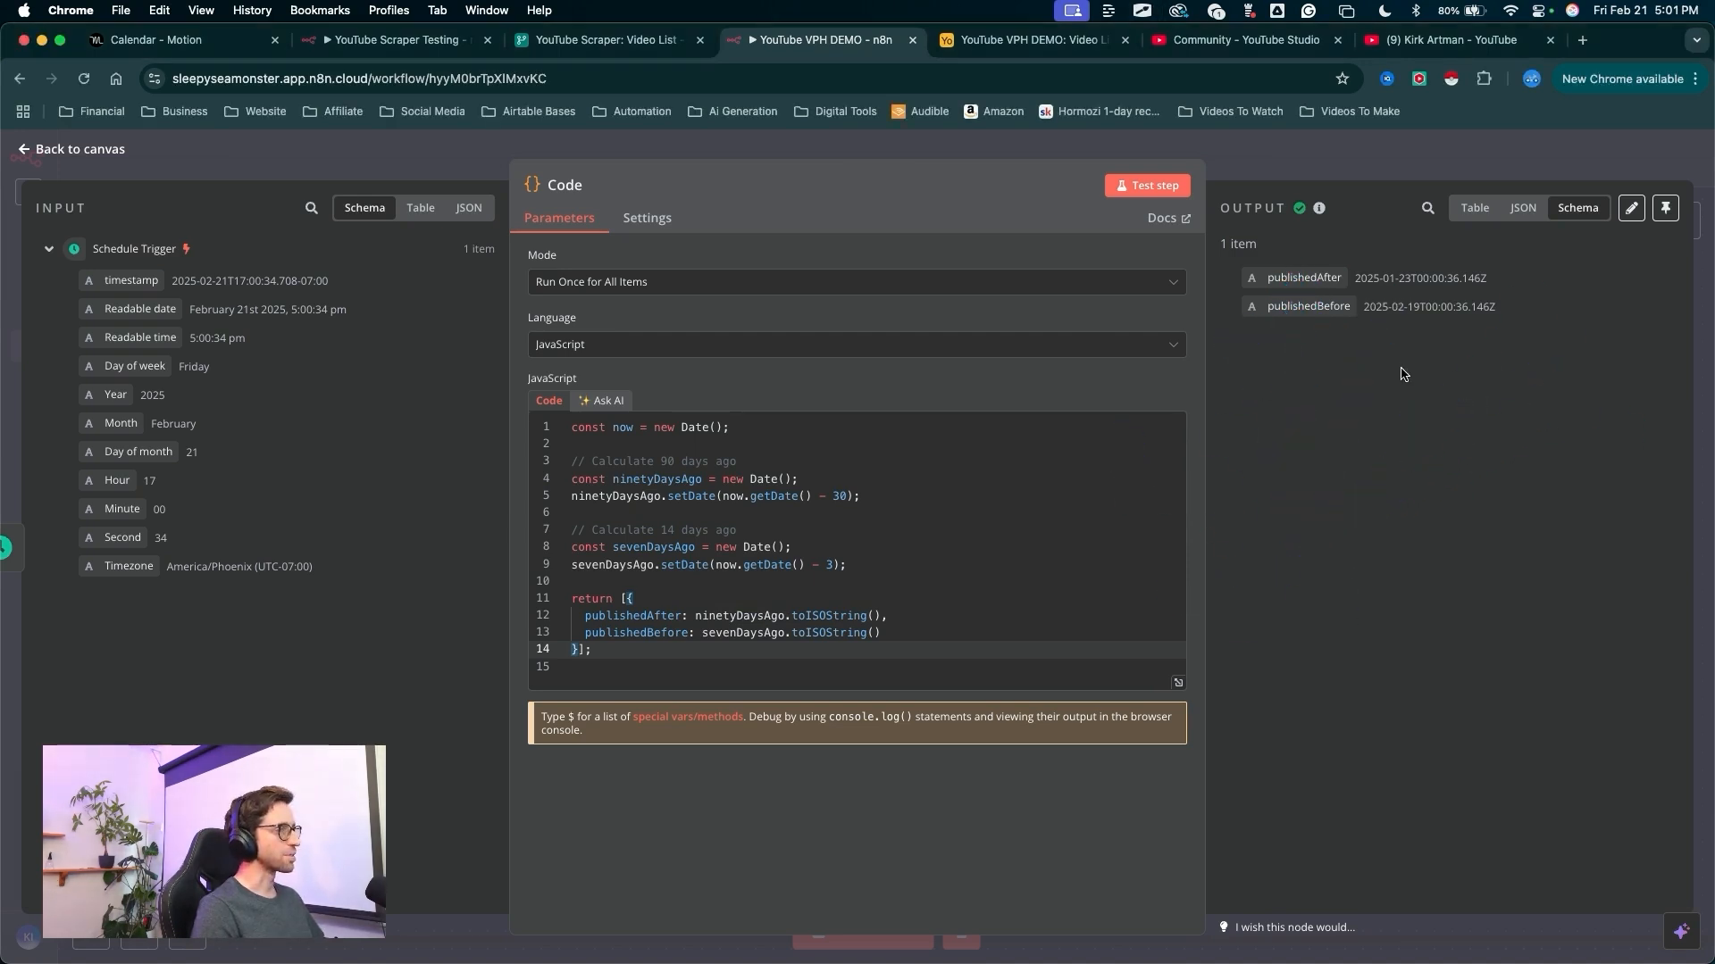
left_click(1260, 156)
- Add an Airtable node with the Search records action after the Code node
mouse_move(1179, 268)
left_mouse_down()
mouse_move(968, 375)
mouse_move(866, 465)
left_mouse_up()
left_click(836, 468)
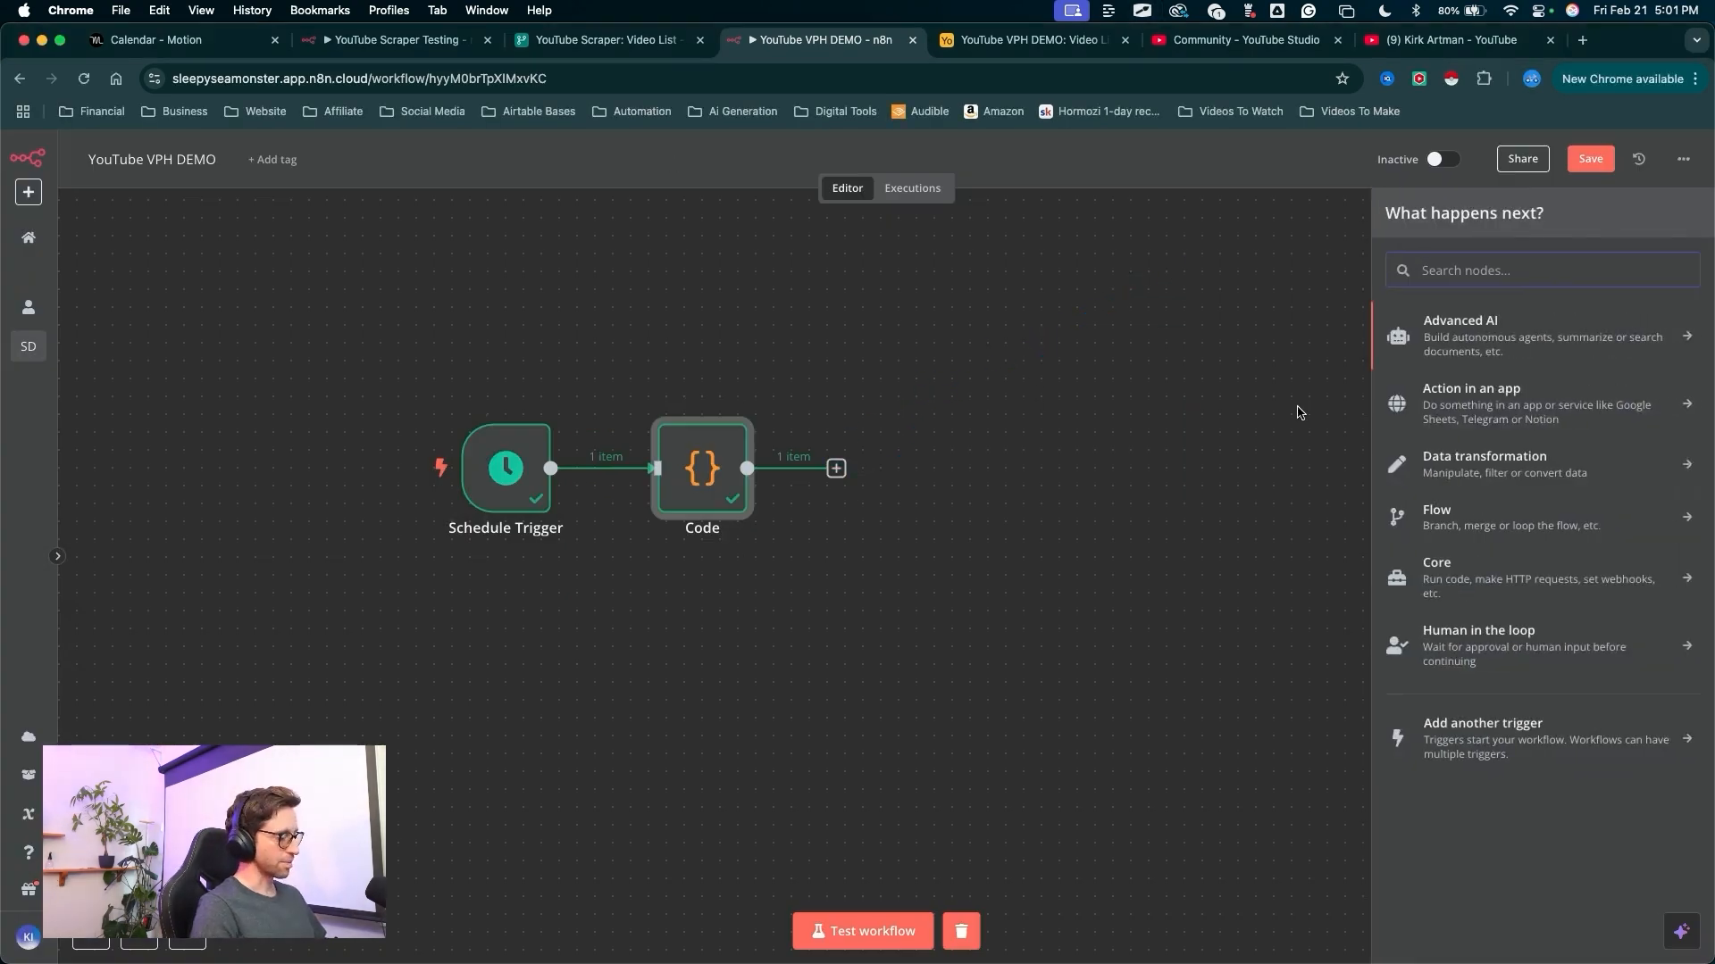
type("airtab")
left_click_drag(1079, 528, 1408, 271)
key("Return")
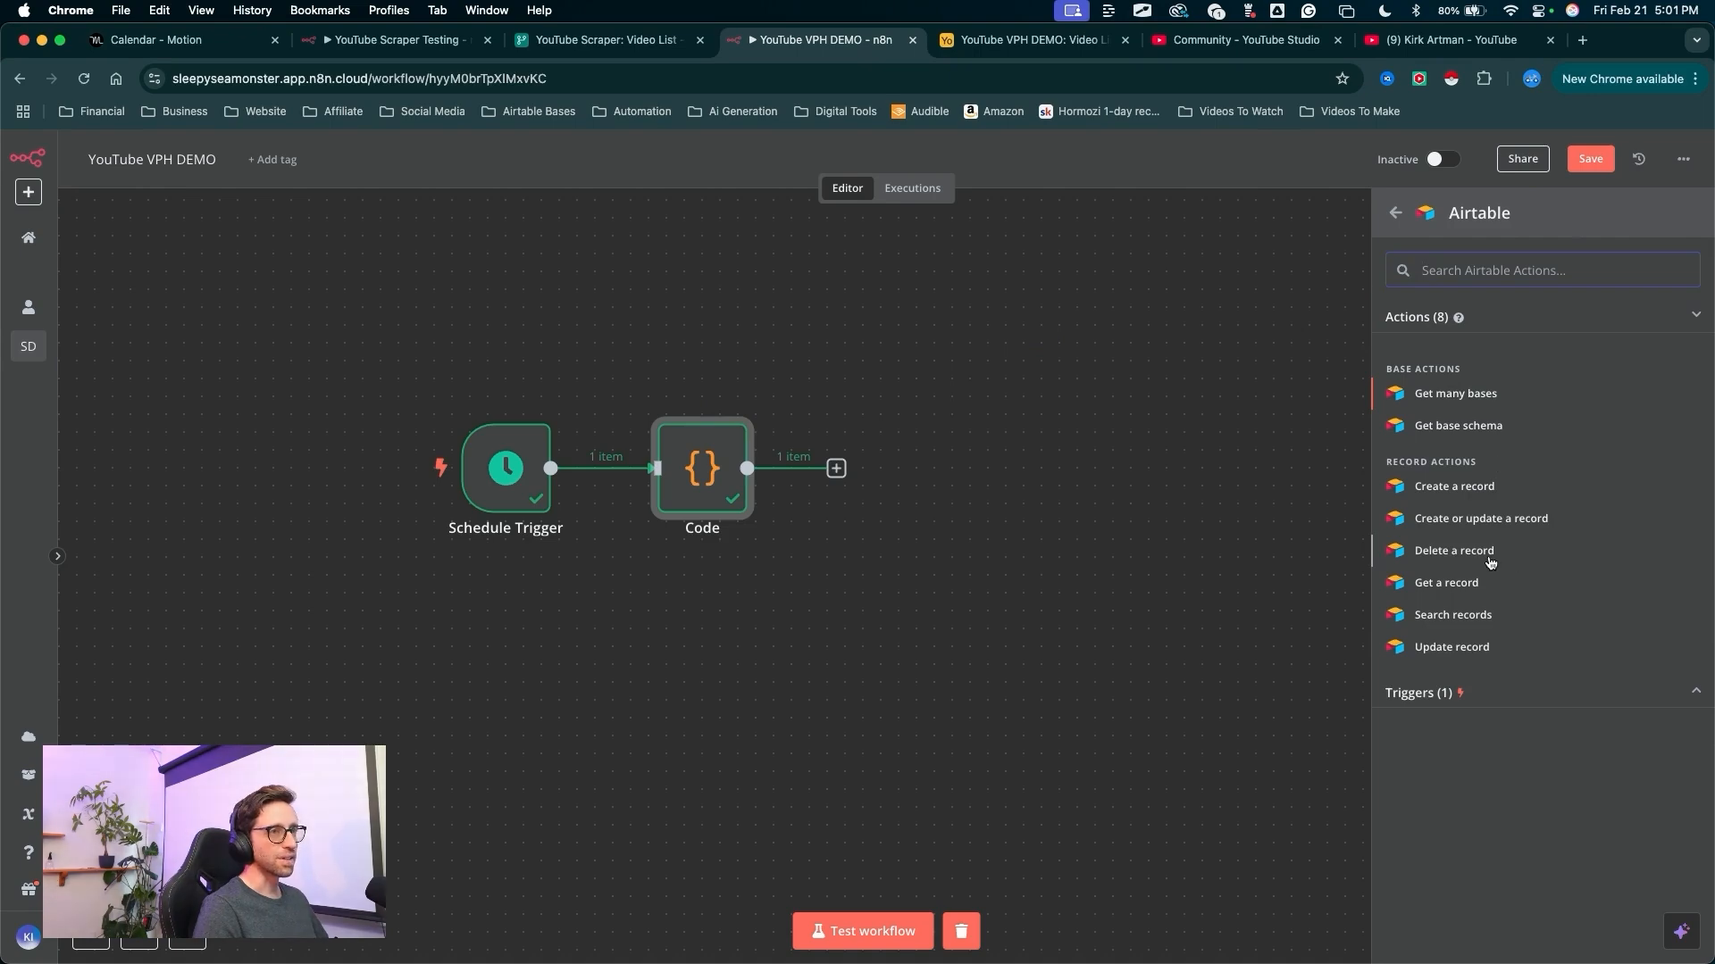
left_click_drag(1242, 686, 1380, 616)
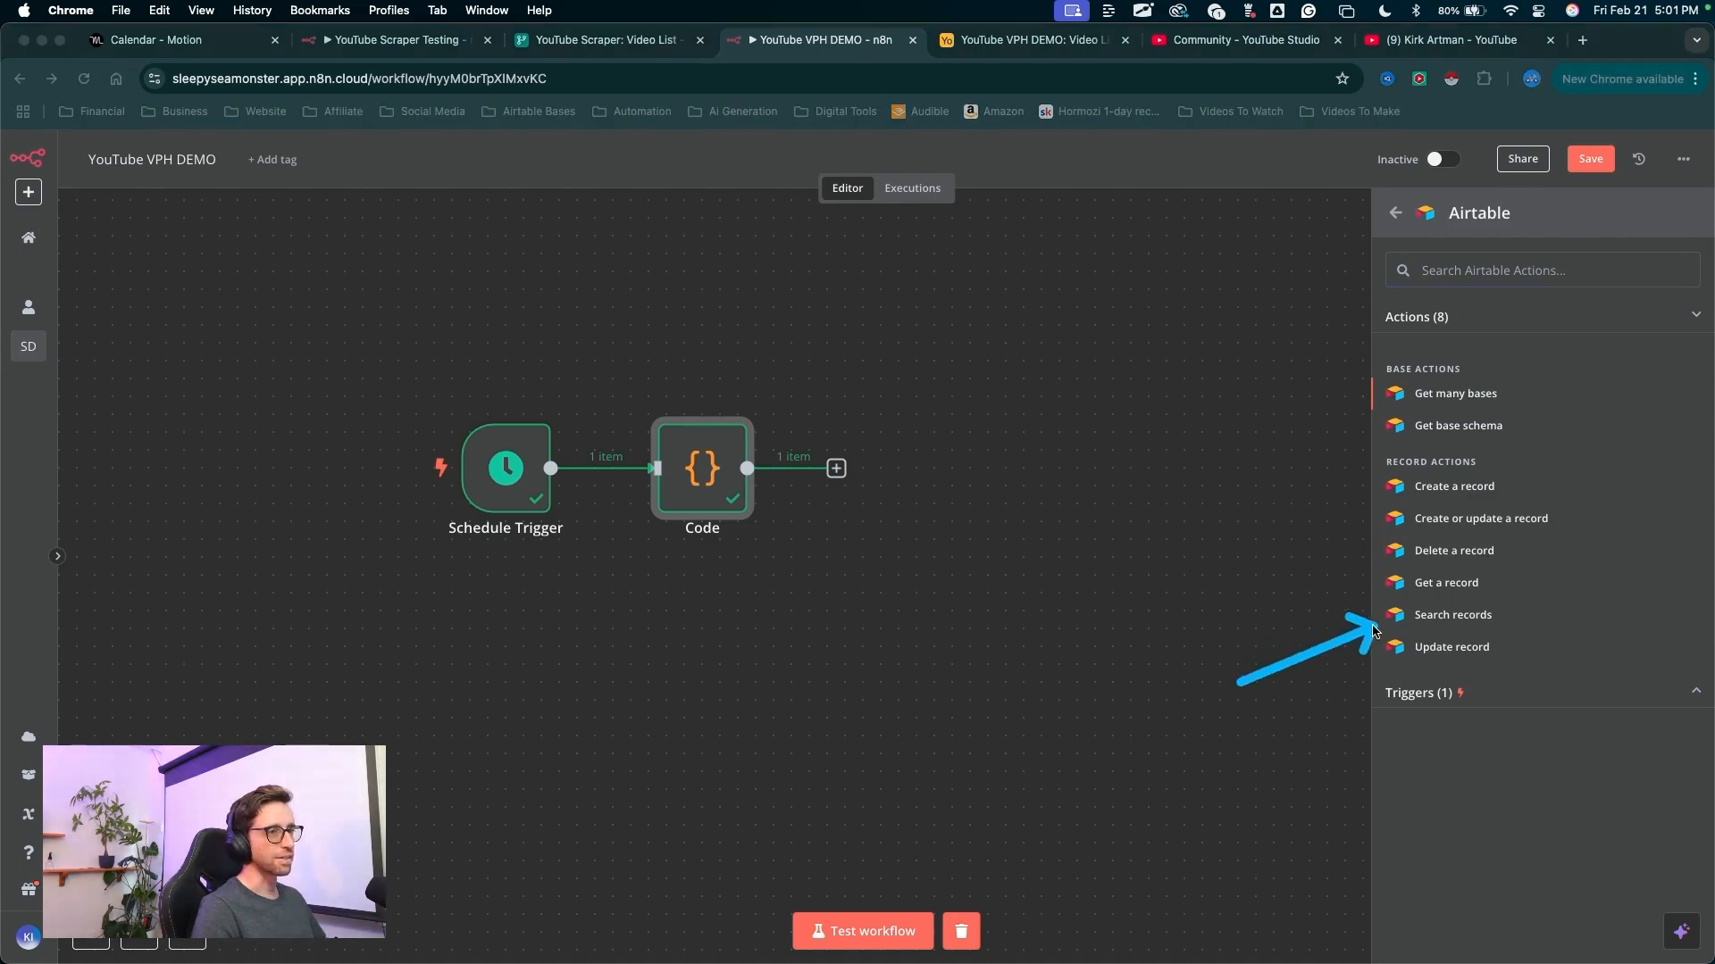
left_click(1453, 614)
- Open the form for a new Airtable access token credential and view its setup documentation
mouse_move(1237, 264)
left_mouse_down()
mouse_move(719, 262)
mouse_move(840, 259)
mouse_move(822, 273)
left_mouse_up()
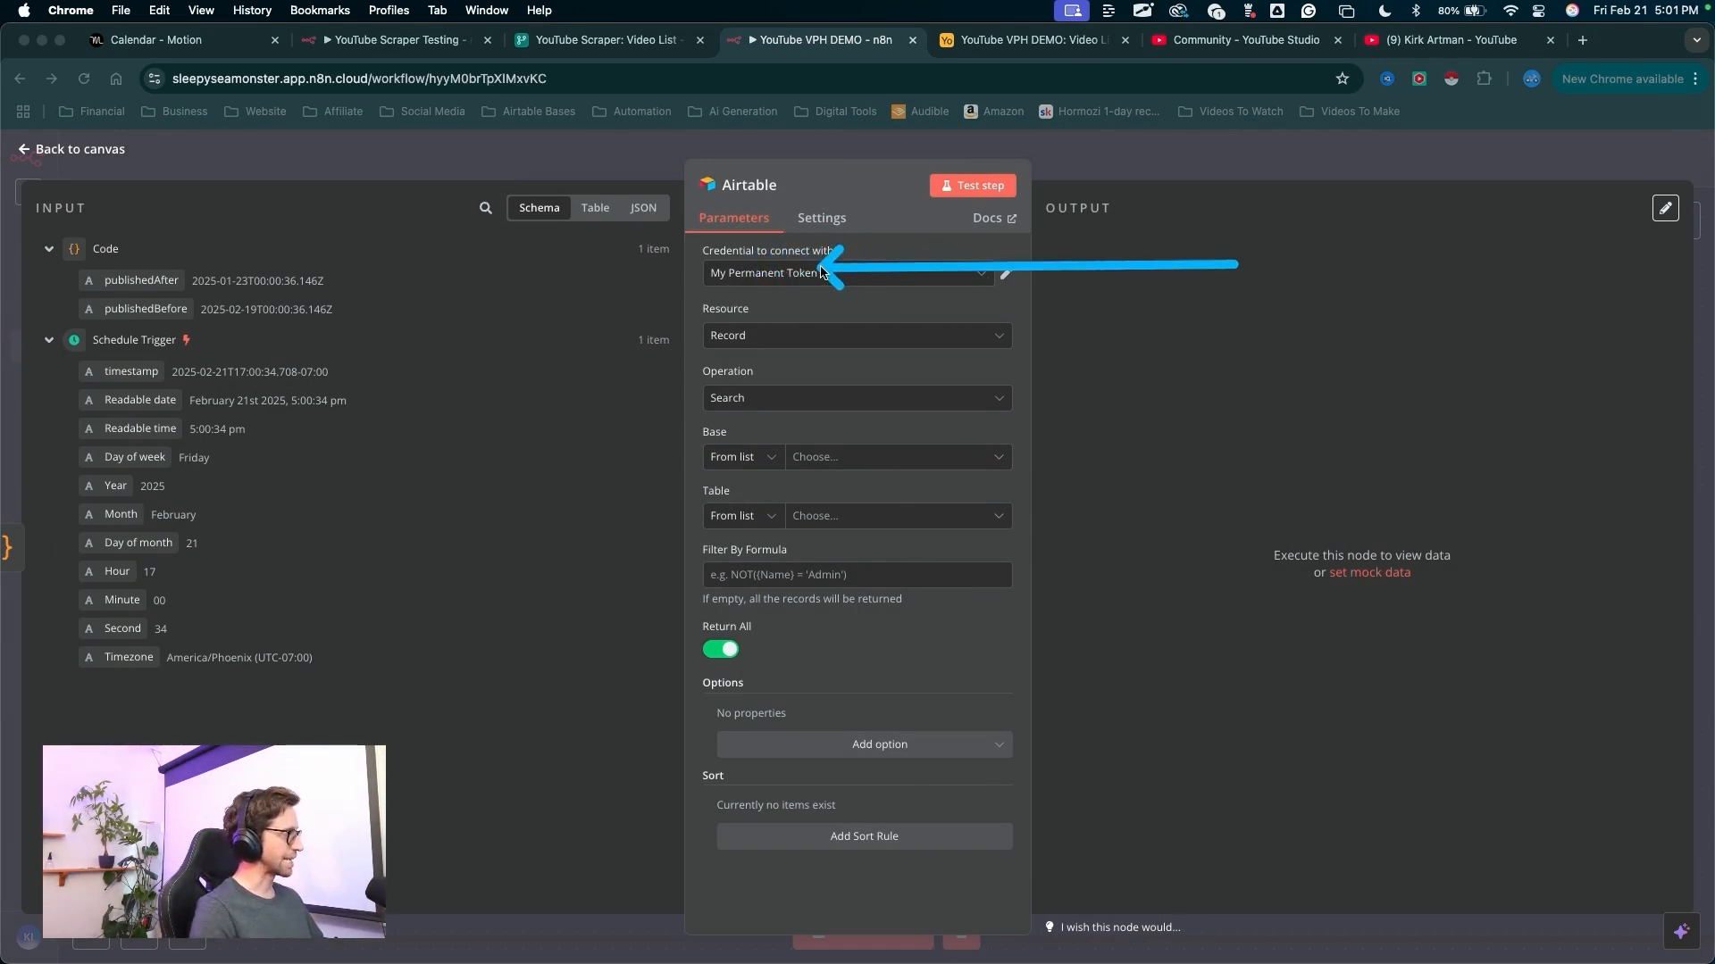
left_click(817, 275)
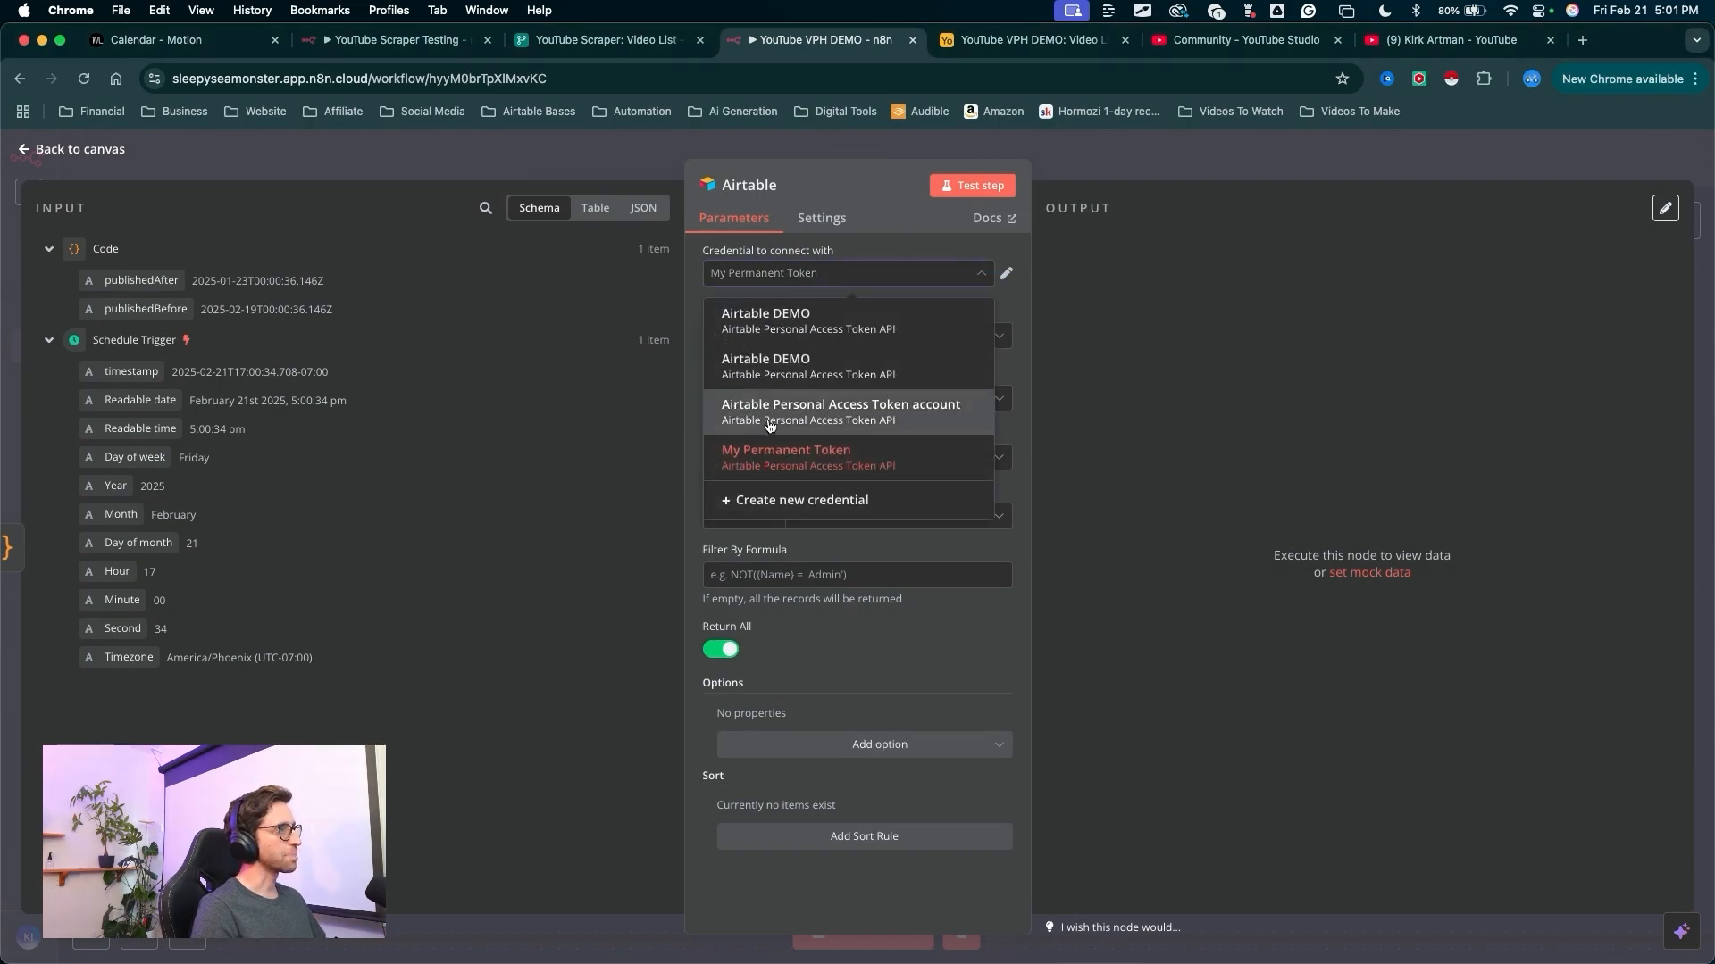
left_click(764, 500)
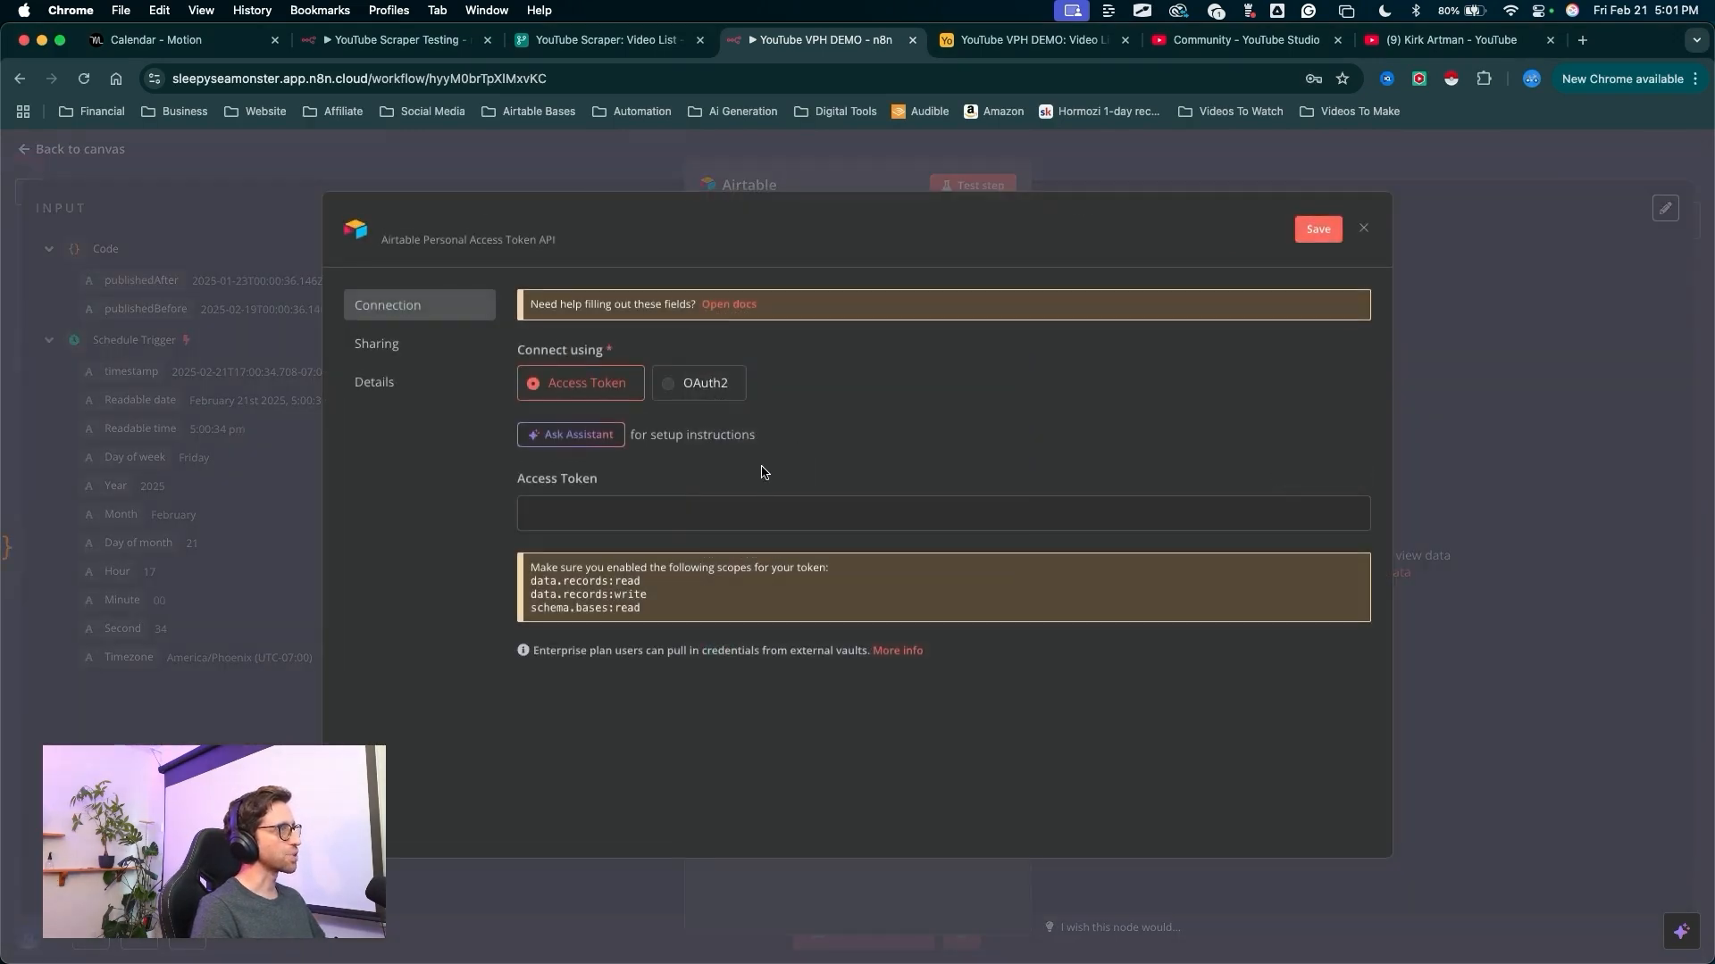
left_click_drag(740, 485, 728, 328)
left_click(728, 308)
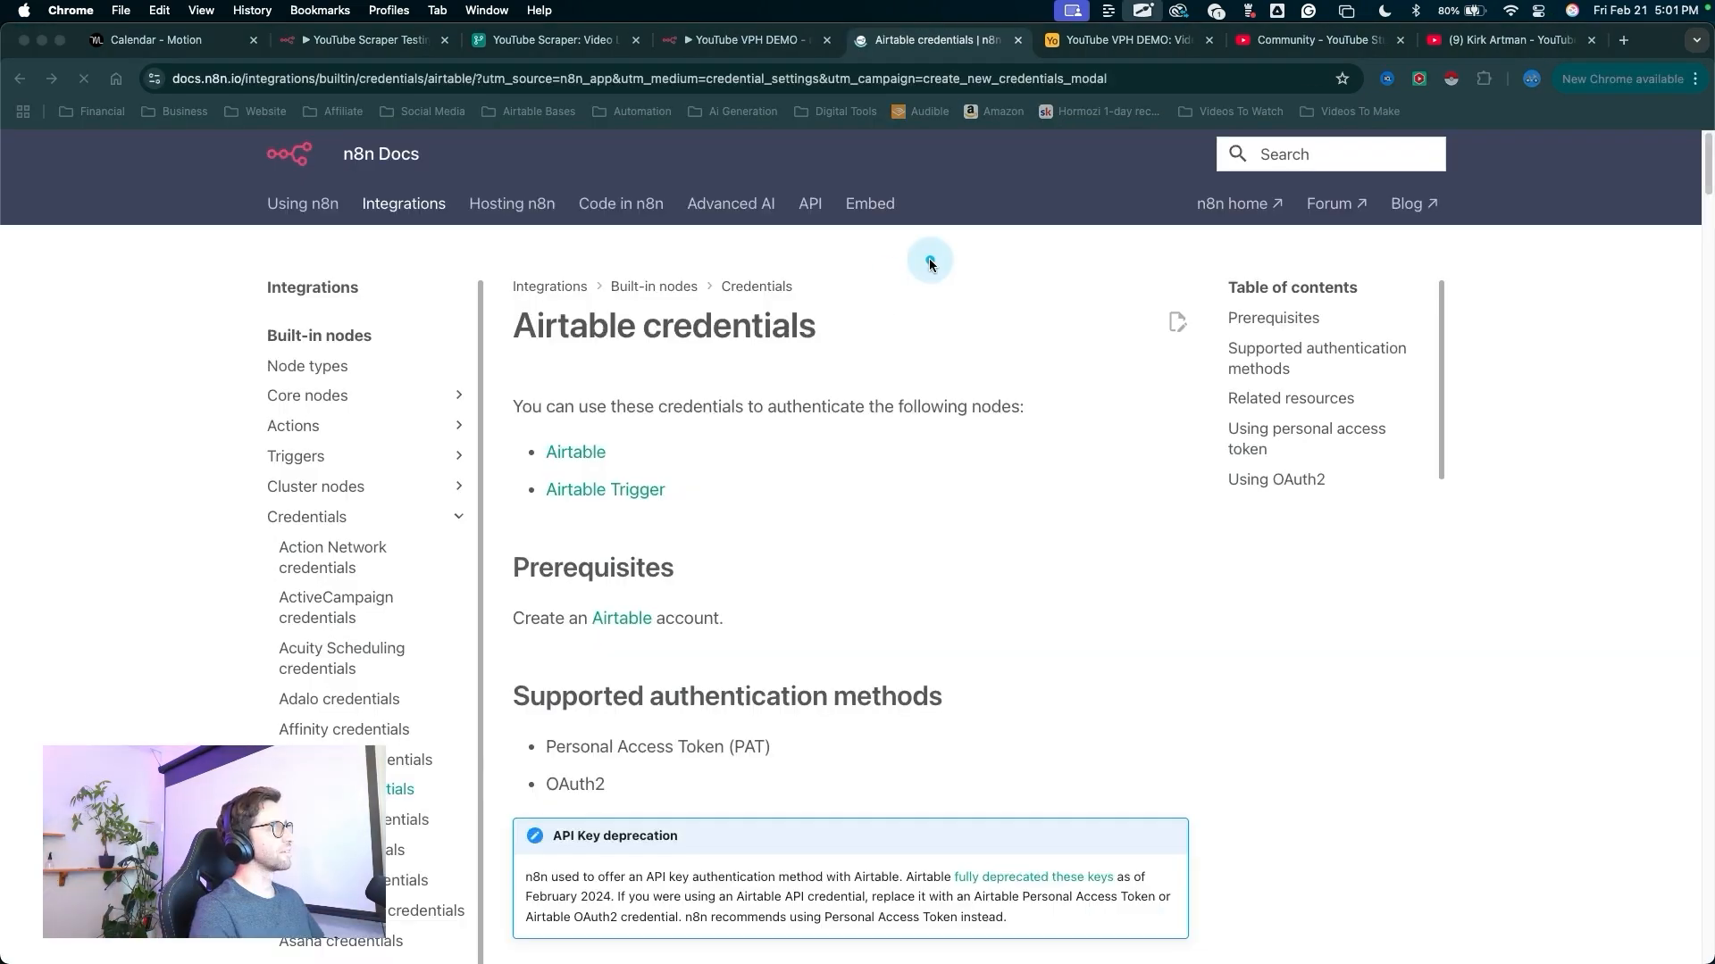
mouse_move(928, 260)
left_mouse_down()
mouse_move(644, 920)
mouse_move(859, 367)
mouse_move(982, 703)
mouse_move(861, 574)
mouse_move(580, 737)
mouse_move(647, 777)
mouse_move(643, 754)
mouse_move(610, 749)
mouse_move(587, 768)
mouse_move(565, 741)
mouse_move(724, 759)
mouse_move(677, 732)
mouse_move(692, 697)
left_mouse_up()
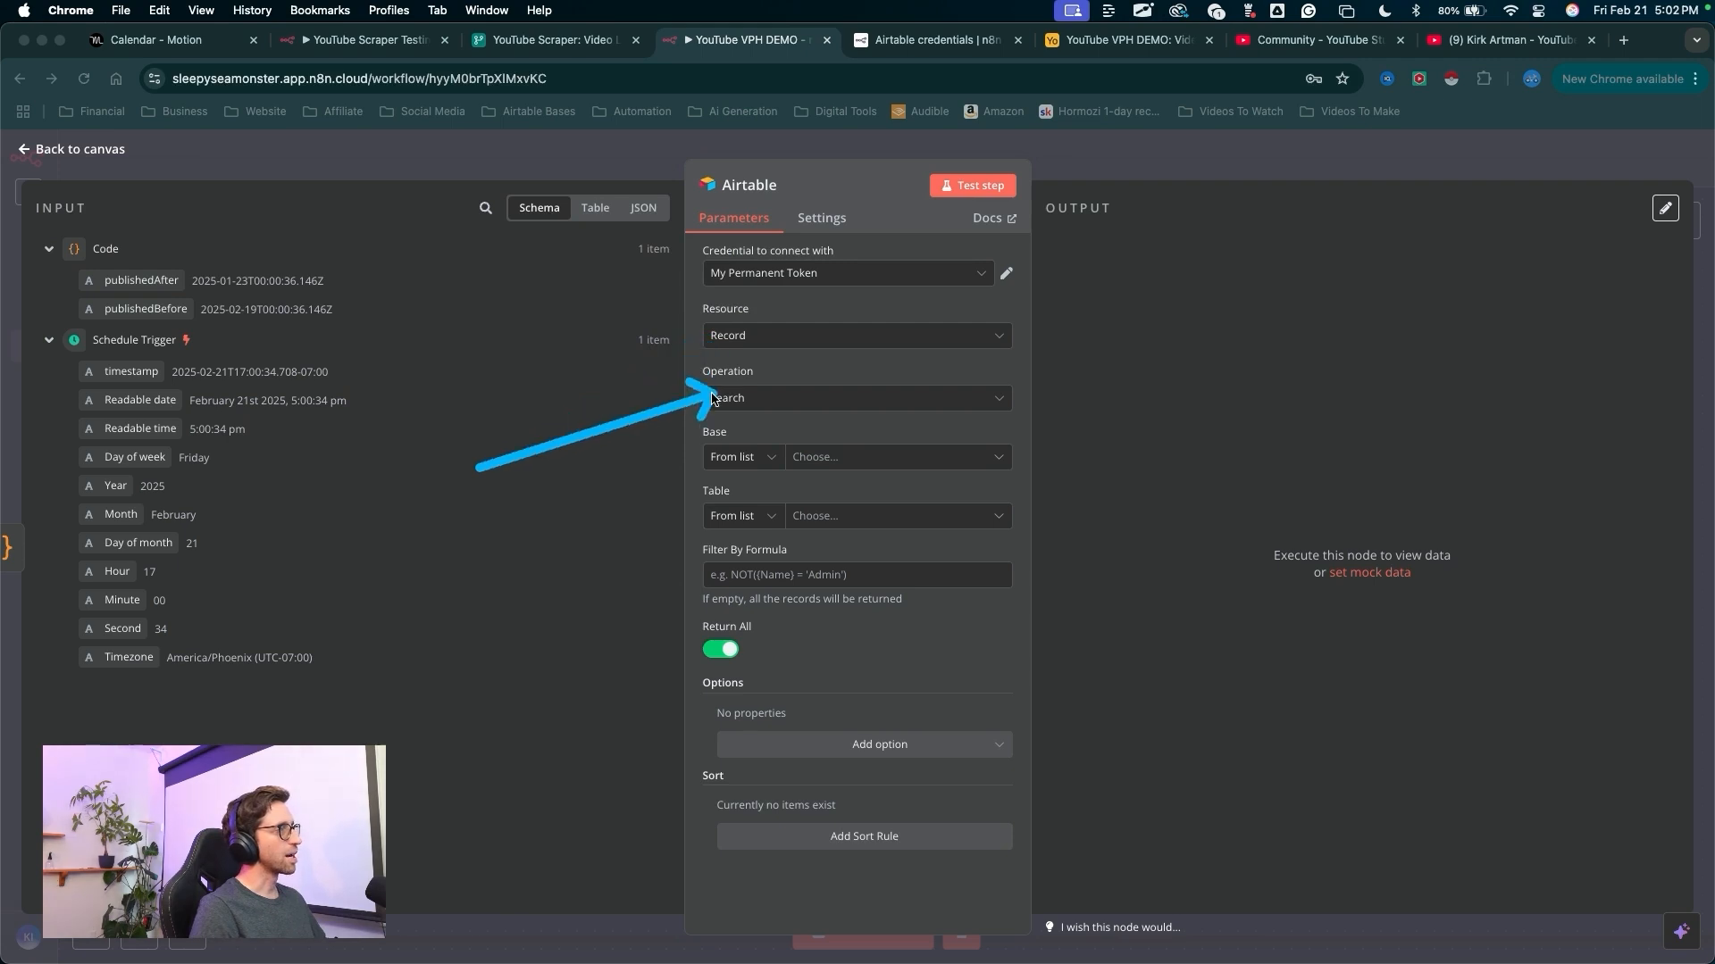
- Set the Airtable search to the YouTube VPH DEMO base and its YouTube Accounts table
left_click(814, 457)
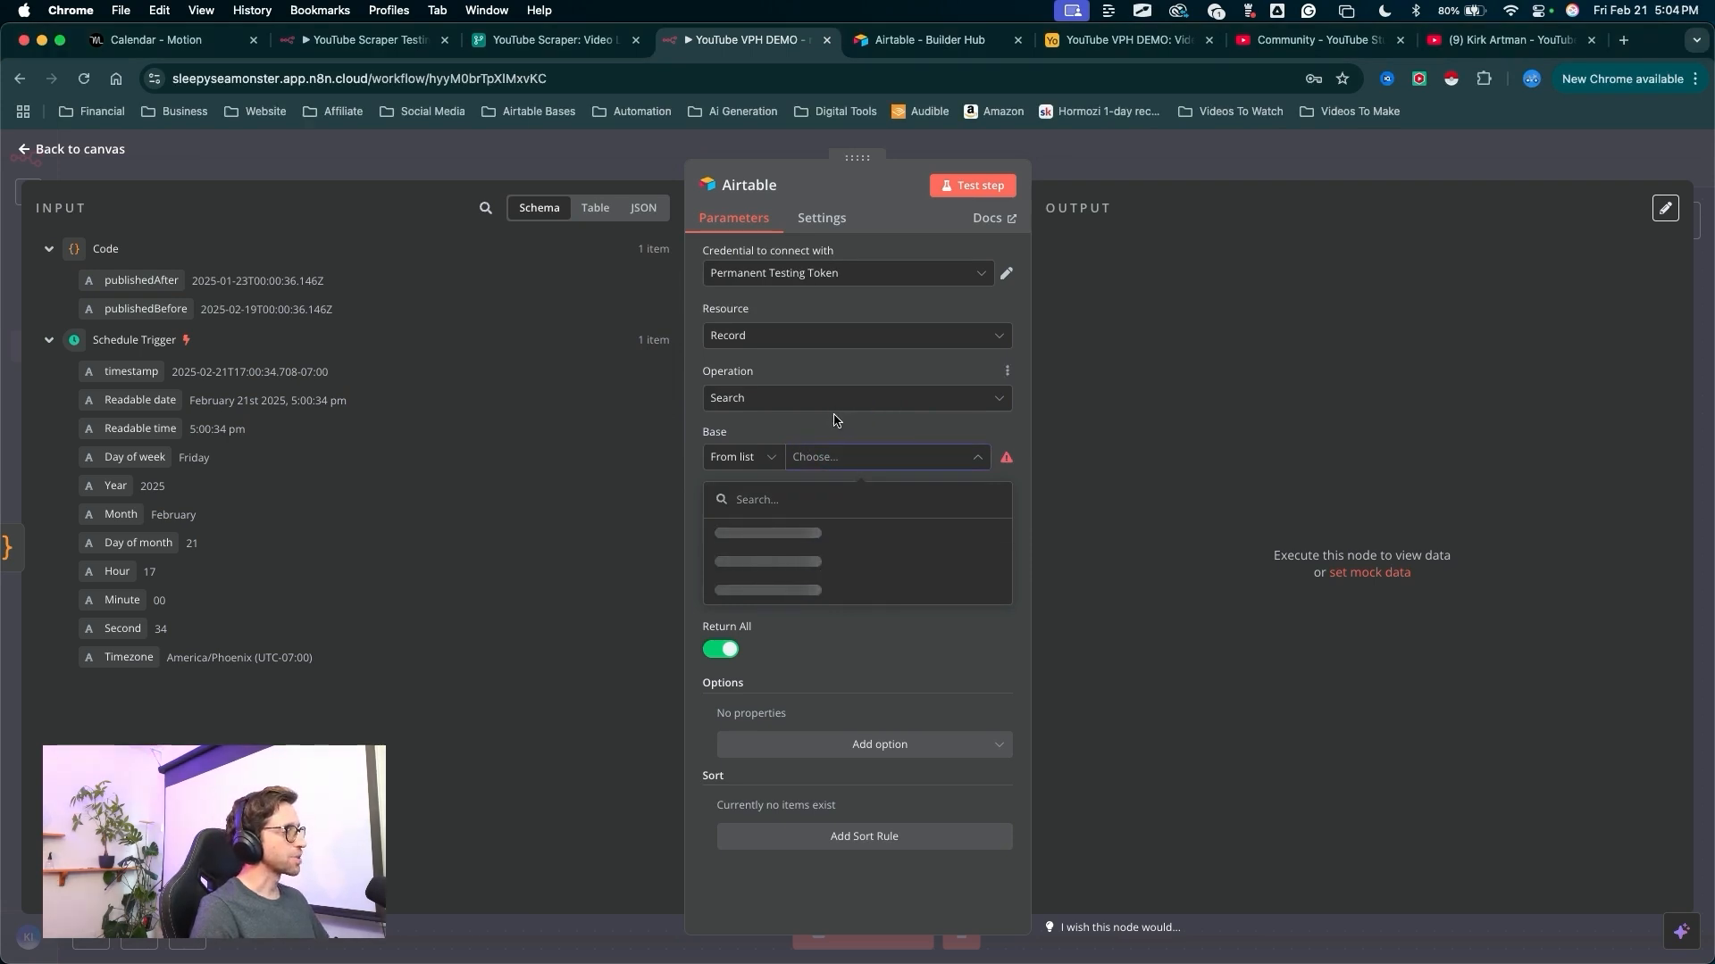
left_click(833, 390)
mouse_move(832, 391)
left_mouse_down()
mouse_move(777, 578)
mouse_move(733, 576)
mouse_move(761, 583)
left_mouse_up()
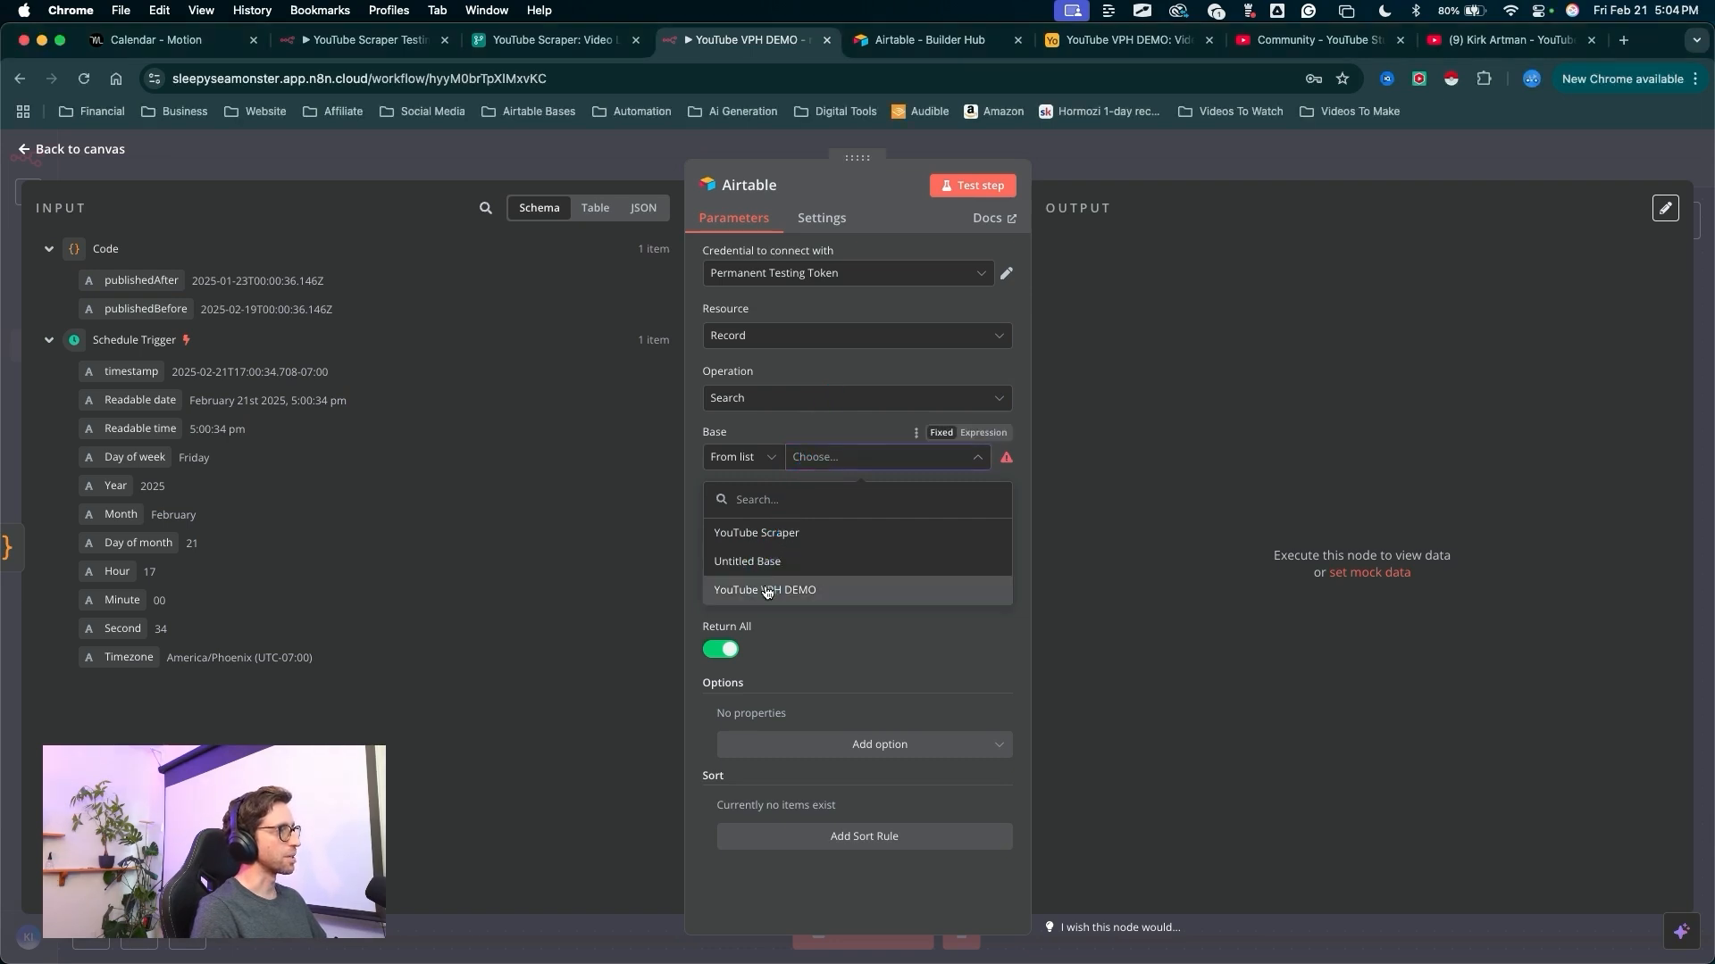
left_click(765, 589)
mouse_move(545, 605)
left_mouse_down()
mouse_move(738, 515)
mouse_move(817, 522)
left_mouse_up()
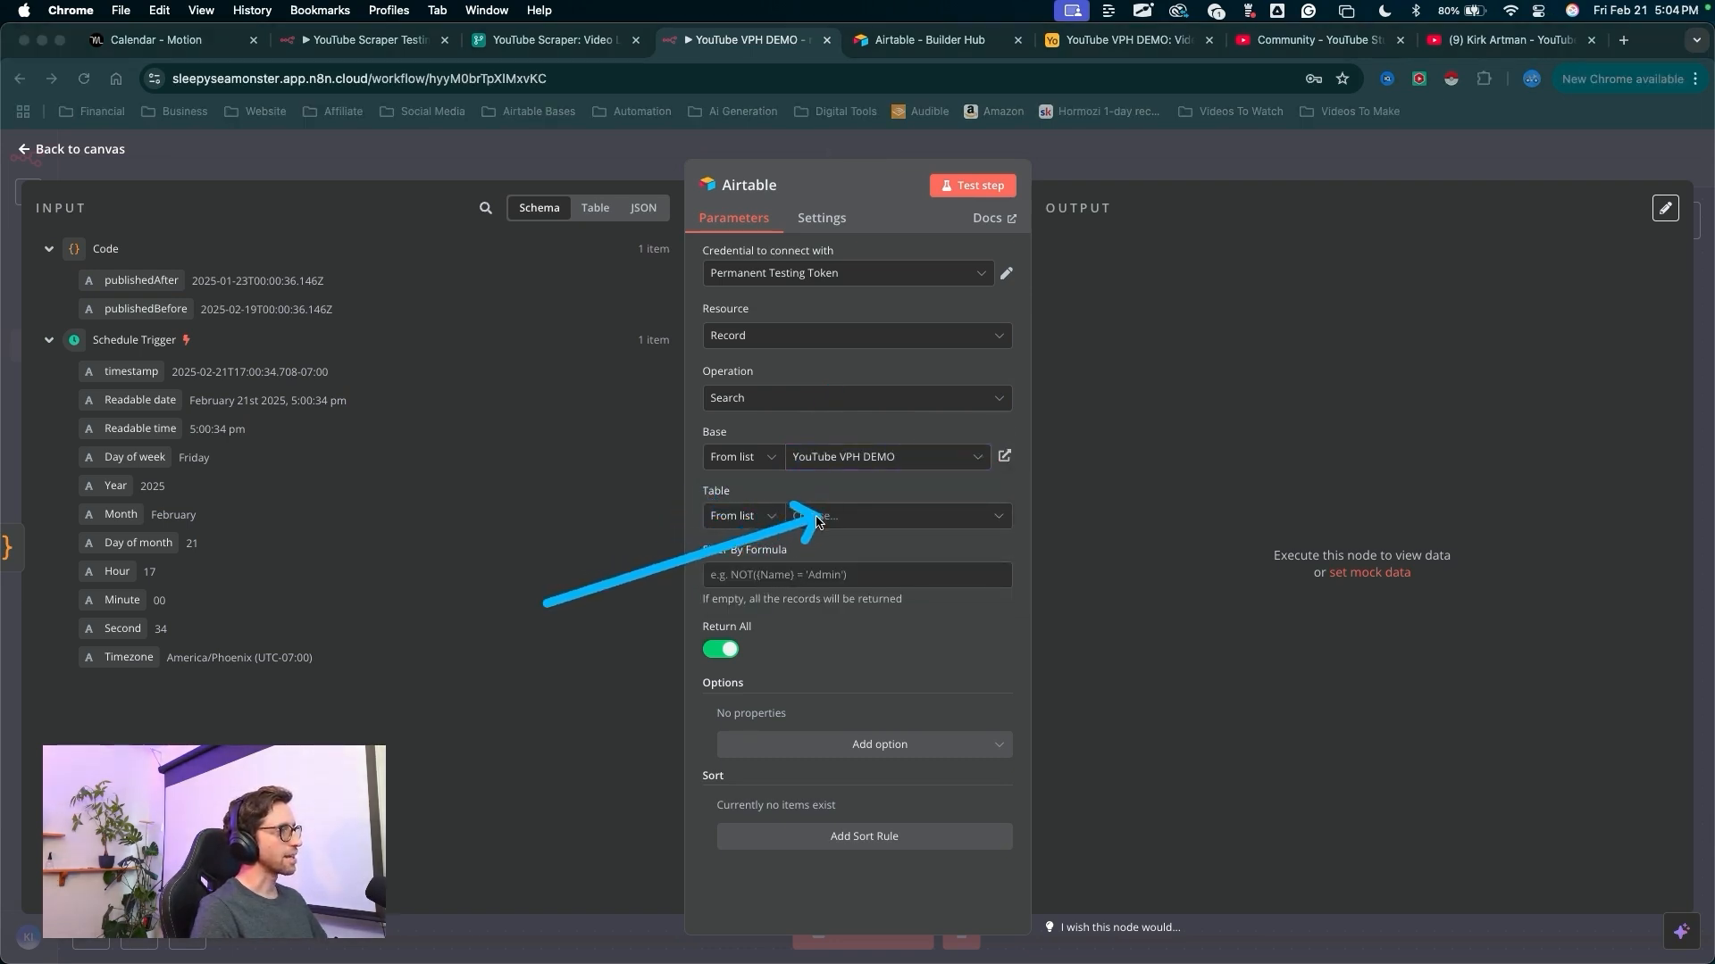
left_click(821, 527)
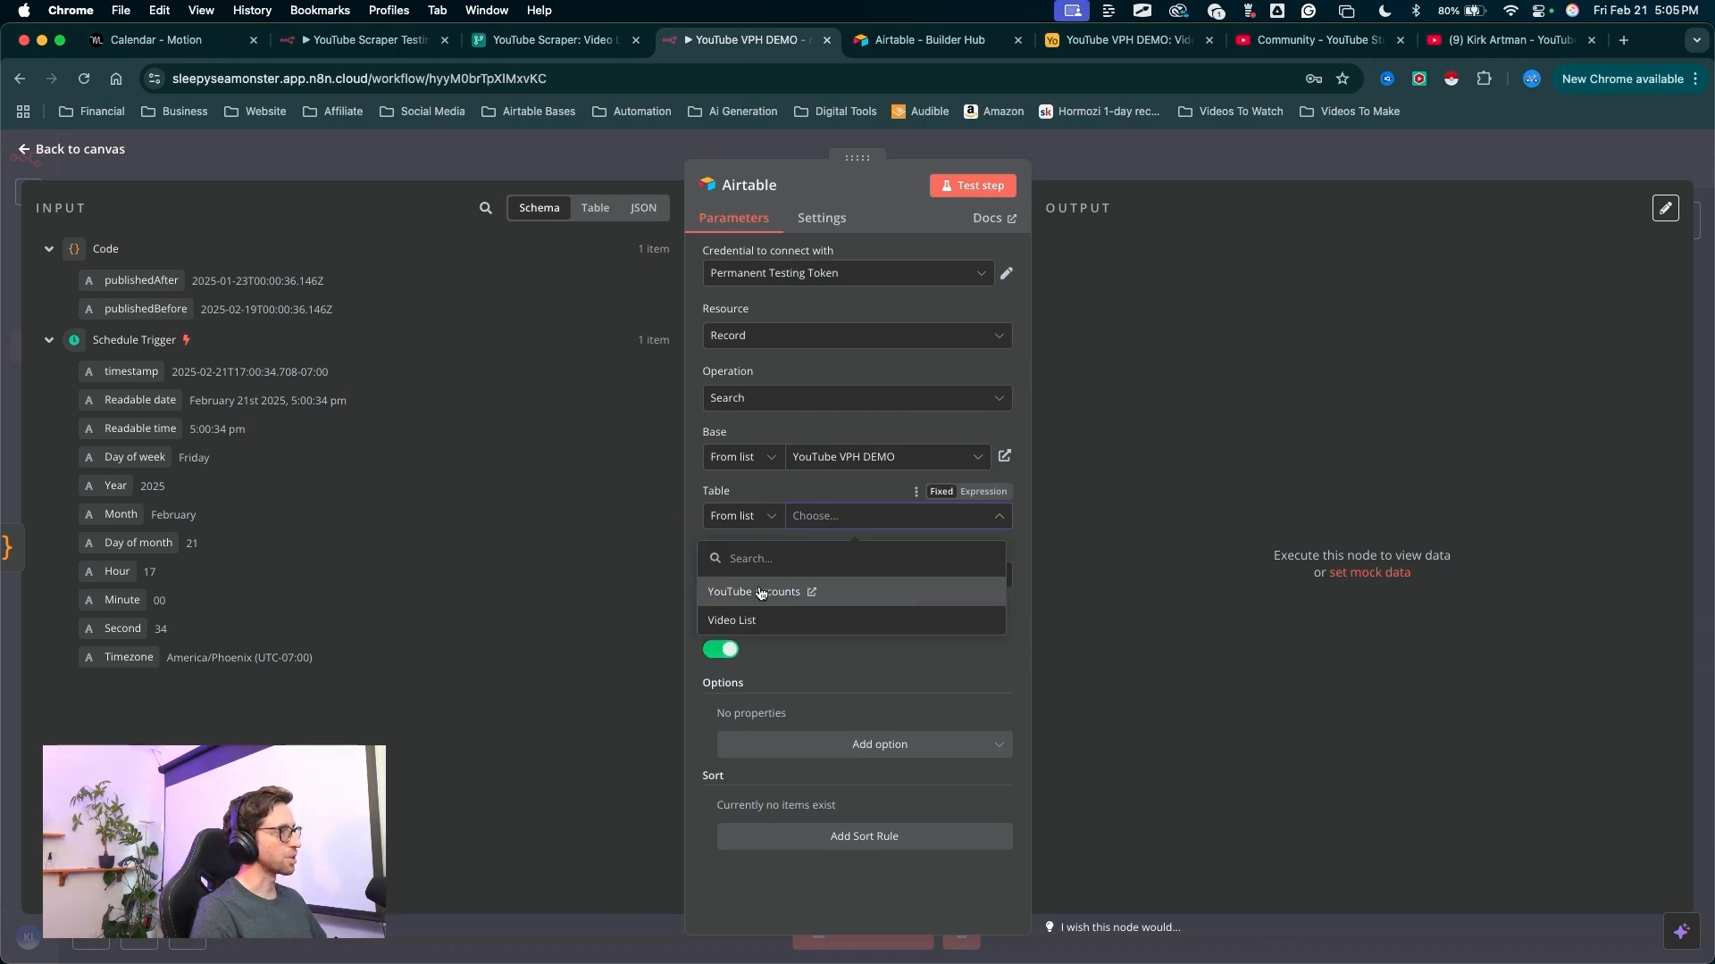
left_click(760, 593)
- Open the Get Videos checkbox field of the YouTube Accounts table in Airtable to check its exact name, and leave it unsaved
mouse_move(844, 686)
left_mouse_down()
mouse_move(750, 589)
mouse_move(752, 562)
mouse_move(915, 572)
mouse_move(756, 448)
mouse_move(747, 268)
mouse_move(761, 441)
mouse_move(808, 589)
mouse_move(782, 620)
mouse_move(765, 578)
mouse_move(782, 592)
mouse_move(893, 566)
mouse_move(734, 581)
left_mouse_up()
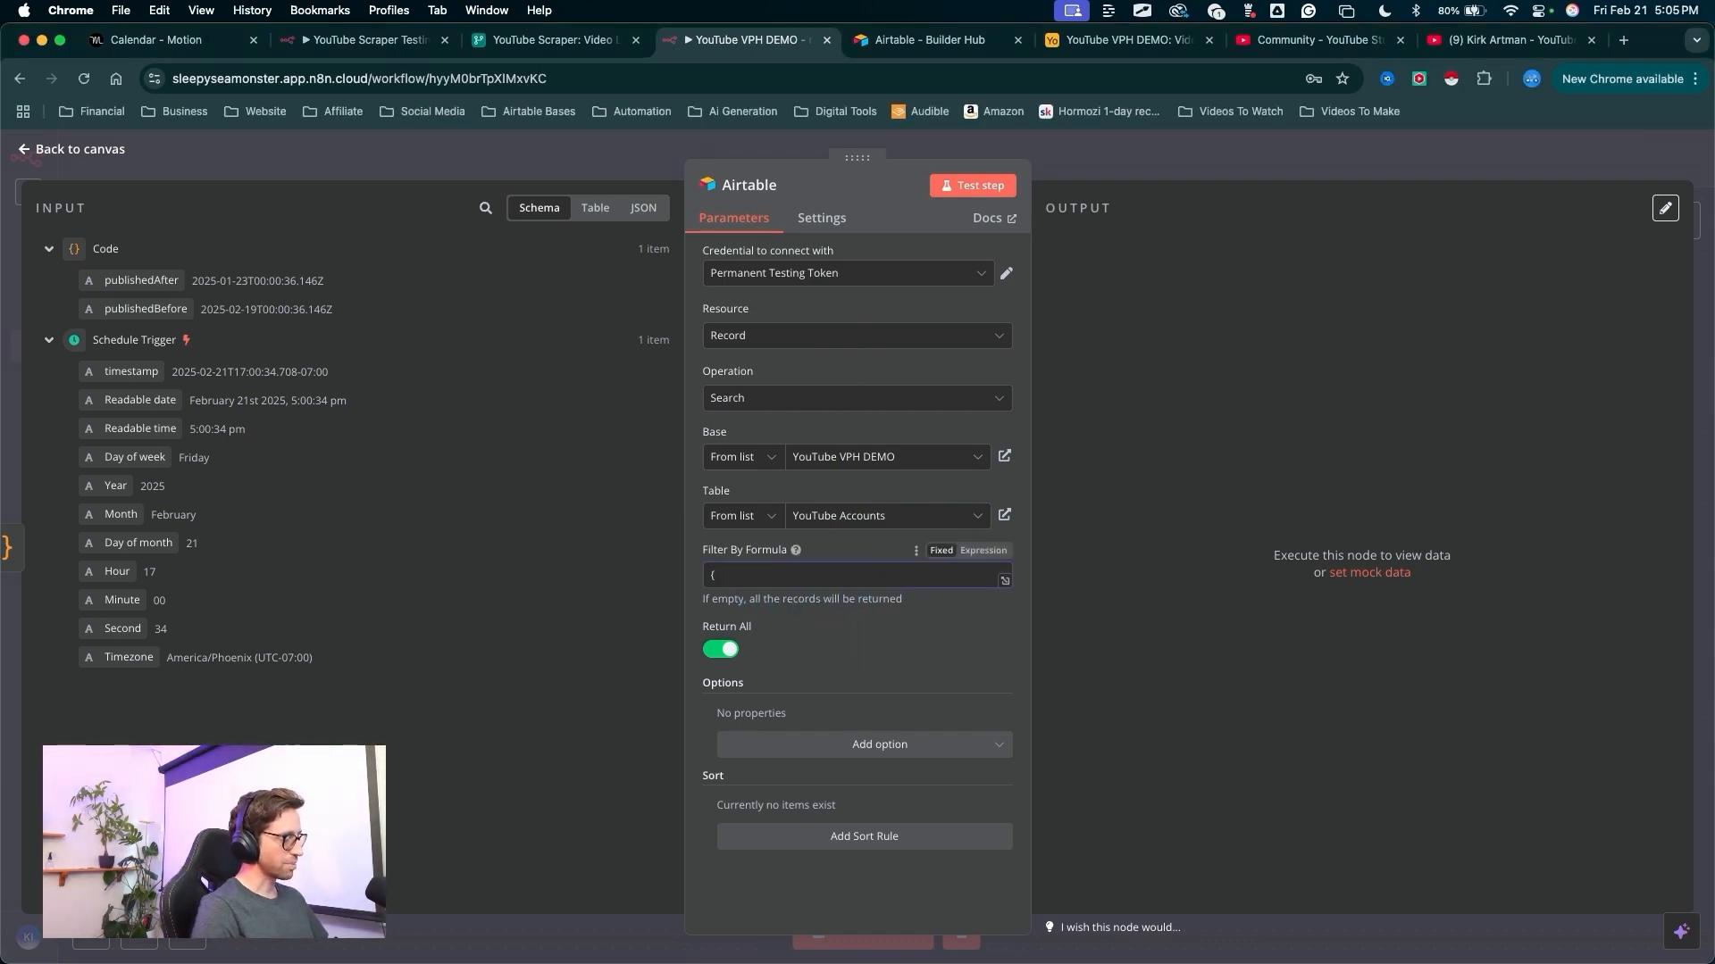
left_click(1127, 40)
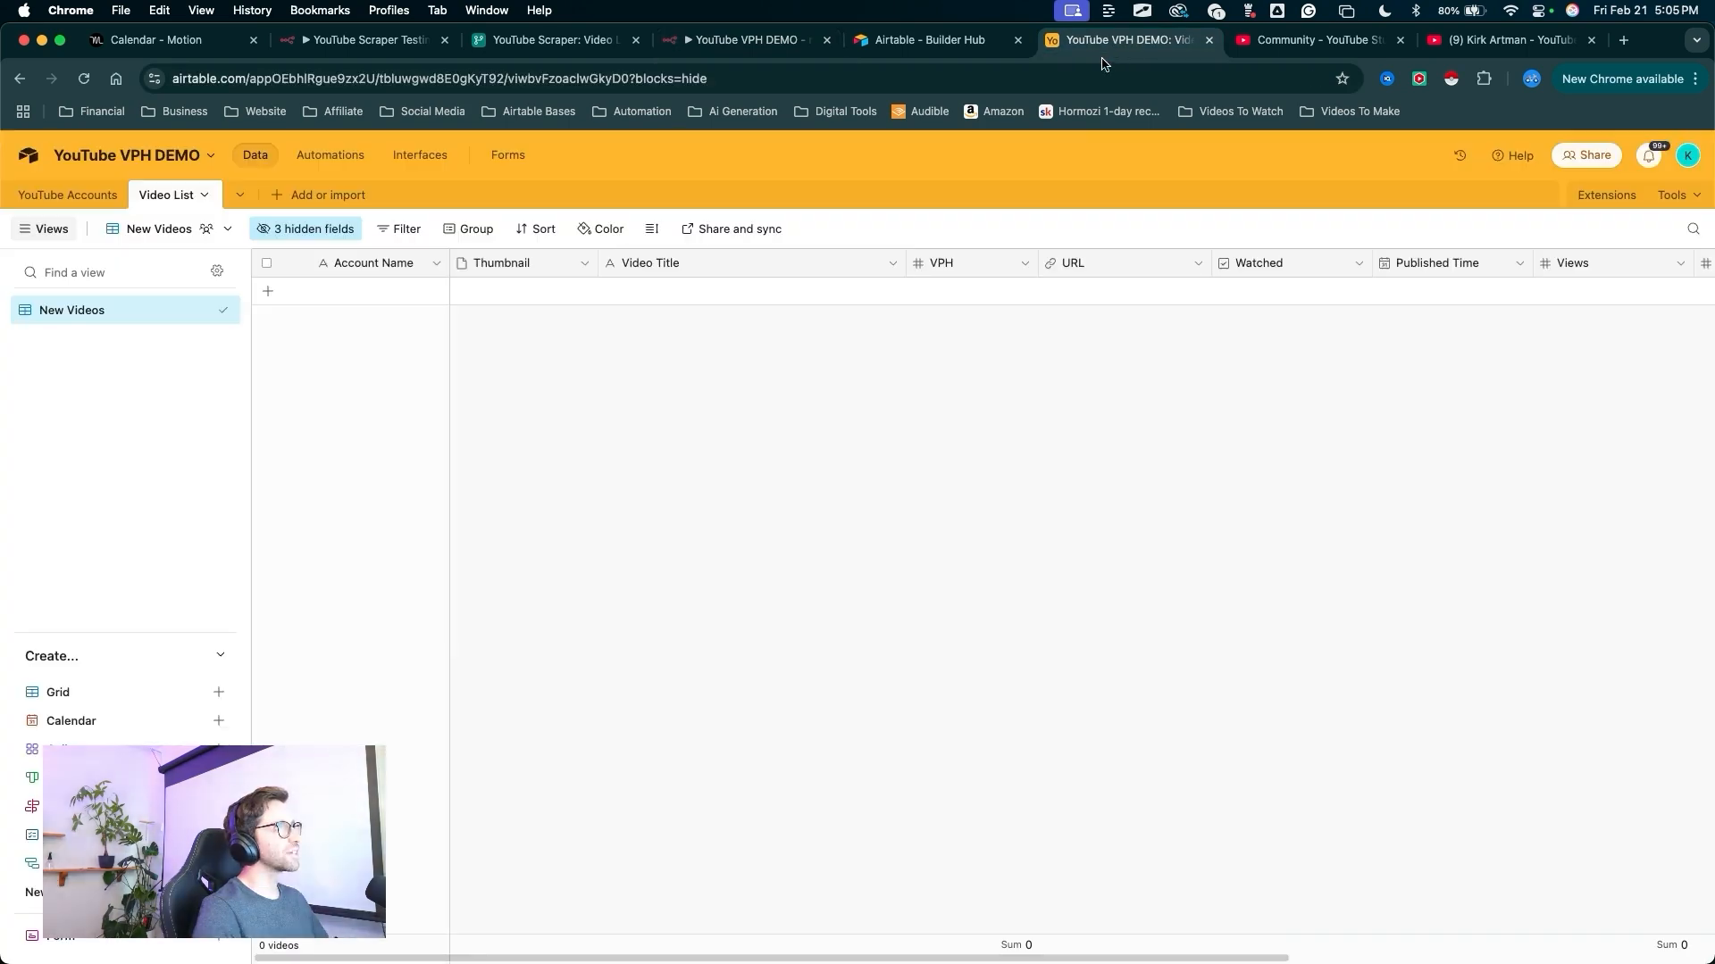
mouse_move(817, 619)
left_mouse_down()
mouse_move(49, 215)
mouse_move(75, 208)
left_mouse_up()
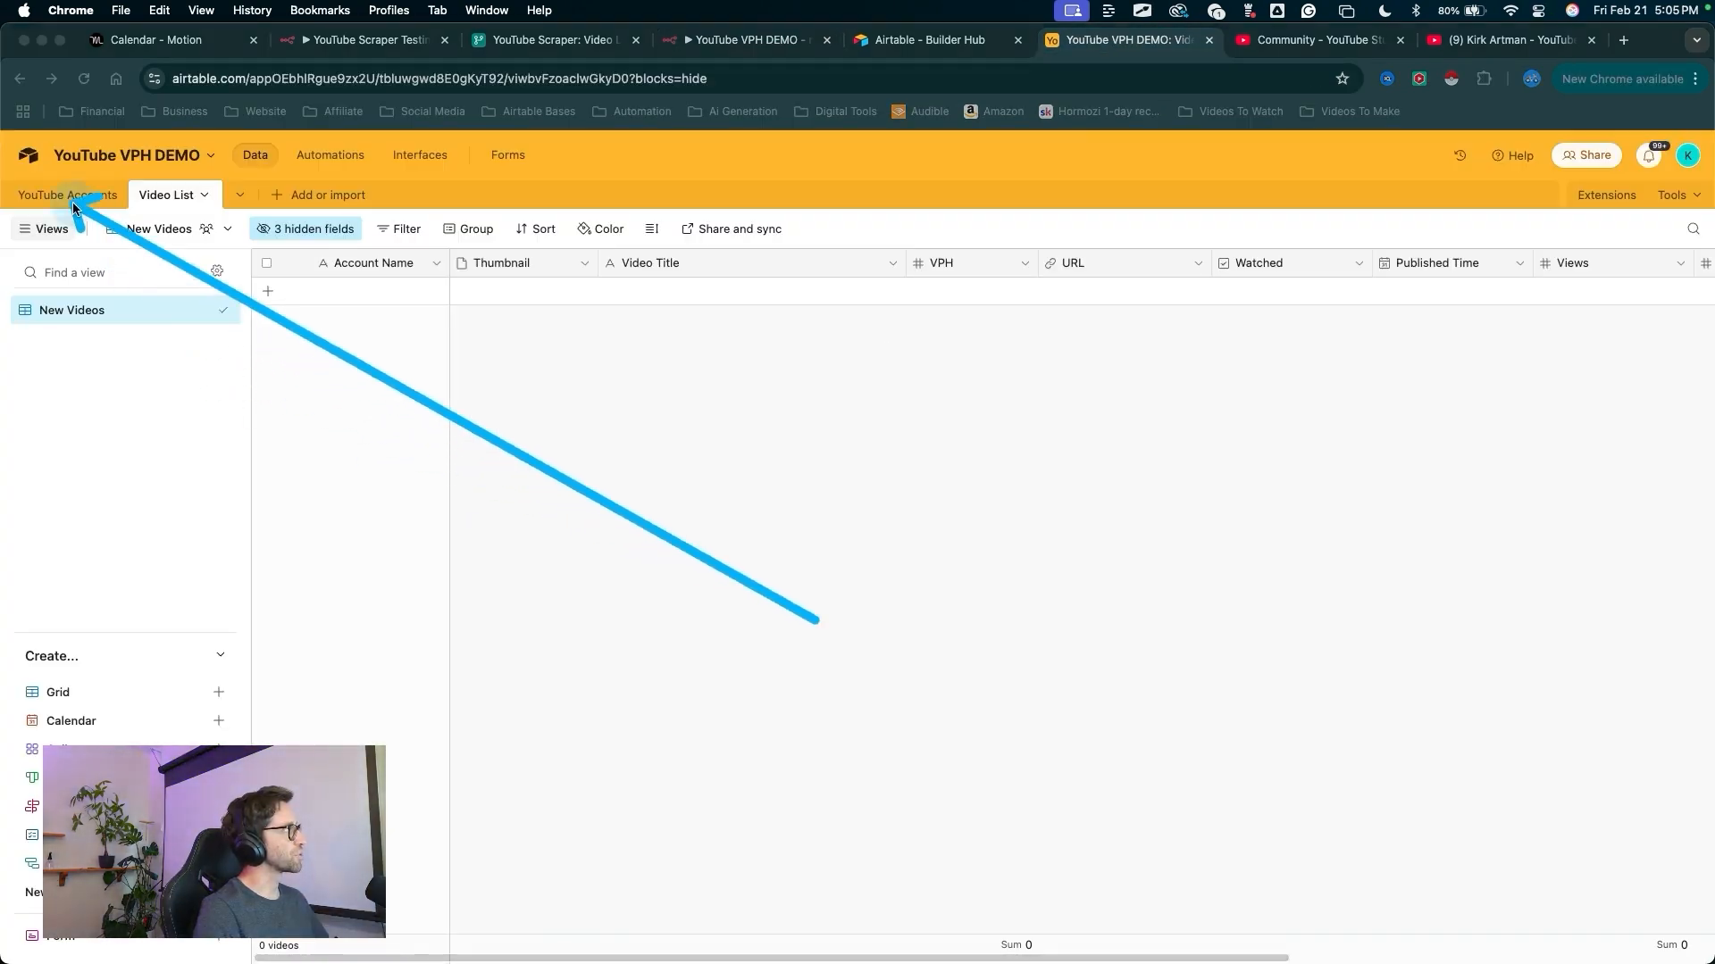
left_click(75, 206)
mouse_move(674, 643)
left_mouse_down()
mouse_move(879, 284)
mouse_move(905, 280)
mouse_move(908, 303)
mouse_move(904, 259)
mouse_move(905, 313)
mouse_move(384, 296)
mouse_move(906, 287)
mouse_move(907, 304)
mouse_move(919, 287)
mouse_move(872, 310)
left_mouse_up()
double_click(907, 264)
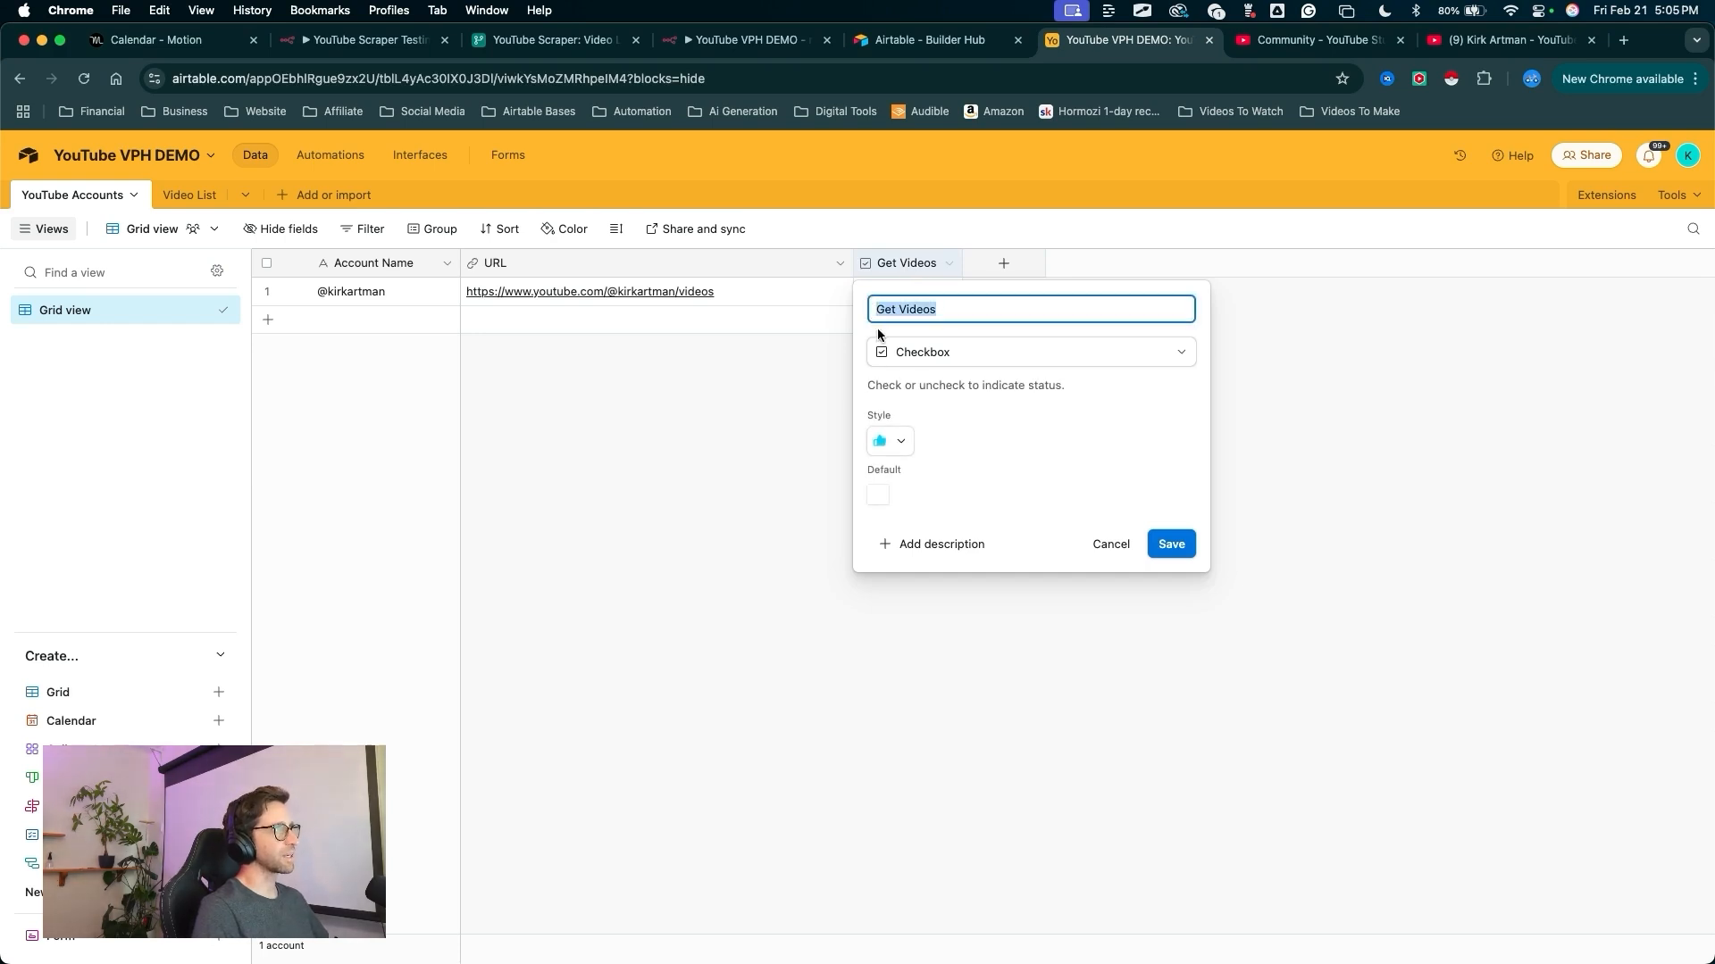
left_click_drag(795, 438, 893, 311)
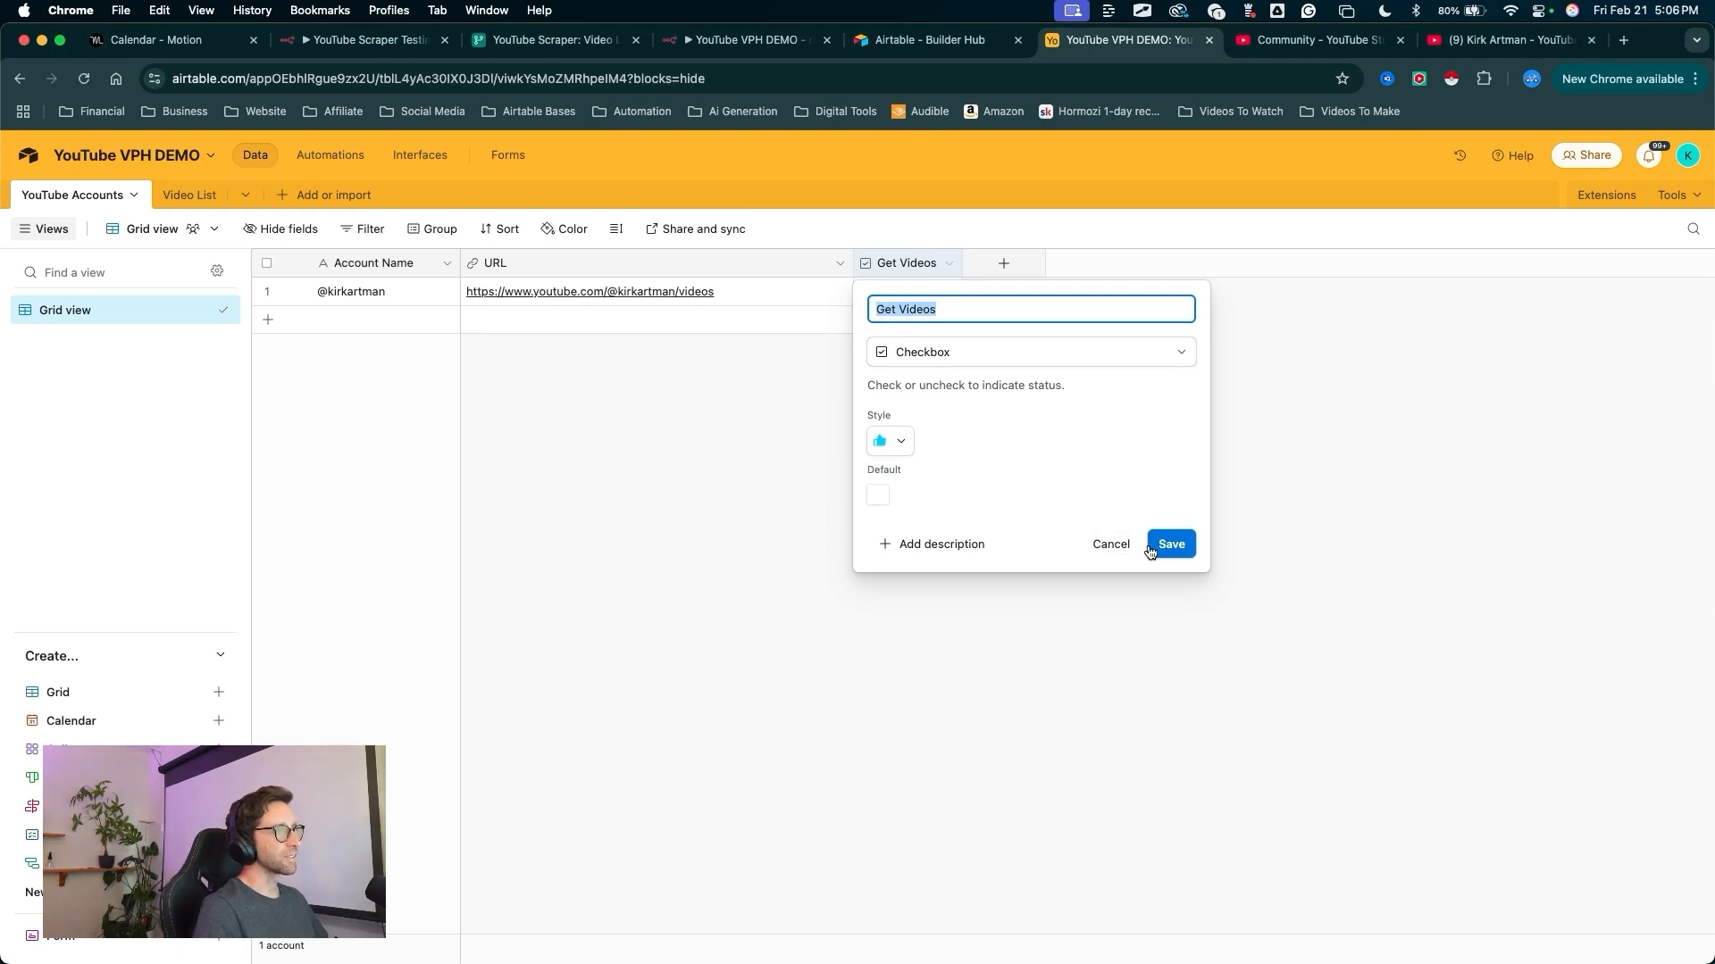
left_click(1093, 553)
- Switch back to n8n and set the Airtable search's filter formula to {Get Videos}=TRUE()
left_click(748, 40)
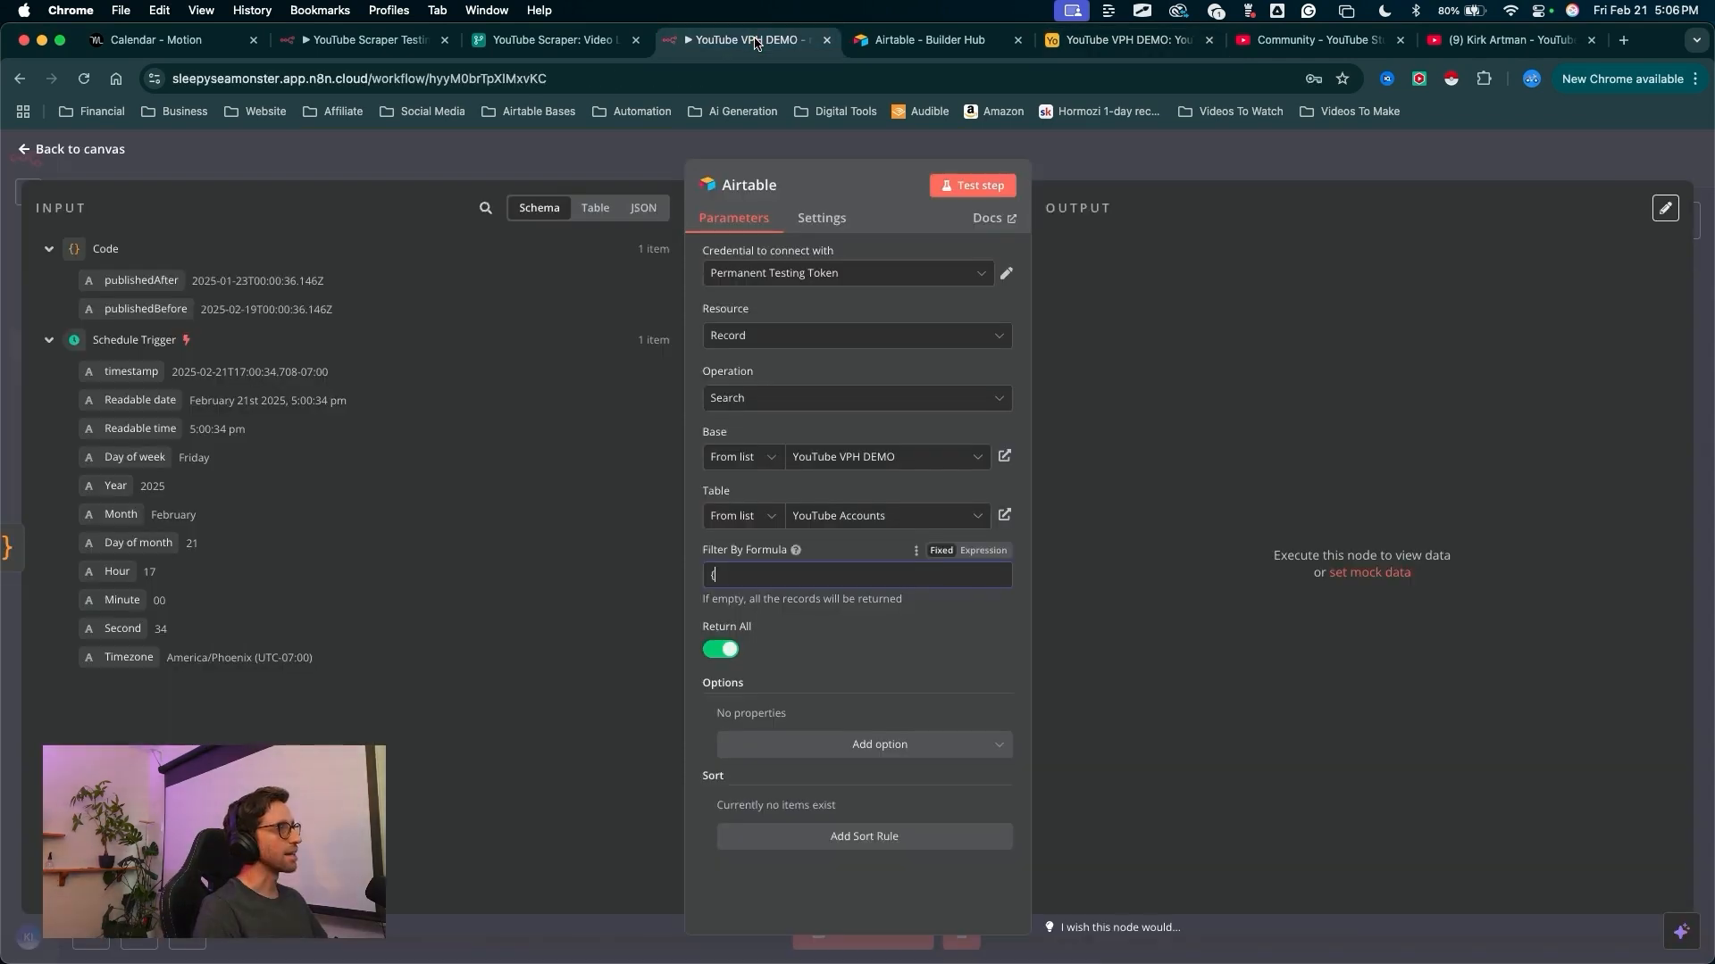
left_click_drag(625, 497, 697, 558)
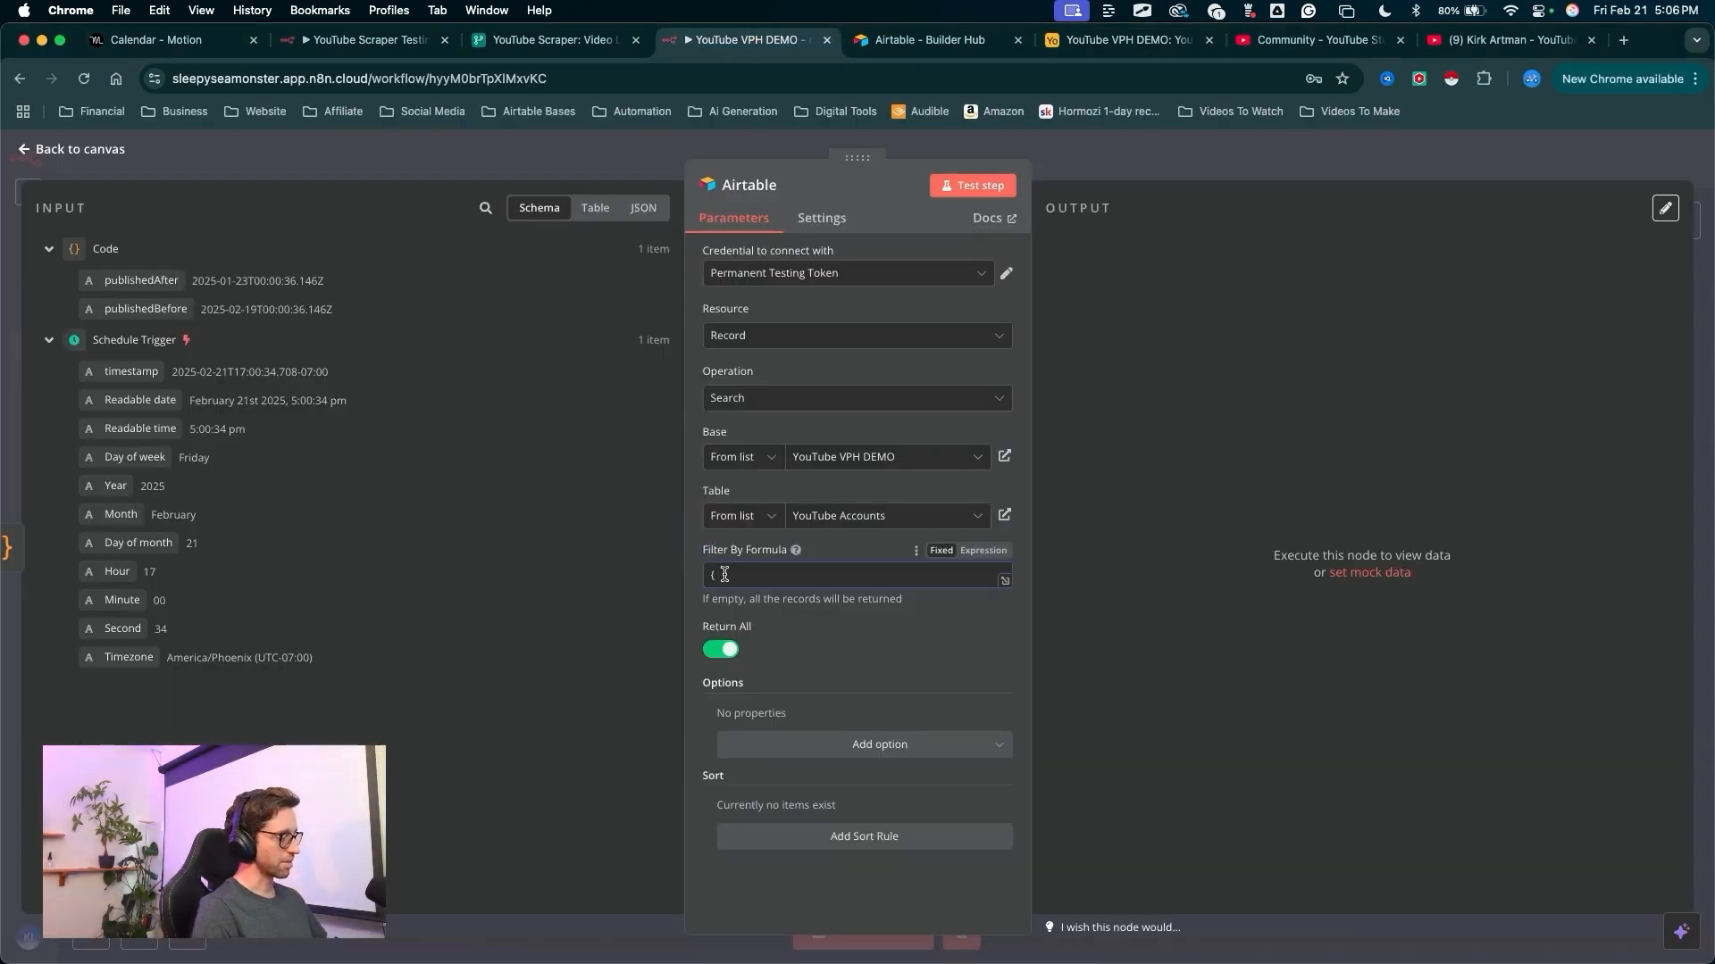
type("}")
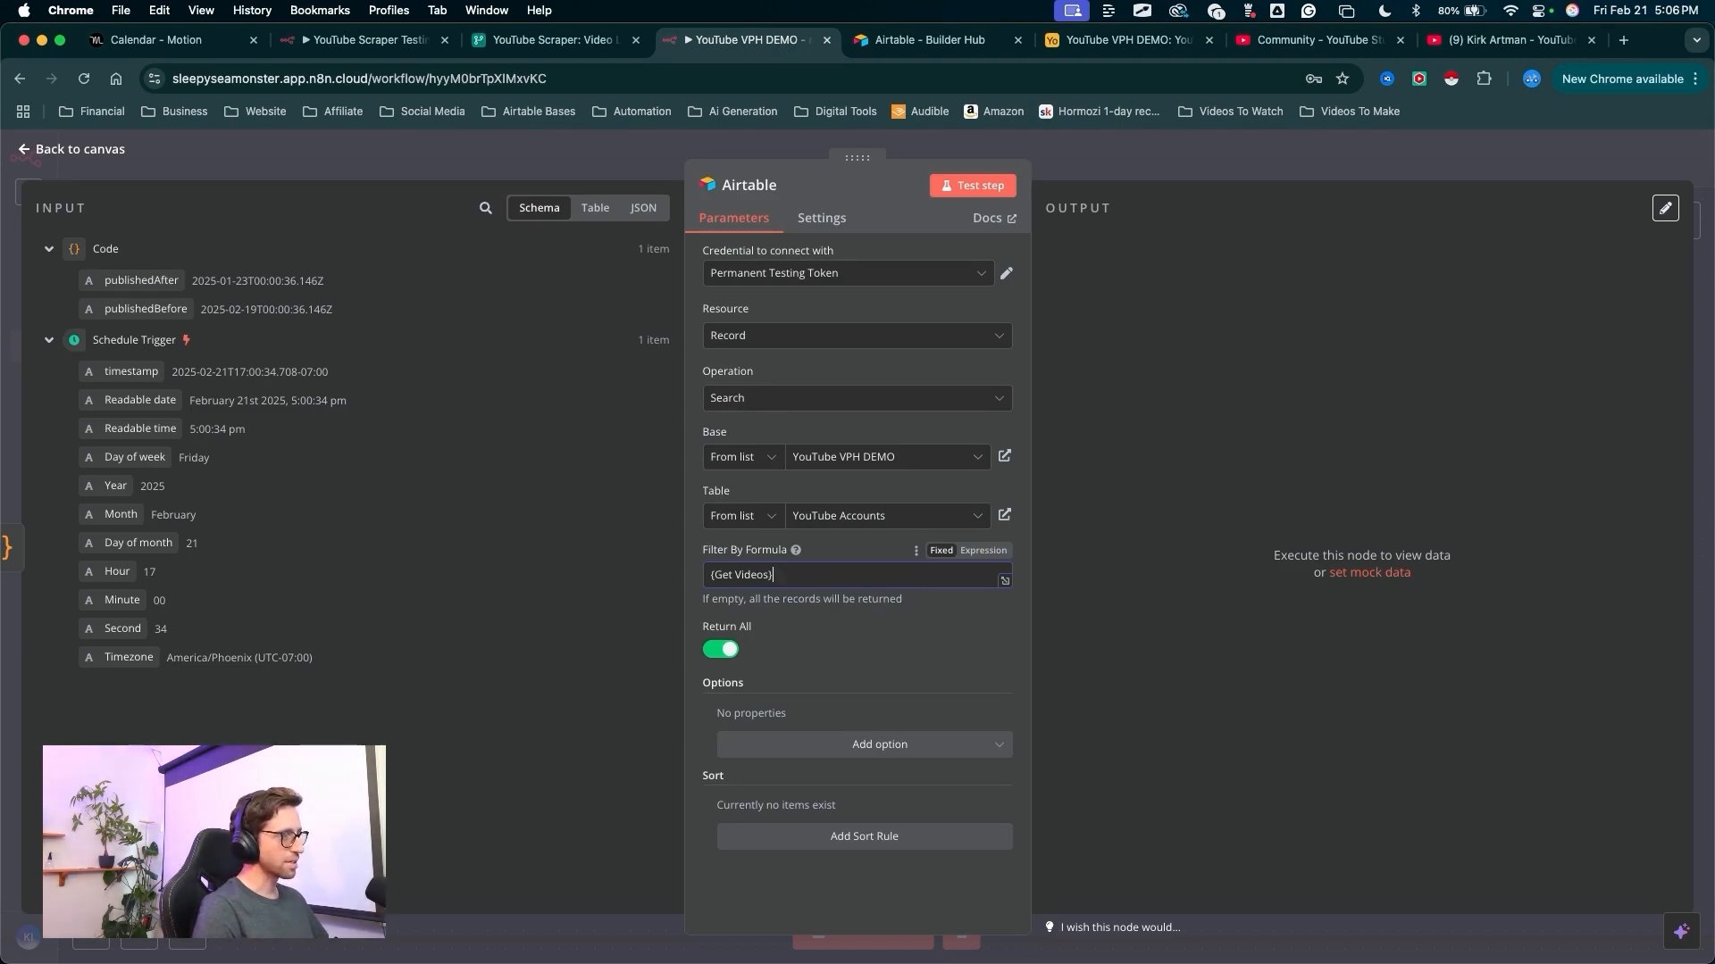
type("=T")
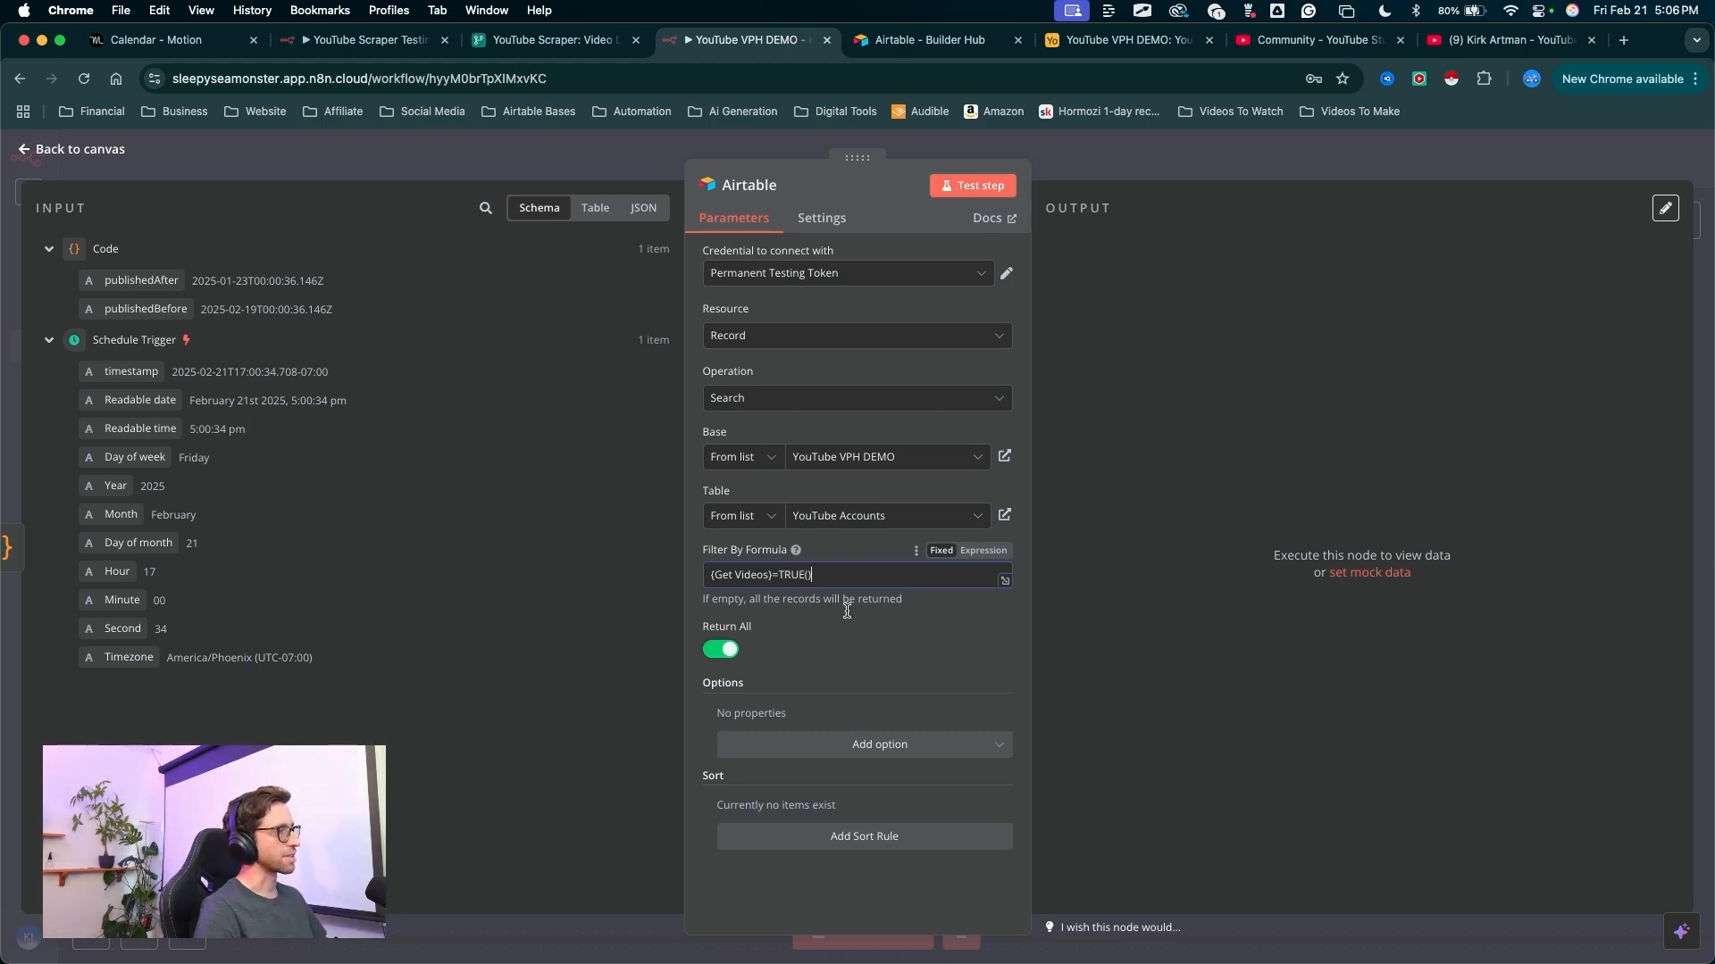
type("RUE()")
left_click_drag(879, 691, 810, 607)
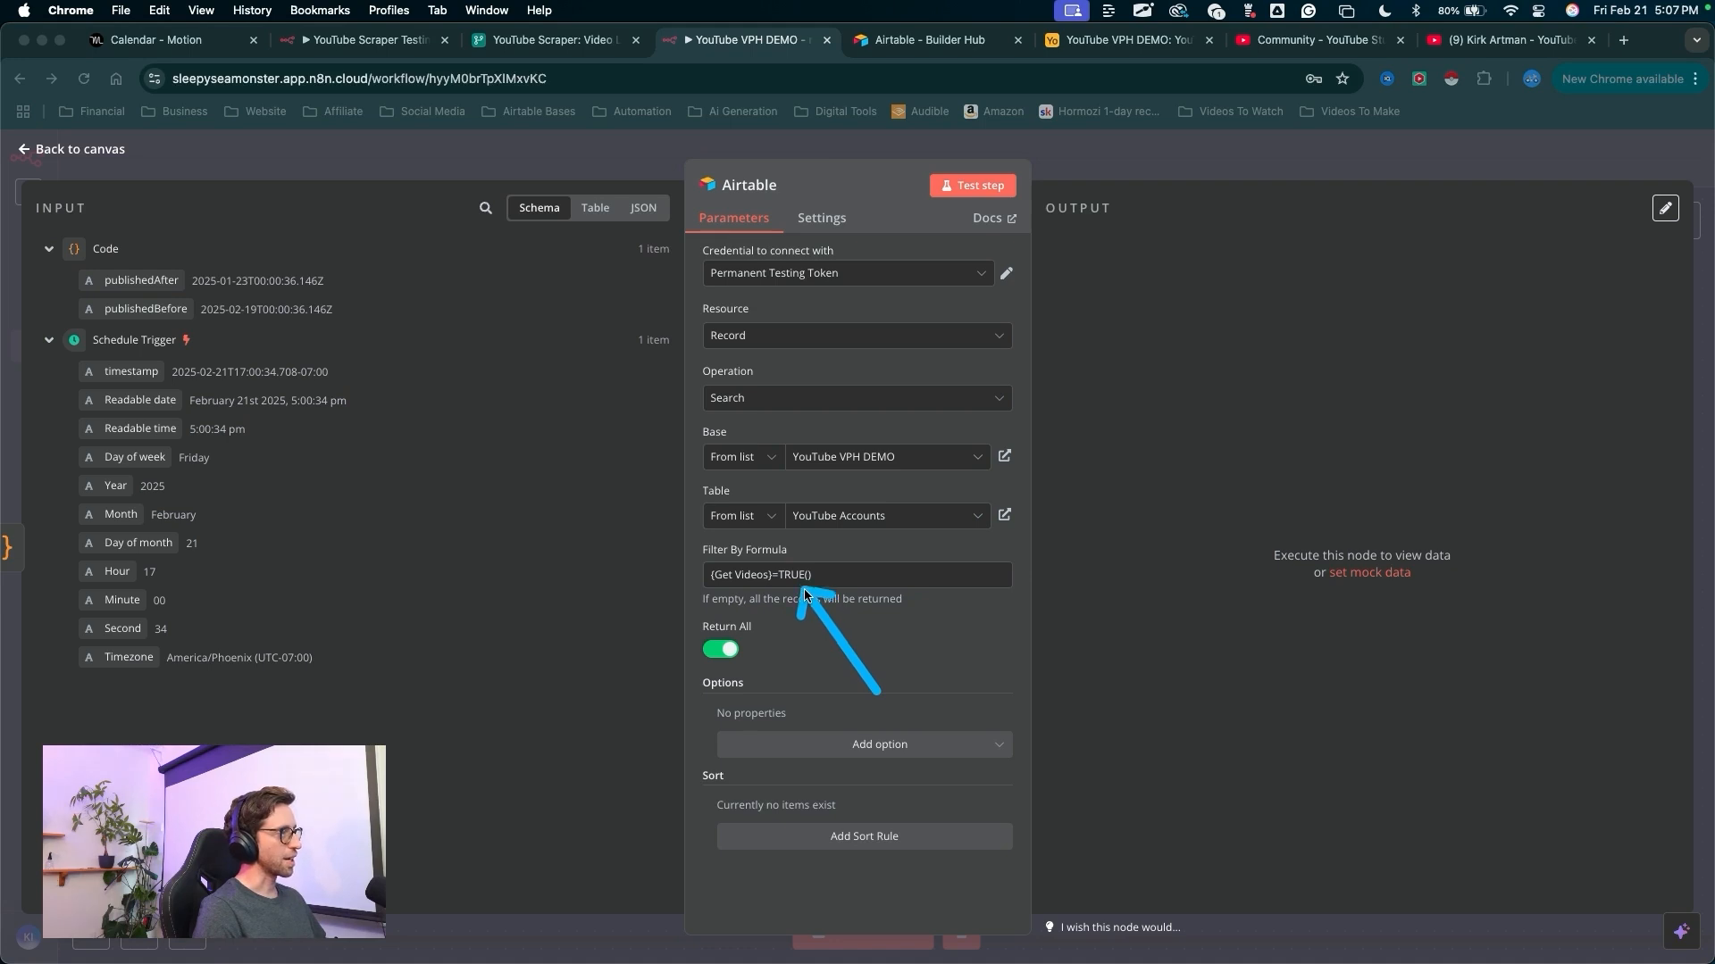
key("Escape")
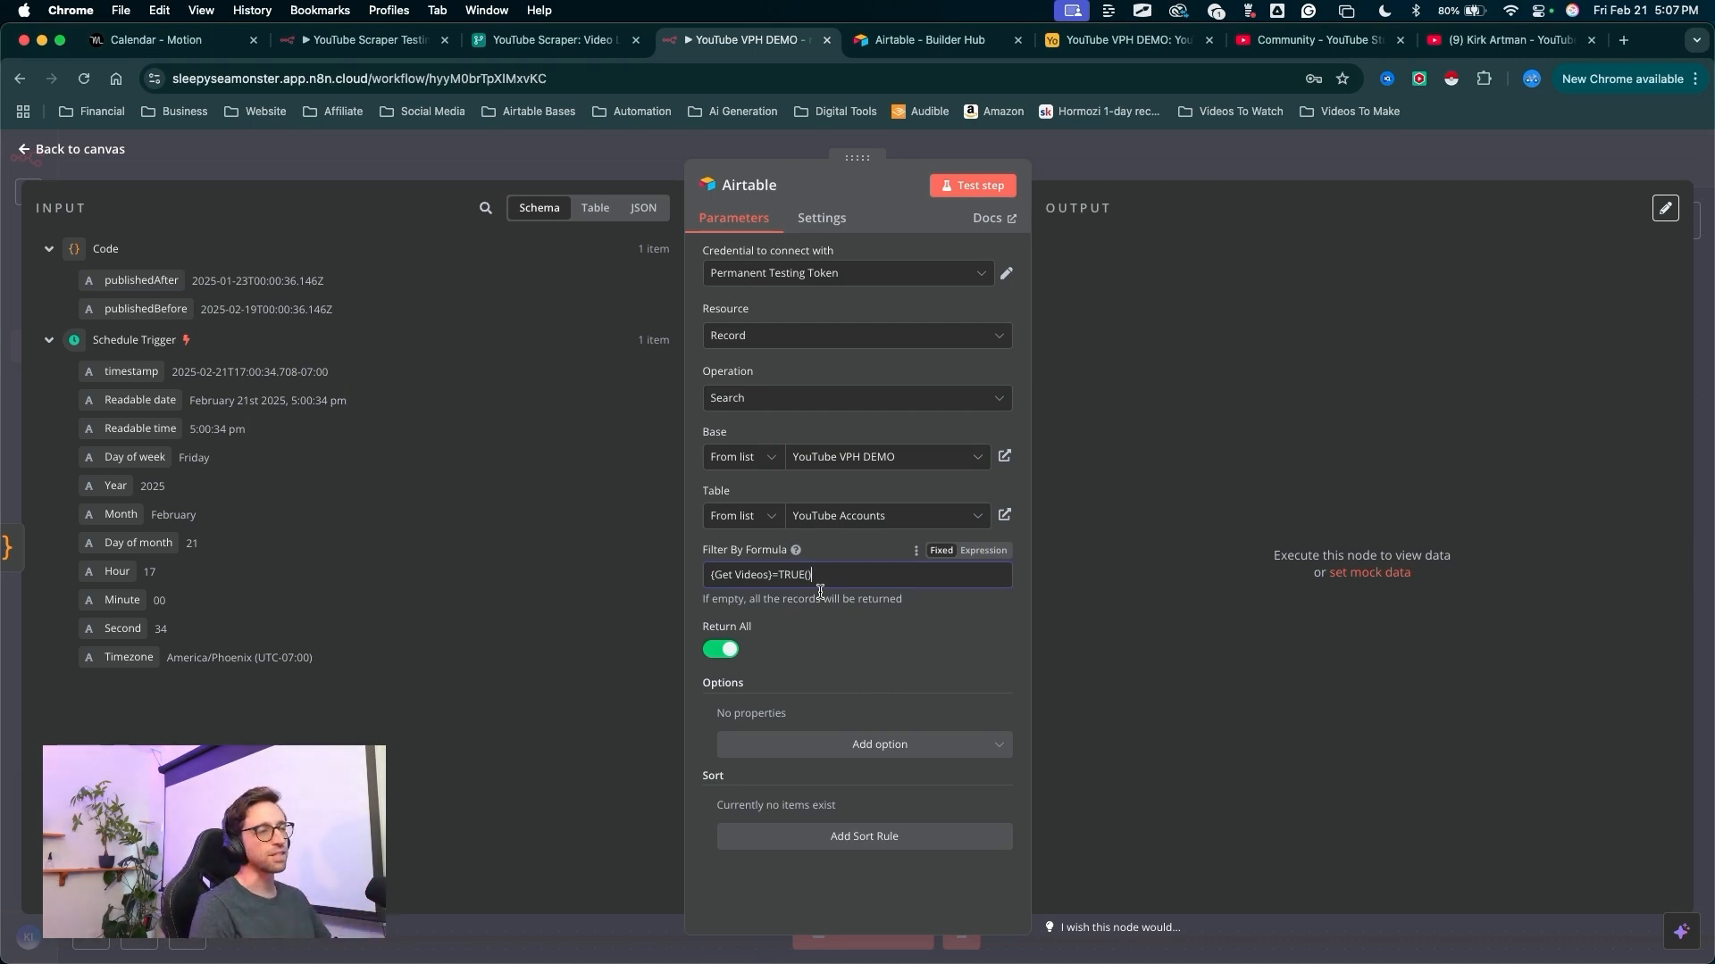
left_click_drag(858, 679, 804, 607)
key("Escape")
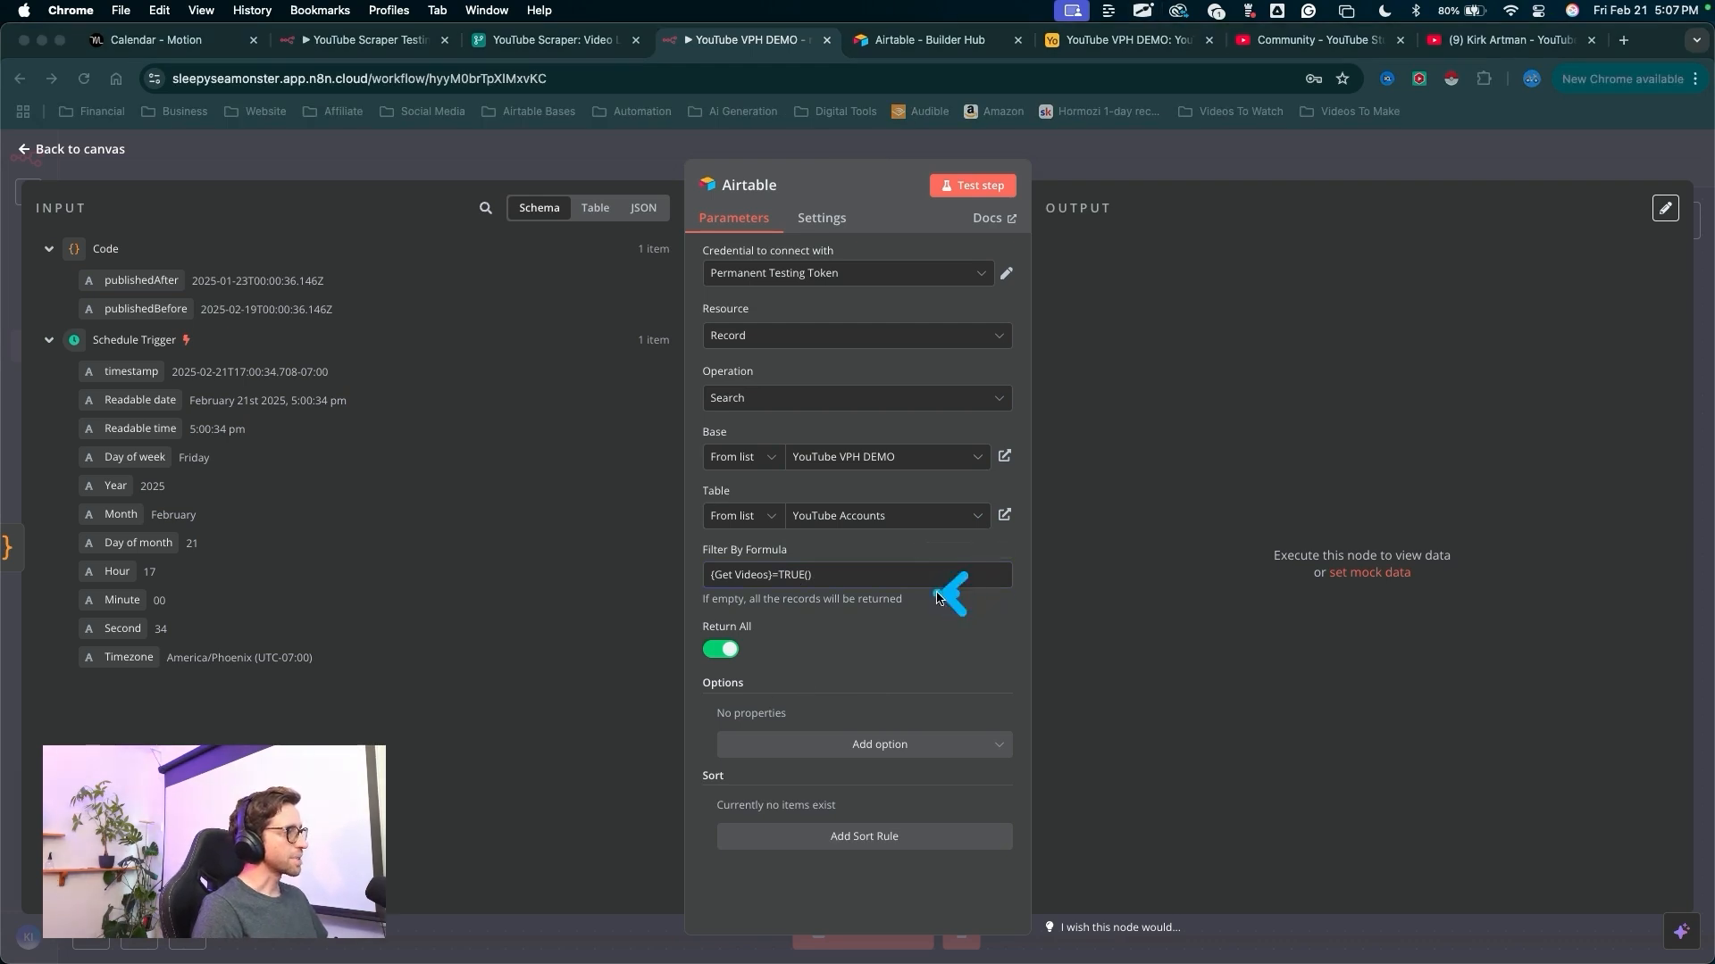
left_click_drag(958, 593, 755, 658)
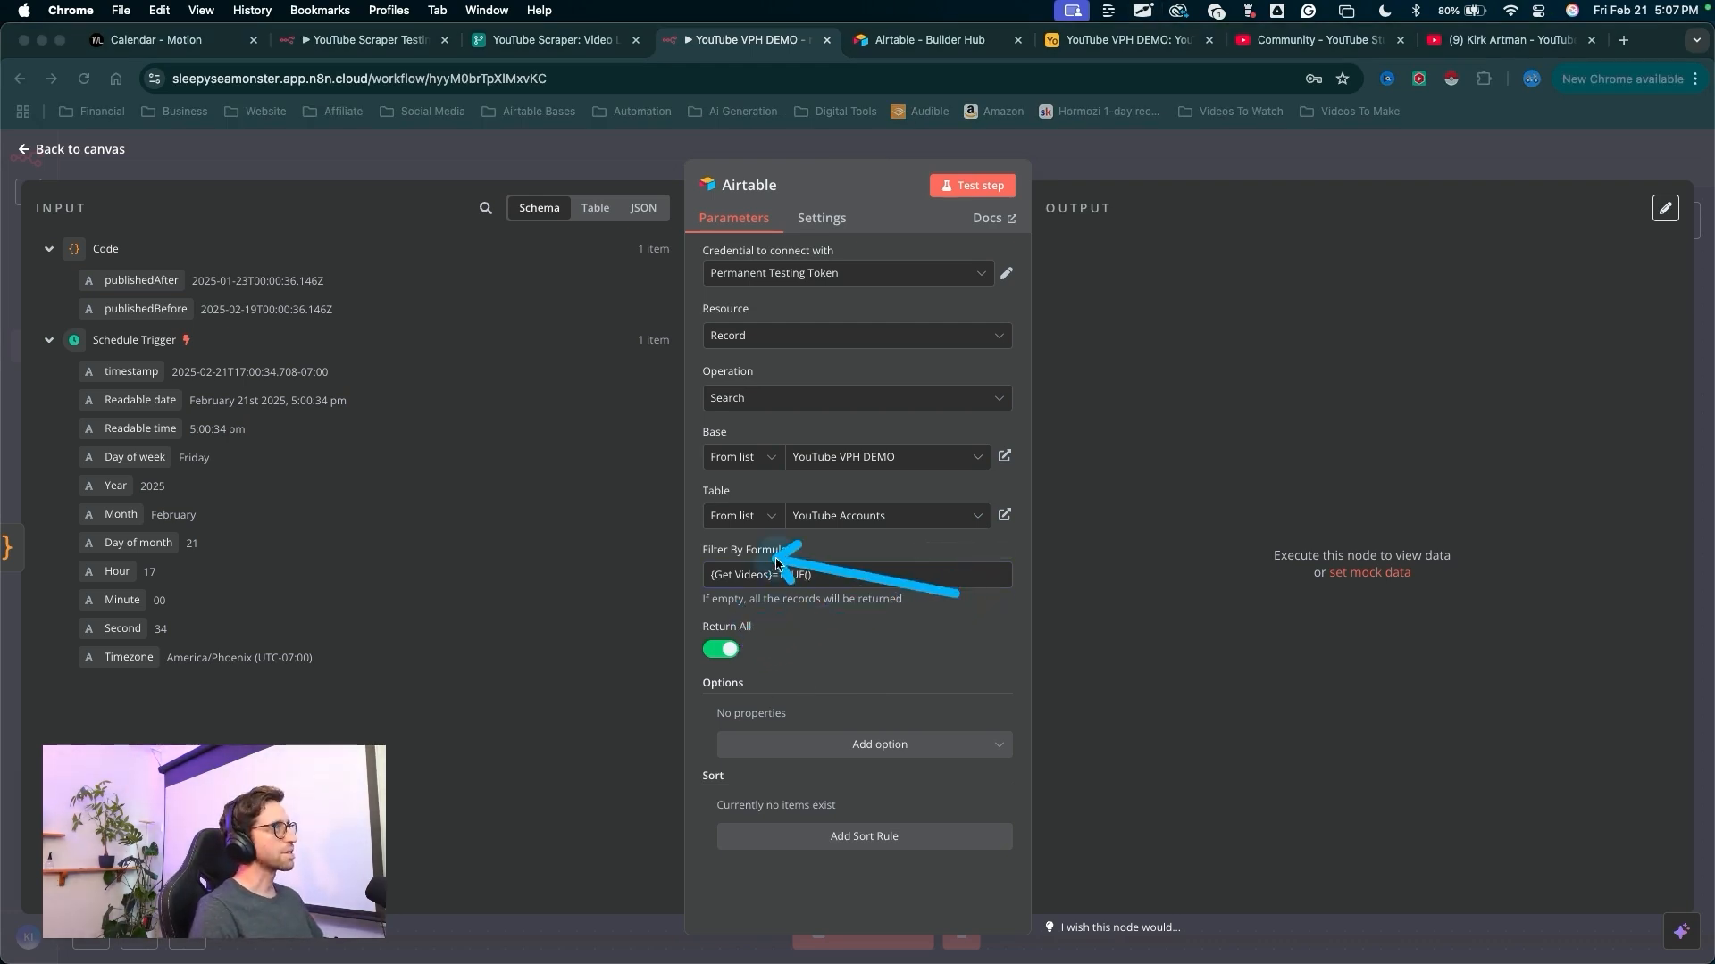
- Check the Get Videos box of the account record in Airtable, test the n8n Airtable search step and return to the canvas
left_click(1105, 43)
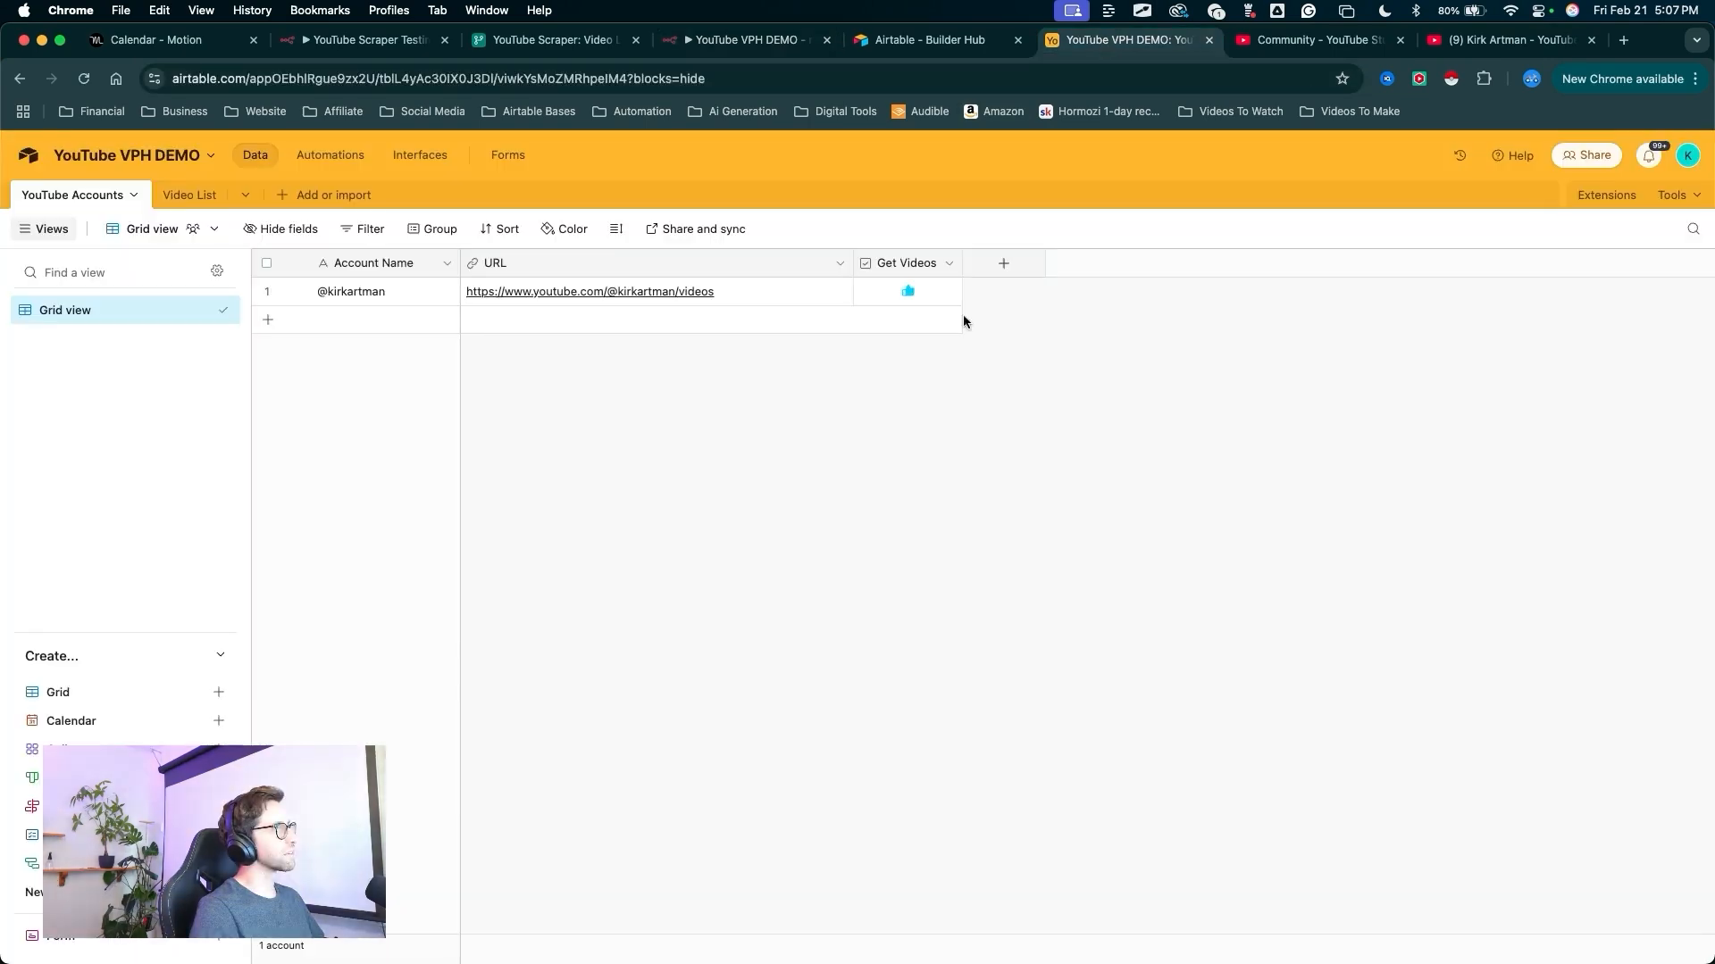
mouse_move(802, 758)
left_mouse_down()
mouse_move(918, 452)
mouse_move(930, 260)
mouse_move(863, 538)
left_mouse_up()
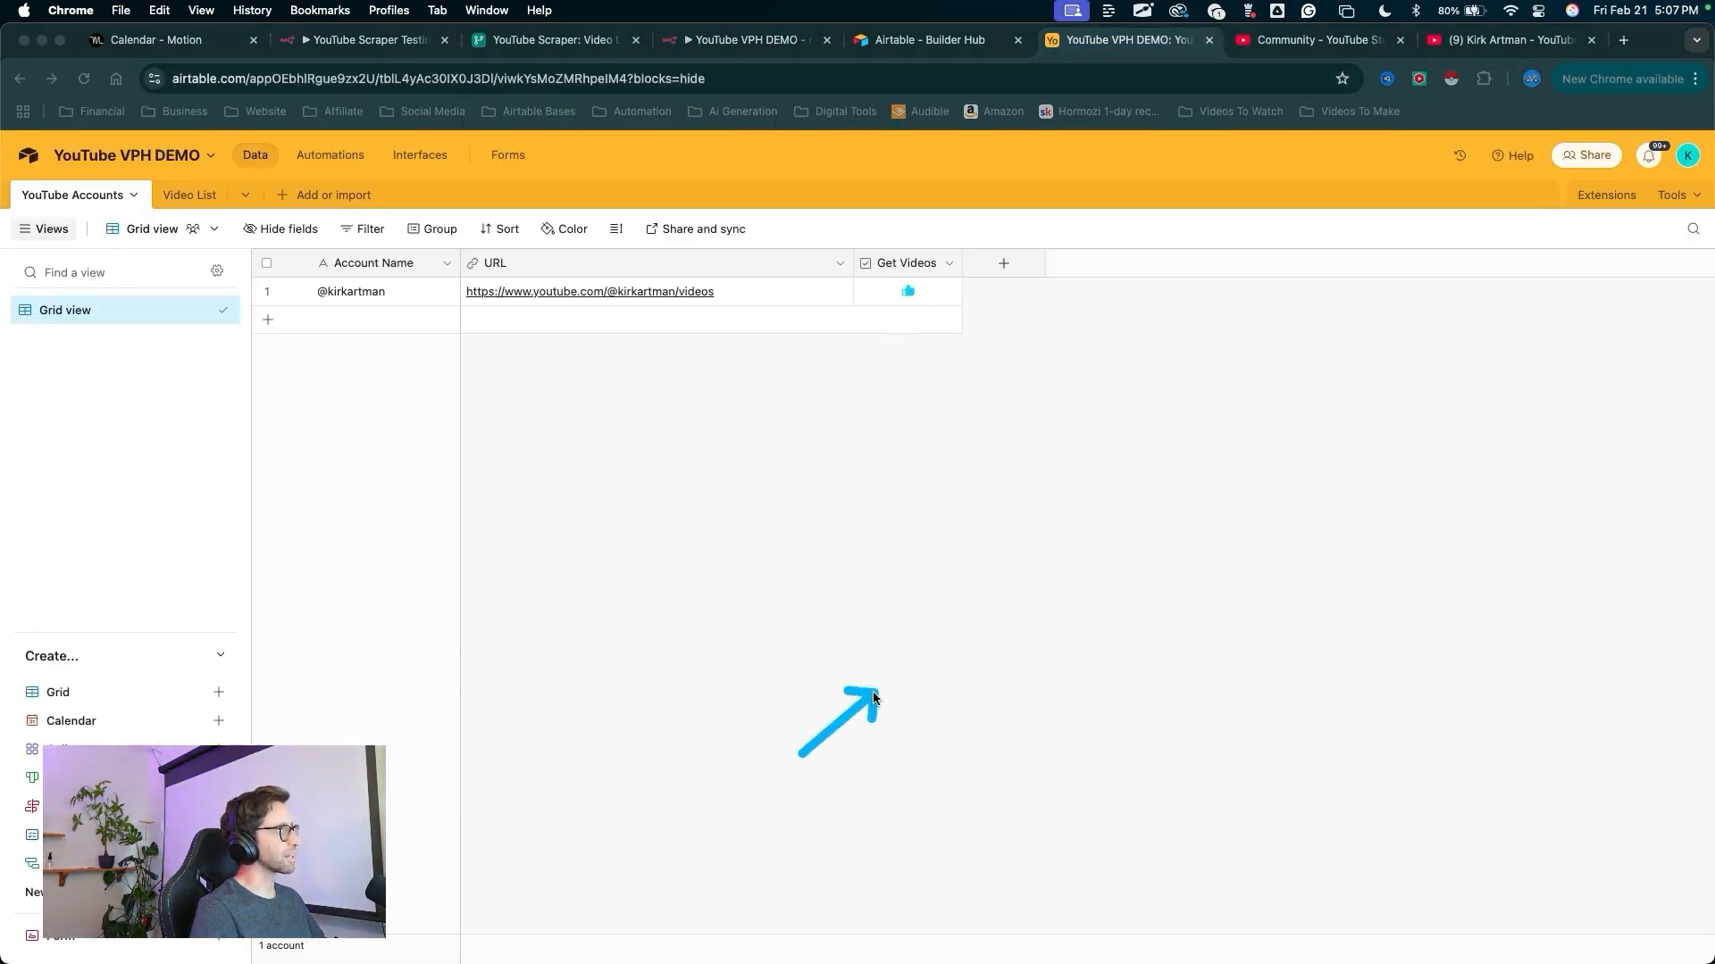
left_click(748, 39)
mouse_move(920, 640)
left_mouse_down()
mouse_move(921, 248)
mouse_move(957, 200)
left_mouse_up()
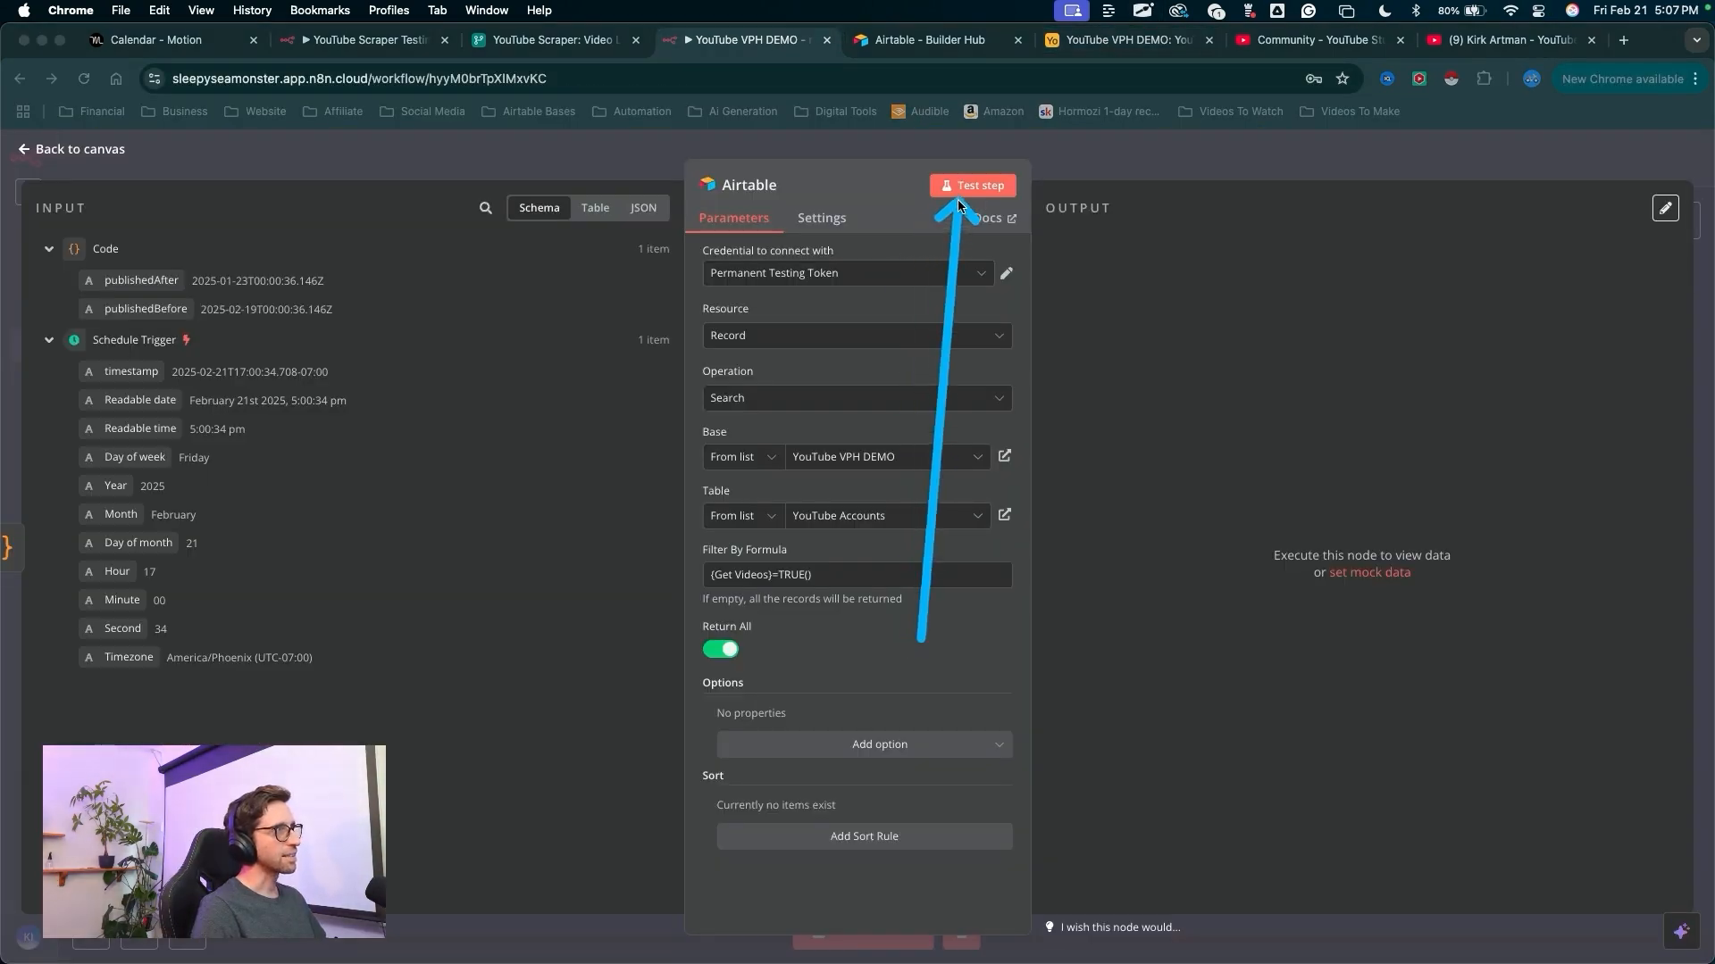
left_click(972, 185)
mouse_move(1187, 670)
left_mouse_down()
mouse_move(1102, 417)
mouse_move(1136, 397)
mouse_move(1152, 295)
mouse_move(1179, 380)
mouse_move(1217, 211)
mouse_move(1198, 161)
left_mouse_up()
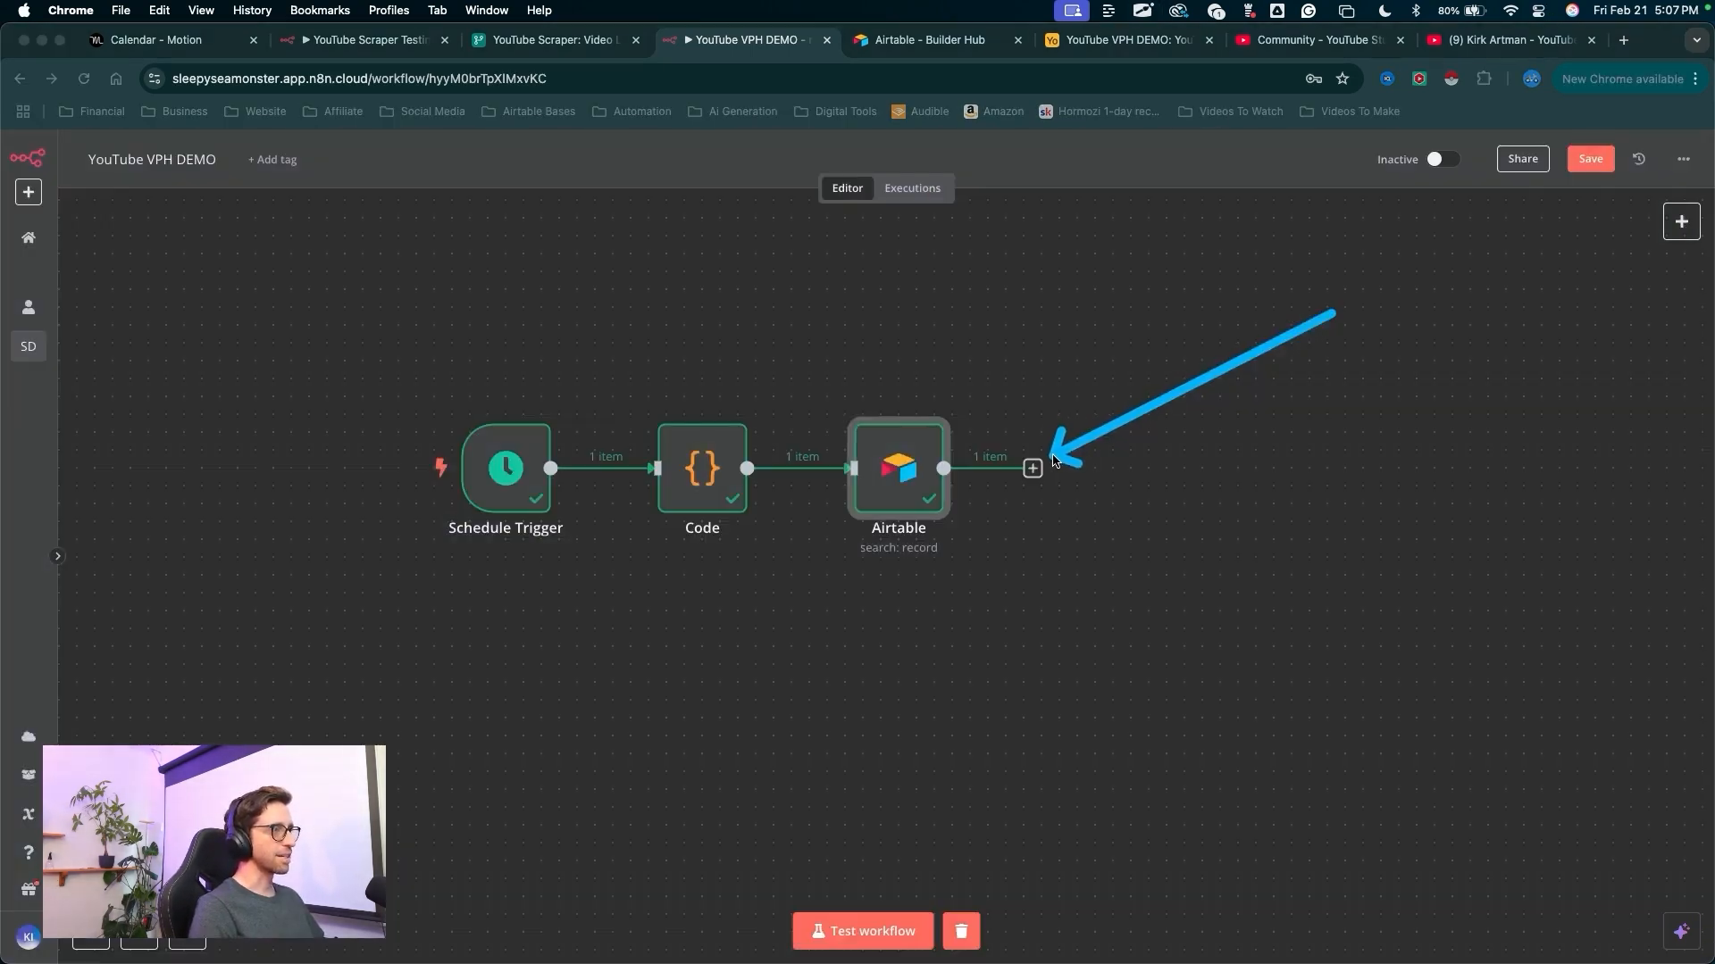
- Add an HTTP Request node after the Airtable node
left_click(1032, 468)
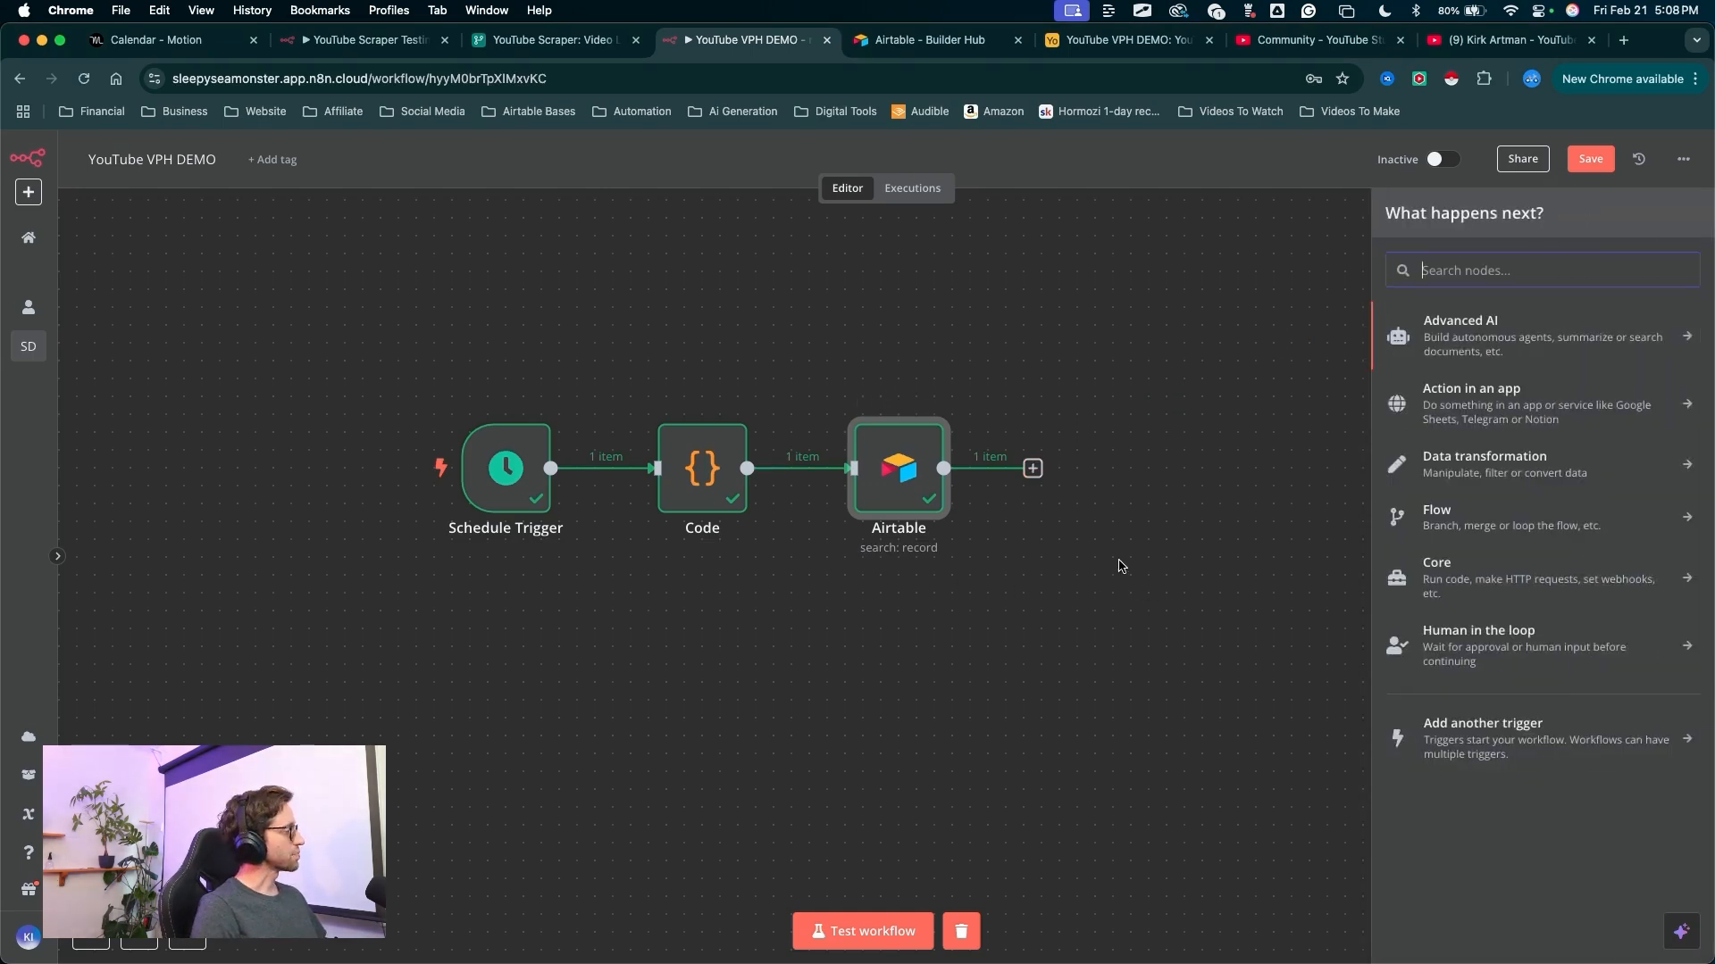
left_click_drag(1120, 567, 954, 540)
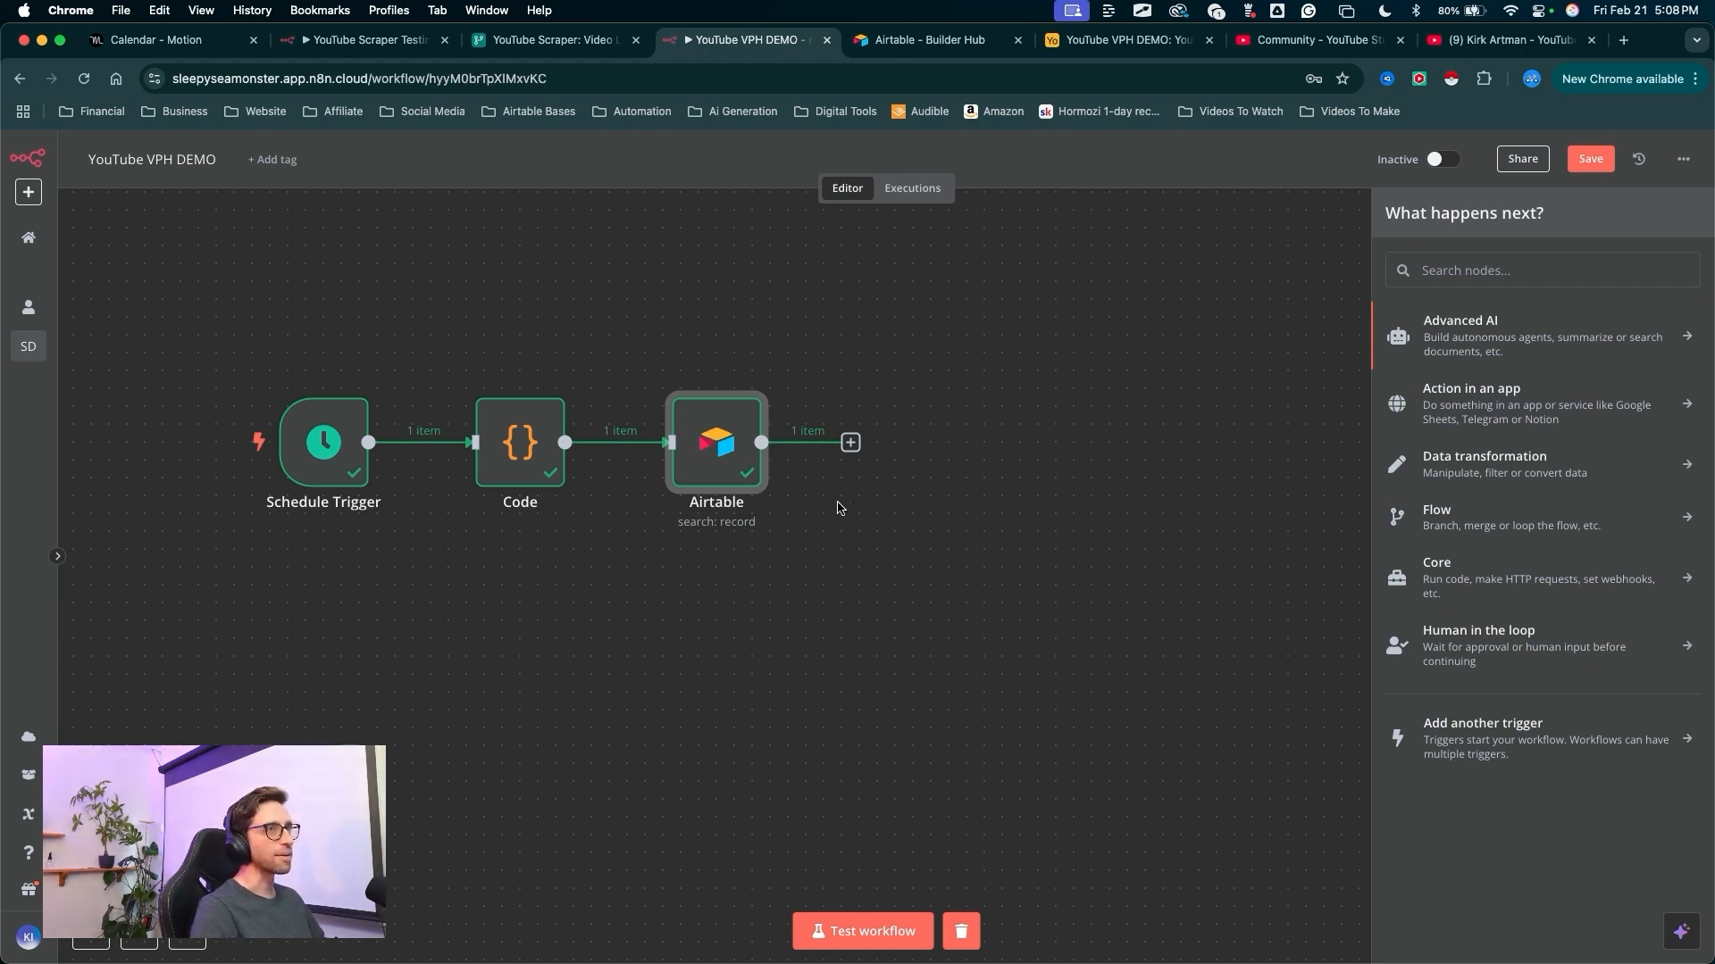
left_click_drag(922, 674, 854, 457)
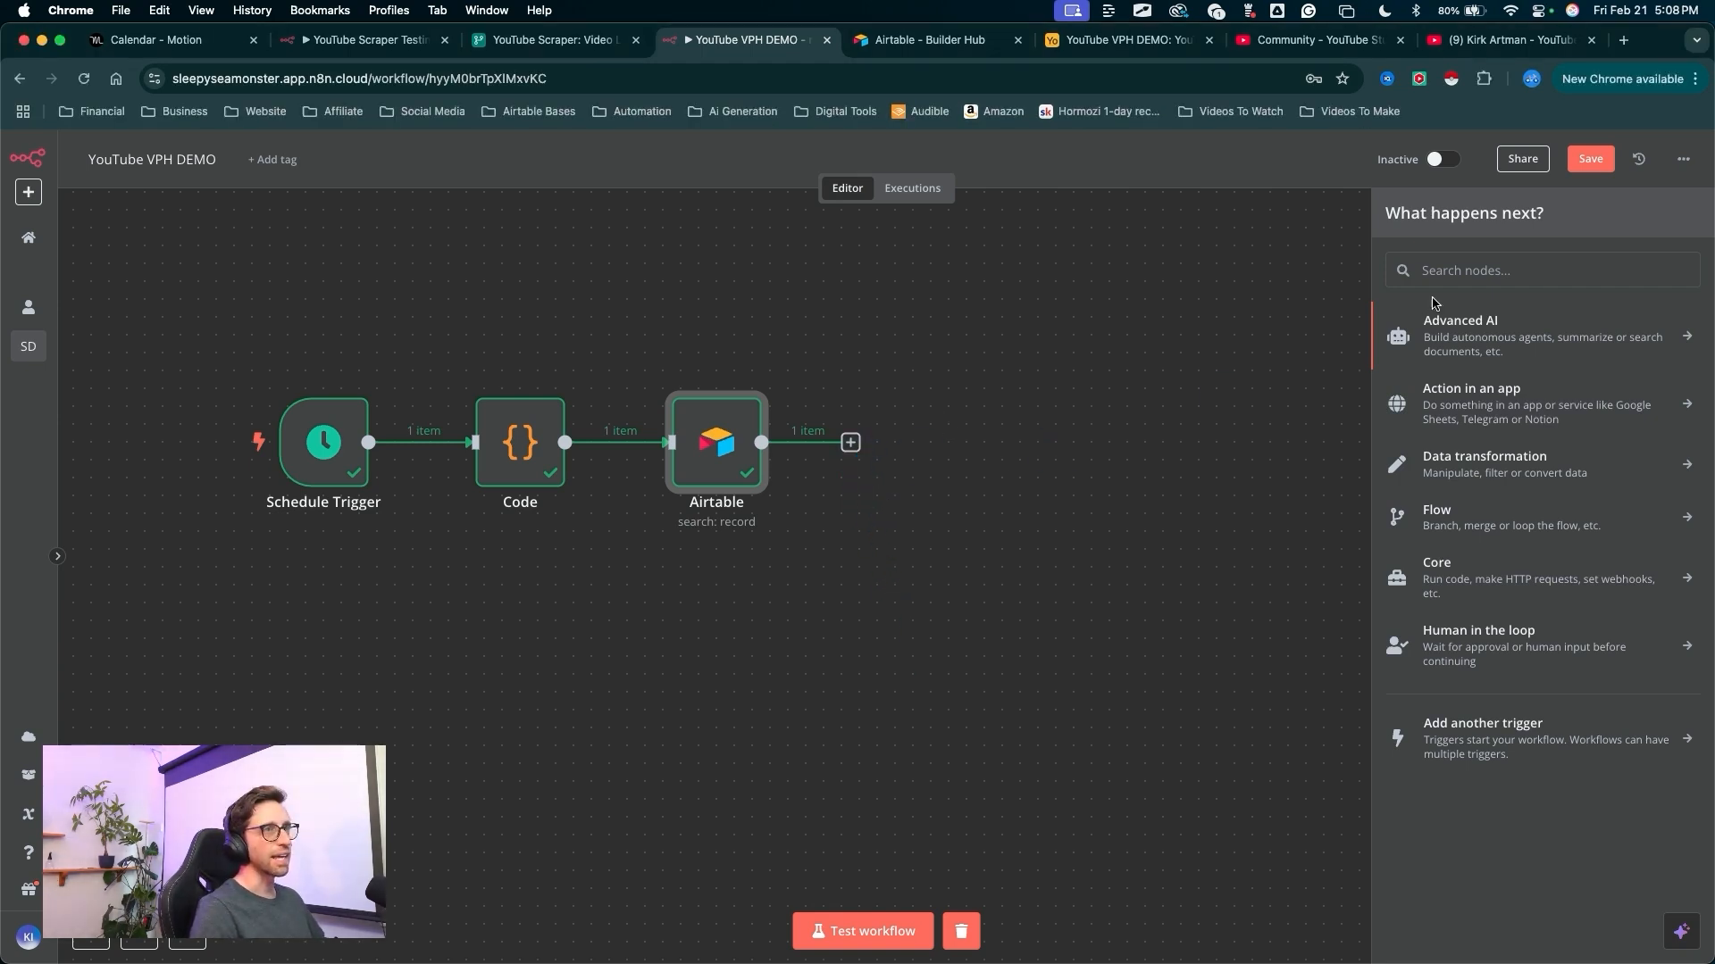
type("Htt")
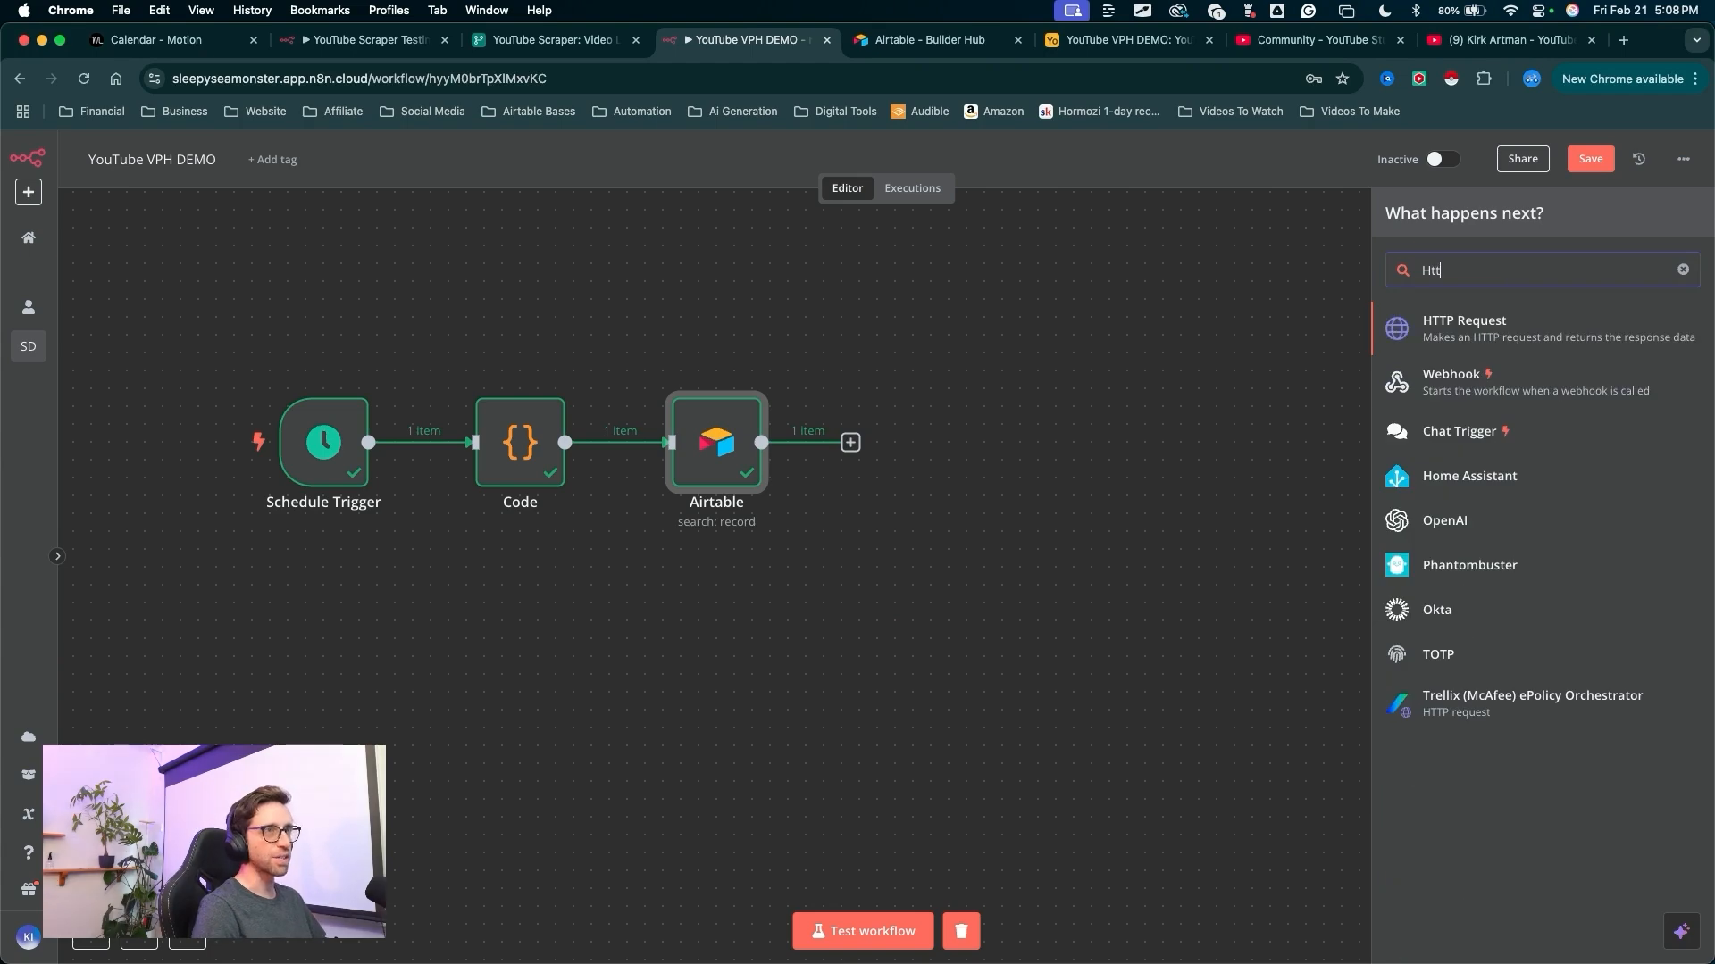
left_click_drag(1107, 539, 1409, 332)
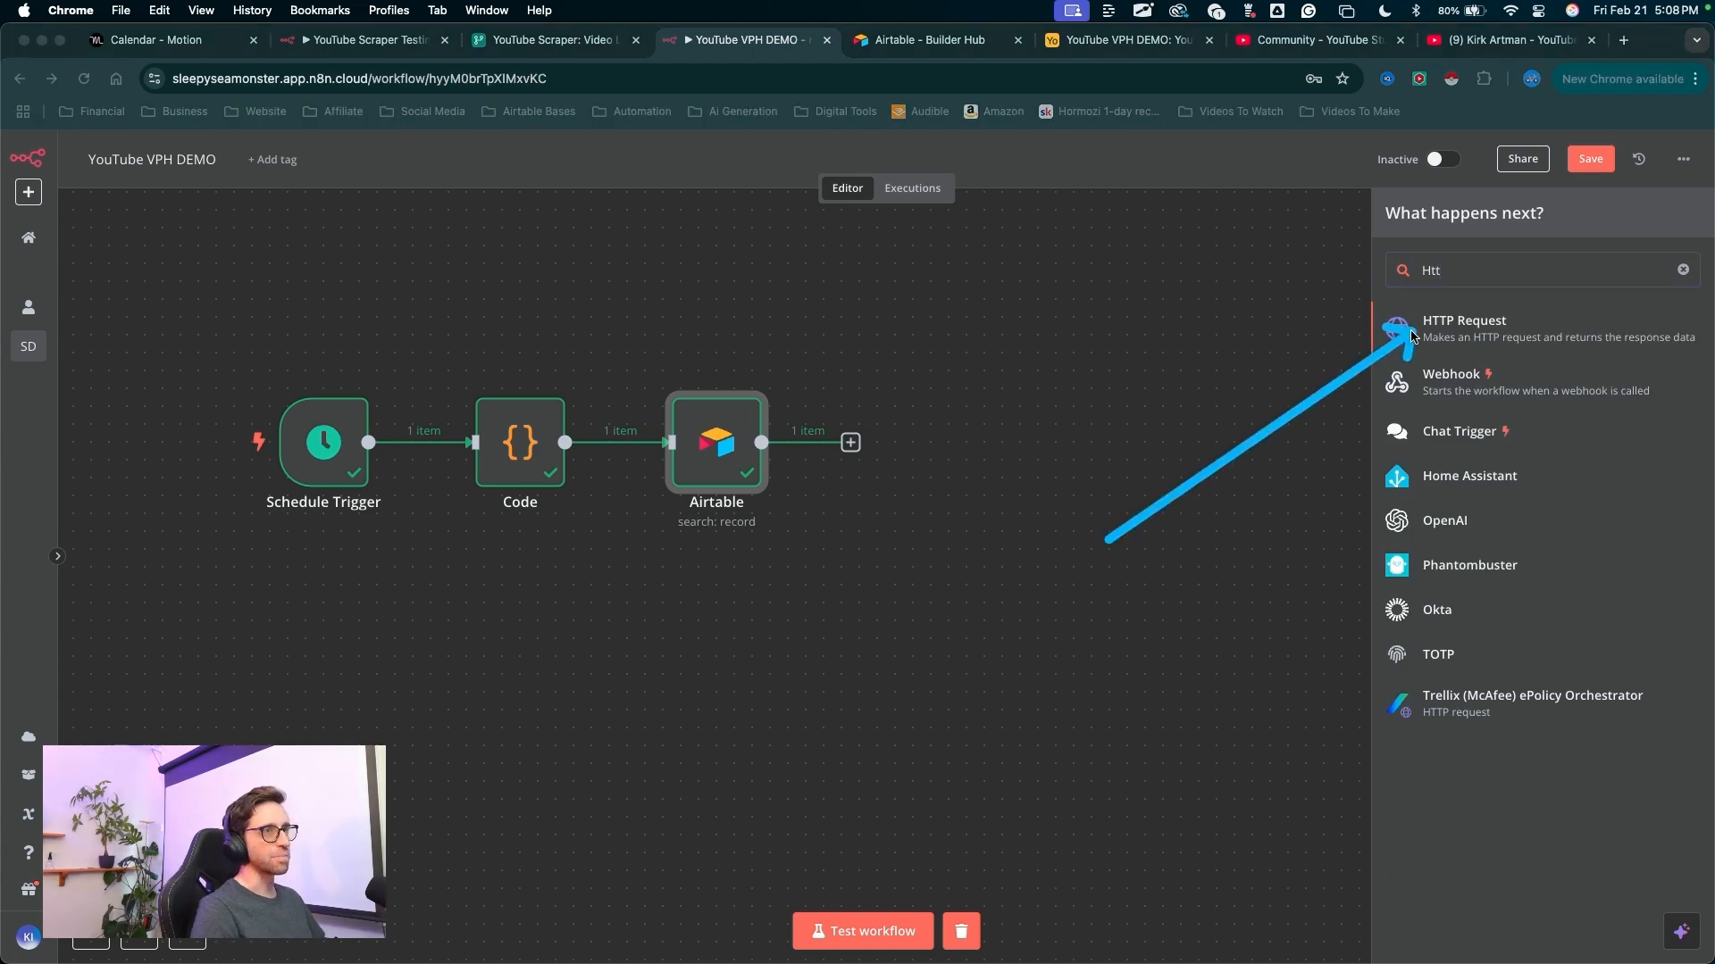
left_click(1411, 335)
mouse_move(1469, 357)
left_mouse_down()
mouse_move(1384, 327)
mouse_move(822, 234)
mouse_move(819, 180)
mouse_move(833, 184)
mouse_move(785, 429)
mouse_move(749, 284)
mouse_move(871, 464)
mouse_move(832, 510)
left_mouse_up()
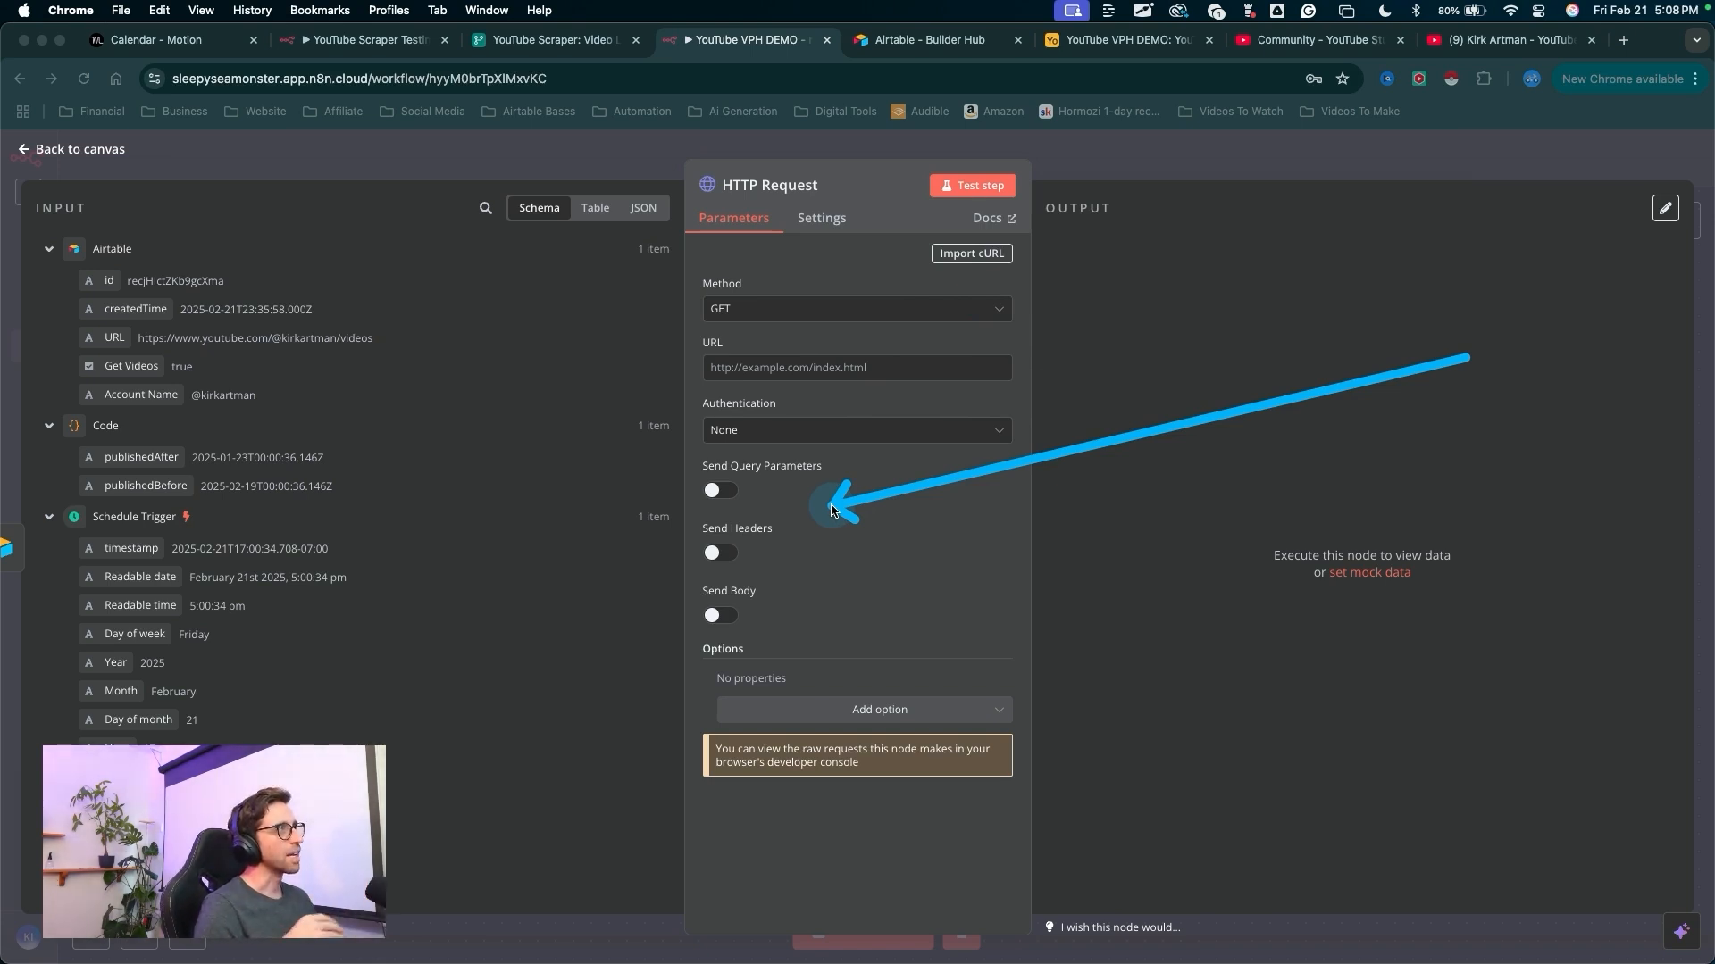
left_click_drag(862, 576, 782, 237)
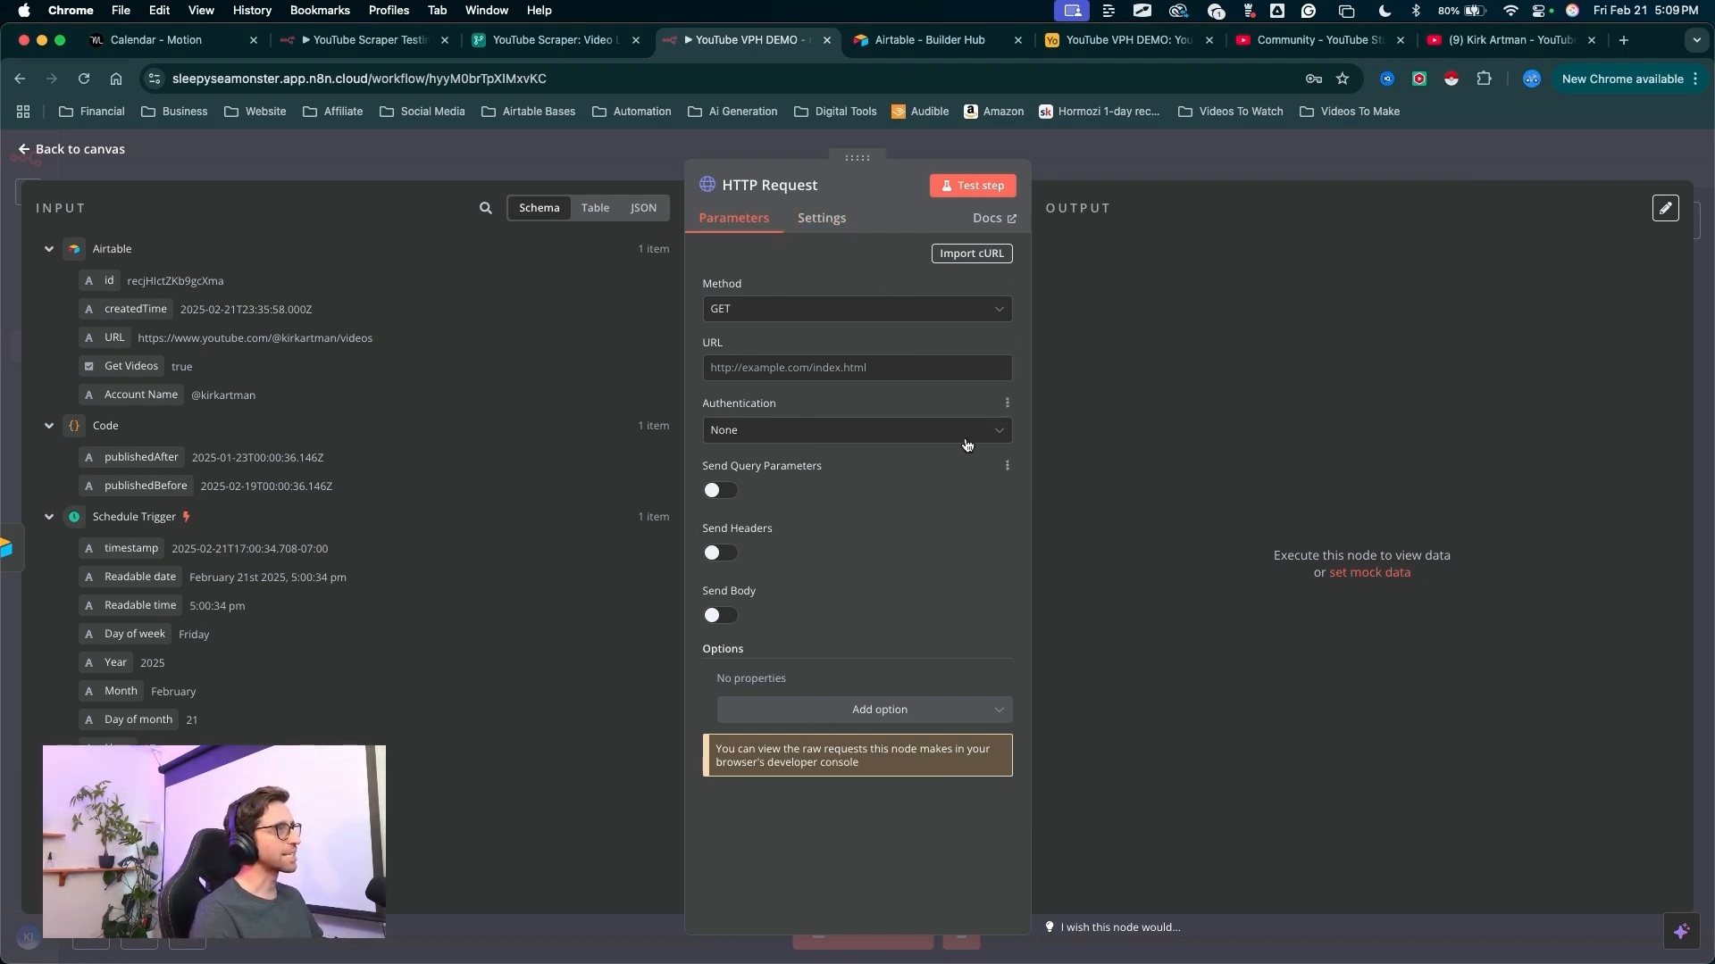
left_click_drag(827, 576, 773, 714)
key("Escape")
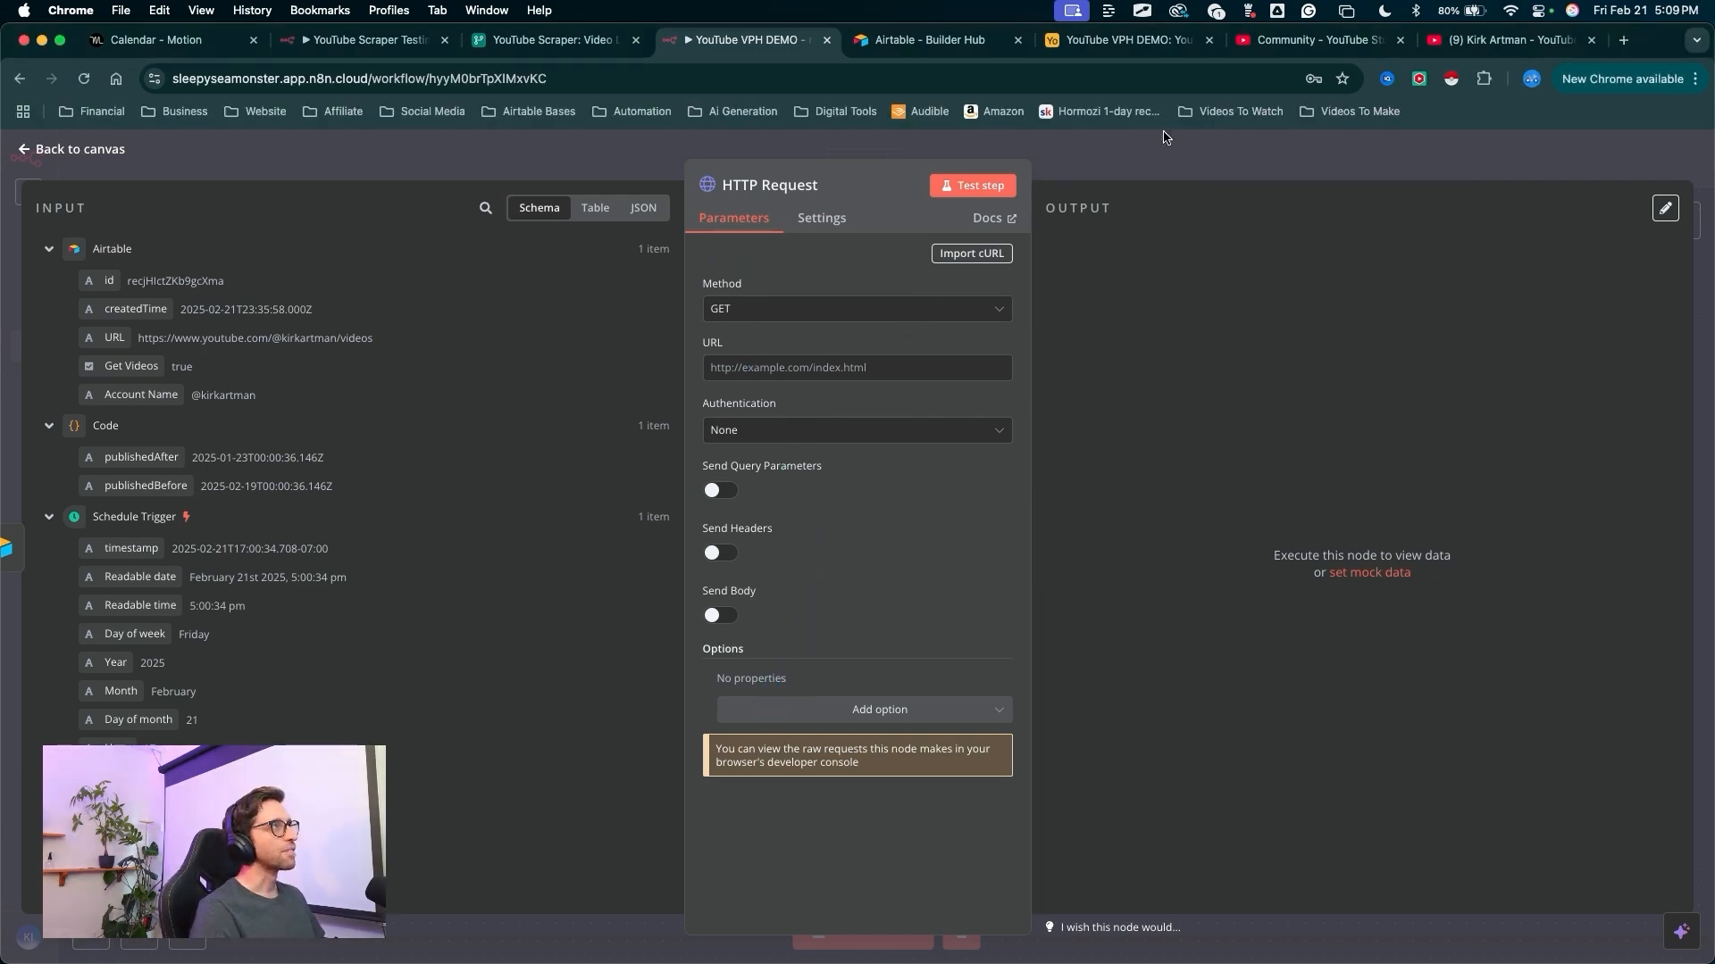
- Switch to the RapidAPI workspace and examine the subscribed YouTube APIs under My Subscriptions
left_click(918, 40)
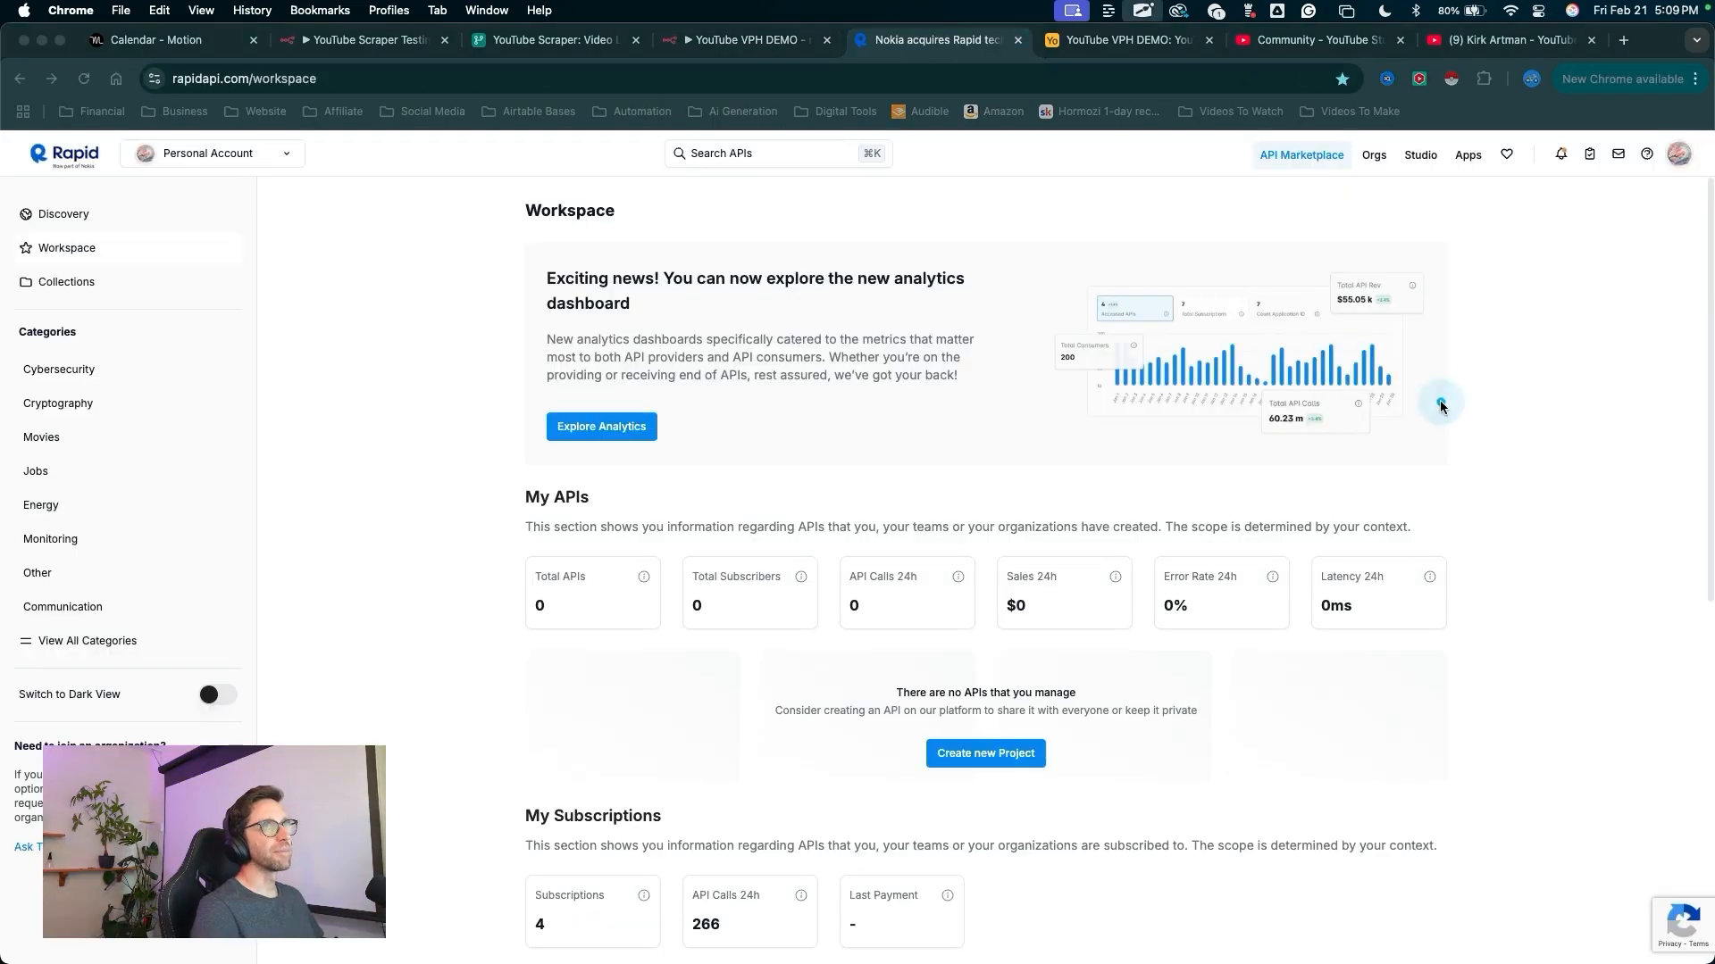
left_click_drag(1457, 403, 1699, 178)
left_click_drag(1455, 384, 731, 219)
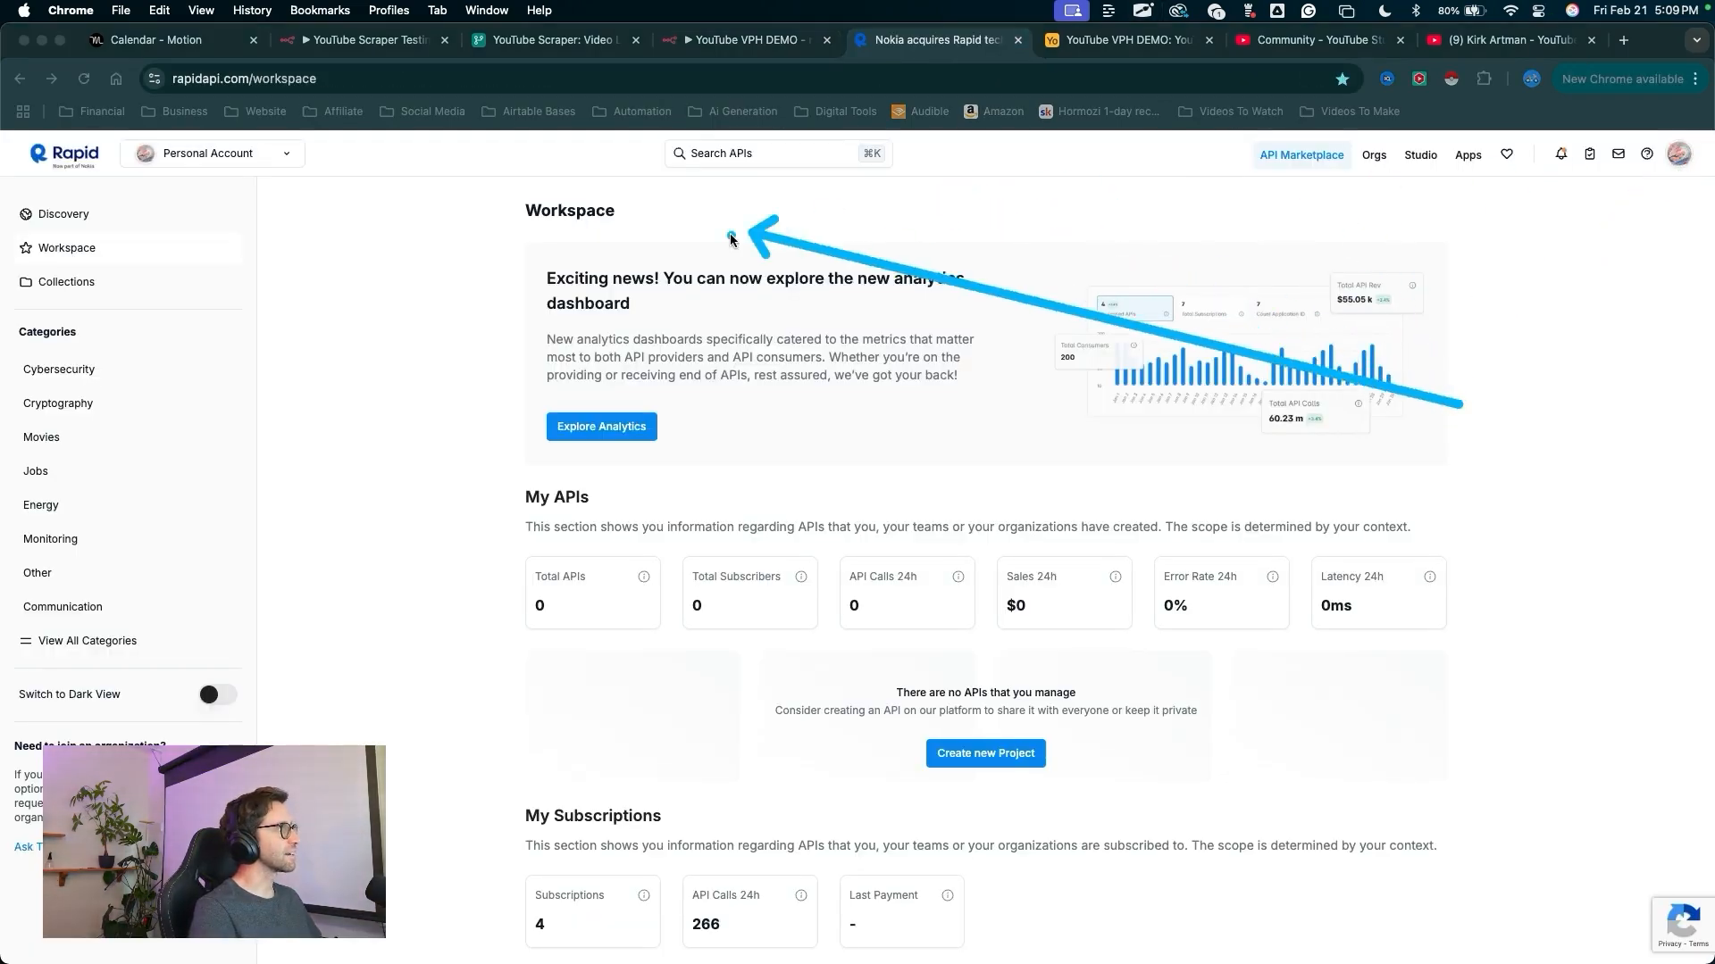
key("Escape")
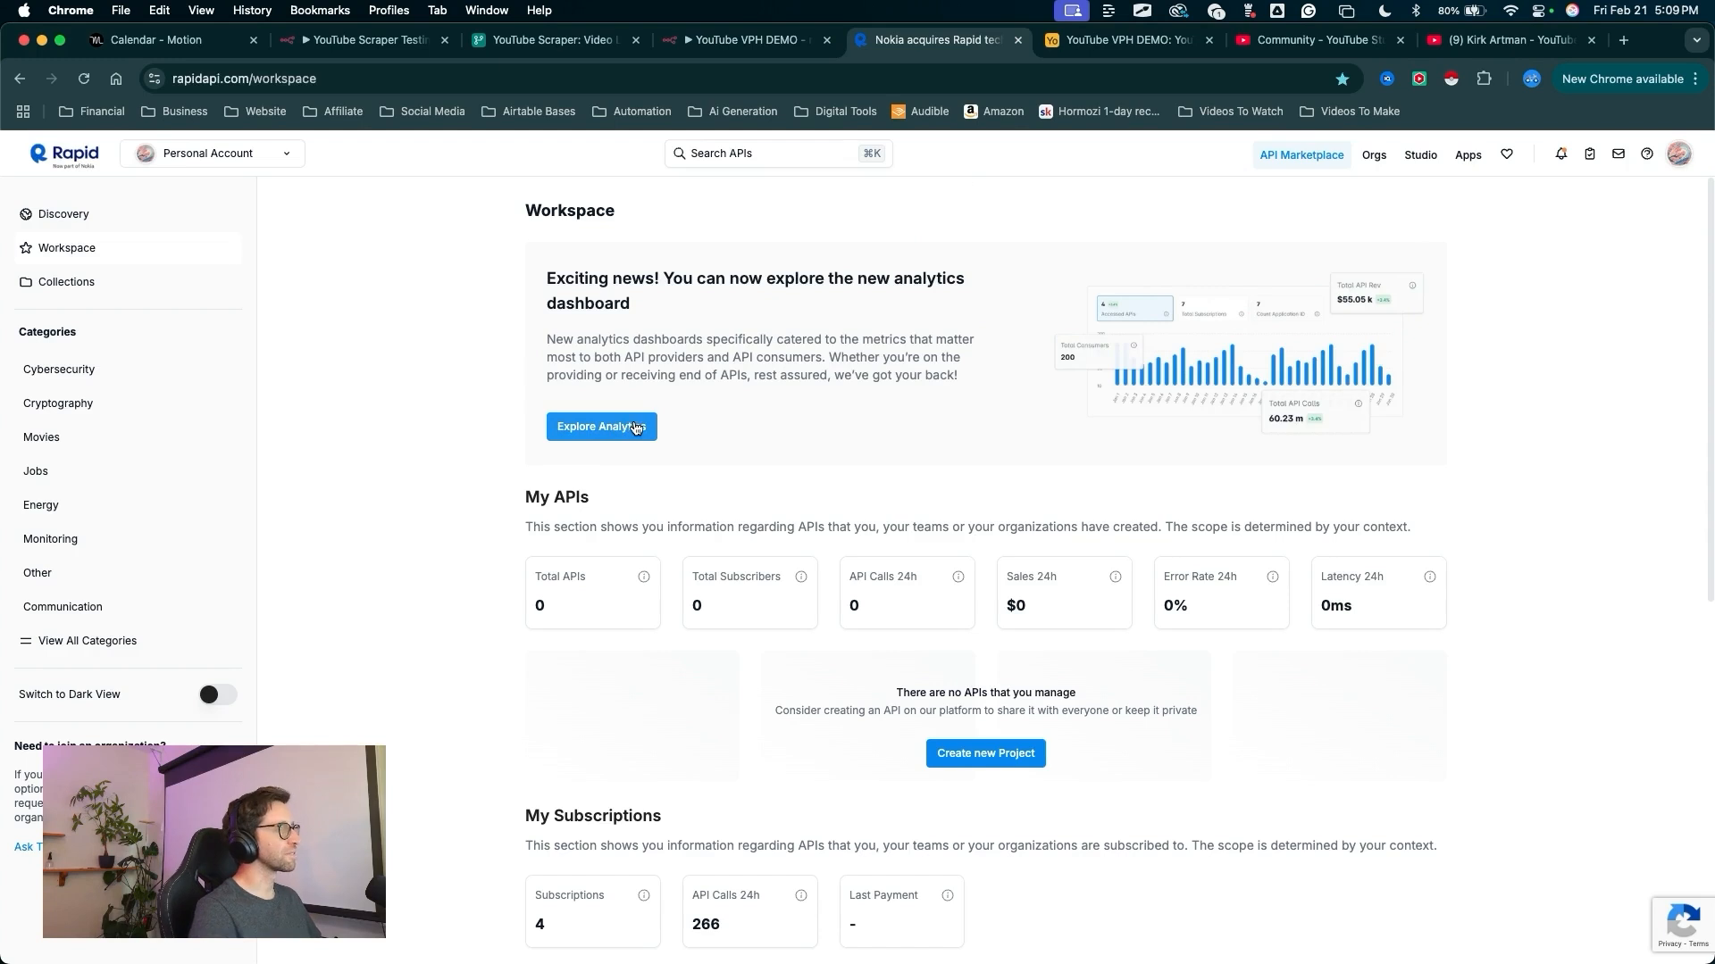
scroll(527, 482, "down", 10)
left_click_drag(329, 531, 1455, 524)
left_click_drag(337, 706, 1085, 438)
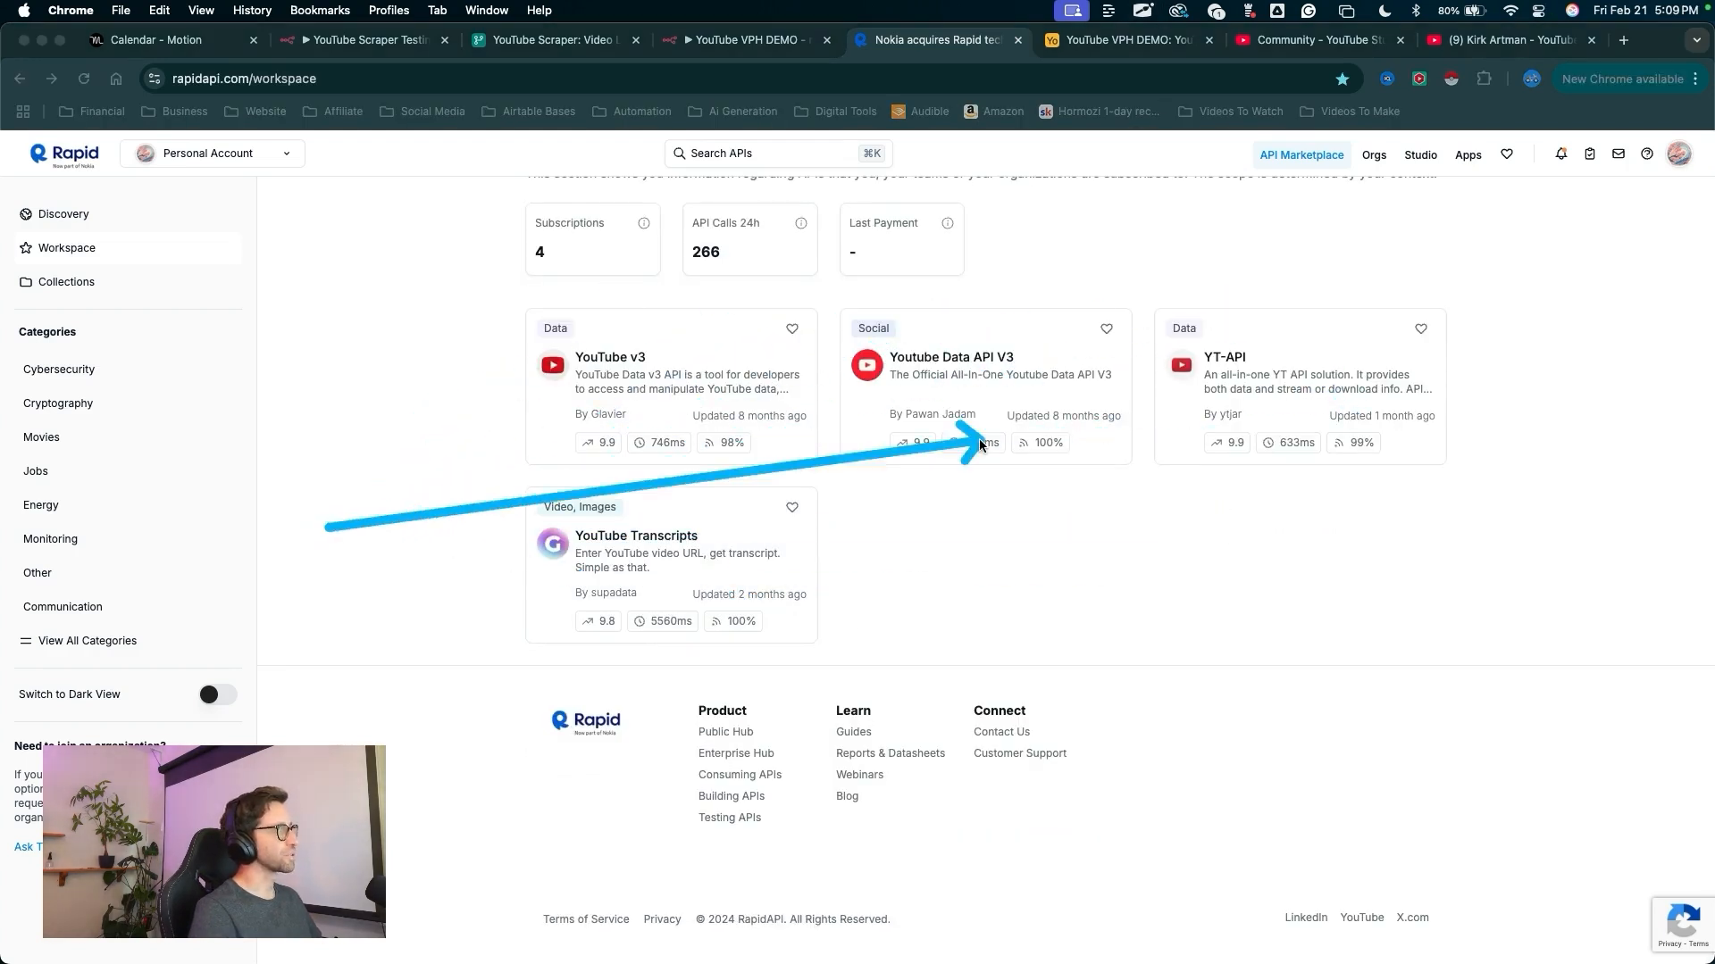
left_click_drag(98, 536, 432, 486)
key("Escape")
scroll(618, 482, "up", 1)
scroll(617, 479, "up", 1)
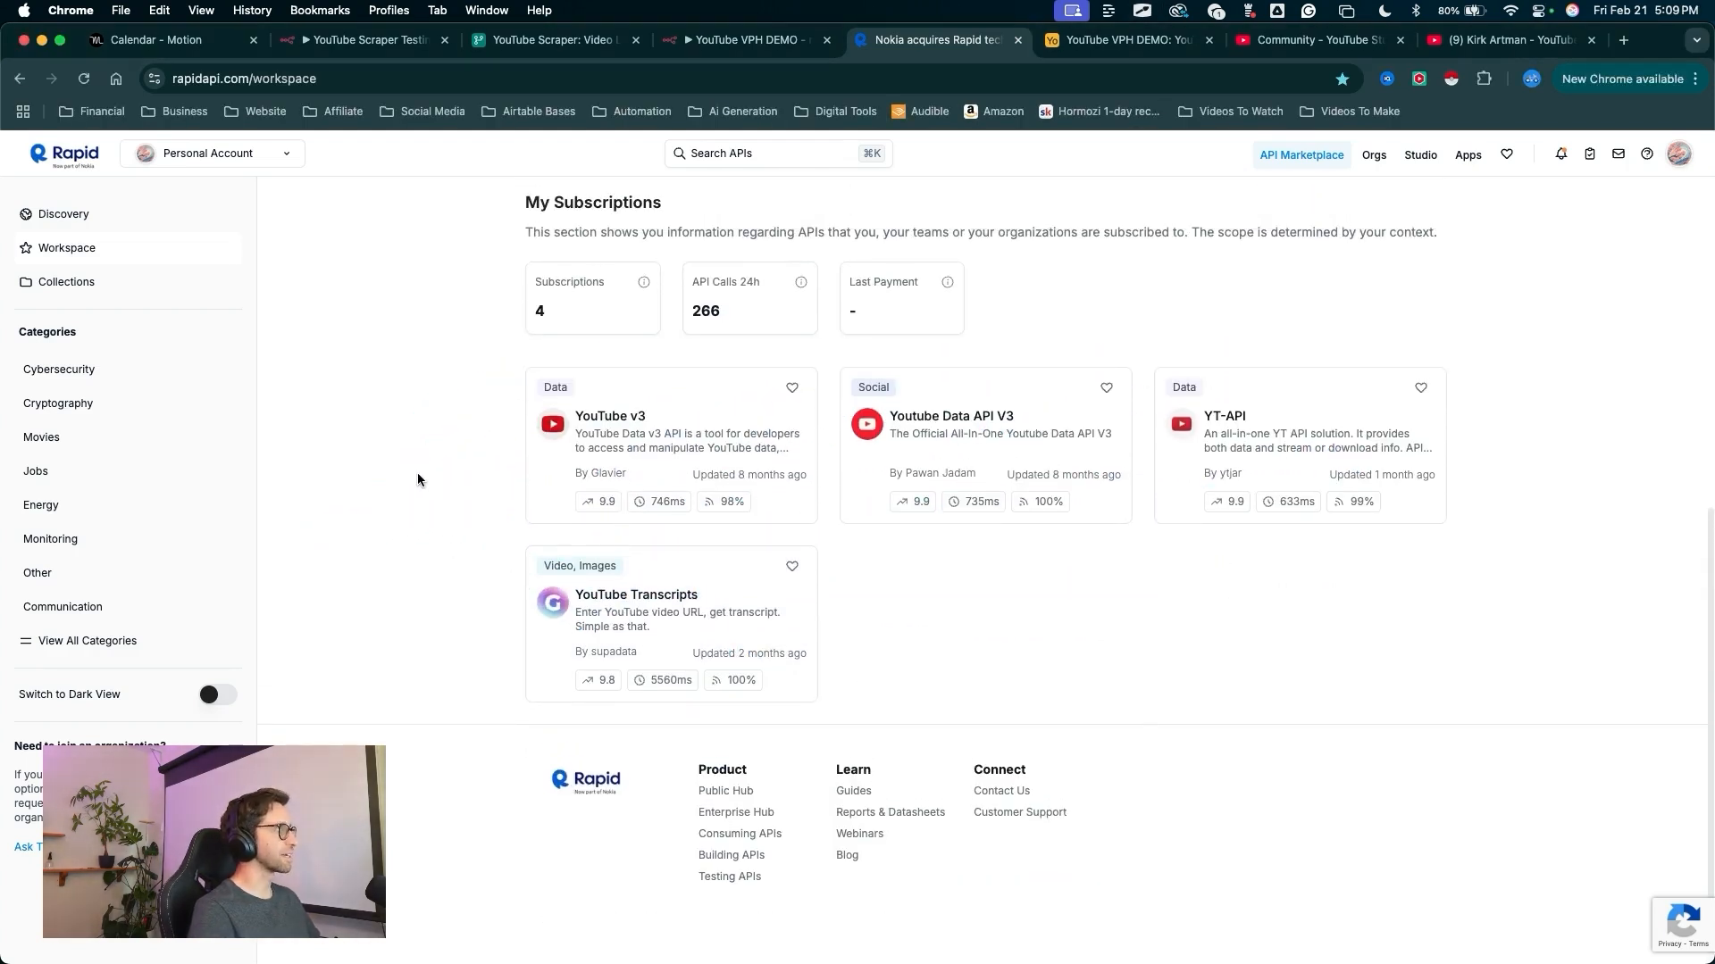
scroll(994, 529, "up", 4)
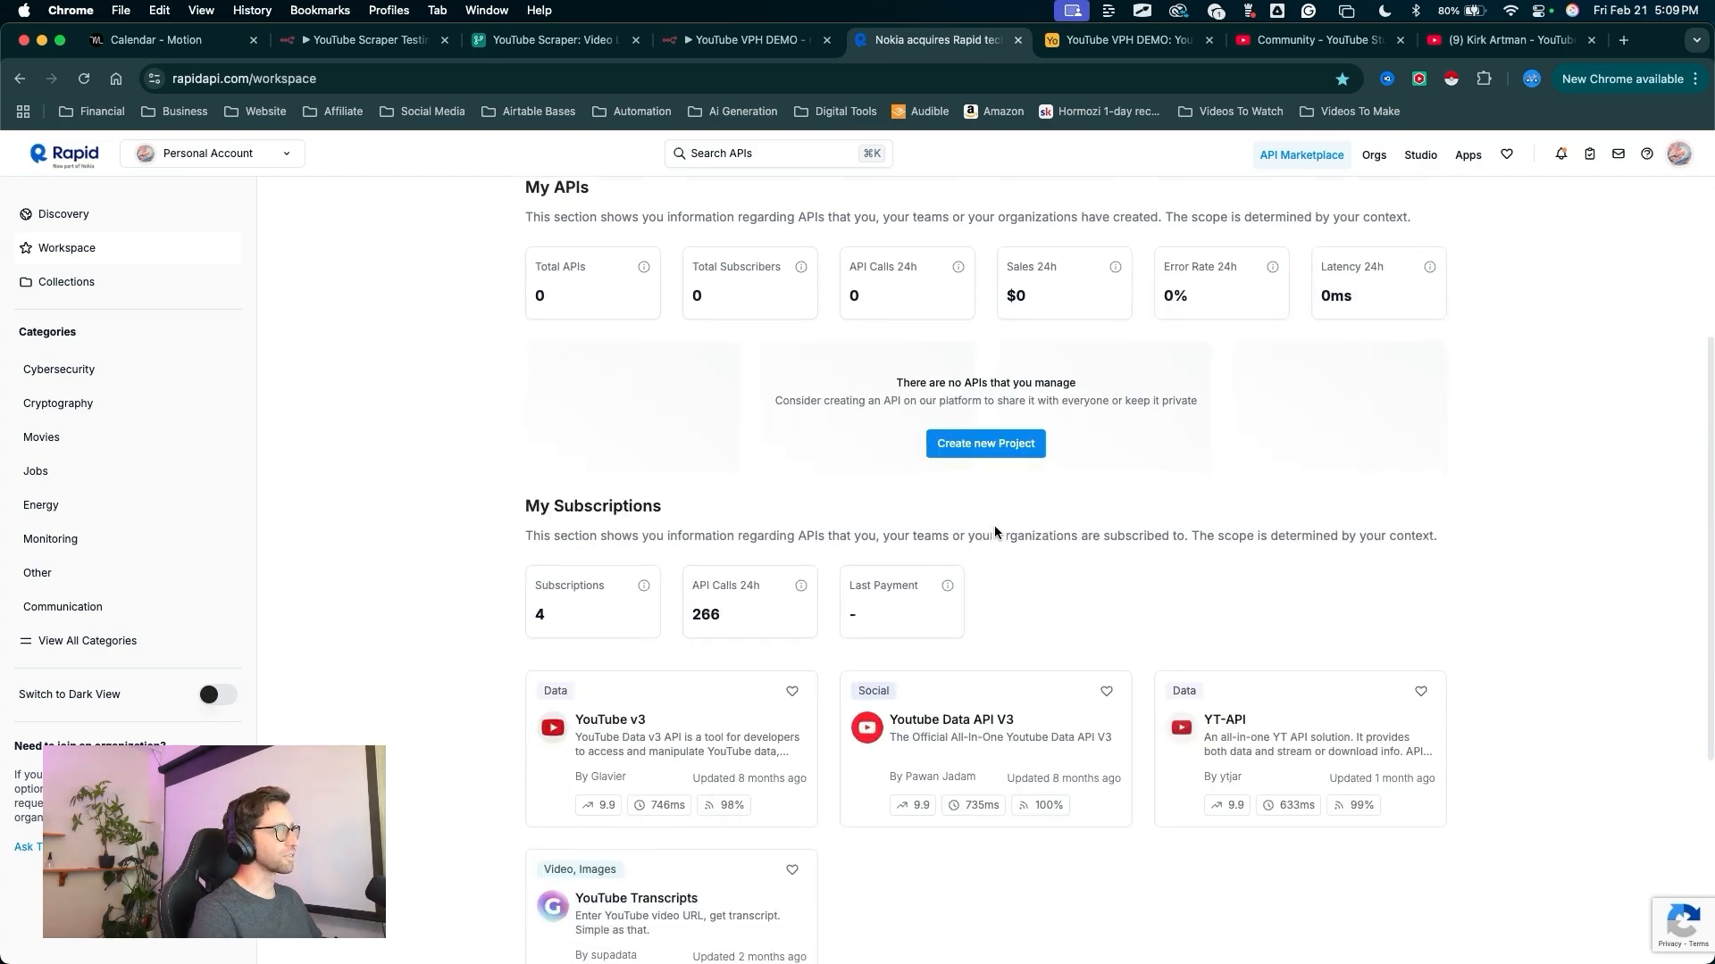
scroll(988, 524, "down", 2)
mouse_move(306, 622)
left_mouse_down()
mouse_move(759, 482)
mouse_move(960, 616)
mouse_move(679, 531)
left_mouse_up()
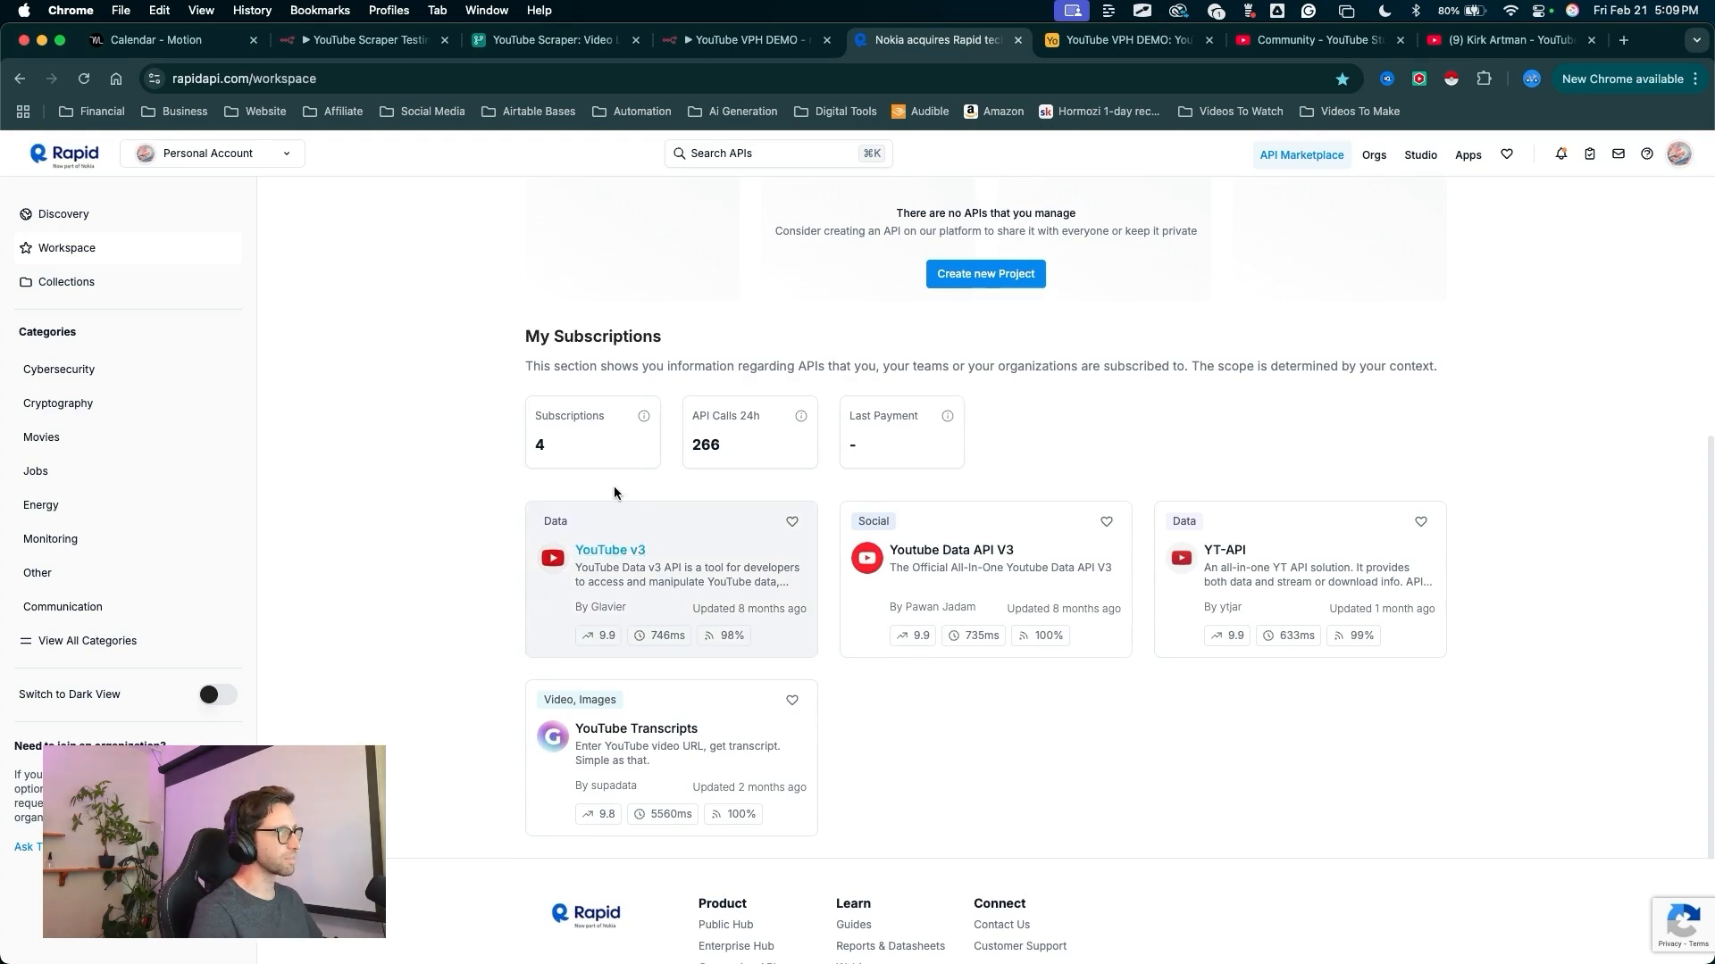
left_click_drag(949, 810, 917, 565)
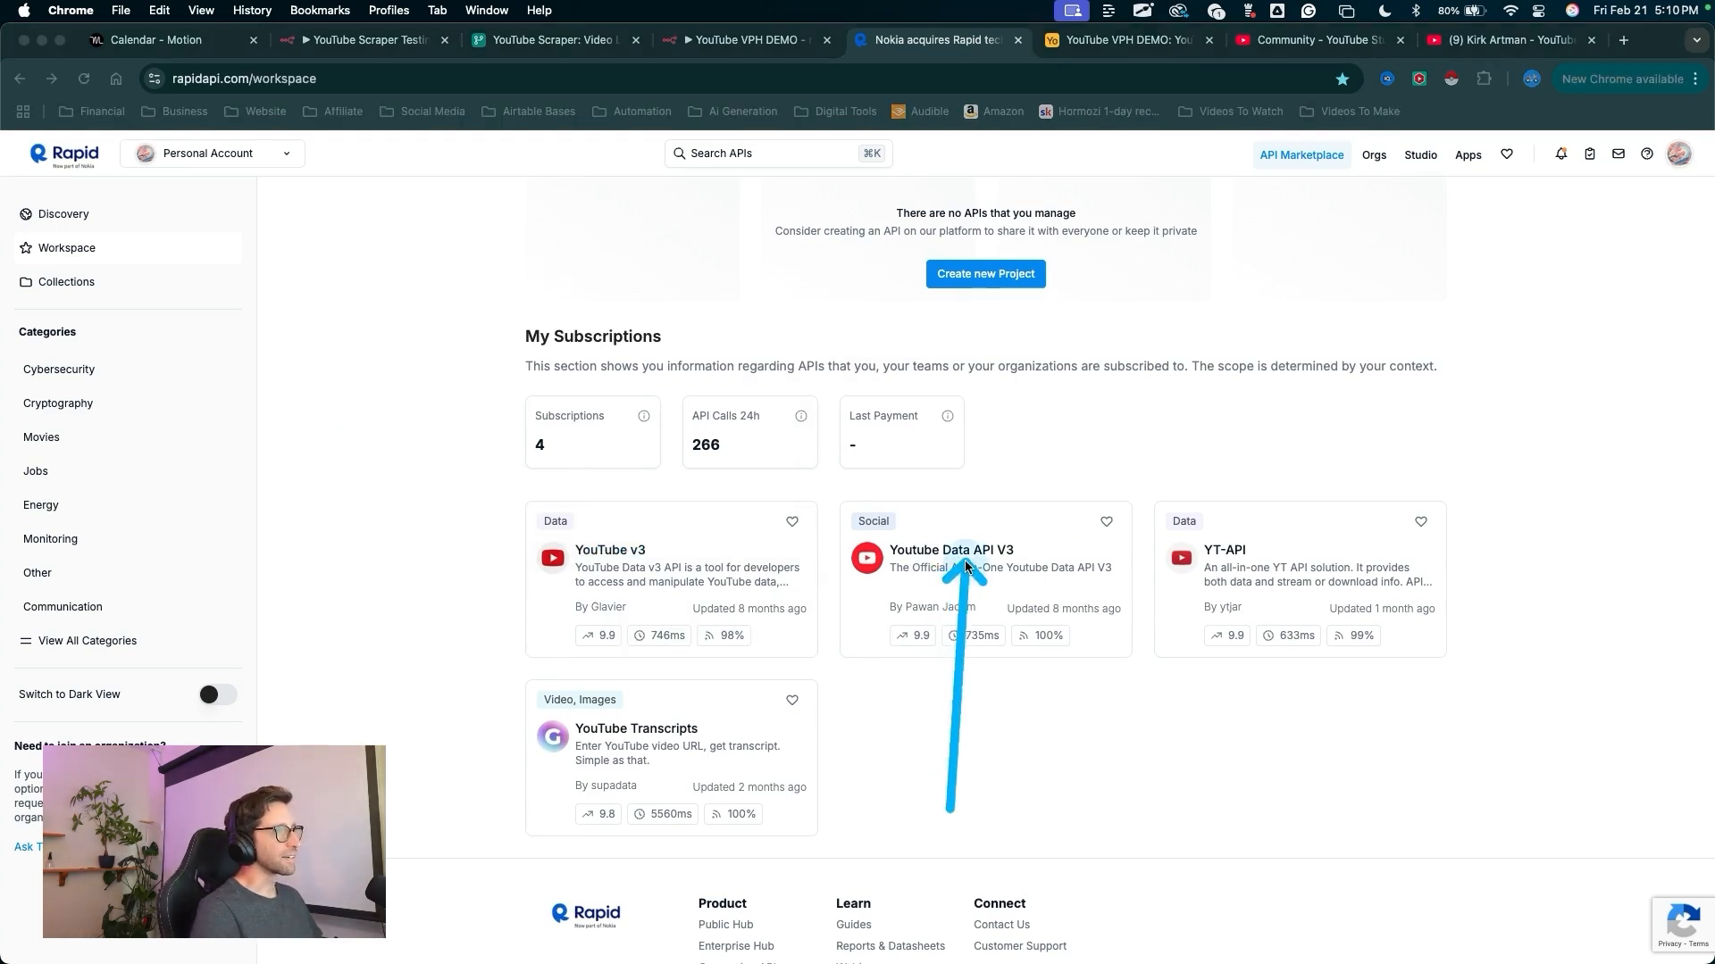
left_click_drag(940, 808, 920, 534)
- Search RapidAPI for "Youtube Data API V3" and open the API of that exact name in the Social category
left_click_drag(939, 807, 723, 151)
left_click(725, 154)
type("Youtube")
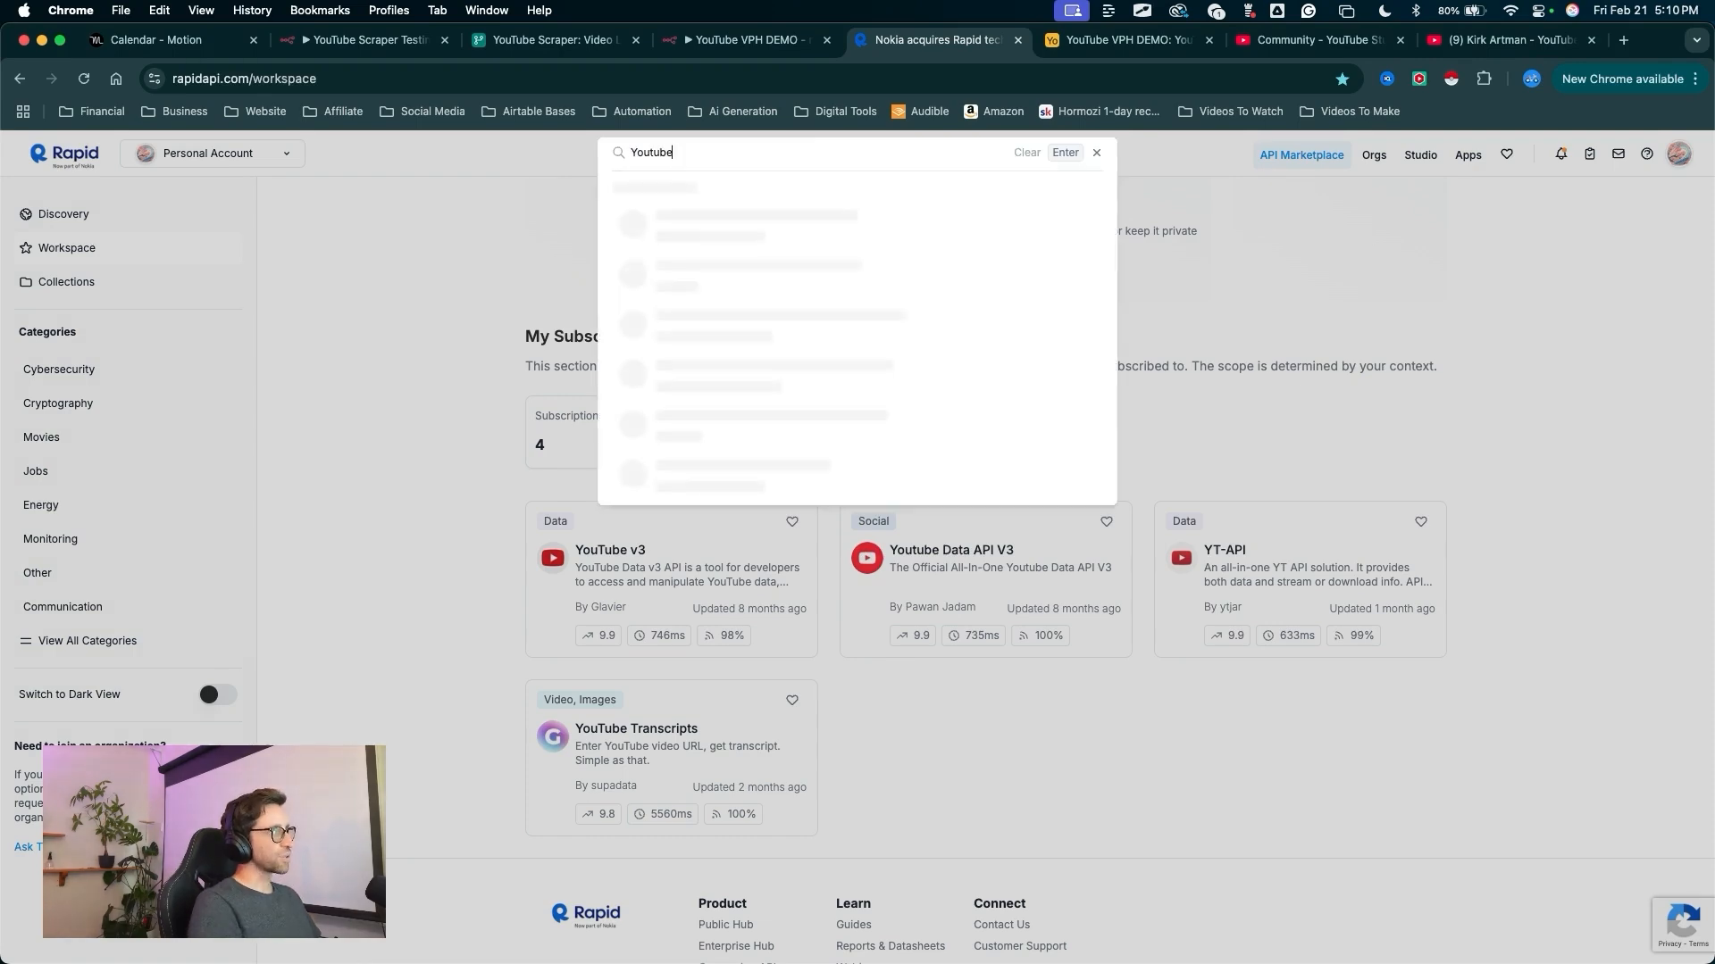
type(" Data API V")
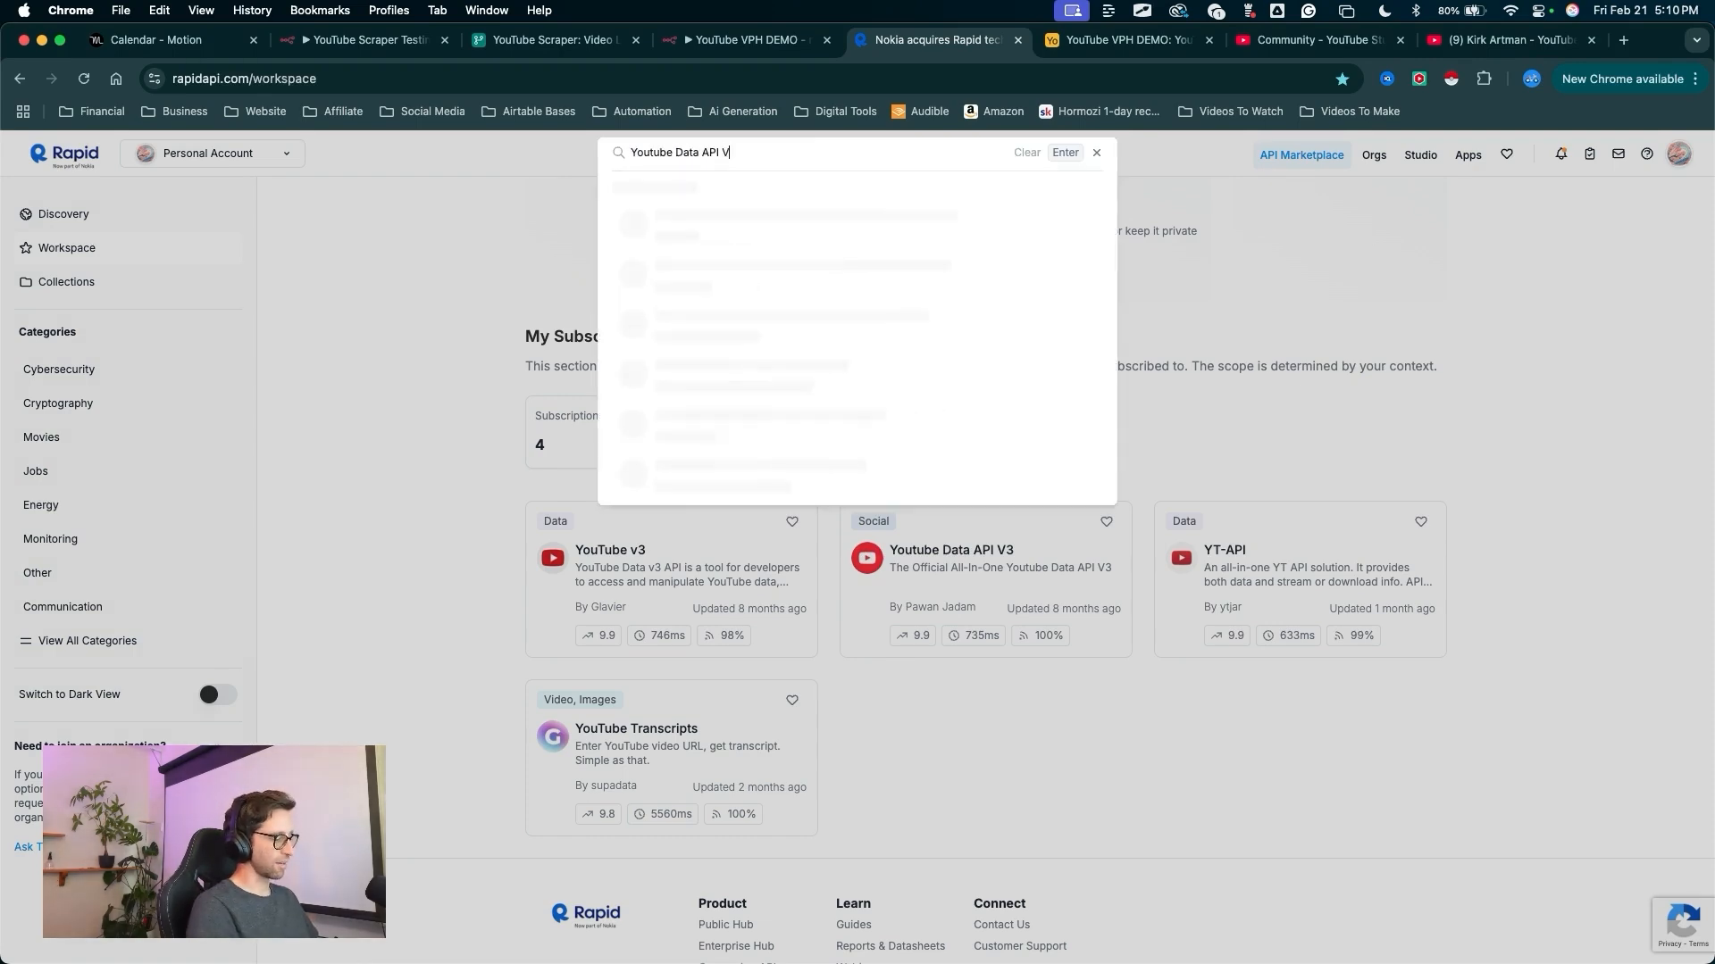
type("3")
key("Return")
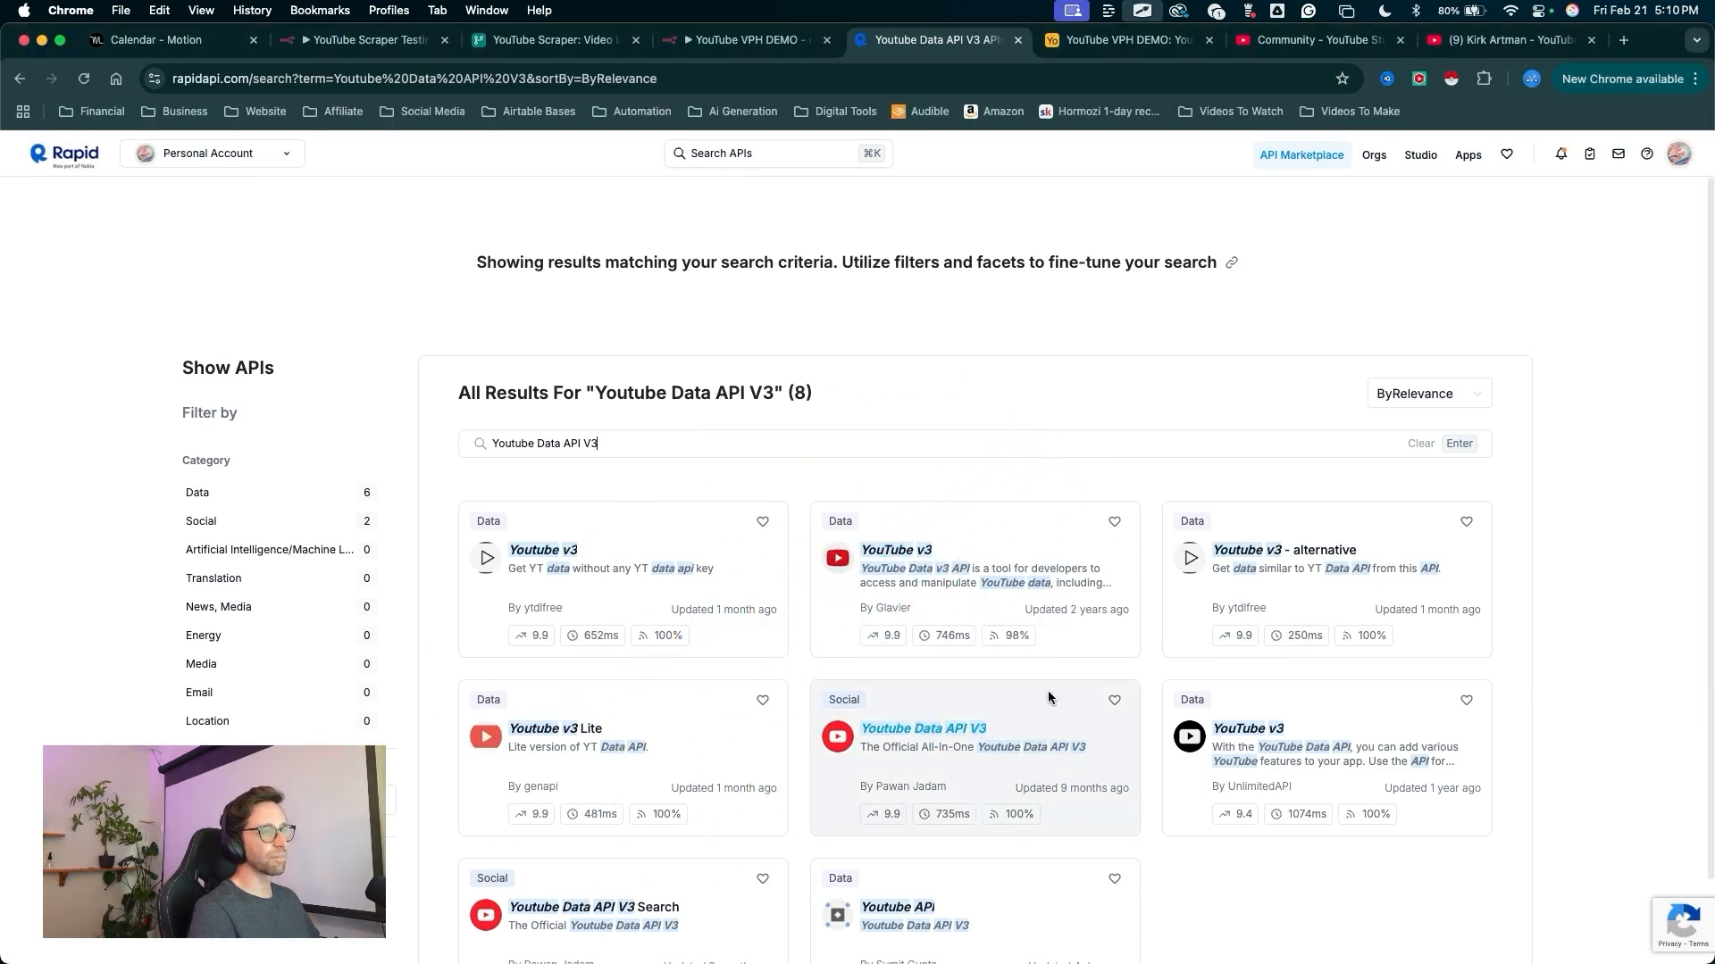
scroll(1052, 701, "down", 2)
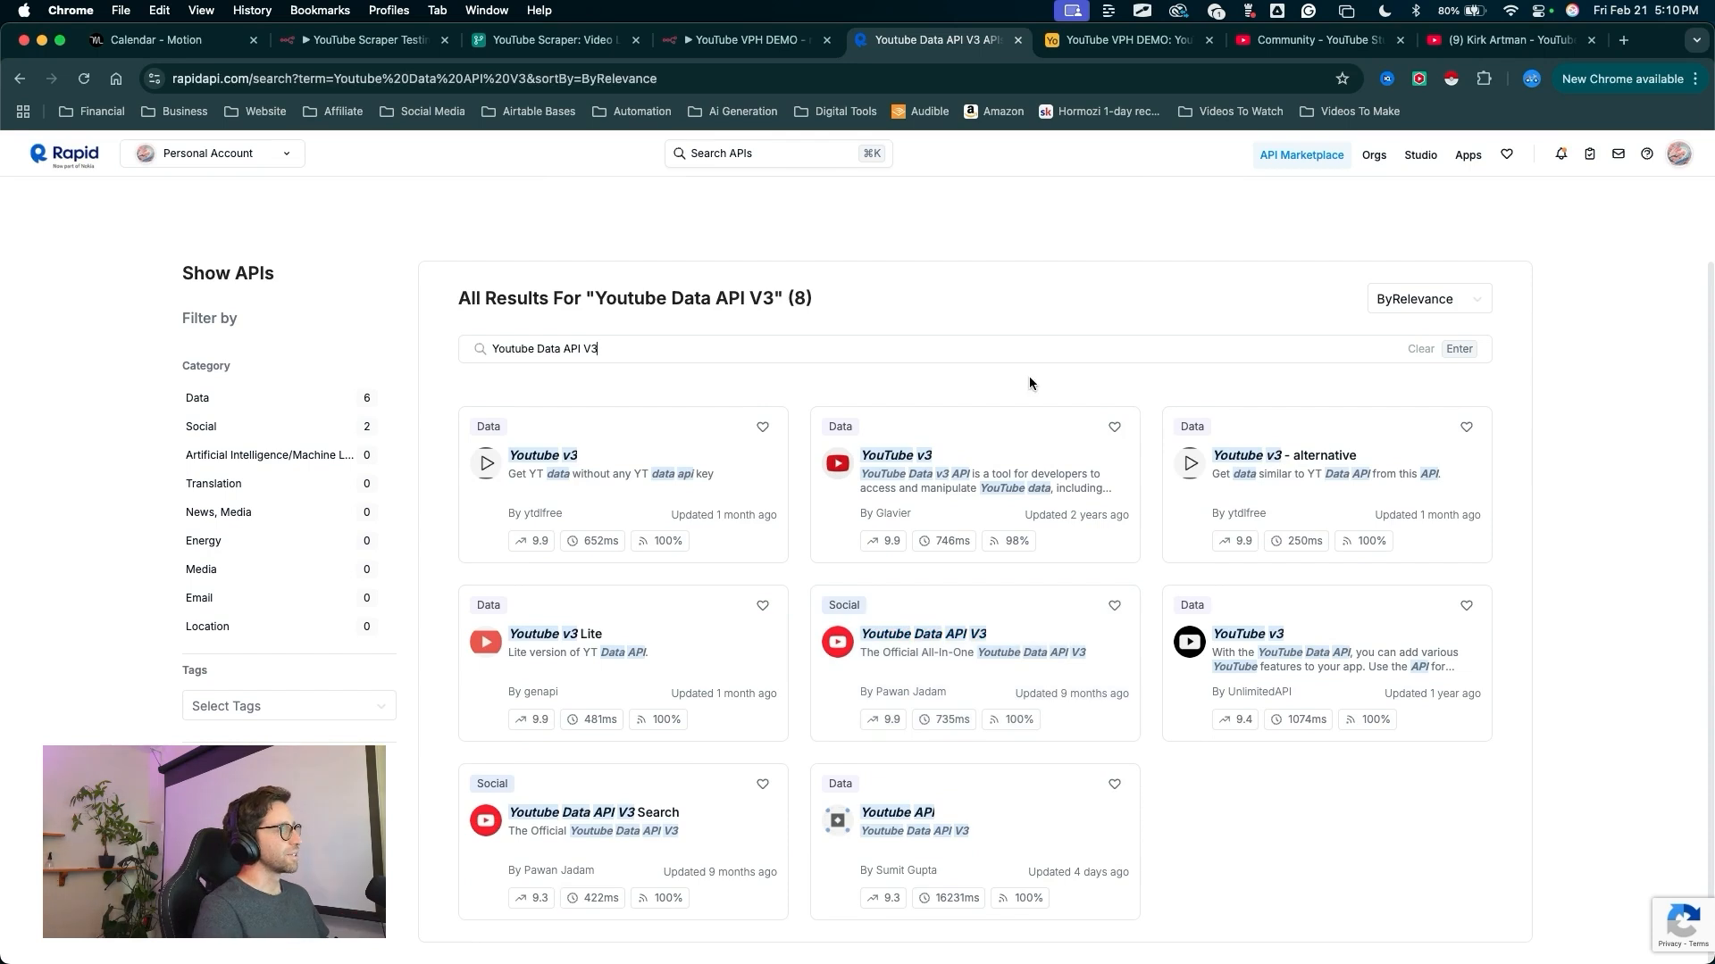
mouse_move(1032, 368)
left_mouse_down()
mouse_move(689, 614)
mouse_move(1204, 574)
mouse_move(684, 764)
mouse_move(957, 384)
mouse_move(1091, 497)
mouse_move(1072, 541)
left_mouse_up()
mouse_move(965, 282)
left_mouse_down()
mouse_move(899, 679)
mouse_move(879, 683)
mouse_move(900, 686)
left_mouse_up()
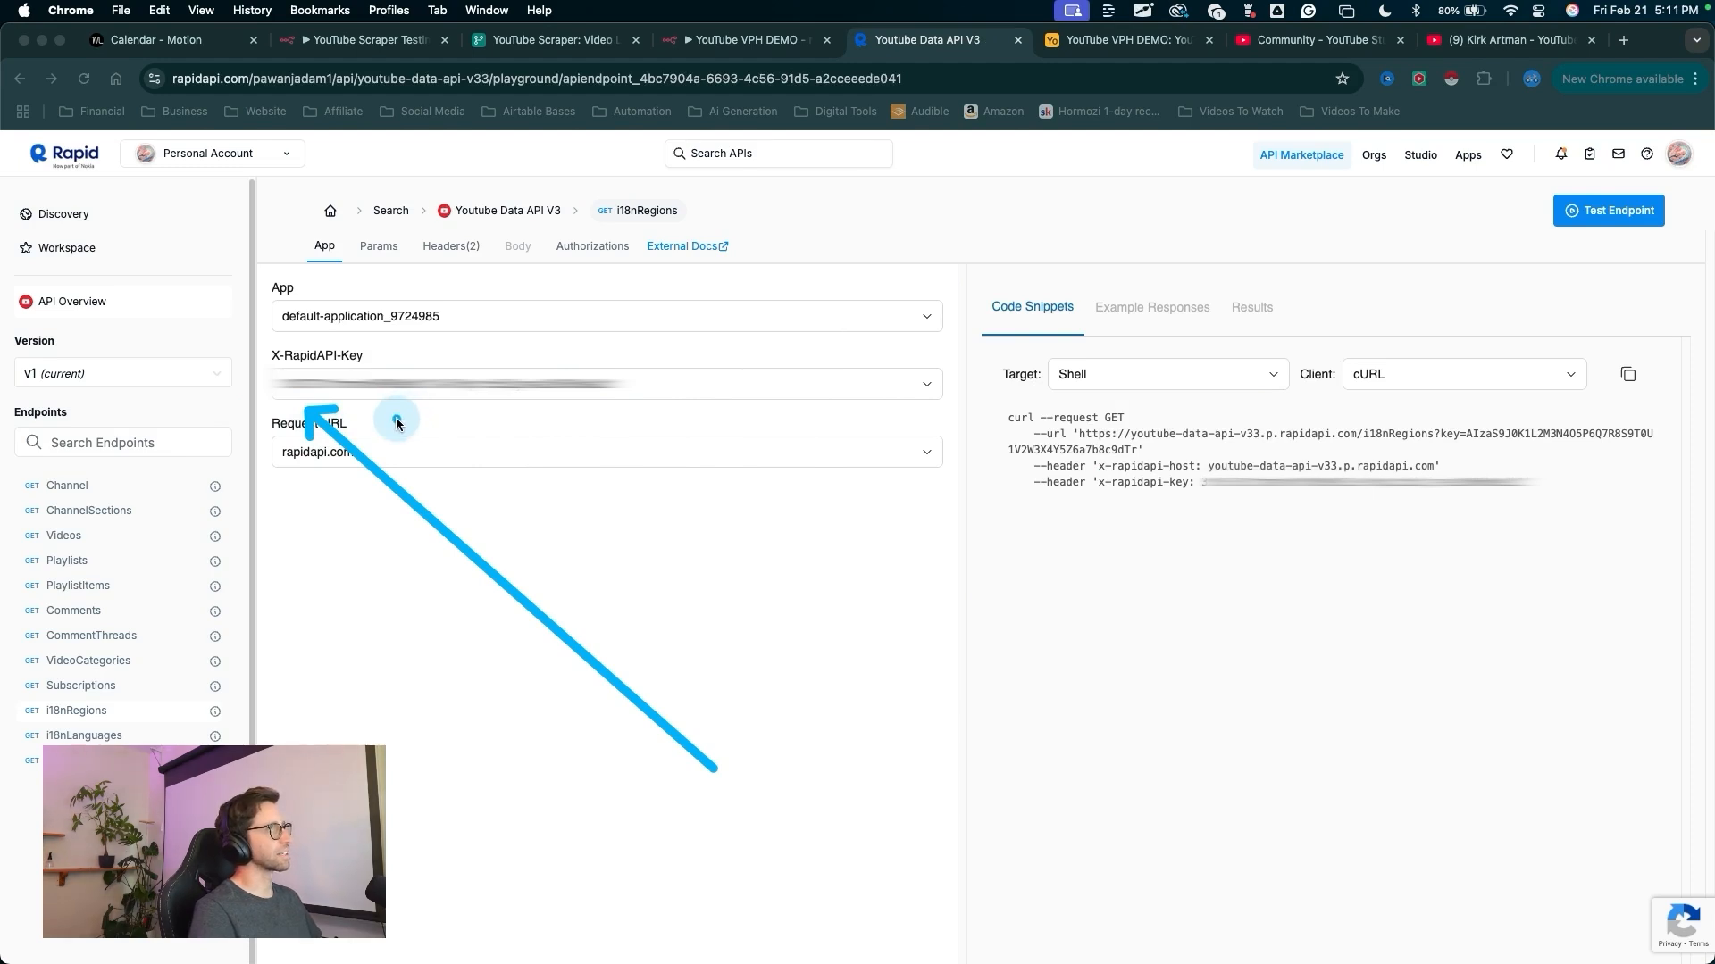
- Copy the Shell cURL code snippet of the i18nRegions endpoint
left_click(432, 600)
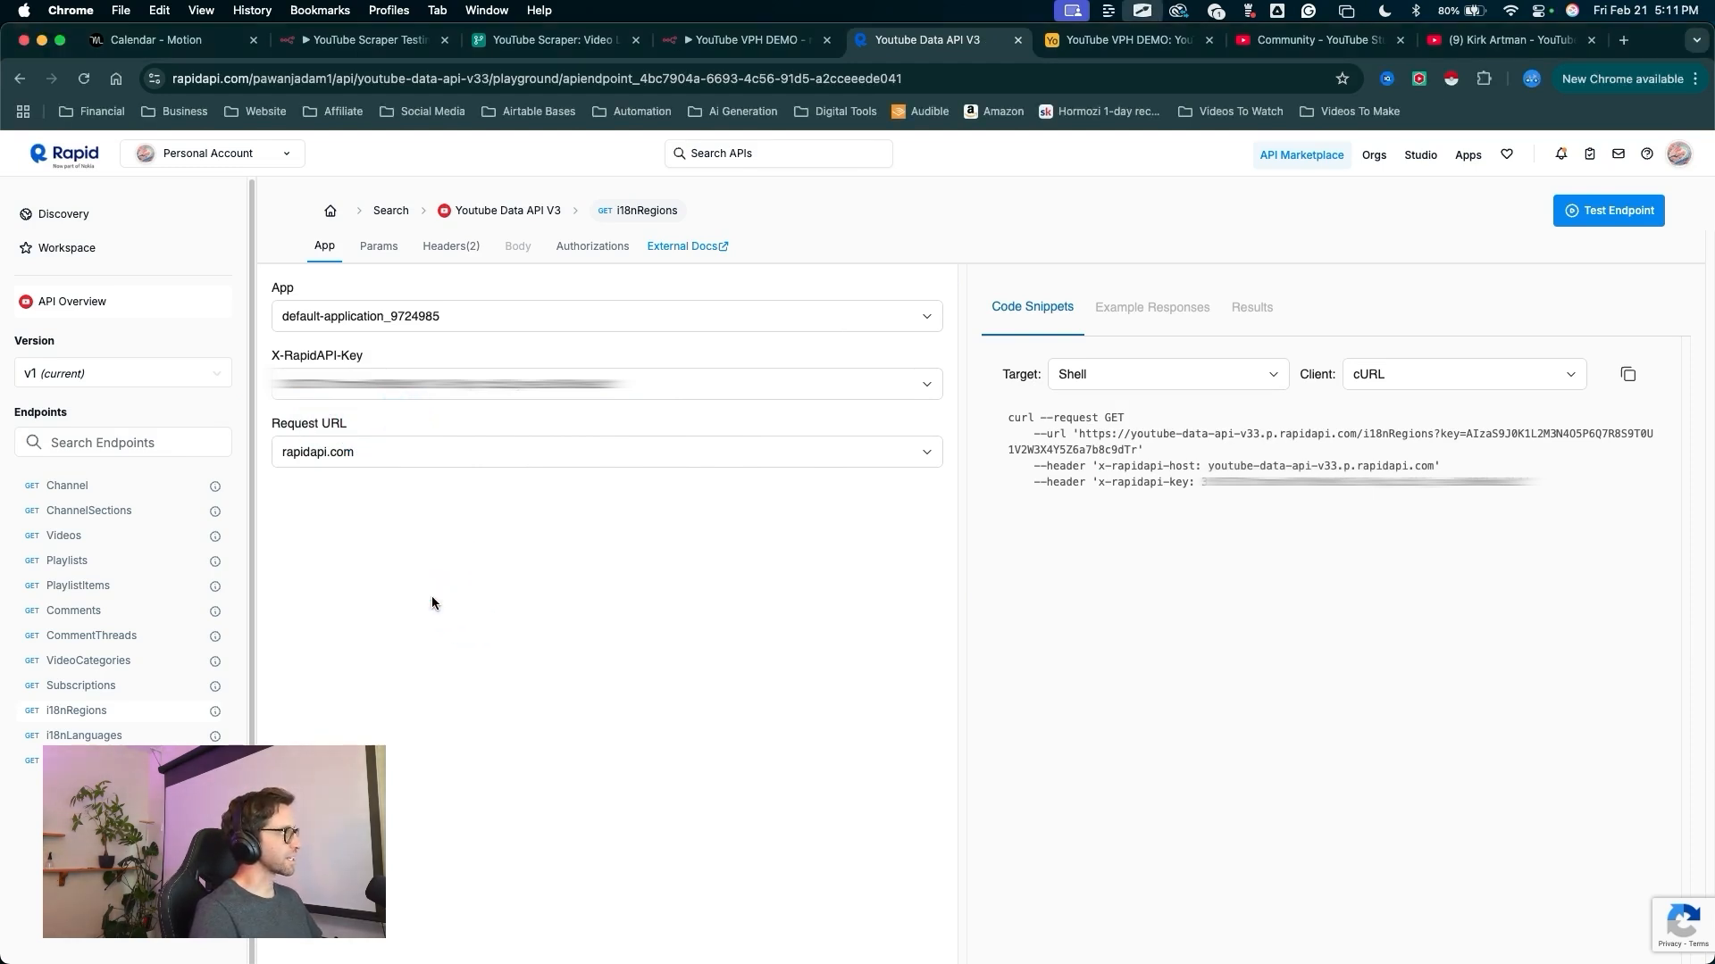
mouse_move(728, 813)
left_mouse_down()
mouse_move(956, 536)
mouse_move(1148, 554)
mouse_move(575, 383)
mouse_move(490, 234)
mouse_move(590, 225)
mouse_move(1047, 451)
mouse_move(1007, 410)
mouse_move(1026, 420)
left_mouse_up()
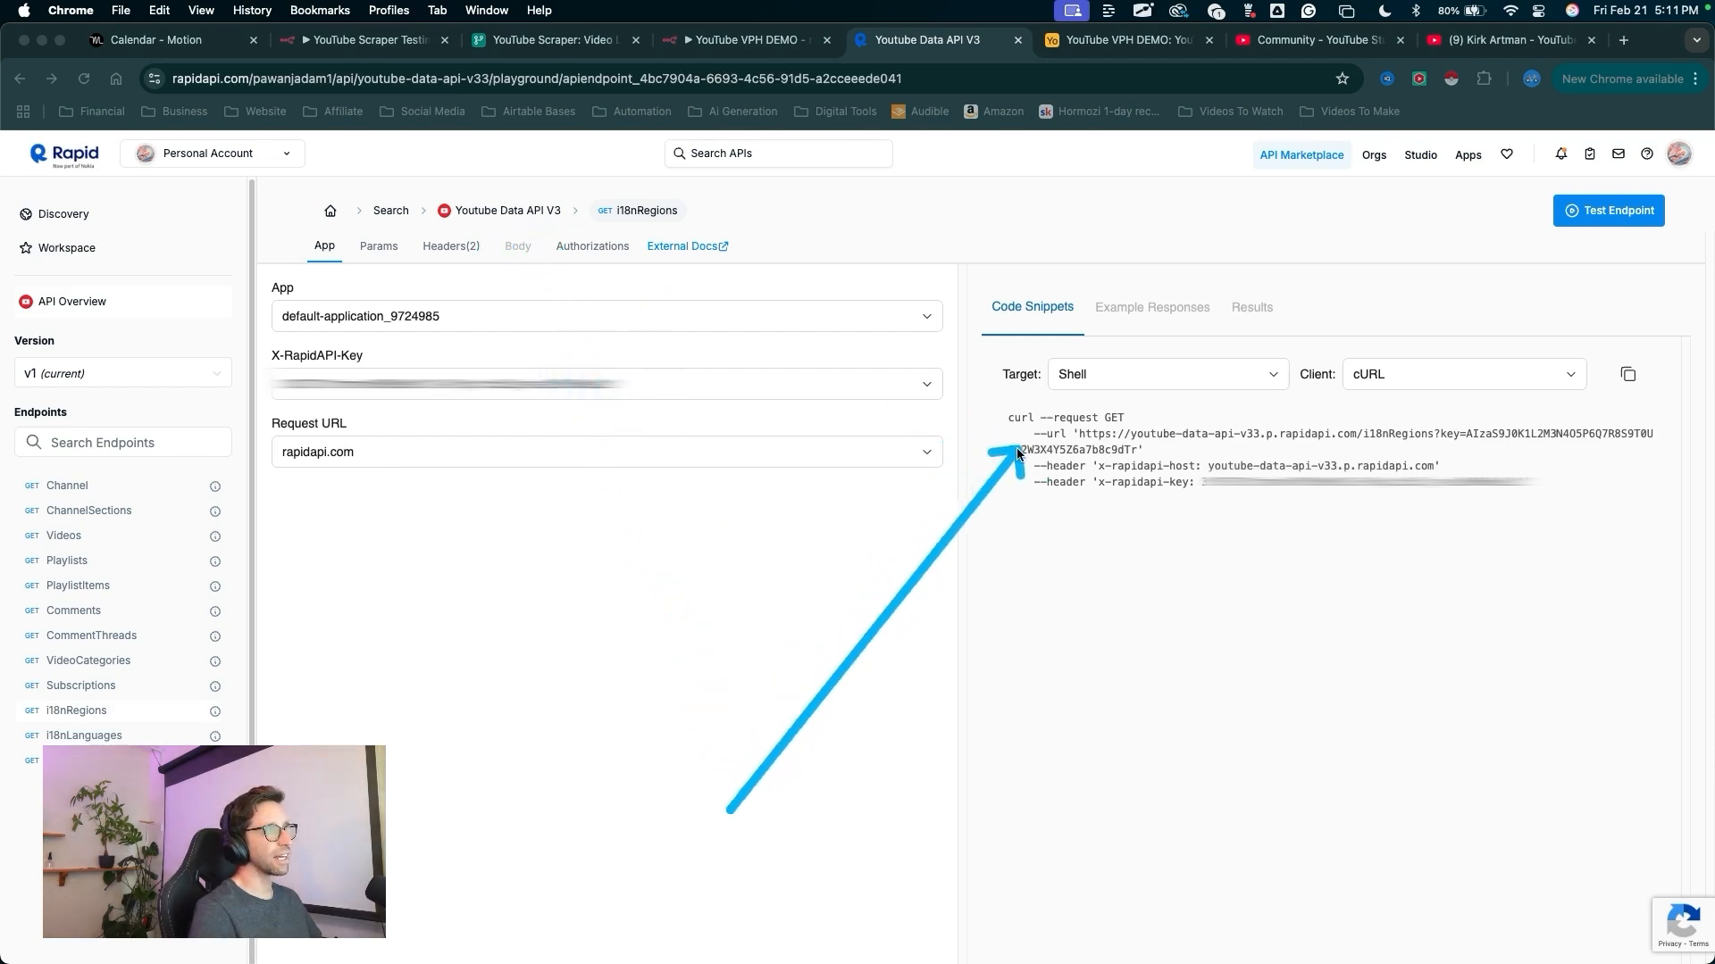
mouse_move(688, 636)
left_mouse_down()
mouse_move(1009, 380)
mouse_move(1022, 454)
left_mouse_up()
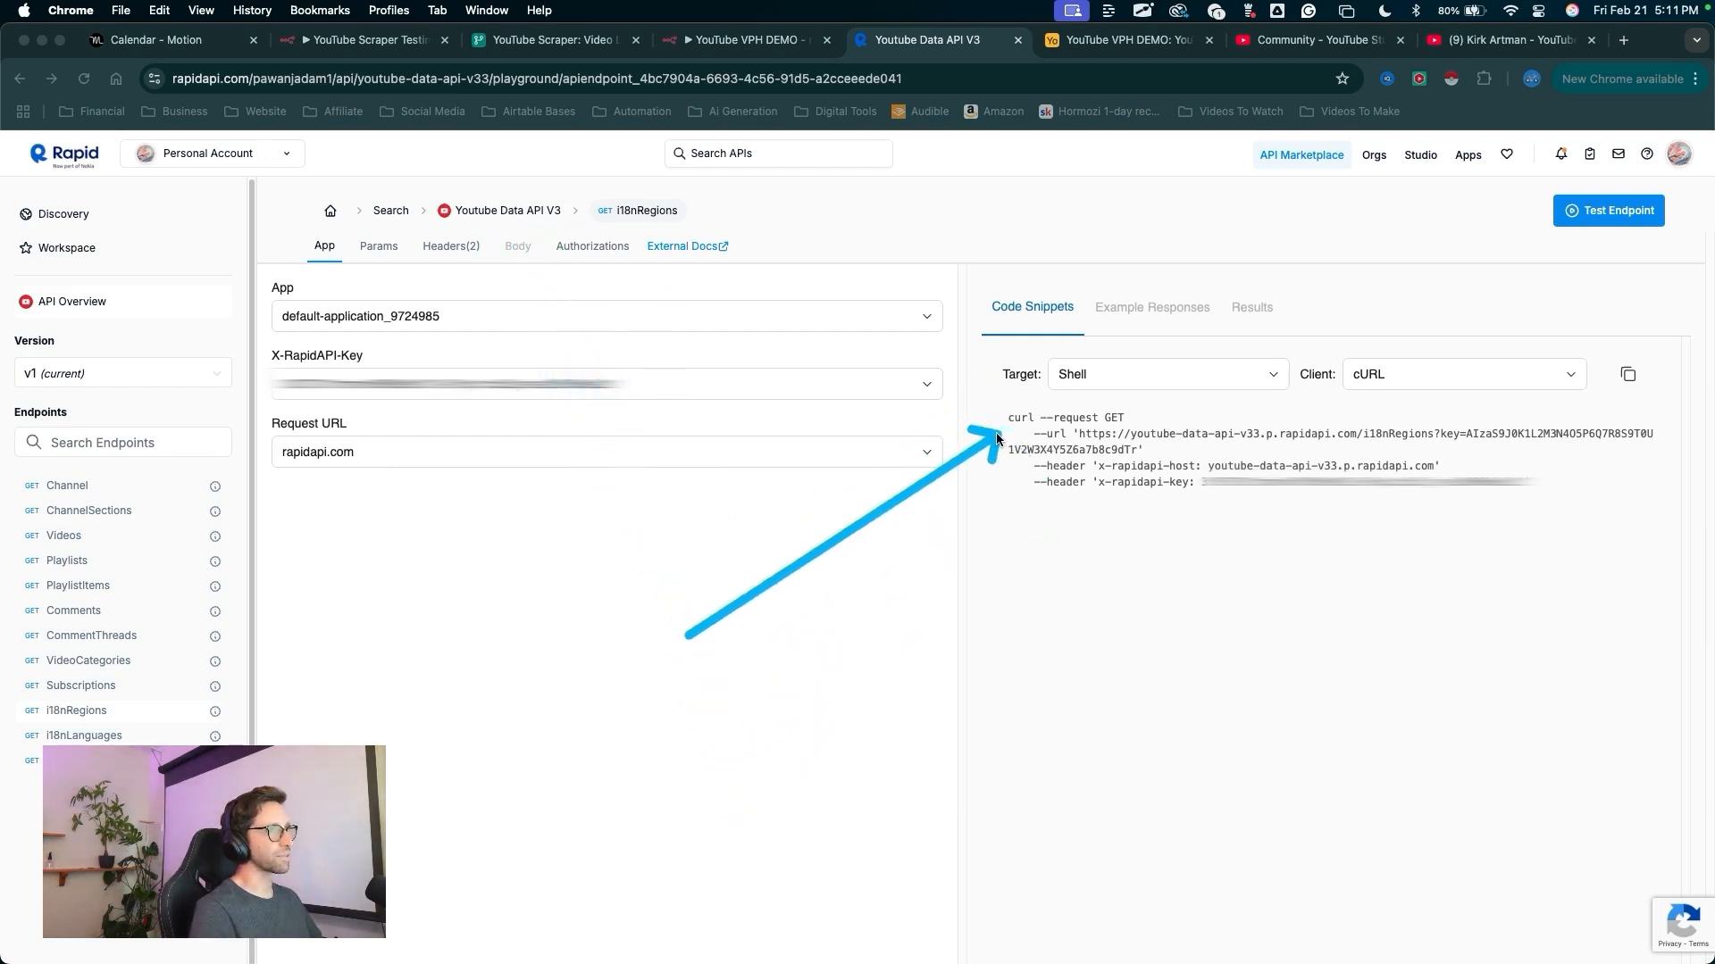
mouse_move(1016, 765)
left_mouse_down()
mouse_move(522, 581)
mouse_move(1294, 506)
mouse_move(427, 332)
mouse_move(514, 201)
mouse_move(622, 211)
mouse_move(455, 197)
mouse_move(1135, 431)
mouse_move(1256, 635)
mouse_move(1607, 287)
mouse_move(1608, 212)
left_mouse_up()
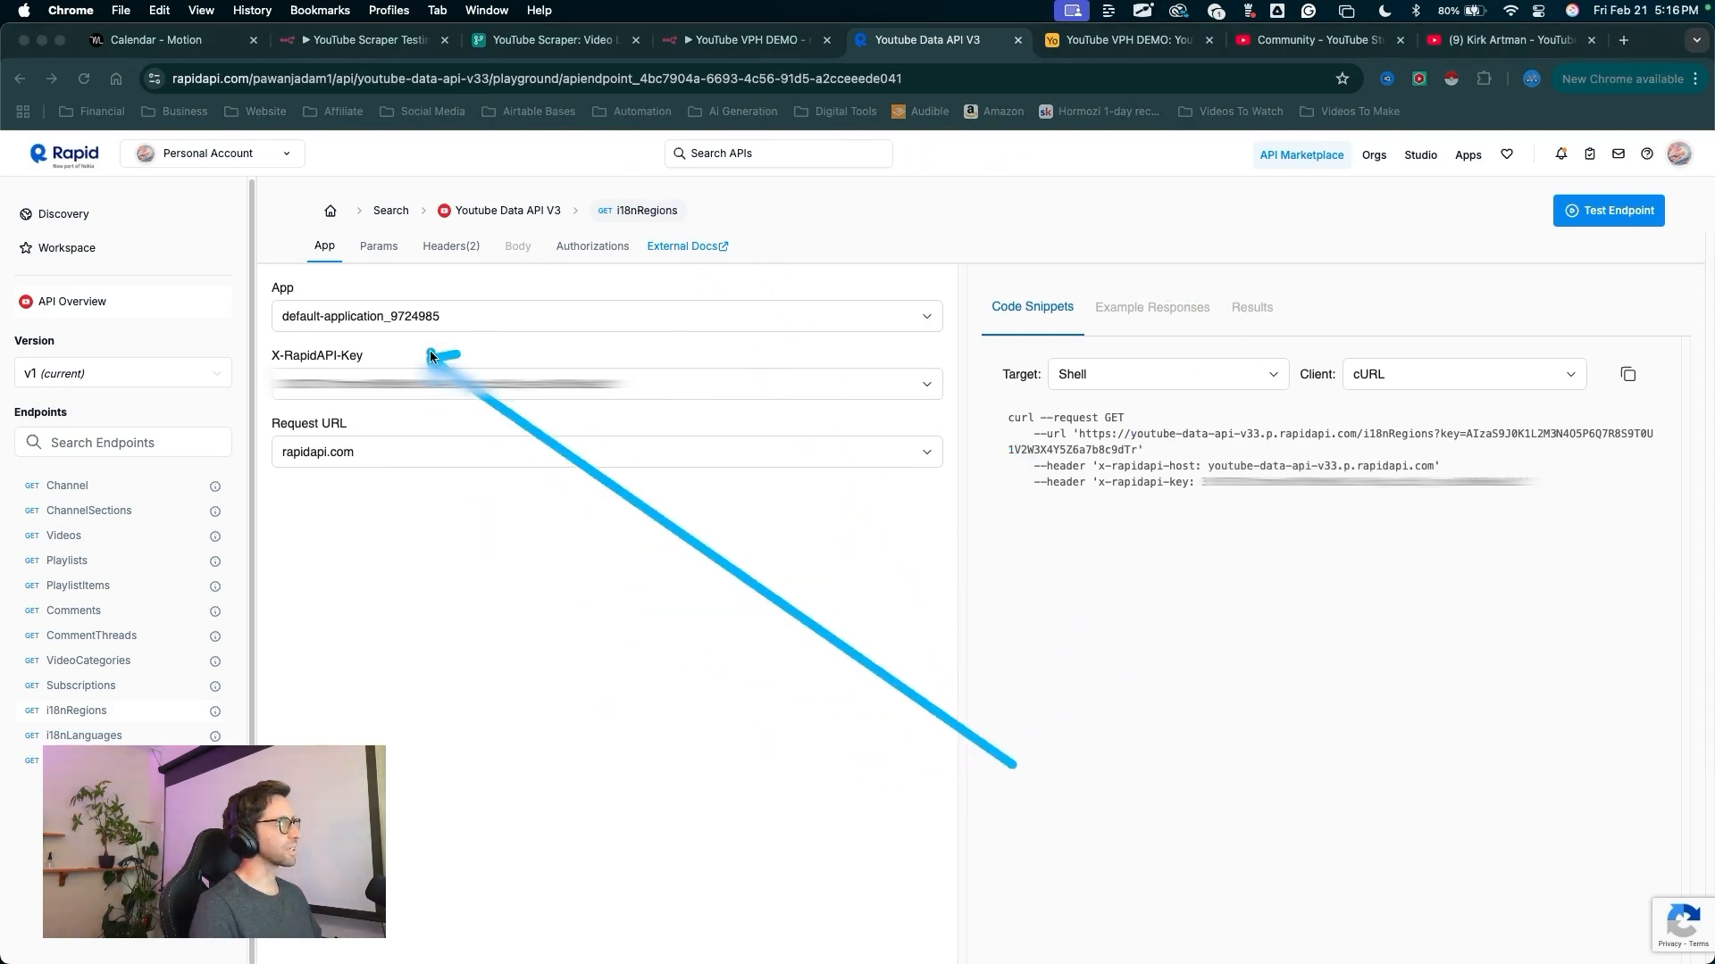
left_click_drag(1465, 666, 1620, 228)
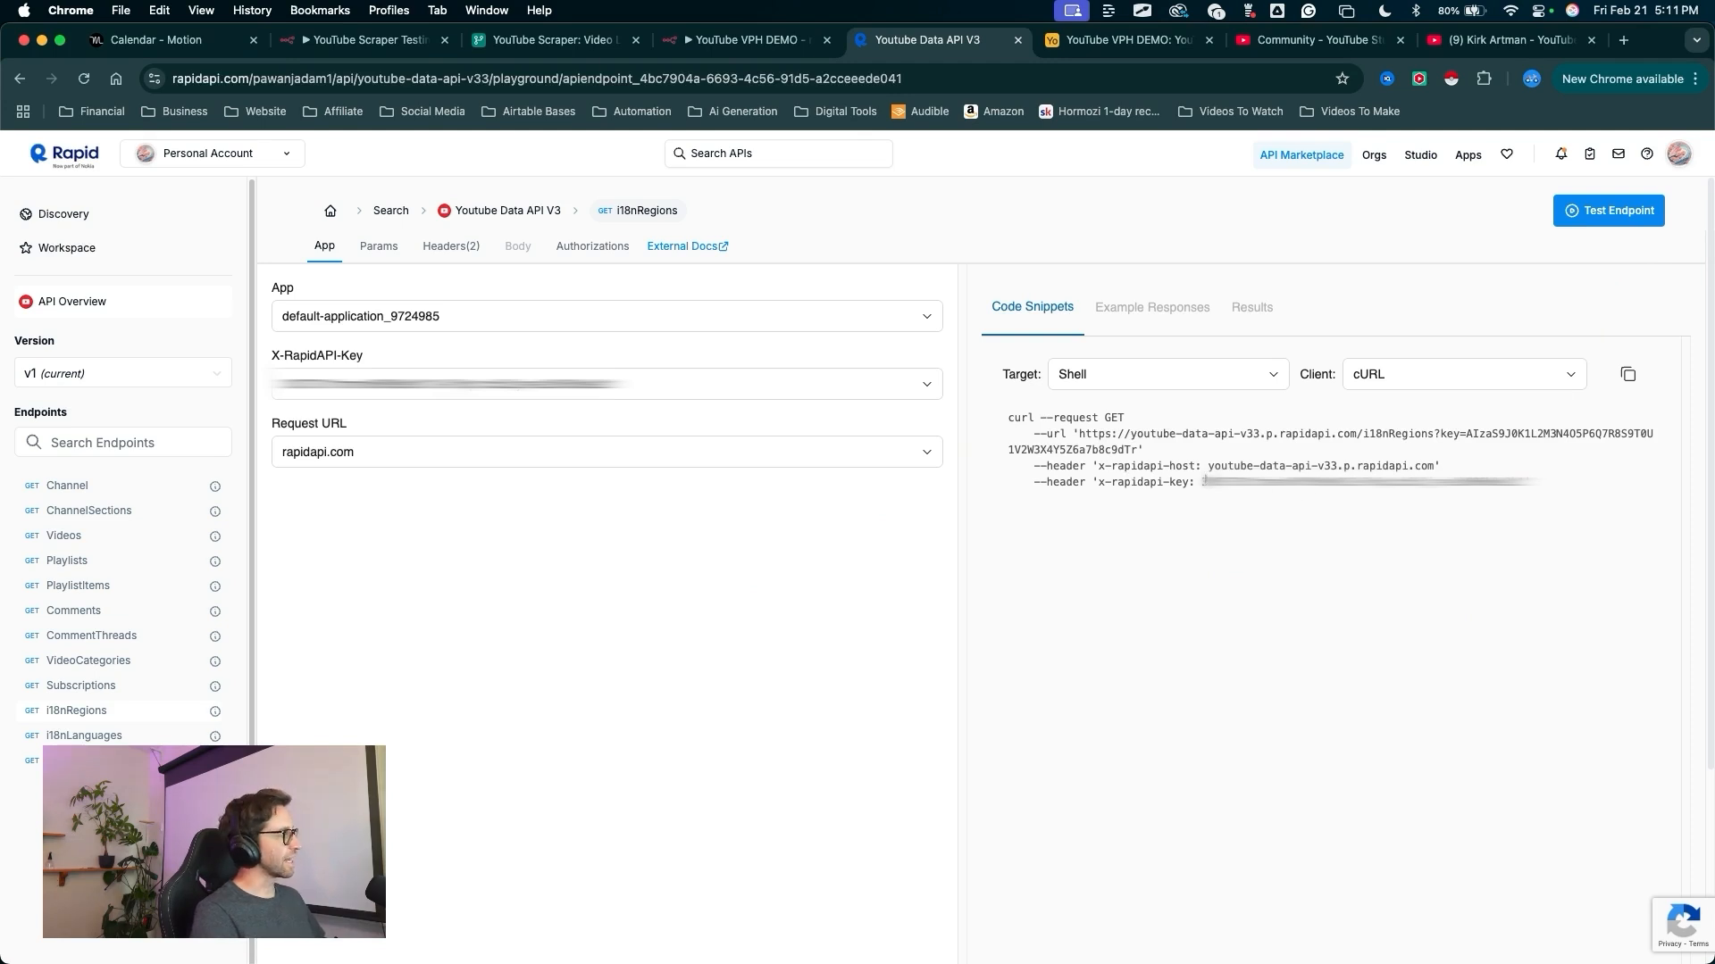
mouse_move(1351, 737)
left_mouse_down()
mouse_move(1577, 373)
mouse_move(1132, 411)
mouse_move(1614, 384)
left_mouse_up()
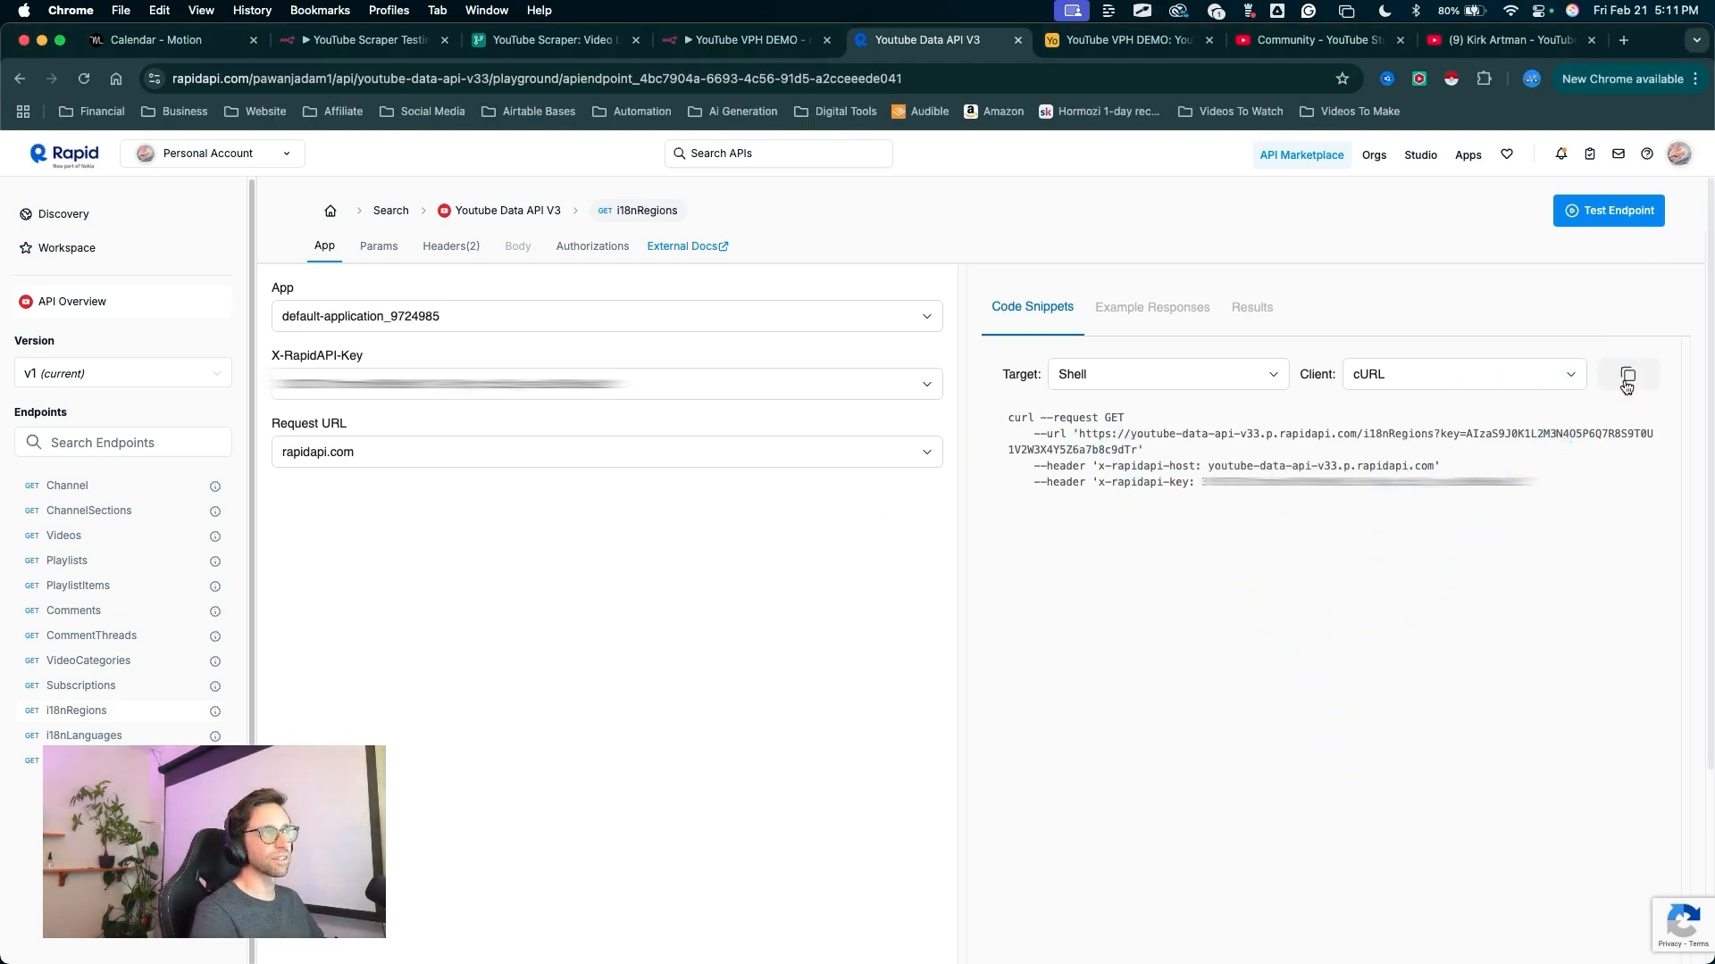
left_click(1627, 374)
- Switch to the n8n workflow and import the copied cURL command, including its RapidAPI key header, into the HTTP Request node
left_click(784, 43)
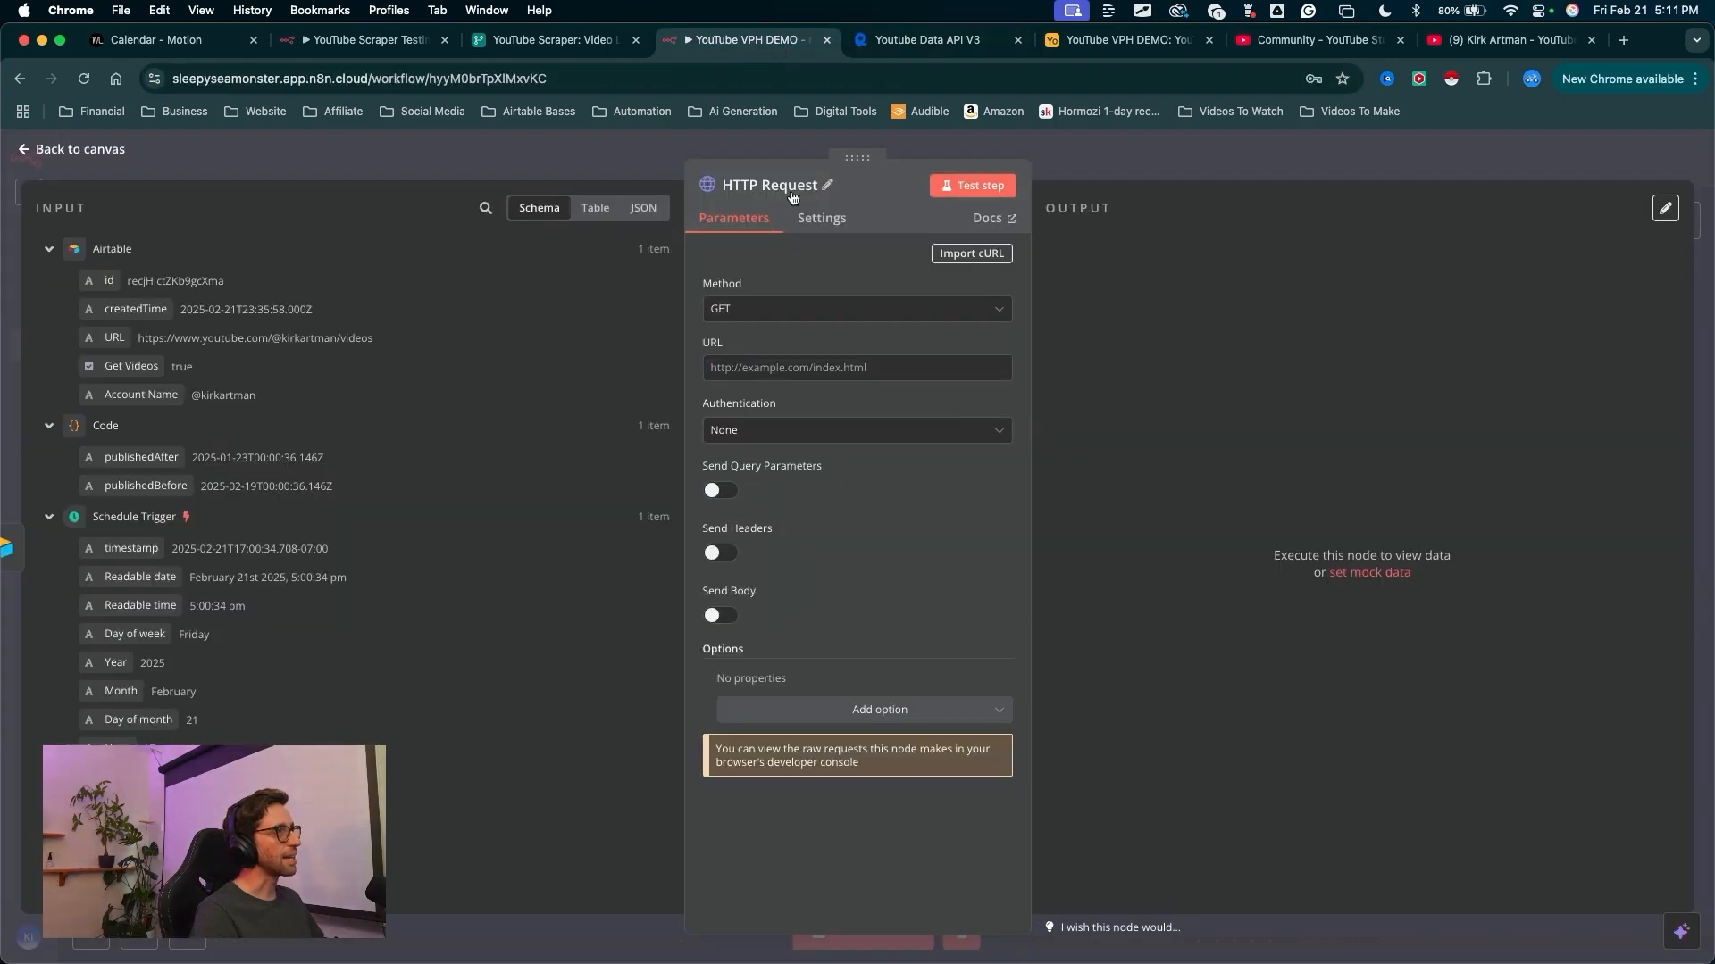
left_click_drag(901, 592, 966, 270)
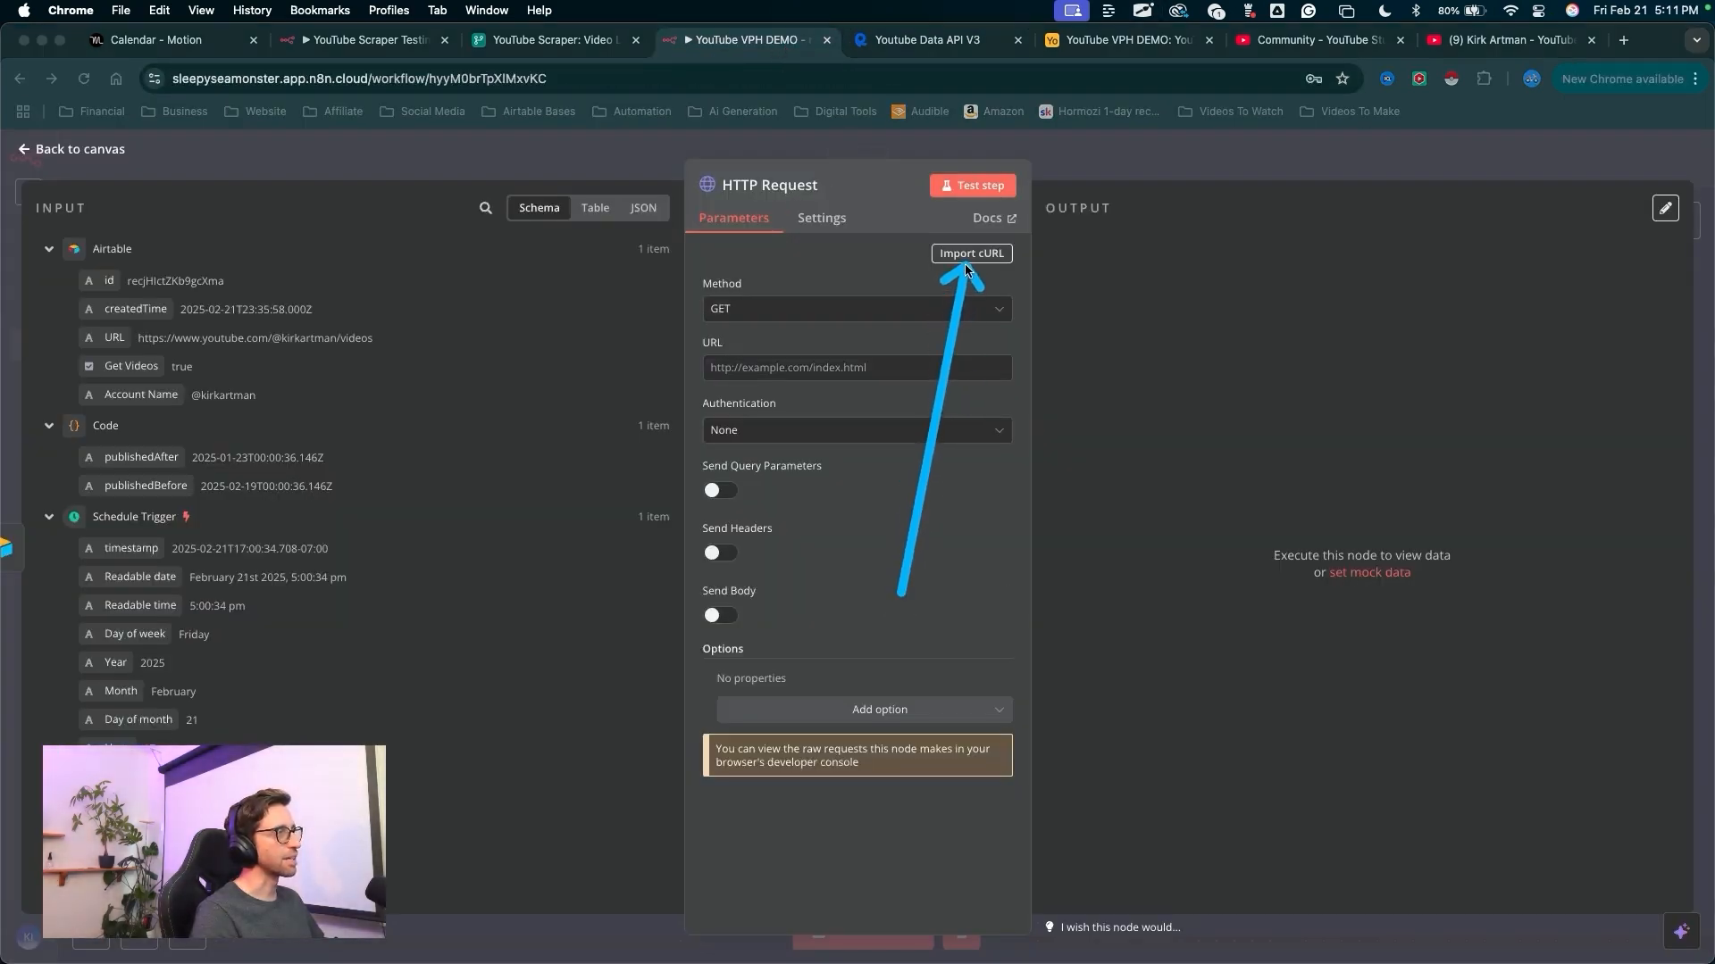
left_click(971, 253)
key("super+v")
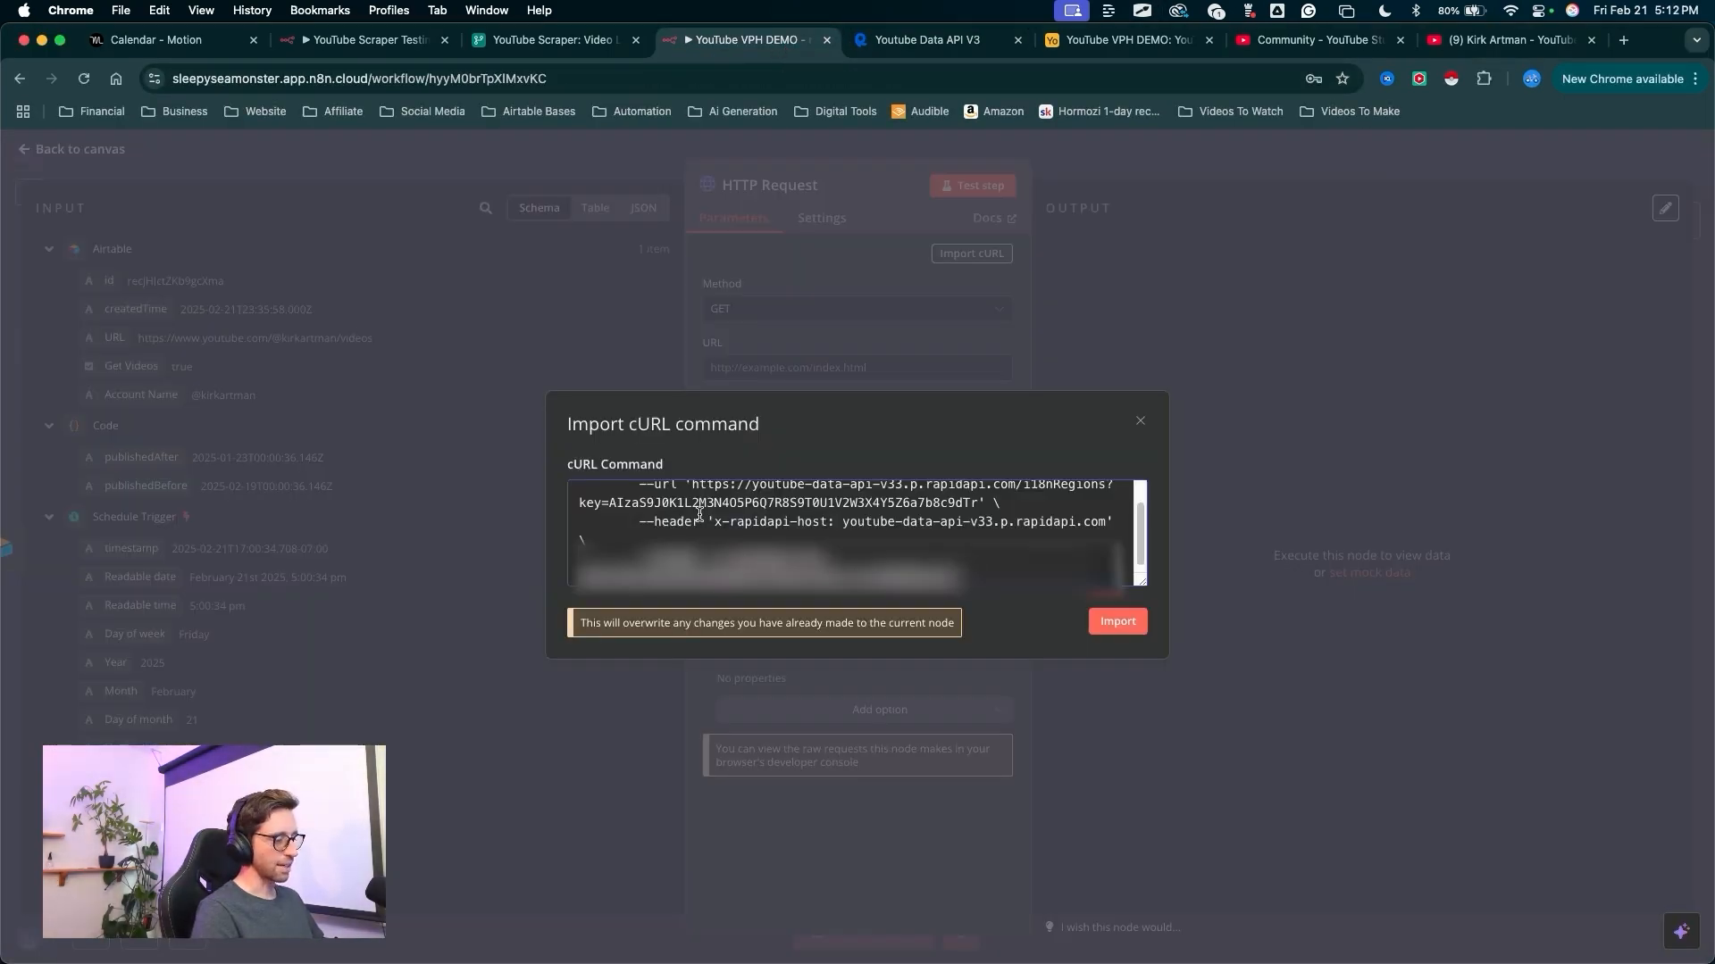
scroll(700, 515, "down", 1)
left_click_drag(1053, 927, 1112, 643)
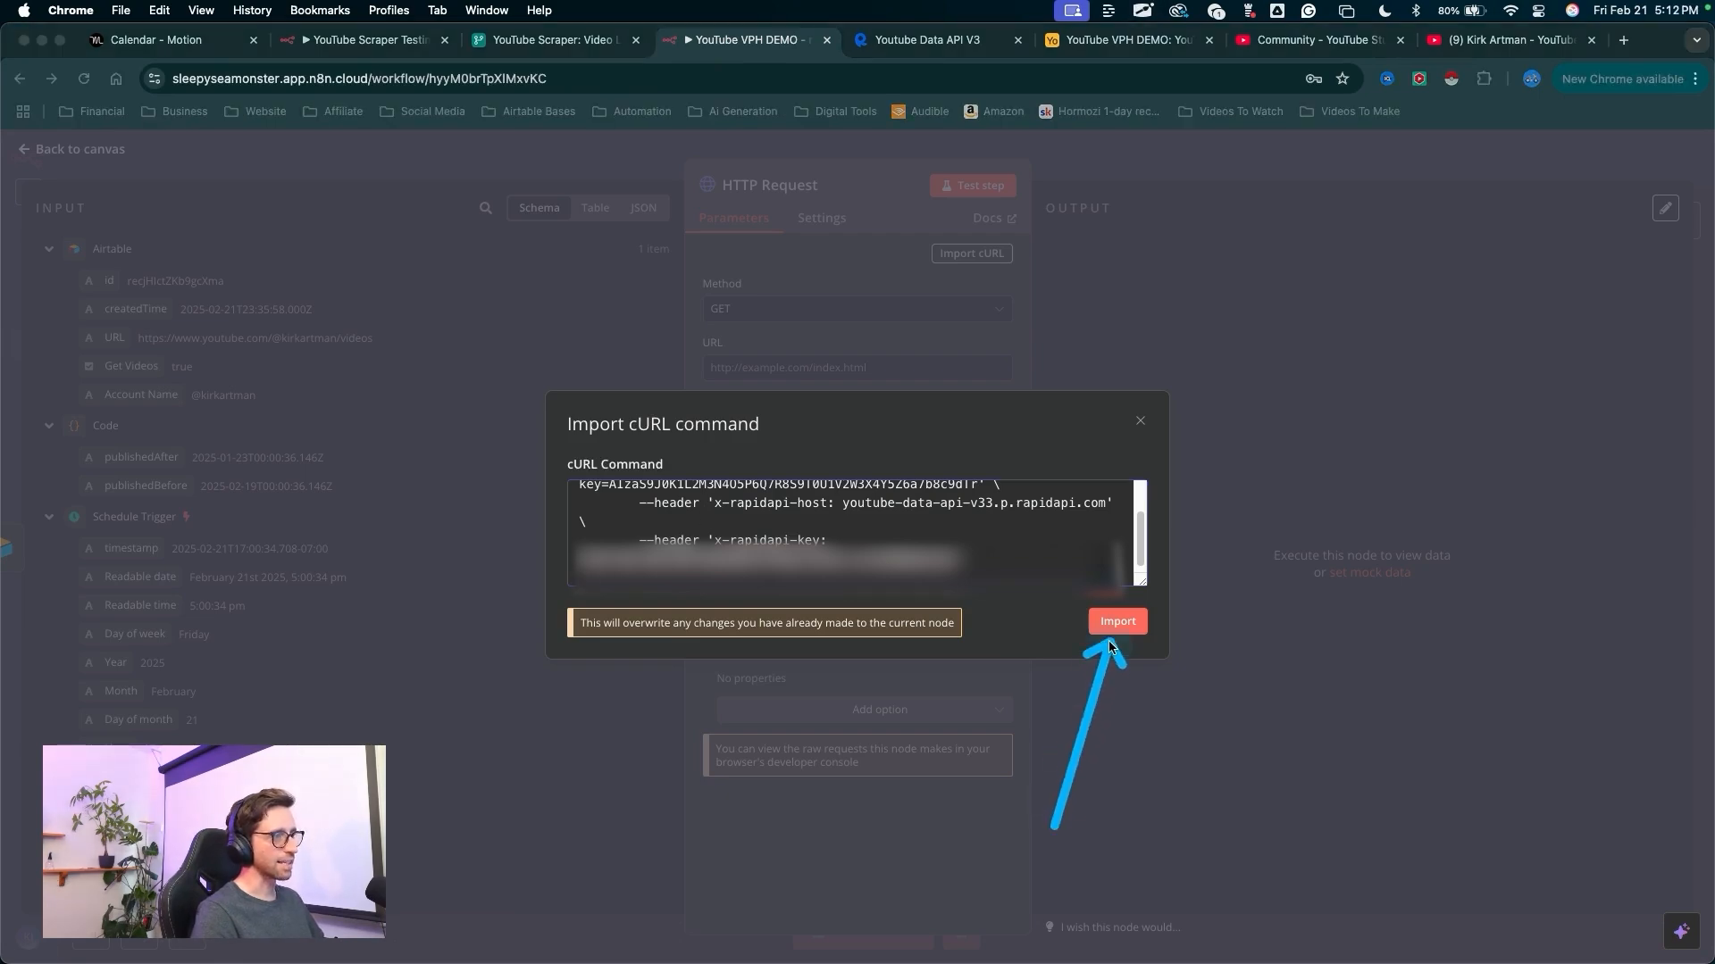
left_click(1118, 621)
left_click_drag(864, 228, 815, 881)
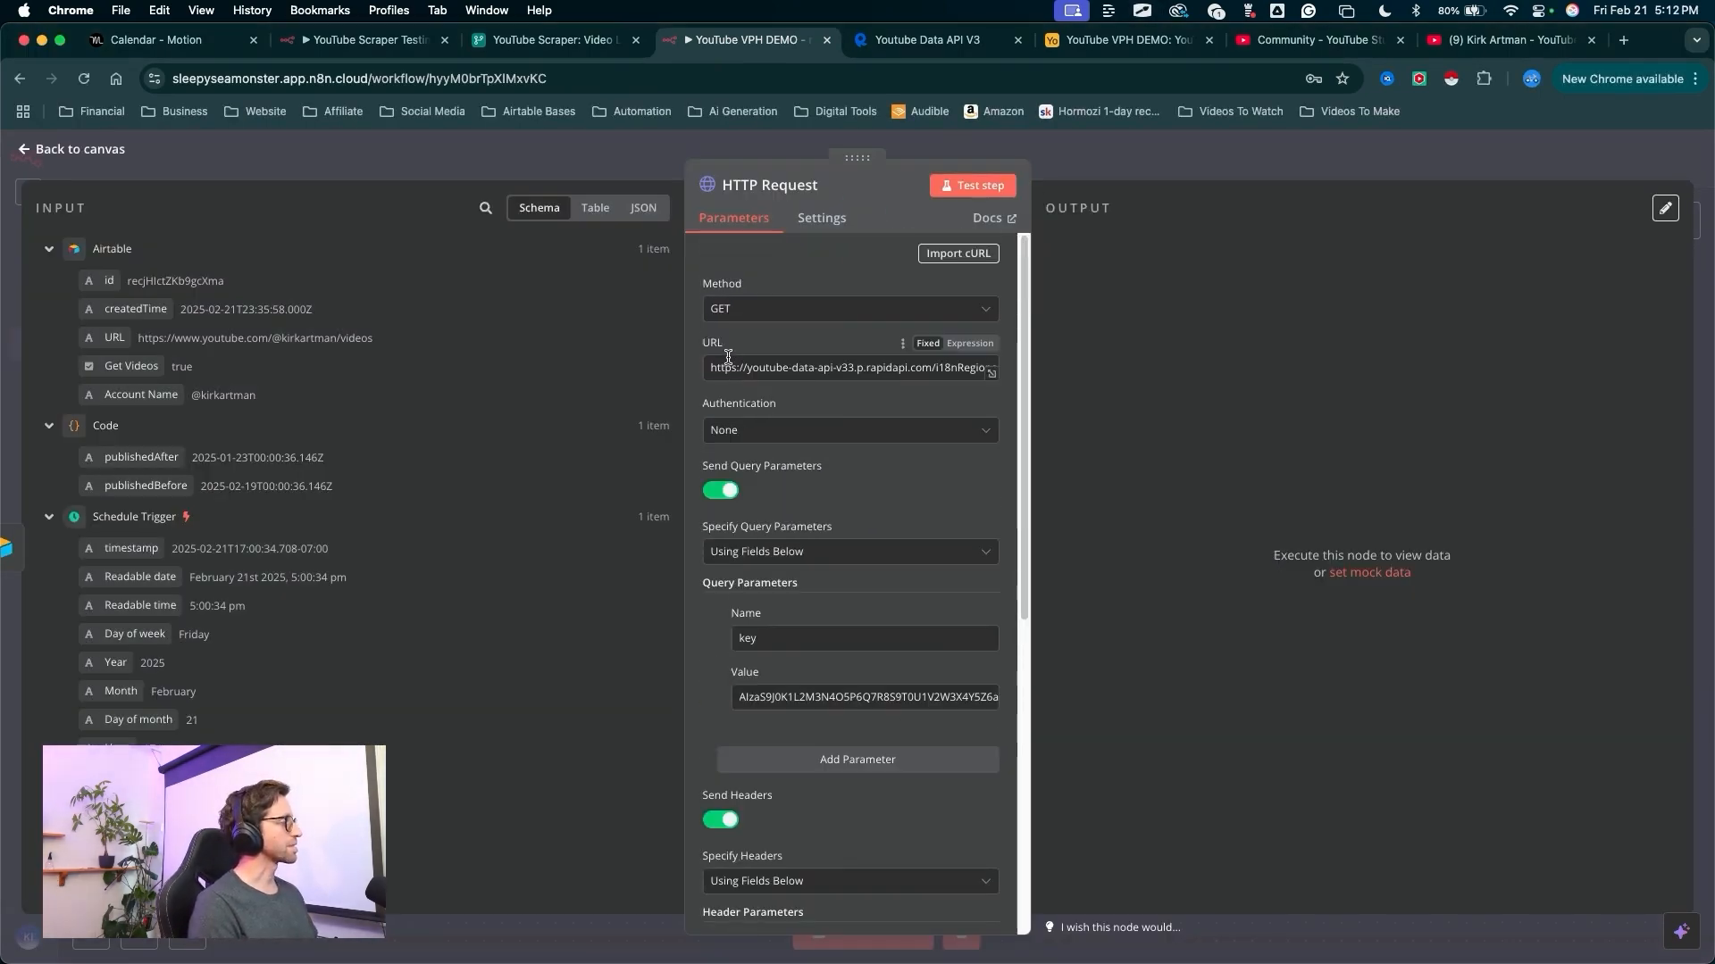
left_click_drag(527, 547, 852, 400)
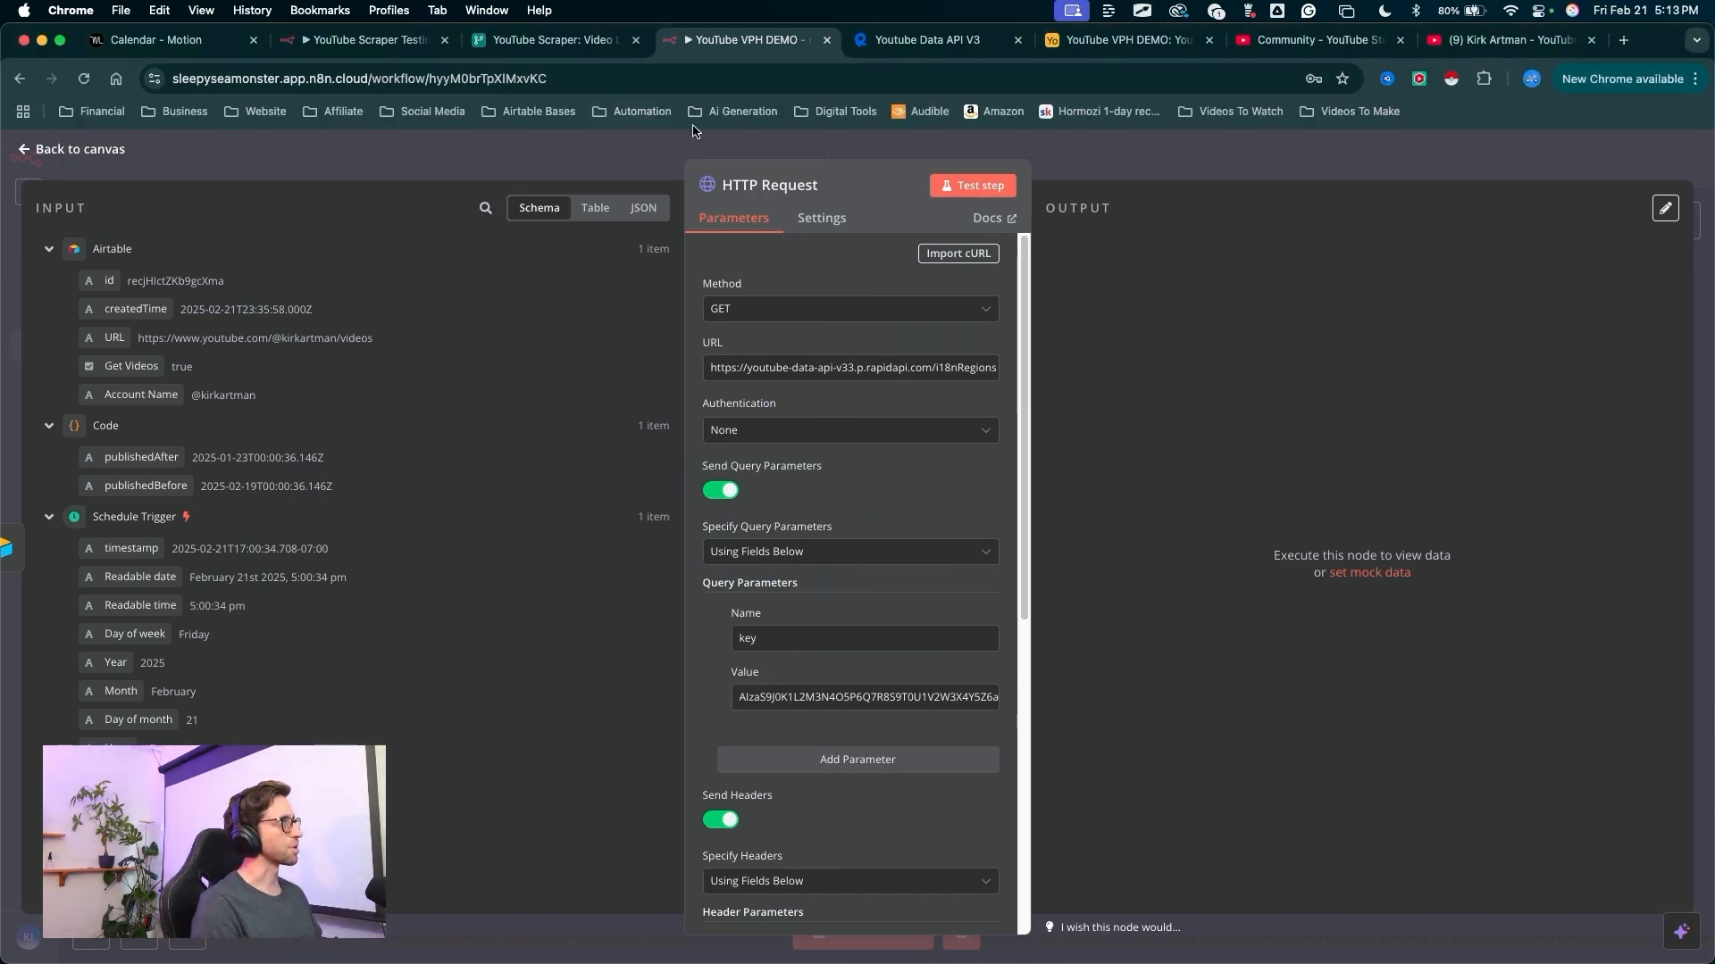
left_click_drag(509, 463, 586, 430)
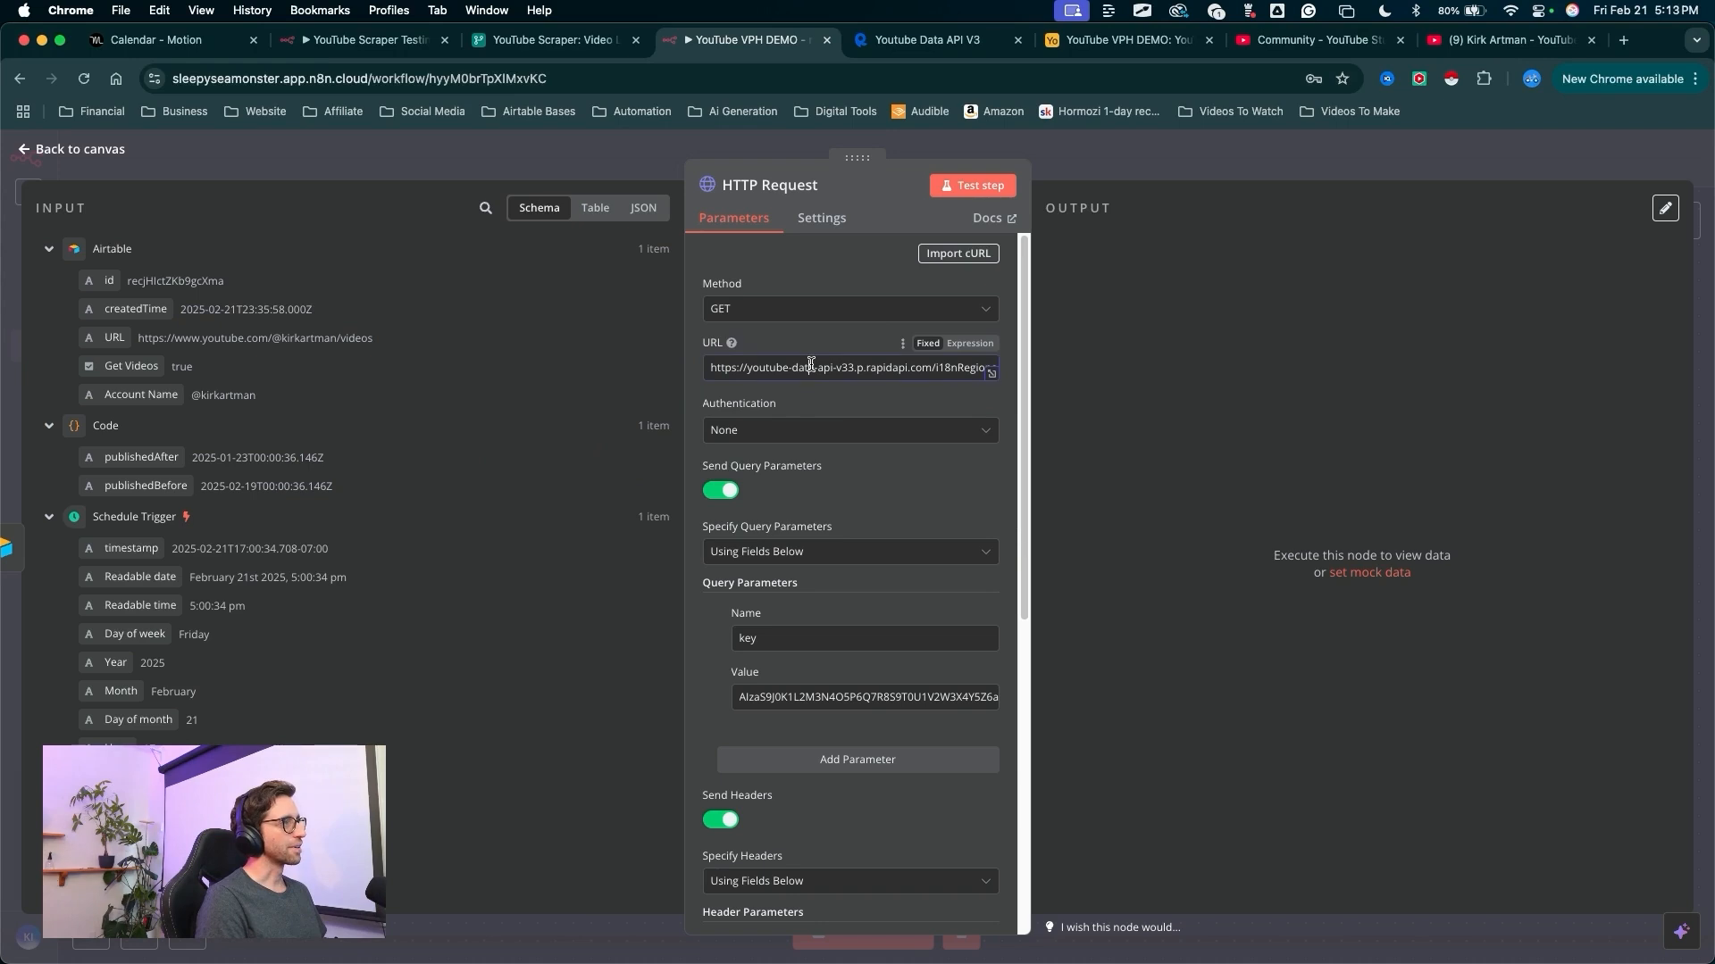
left_click_drag(935, 398, 956, 376)
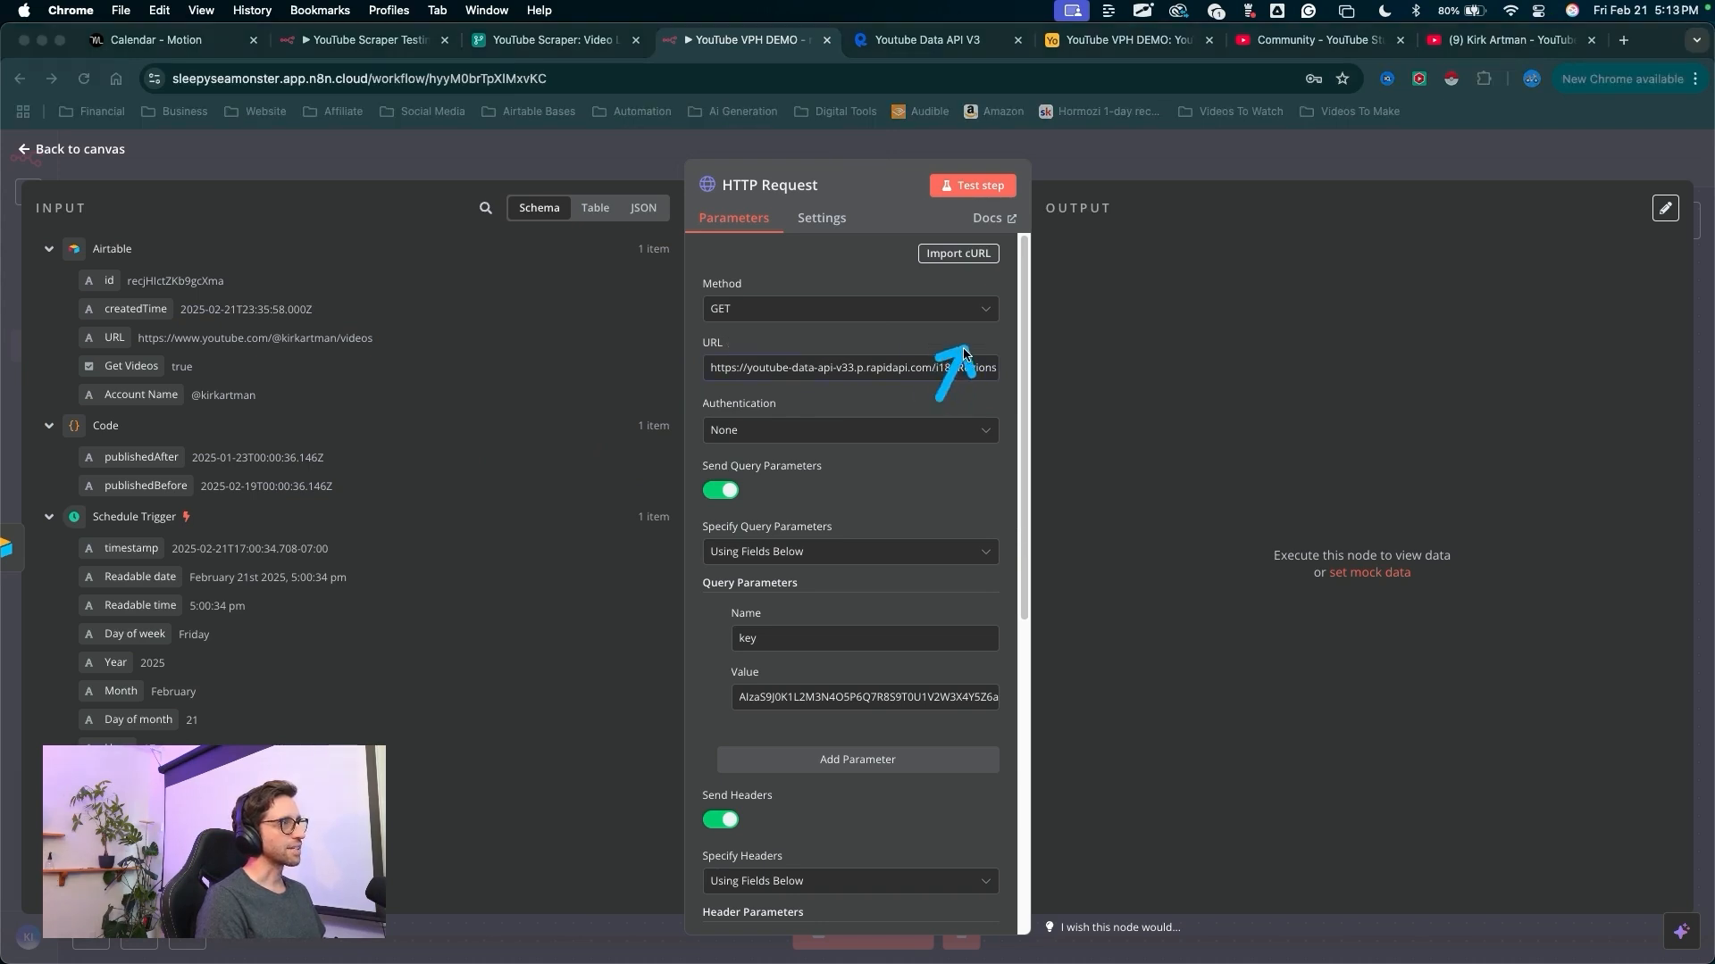
left_click(969, 347)
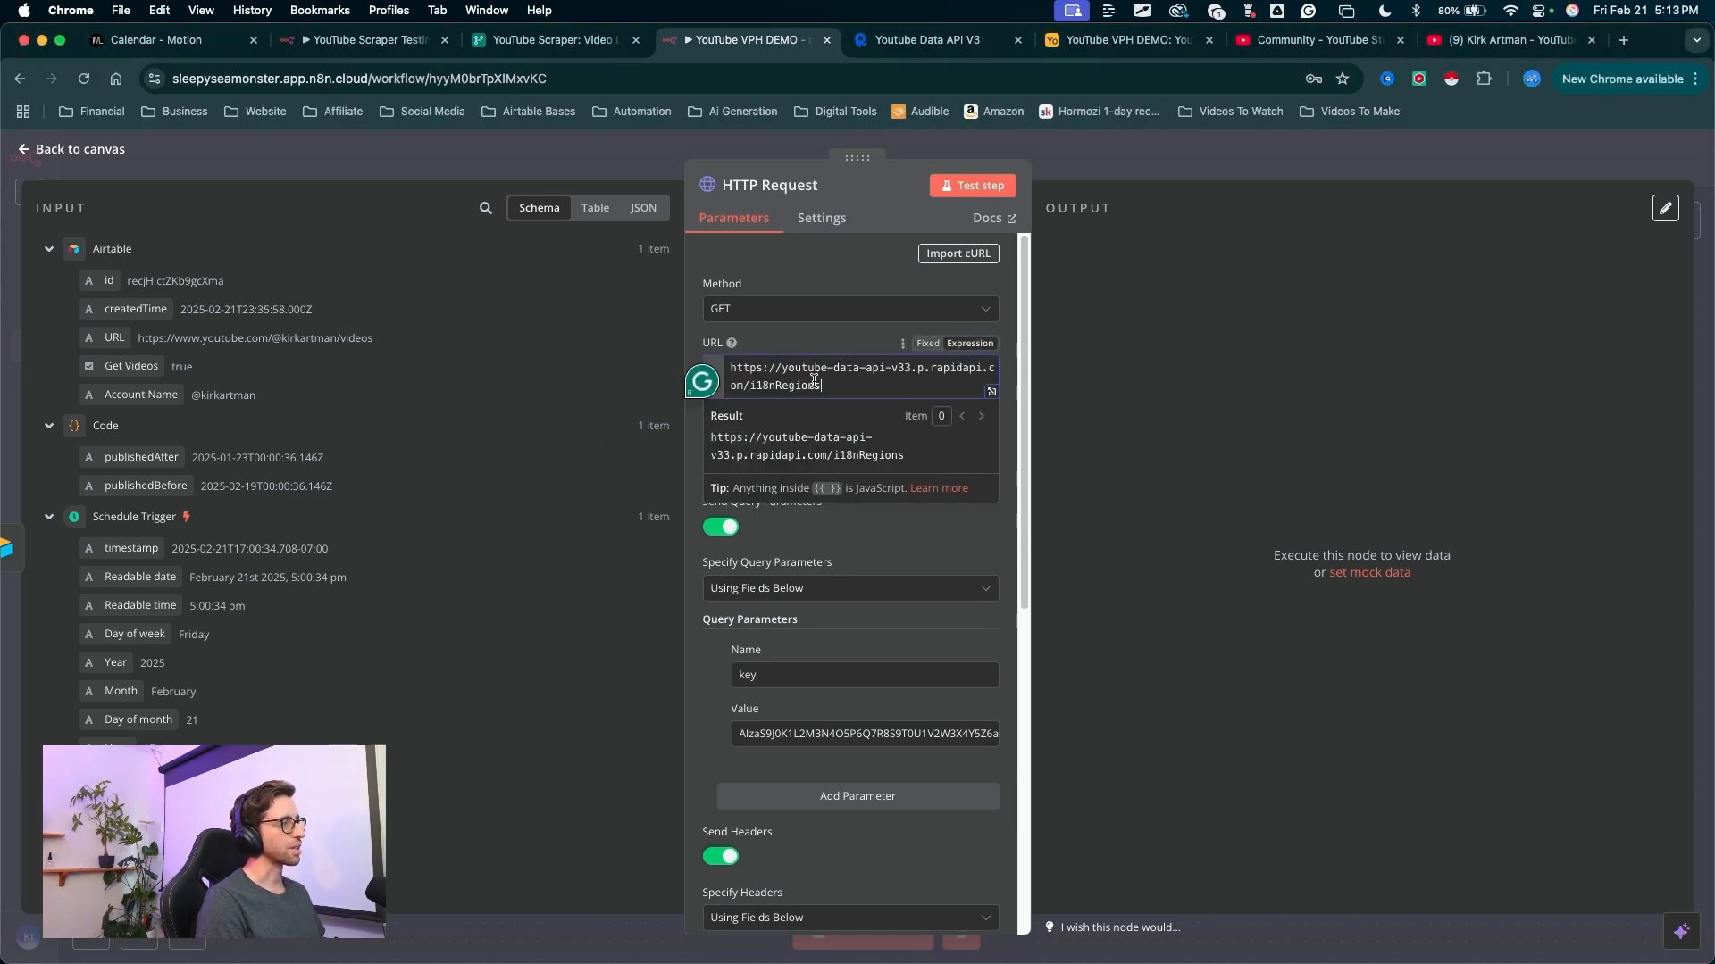
left_click_drag(826, 386, 679, 359)
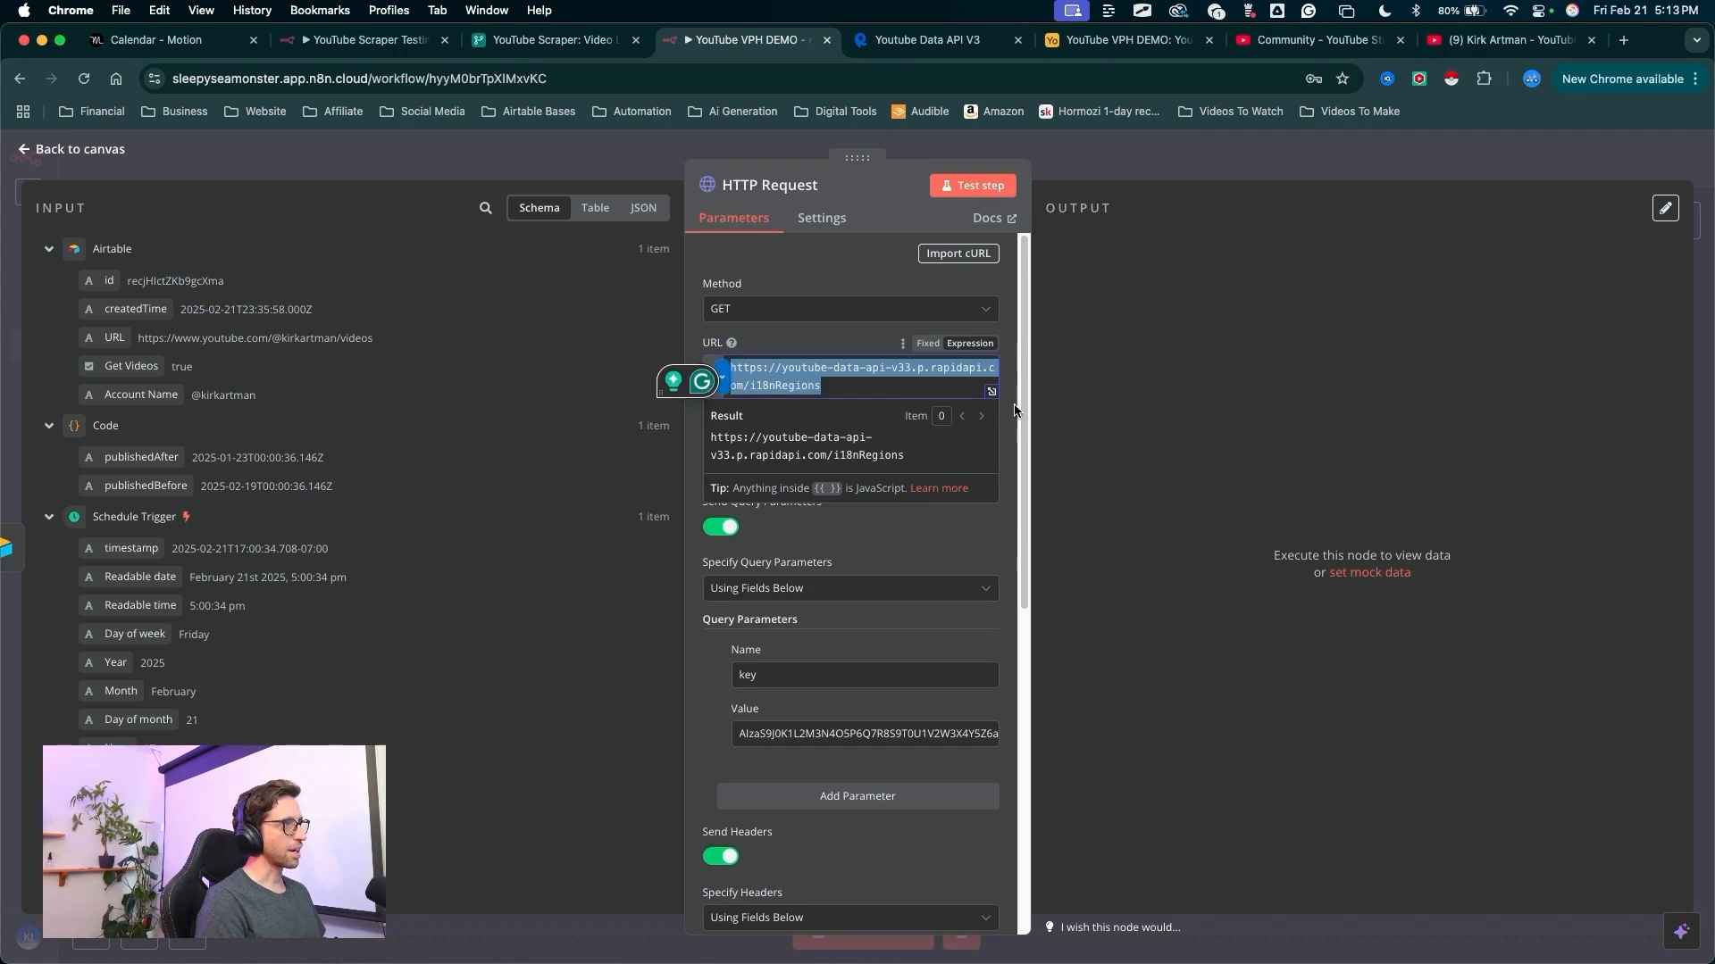
left_click(909, 387)
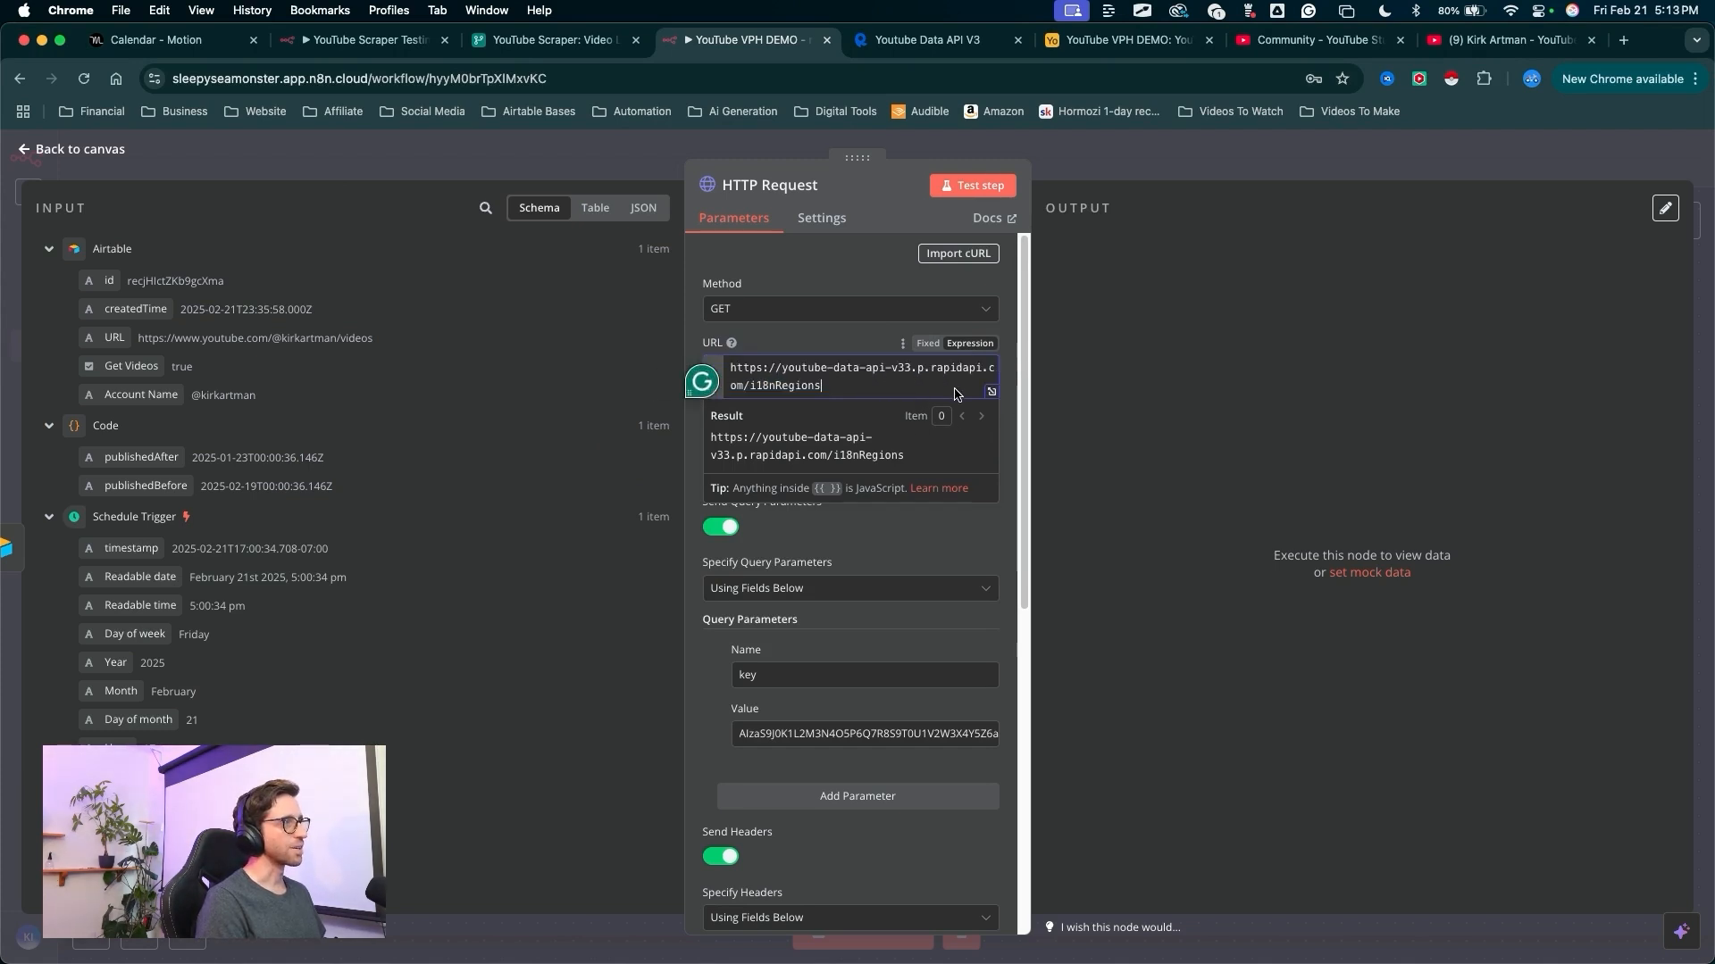
left_click(891, 389)
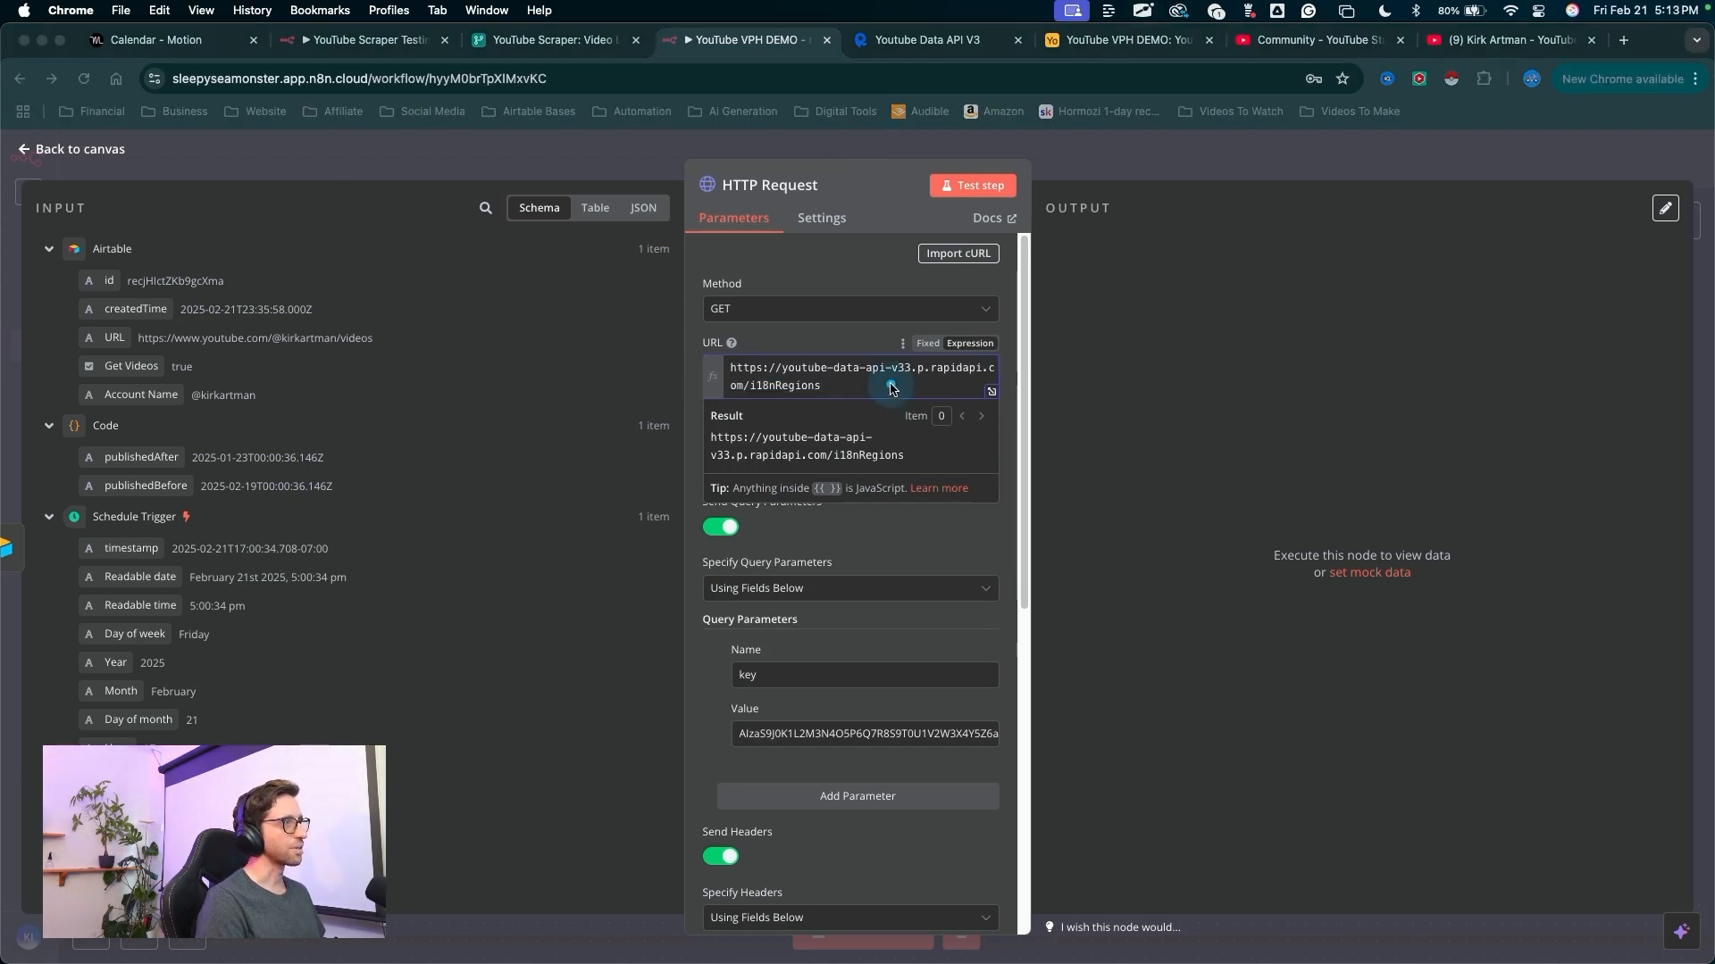
left_click(985, 392)
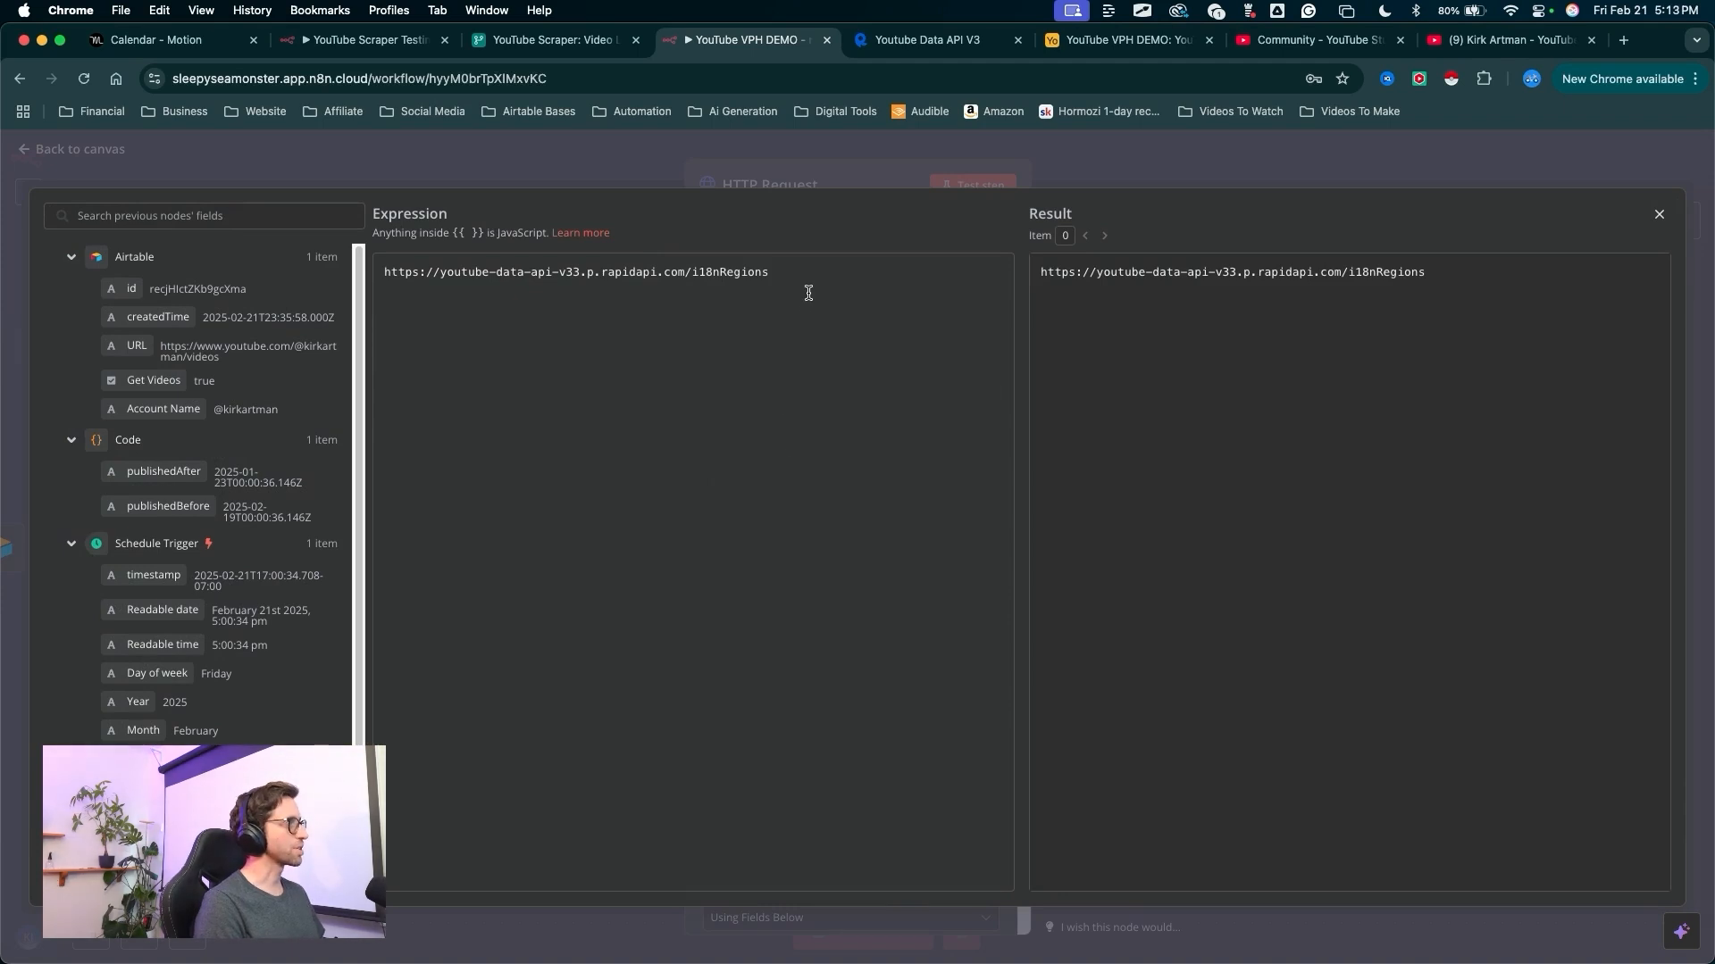
left_click_drag(808, 293, 374, 265)
key("BackSpace")
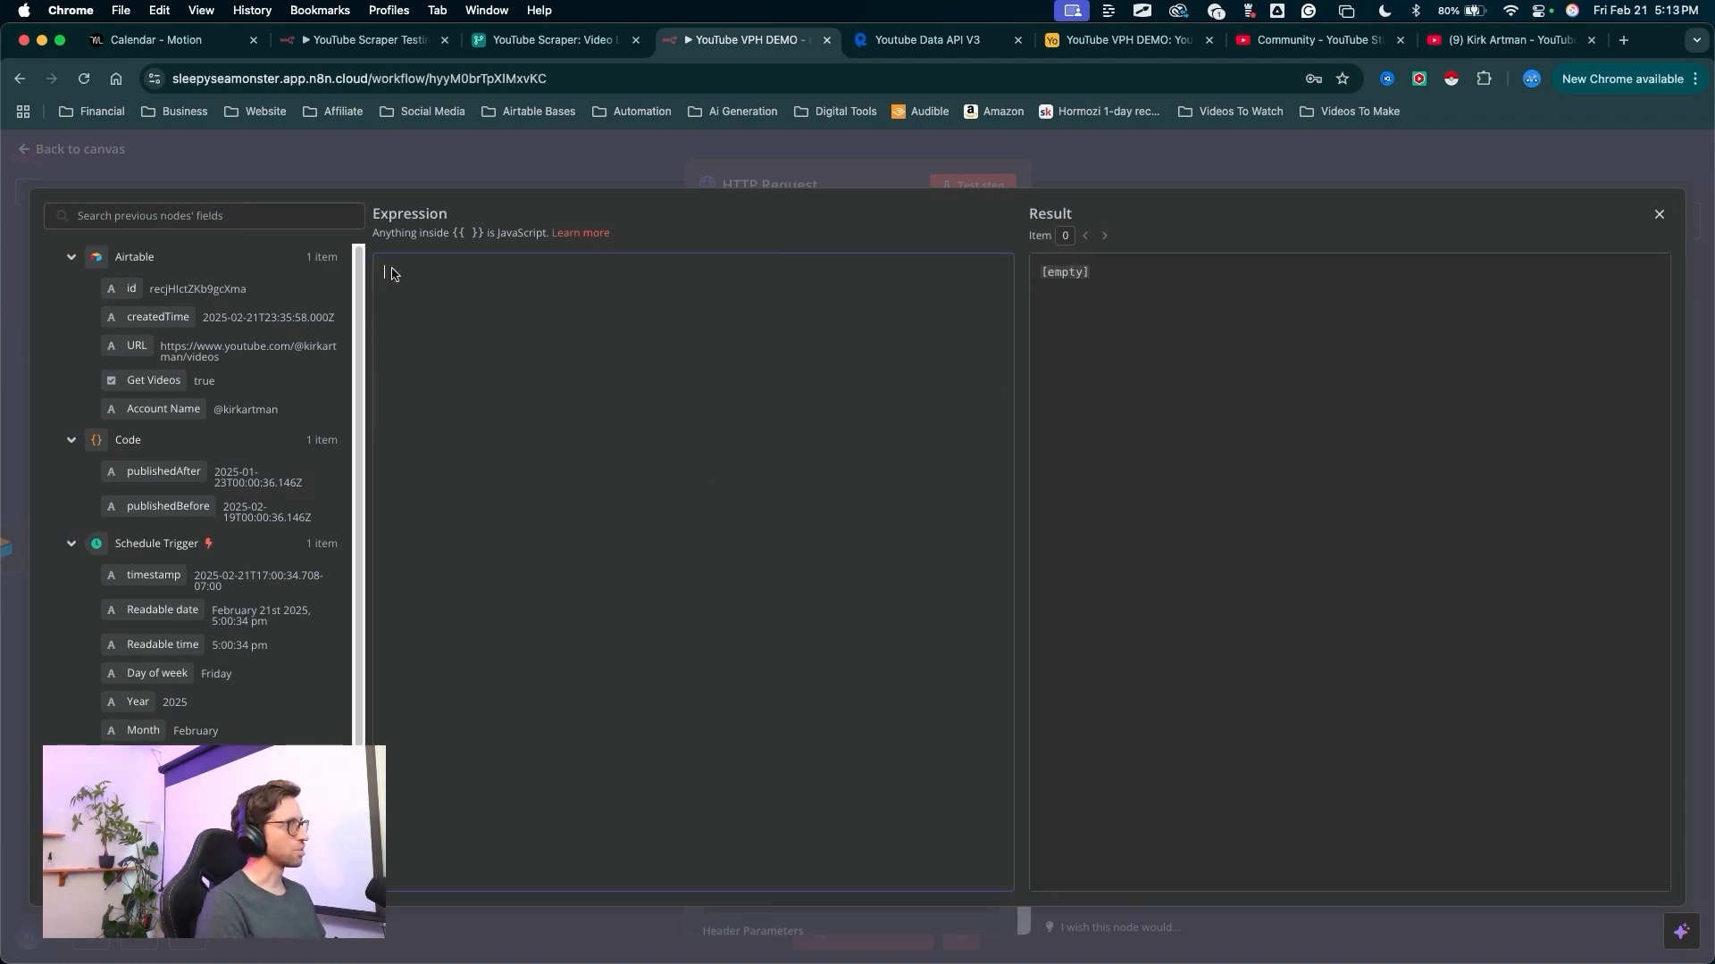
key("super+v")
- Append Airtable's Account Name field, {{ $json['Account Name'] }}, after forHandle= in the URL expression and close the expression editor
mouse_move(701, 737)
left_mouse_down()
mouse_move(394, 306)
mouse_move(865, 276)
mouse_move(804, 317)
left_mouse_up()
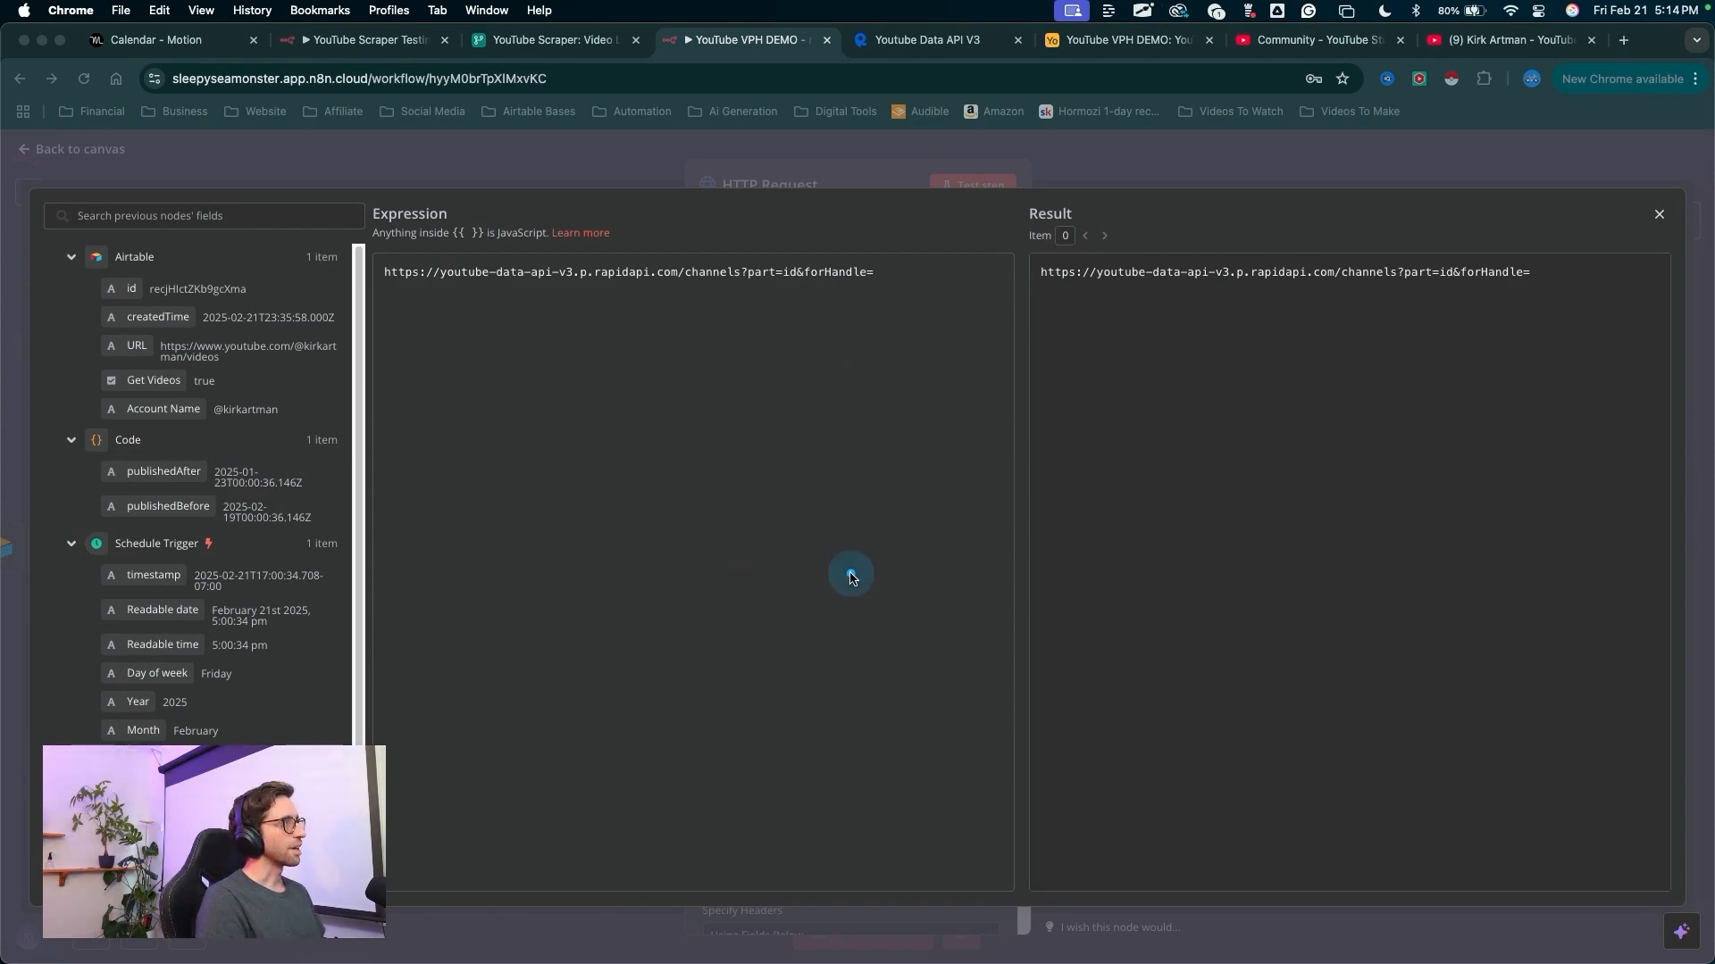
mouse_move(746, 658)
left_mouse_down()
mouse_move(387, 279)
mouse_move(761, 288)
mouse_move(891, 318)
left_mouse_up()
left_click_drag(845, 561, 873, 286)
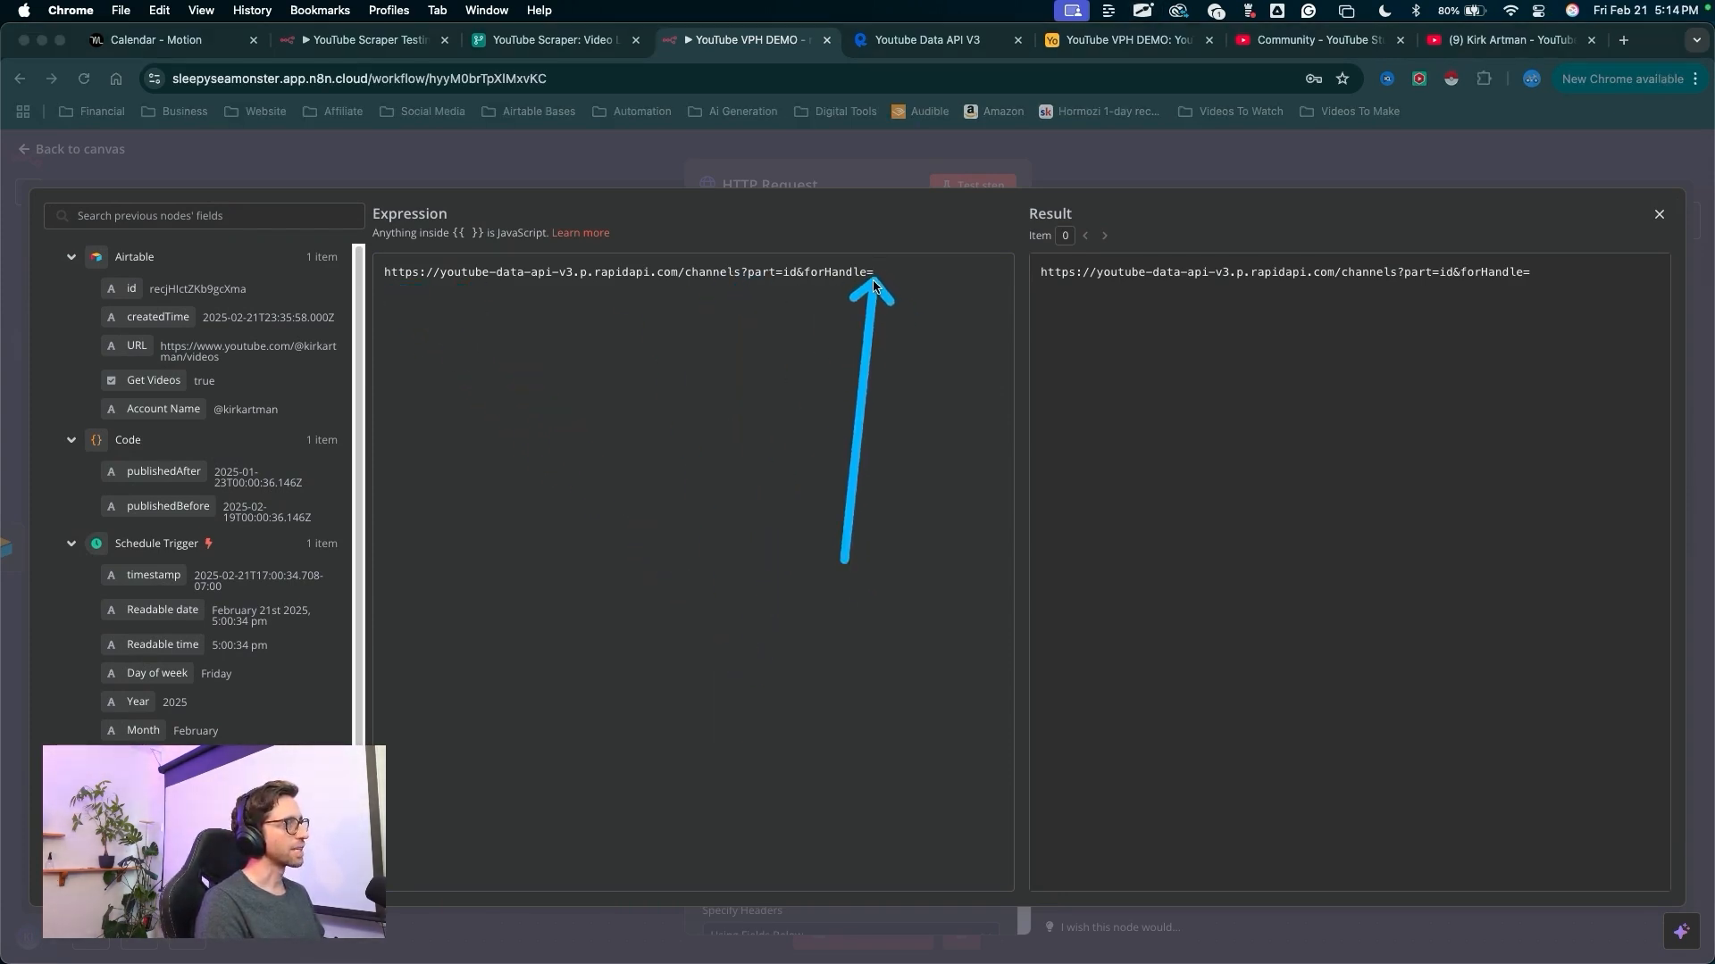
mouse_move(785, 417)
left_mouse_down()
mouse_move(420, 383)
mouse_move(116, 421)
mouse_move(183, 415)
mouse_move(94, 259)
left_mouse_up()
left_click_drag(785, 413, 172, 411)
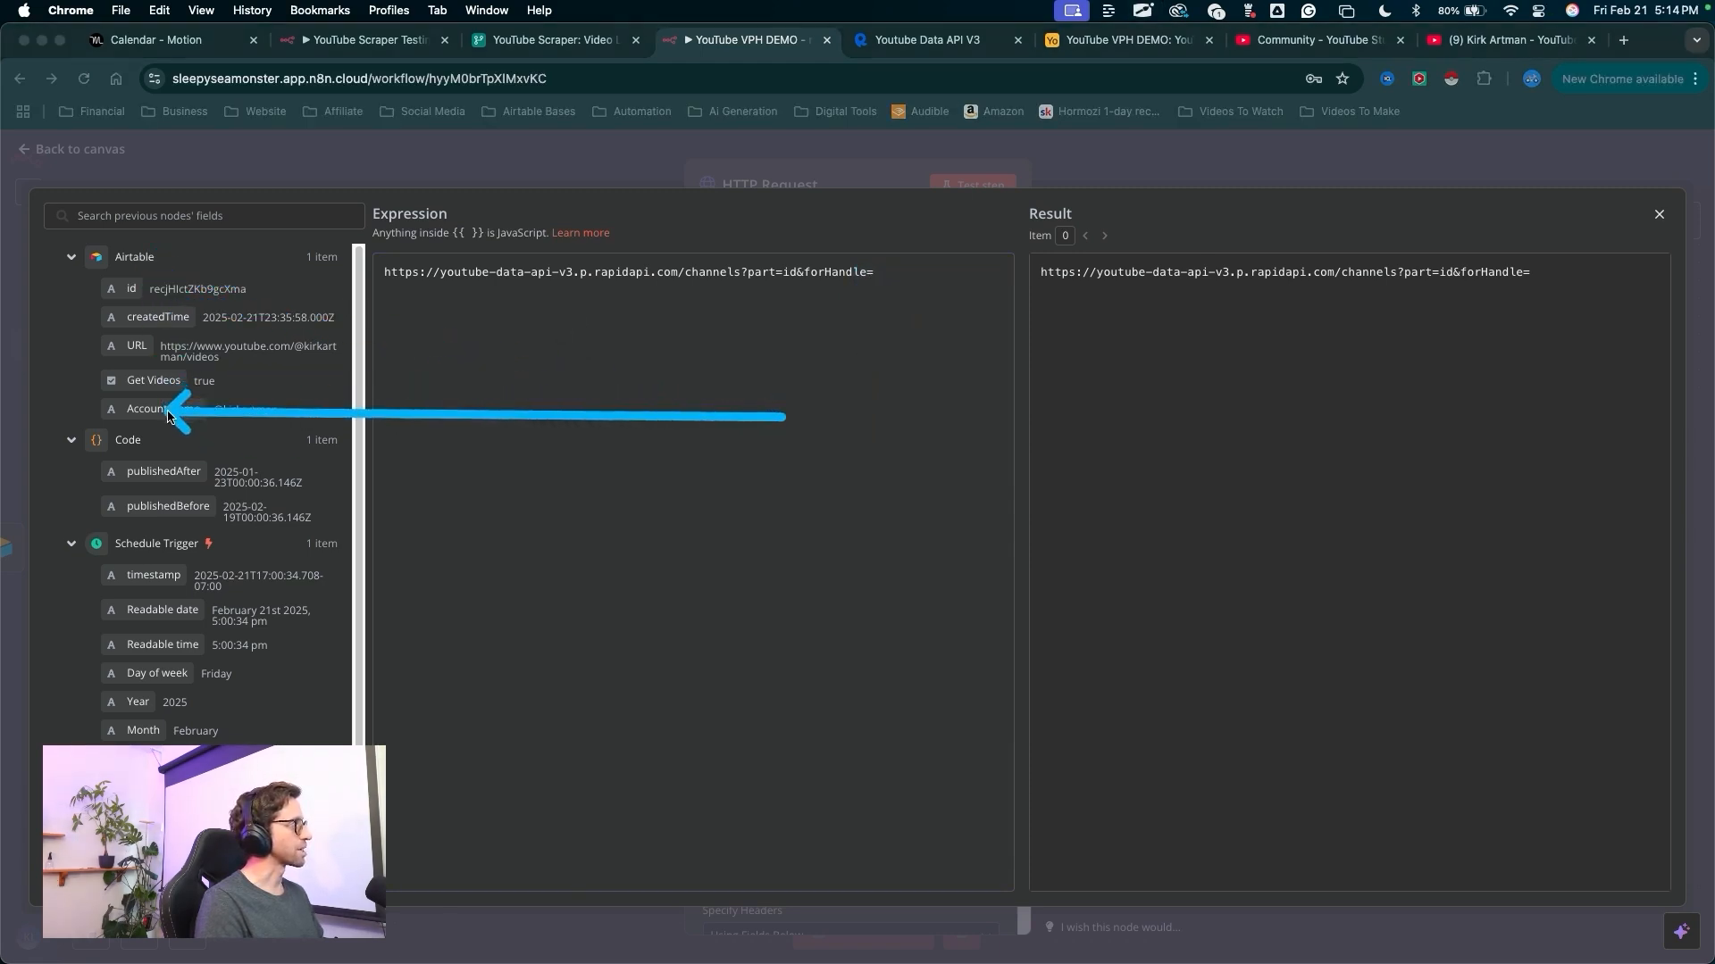
mouse_move(673, 413)
left_mouse_down()
mouse_move(221, 281)
mouse_move(172, 307)
mouse_move(173, 383)
mouse_move(192, 409)
mouse_move(893, 362)
mouse_move(950, 320)
mouse_move(893, 272)
left_mouse_up()
mouse_move(1138, 607)
left_mouse_down()
mouse_move(1075, 291)
mouse_move(1624, 284)
left_mouse_up()
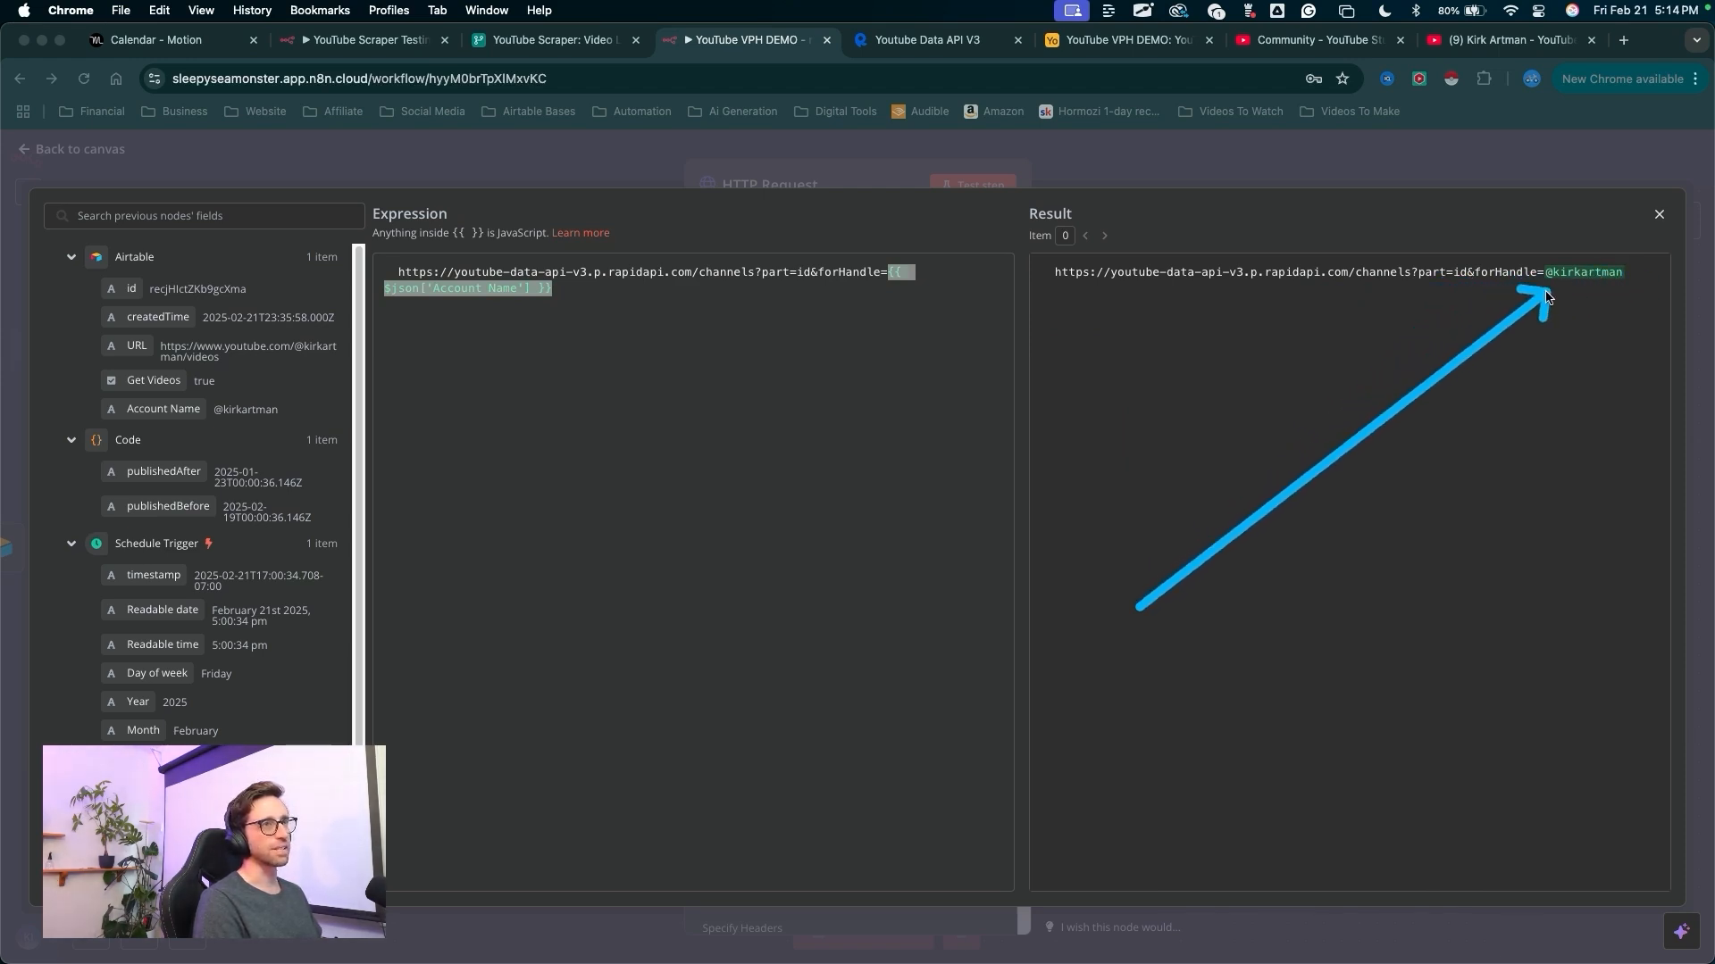
key("Escape")
left_click_drag(1085, 440, 1104, 178)
key("Escape")
left_click(1105, 168)
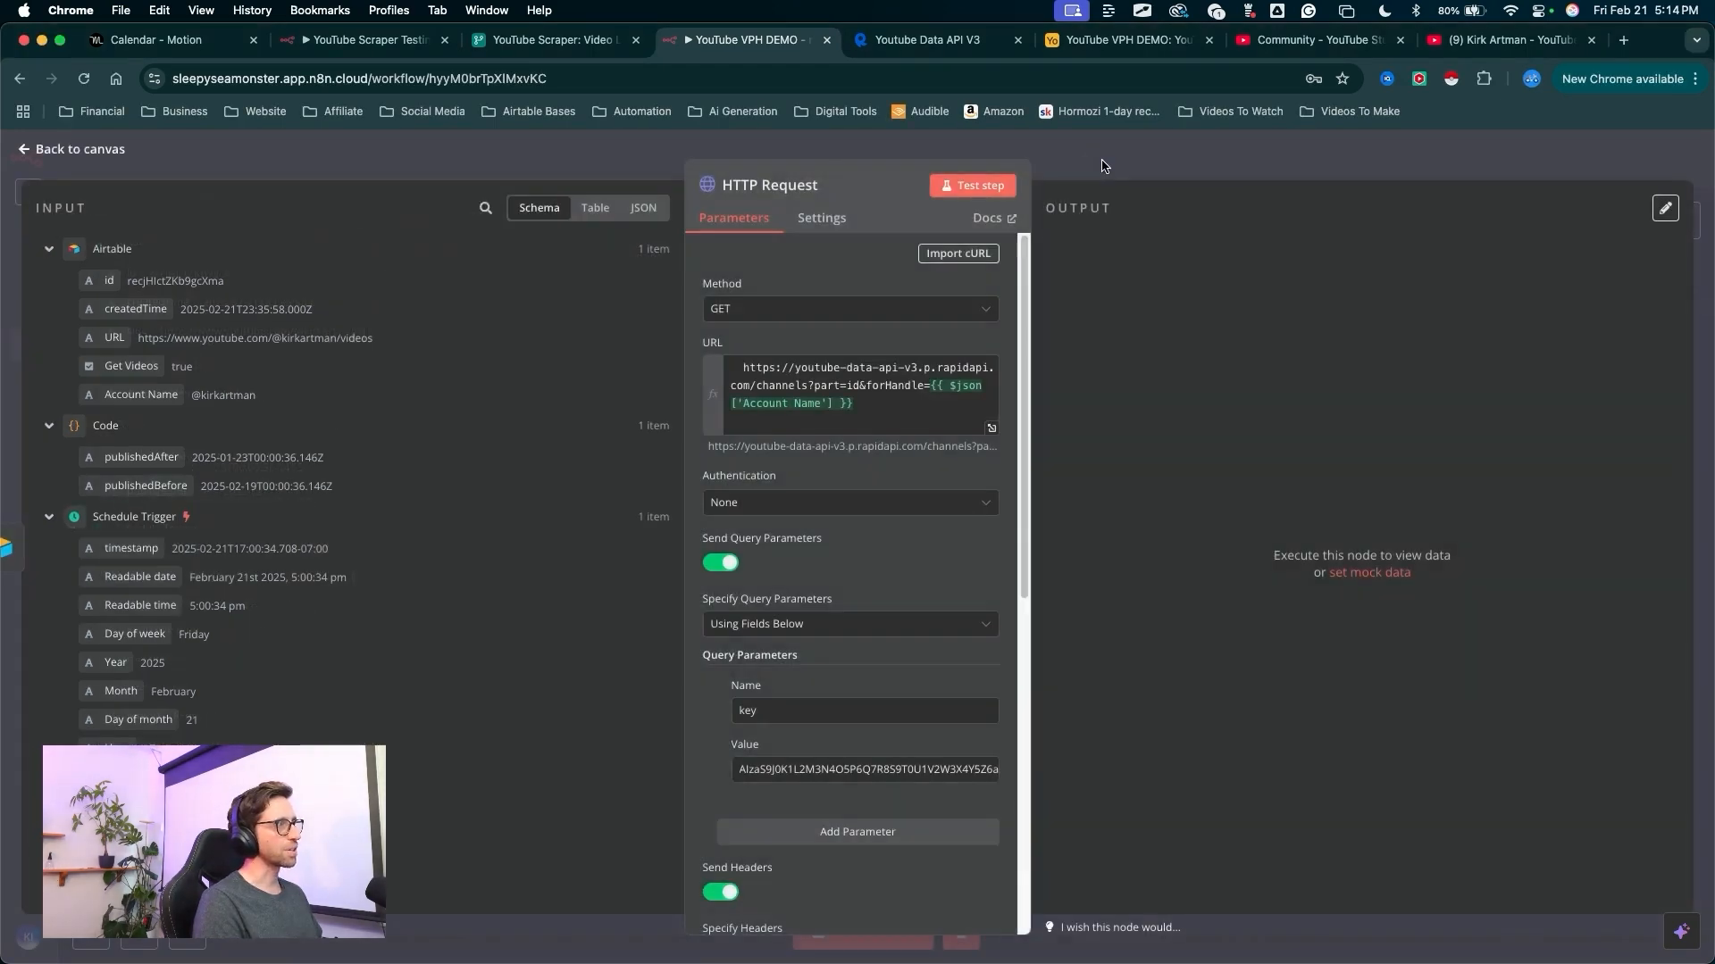
- Turn off Send Query Parameters in the HTTP Request node and review its header parameters
mouse_move(442, 577)
left_mouse_down()
mouse_move(783, 357)
mouse_move(809, 394)
mouse_move(793, 407)
mouse_move(946, 375)
mouse_move(804, 383)
mouse_move(708, 359)
mouse_move(706, 580)
mouse_move(697, 565)
left_mouse_up()
key("Escape")
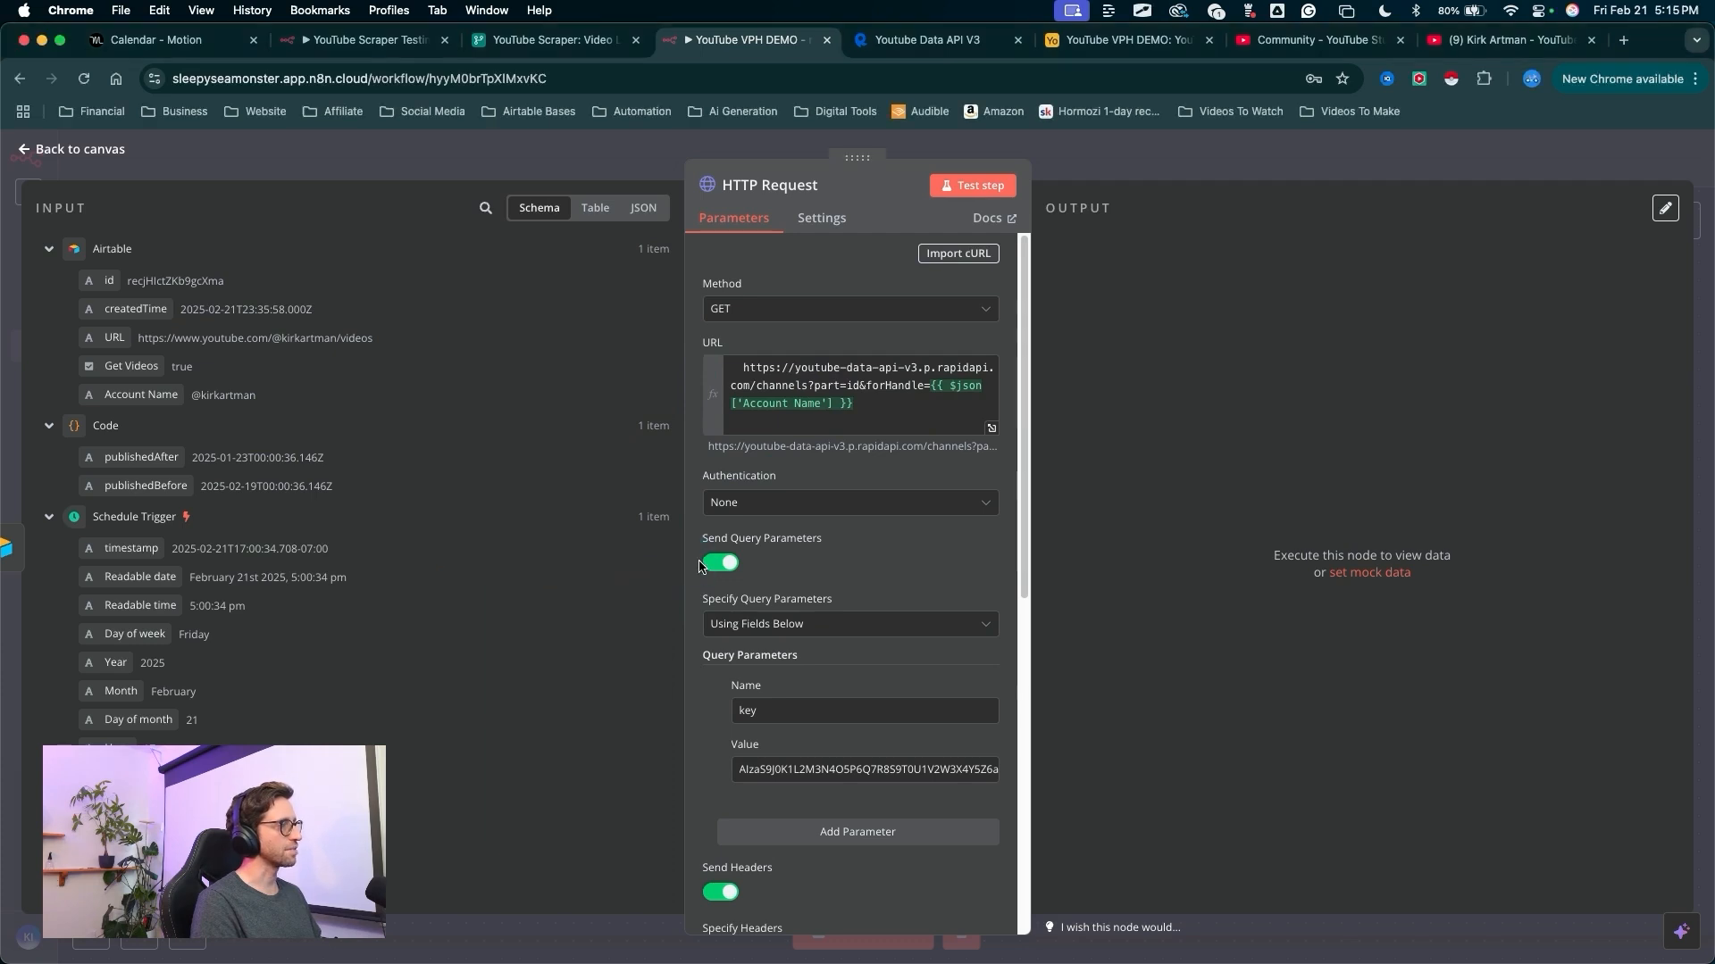
left_click(720, 563)
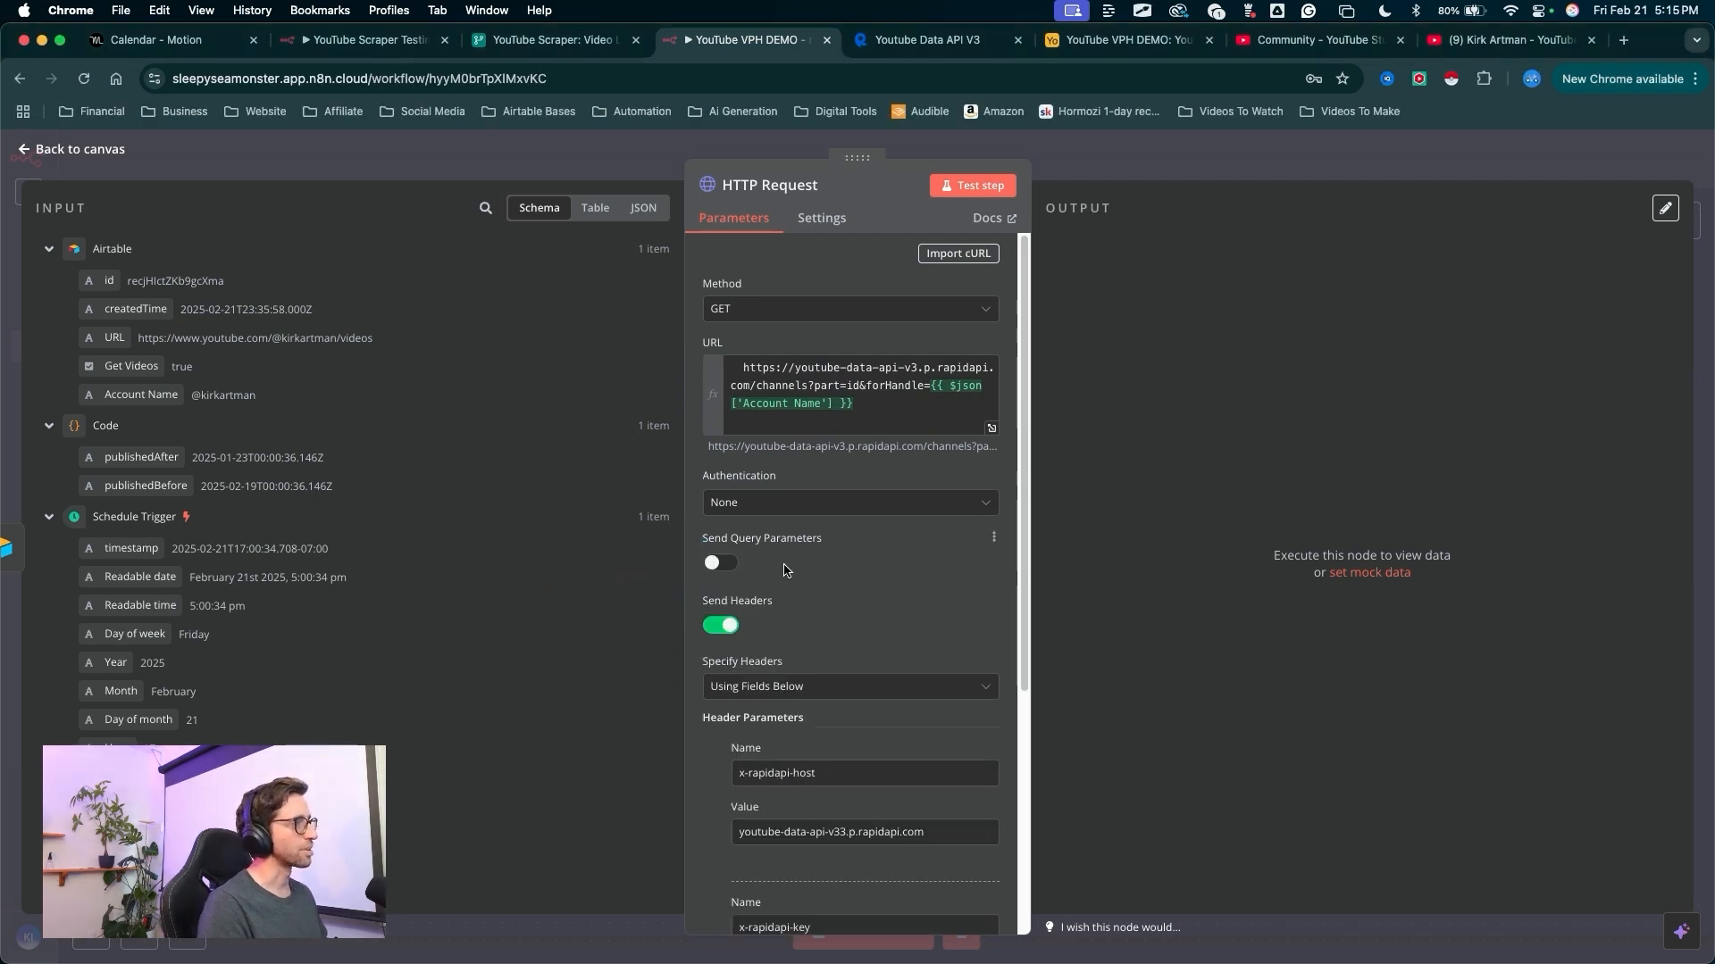
left_click_drag(906, 542, 753, 622)
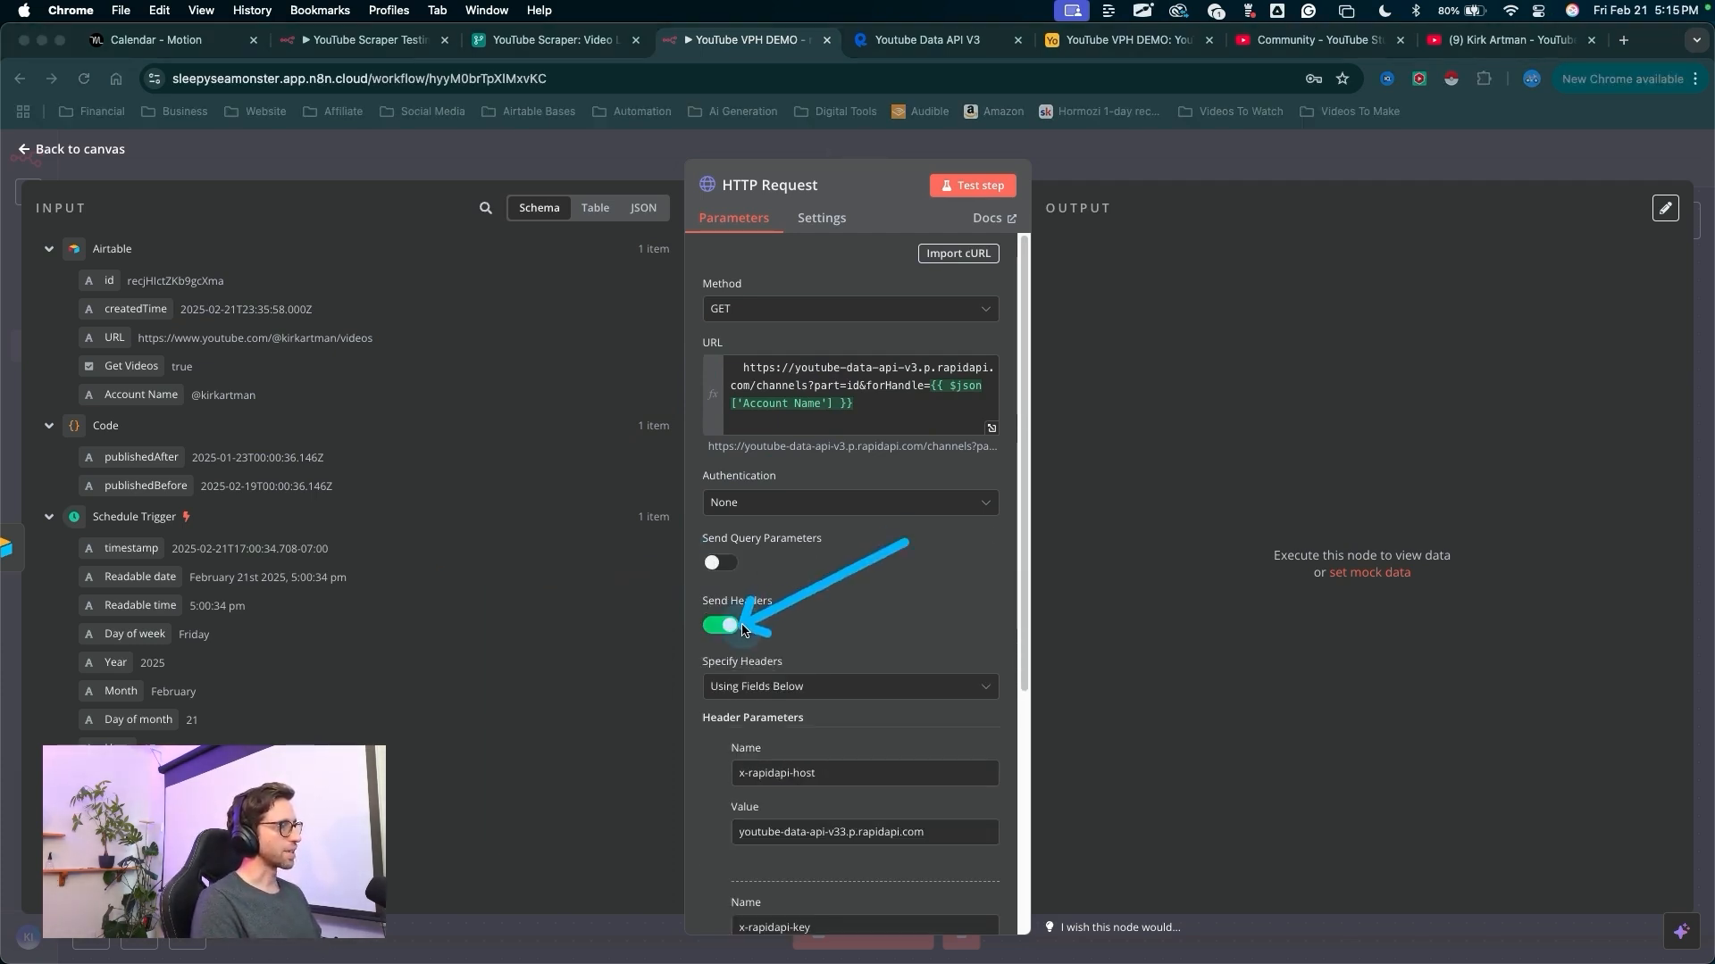
key("Escape")
scroll(874, 639, "down", 5)
mouse_move(567, 772)
left_mouse_down()
mouse_move(725, 616)
mouse_move(726, 582)
mouse_move(743, 622)
mouse_move(828, 644)
mouse_move(743, 638)
mouse_move(725, 759)
left_mouse_up()
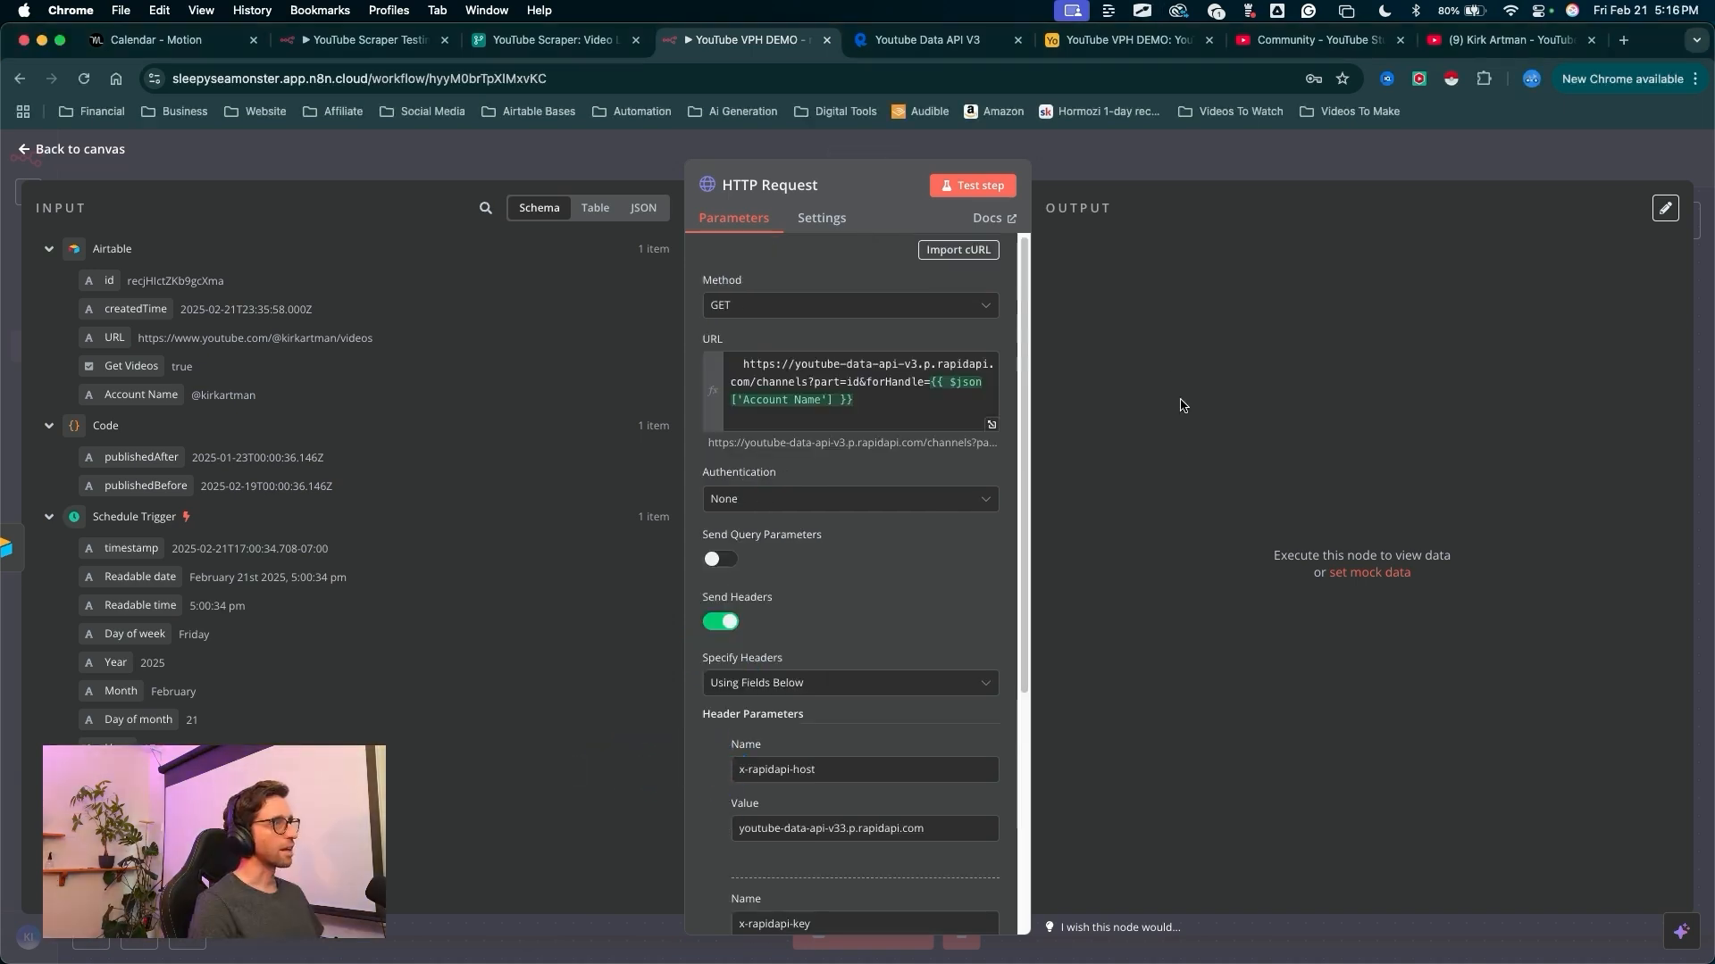
left_click_drag(1182, 458, 1128, 204)
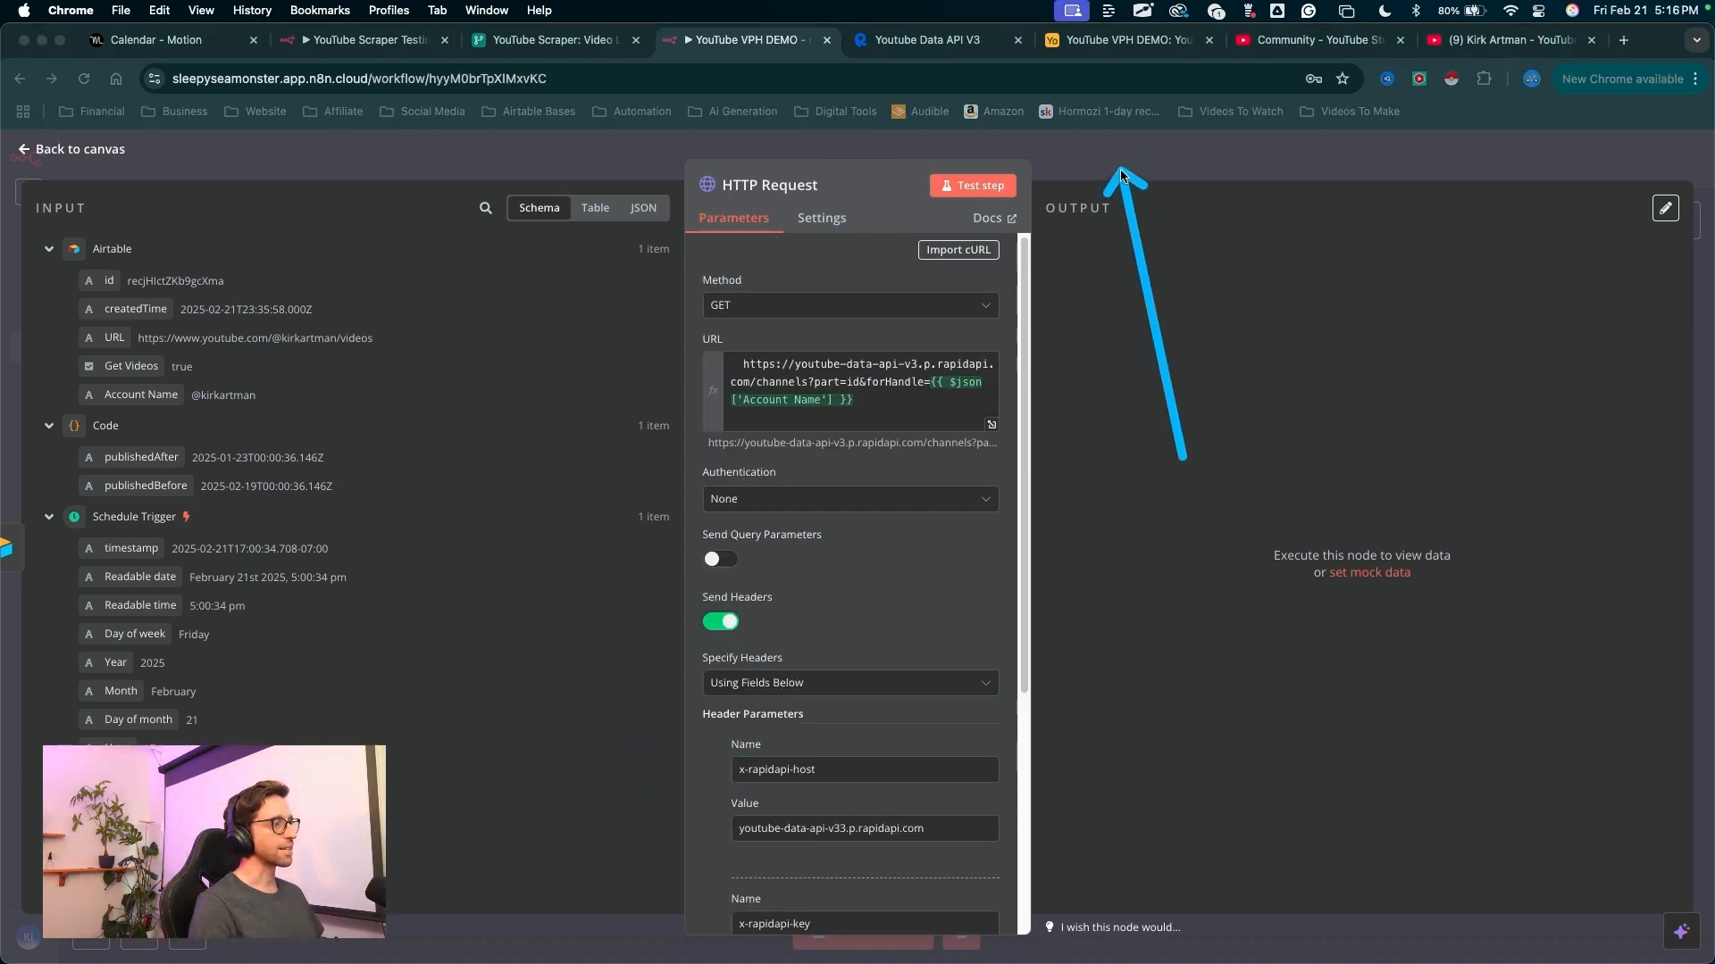
- Duplicate the HTTP Request node and connect the original node's output to the duplicate
mouse_move(1071, 797)
left_mouse_down()
mouse_move(1071, 535)
mouse_move(915, 527)
left_mouse_up()
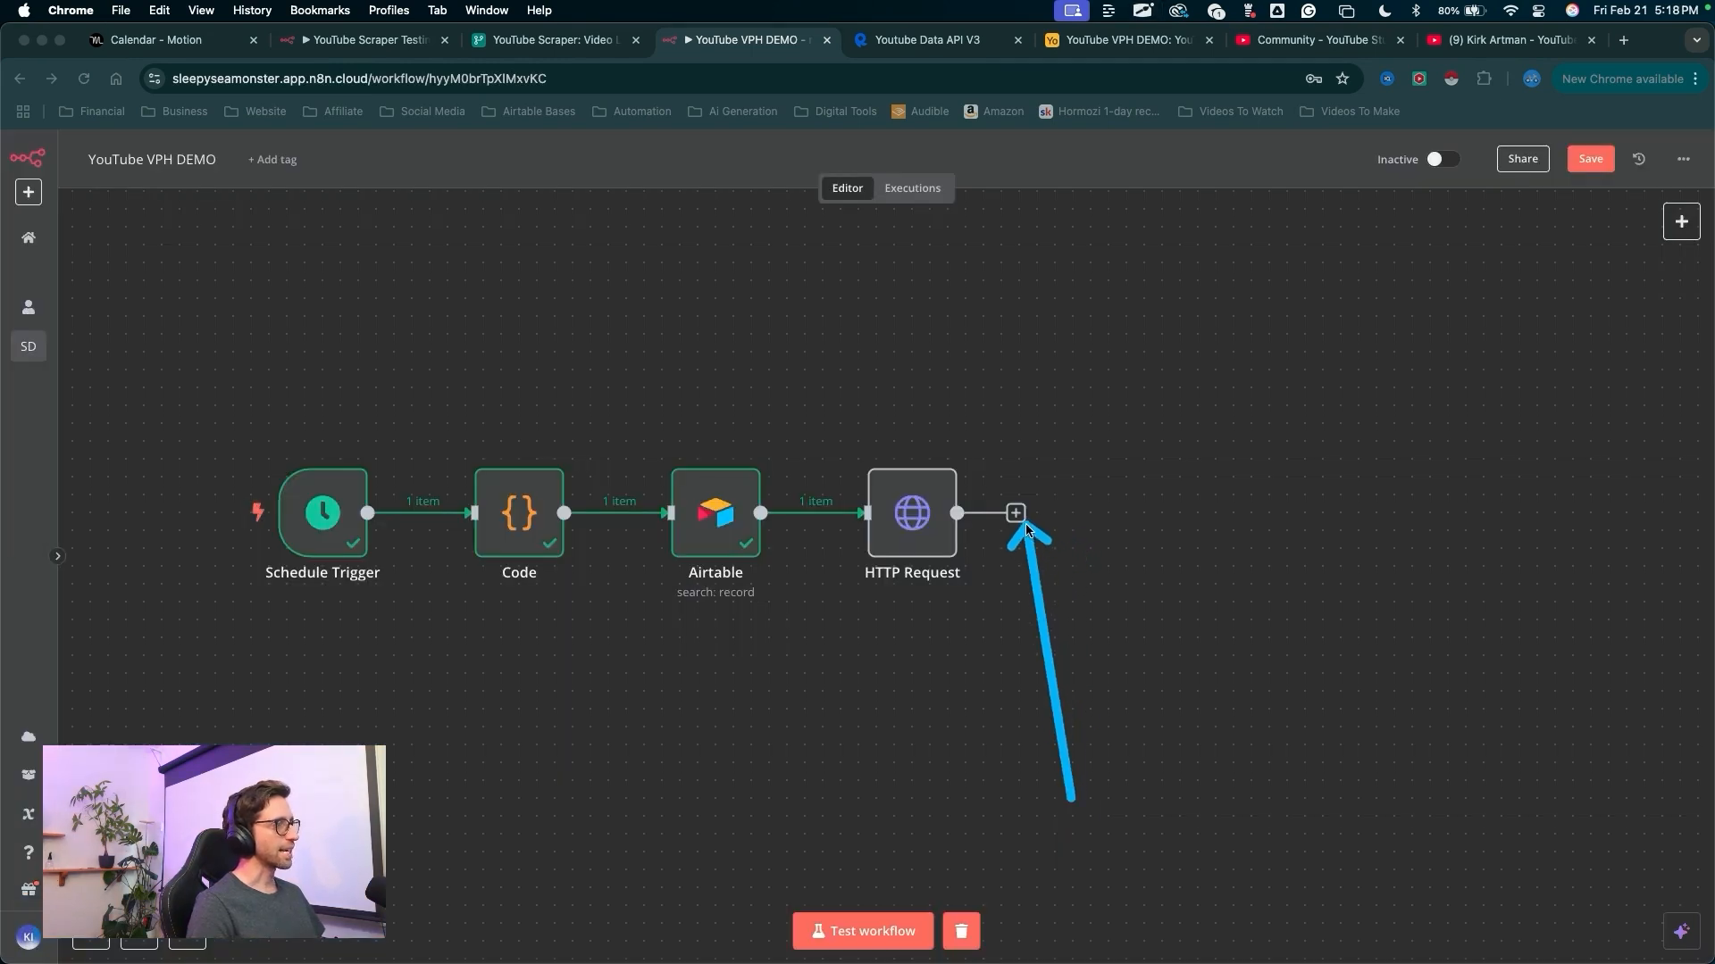
left_click_drag(998, 750, 950, 610)
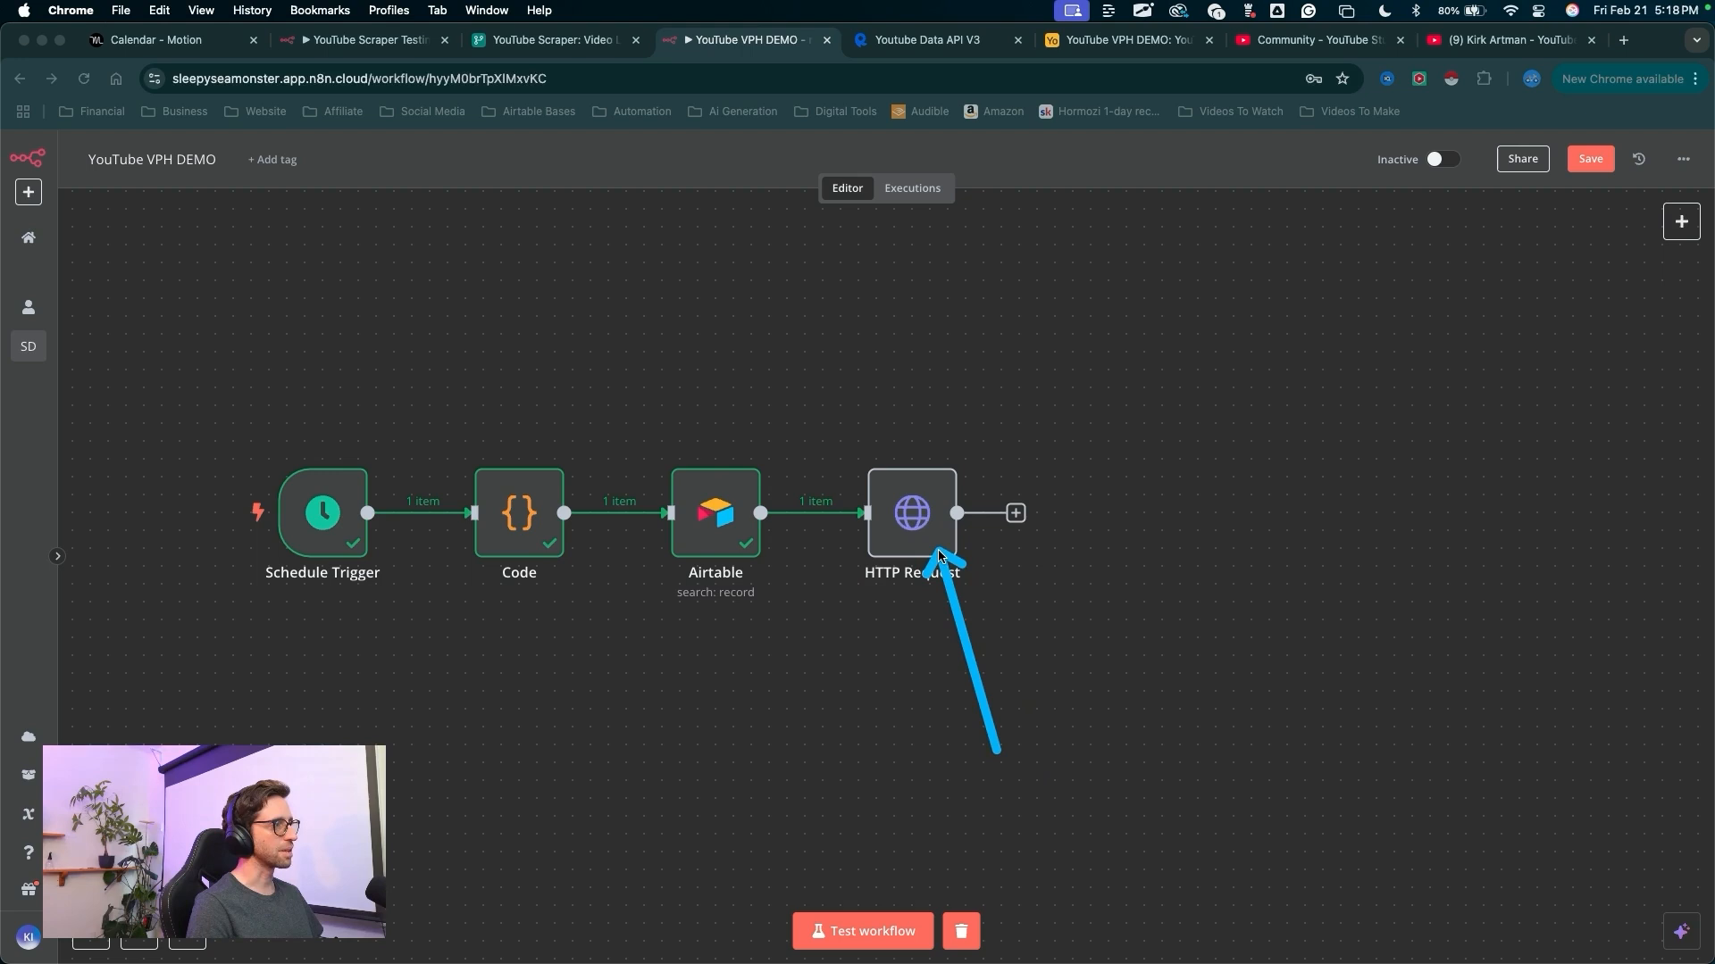
right_click(927, 536)
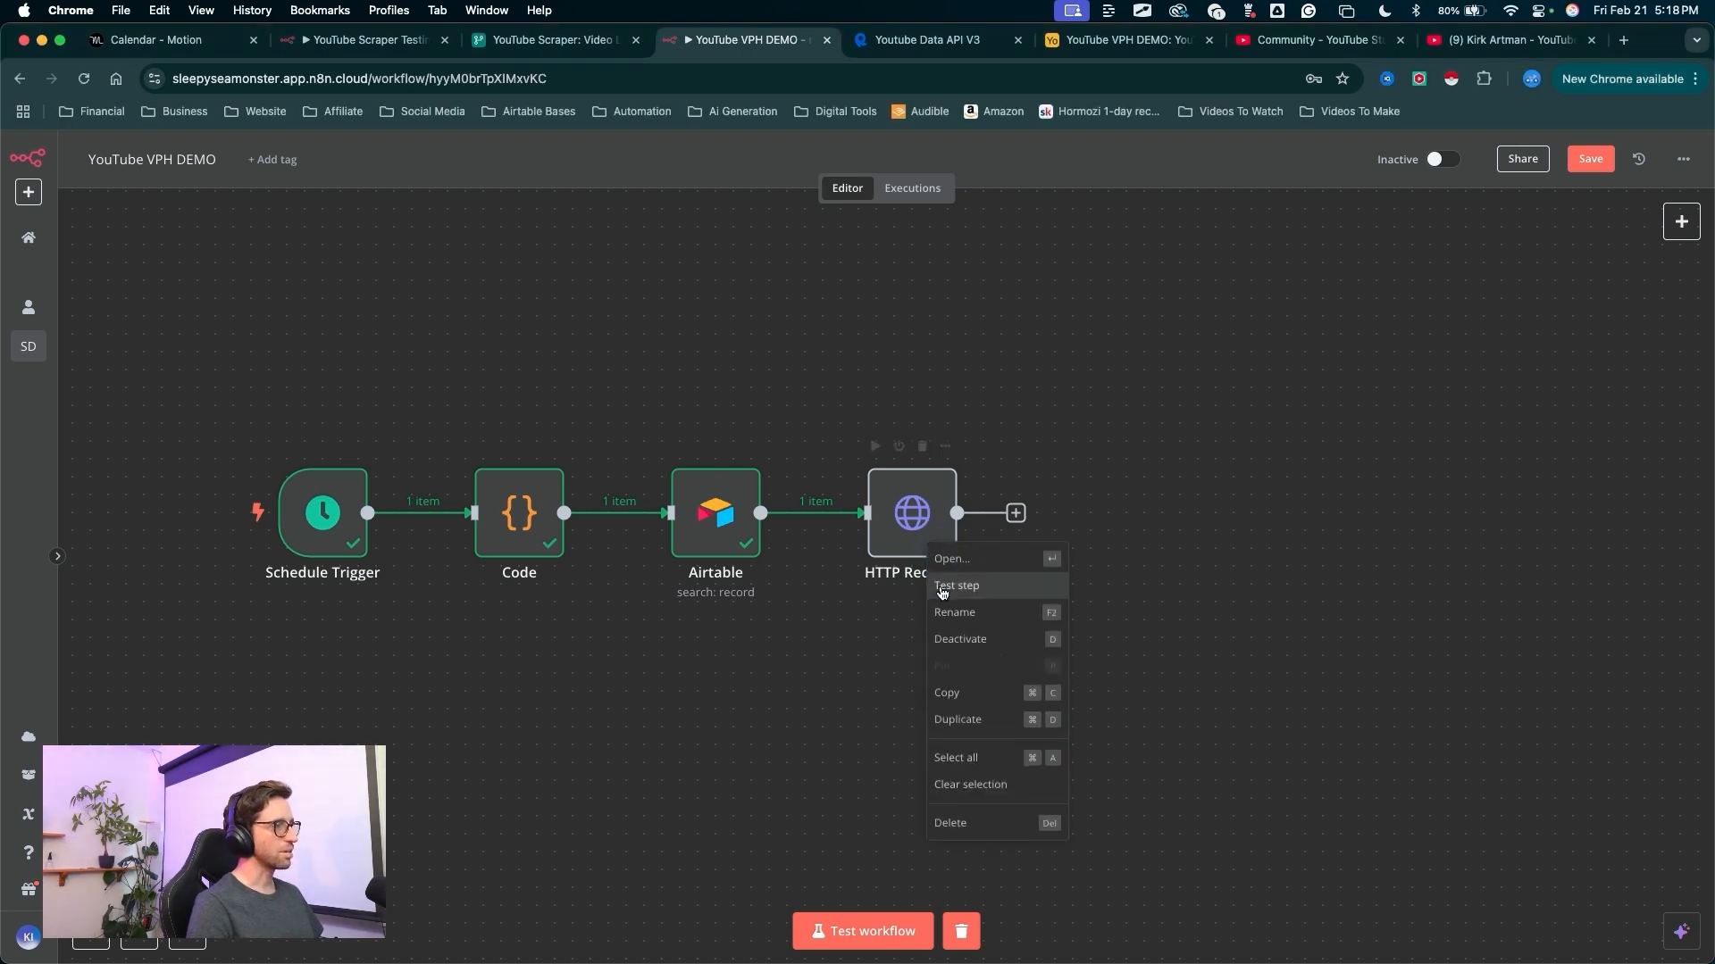
left_click(950, 722)
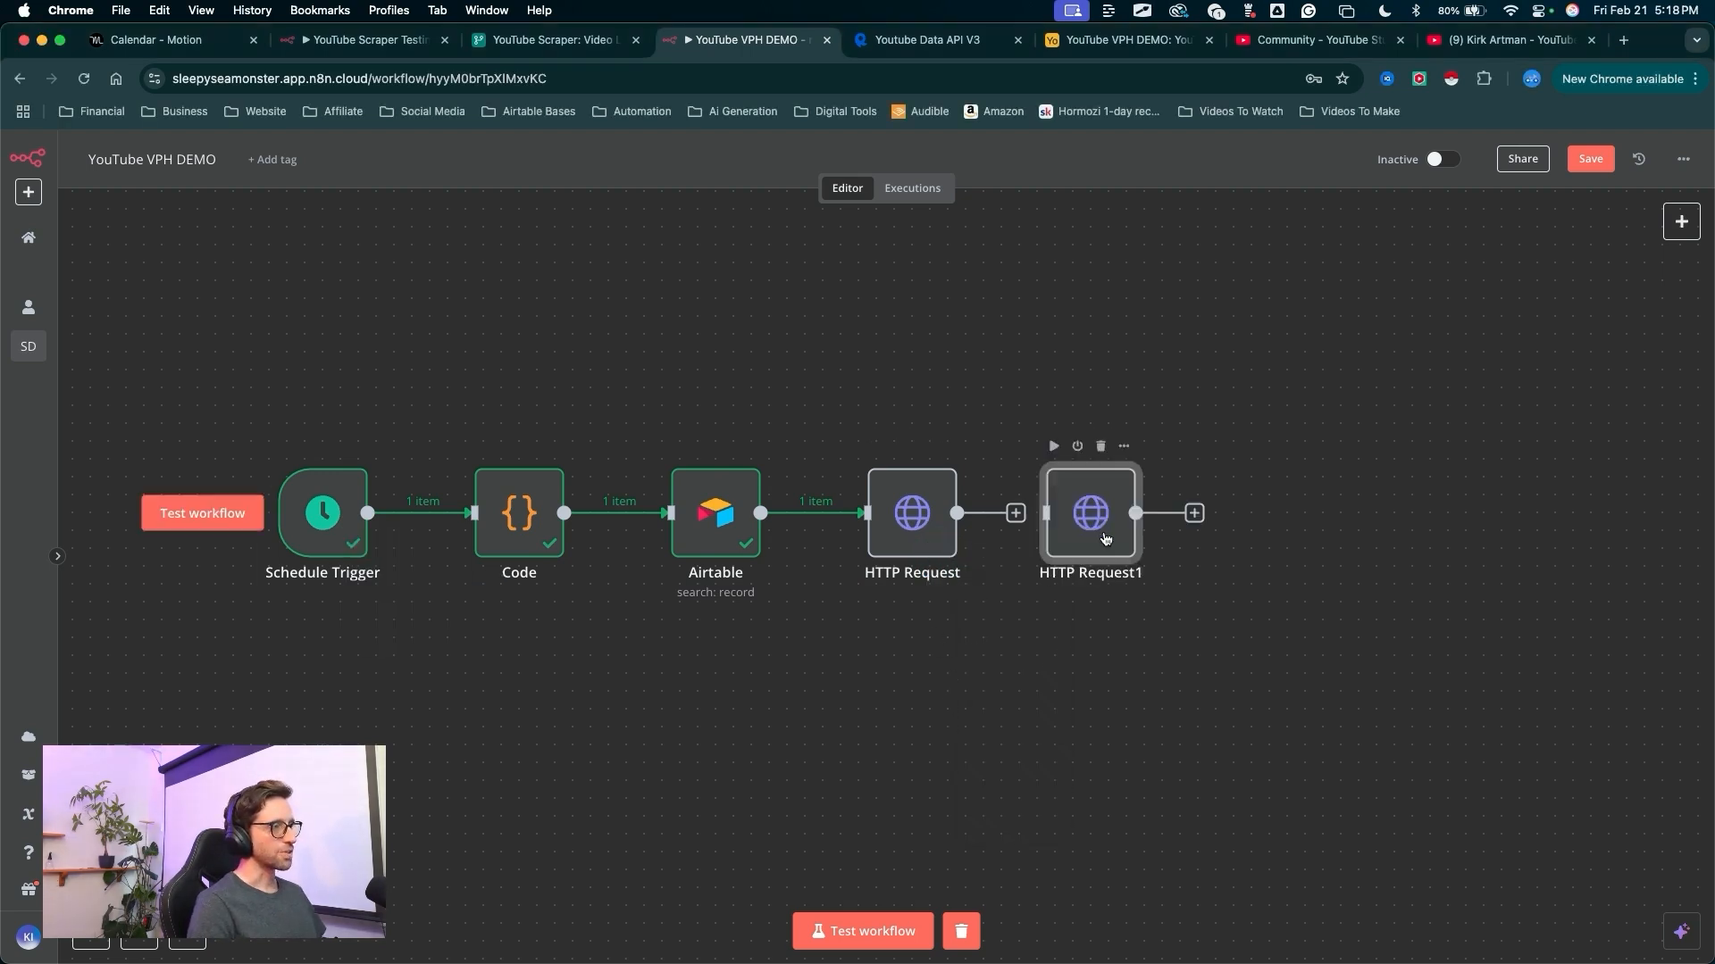
left_click_drag(1009, 790, 1076, 586)
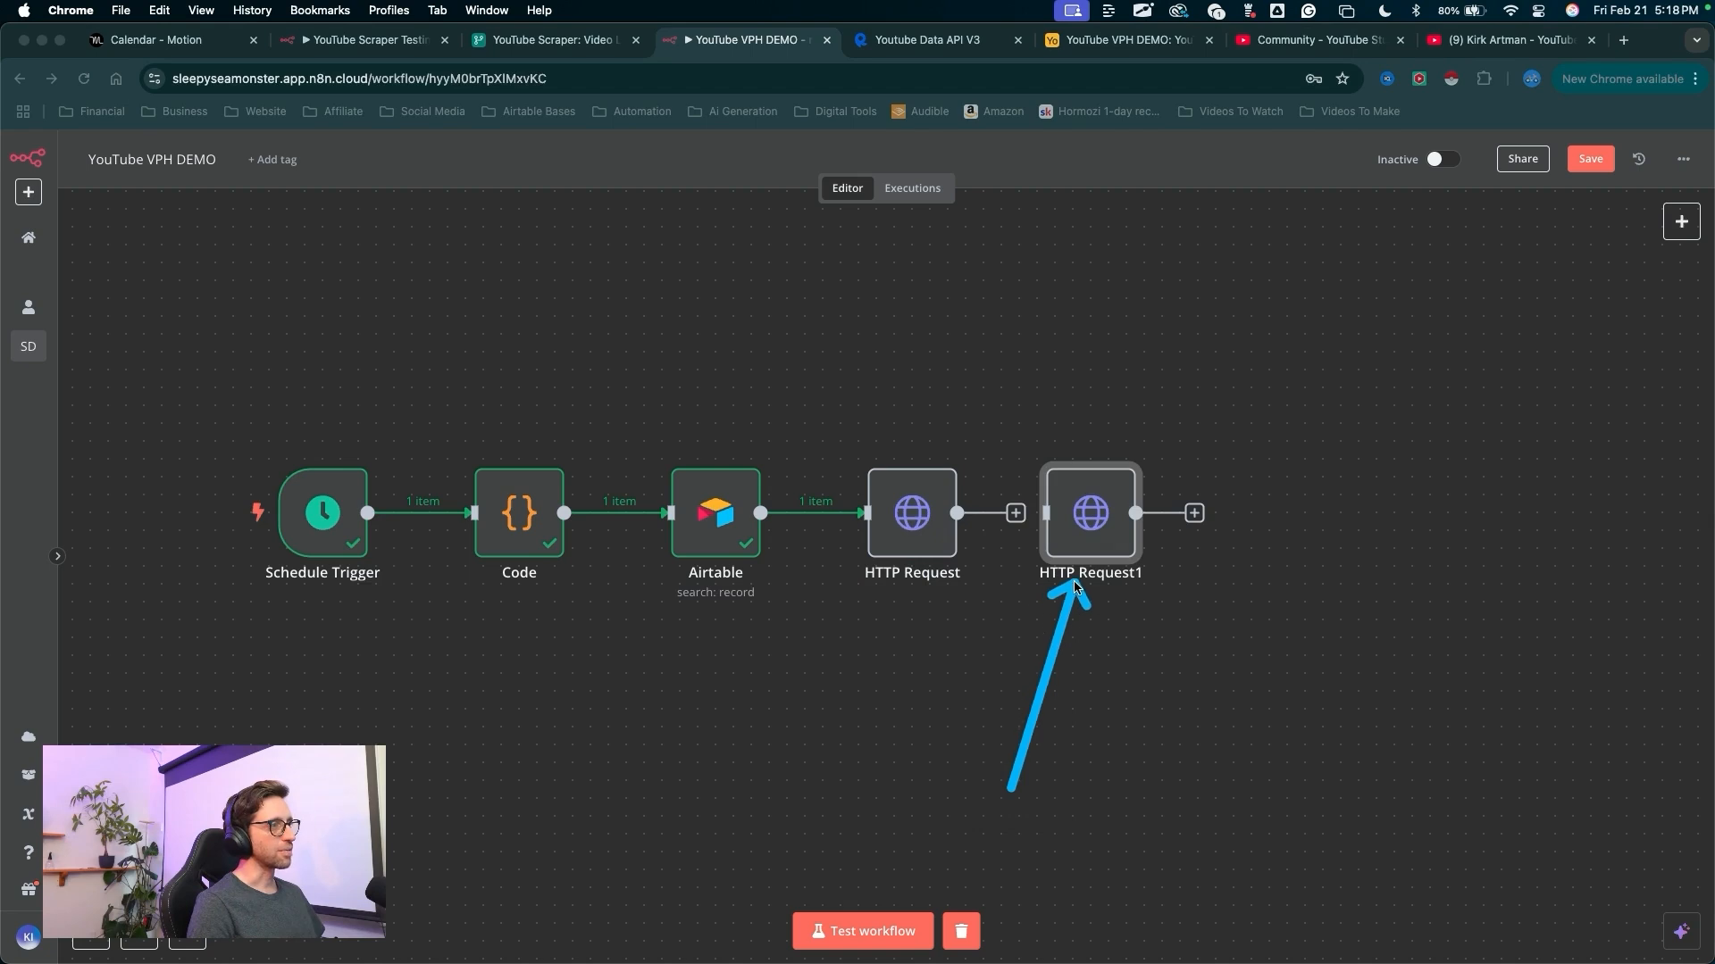
key("Escape")
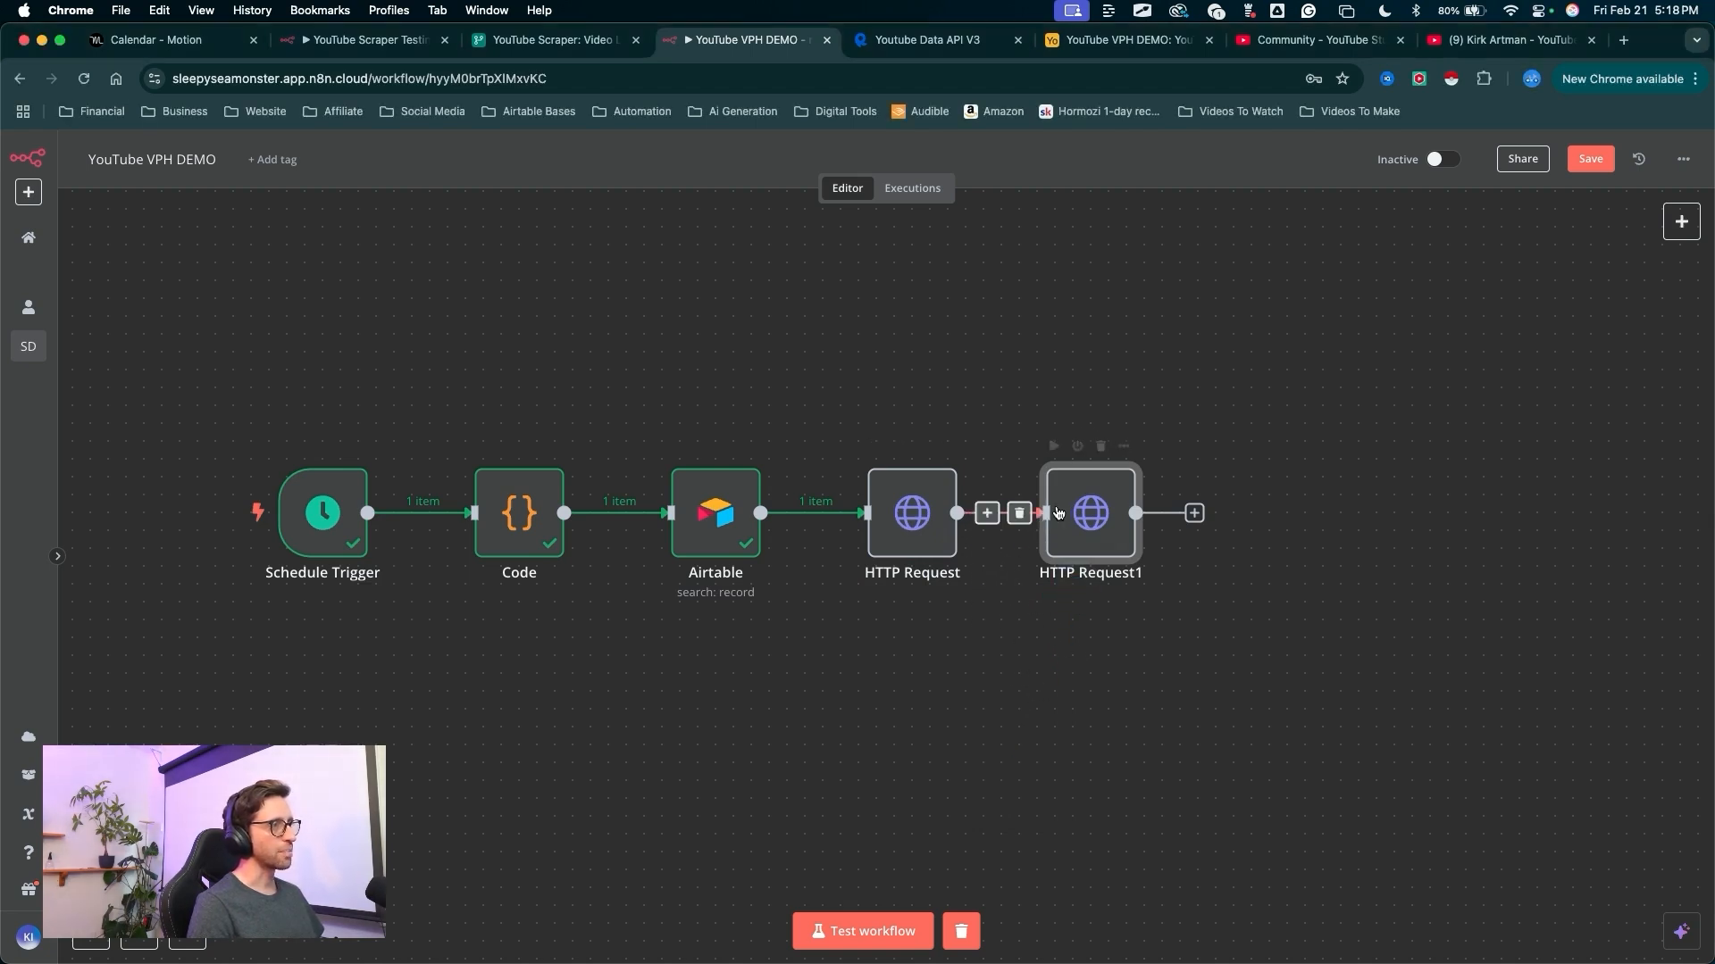
right_click(1048, 641)
left_click(1075, 631)
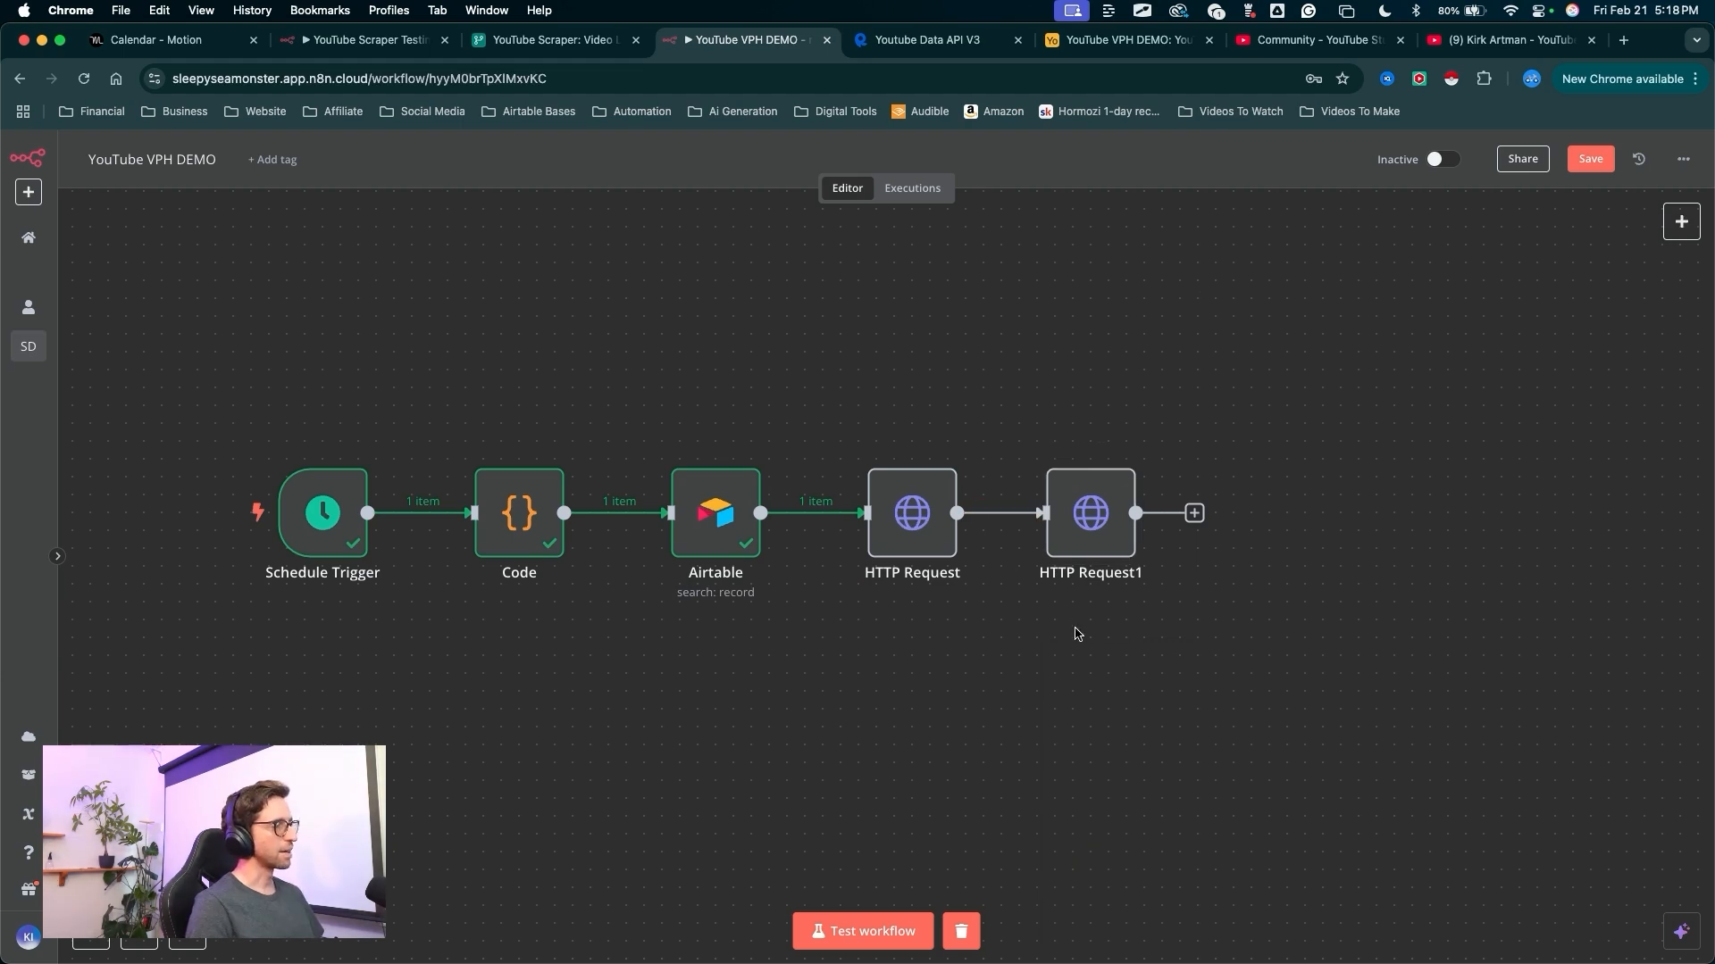
- Rename the original HTTP Request node, directly after Airtable, to Get Accounts
mouse_move(1061, 751)
left_mouse_down()
mouse_move(979, 581)
mouse_move(1057, 498)
mouse_move(1056, 537)
mouse_move(880, 509)
mouse_move(900, 533)
left_mouse_up()
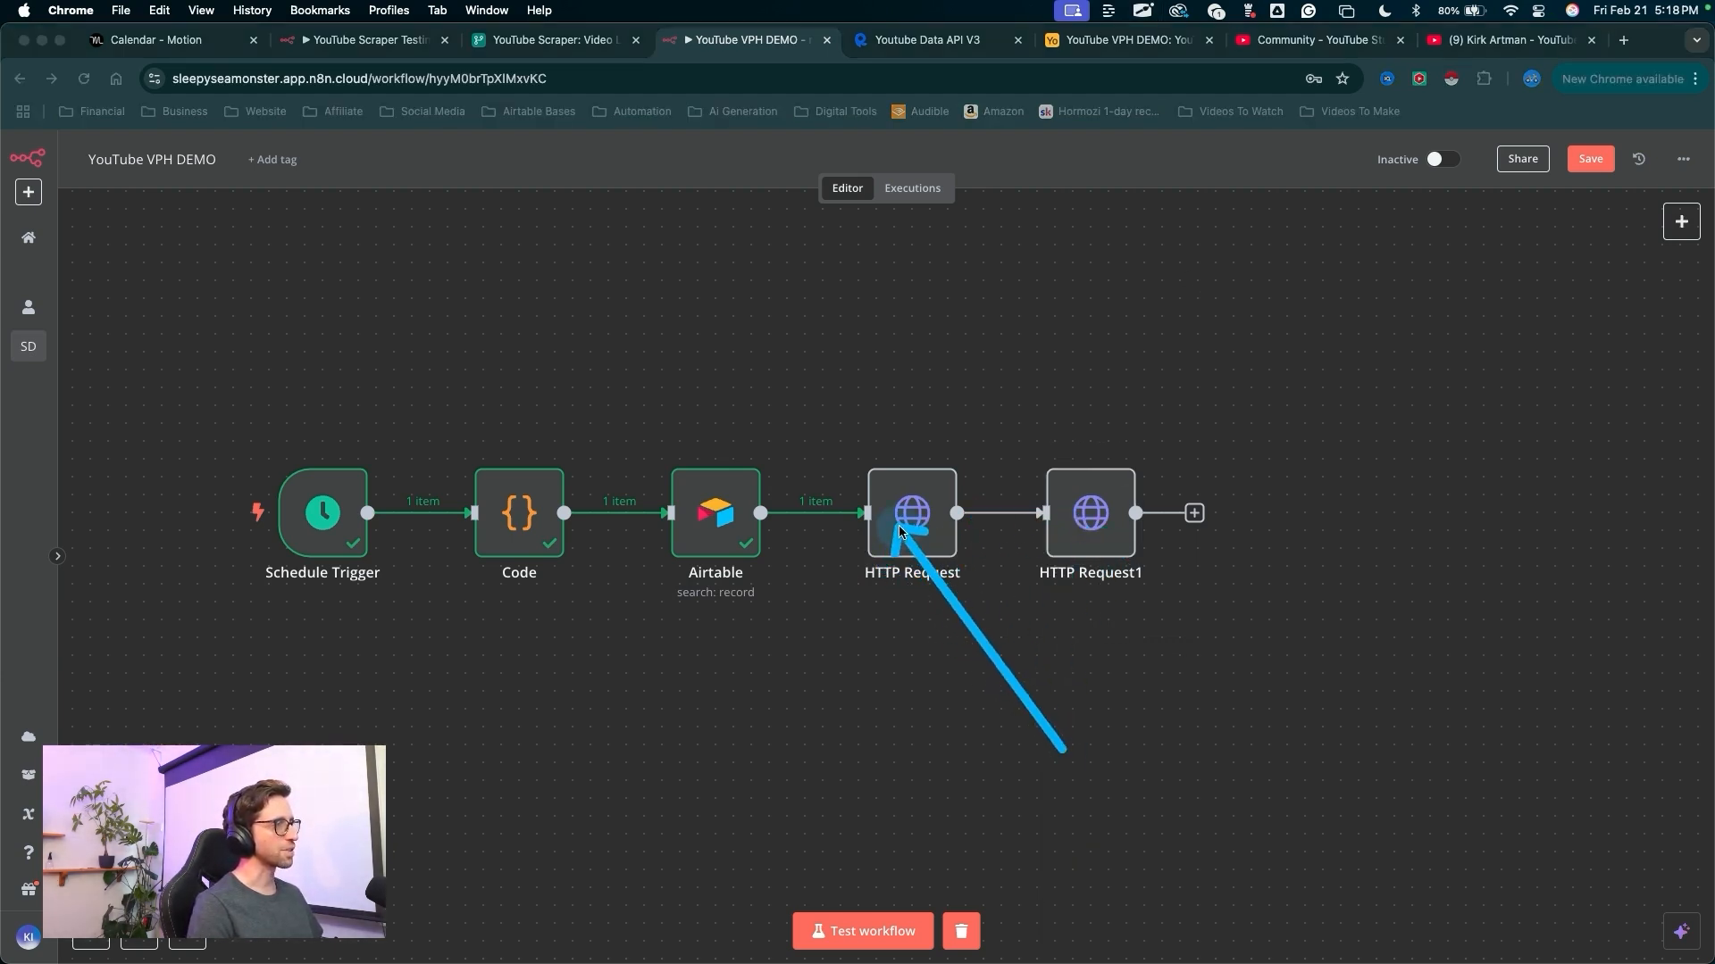
right_click(908, 515)
right_click(906, 518)
left_click(937, 594)
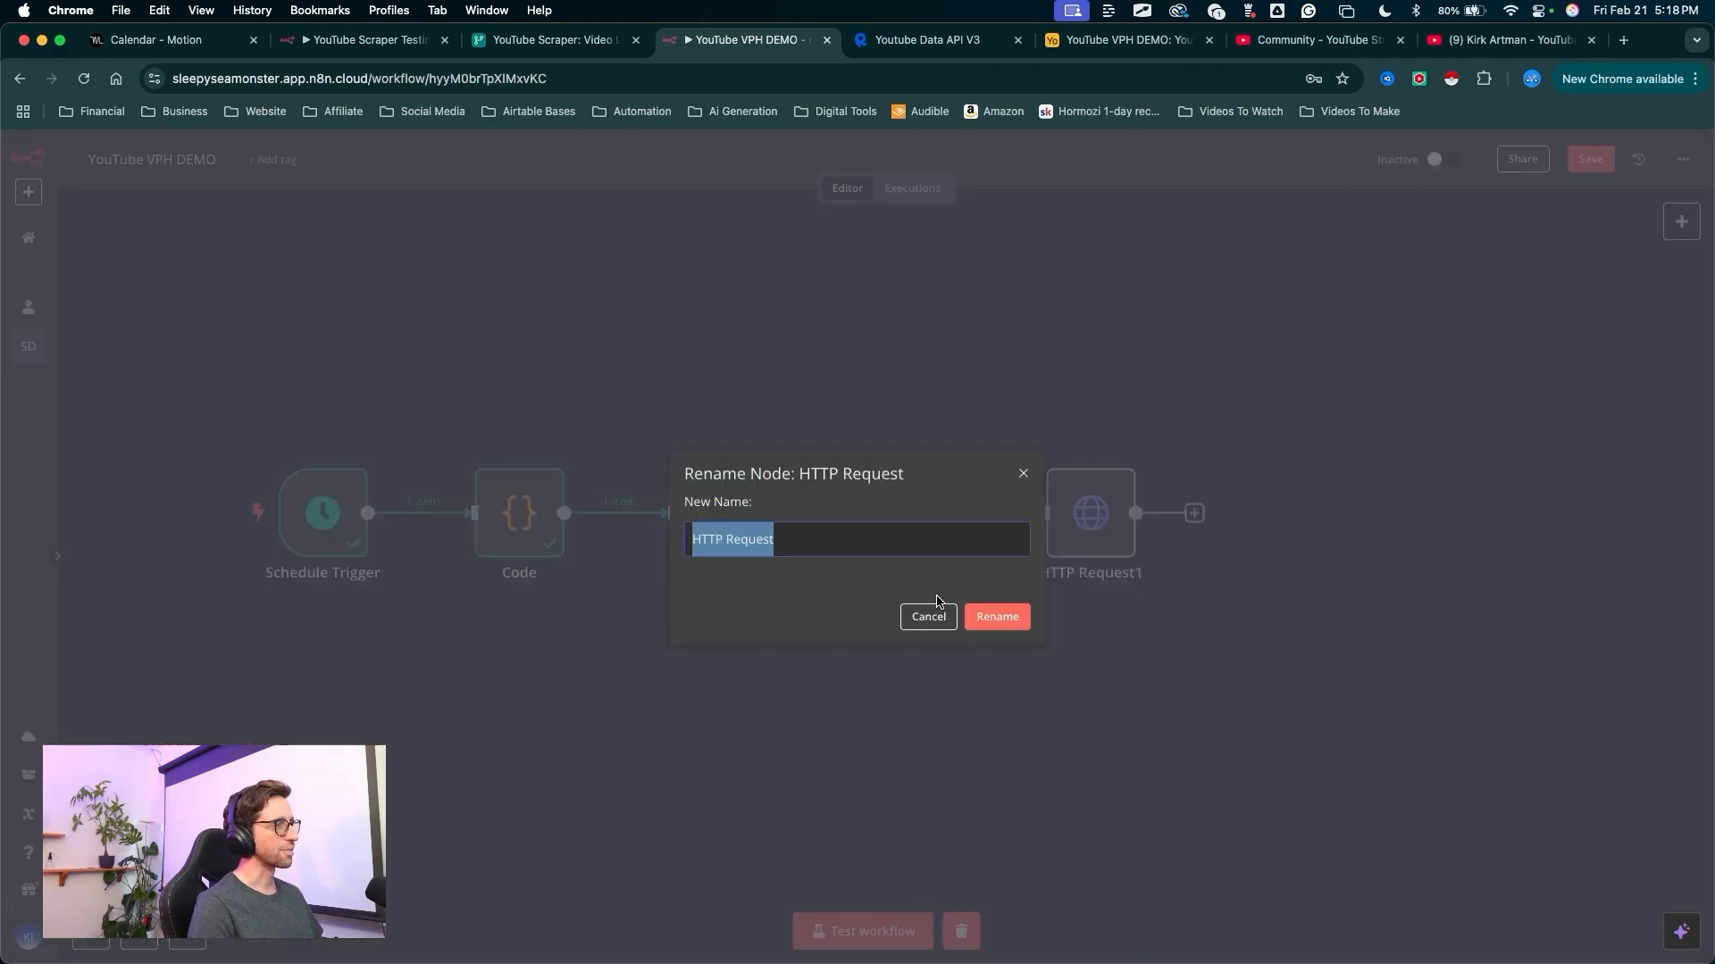
type("Get Accounts")
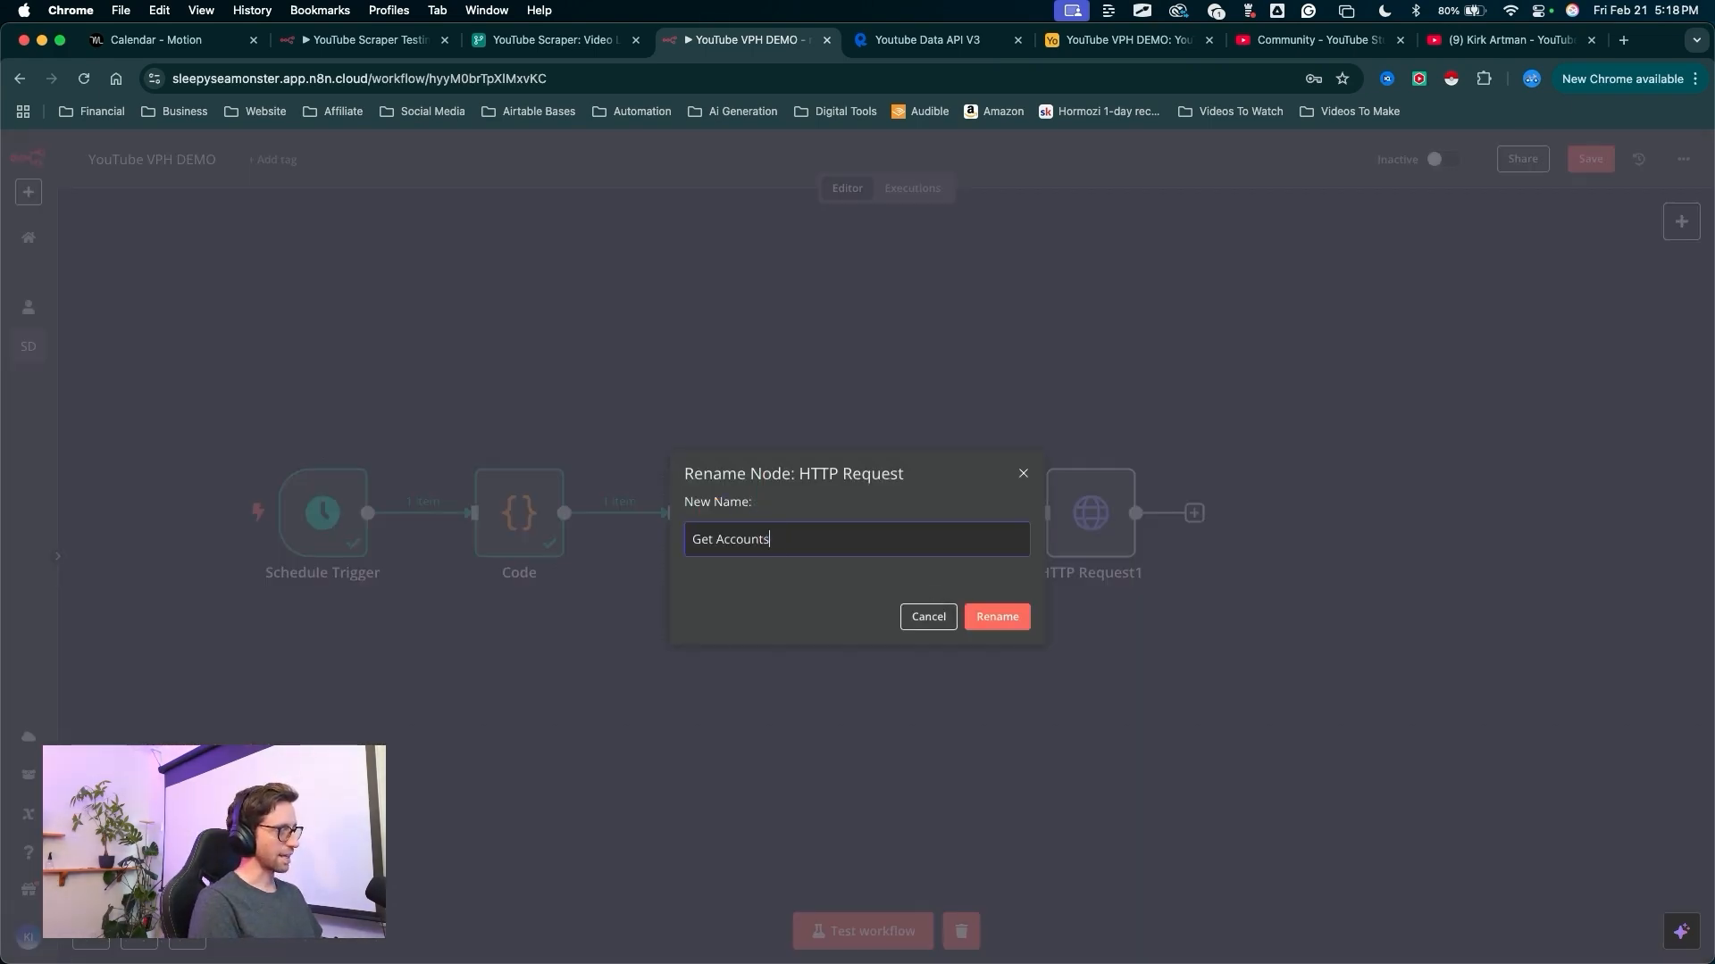
left_click(945, 755)
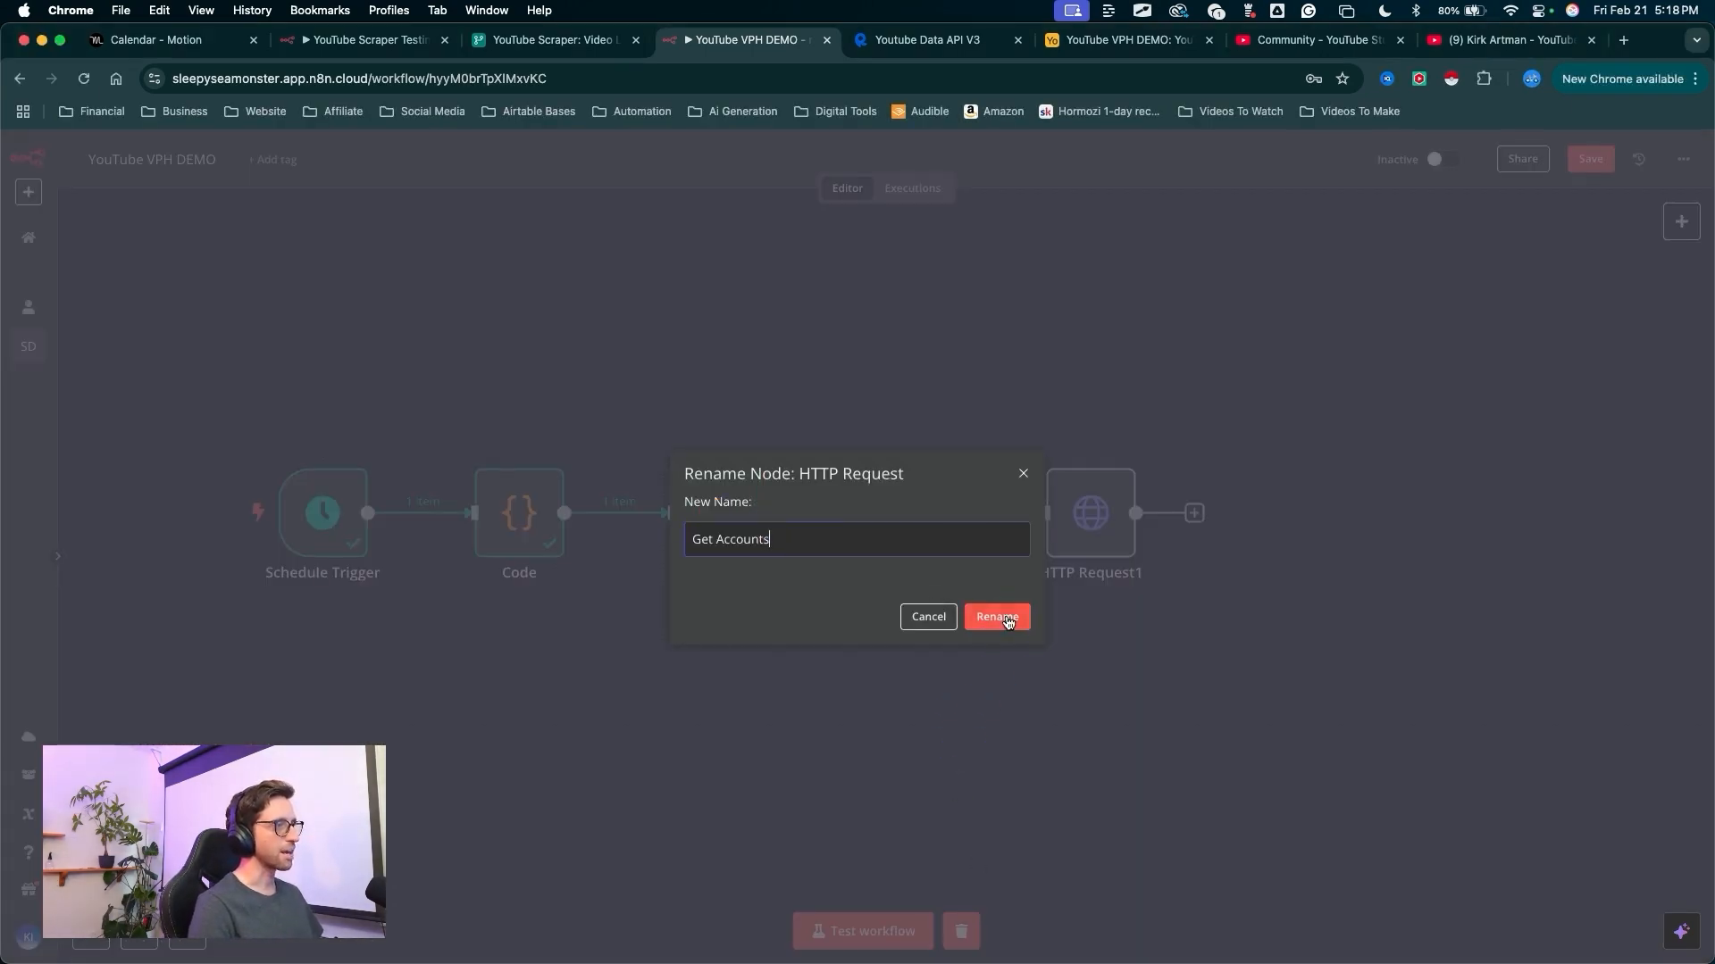
left_click(1016, 617)
- Rename the duplicated HTTP Request1 node to Get Videos
right_click(1097, 534)
left_click(1116, 603)
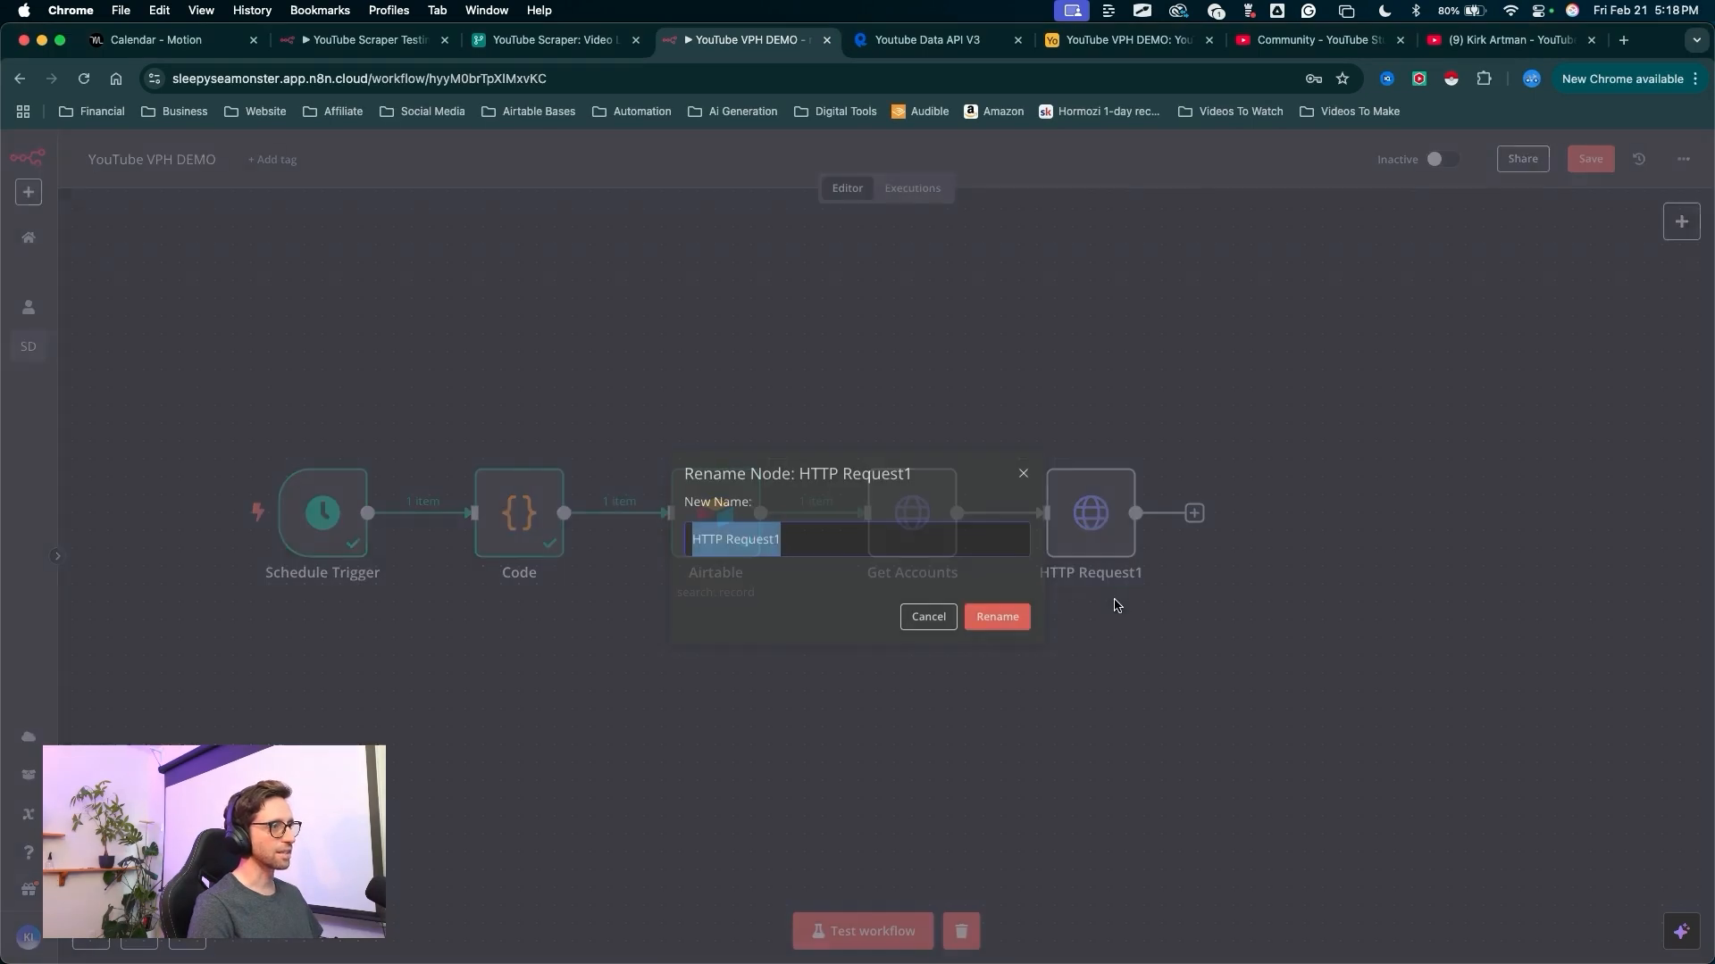
type("Get Videos")
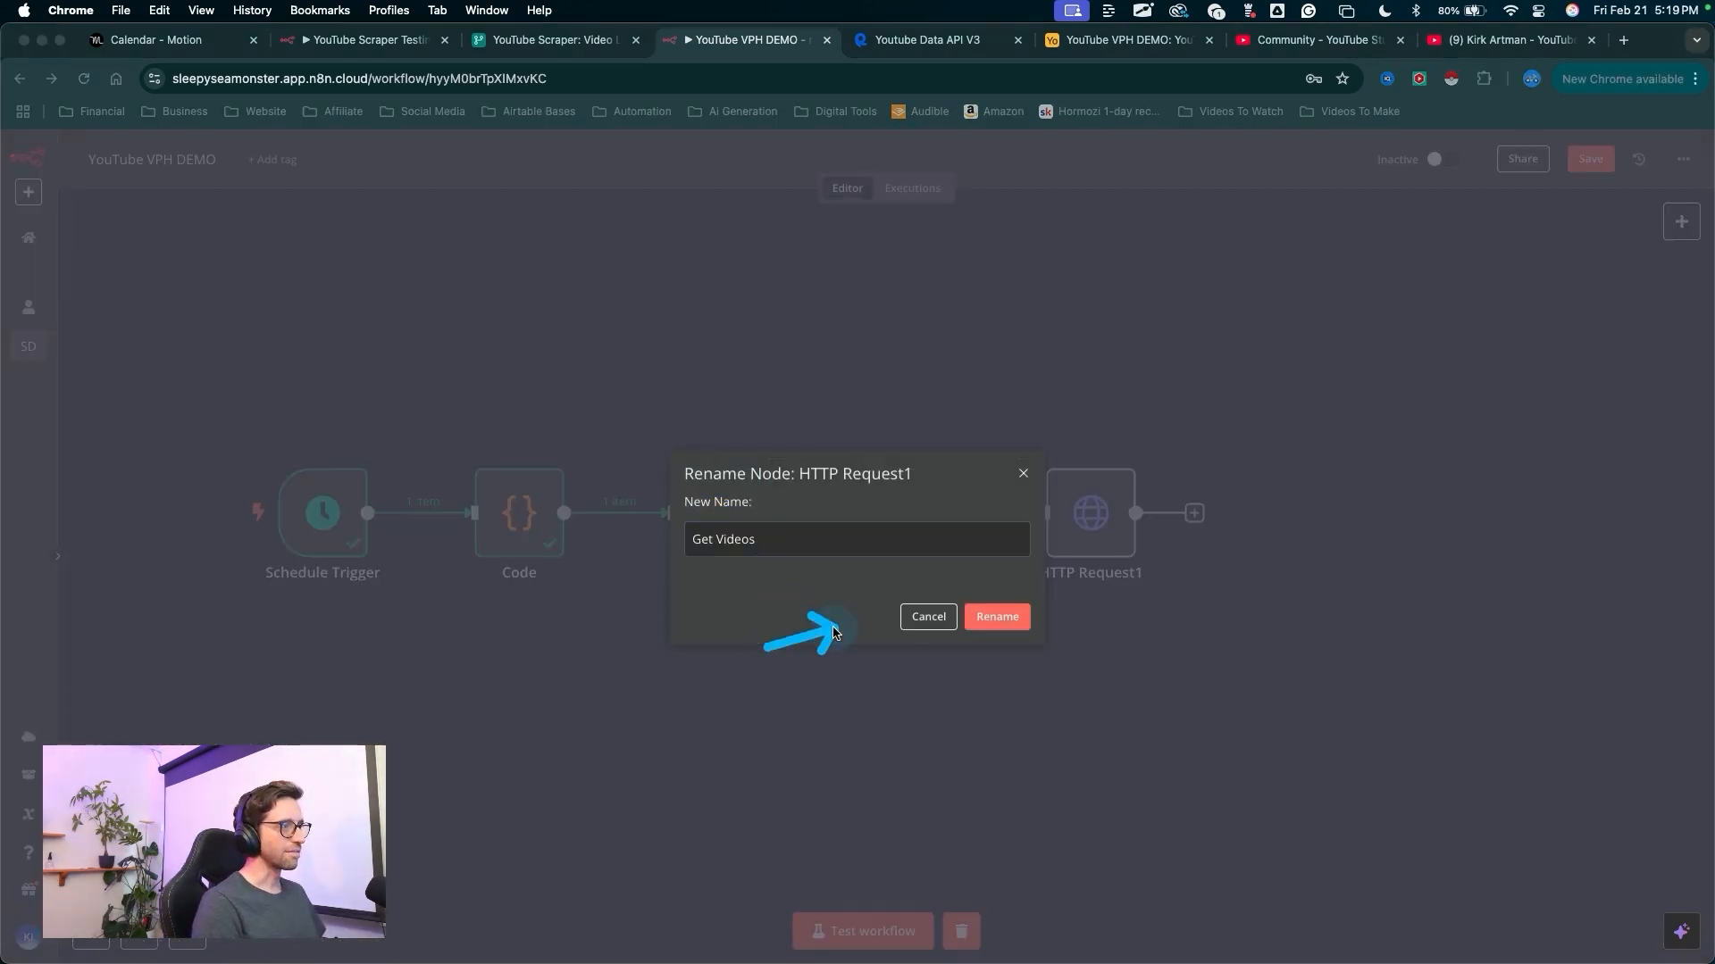
left_click(999, 625)
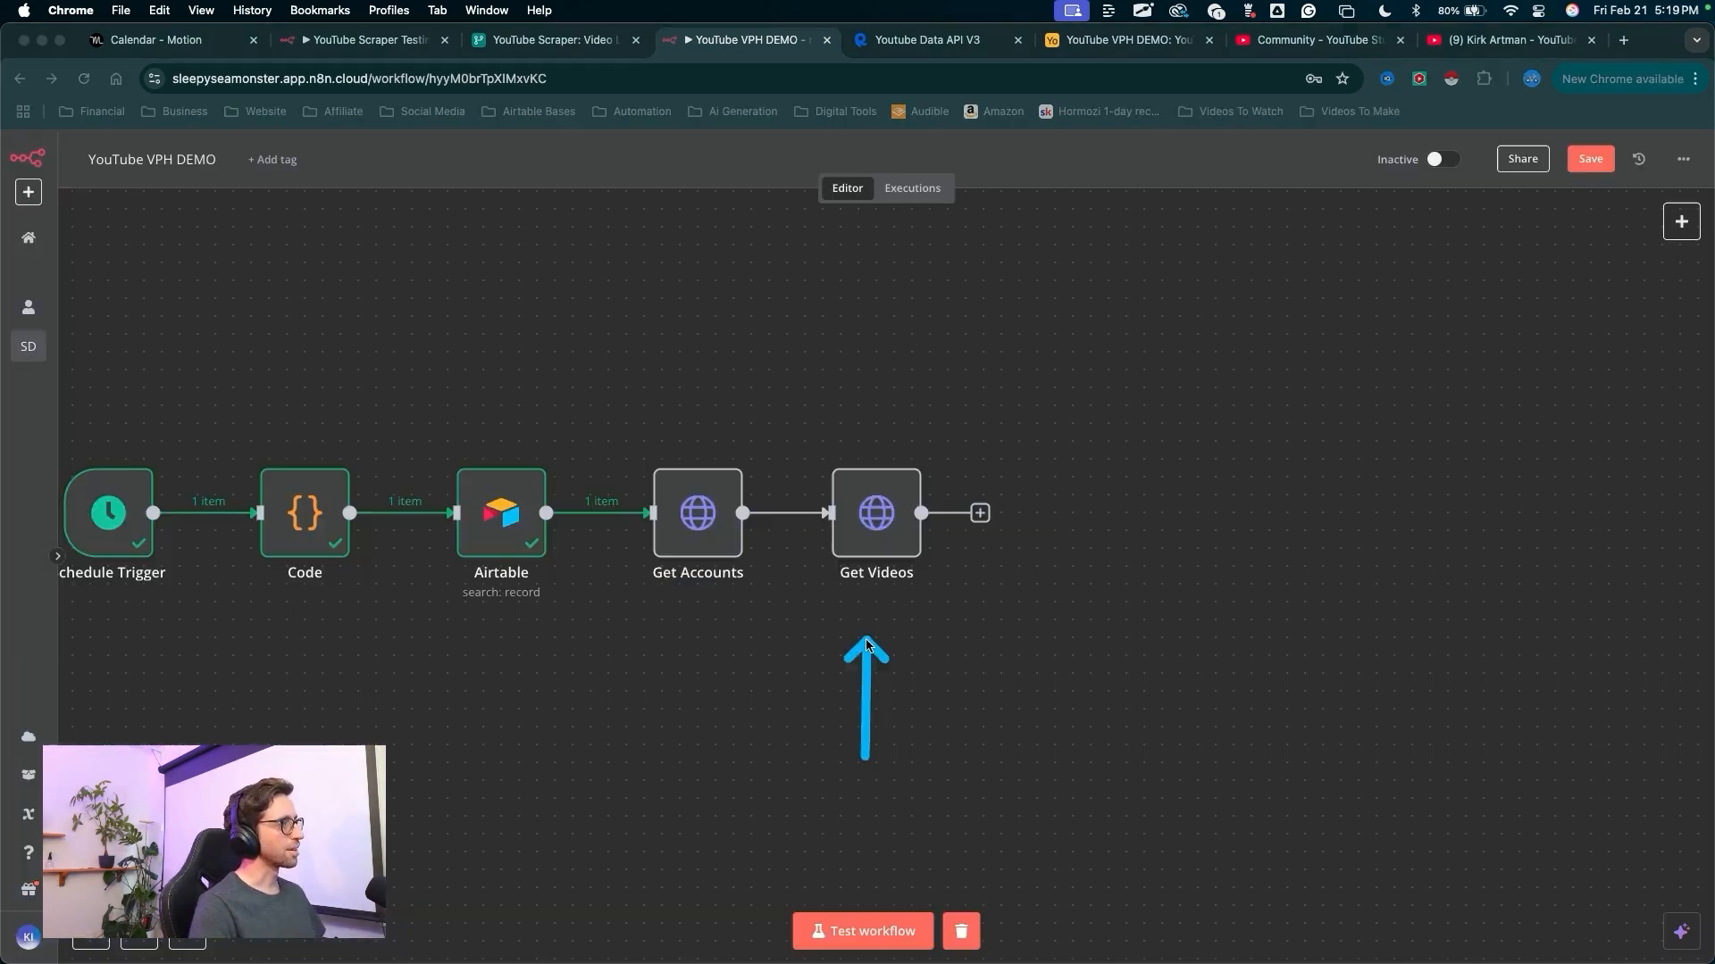
double_click(865, 512)
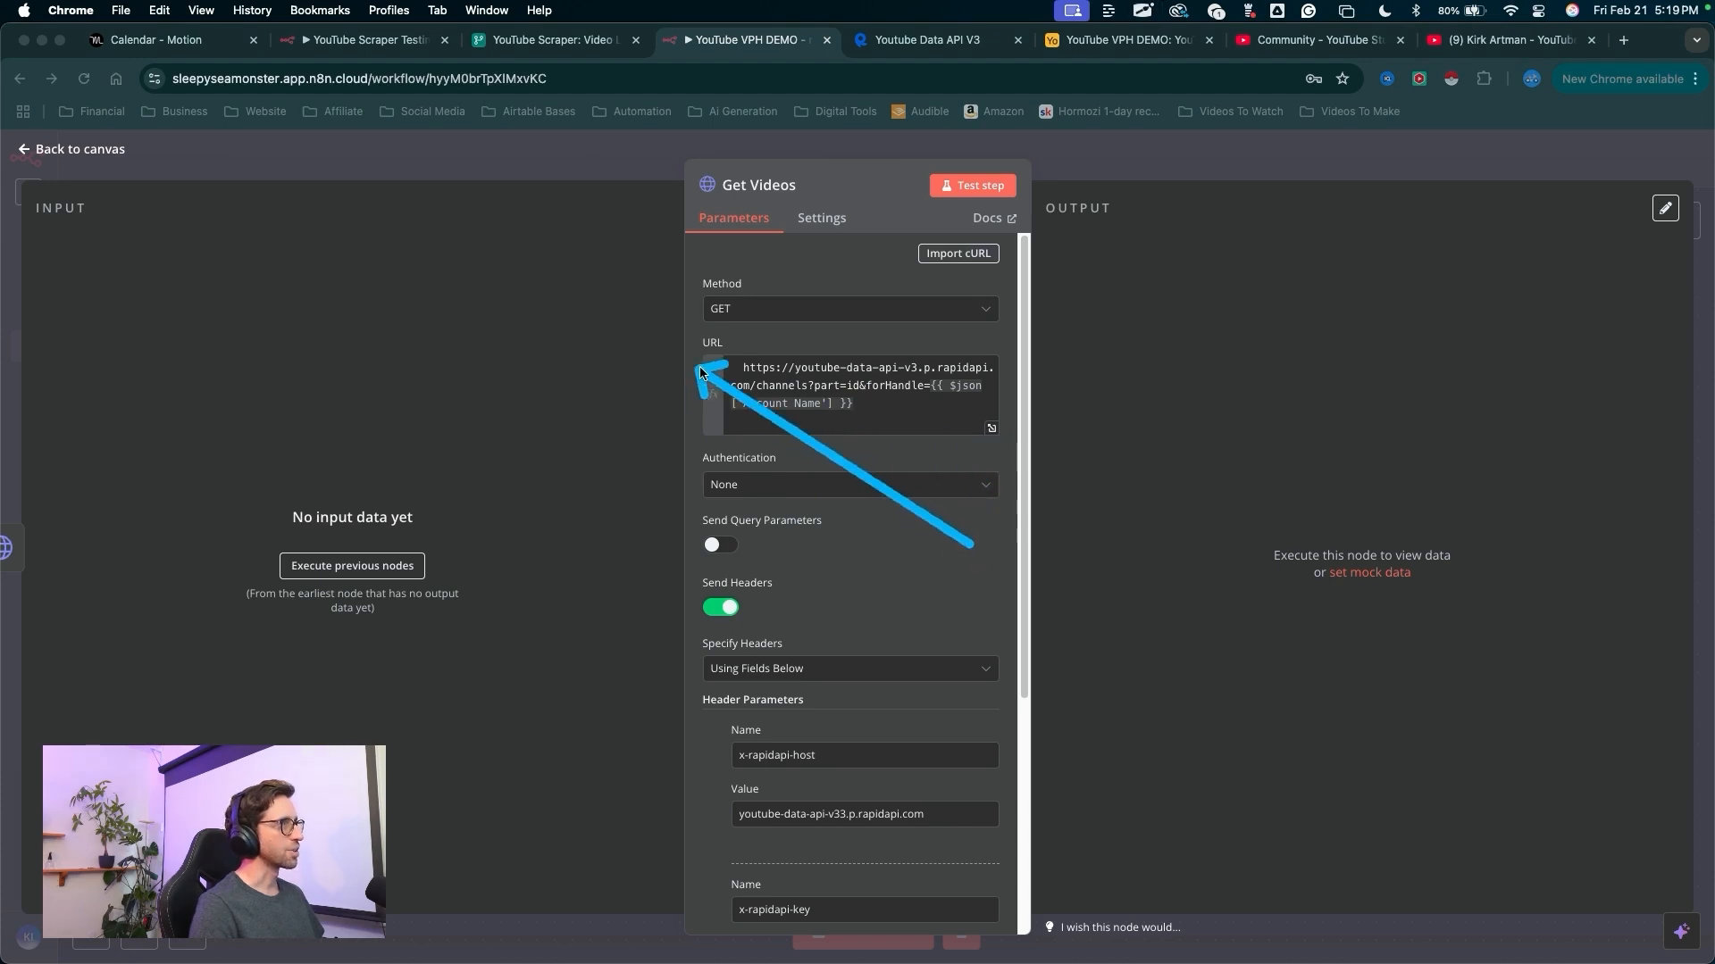
key("Escape")
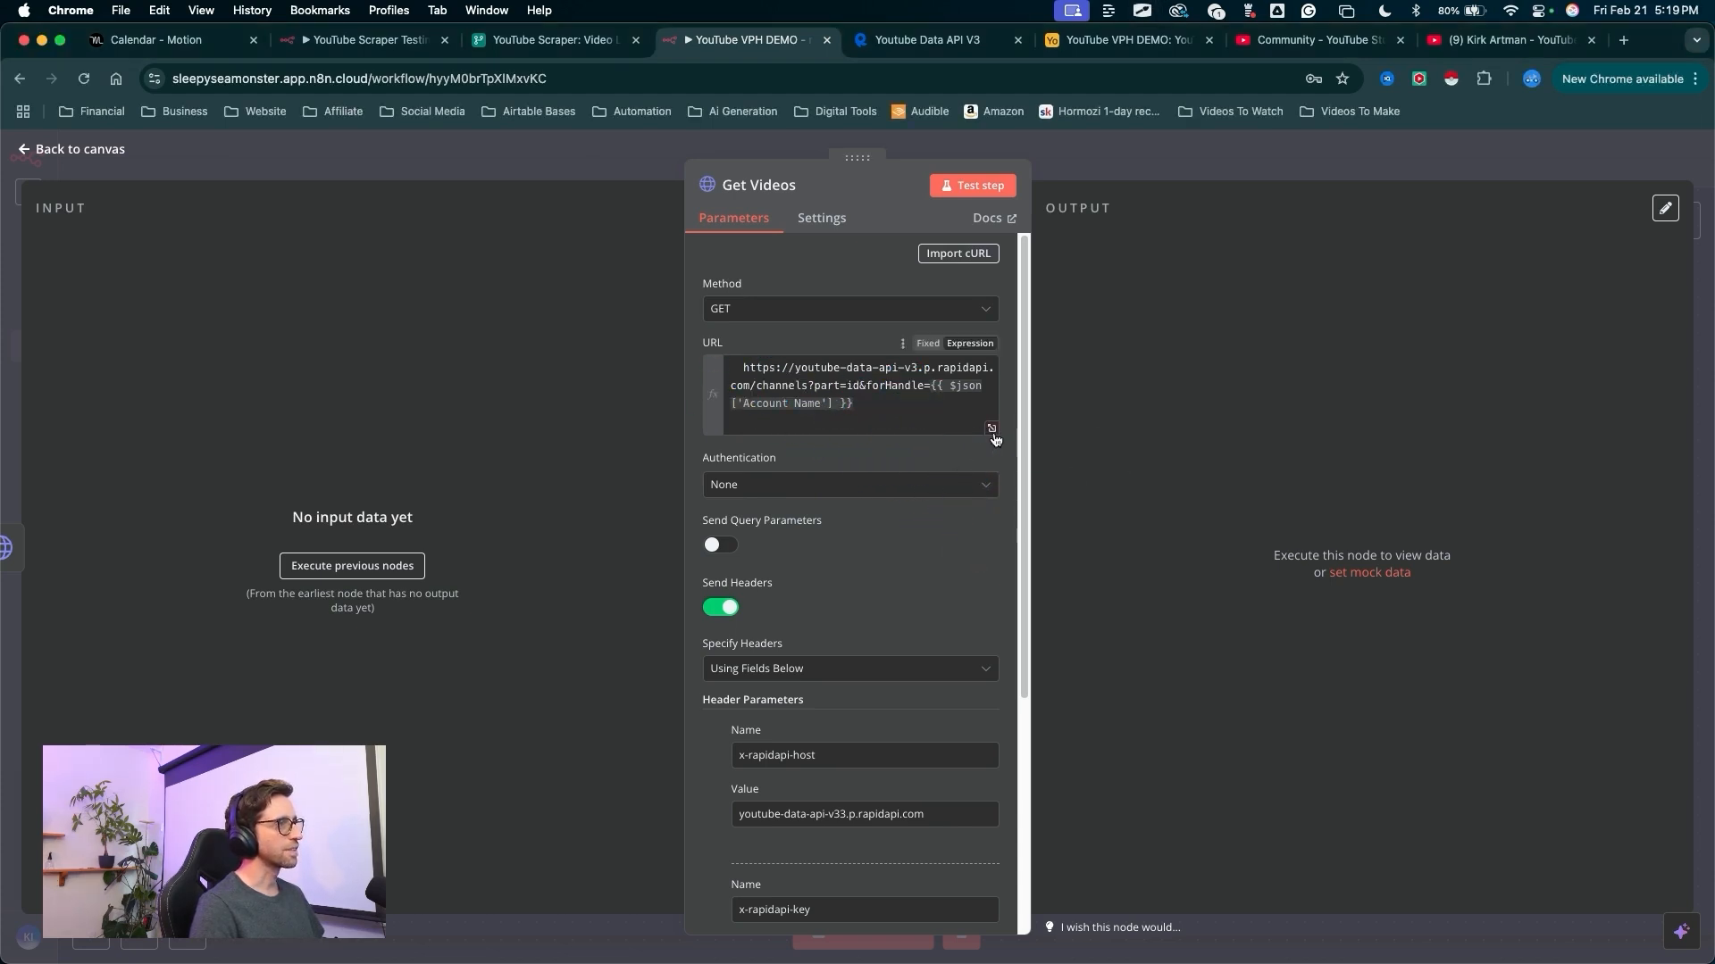
key("ctrl+shift+a")
key("Escape")
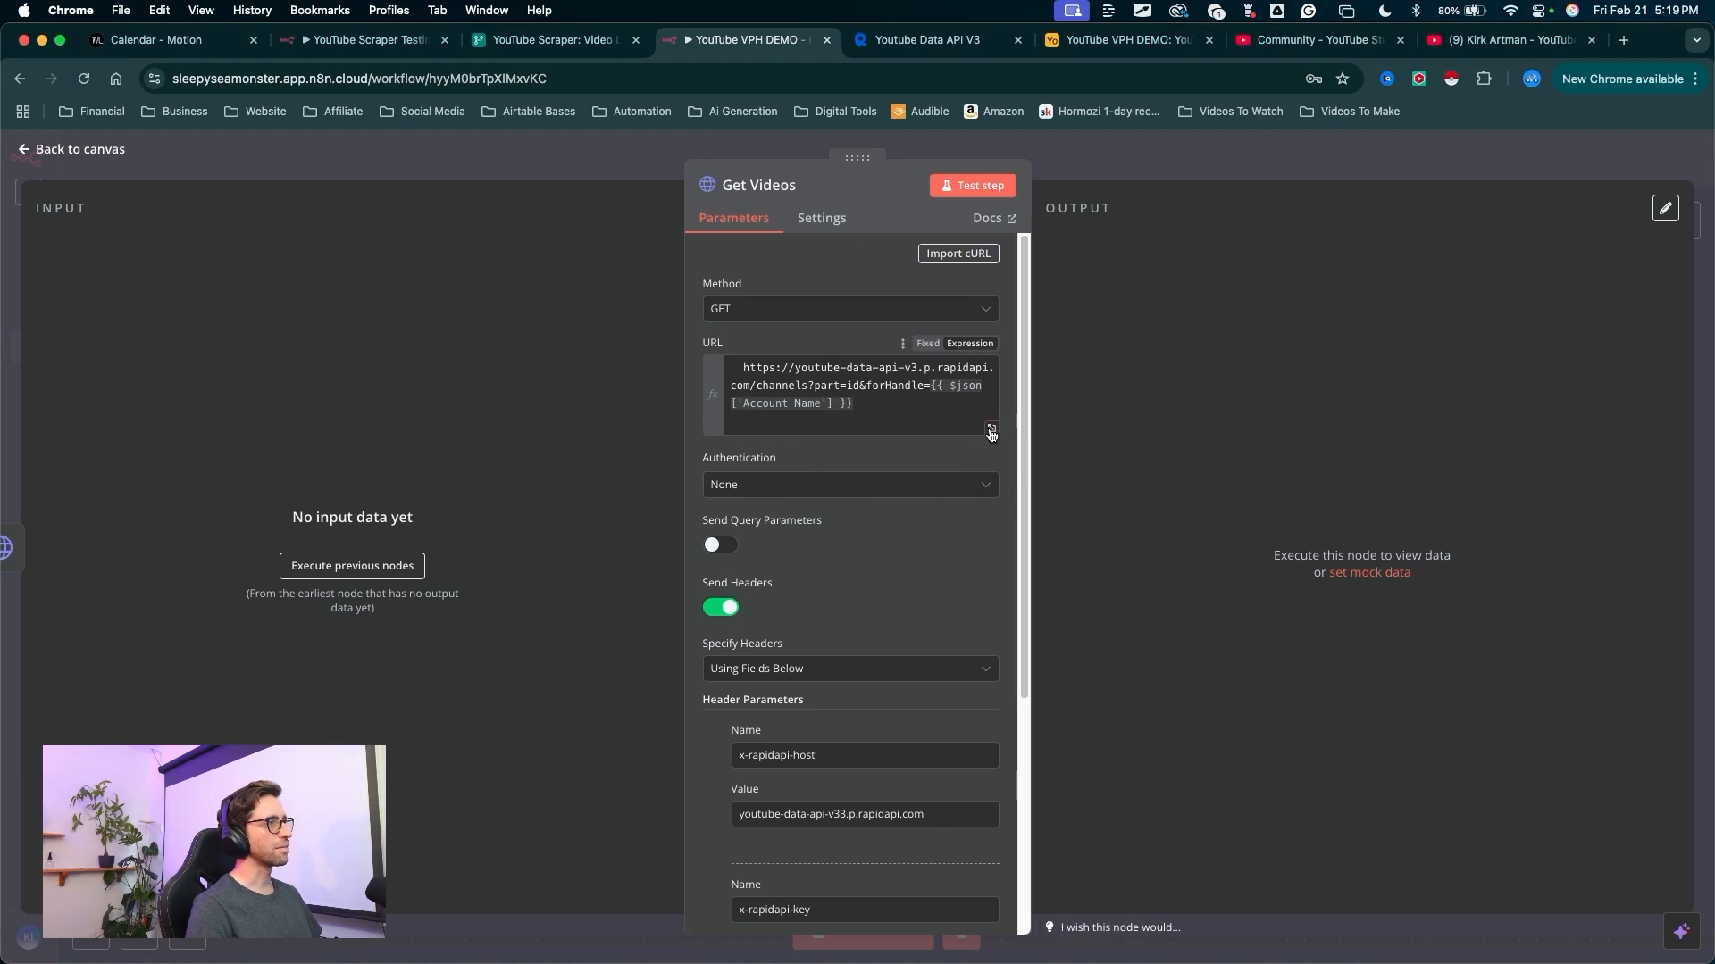
left_click(992, 428)
key("BackSpace")
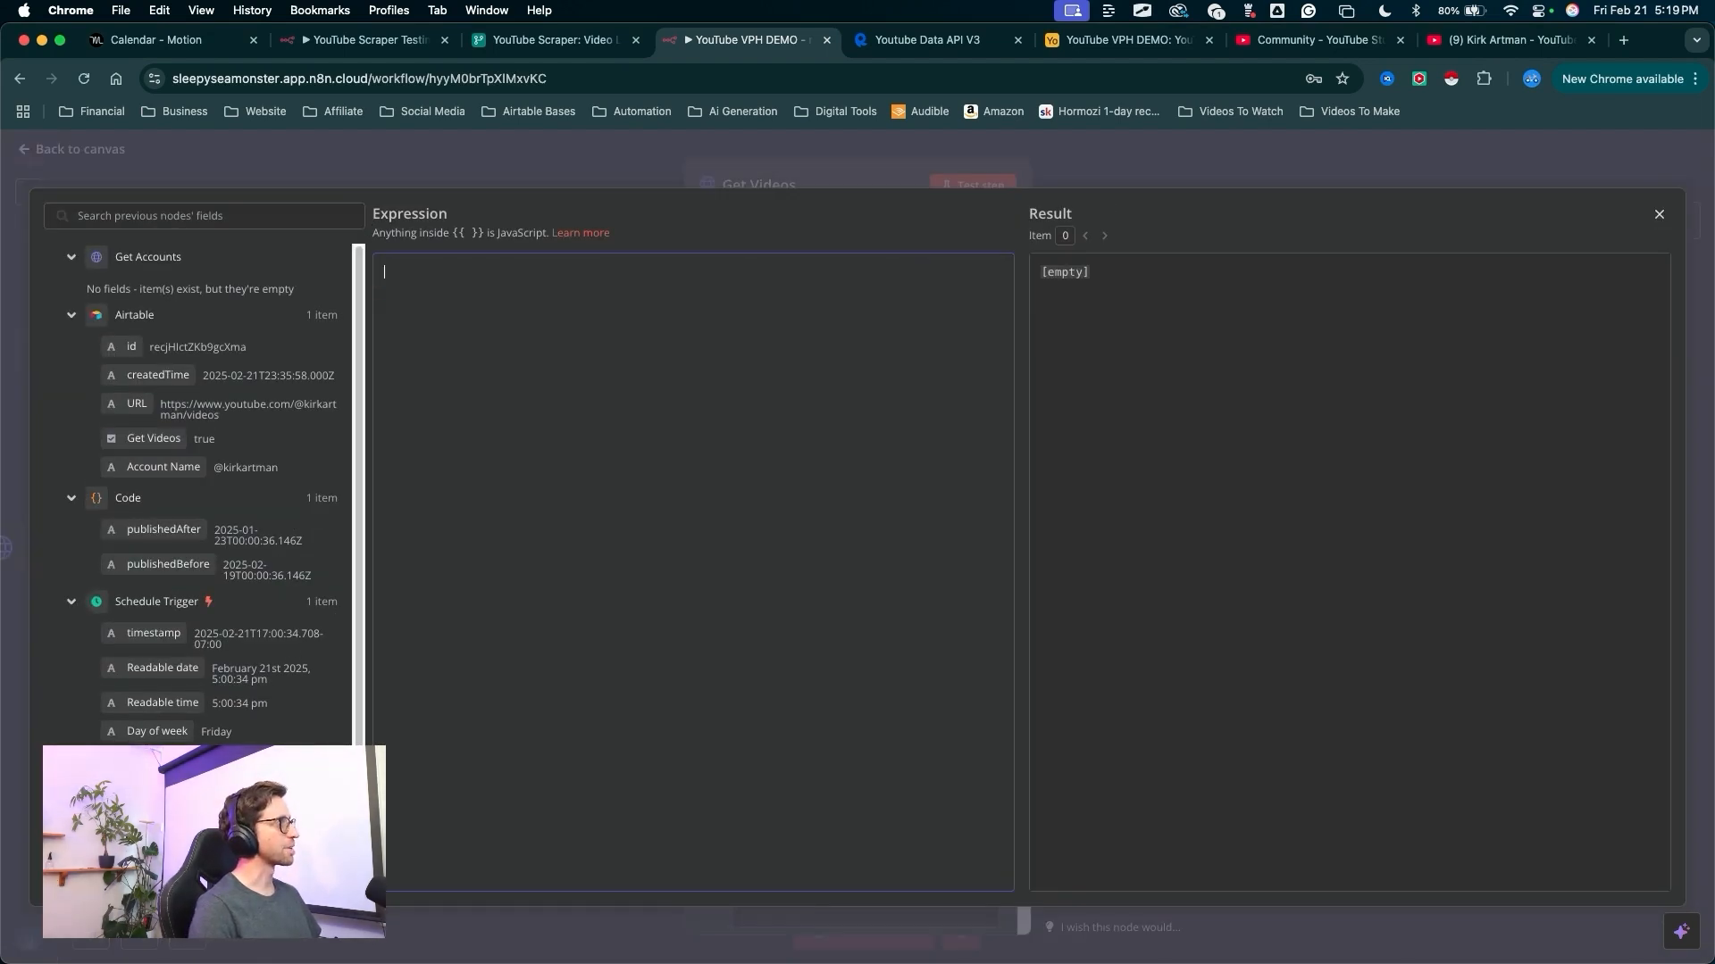
type("https://youtube-data-api-v3.p.rapidapi.com/search?part=snippet&channelId=  &maxResults=10&order=date&type=video&videoDuration=long&publishedAfter=  &publishedBefore=")
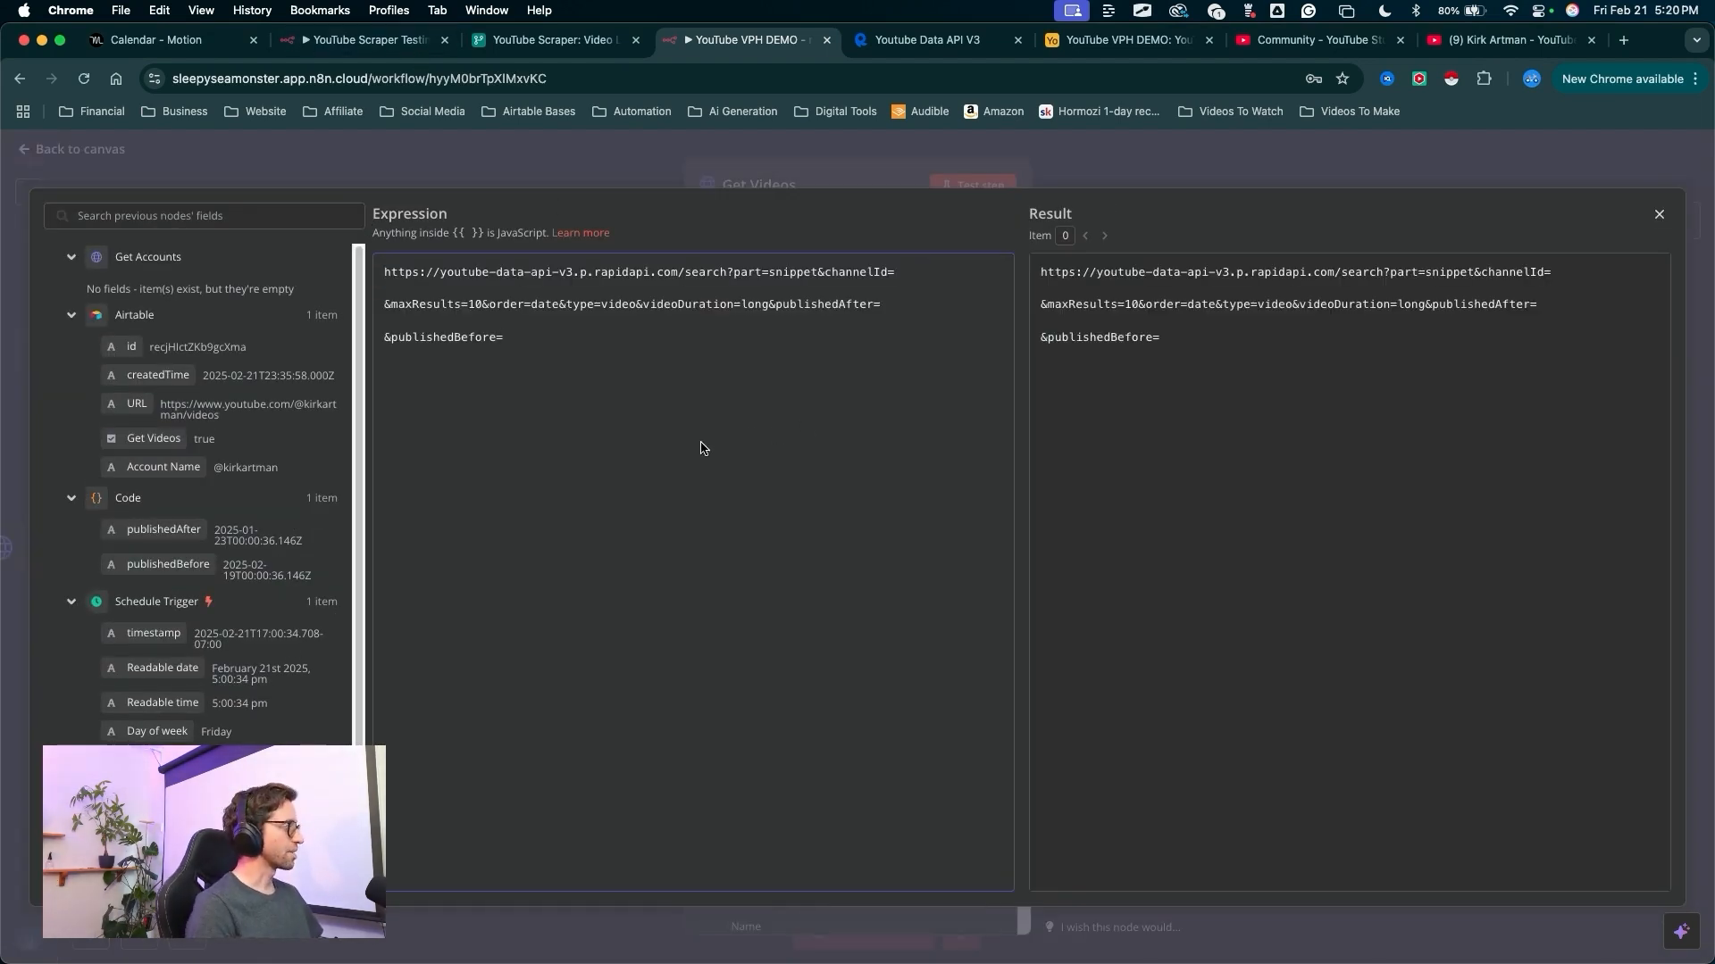
mouse_move(649, 703)
left_mouse_down()
mouse_move(402, 414)
mouse_move(804, 414)
mouse_move(861, 363)
mouse_move(370, 292)
left_mouse_up()
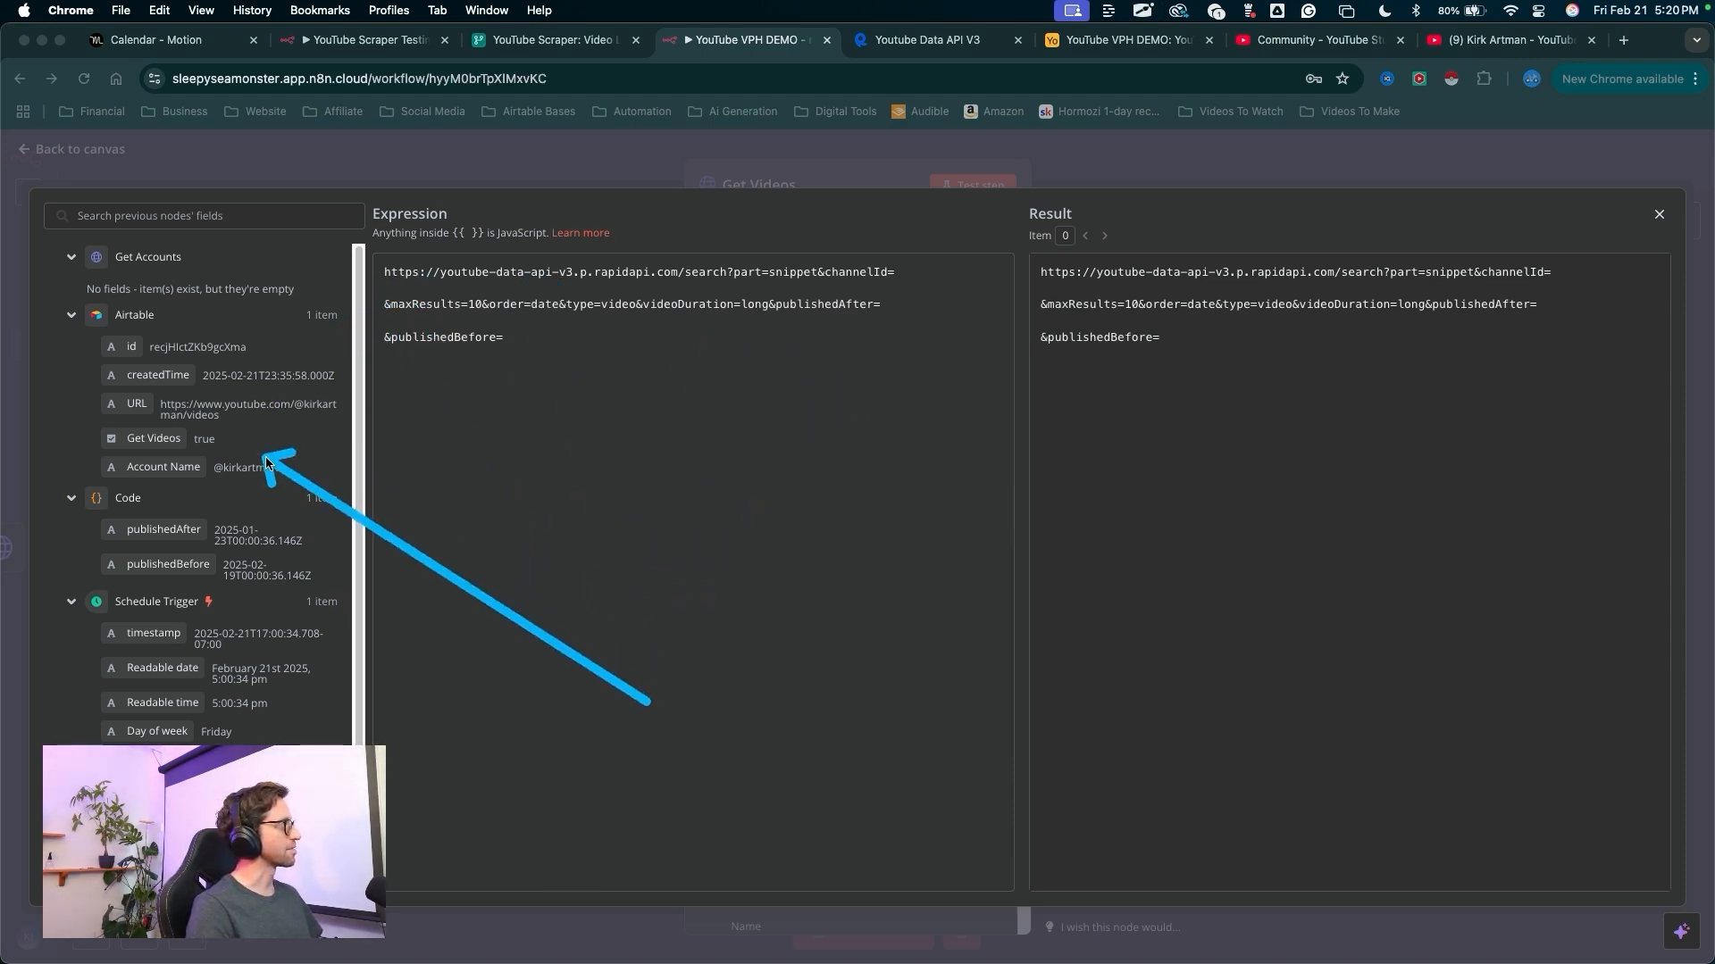
left_click(646, 548)
mouse_move(646, 548)
left_mouse_down()
mouse_move(394, 295)
mouse_move(673, 268)
mouse_move(880, 279)
mouse_move(841, 272)
left_mouse_up()
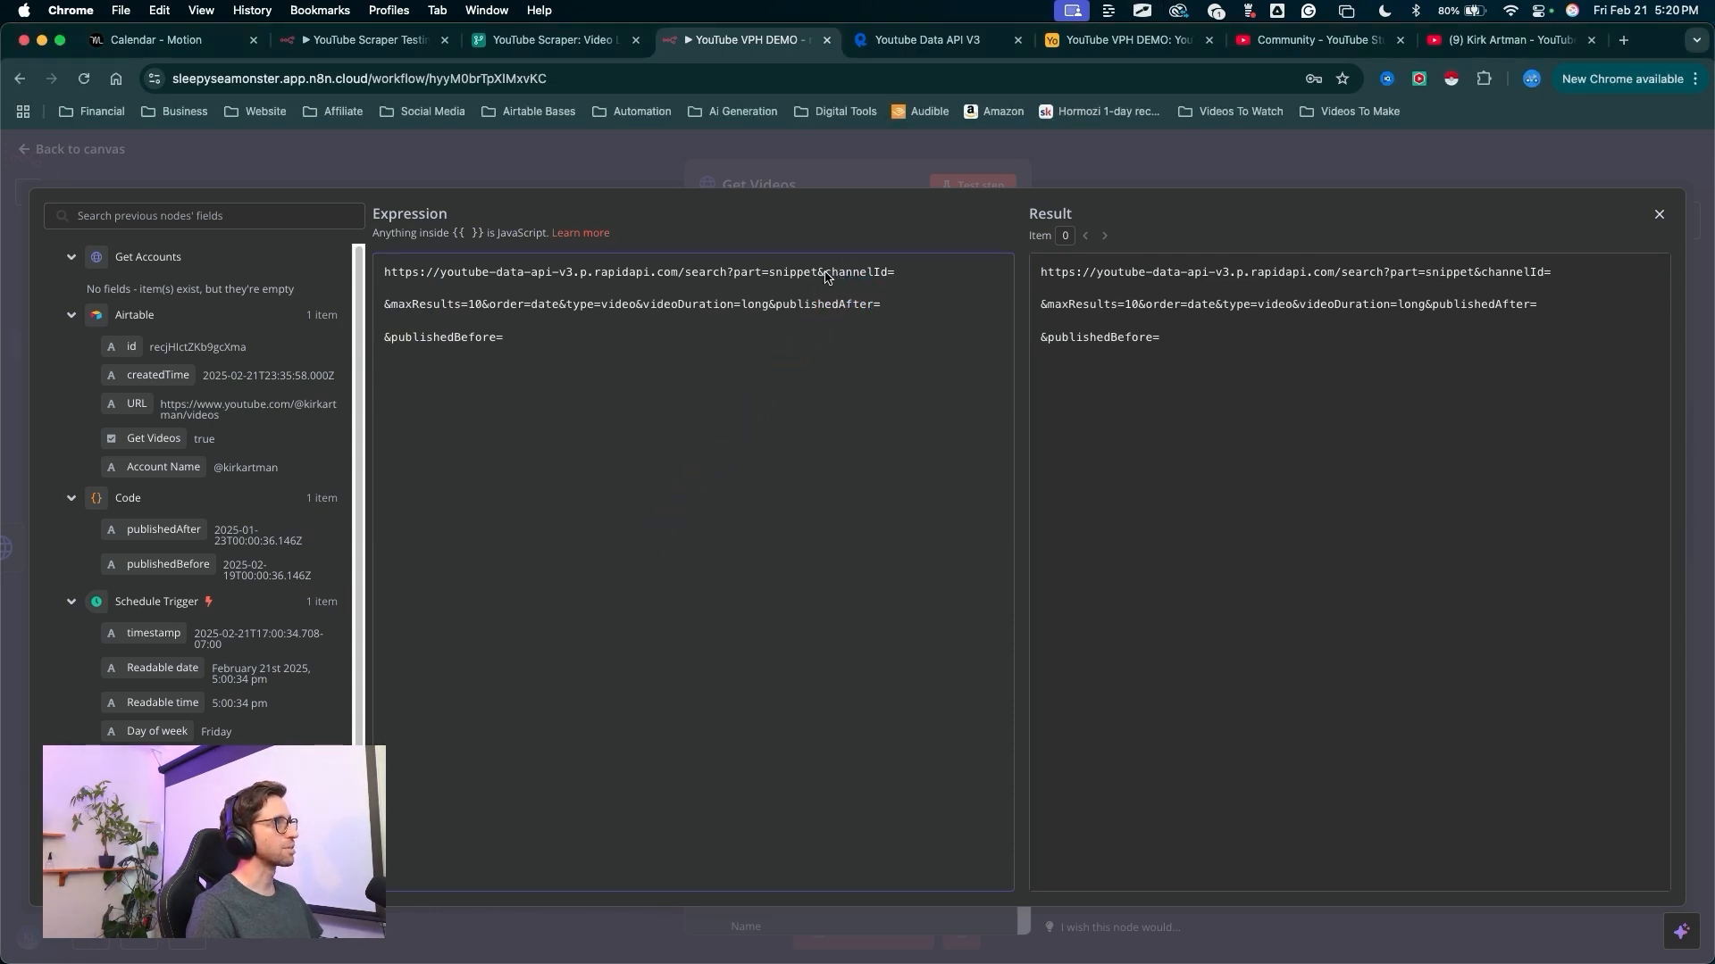
right_click(916, 329)
left_click(911, 383)
left_click_drag(911, 383, 920, 291)
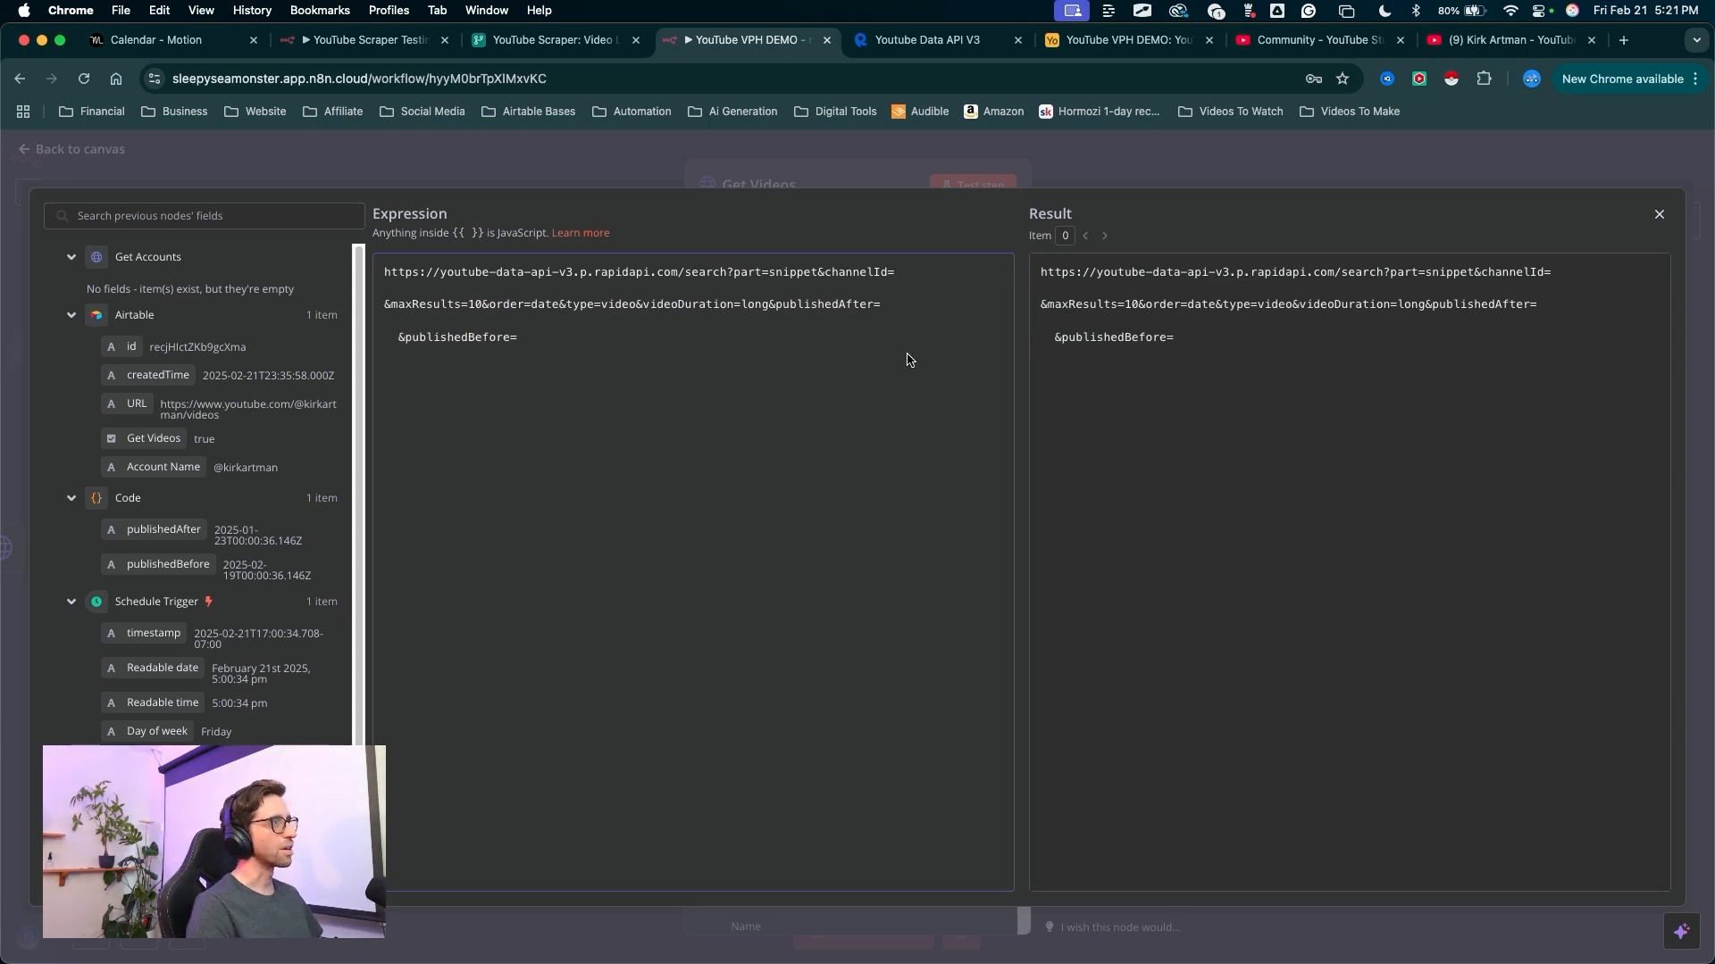
- Close the expression editor, test the Get Videos step to load the Get Accounts data, and check the RapidAPI header parameters
left_click(1135, 162)
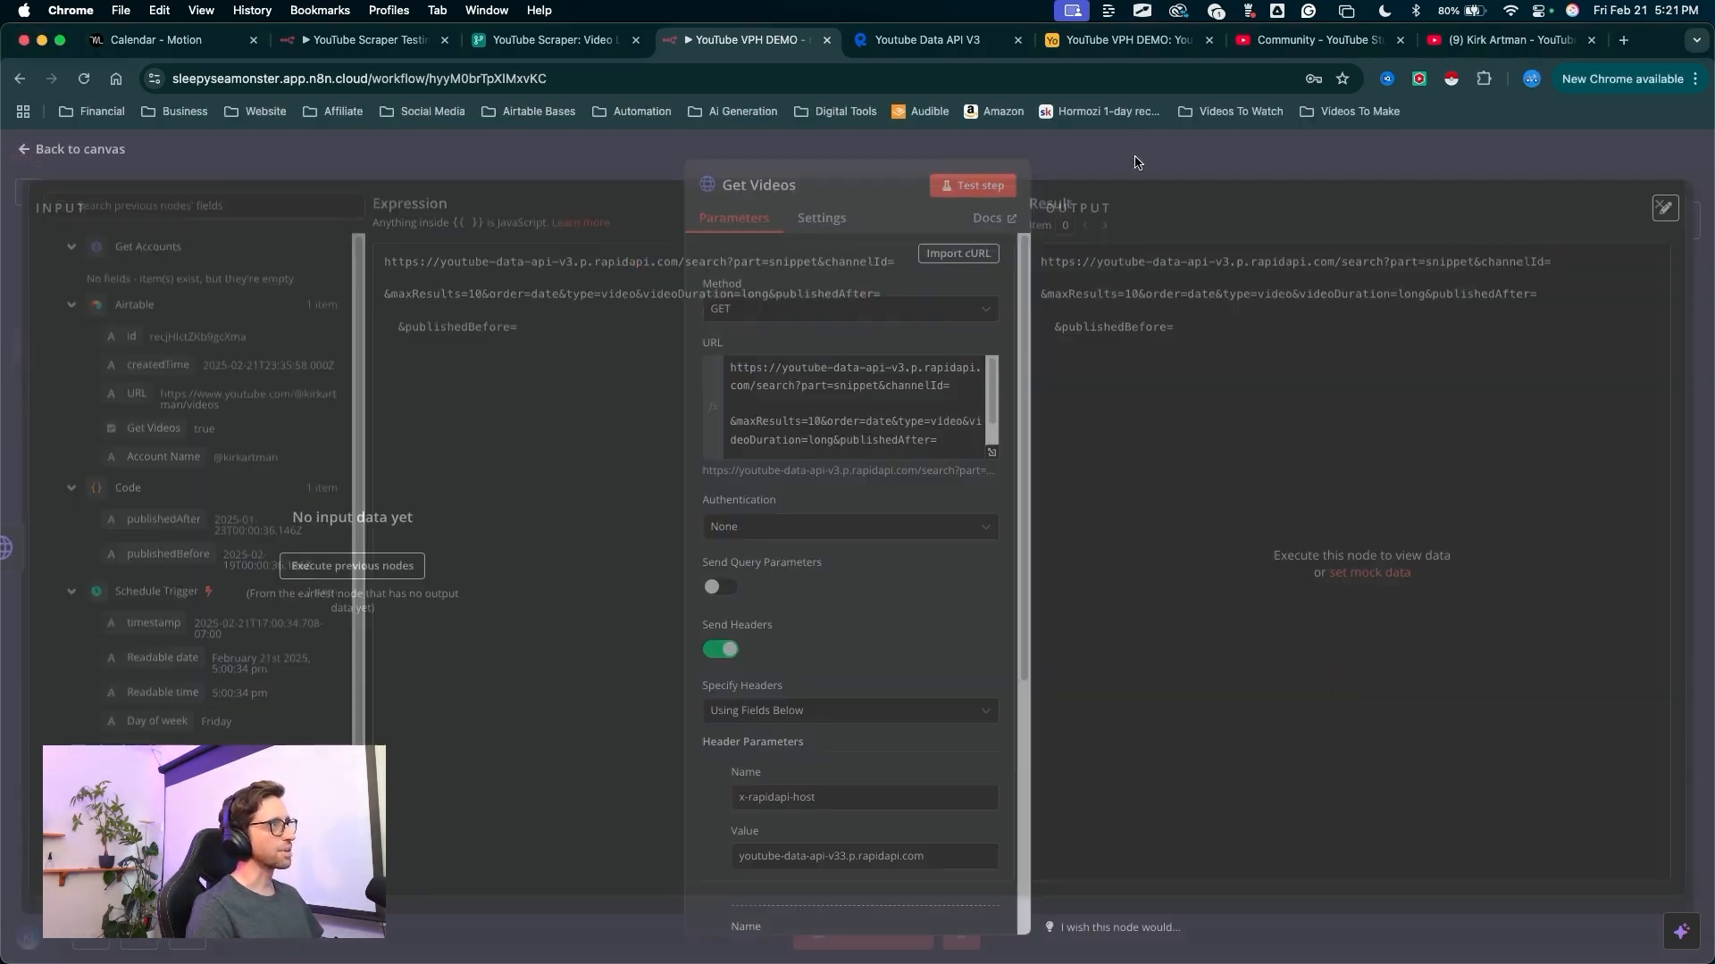
left_click(966, 195)
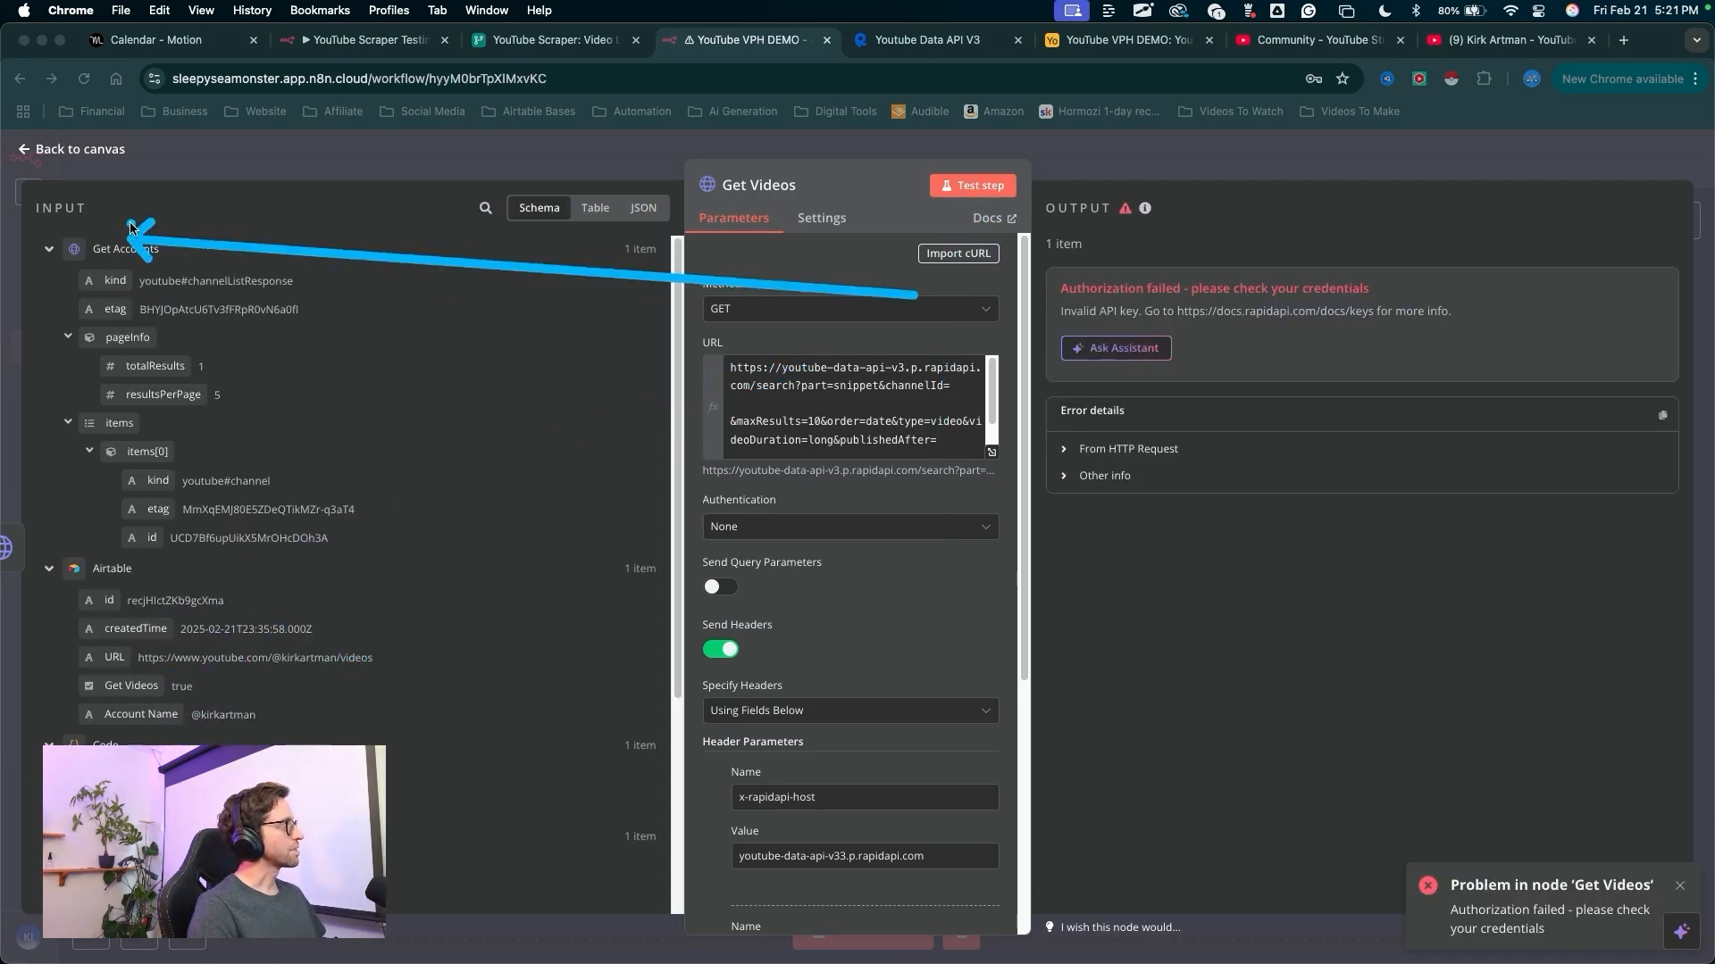
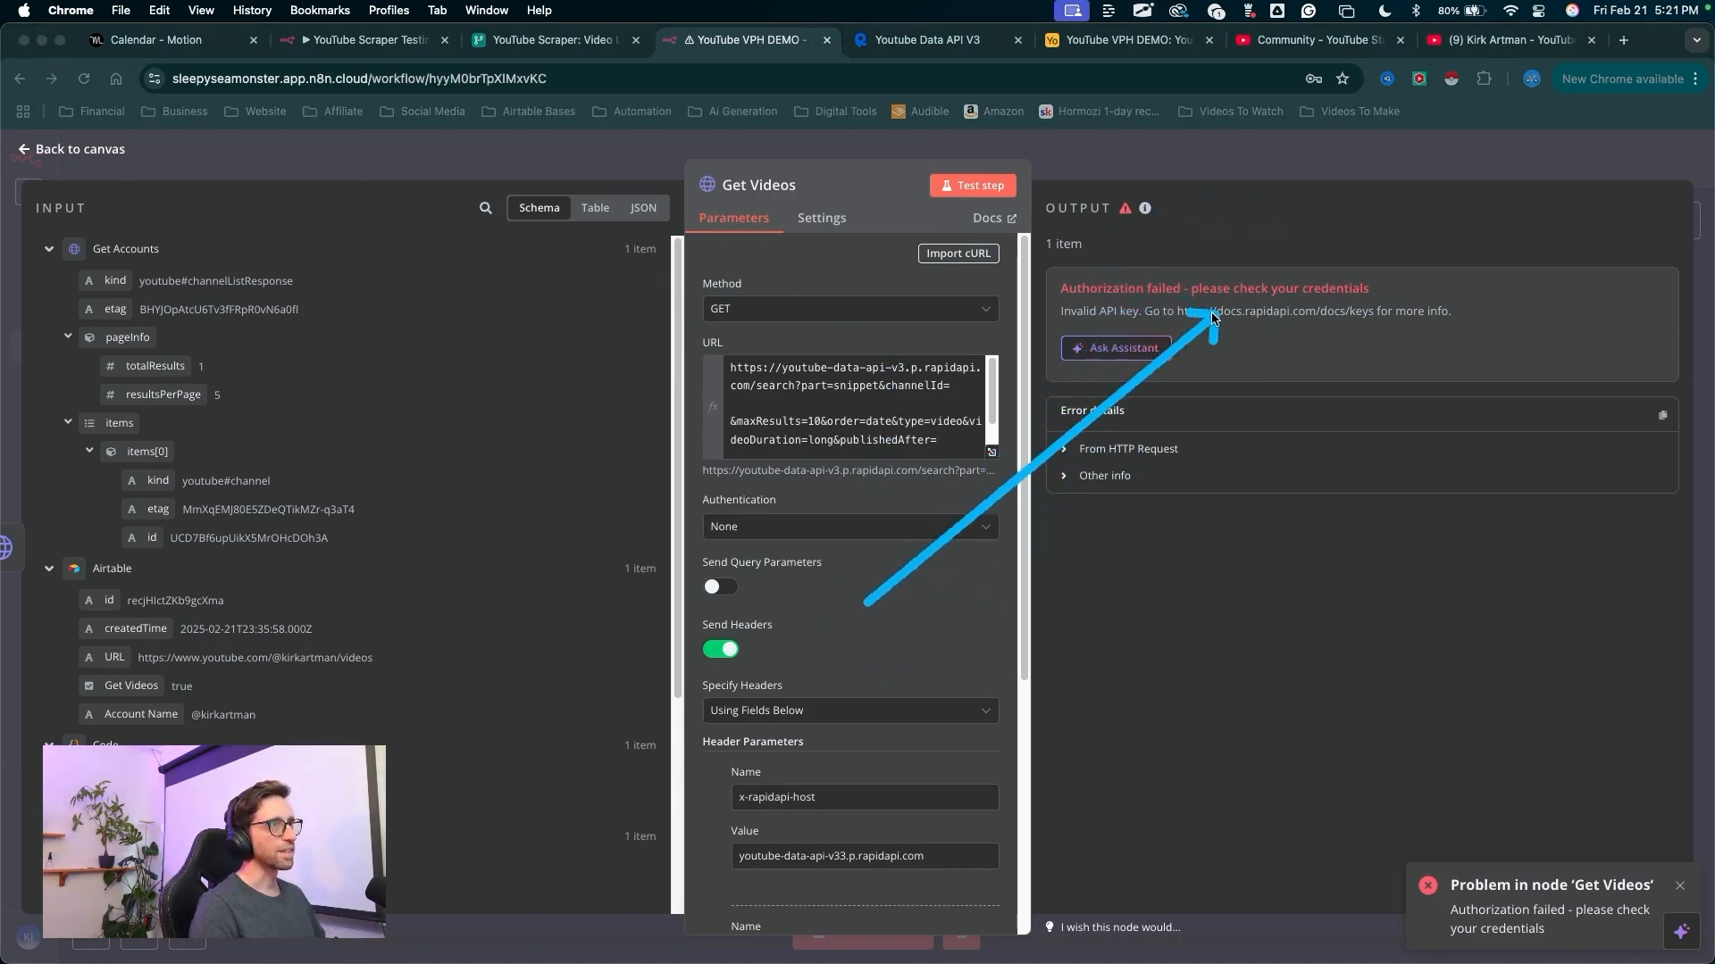
scroll(806, 573, "down", 5)
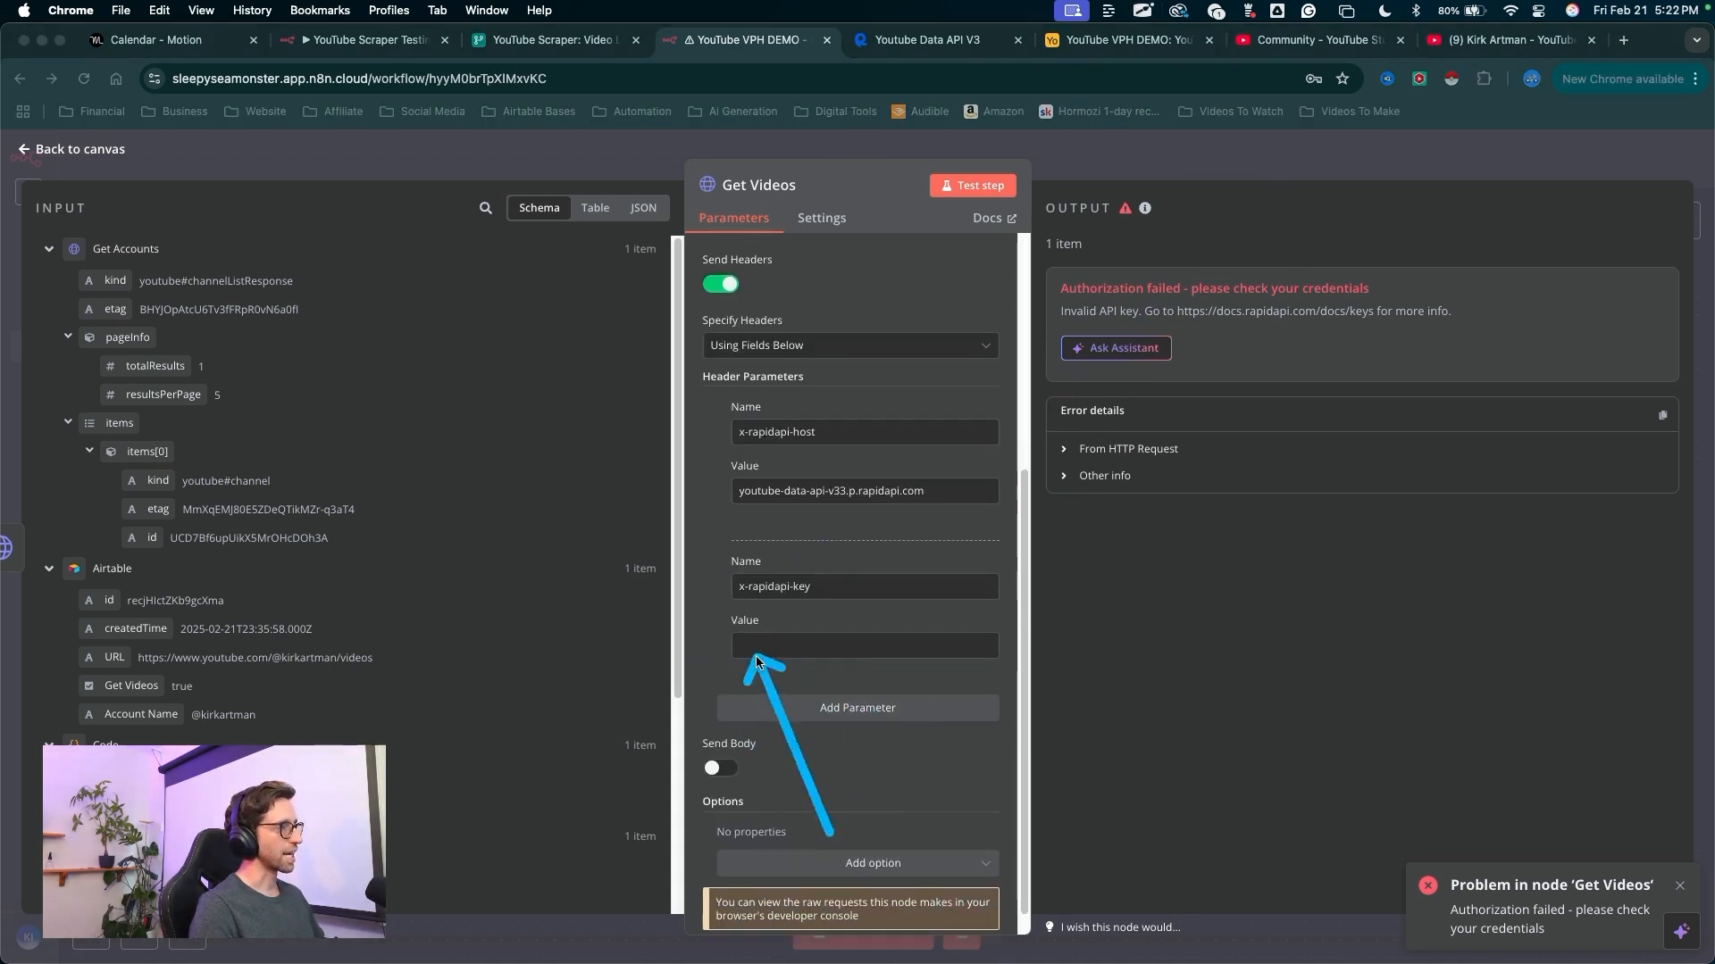
scroll(893, 536, "up", 5)
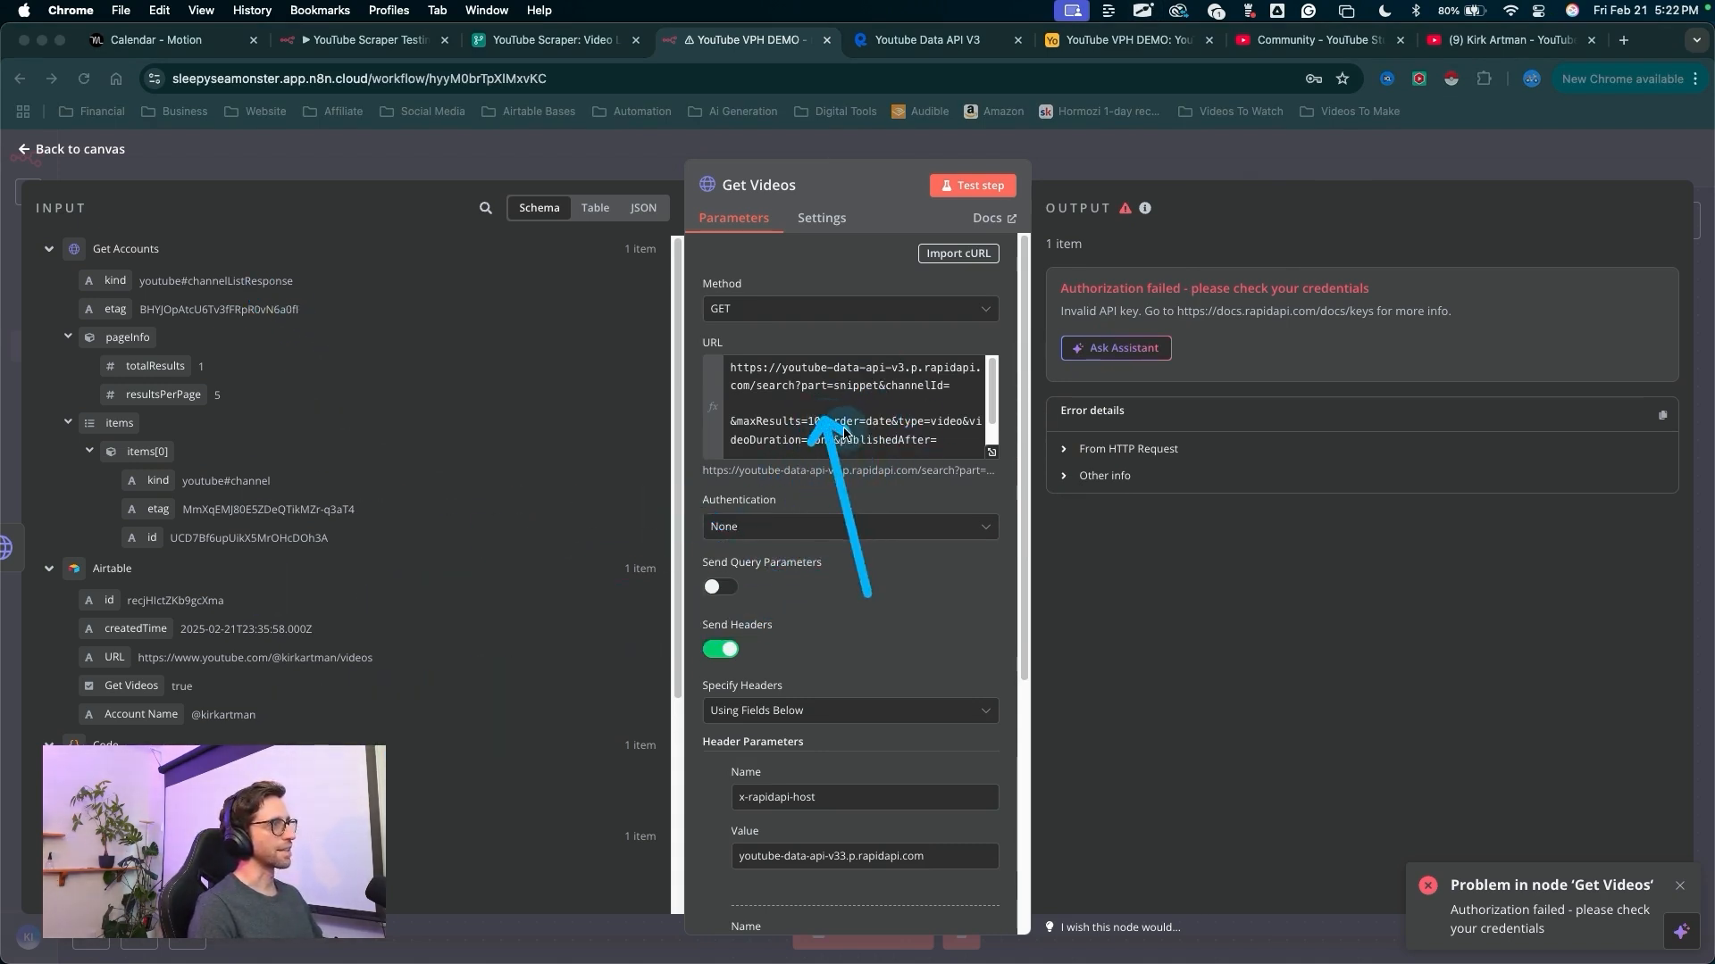
- Reopen the Get Videos URL expression and insert Get Accounts' items[0] id field, {{ $json.items[0].id }}, after channelId=
key("Escape")
left_click(990, 456)
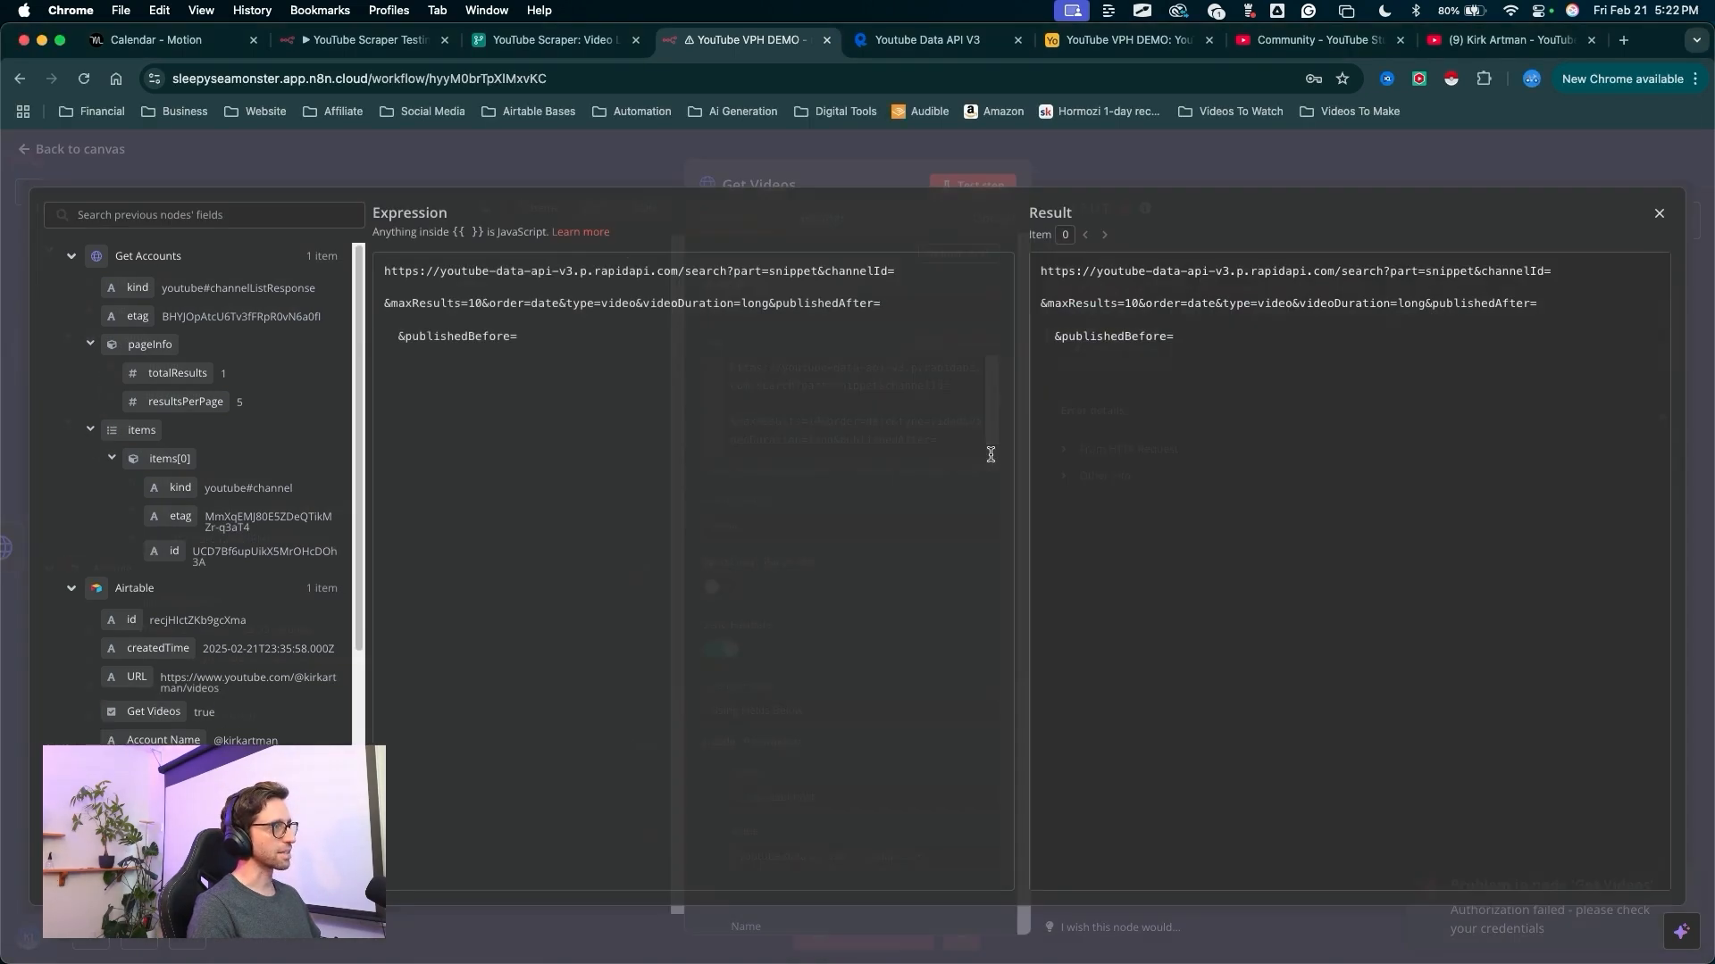
mouse_move(633, 587)
left_mouse_down()
mouse_move(871, 279)
mouse_move(947, 273)
mouse_move(234, 511)
mouse_move(134, 498)
mouse_move(172, 326)
mouse_move(125, 260)
mouse_move(170, 262)
mouse_move(184, 433)
mouse_move(126, 521)
mouse_move(186, 549)
mouse_move(169, 553)
left_mouse_up()
mouse_move(456, 432)
left_mouse_down()
mouse_move(907, 258)
mouse_move(896, 274)
left_mouse_up()
mouse_move(556, 545)
left_mouse_down()
mouse_move(493, 440)
mouse_move(370, 328)
mouse_move(478, 327)
mouse_move(411, 341)
mouse_move(471, 336)
mouse_move(382, 276)
mouse_move(287, 467)
mouse_move(230, 497)
mouse_move(374, 376)
mouse_move(404, 327)
mouse_move(476, 336)
mouse_move(243, 320)
mouse_move(276, 353)
mouse_move(259, 469)
mouse_move(420, 375)
mouse_move(553, 334)
left_mouse_up()
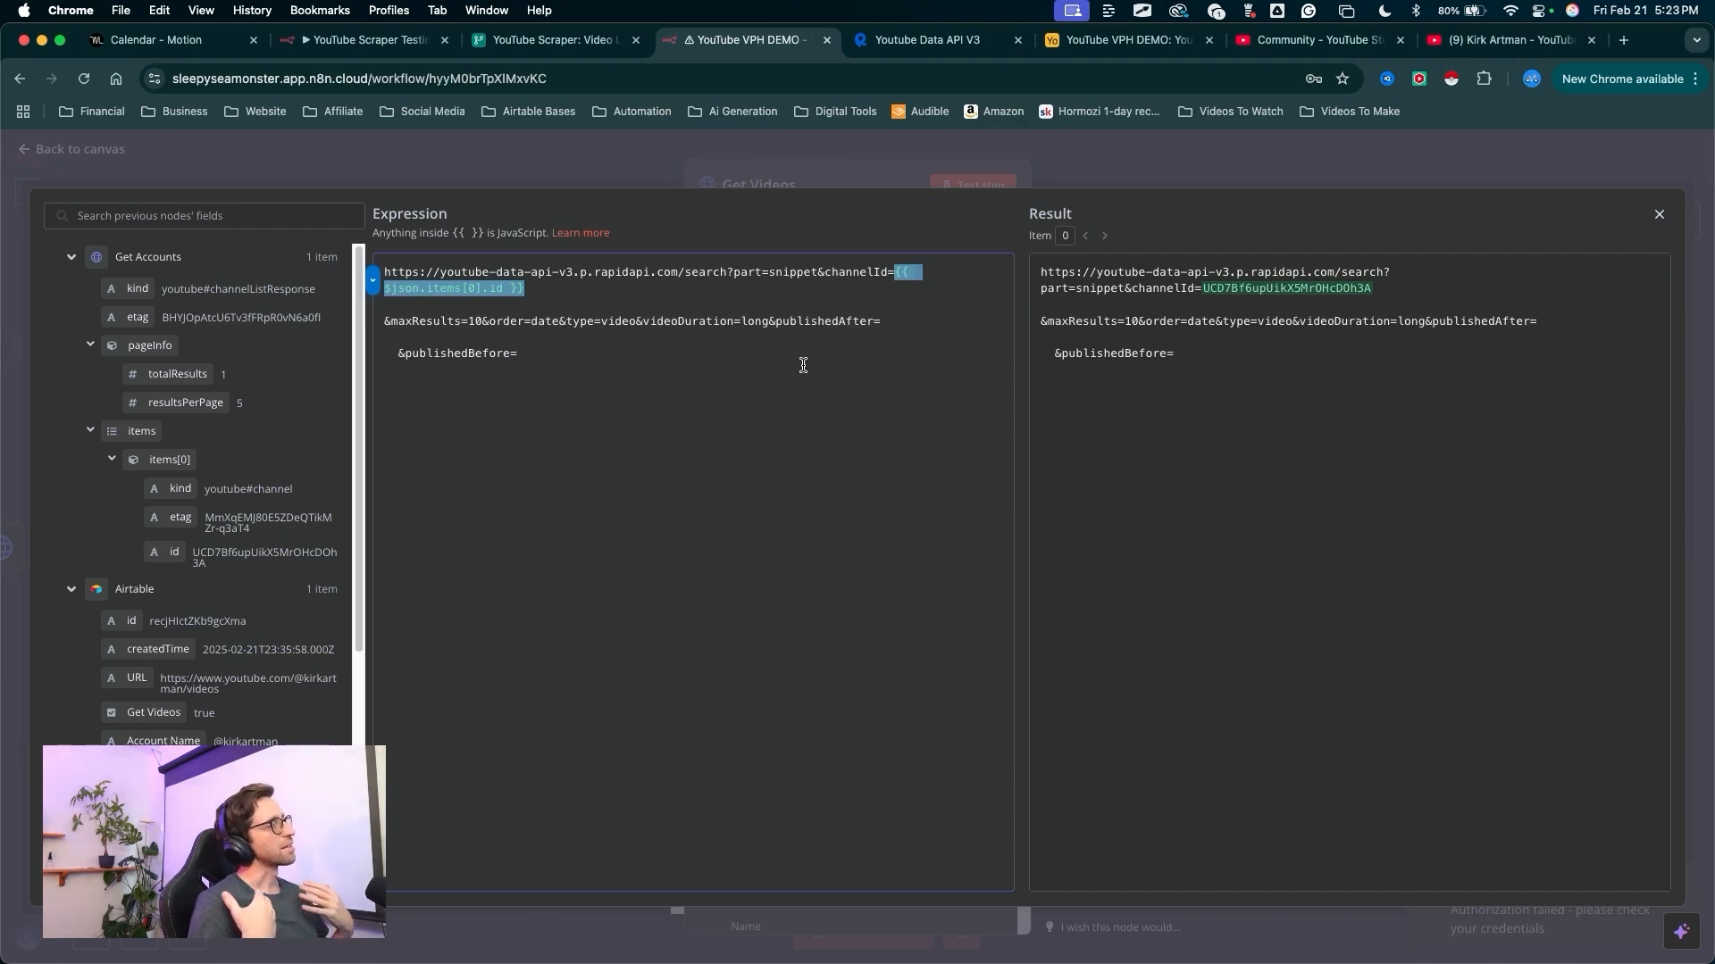
- Set maxResults to 5 in the Get Videos URL expression
mouse_move(682, 594)
left_mouse_down()
mouse_move(629, 564)
mouse_move(460, 337)
mouse_move(417, 403)
mouse_move(134, 509)
mouse_move(211, 452)
left_mouse_up()
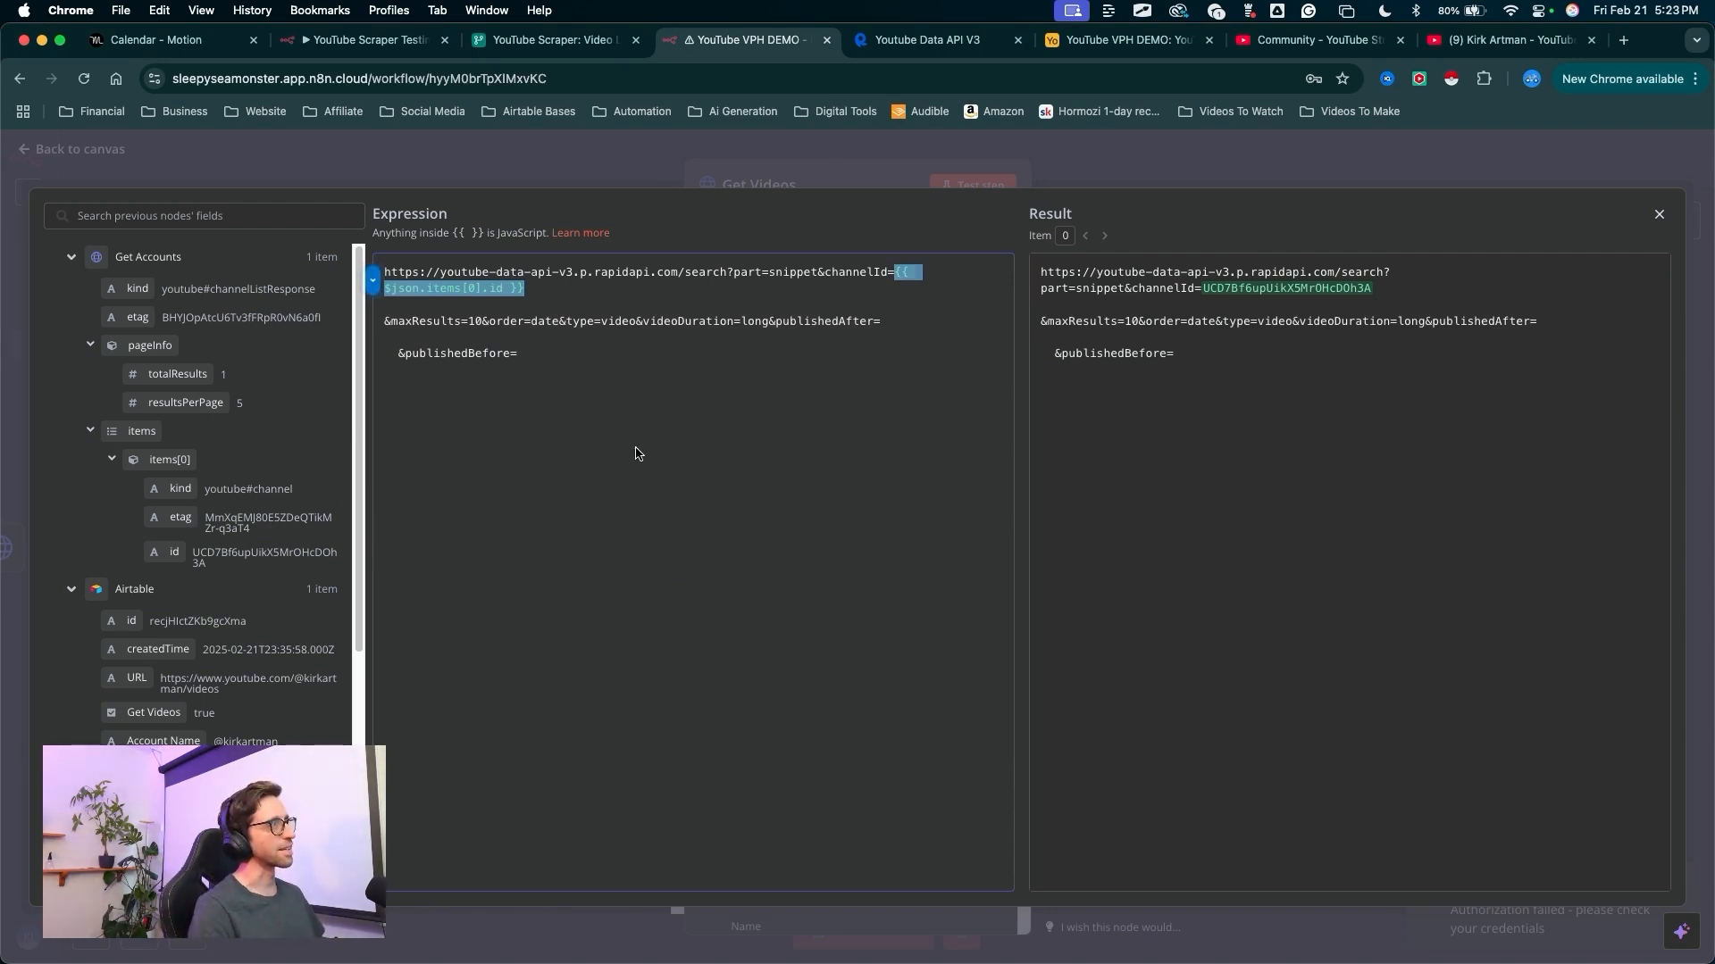
mouse_move(498, 548)
left_mouse_down()
mouse_move(446, 341)
mouse_move(475, 328)
left_mouse_up()
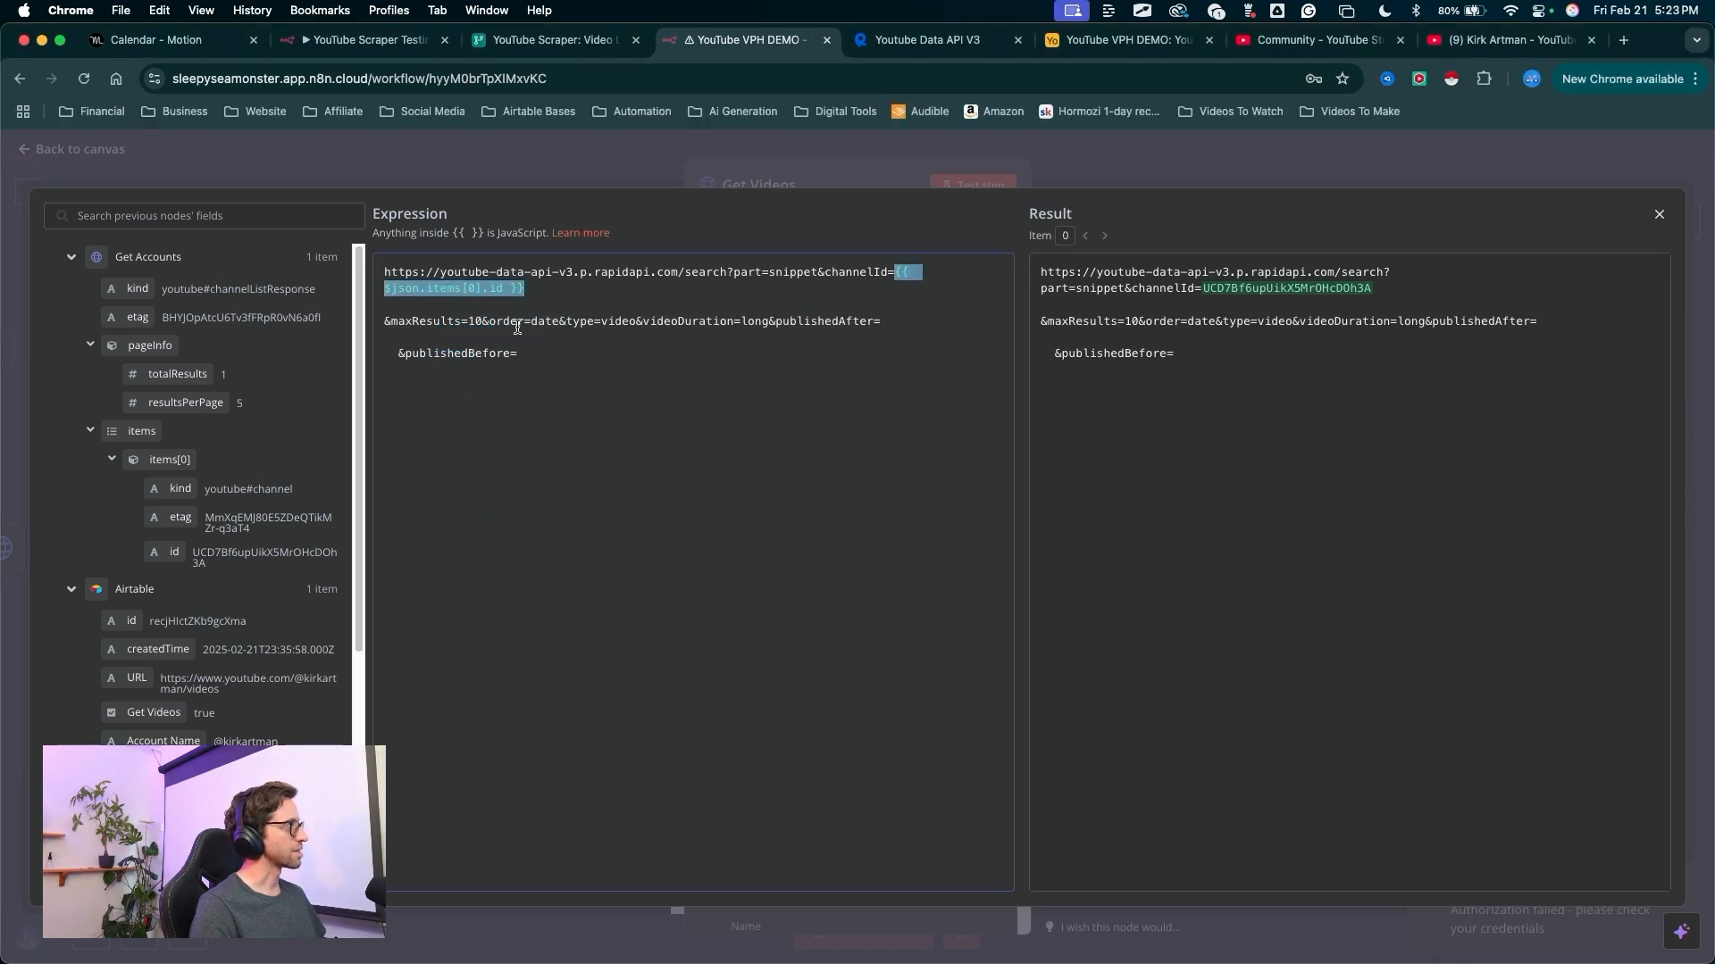
left_click(482, 324)
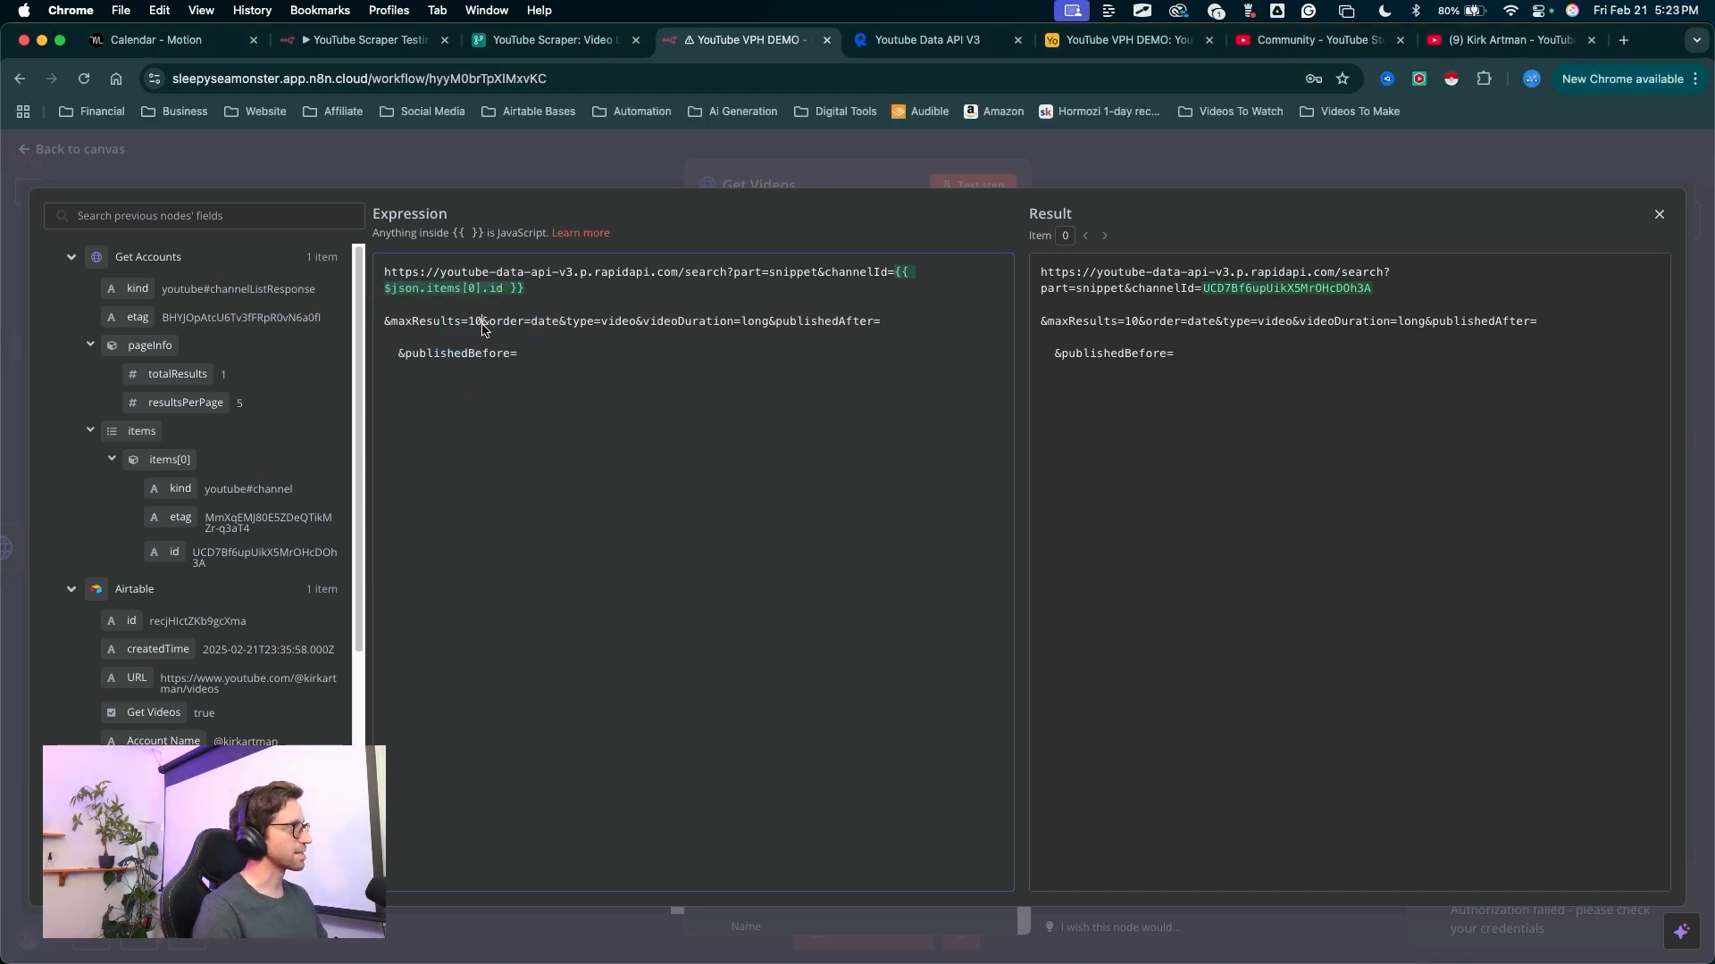
key("BackSpace")
key("BackSpace")
type("5")
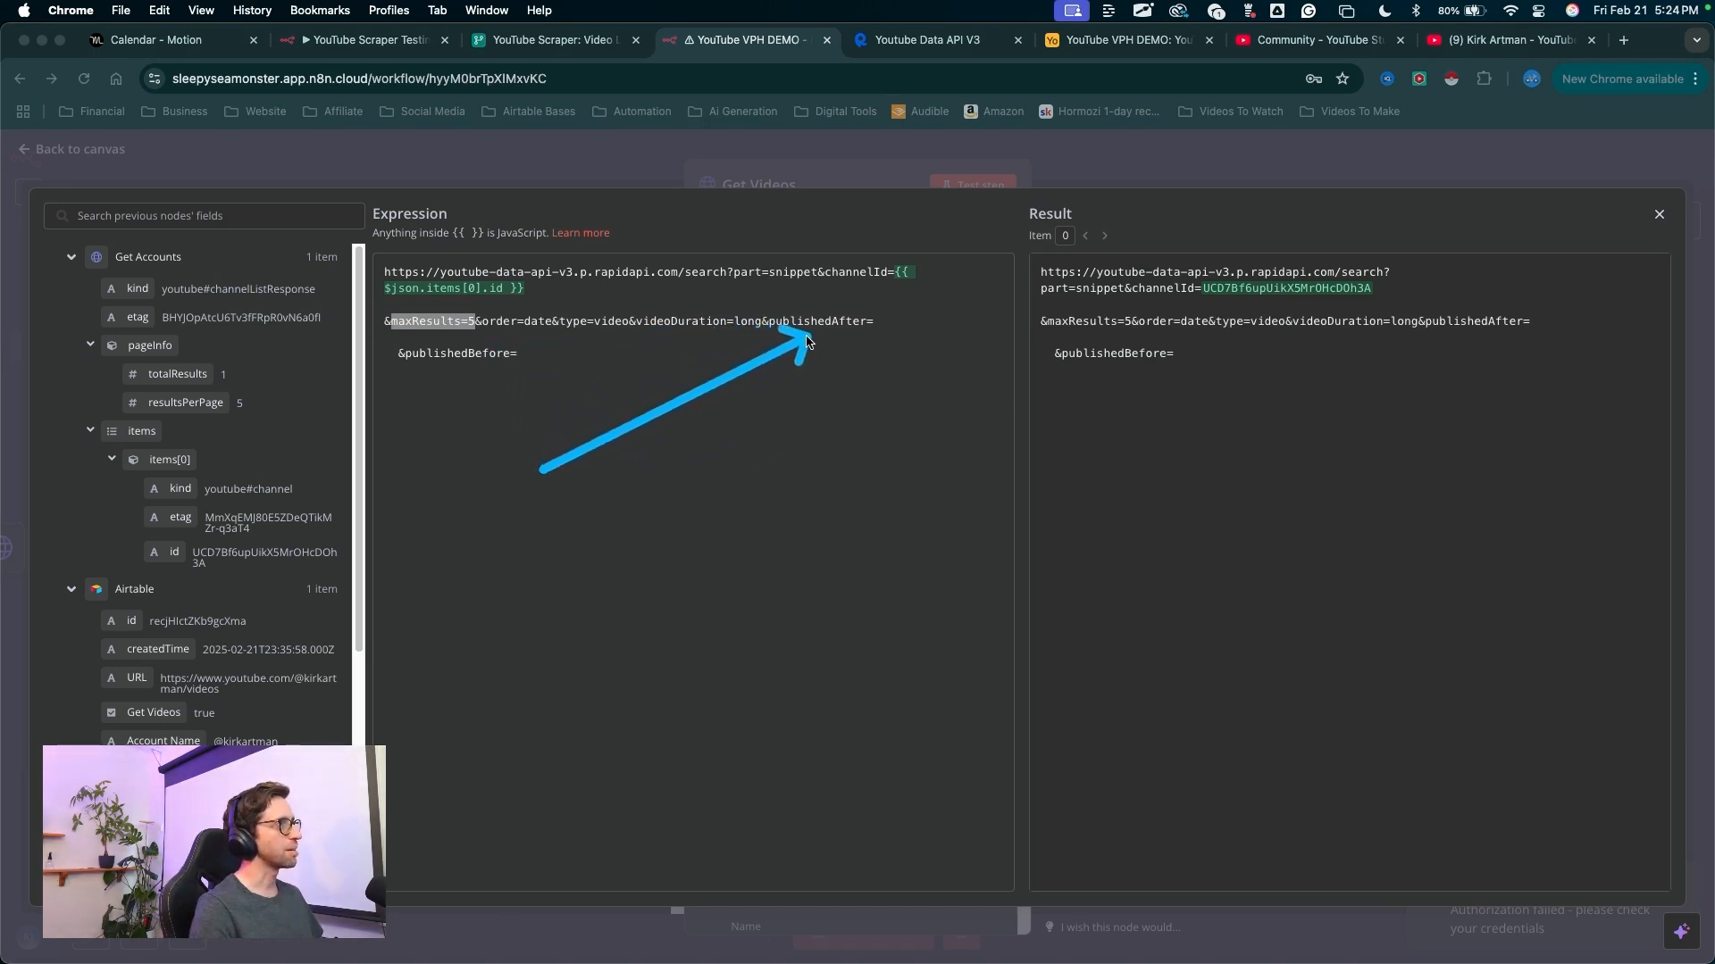
key("Escape")
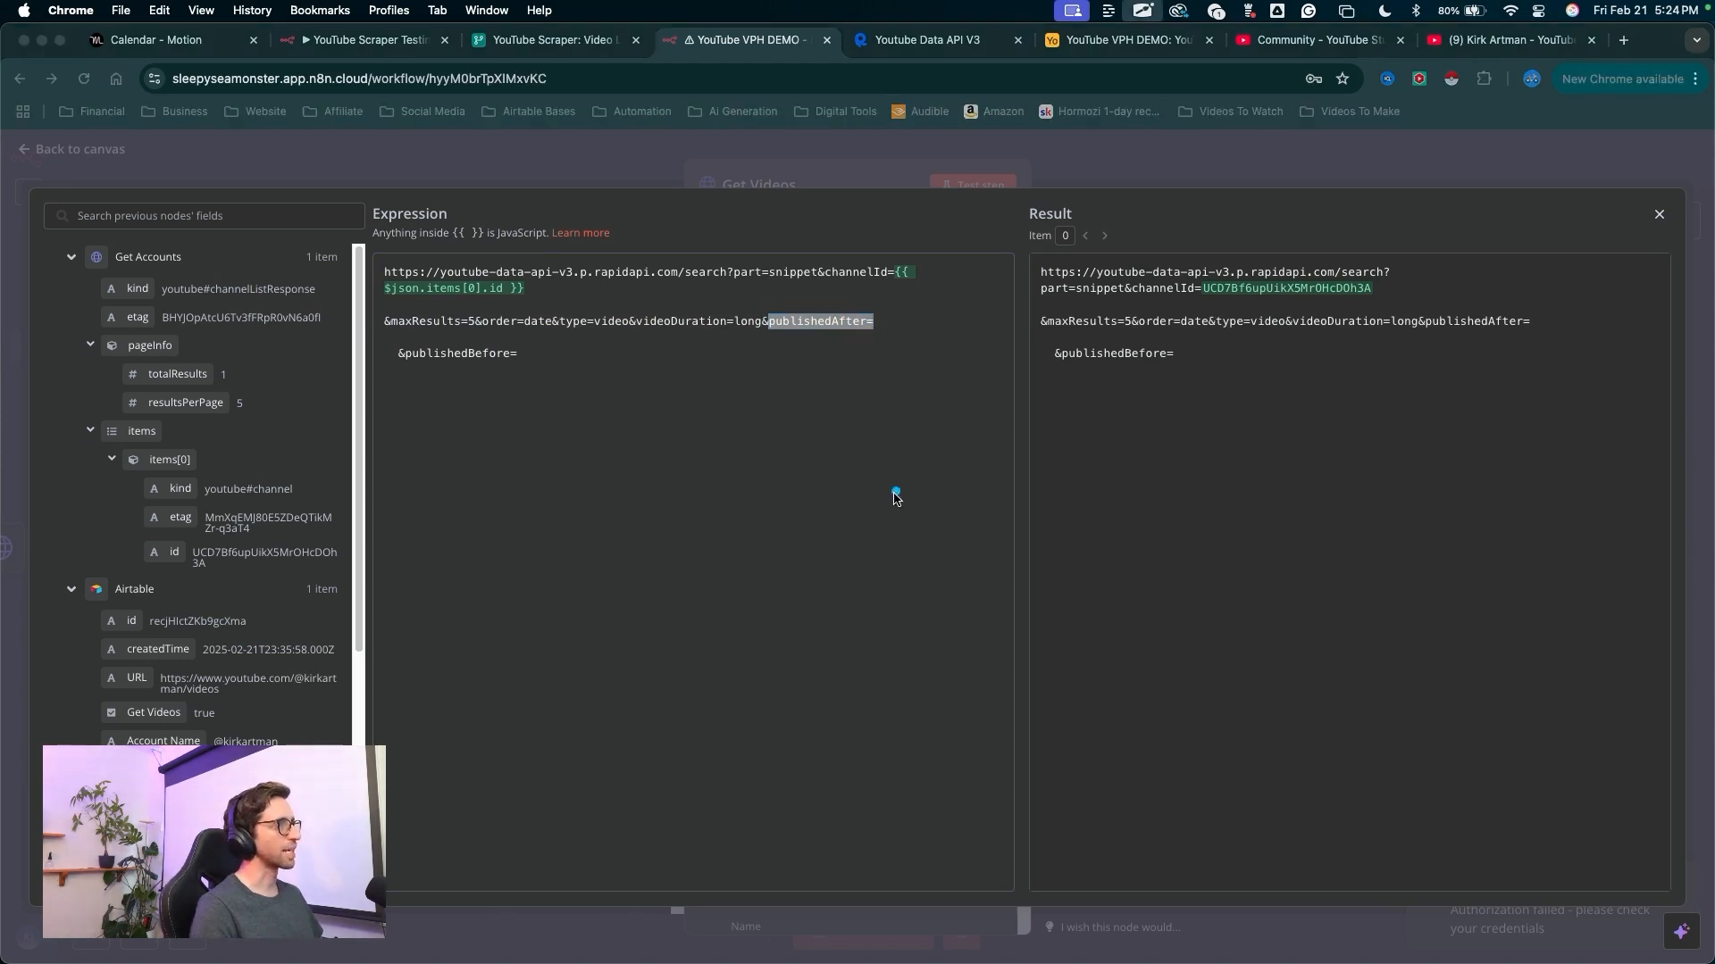
key("Escape")
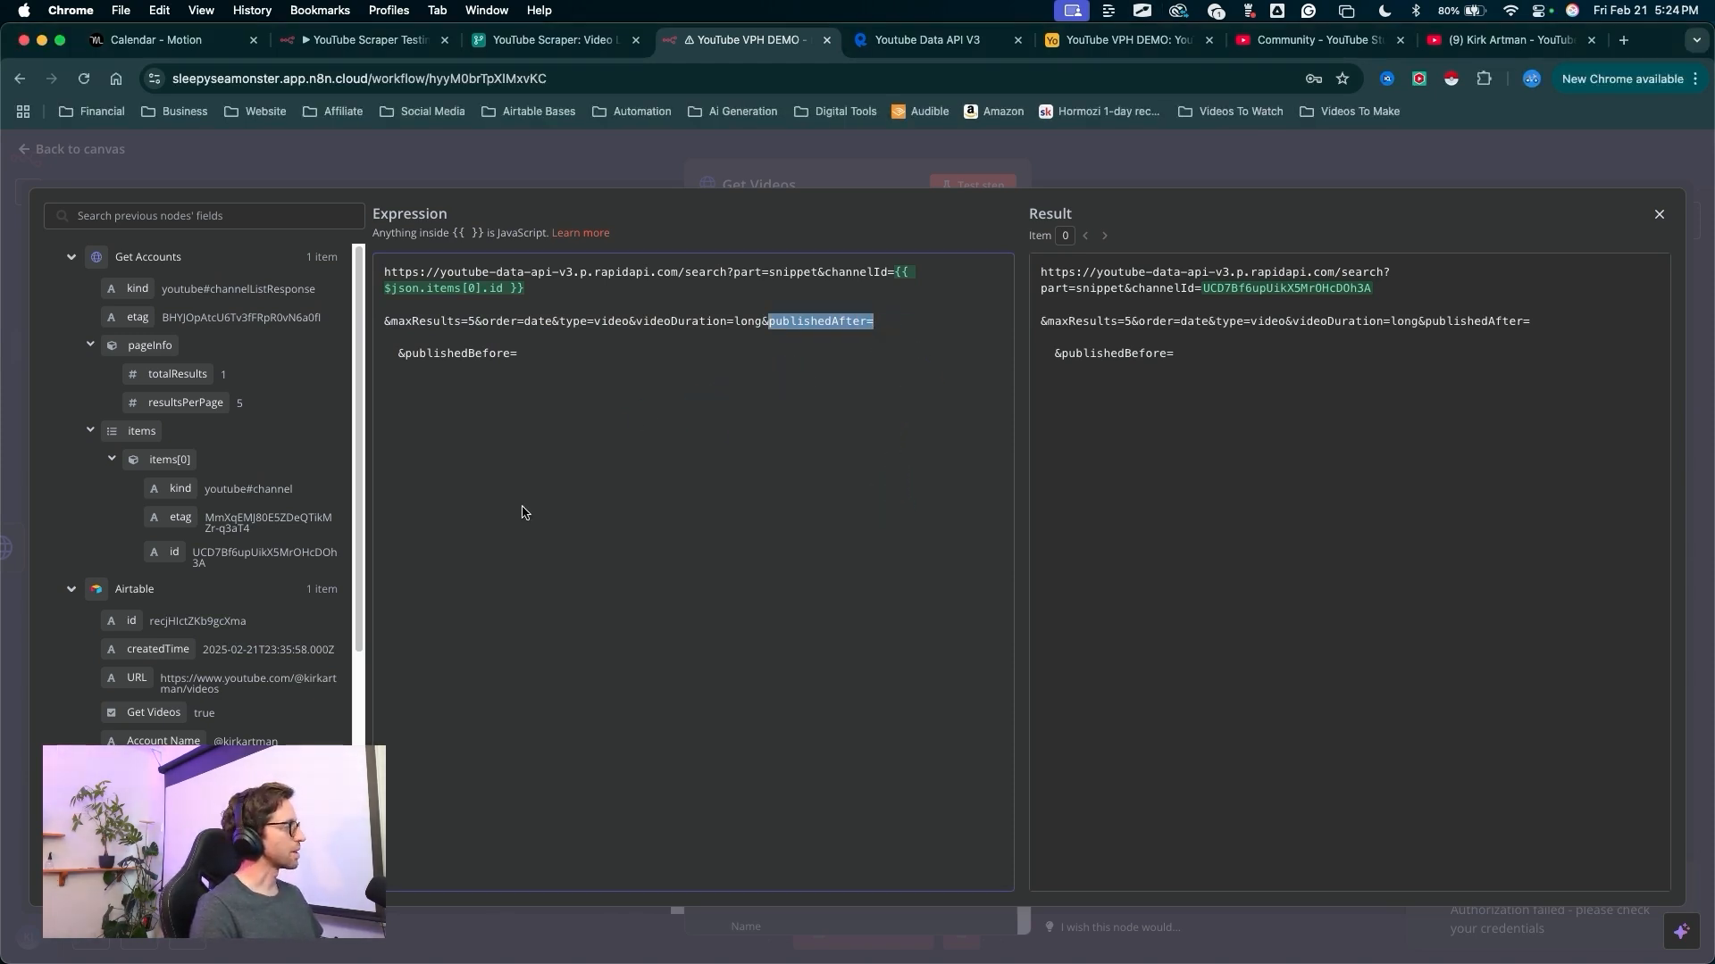
- Insert the Code node's publishedAfter field after publishedAfter= and its publishedBefore field after publishedBefore= in the Get Videos URL expression
scroll(322, 597, "down", 5)
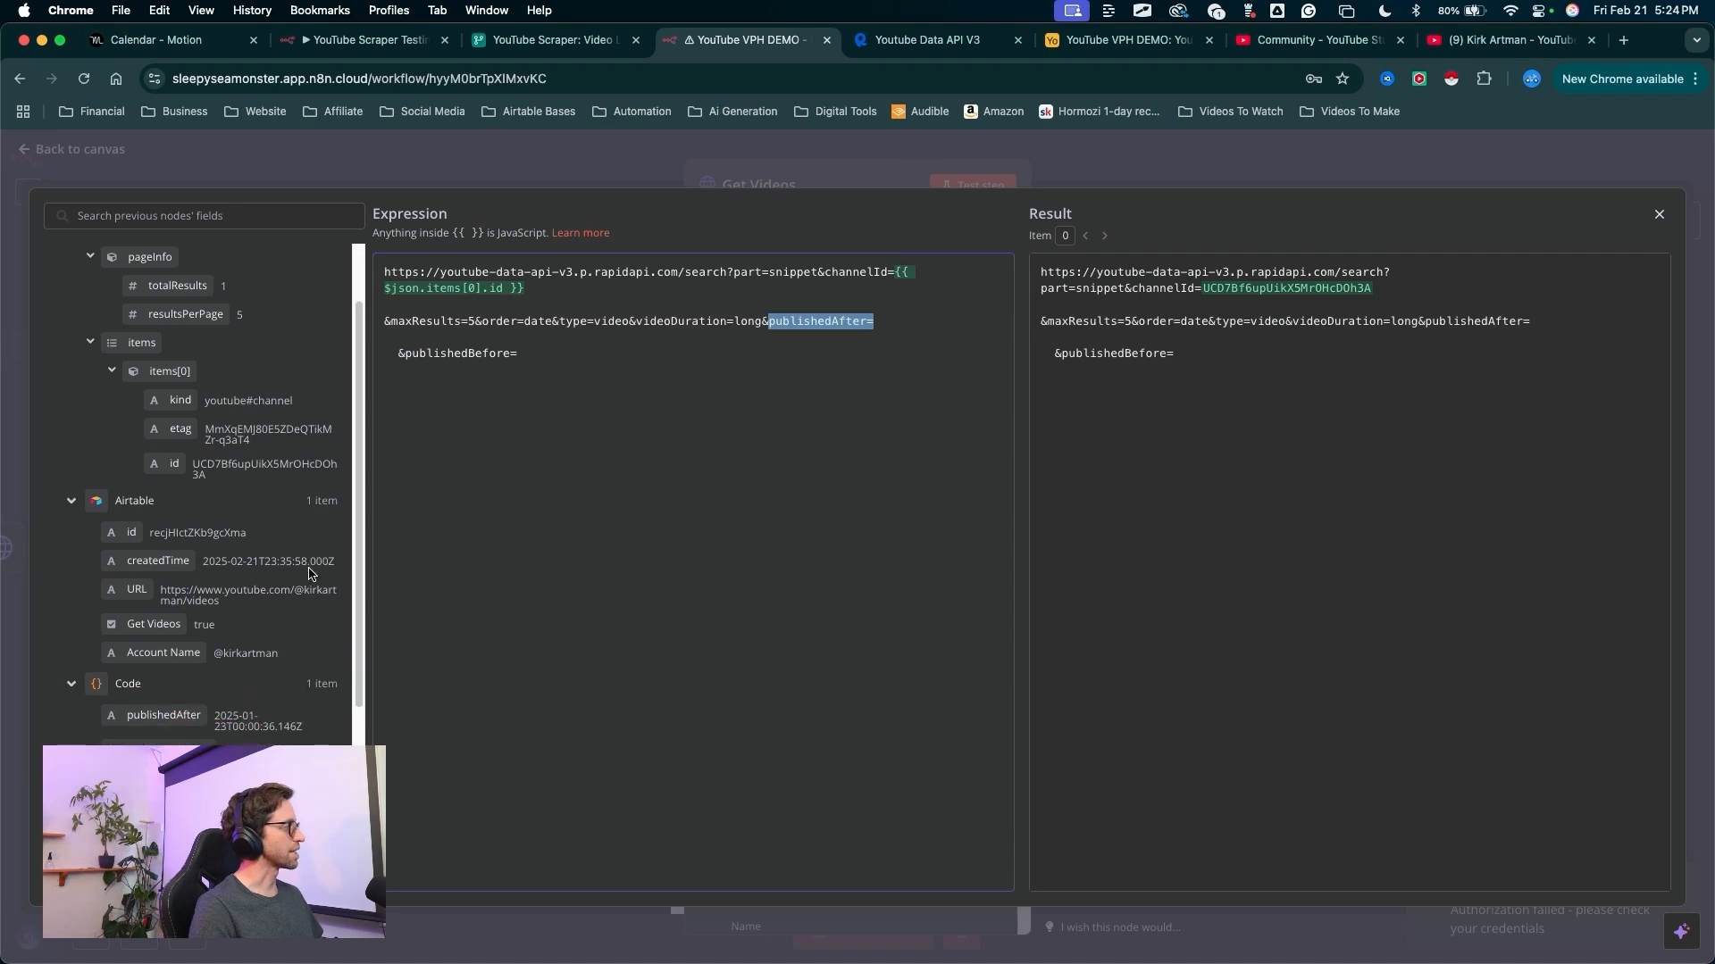
mouse_move(513, 472)
left_mouse_down()
mouse_move(116, 480)
mouse_move(947, 386)
mouse_move(879, 323)
left_mouse_up()
key("Escape")
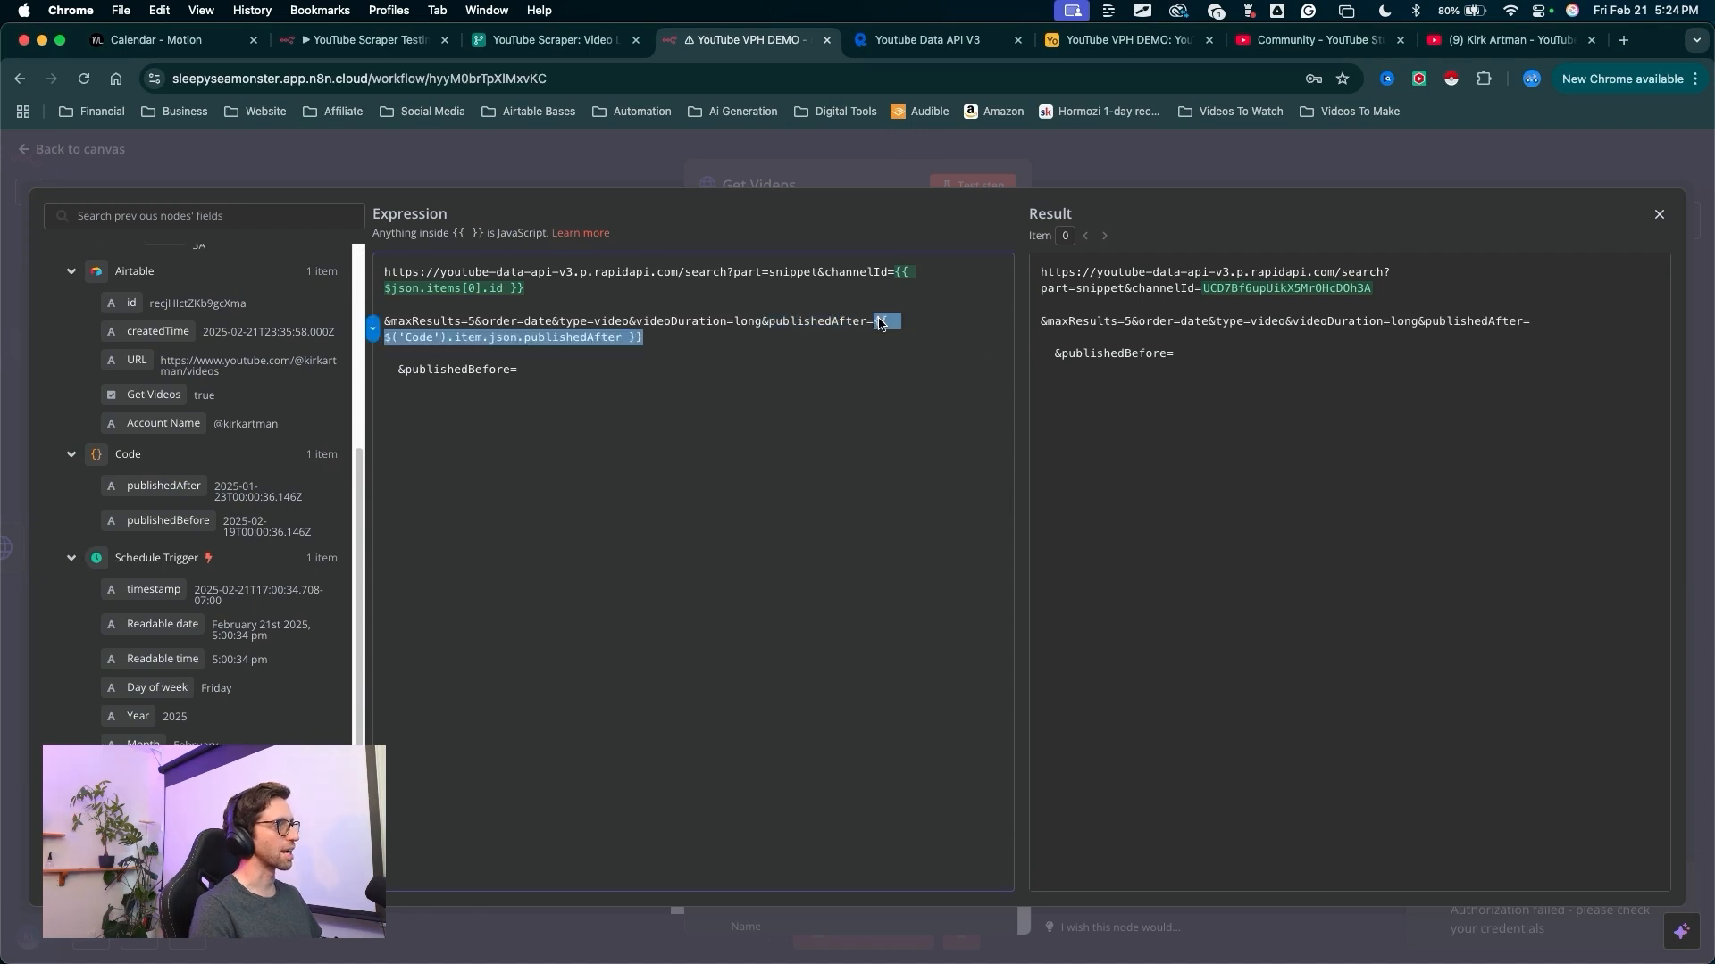
mouse_move(527, 612)
left_mouse_down()
mouse_move(442, 479)
mouse_move(422, 373)
mouse_move(436, 384)
left_mouse_up()
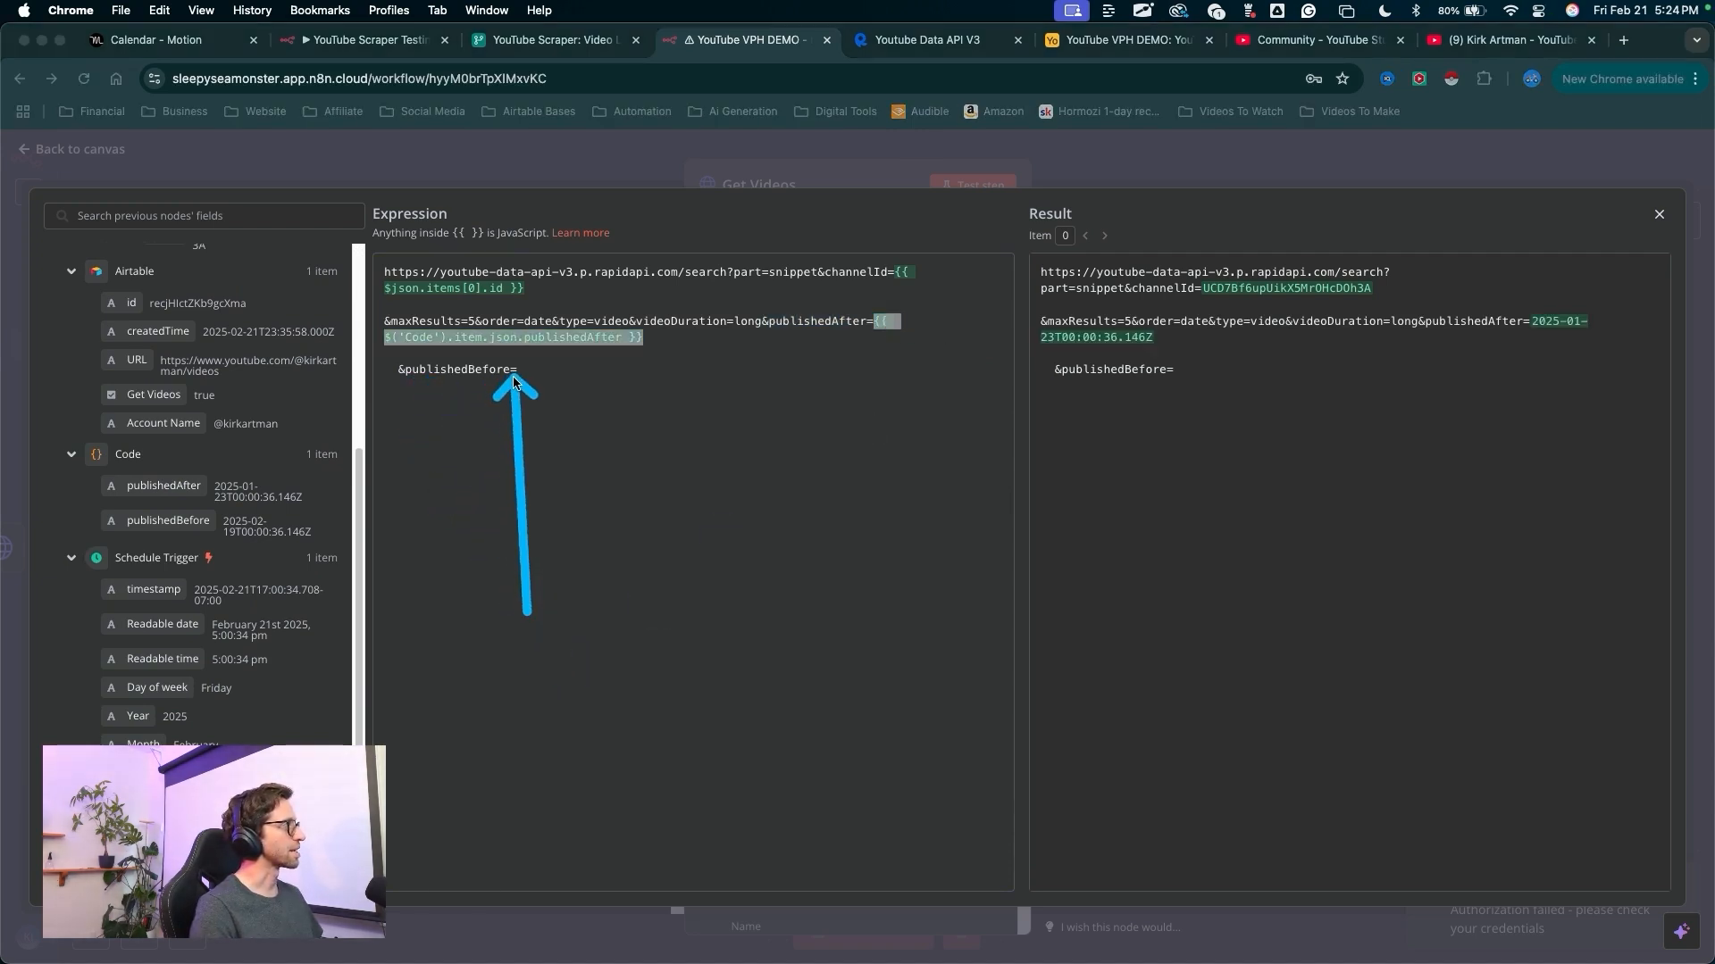
left_click_drag(173, 522, 527, 371)
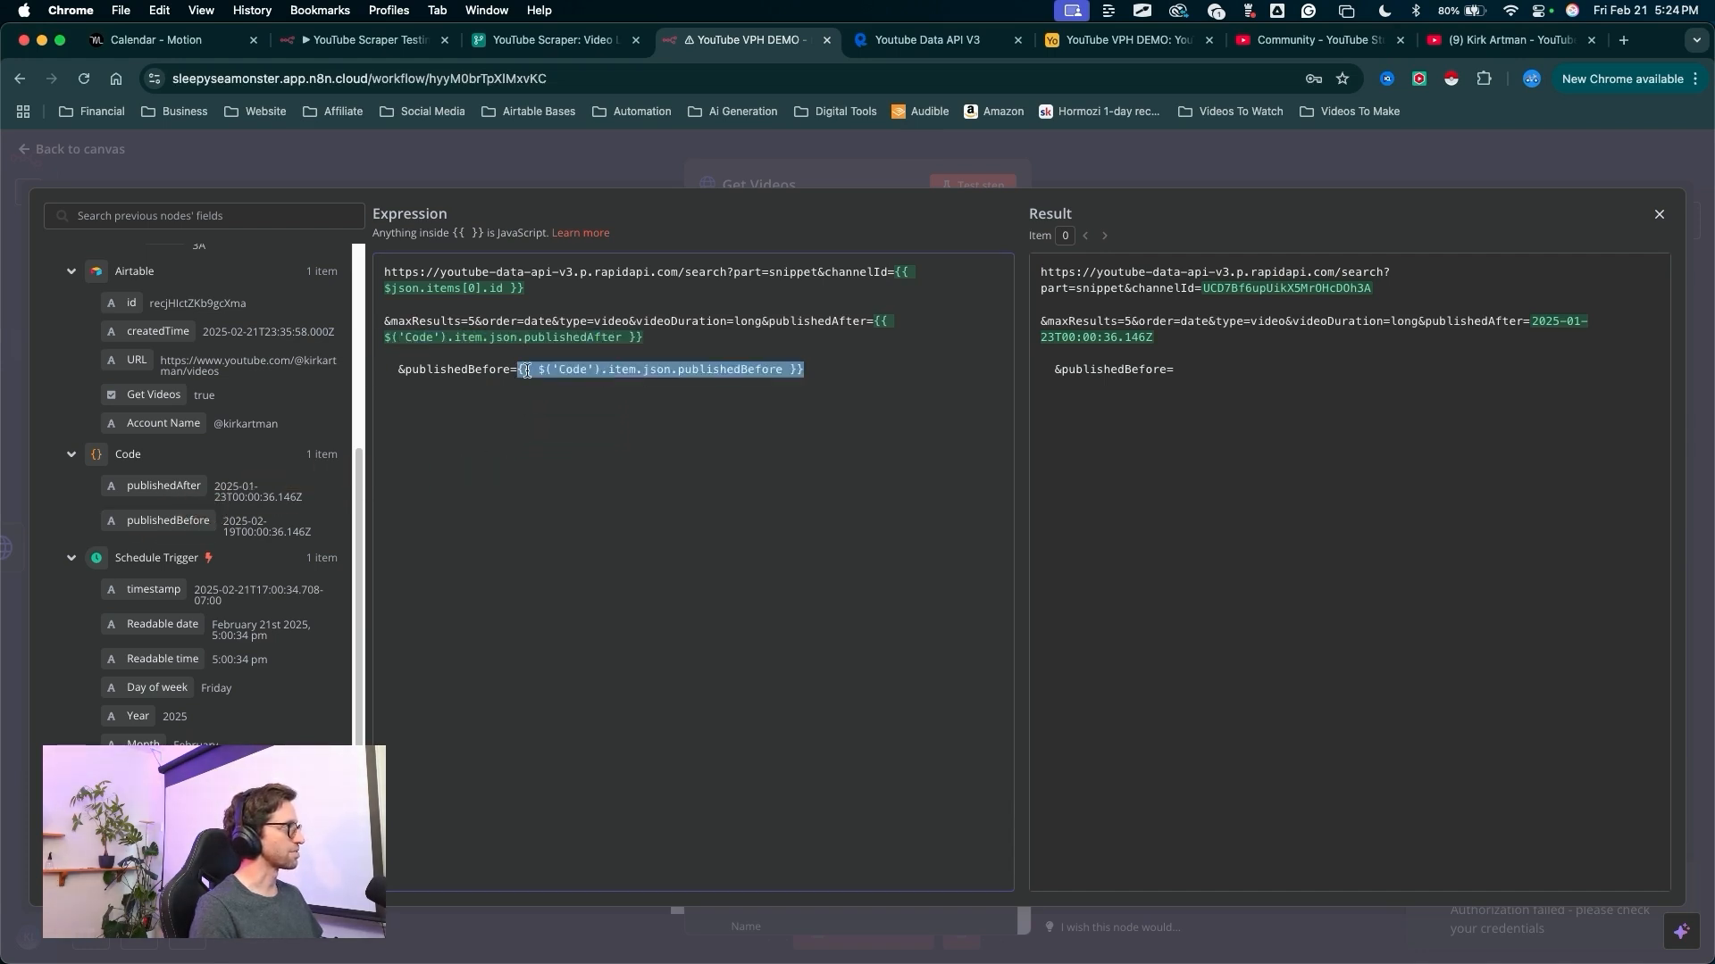
mouse_move(678, 555)
left_mouse_down()
mouse_move(680, 496)
mouse_move(726, 416)
mouse_move(516, 469)
mouse_move(475, 446)
mouse_move(394, 277)
mouse_move(751, 352)
mouse_move(513, 376)
mouse_move(835, 347)
mouse_move(711, 393)
mouse_move(964, 386)
mouse_move(407, 398)
mouse_move(393, 374)
mouse_move(458, 384)
left_mouse_up()
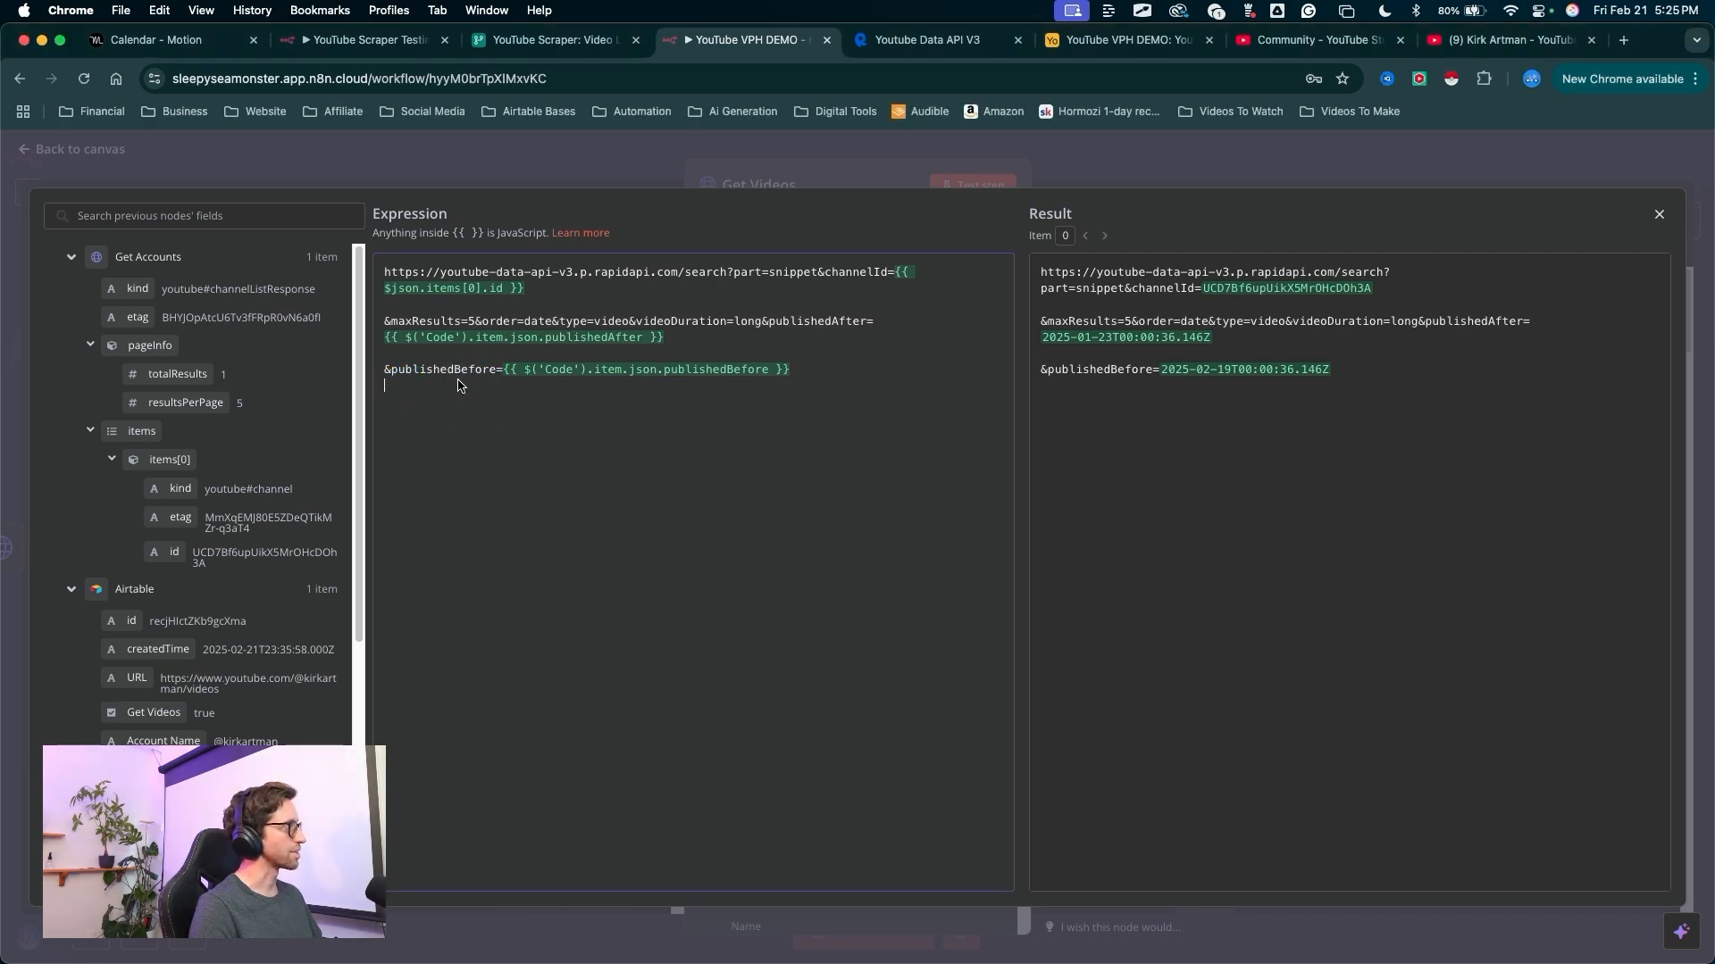
- Remove the line breaks before &publishedBefore= and &maxResults= to make the Get Videos URL expression one continuous line
left_click_drag(451, 487, 384, 373)
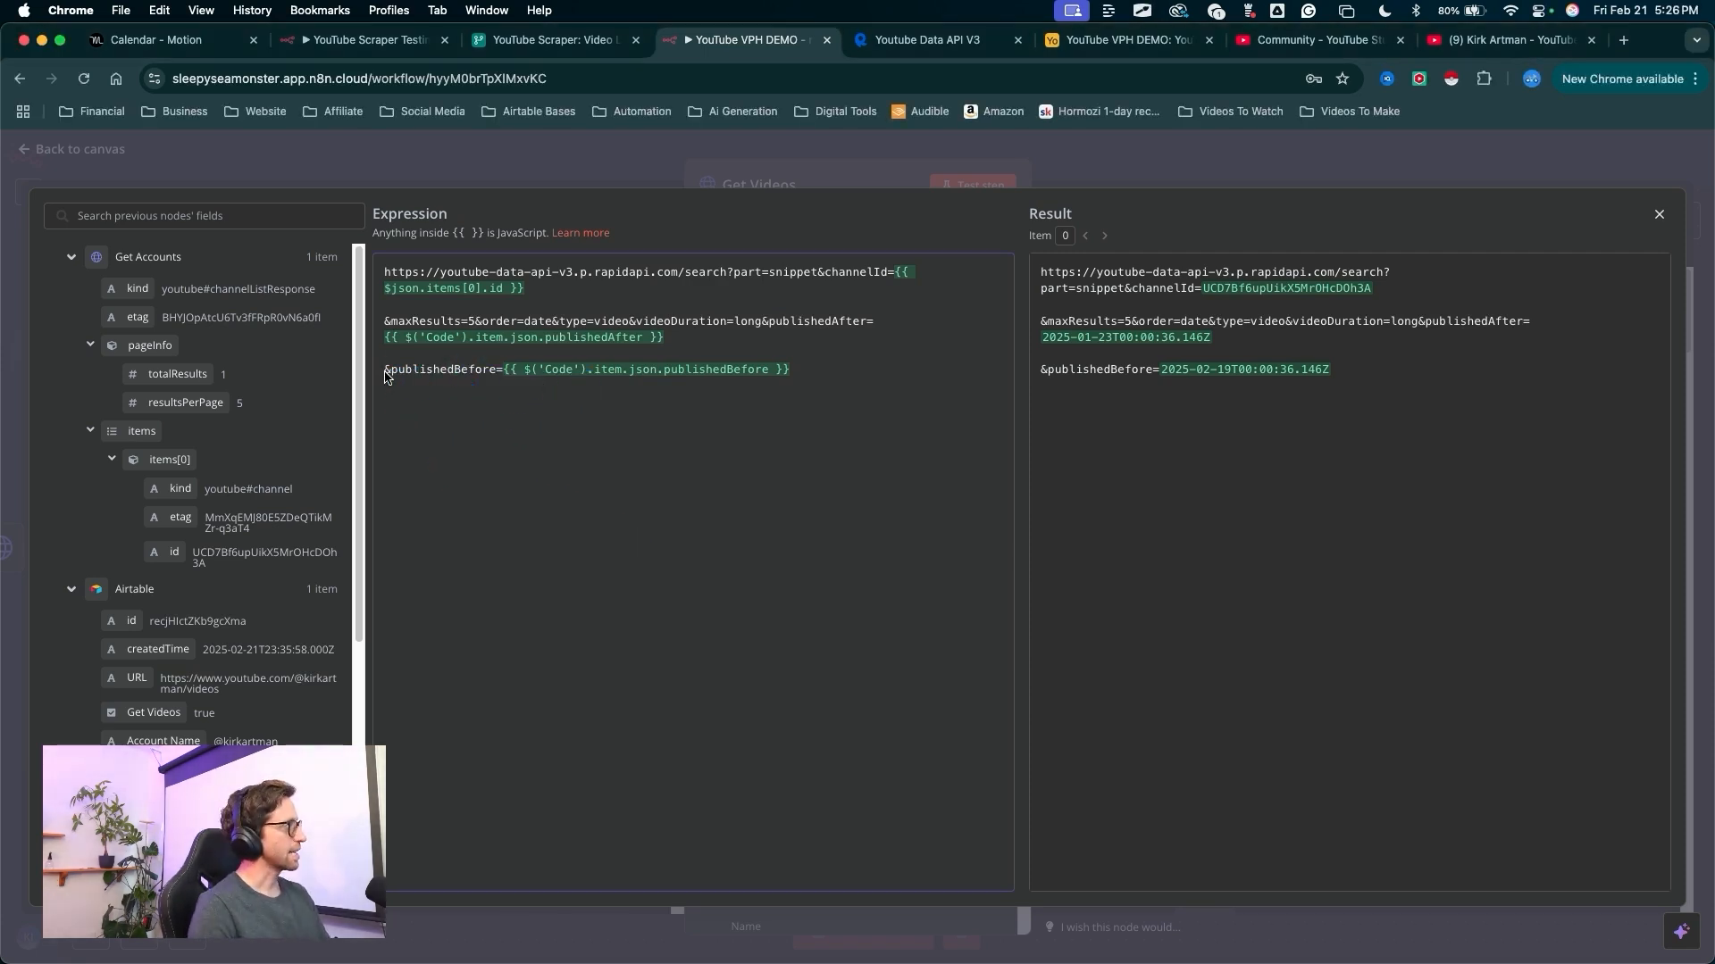
key("BackSpace")
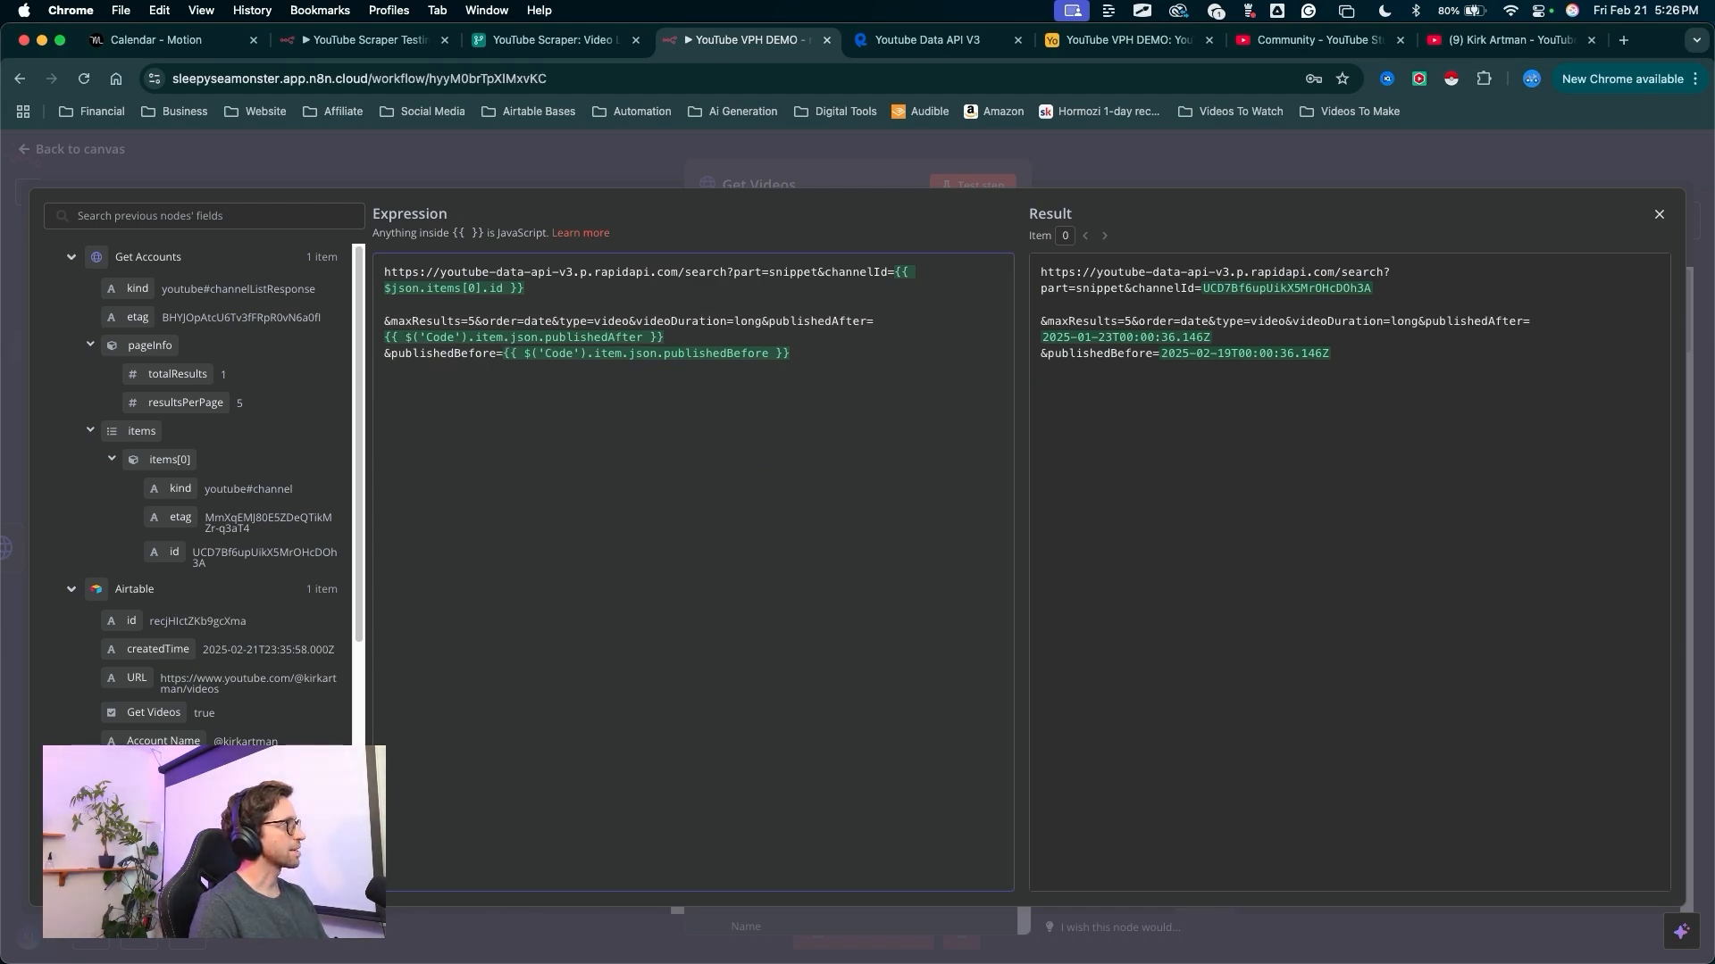
key("BackSpace")
left_click_drag(681, 453, 672, 373)
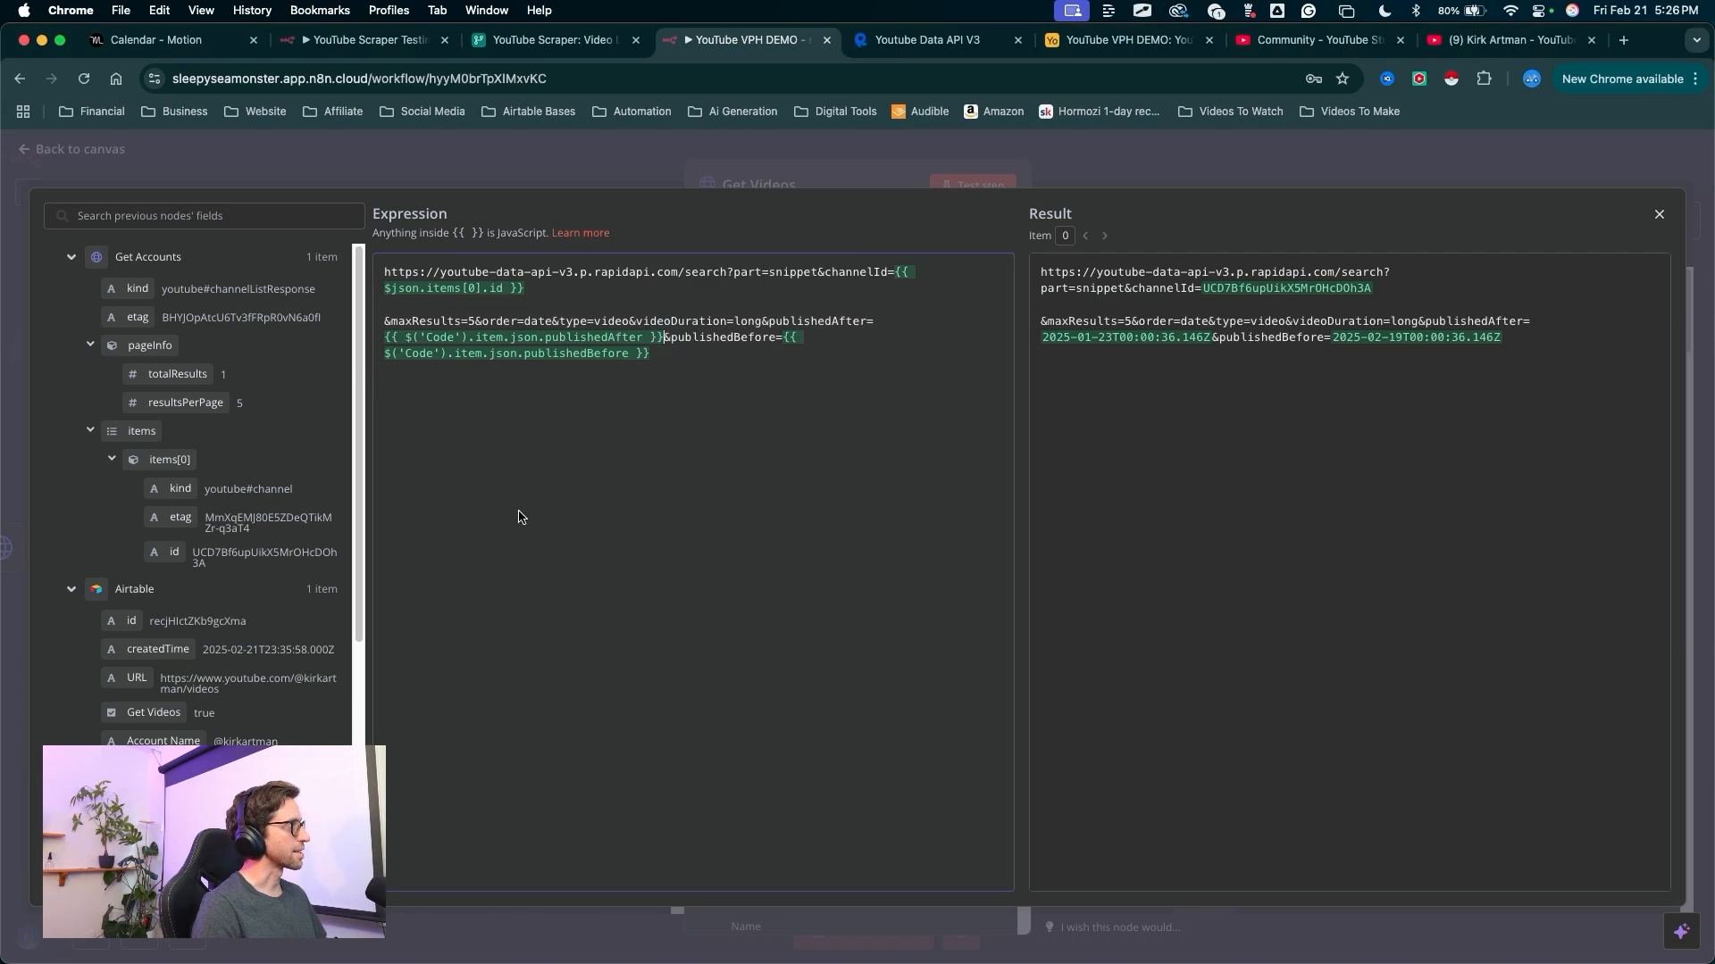
left_click_drag(472, 522, 393, 339)
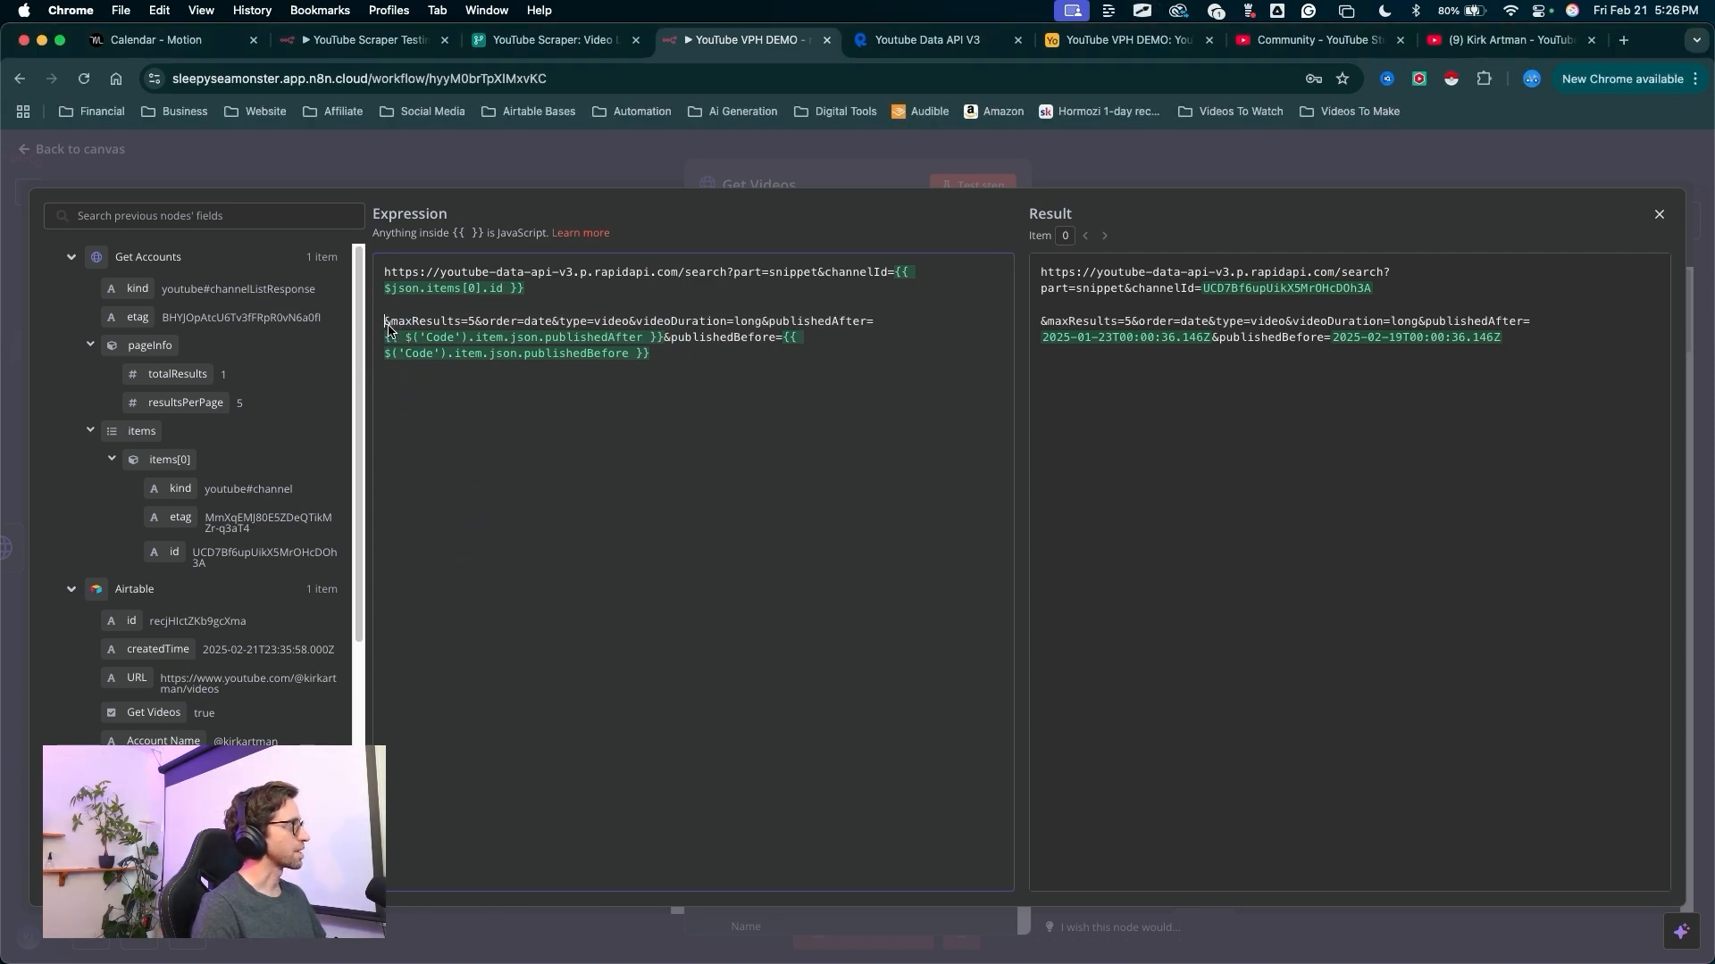
key("BackSpace")
key("BackSpace")
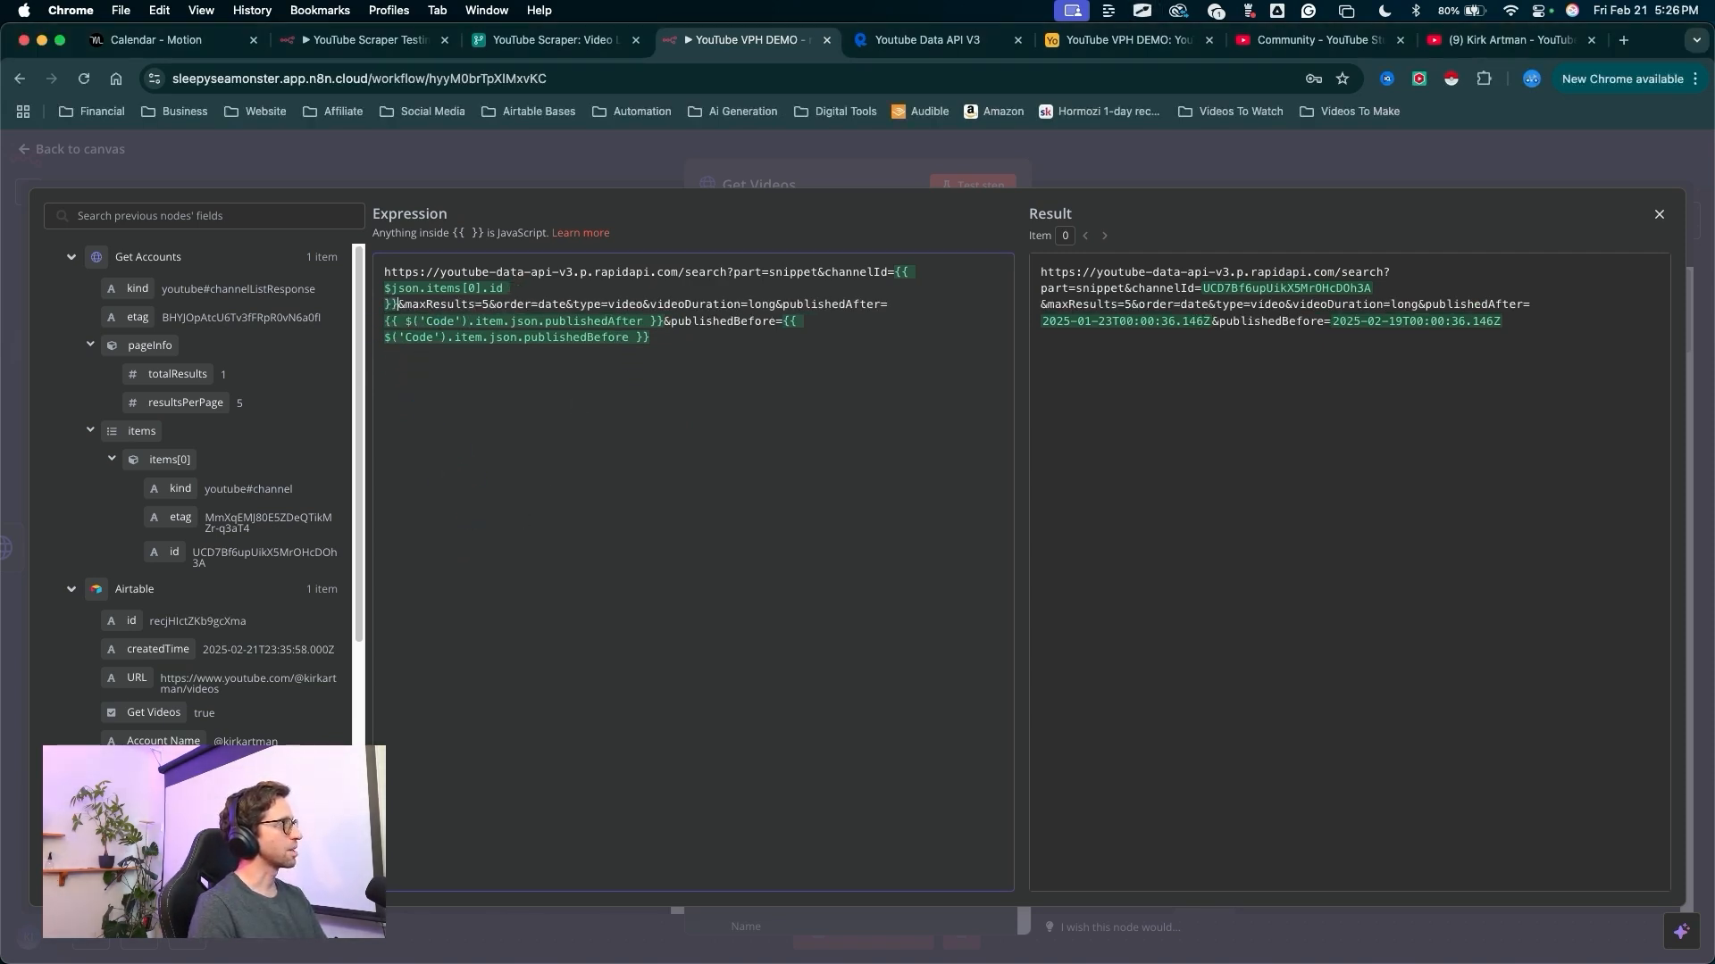
left_click(426, 499)
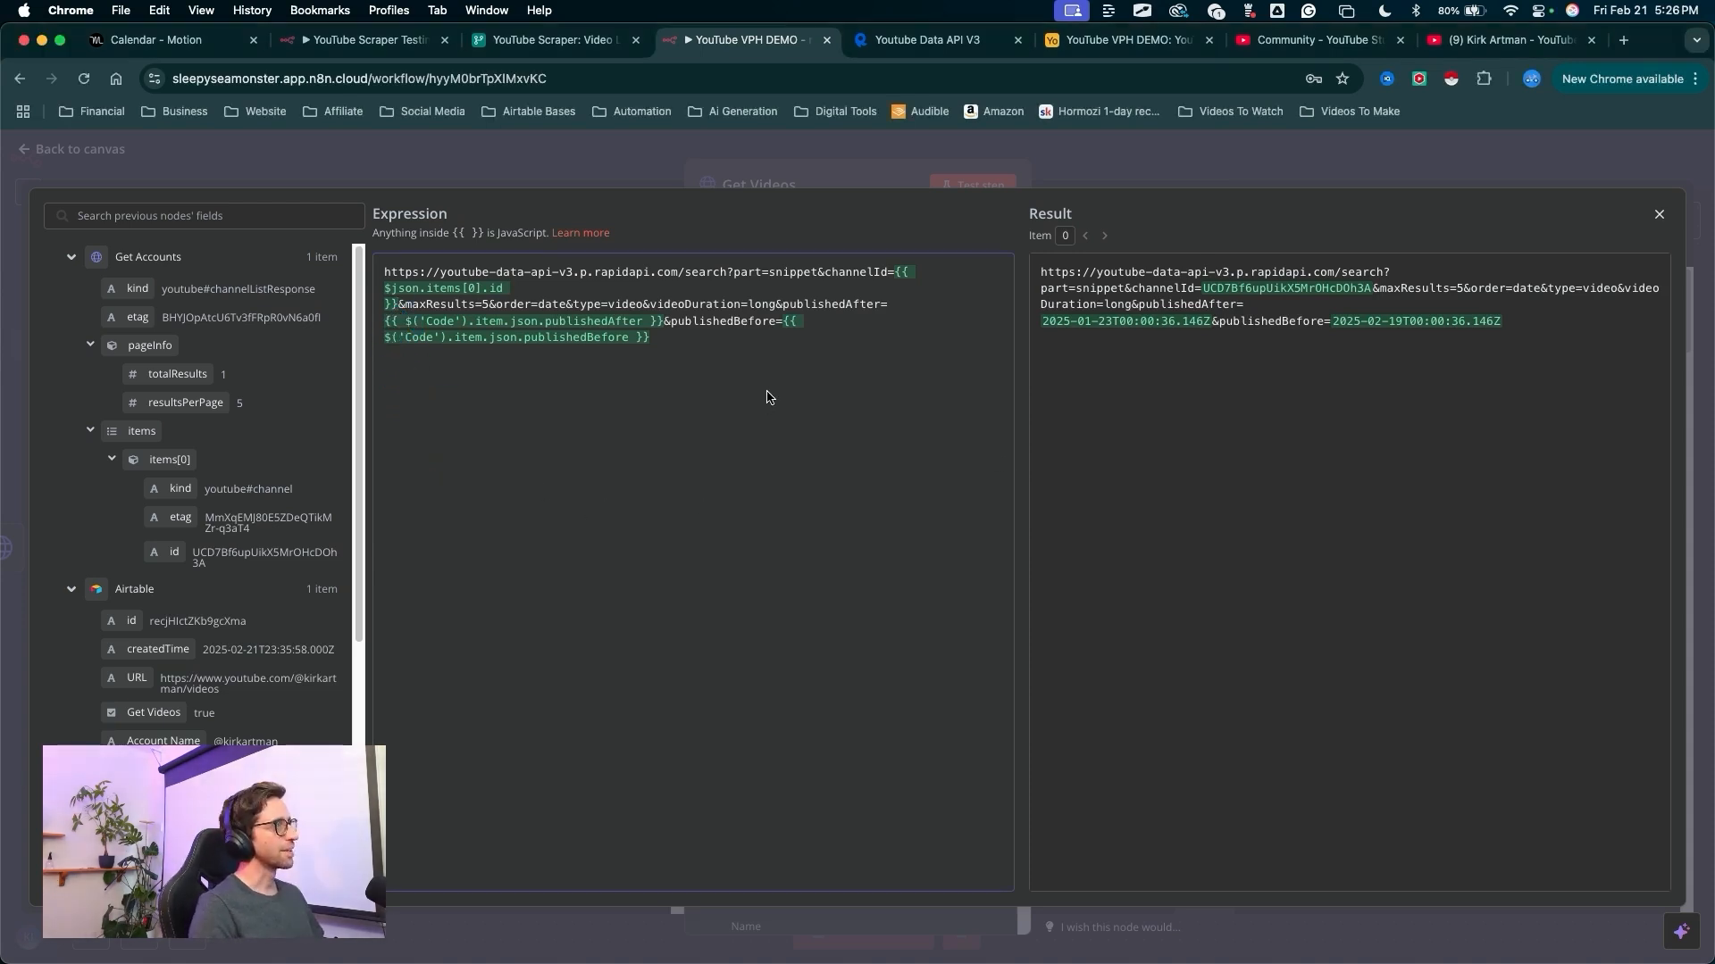
- Close the URL expression editor and test the Get Videos step
mouse_move(647, 643)
left_mouse_down()
mouse_move(477, 282)
mouse_move(843, 332)
mouse_move(700, 362)
mouse_move(659, 479)
mouse_move(700, 366)
mouse_move(542, 335)
mouse_move(540, 268)
mouse_move(659, 308)
mouse_move(222, 659)
mouse_move(498, 348)
left_mouse_up()
mouse_move(558, 639)
left_mouse_down()
mouse_move(536, 587)
mouse_move(823, 287)
mouse_move(332, 303)
mouse_move(635, 300)
mouse_move(399, 276)
left_mouse_up()
mouse_move(1110, 535)
left_mouse_down()
mouse_move(1187, 191)
mouse_move(1166, 166)
left_mouse_up()
left_click(1167, 166)
mouse_move(884, 652)
left_mouse_down()
mouse_move(946, 192)
mouse_move(968, 185)
left_mouse_up()
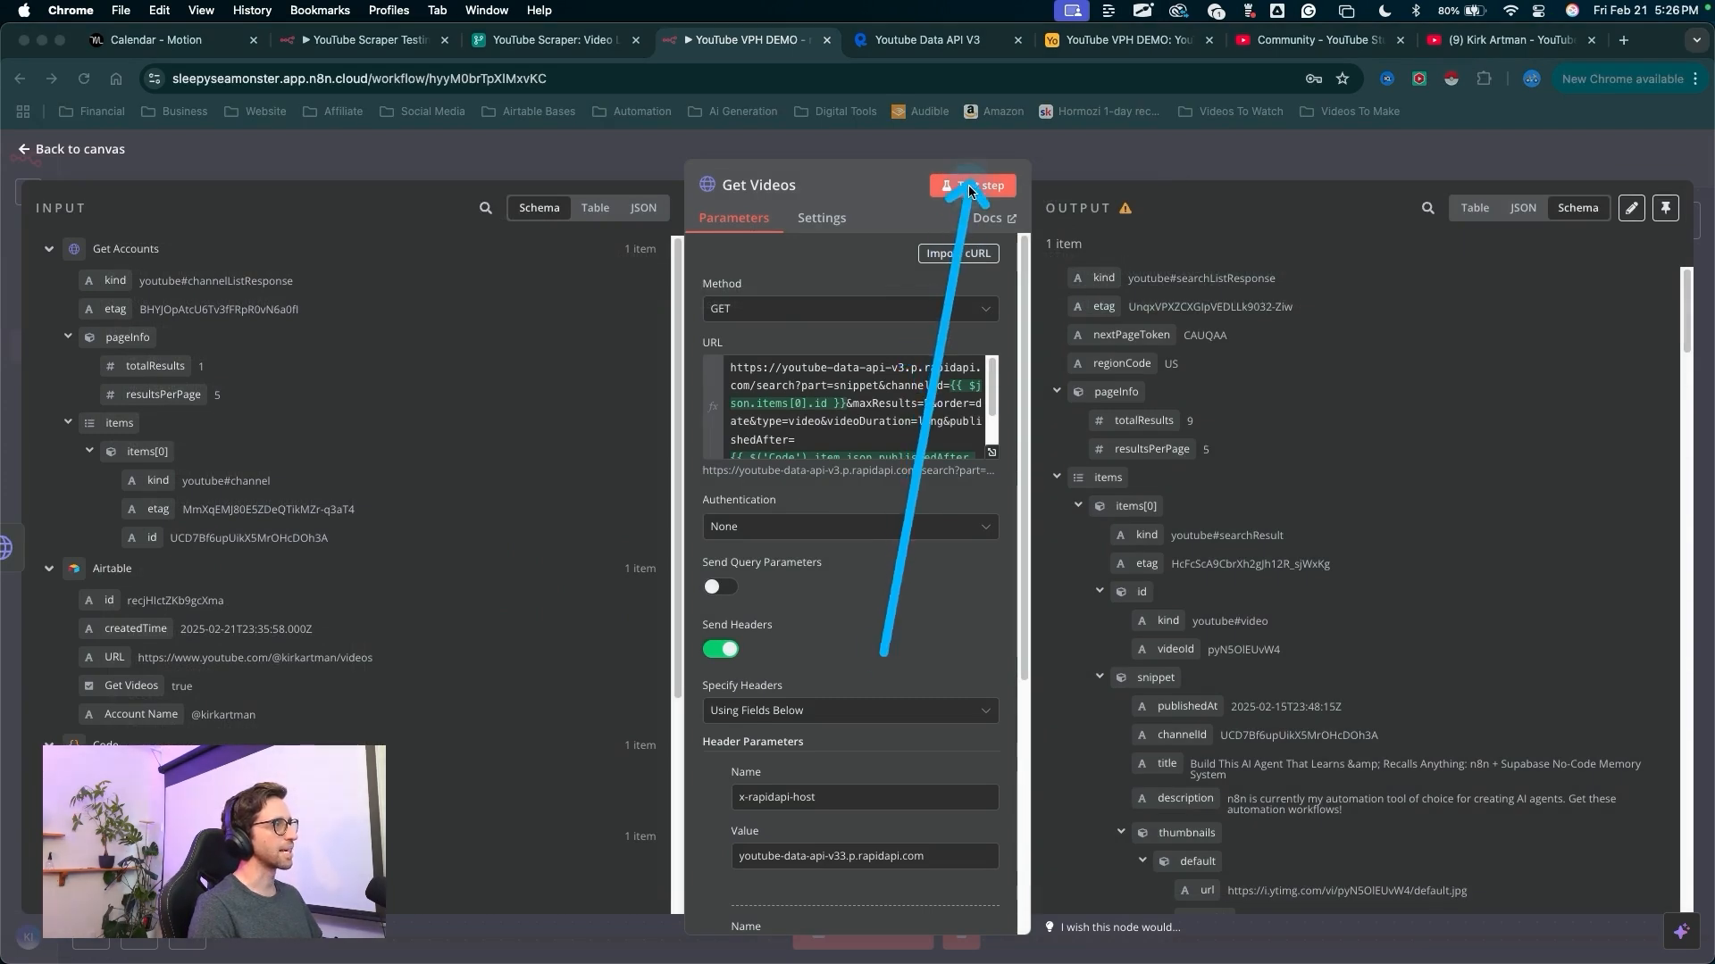
left_click(968, 185)
mouse_move(1178, 209)
left_mouse_down()
mouse_move(1179, 701)
mouse_move(988, 435)
mouse_move(932, 405)
left_mouse_up()
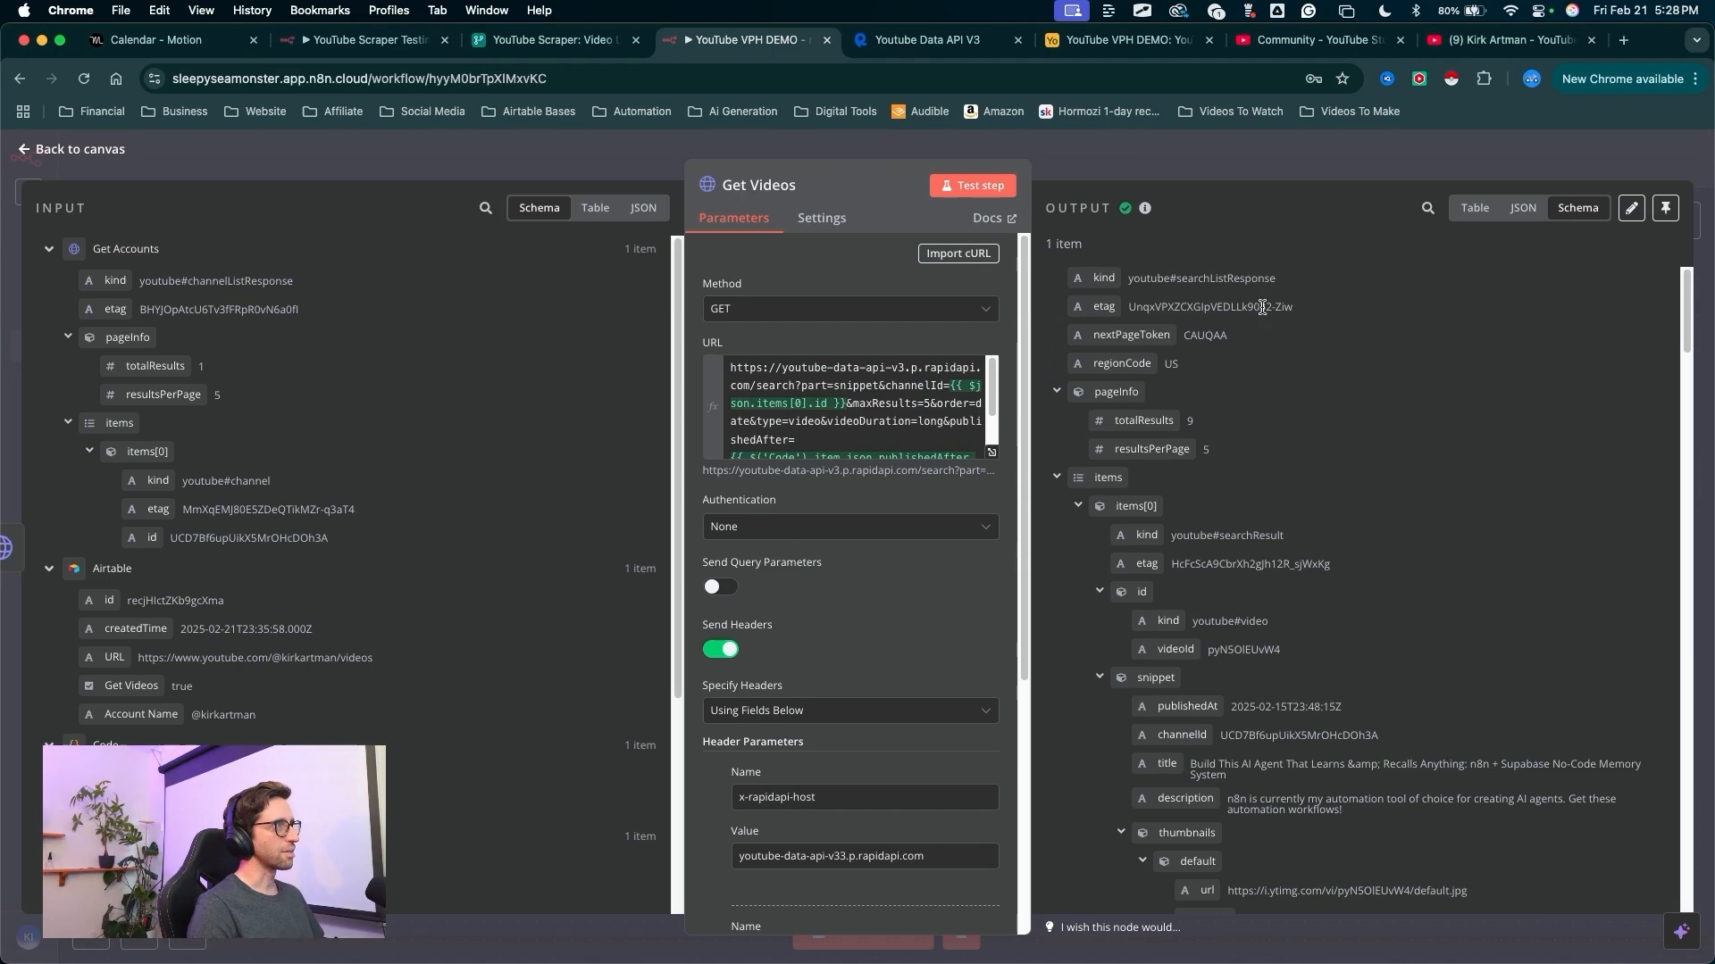
- Return to the canvas and add a Split Out node after Get Videos
key("ctrl+alt+a")
key("ctrl+alt+a")
key("Escape")
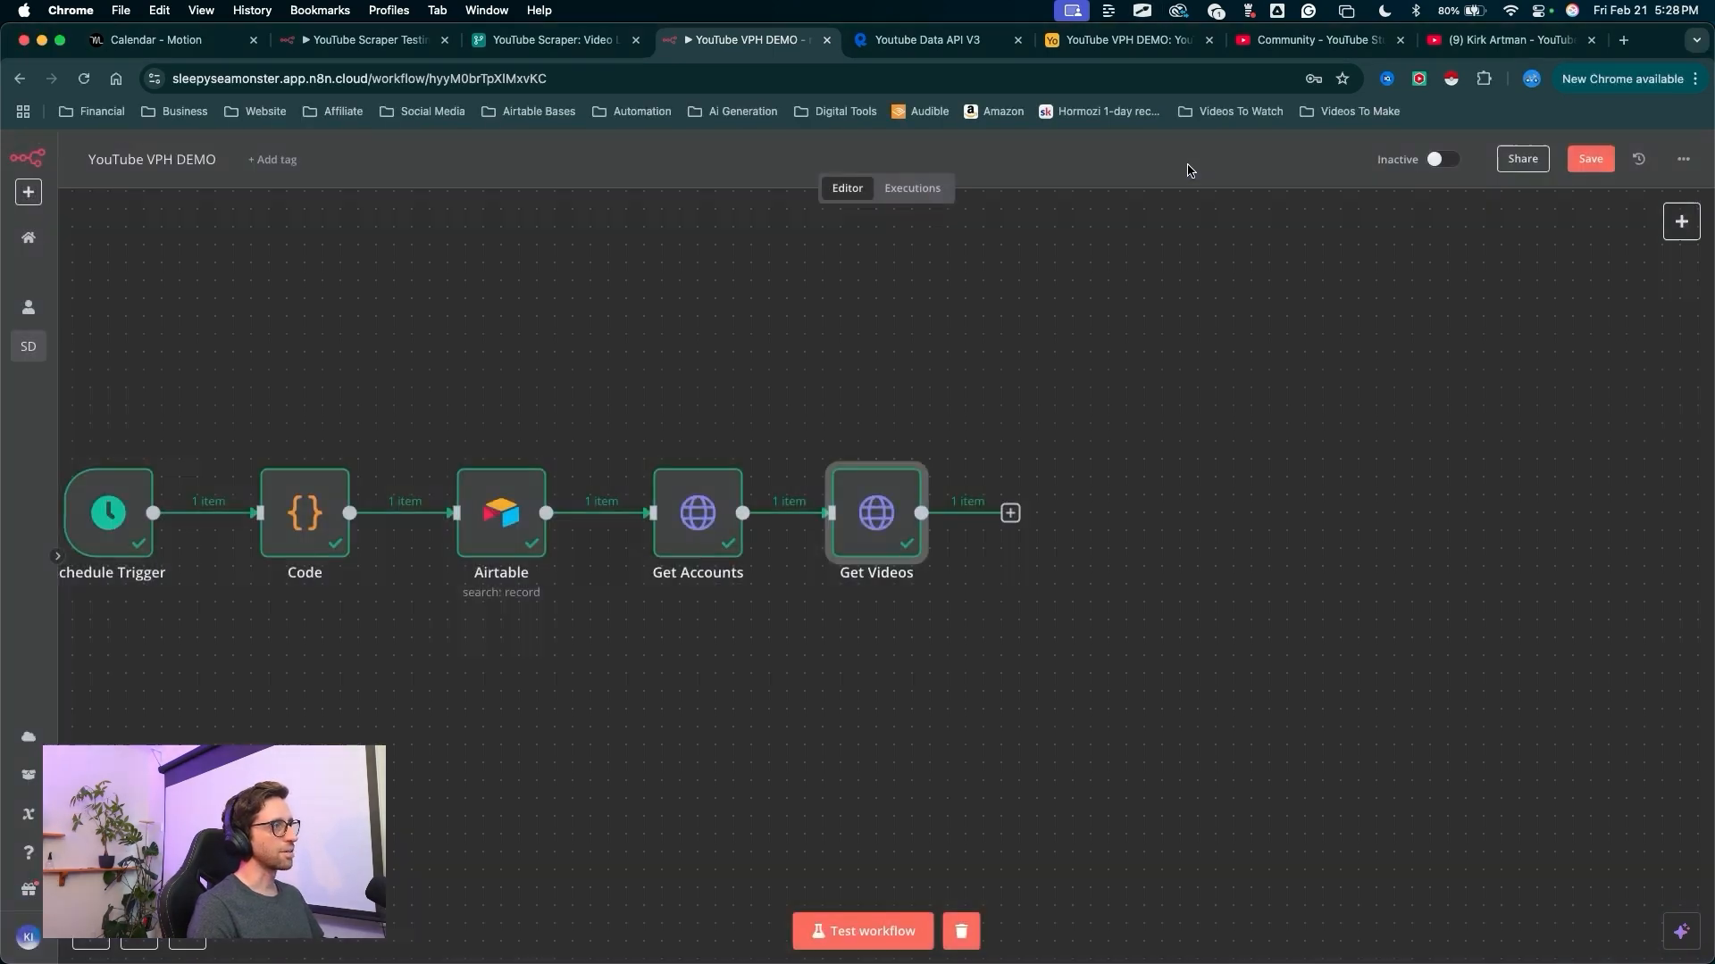
key("ctrl+alt+a")
left_click_drag(955, 768, 1004, 551)
key("ctrl+alt+a")
left_click(1010, 513)
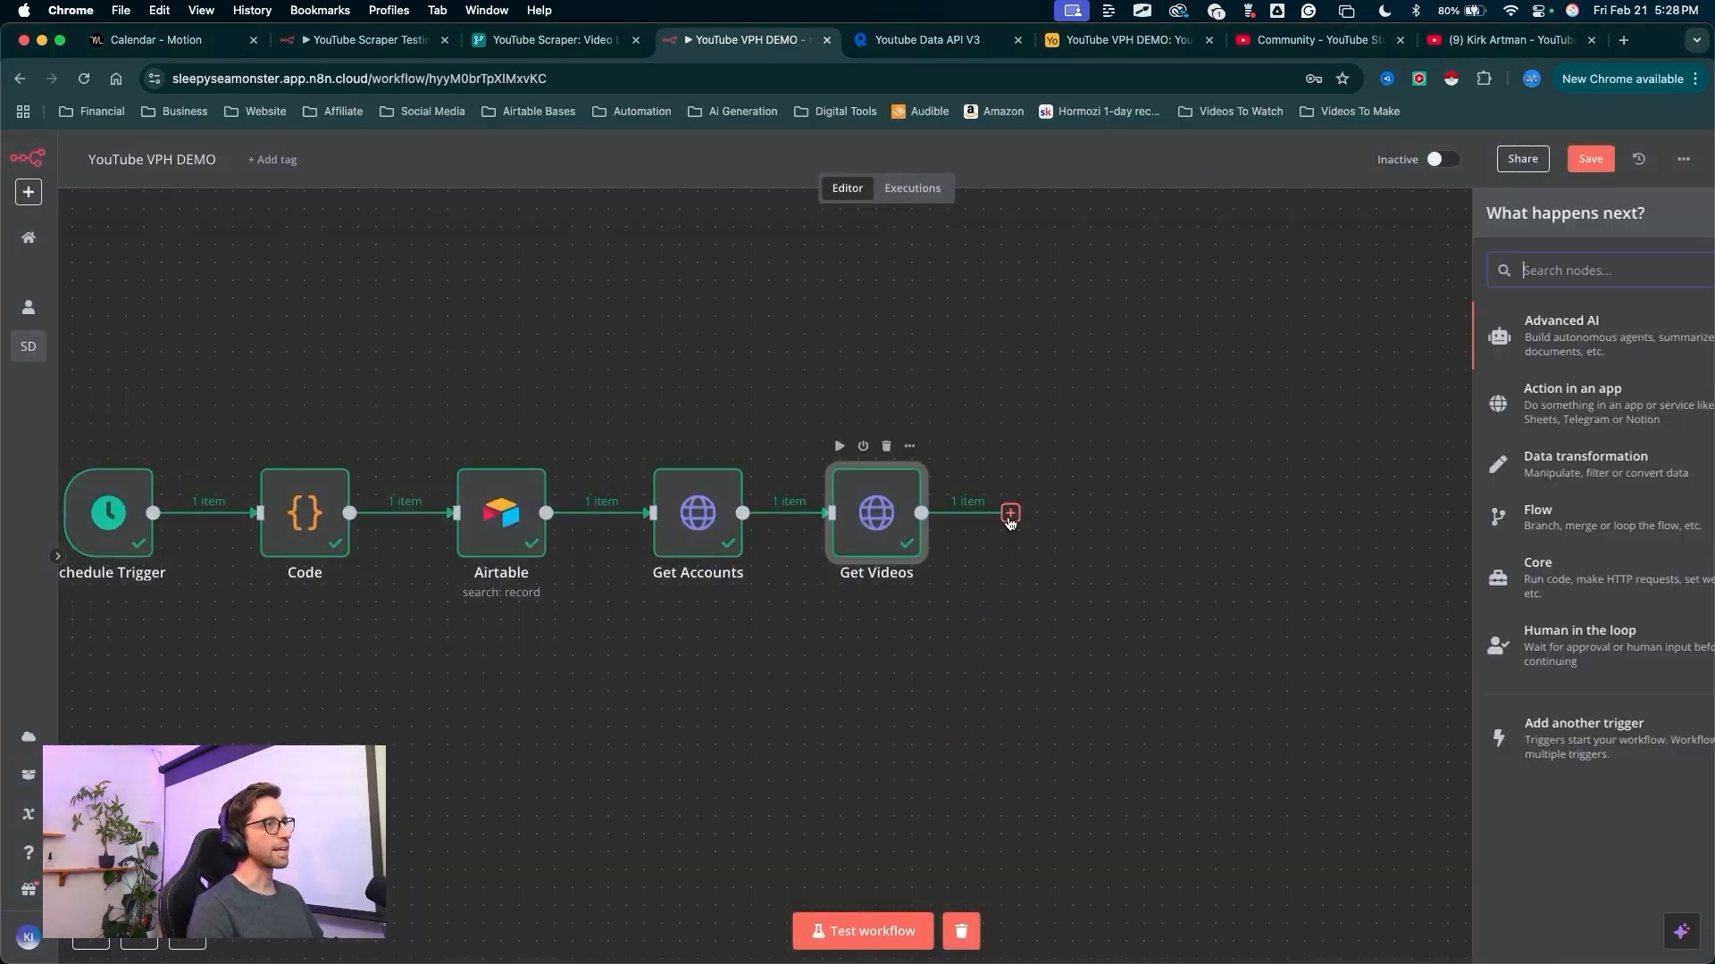
type("split")
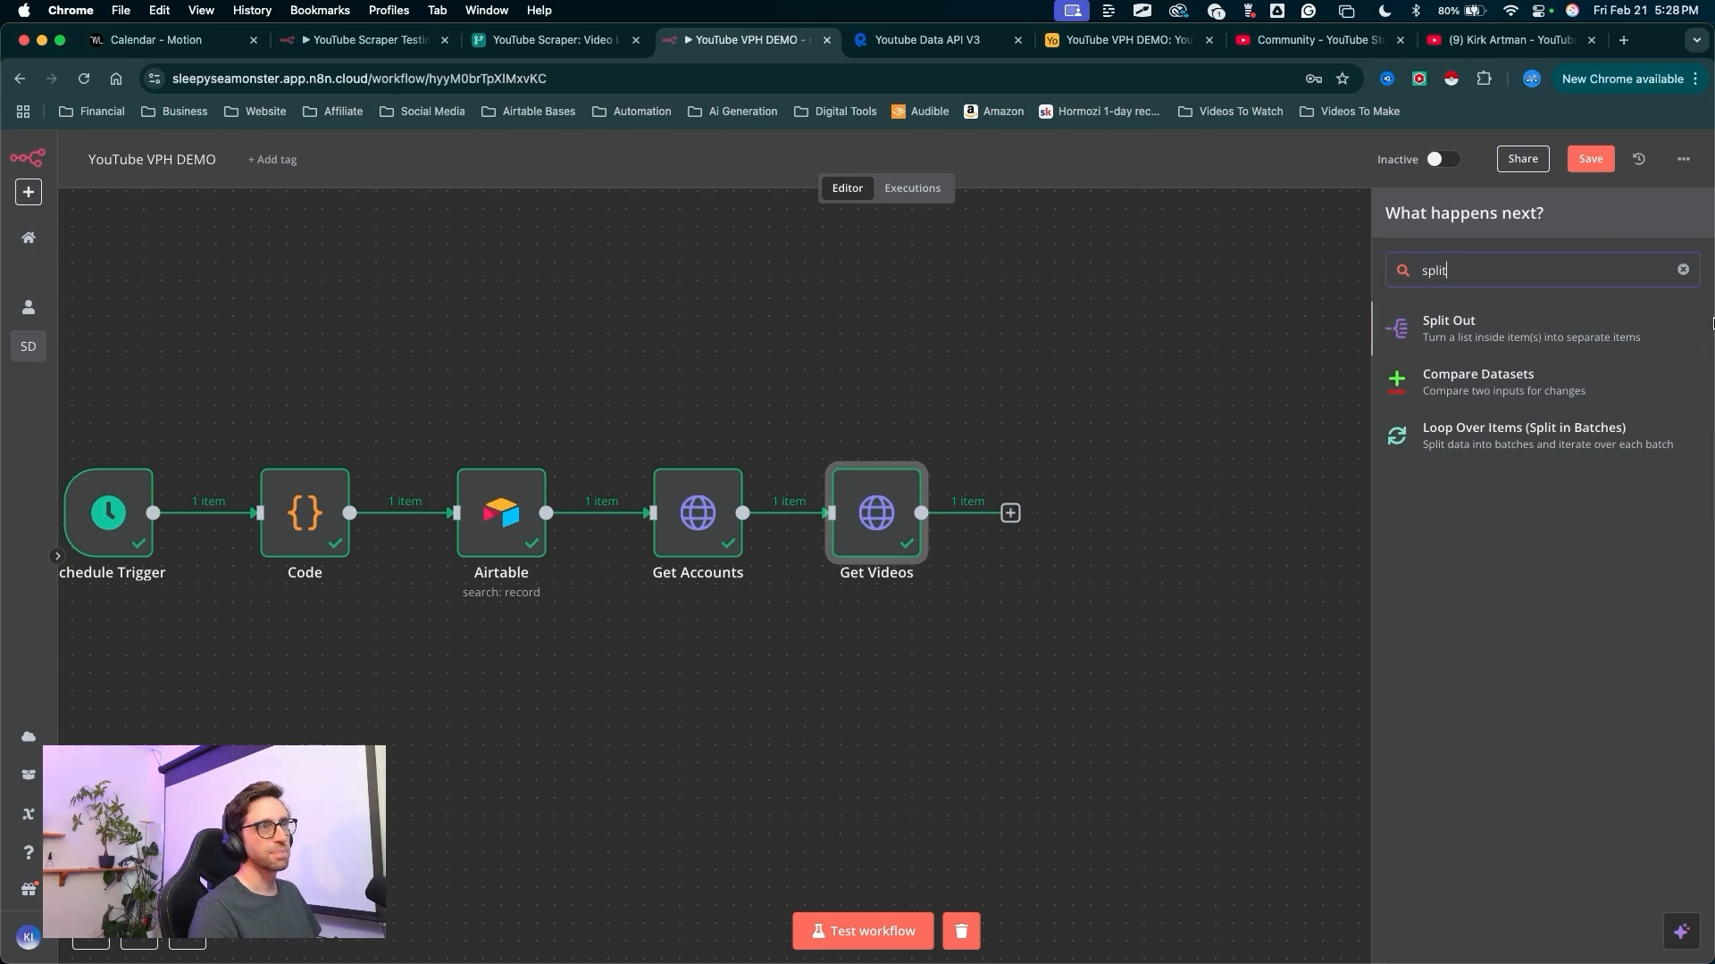
key("ctrl+alt+a")
left_click_drag(1376, 375, 1418, 330)
key("ctrl+alt+a")
left_click(1446, 326)
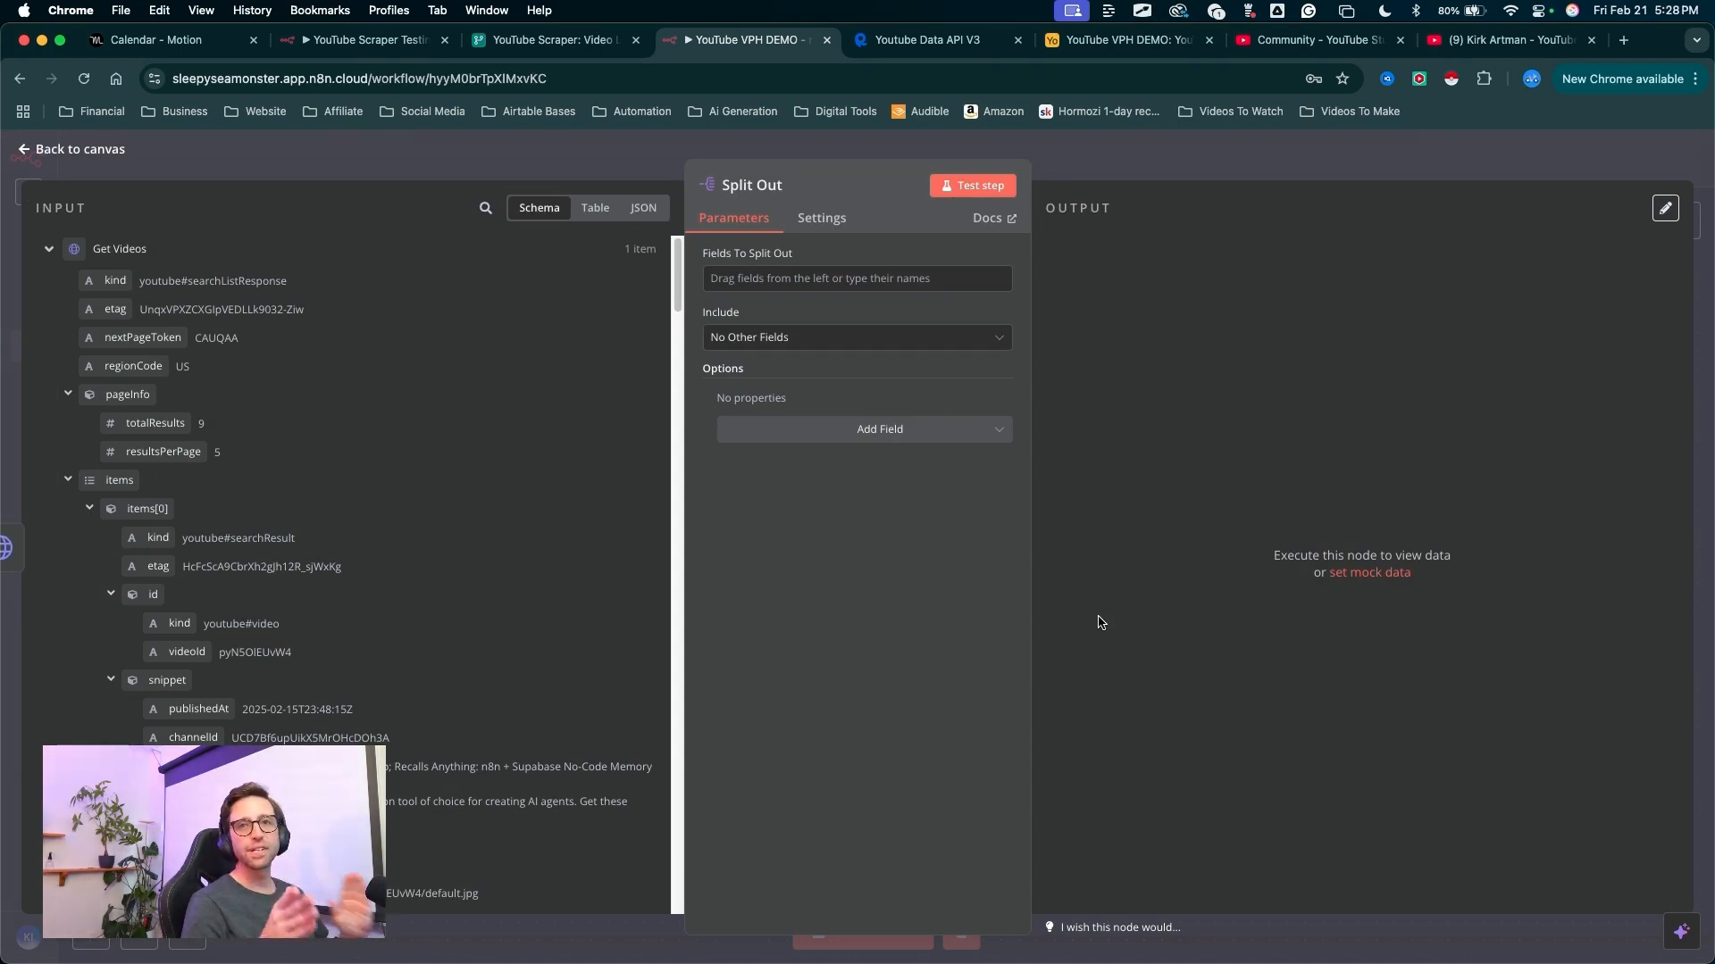
- Collapse items[0] through items[4] in the Get Videos input data and examine the fields inside items[0]
mouse_move(862, 509)
left_mouse_down()
mouse_move(84, 176)
mouse_move(99, 480)
left_mouse_up()
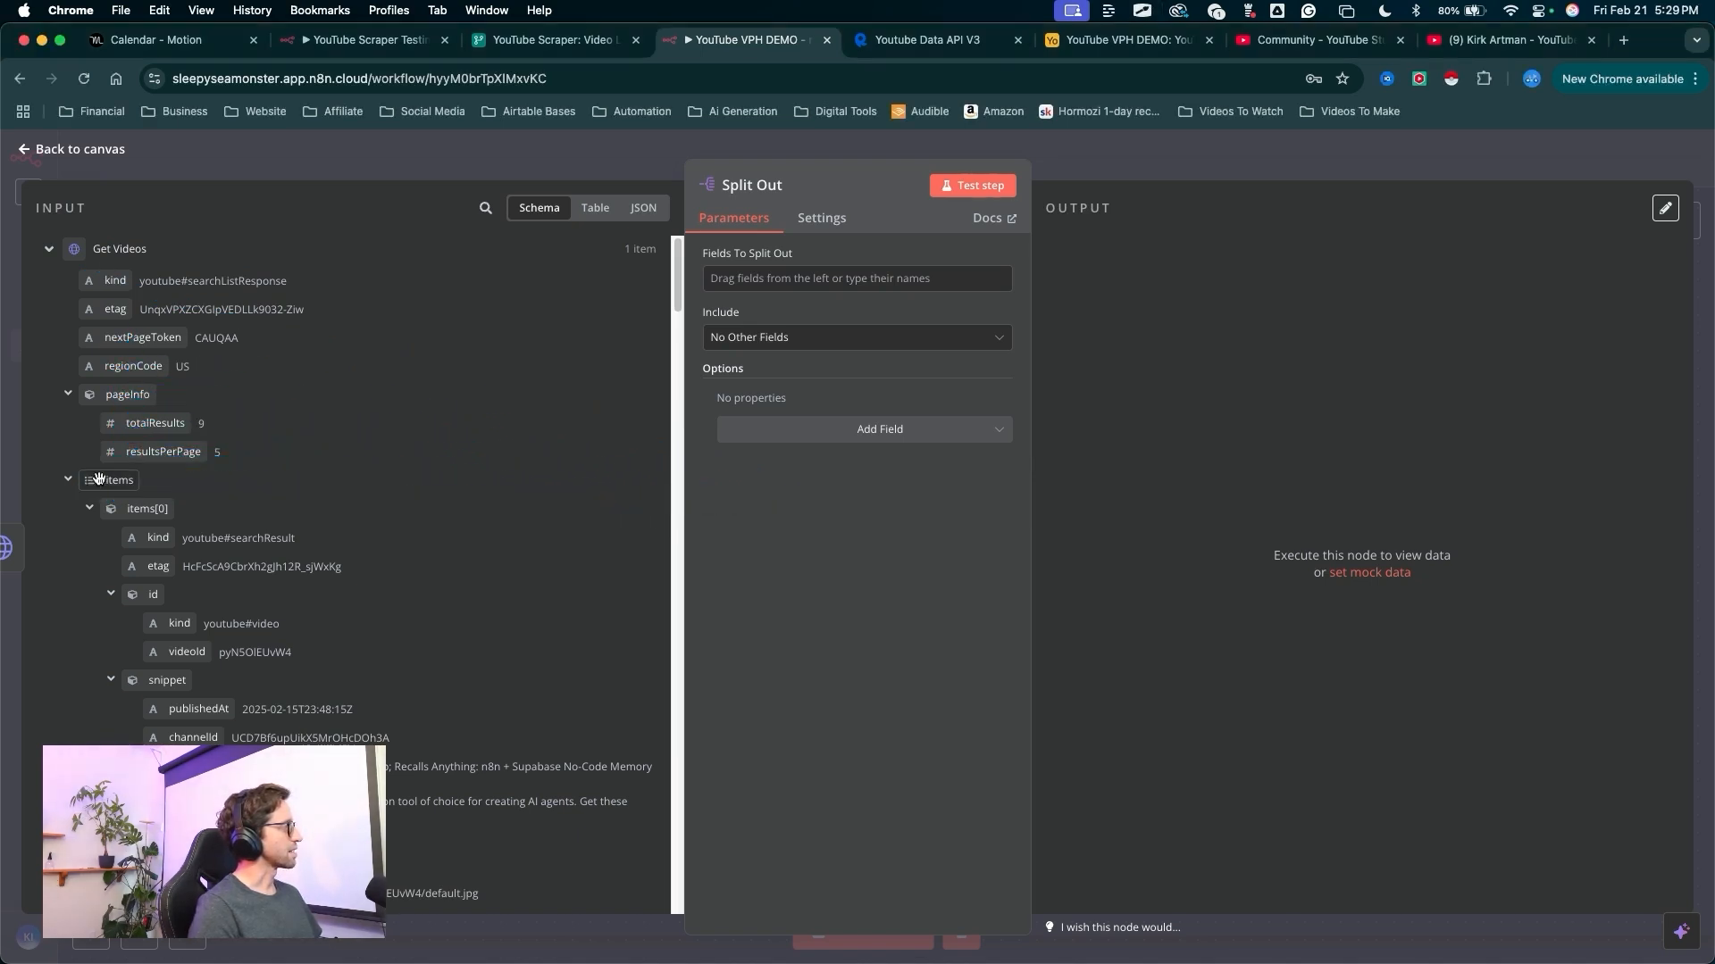
scroll(116, 487, "down", 1)
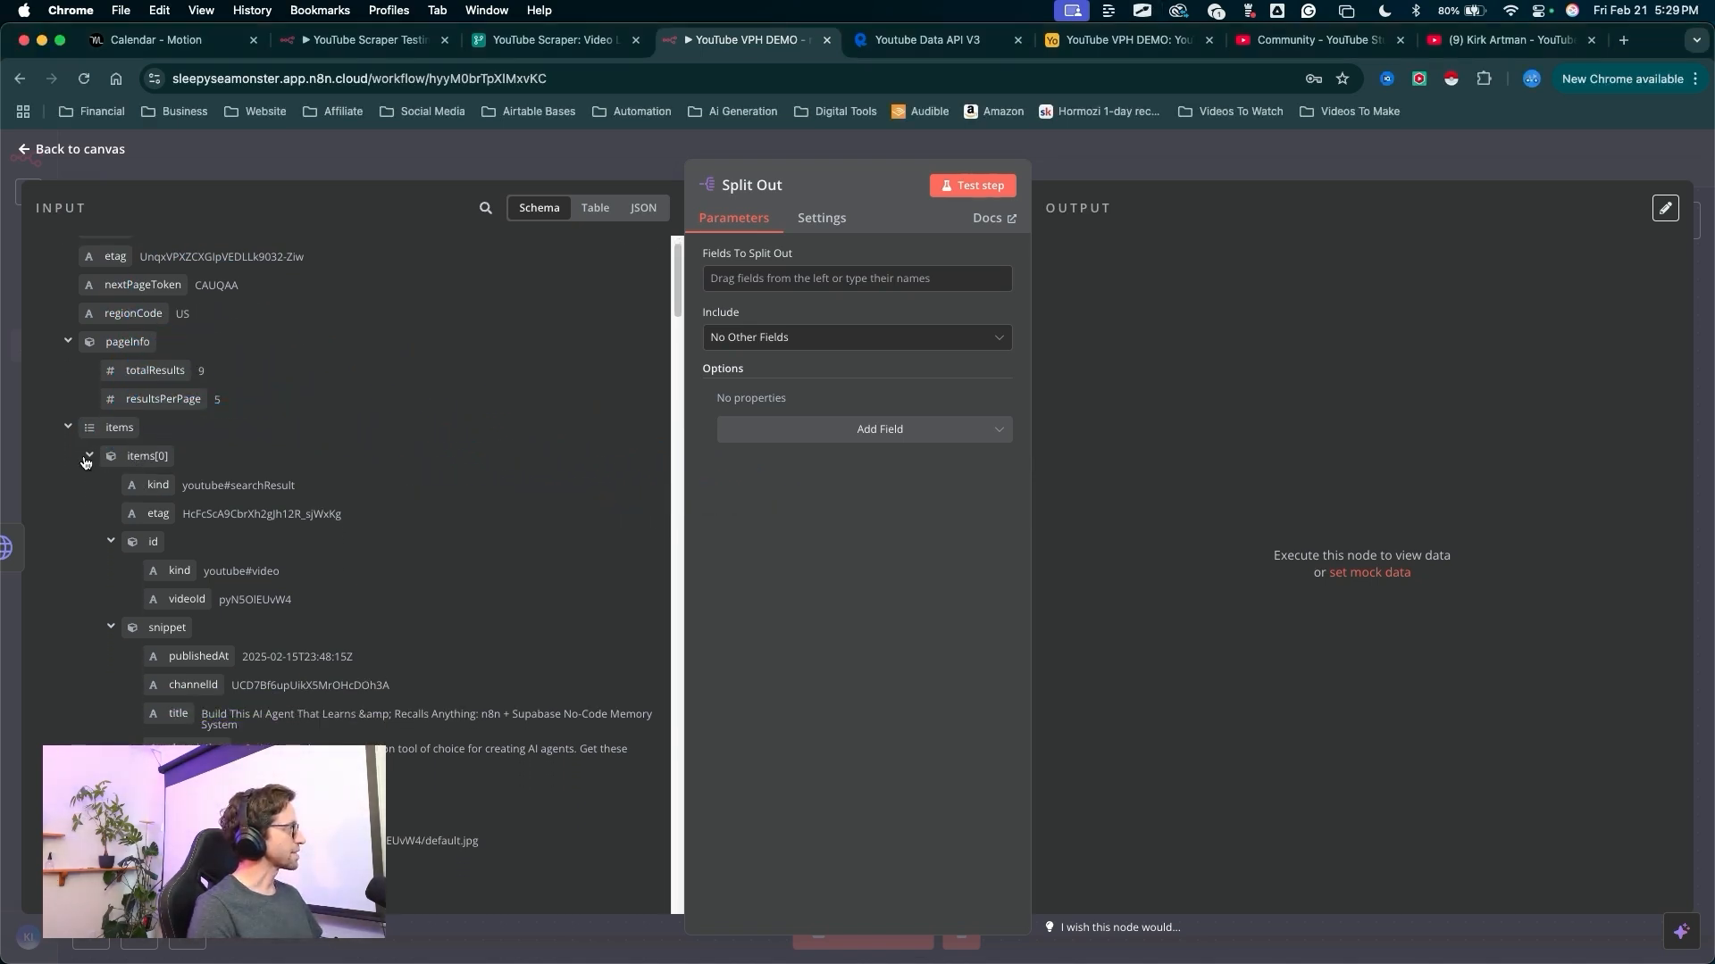
left_click(89, 456)
left_click(88, 484)
left_click(88, 512)
left_click(88, 541)
left_click(88, 570)
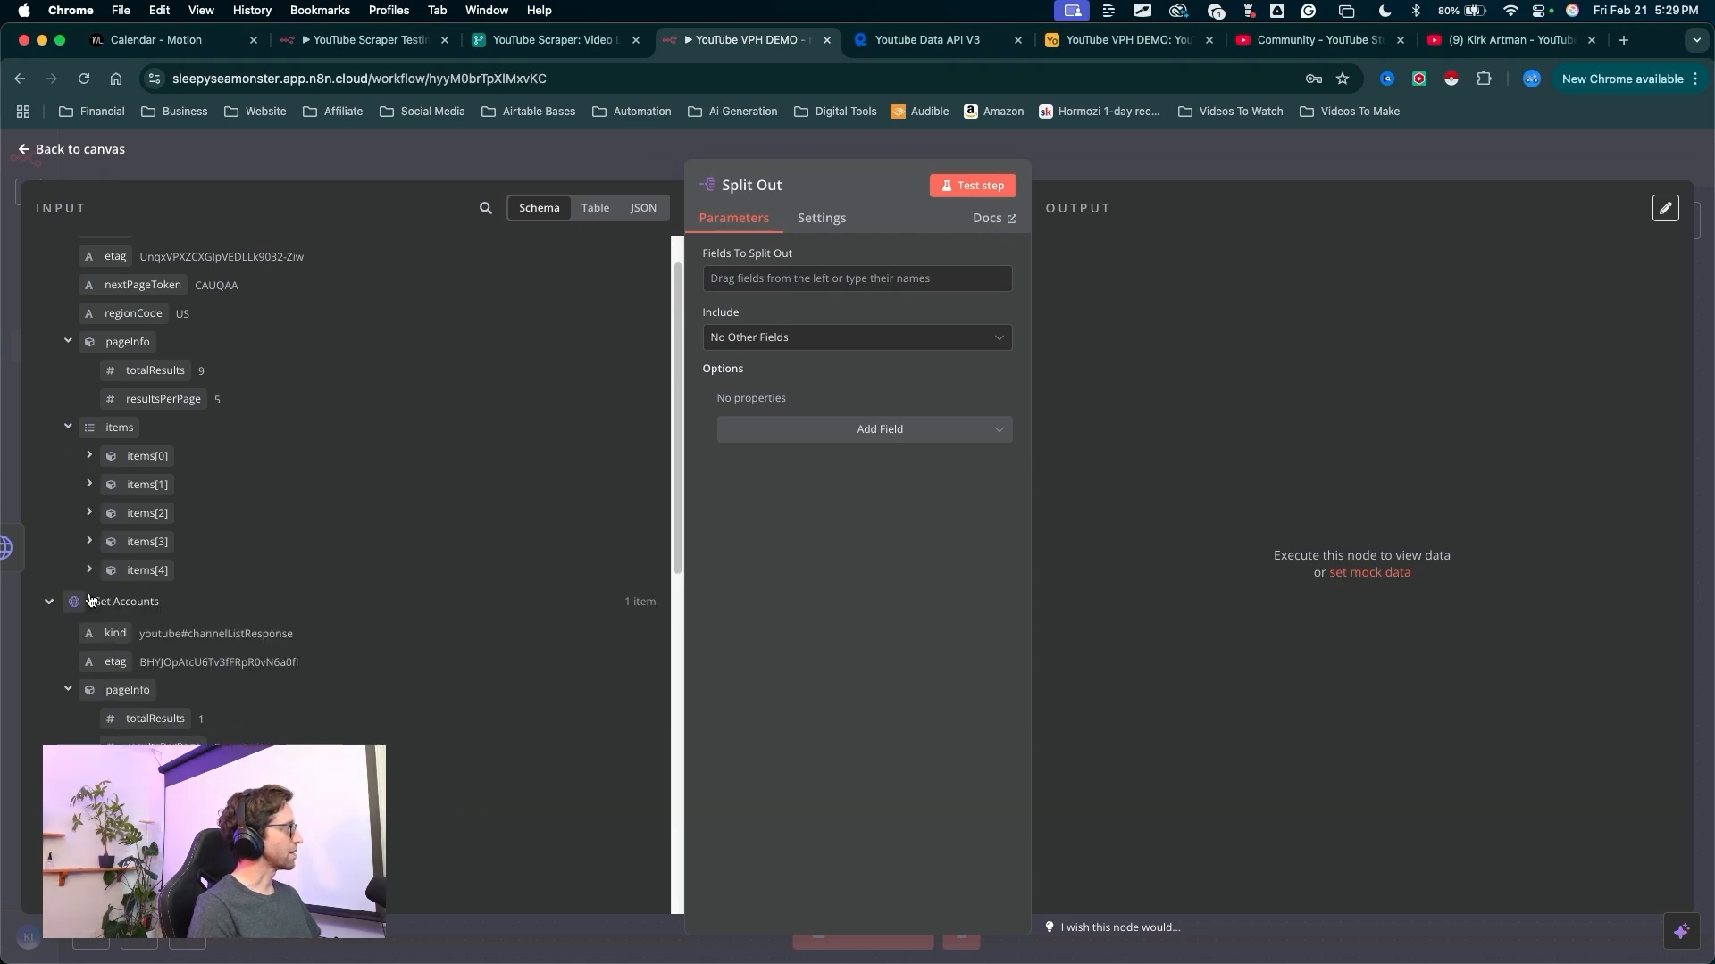
mouse_move(317, 512)
left_mouse_down()
mouse_move(237, 459)
mouse_move(188, 585)
mouse_move(201, 497)
mouse_move(184, 459)
mouse_move(175, 561)
mouse_move(166, 470)
mouse_move(176, 561)
left_mouse_up()
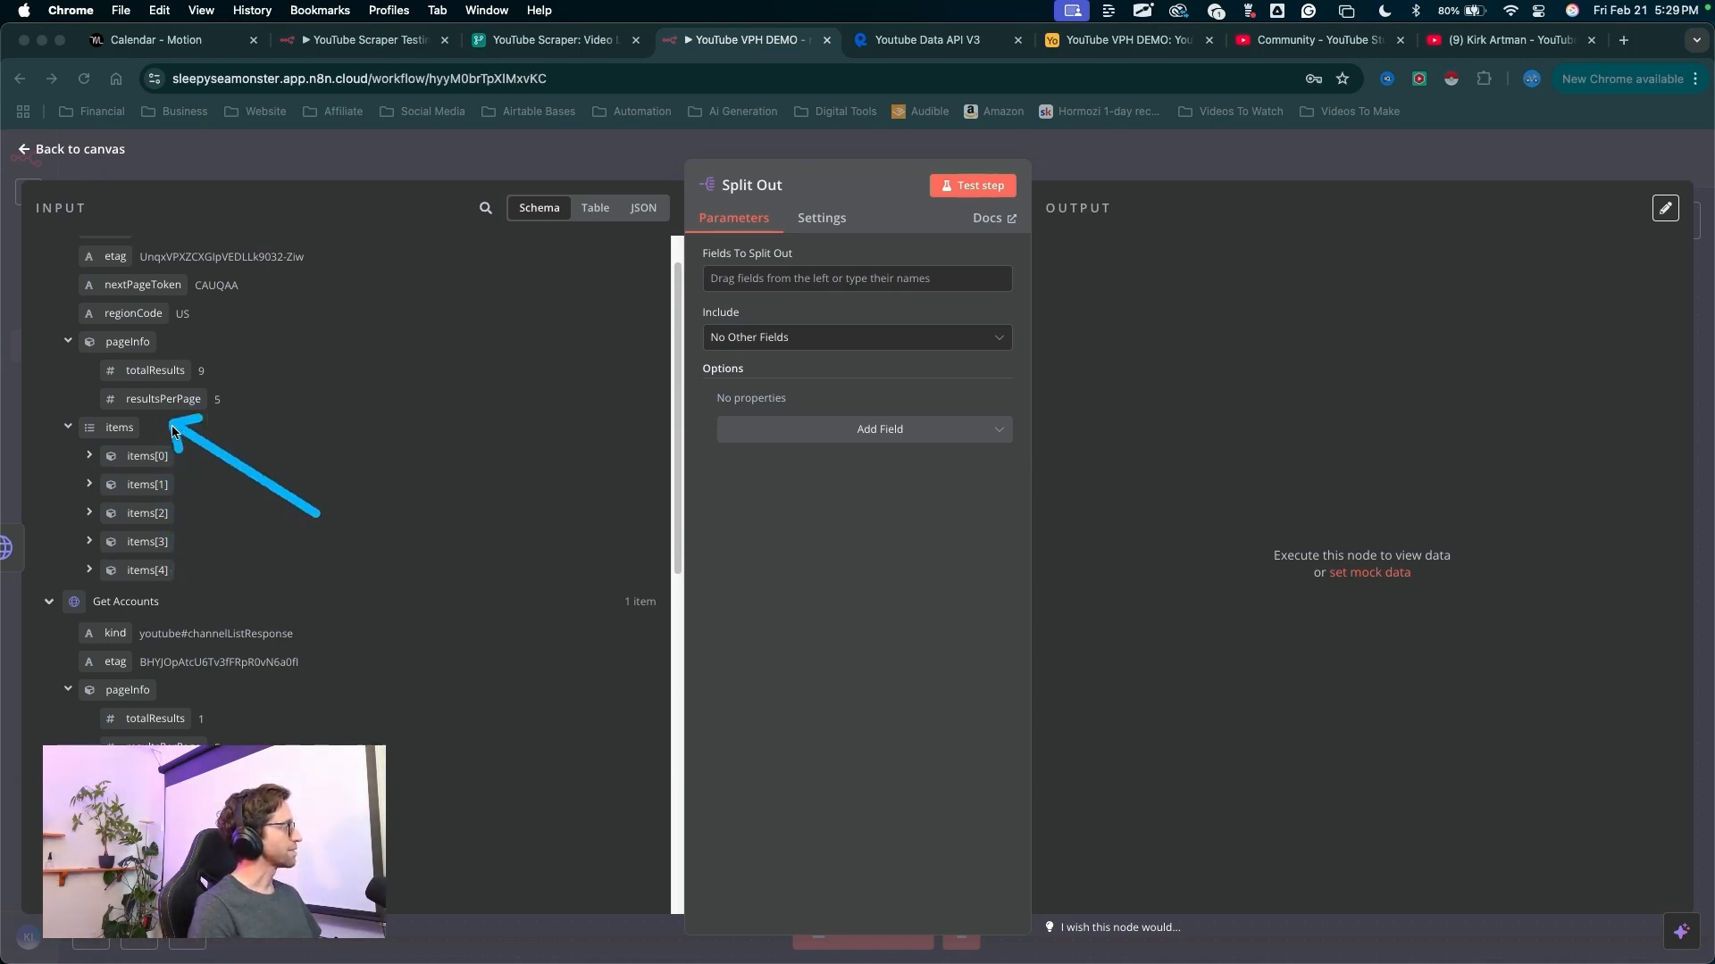
left_click(90, 455)
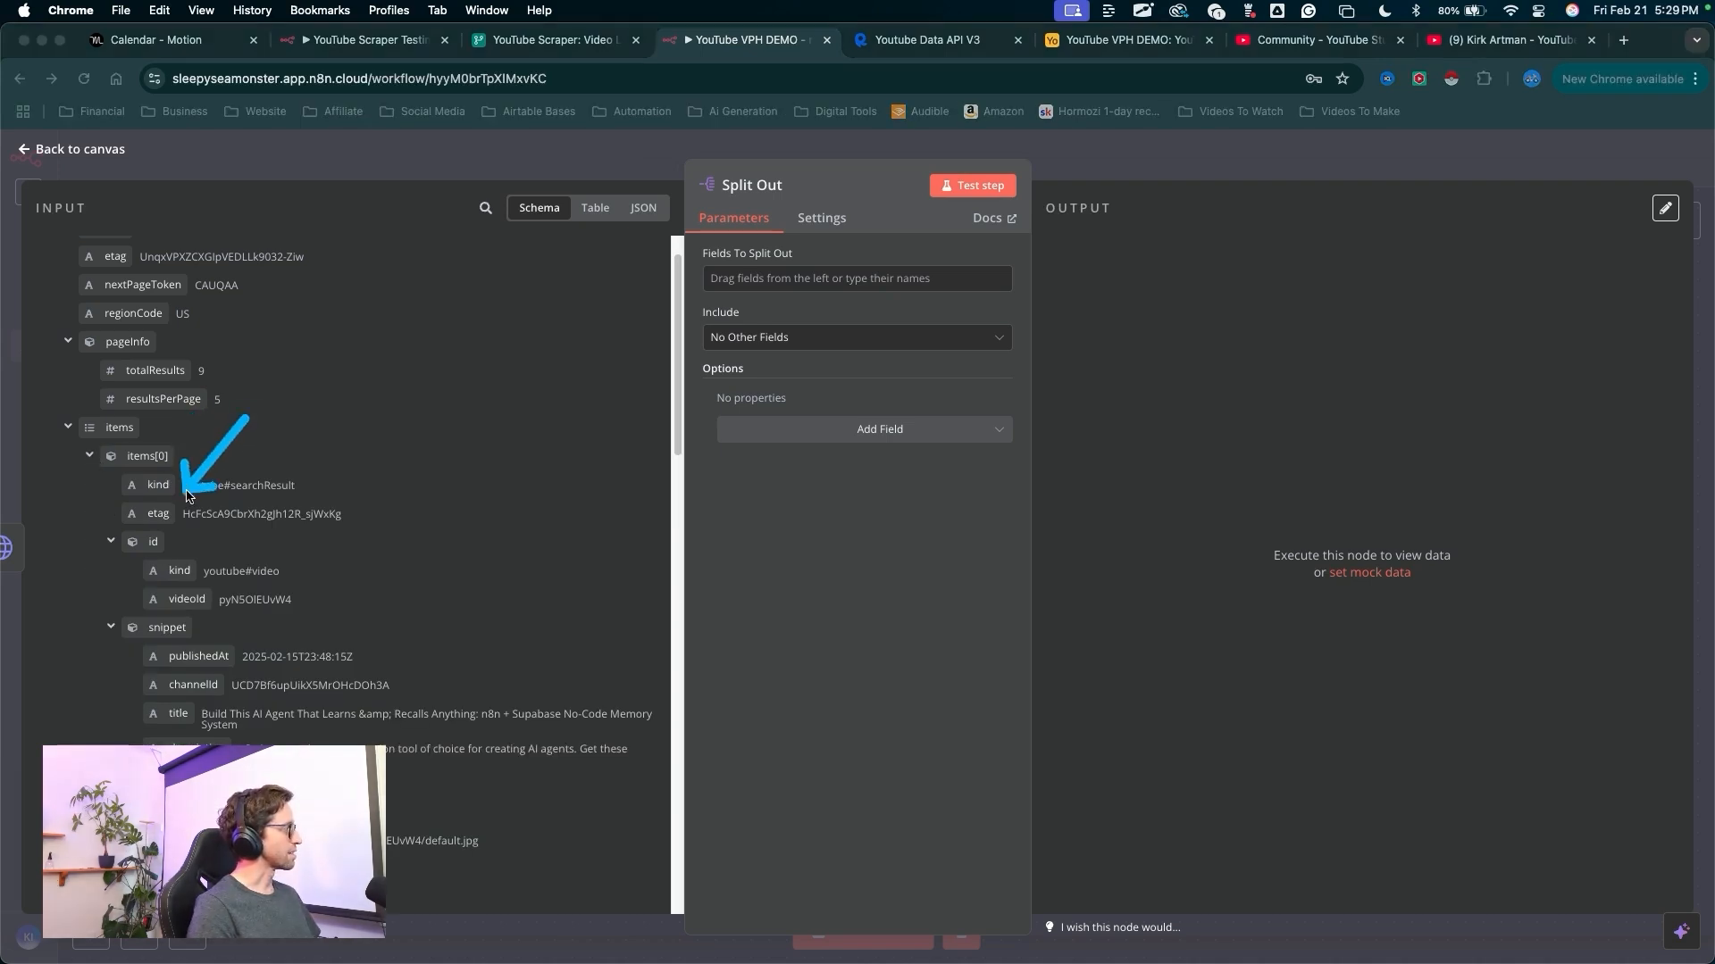
left_click_drag(190, 594, 184, 710)
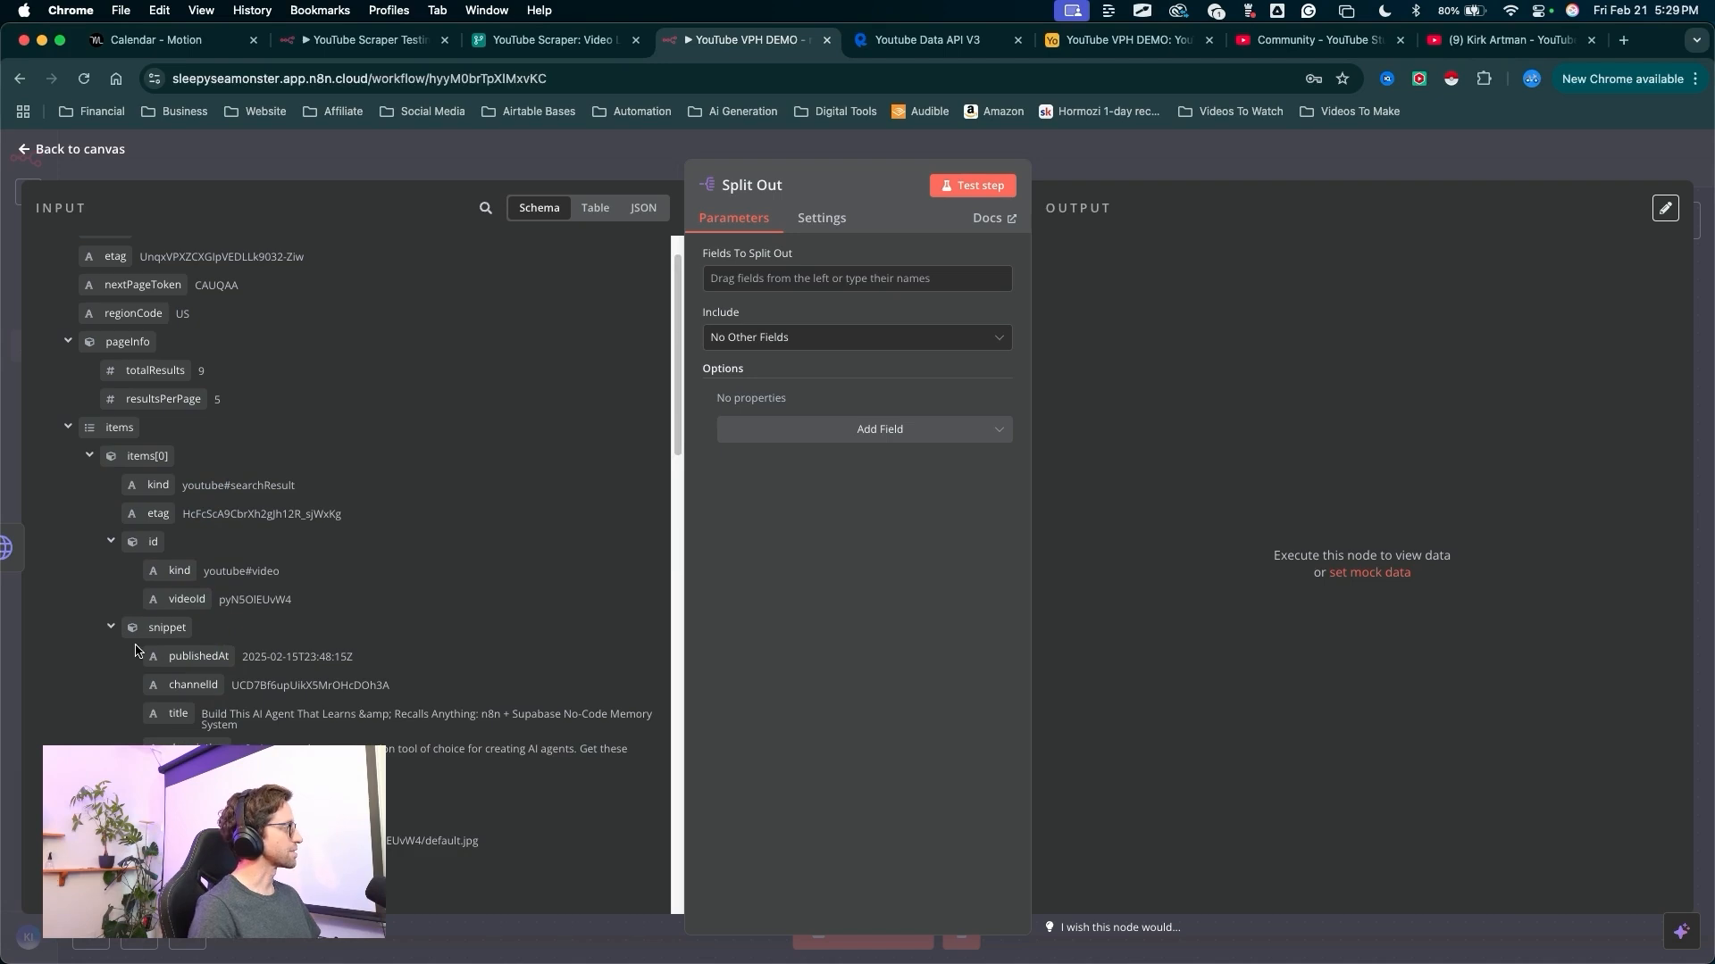
left_click(142, 455)
- Set the Split Out node's field to split out to items, test the step, and return to the canvas
mouse_move(473, 438)
left_mouse_down()
mouse_move(207, 398)
mouse_move(96, 440)
mouse_move(743, 272)
left_mouse_up()
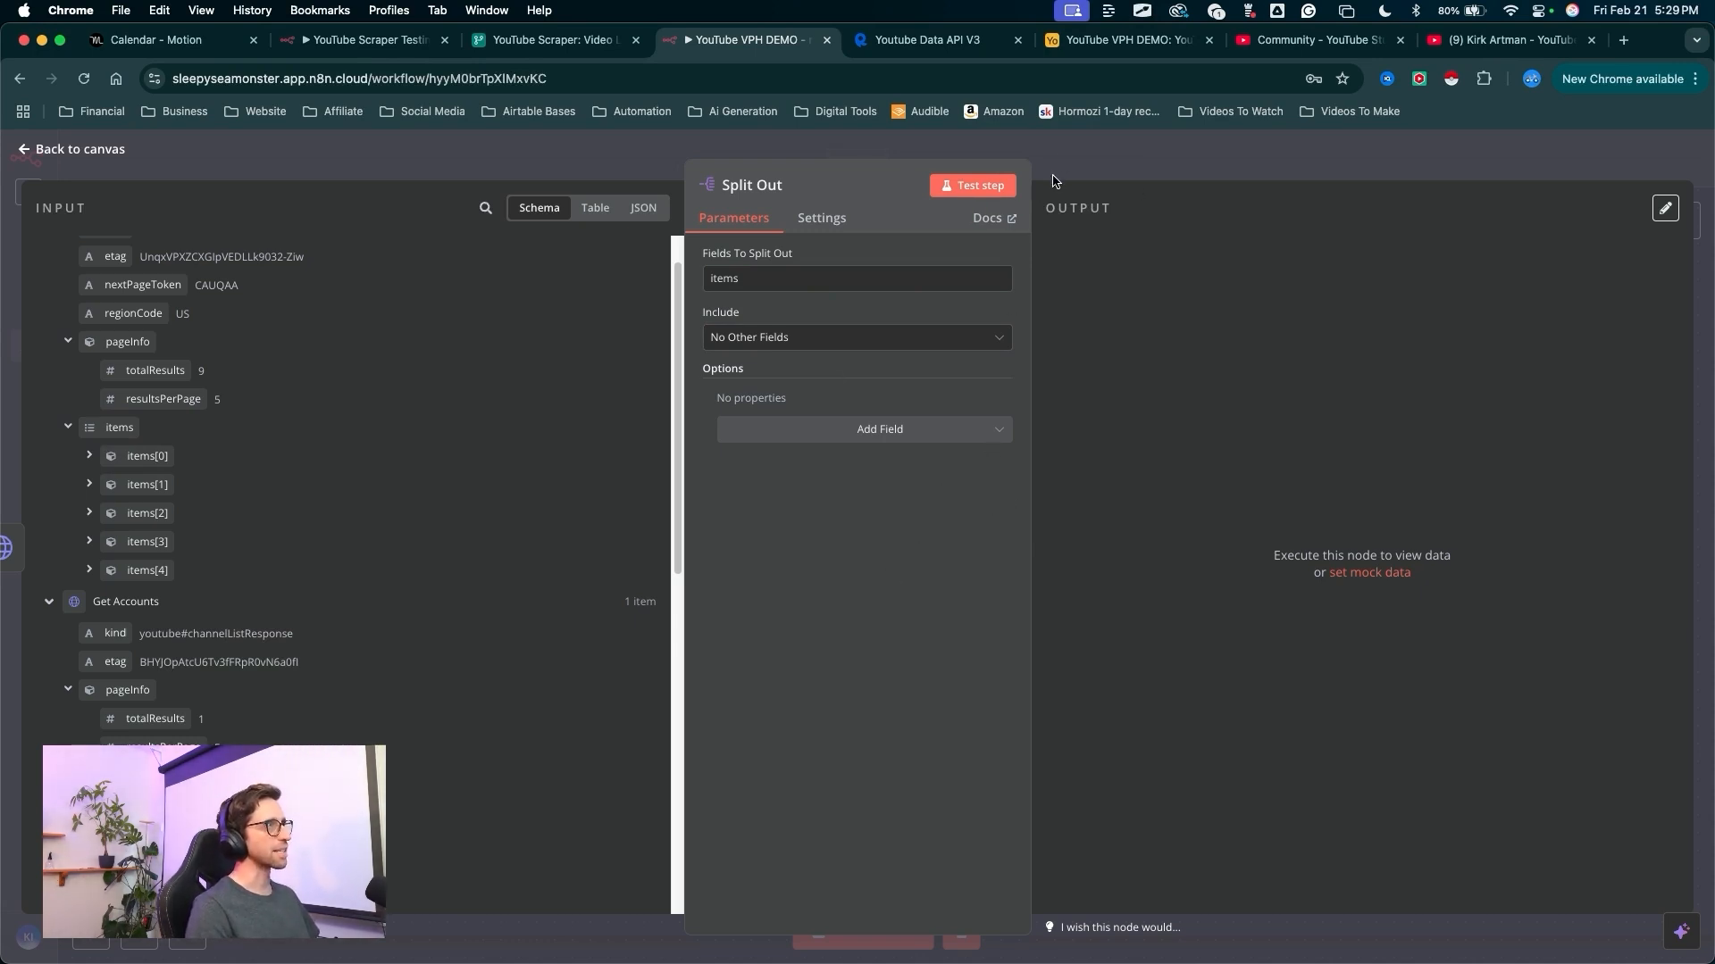
left_click(974, 190)
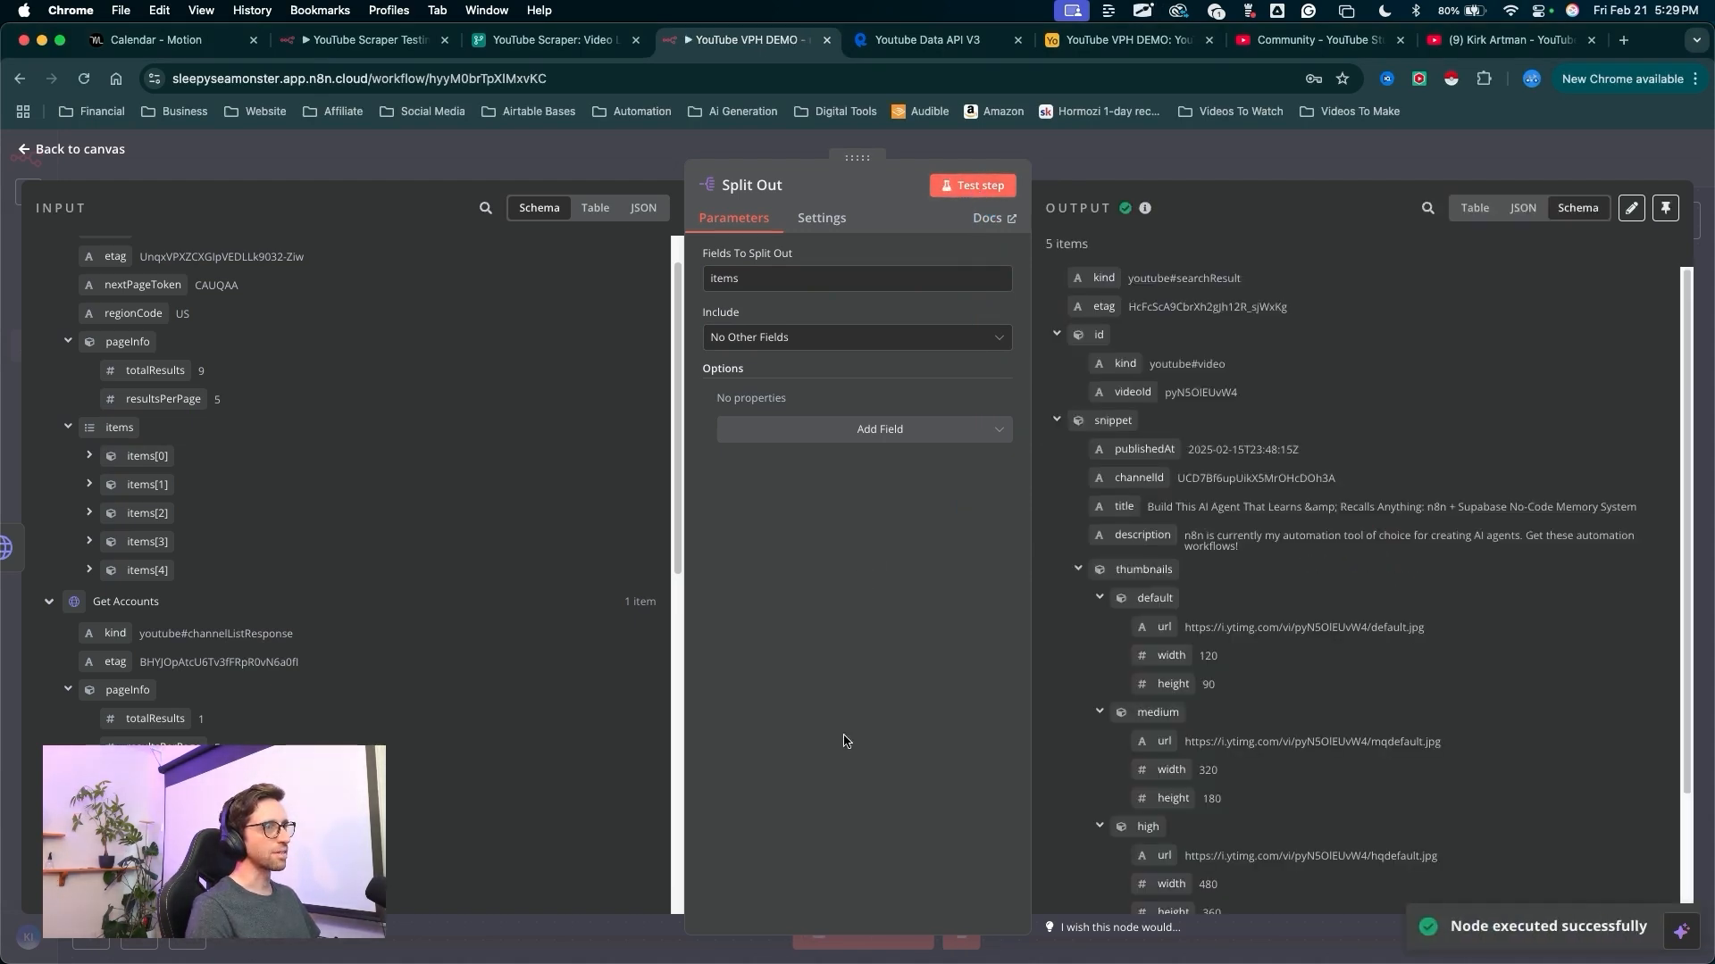
mouse_move(839, 748)
left_mouse_down()
mouse_move(1145, 314)
mouse_move(1205, 683)
left_mouse_up()
left_click_drag(1312, 469, 1170, 143)
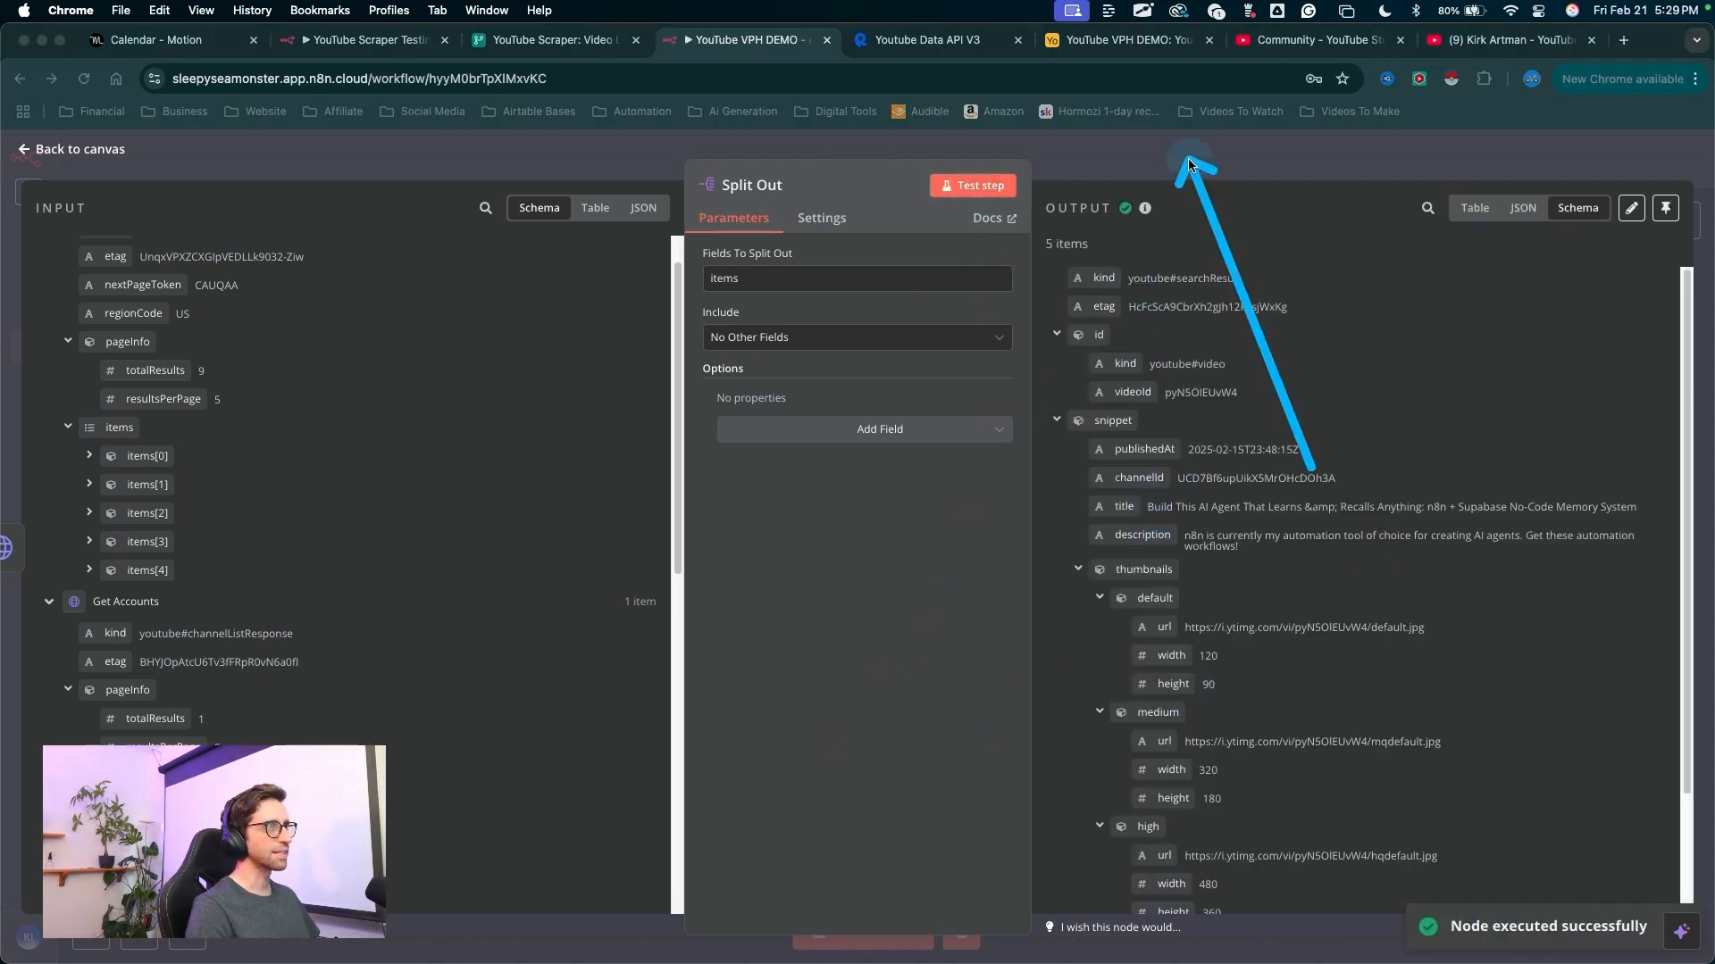
left_click(1187, 165)
- Start adding a node after Split Out and search the node list for "set"
mouse_move(755, 708)
left_mouse_down()
mouse_move(746, 555)
mouse_move(732, 538)
mouse_move(674, 555)
left_mouse_up()
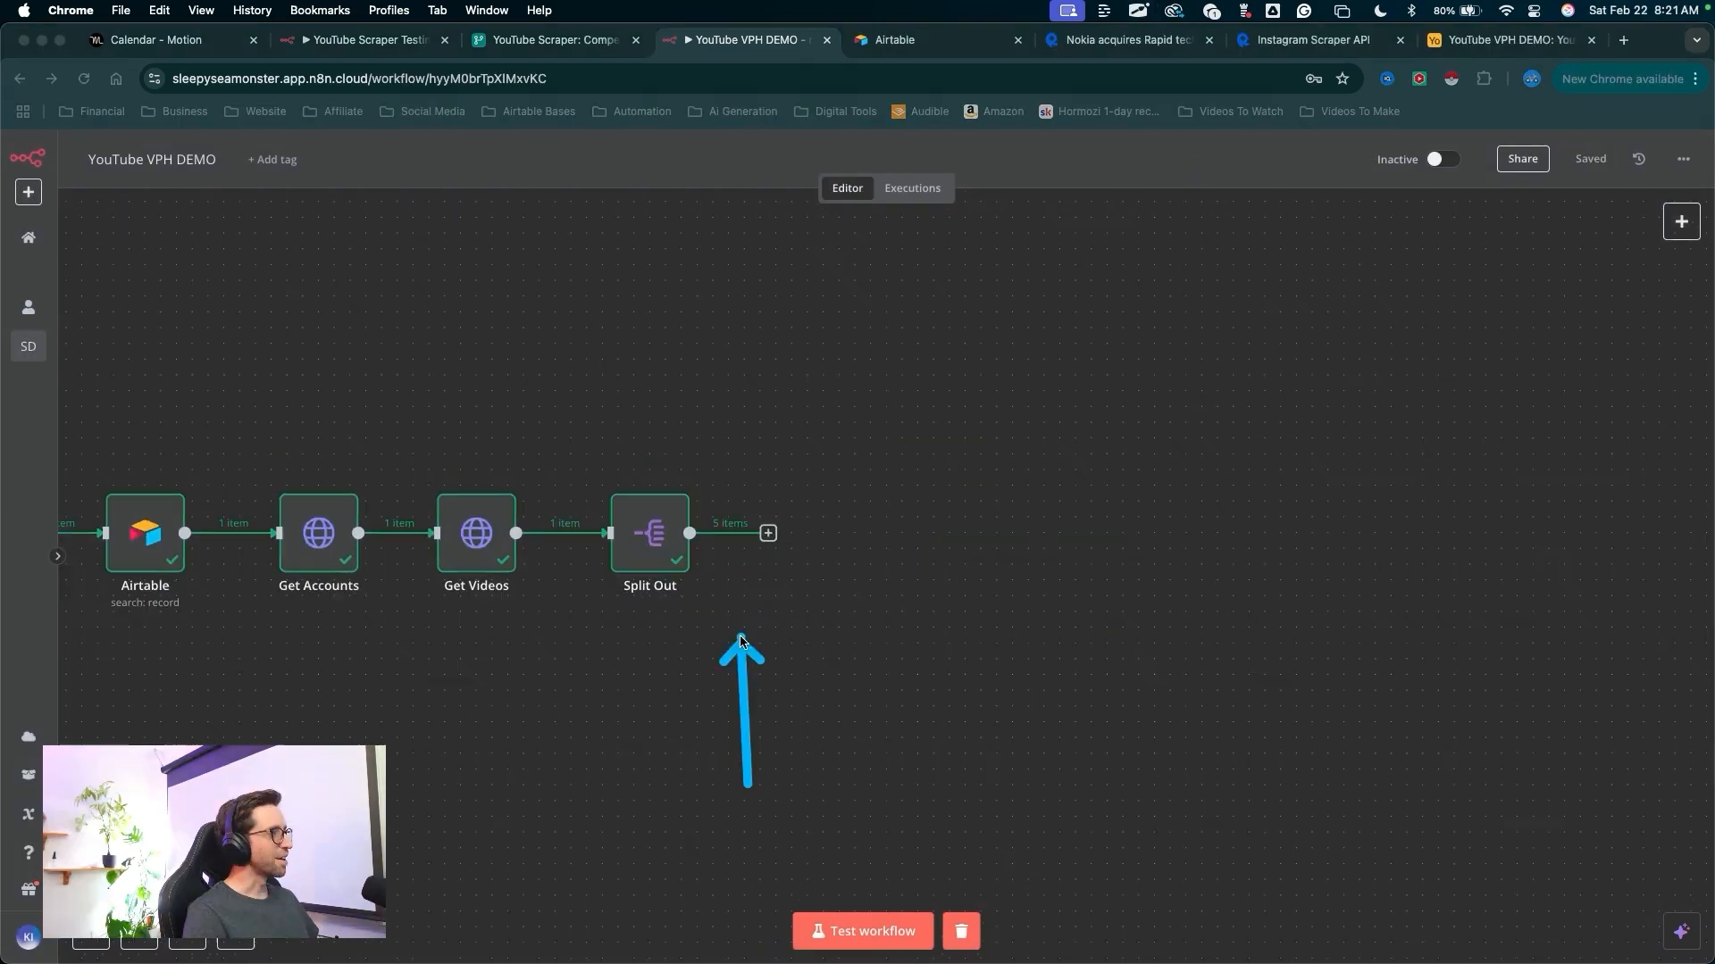
mouse_move(739, 635)
left_mouse_down()
mouse_move(734, 561)
mouse_move(678, 563)
left_mouse_up()
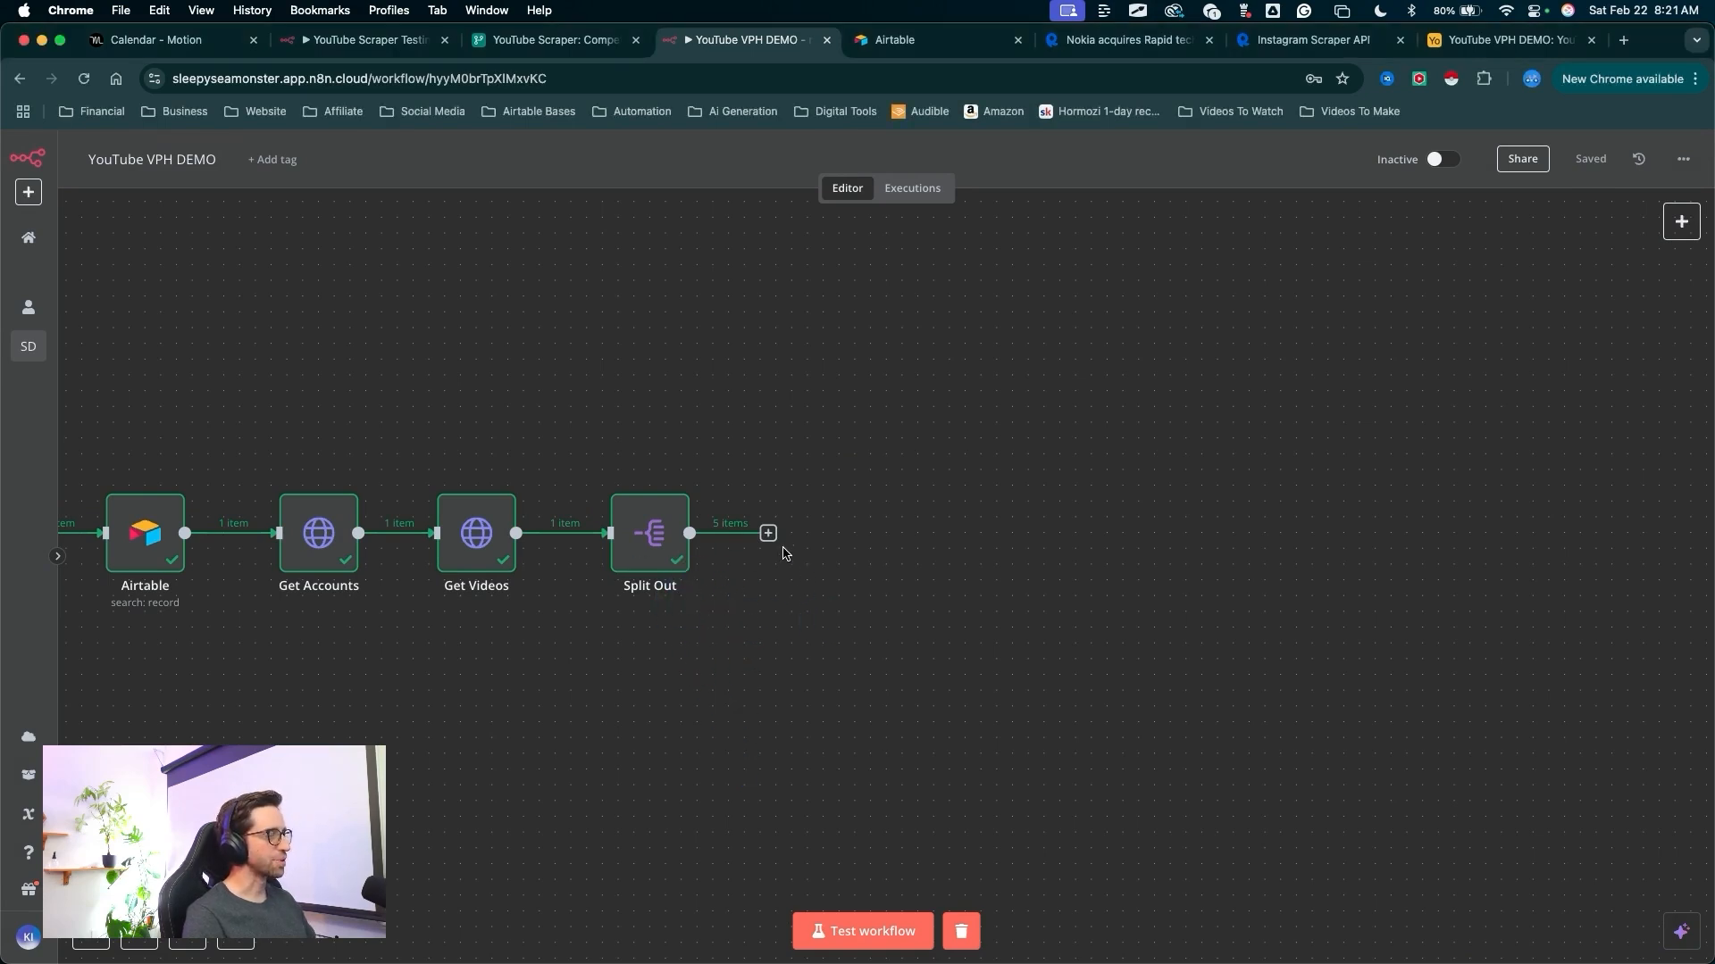
mouse_move(784, 553)
left_mouse_down()
mouse_move(759, 597)
mouse_move(688, 597)
left_mouse_up()
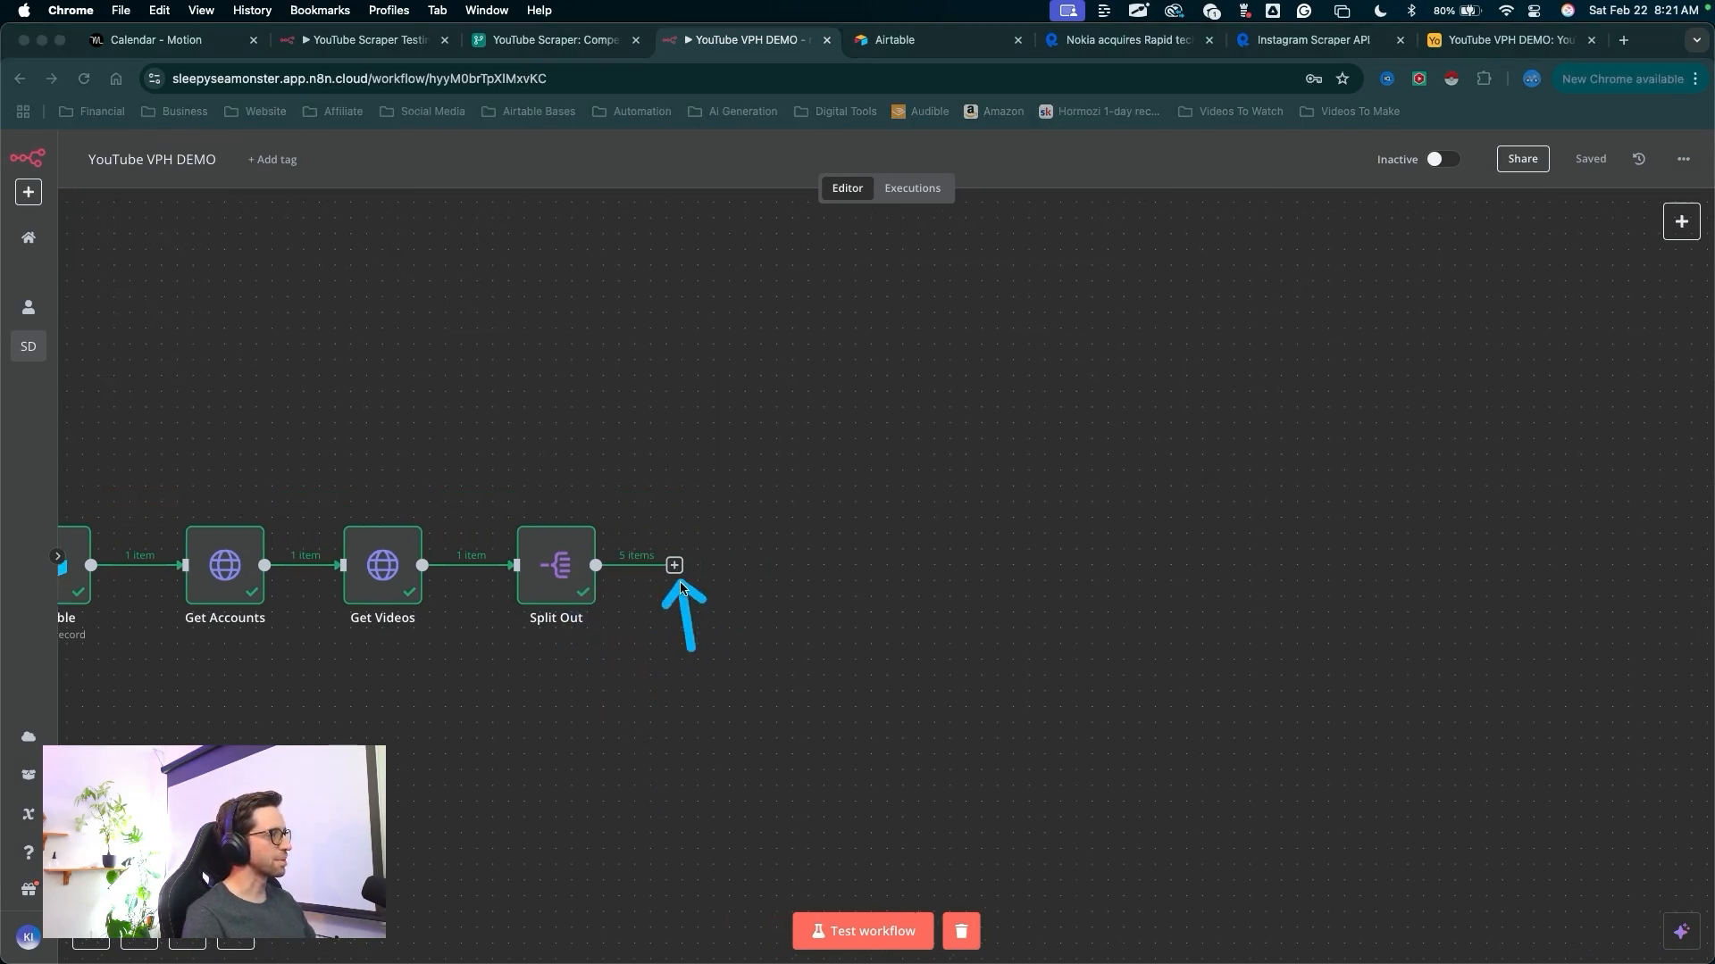
left_click(674, 565)
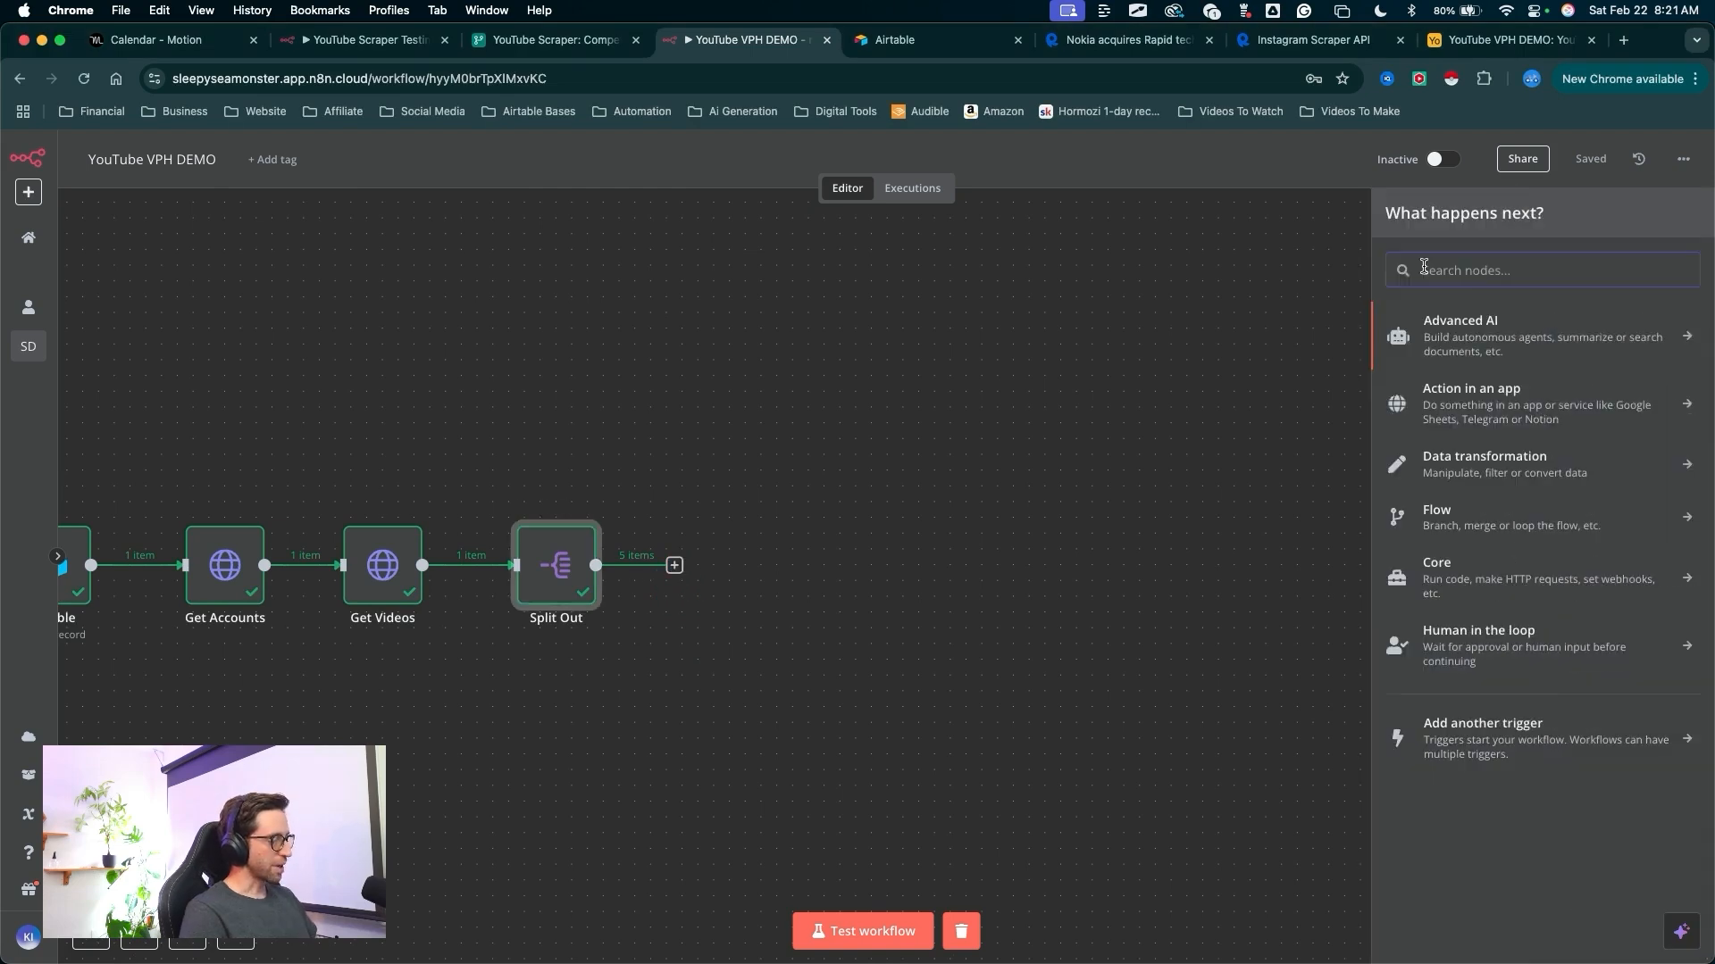
type("set")
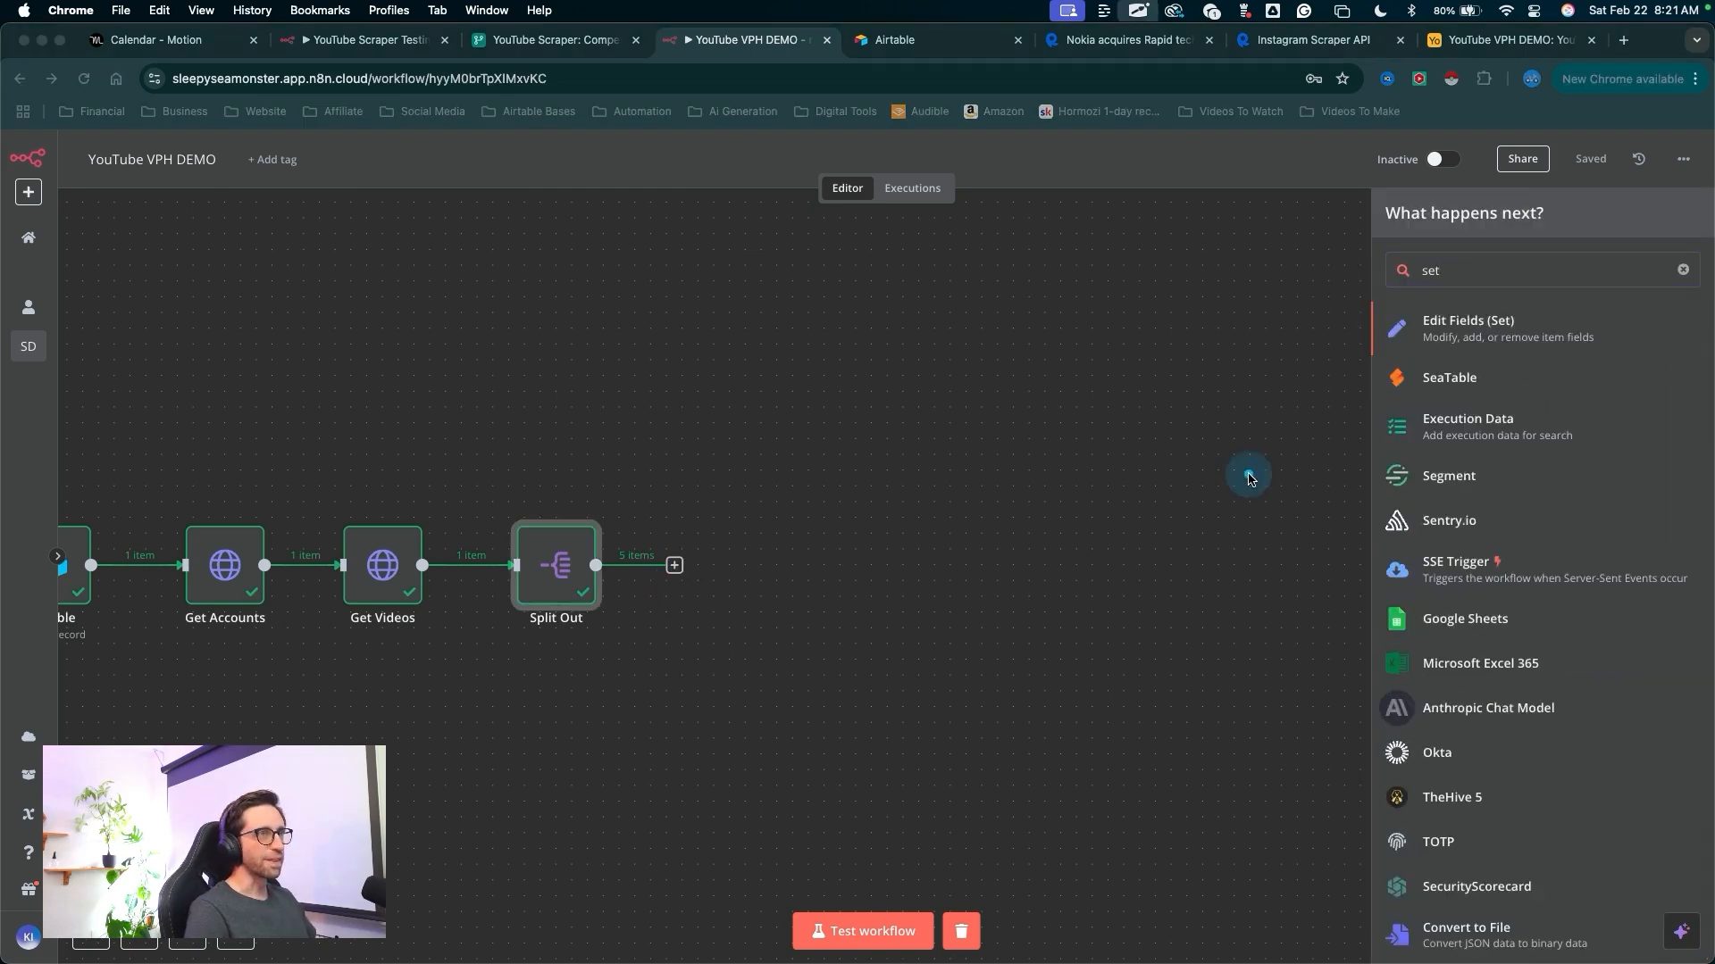
- Add an Edit Fields (Set) node after Split Out with a string field videoId mapped to {{ $json.id.videoId }}
left_click_drag(1246, 474, 1415, 348)
left_click(1413, 347)
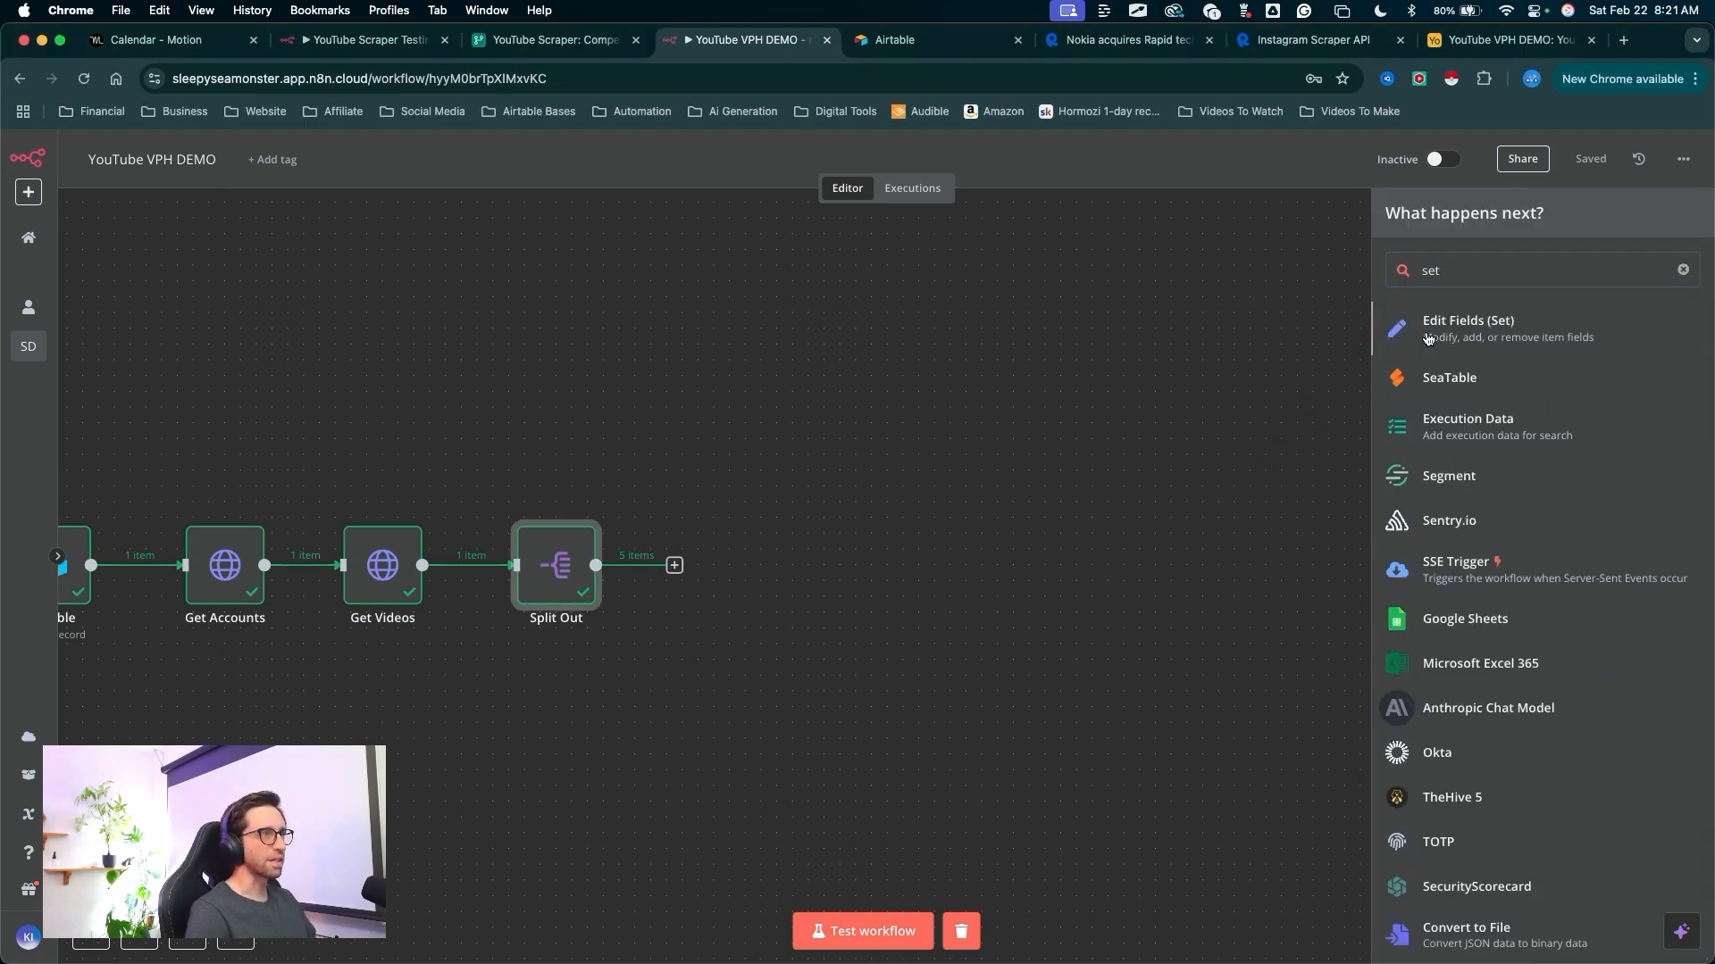
mouse_move(621, 390)
left_mouse_down()
mouse_move(273, 353)
mouse_move(170, 362)
mouse_move(103, 187)
mouse_move(149, 322)
mouse_move(148, 237)
mouse_move(84, 251)
mouse_move(176, 394)
mouse_move(804, 443)
mouse_move(767, 472)
left_mouse_up()
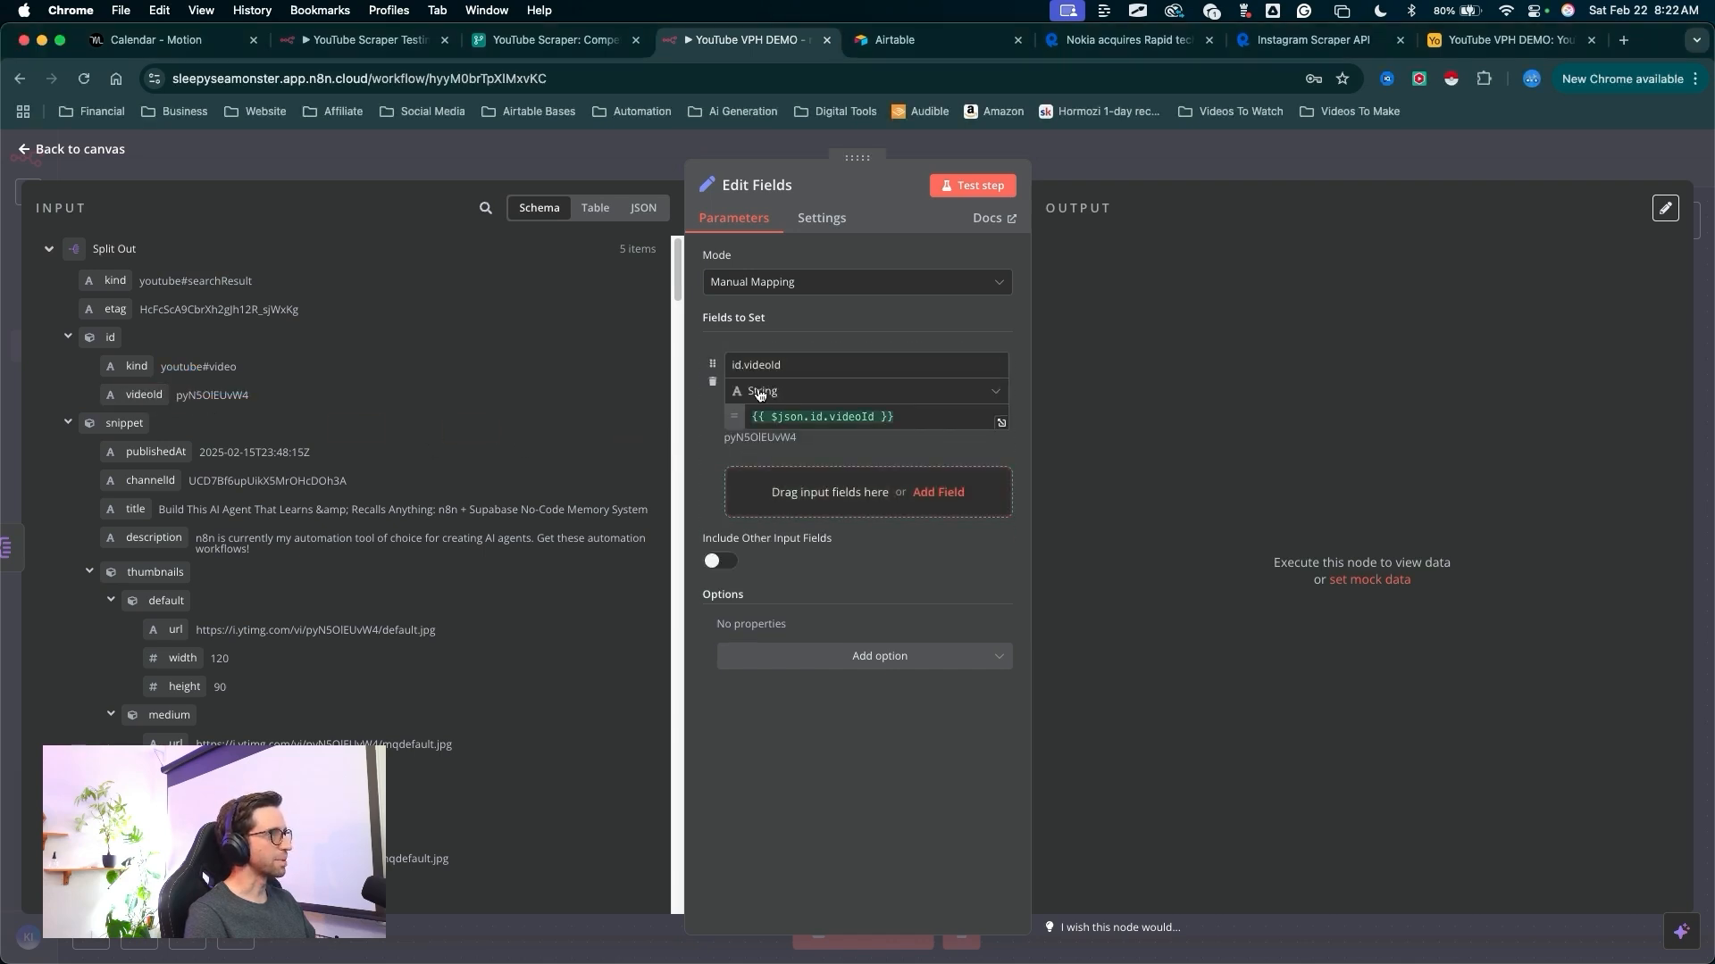
left_click(746, 363)
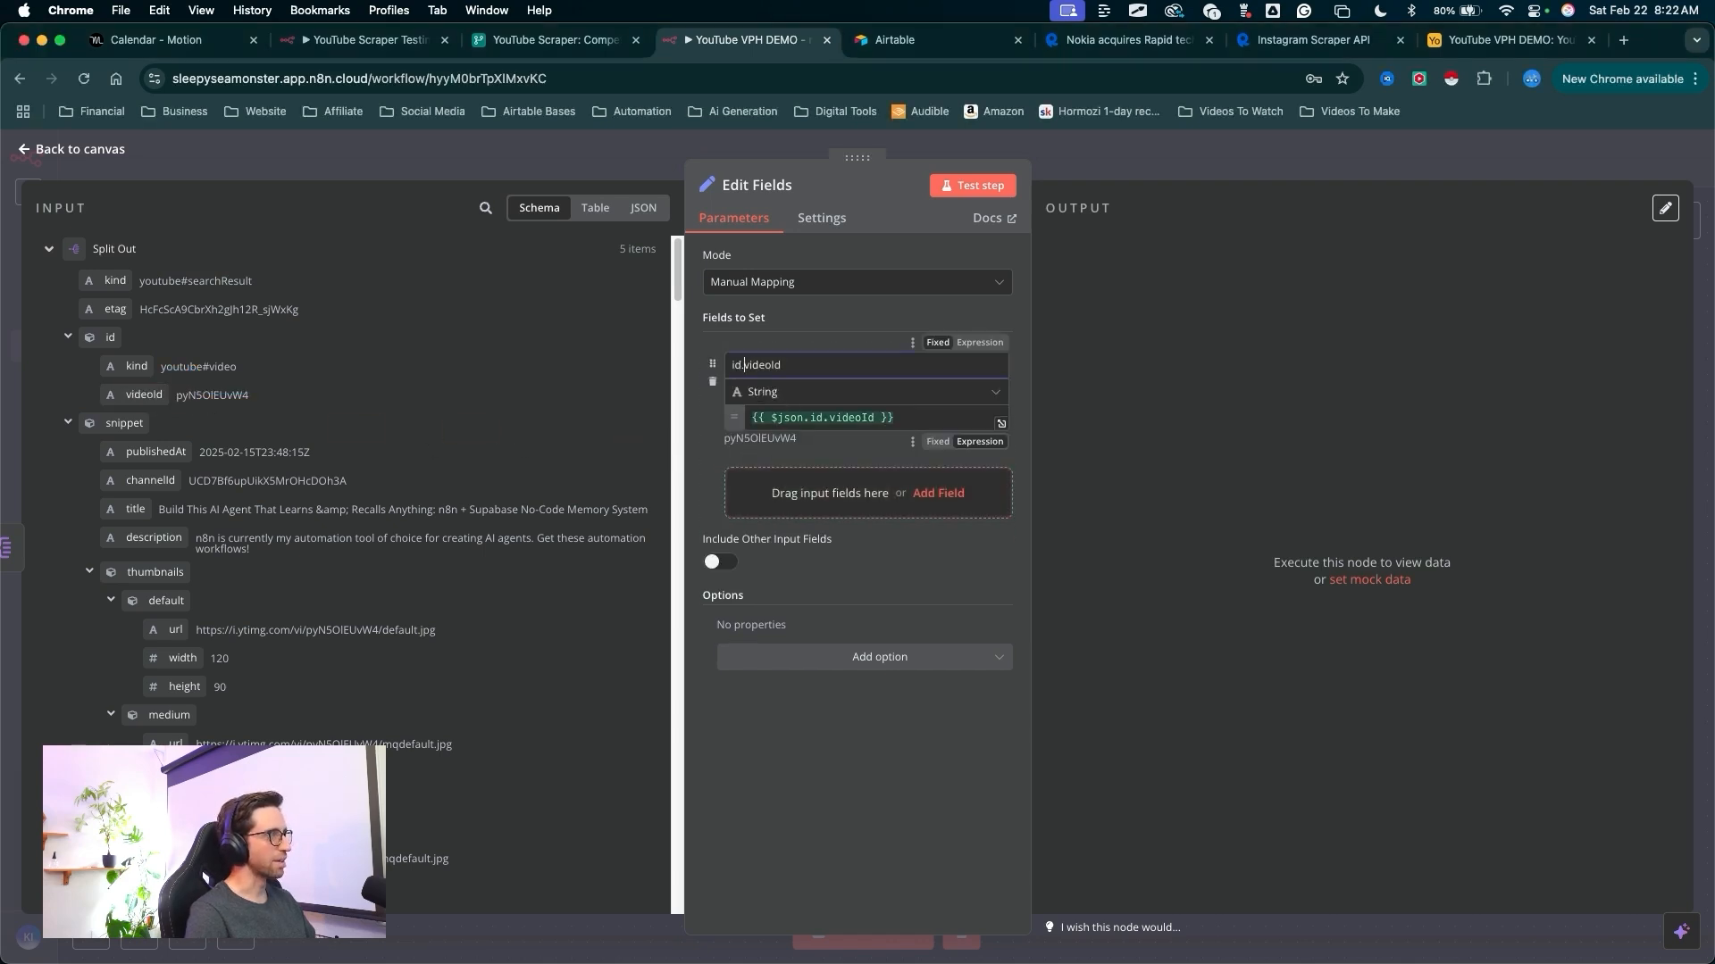
- Test the Edit Fields node and return to the workflow canvas
left_click(963, 190)
mouse_move(1145, 586)
left_mouse_down()
mouse_move(1401, 273)
mouse_move(1472, 232)
left_mouse_up()
mouse_move(1072, 742)
left_mouse_down()
mouse_move(1034, 367)
mouse_move(1148, 433)
mouse_move(1083, 442)
mouse_move(1134, 344)
left_mouse_up()
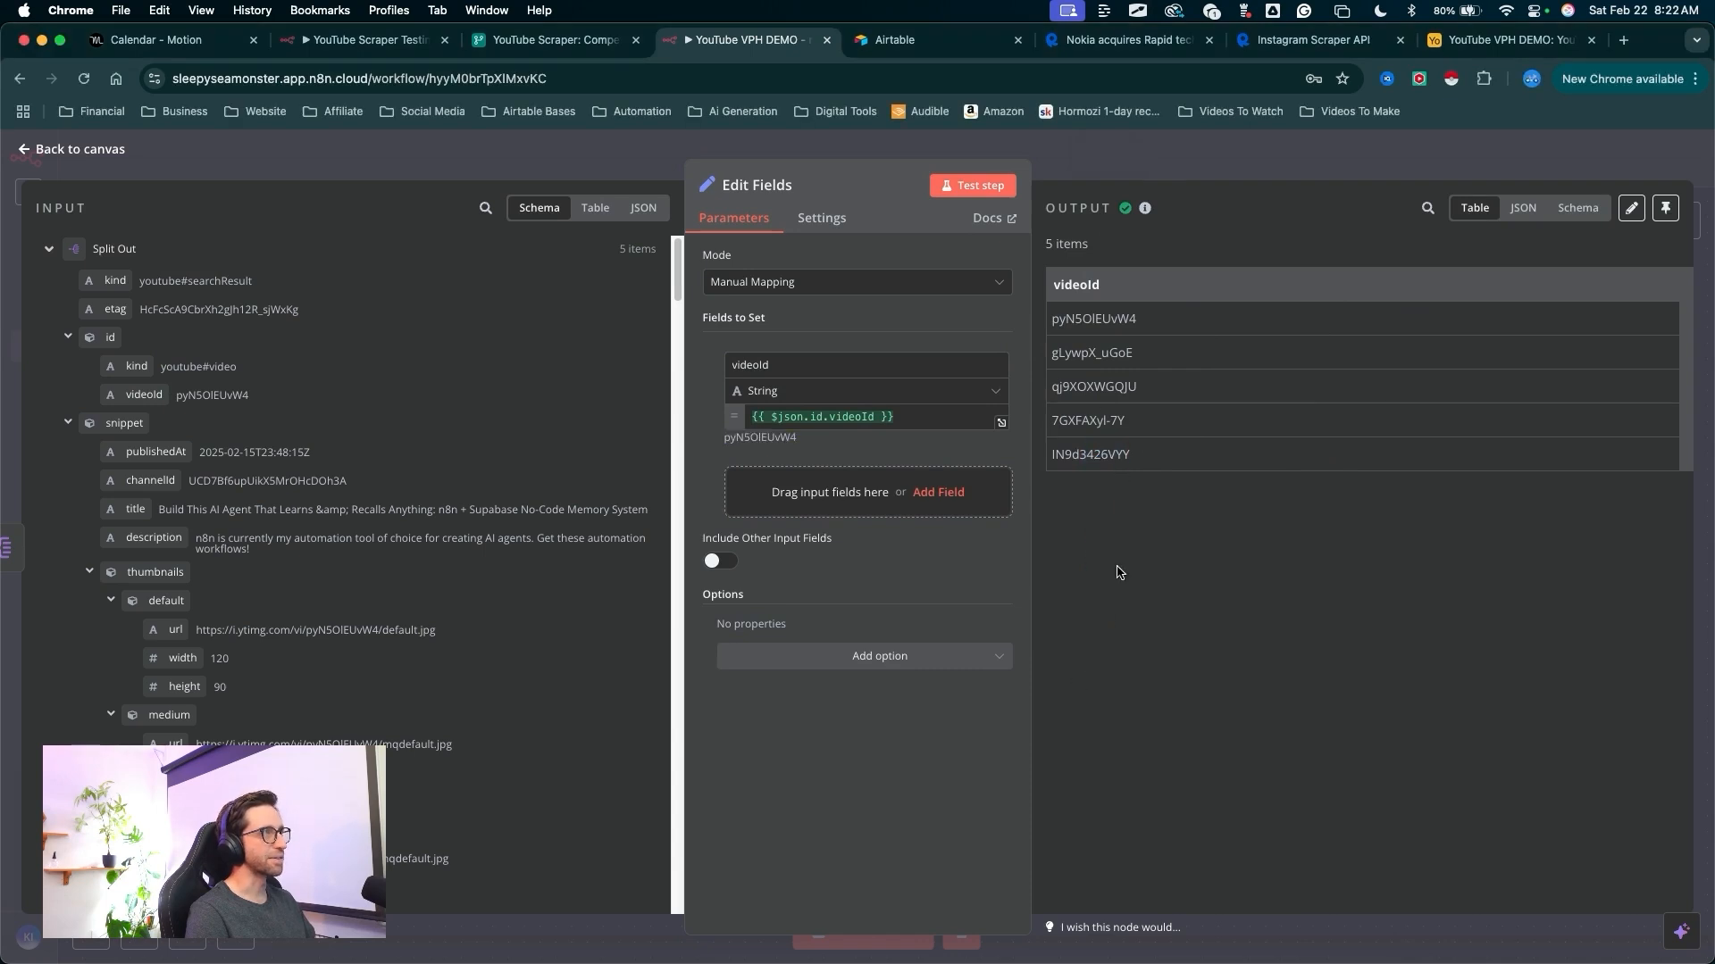
left_click_drag(1118, 576, 1107, 168)
key("Escape")
- Duplicate the Get Videos node and connect the copy after Edit Fields
left_click_drag(875, 808, 848, 585)
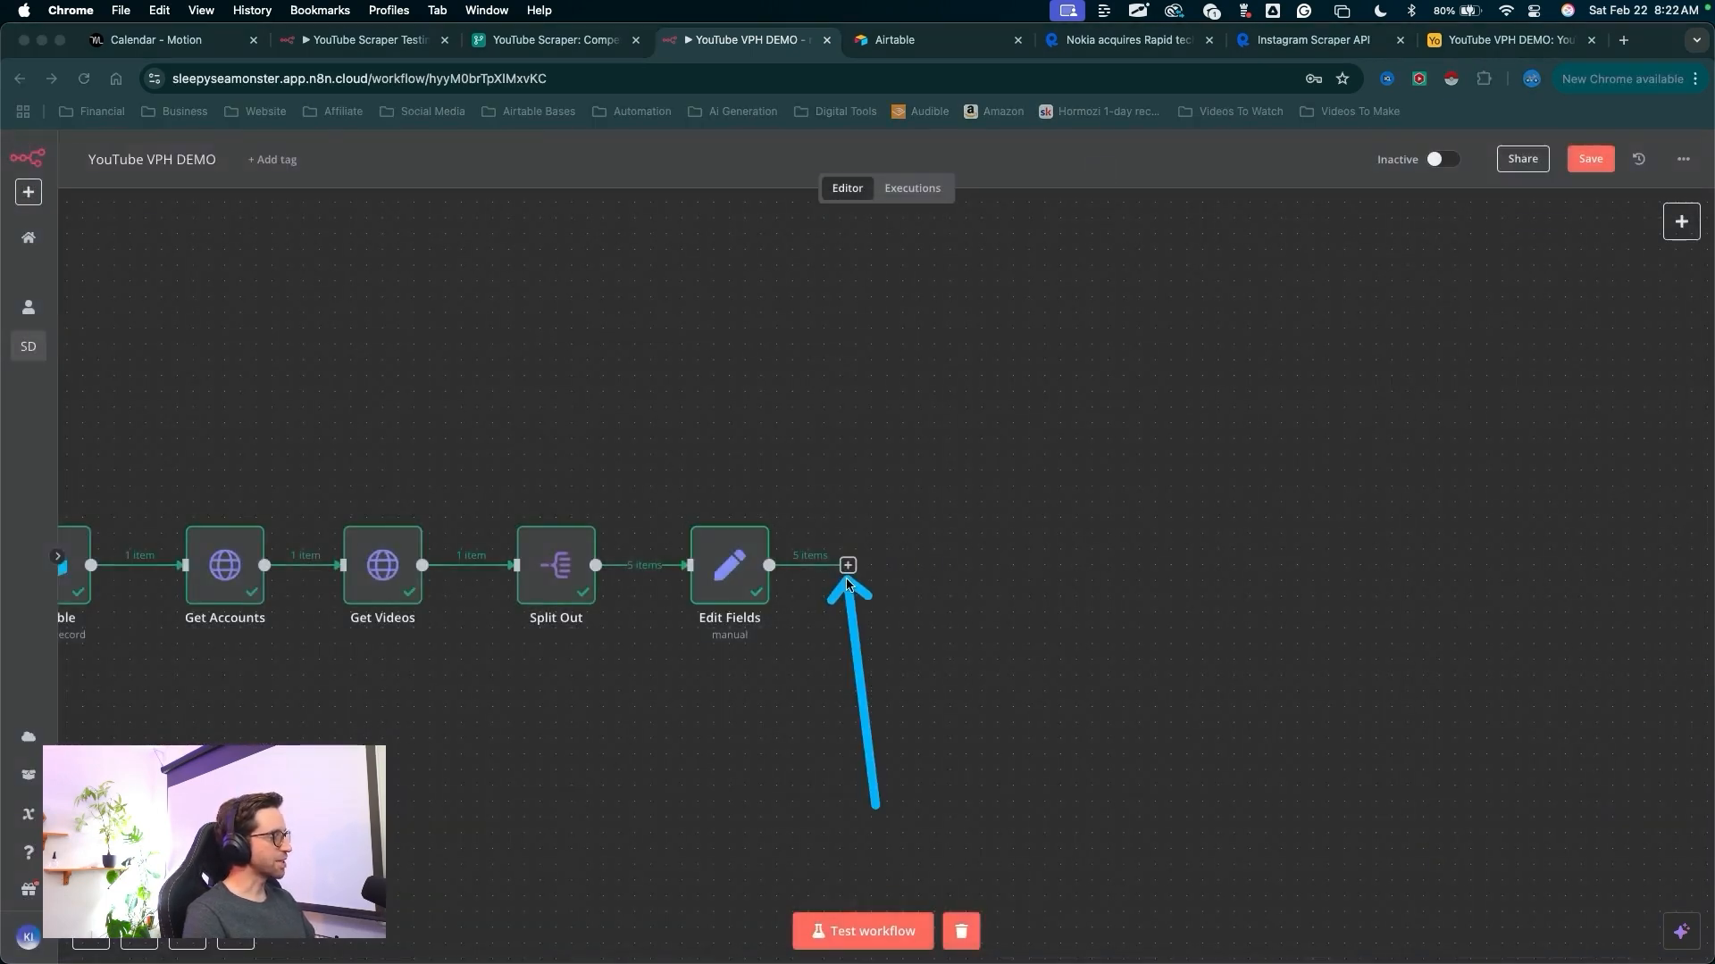
left_click_drag(878, 805, 391, 585)
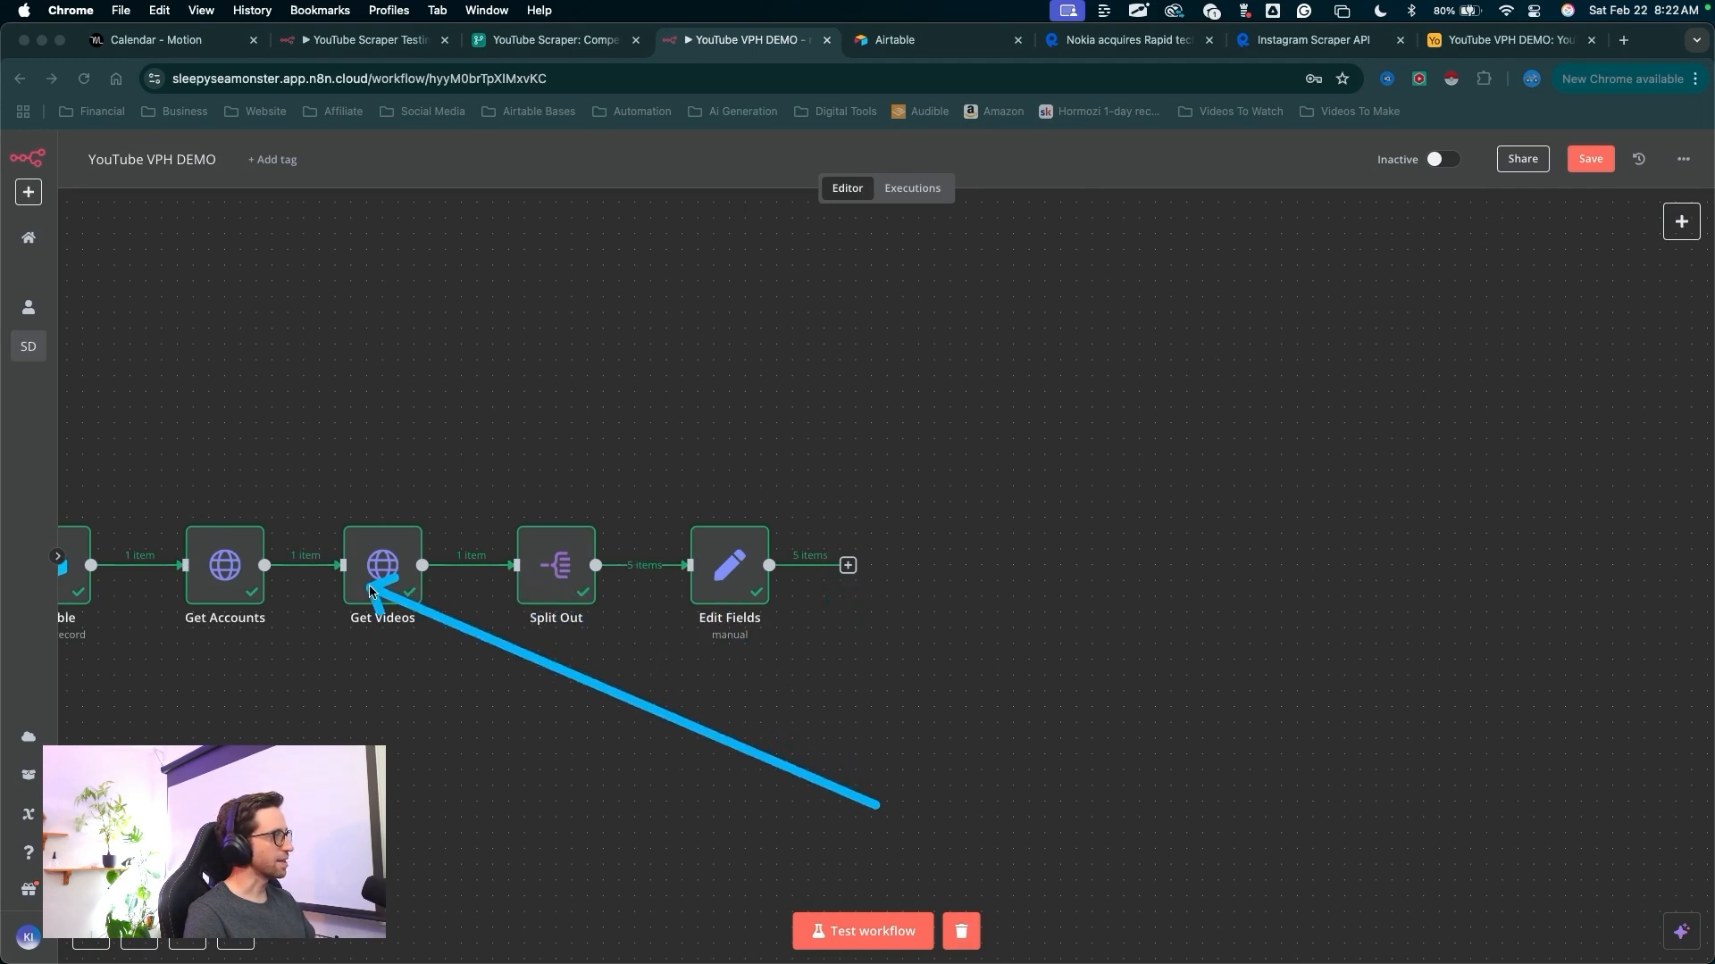
mouse_move(625, 936)
left_mouse_down()
mouse_move(452, 720)
mouse_move(427, 576)
left_mouse_up()
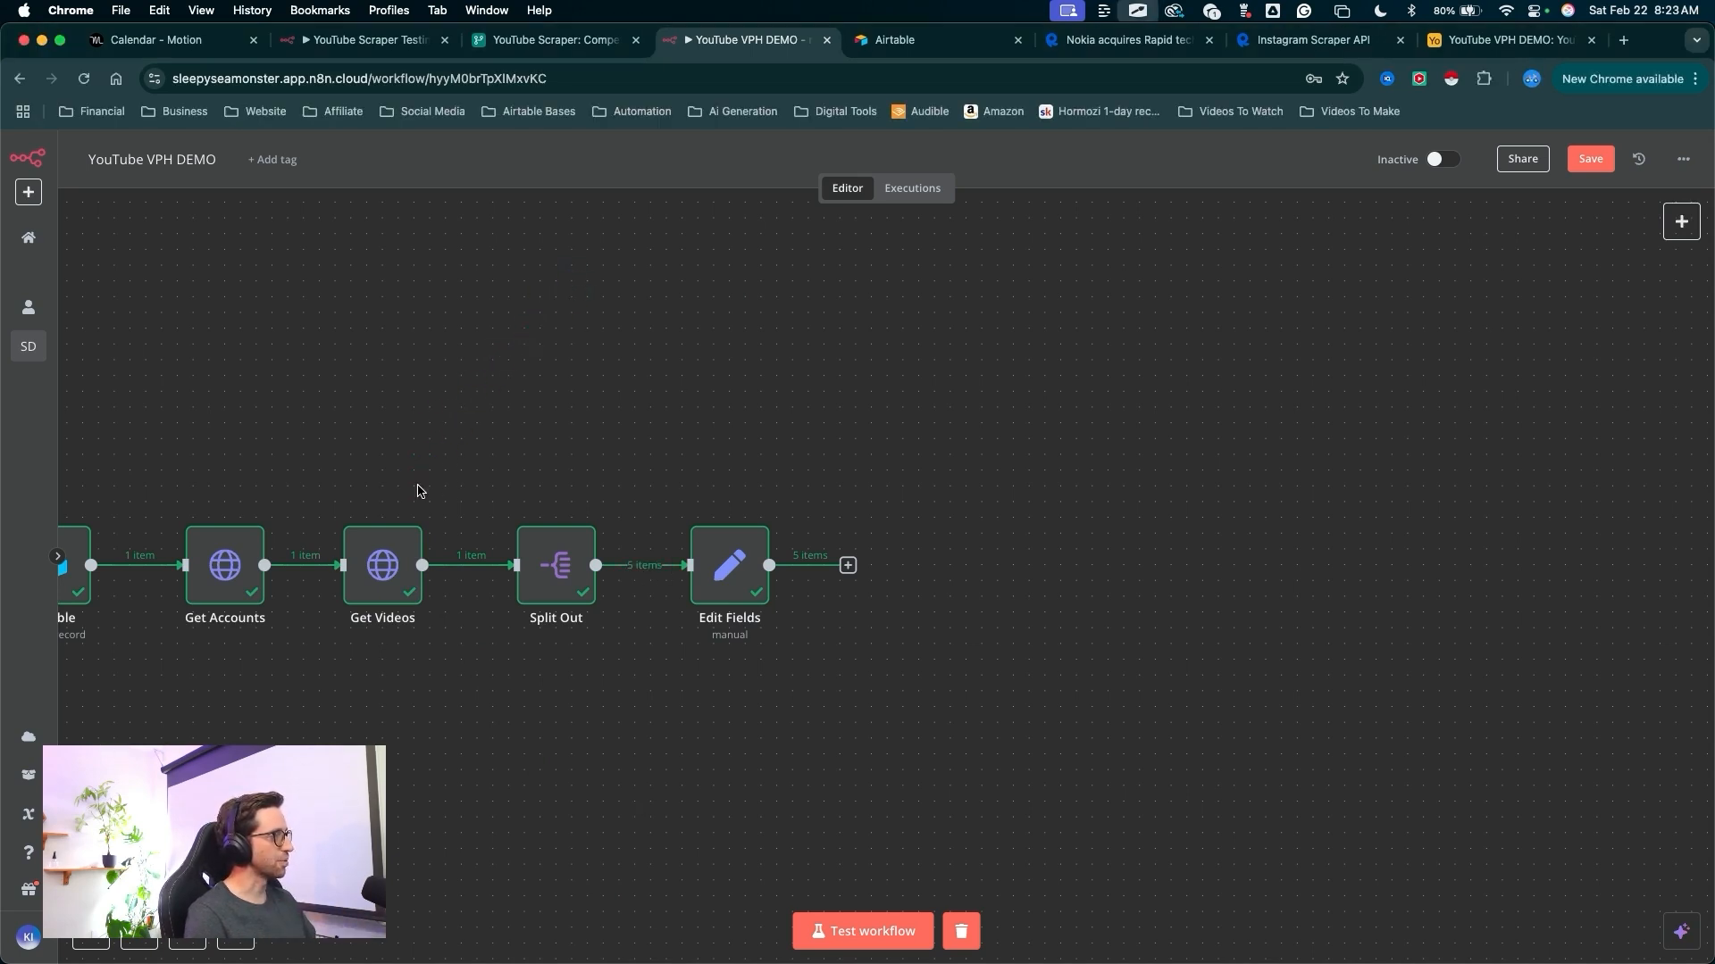
right_click(406, 594)
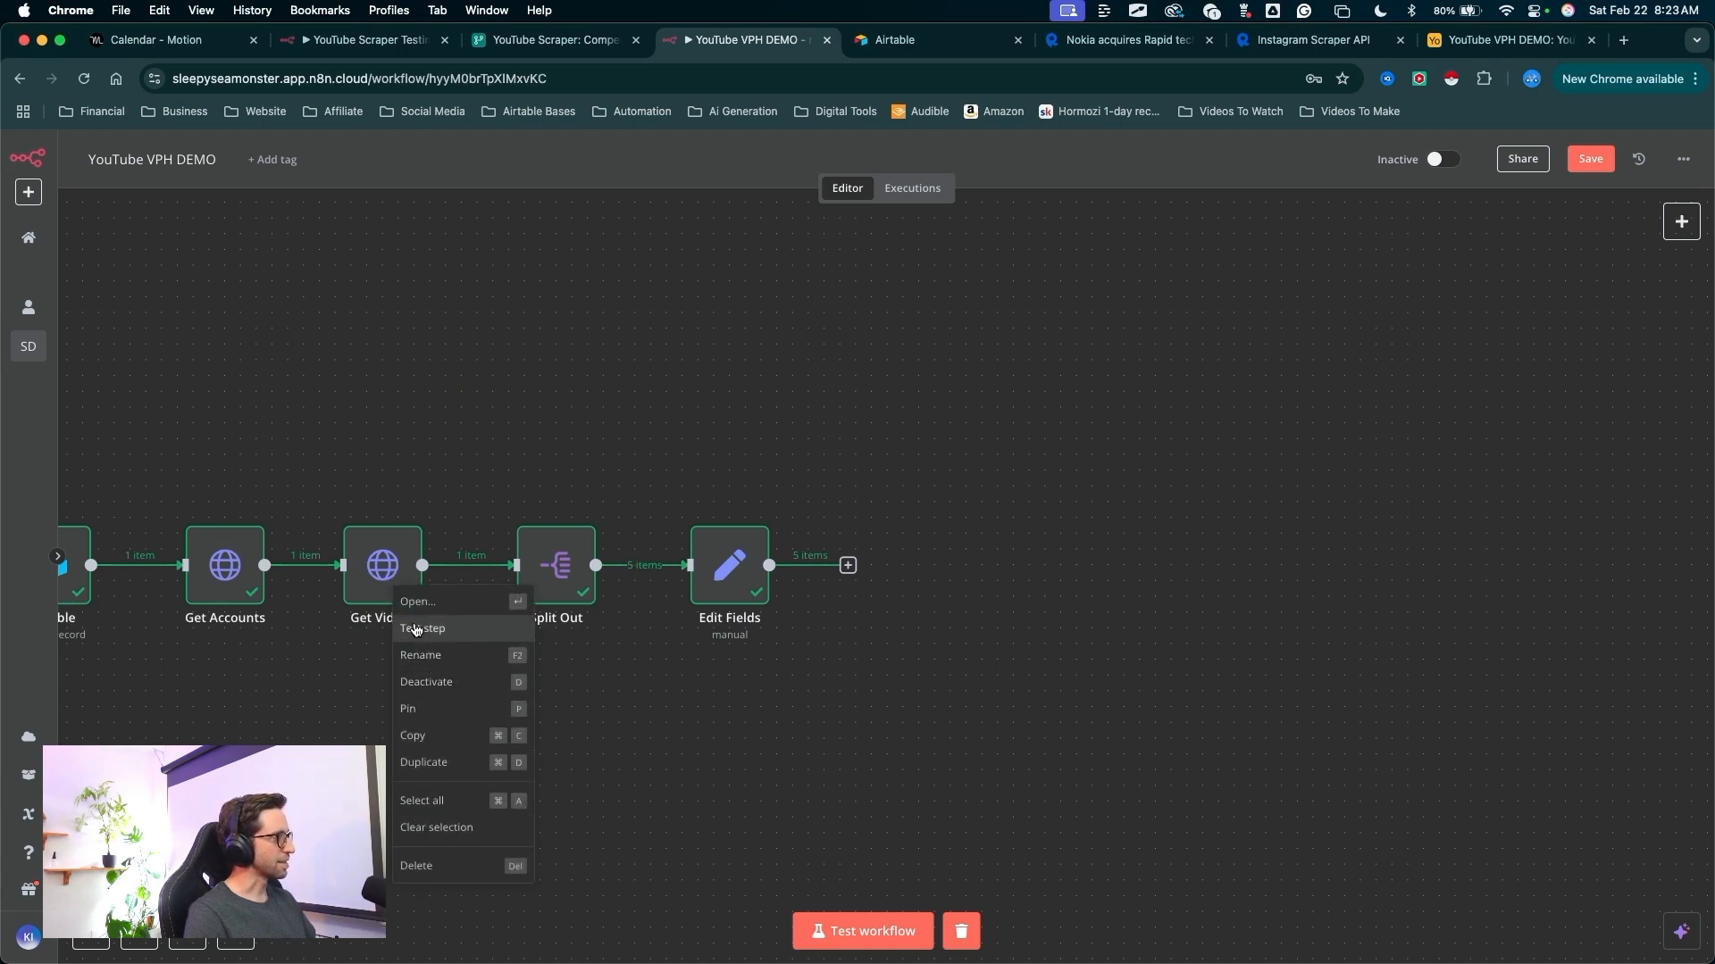
left_click(433, 763)
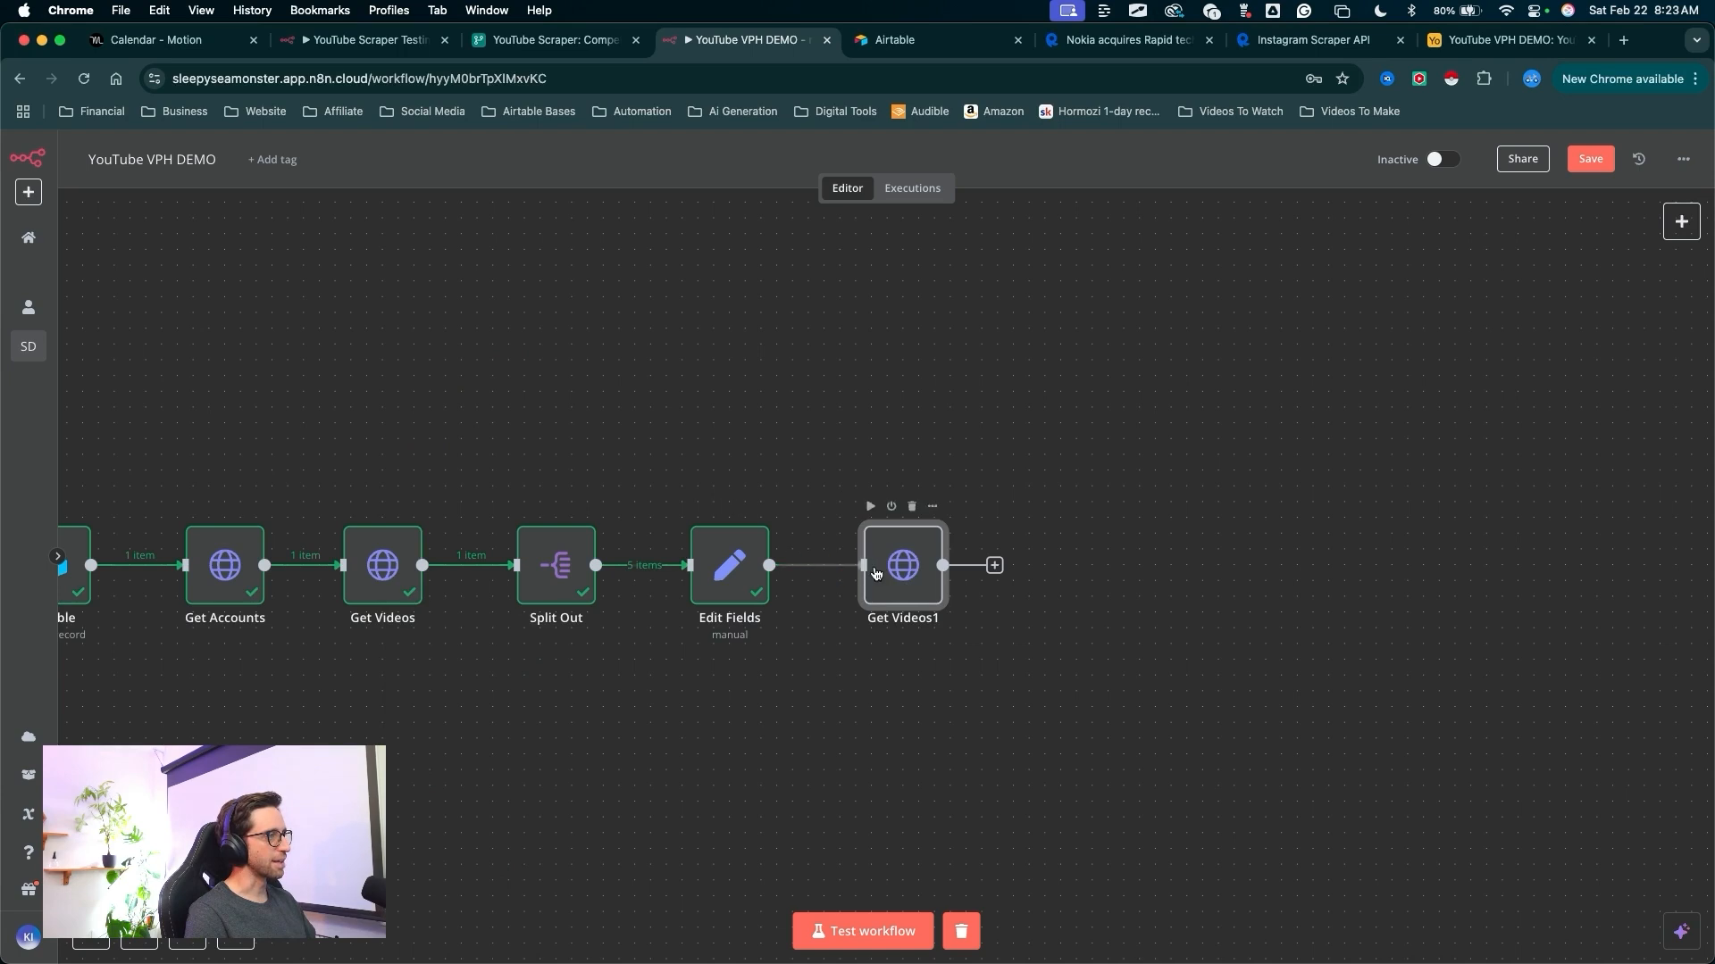
double_click(900, 576)
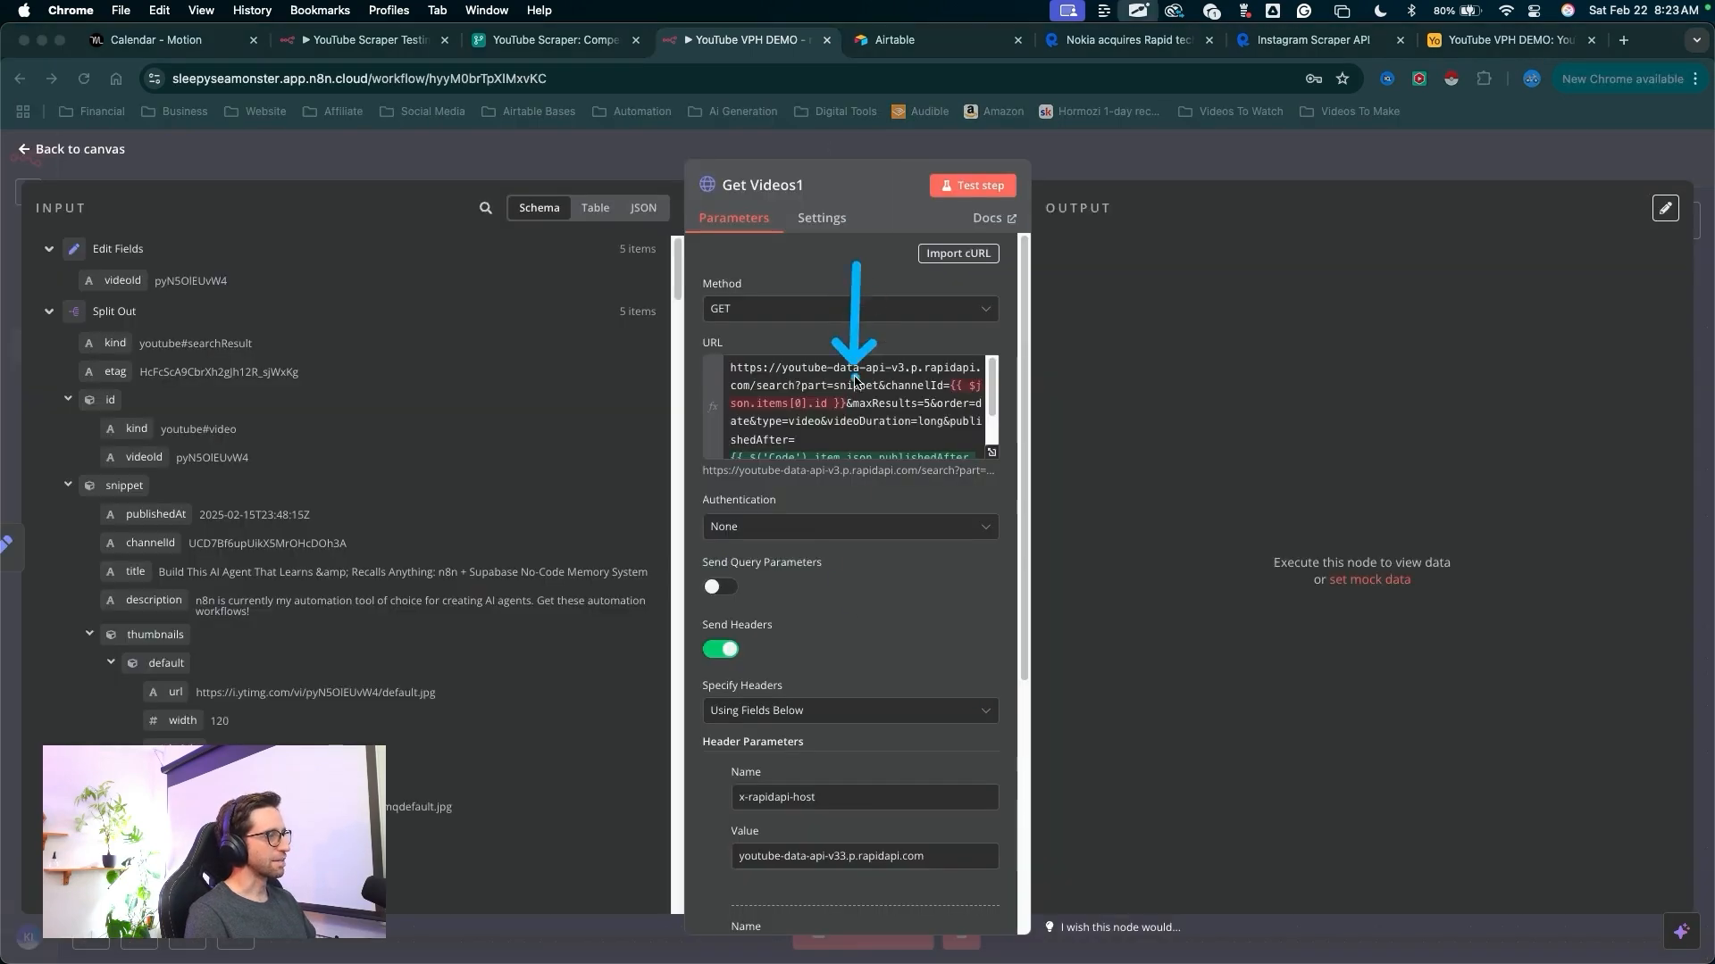
mouse_move(856, 380)
left_mouse_down()
mouse_move(853, 933)
mouse_move(806, 938)
mouse_move(865, 936)
mouse_move(851, 853)
mouse_move(875, 753)
mouse_move(850, 837)
mouse_move(808, 388)
mouse_move(853, 406)
mouse_move(765, 425)
mouse_move(745, 384)
mouse_move(799, 386)
mouse_move(822, 462)
left_mouse_up()
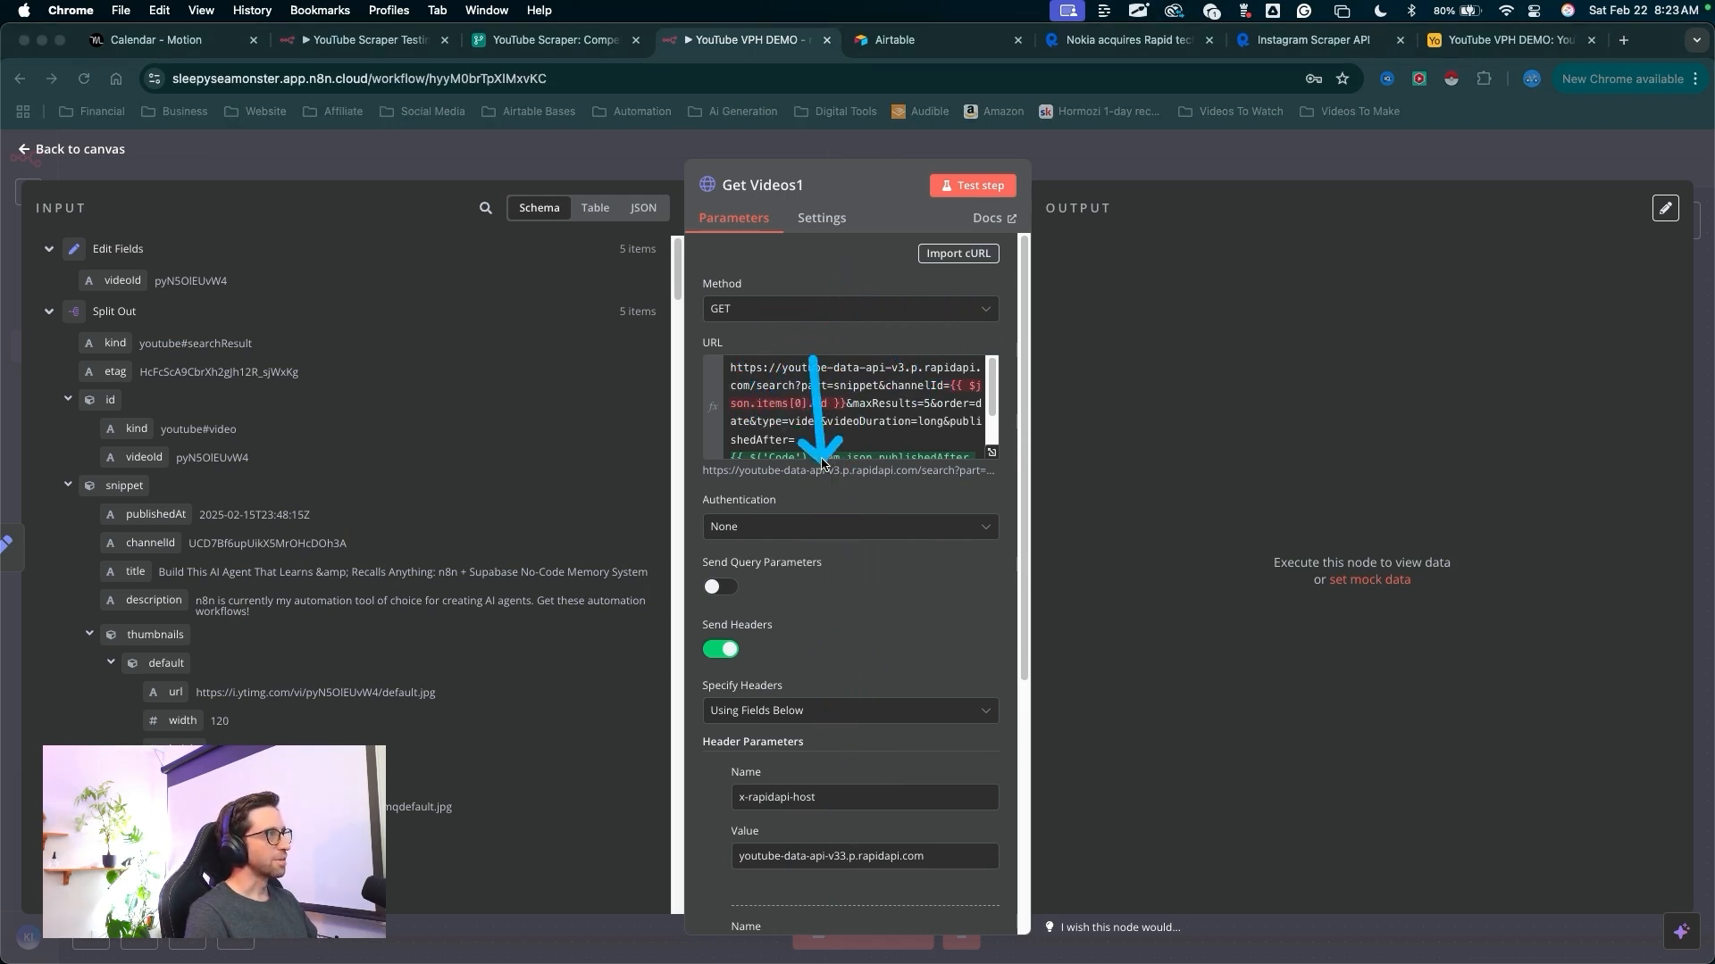
left_click_drag(817, 358, 983, 450)
left_click(990, 452)
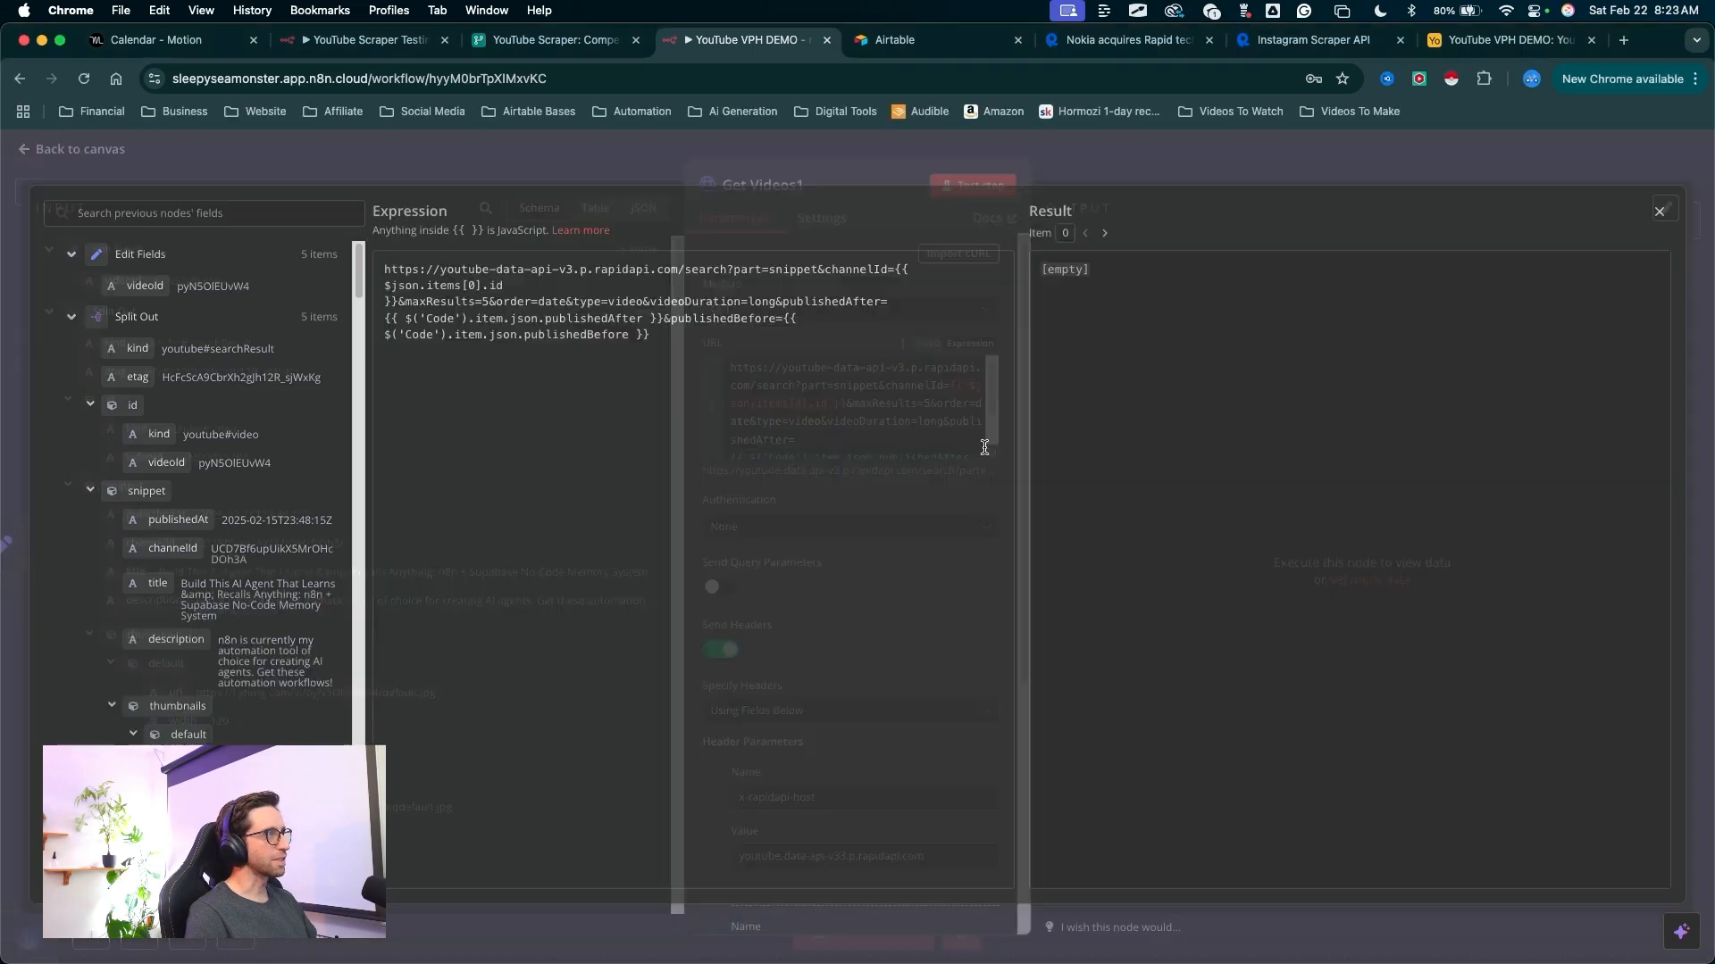
key("BackSpace")
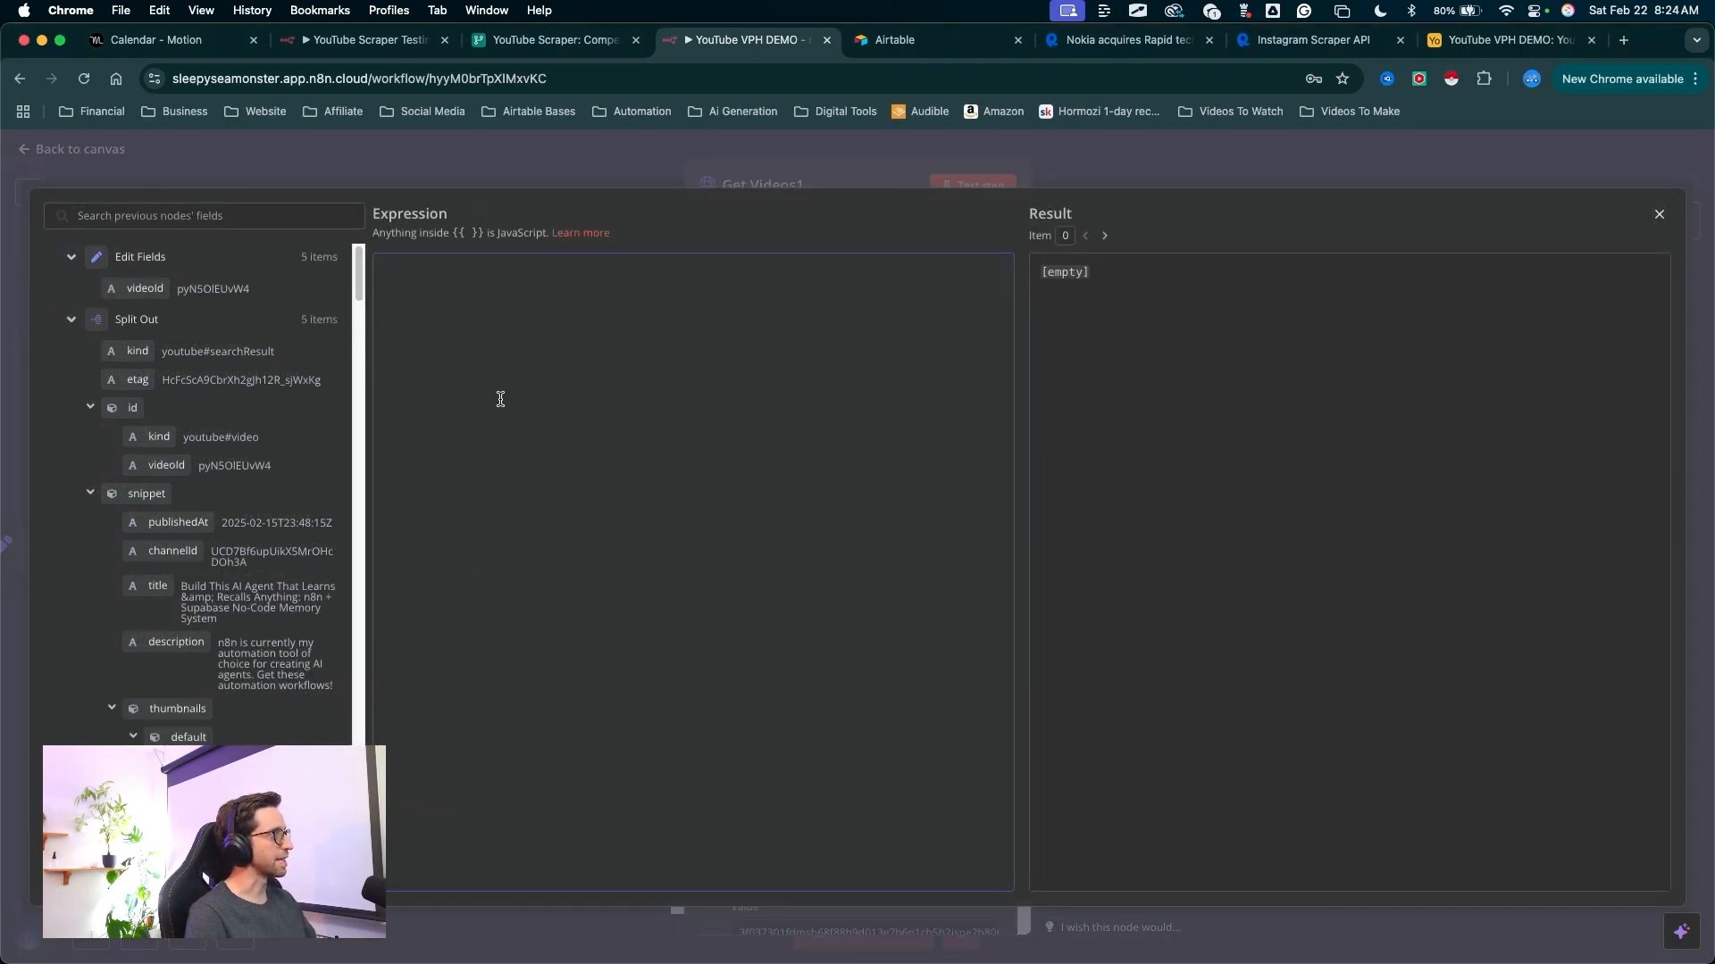
type("https://youtube-data-api-v3.p.rapidapi.com/videos?part=statistics&id={{ $json.id }}")
- Replace the URL's id expression with the videoId from Edit Fields, {{ $json.videoId }}, and close the expression editor
left_click_drag(893, 612, 911, 290)
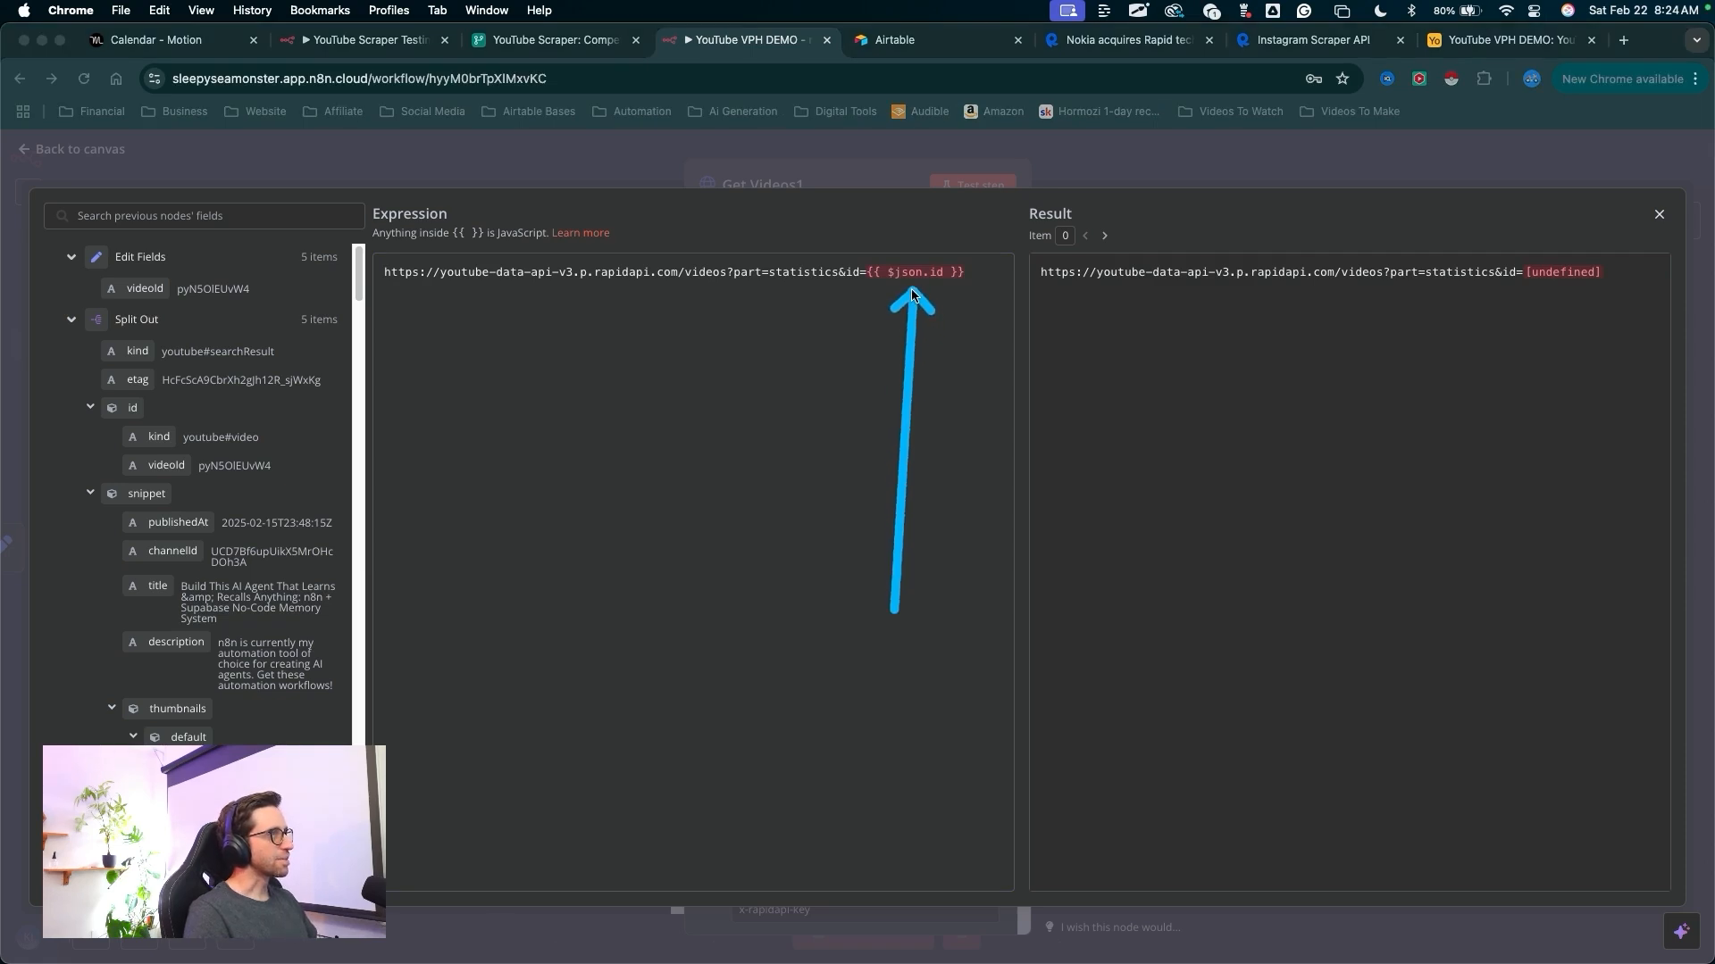
key("Escape")
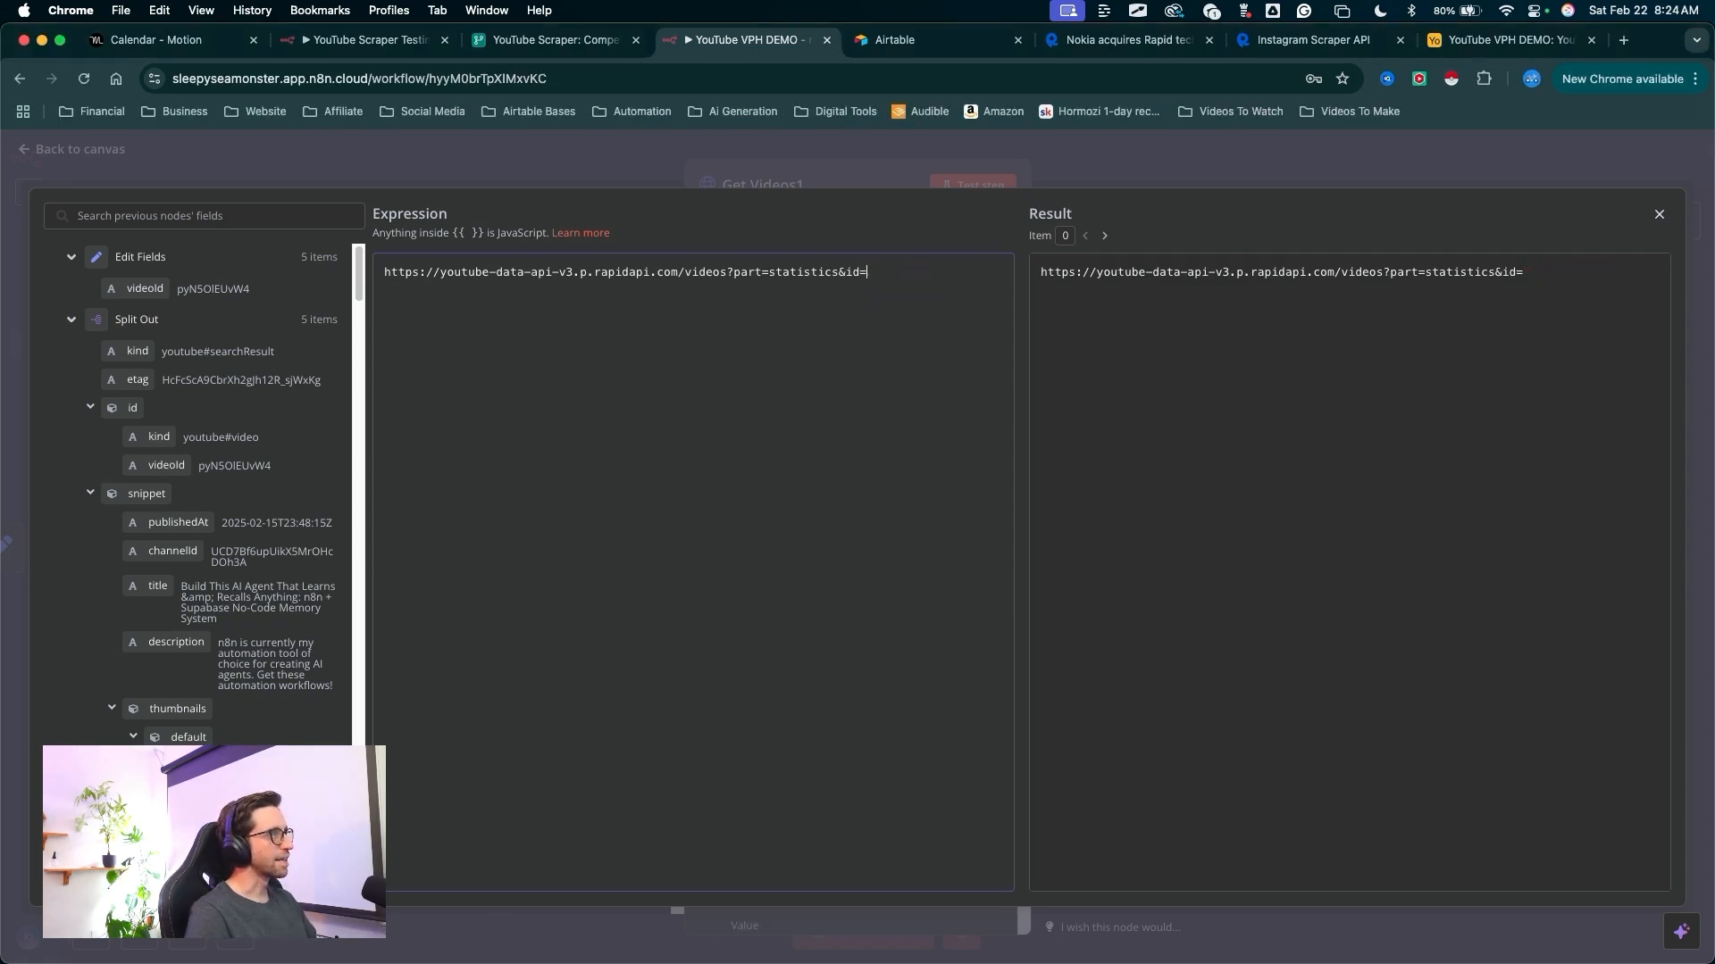
mouse_move(893, 473)
left_mouse_down()
mouse_move(835, 329)
mouse_move(849, 273)
left_mouse_up()
key("Escape")
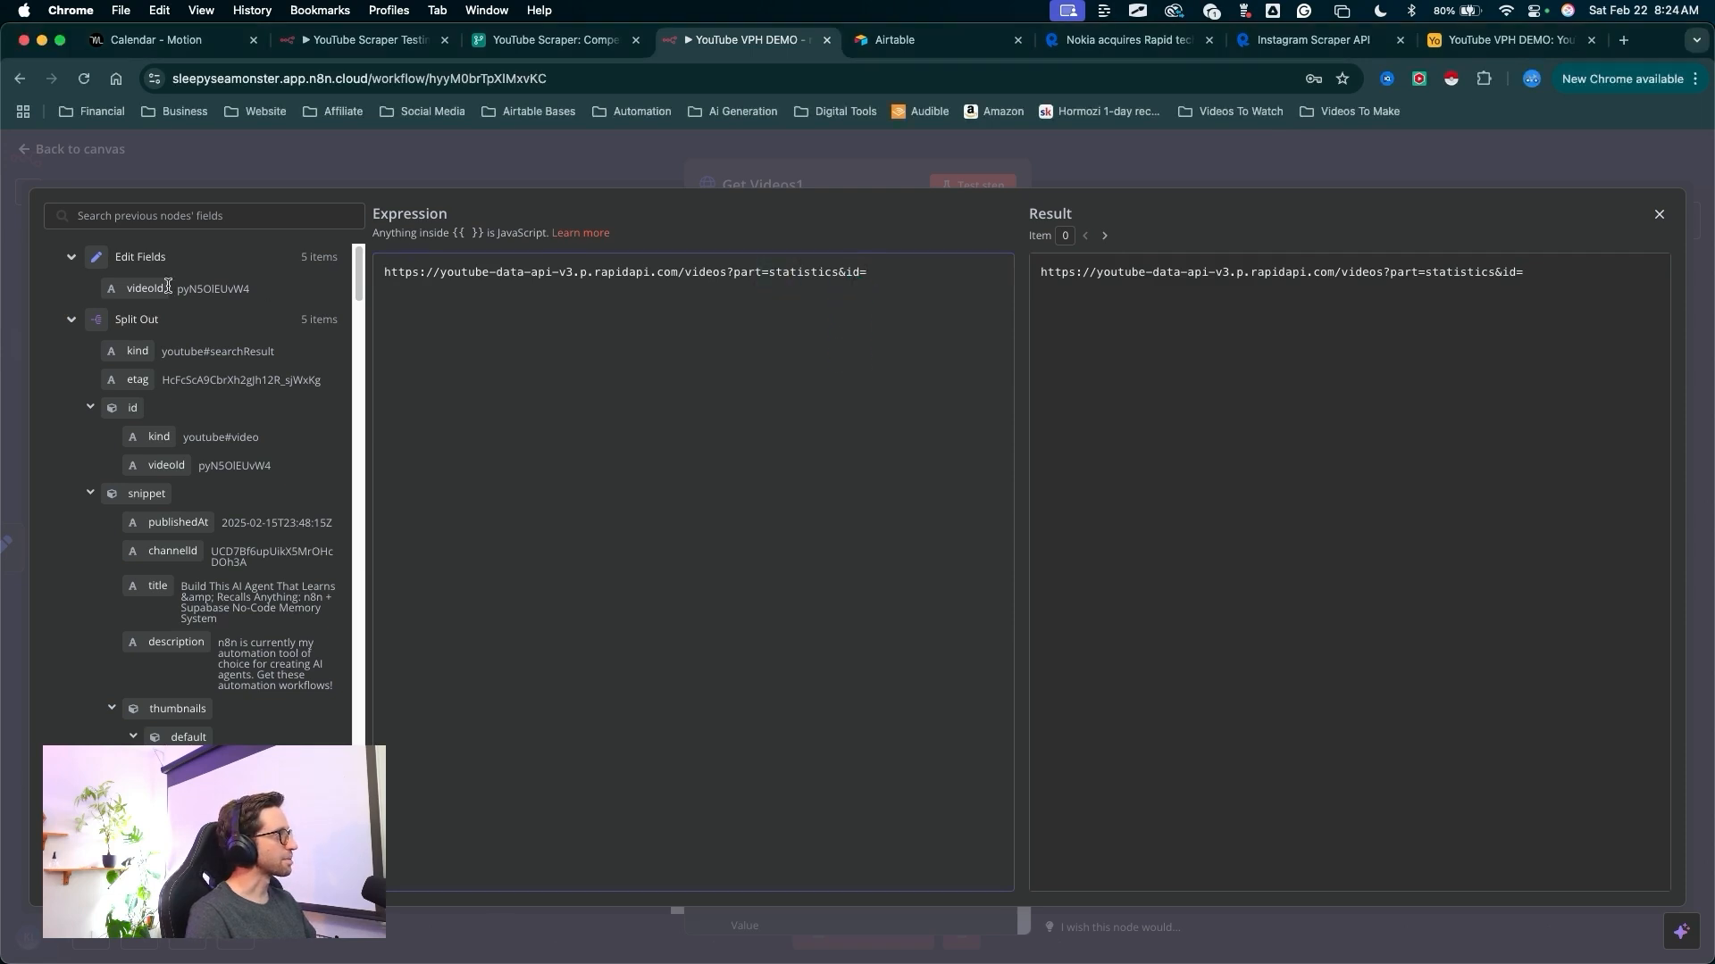
mouse_move(480, 385)
left_mouse_down()
mouse_move(148, 268)
mouse_move(593, 375)
mouse_move(904, 284)
mouse_move(866, 272)
left_mouse_up()
key("Escape")
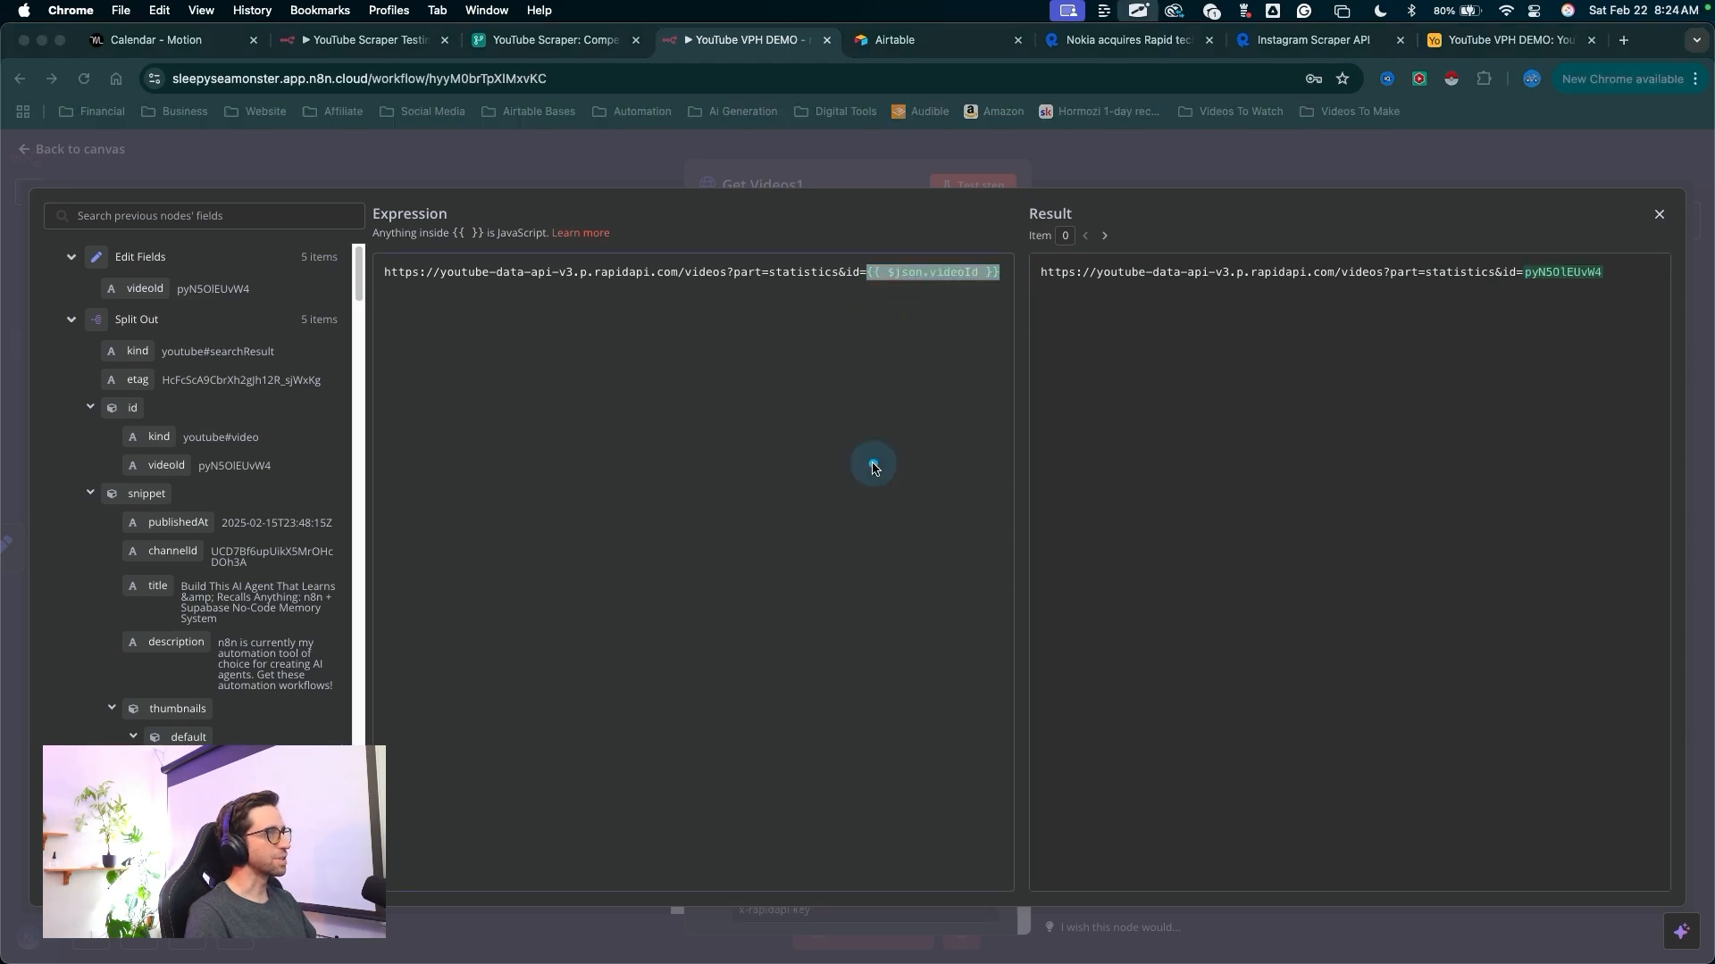
left_click_drag(913, 448, 915, 308)
key("Escape")
left_click(1093, 179)
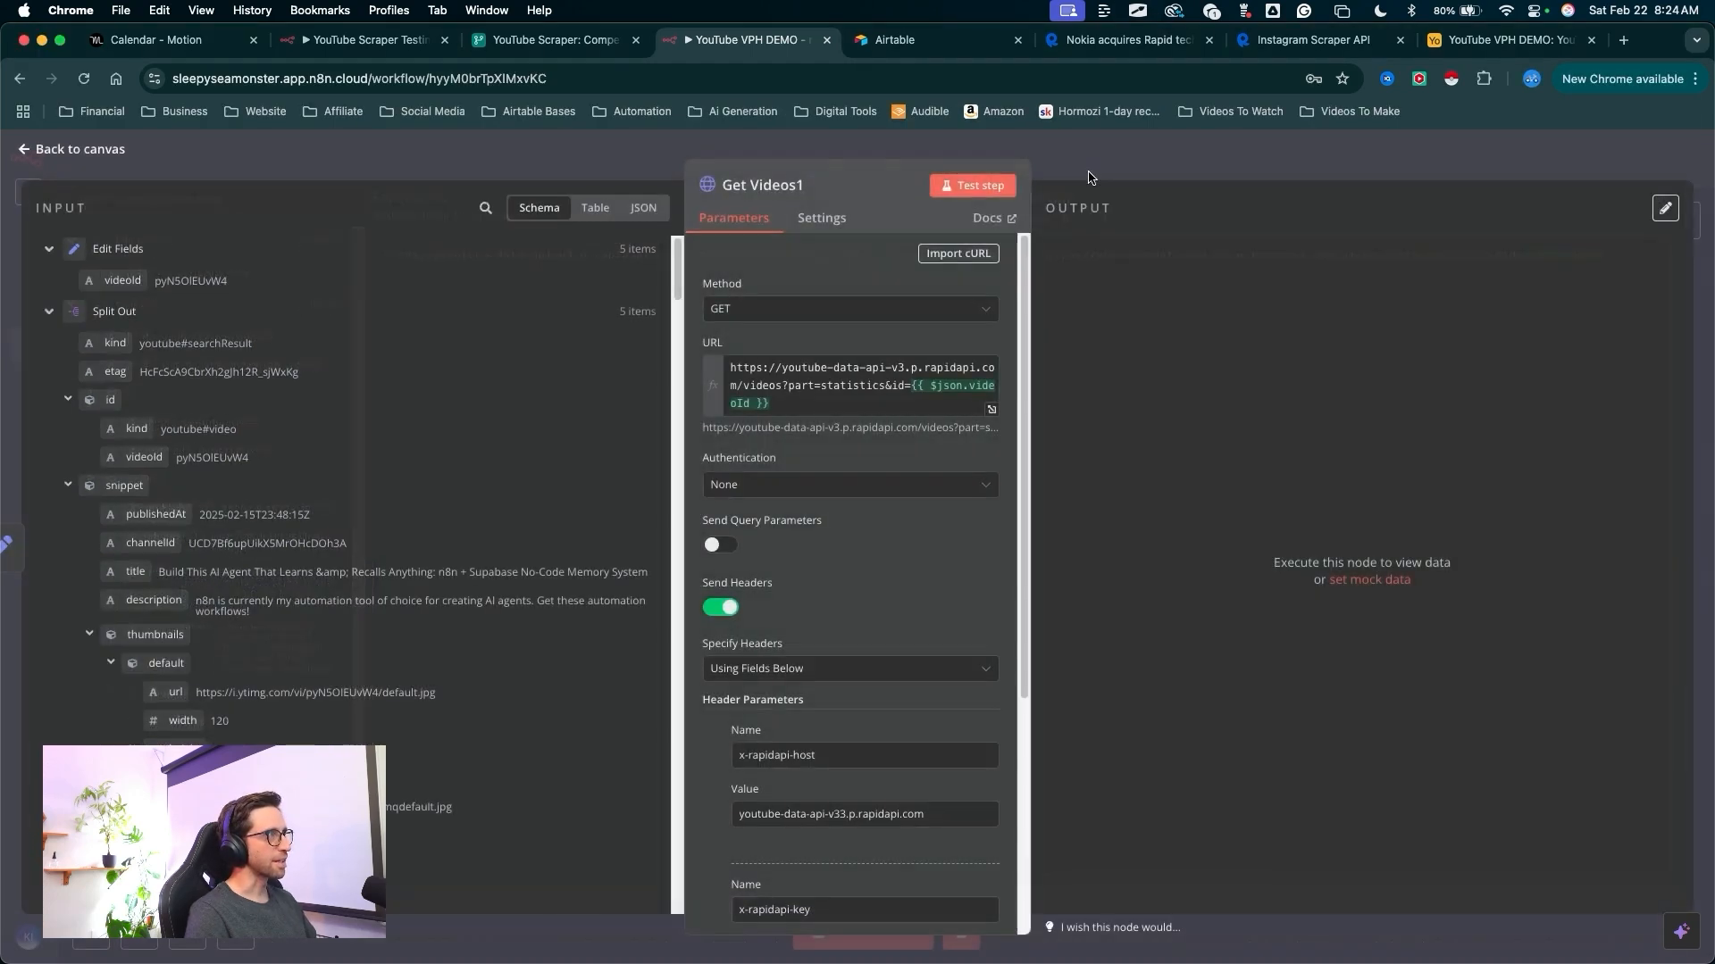
- Rename the duplicated request node to Get Video Views
left_click_drag(1190, 469, 831, 212)
key("Escape")
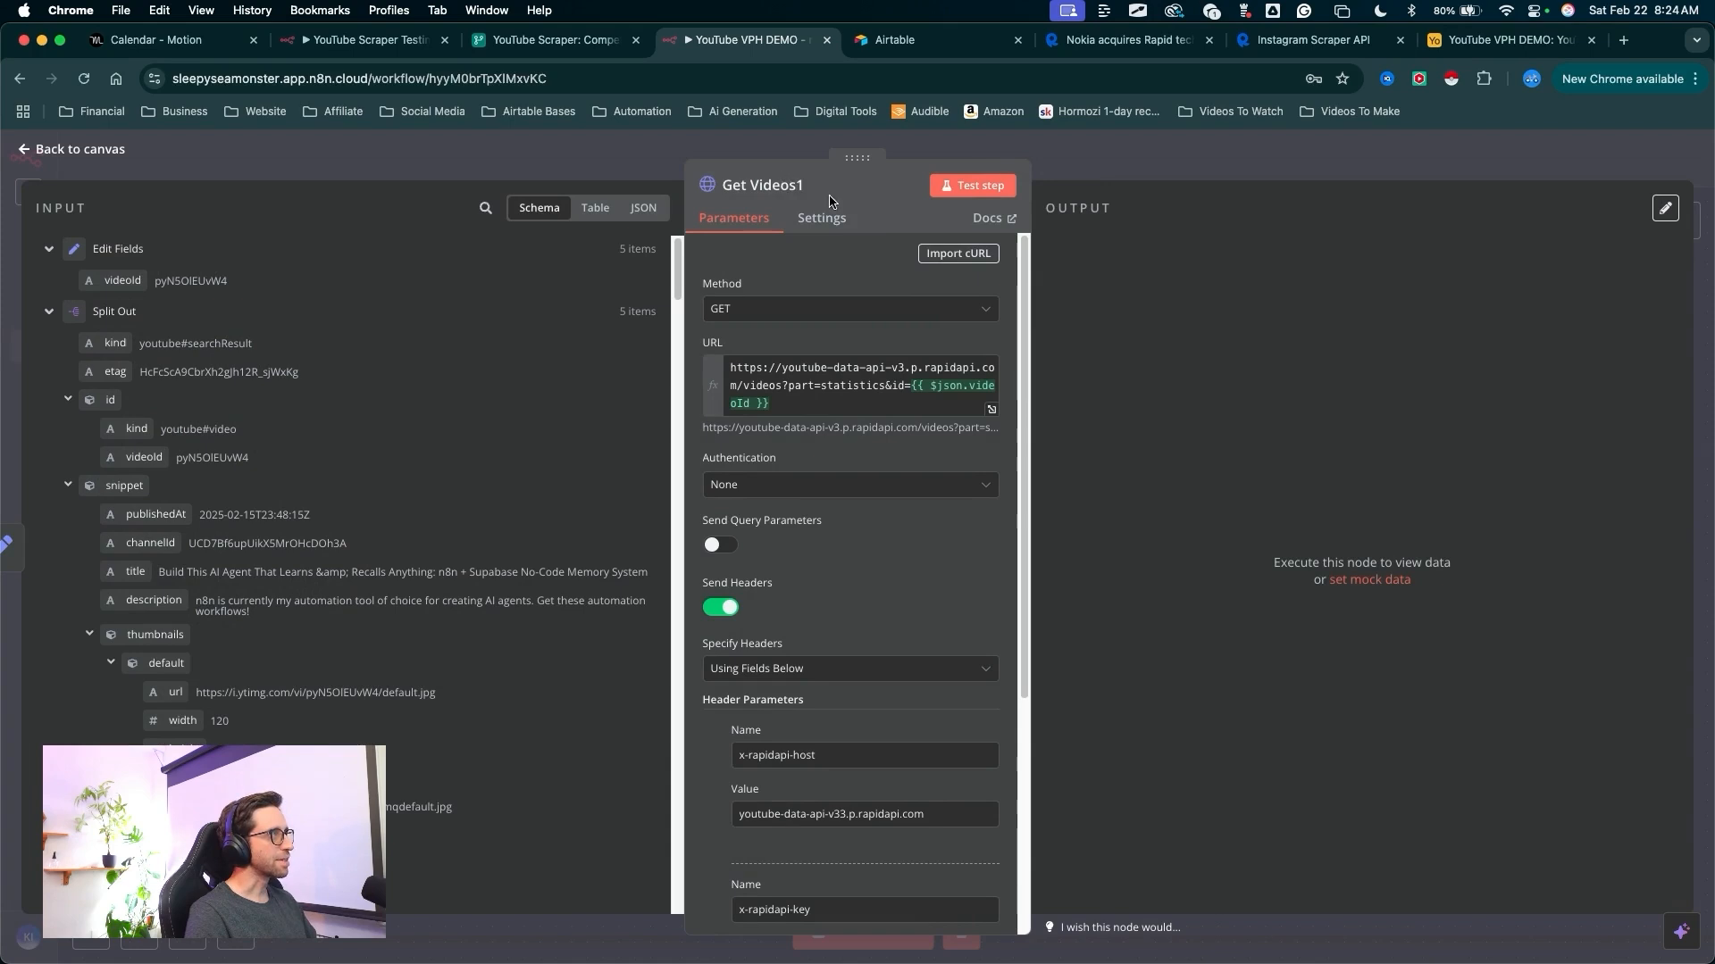
left_click(815, 189)
key("BackSpace")
key("BackSpace")
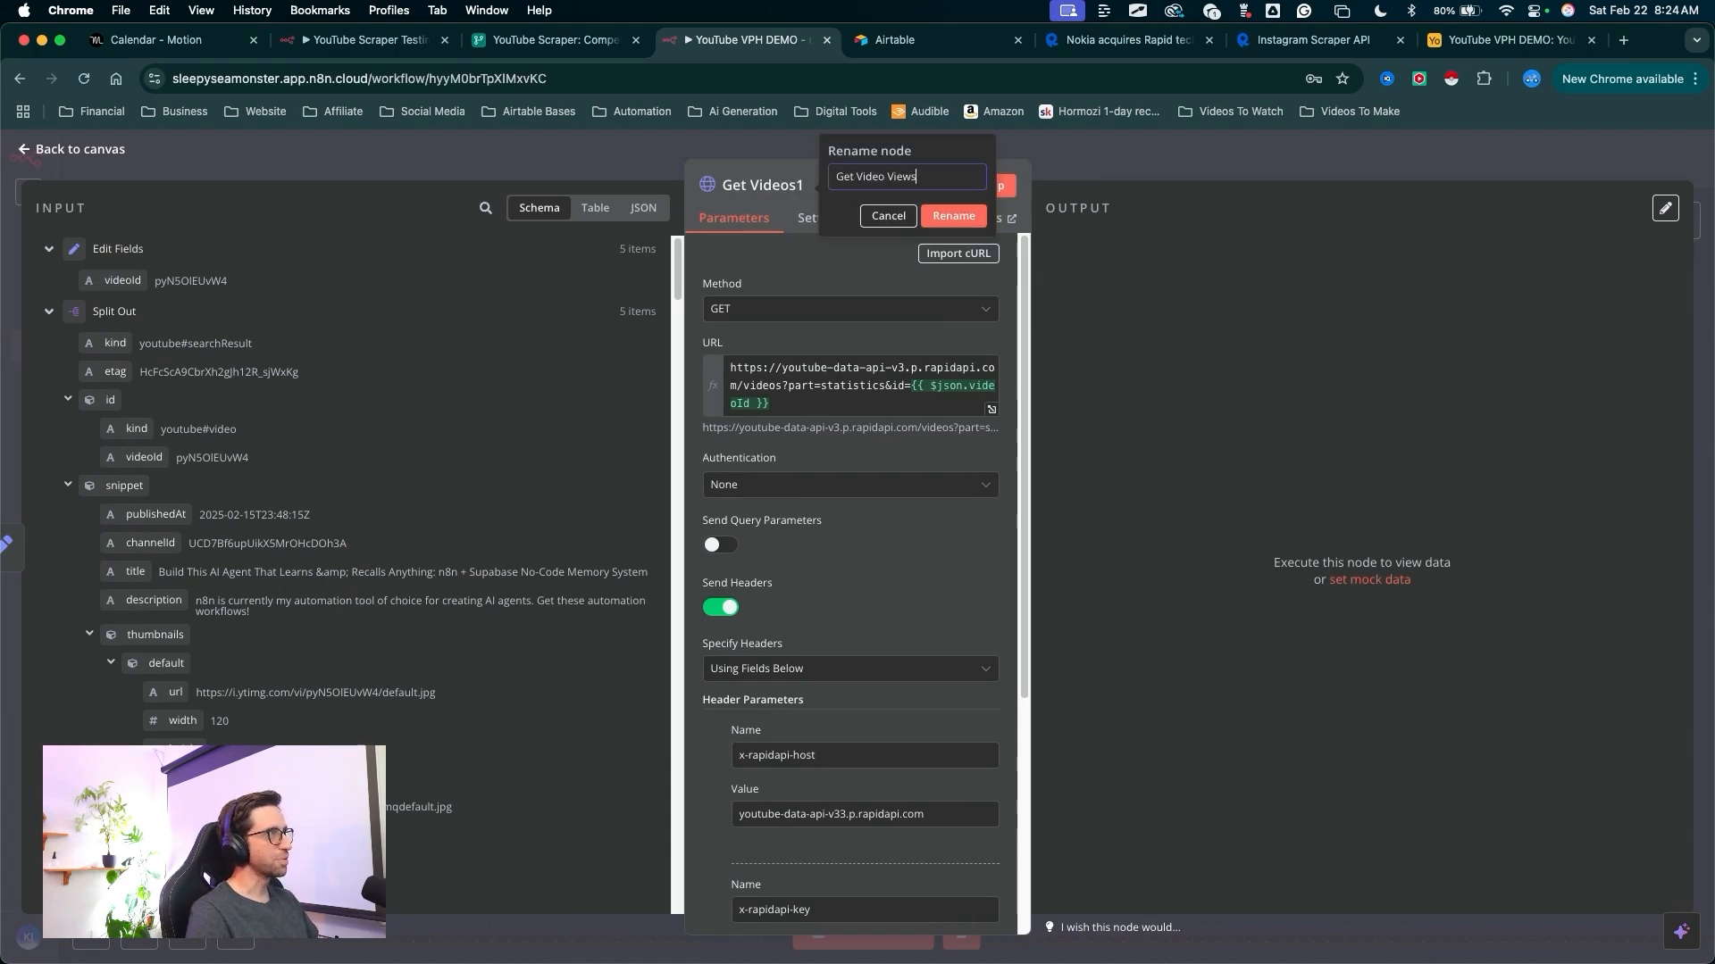
left_click(950, 219)
- Test the Get Video Views node and return to the workflow canvas
left_click_drag(963, 368, 987, 227)
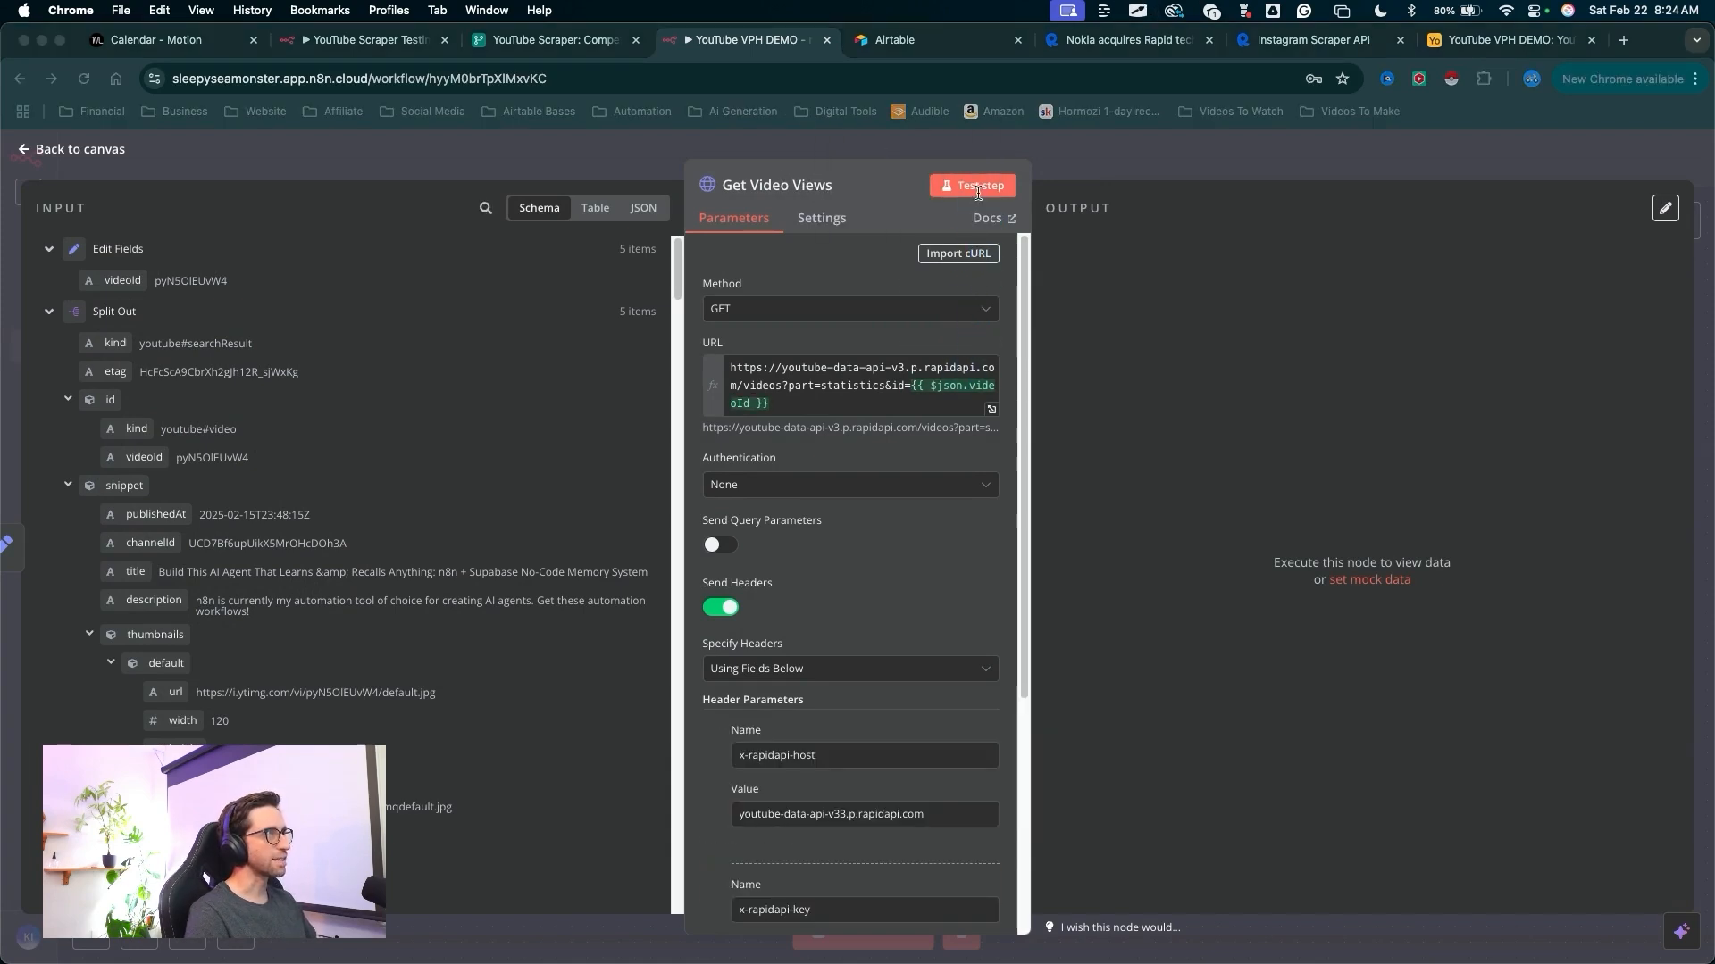
left_click(977, 193)
mouse_move(1267, 192)
left_mouse_down()
mouse_move(1058, 230)
mouse_move(1183, 378)
mouse_move(1463, 458)
mouse_move(1478, 523)
left_mouse_up()
left_click_drag(1321, 366, 1179, 165)
left_click(1178, 165)
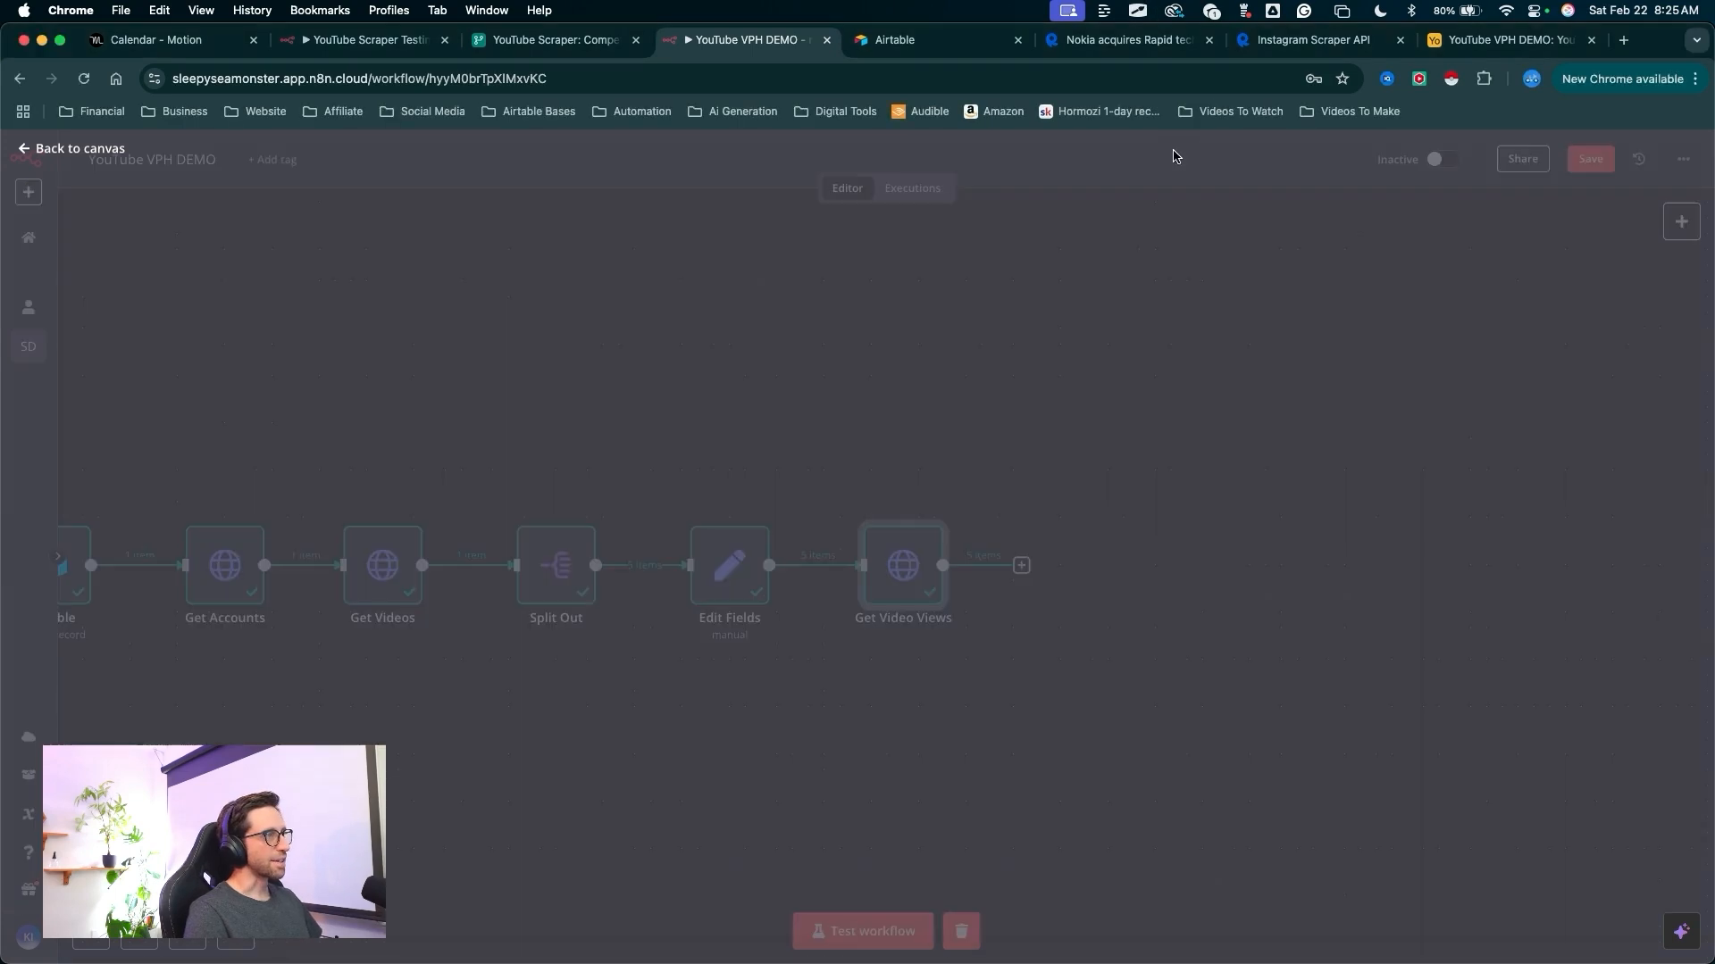
- Add another Edit Fields (Set) node after Get Video Views
left_click_drag(1072, 794, 1036, 641)
left_click(1021, 565)
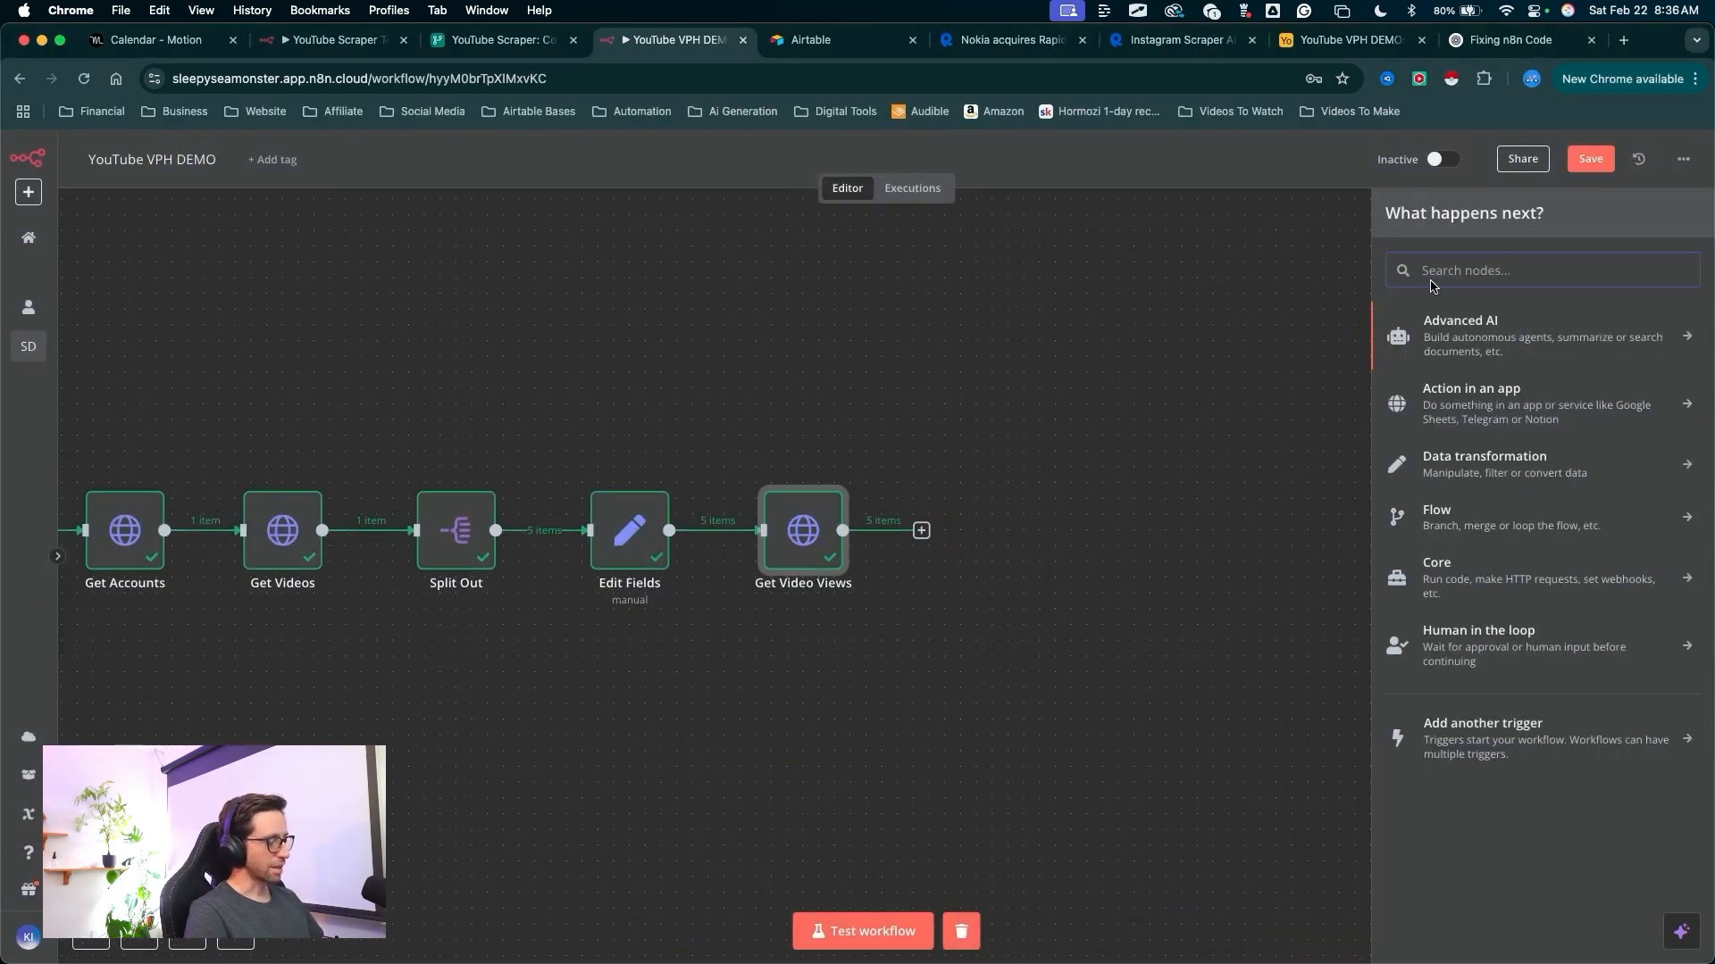
type("set")
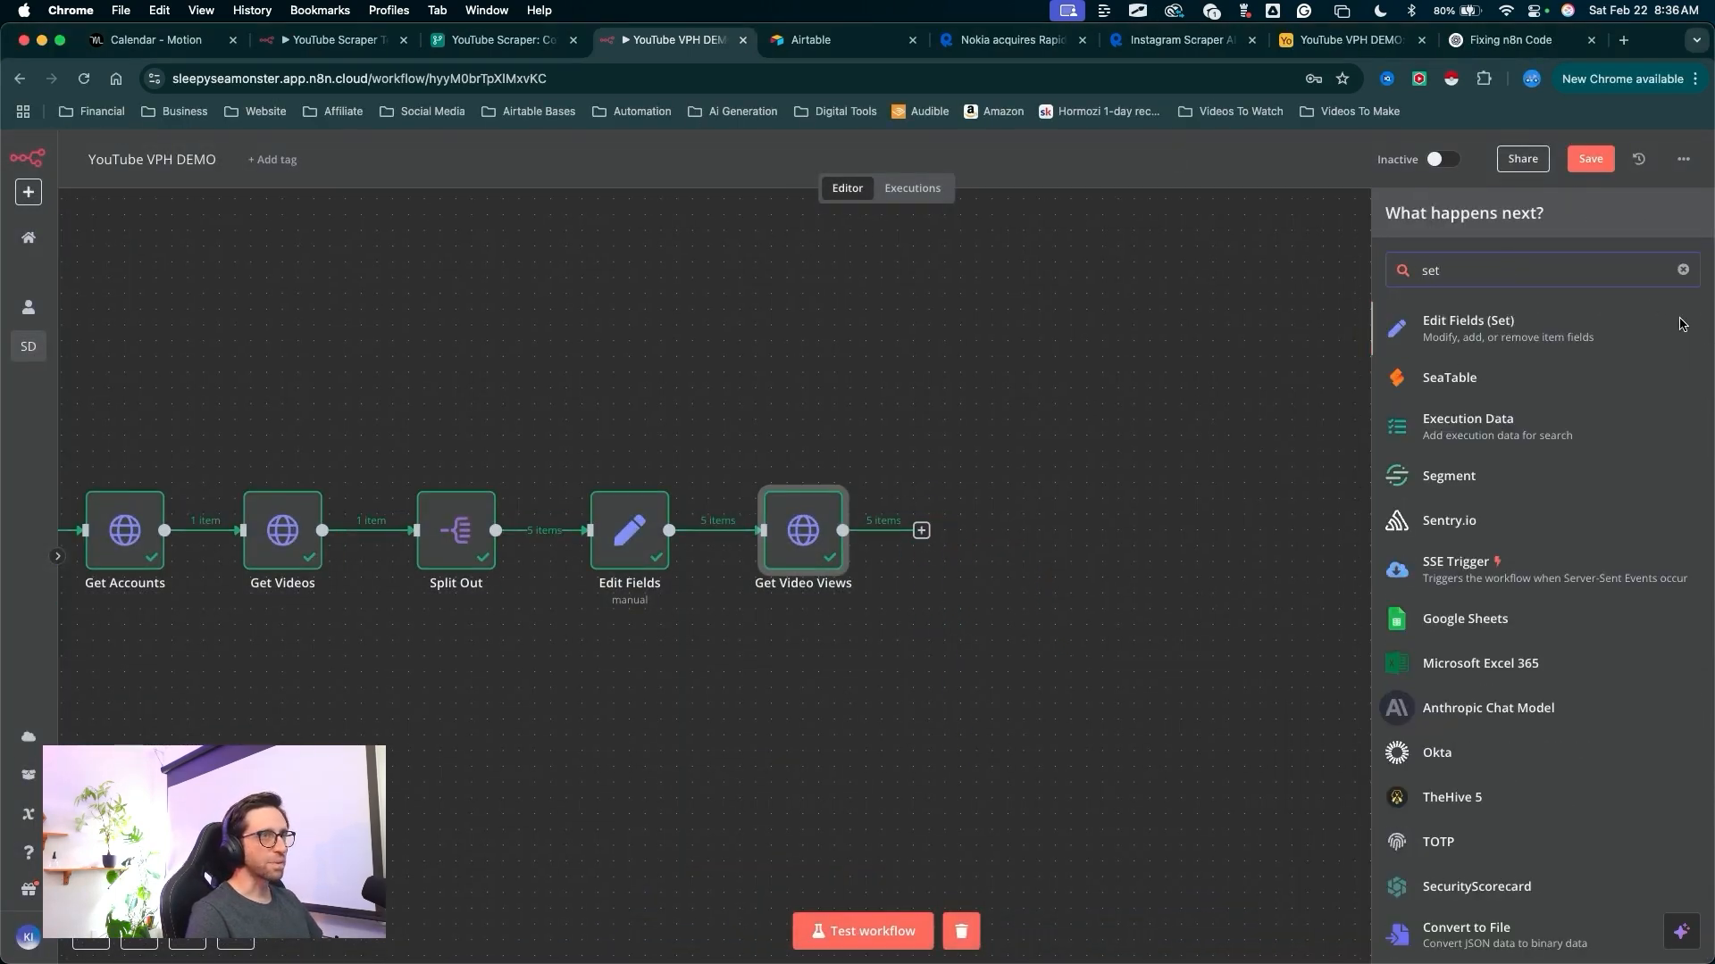
left_click(1435, 345)
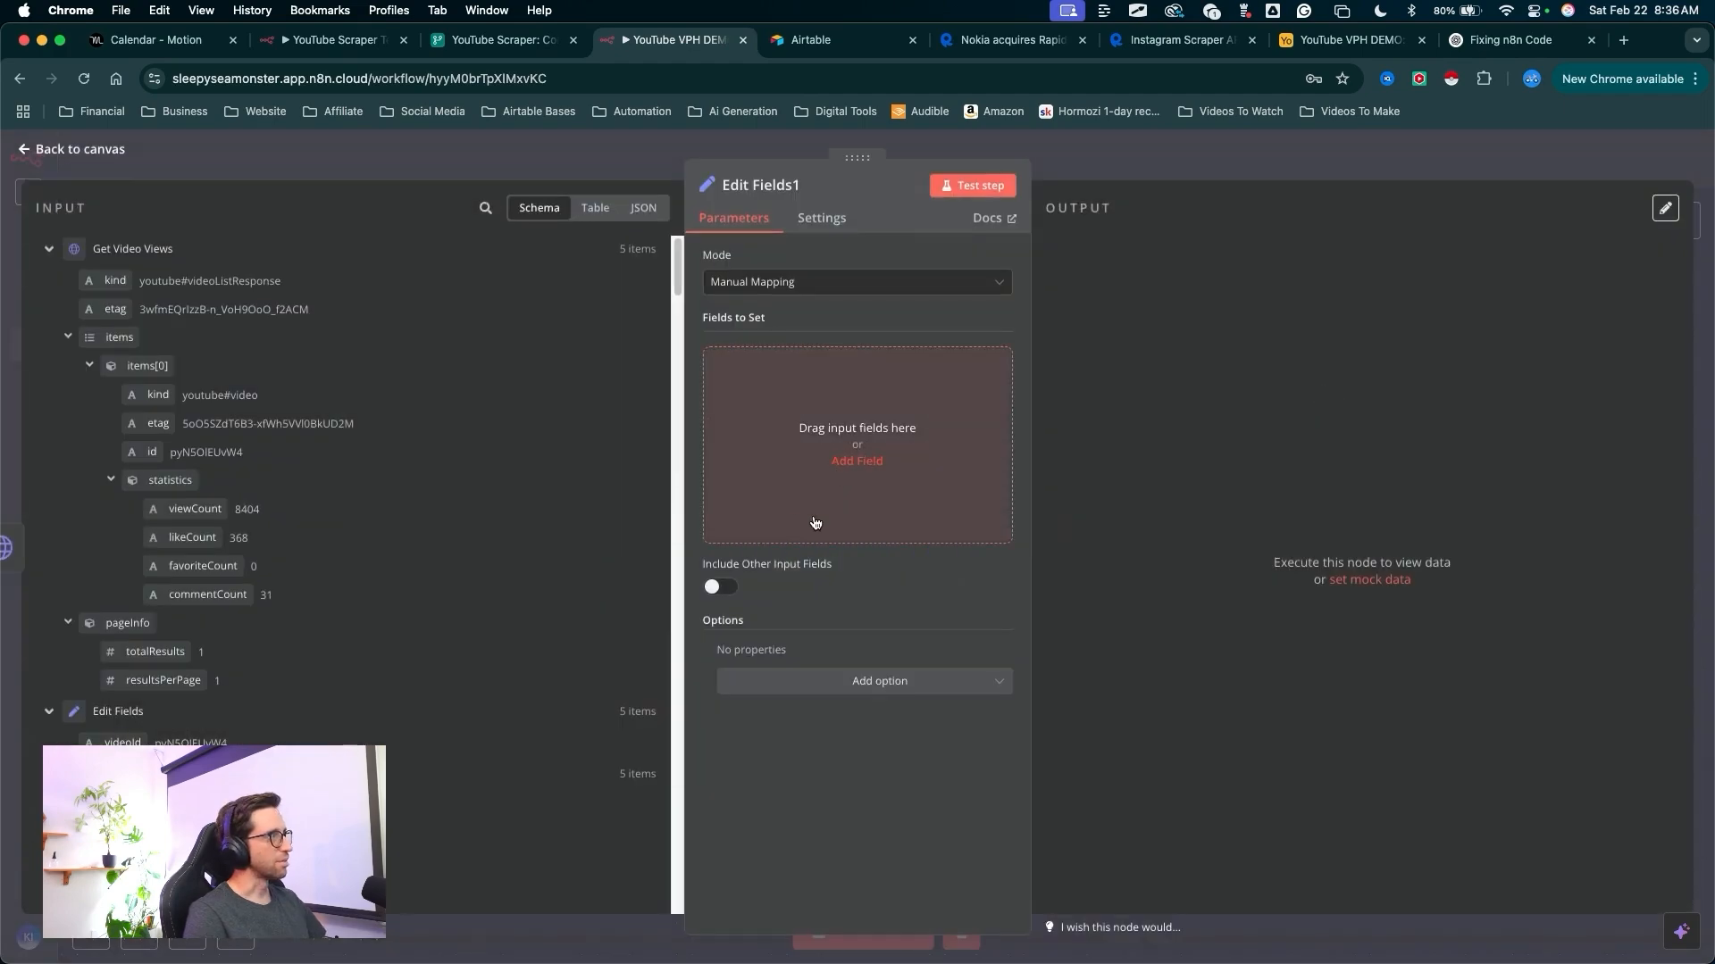
- Map the videoId output of the earlier Edit Fields node as a string field named videoId in the new node
mouse_move(584, 408)
left_mouse_down()
mouse_move(185, 259)
mouse_move(219, 357)
mouse_move(210, 482)
mouse_move(254, 581)
mouse_move(352, 578)
mouse_move(490, 432)
mouse_move(571, 411)
mouse_move(138, 447)
mouse_move(154, 458)
mouse_move(148, 712)
left_mouse_up()
scroll(438, 534, "down", 3)
scroll(473, 518, "up", 3)
key("ctrl+shift+a")
scroll(317, 697, "down", 3)
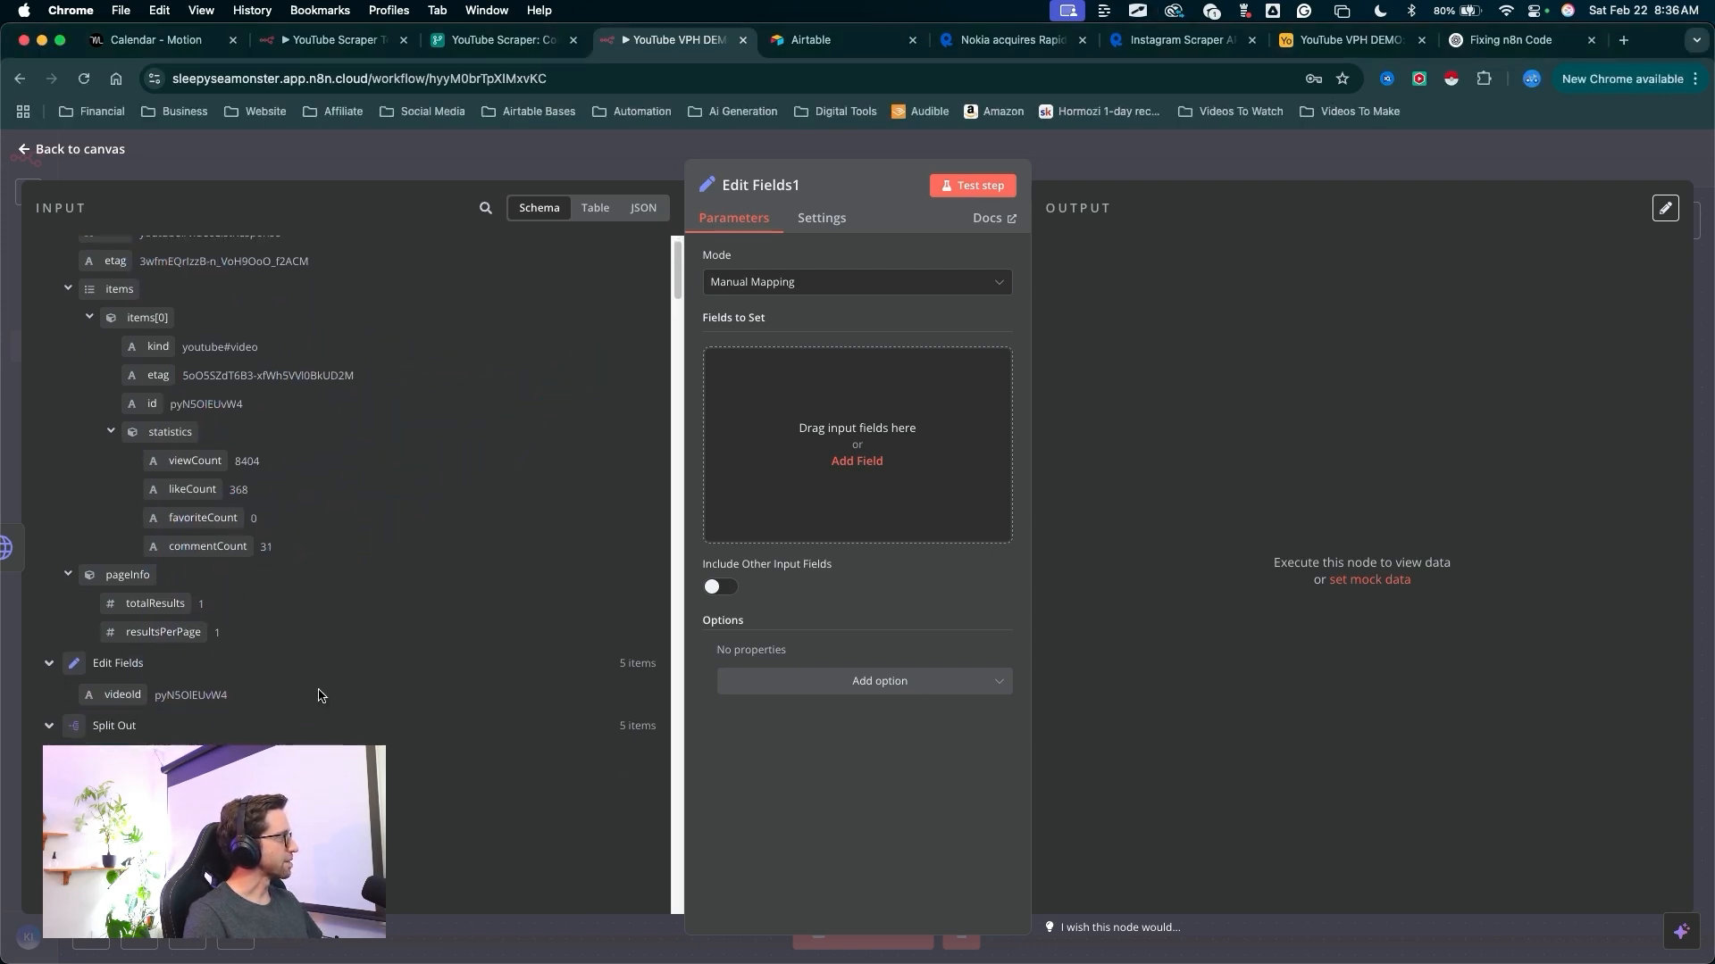
mouse_move(404, 556)
left_mouse_down()
mouse_move(116, 665)
mouse_move(816, 466)
left_mouse_up()
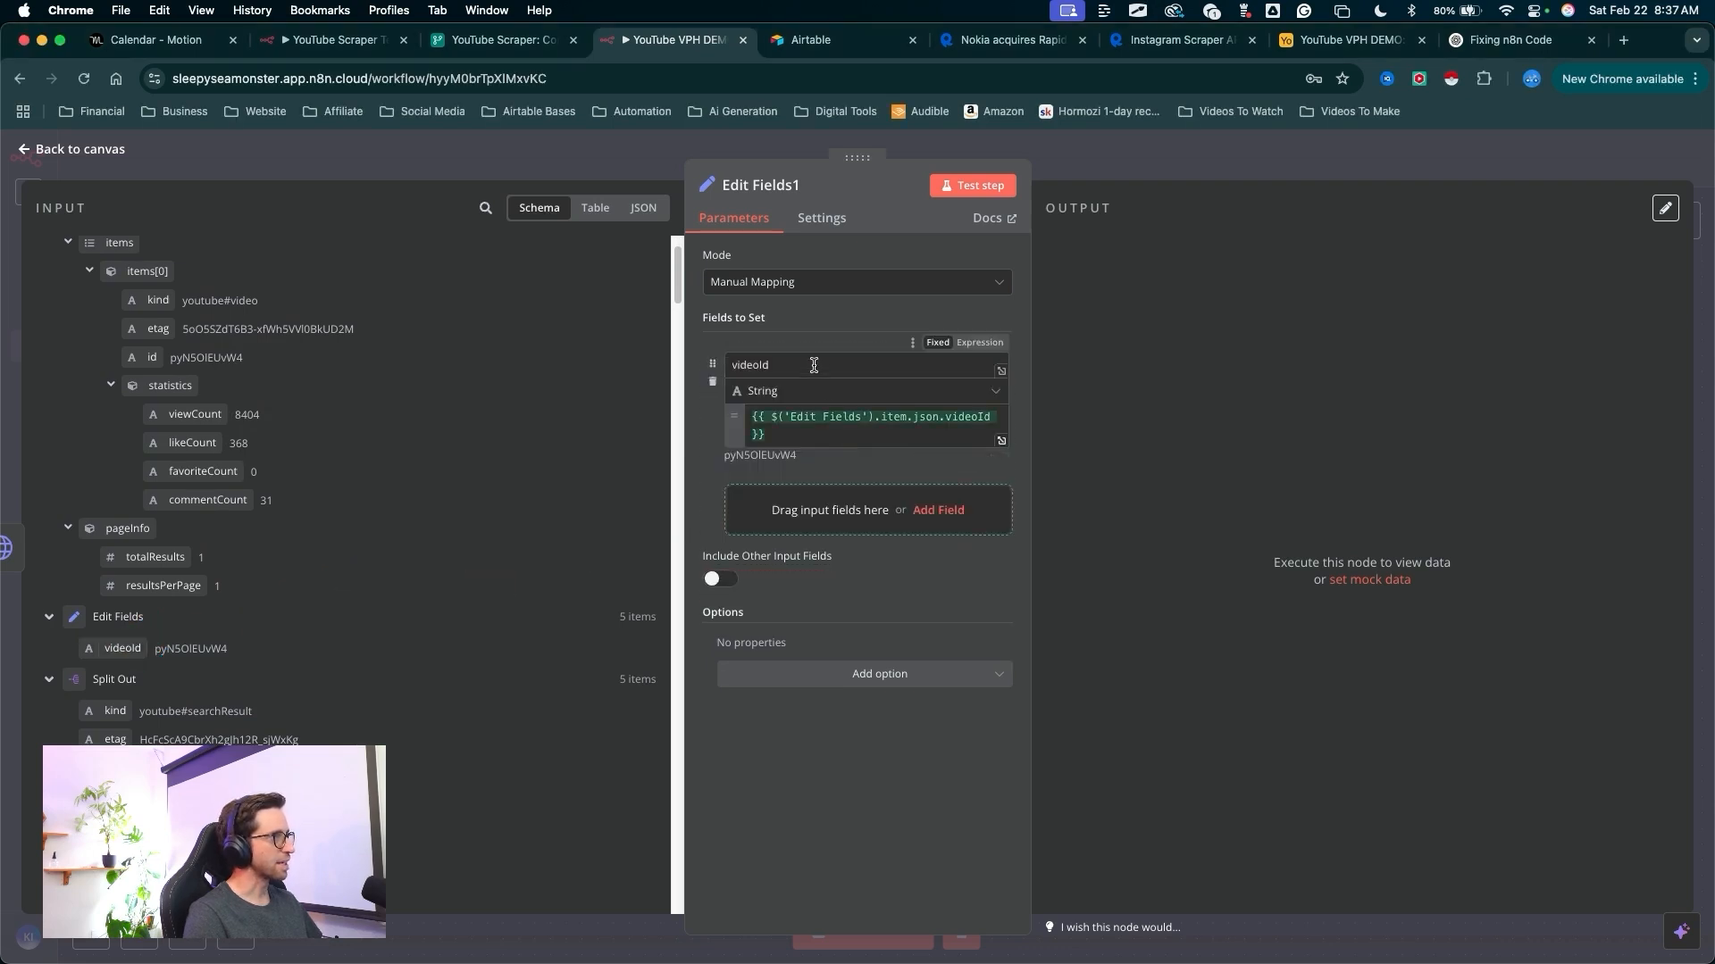
left_click_drag(857, 291, 784, 349)
- Add the Get Video Views statistics viewCount and likeCount as string fields named views and likes
mouse_move(490, 342)
left_mouse_down()
mouse_move(224, 419)
mouse_move(866, 516)
mouse_move(668, 483)
left_mouse_up()
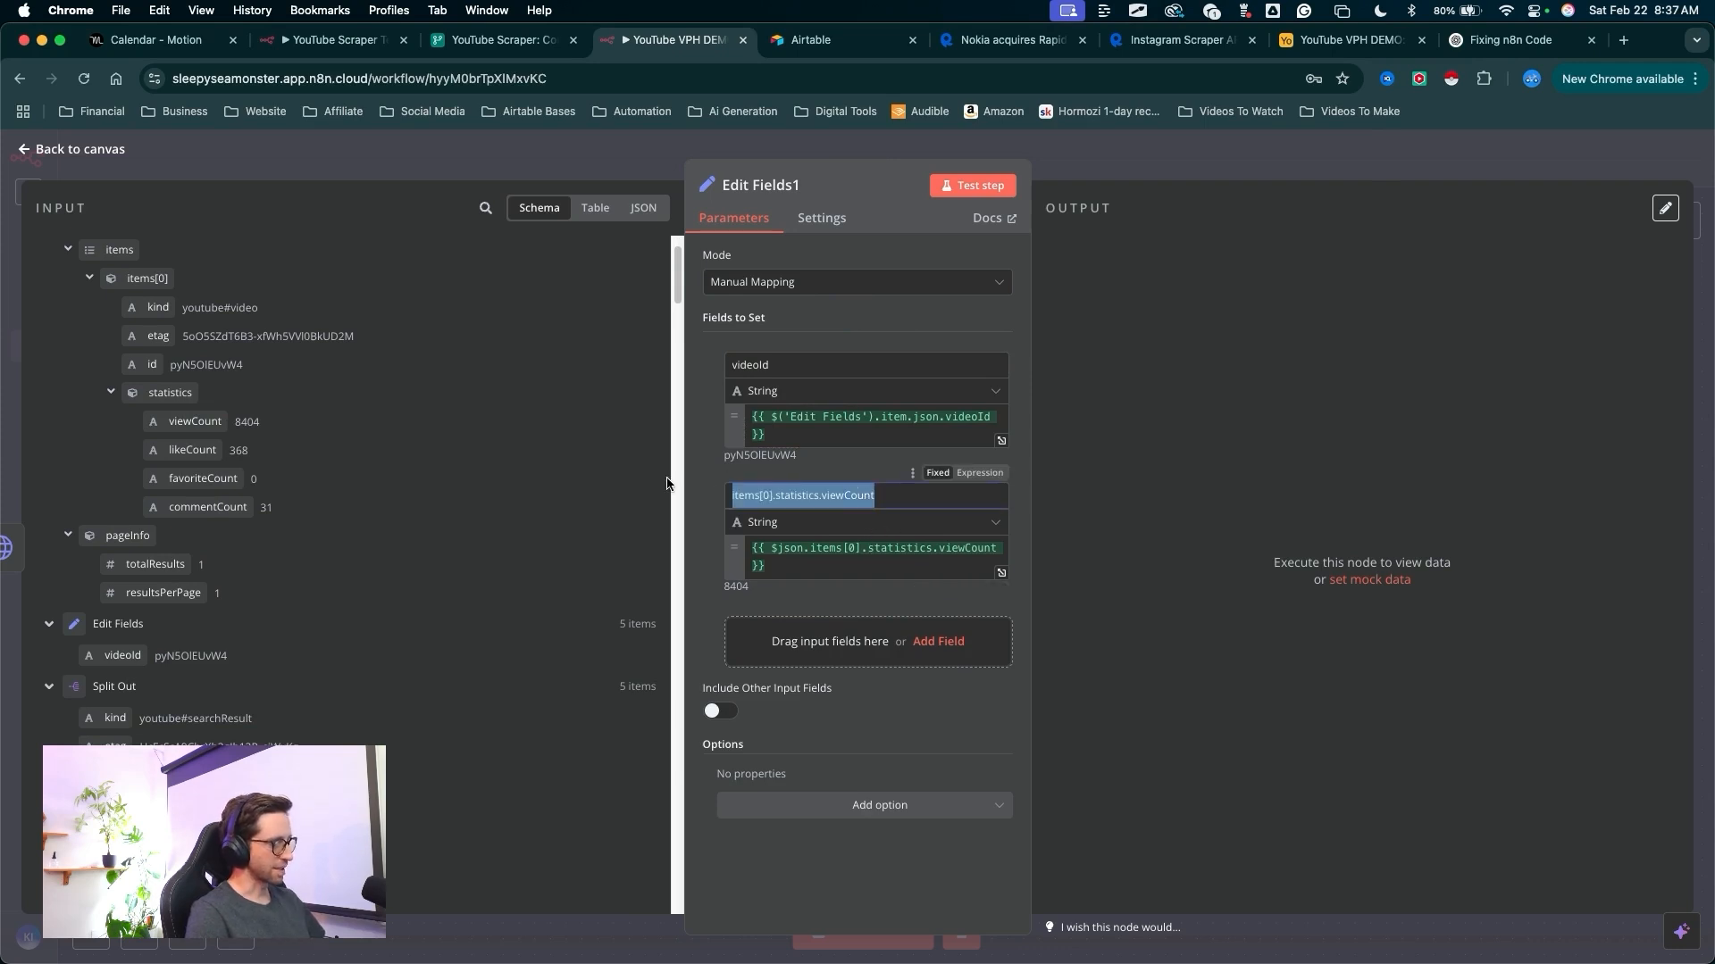
type("views")
left_click_drag(200, 449, 652, 635)
type("l")
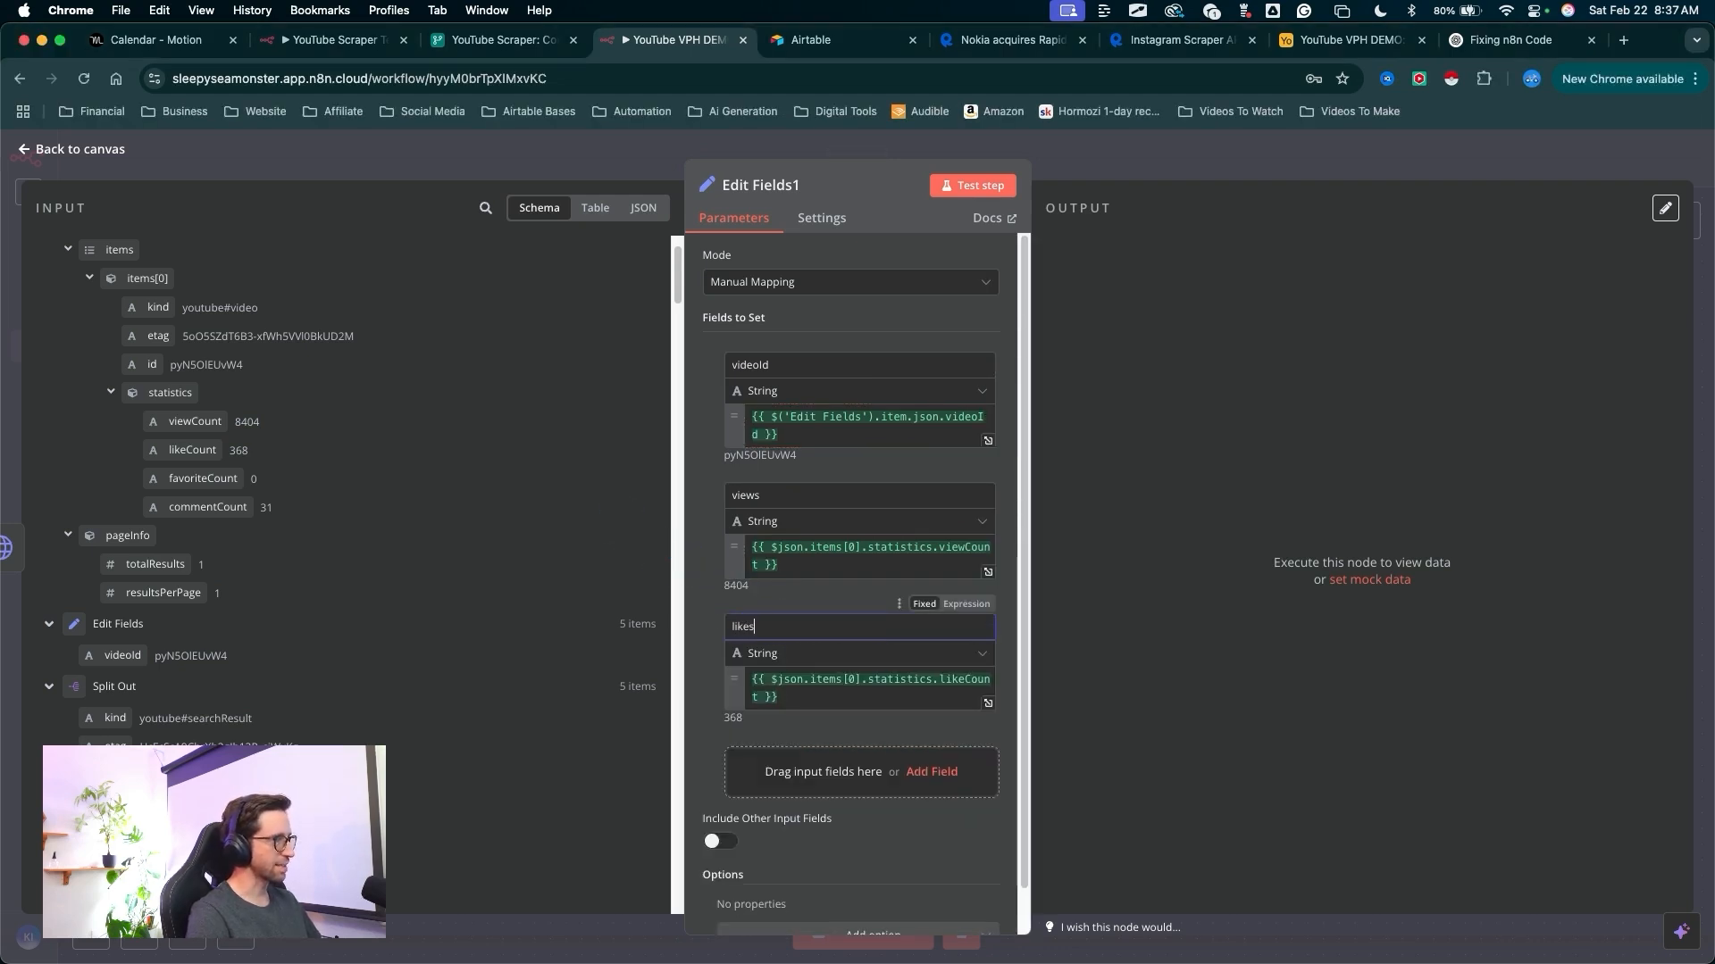
- Look through the Edit Fields and Split Out input data for further video details, and return to the canvas
mouse_move(671, 536)
left_mouse_down()
mouse_move(306, 433)
mouse_move(298, 486)
mouse_move(270, 493)
mouse_move(283, 483)
mouse_move(287, 509)
mouse_move(311, 512)
left_mouse_up()
scroll(452, 463, "down", 6)
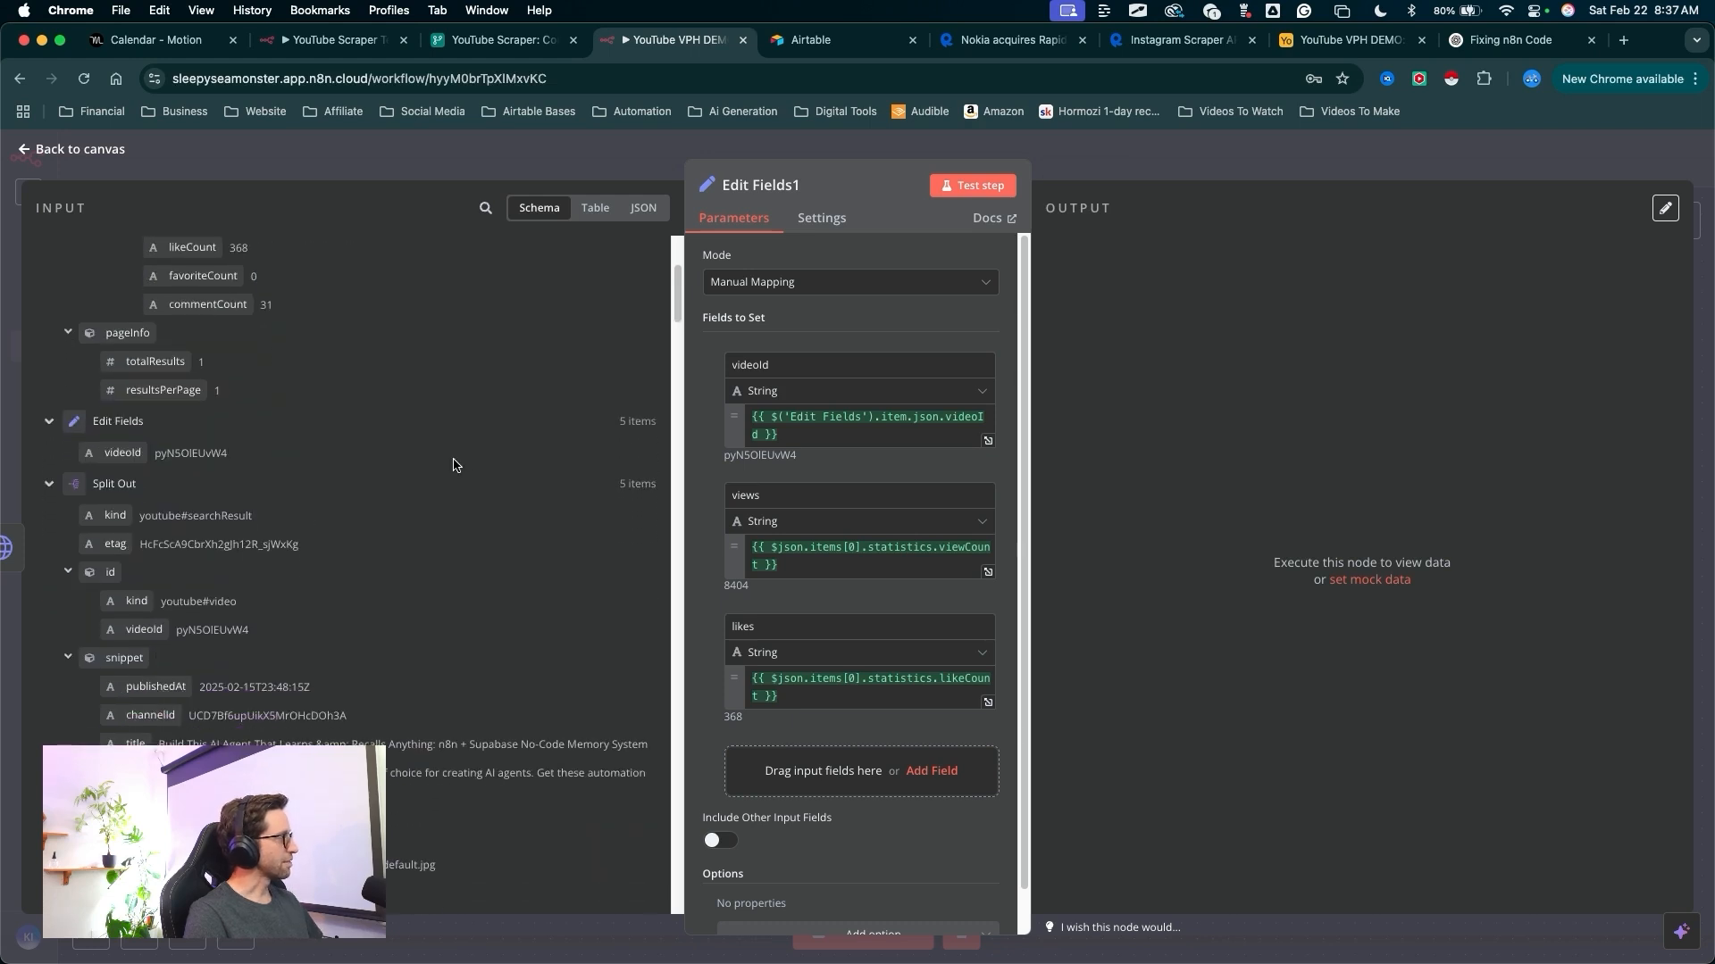
mouse_move(493, 360)
left_mouse_down()
mouse_move(134, 408)
mouse_move(170, 593)
mouse_move(189, 611)
mouse_move(134, 574)
mouse_move(153, 371)
mouse_move(115, 363)
mouse_move(189, 377)
mouse_move(152, 374)
mouse_move(161, 356)
mouse_move(177, 373)
left_mouse_up()
scroll(243, 438, "down", 1)
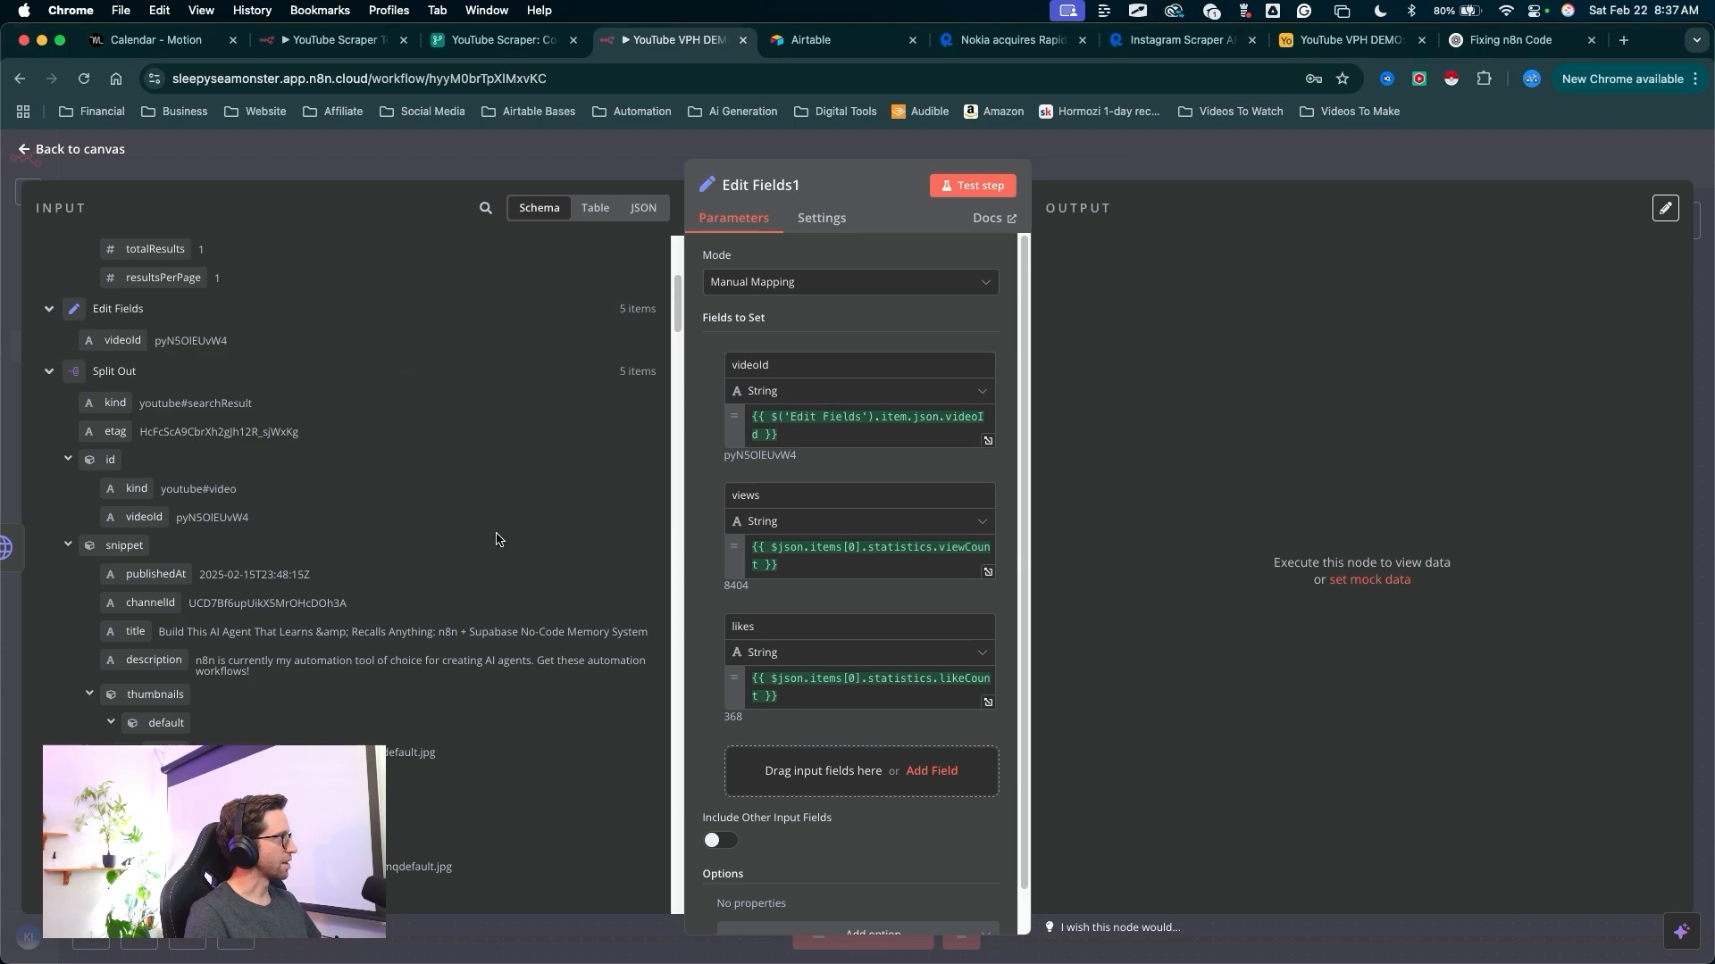
mouse_move(442, 492)
left_mouse_down()
mouse_move(157, 340)
mouse_move(189, 552)
mouse_move(747, 605)
mouse_move(433, 537)
mouse_move(438, 519)
left_mouse_up()
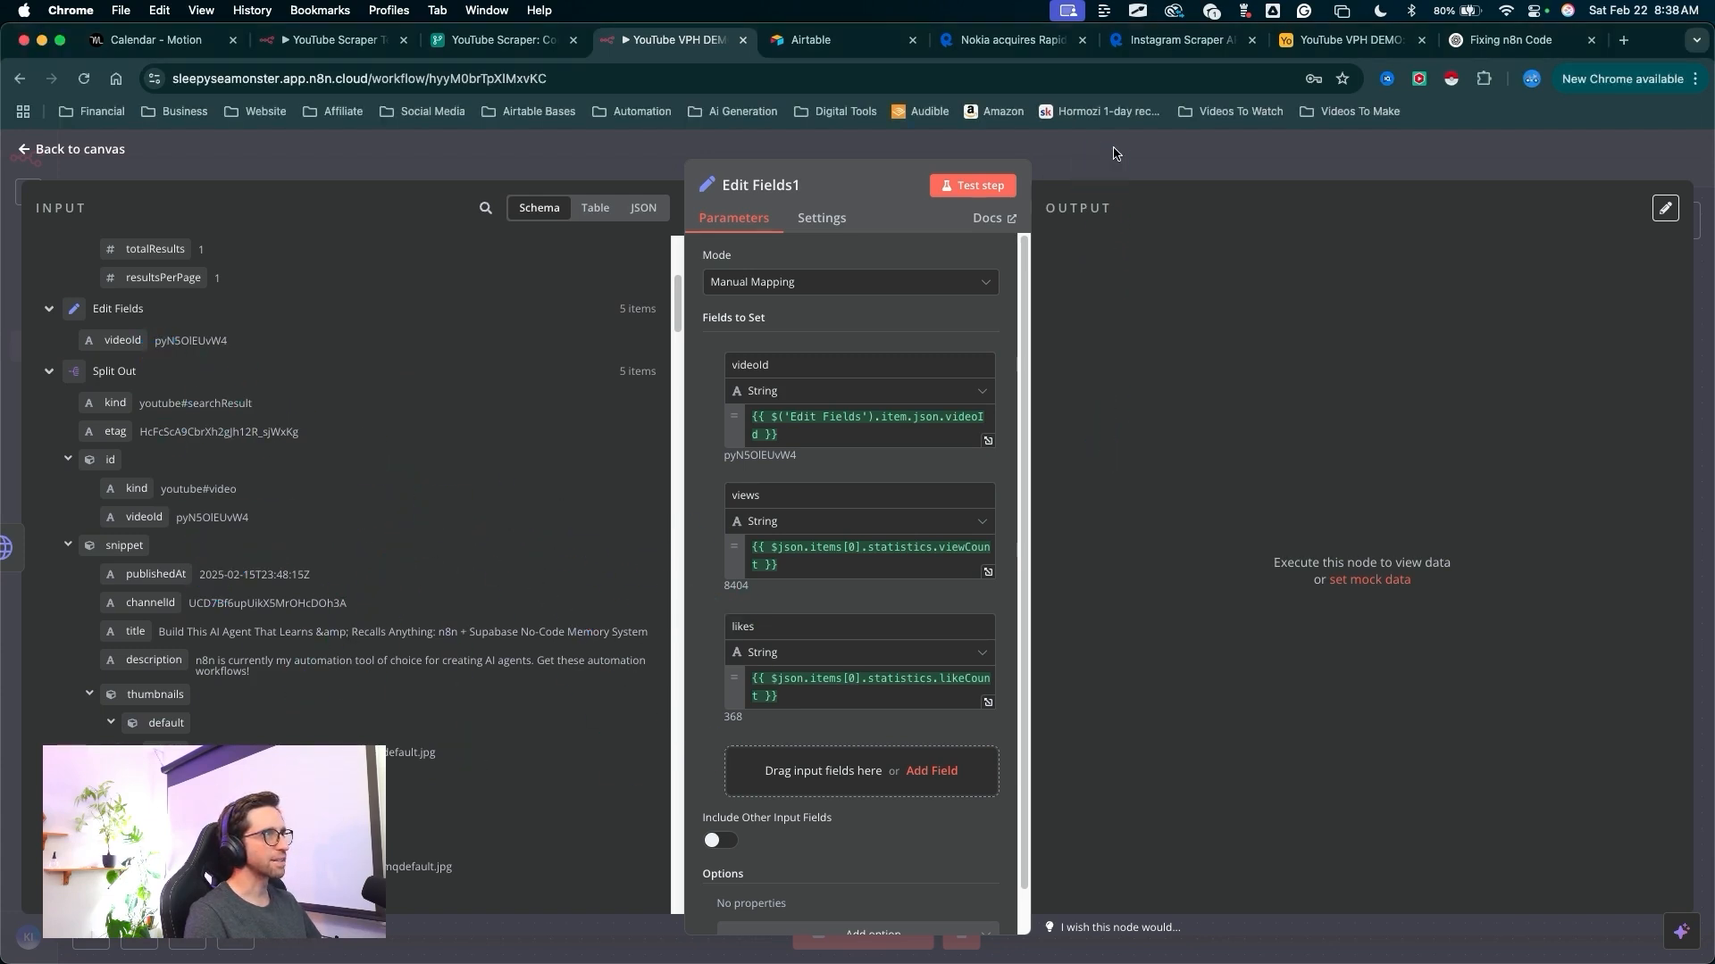
left_click(1096, 177)
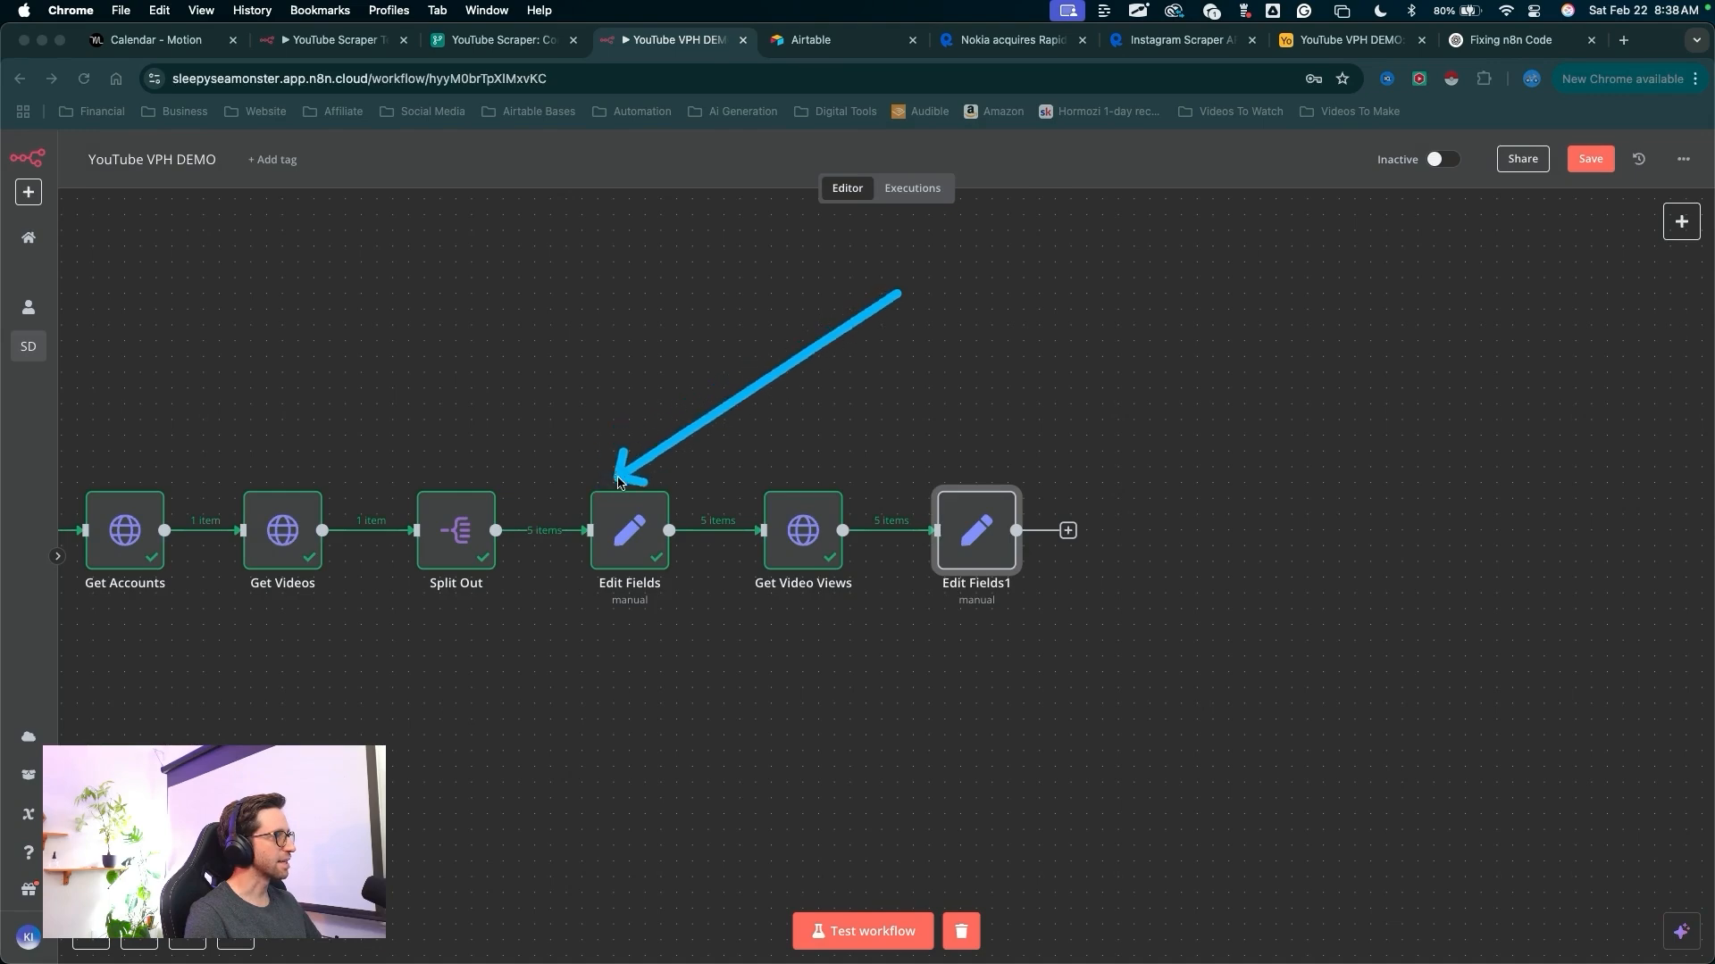
- Map the Split Out snippet's publishedAt value as an additional string field in the first Edit Fields node
double_click(630, 536)
scroll(509, 570, "down", 3)
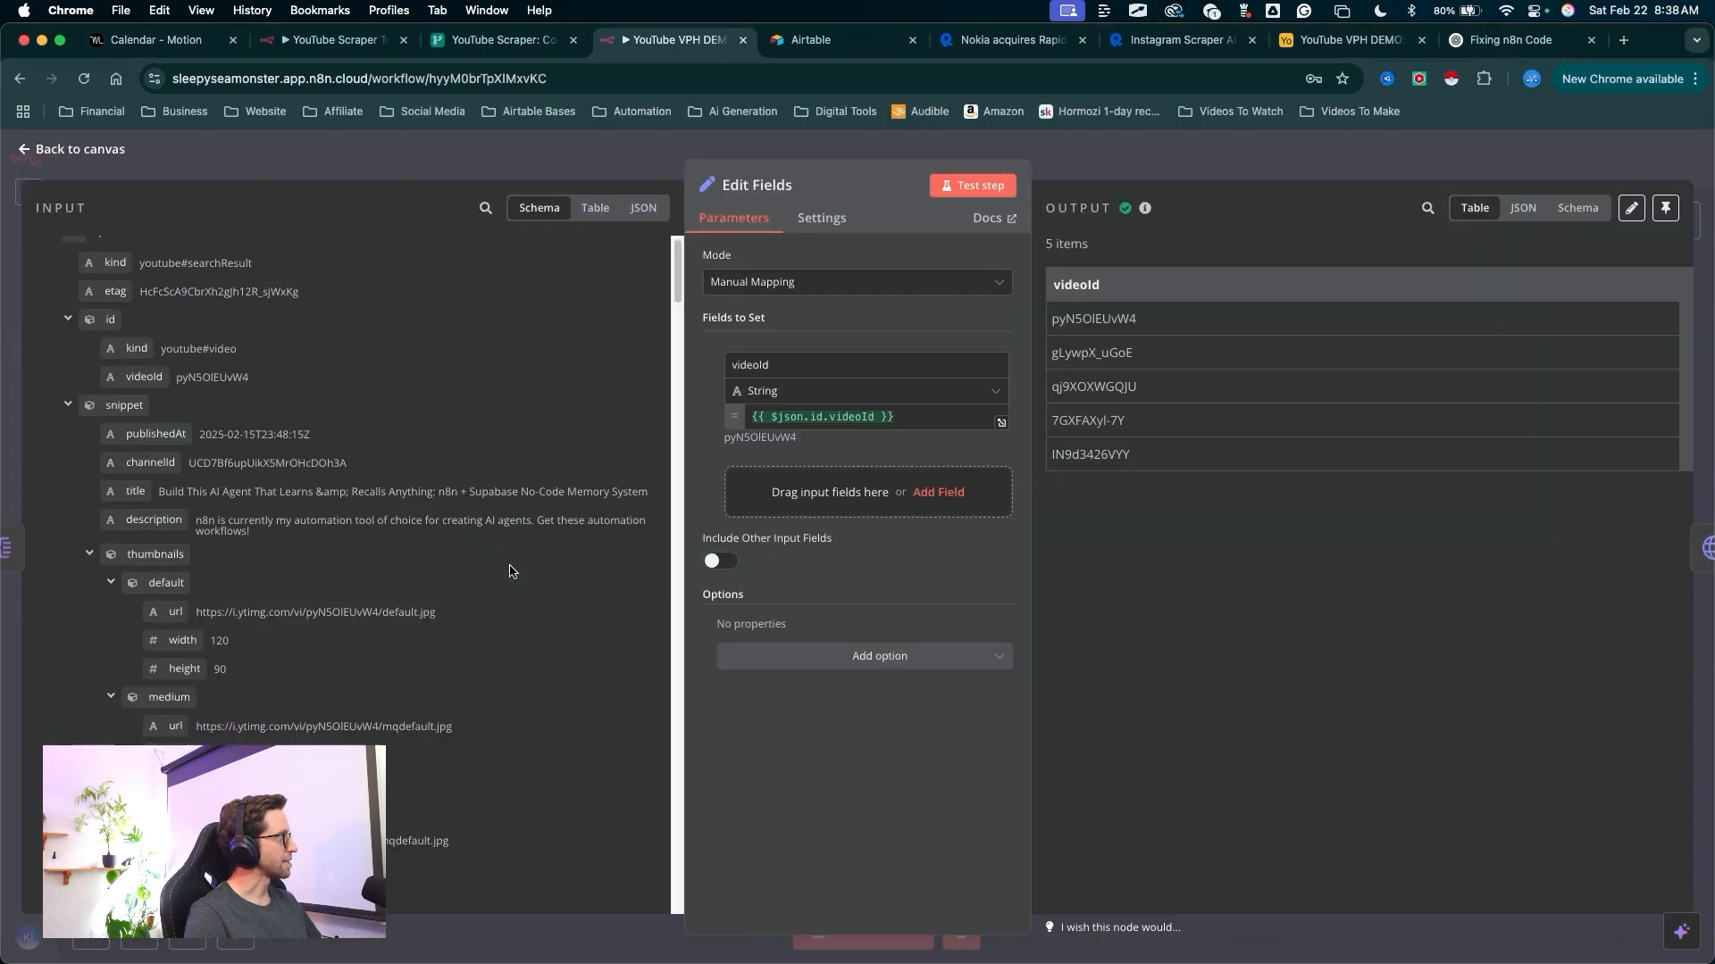
scroll(402, 500, "up", 3)
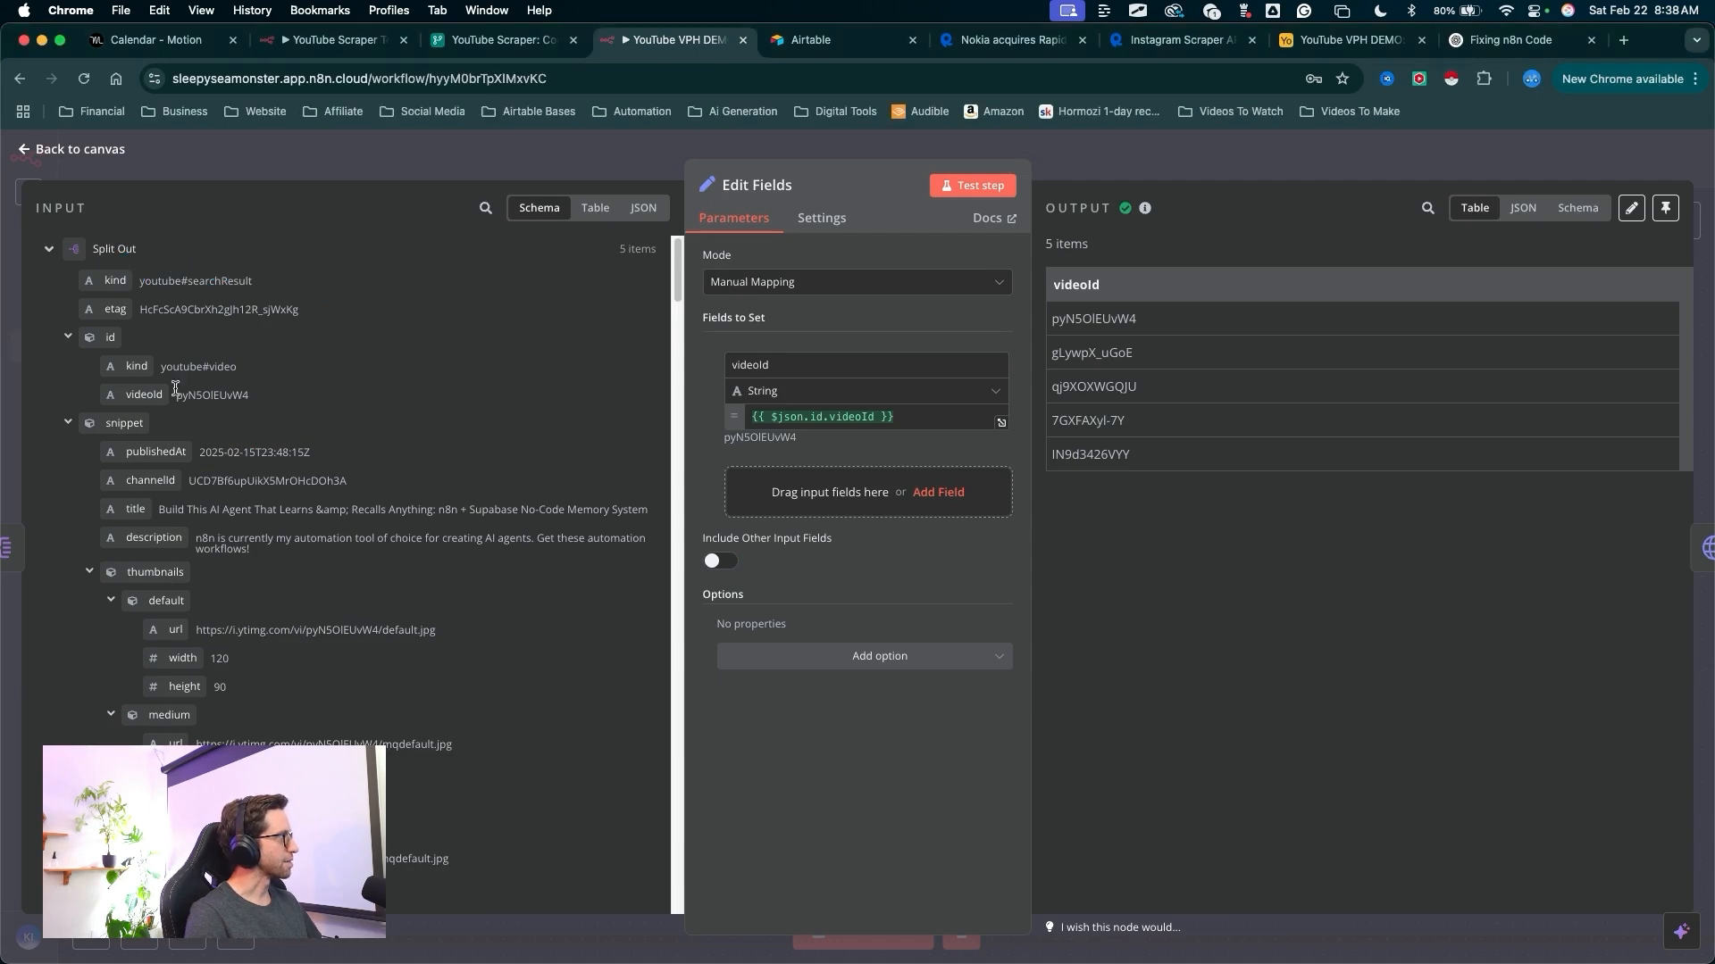
left_click_drag(155, 451, 825, 501)
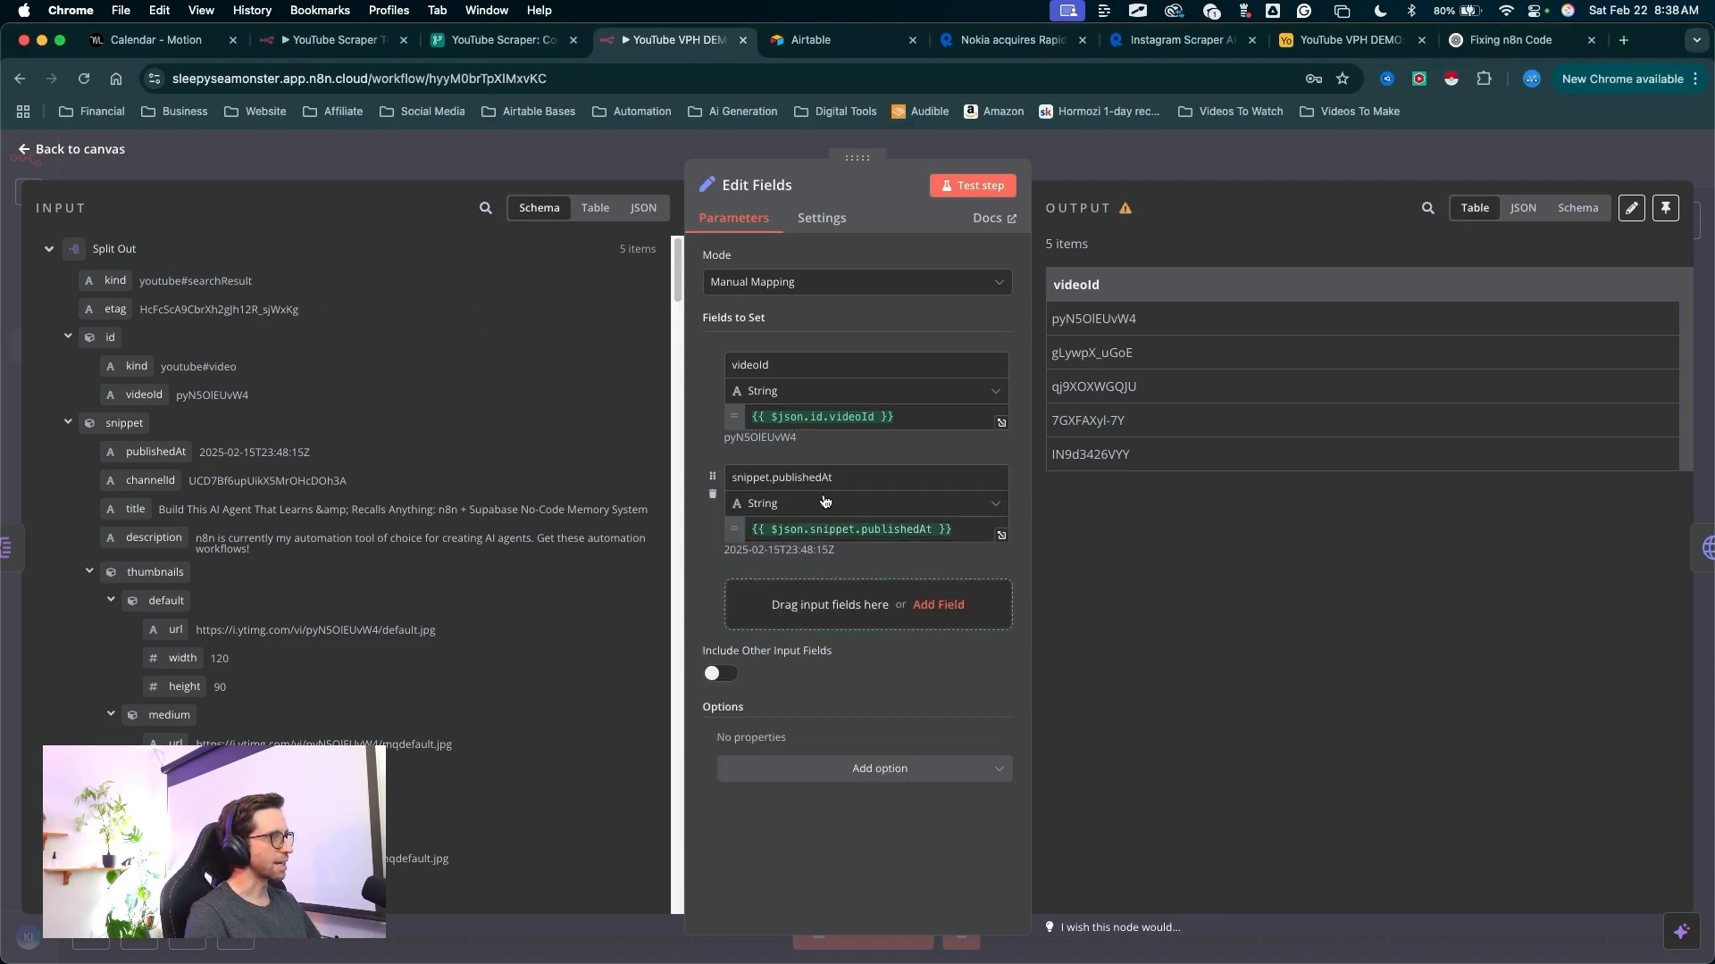
- Shorten the new field's name to publishedAt and test the Edit Fields node
left_click(772, 480)
key("BackSpace")
key("BackSpace")
key("BackSpace")
key("BackSpace")
key("BackSpace")
key("BackSpace")
key("BackSpace")
key("BackSpace")
left_click(972, 184)
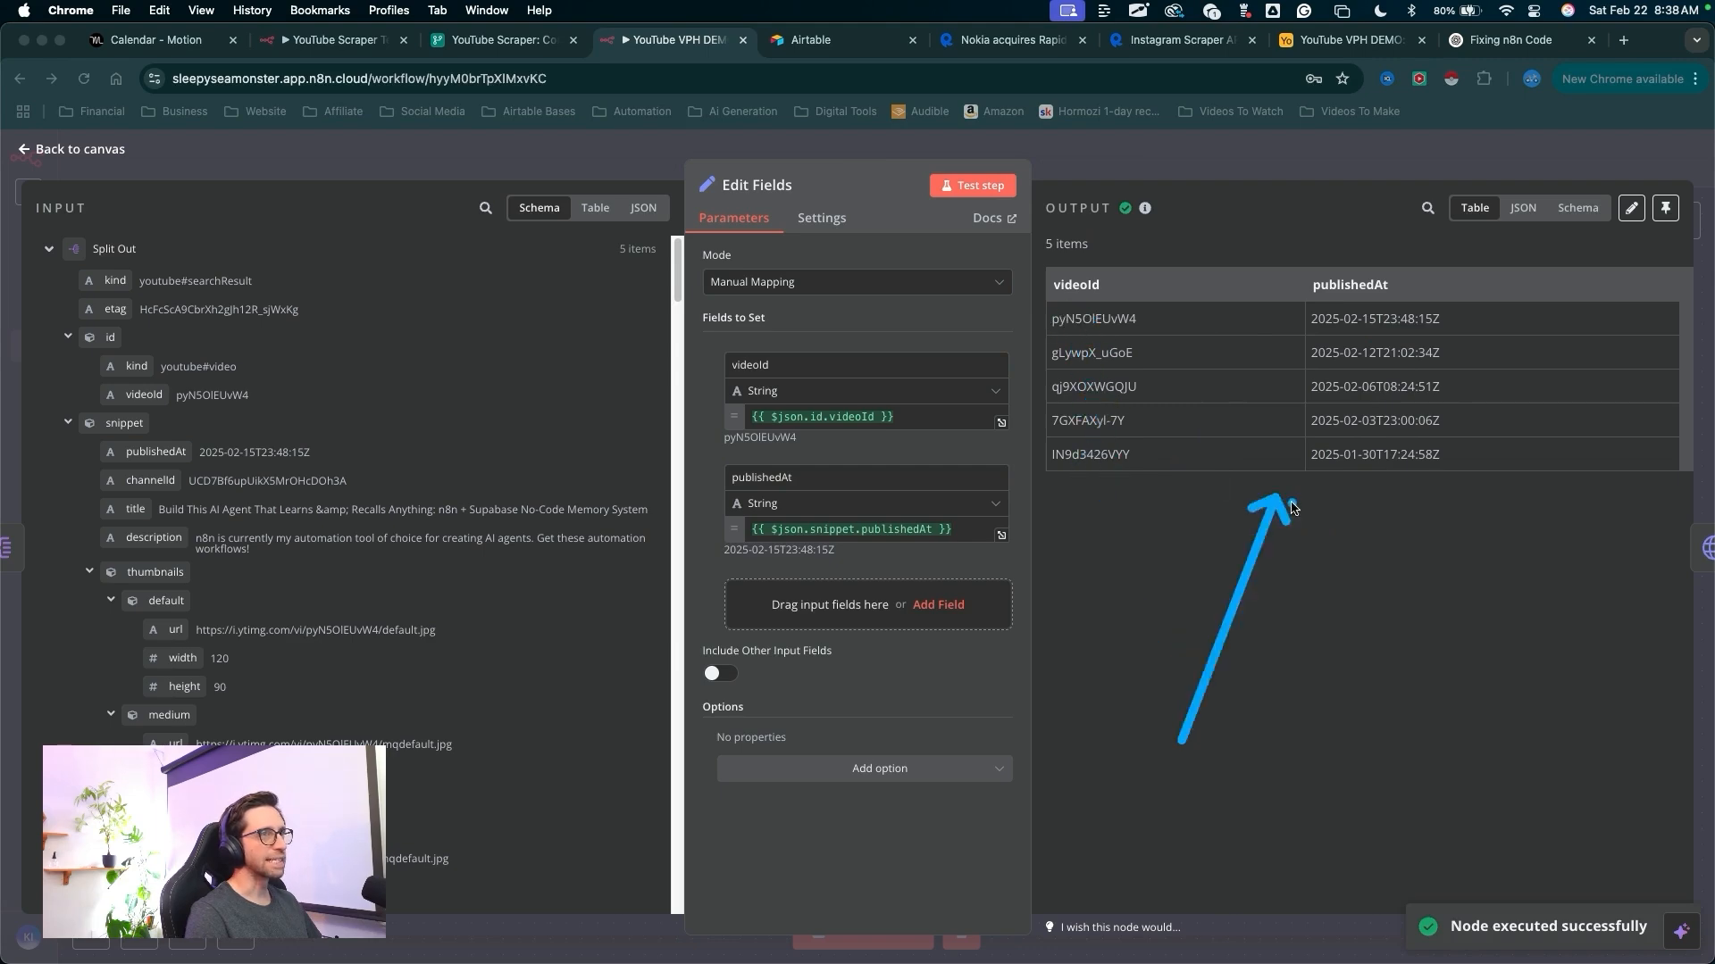
- Return to the canvas and rerun the Get Video Views node
key("Escape")
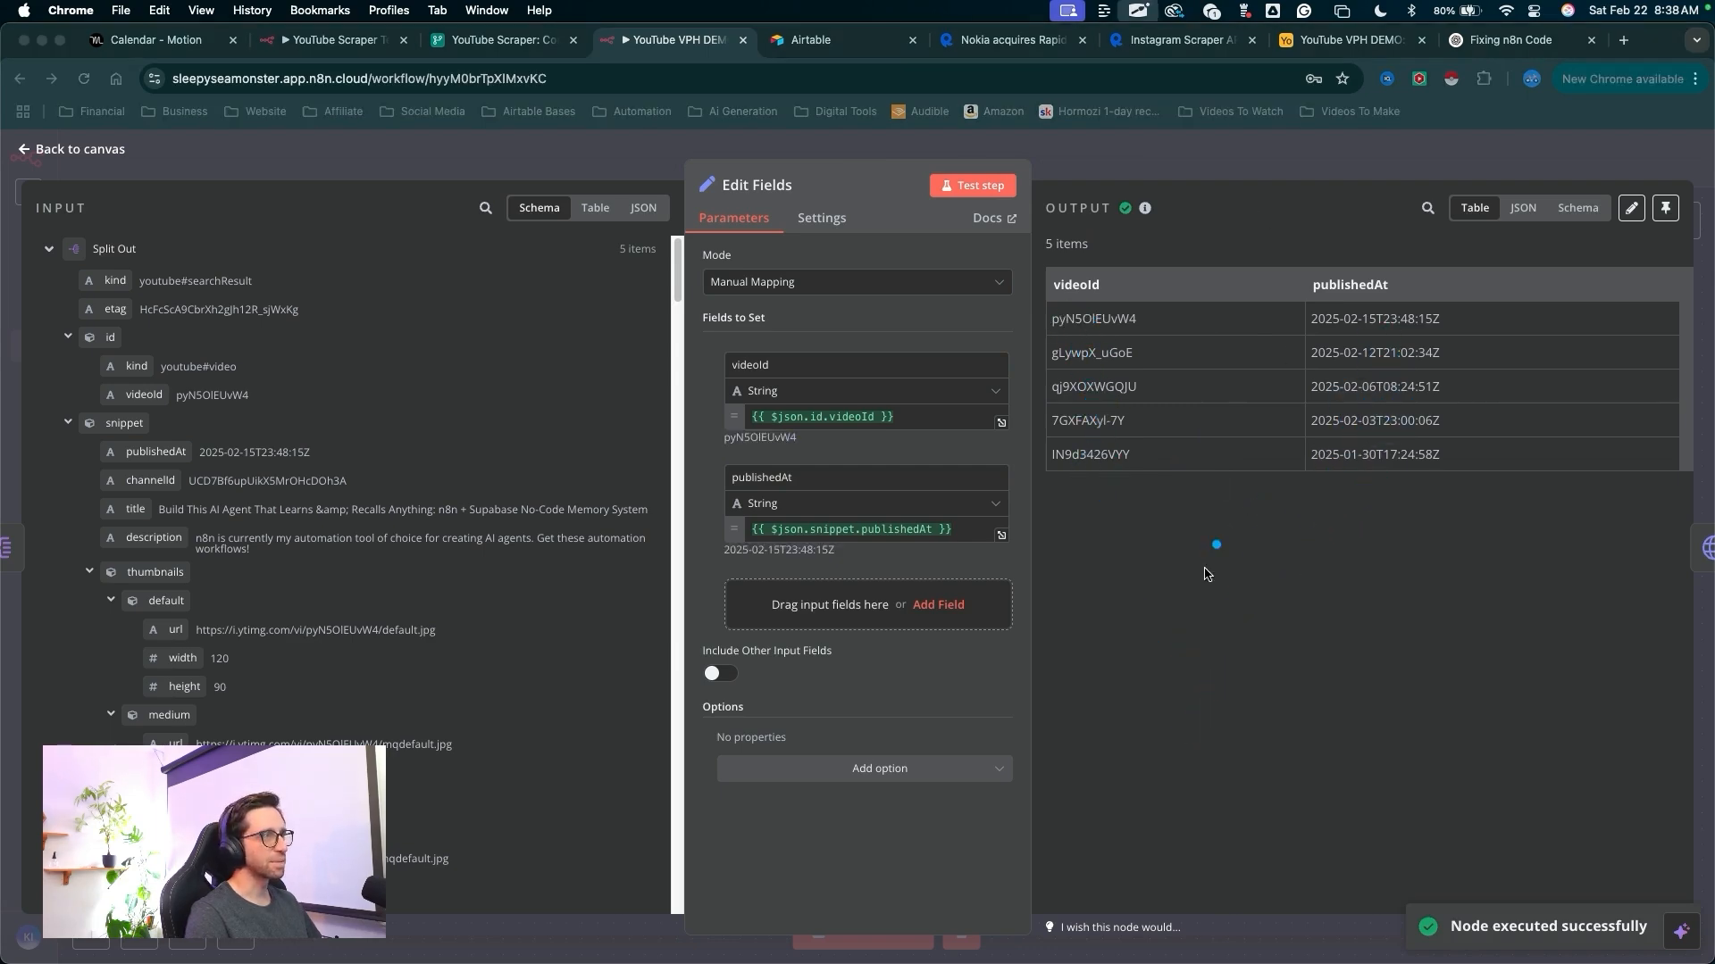
key("Escape")
mouse_move(1103, 210)
left_mouse_down()
mouse_move(834, 453)
mouse_move(849, 449)
mouse_move(824, 484)
left_mouse_up()
key("Escape")
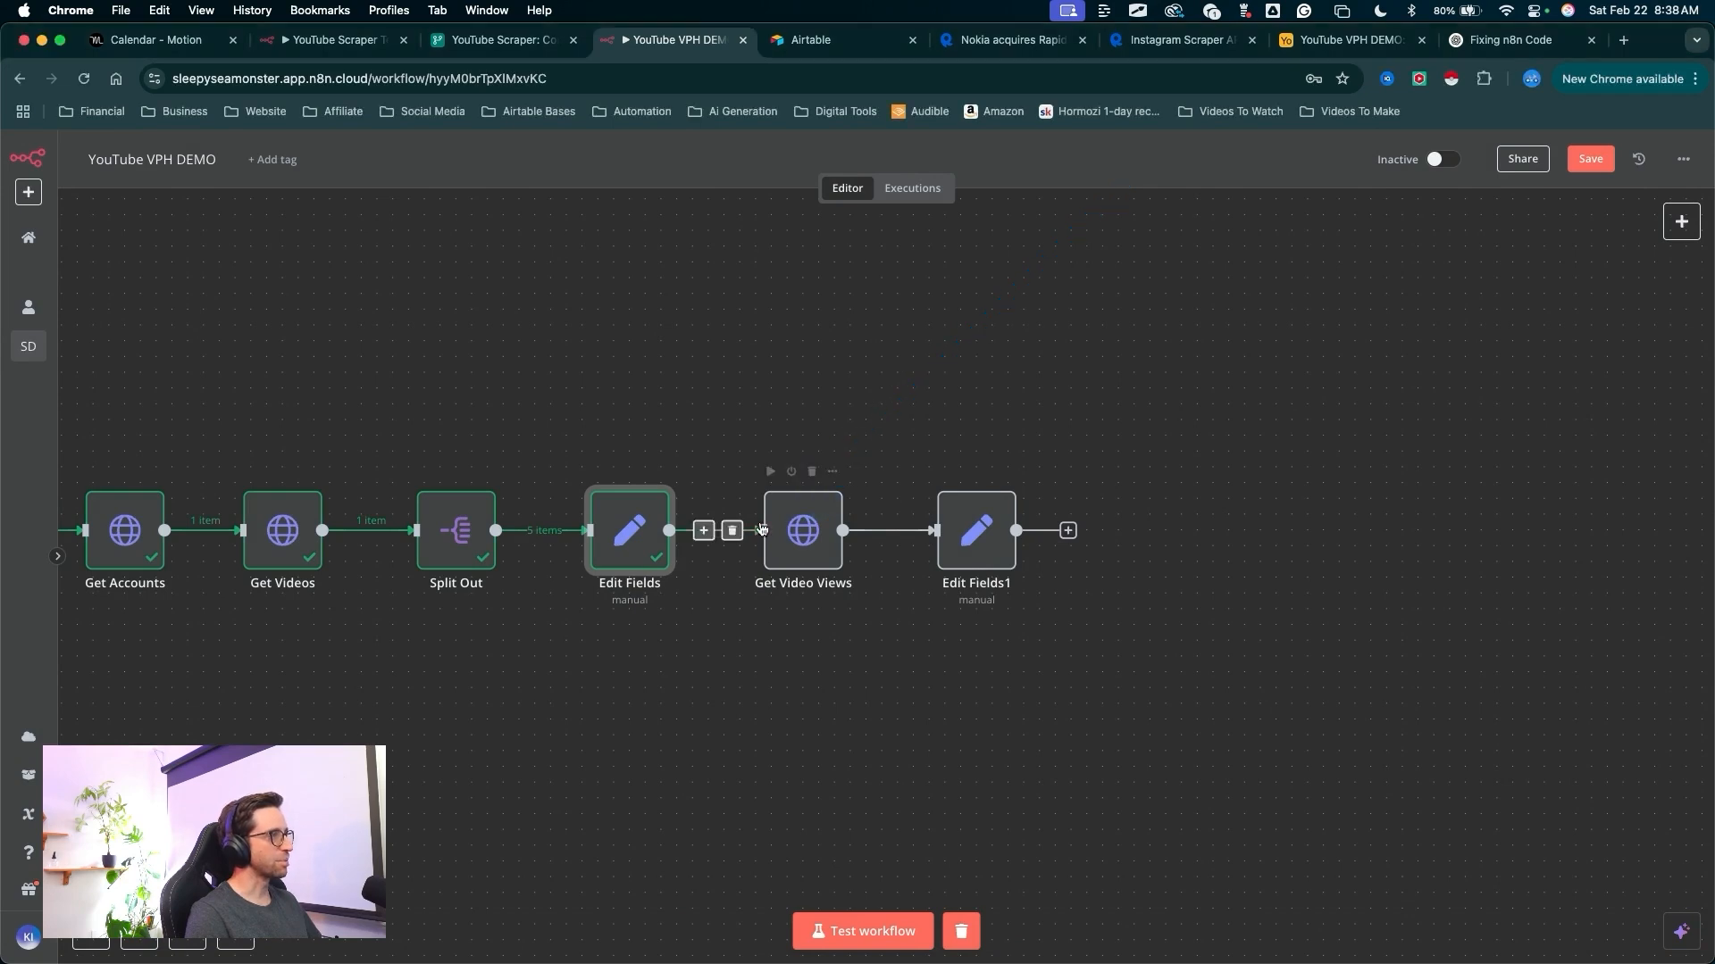
left_click(770, 473)
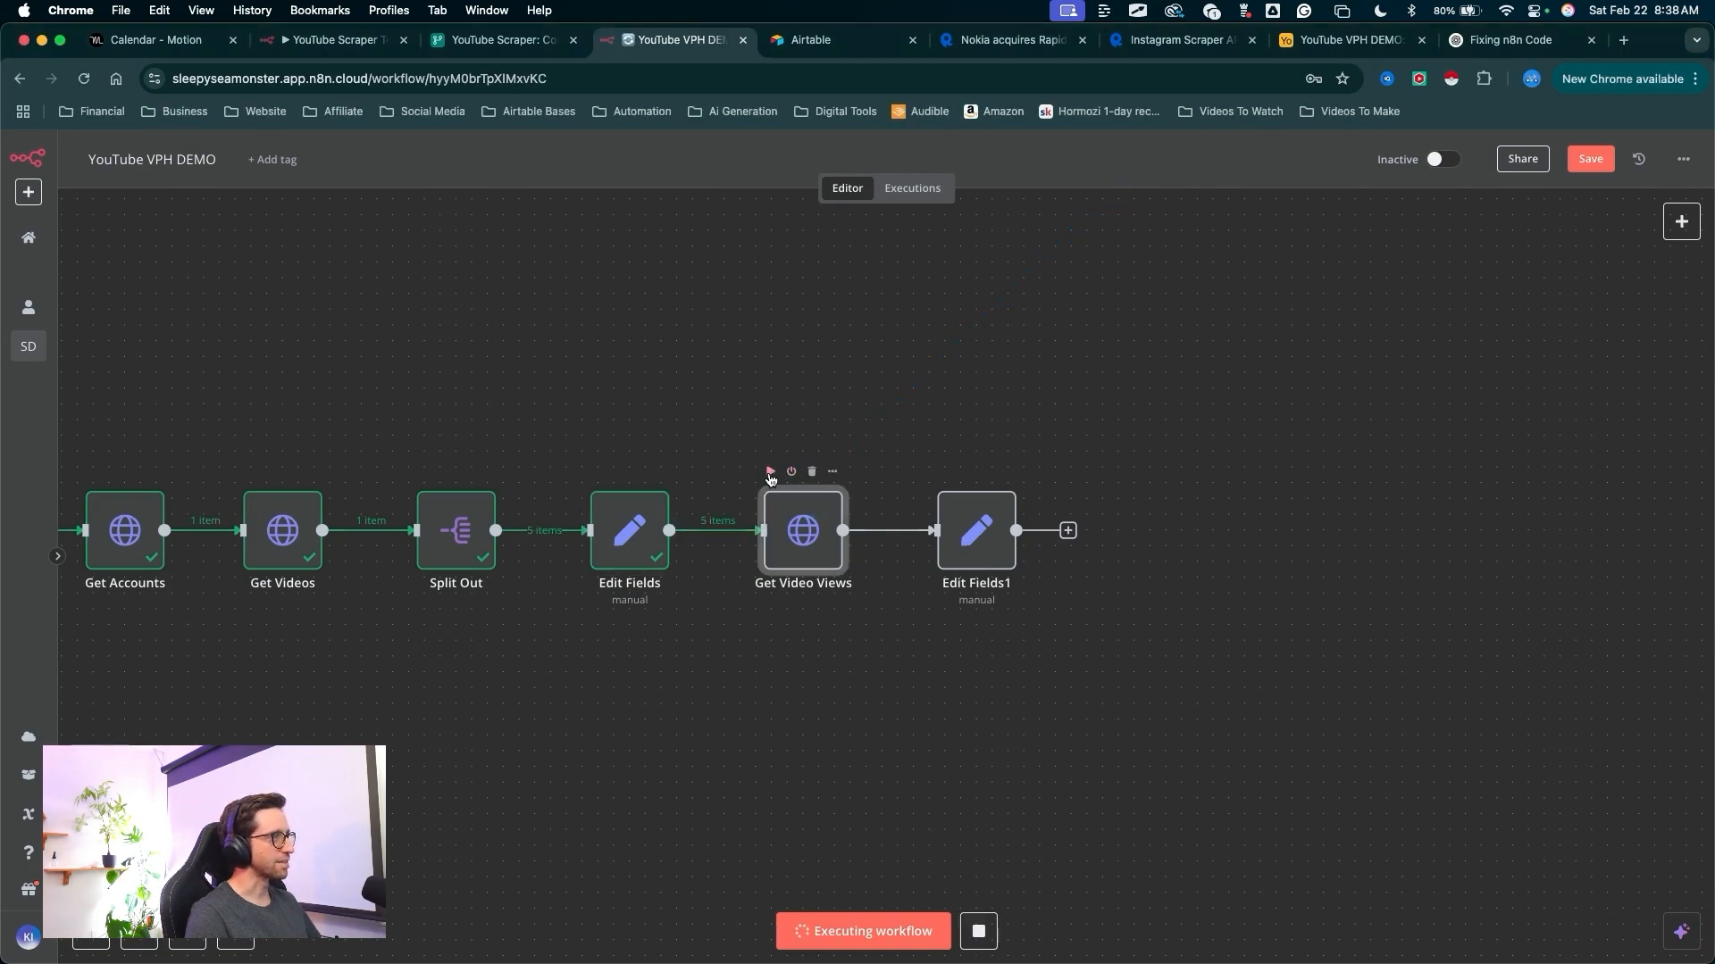
left_click_drag(839, 795, 962, 540)
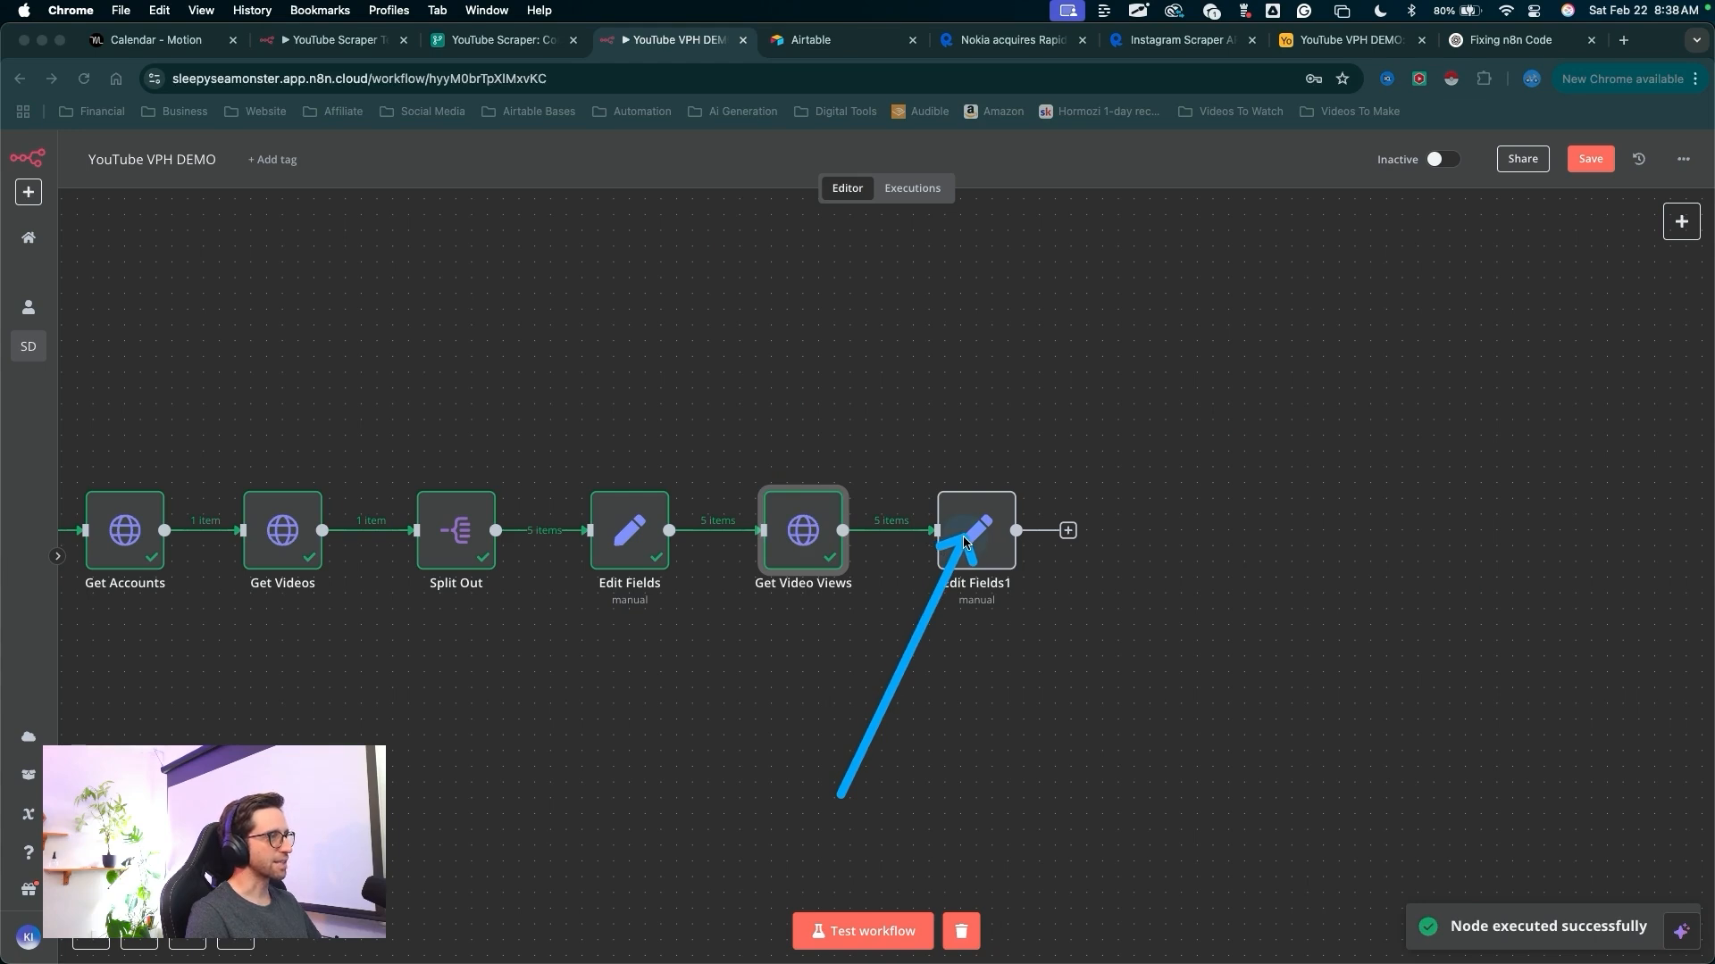
- Map publishedAt from the Edit Fields output as a string field in the Edit Fields1 node
double_click(969, 536)
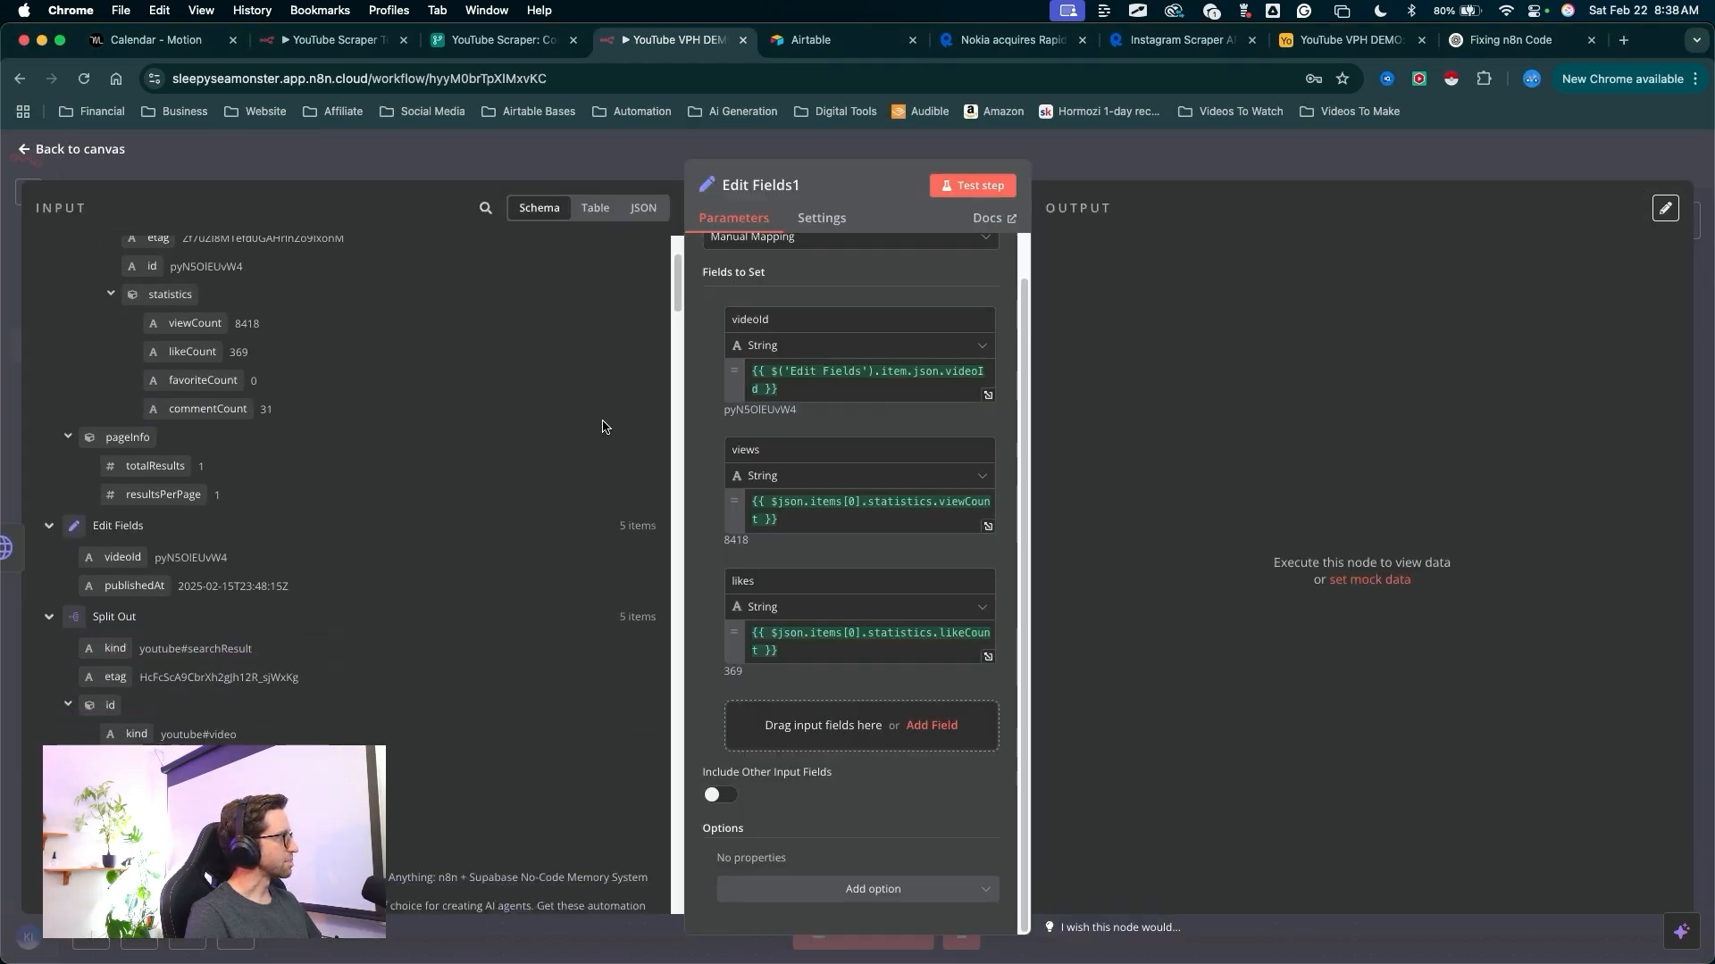
scroll(603, 427, "down", 1)
mouse_move(592, 365)
left_mouse_down()
mouse_move(85, 490)
mouse_move(105, 536)
mouse_move(157, 536)
mouse_move(89, 489)
mouse_move(111, 536)
mouse_move(178, 489)
mouse_move(116, 487)
mouse_move(156, 541)
mouse_move(125, 552)
mouse_move(799, 736)
left_mouse_up()
mouse_move(581, 502)
left_mouse_down()
mouse_move(134, 491)
mouse_move(89, 545)
mouse_move(200, 511)
mouse_move(128, 497)
mouse_move(96, 564)
mouse_move(84, 478)
mouse_move(123, 577)
mouse_move(107, 566)
mouse_move(567, 581)
left_mouse_up()
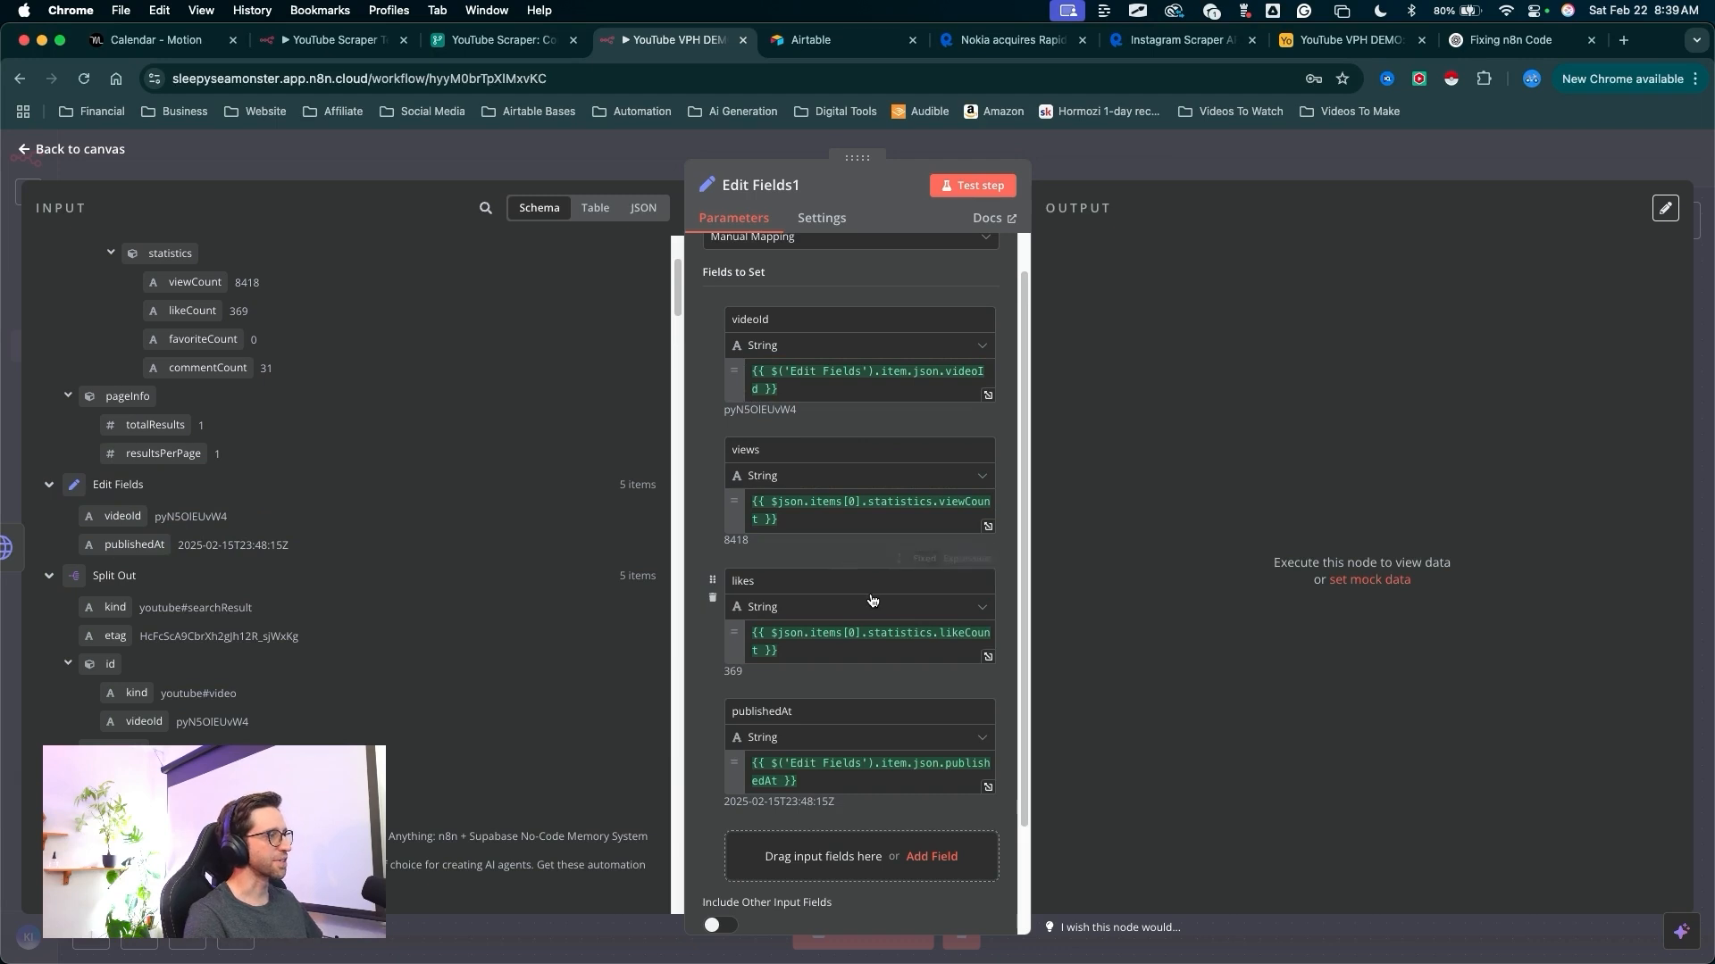
mouse_move(362, 409)
left_mouse_down()
mouse_move(727, 318)
mouse_move(710, 753)
left_mouse_up()
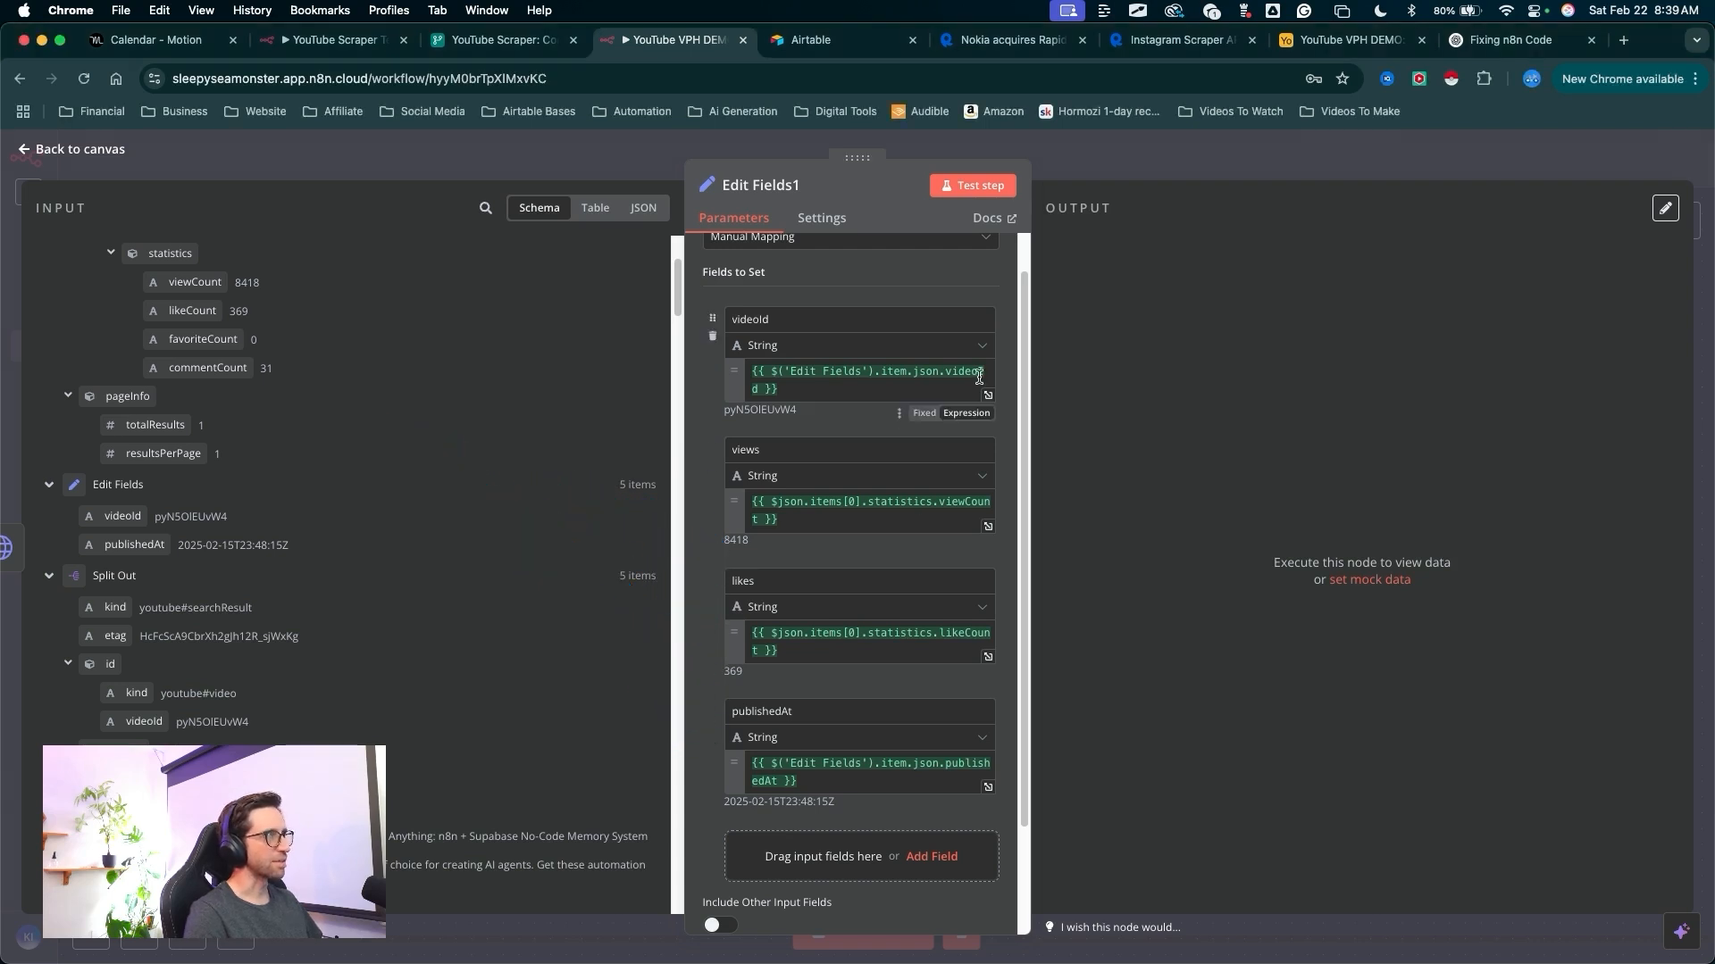
- Rename the Edit Fields1 node as Set Variables
scroll(979, 376, "up", 1)
left_click_drag(797, 438, 798, 259)
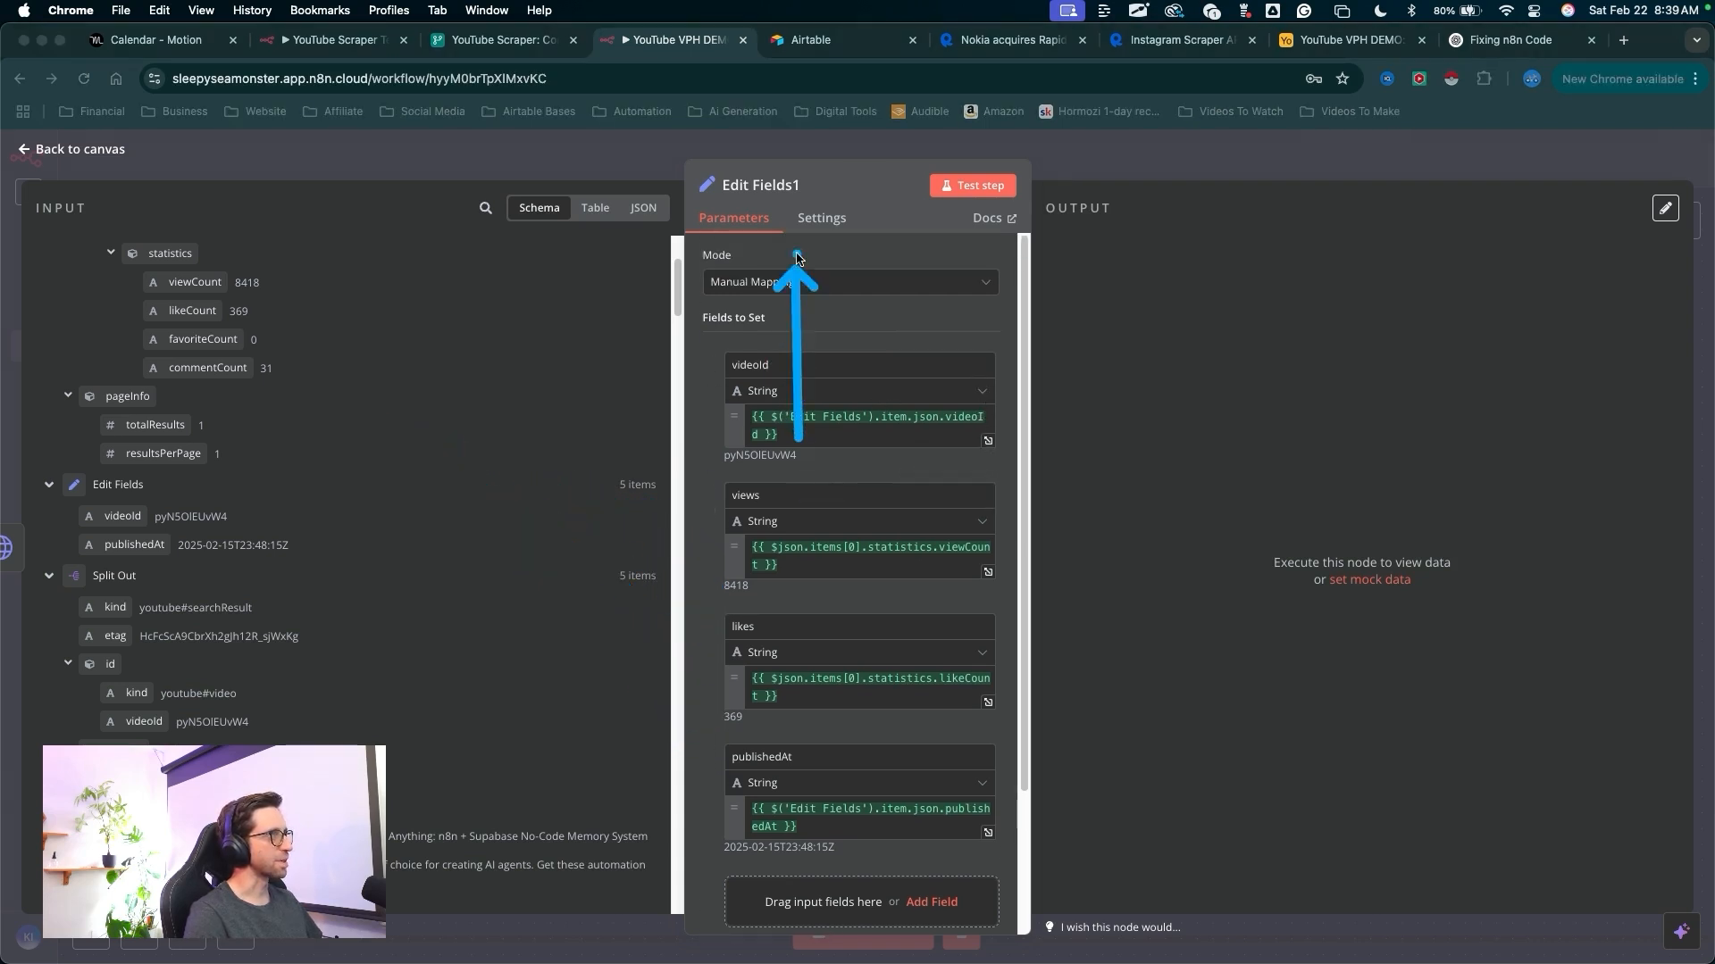
left_click(800, 187)
type("Set Variables")
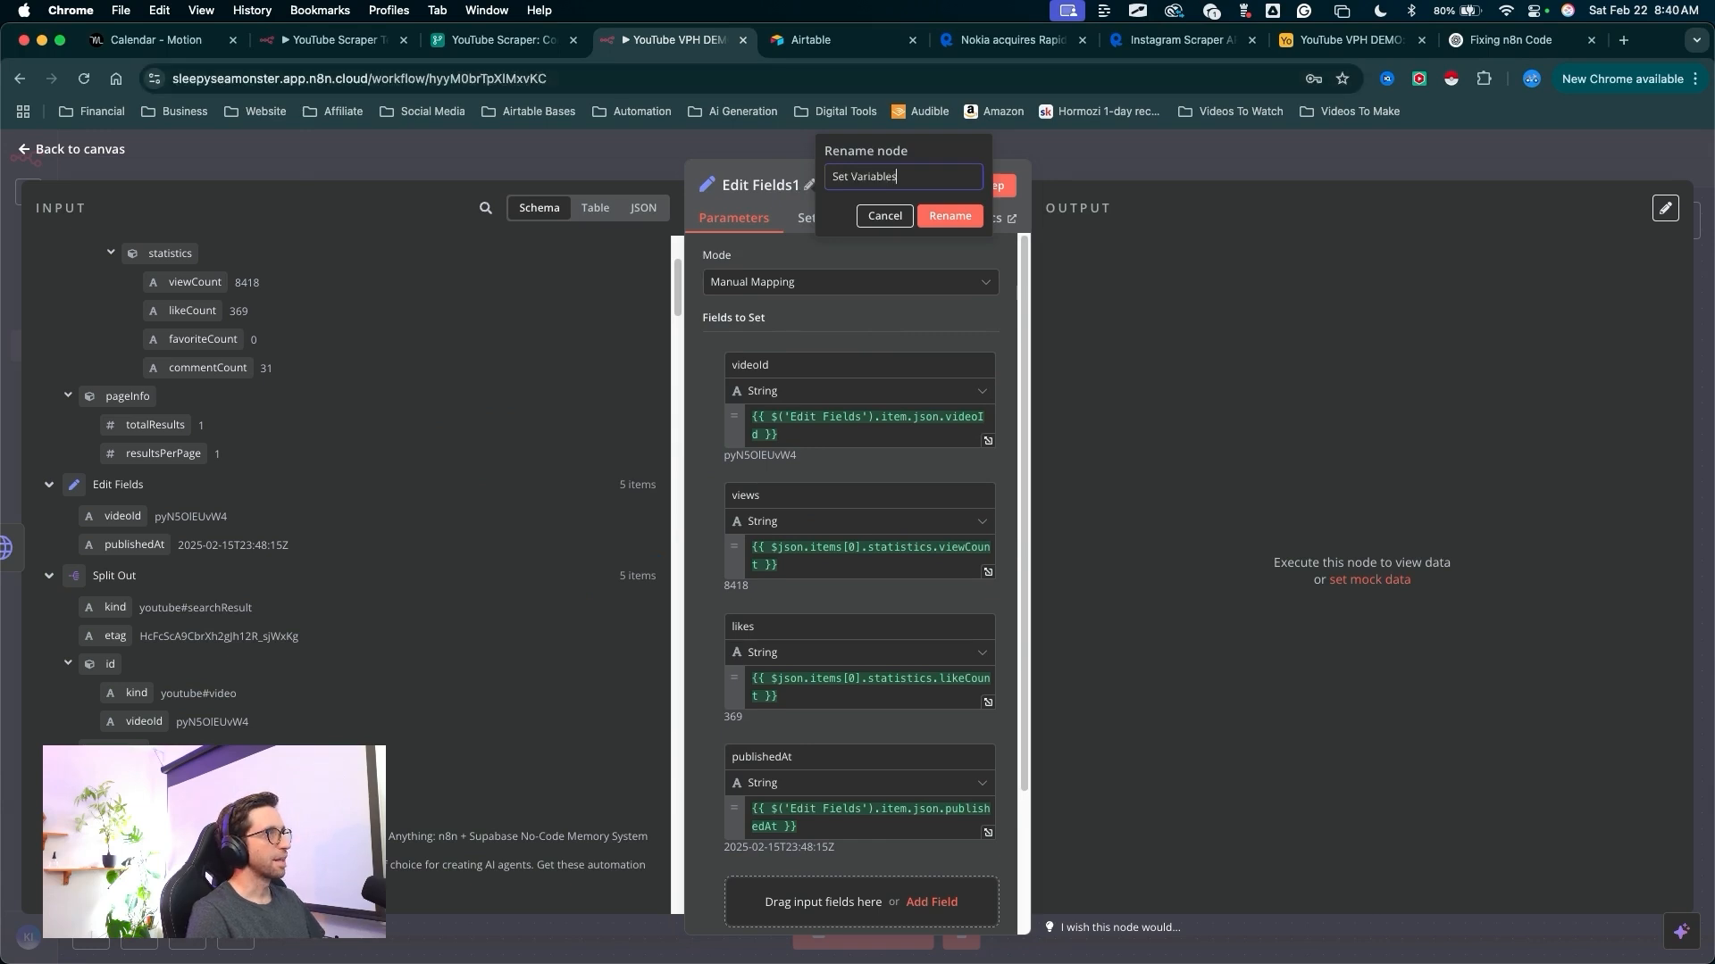
left_click(950, 216)
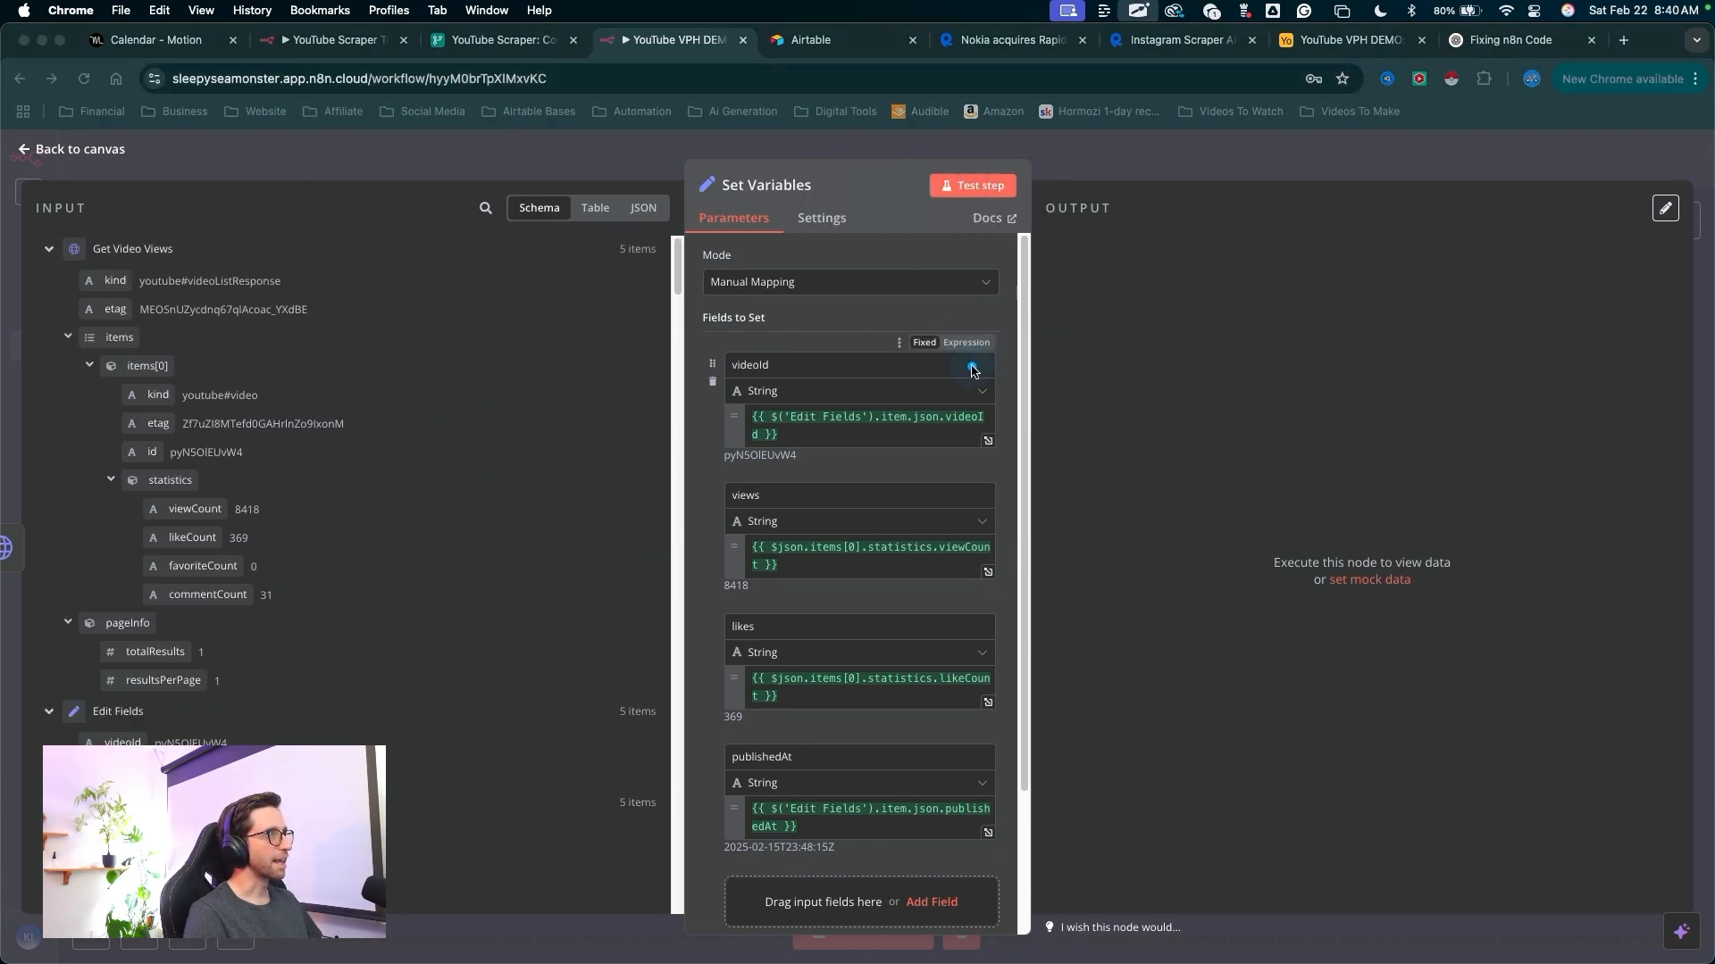
- Test the Set Variables node, check its output table, and return to the canvas
left_click_drag(971, 362, 973, 225)
left_click(973, 185)
left_click_drag(1149, 651, 1433, 346)
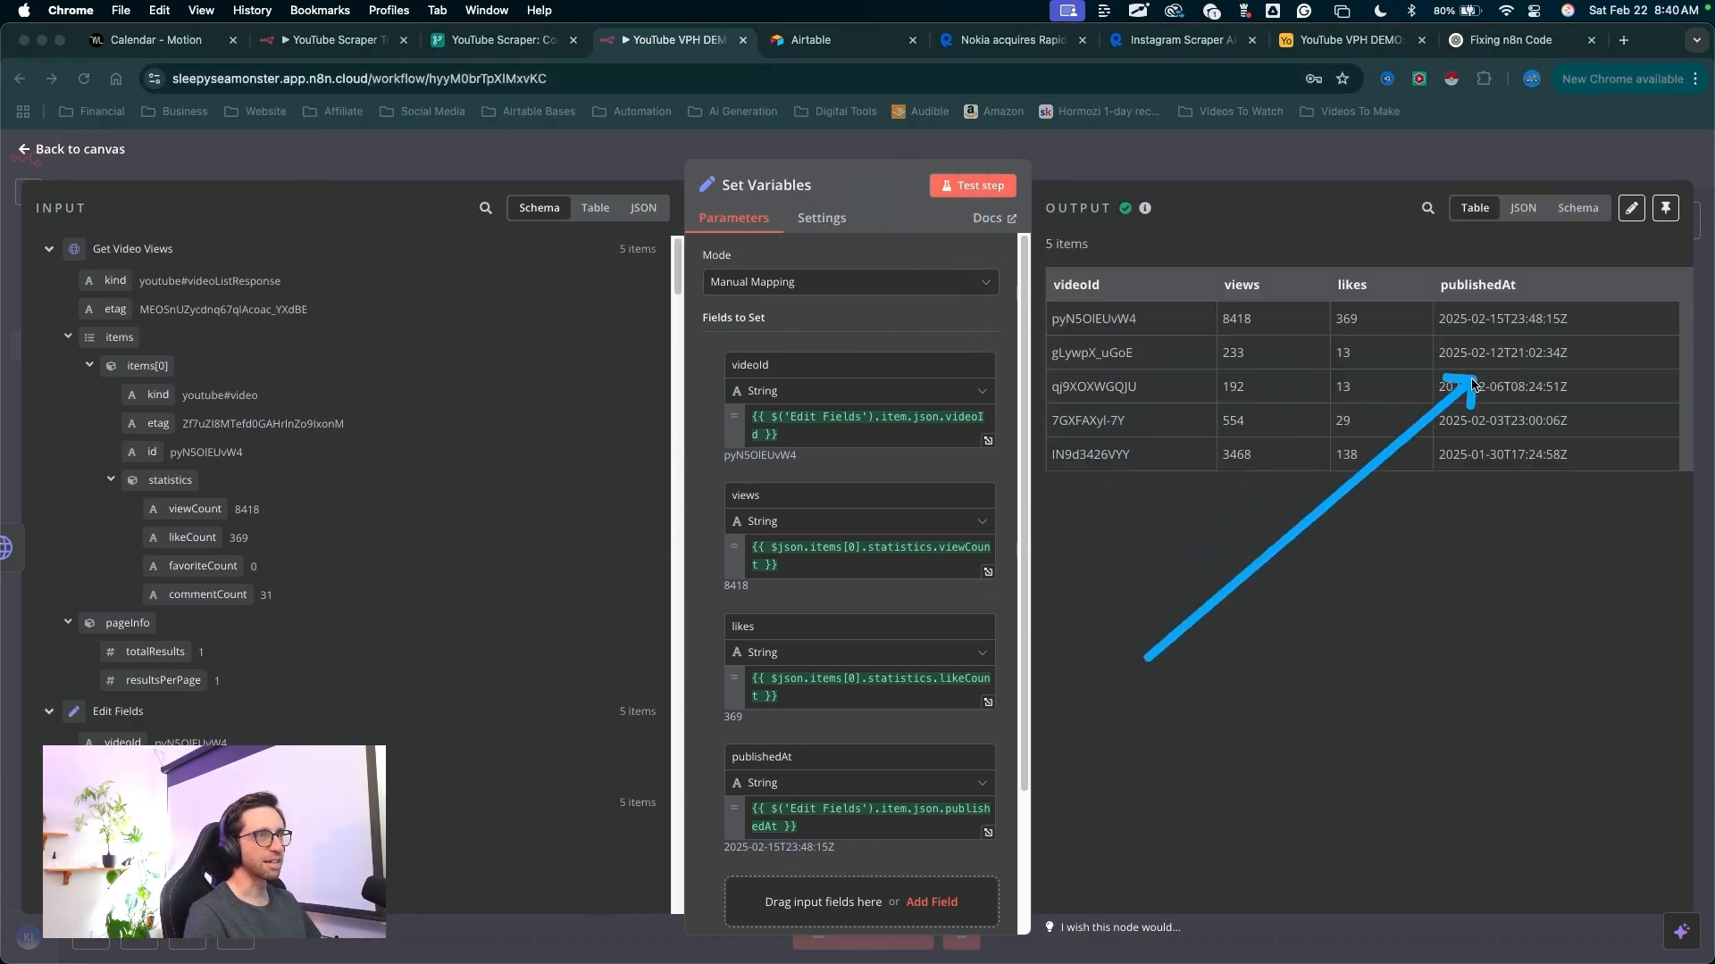
left_click(1338, 268)
left_click_drag(1197, 349, 1197, 214)
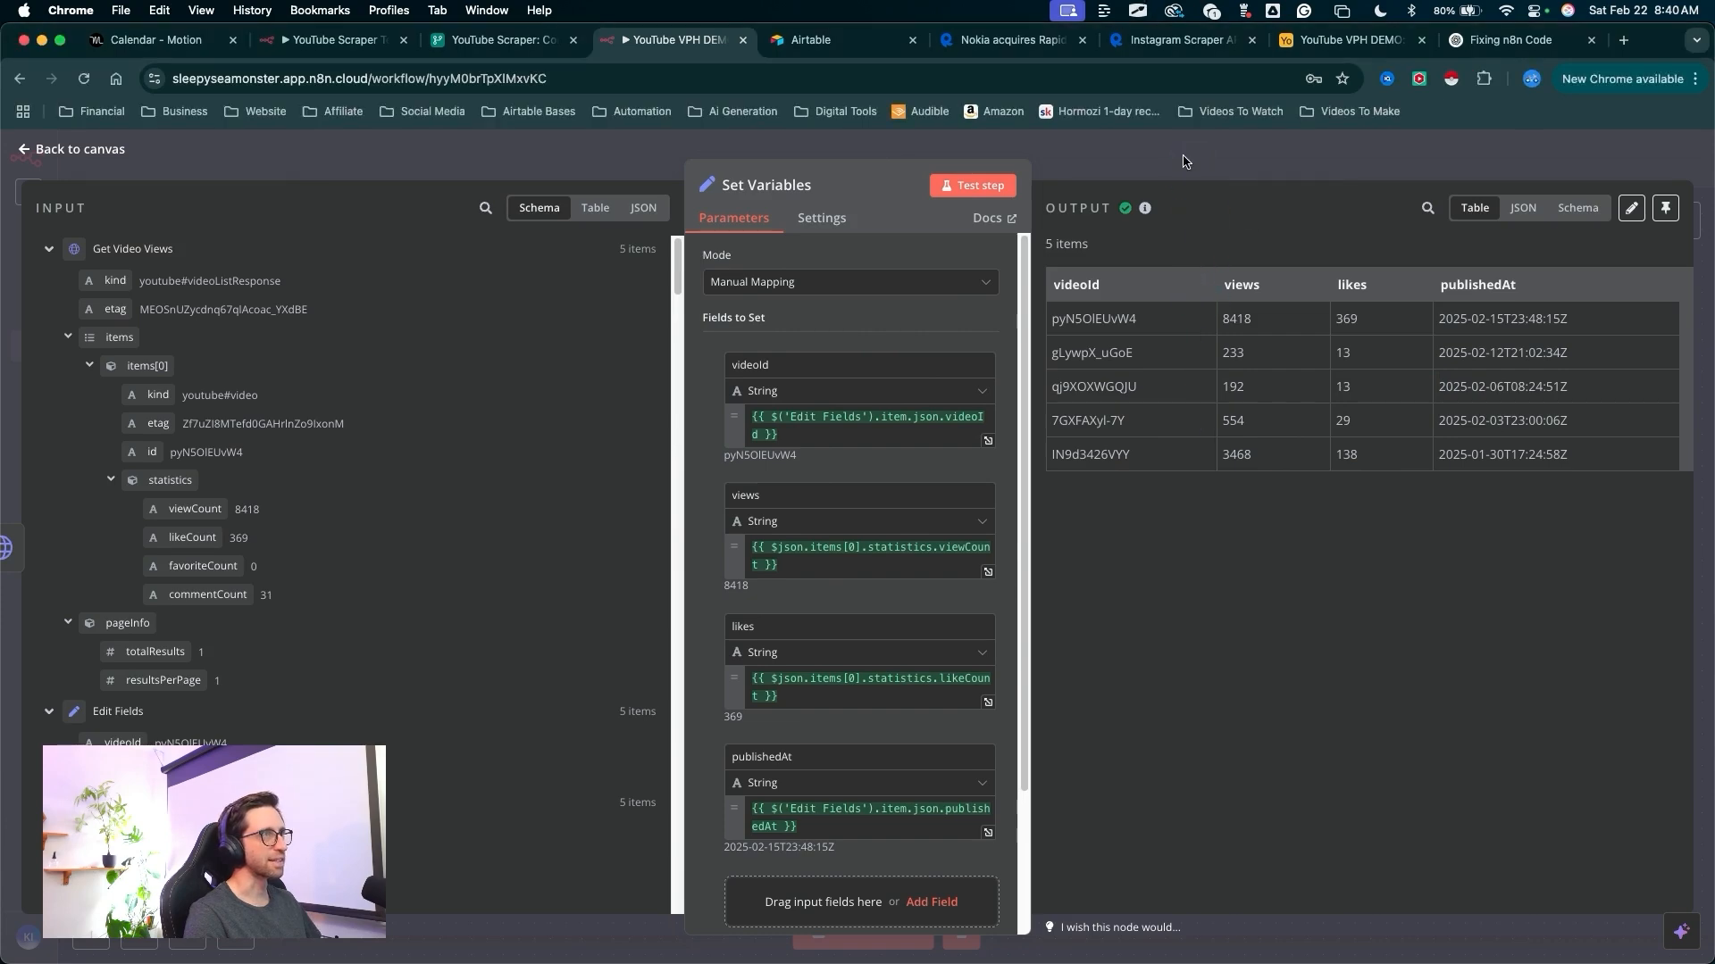
left_click(1187, 161)
- Add an Aggregate node after Set Variables
mouse_move(1293, 321)
left_mouse_down()
mouse_move(911, 337)
mouse_move(788, 435)
left_mouse_up()
left_click(687, 536)
left_click(687, 537)
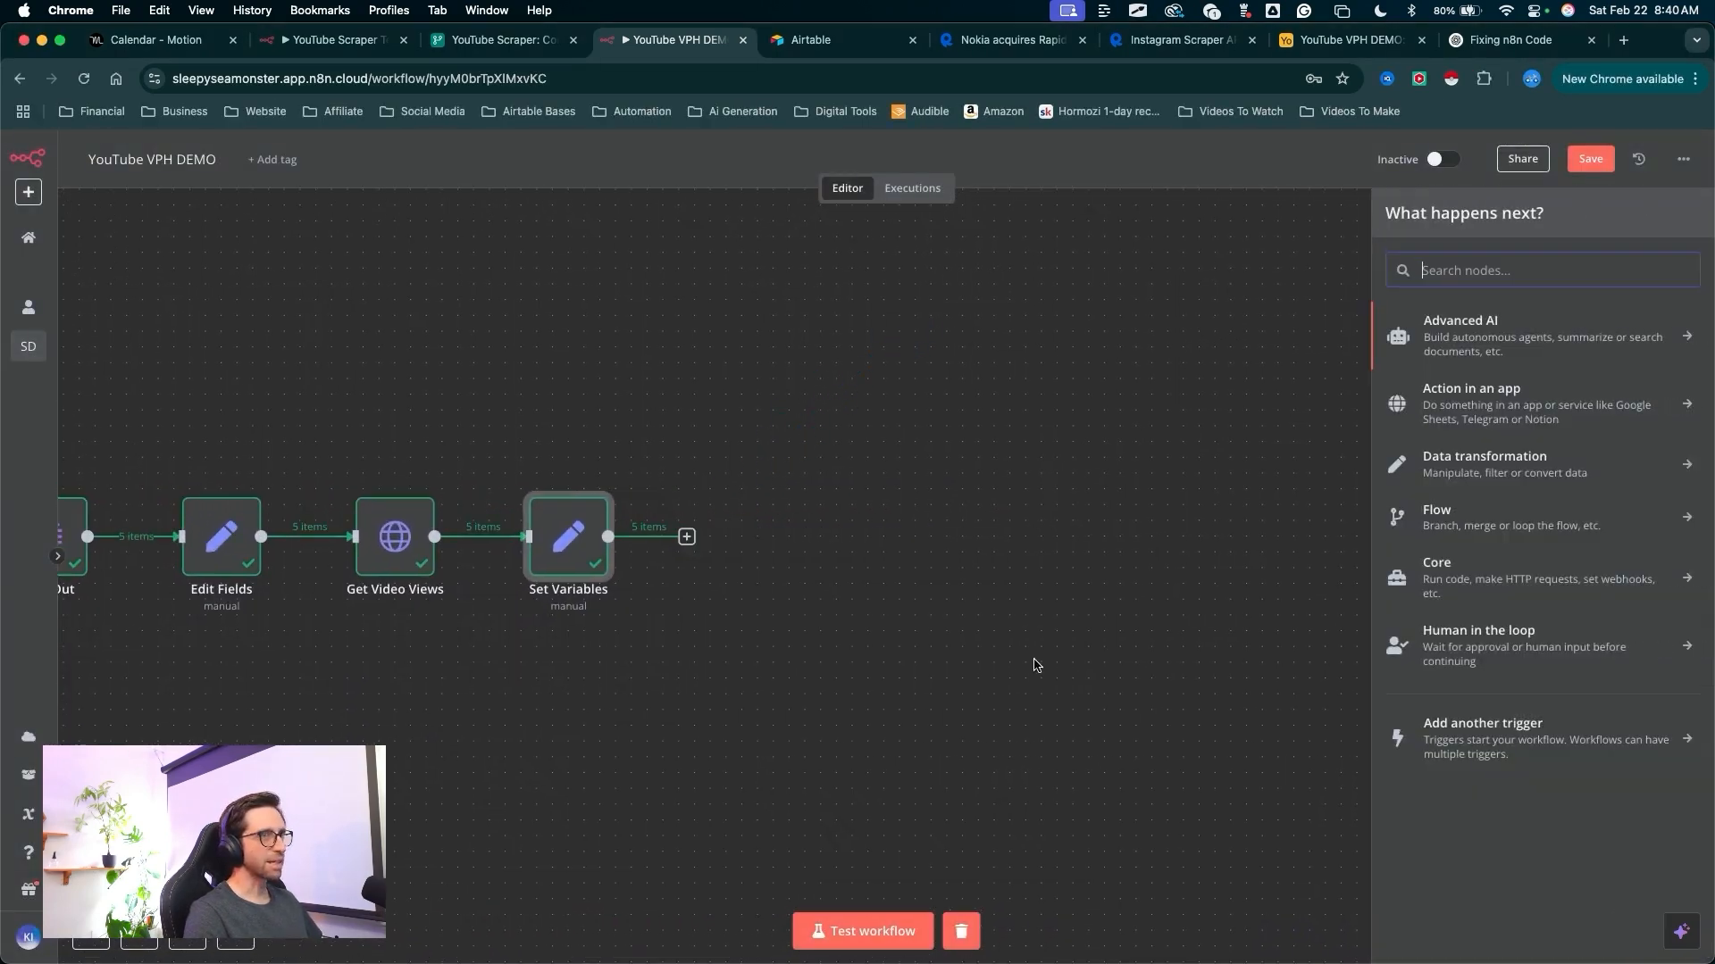
type("agg")
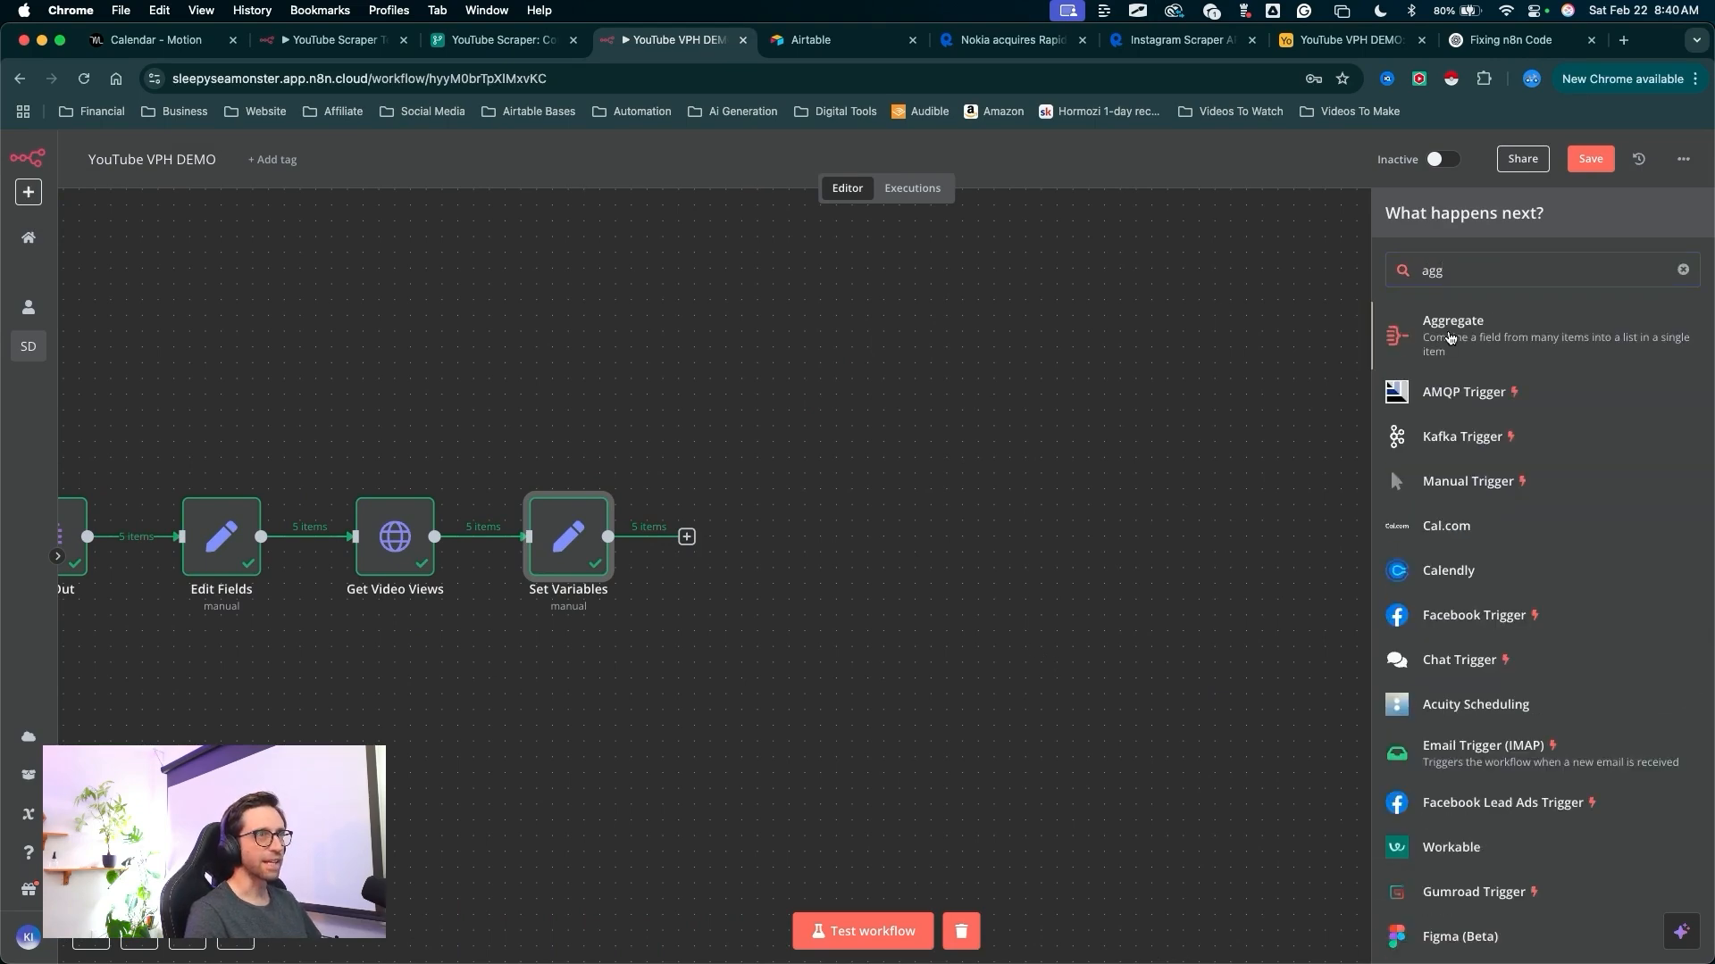
key("Return")
- Set the Aggregate node to combine All Item Data (Into a Single List)
mouse_move(768, 638)
left_mouse_down()
mouse_move(172, 286)
mouse_move(57, 238)
mouse_move(613, 281)
mouse_move(161, 276)
mouse_move(84, 249)
mouse_move(142, 283)
left_mouse_up()
left_click_drag(815, 525, 752, 282)
left_click(752, 279)
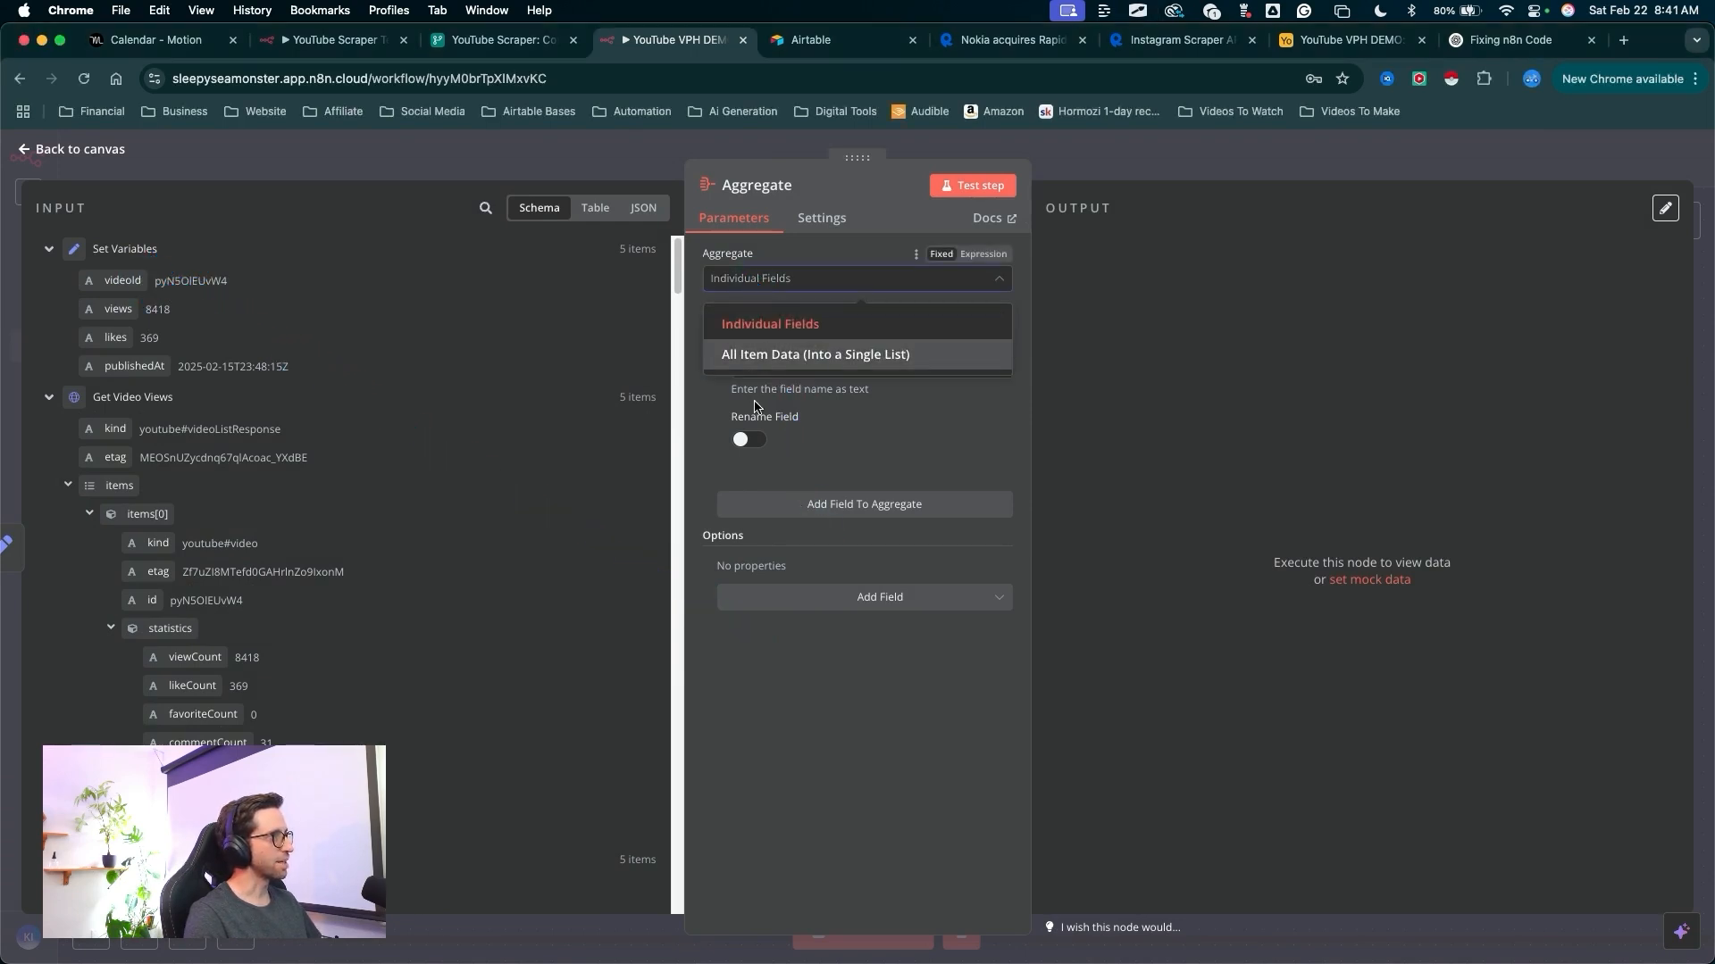
left_click(788, 364)
left_click_drag(823, 482, 714, 406)
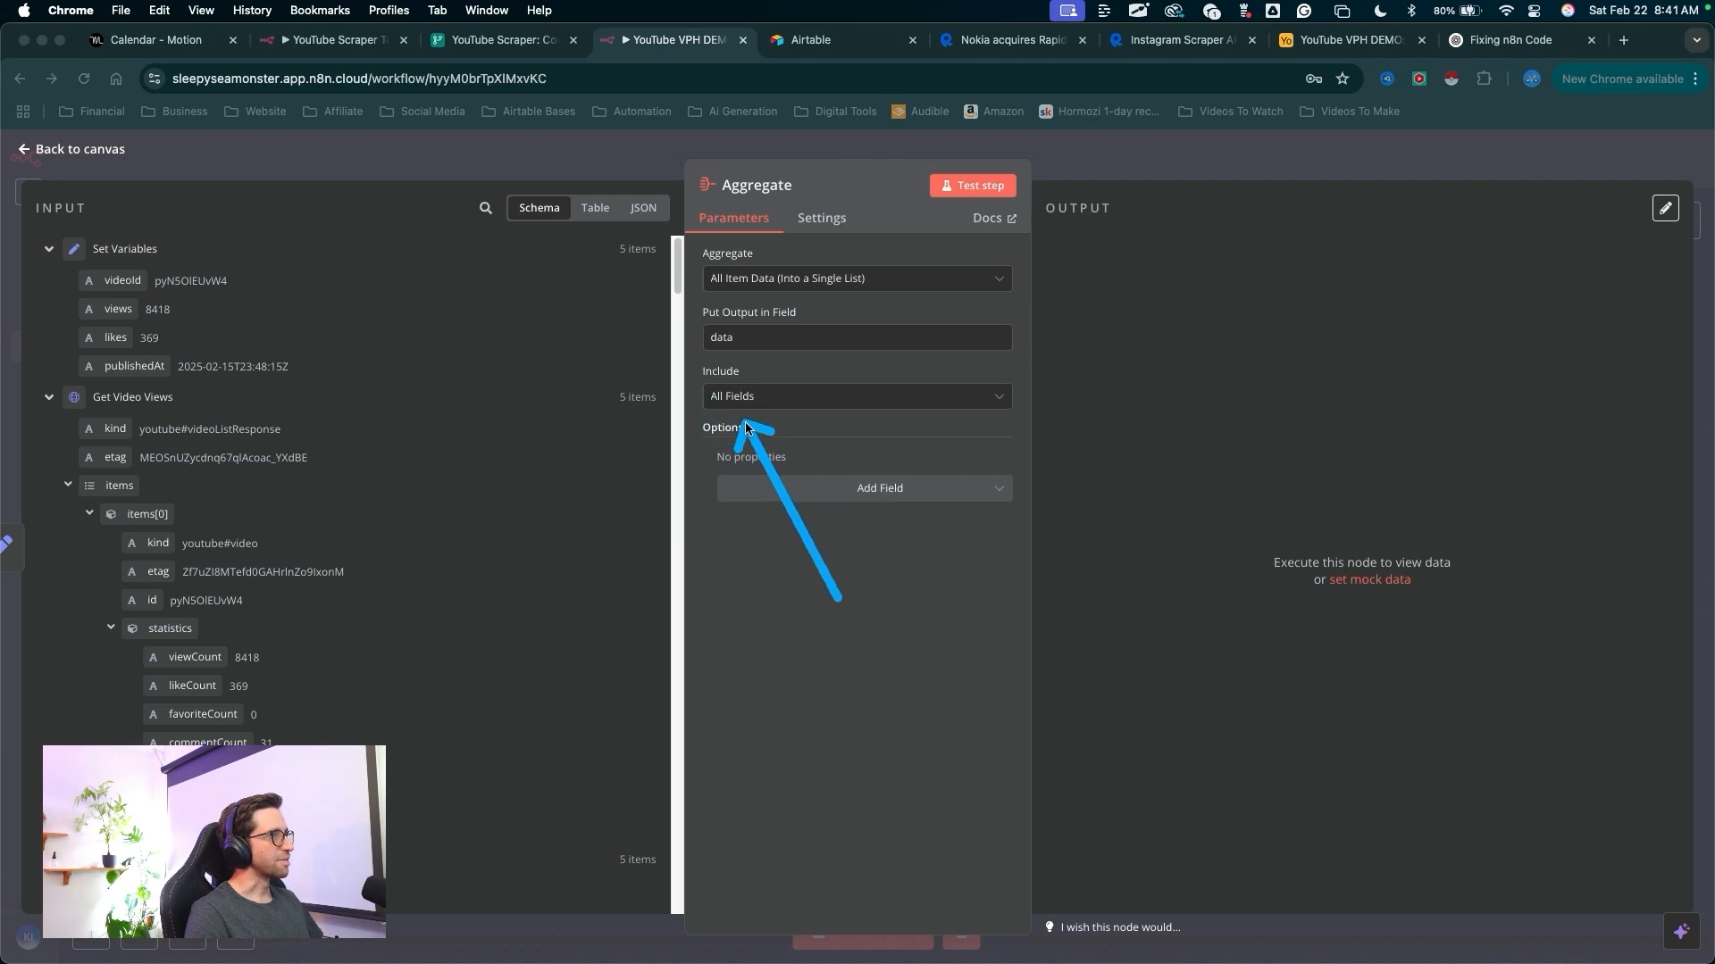
- Set the Aggregate node's output field name to videos
left_click_drag(835, 590, 956, 179)
left_click_drag(441, 335, 719, 384)
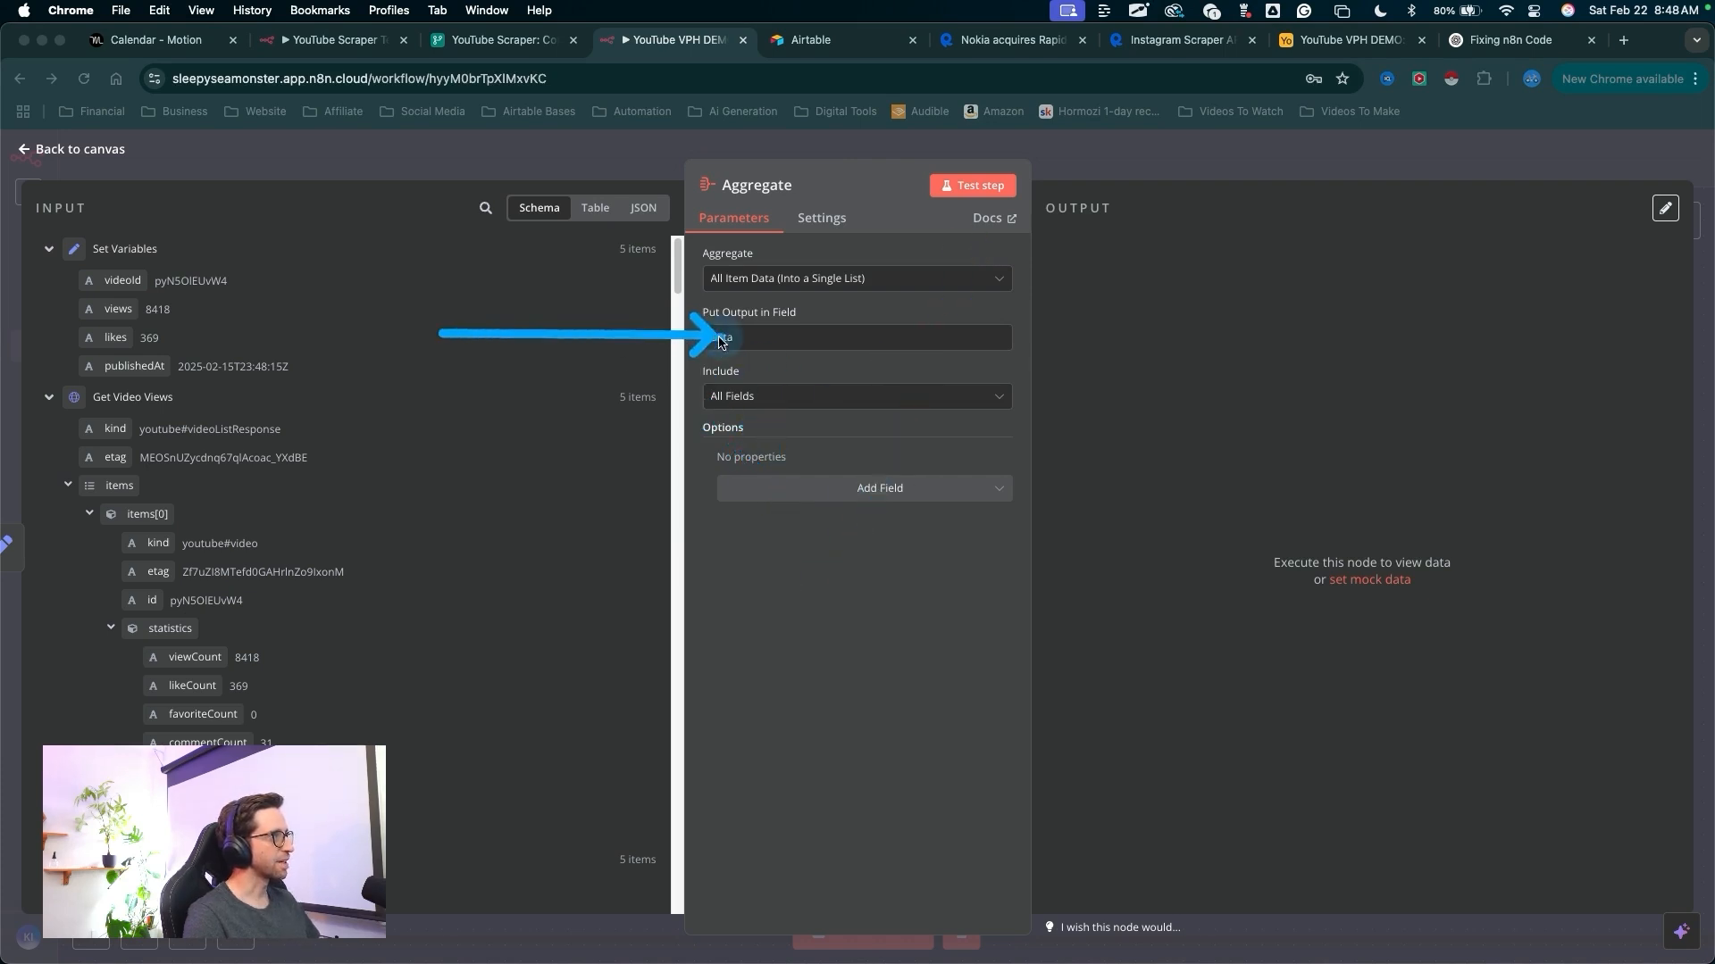
left_click(748, 340)
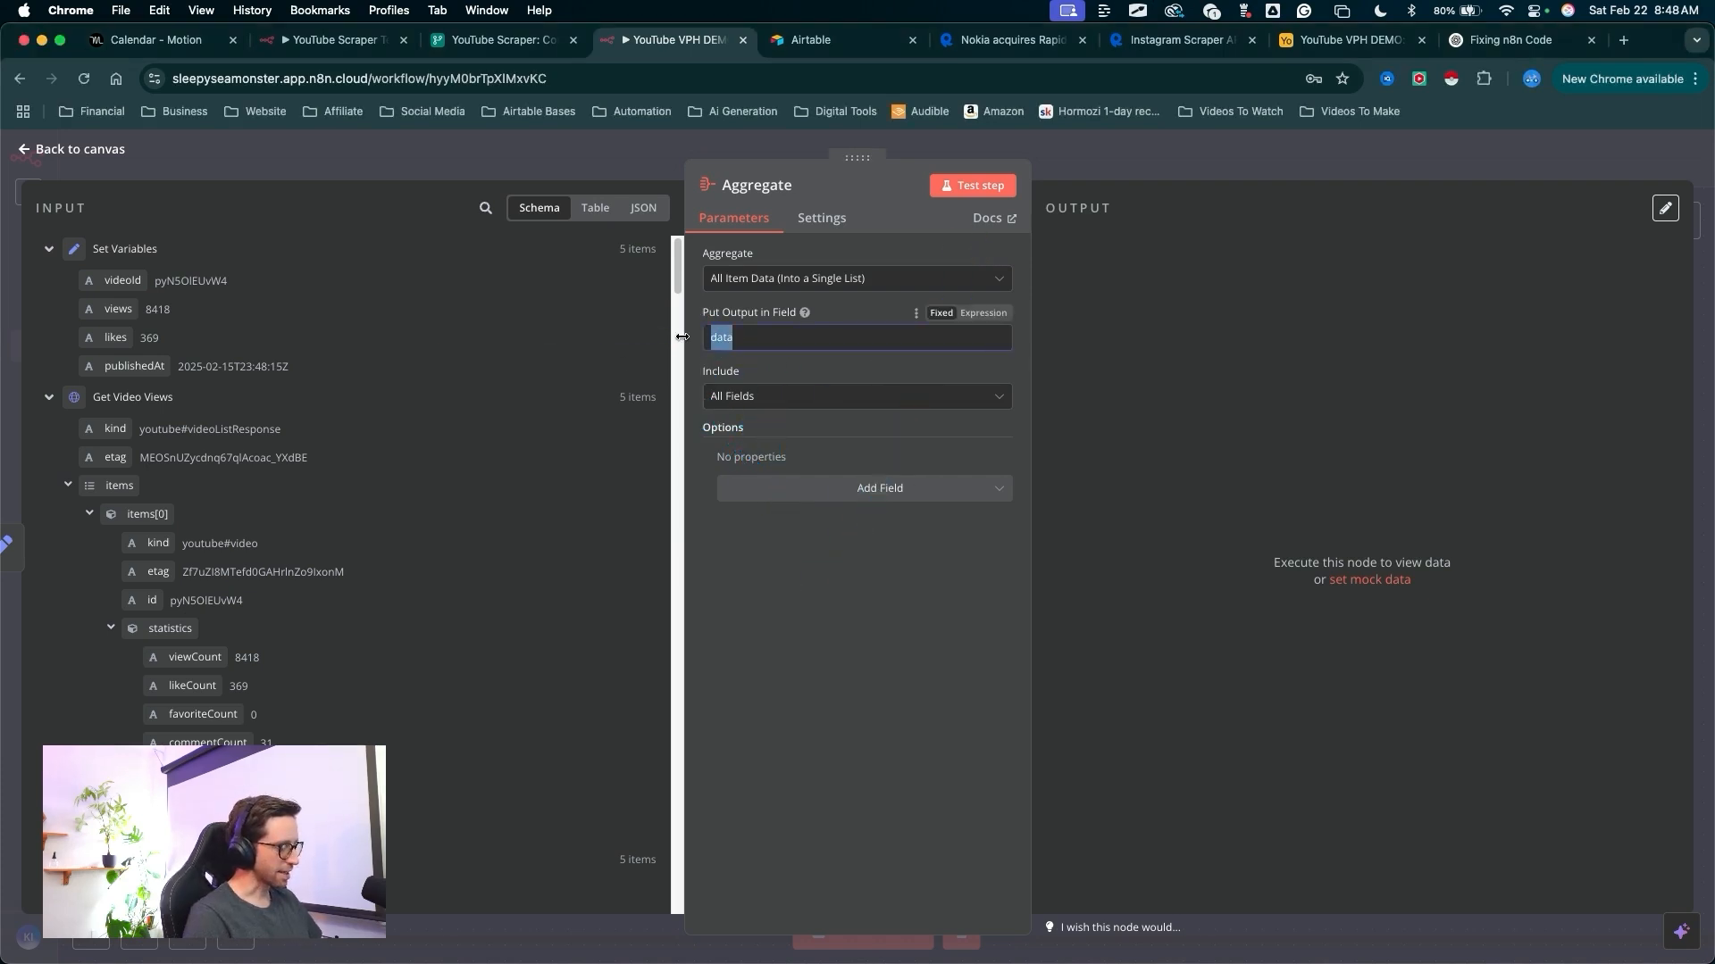
left_click_drag(759, 621, 730, 354)
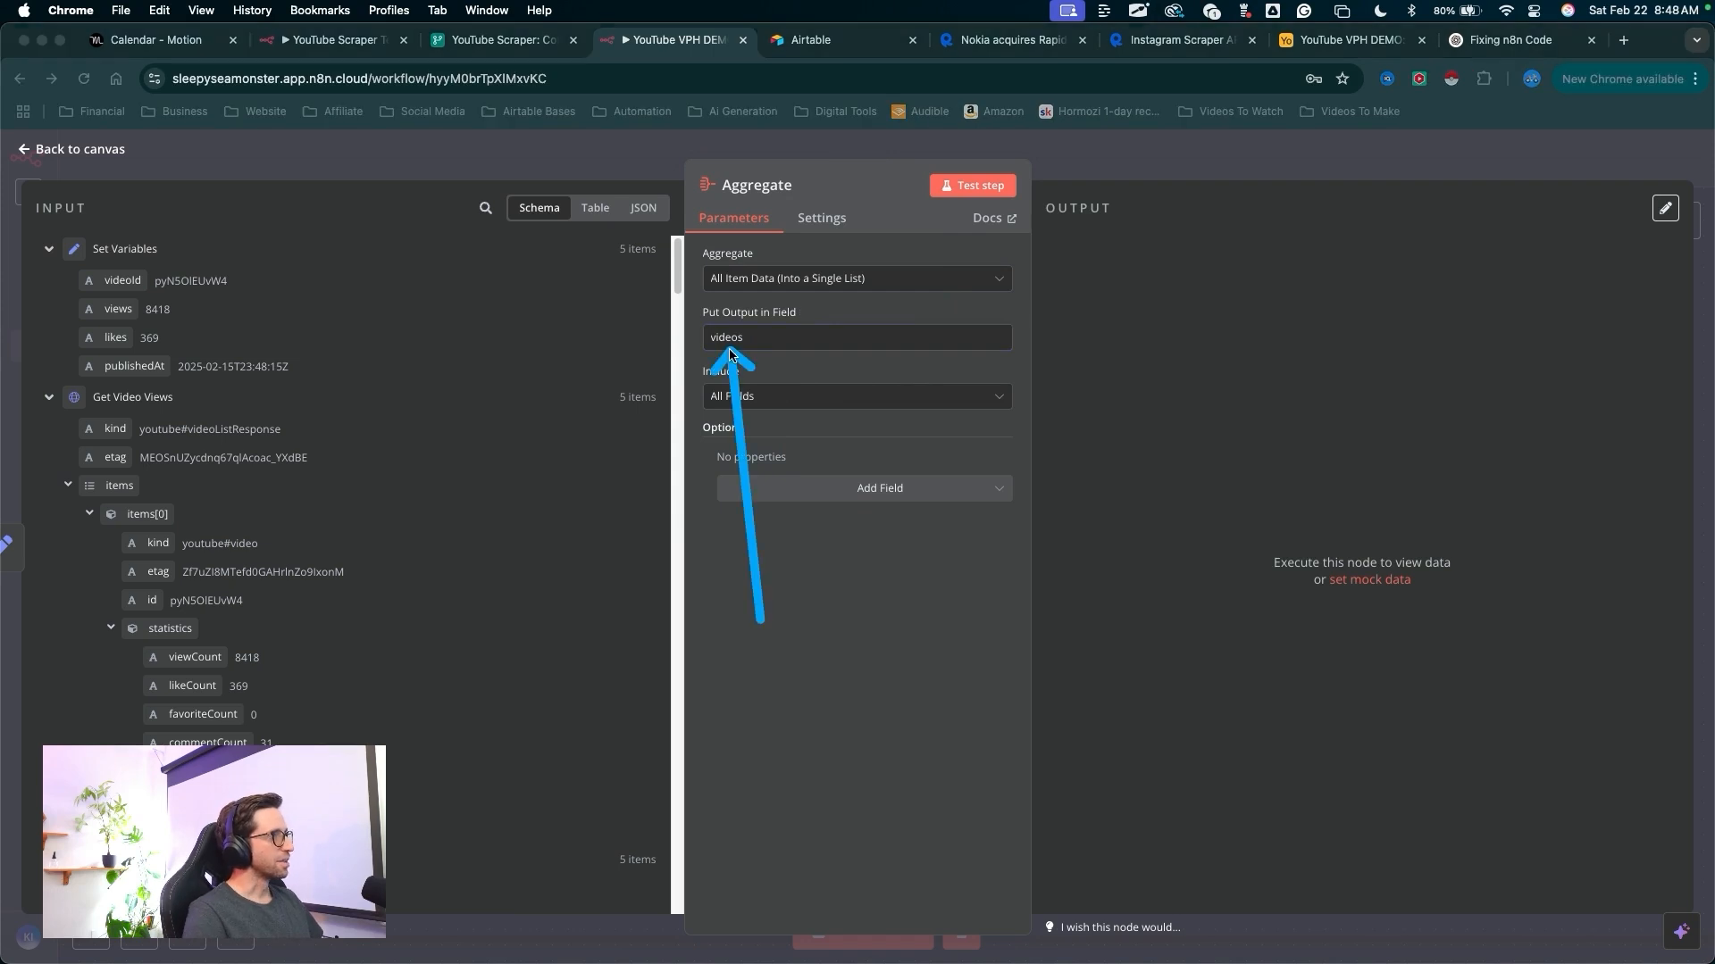
- Test the Aggregate node, check its combined output, and return to the canvas
mouse_move(939, 271)
left_mouse_down()
mouse_move(1000, 219)
mouse_move(986, 185)
left_mouse_up()
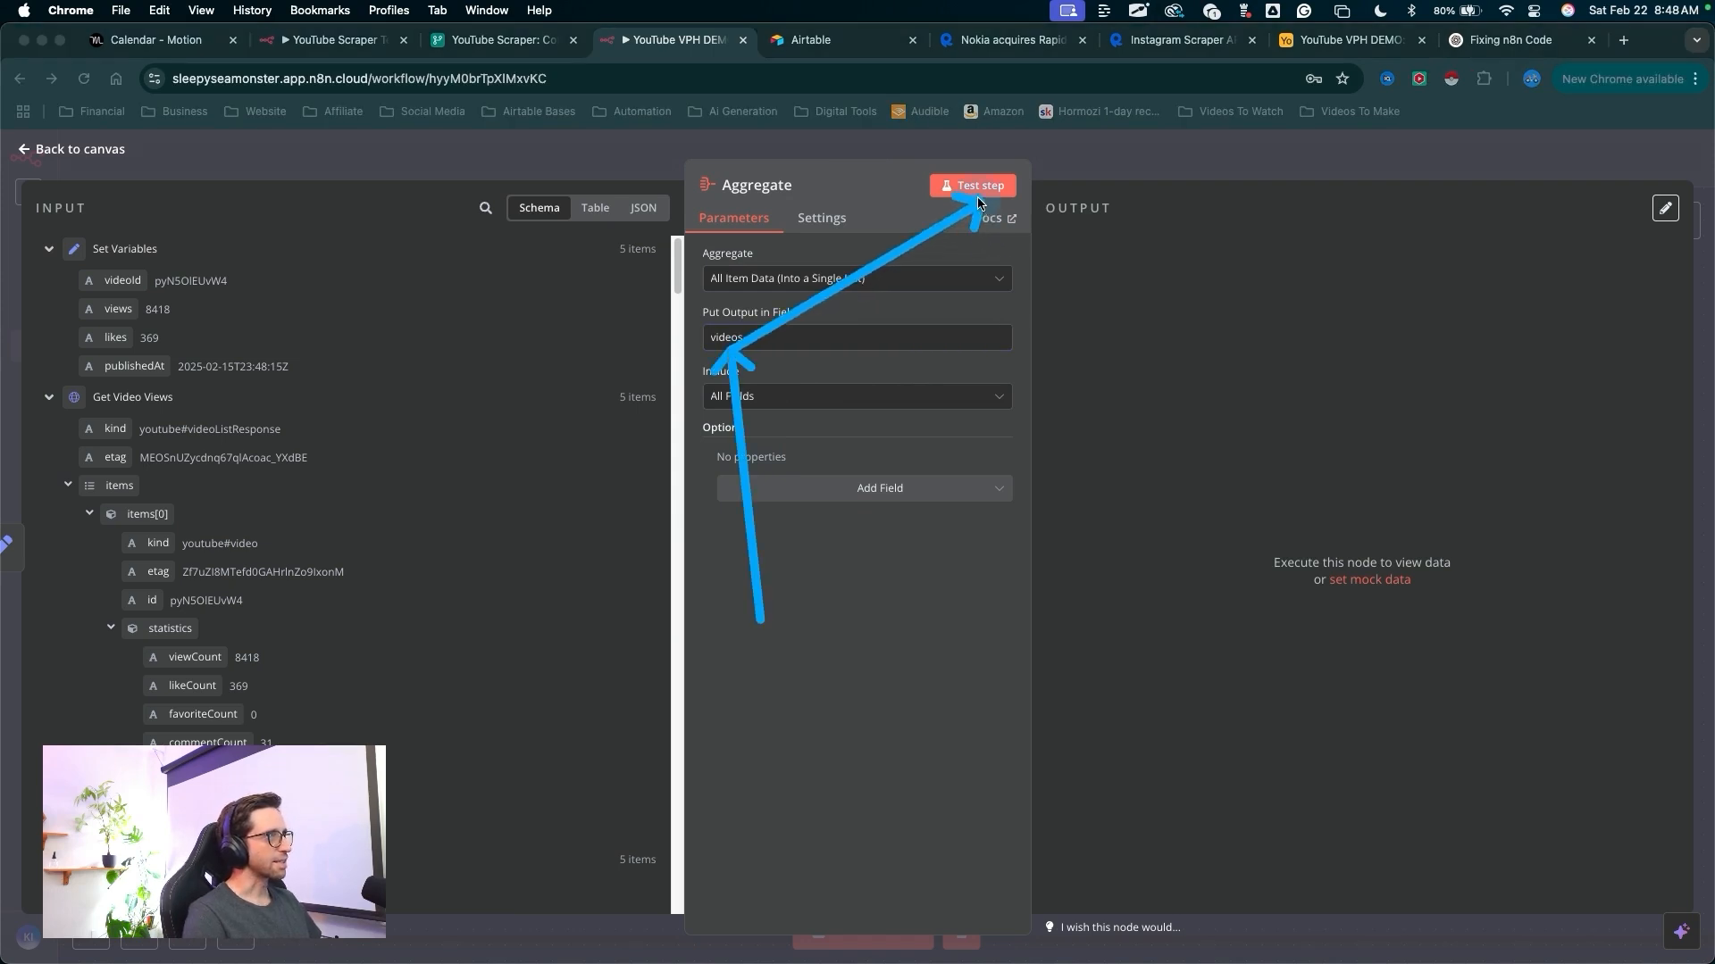
left_click(973, 185)
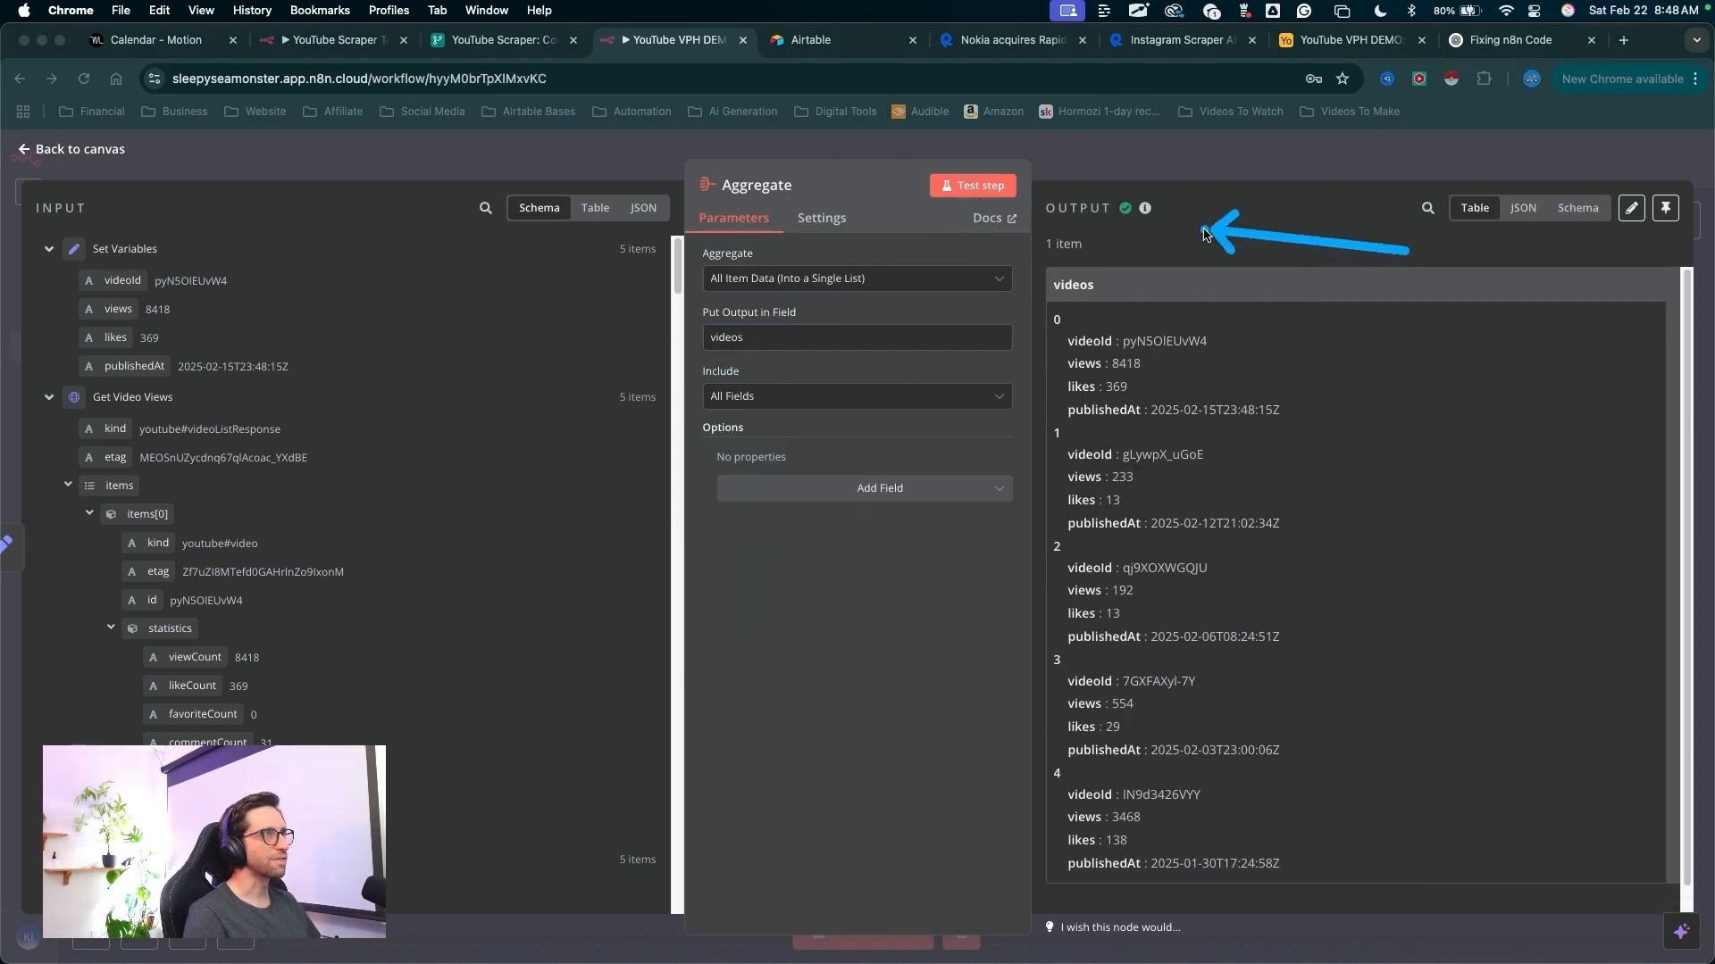
mouse_move(1204, 234)
left_mouse_down()
mouse_move(1100, 259)
mouse_move(1095, 286)
mouse_move(1138, 366)
mouse_move(1105, 724)
mouse_move(1120, 882)
mouse_move(1180, 859)
mouse_move(1138, 232)
mouse_move(1097, 250)
left_mouse_up()
left_click_drag(1319, 235, 1089, 245)
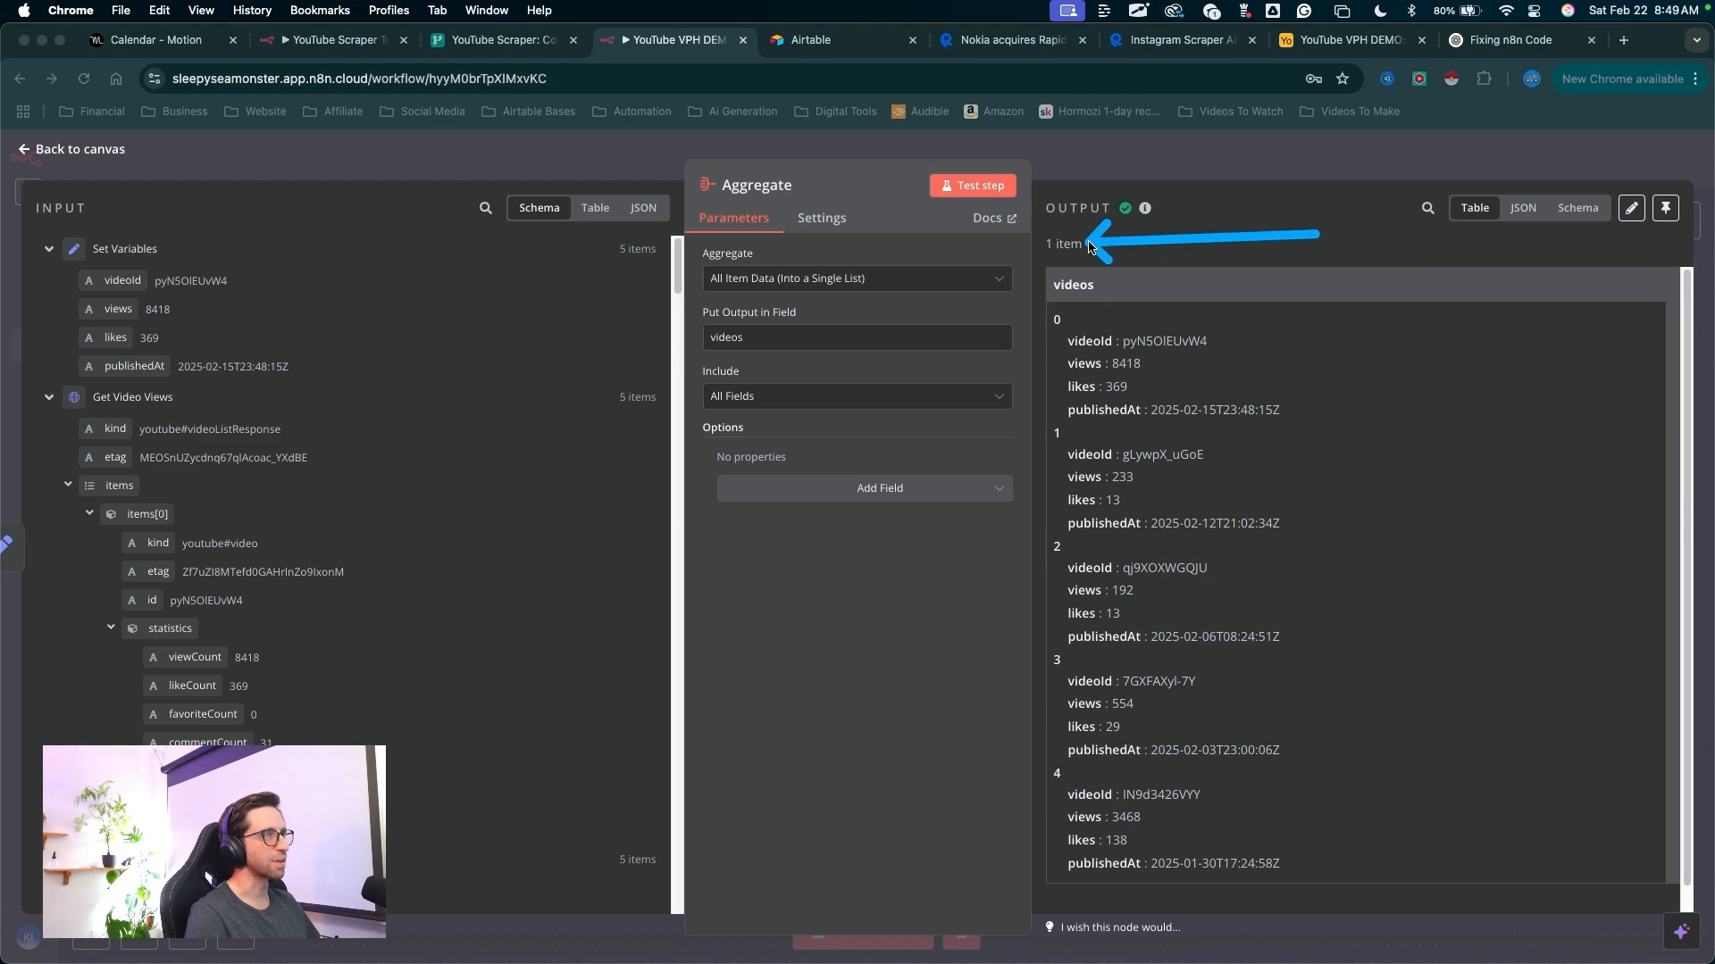
left_click(1137, 170)
- Add a Code node after the Aggregate node
left_click_drag(843, 661, 848, 537)
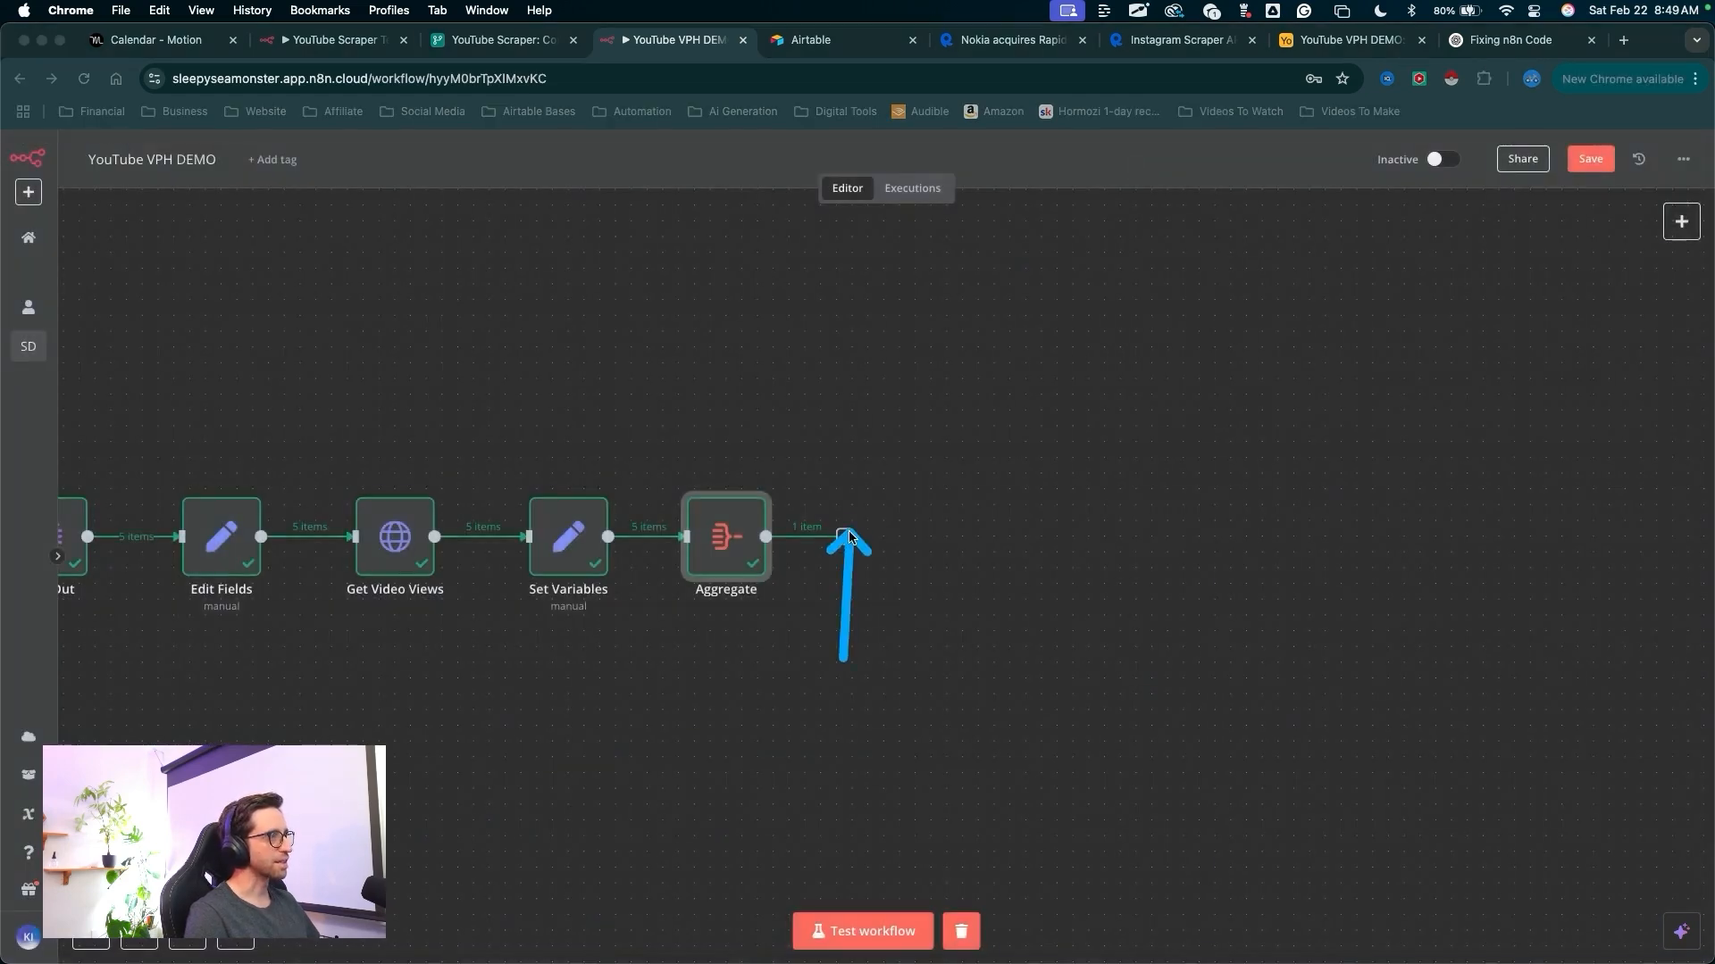
left_click(844, 537)
type("code")
left_click_drag(988, 491, 1416, 348)
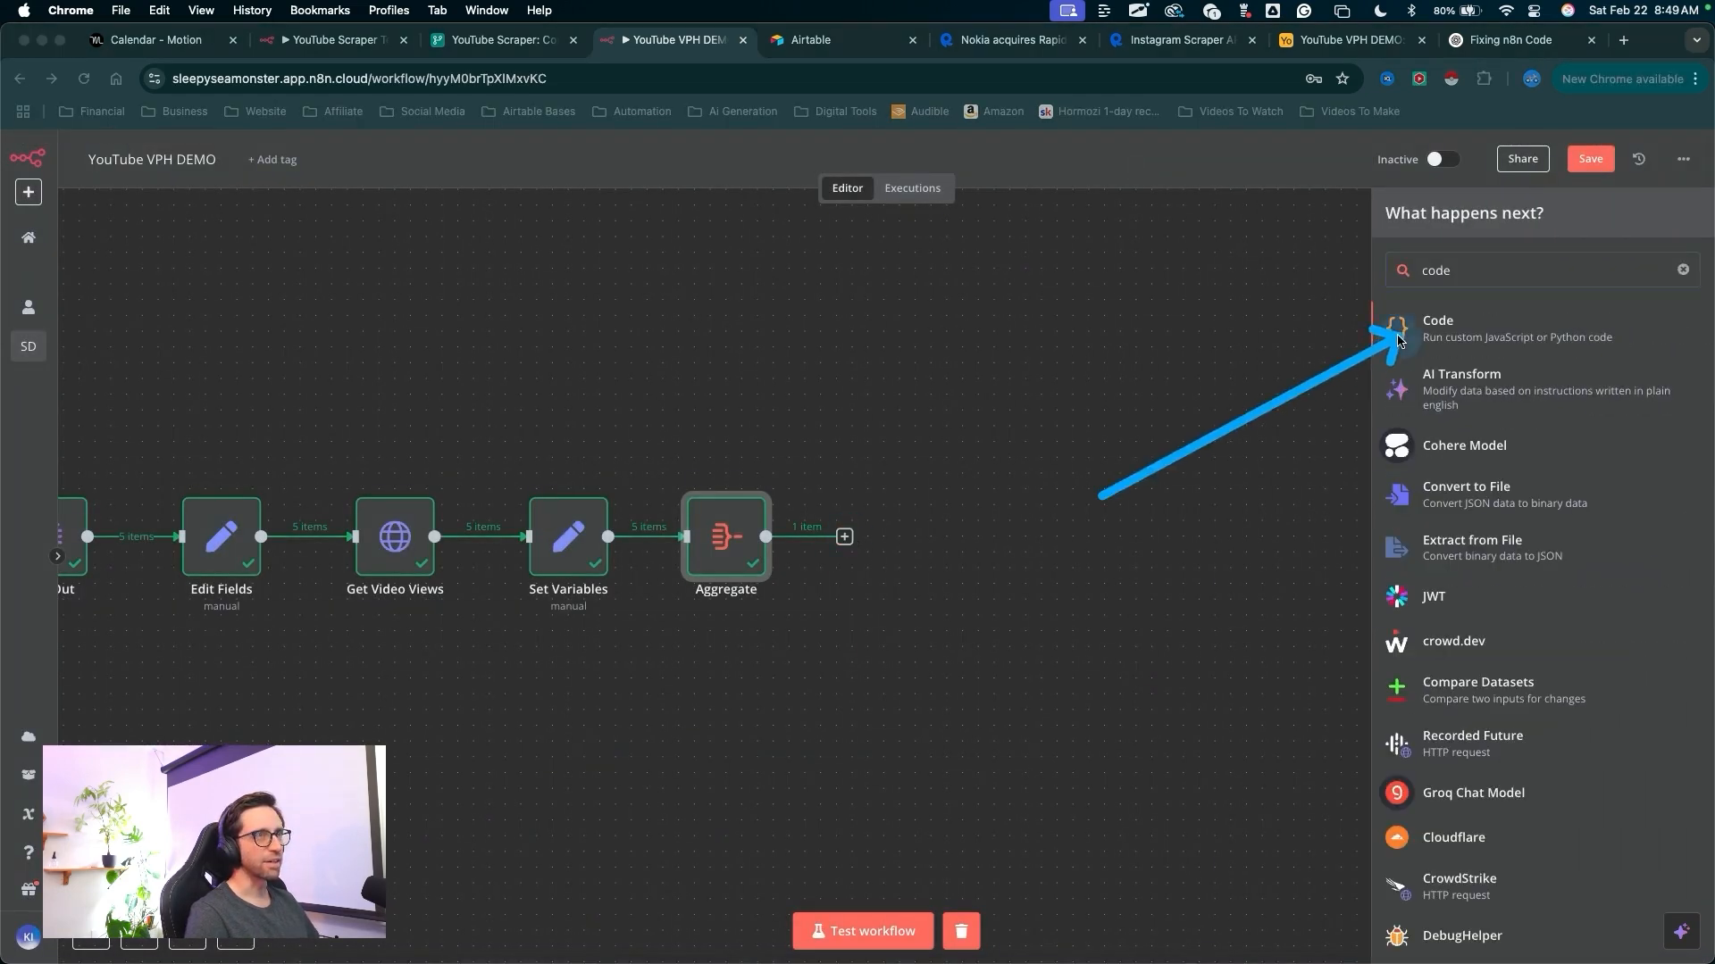
left_click(1428, 338)
- Replace the default script with pasted JavaScript that calculates each video's viewsPerHour and returns the results under videos, and review it in the expanded editor
key("BackSpace")
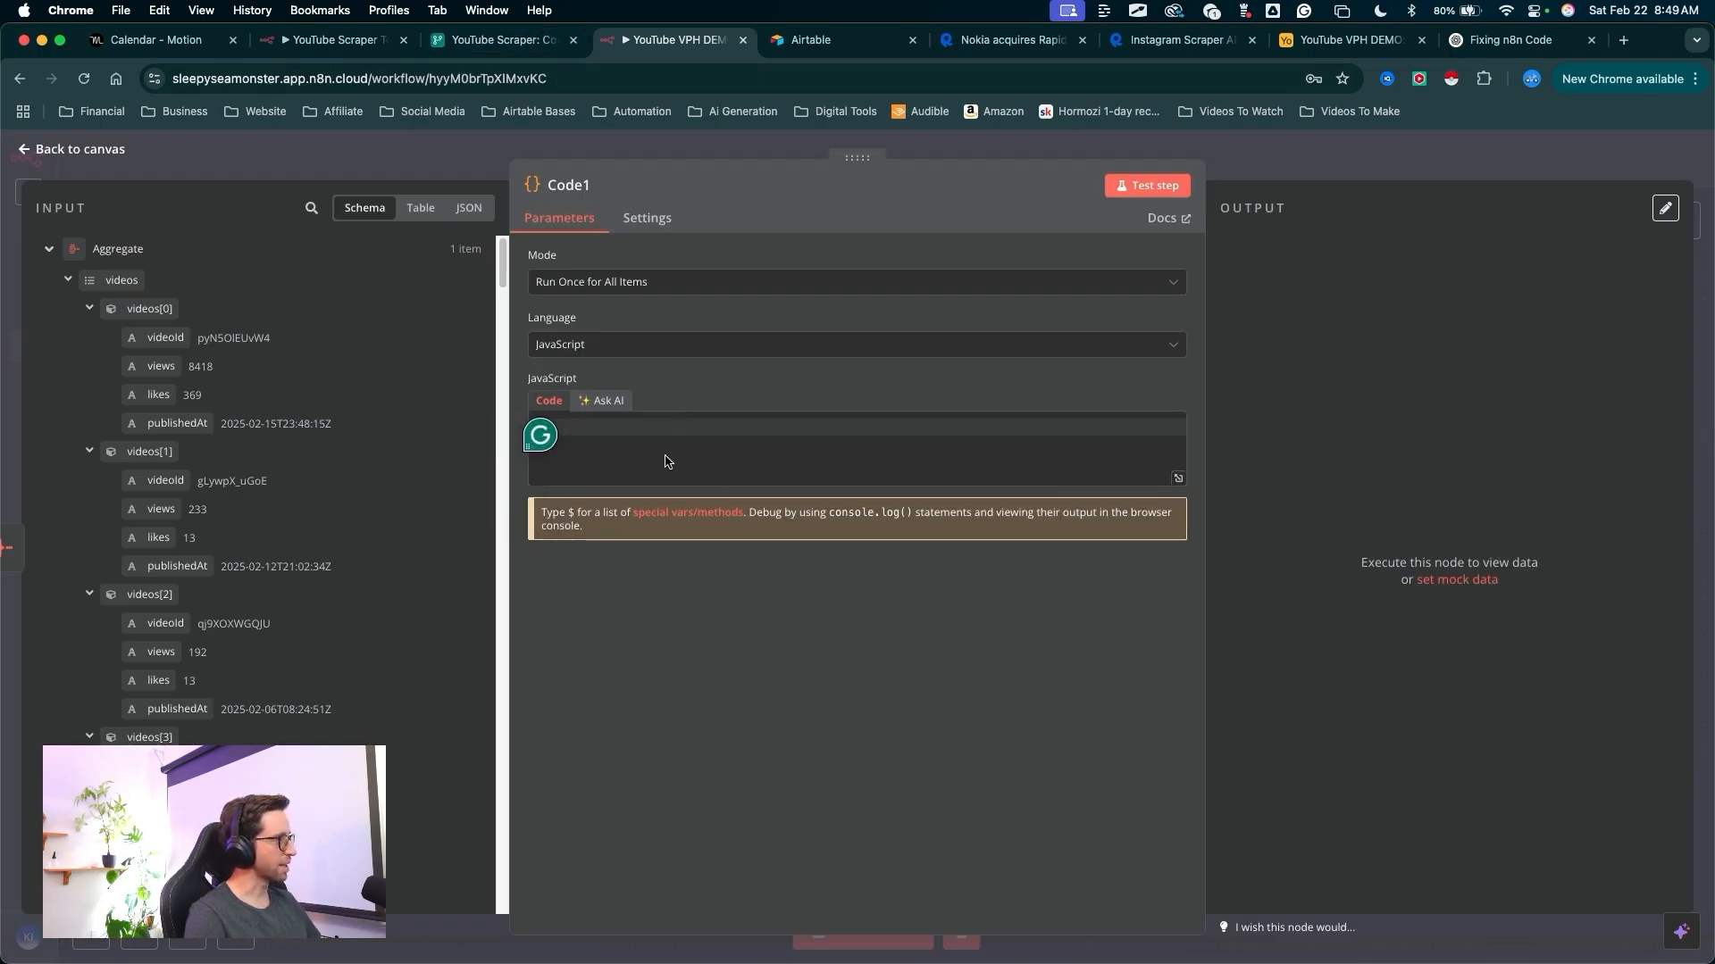
key("super+v")
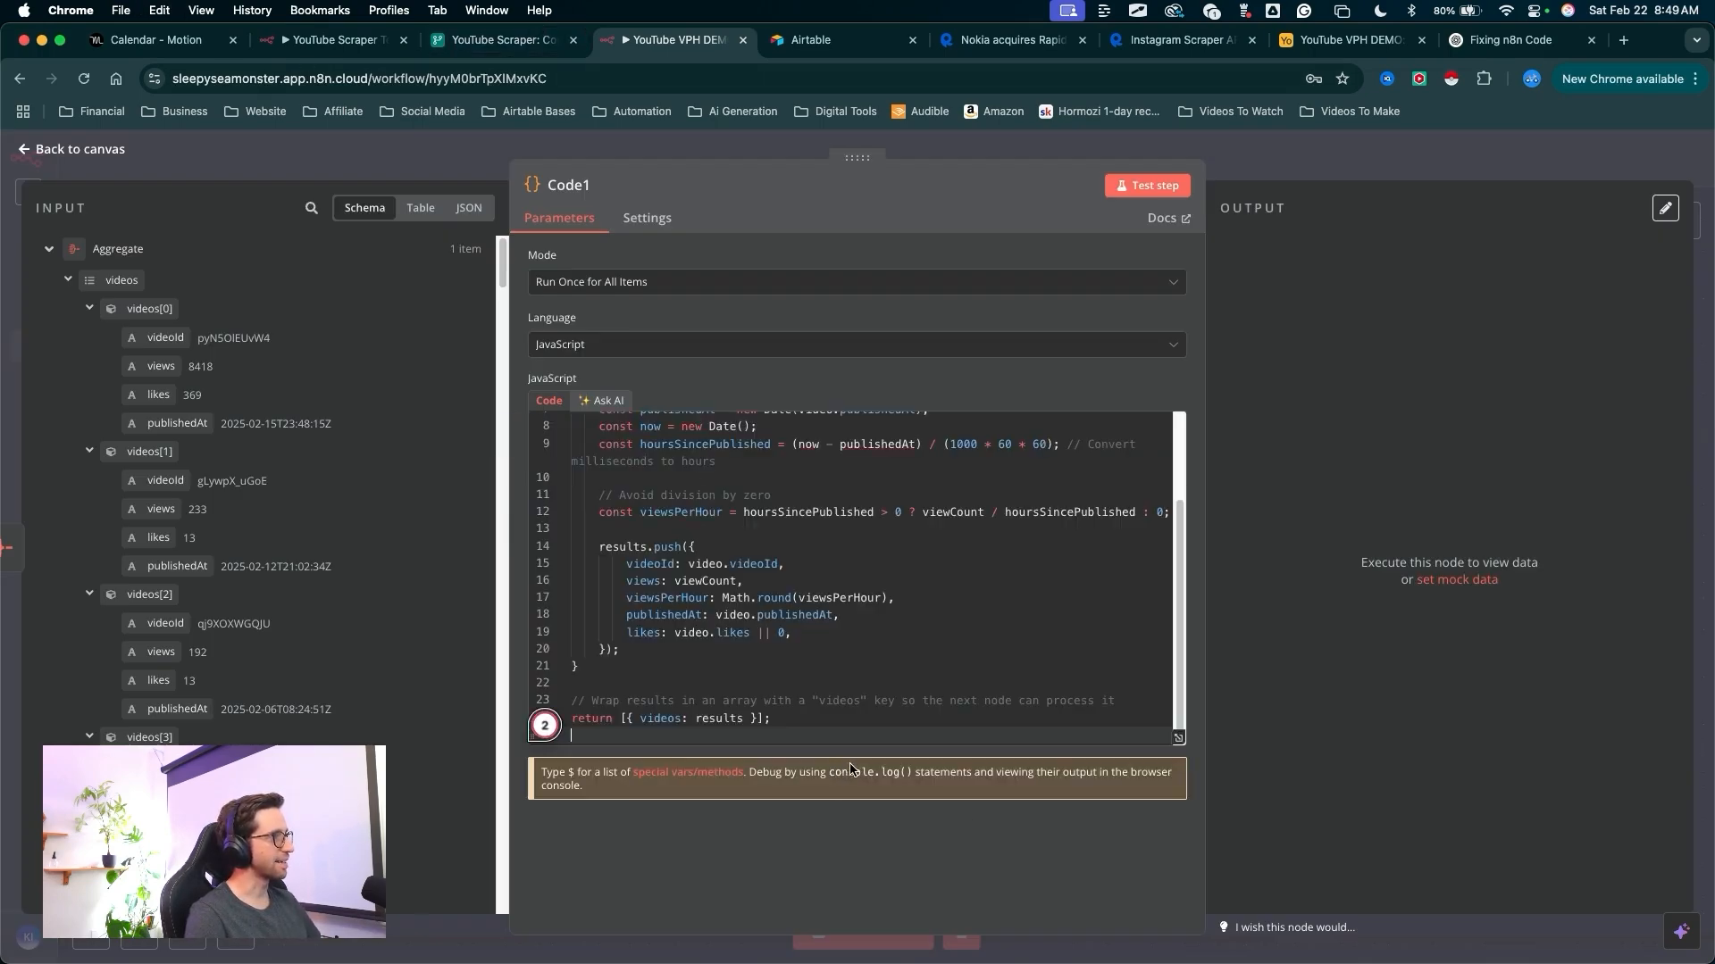
left_click(1175, 737)
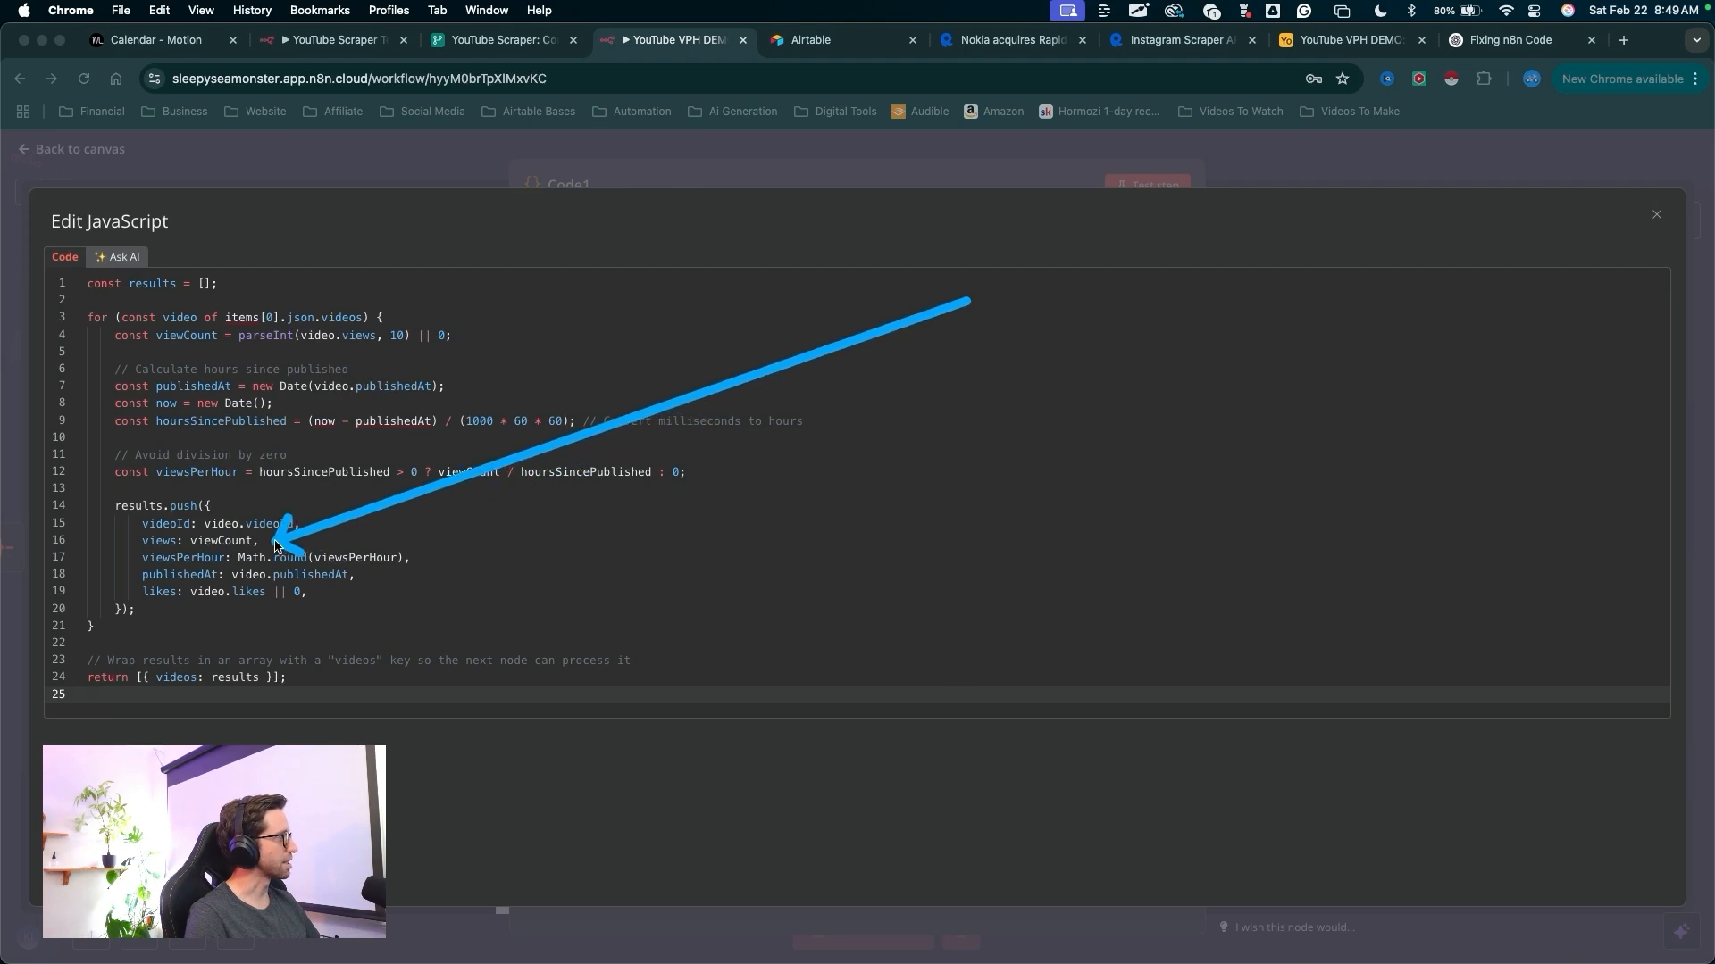
key("Escape")
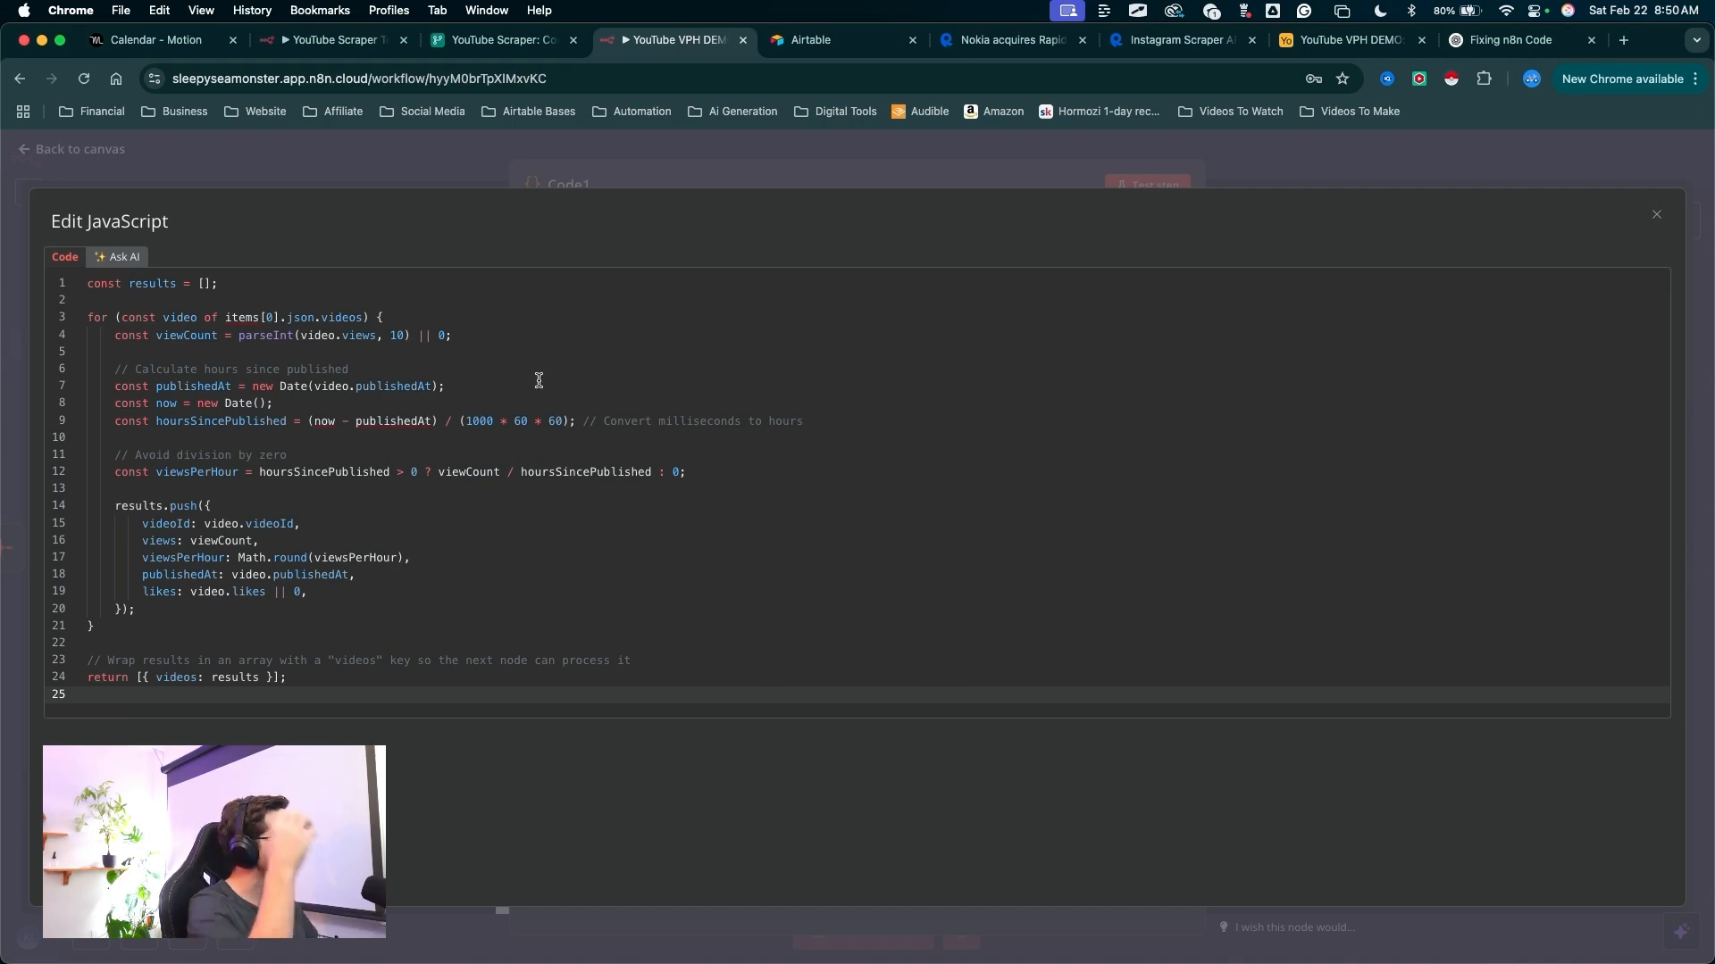
key("ctrl+super+a")
key("ctrl+super+a")
left_click(964, 159)
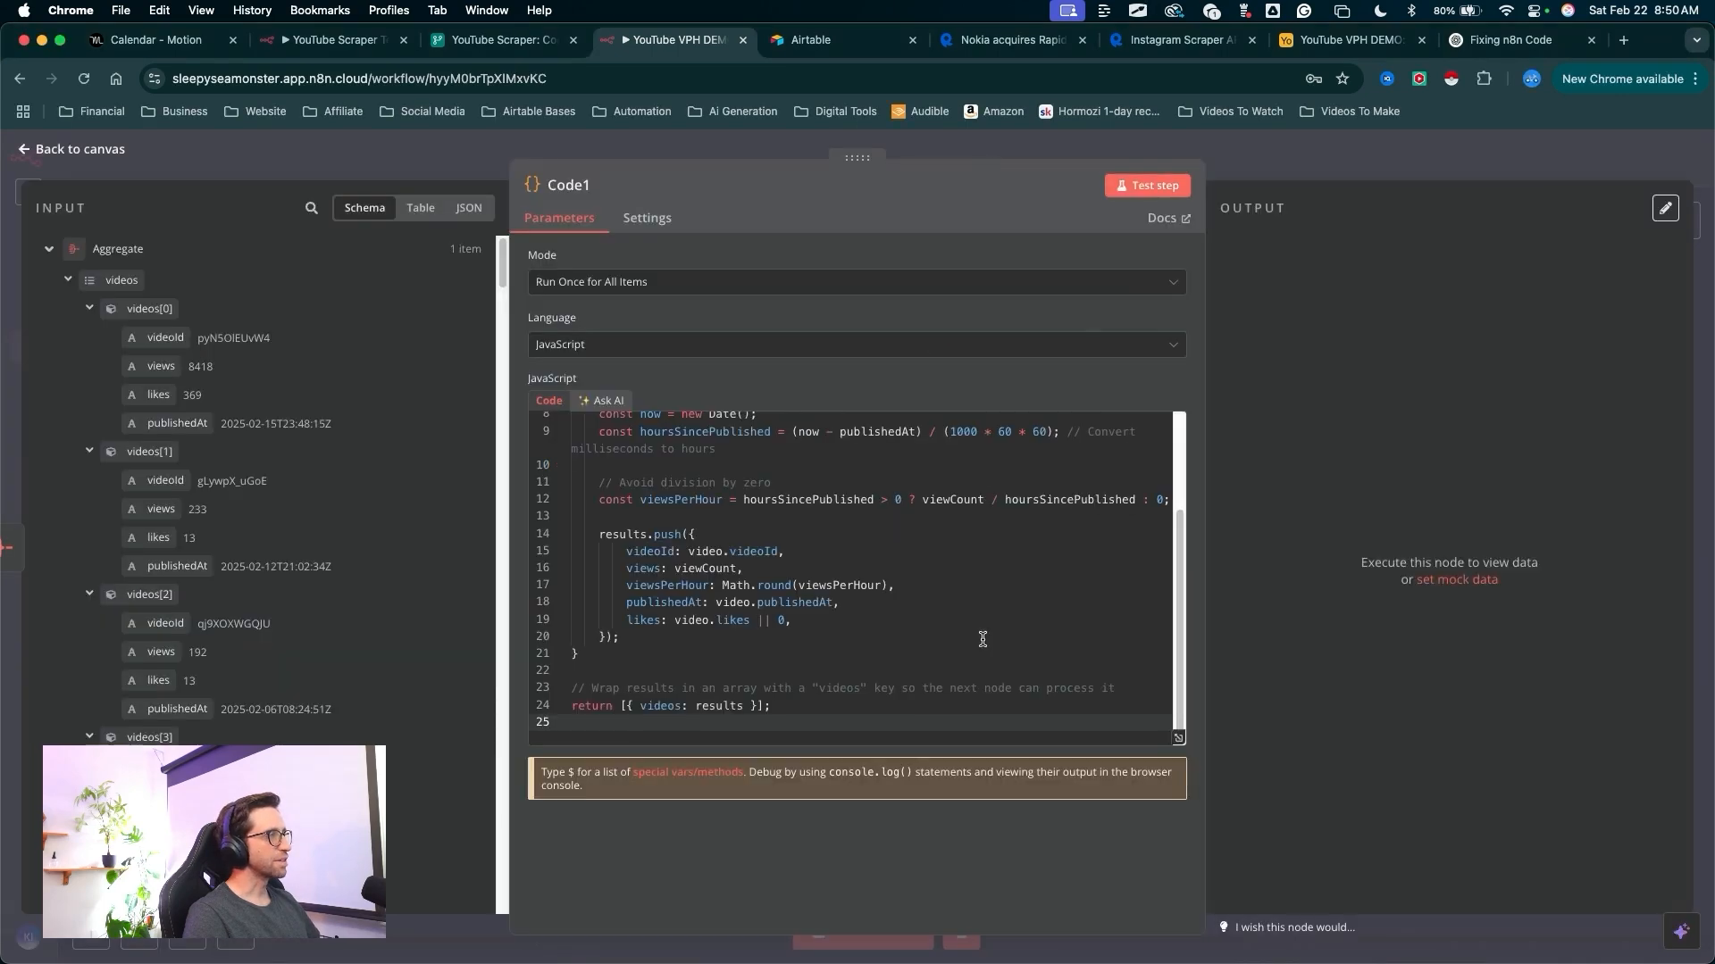
- Test the Code node and inspect the viewsPerHour values in its output
key("ctrl+super+a")
mouse_move(978, 641)
left_mouse_down()
mouse_move(1062, 308)
mouse_move(1125, 222)
left_mouse_up()
key("ctrl+super+a")
left_click(1136, 189)
key("ctrl+super+a")
left_click_drag(1487, 266, 1514, 273)
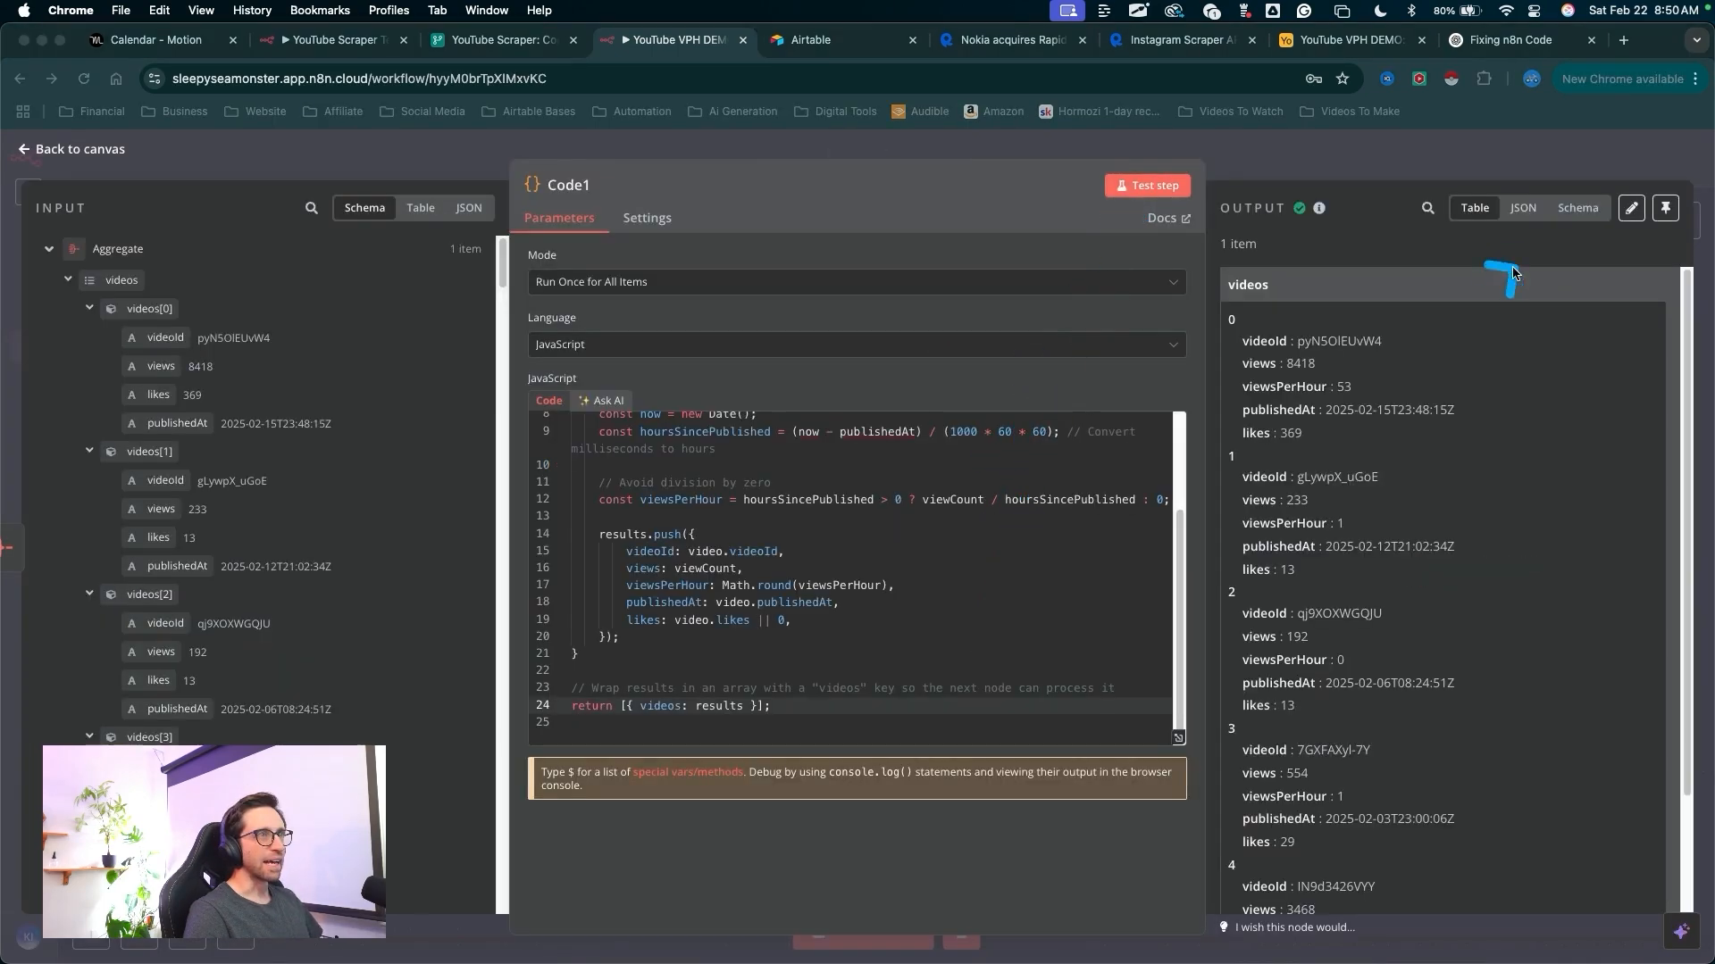
mouse_move(1363, 335)
left_mouse_down()
mouse_move(1279, 375)
mouse_move(1390, 382)
mouse_move(1347, 383)
mouse_move(1339, 336)
mouse_move(1353, 384)
left_mouse_up()
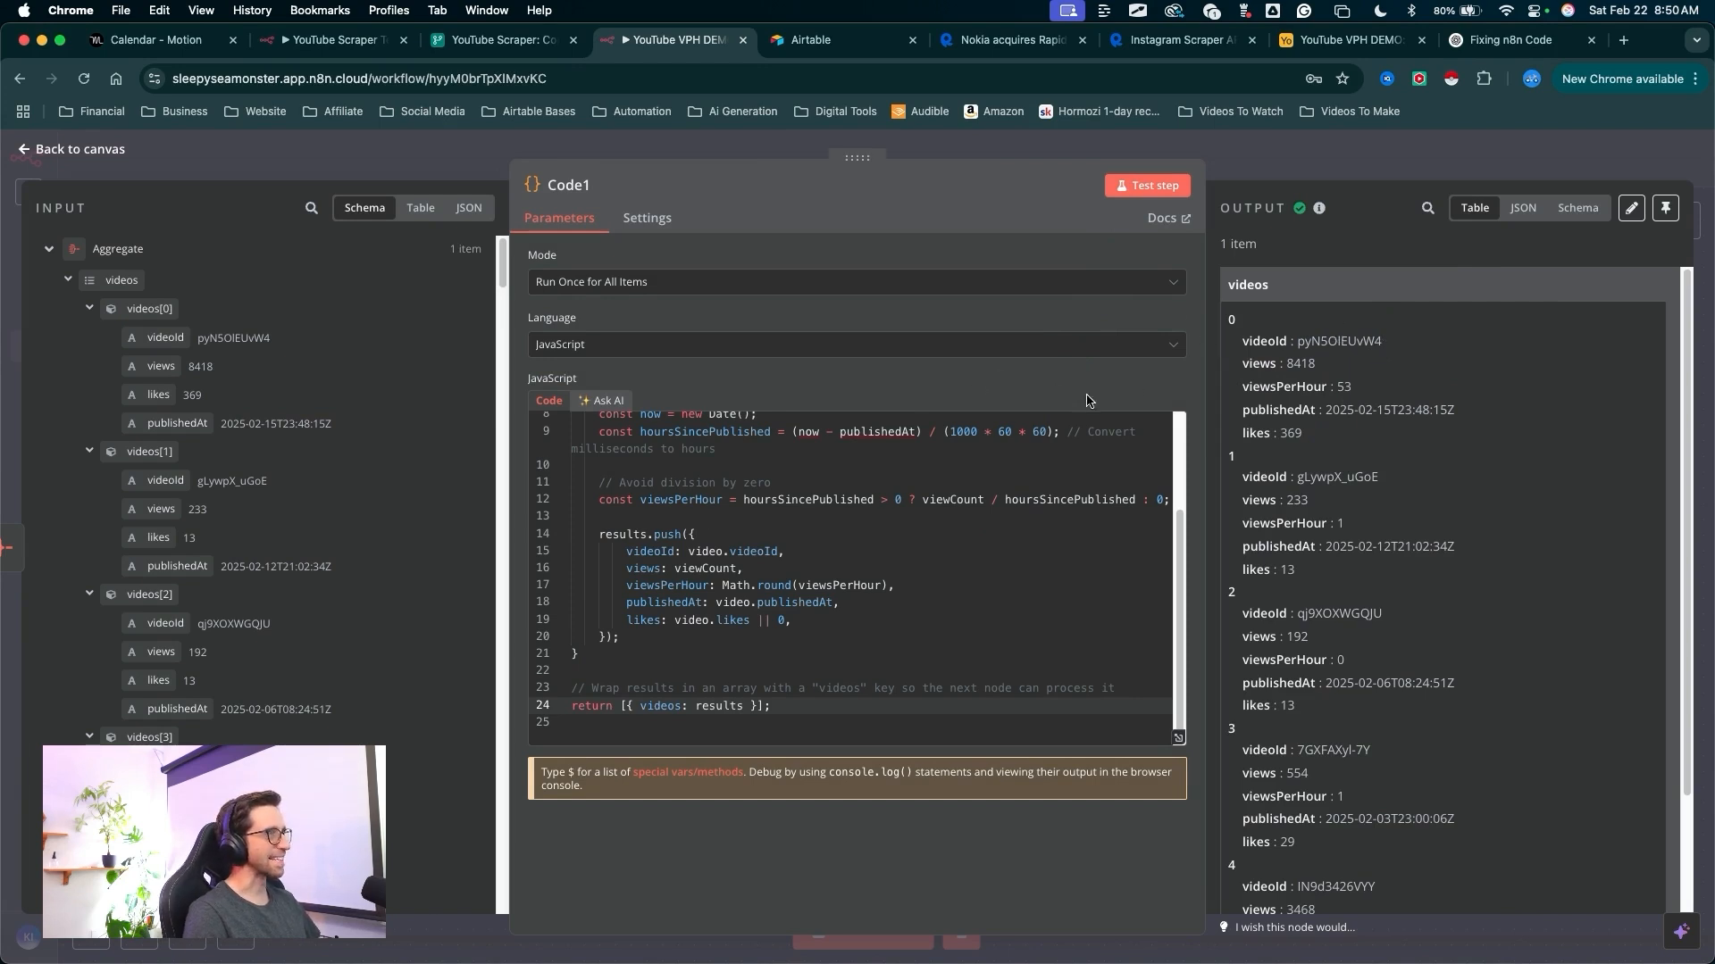
- Return to the canvas and rename the Code1 node to Calculate VPH
mouse_move(1045, 464)
left_mouse_down()
mouse_move(1321, 222)
mouse_move(1224, 225)
left_mouse_up()
key("Escape")
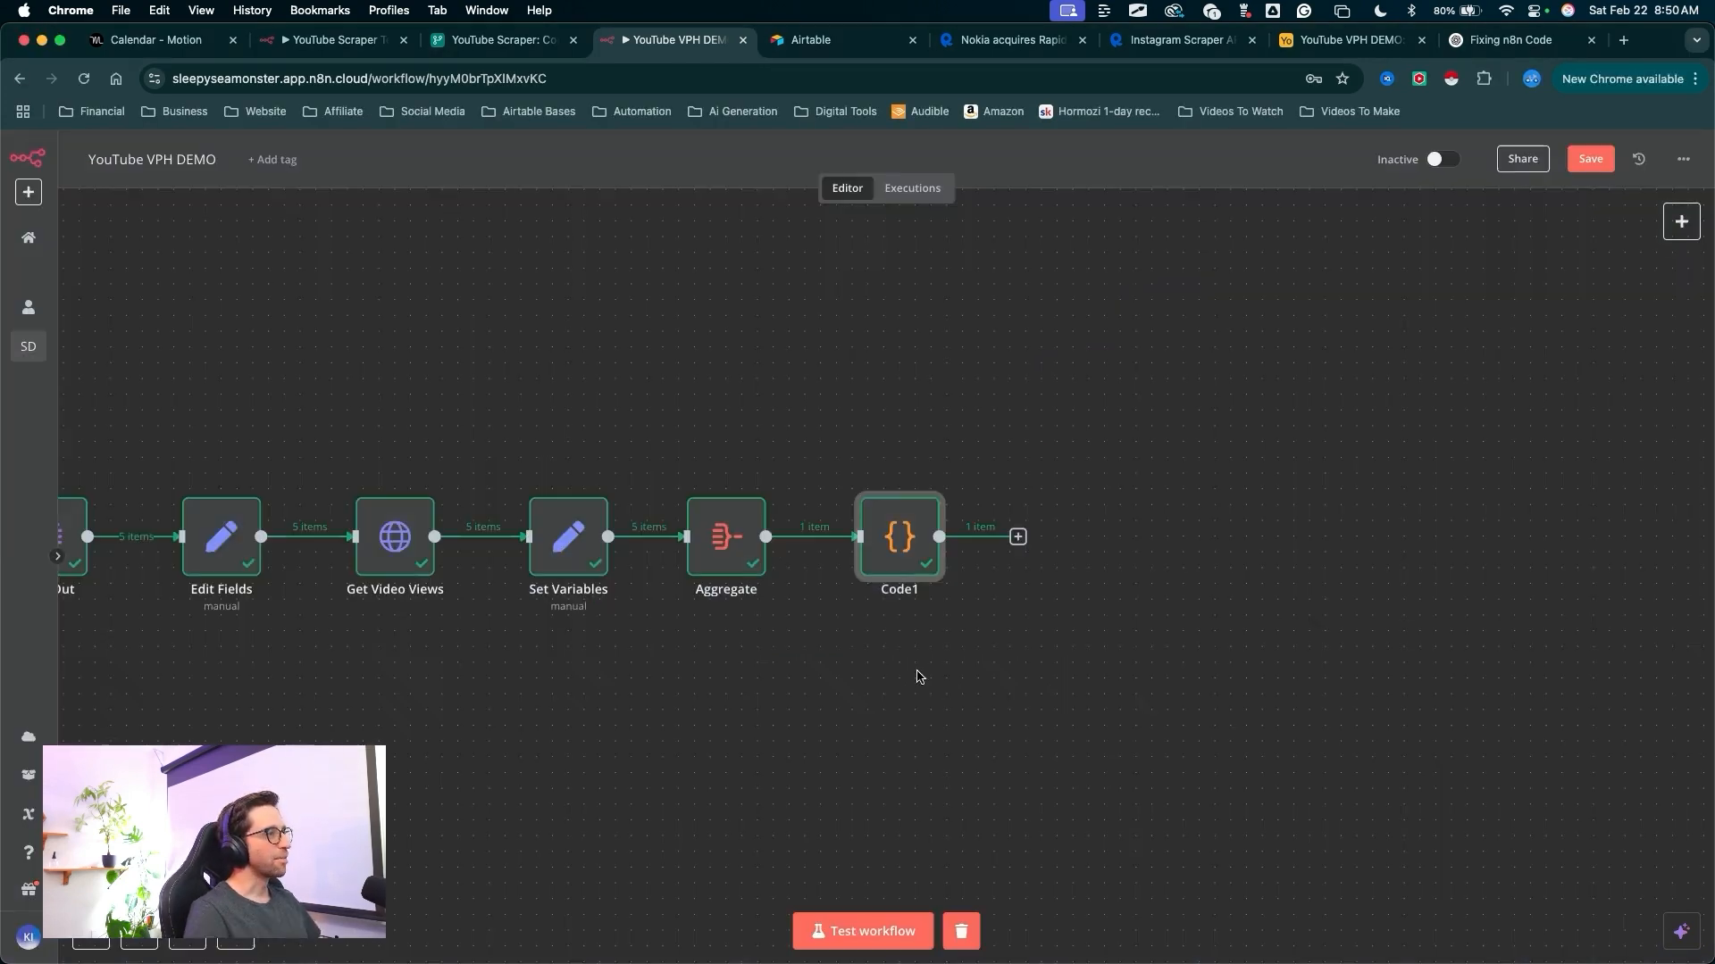
left_click_drag(902, 706, 887, 601)
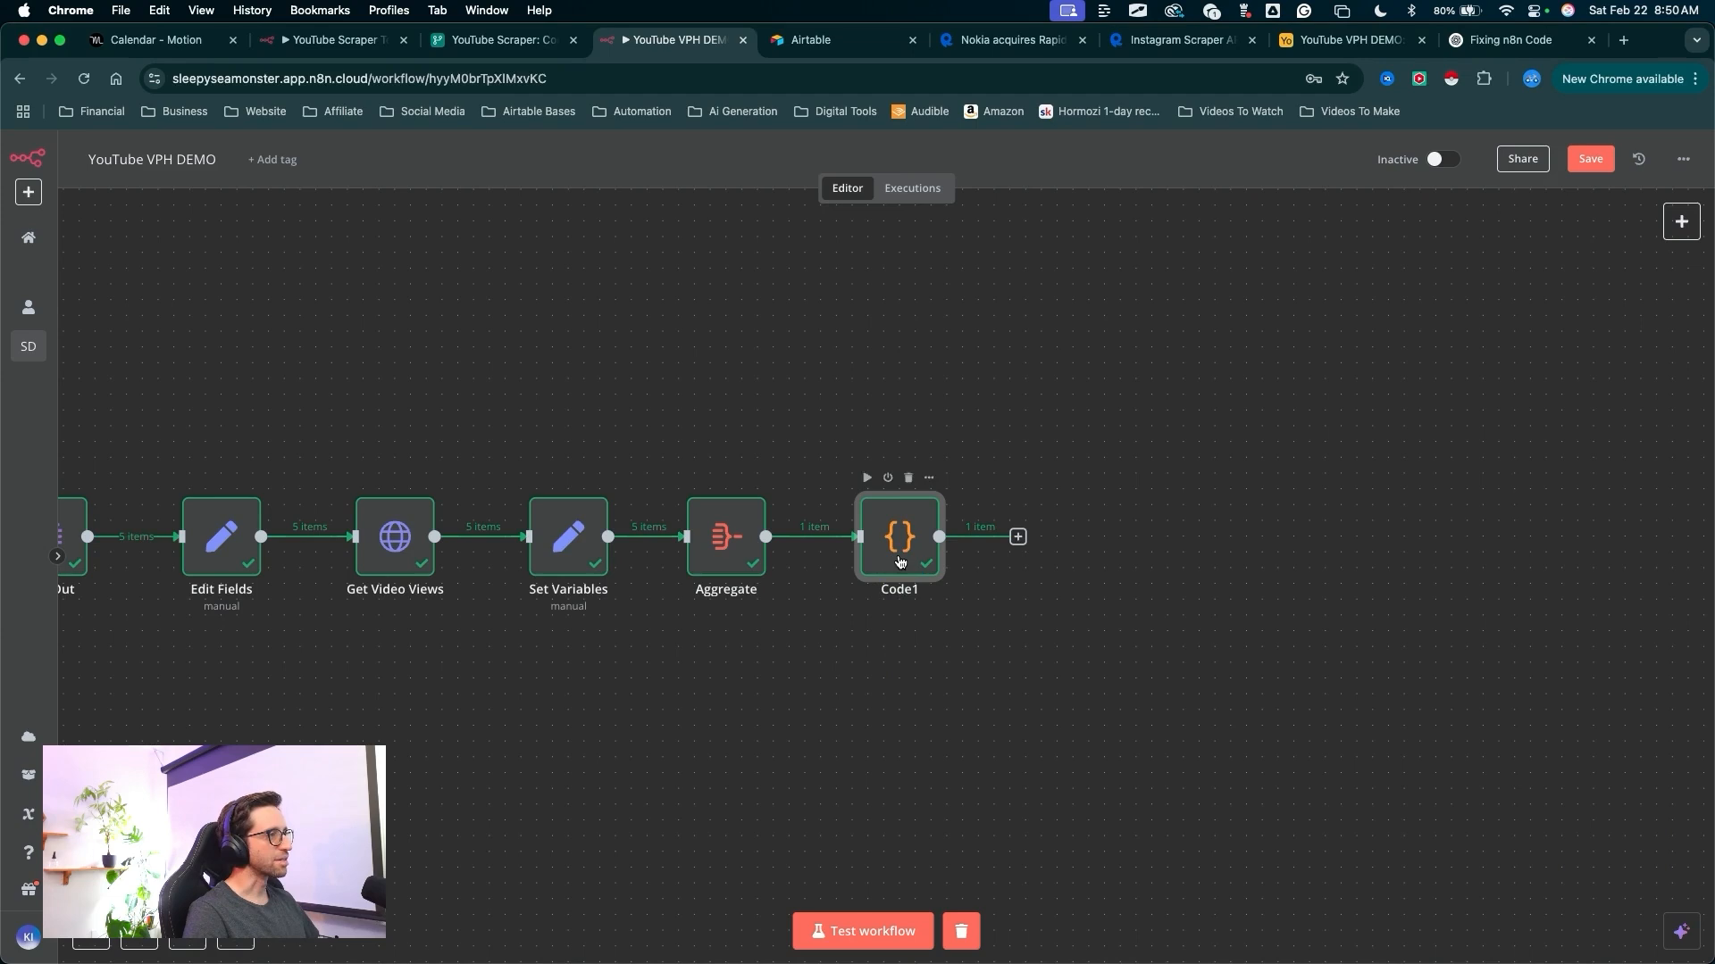
key("F2")
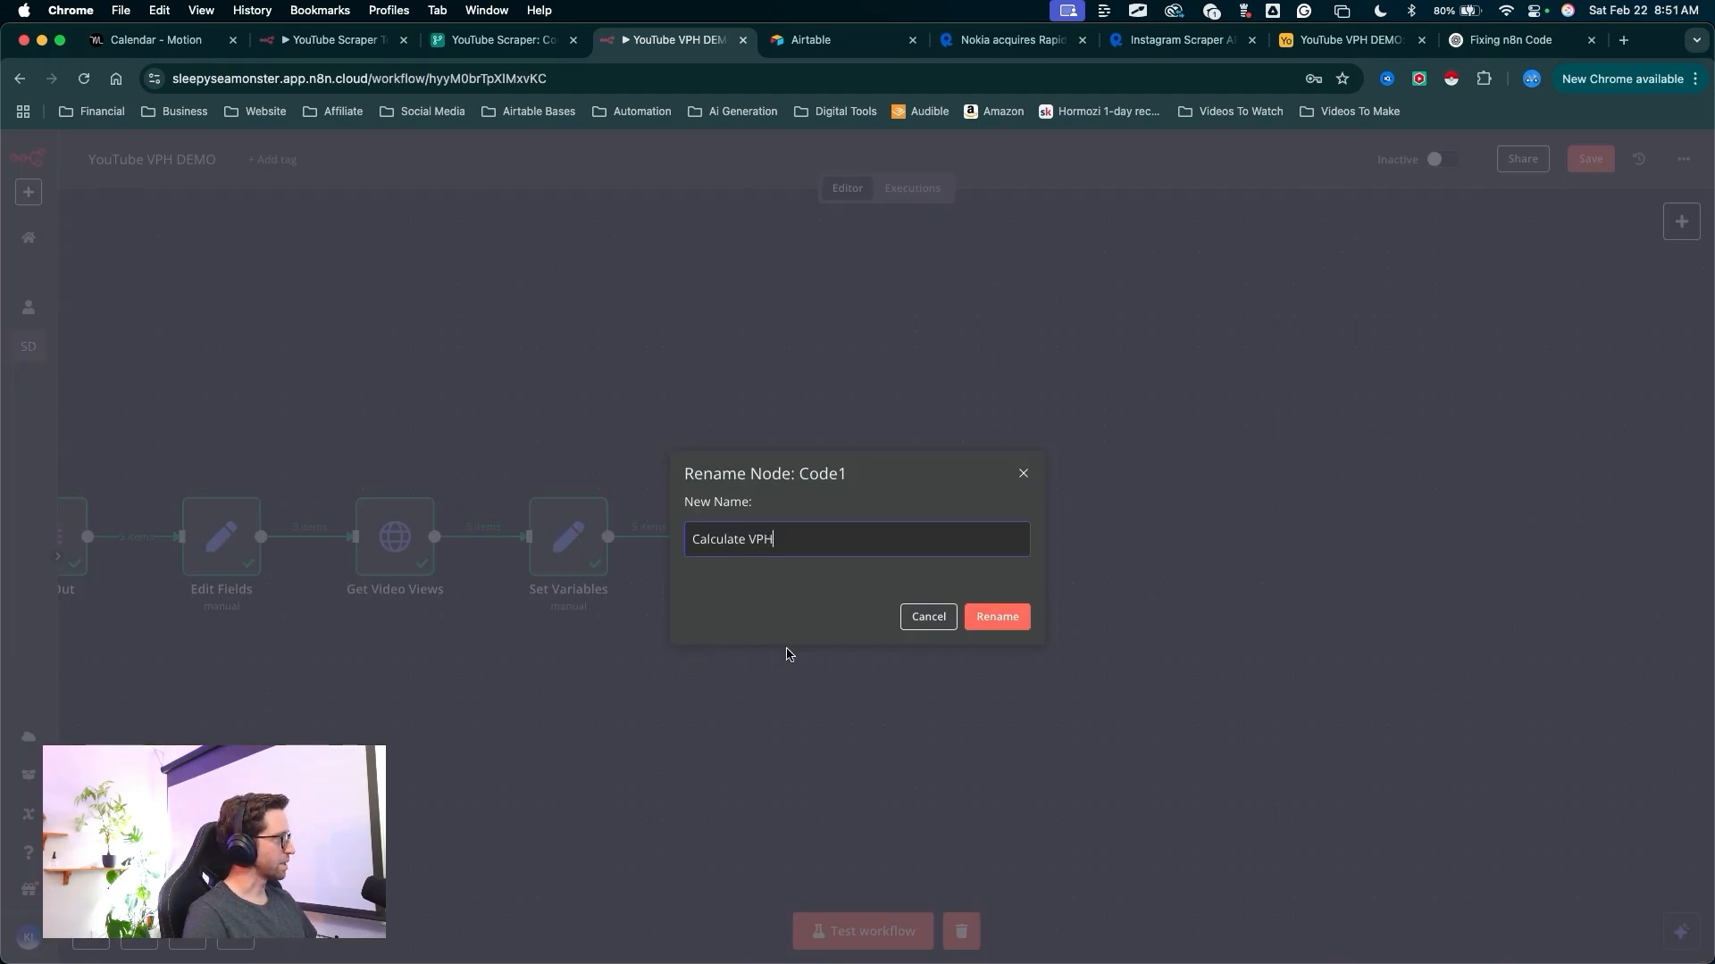
left_click_drag(920, 826, 988, 652)
left_click(994, 623)
left_click_drag(875, 787, 884, 668)
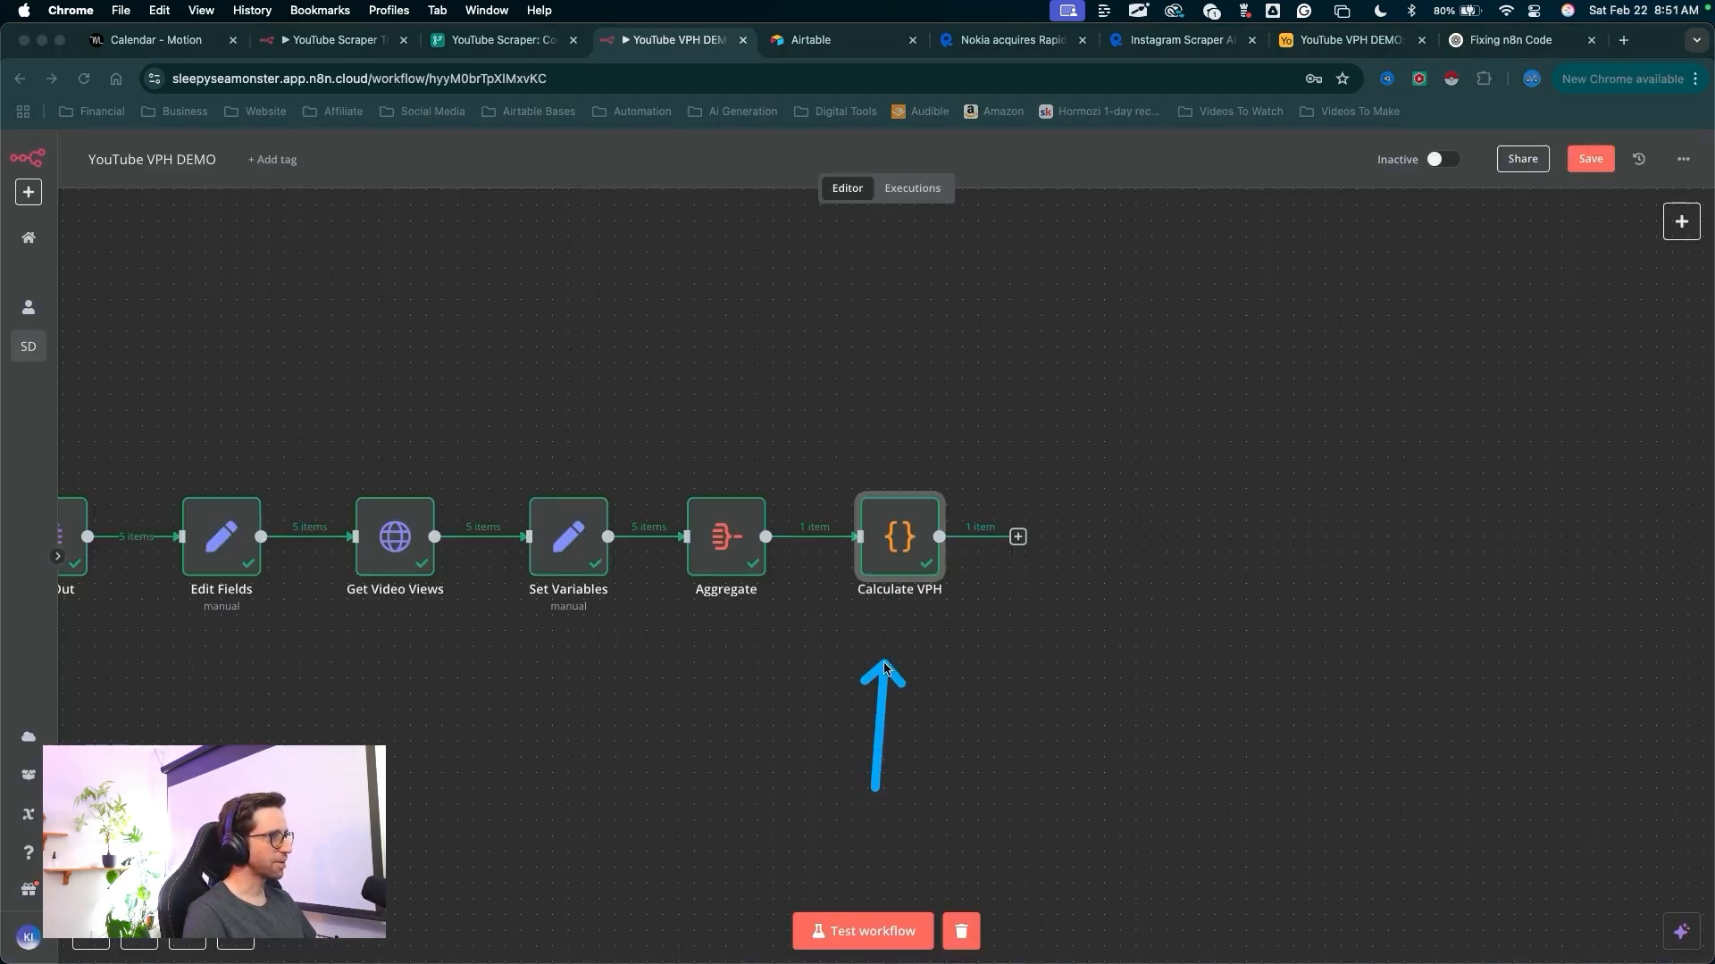
- Review the Calculate VPH script, from the hours-since-published calculation to the results fields, and return to the canvas
double_click(896, 577)
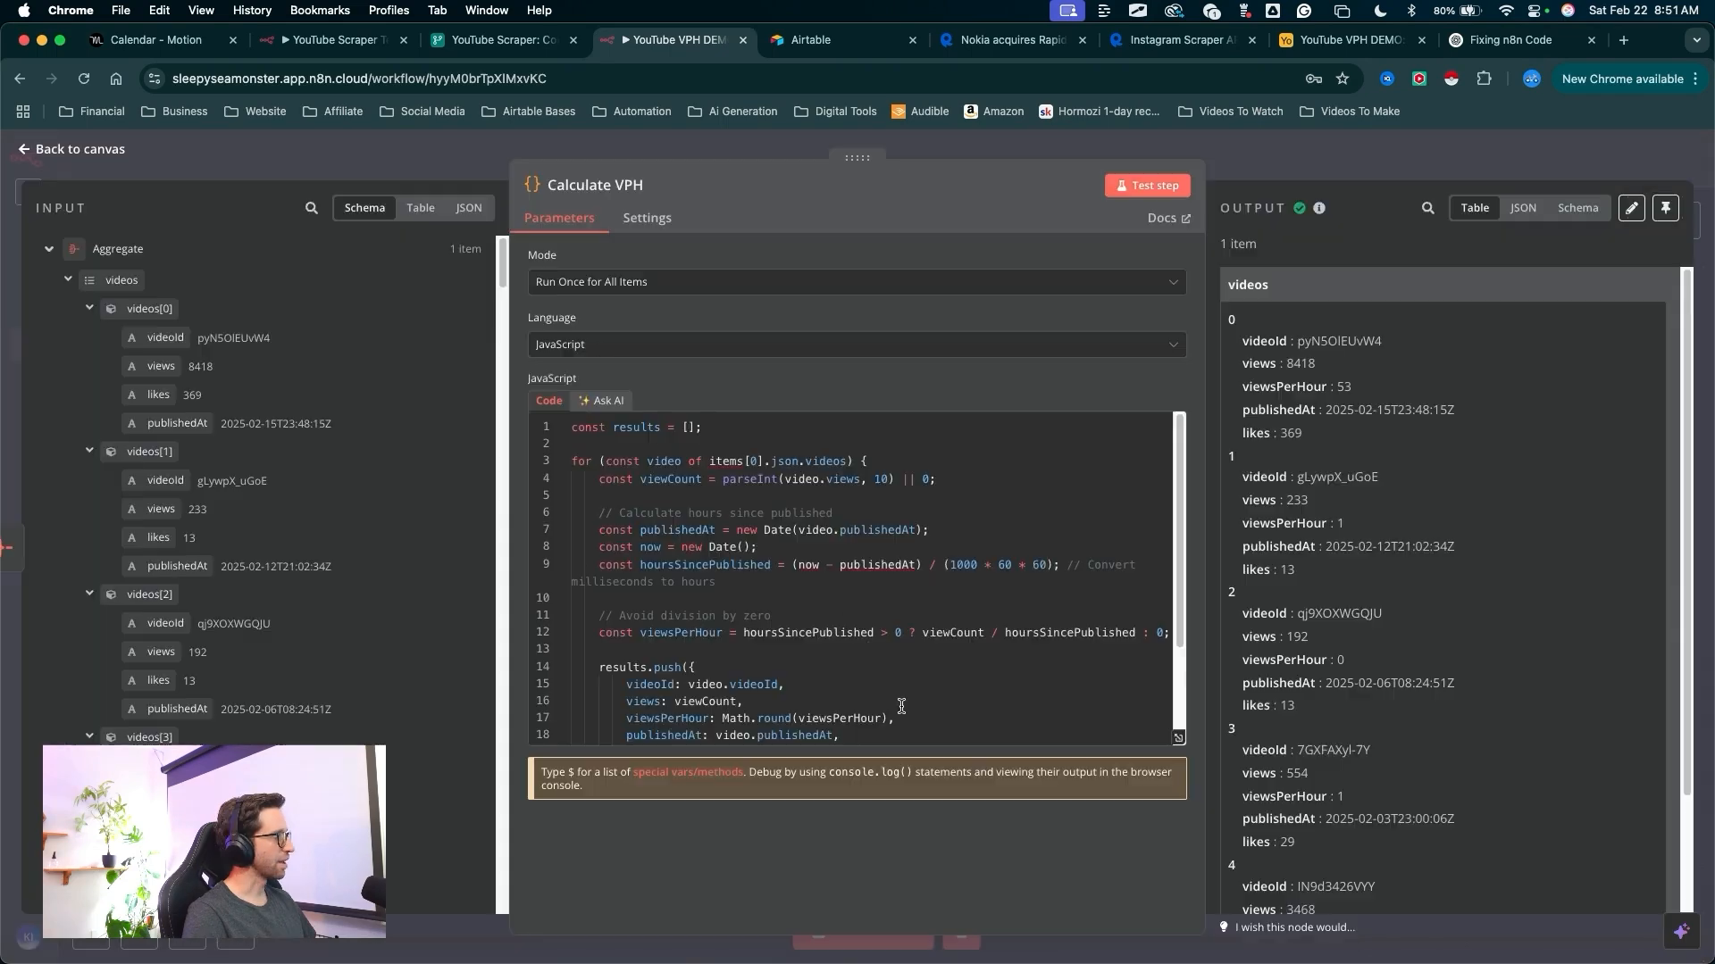
scroll(820, 633, "down", 3)
scroll(798, 613, "up", 3)
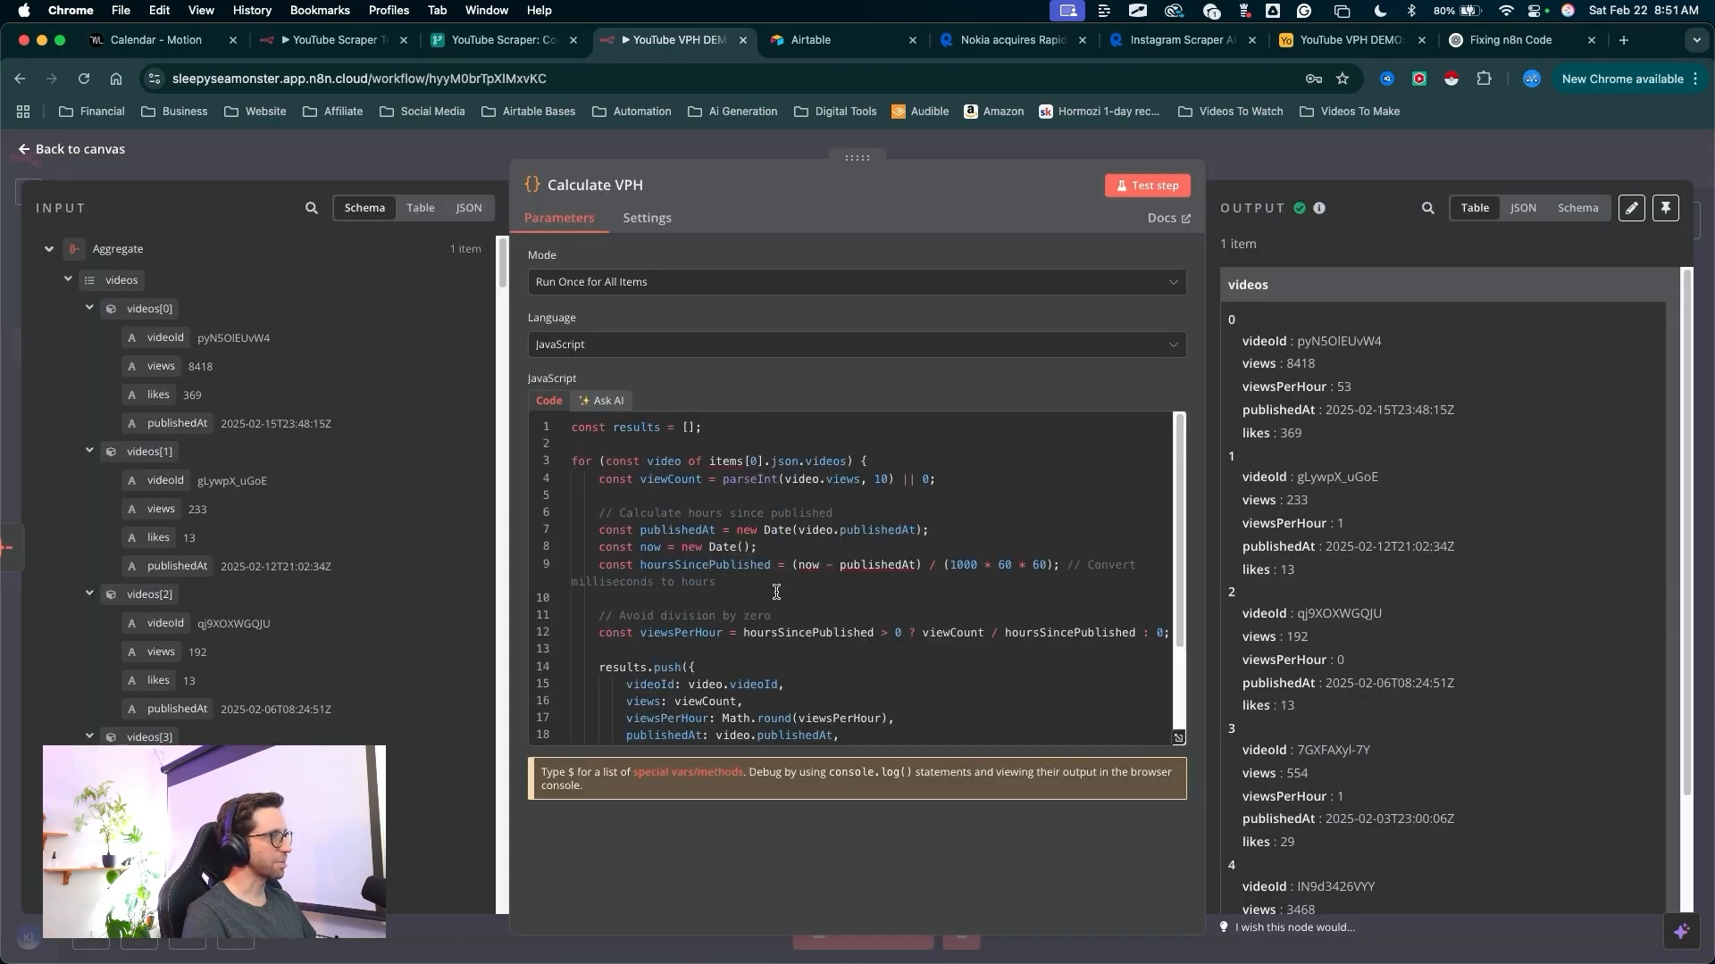
scroll(942, 672, "down", 3)
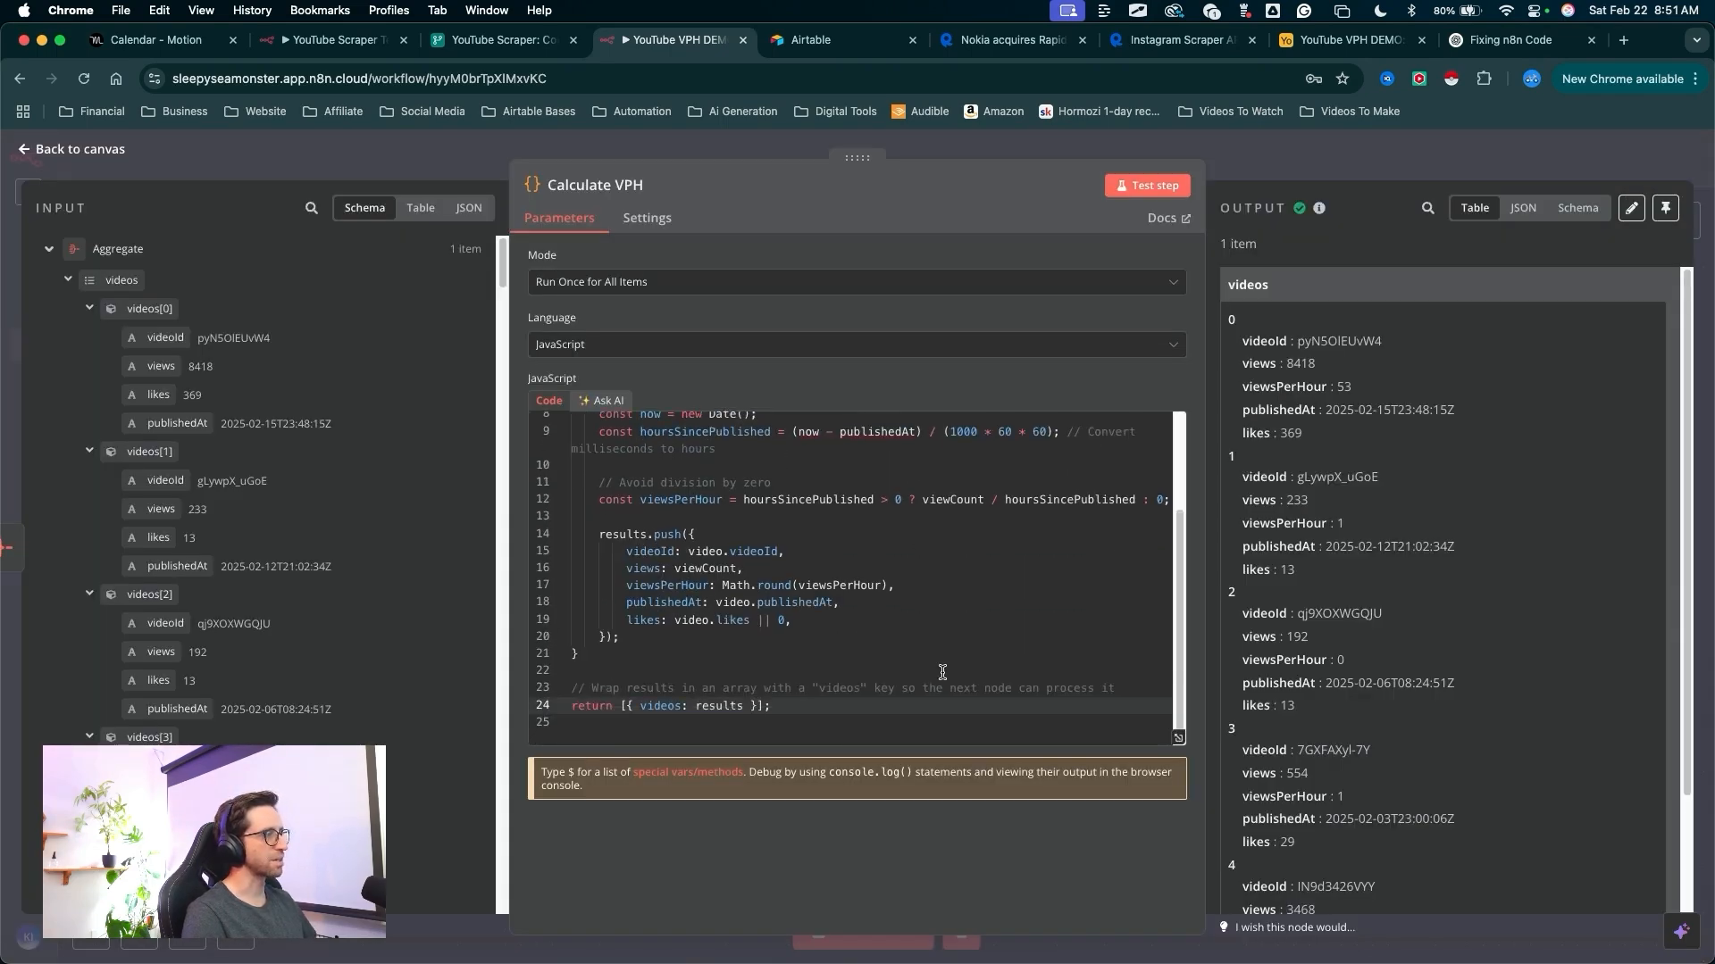
key("ctrl+shift+a")
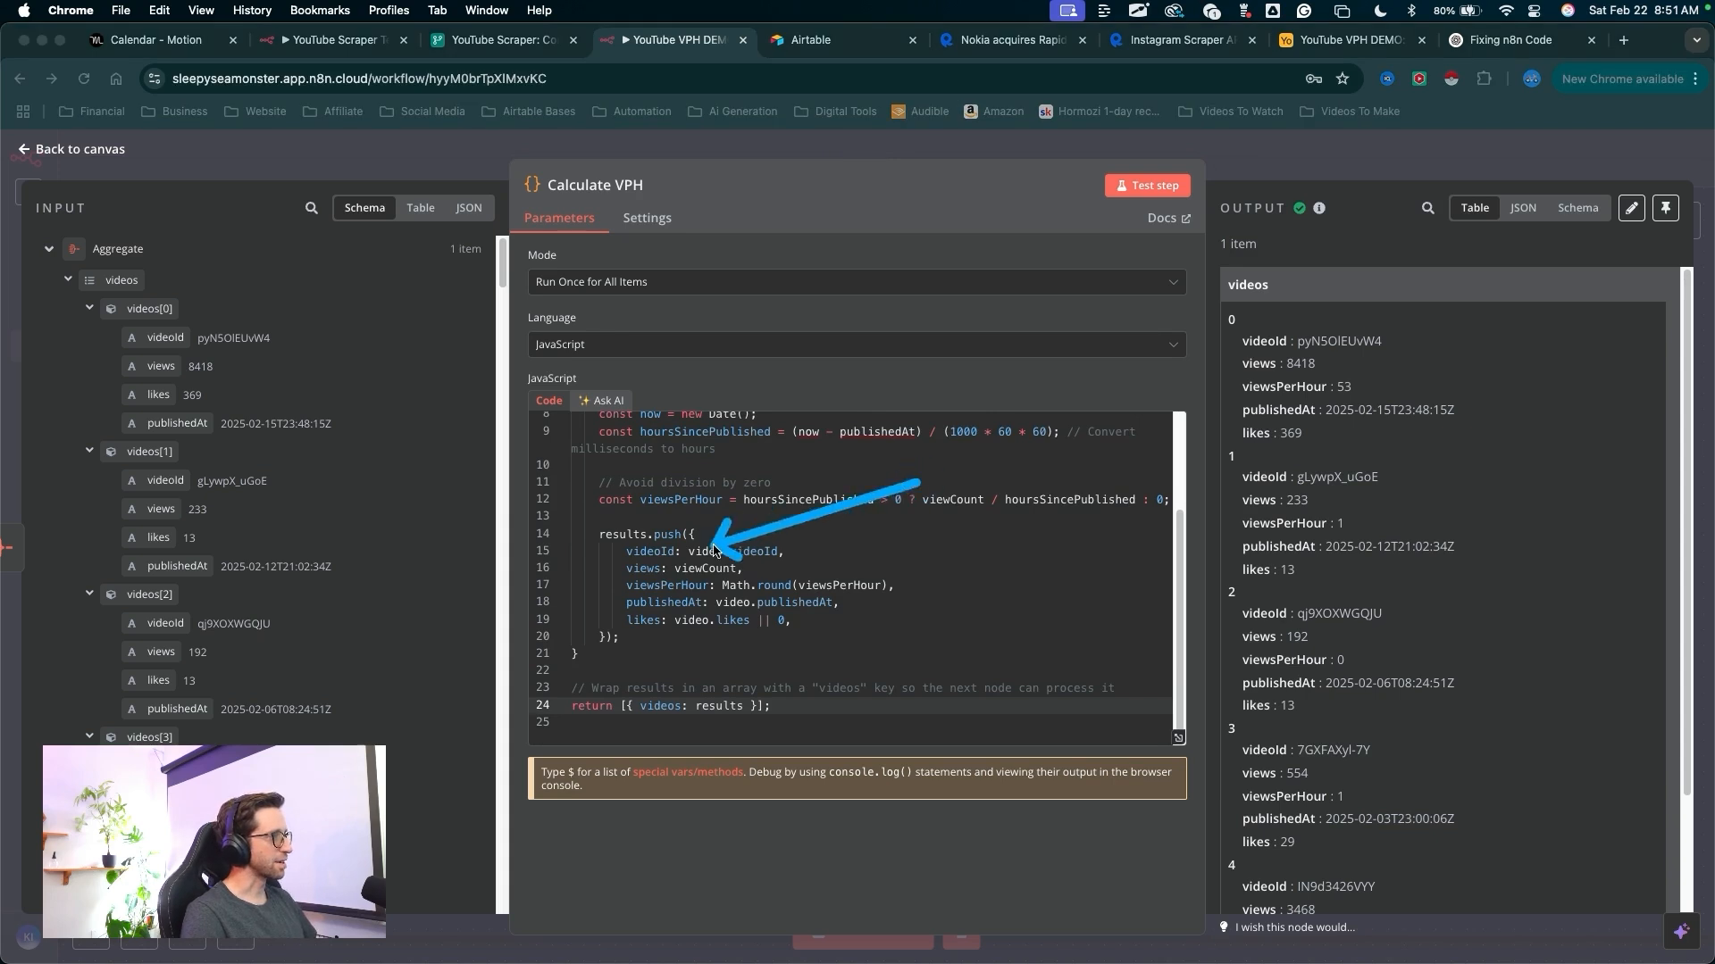
key("ctrl+shift+a")
scroll(874, 451, "up", 3)
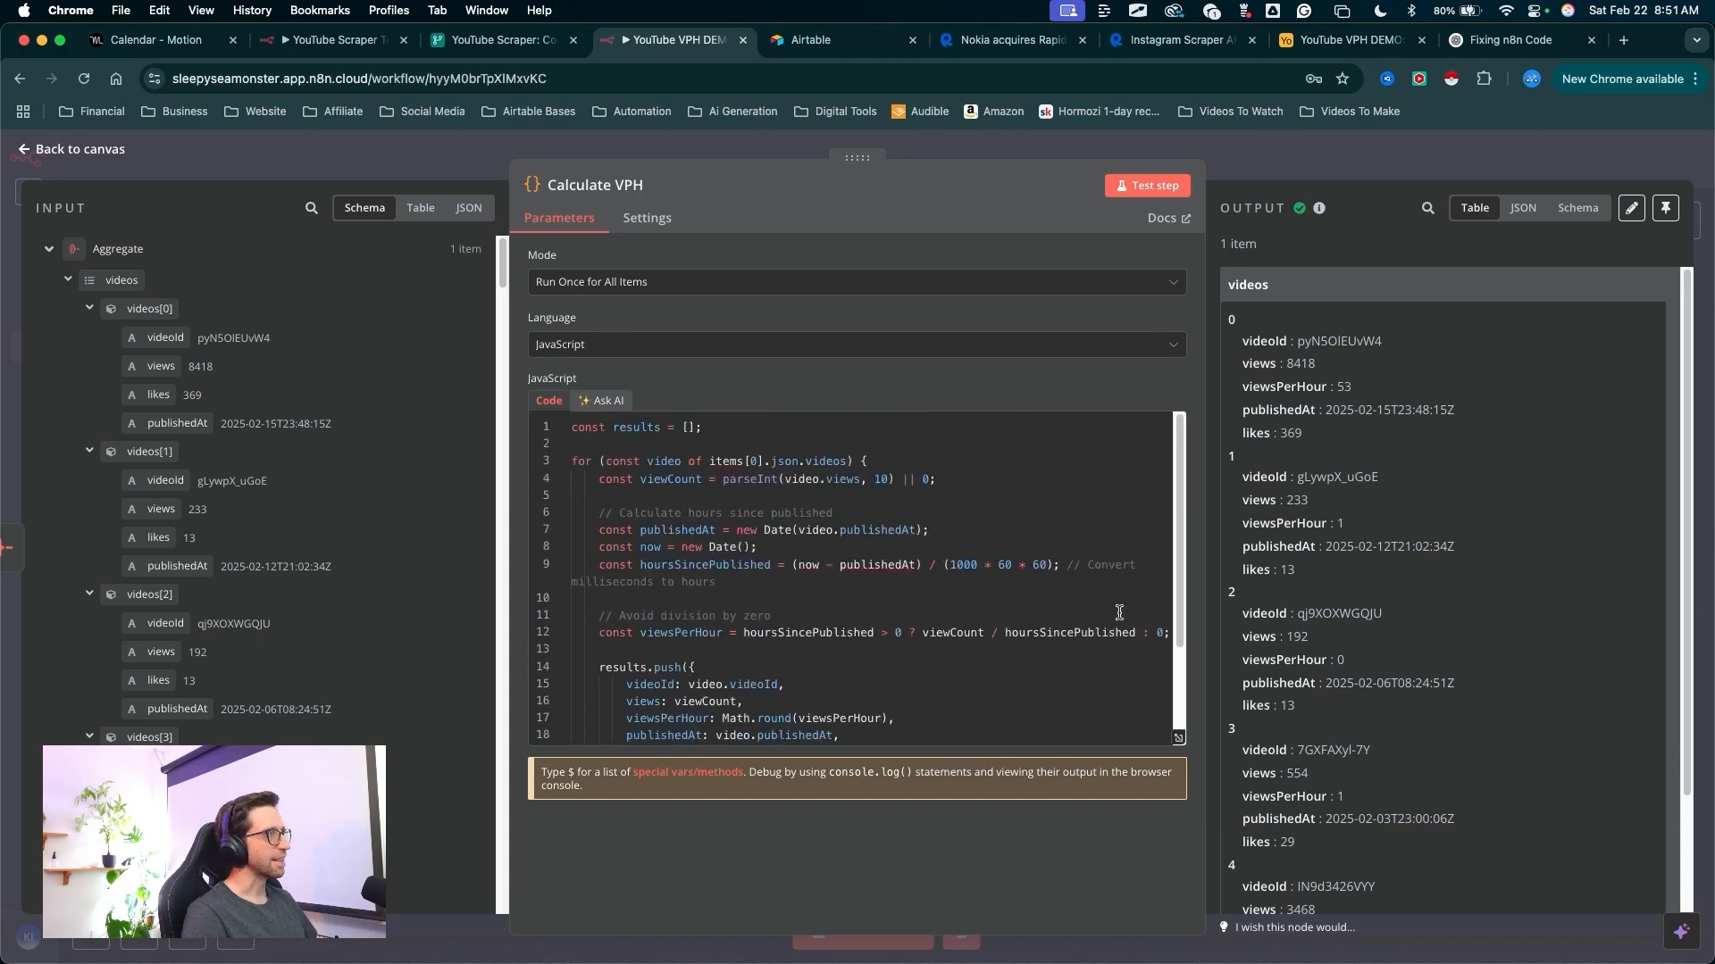
key("ctrl+shift+a")
mouse_move(1051, 522)
left_mouse_down()
mouse_move(764, 464)
mouse_move(674, 710)
mouse_move(740, 715)
left_mouse_up()
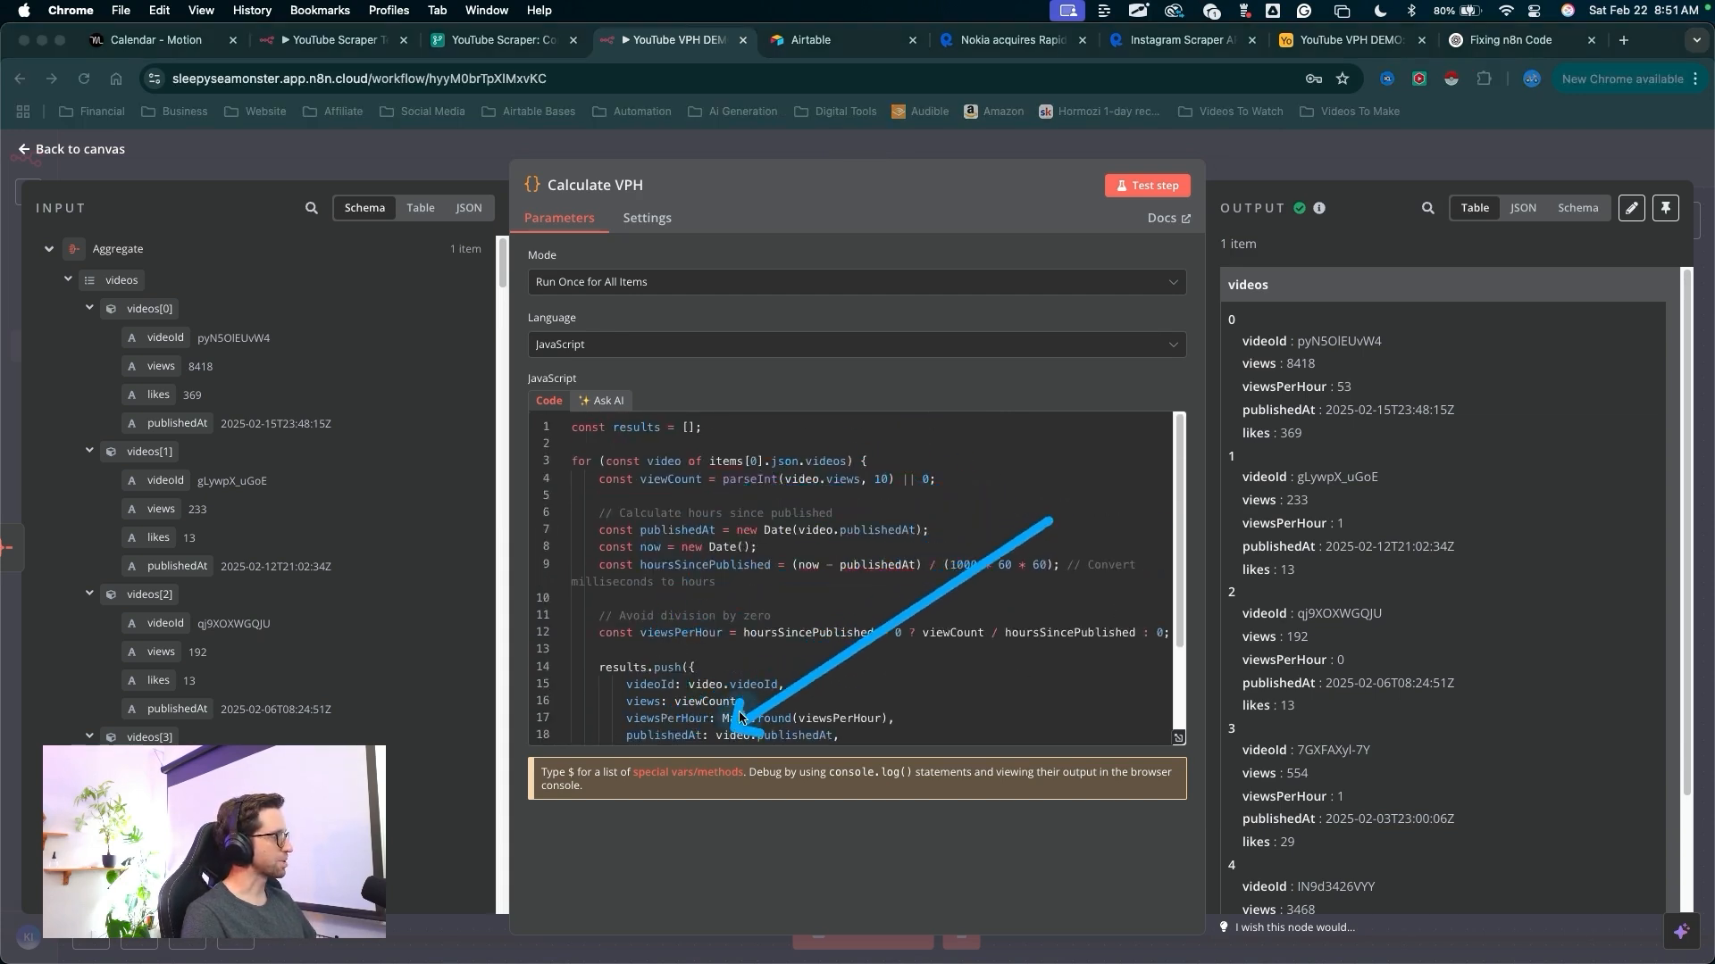
key("ctrl+shift+a")
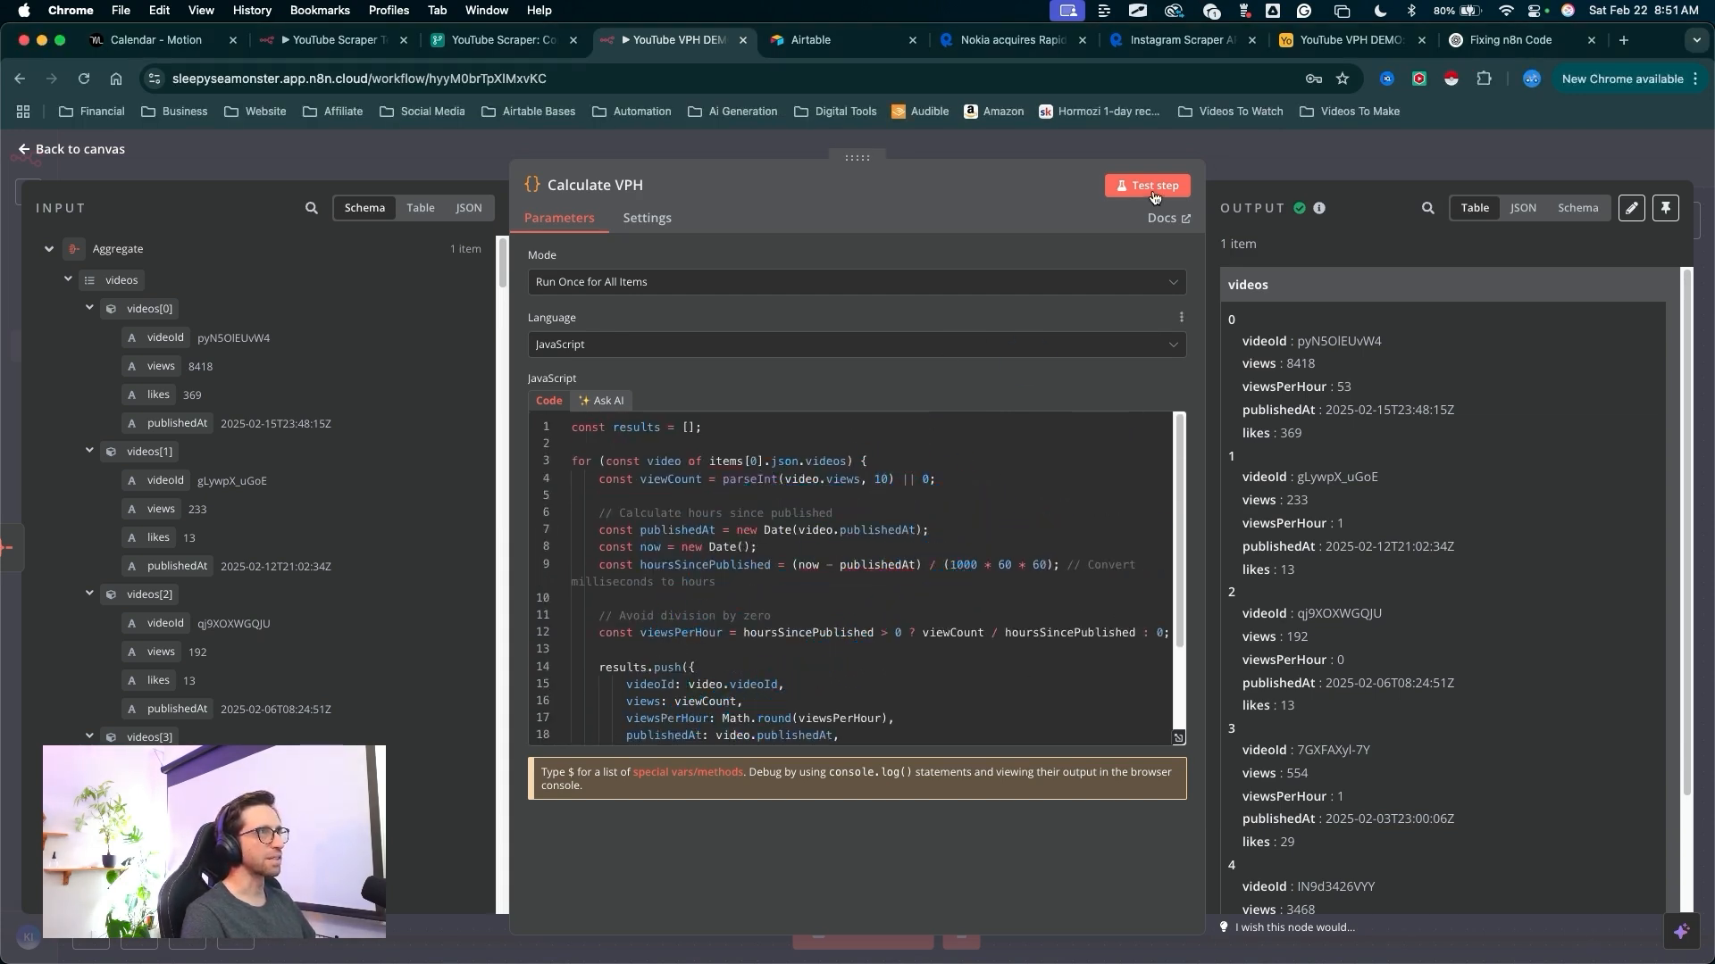
left_click(1294, 164)
- Save the YouTube VPH DEMO workflow
scroll(969, 440, "left", 5)
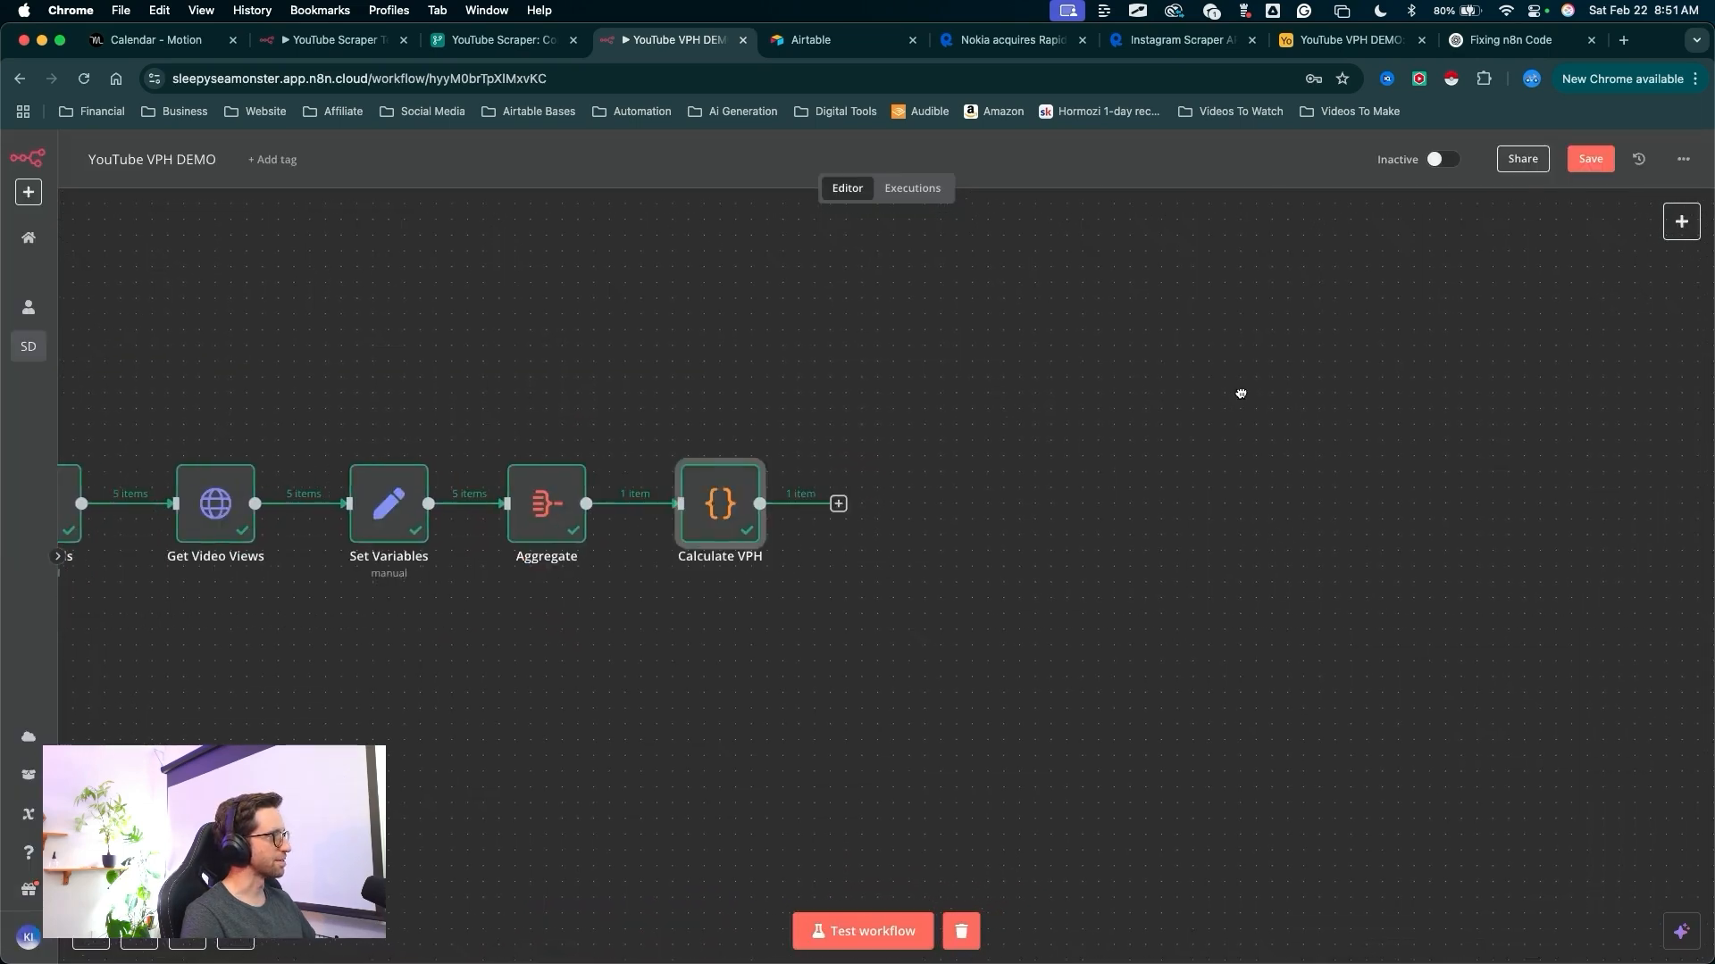
key("ctrl+shift+a")
left_click_drag(1491, 501, 1583, 202)
key("ctrl+shift+a")
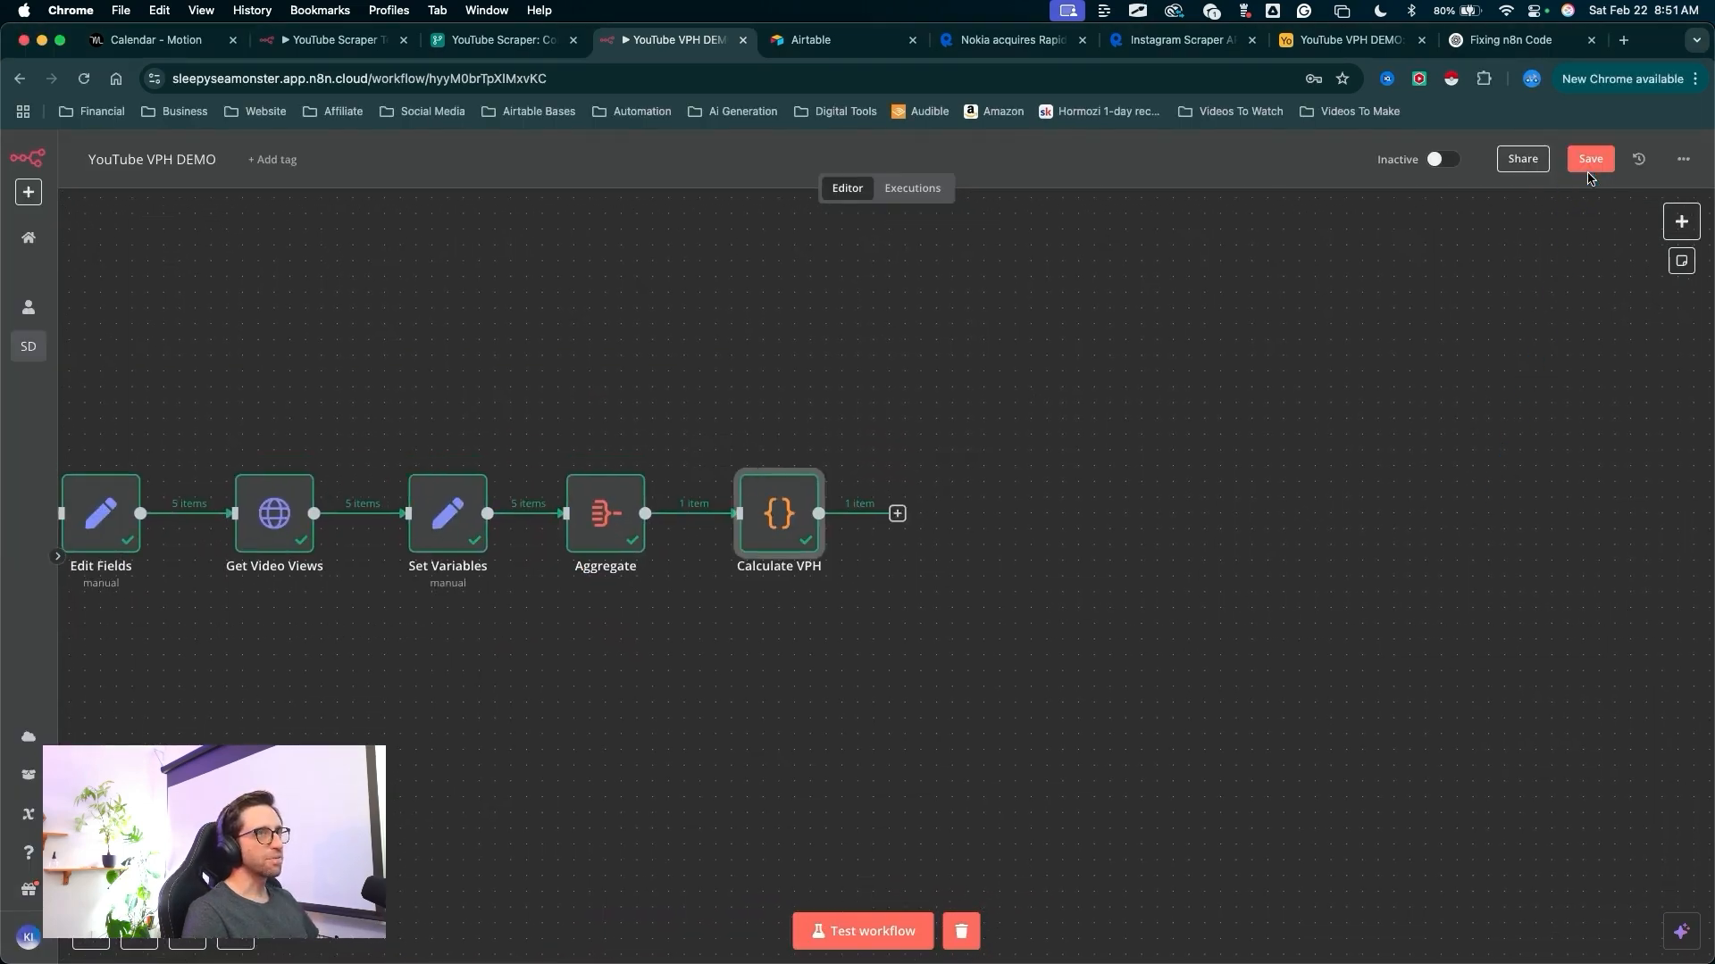
left_click(1587, 172)
- Add a Split Out node after the Calculate VPH node
key("ctrl+shift+a")
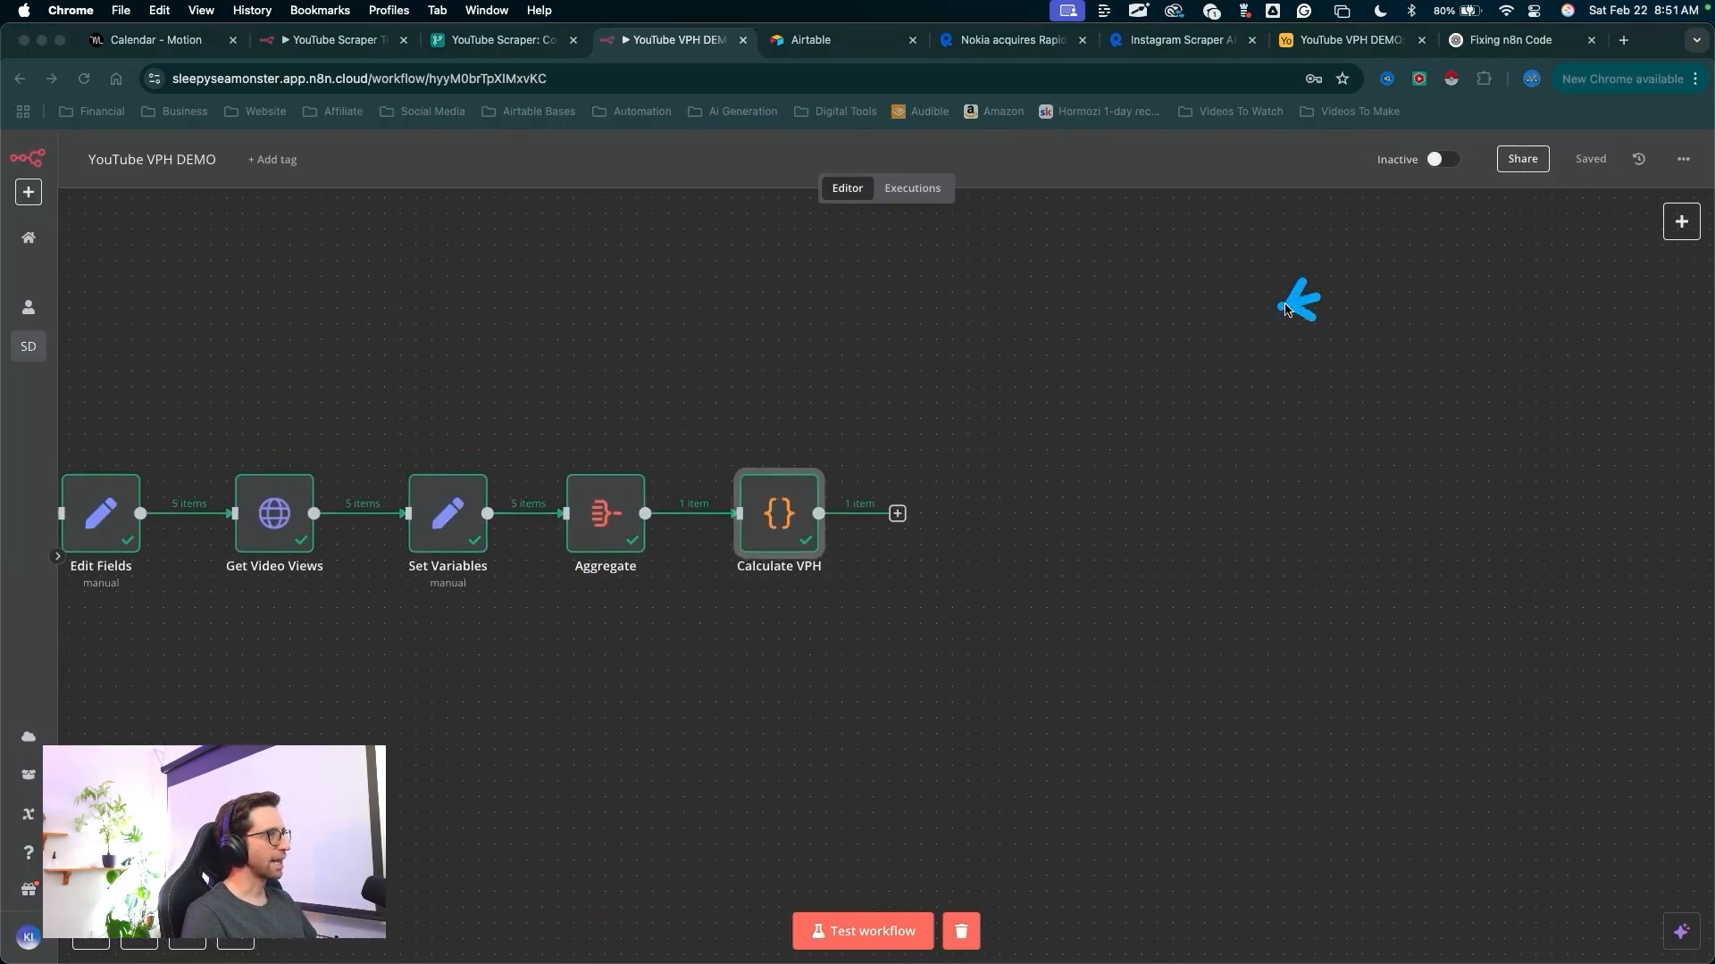
left_click_drag(1318, 298, 965, 486)
key("ctrl+shift+a")
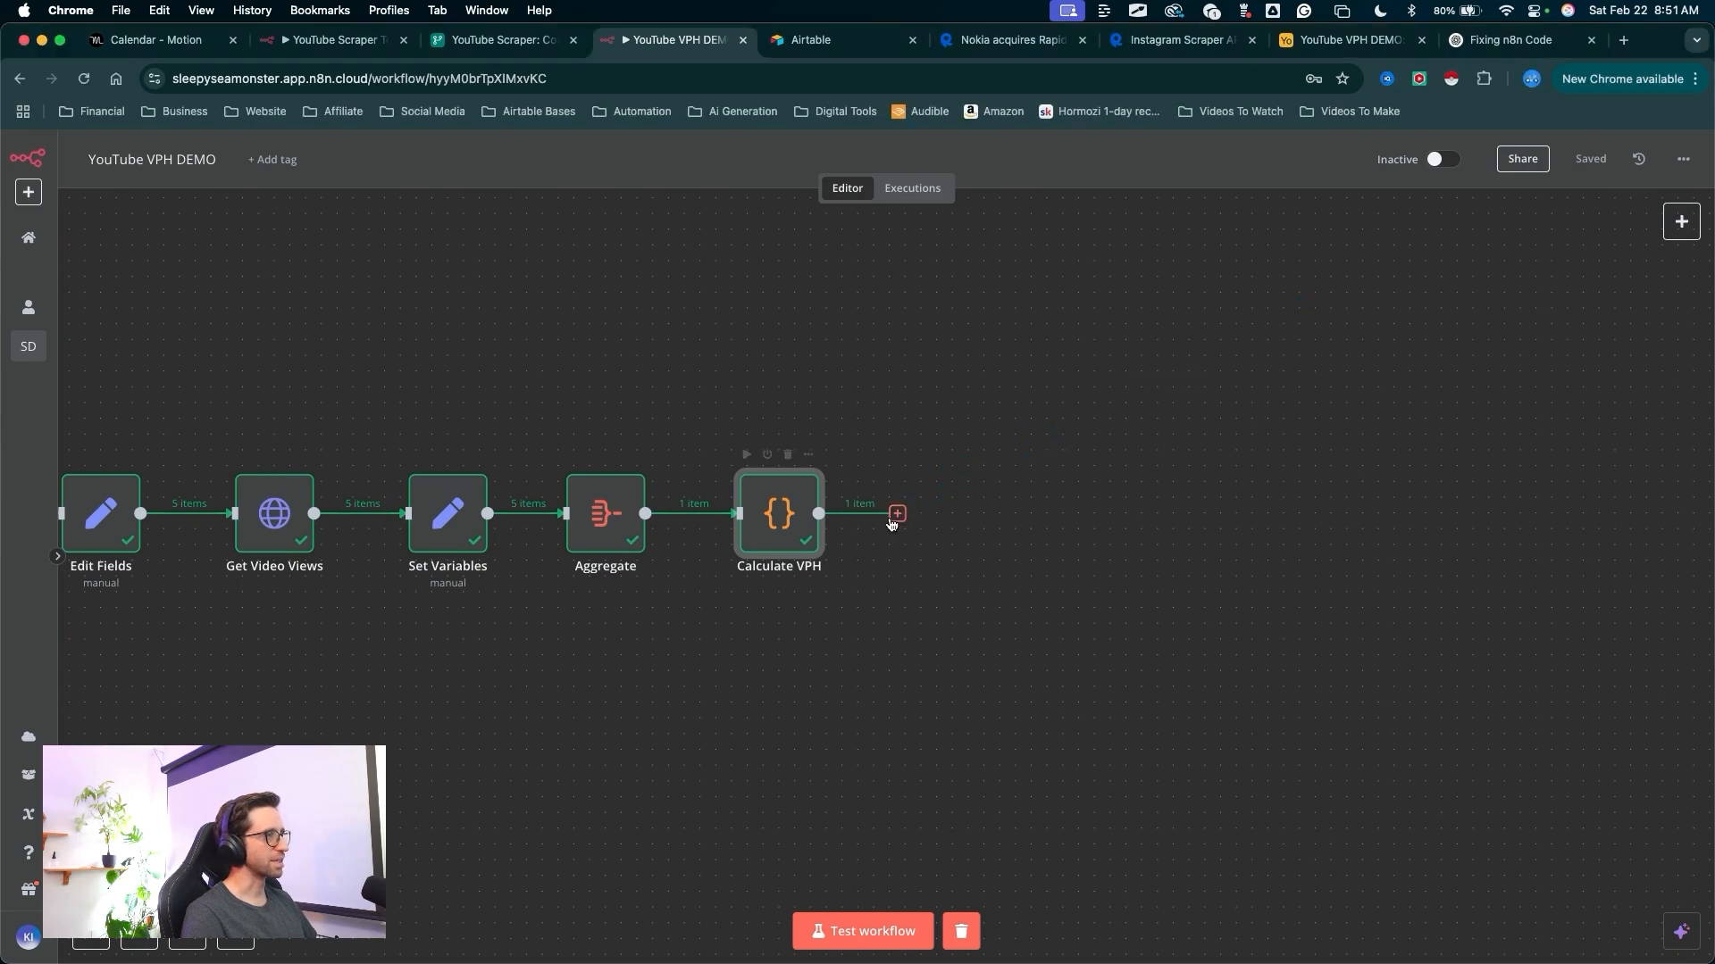
left_click(897, 514)
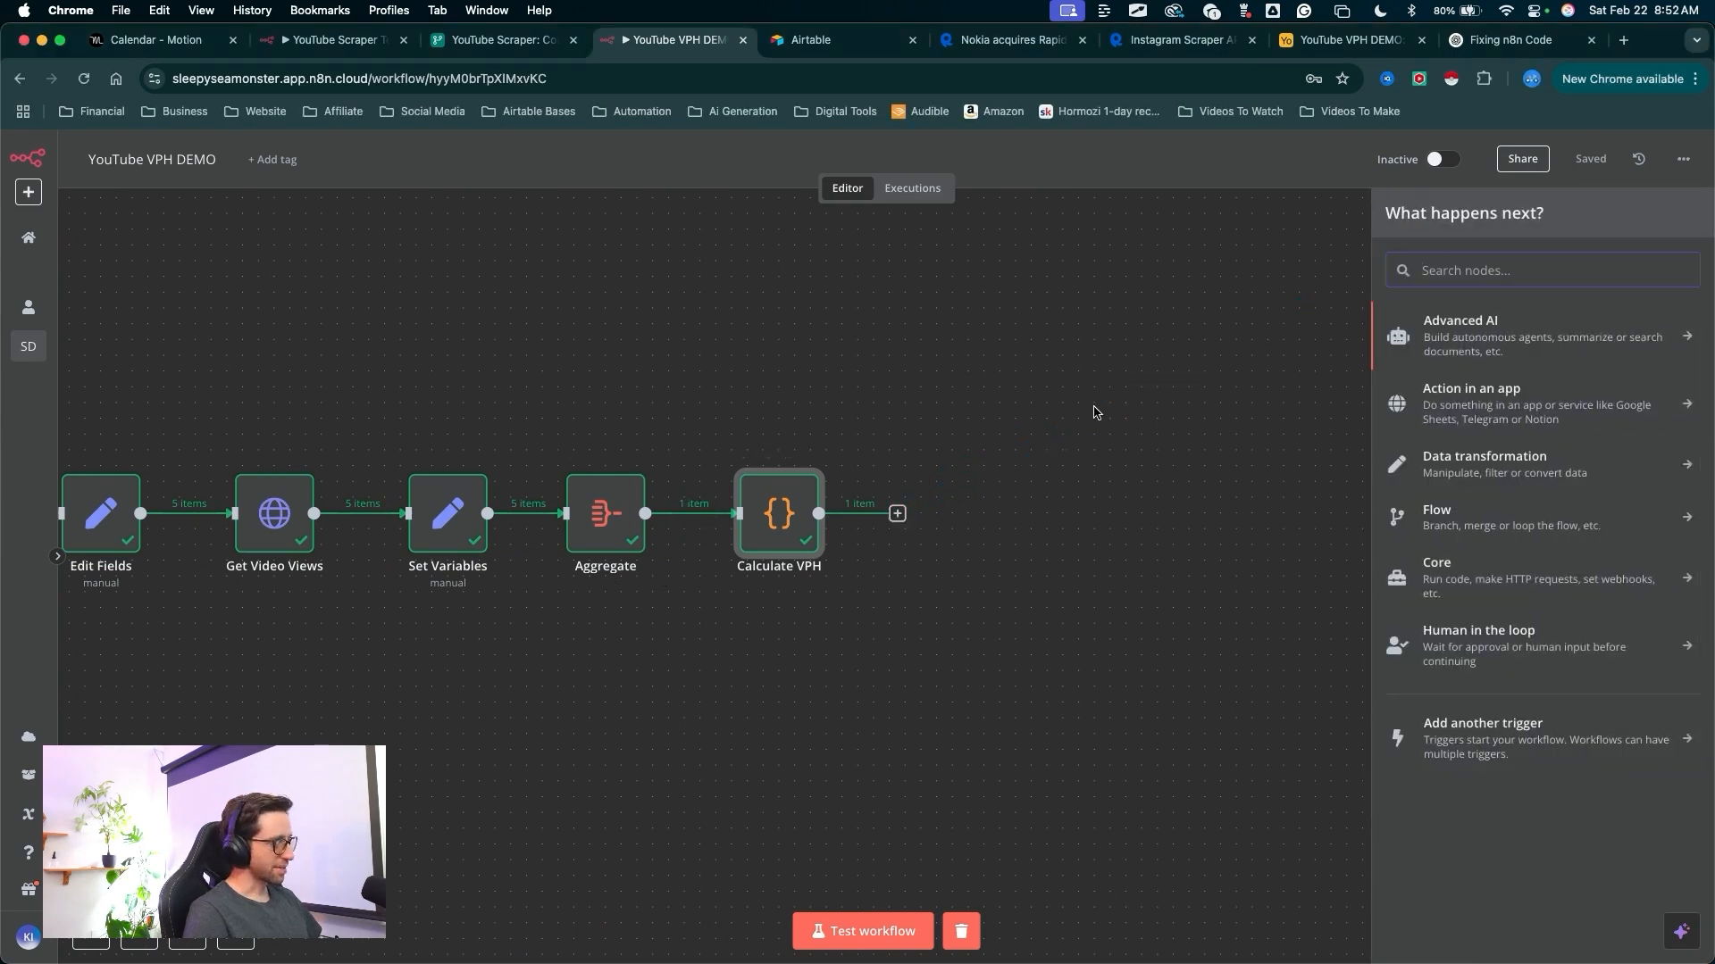
type("split")
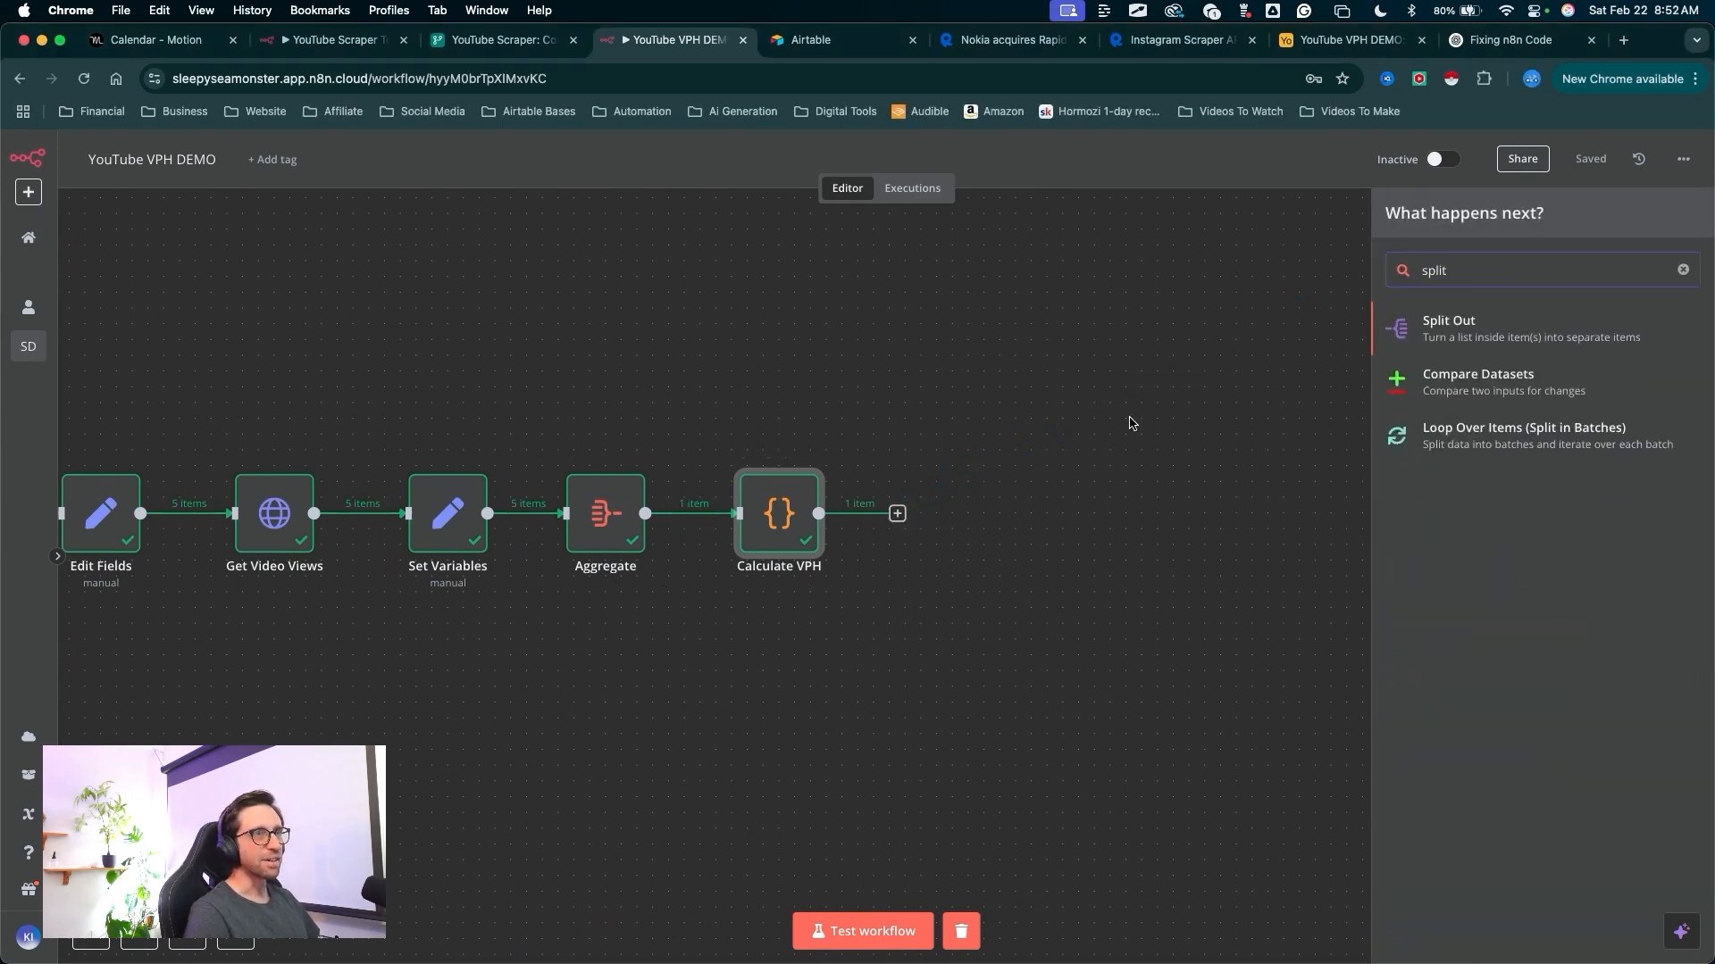
key("Return")
- Set videos as the field to split out in the new node and test the step
key("ctrl+shift+a")
mouse_move(789, 633)
left_mouse_down()
mouse_move(728, 268)
mouse_move(558, 241)
mouse_move(192, 245)
mouse_move(139, 277)
left_mouse_up()
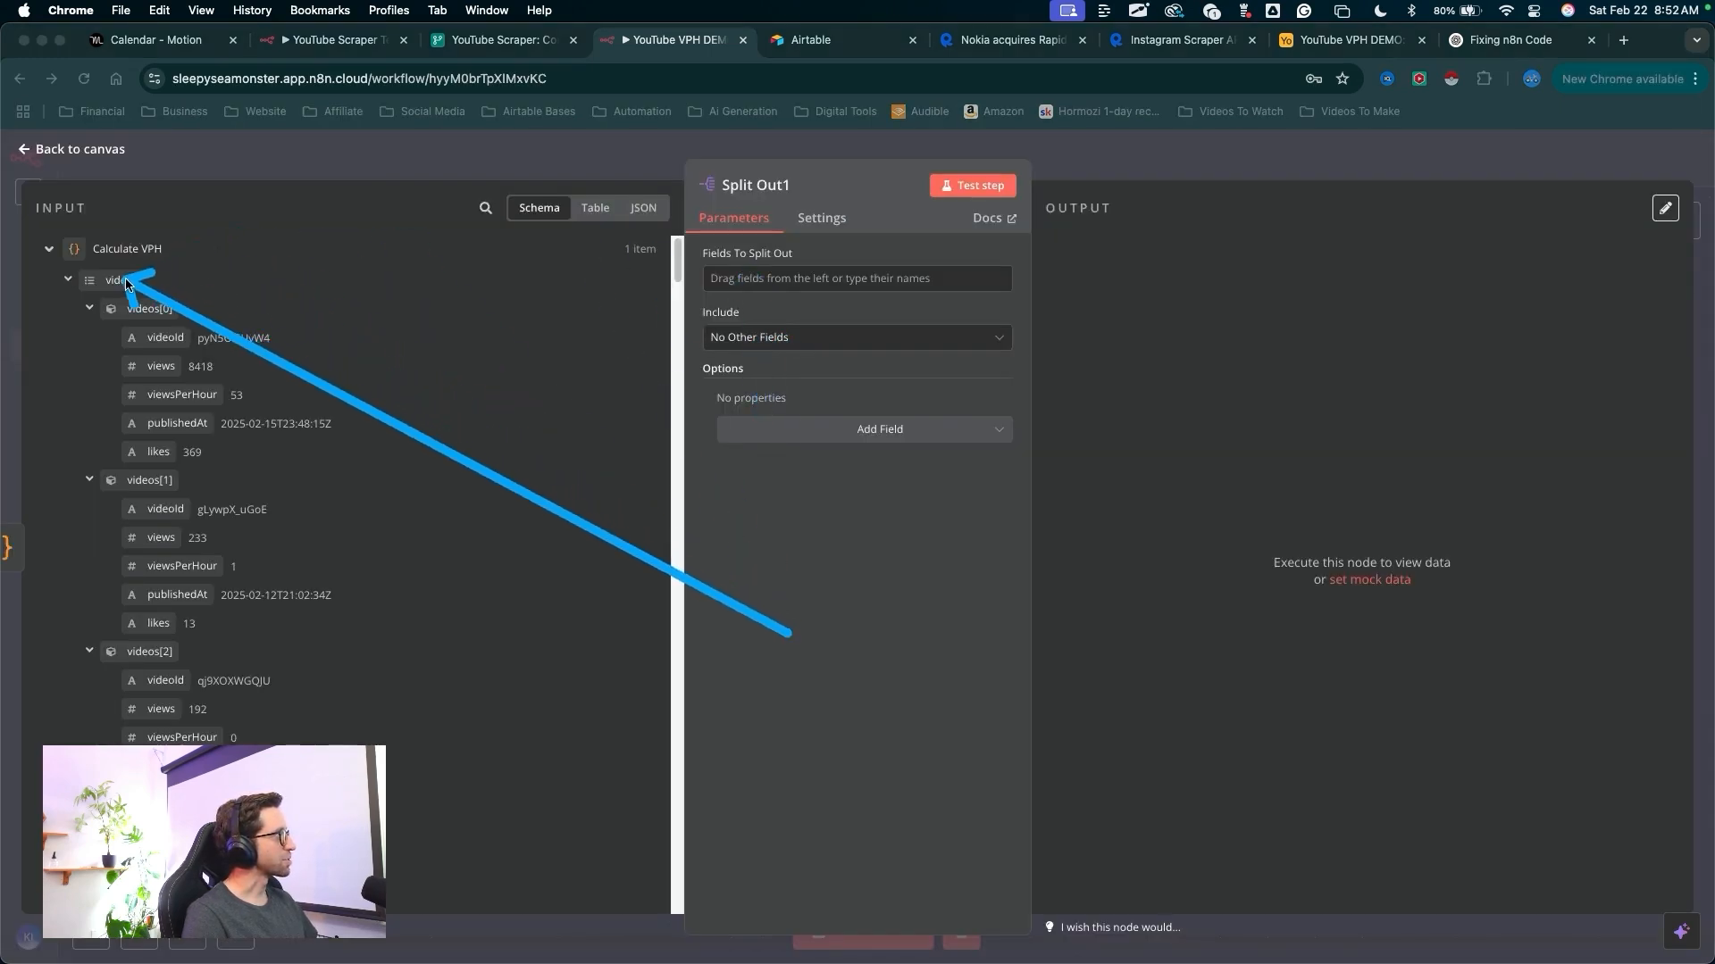
key("ctrl+shift+a")
left_click_drag(412, 281, 714, 278)
key("ctrl+shift+a")
left_click_drag(919, 593, 1014, 191)
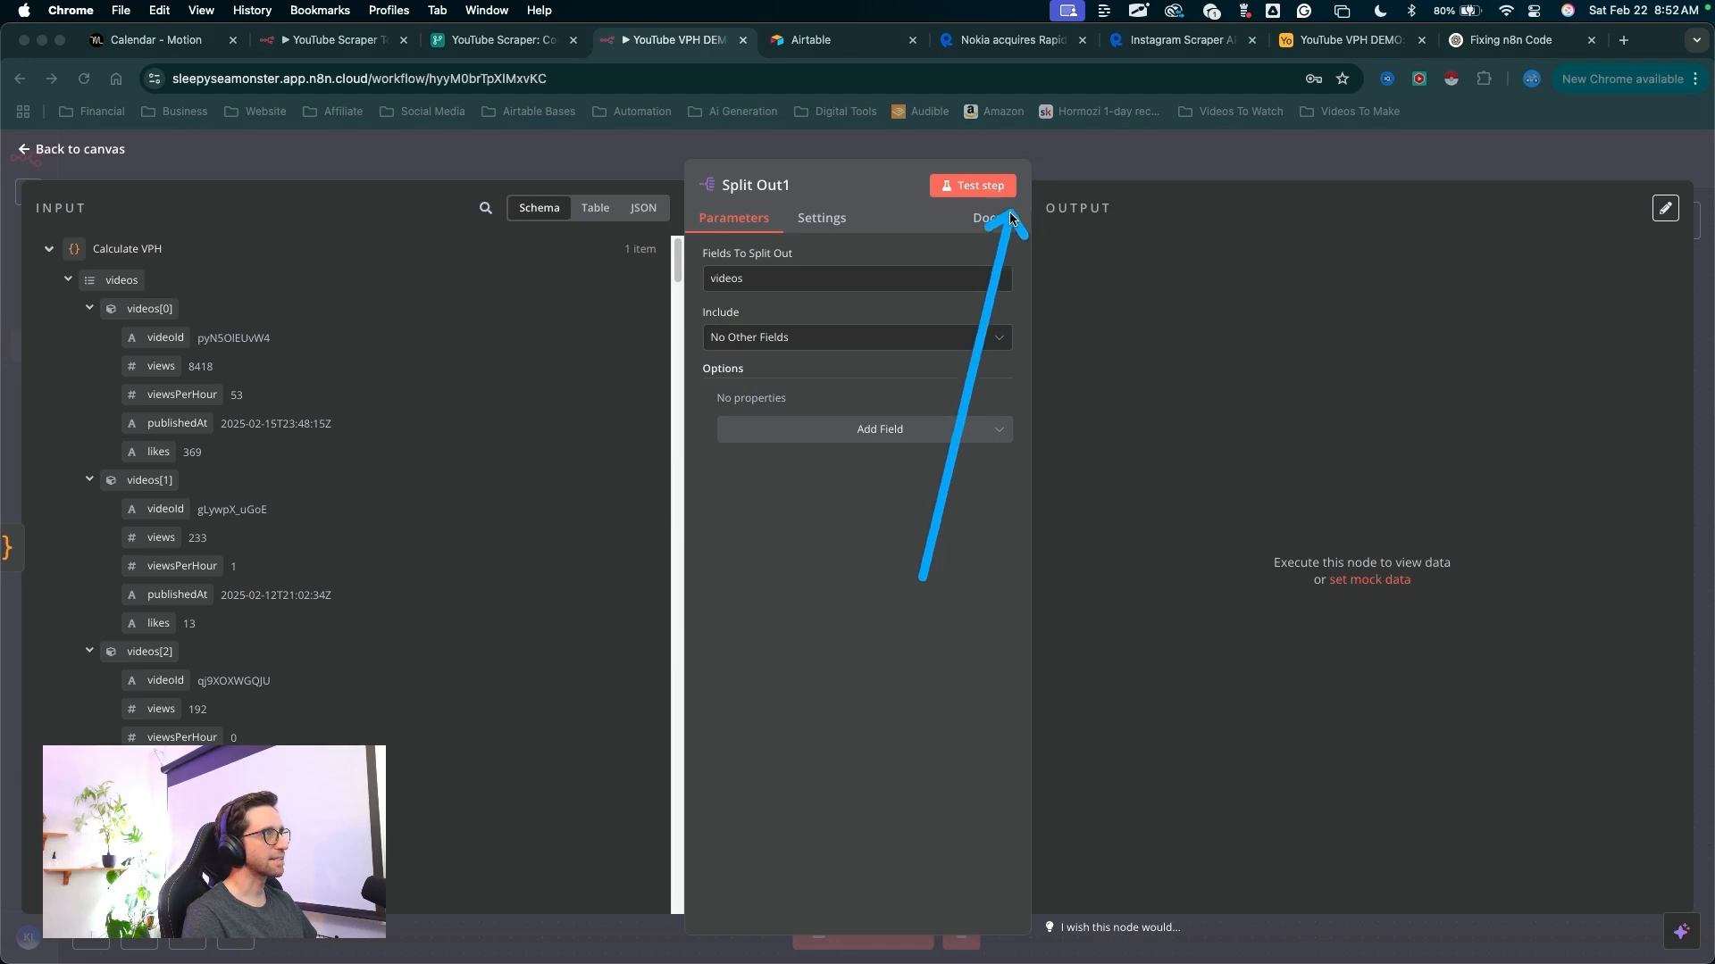
key("ctrl+shift+a")
left_click(973, 185)
- Examine the separated video rows and their viewsPerHour values in the Split Out output, and return to the canvas
key("ctrl+shift+a")
mouse_move(1142, 737)
left_mouse_down()
mouse_move(1130, 438)
mouse_move(1092, 302)
mouse_move(1217, 467)
mouse_move(1283, 303)
mouse_move(1293, 421)
mouse_move(1284, 344)
mouse_move(1309, 432)
mouse_move(1287, 306)
mouse_move(1301, 461)
left_mouse_up()
left_click_drag(1158, 514, 1165, 153)
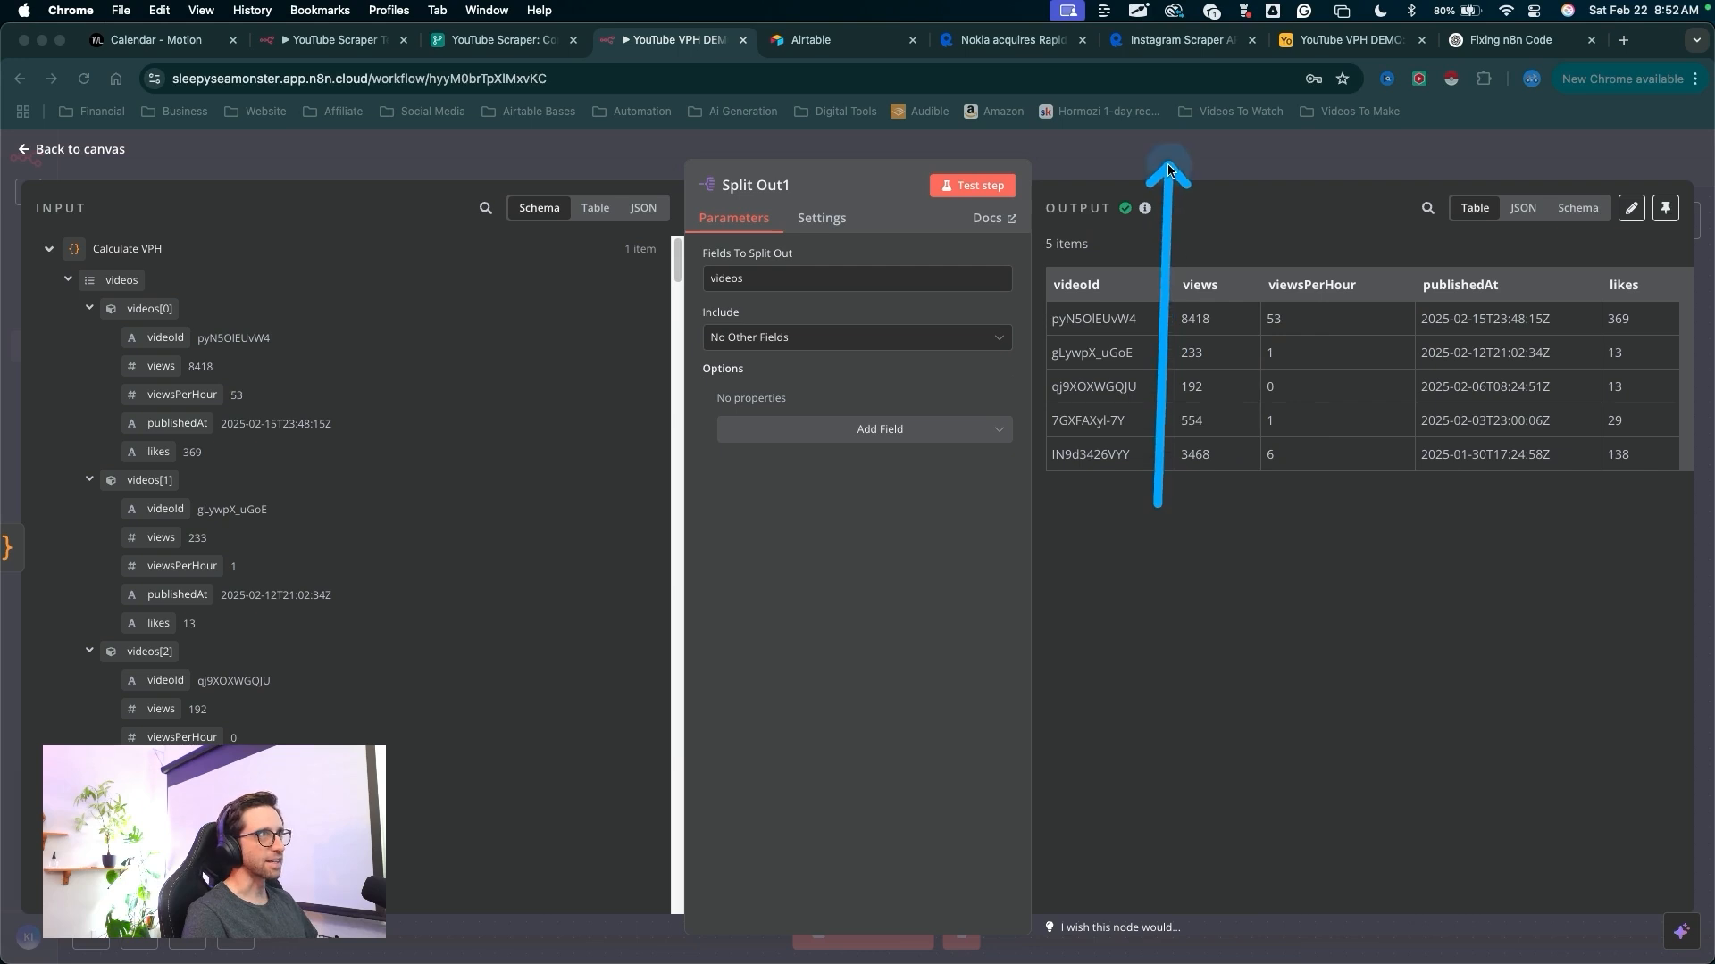
key("Escape")
mouse_move(1152, 243)
left_mouse_down()
mouse_move(436, 387)
mouse_move(614, 515)
left_mouse_up()
mouse_move(820, 515)
left_mouse_down()
mouse_move(805, 411)
mouse_move(817, 443)
mouse_move(792, 462)
mouse_move(669, 435)
mouse_move(860, 516)
mouse_move(624, 491)
mouse_move(819, 524)
mouse_move(919, 509)
mouse_move(540, 468)
mouse_move(872, 501)
mouse_move(785, 498)
mouse_move(769, 464)
mouse_move(795, 471)
mouse_move(318, 496)
mouse_move(1013, 467)
mouse_move(985, 490)
mouse_move(415, 491)
mouse_move(430, 551)
mouse_move(432, 524)
mouse_move(624, 463)
mouse_move(734, 388)
mouse_move(777, 497)
mouse_move(625, 497)
mouse_move(775, 497)
mouse_move(755, 540)
mouse_move(1076, 467)
mouse_move(1047, 498)
left_mouse_up()
mouse_move(1053, 325)
left_mouse_down()
mouse_move(922, 386)
mouse_move(735, 432)
left_mouse_up()
left_click_drag(946, 329, 724, 437)
left_click_drag(957, 286, 980, 435)
key("Escape")
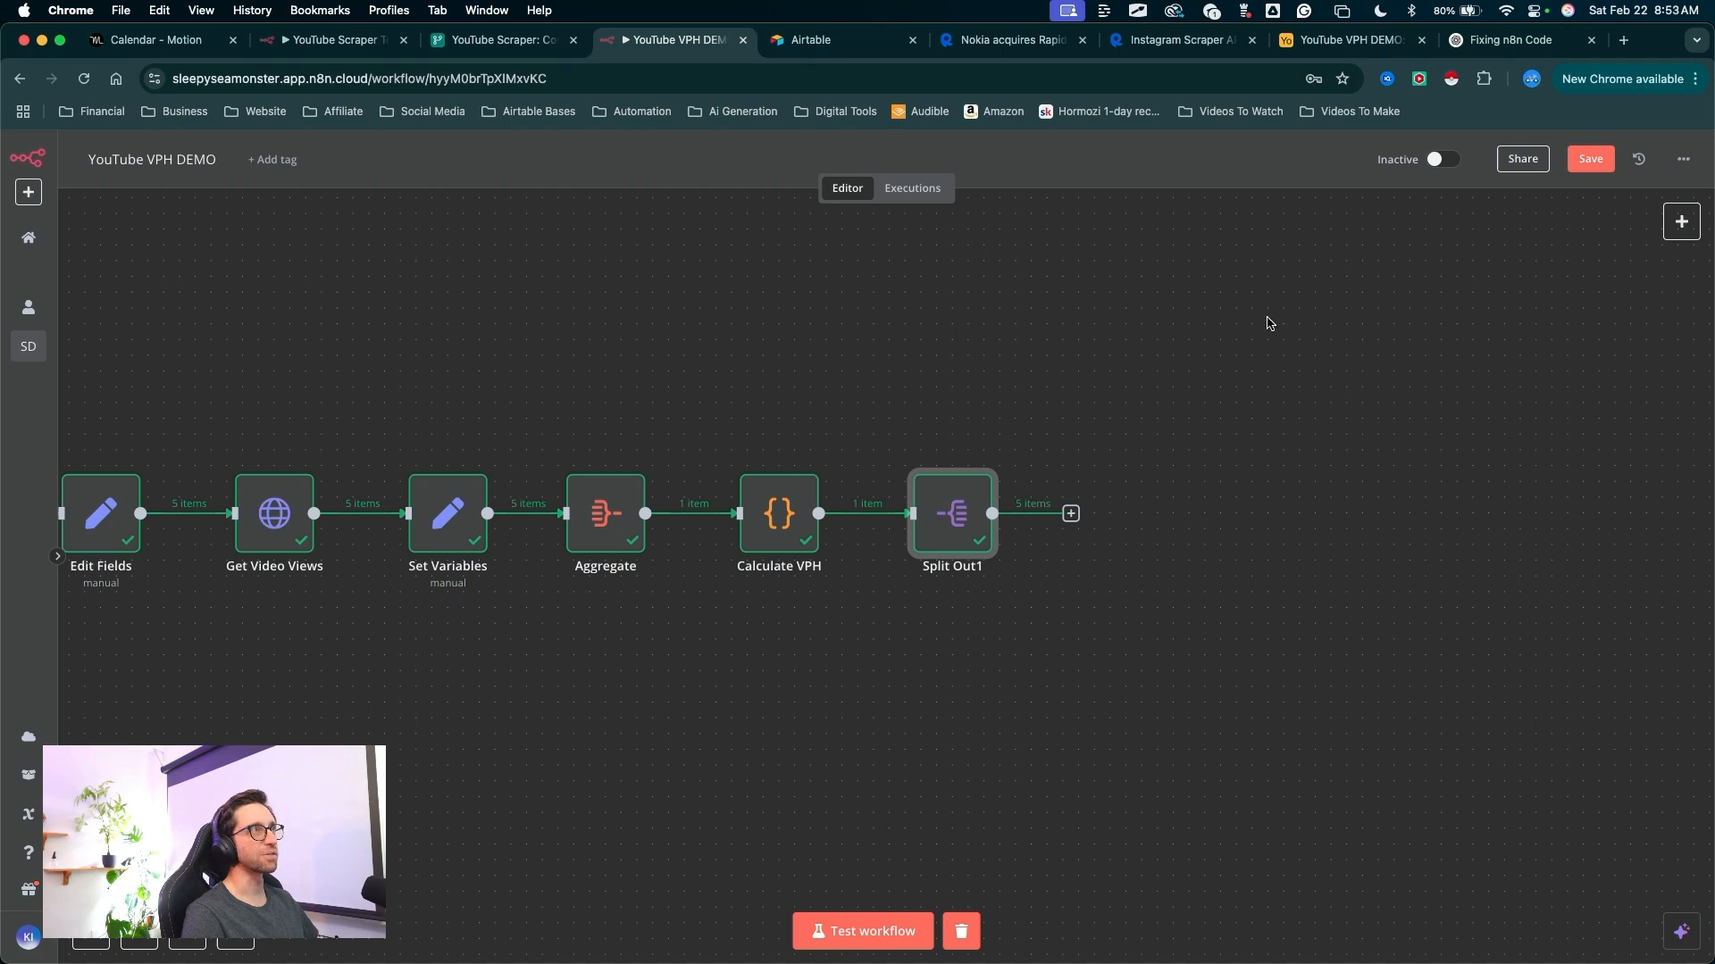
- Add a Filter node after the Split Out1 node
left_click_drag(1192, 259, 1074, 498)
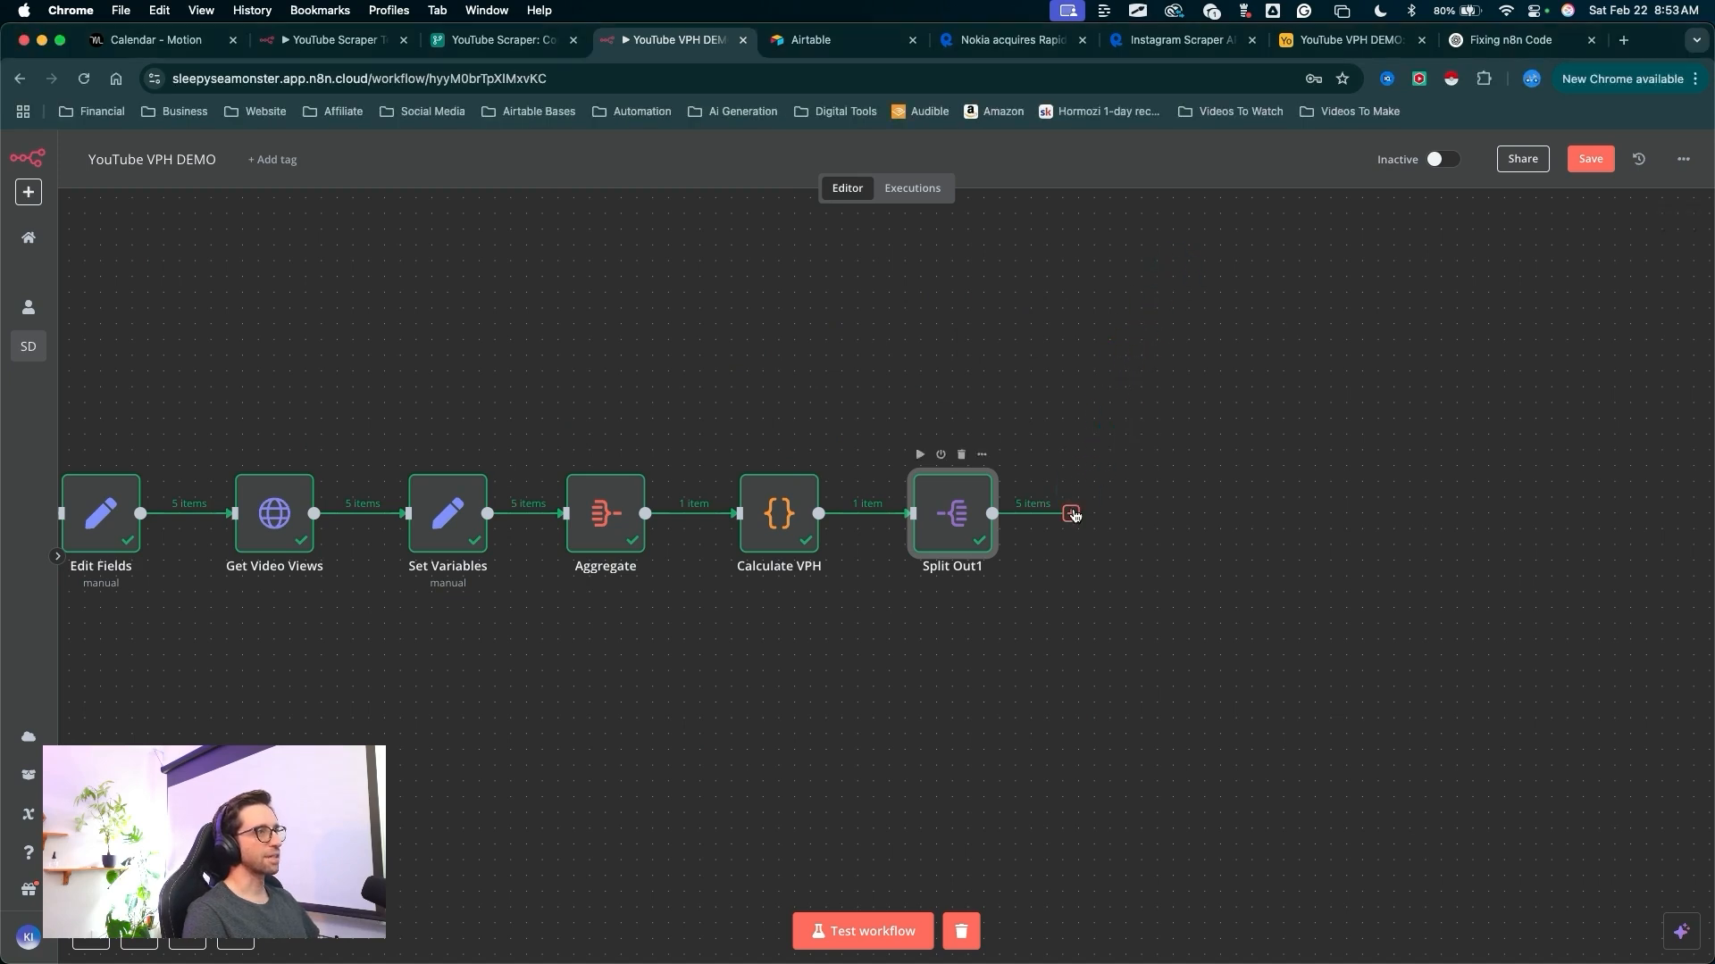
left_click(1072, 513)
type("filter")
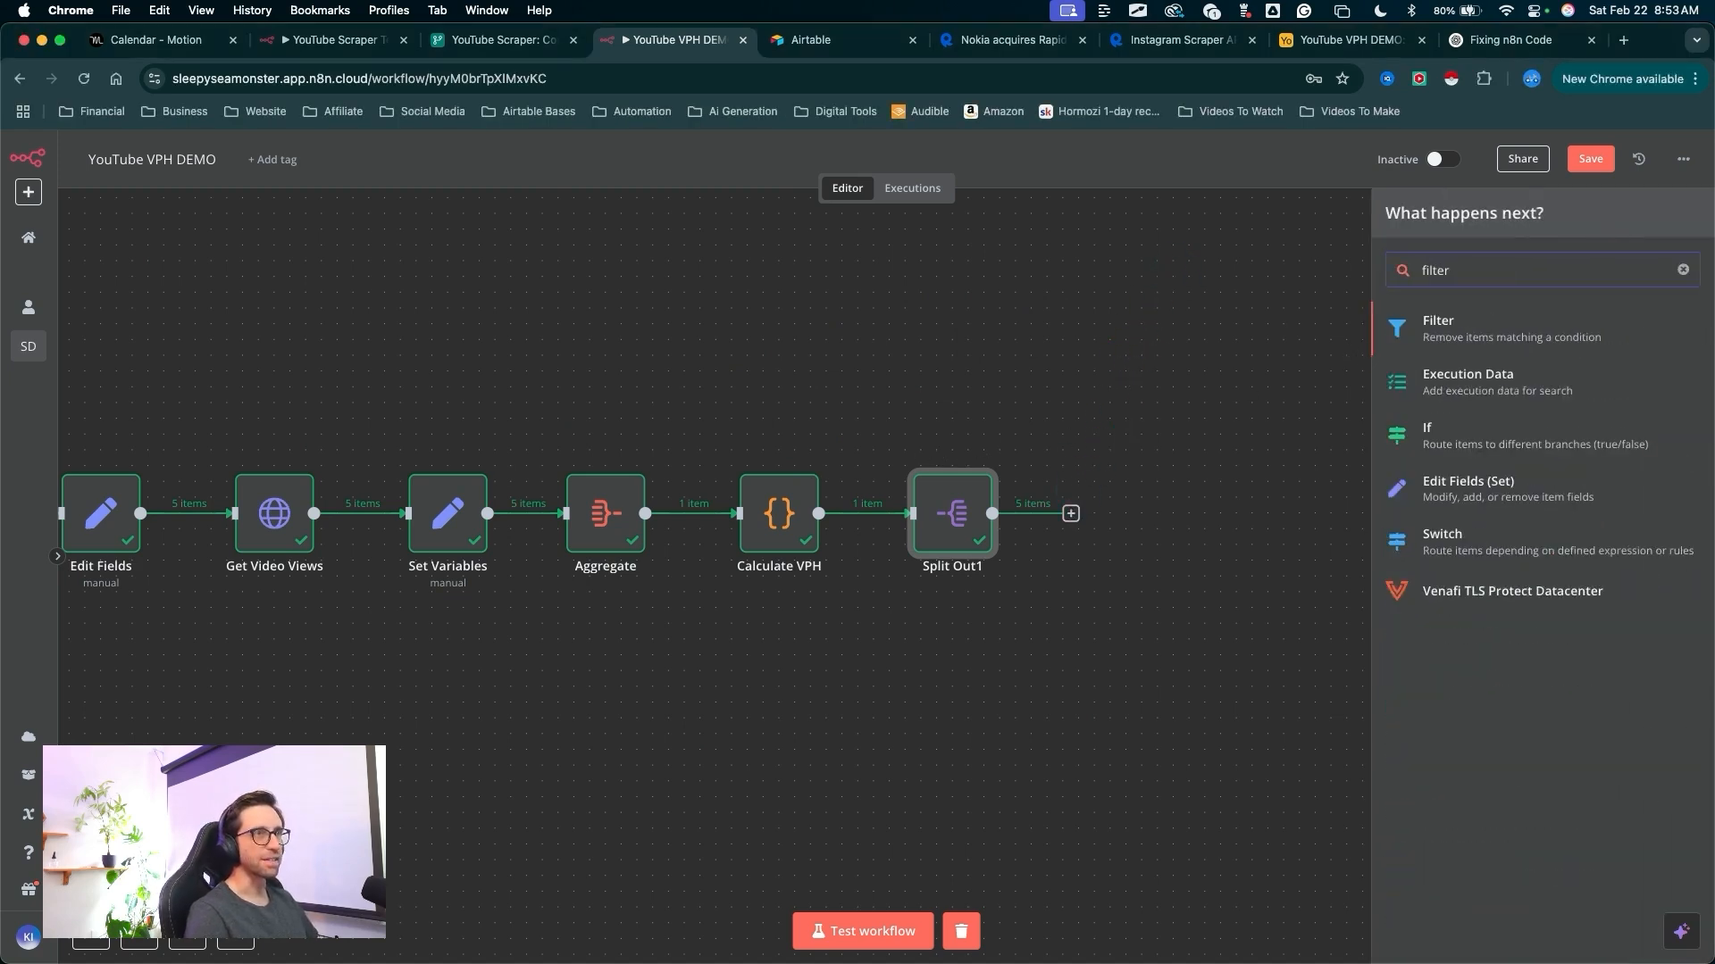
left_click_drag(1222, 500, 1425, 278)
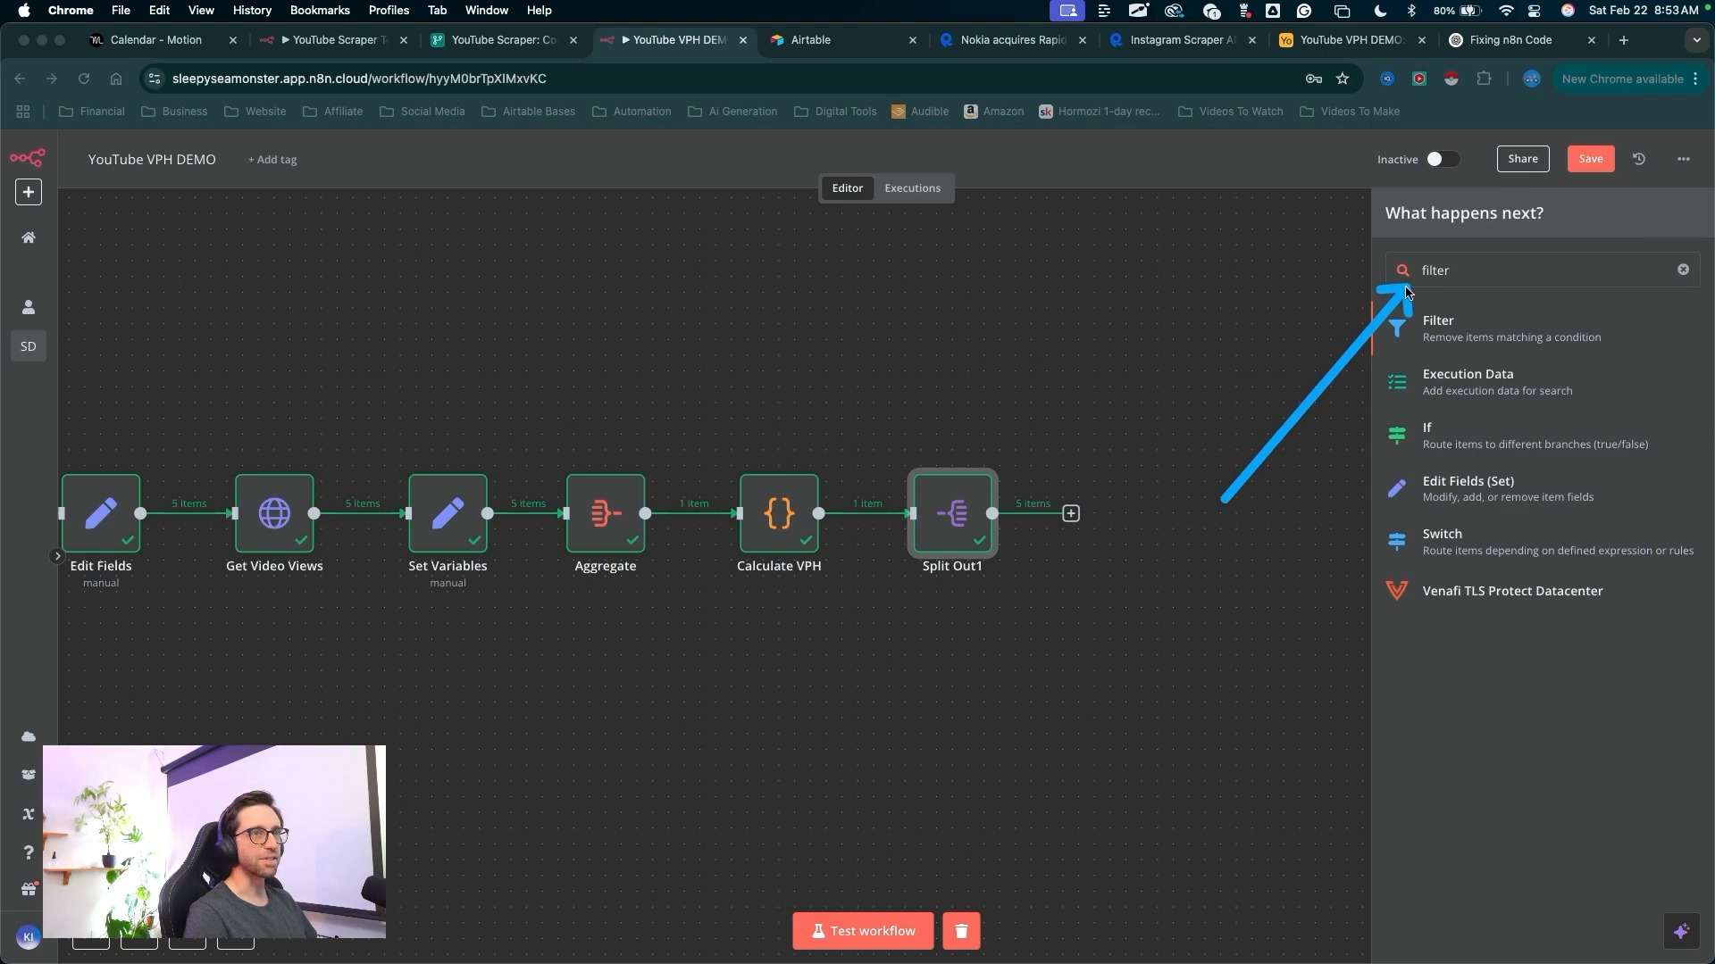
left_click(1429, 324)
- Set the Filter condition to keep items whose viewsPerHour, compared as a number, is greater than 30
mouse_move(610, 689)
left_mouse_down()
mouse_move(613, 375)
mouse_move(576, 308)
mouse_move(204, 338)
mouse_move(574, 293)
mouse_move(735, 317)
left_mouse_up()
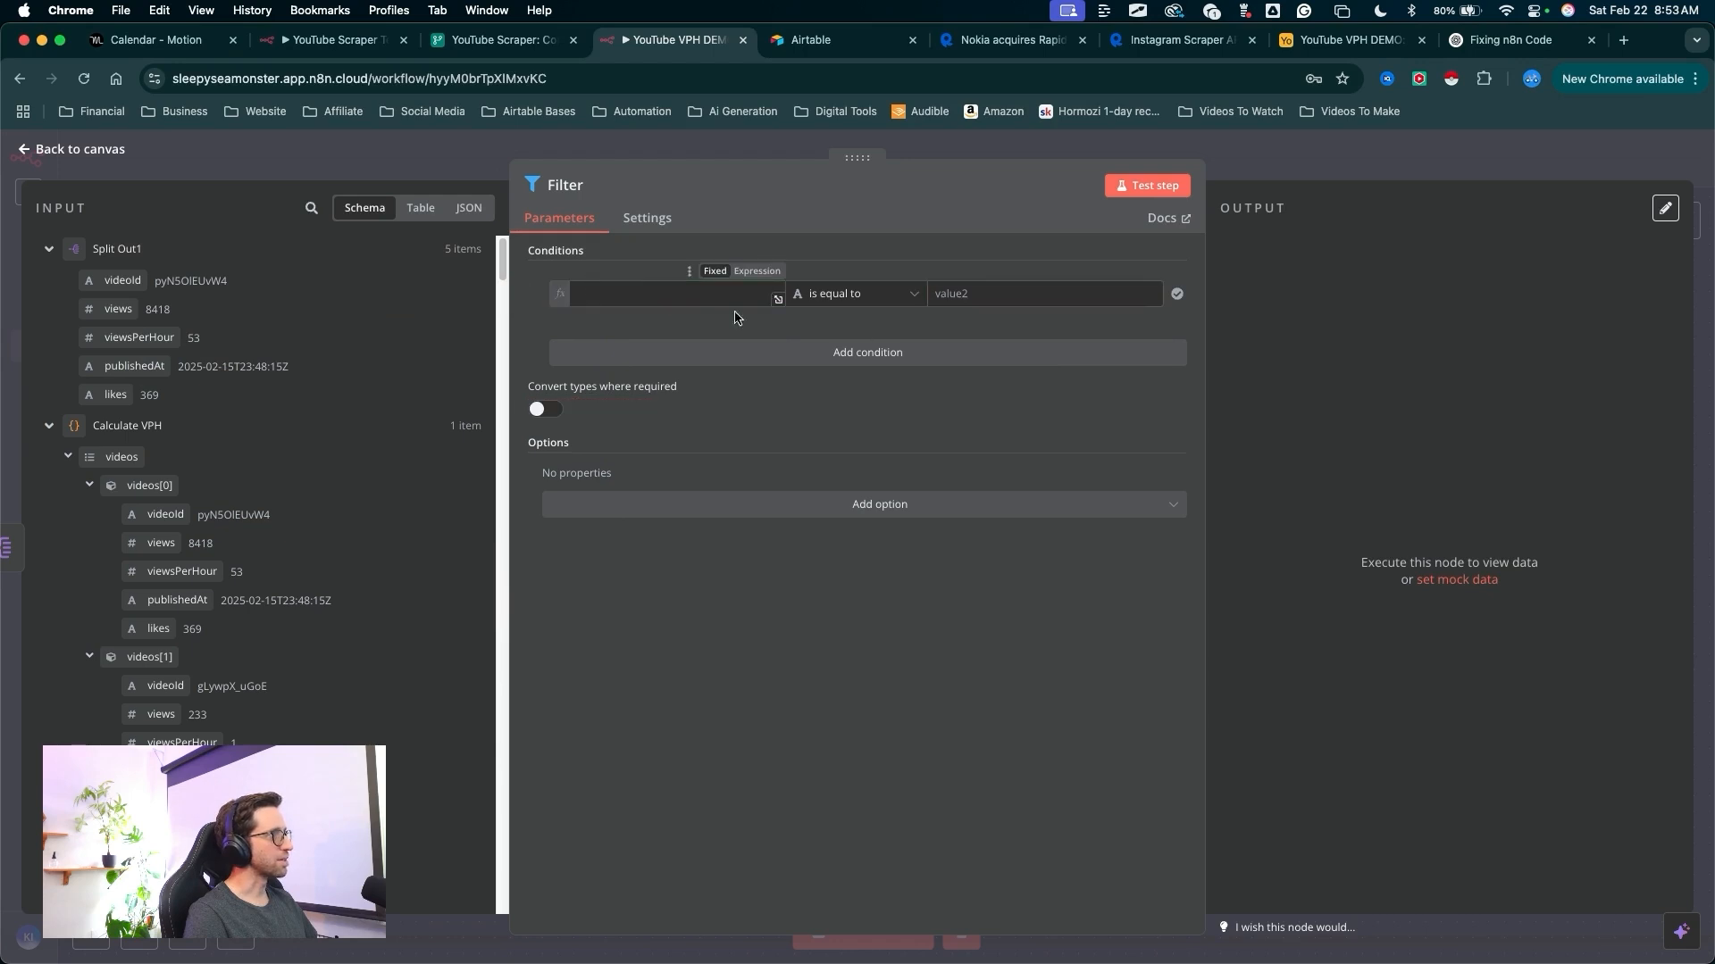
left_click_drag(851, 460, 846, 299)
left_click(839, 302)
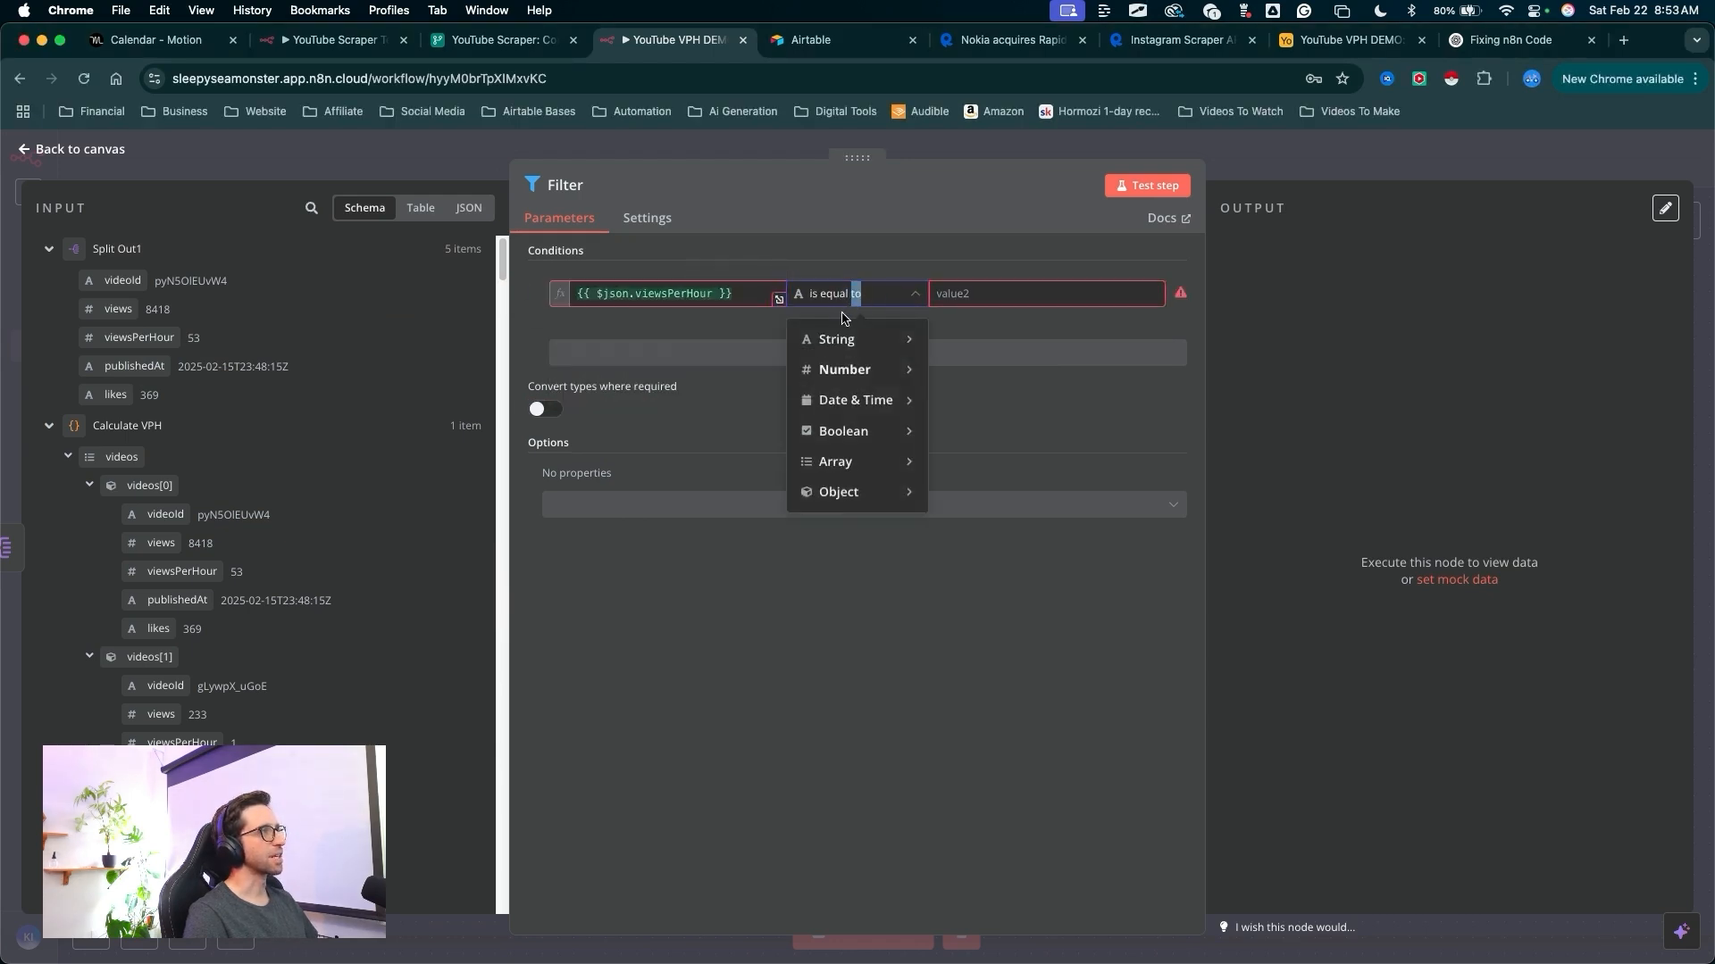
mouse_move(831, 370)
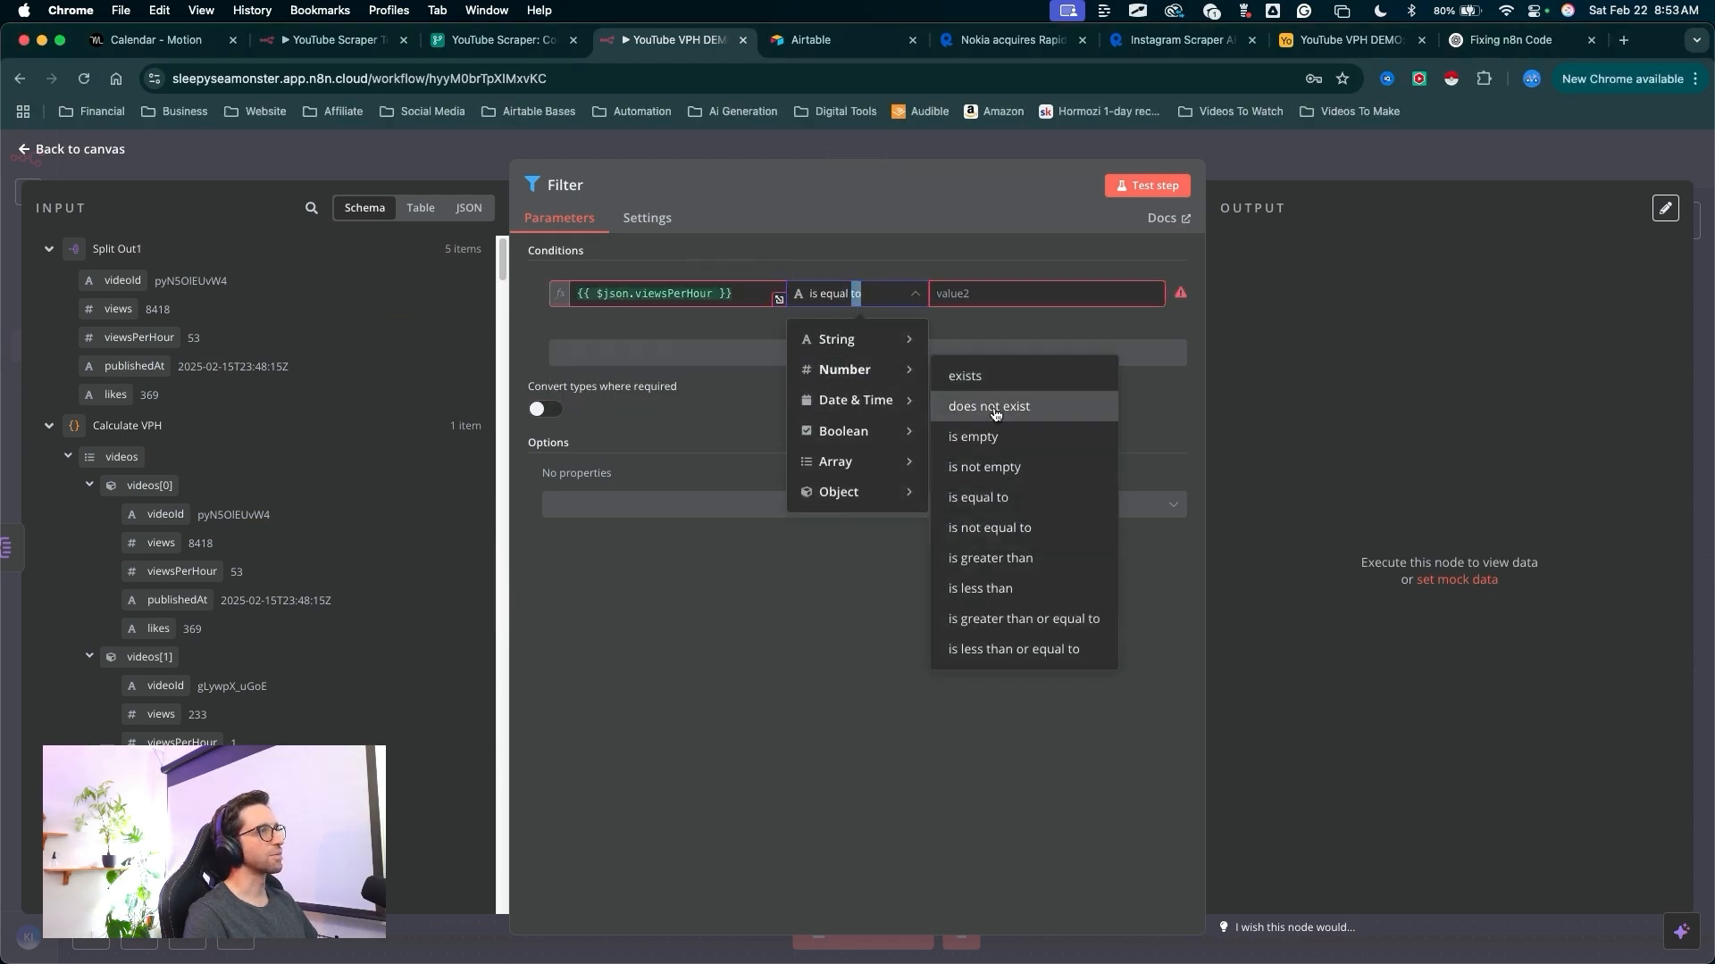
left_click(999, 564)
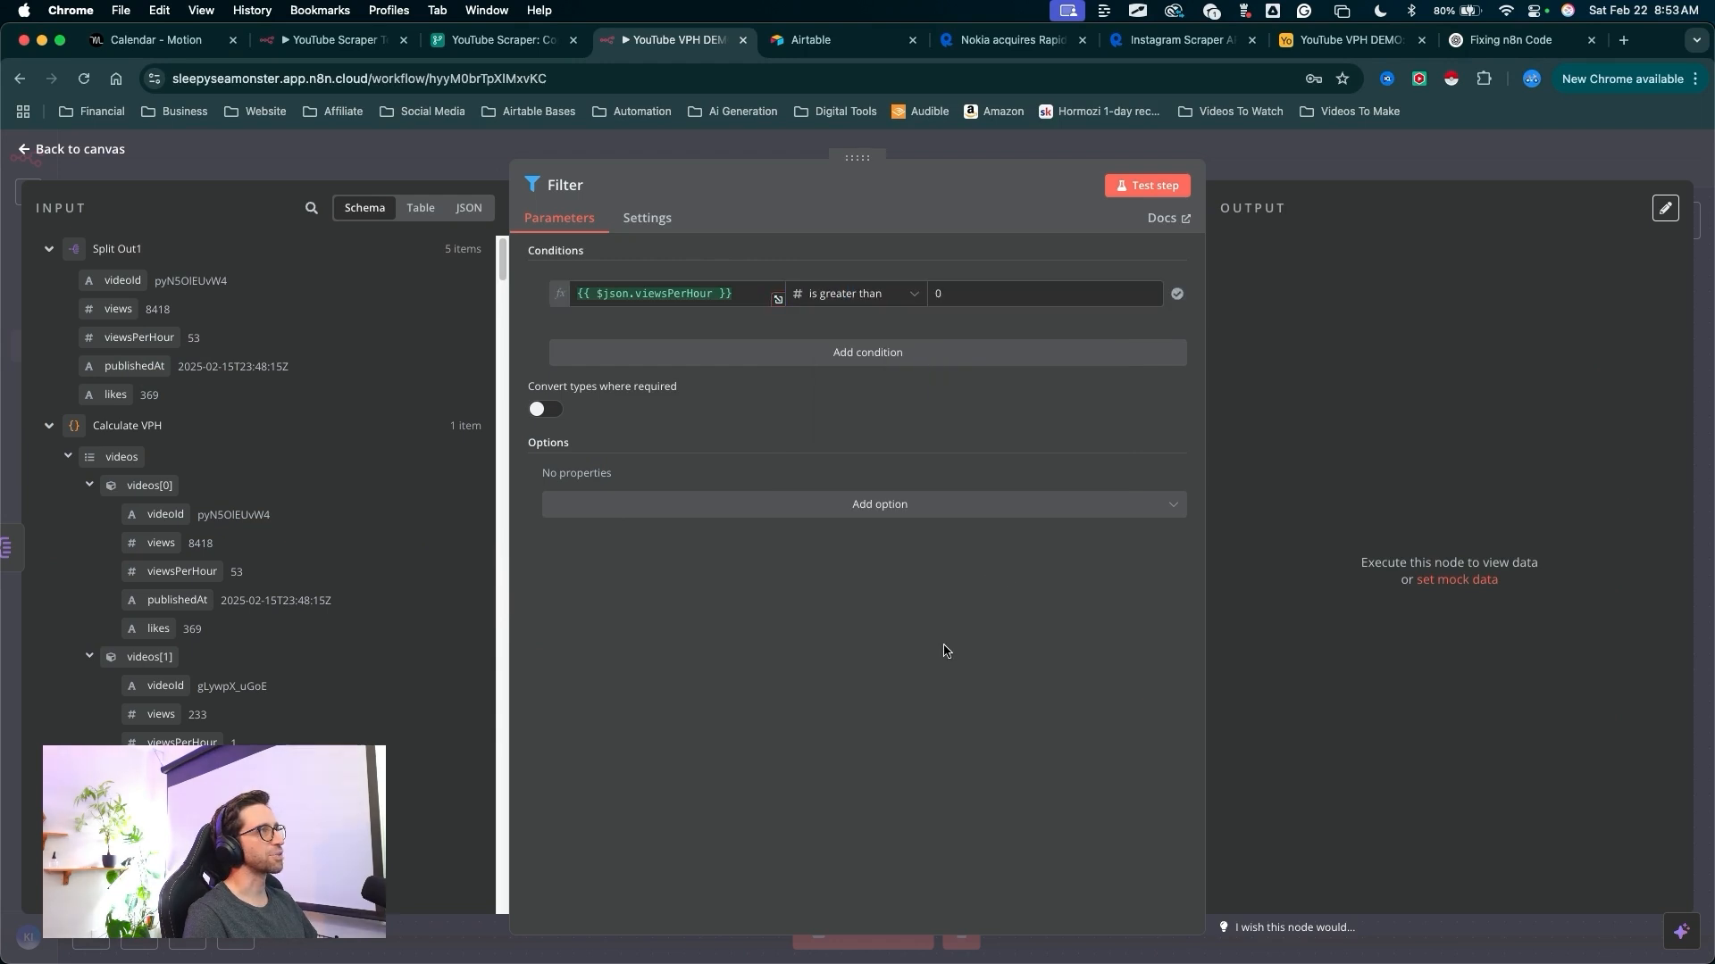
left_click_drag(966, 185, 952, 270)
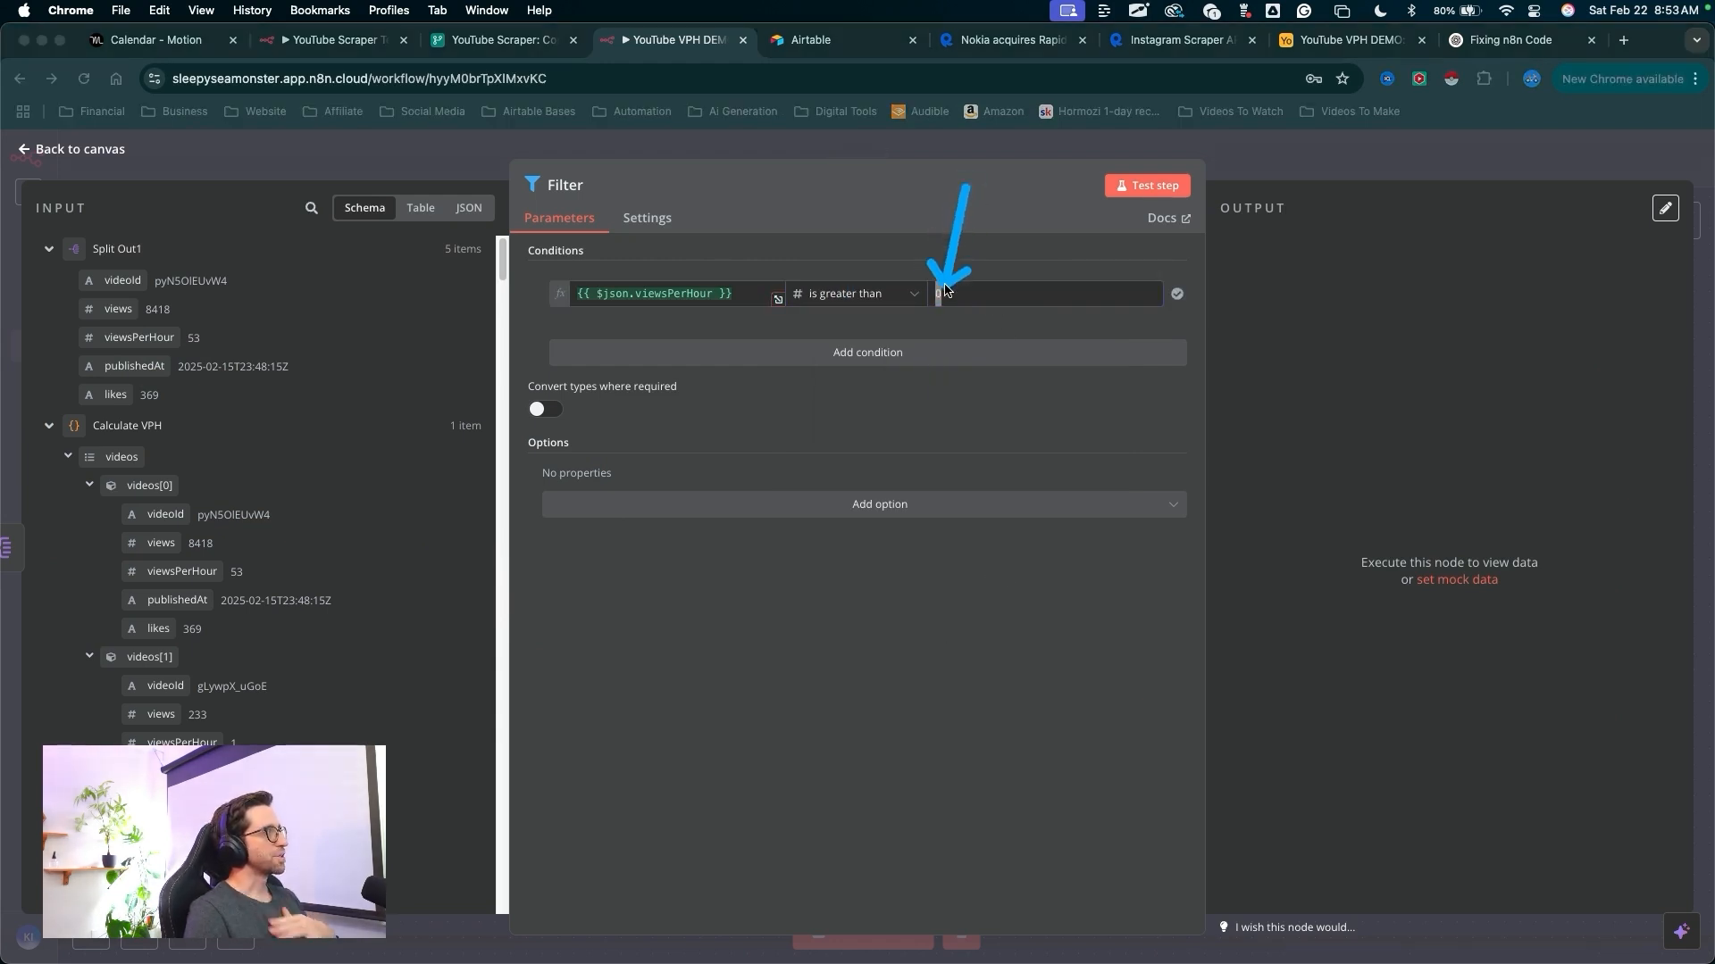
mouse_move(967, 187)
left_mouse_down()
mouse_move(791, 298)
mouse_move(207, 339)
mouse_move(803, 236)
mouse_move(1027, 281)
mouse_move(646, 295)
mouse_move(1007, 267)
mouse_move(414, 276)
mouse_move(298, 333)
mouse_move(202, 337)
mouse_move(281, 719)
mouse_move(249, 486)
mouse_move(184, 383)
mouse_move(986, 253)
mouse_move(1041, 276)
mouse_move(394, 364)
mouse_move(291, 363)
mouse_move(192, 299)
mouse_move(174, 344)
mouse_move(932, 286)
mouse_move(459, 306)
mouse_move(372, 325)
mouse_move(961, 281)
mouse_move(893, 268)
mouse_move(965, 291)
left_mouse_up()
left_click(965, 291)
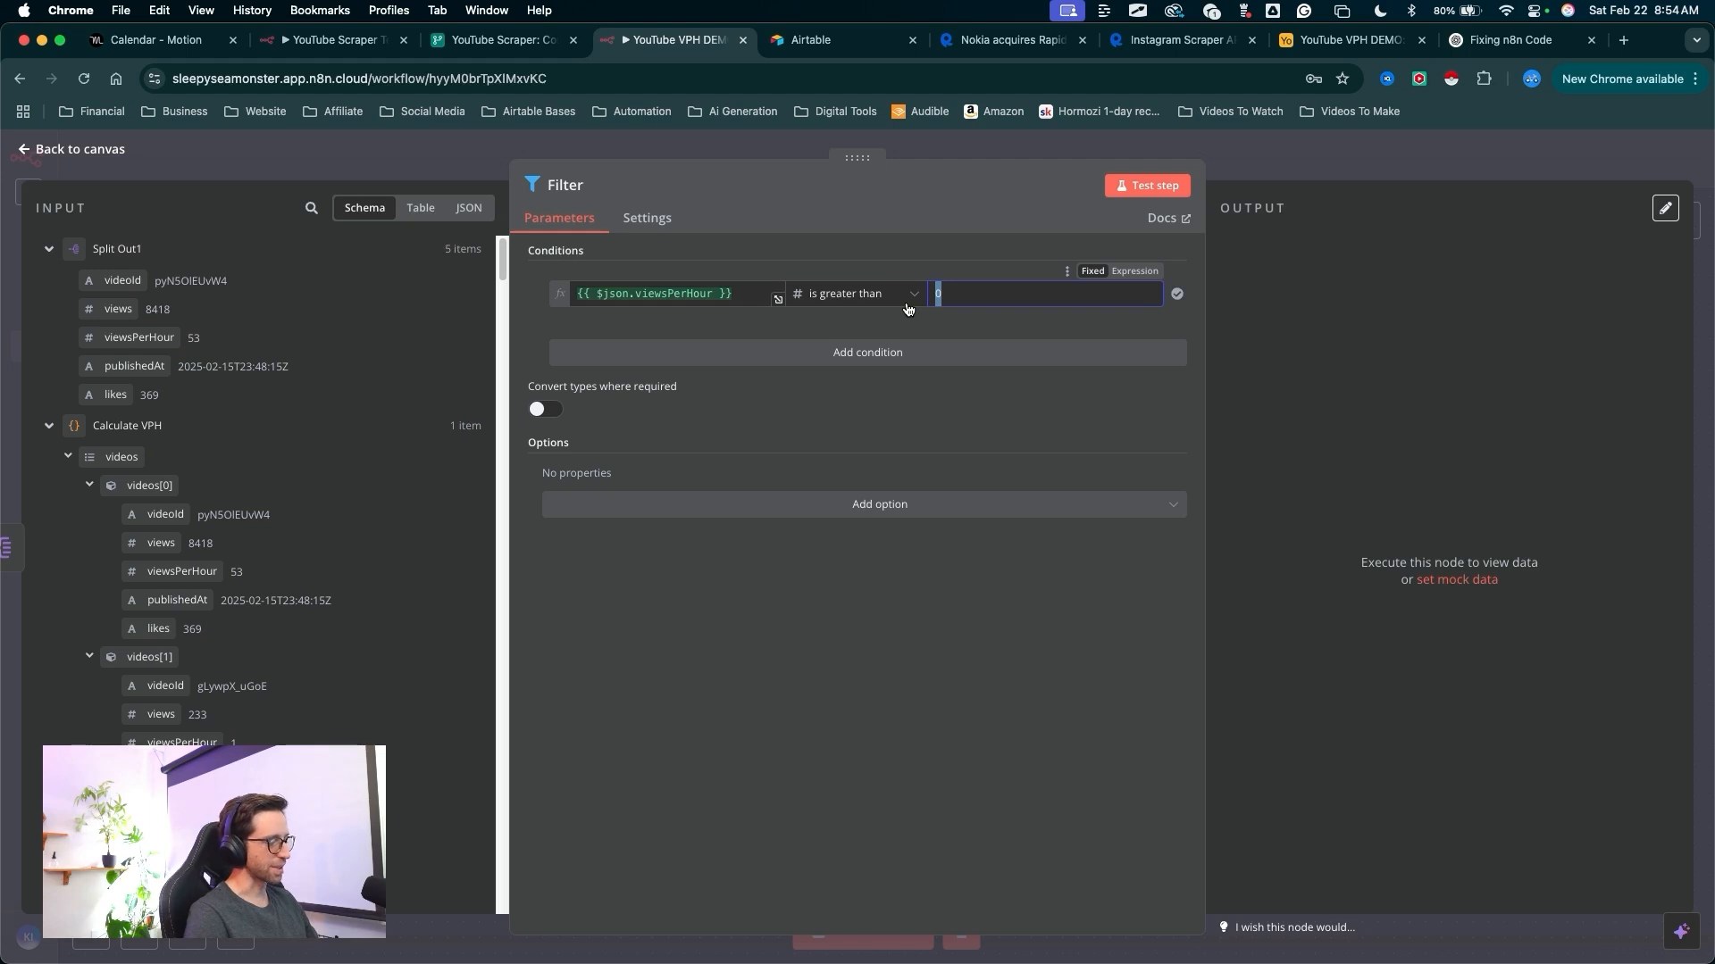
left_click_drag(919, 643, 941, 304)
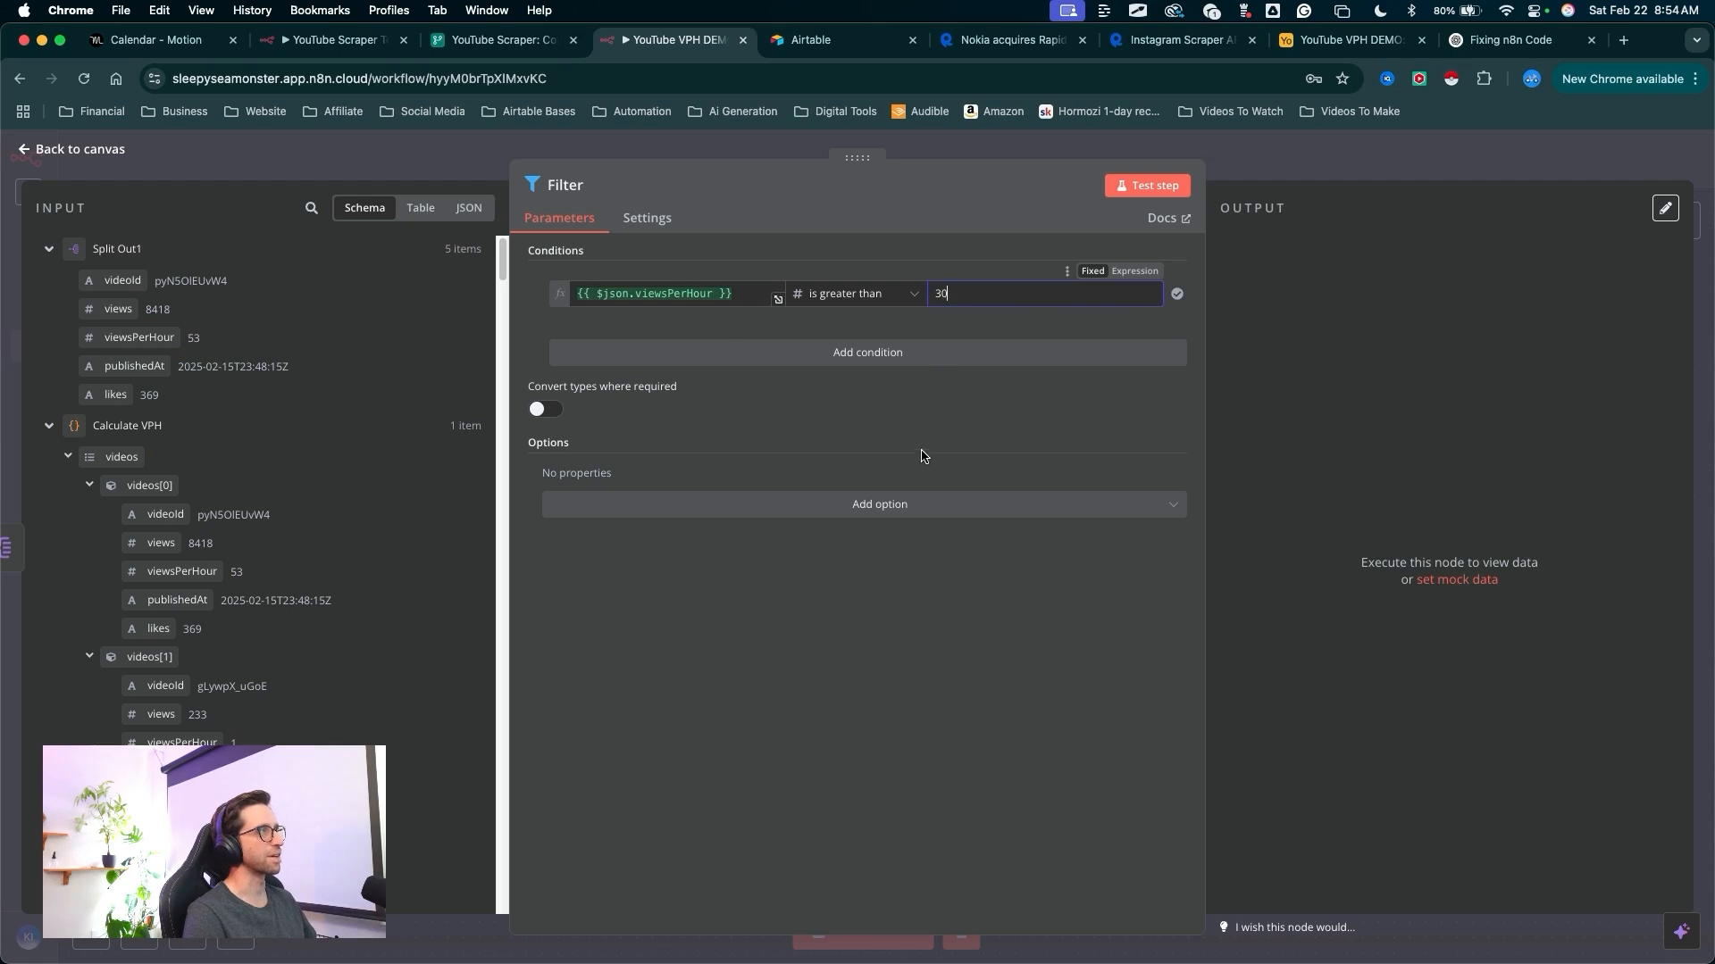
- Test the Filter node, review its kept and discarded items, and return to the canvas
left_click_drag(982, 643, 1150, 211)
left_click(1149, 187)
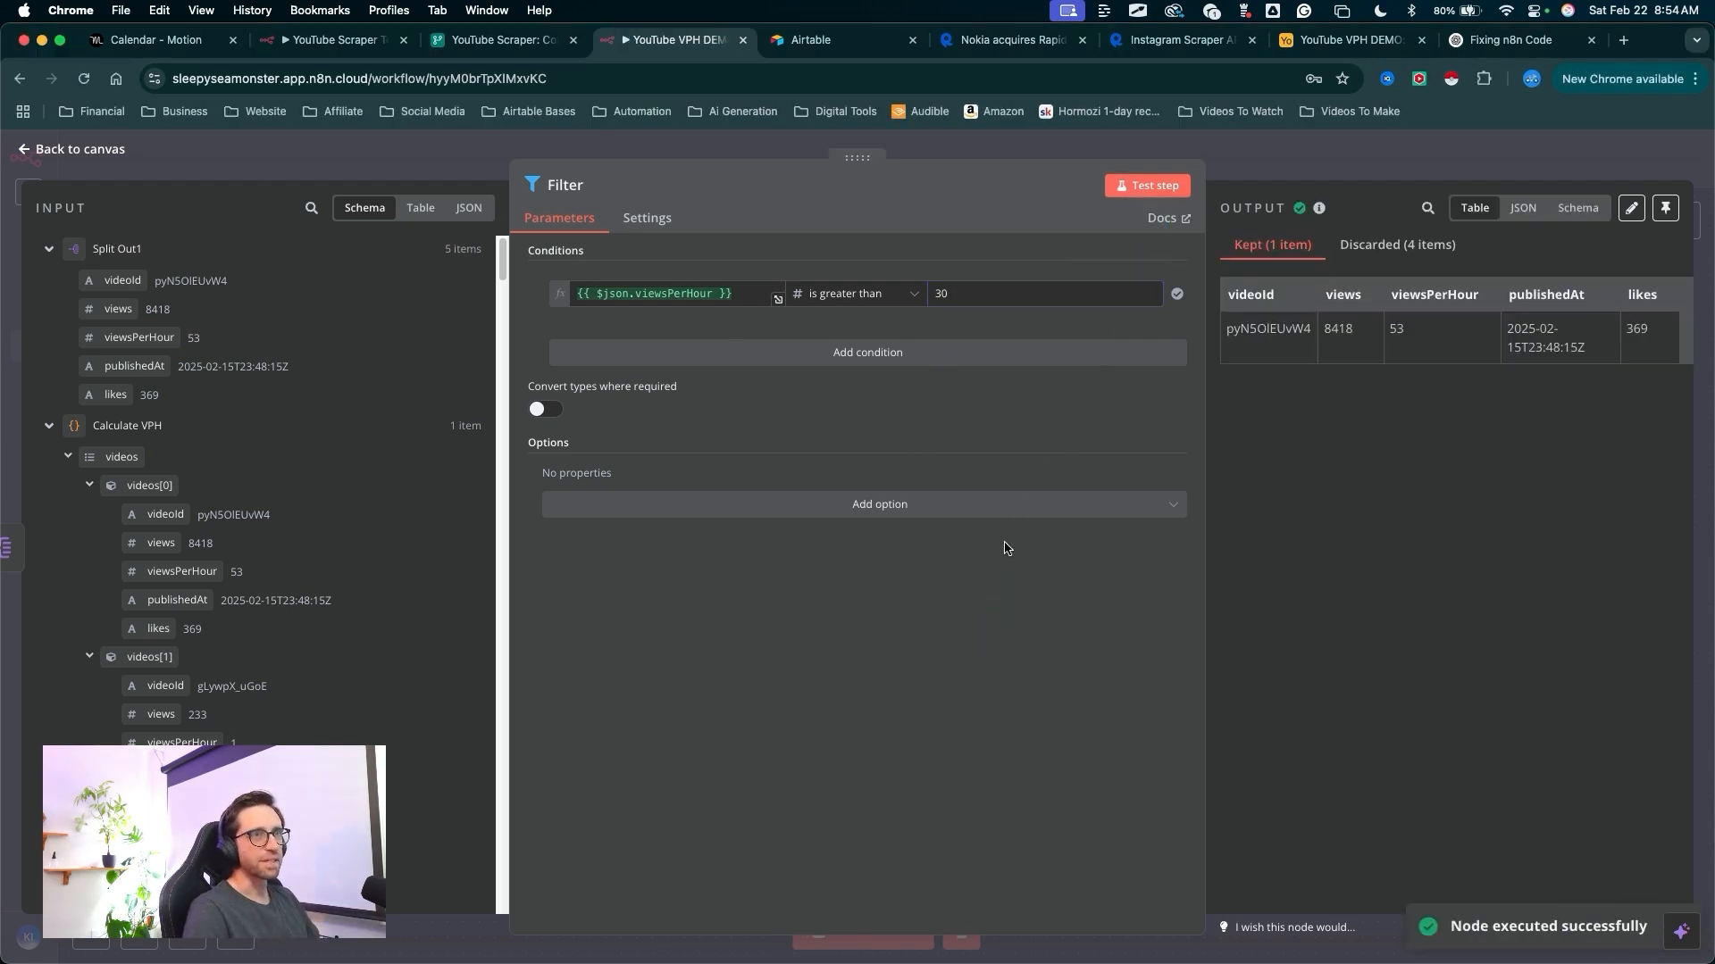
mouse_move(1407, 625)
left_mouse_down()
mouse_move(1439, 429)
mouse_move(1405, 347)
left_mouse_up()
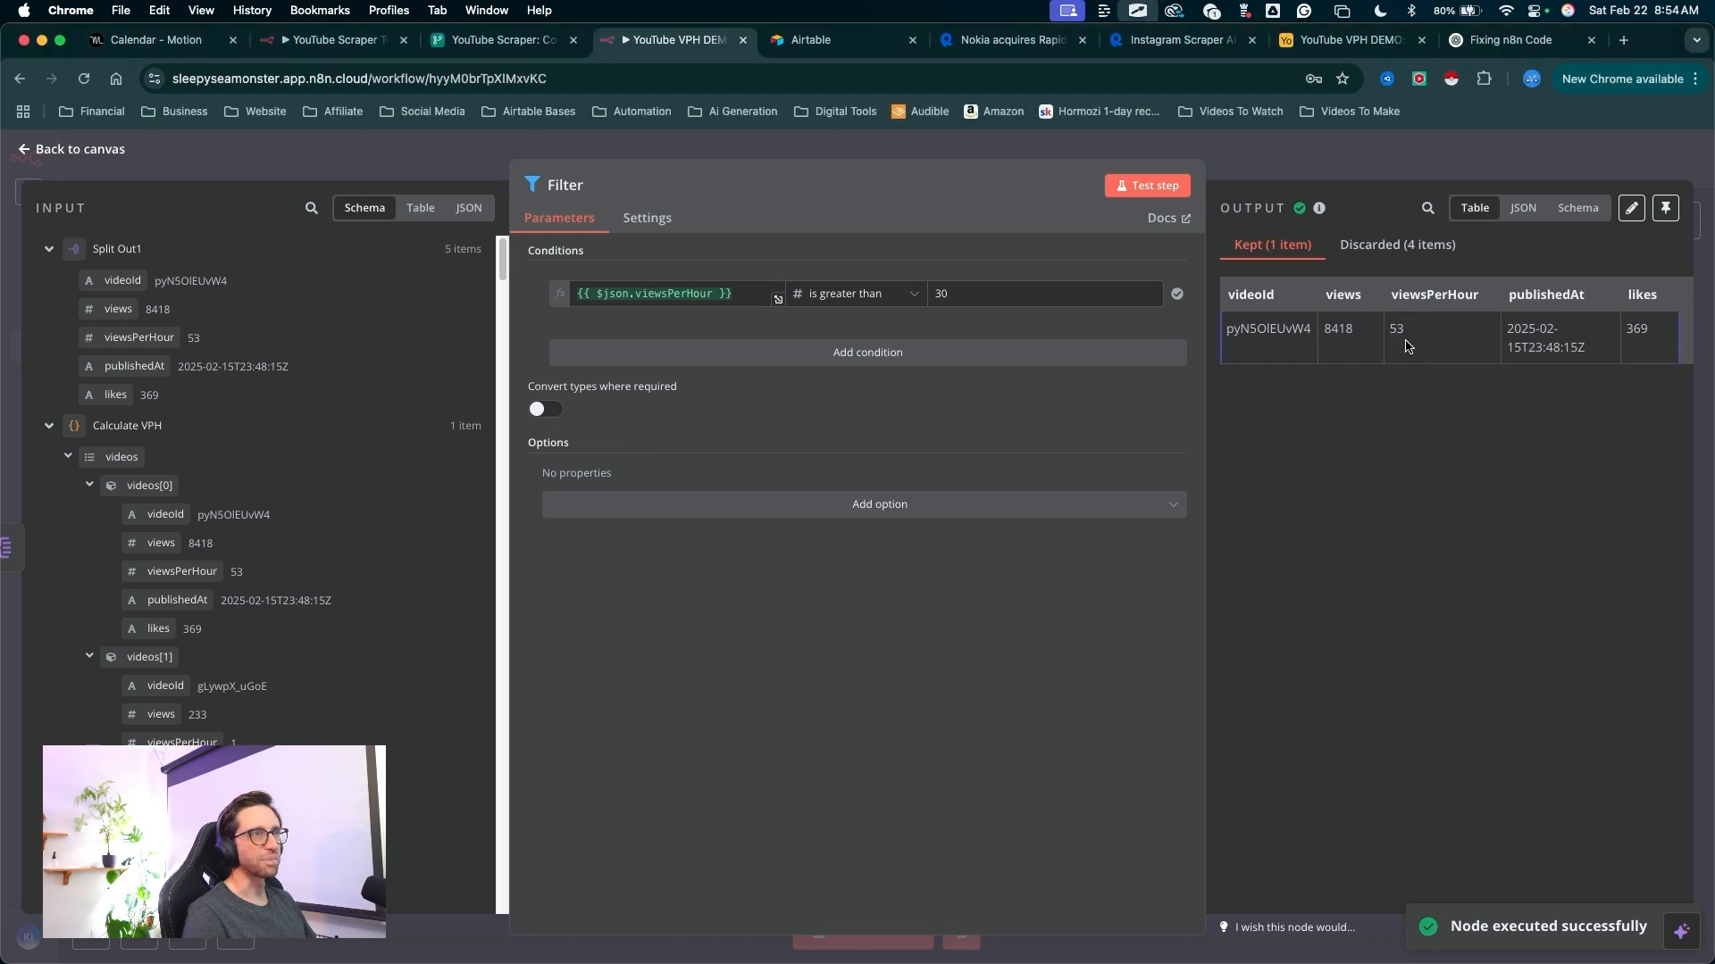
mouse_move(1360, 547)
left_mouse_down()
mouse_move(1246, 228)
mouse_move(1274, 263)
mouse_move(1398, 261)
left_mouse_up()
left_click(1397, 252)
left_click_drag(1420, 558, 1538, 241)
mouse_move(1518, 595)
left_mouse_down()
mouse_move(1340, 375)
mouse_move(1321, 420)
mouse_move(1367, 328)
mouse_move(1326, 422)
left_mouse_up()
mouse_move(1483, 482)
left_mouse_down()
mouse_move(1366, 351)
mouse_move(1362, 438)
left_mouse_up()
left_click(1223, 164)
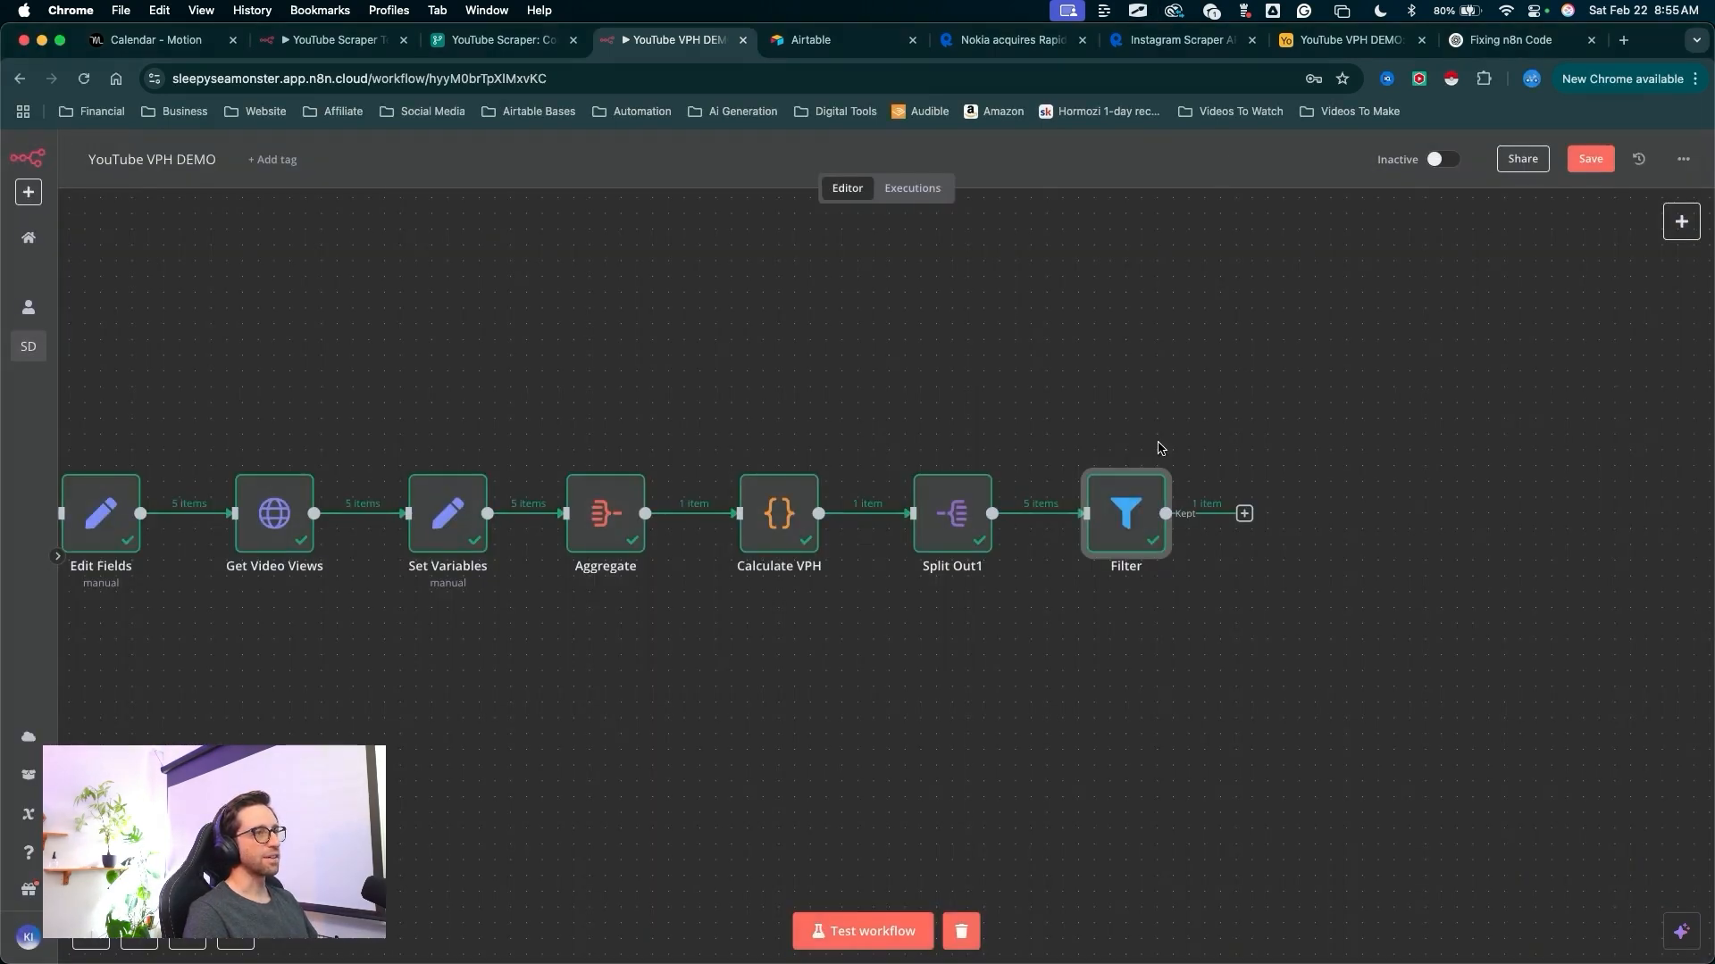
left_click_drag(1138, 761, 1146, 563)
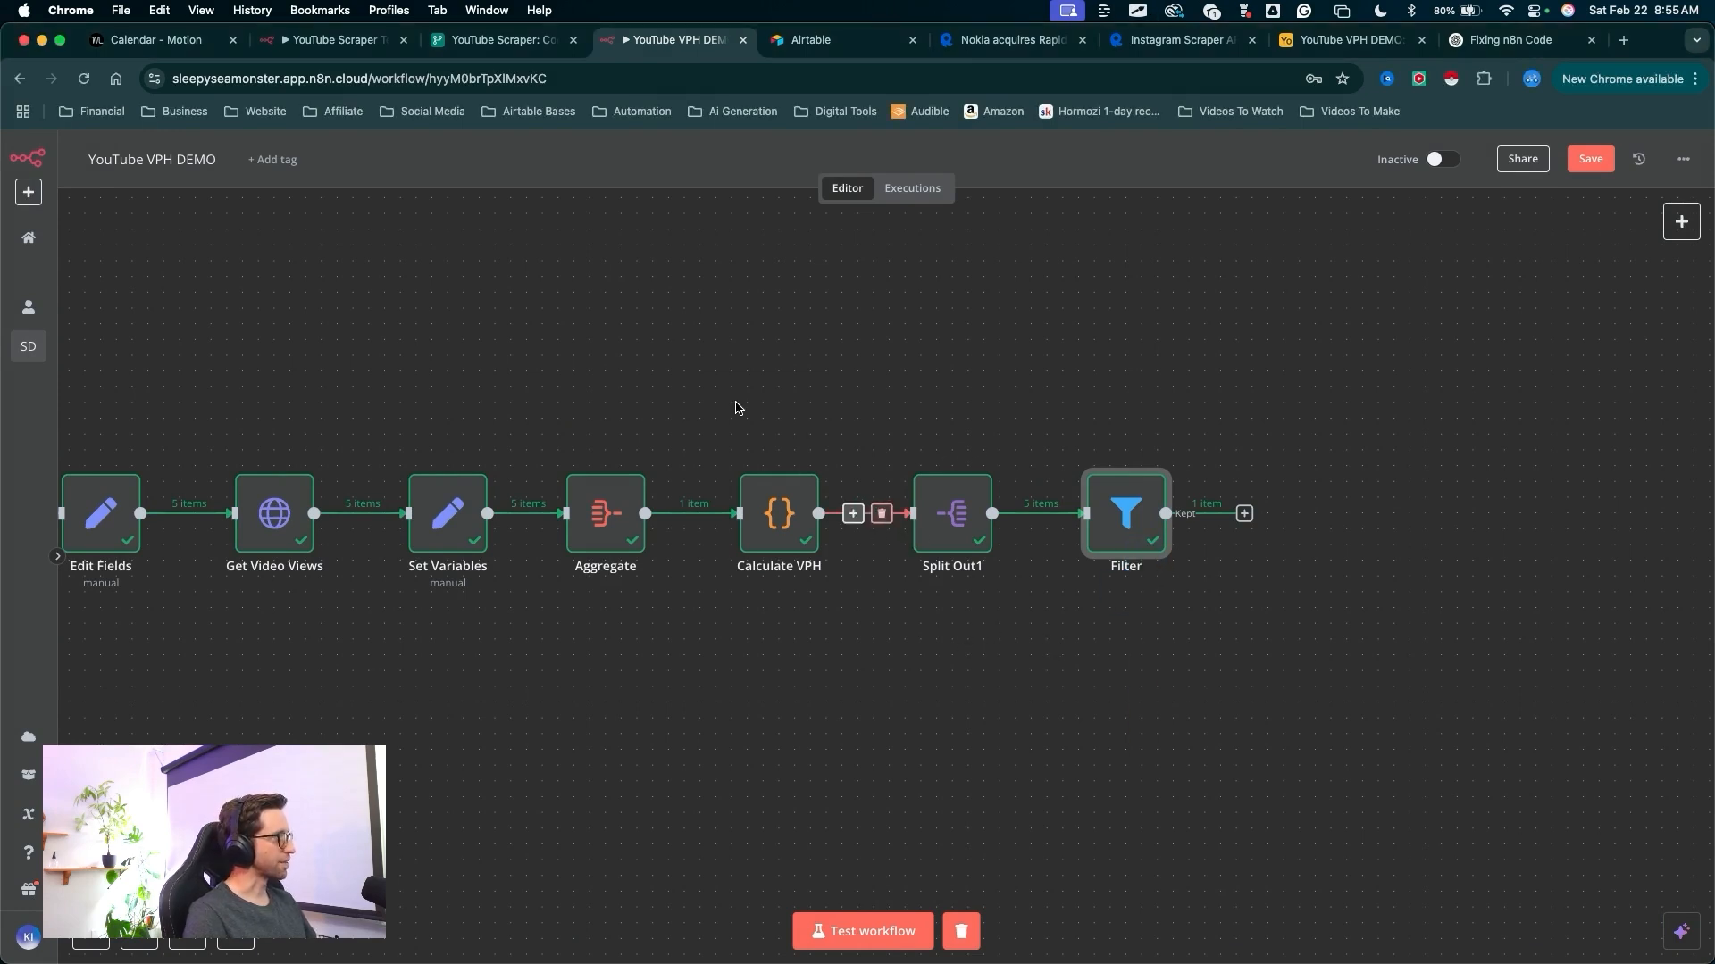
- Add an Edit Fields (Set) node on a second branch from the first Split Out node
mouse_move(534, 247)
left_mouse_down()
mouse_move(372, 413)
mouse_move(688, 466)
mouse_move(1127, 484)
left_mouse_up()
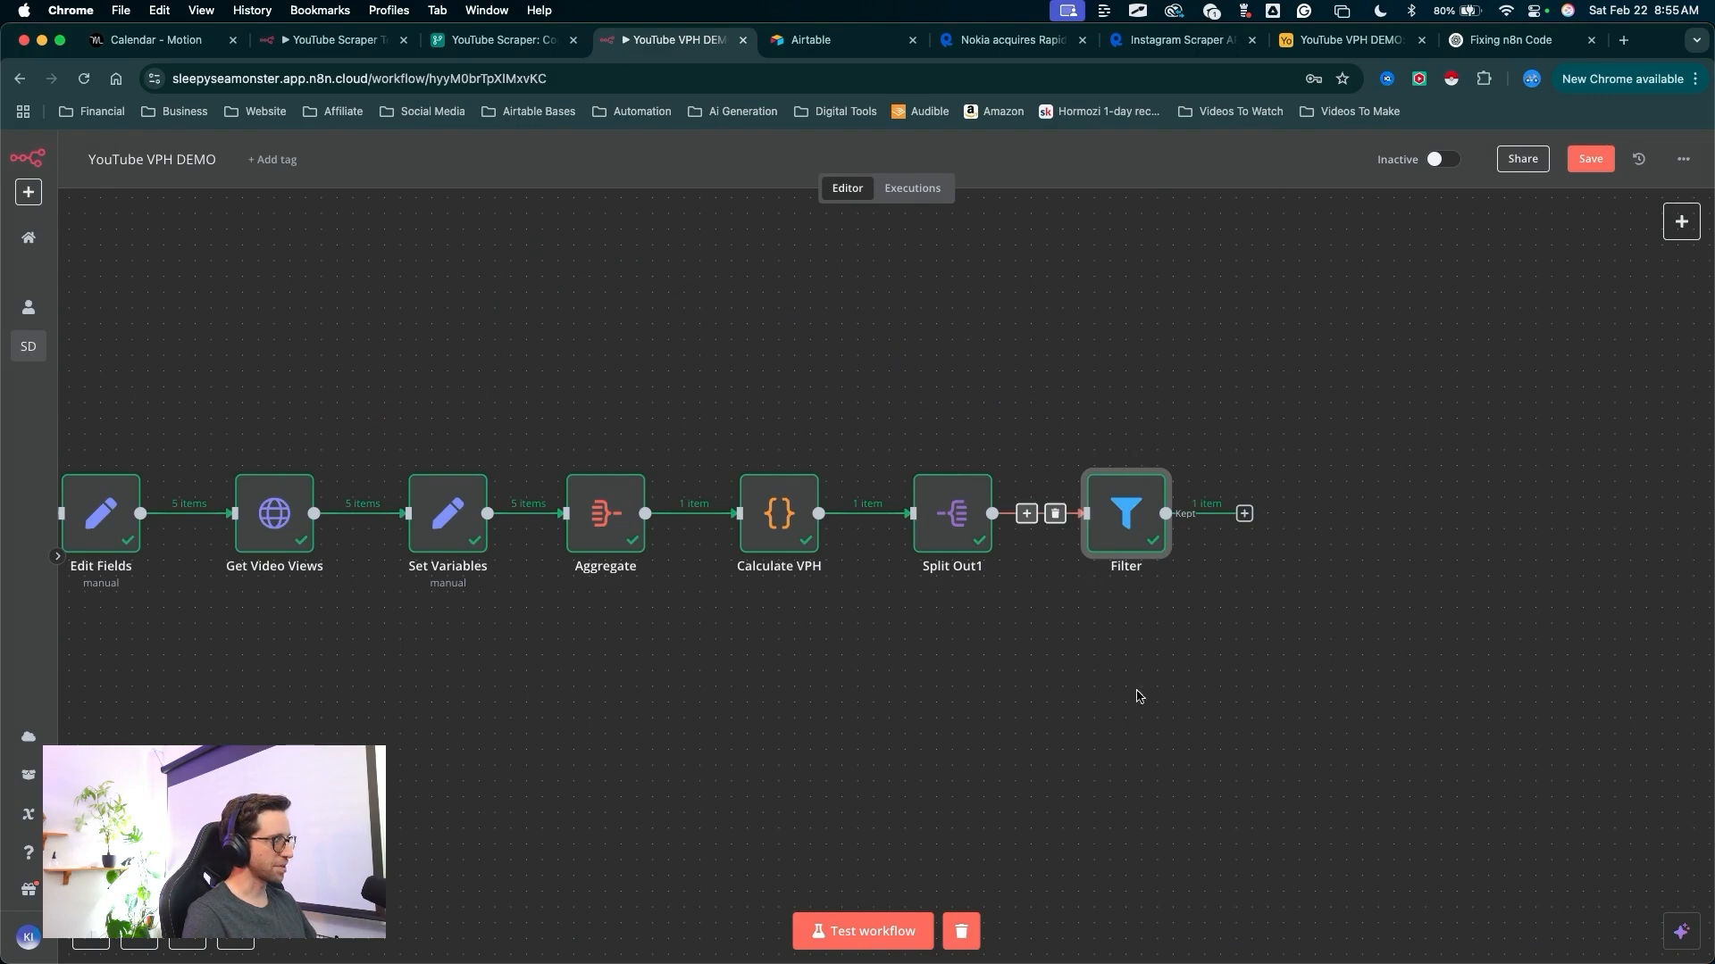
scroll(1022, 670, "down", 3)
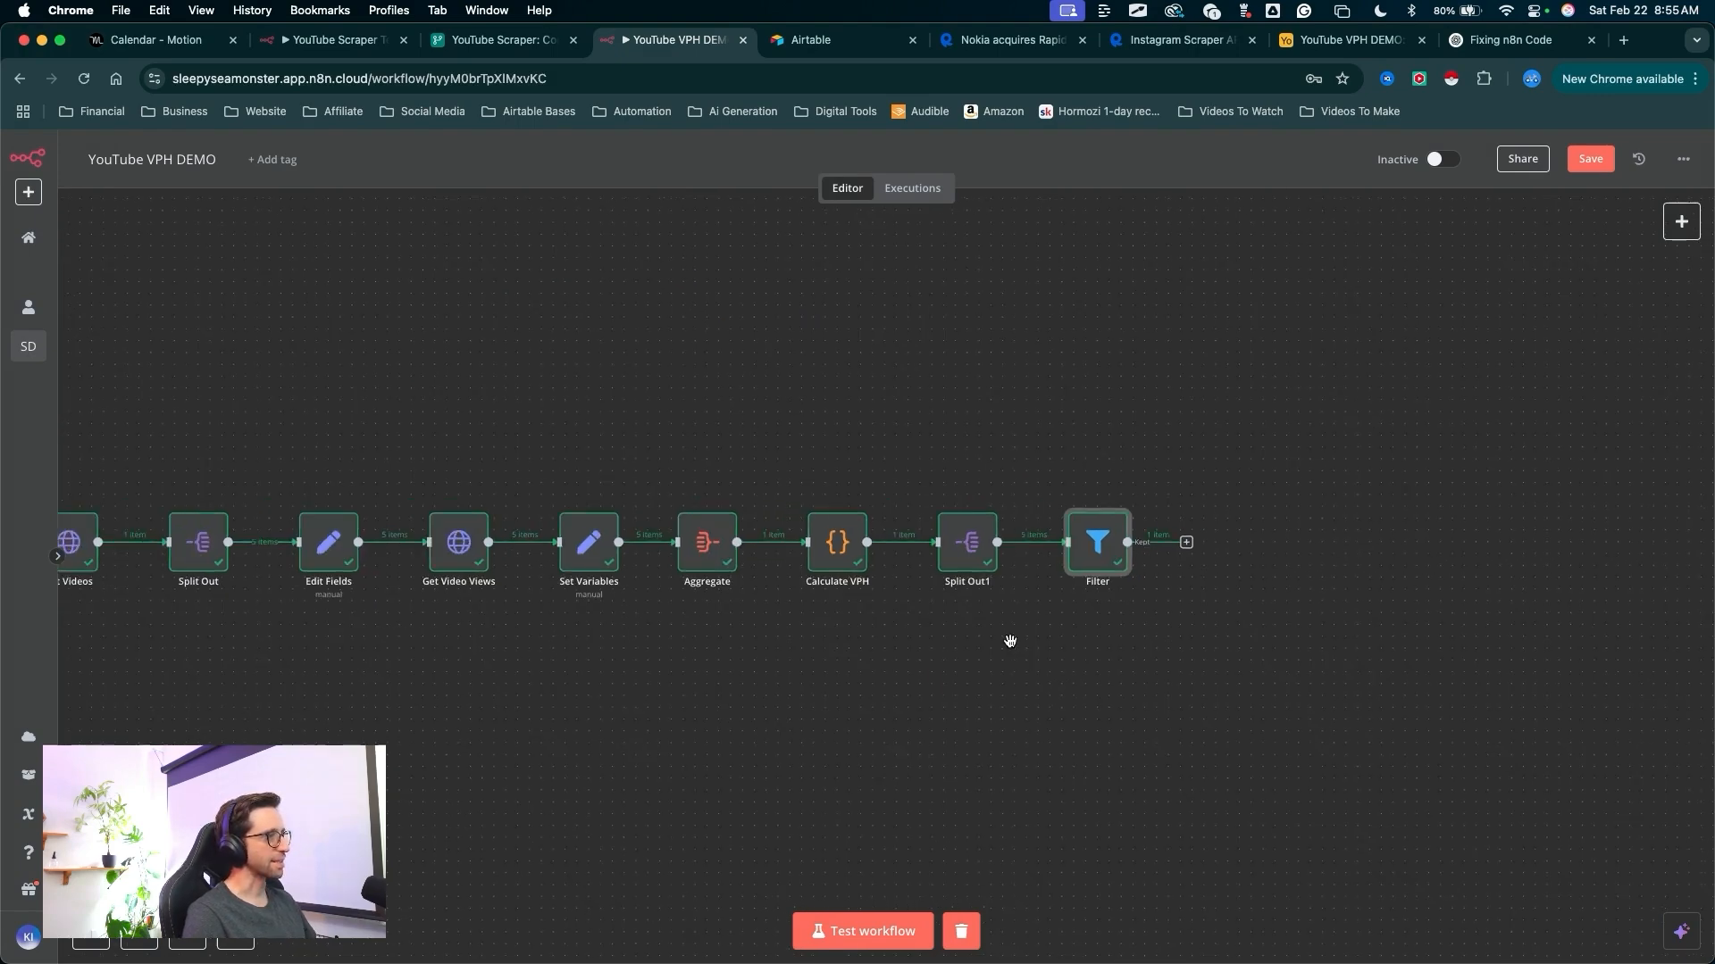
scroll(1010, 641, "down", 4)
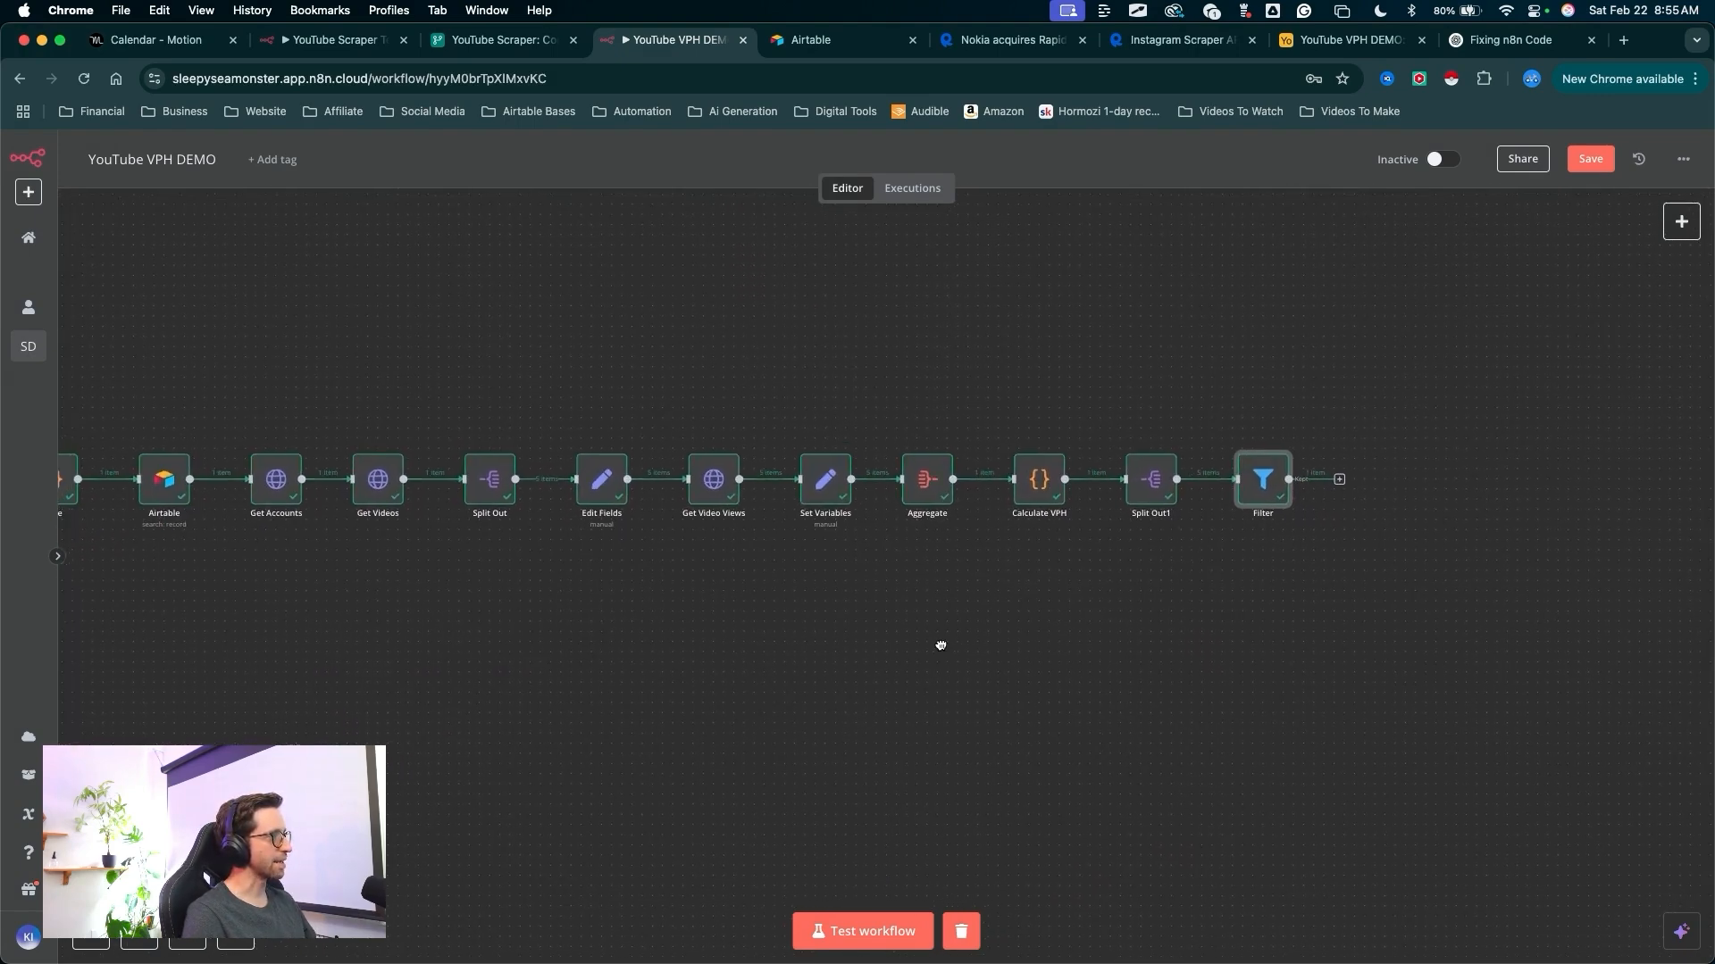
left_click_drag(941, 645, 1152, 662)
mouse_move(1044, 759)
left_mouse_down()
mouse_move(720, 558)
mouse_move(728, 523)
left_mouse_up()
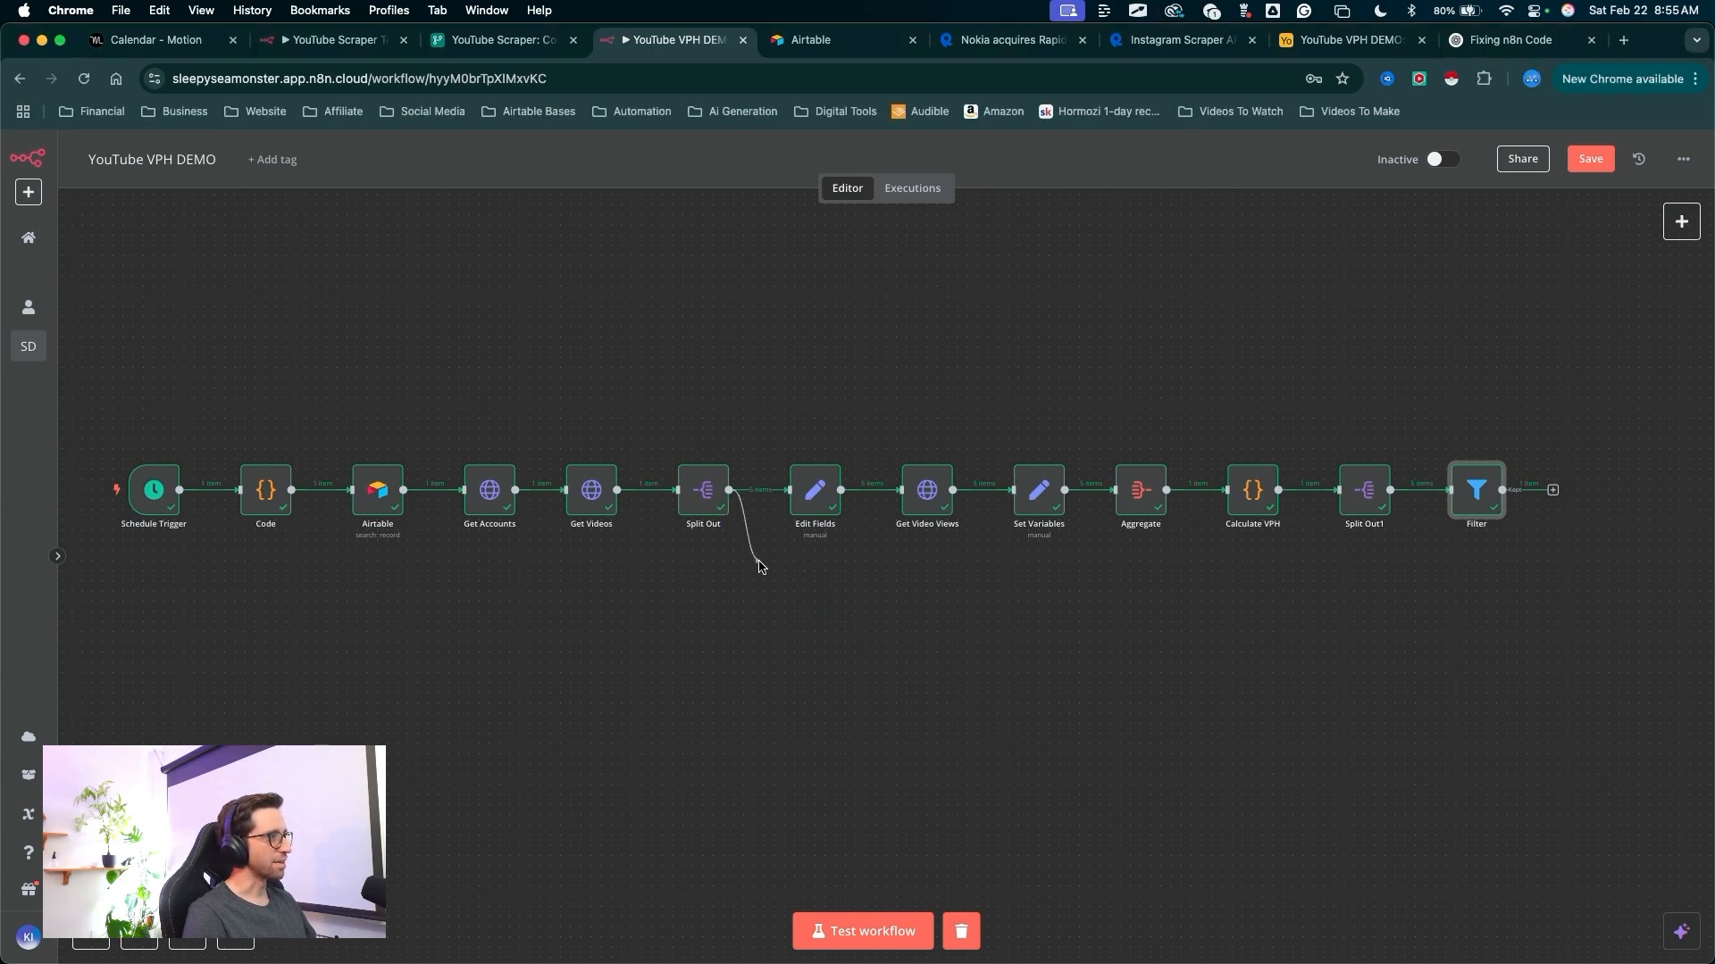
left_click_drag(809, 606, 871, 587)
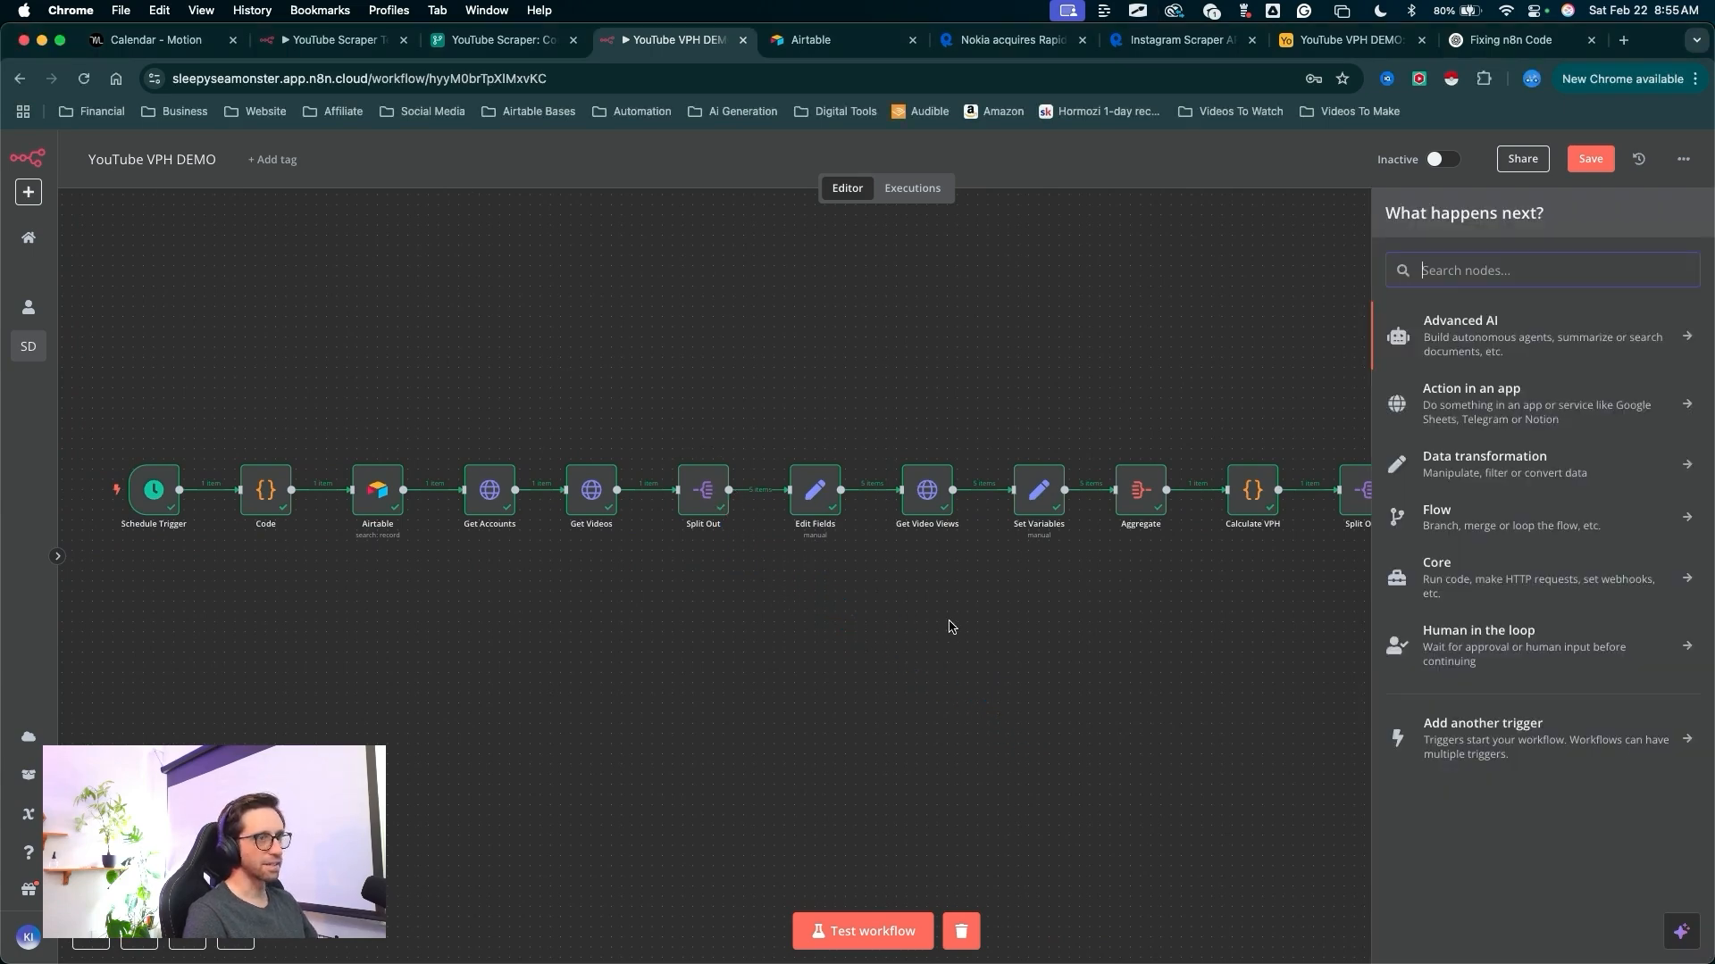
type("edit")
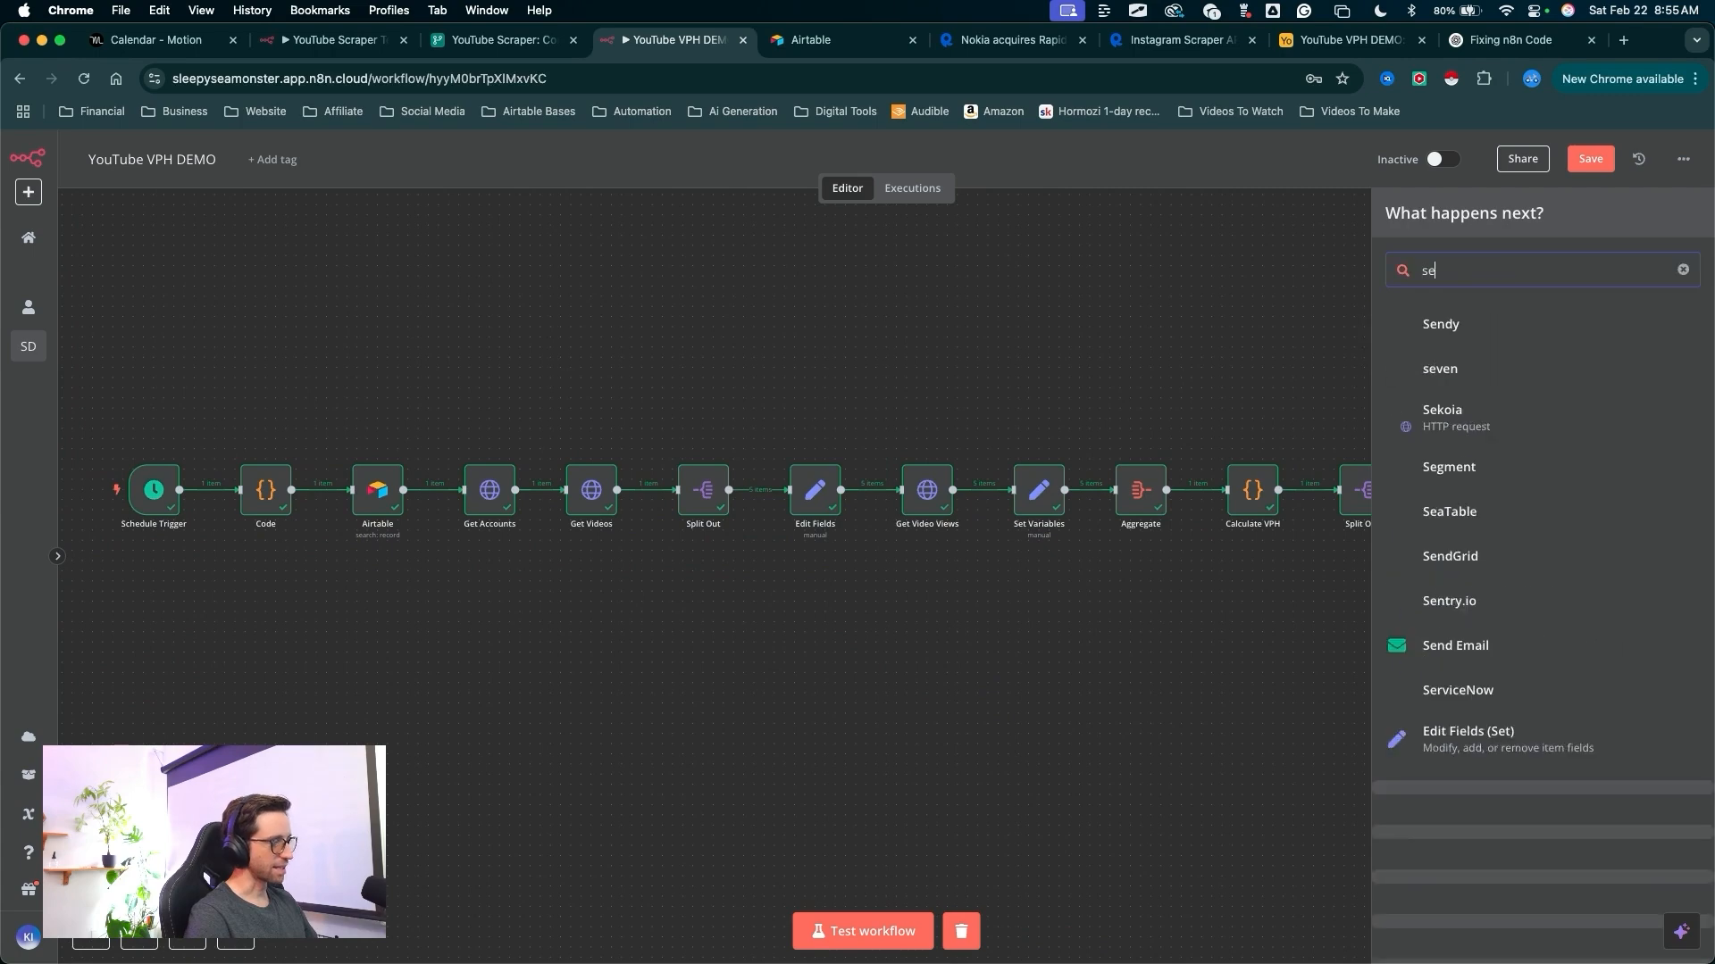
key("Return")
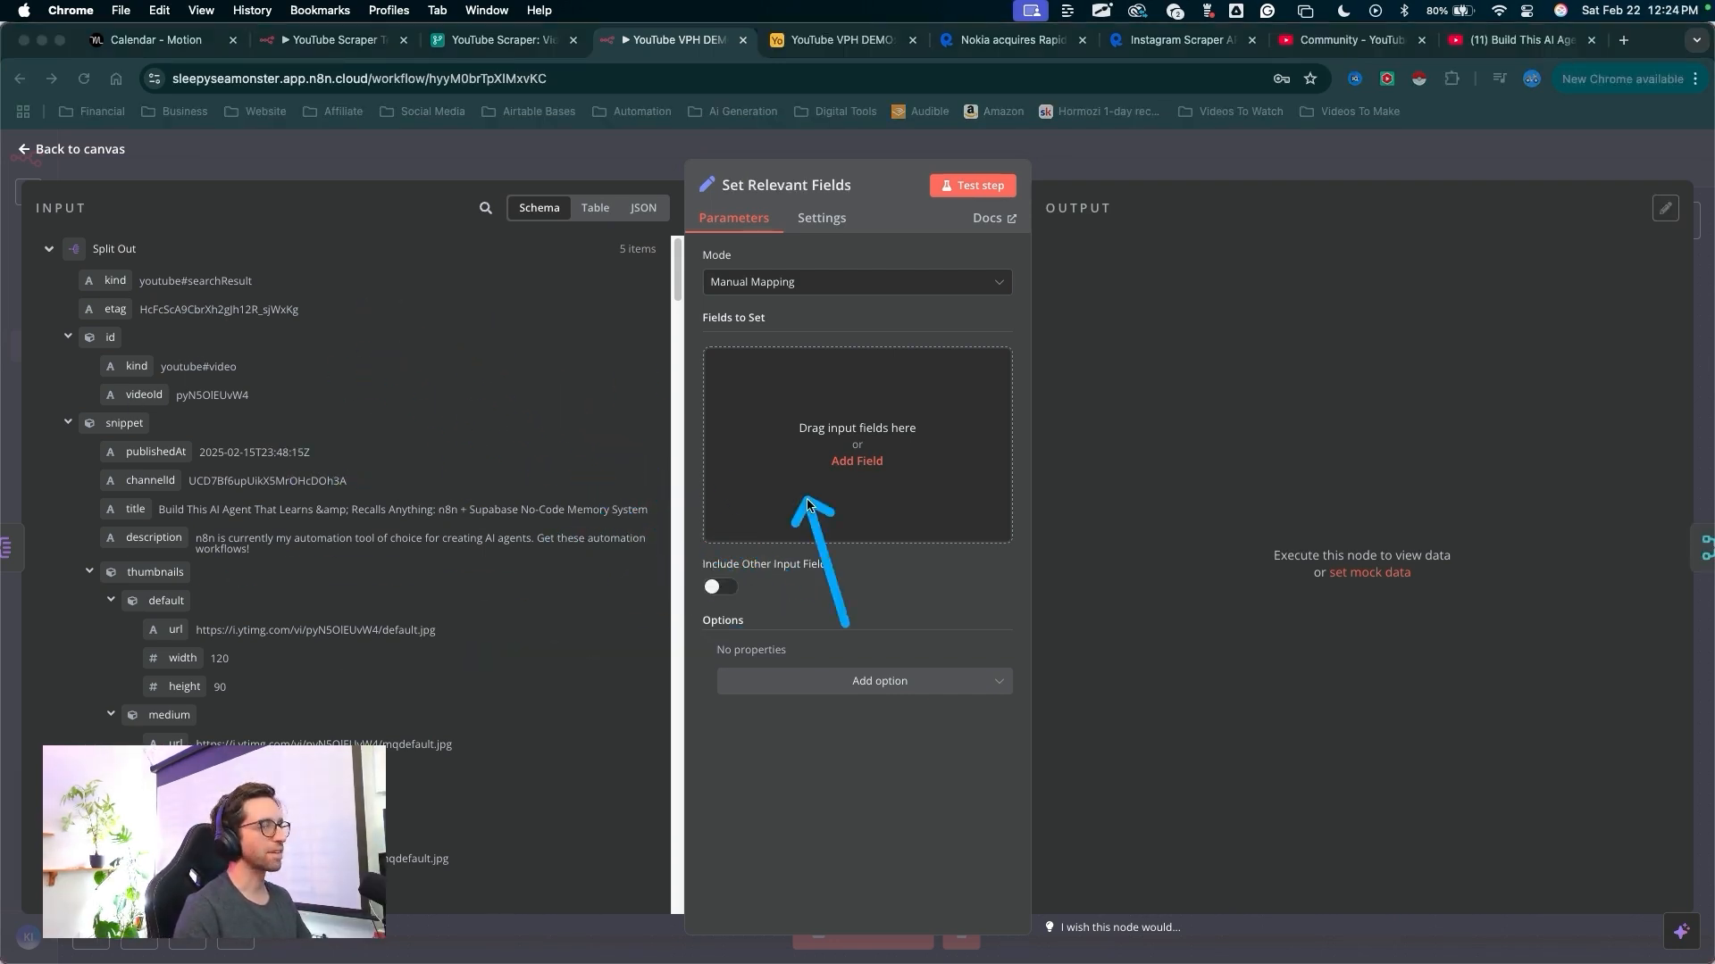
mouse_move(575, 741)
left_mouse_down()
mouse_move(402, 658)
mouse_move(574, 298)
mouse_move(746, 670)
mouse_move(677, 384)
mouse_move(795, 420)
mouse_move(928, 411)
mouse_move(683, 456)
mouse_move(465, 460)
mouse_move(467, 517)
mouse_move(800, 433)
left_mouse_up()
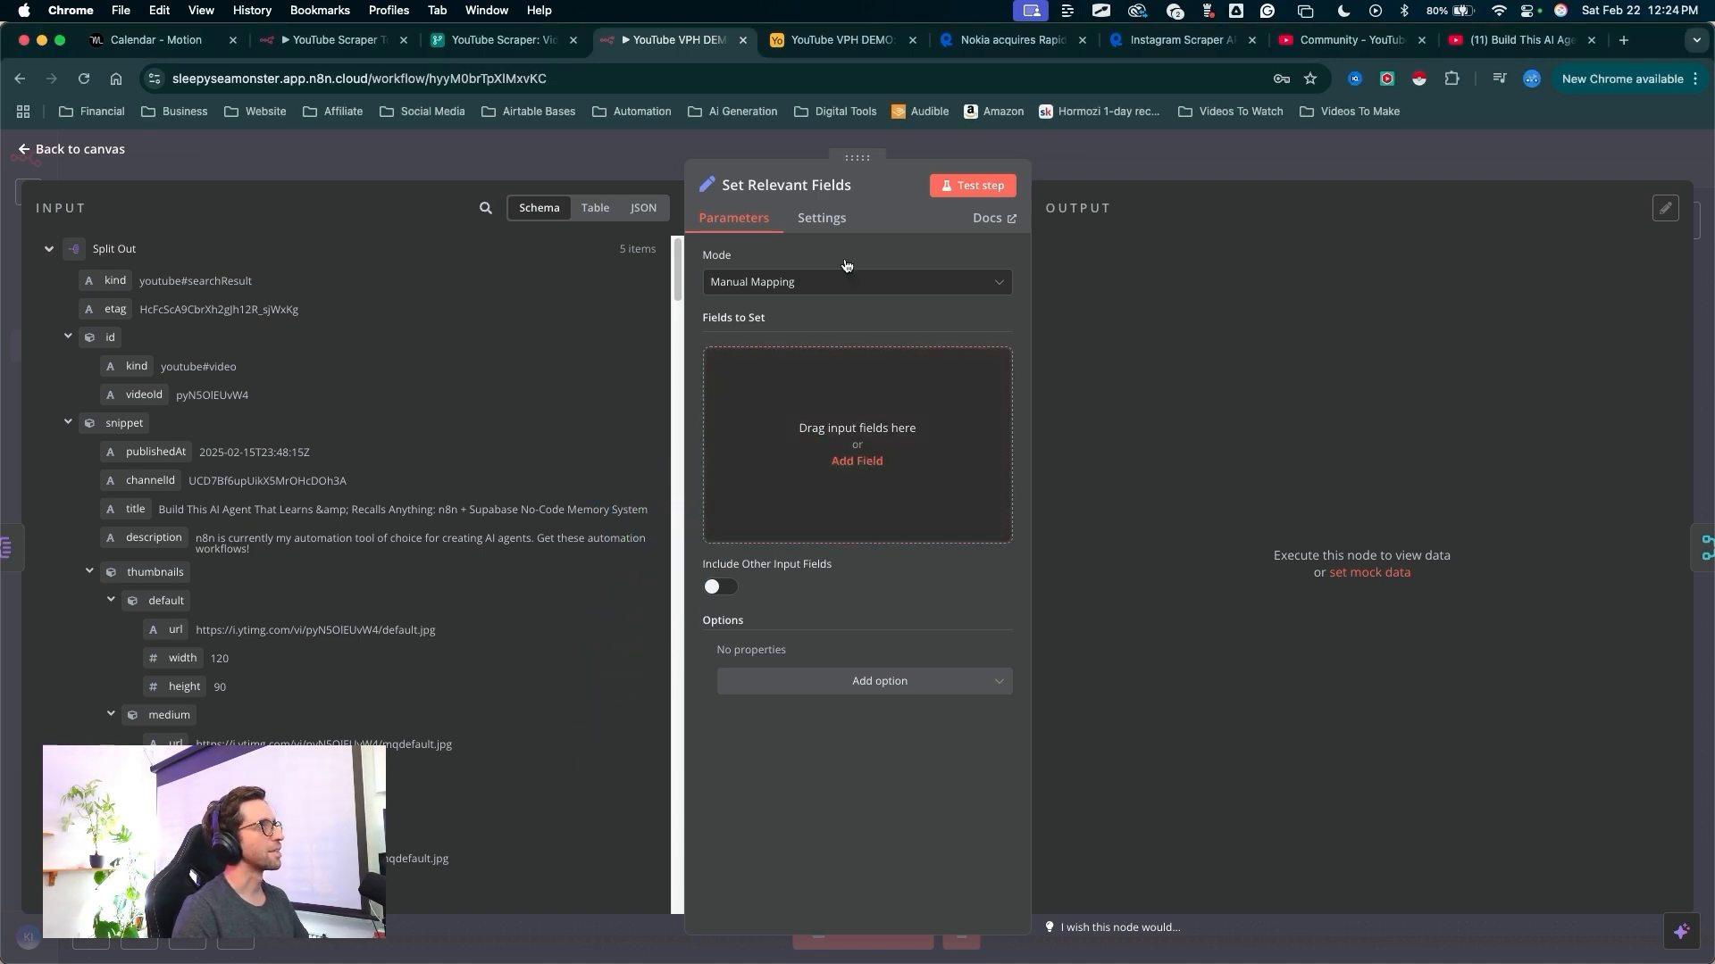
mouse_move(367, 563)
left_mouse_down()
mouse_move(734, 388)
mouse_move(725, 404)
left_mouse_up()
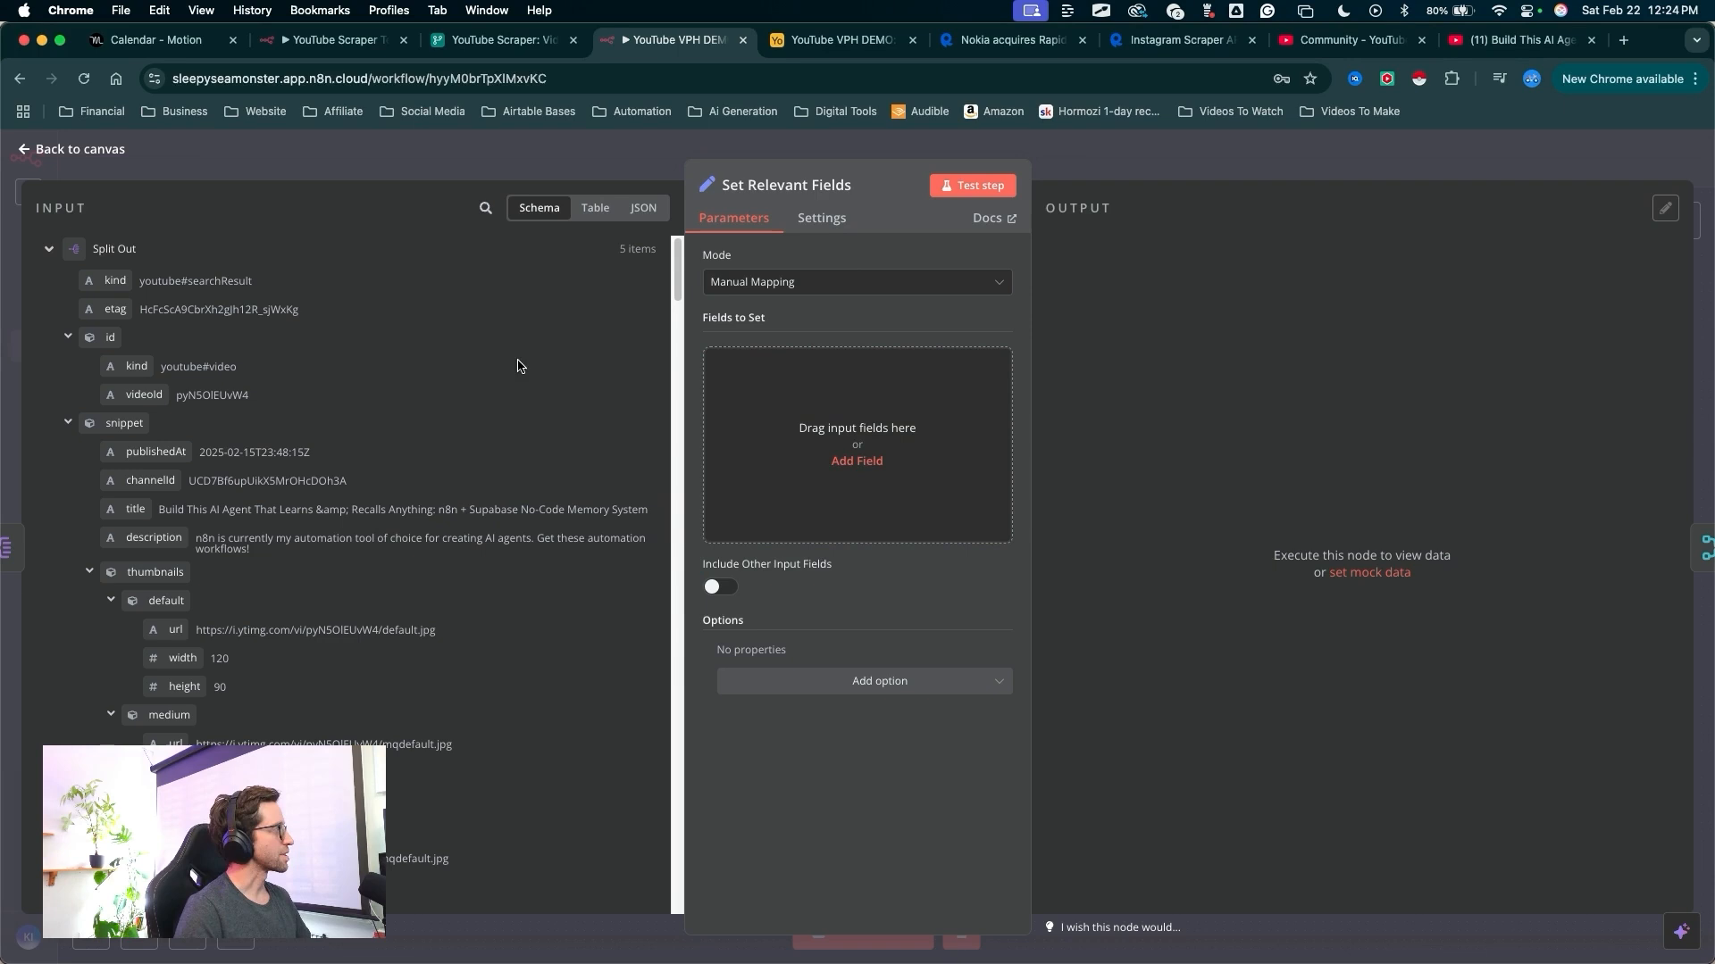
mouse_move(582, 352)
left_mouse_down()
mouse_move(393, 377)
mouse_move(317, 437)
mouse_move(179, 393)
mouse_move(170, 481)
mouse_move(493, 416)
mouse_move(808, 418)
left_mouse_up()
mouse_move(830, 574)
left_mouse_down()
mouse_move(874, 500)
mouse_move(862, 441)
left_mouse_up()
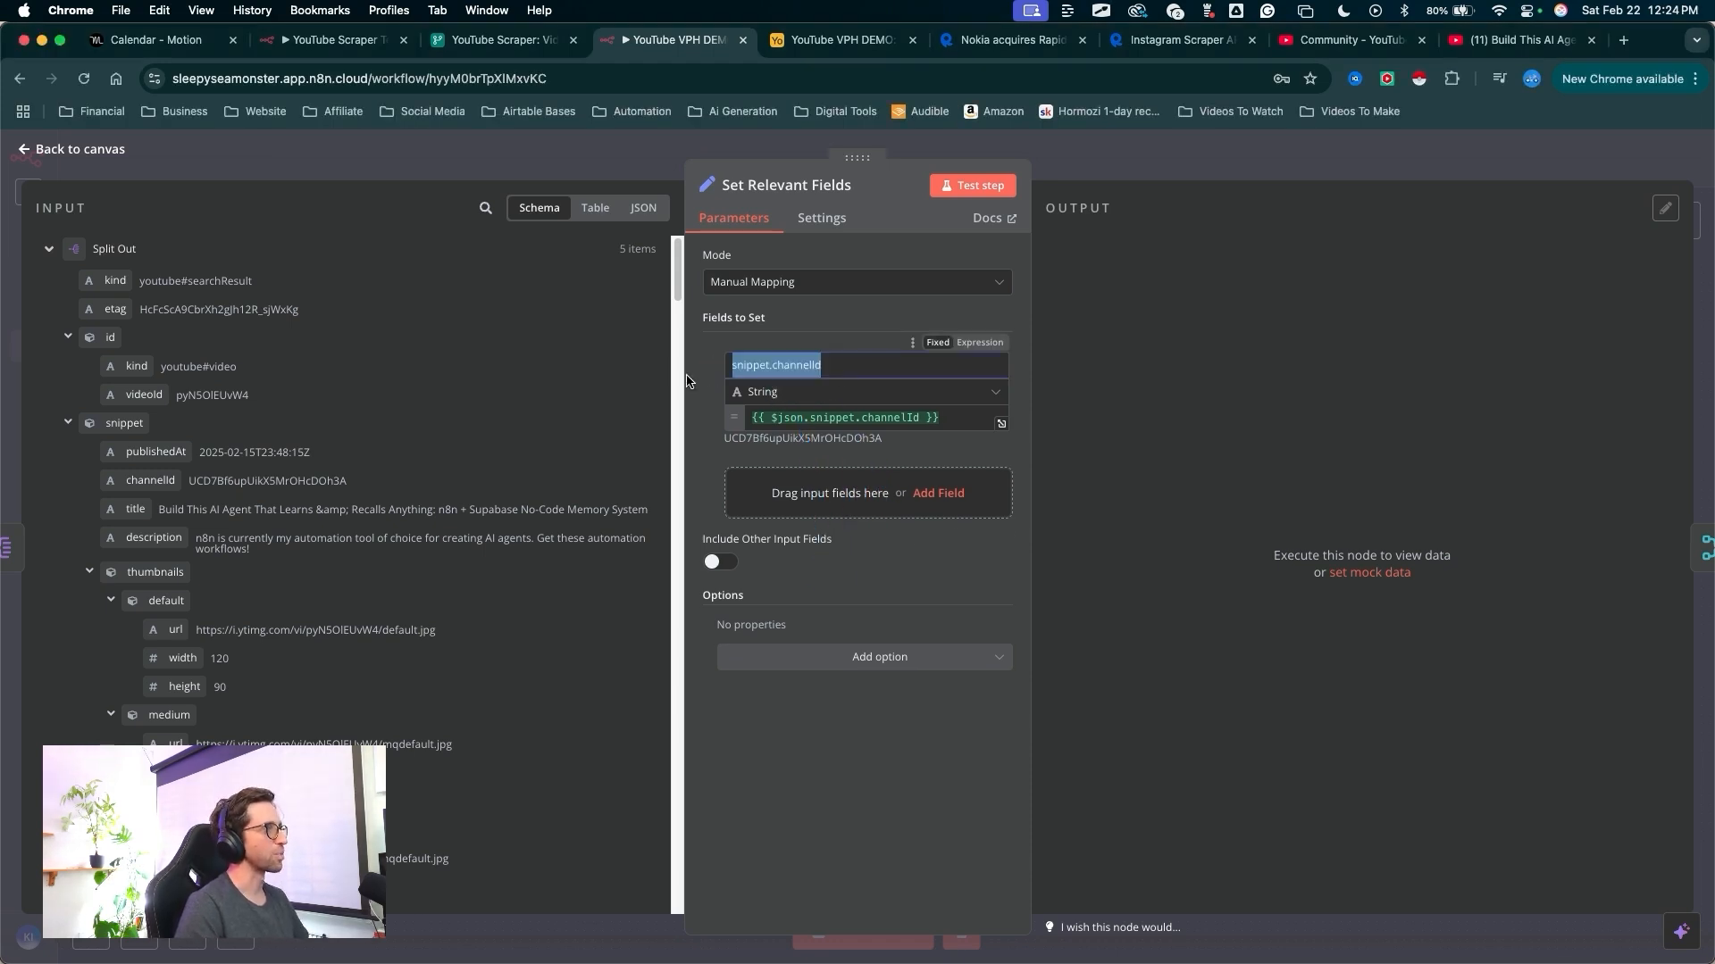
type("Channel ID")
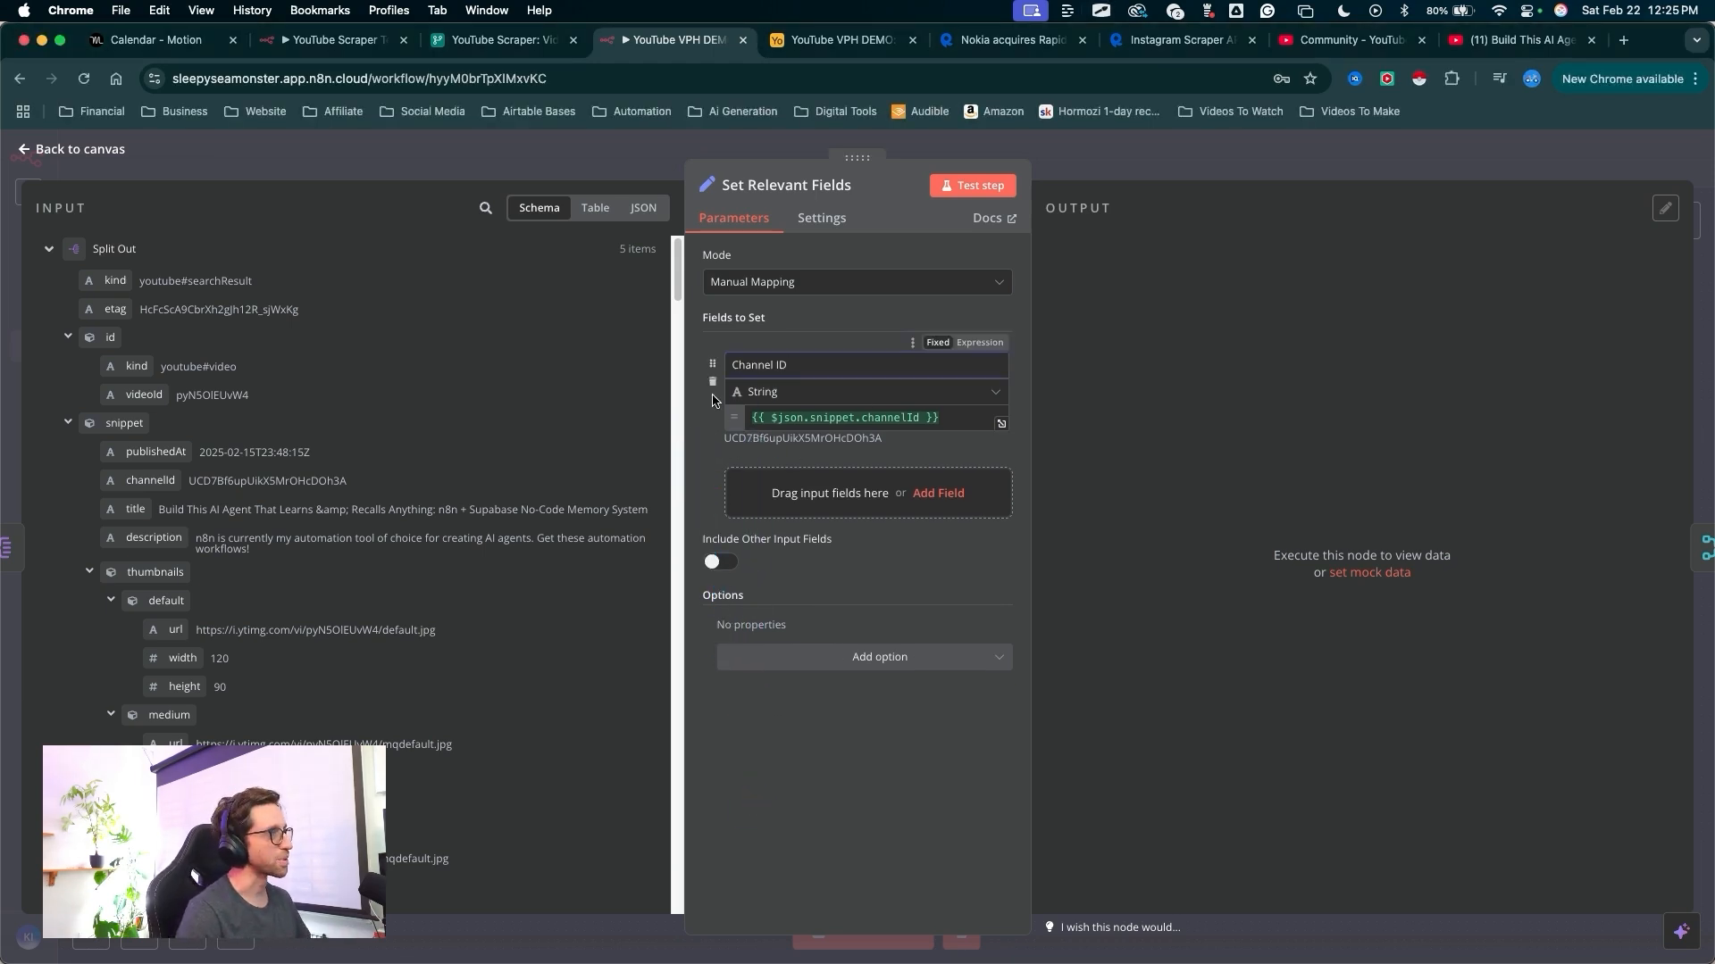
left_click(711, 383)
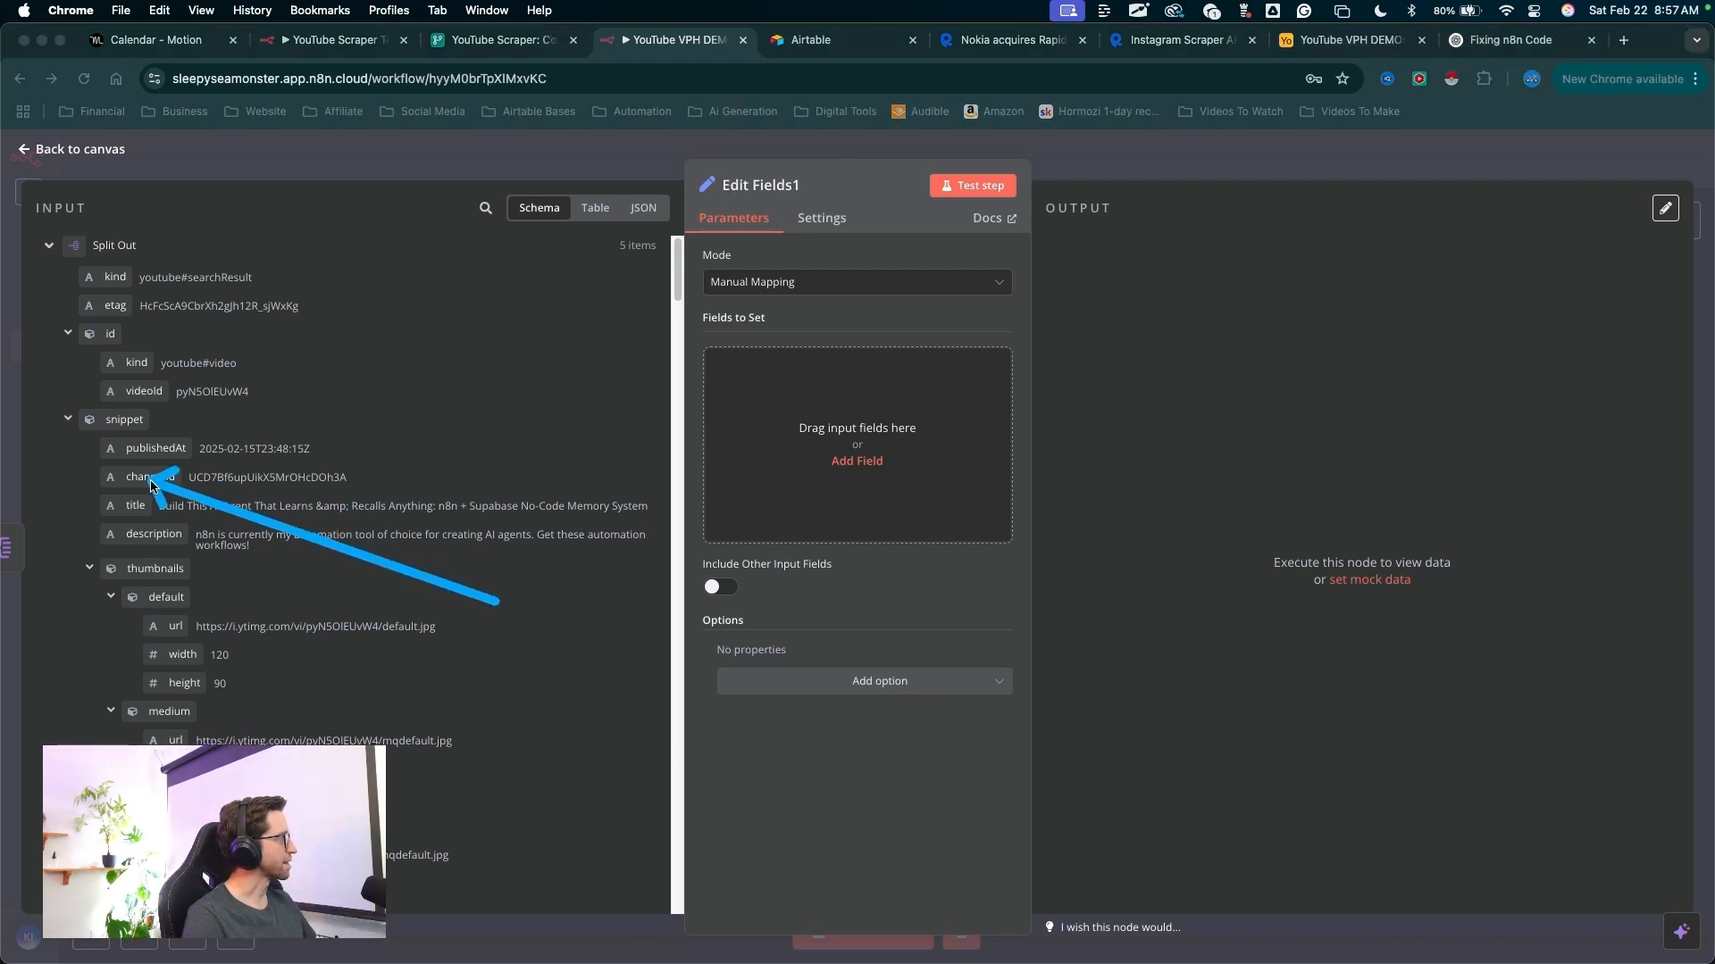
- Map the Split Out snippet's channel ID and channel title into string fields named channelId and channelTitle
left_click_drag(152, 478, 779, 417)
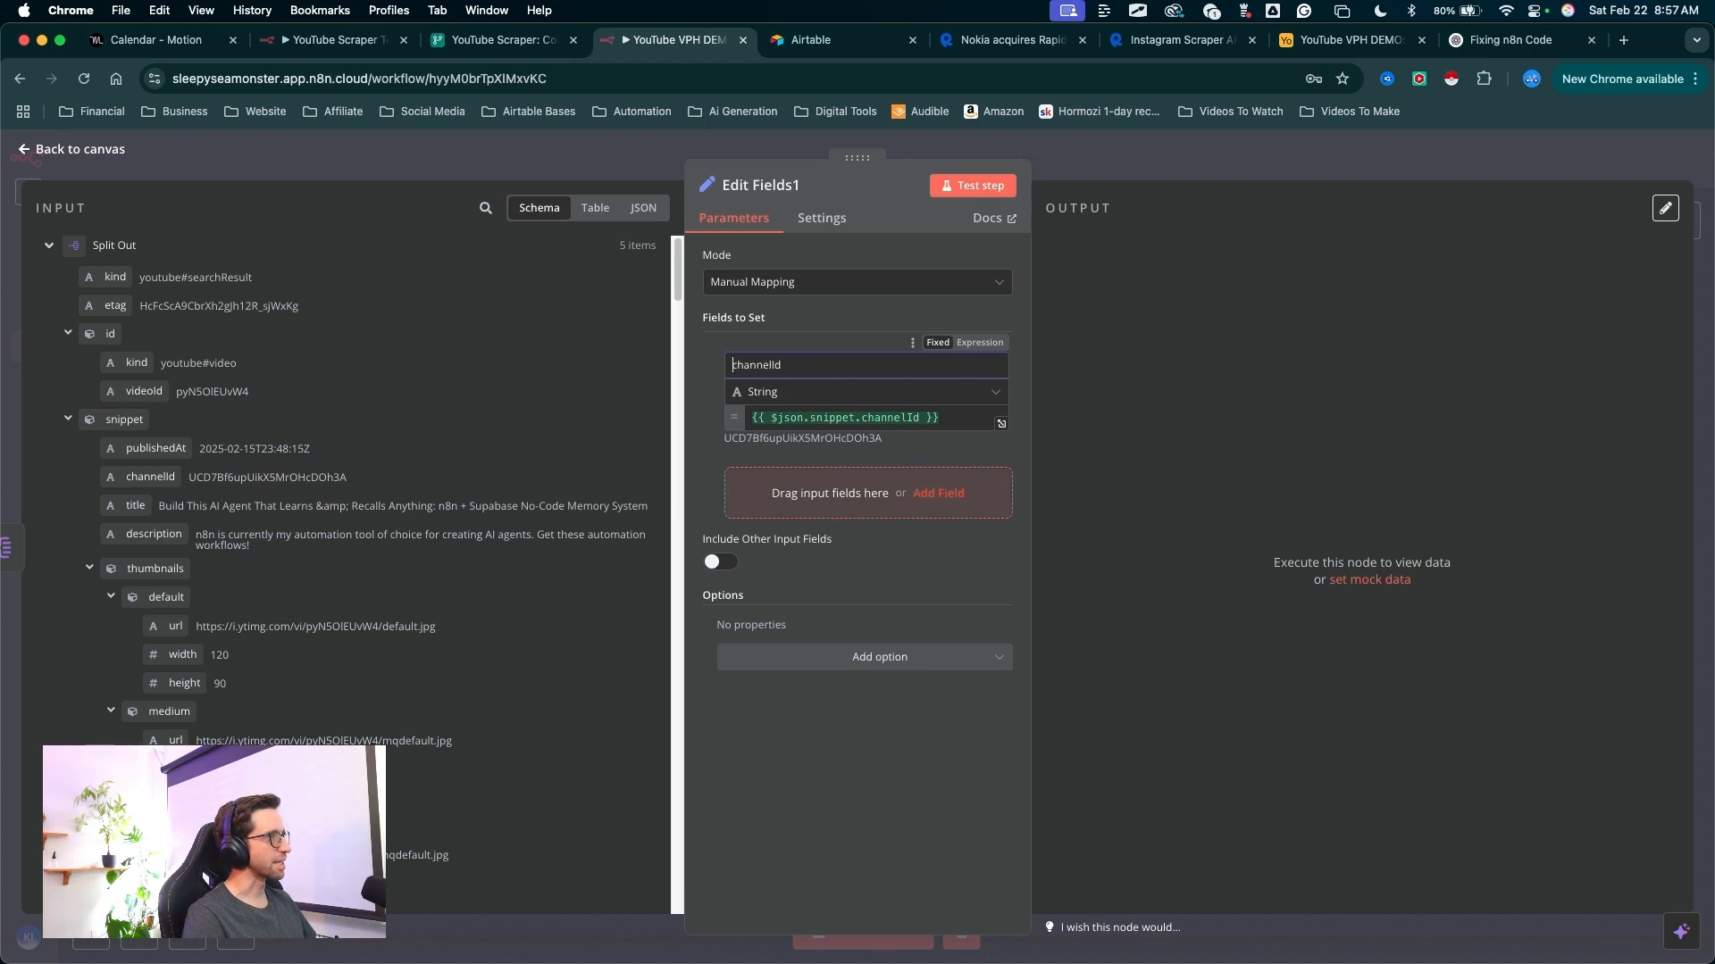
scroll(469, 404, "down", 5)
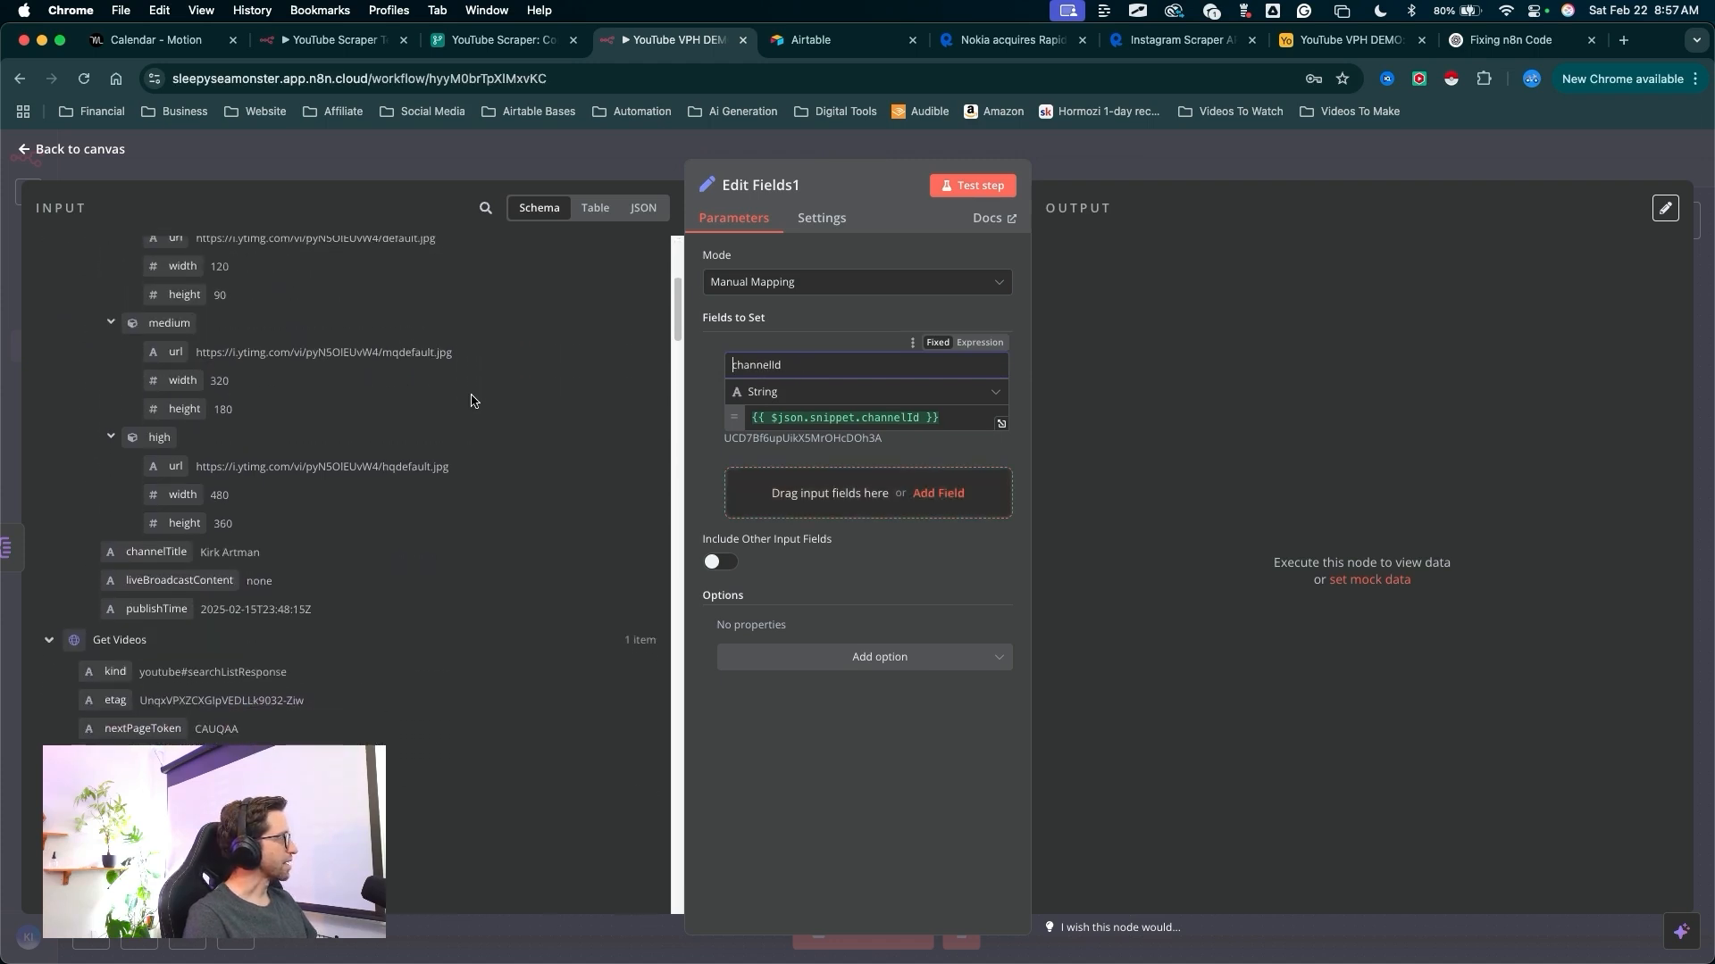
scroll(471, 401, "down", 2)
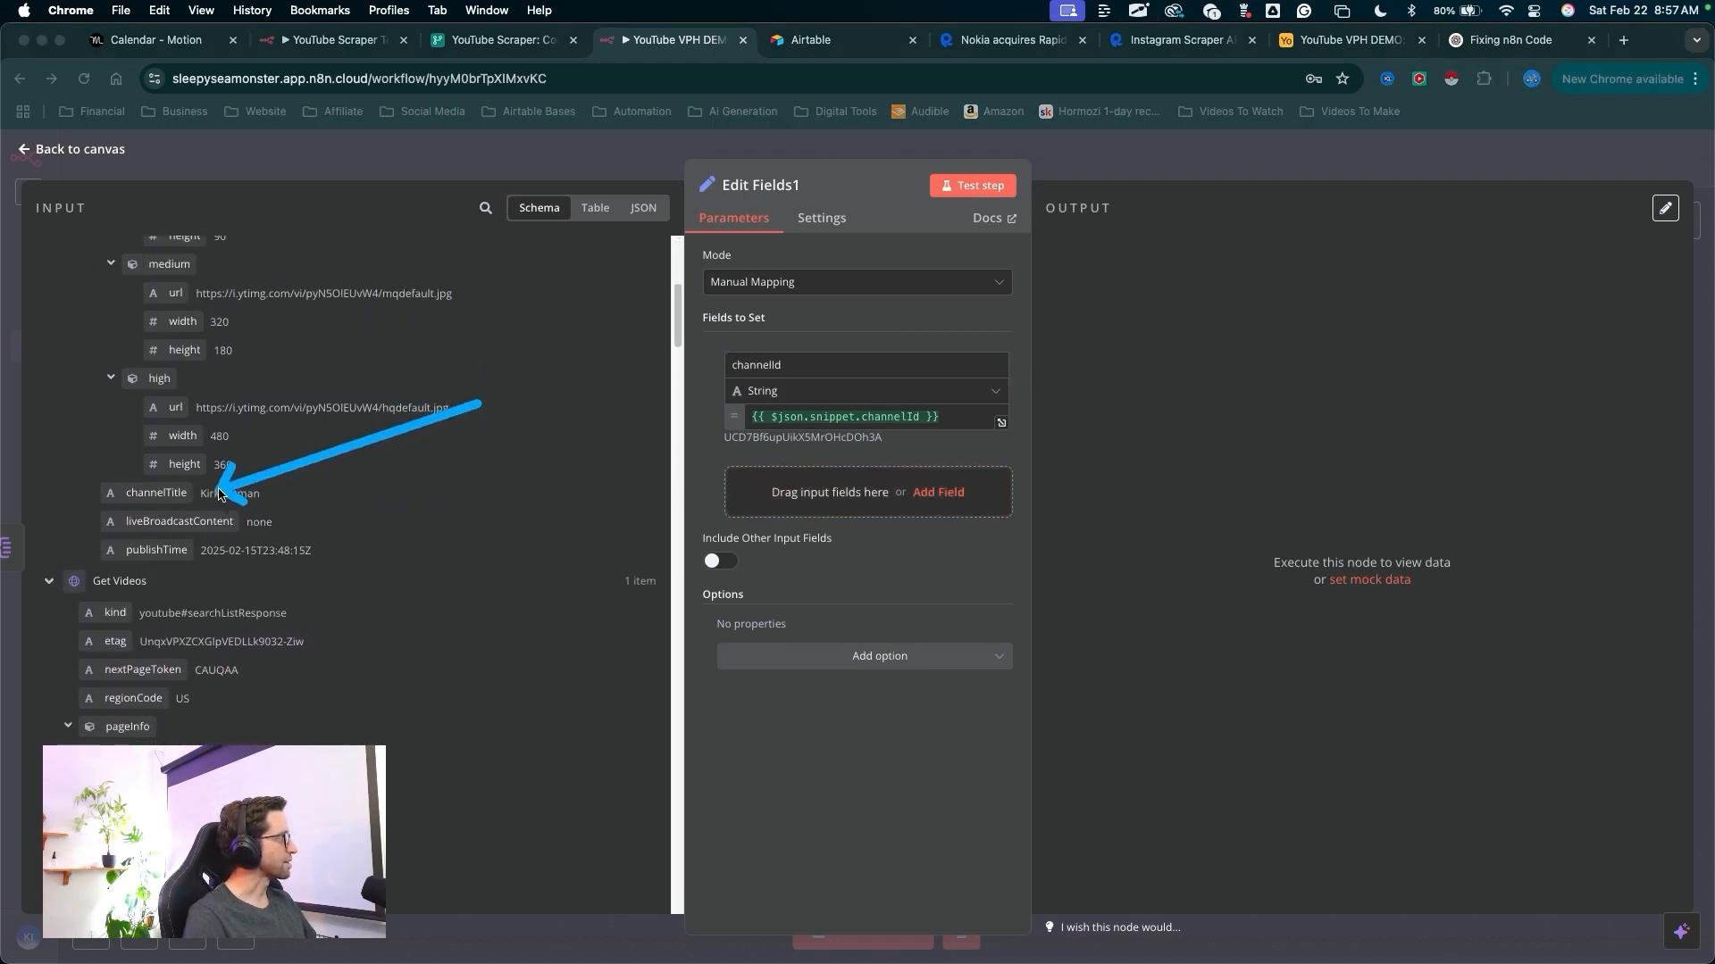
left_click_drag(157, 493, 732, 477)
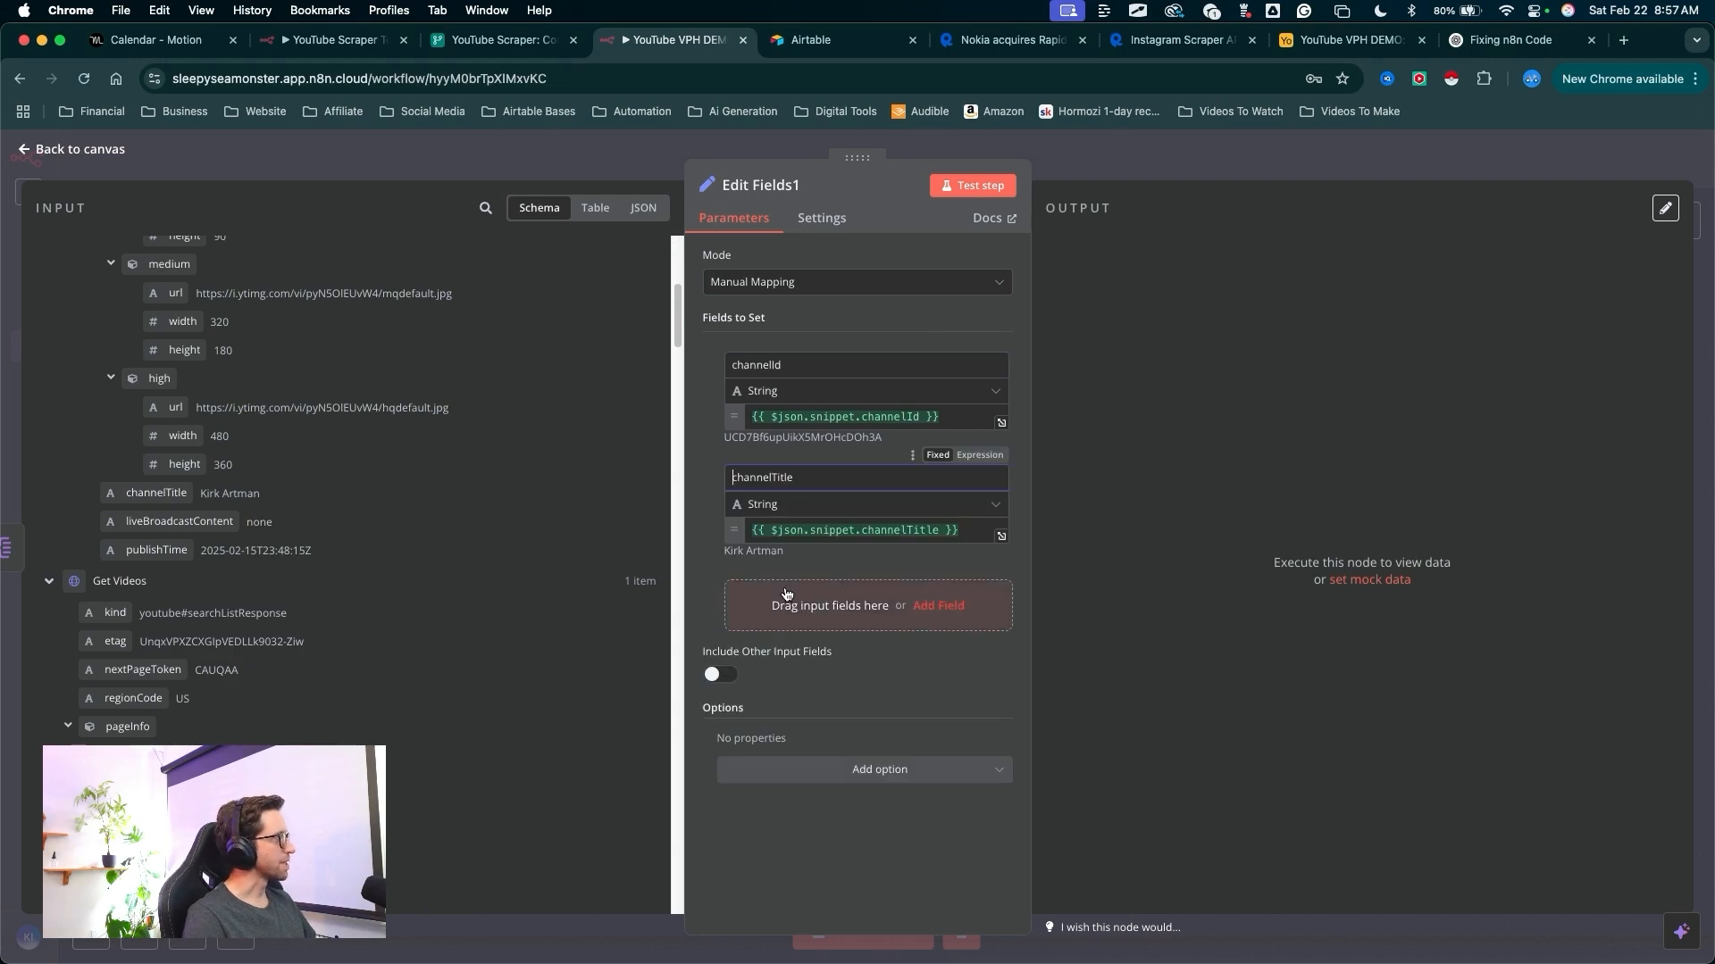
- Map the video ID and snippet title into string fields named videoId and title
scroll(516, 581, "up", 5)
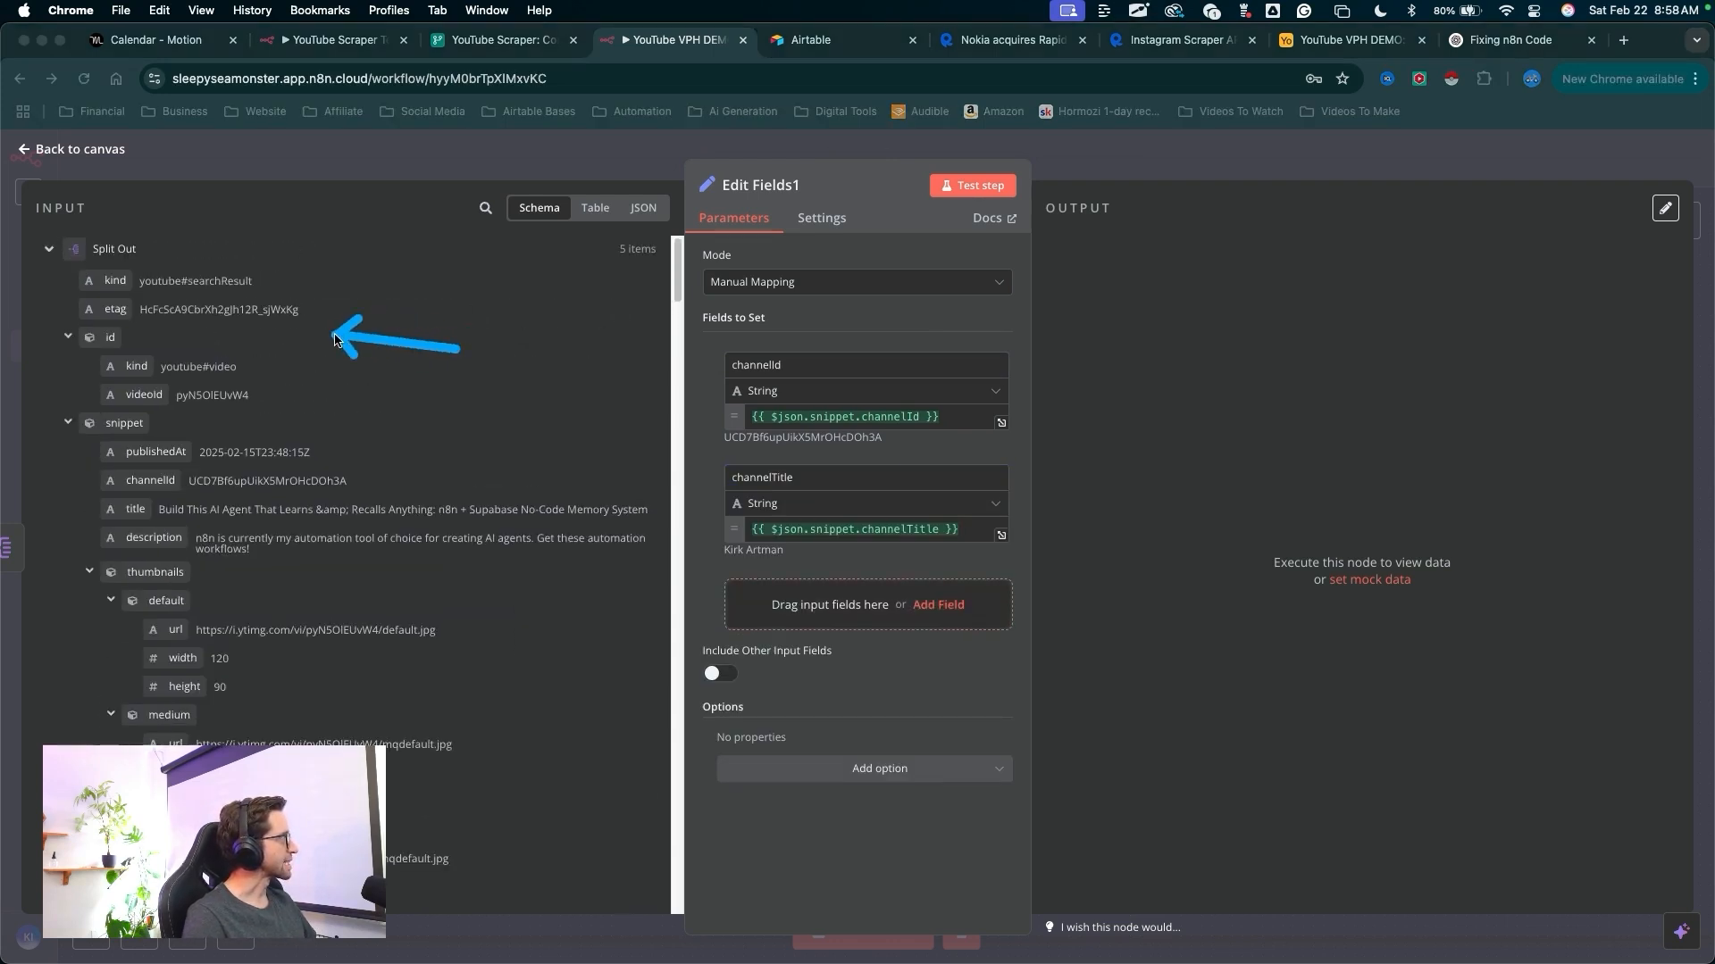
left_click_drag(143, 394, 819, 612)
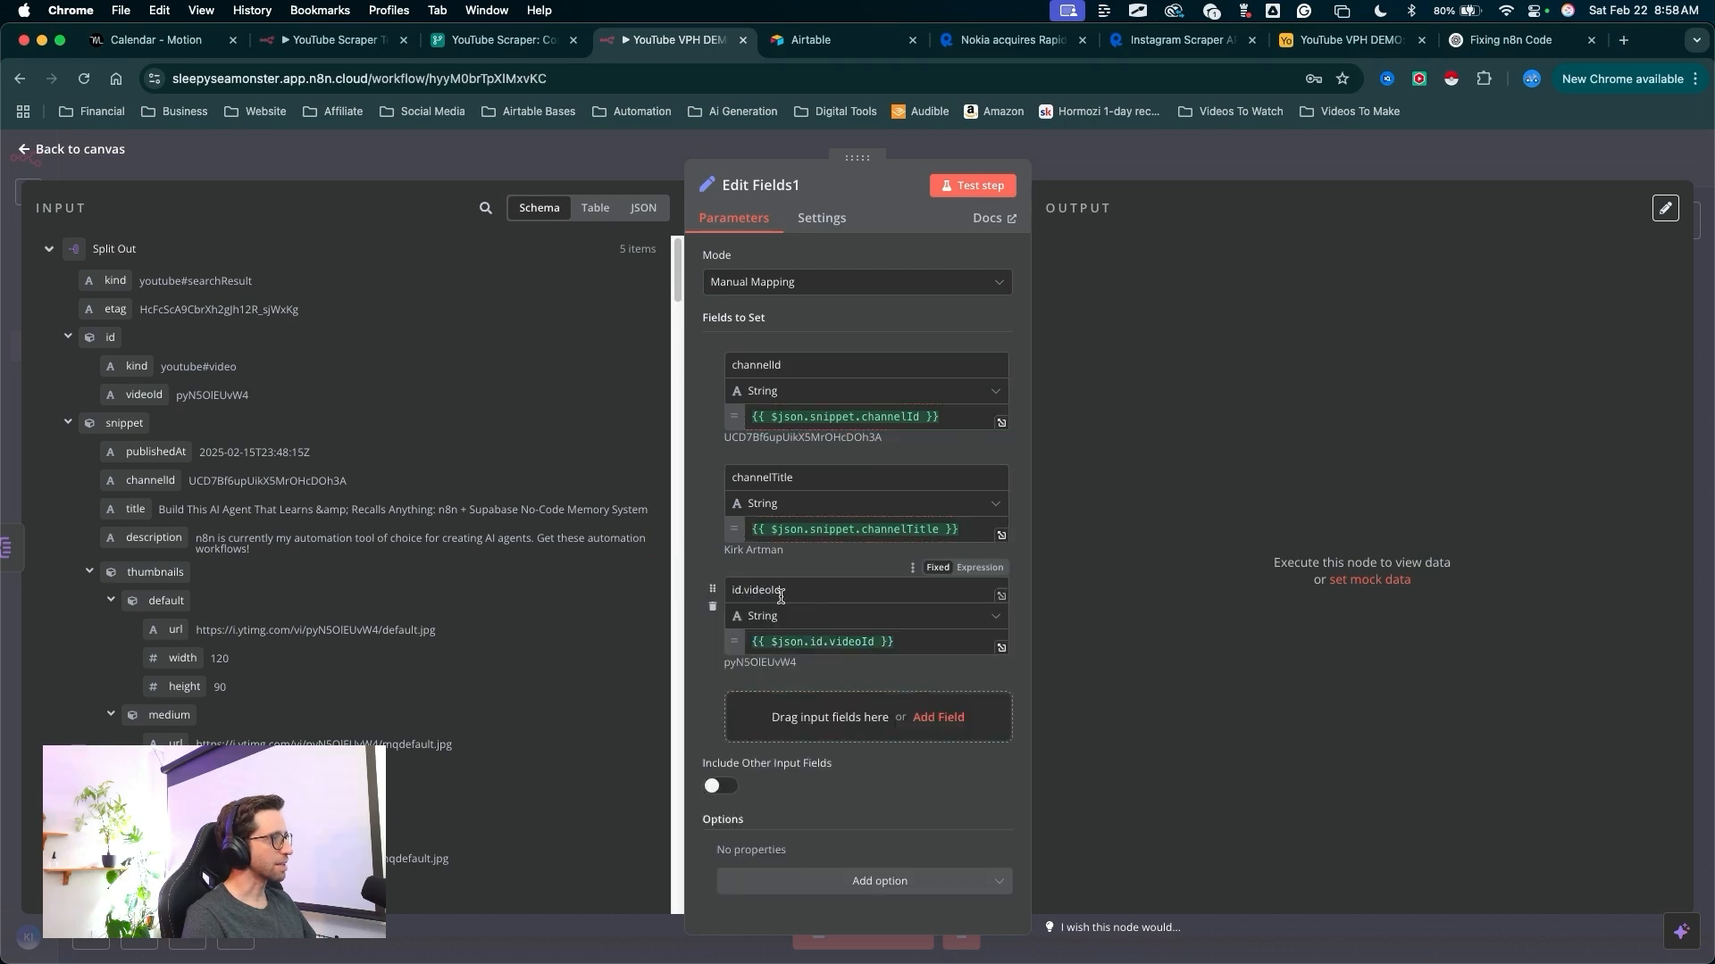
left_click(743, 591)
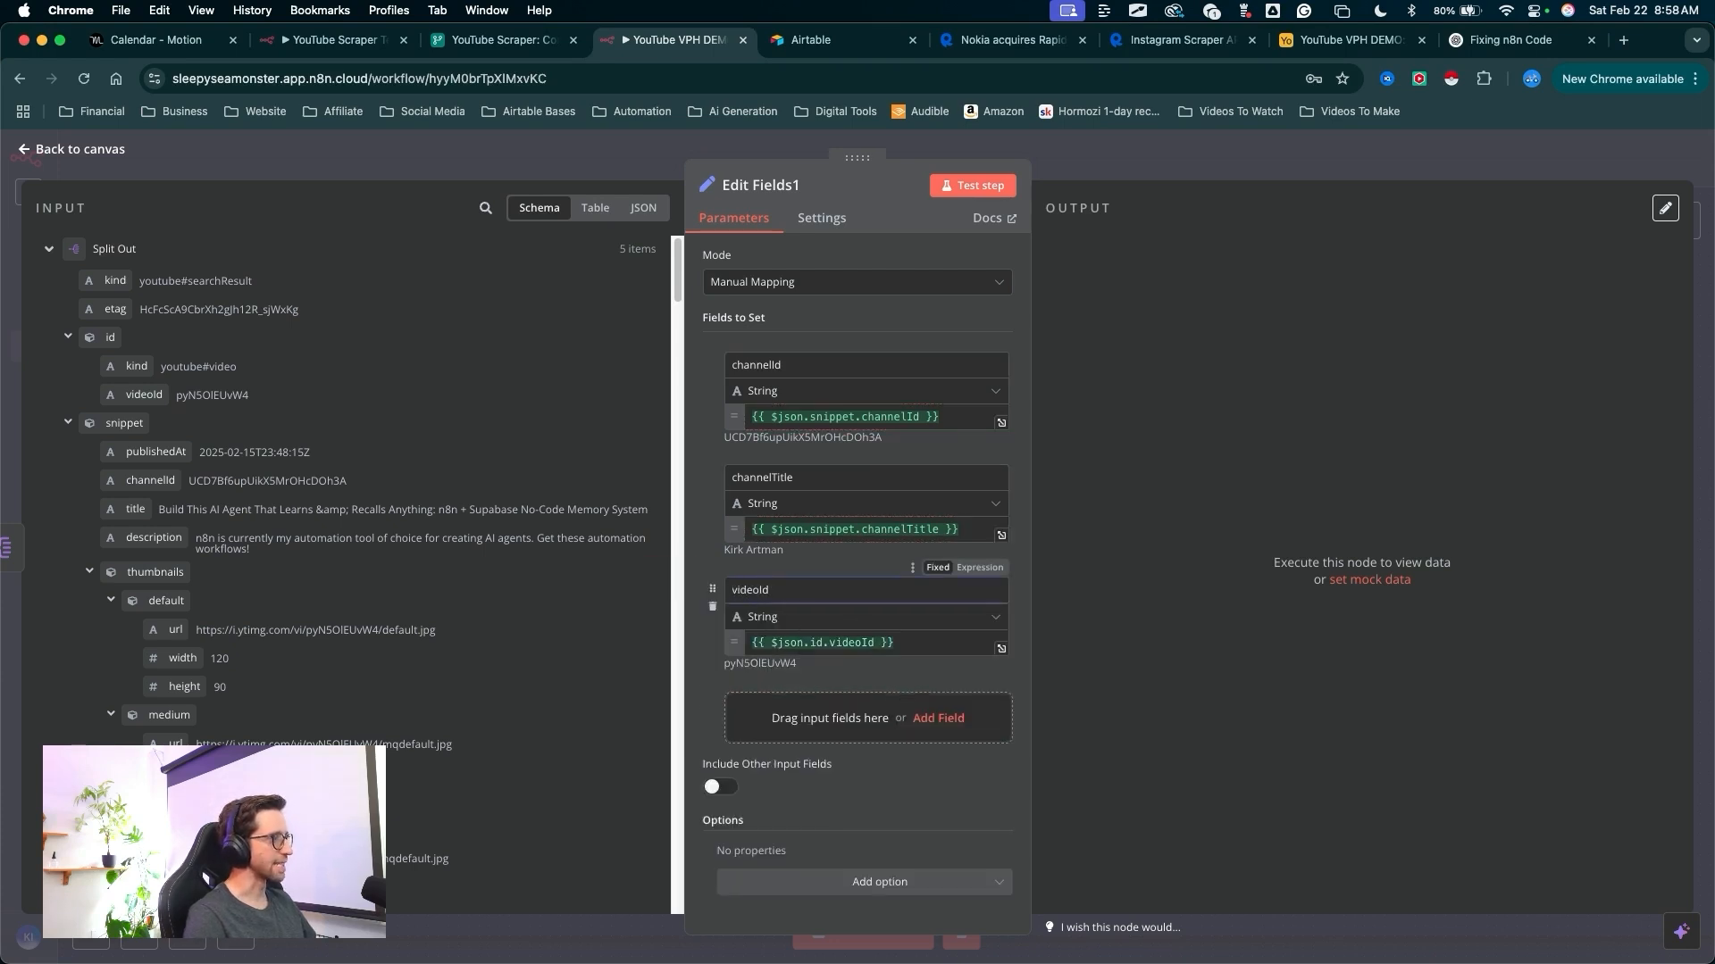
scroll(348, 536, "down", 3)
mouse_move(268, 432)
left_mouse_down()
mouse_move(143, 370)
mouse_move(785, 639)
mouse_move(772, 719)
left_mouse_up()
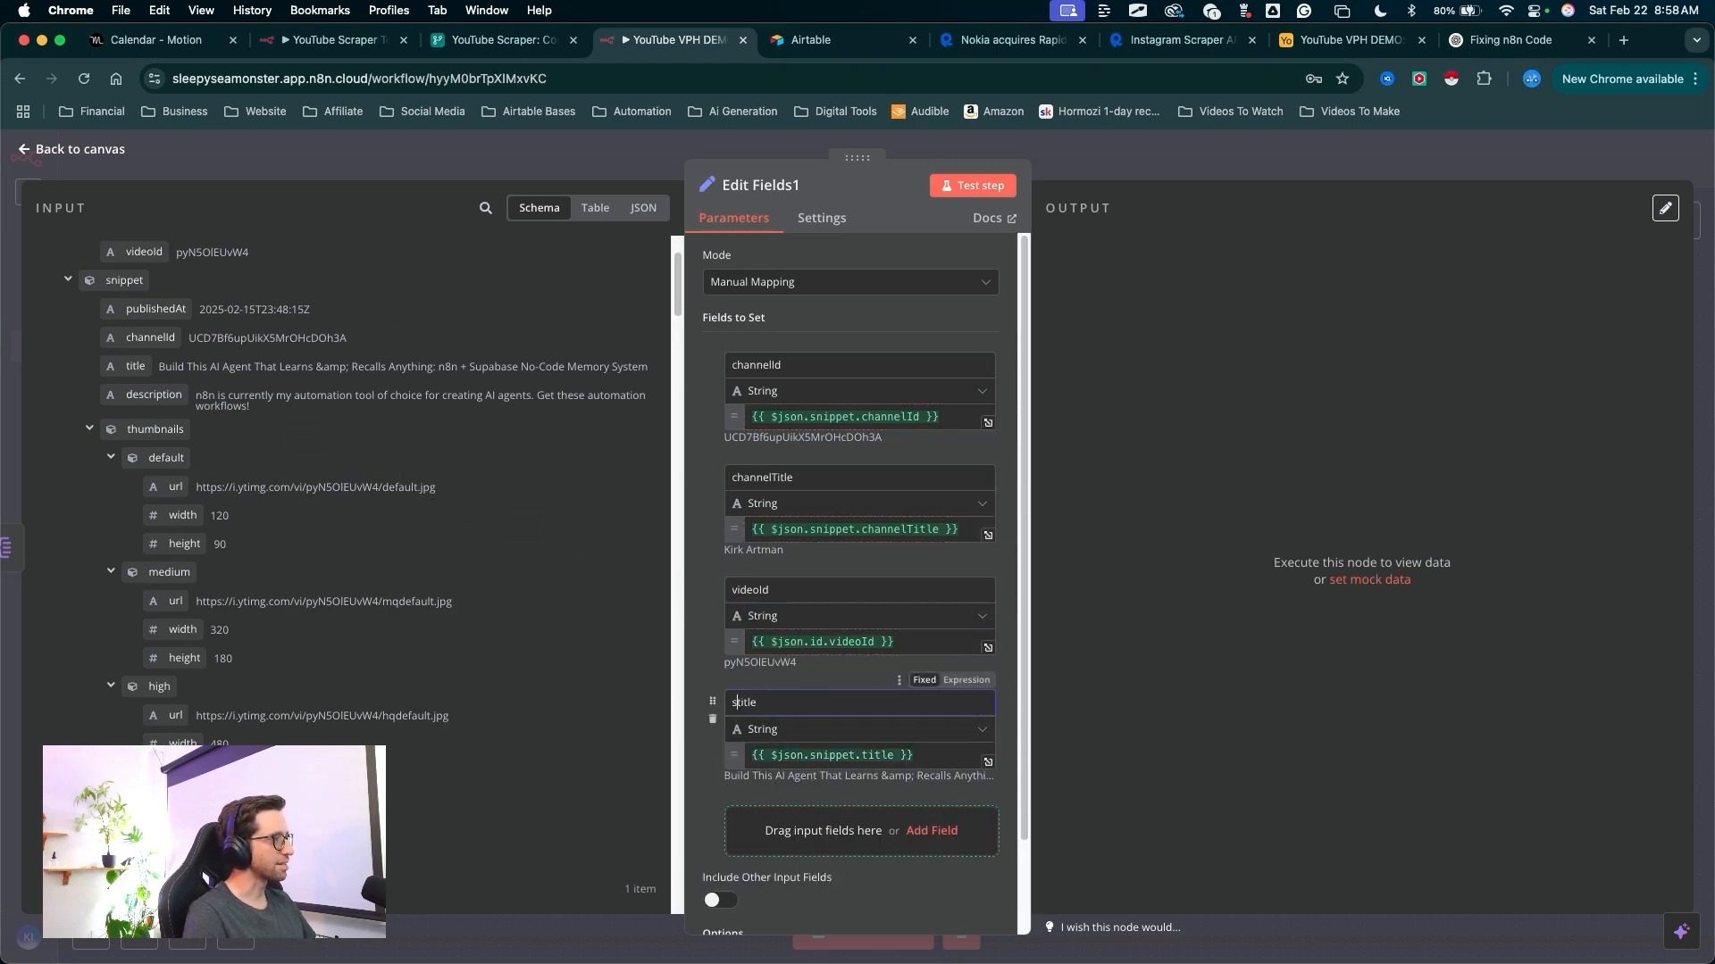
key("BackSpace")
- Map the snippet description into a string field named description
scroll(848, 625, "down", 2)
scroll(268, 402, "up", 1)
left_click_drag(179, 446, 750, 706)
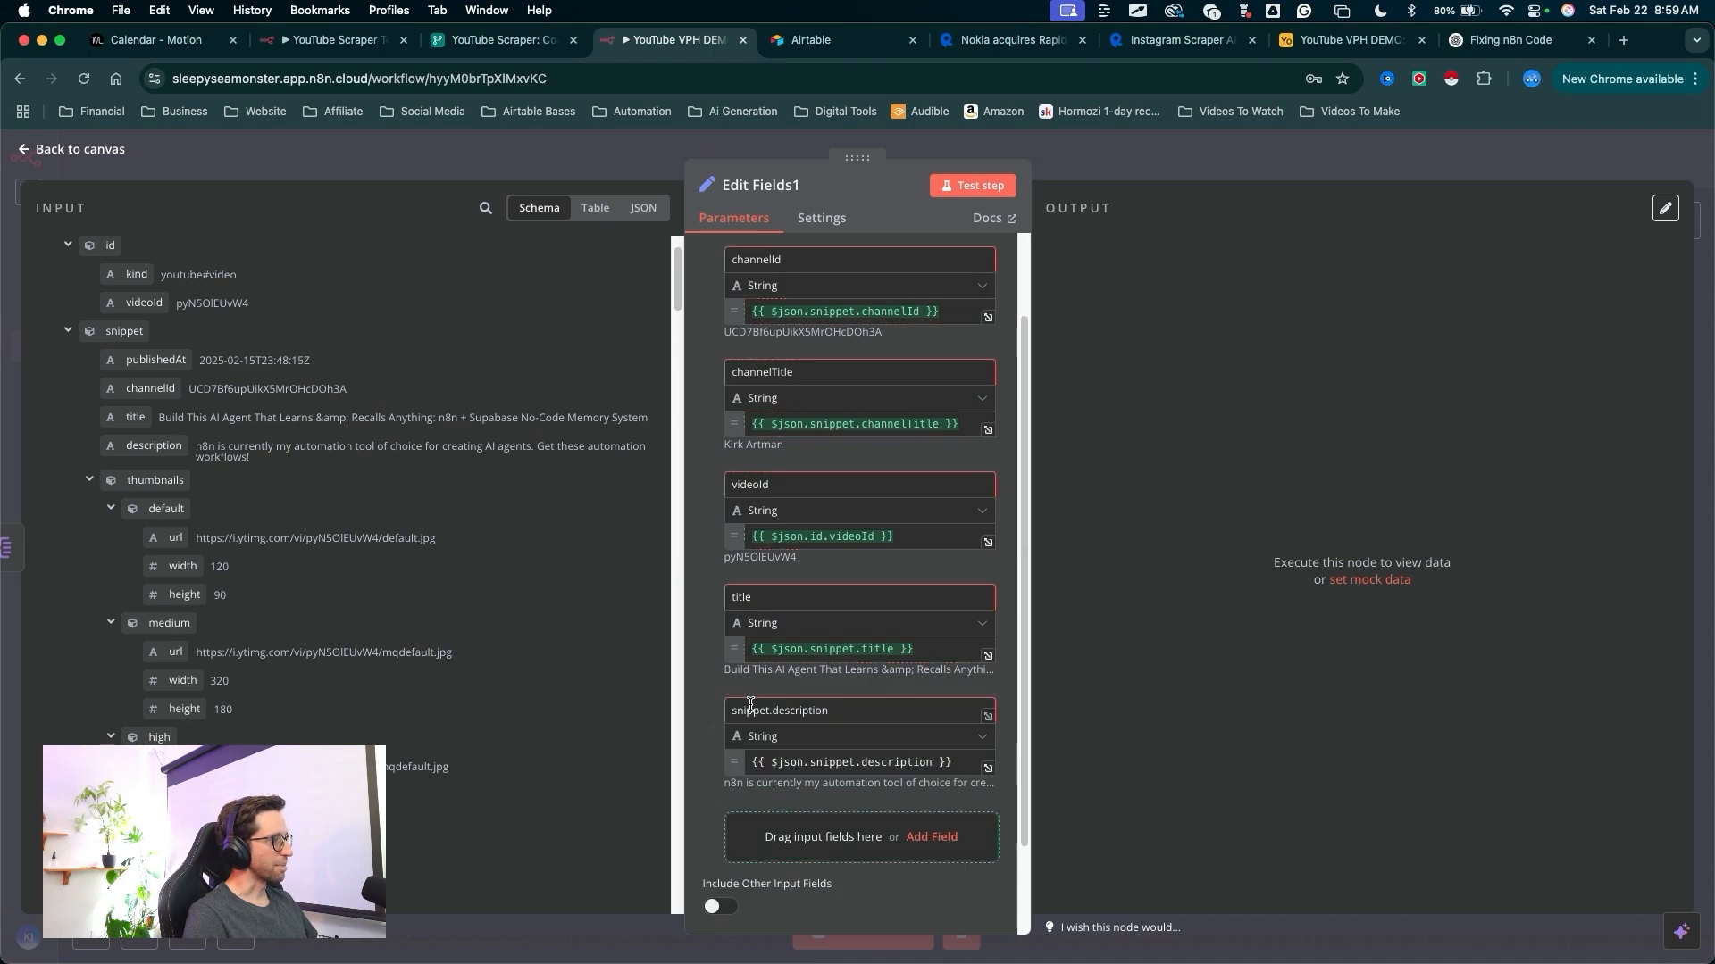
left_click(773, 710)
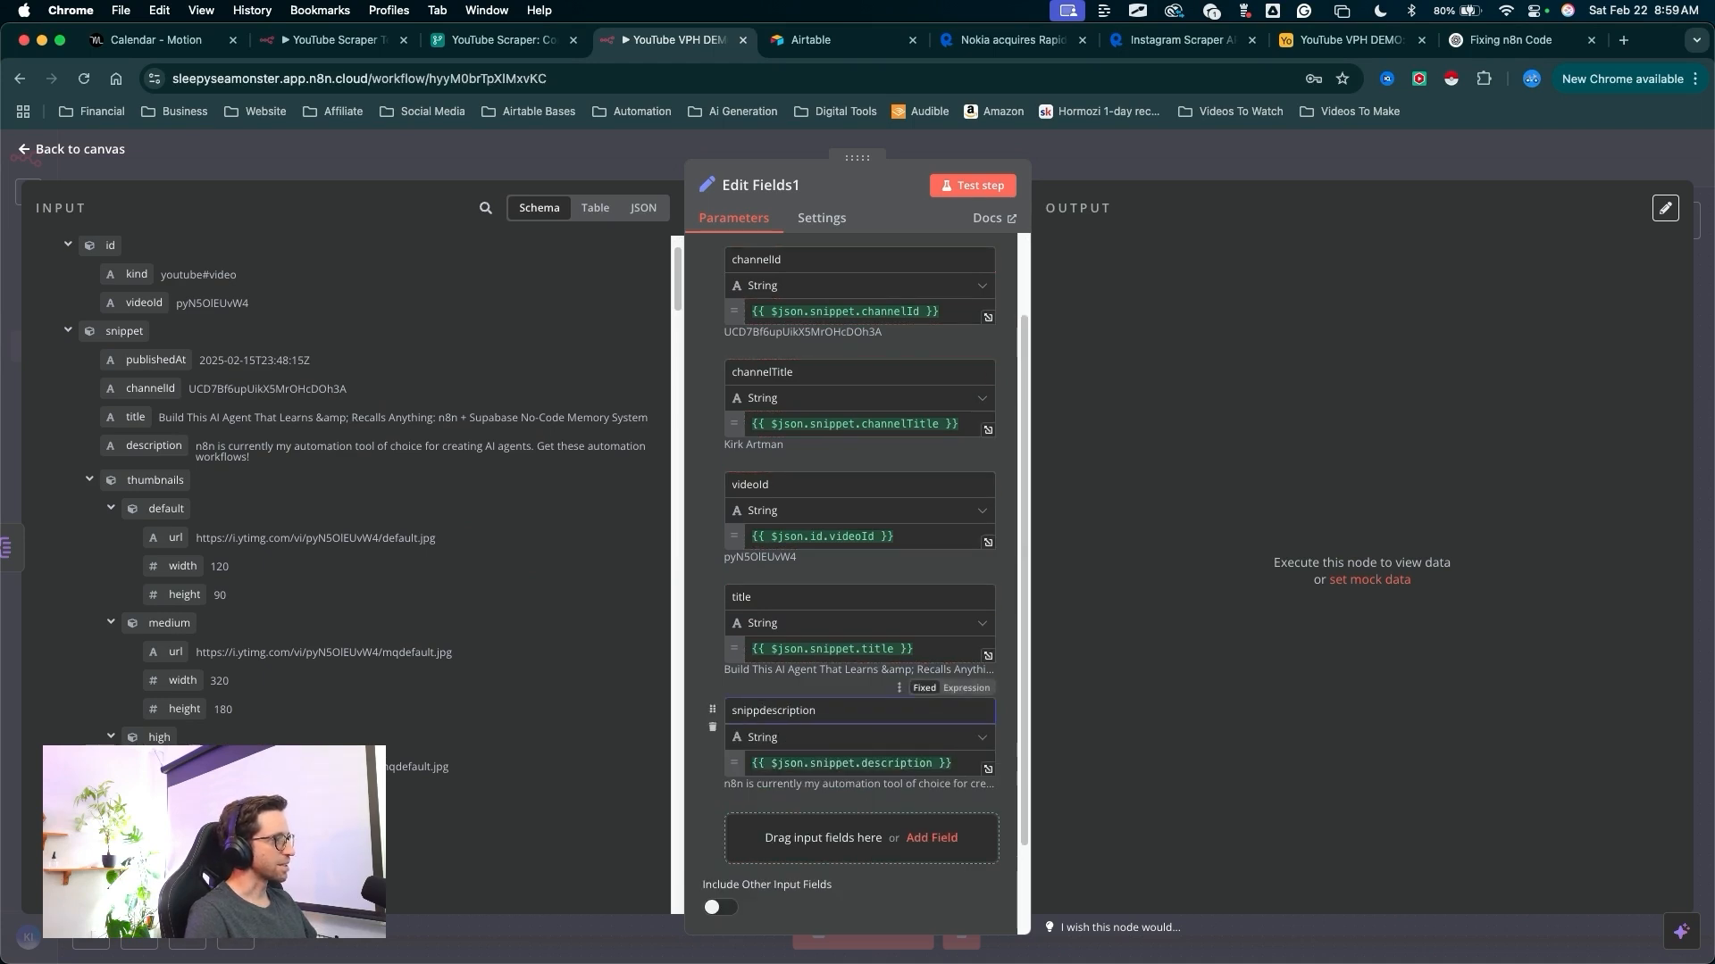
key("BackSpace")
key("BackSpace")
- Map the snippet's publishedAt value into a string field named publishedAt
scroll(389, 500, "up", 2)
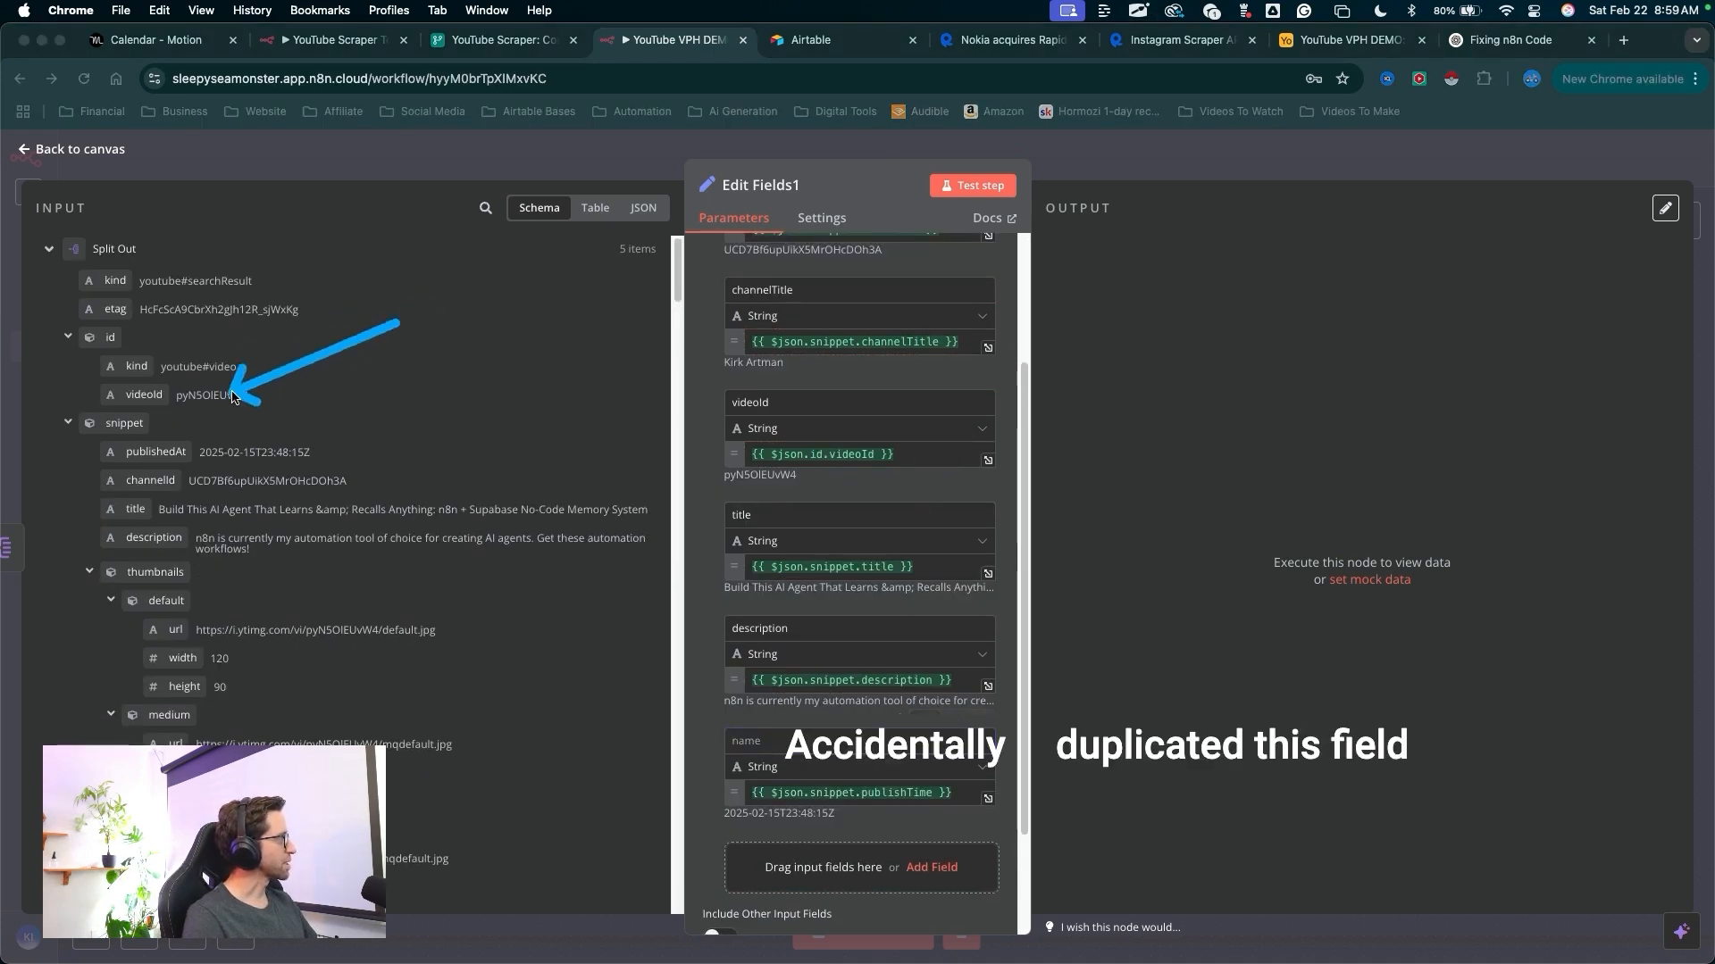
left_click_drag(156, 452, 791, 858)
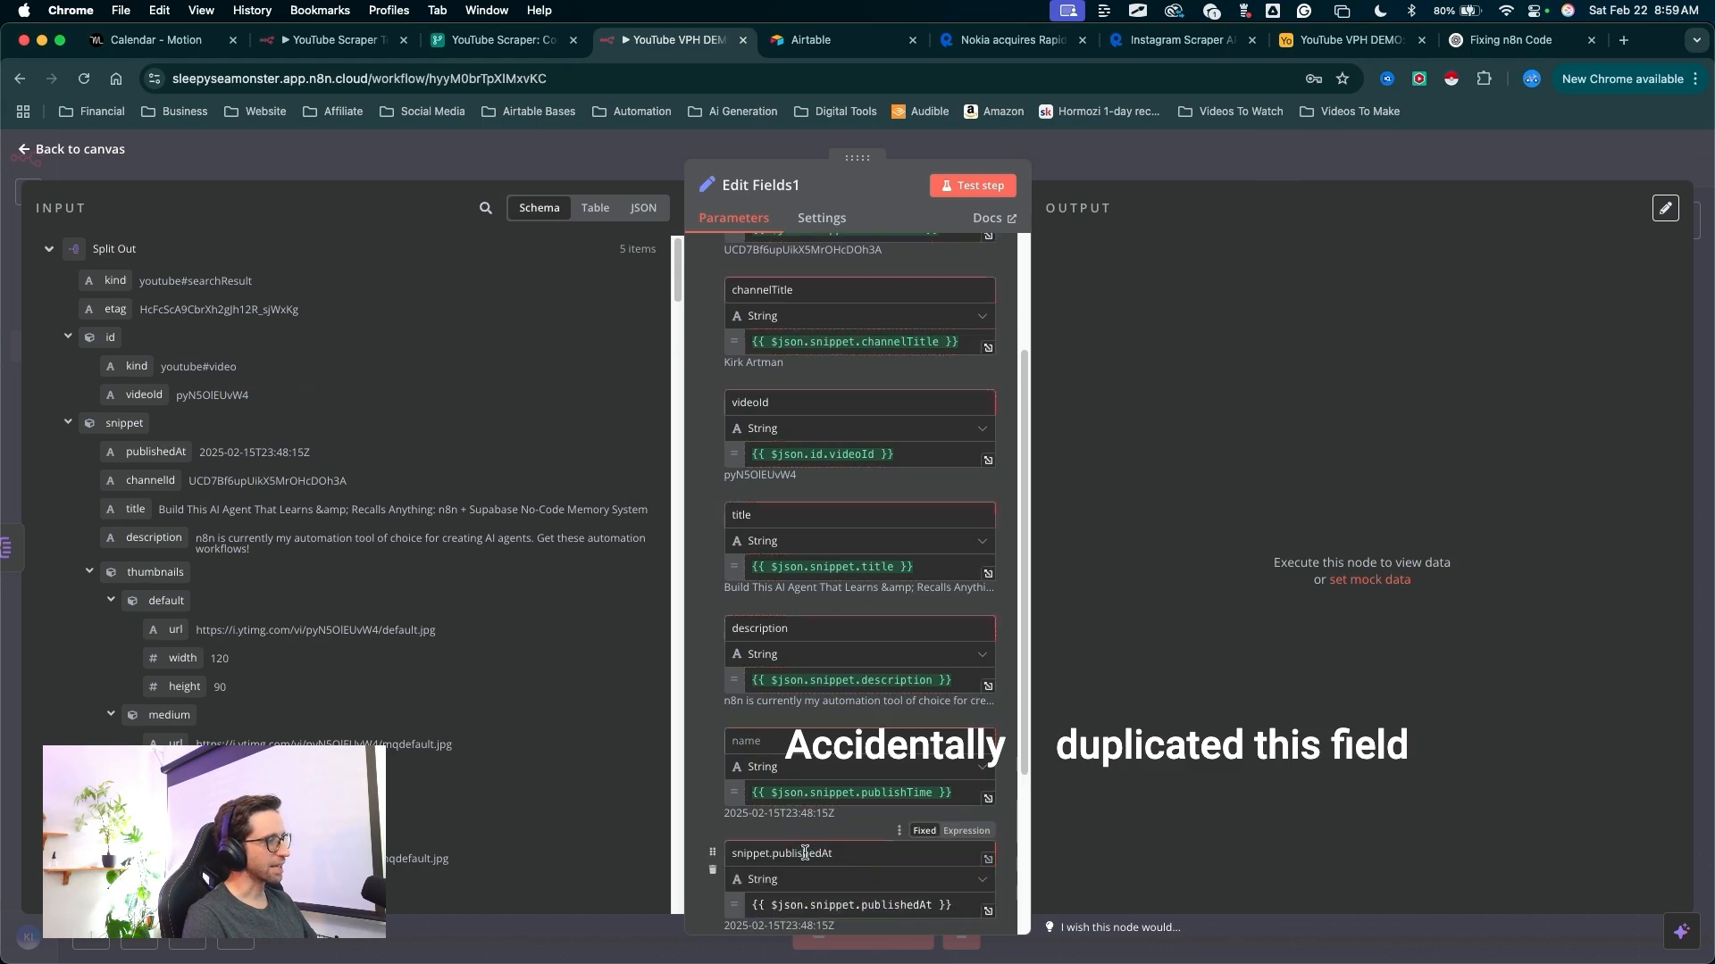
key("BackSpace")
key("BackSpace")
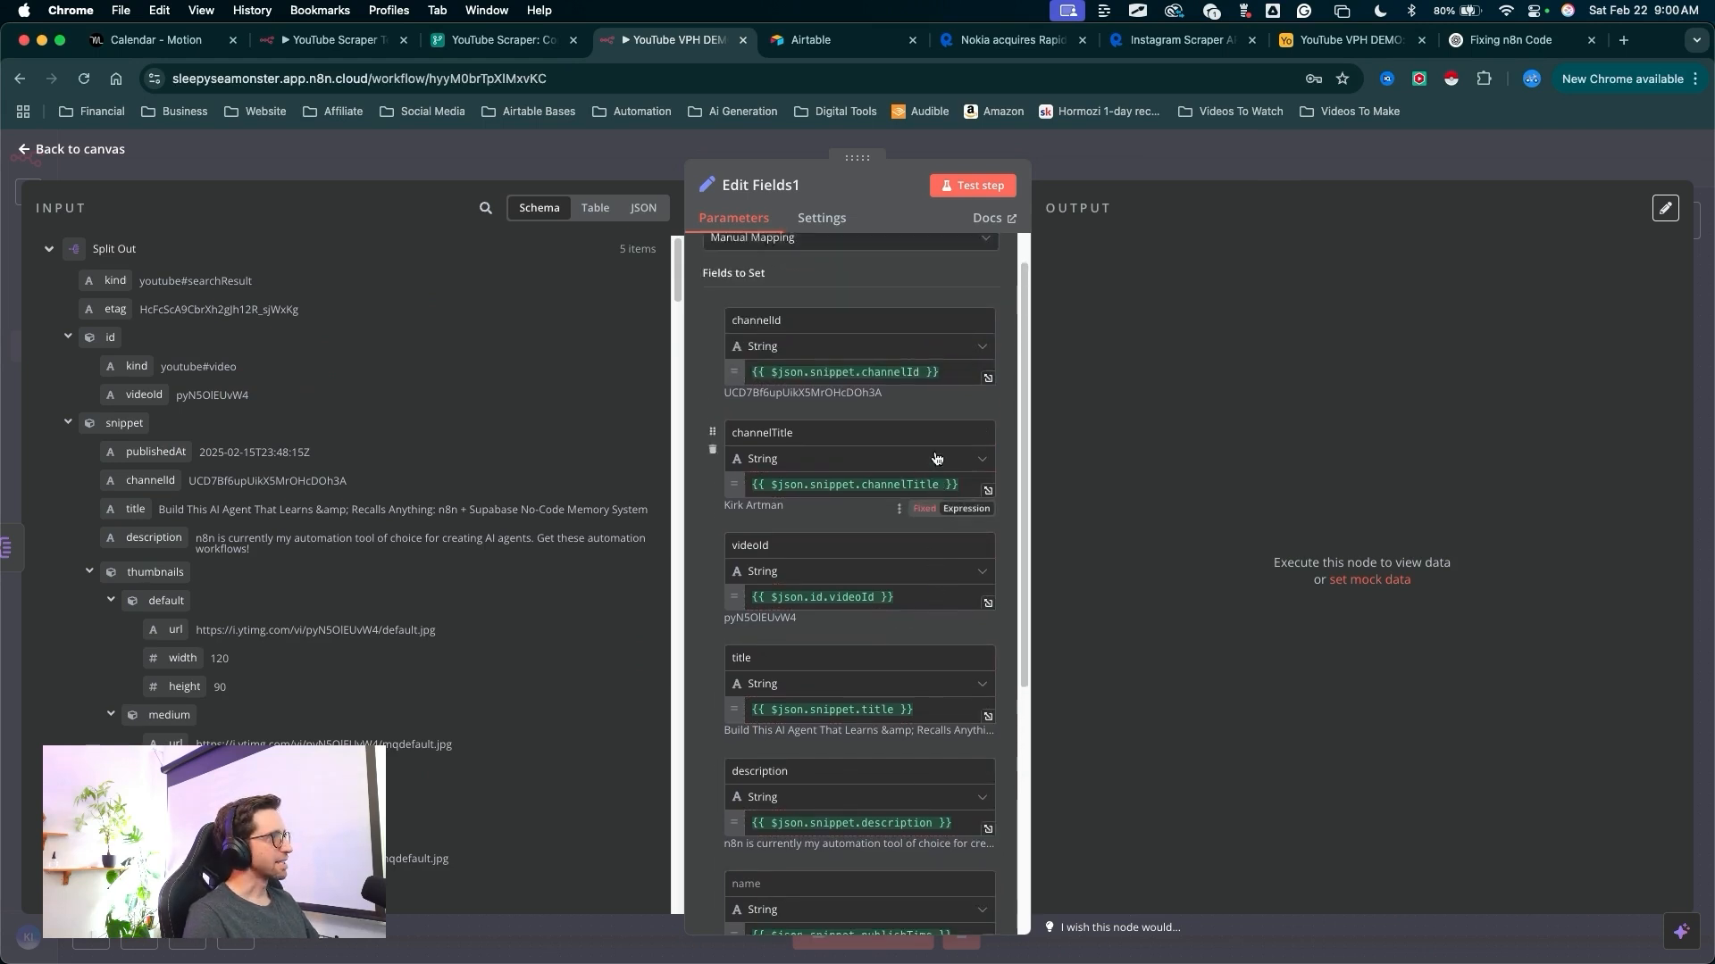
- Examine the default, medium and high thumbnail entries in the Split Out input data
scroll(857, 536, "down", 5)
scroll(629, 405, "down", 7)
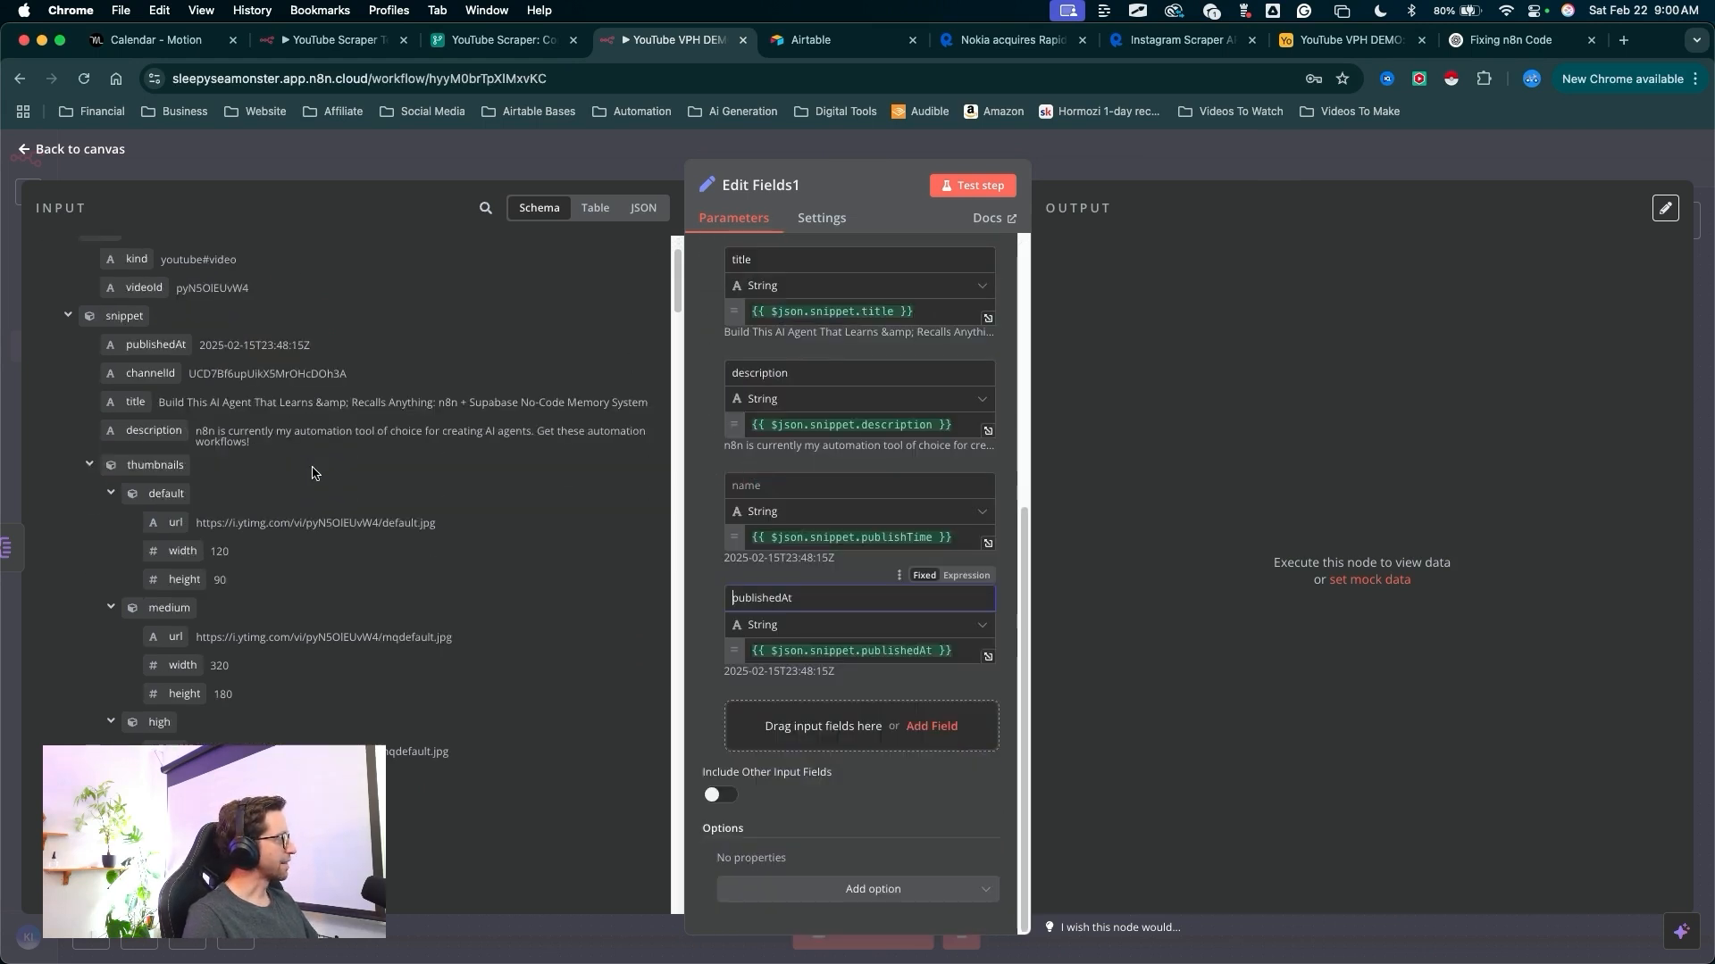
mouse_move(561, 459)
left_mouse_down()
mouse_move(241, 485)
mouse_move(416, 589)
left_mouse_up()
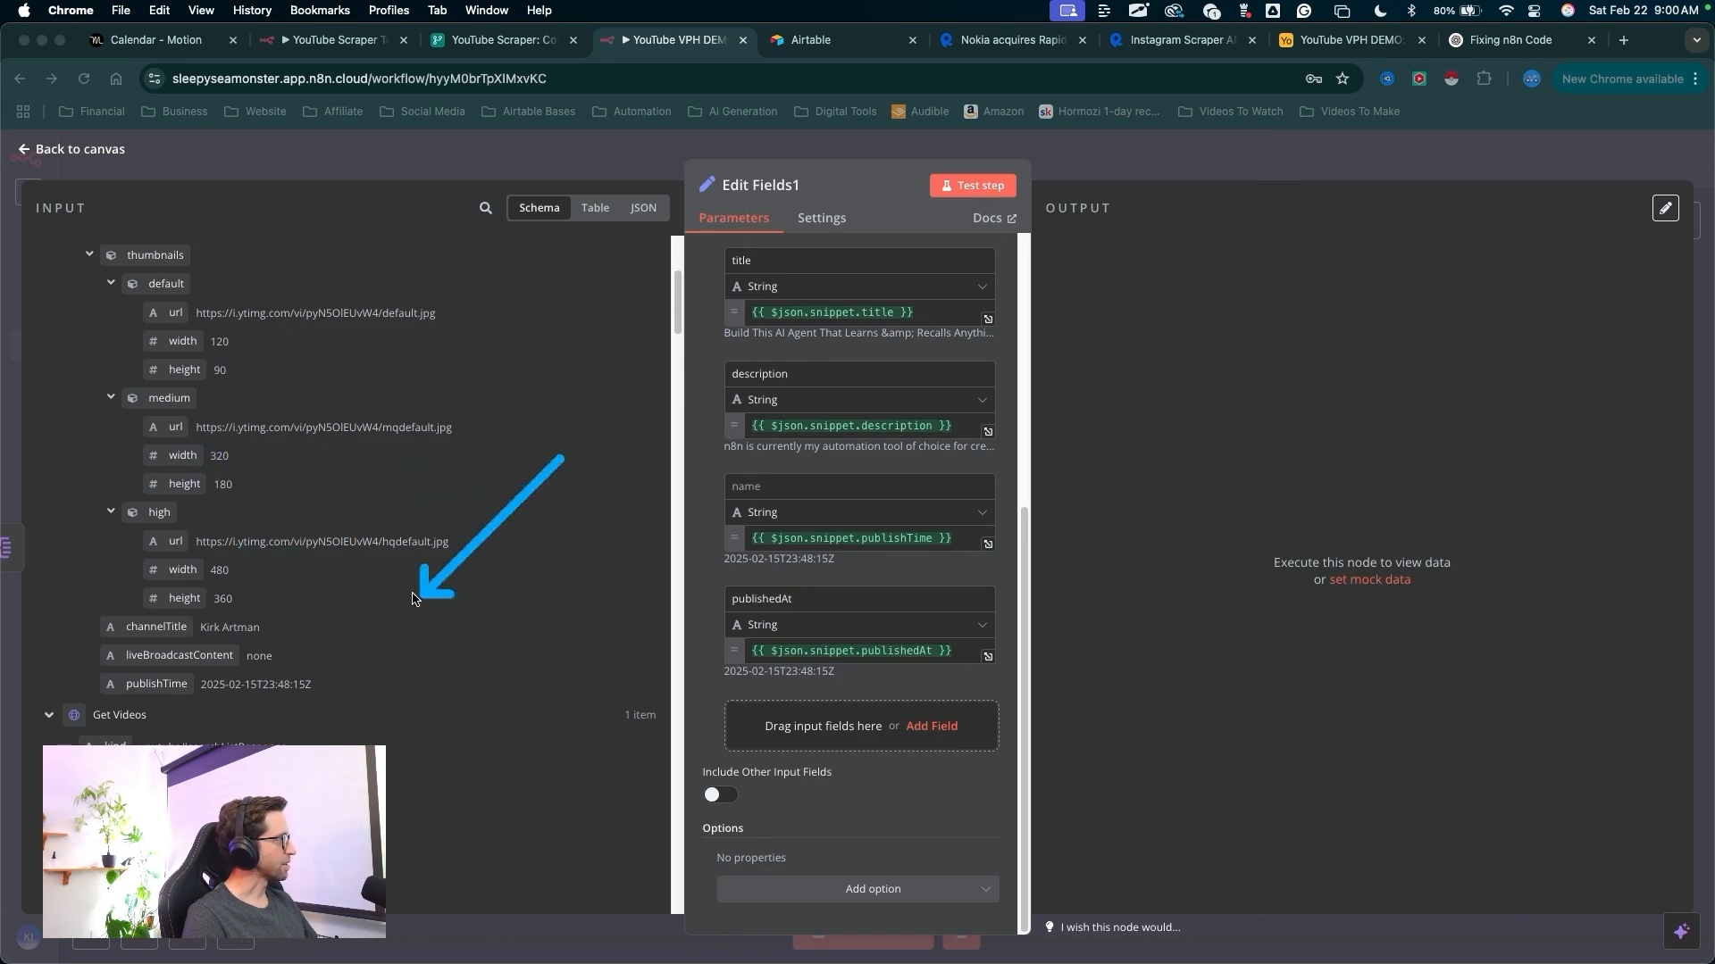
key("Escape")
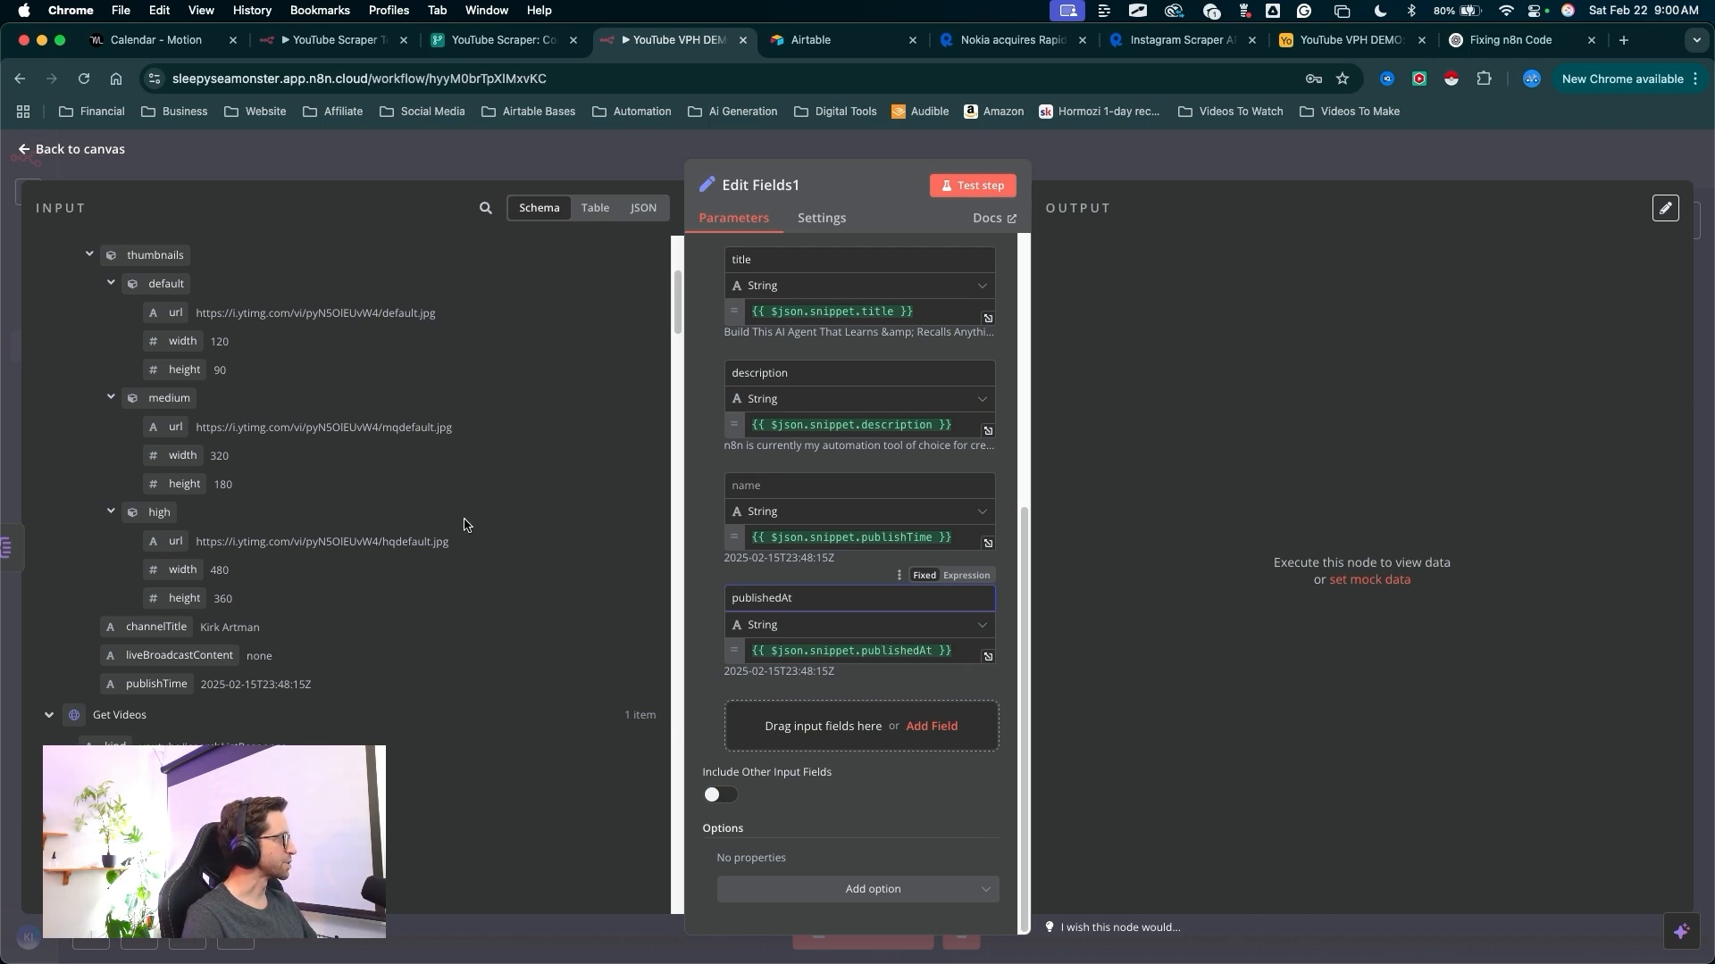
scroll(463, 525, "down", 1)
mouse_move(521, 716)
left_mouse_down()
mouse_move(822, 589)
mouse_move(761, 678)
left_mouse_up()
key("Escape")
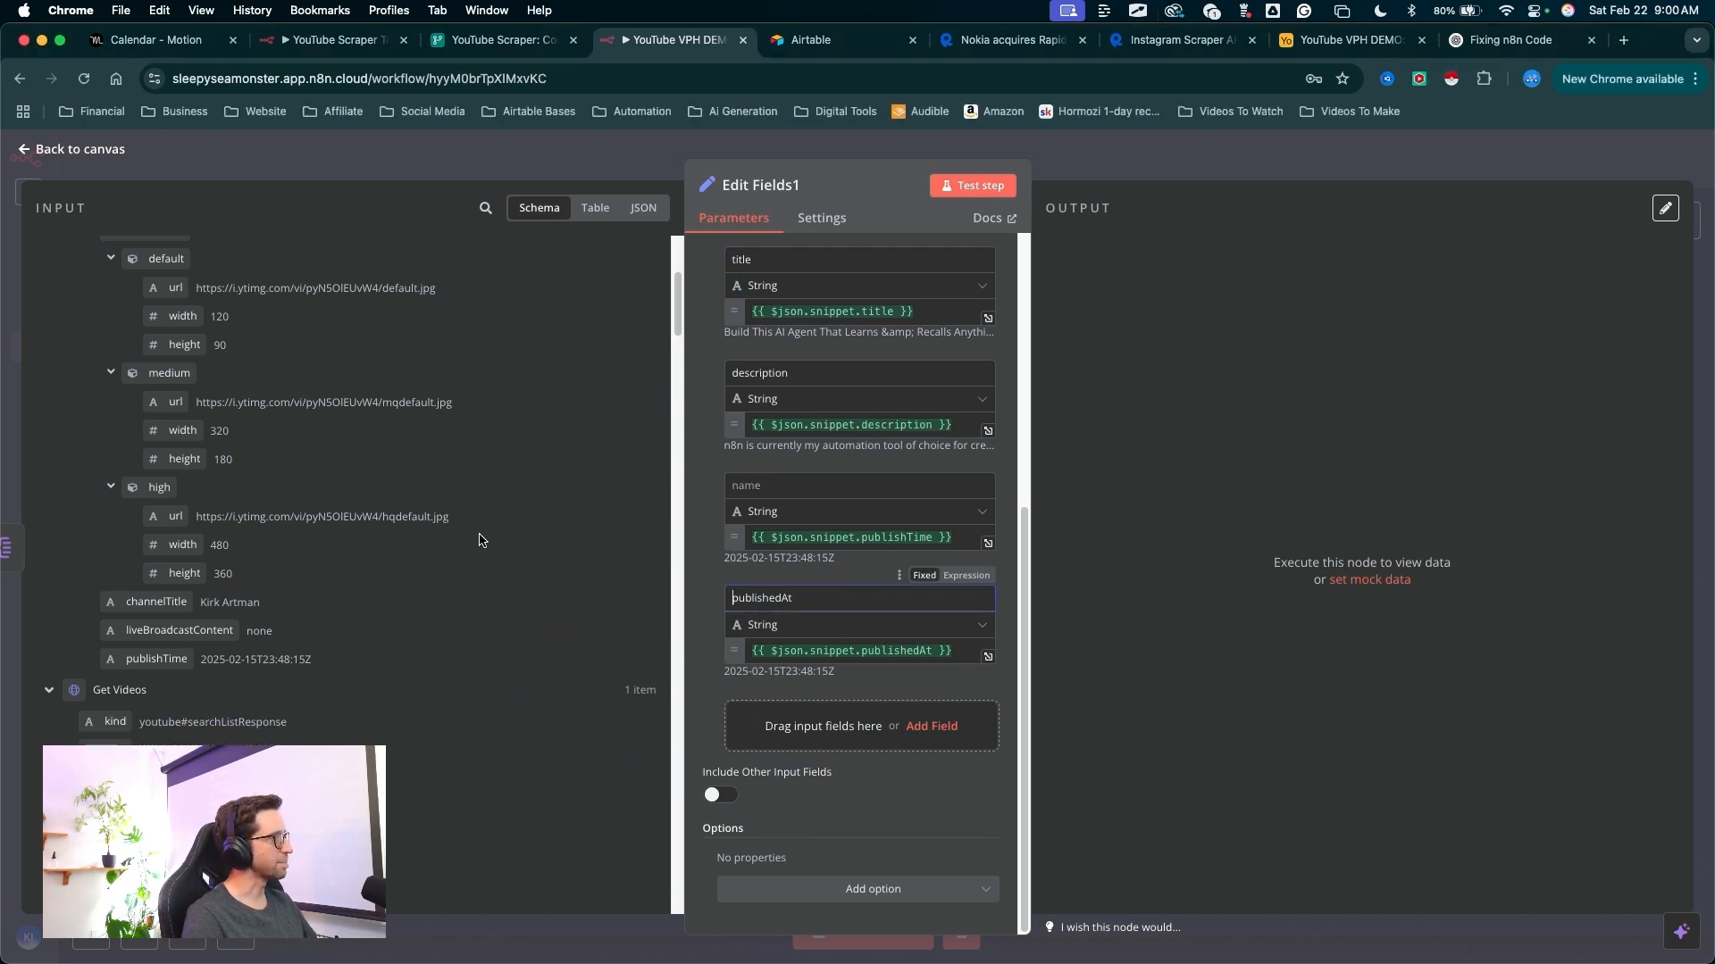
scroll(884, 491, "up", 5)
scroll(887, 482, "down", 5)
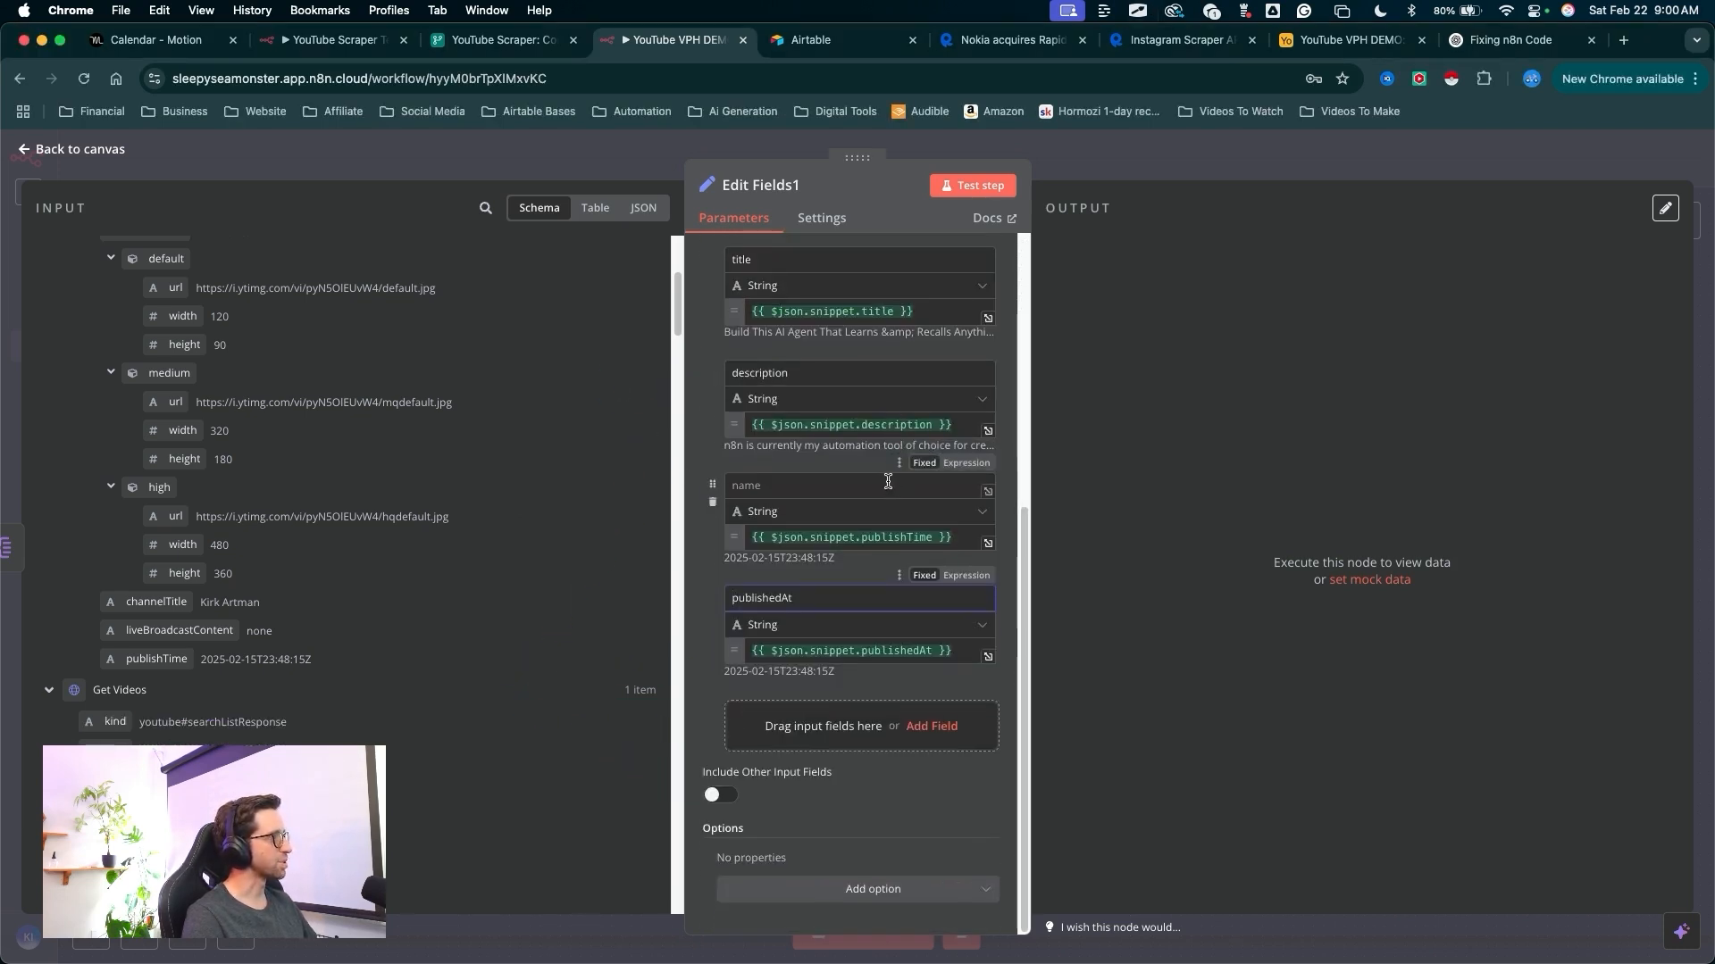
scroll(523, 518, "up", 3)
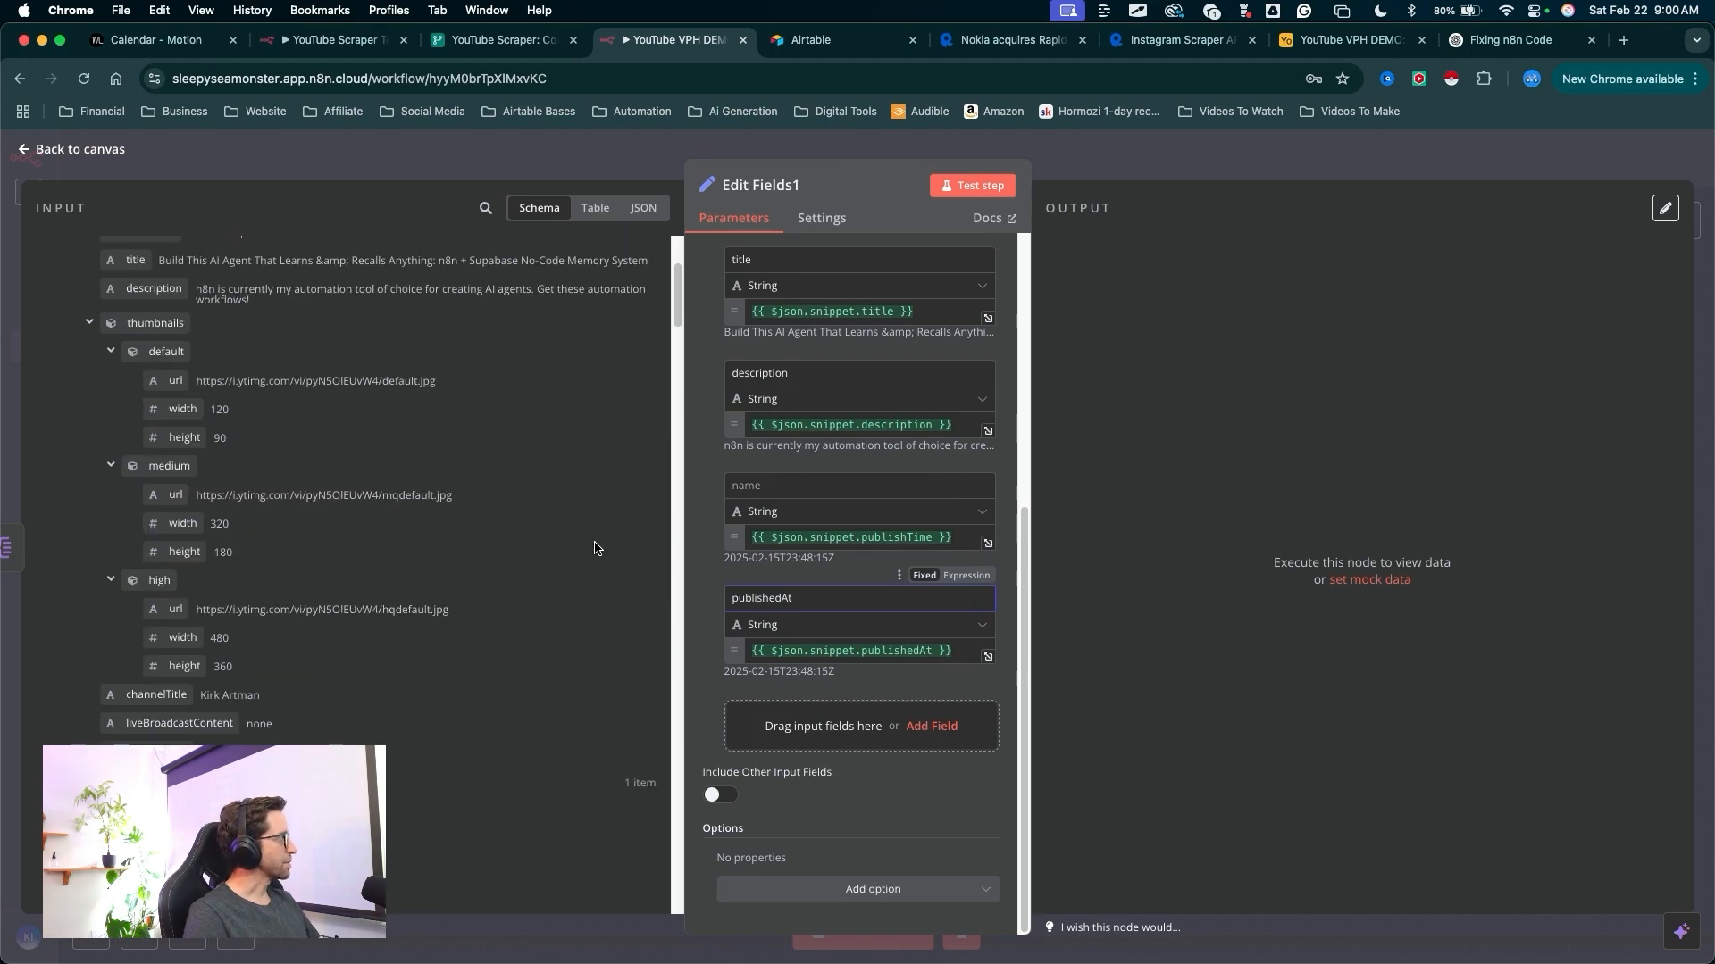
mouse_move(543, 490)
left_mouse_down()
mouse_move(187, 329)
mouse_move(152, 605)
mouse_move(191, 651)
mouse_move(156, 645)
mouse_move(206, 663)
left_mouse_up()
mouse_move(343, 688)
left_mouse_down()
mouse_move(219, 636)
mouse_move(299, 607)
mouse_move(197, 616)
mouse_move(291, 616)
mouse_move(271, 631)
mouse_move(286, 630)
mouse_move(204, 620)
mouse_move(308, 608)
mouse_move(377, 632)
left_mouse_up()
key("Escape")
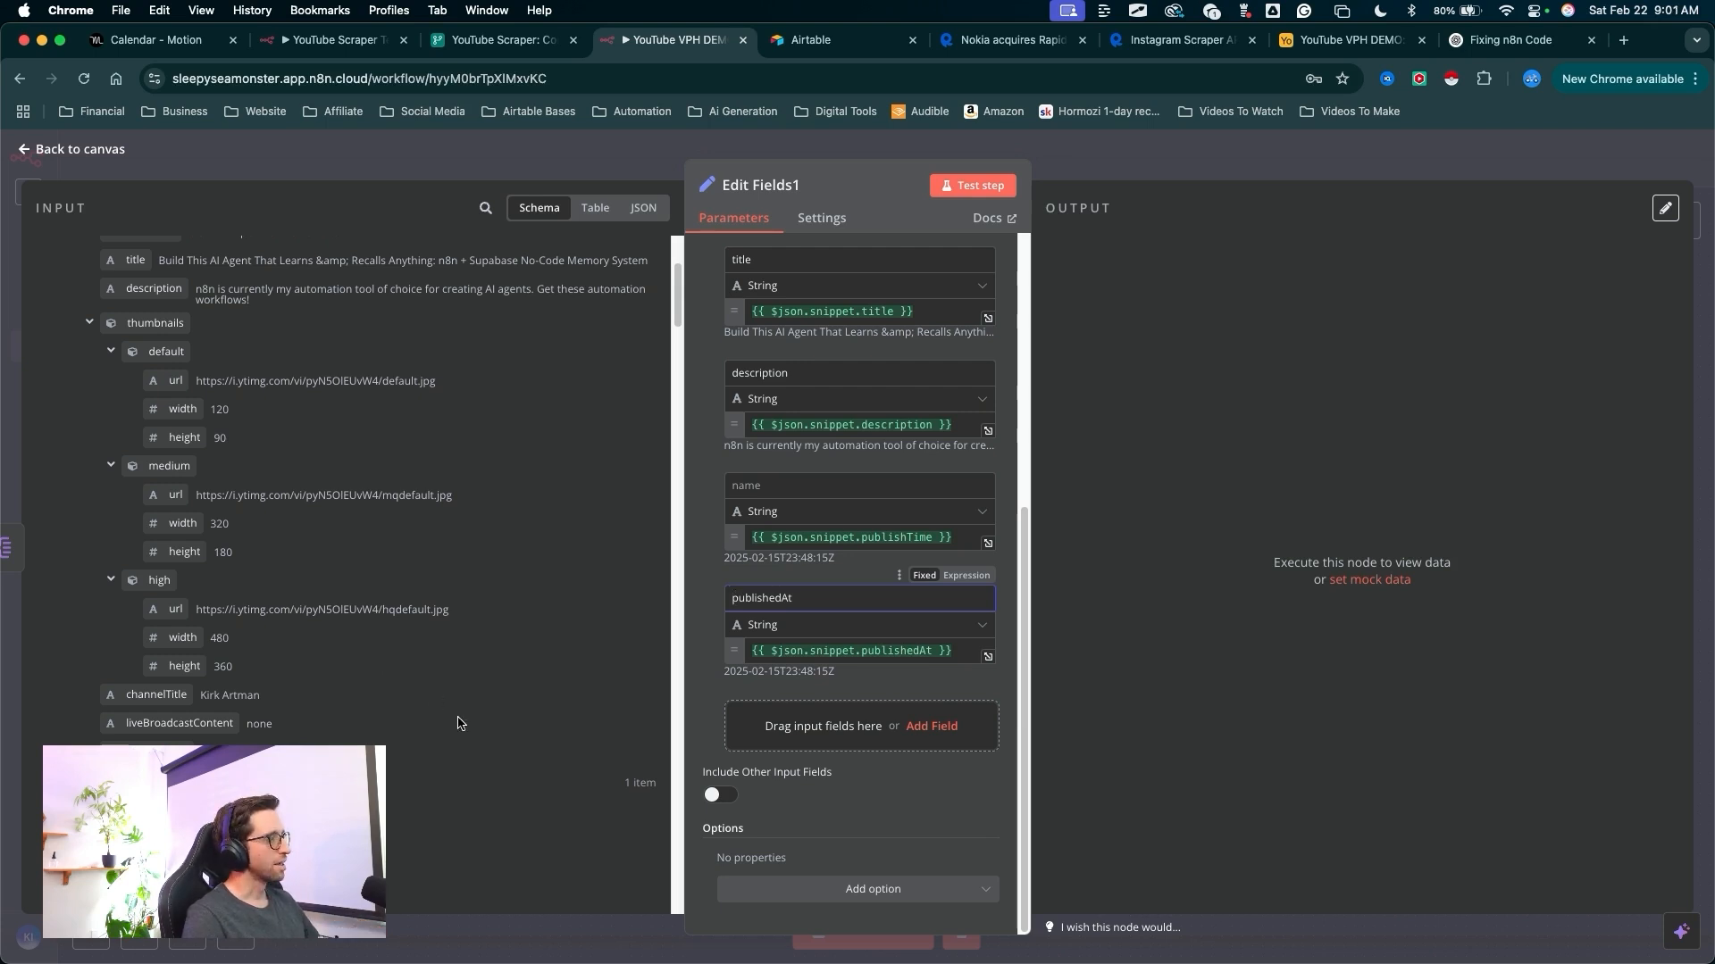
- Map the high-resolution thumbnail URL, snippet.thumbnails.high.url, into a string field named thumbnail
mouse_move(594, 746)
left_mouse_down()
mouse_move(337, 582)
mouse_move(681, 700)
mouse_move(308, 545)
mouse_move(183, 637)
mouse_move(179, 611)
mouse_move(695, 665)
left_mouse_up()
key("Escape")
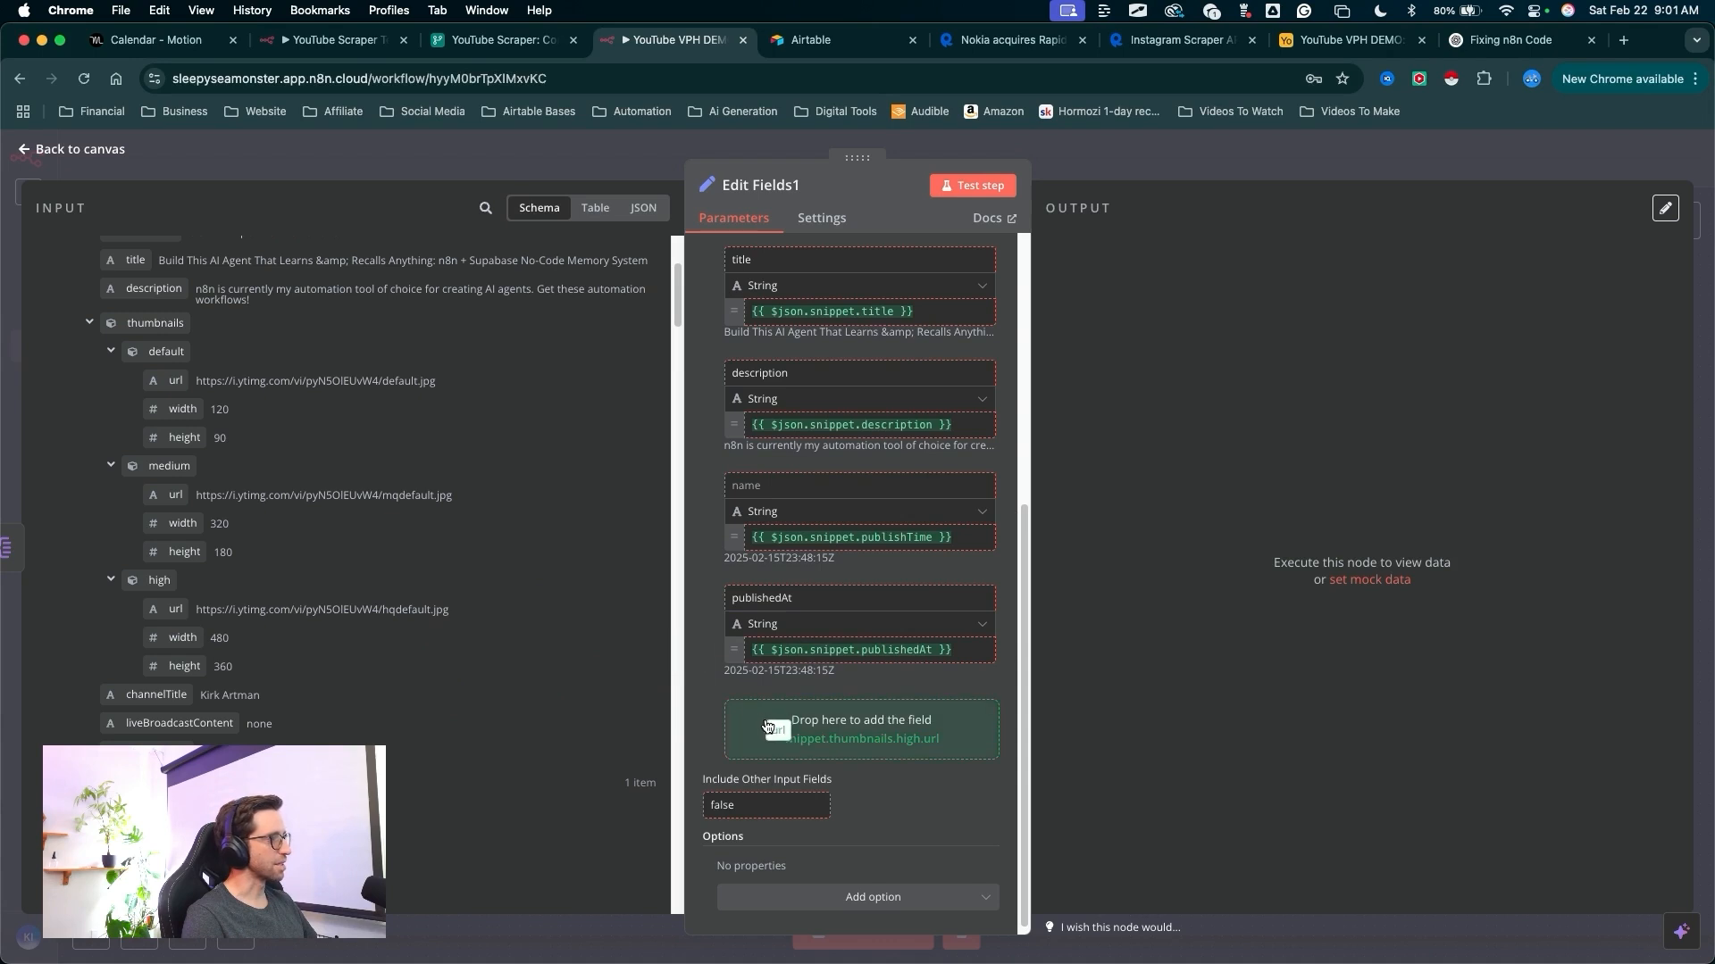
left_click_drag(767, 726, 763, 714)
left_click(905, 715)
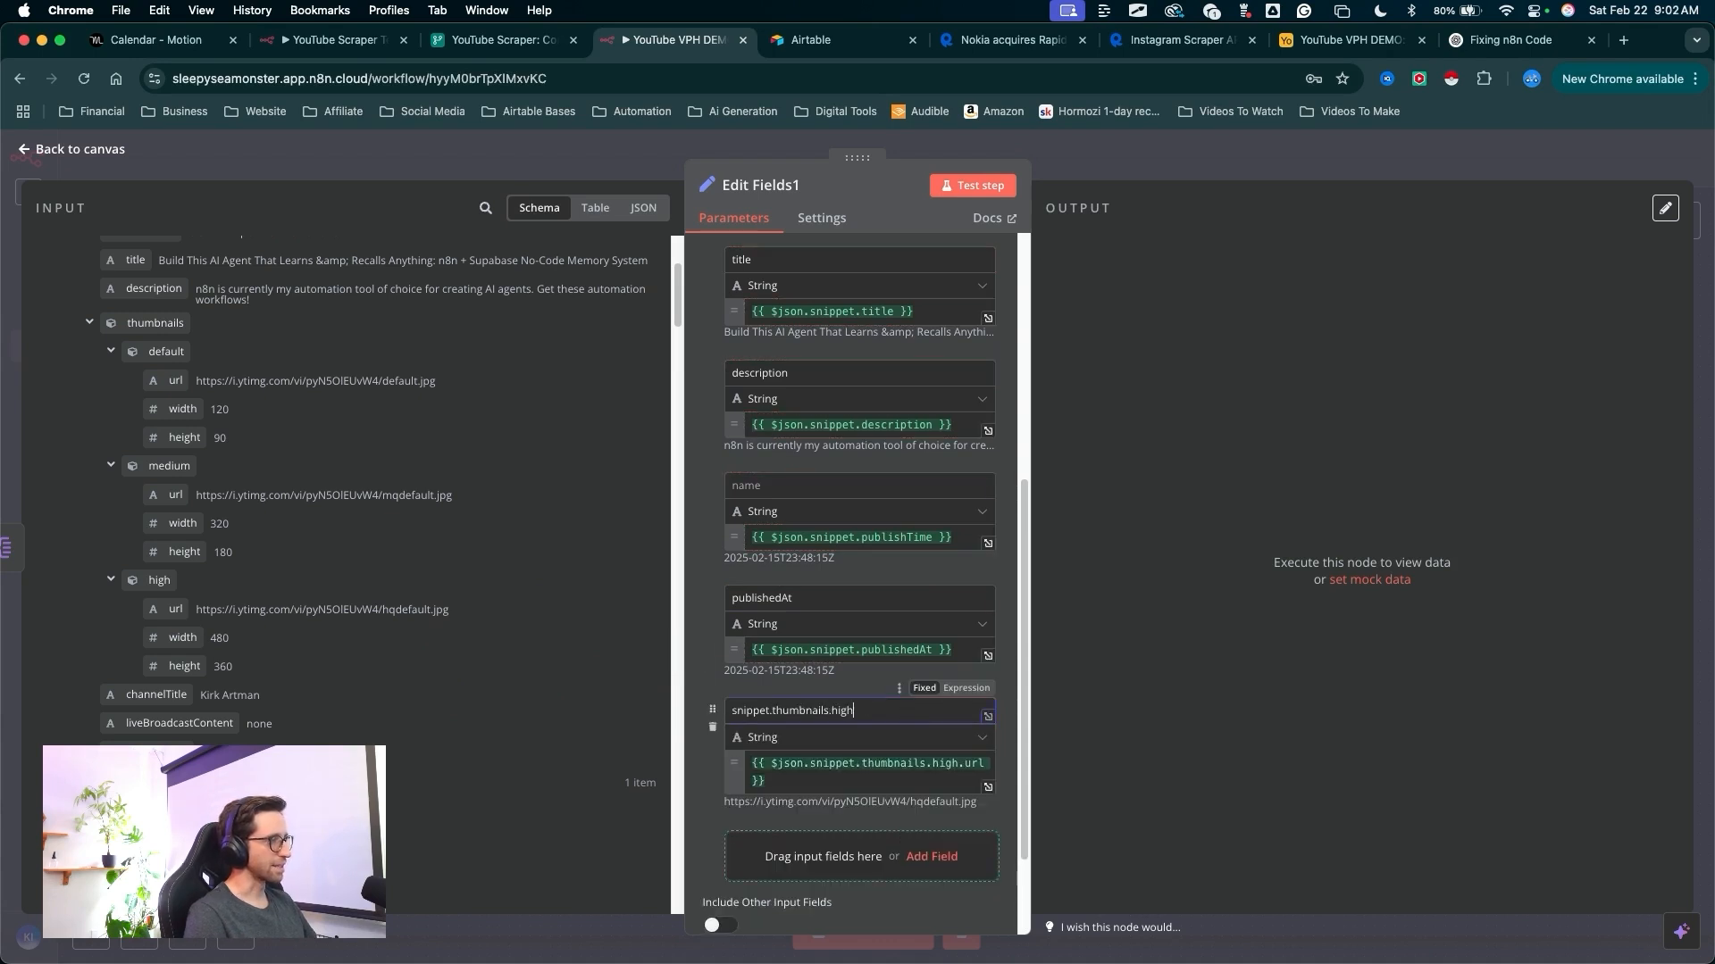
key("ctrl+a")
type("thumbnail")
left_click_drag(870, 630, 751, 714)
key("Escape")
- Test the Edit Fields1 node with the mapped video fields
left_click_drag(905, 616, 978, 203)
key("Escape")
left_click(976, 186)
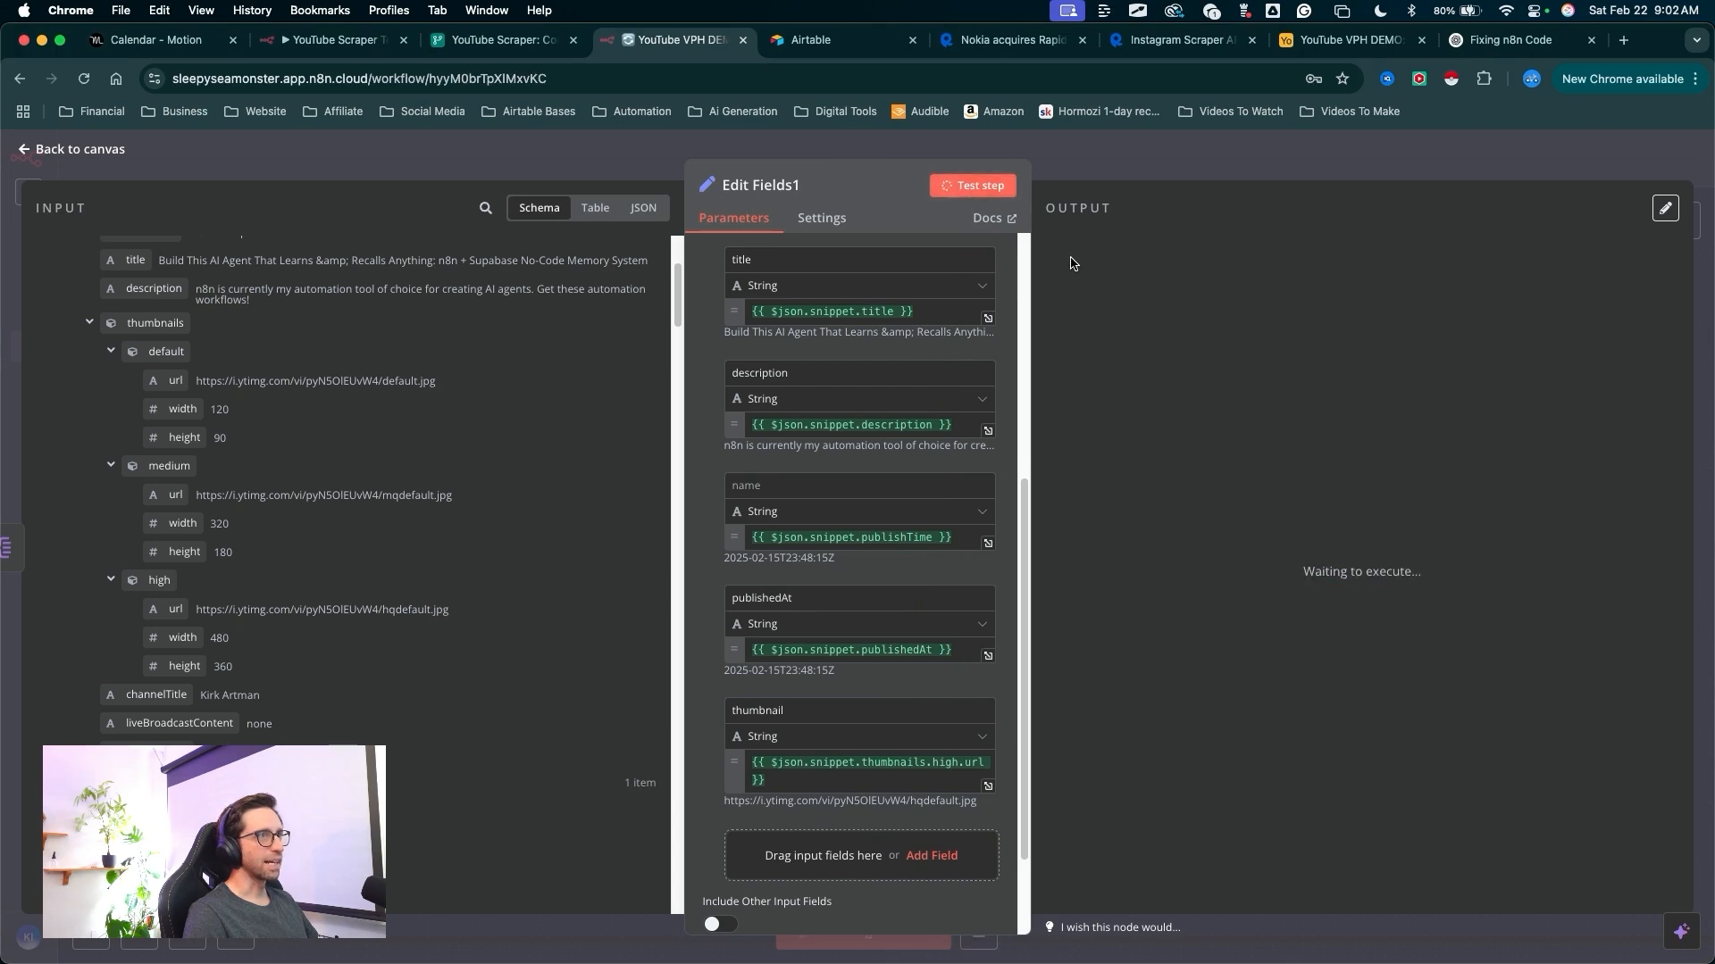
- View the Edit Fields1 output in schema form and check the mapped video fields
left_click_drag(1259, 690, 1576, 237)
key("Escape")
left_click(1577, 207)
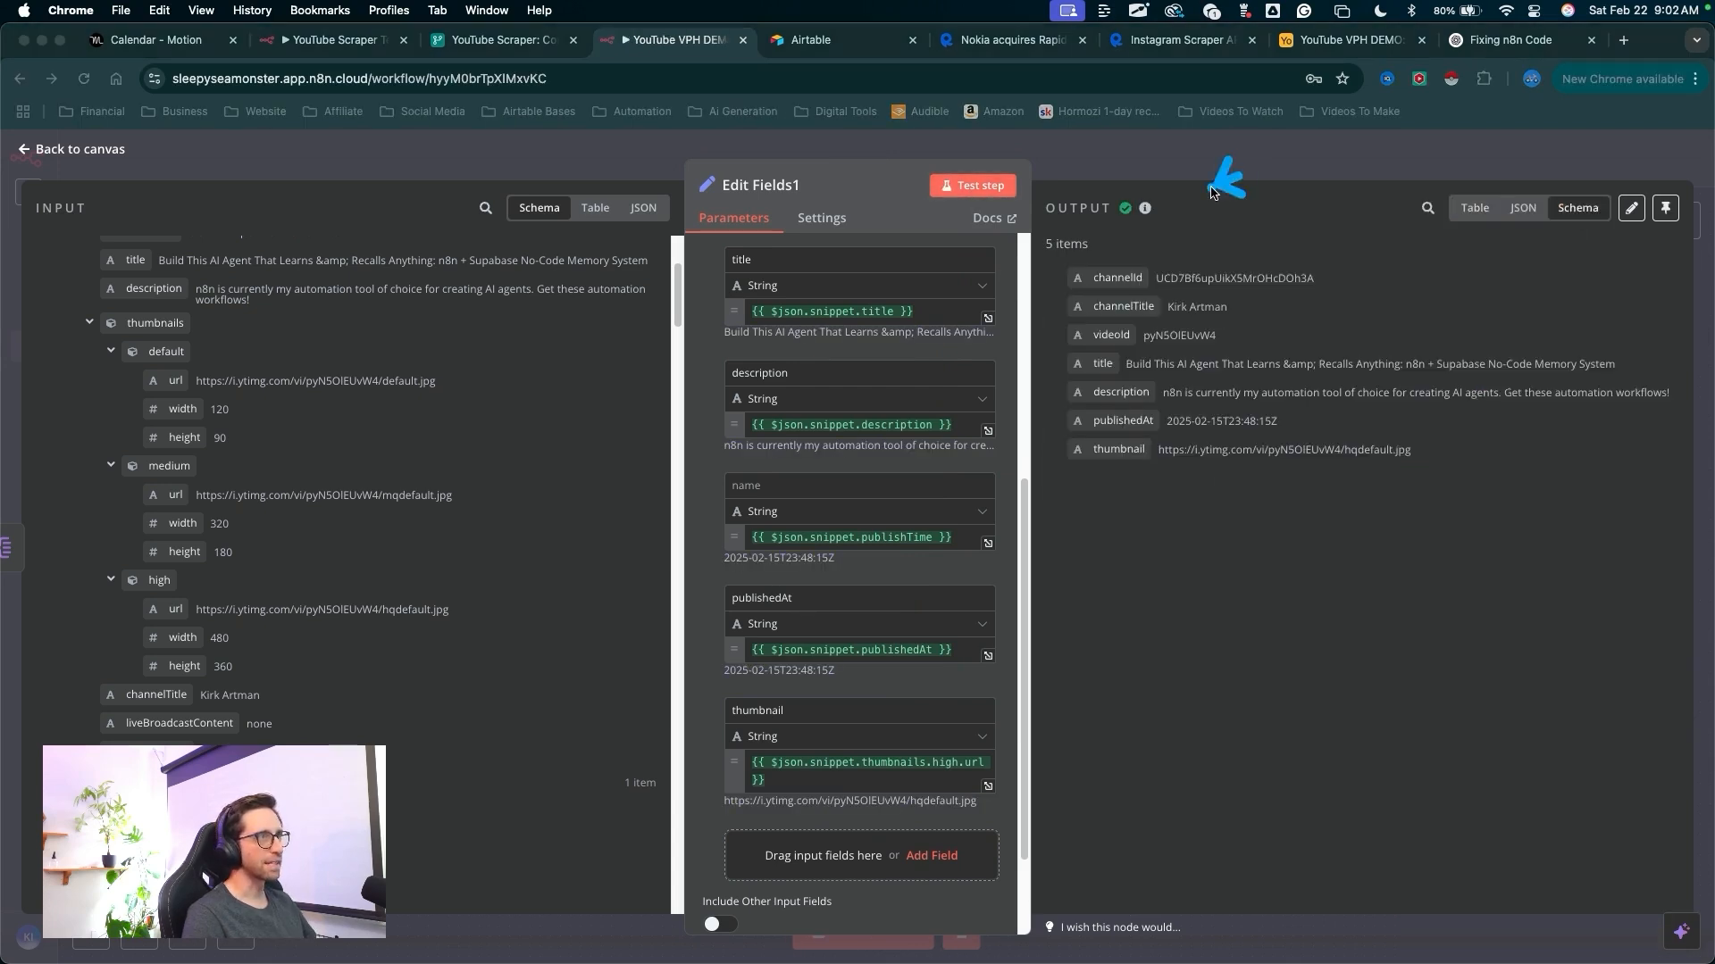
mouse_move(1240, 174)
left_mouse_down()
mouse_move(1118, 346)
mouse_move(1127, 379)
mouse_move(1206, 435)
mouse_move(1091, 451)
left_mouse_up()
key("Escape")
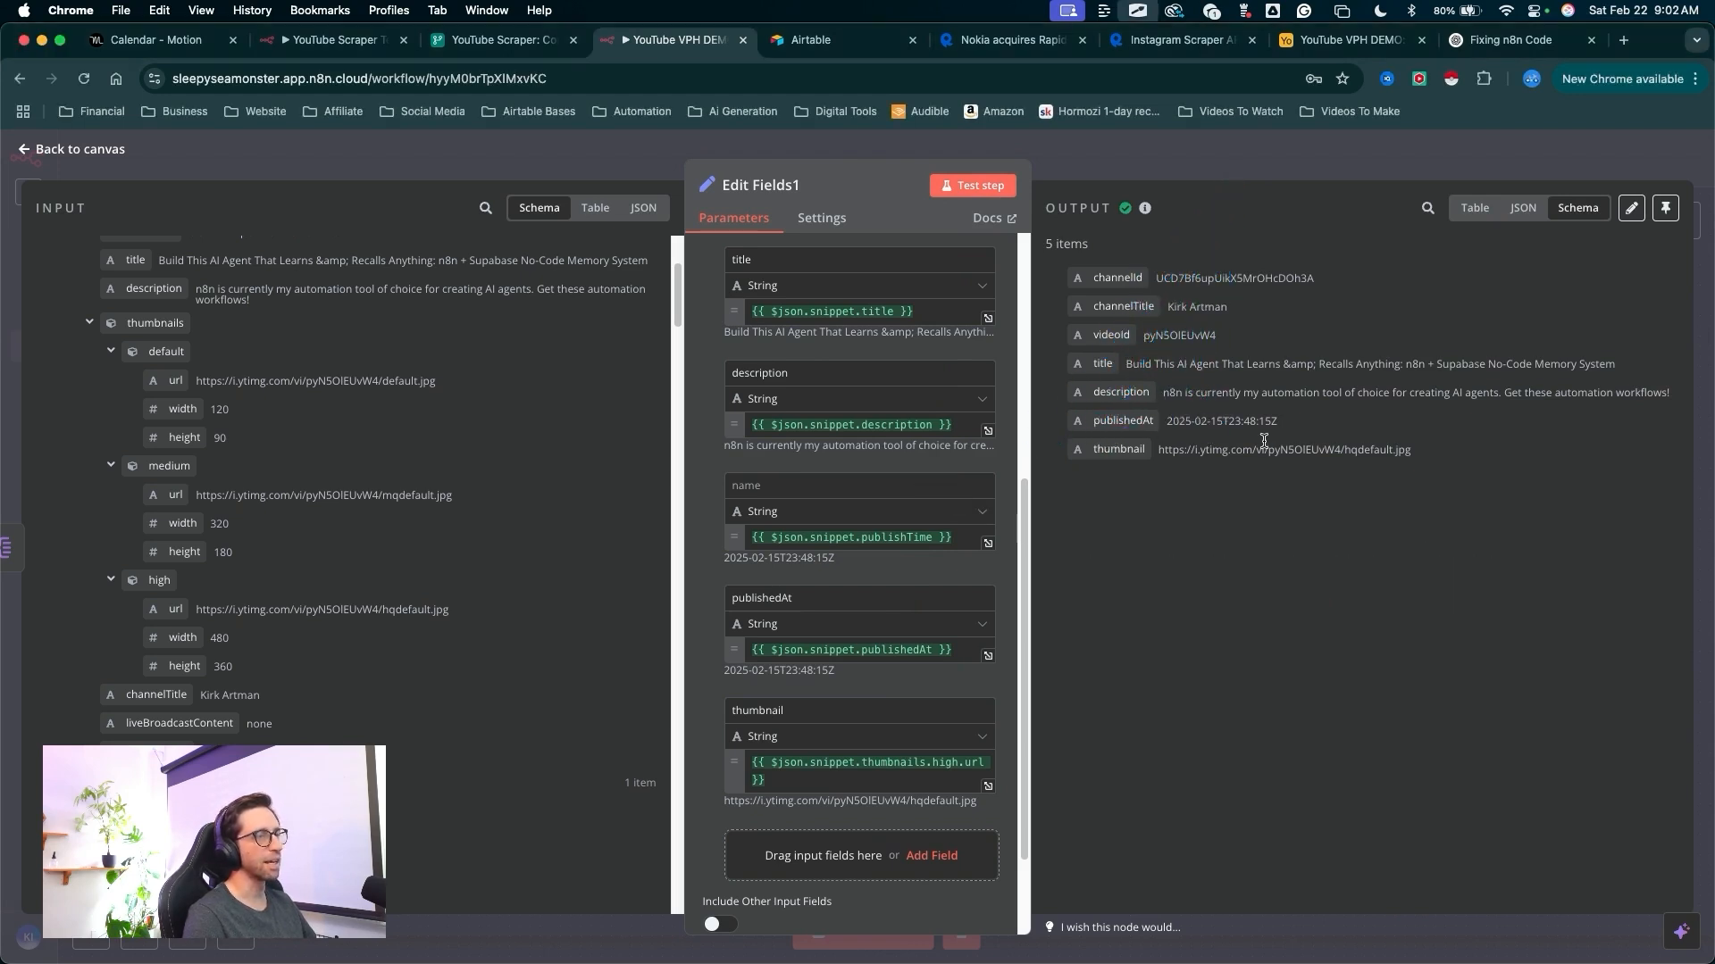
- Rename the Edit Fields1 node to "Set Relevant Fields" and return to the canvas
left_click_drag(900, 211, 816, 152)
key("Escape")
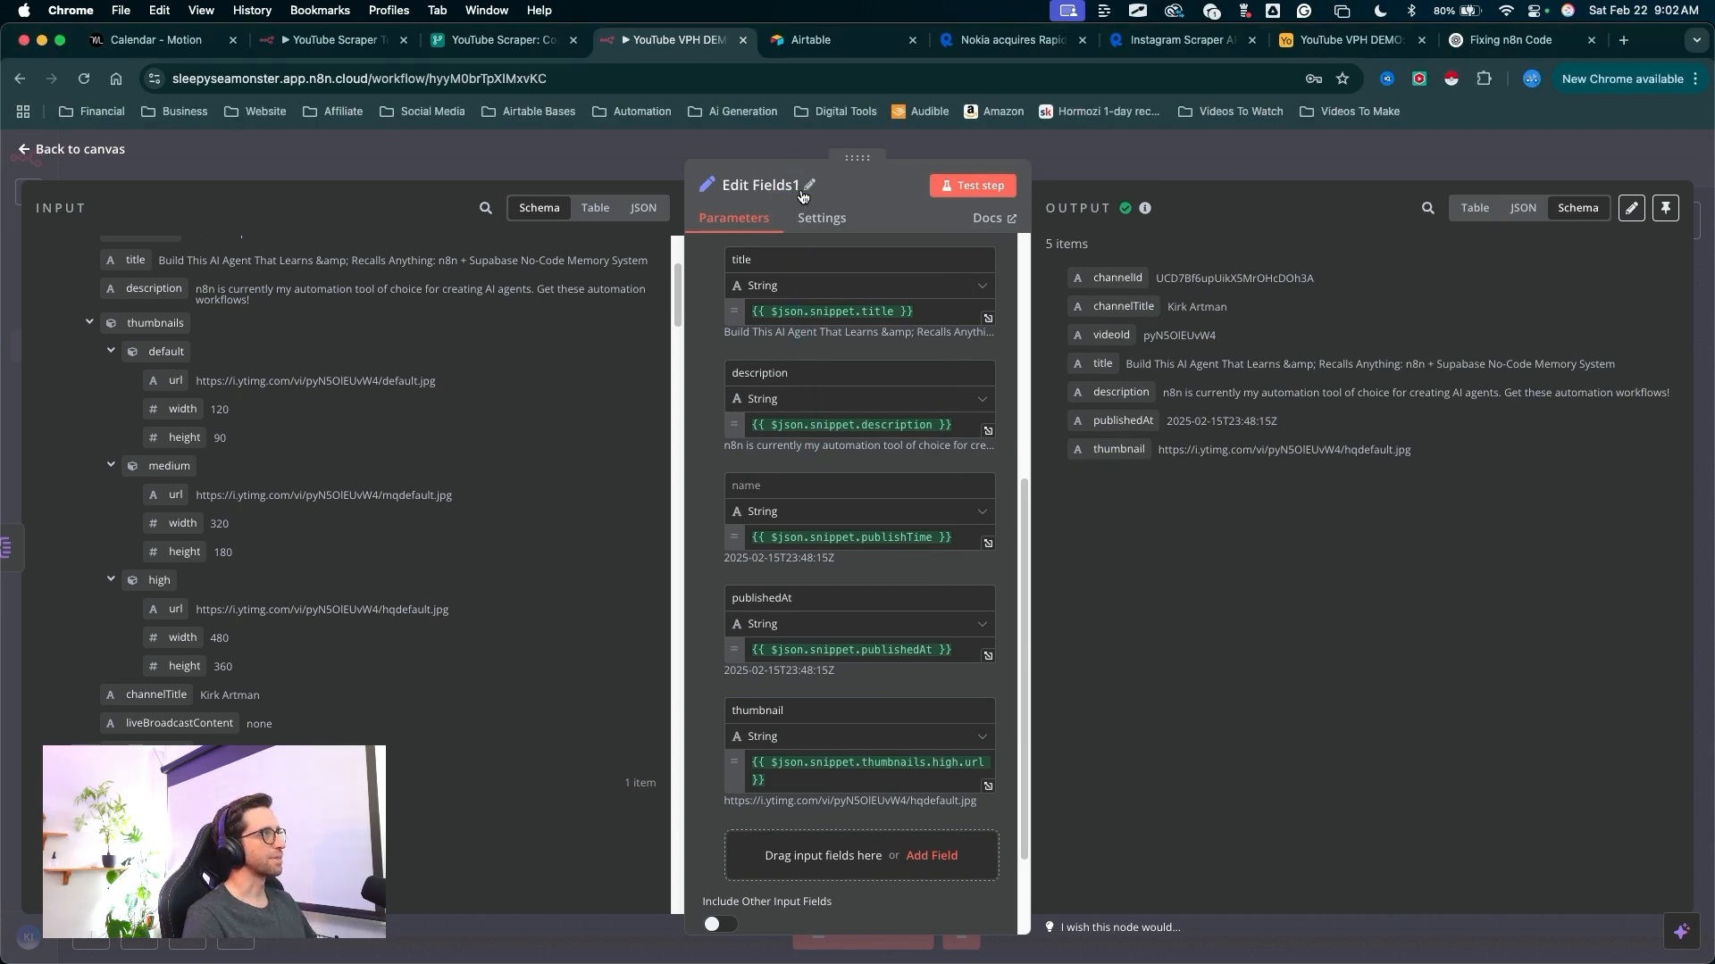
left_click(808, 185)
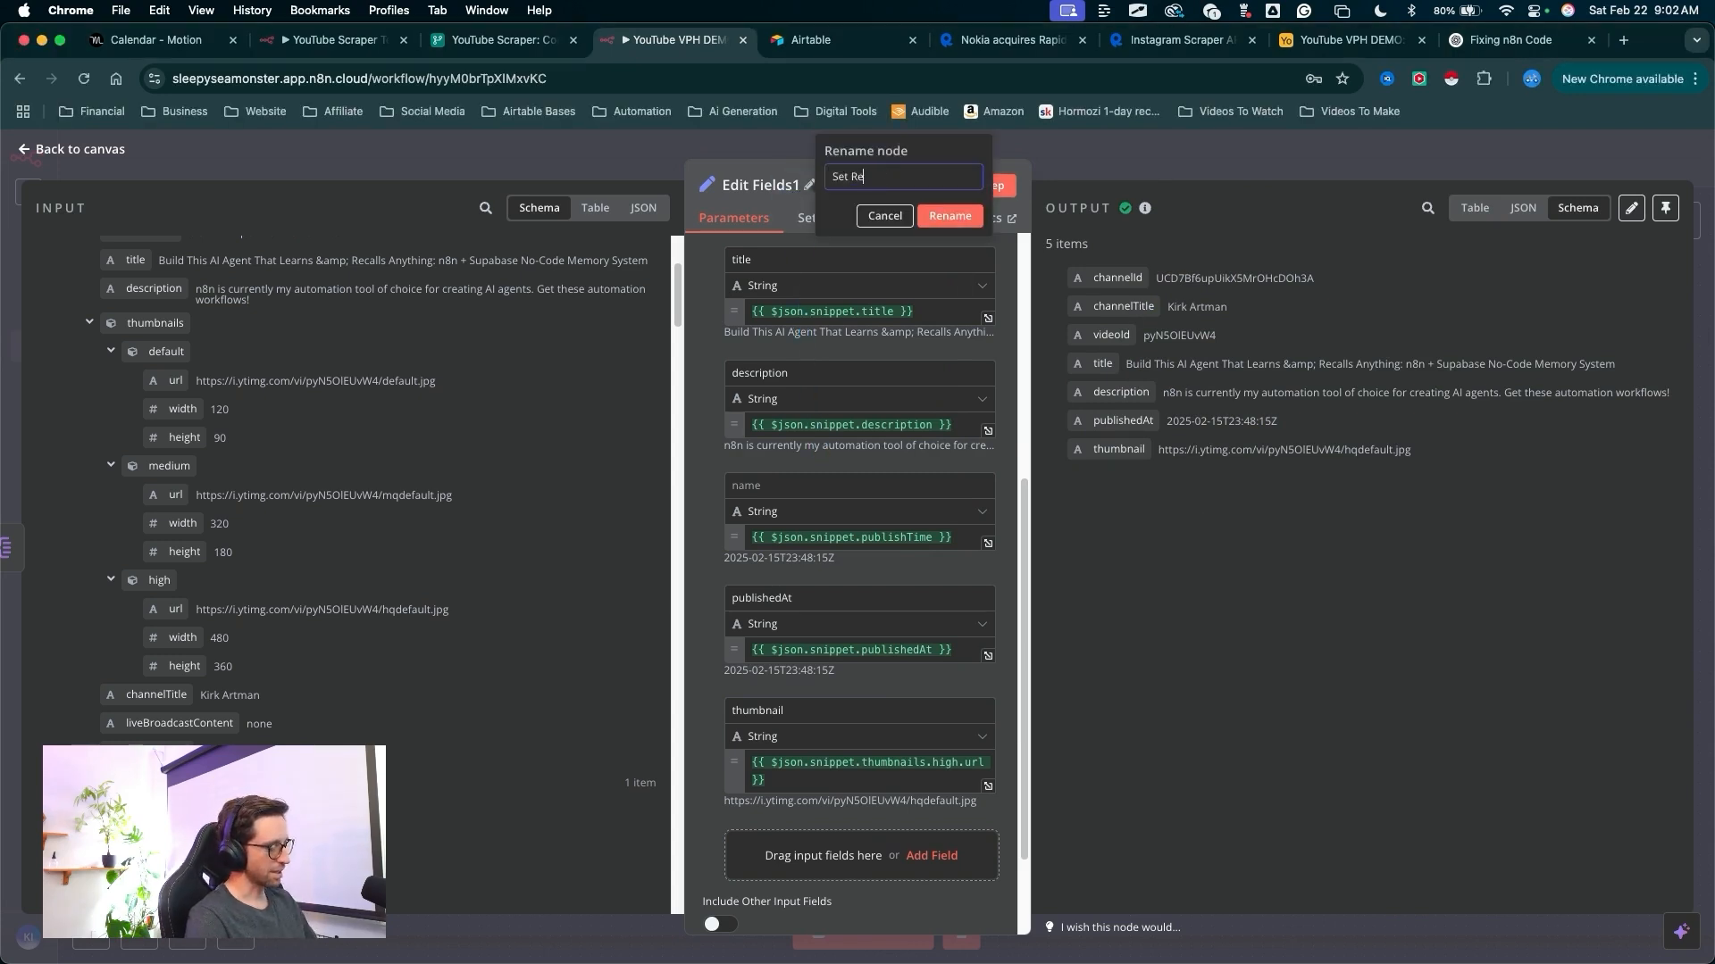
type("Set Relevant Fields")
left_click_drag(908, 359, 946, 234)
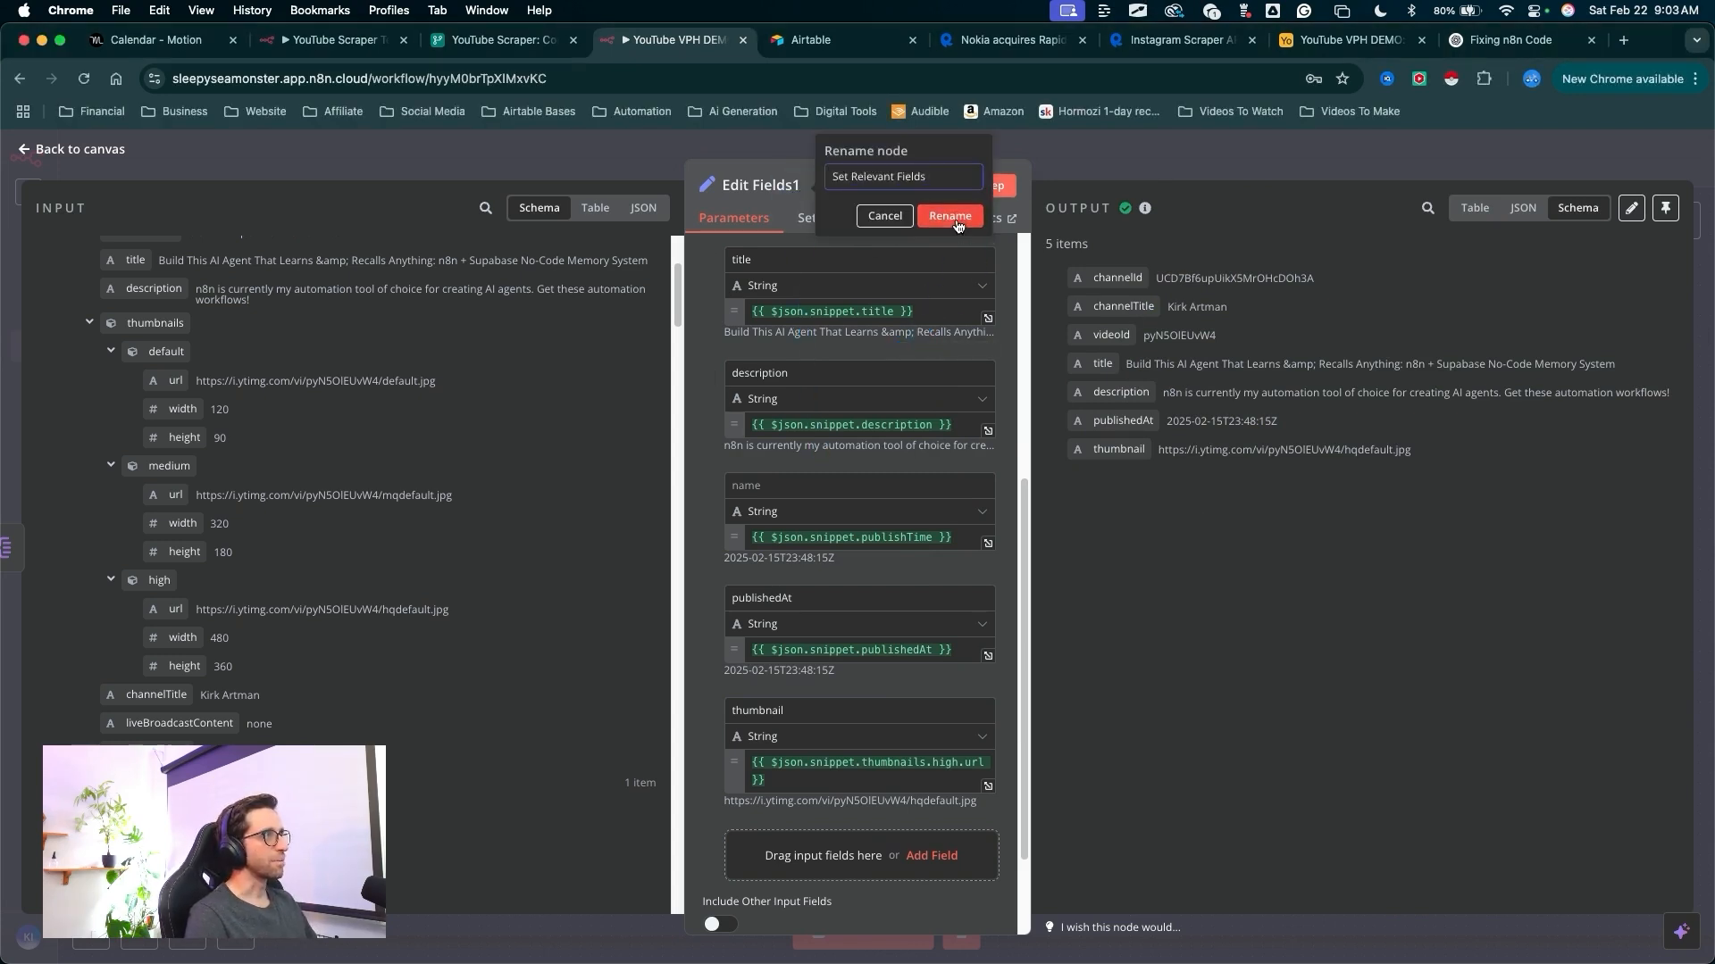
left_click(949, 216)
left_click_drag(1093, 230, 1097, 149)
key("Escape")
key("Escape")
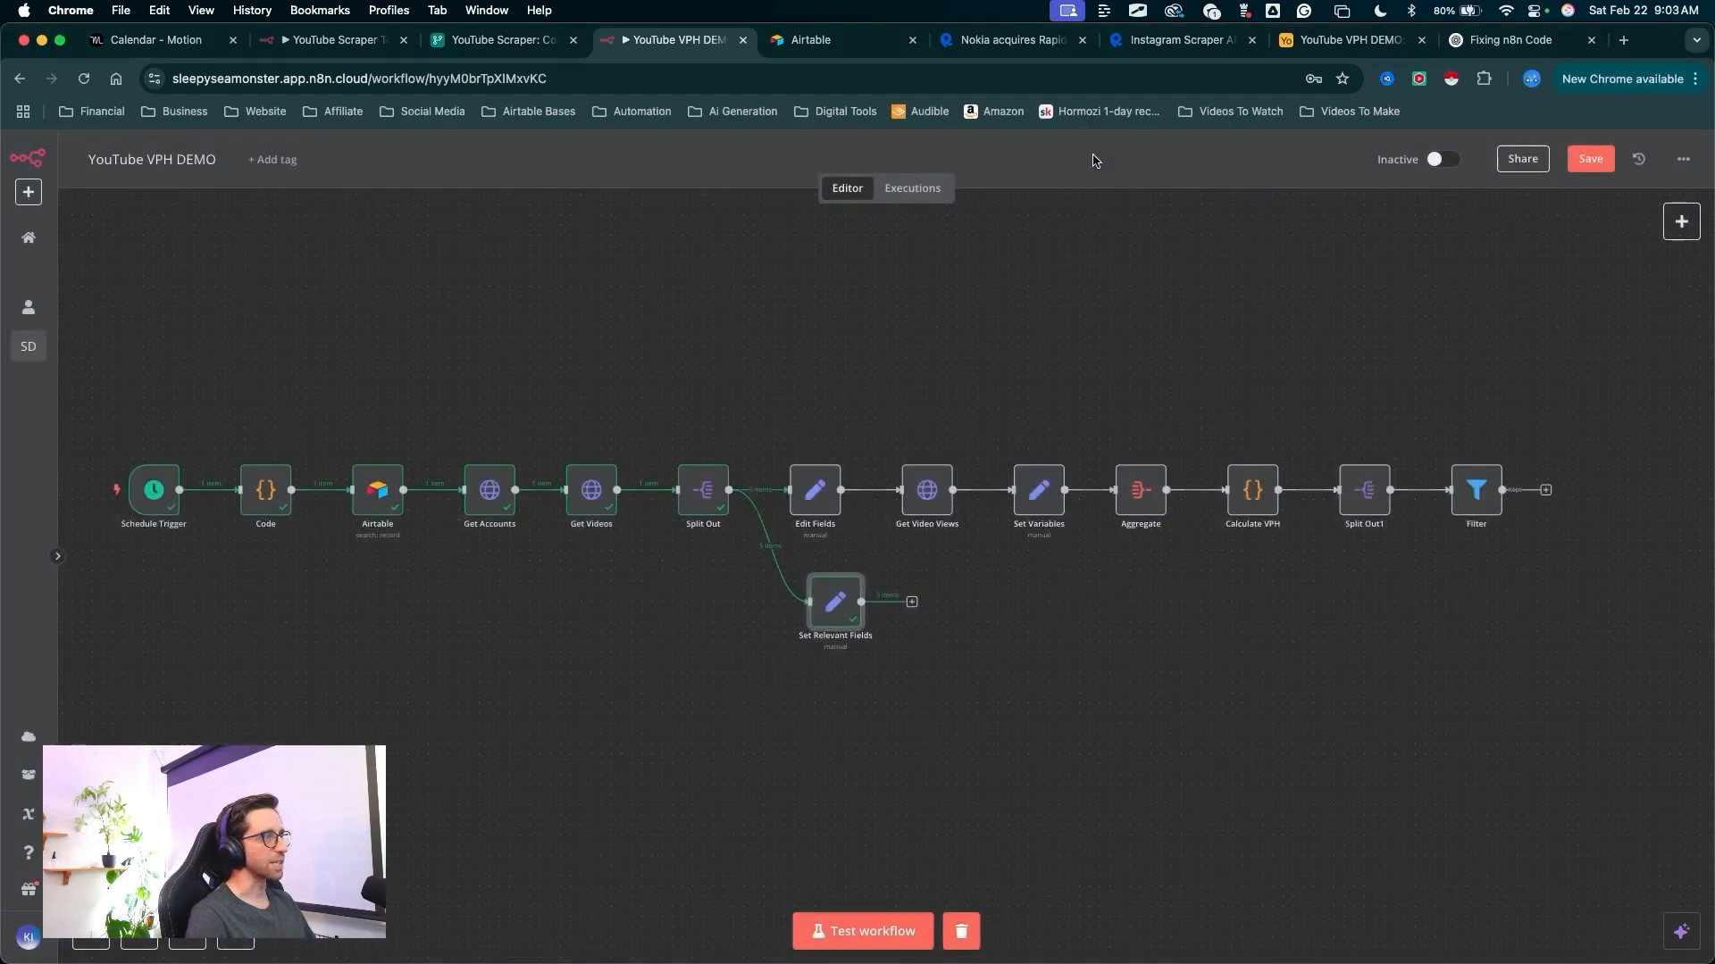
- Rearrange the canvas so the Edit Fields-to-Filter chain forms an upper branch and Set Relevant Fields sits below it after Split Out
left_click_drag(726, 382, 1507, 527)
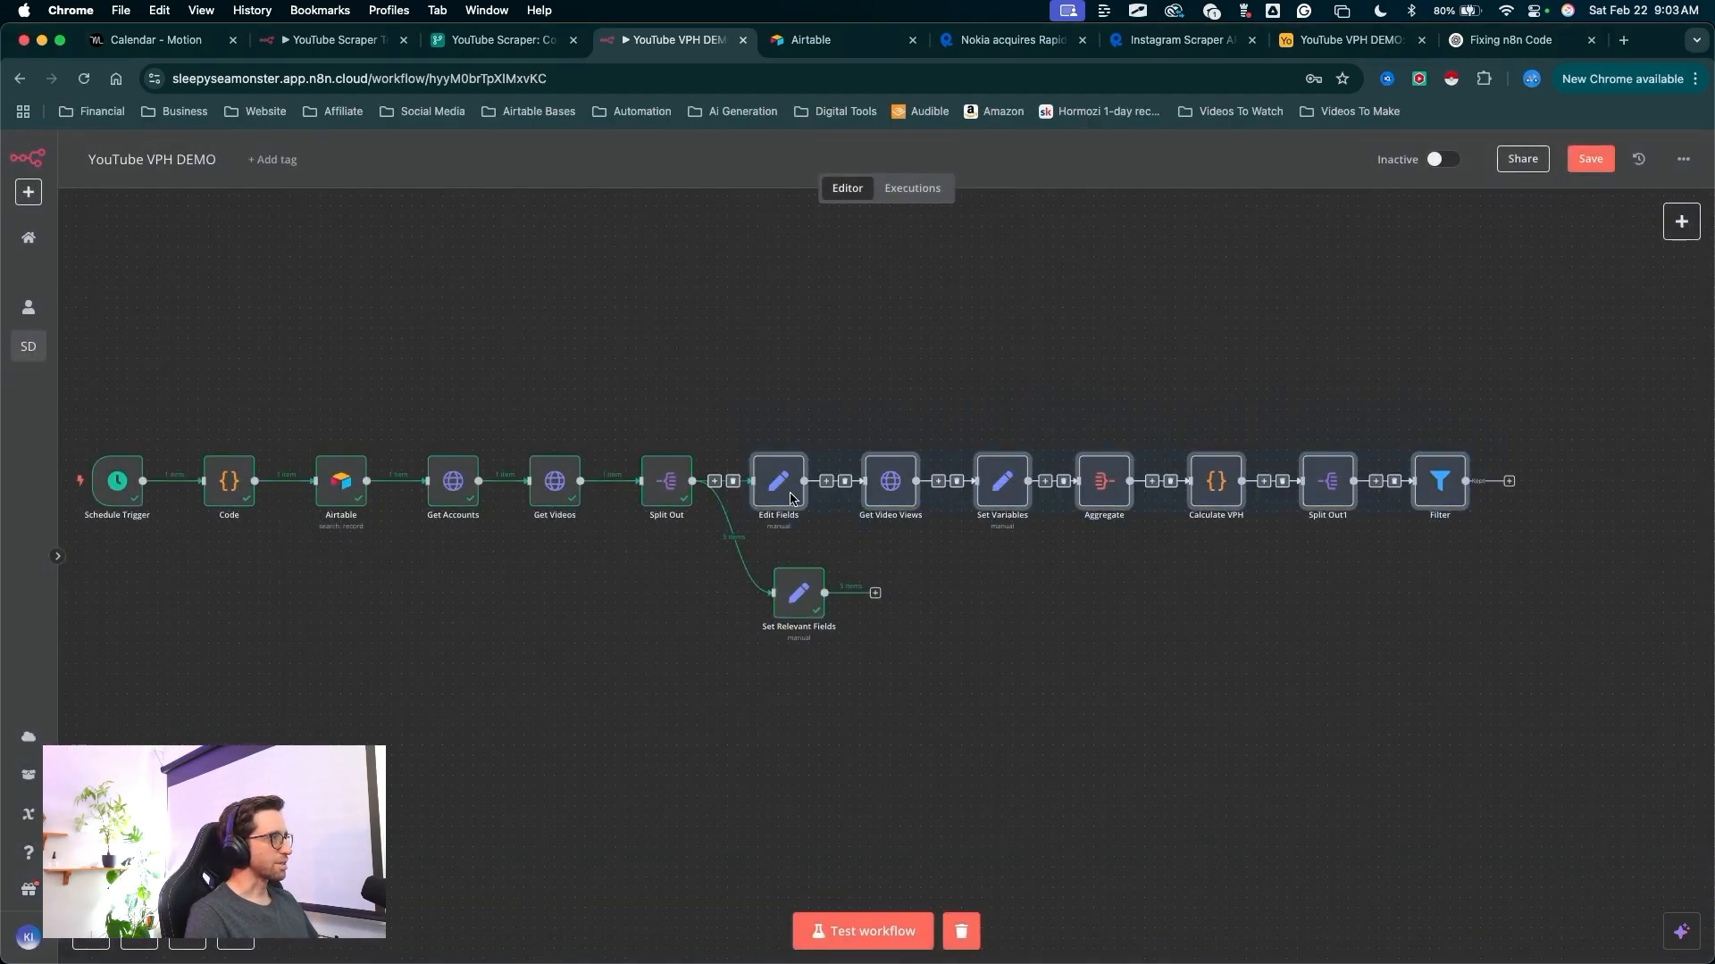
left_click_drag(790, 498, 790, 416)
mouse_move(884, 723)
left_mouse_down()
mouse_move(1045, 715)
mouse_move(928, 680)
mouse_move(896, 546)
mouse_move(923, 469)
mouse_move(1358, 434)
mouse_move(1262, 352)
mouse_move(828, 395)
mouse_move(1550, 356)
mouse_move(988, 613)
mouse_move(815, 518)
mouse_move(834, 536)
left_mouse_up()
key("Escape")
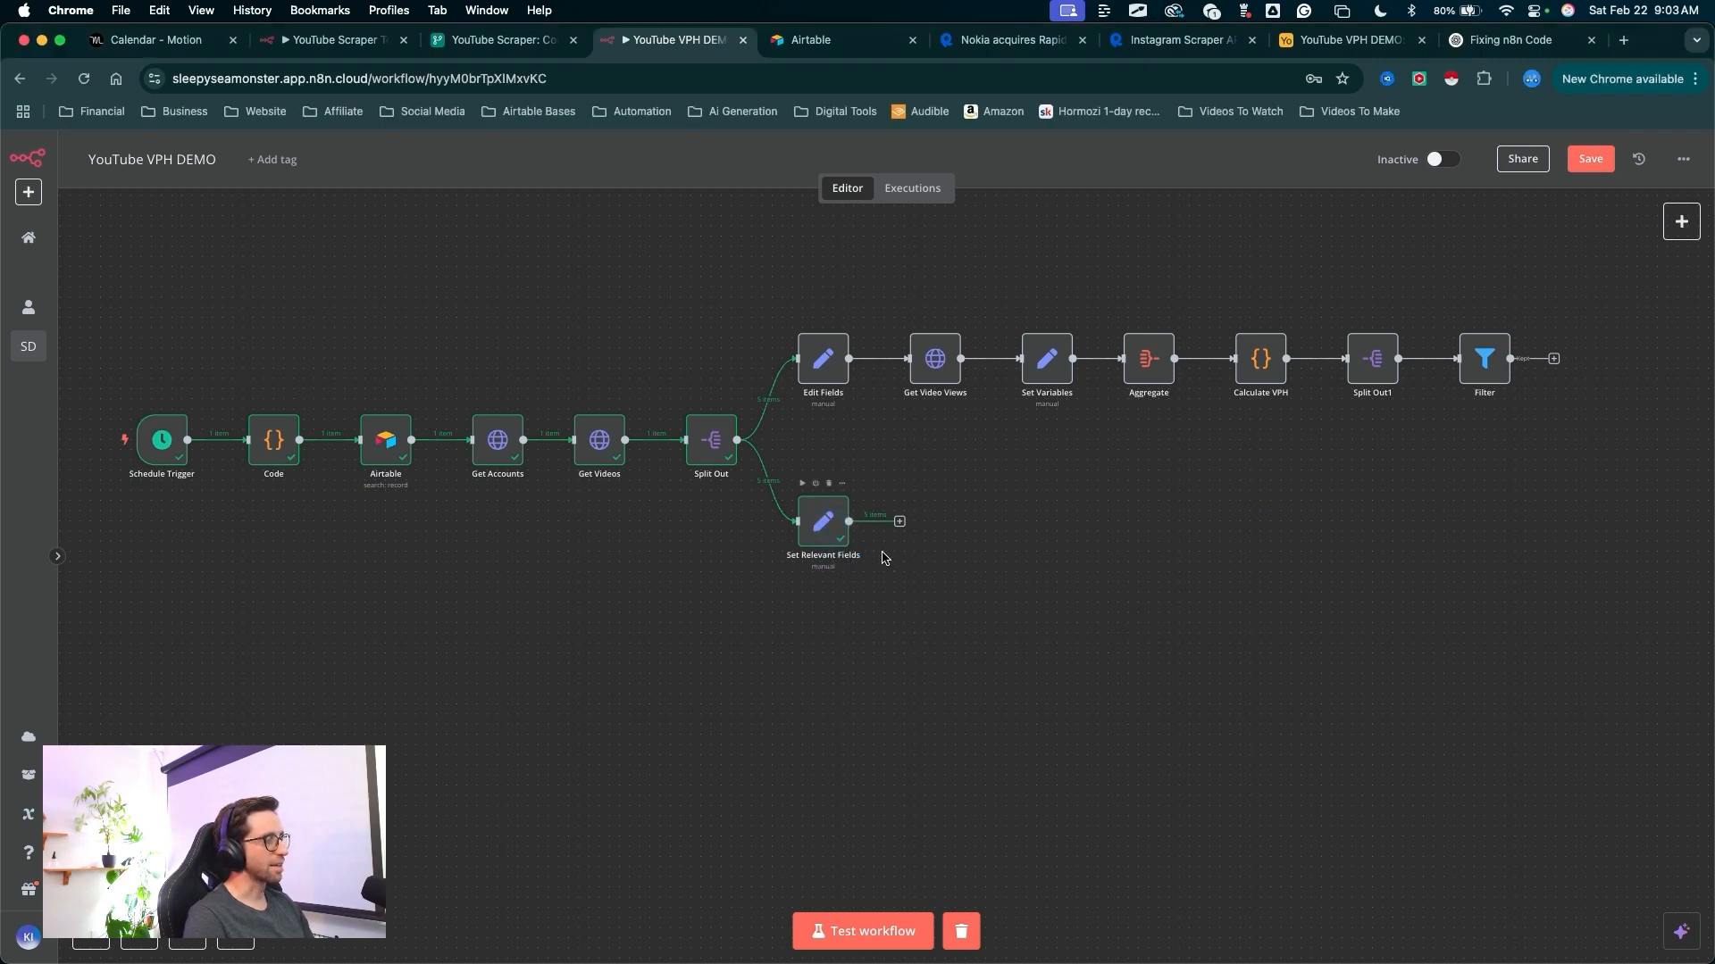
- Add a Merge node after Set Relevant Fields
left_click_drag(910, 684, 905, 536)
key("Escape")
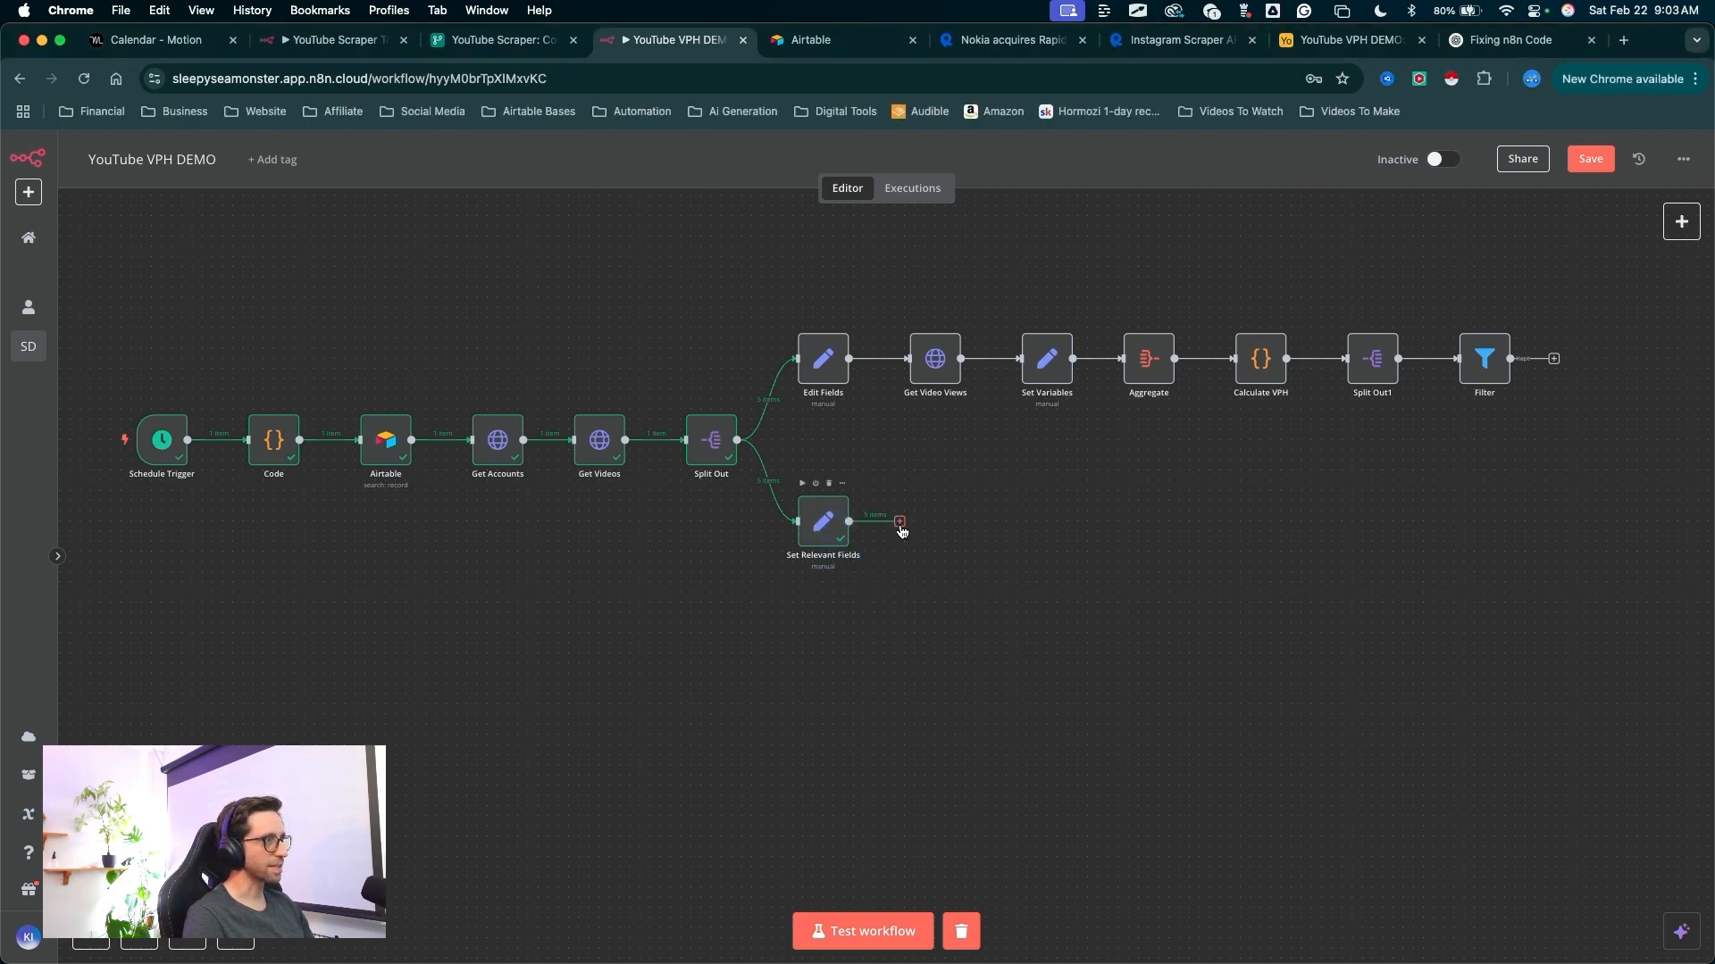
left_click(900, 521)
type("merge")
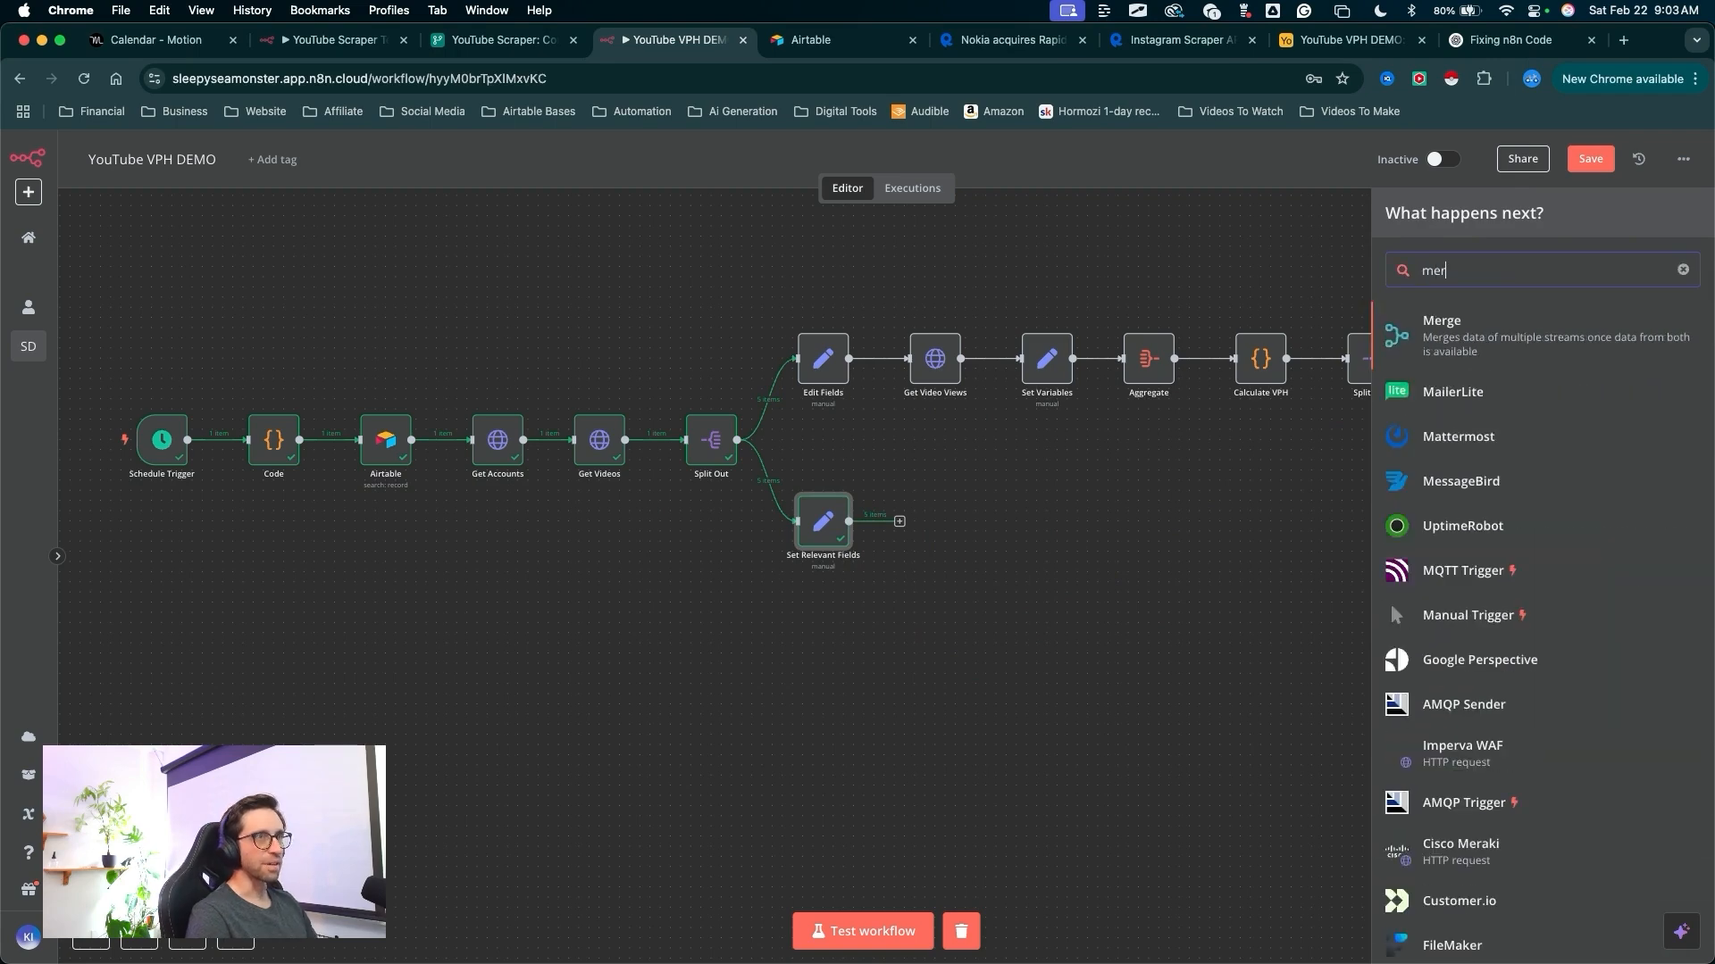
key("Return")
left_click_drag(785, 558, 737, 295)
key("Escape")
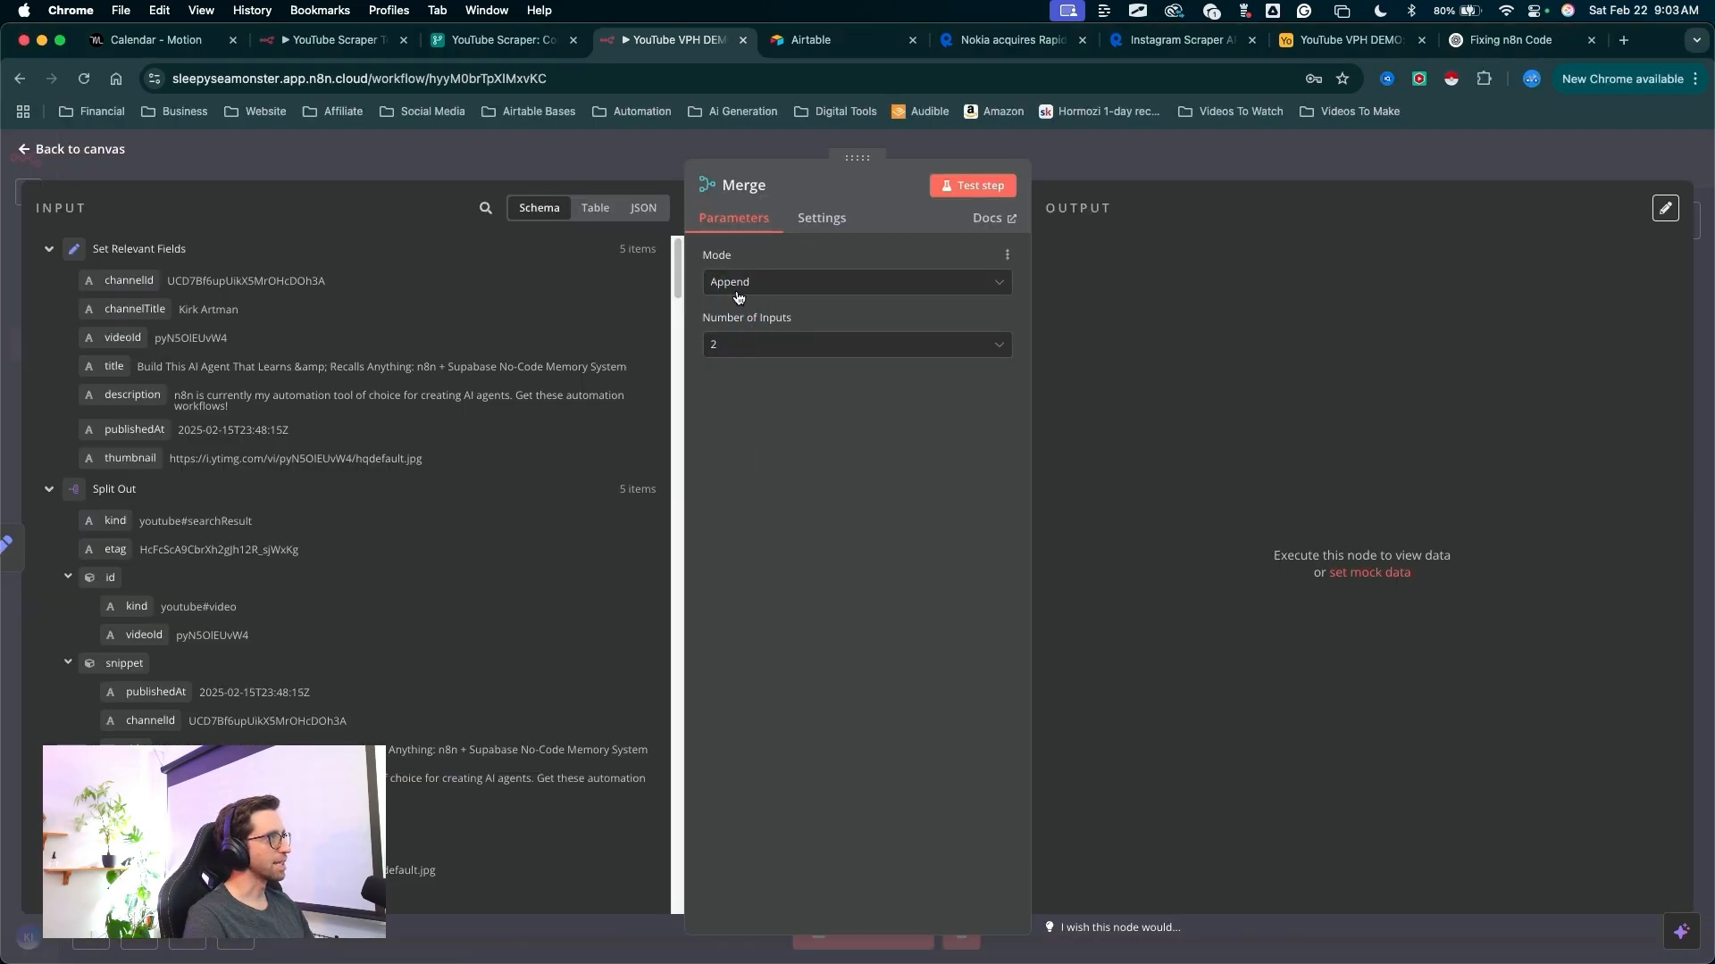
- Set the Merge node's mode to Combine with videoId as the field to match, and return to the canvas
left_click(738, 284)
left_click(752, 373)
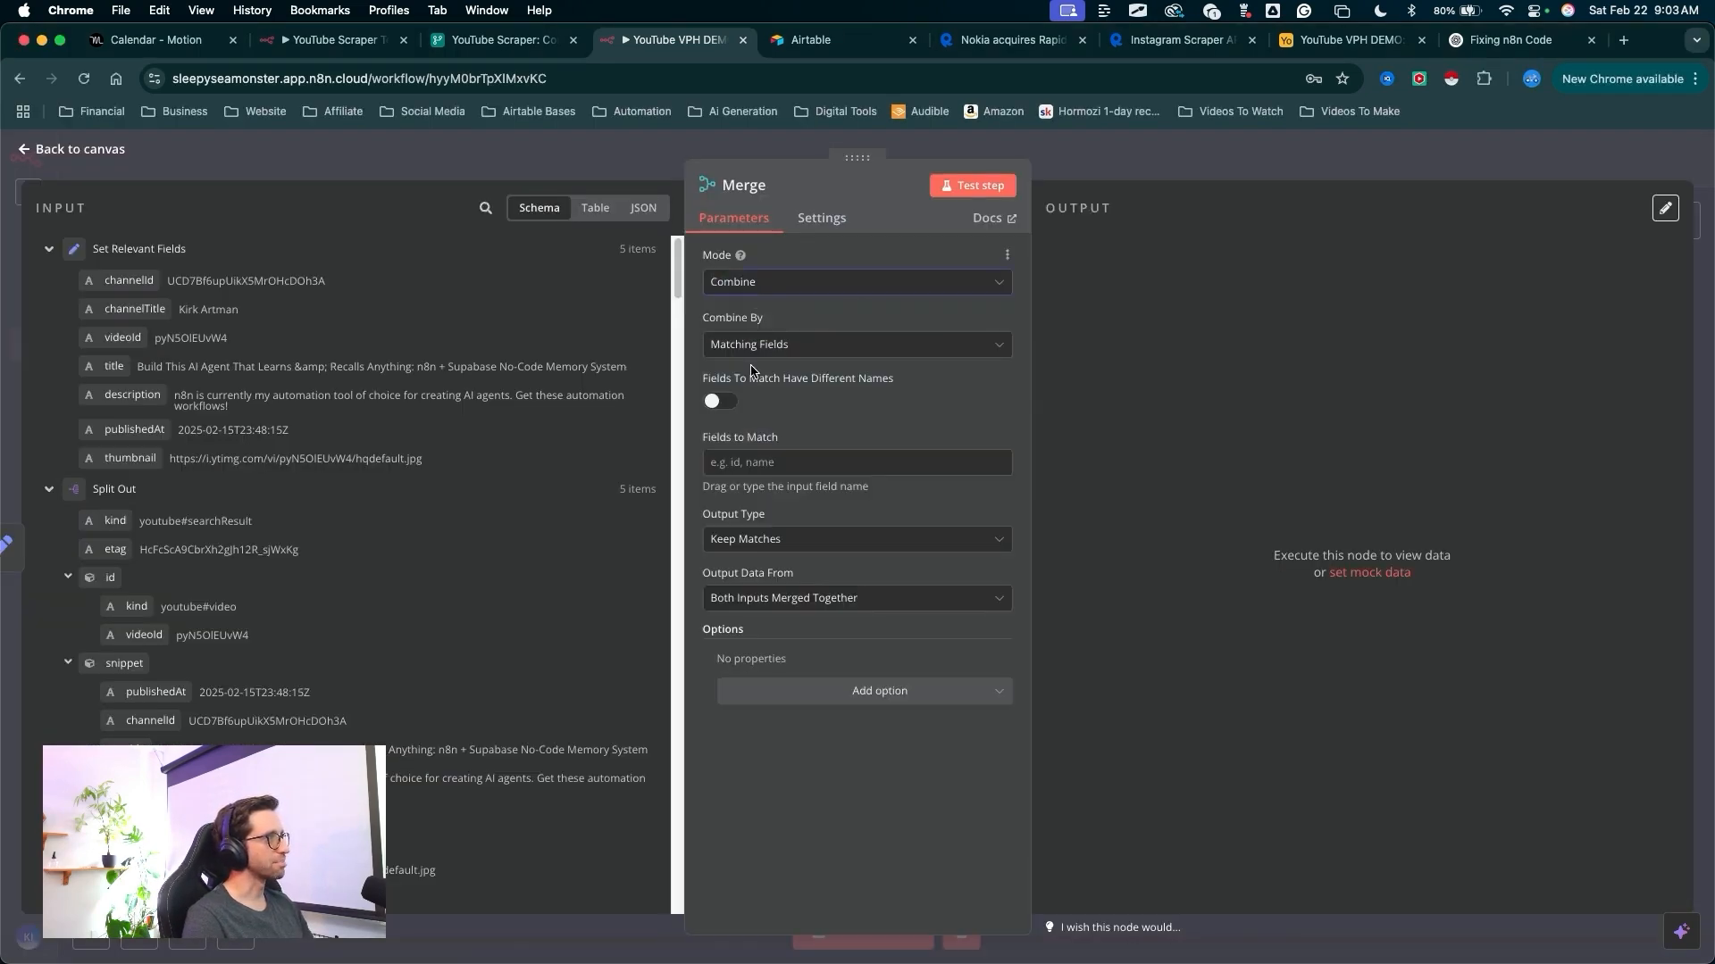
mouse_move(791, 237)
left_mouse_down()
mouse_move(737, 393)
mouse_move(750, 456)
left_mouse_up()
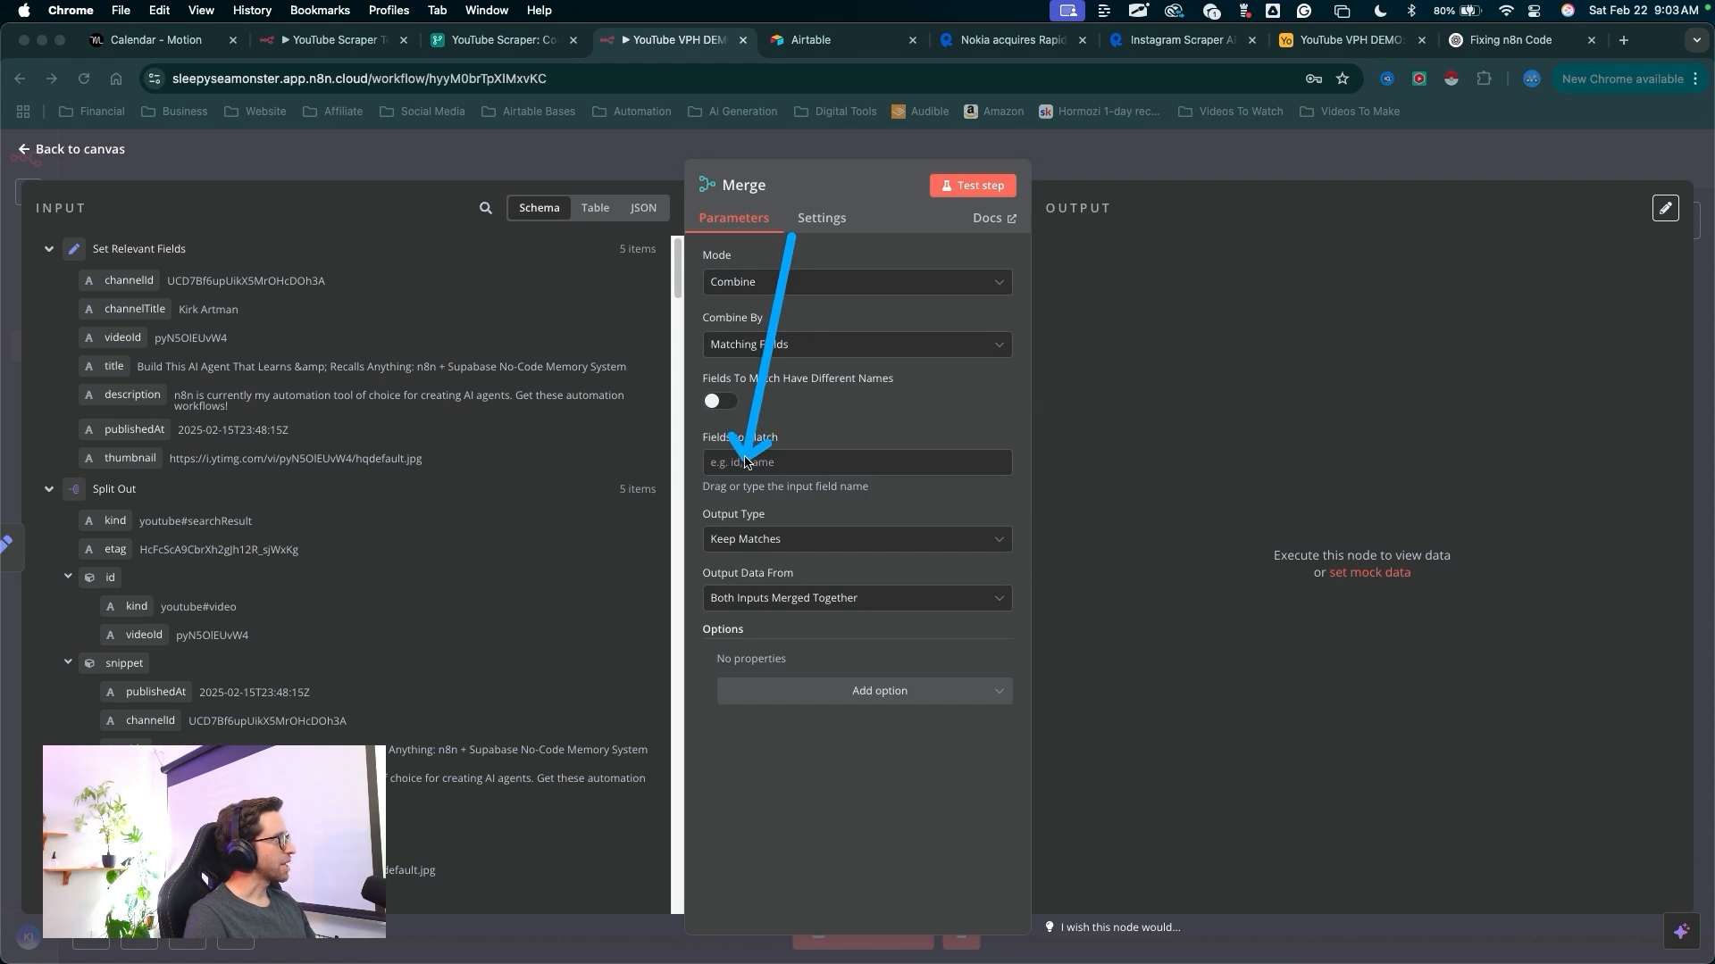
key("Escape")
key("Escape")
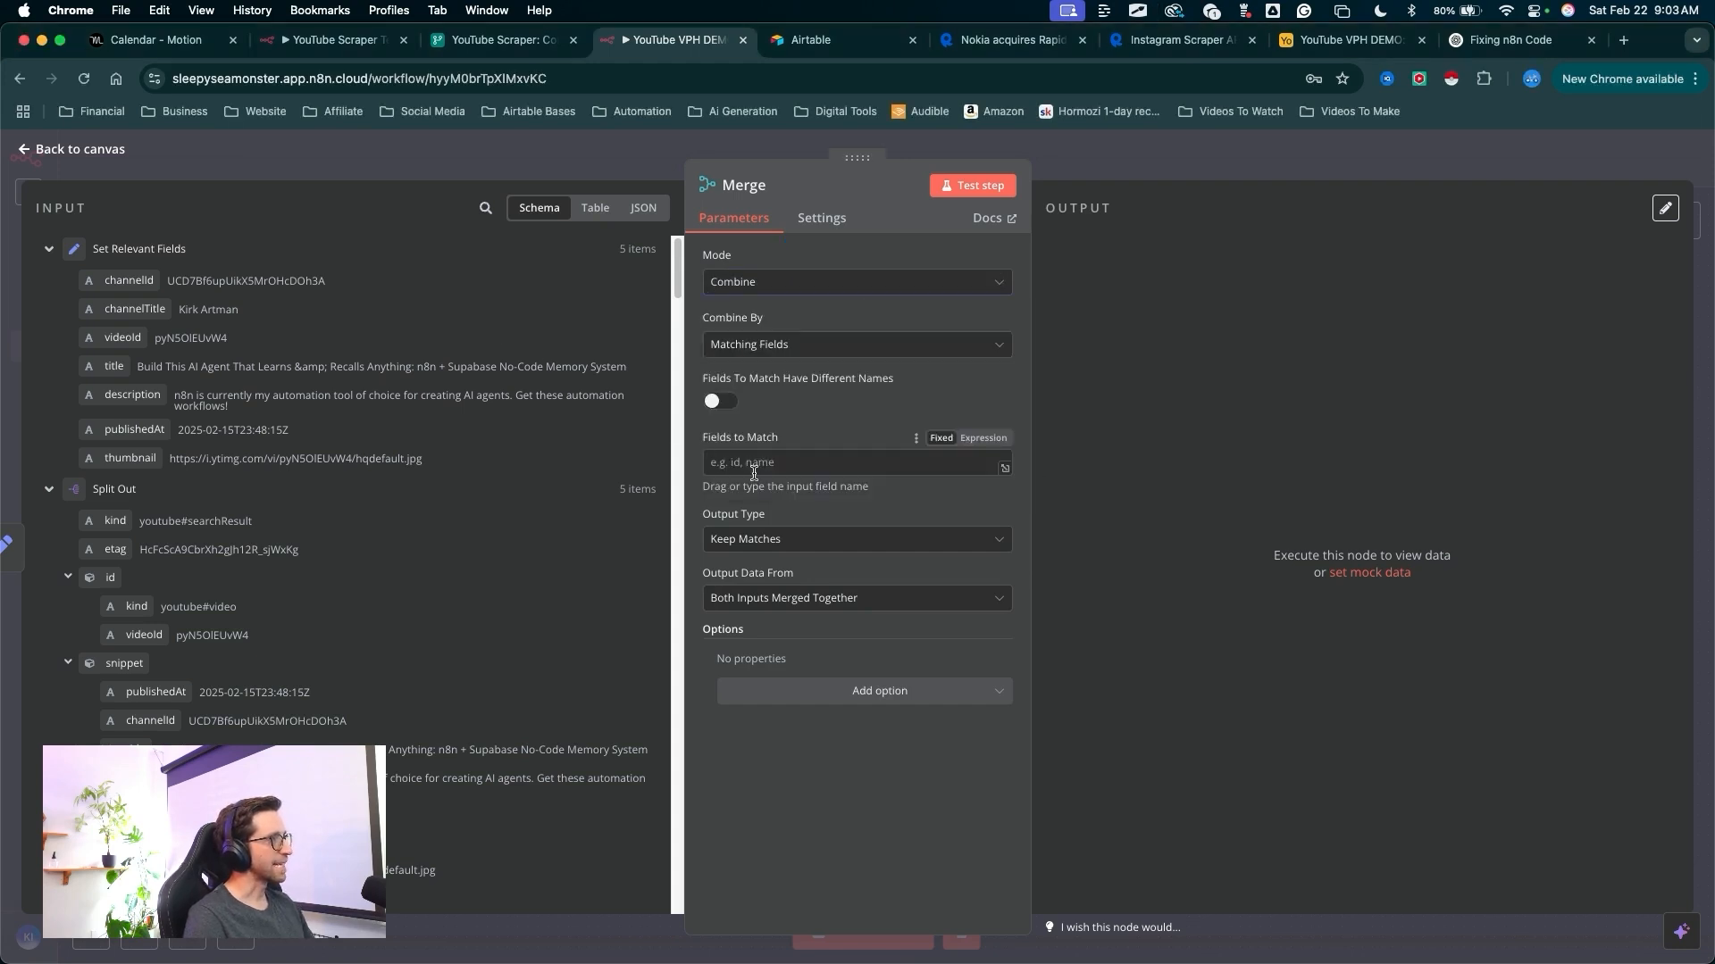
mouse_move(551, 199)
left_mouse_down()
mouse_move(136, 338)
mouse_move(191, 330)
mouse_move(858, 462)
left_mouse_up()
left_click_drag(920, 438, 954, 194)
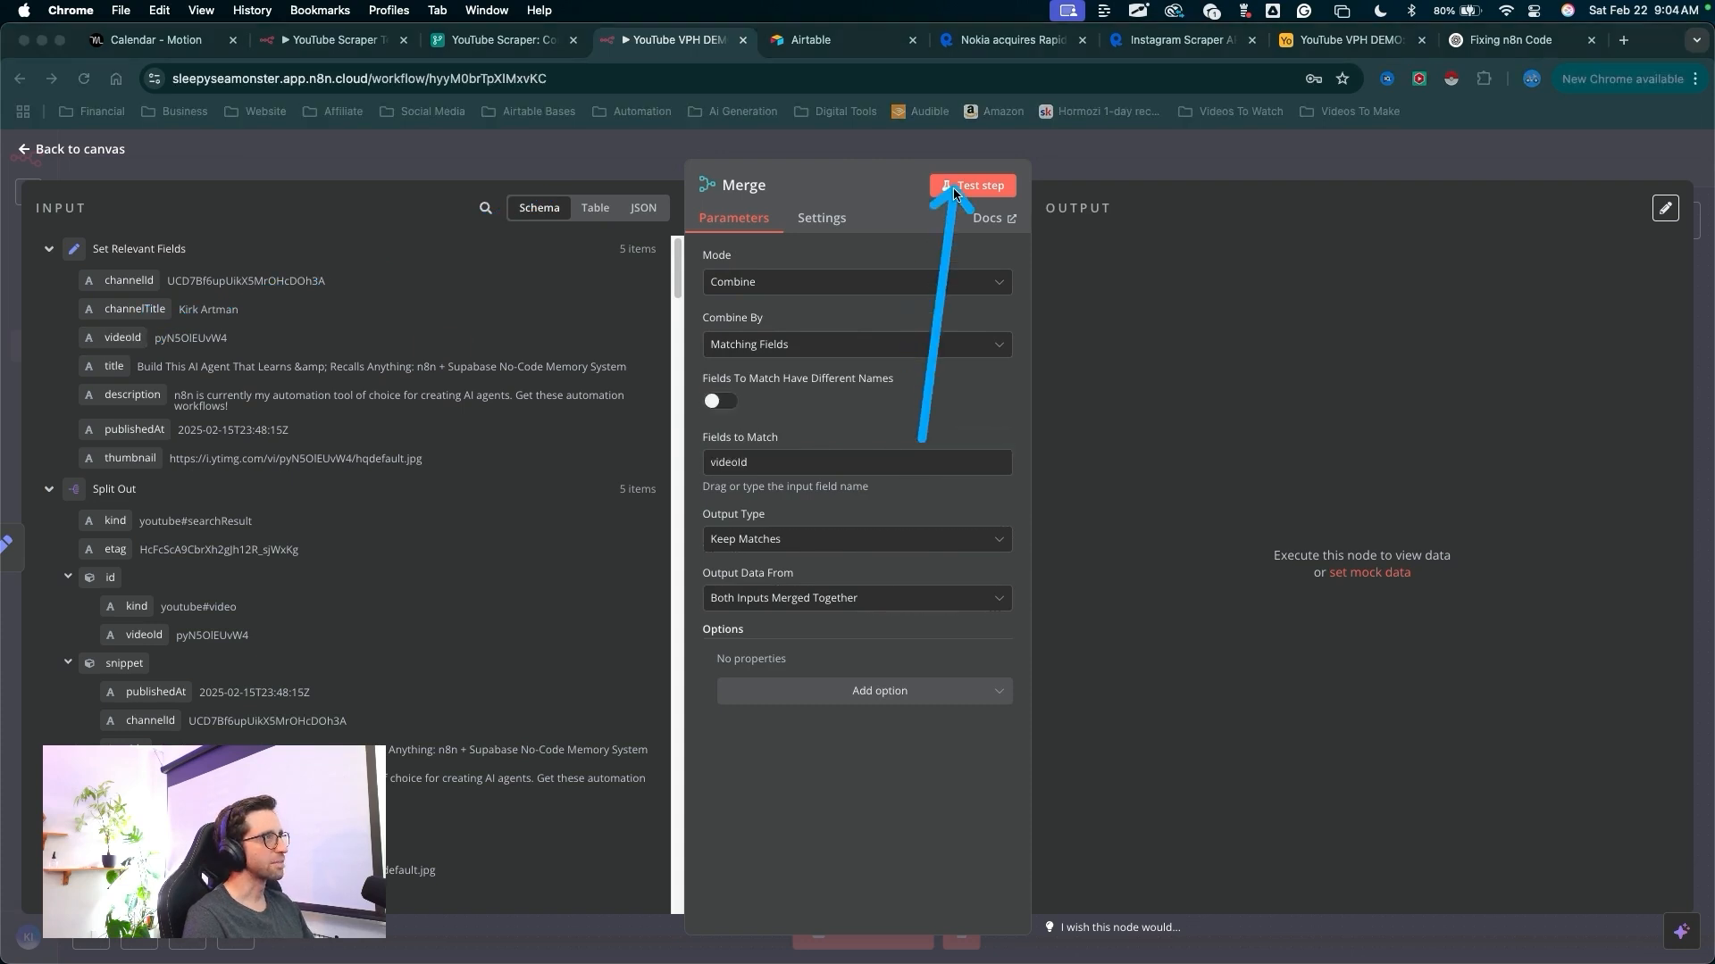
key("Escape")
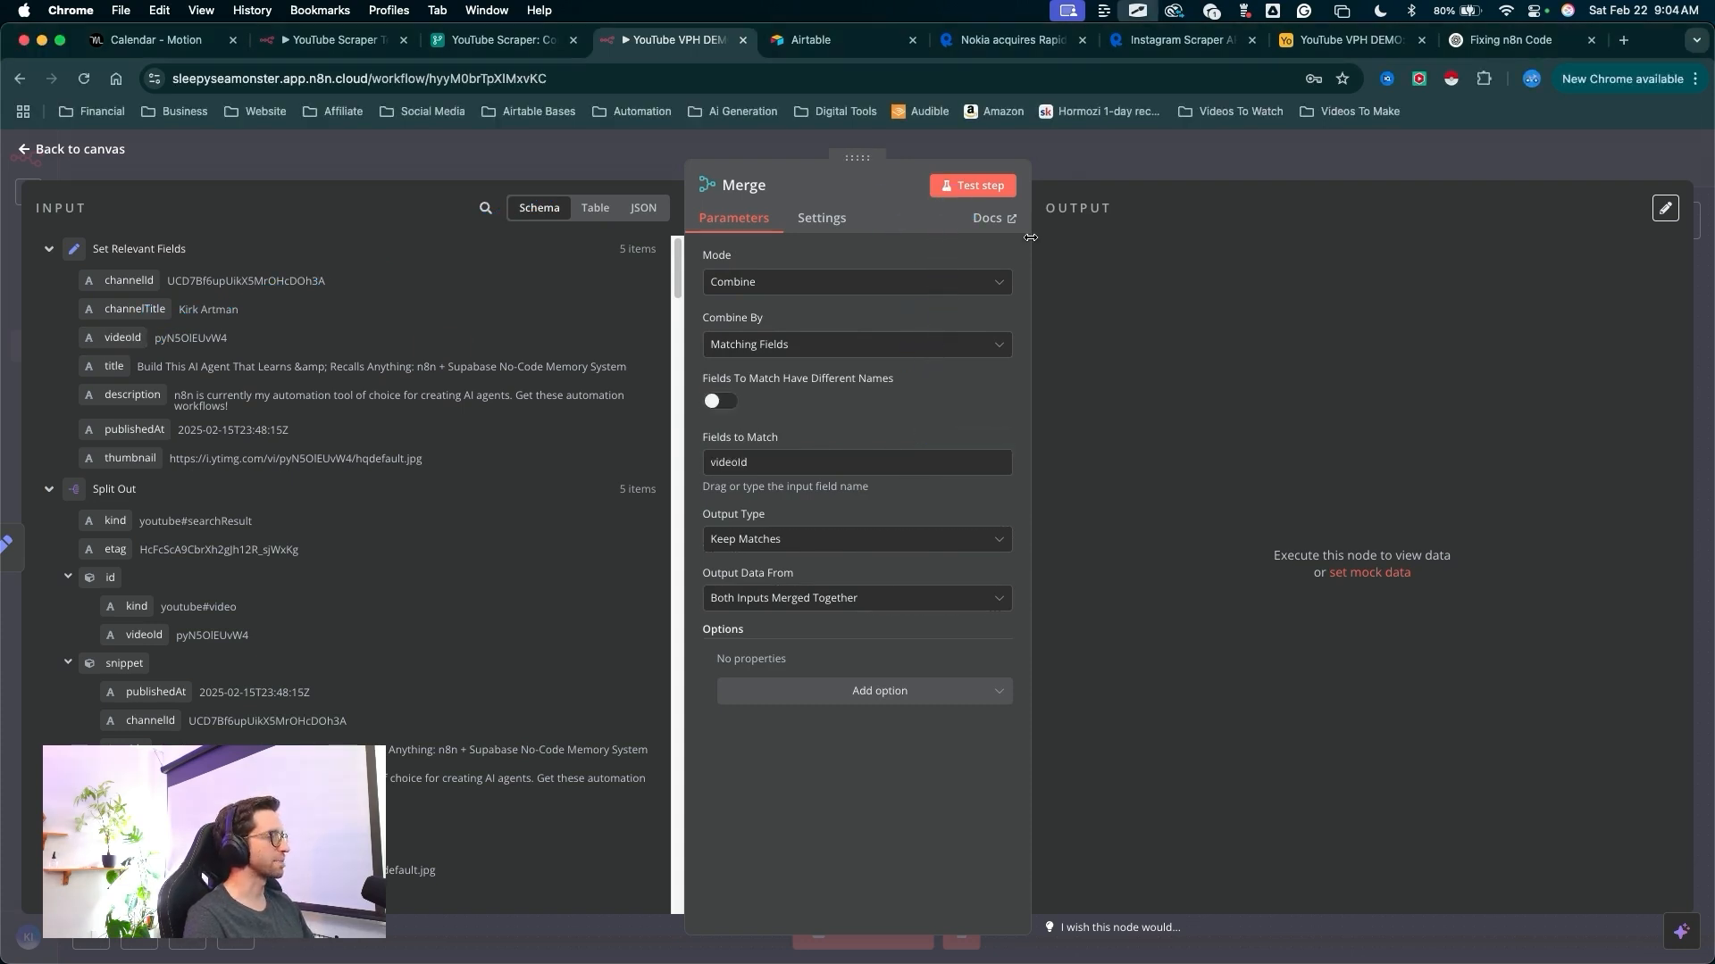
left_click_drag(1107, 439, 1151, 211)
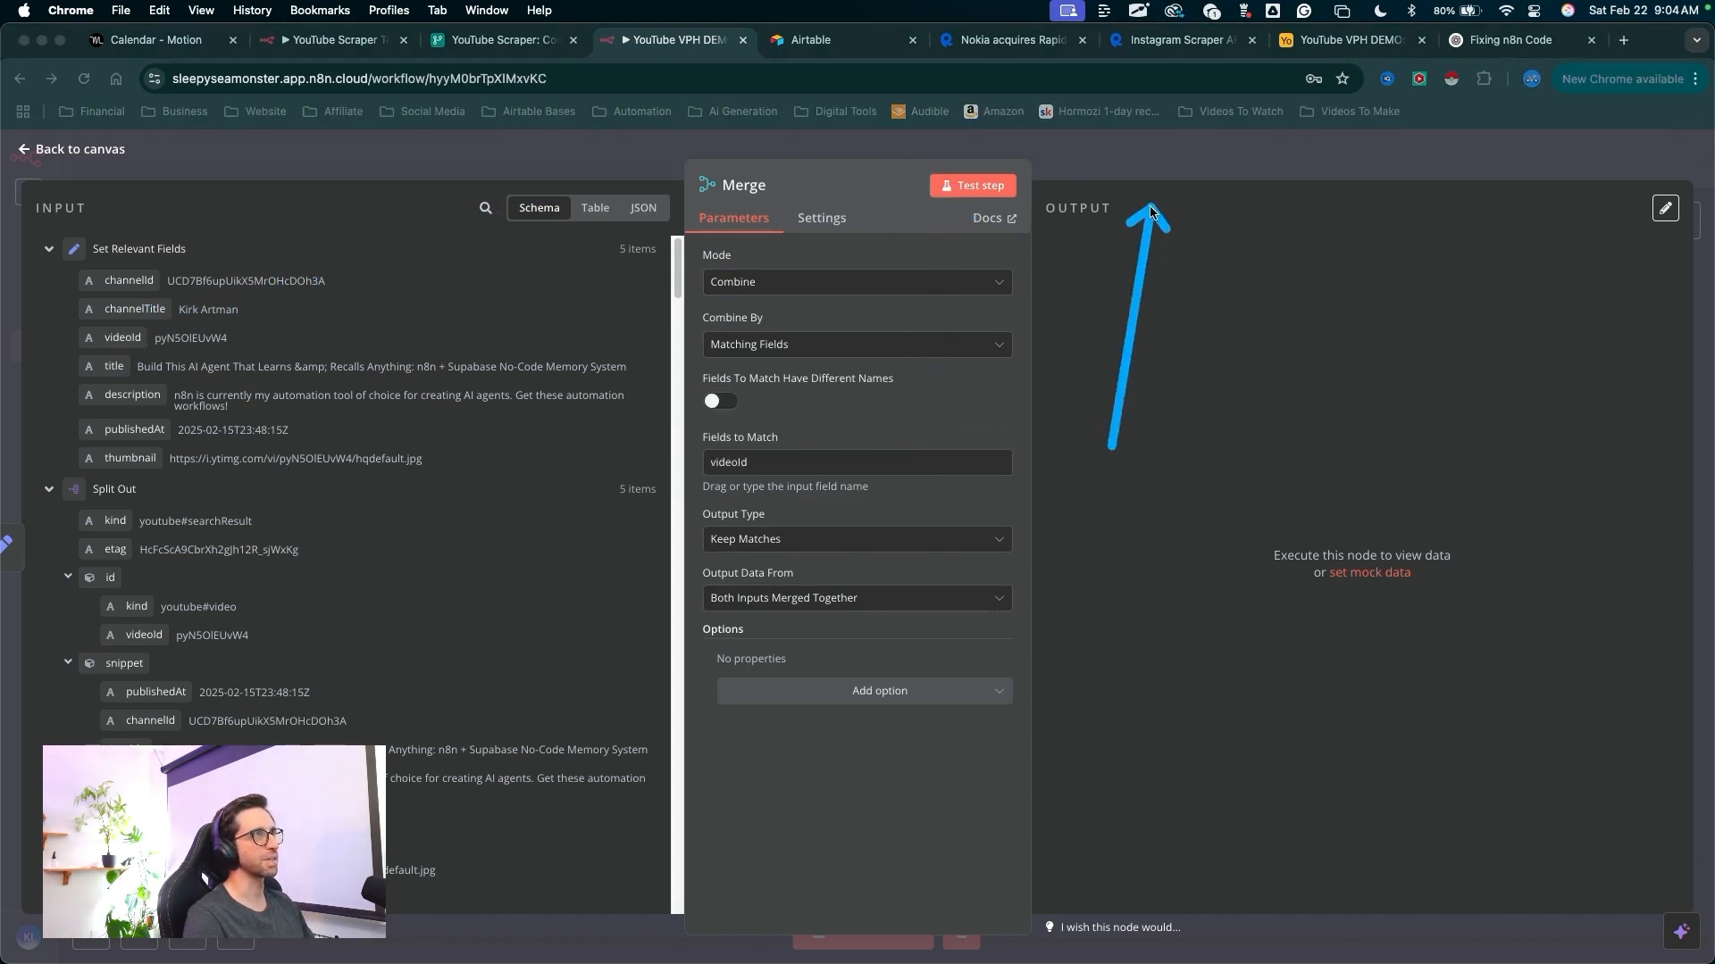
key("Escape")
key("Escape")
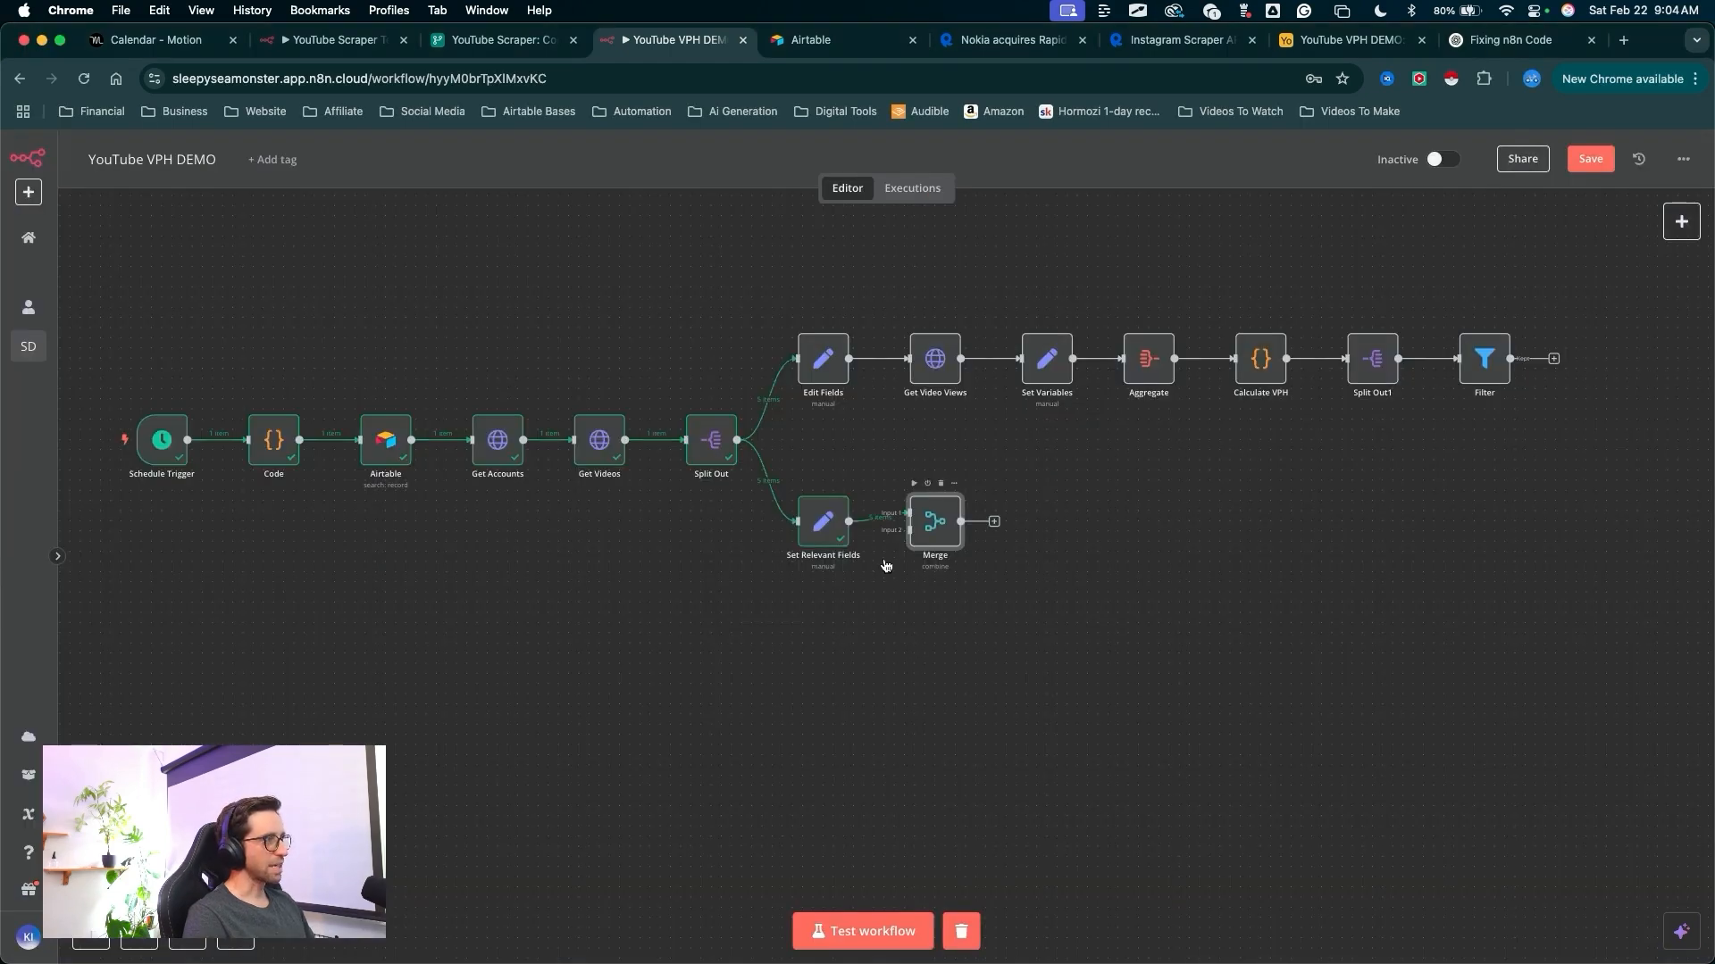
- Reconnect the Set Relevant Fields output to Input 2 of the Merge node
scroll(896, 525, "up", 5)
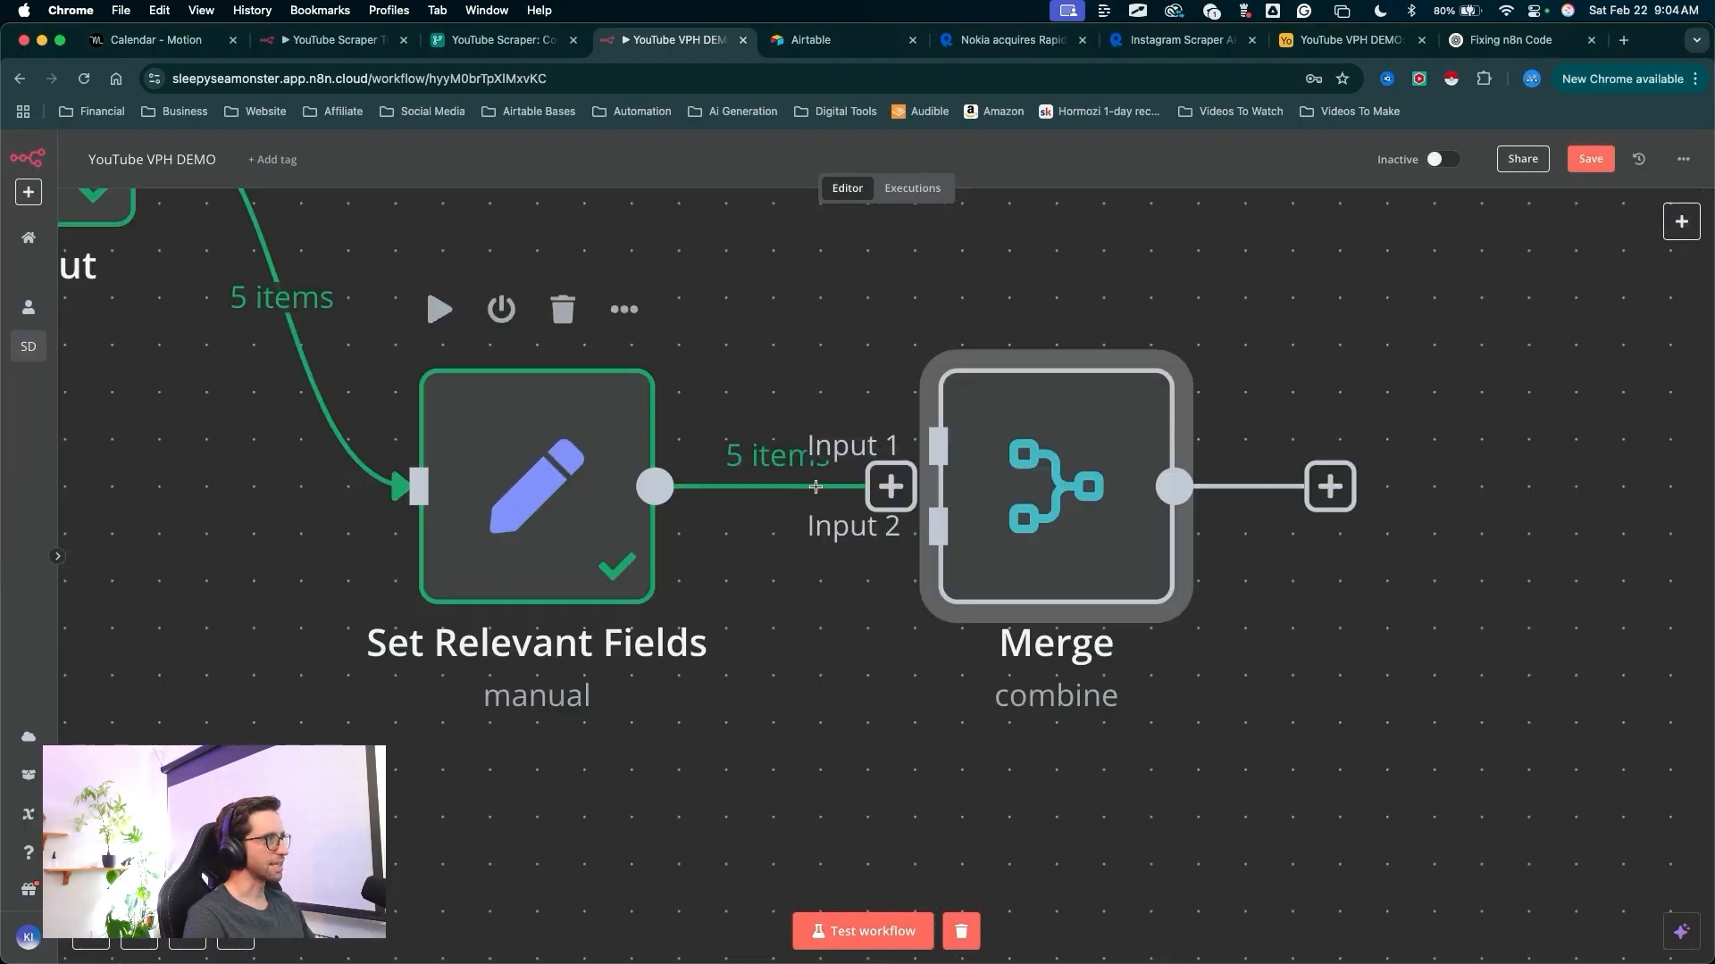
left_click_drag(879, 510, 933, 525)
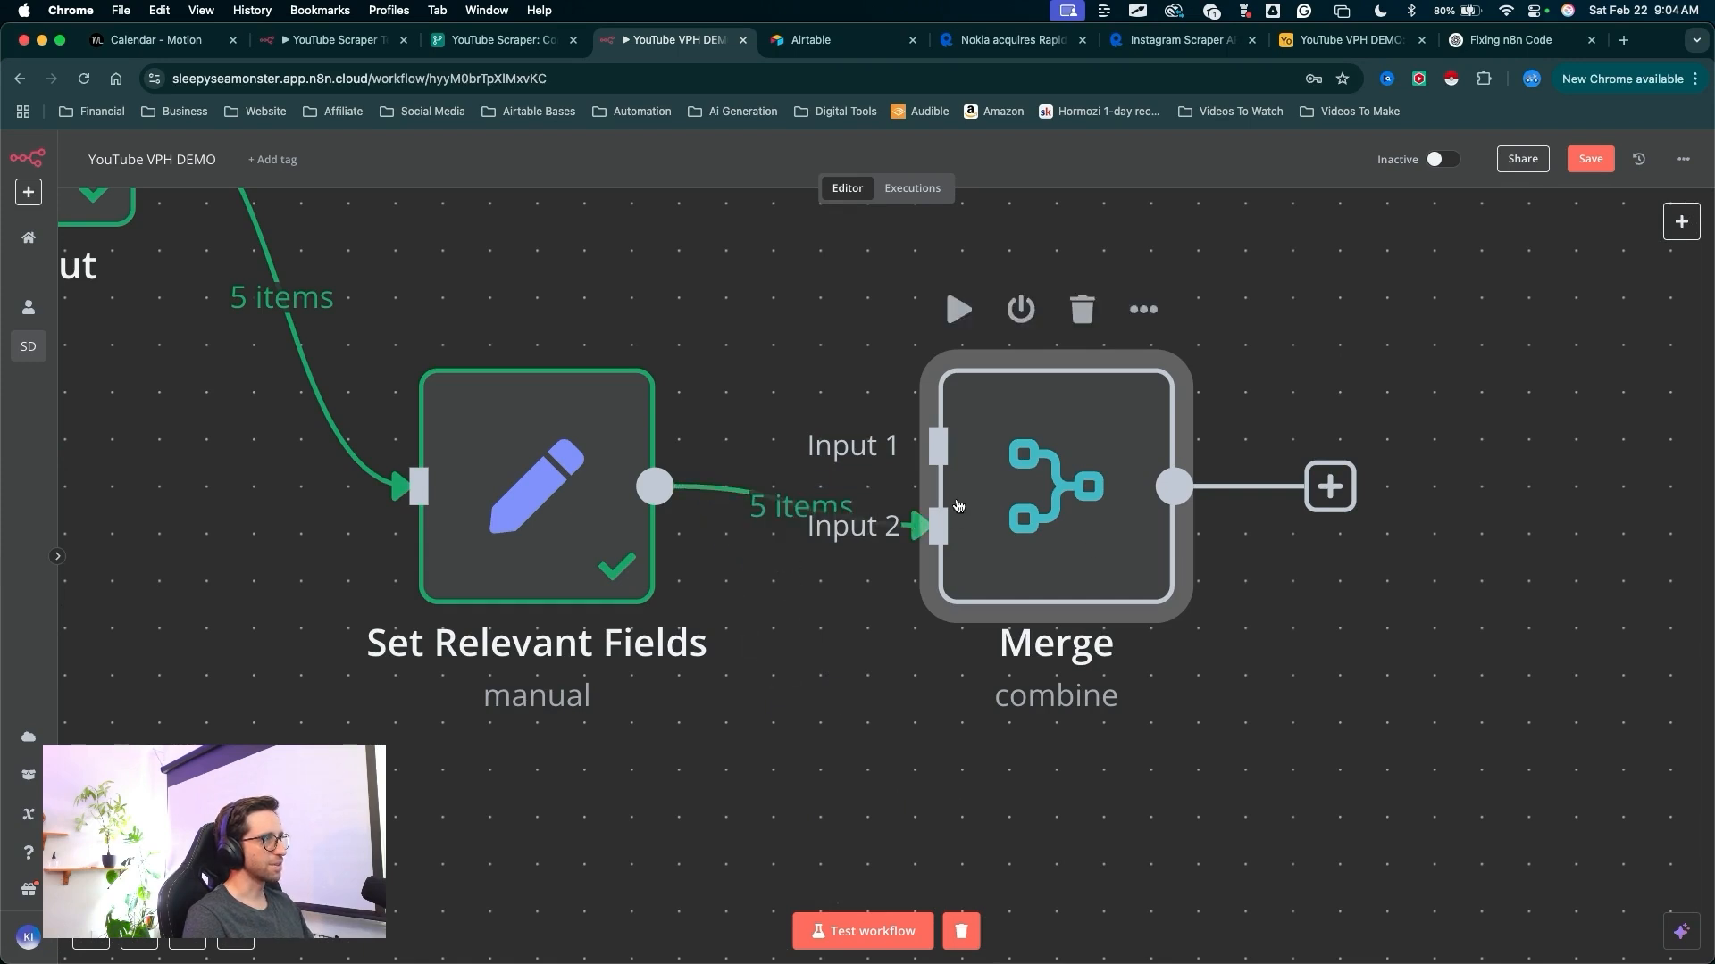
key("1")
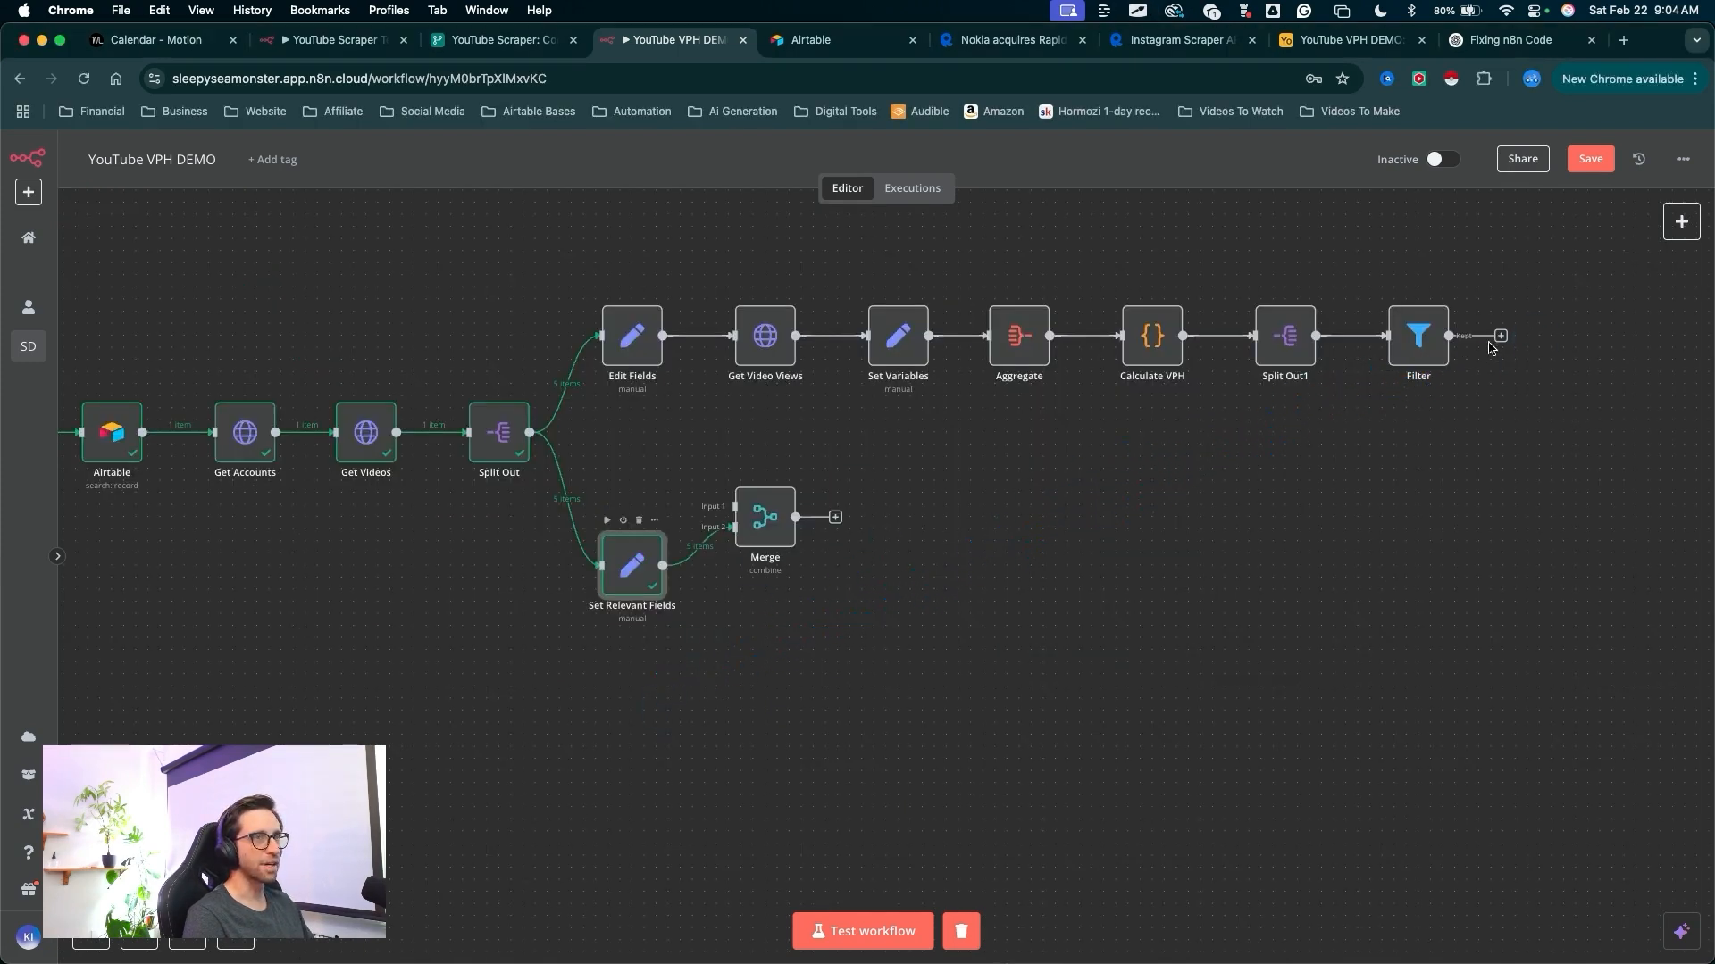
- Connect the Filter node's kept output to Input 1 of the Merge node and test the merge
left_click_drag(1500, 336, 898, 444)
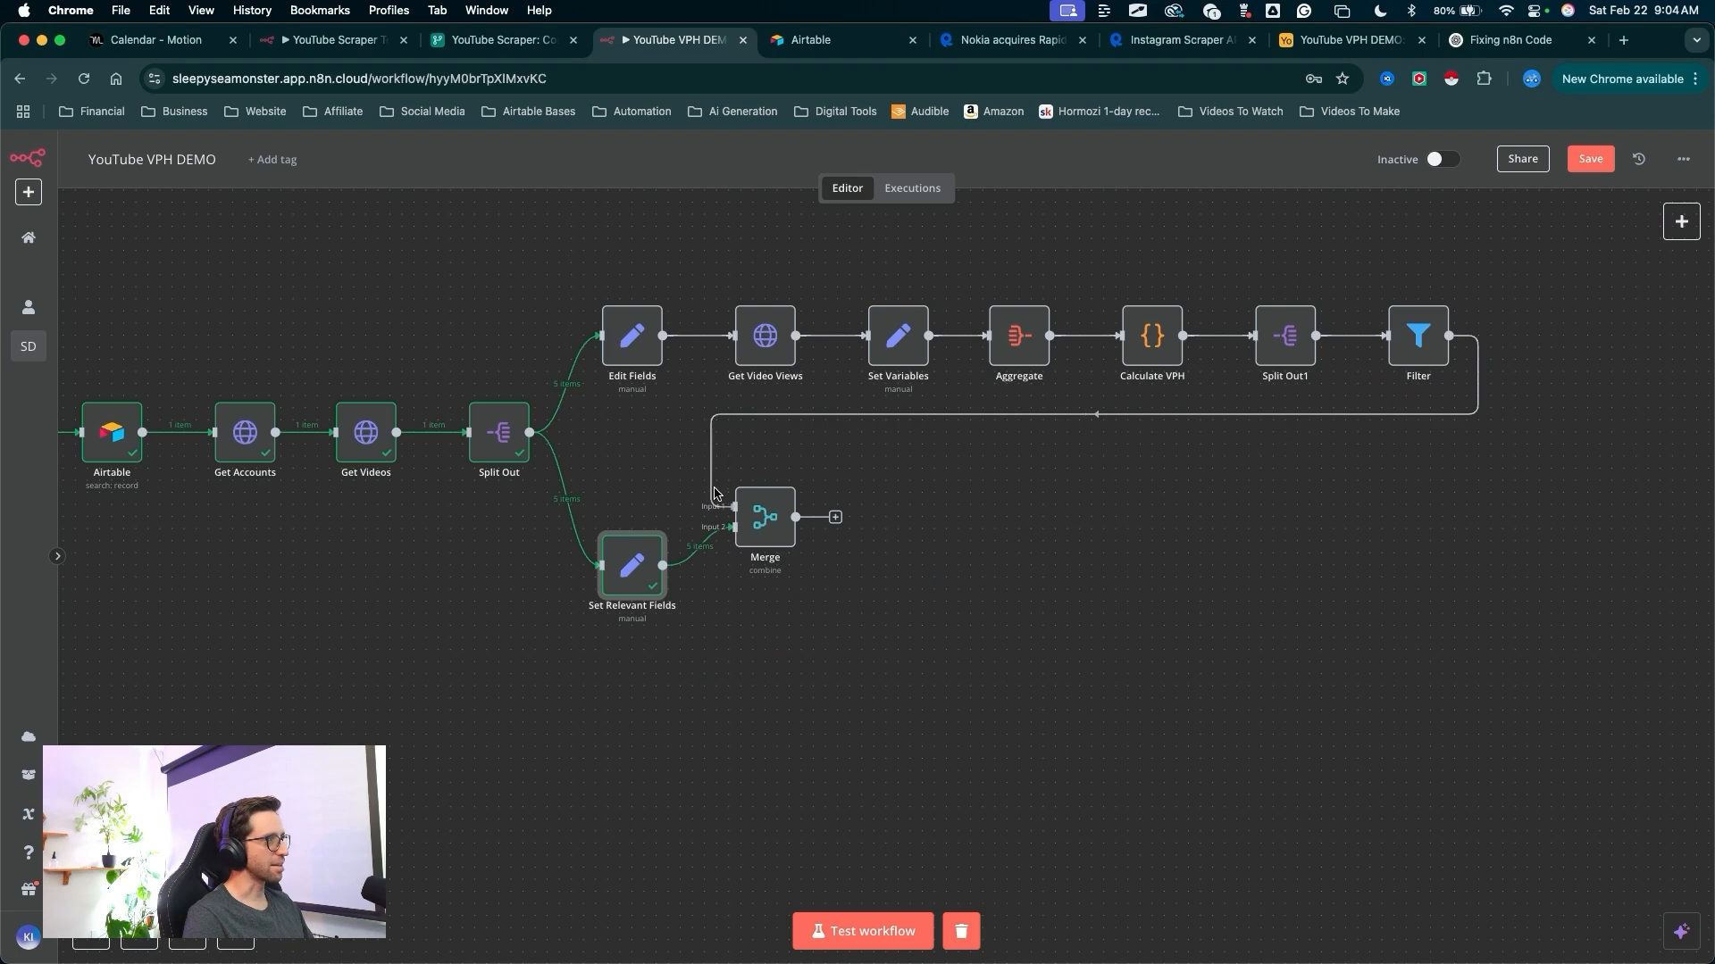
left_click_drag(723, 505, 778, 484)
left_click_drag(651, 601, 651, 553)
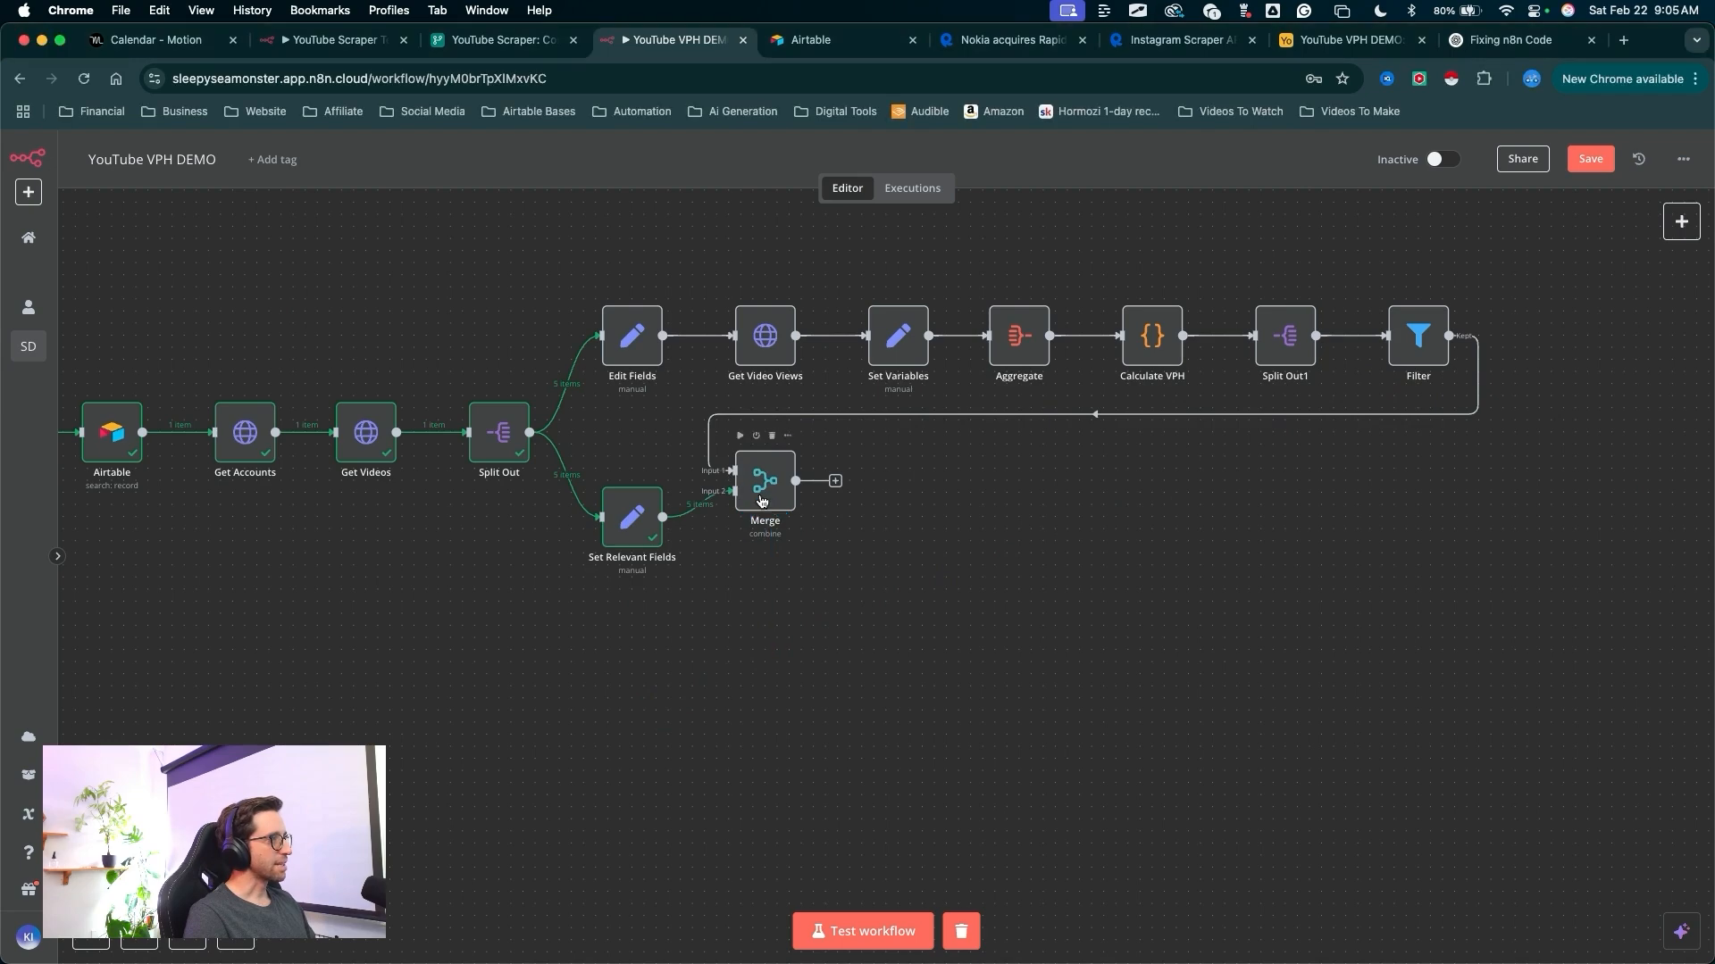
double_click(760, 497)
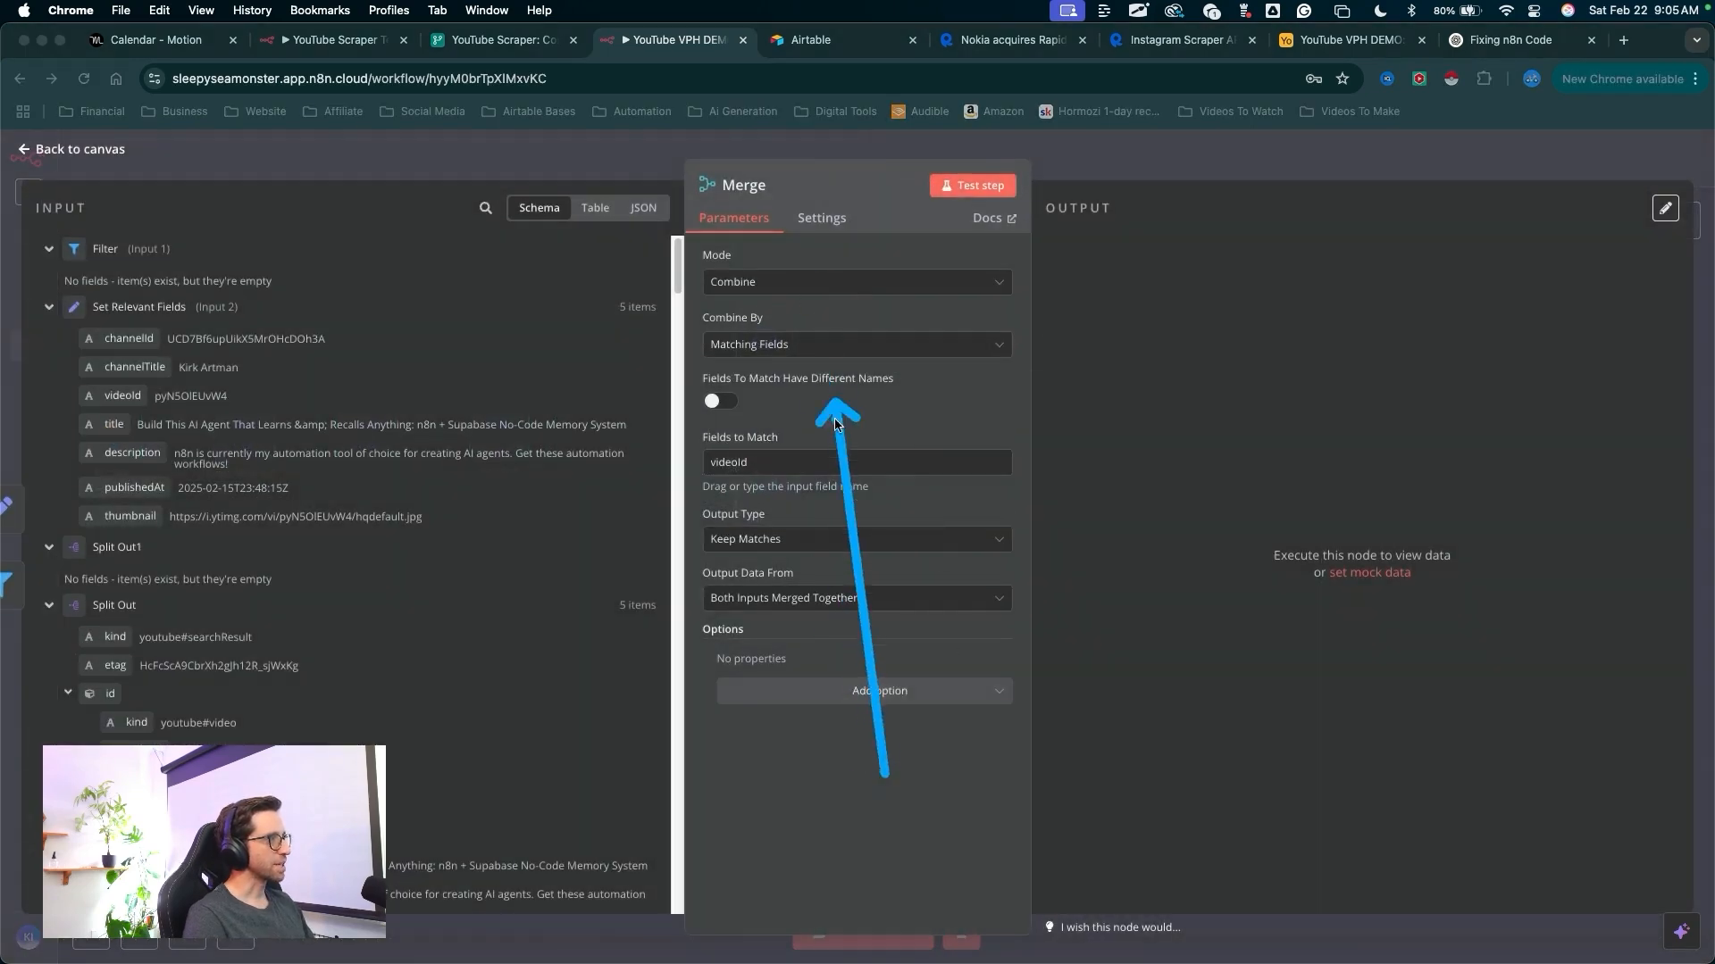
left_click(969, 186)
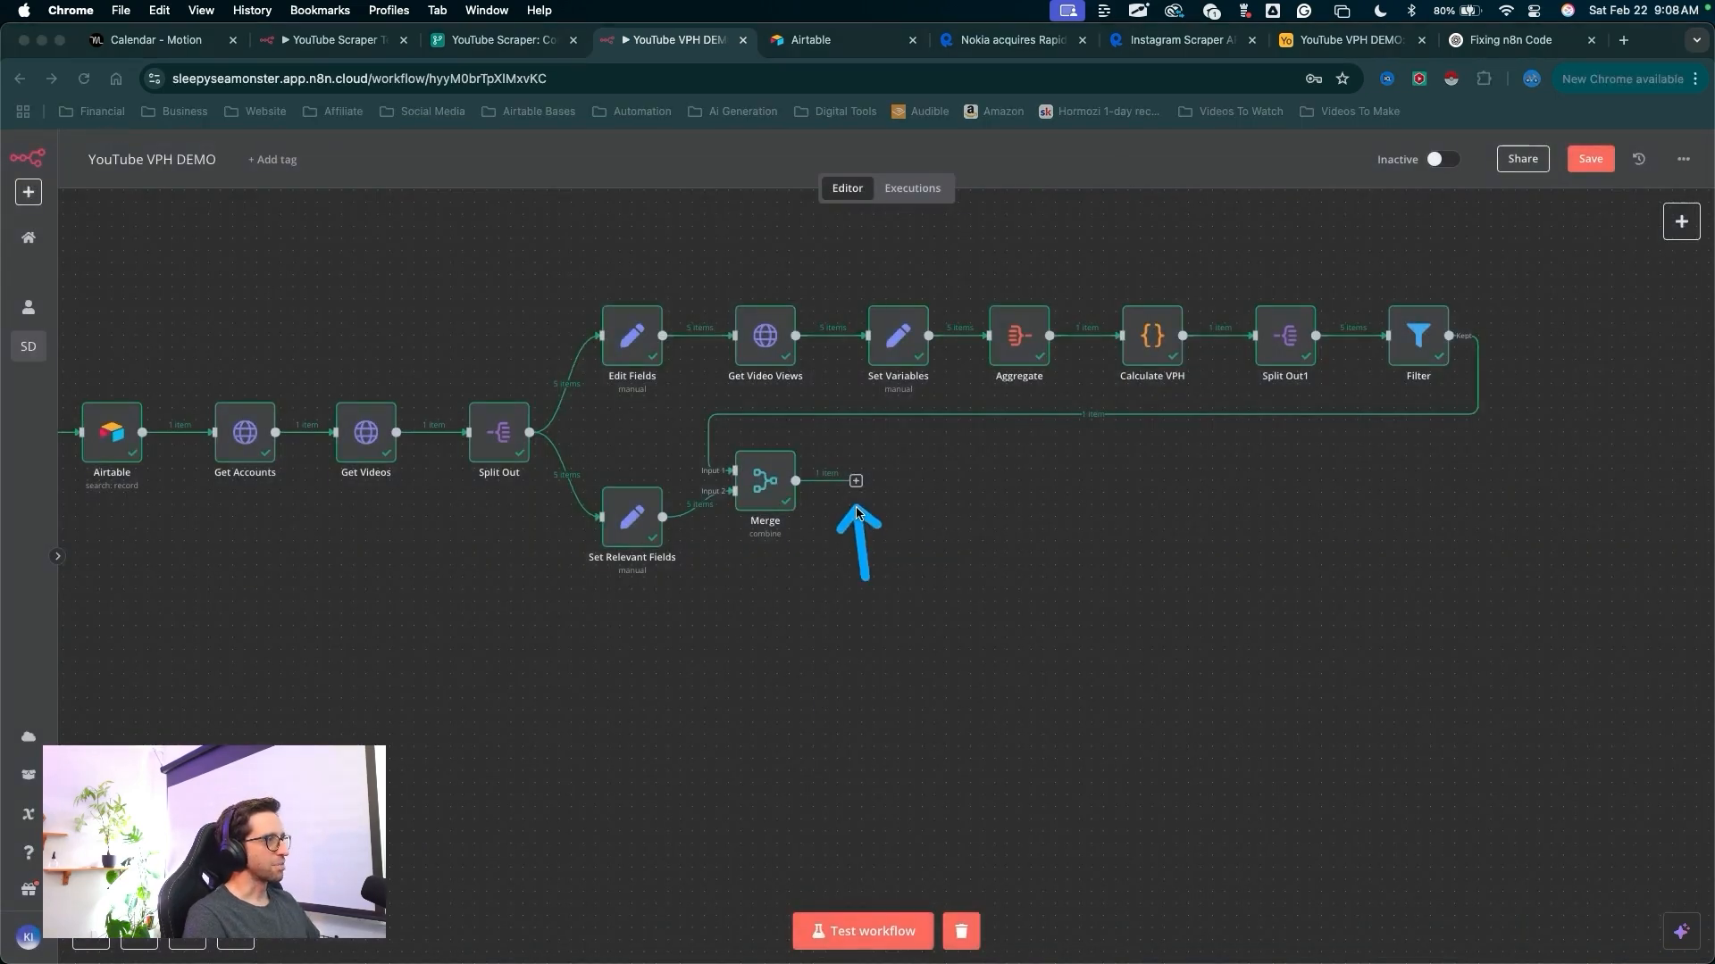
- Add an Edit Fields (Set) node after Merge and rename it "Convert For Airtable"
left_click(855, 481)
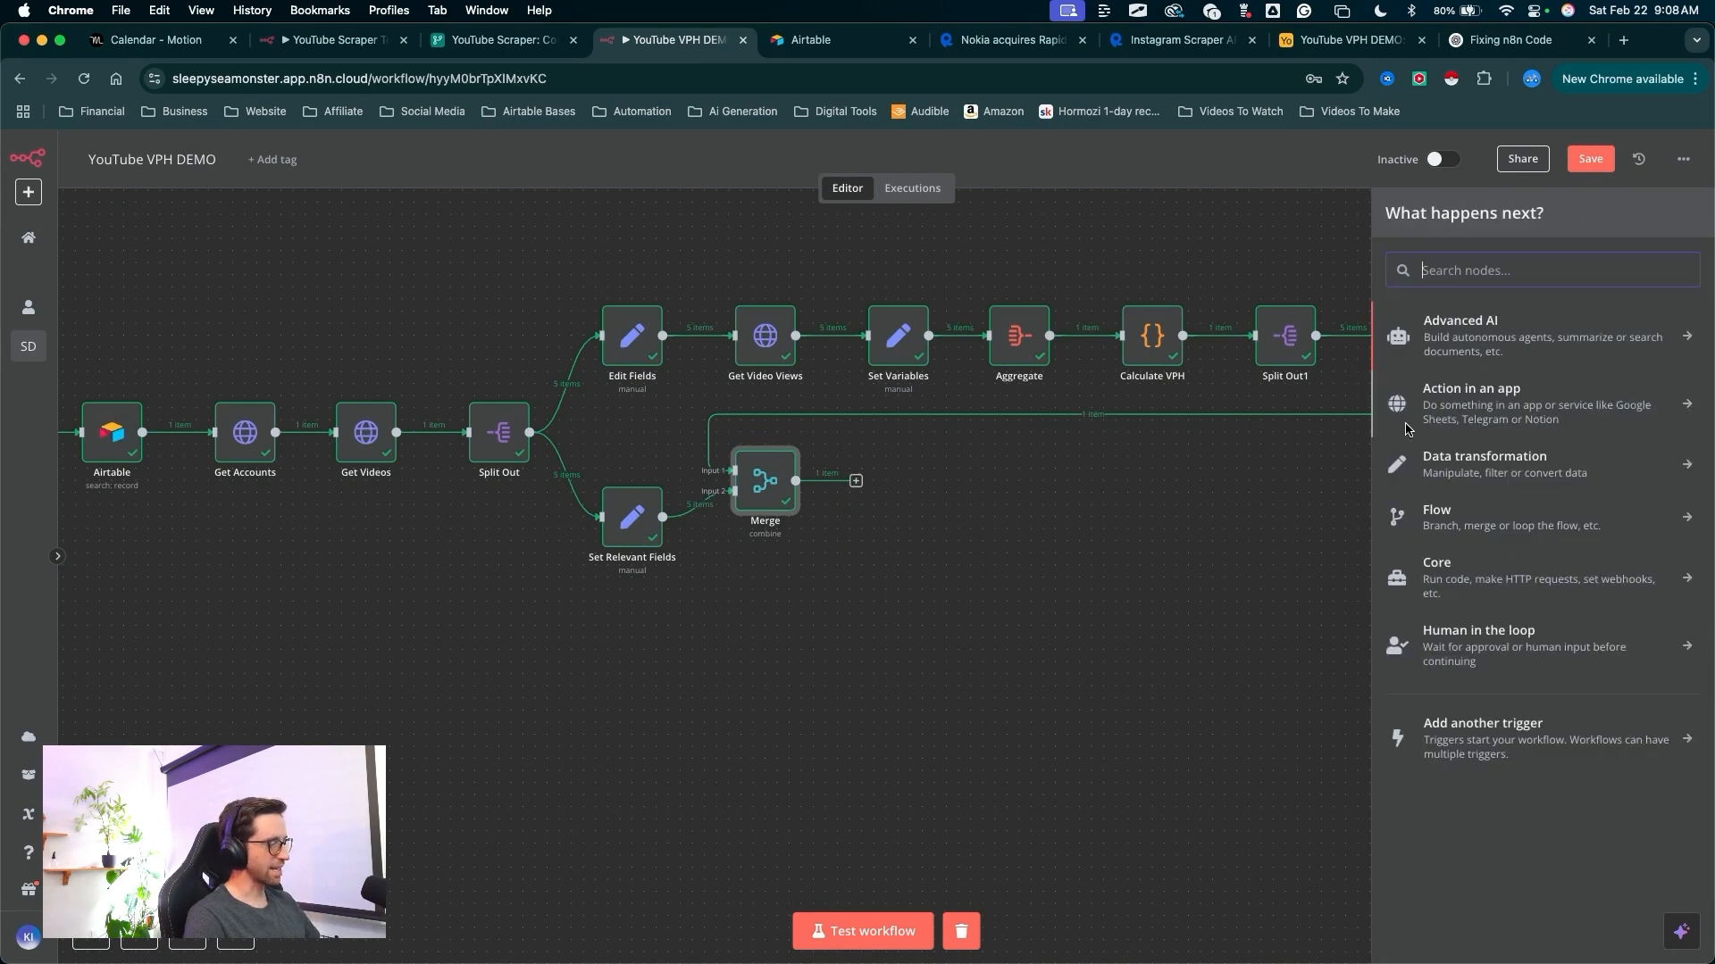
type("set")
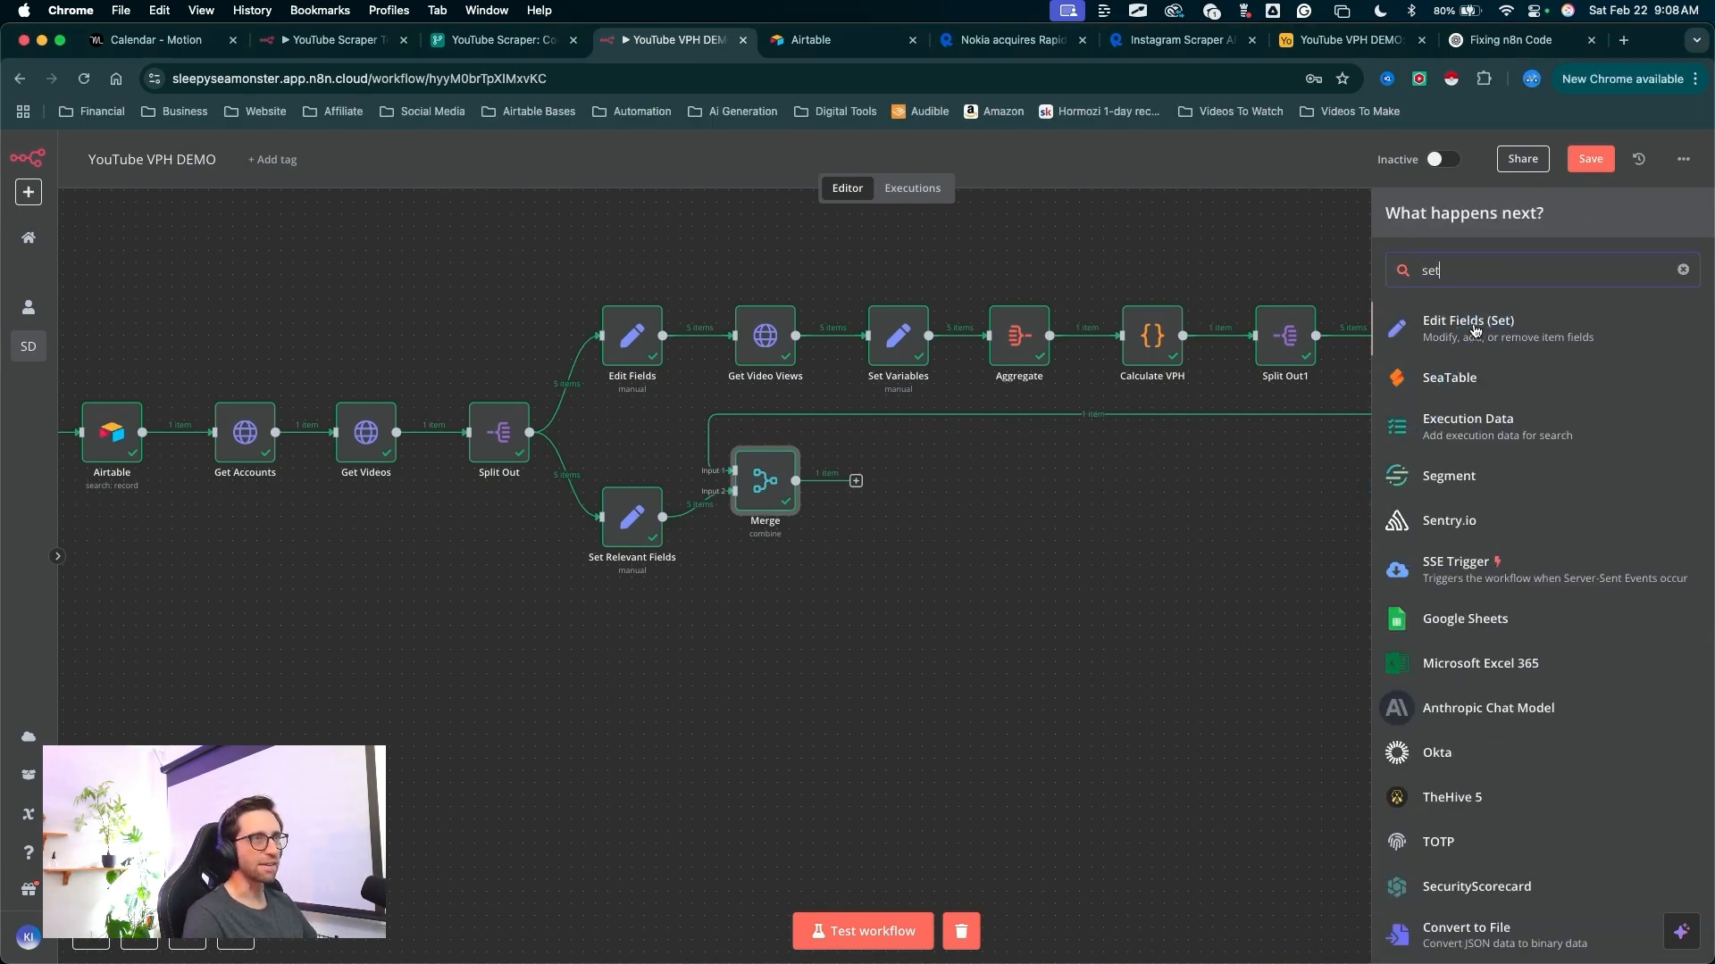
key("Return")
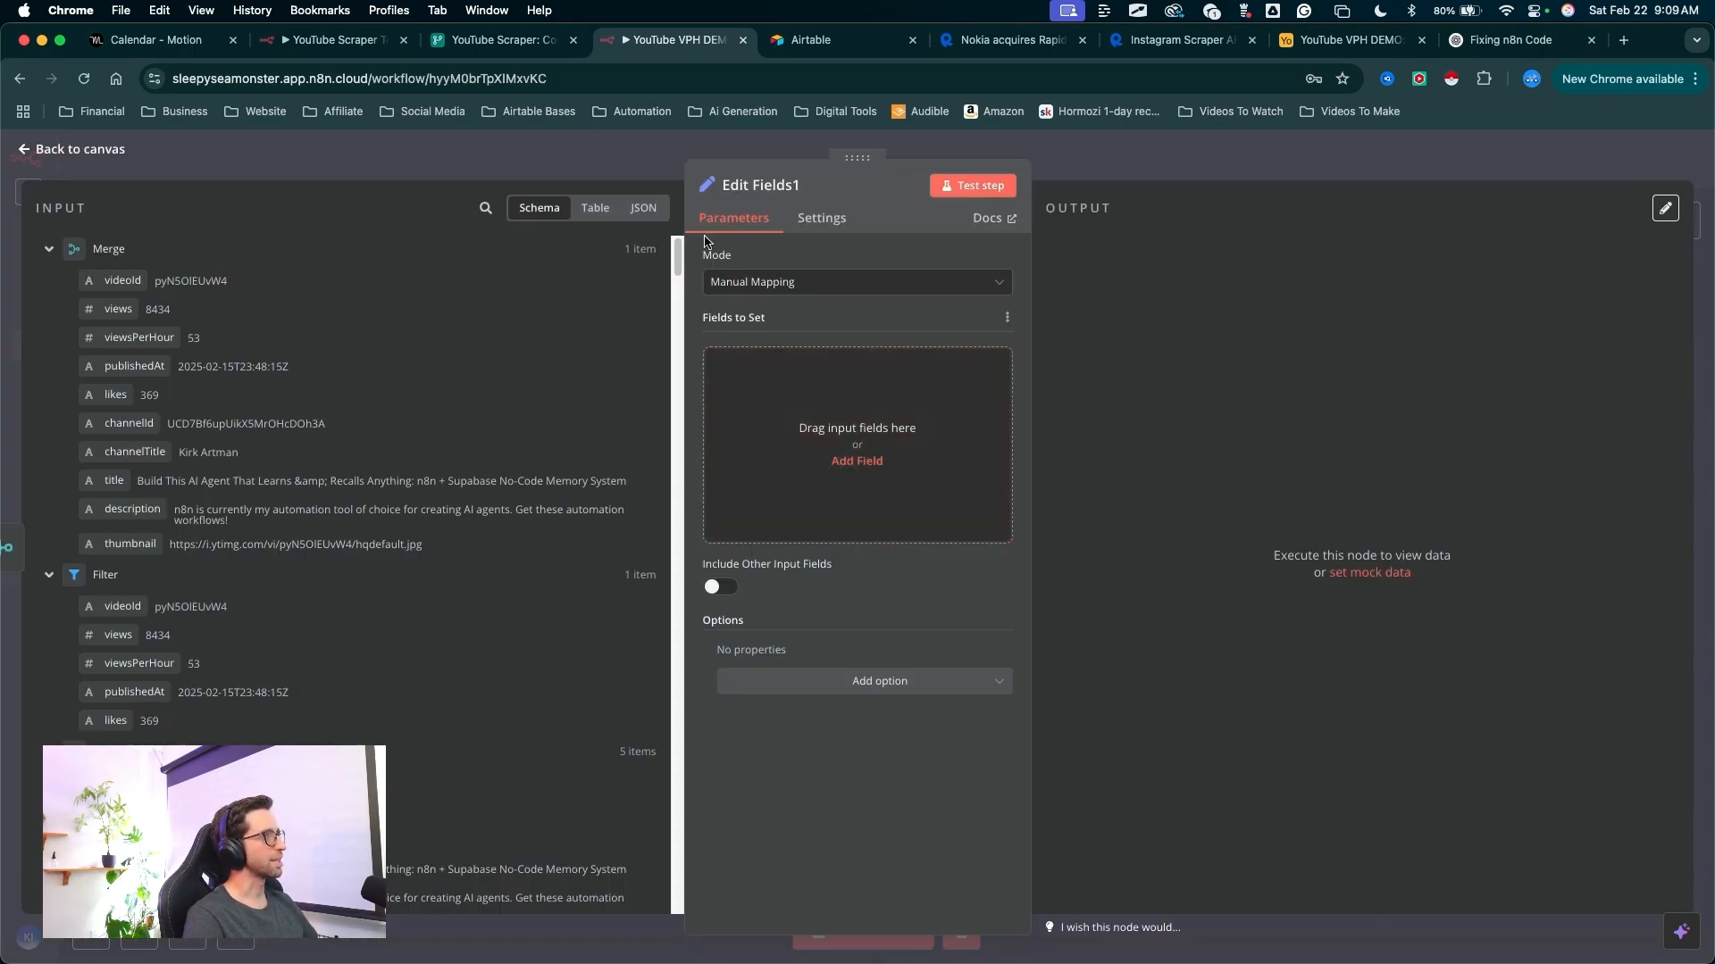
left_click(809, 186)
type("Convert For")
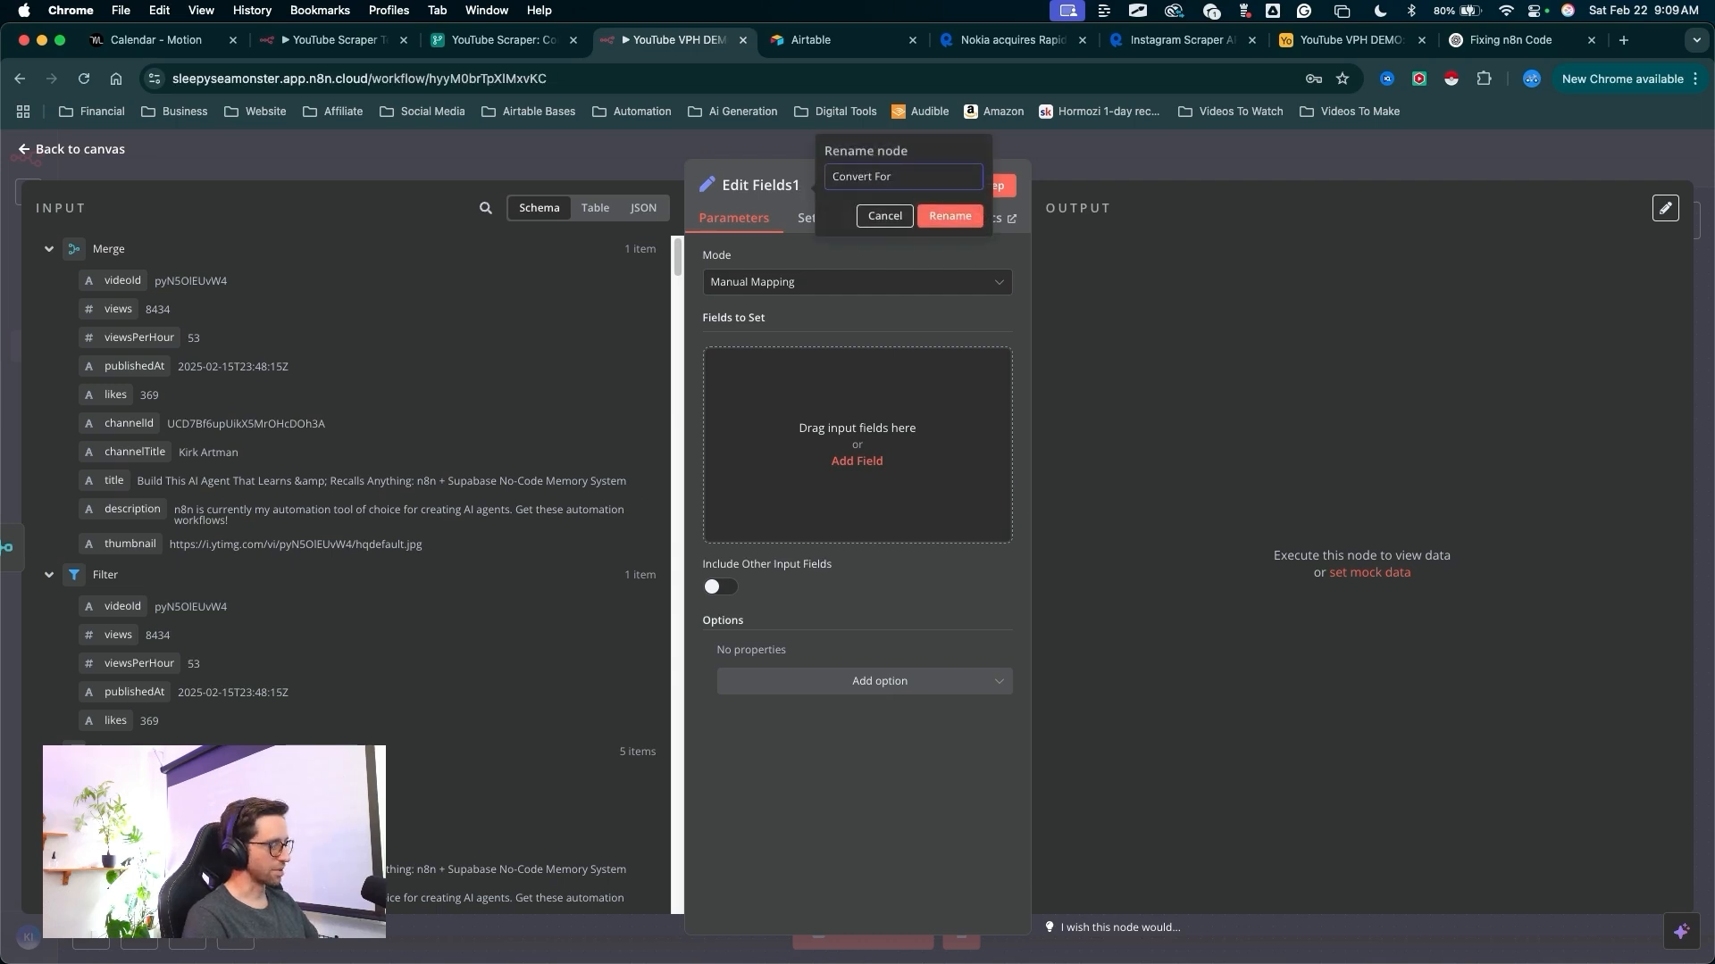
type(" Airtable")
left_click(950, 215)
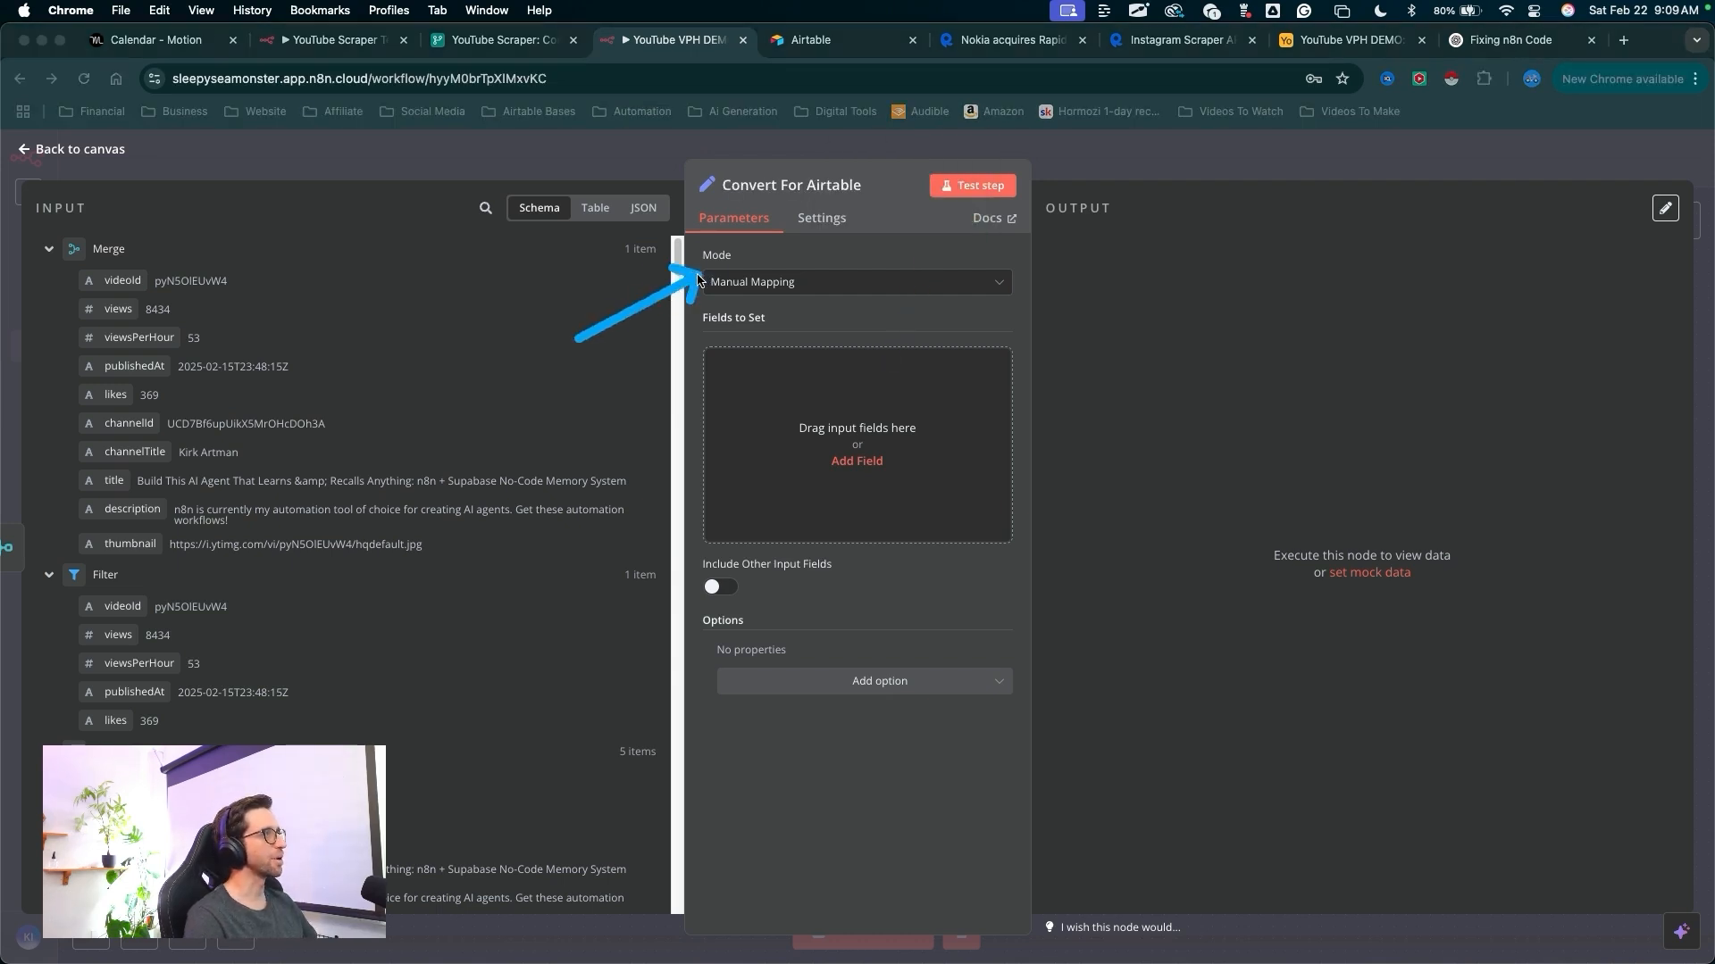
- Set the Convert For Airtable node's mode to JSON and switch its JSON value from fixed to expression
left_click(723, 282)
left_click(738, 372)
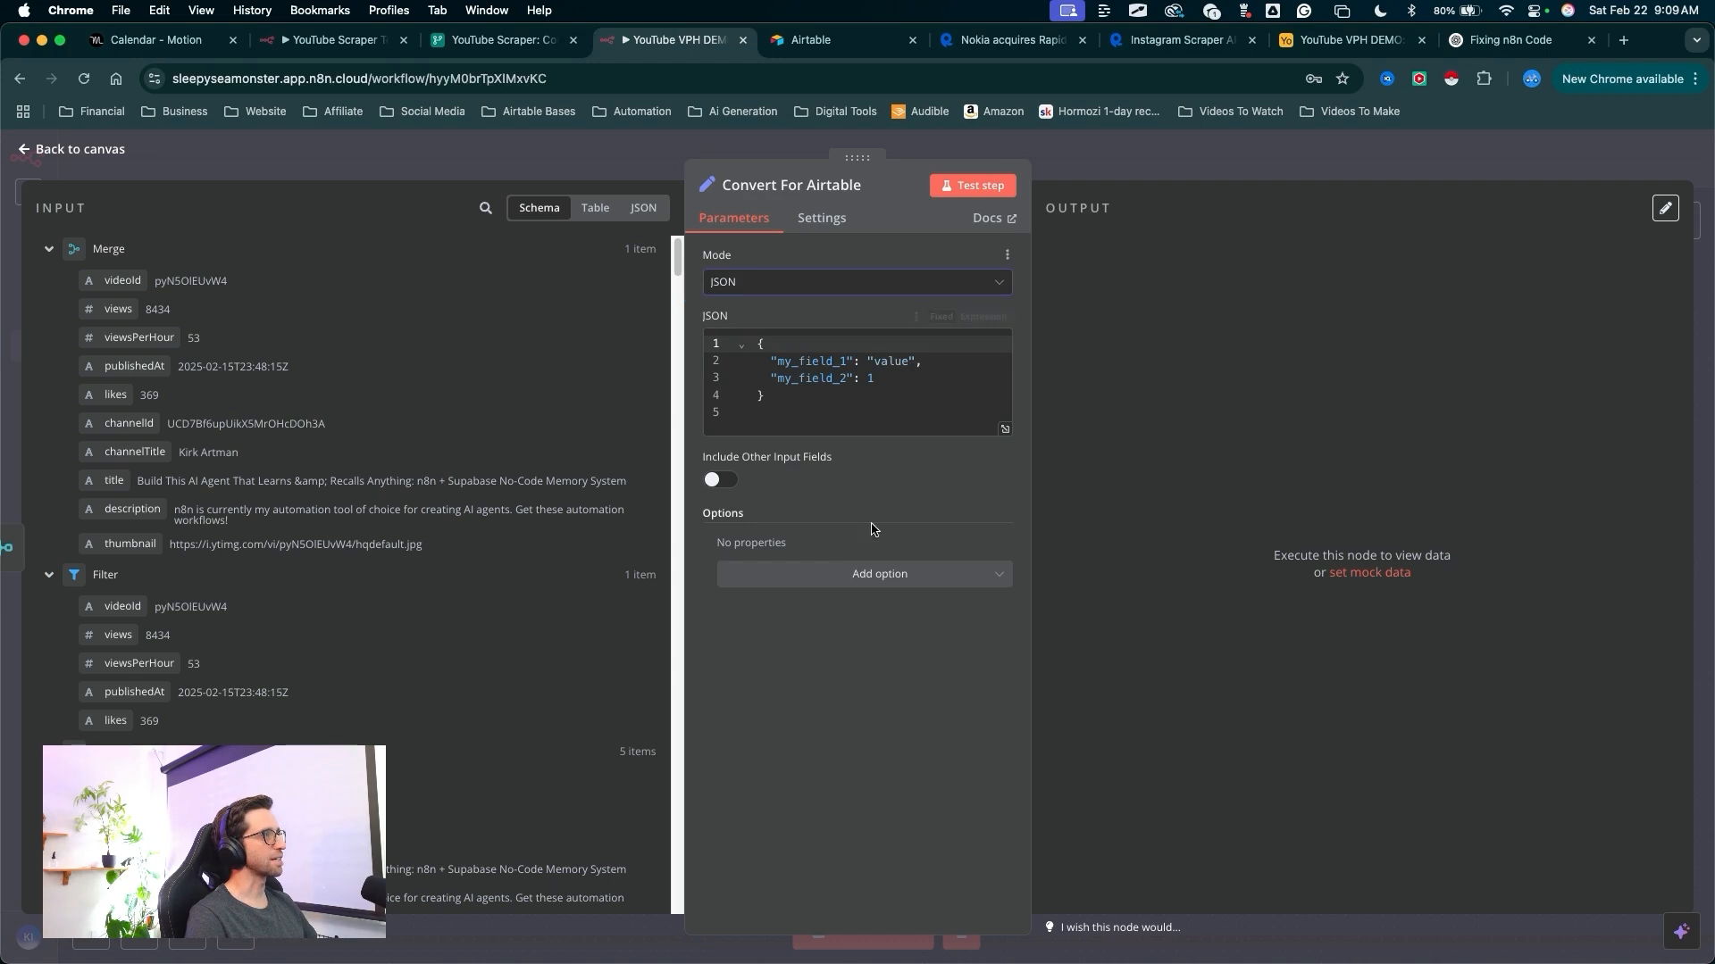
left_click_drag(937, 705, 784, 388)
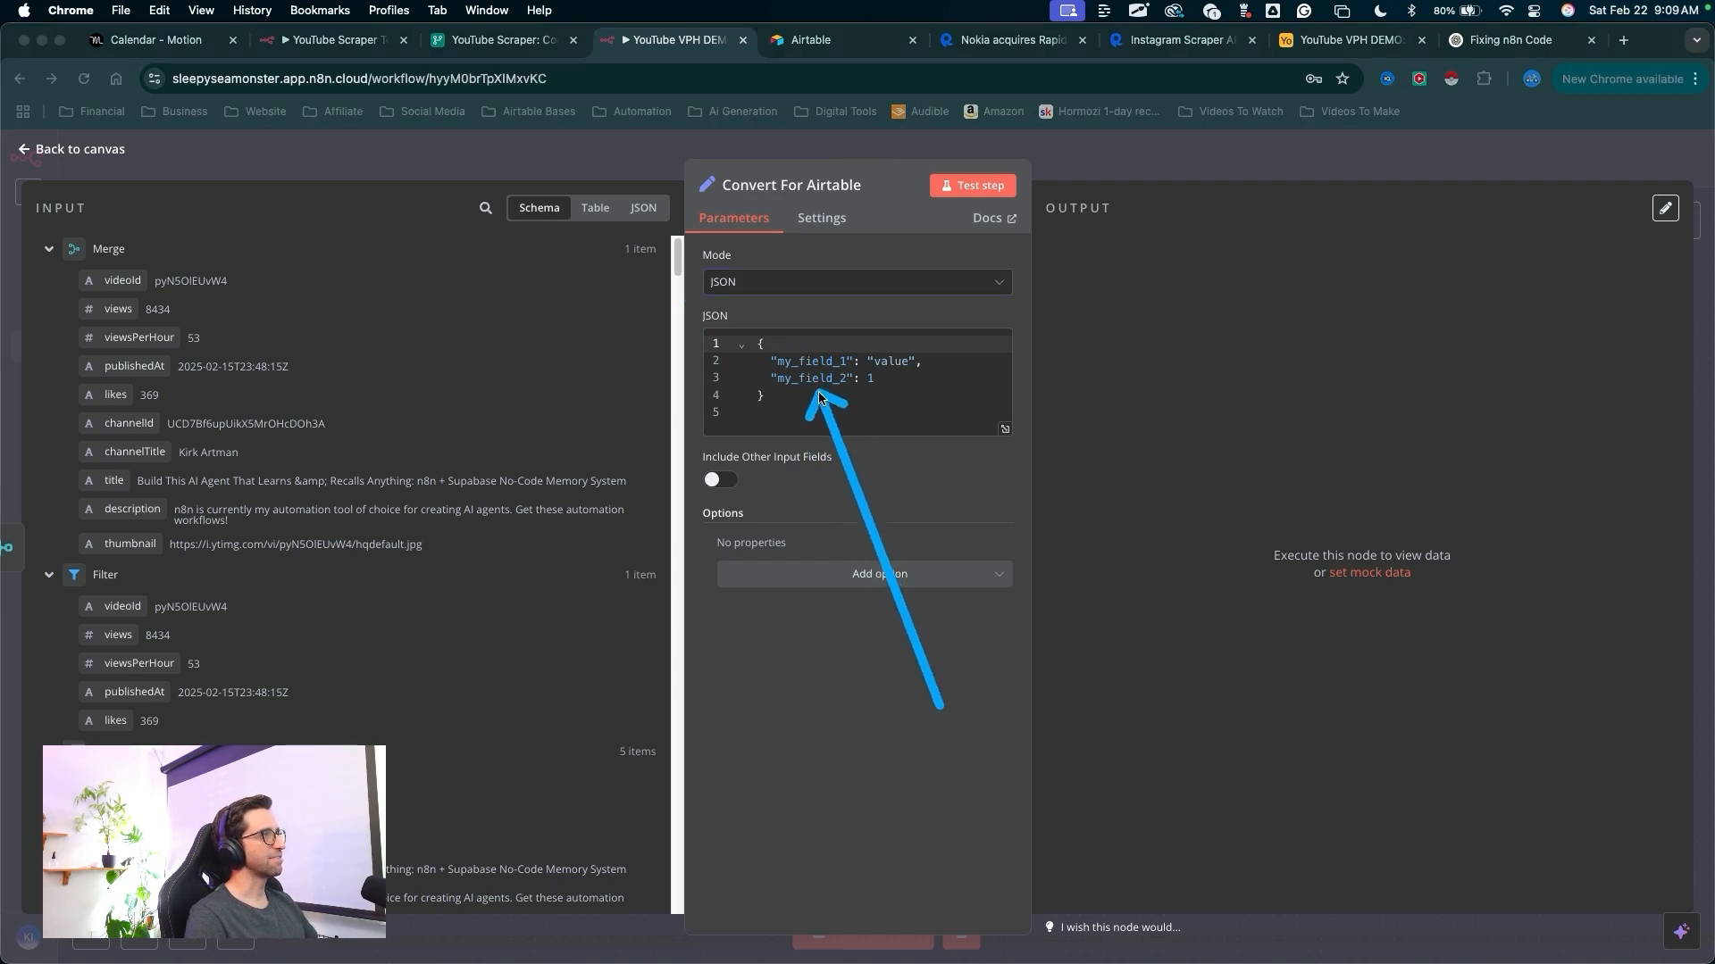
left_click(893, 282)
left_click(901, 419)
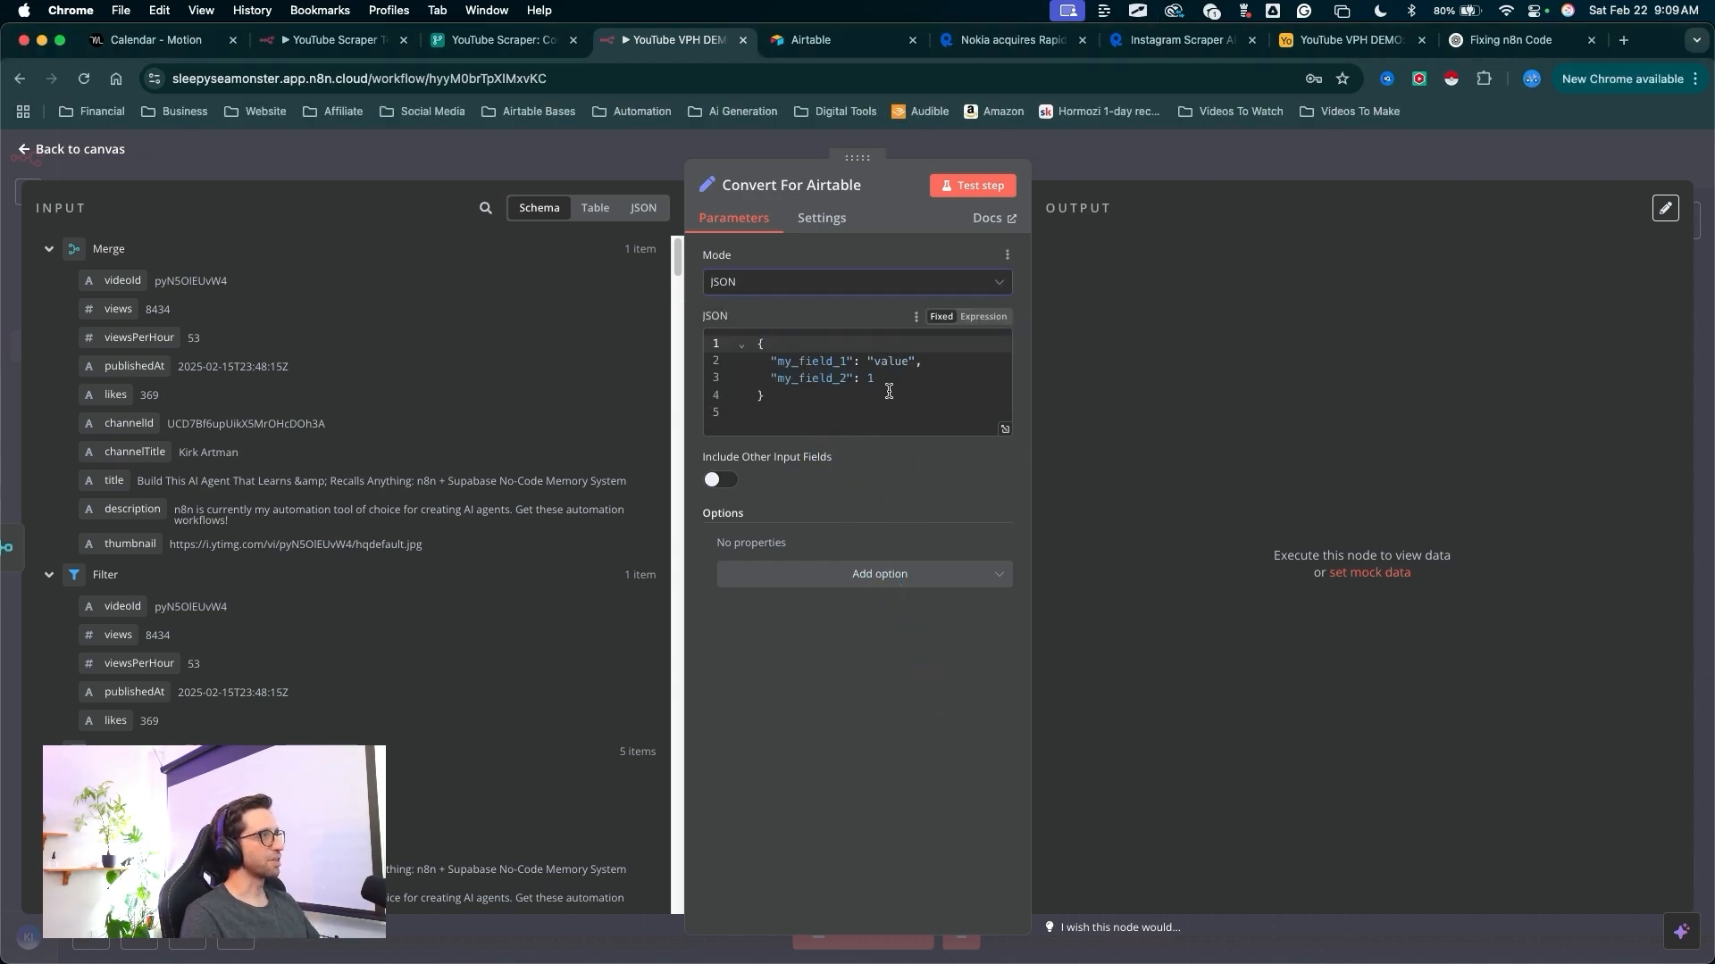
left_click_drag(900, 393, 965, 338)
left_click(983, 316)
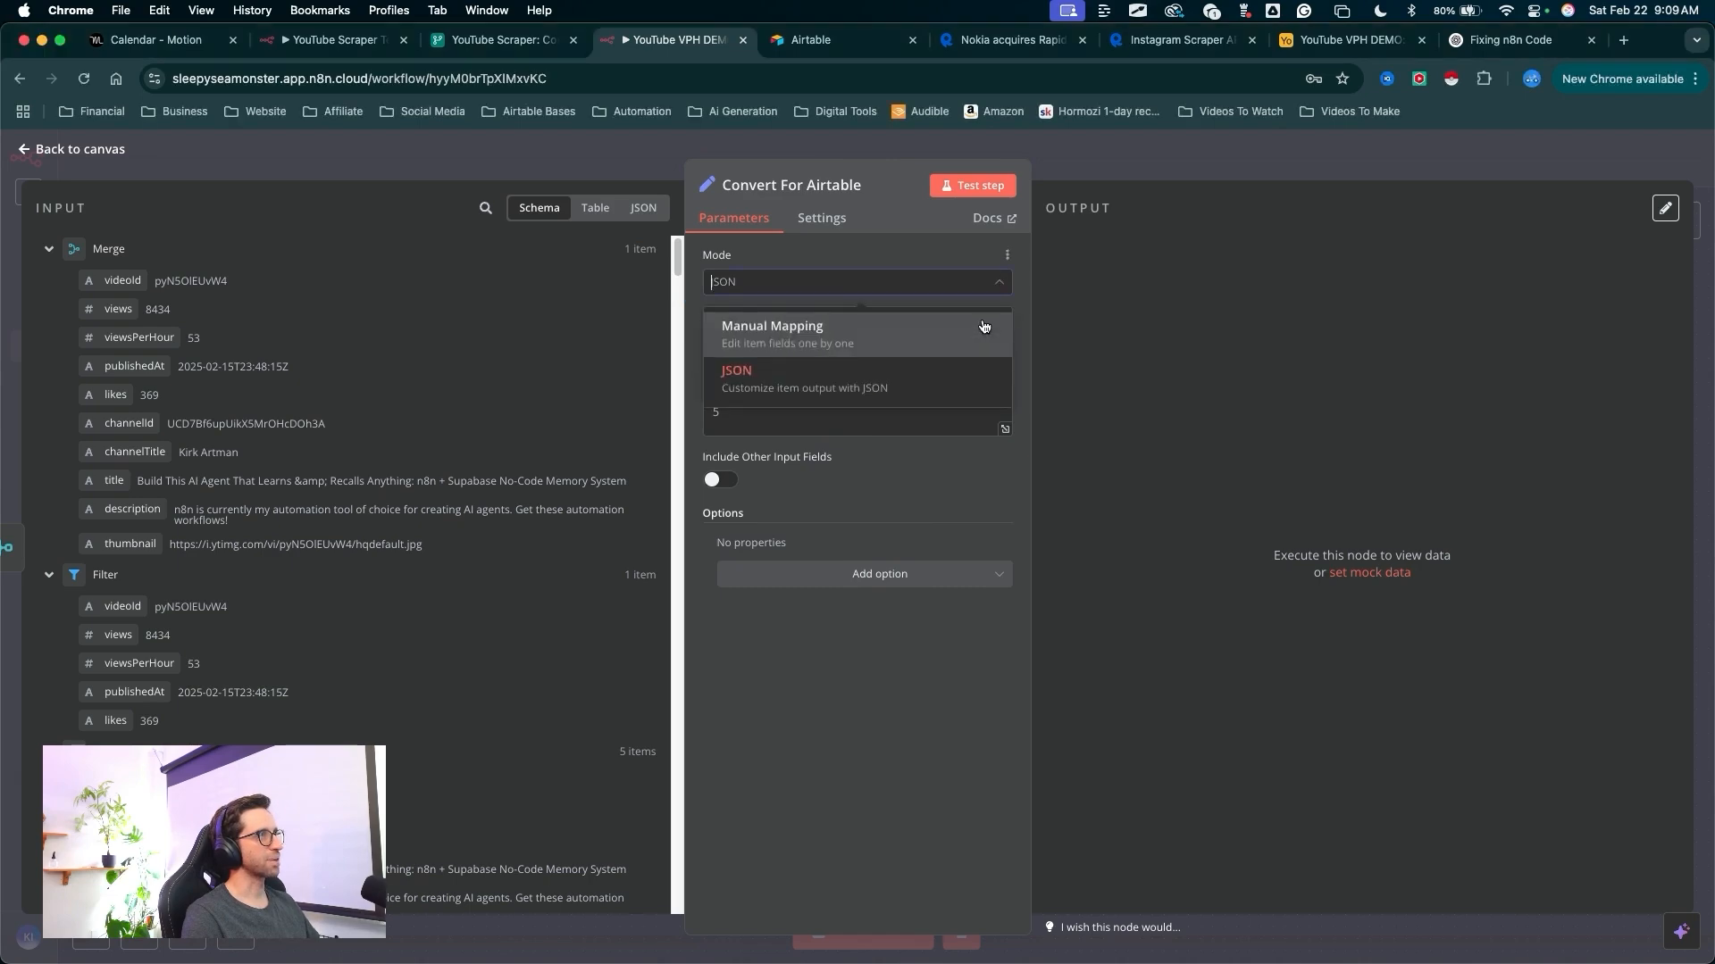
left_click(898, 380)
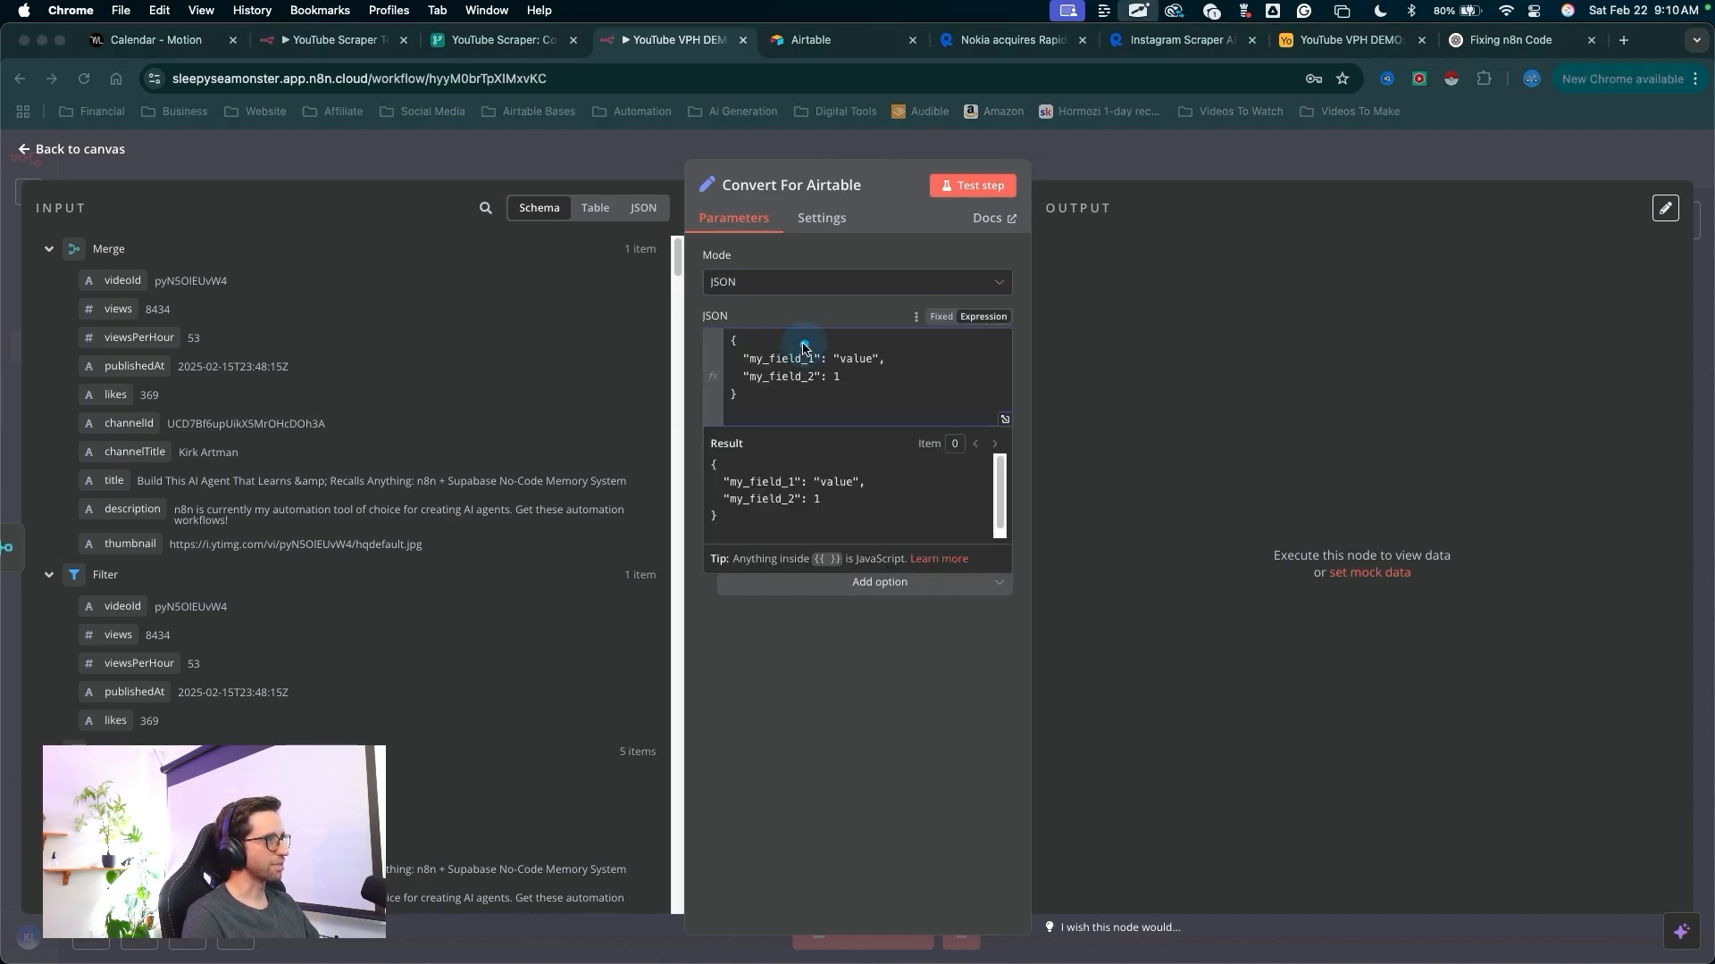
left_click_drag(853, 346, 983, 412)
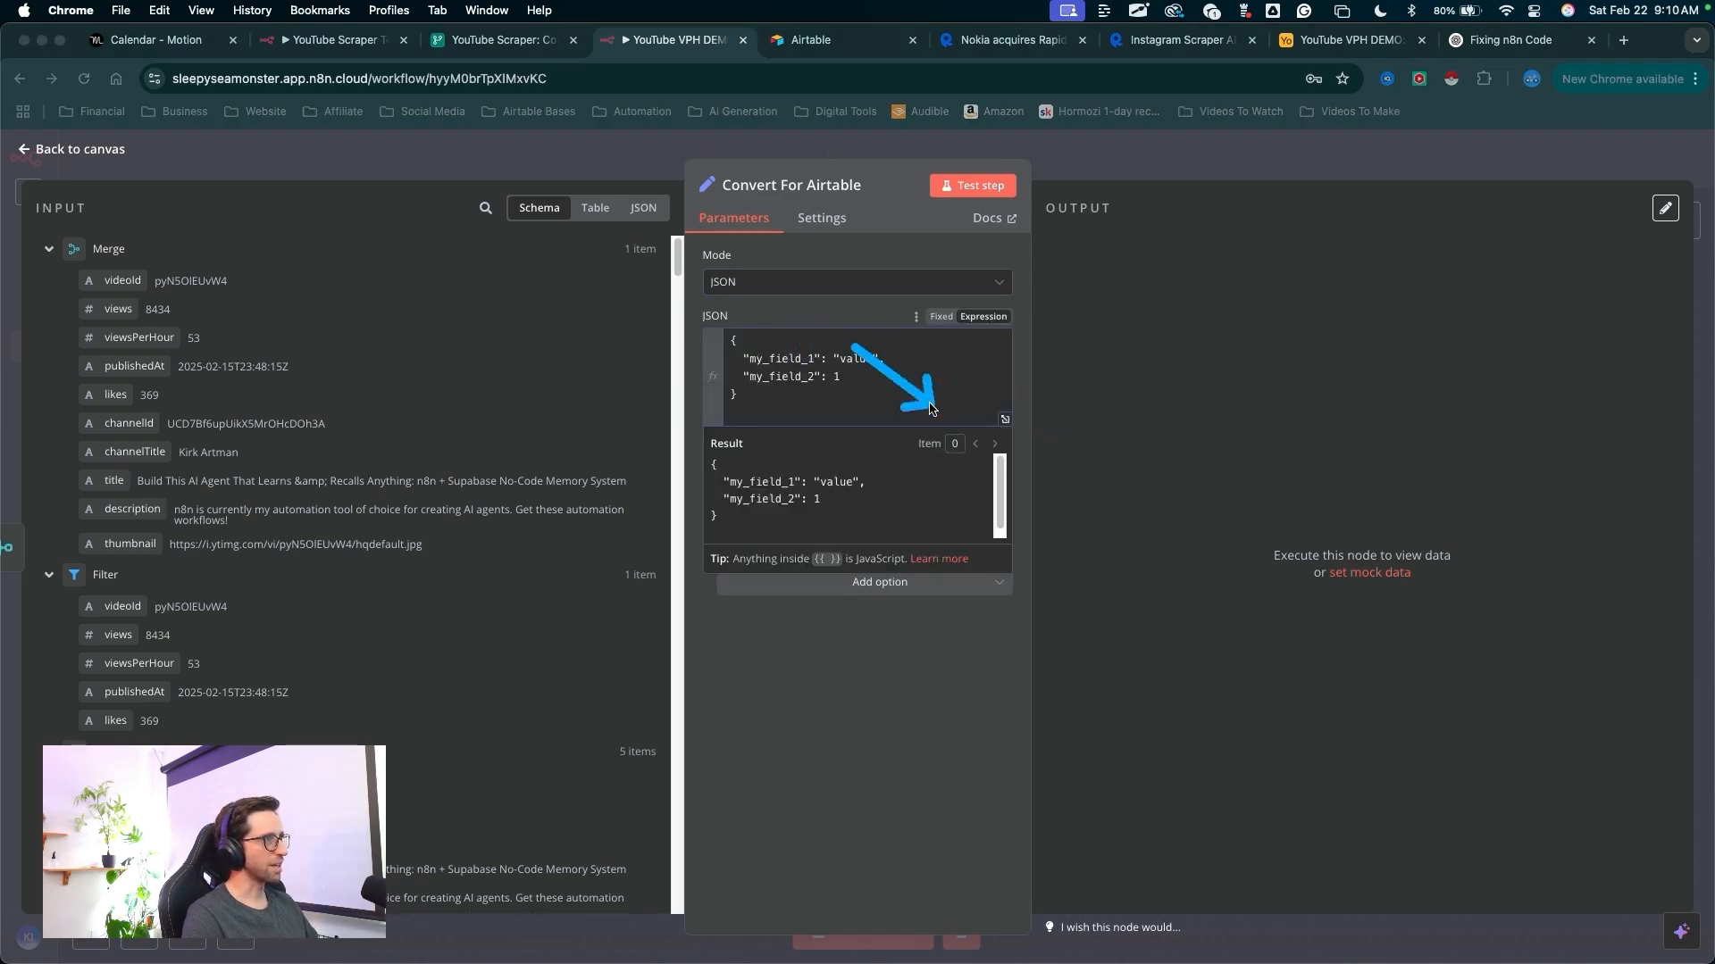
left_click(998, 416)
key("BackSpace")
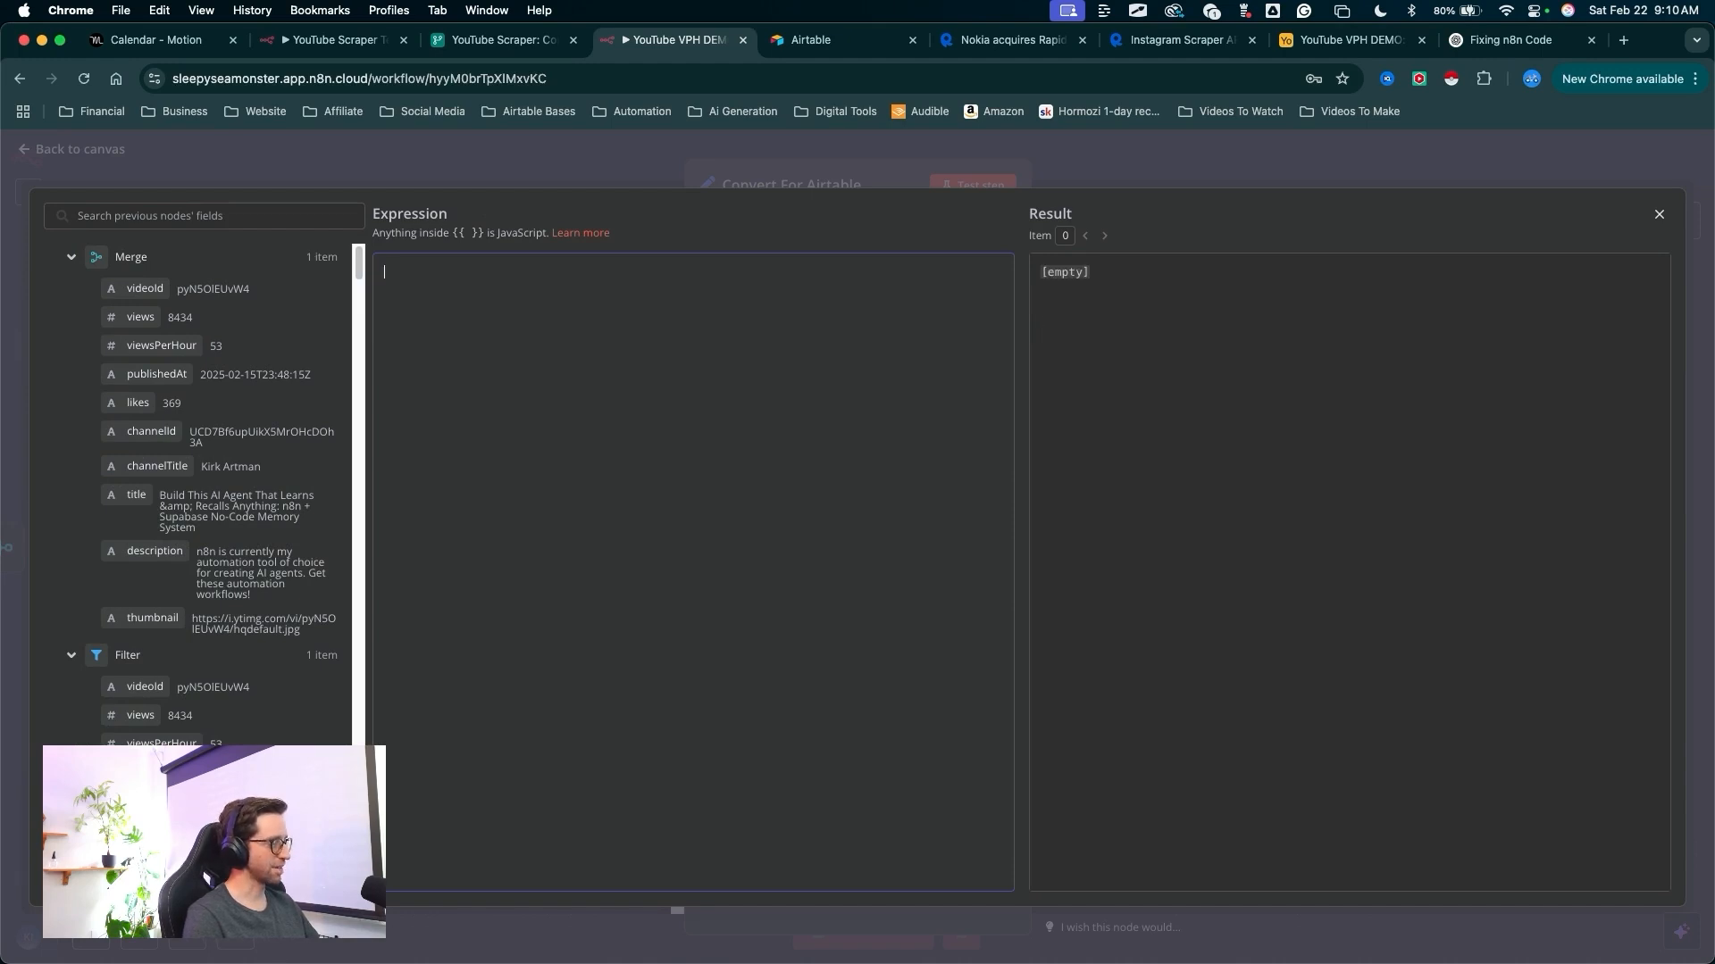
type("{   \"images\": [     {       \"url\": \"\"     }   ],   \"links\": [     {       \"url\": \"https://www.youtube.com/watch?v=\"     }   ] }")
mouse_move(692, 594)
left_mouse_down()
mouse_move(643, 548)
mouse_move(643, 301)
mouse_move(444, 327)
mouse_move(536, 402)
left_mouse_up()
left_click_drag(467, 525, 482, 334)
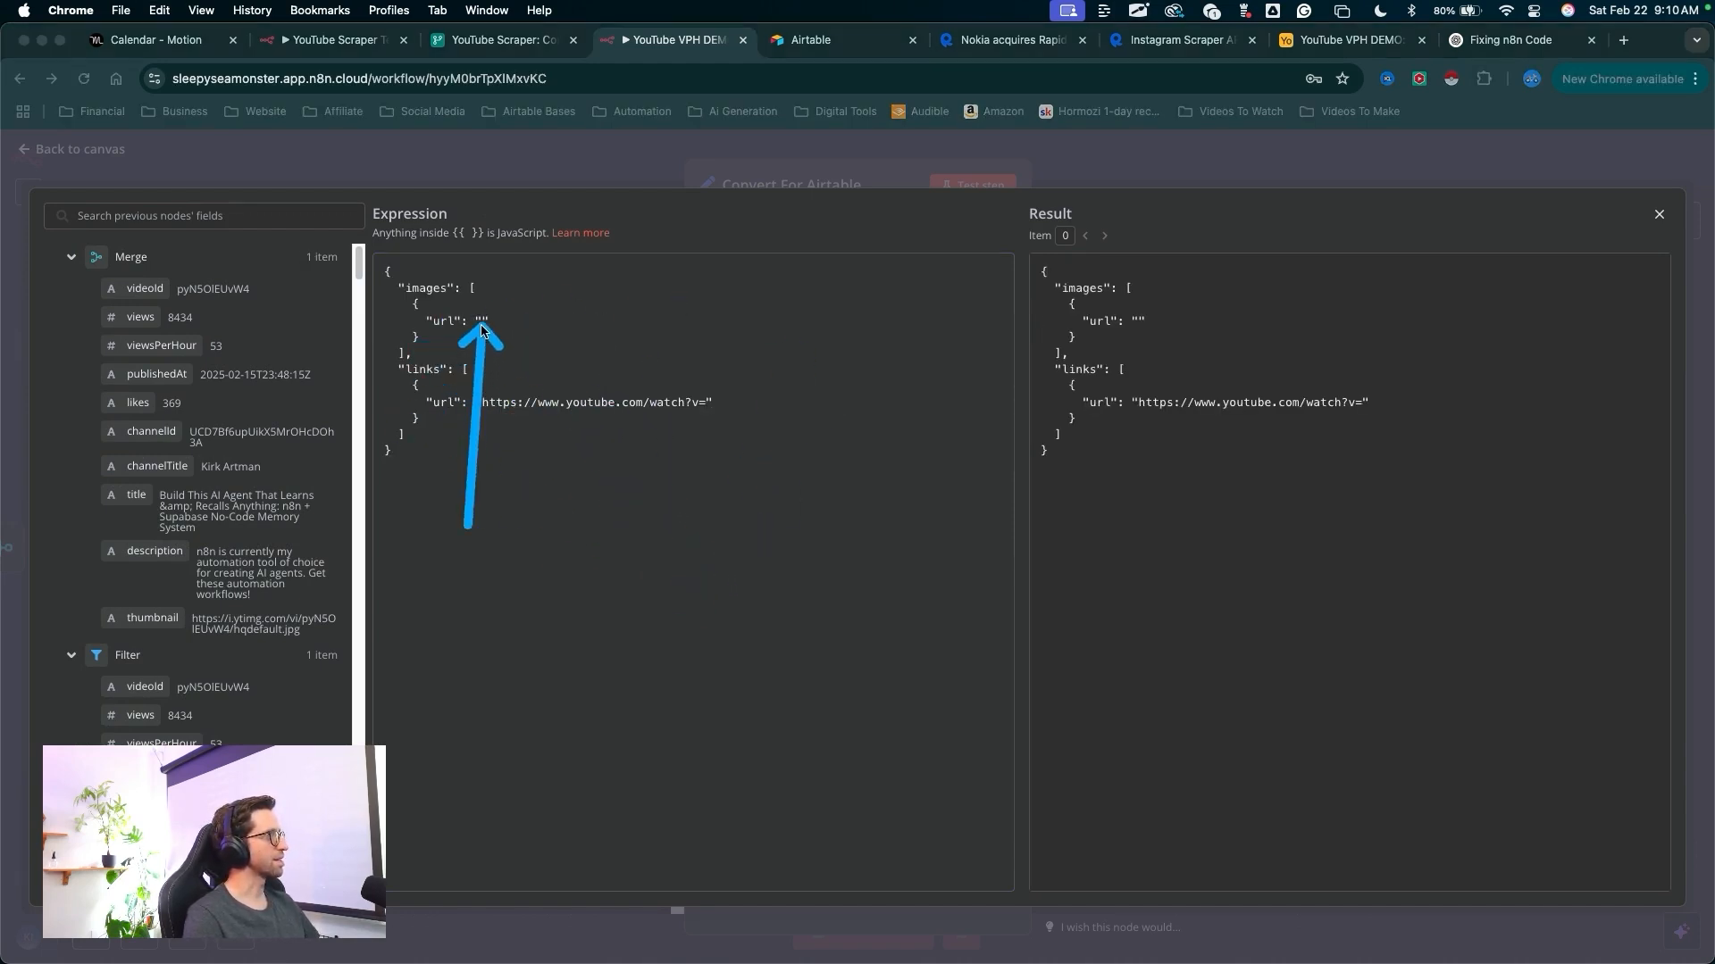
key("Escape")
- Map Merge's thumbnail field into the images url and append its videoId field after "watch?v=" in the links url
left_click_drag(154, 621, 484, 328)
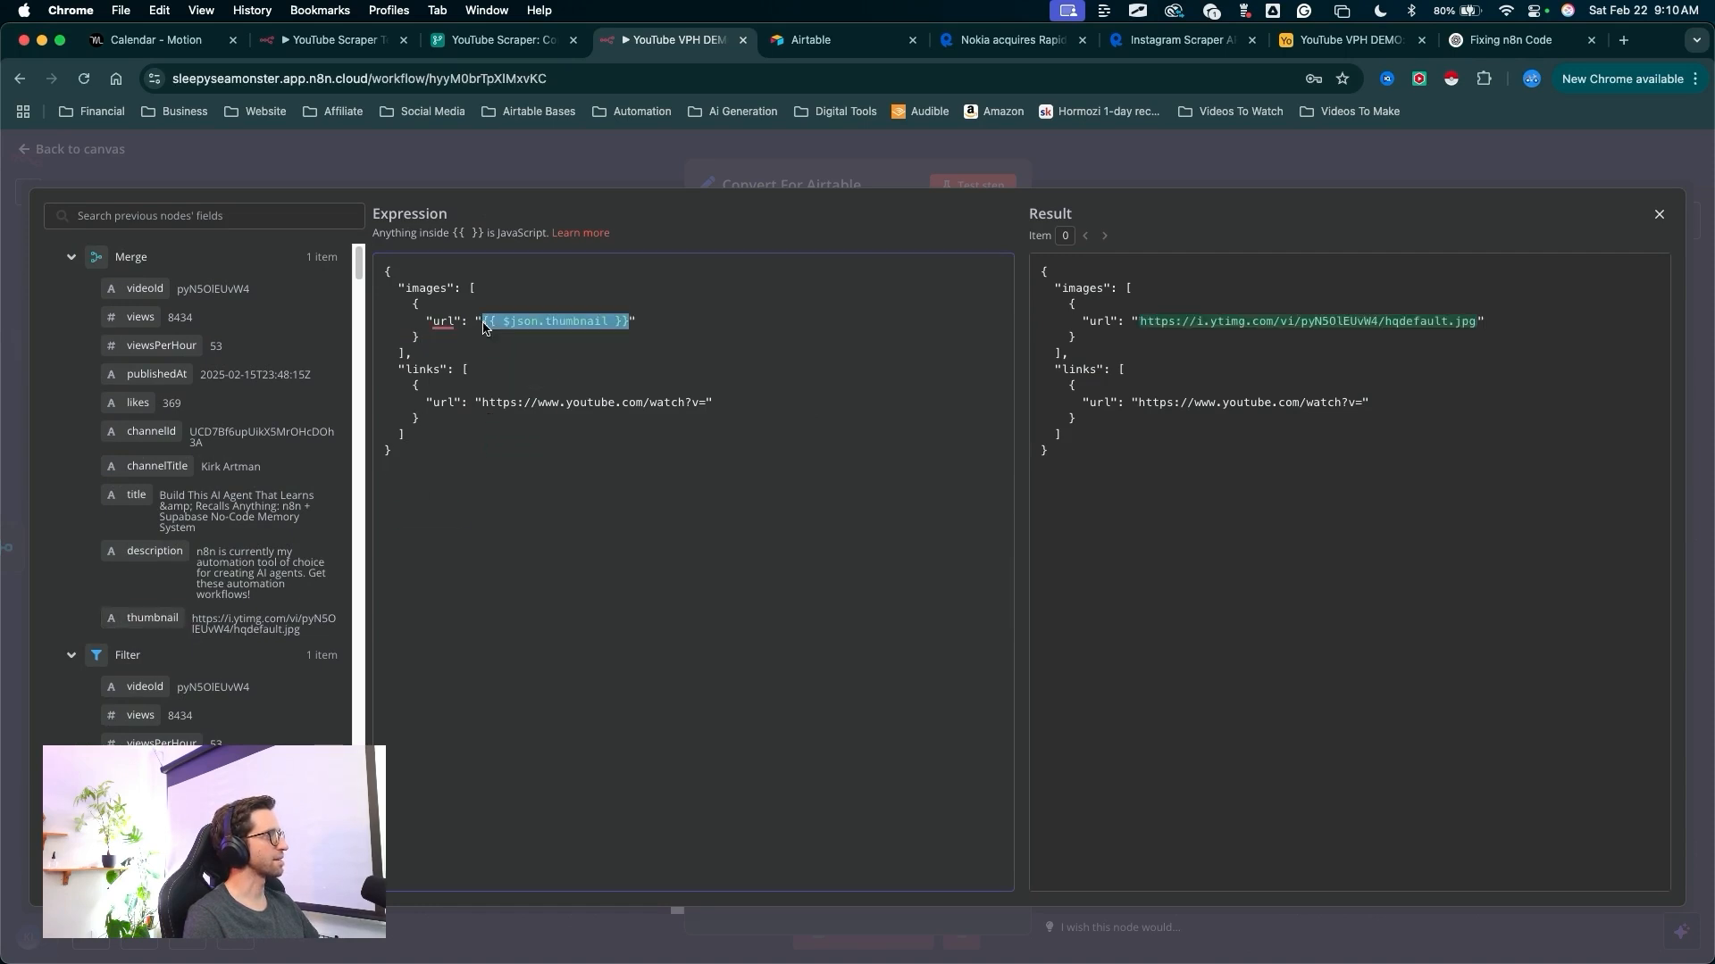
mouse_move(536, 622)
left_mouse_down()
mouse_move(741, 403)
mouse_move(582, 414)
left_mouse_up()
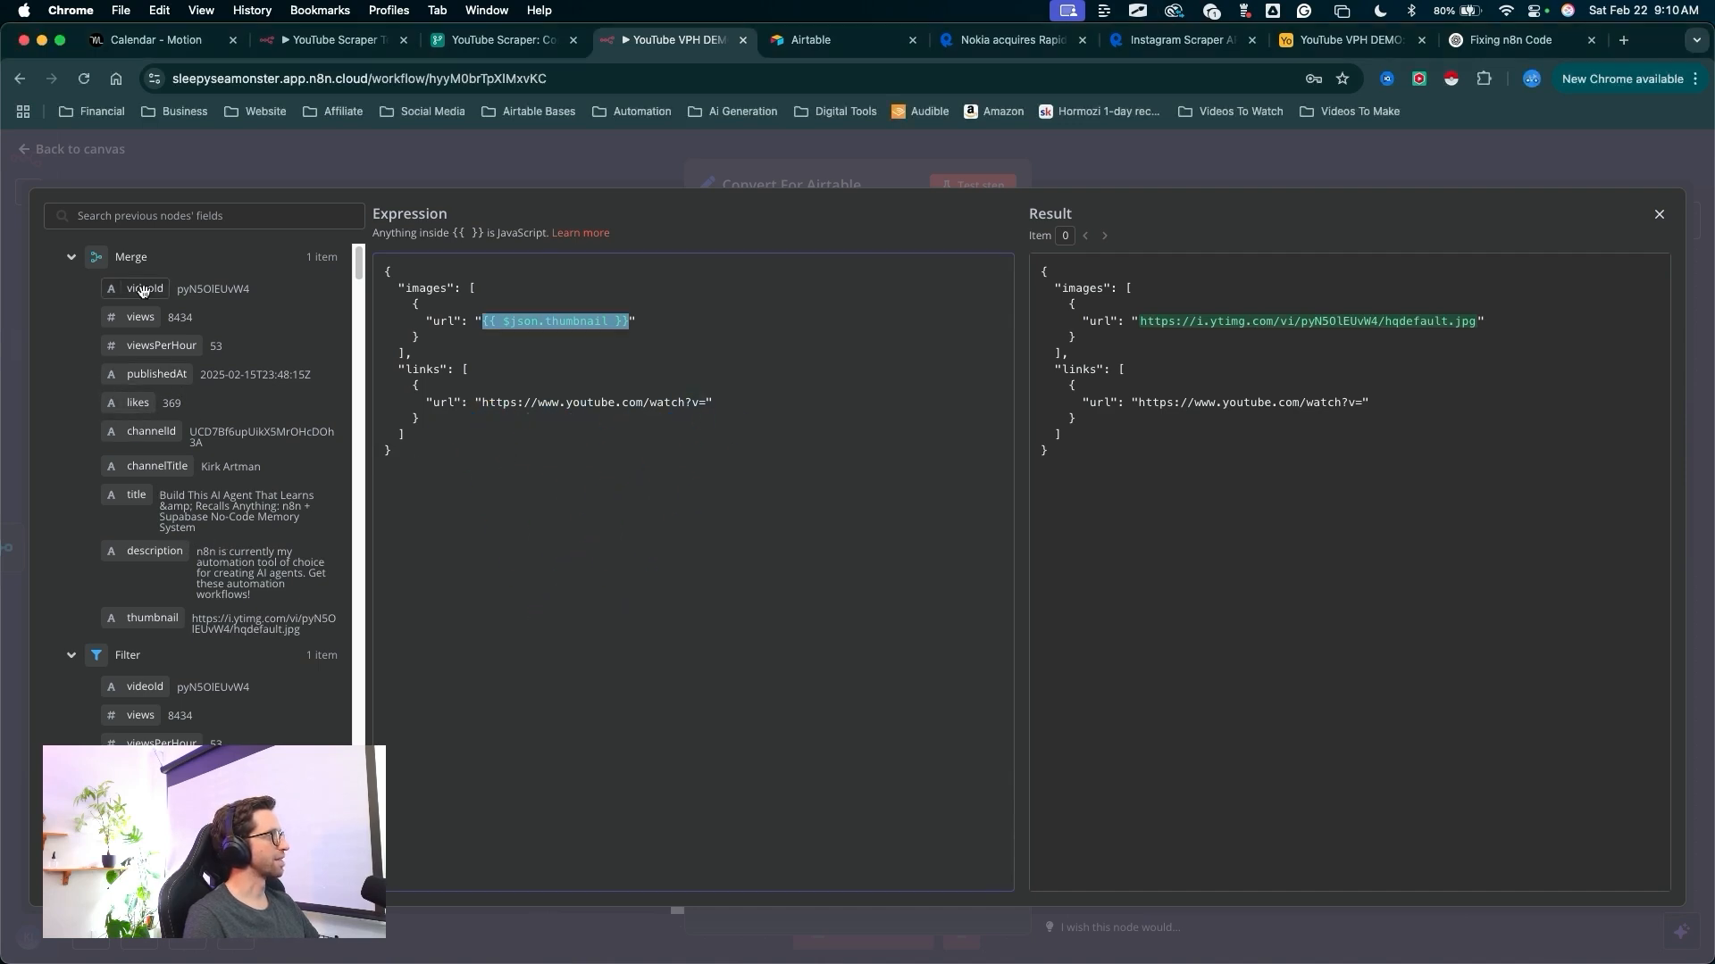
left_click_drag(136, 289, 625, 355)
left_click_drag(676, 398, 705, 404)
- Test the Convert For Airtable node with the mapped JSON and return to the canvas
left_click_drag(900, 514, 963, 157)
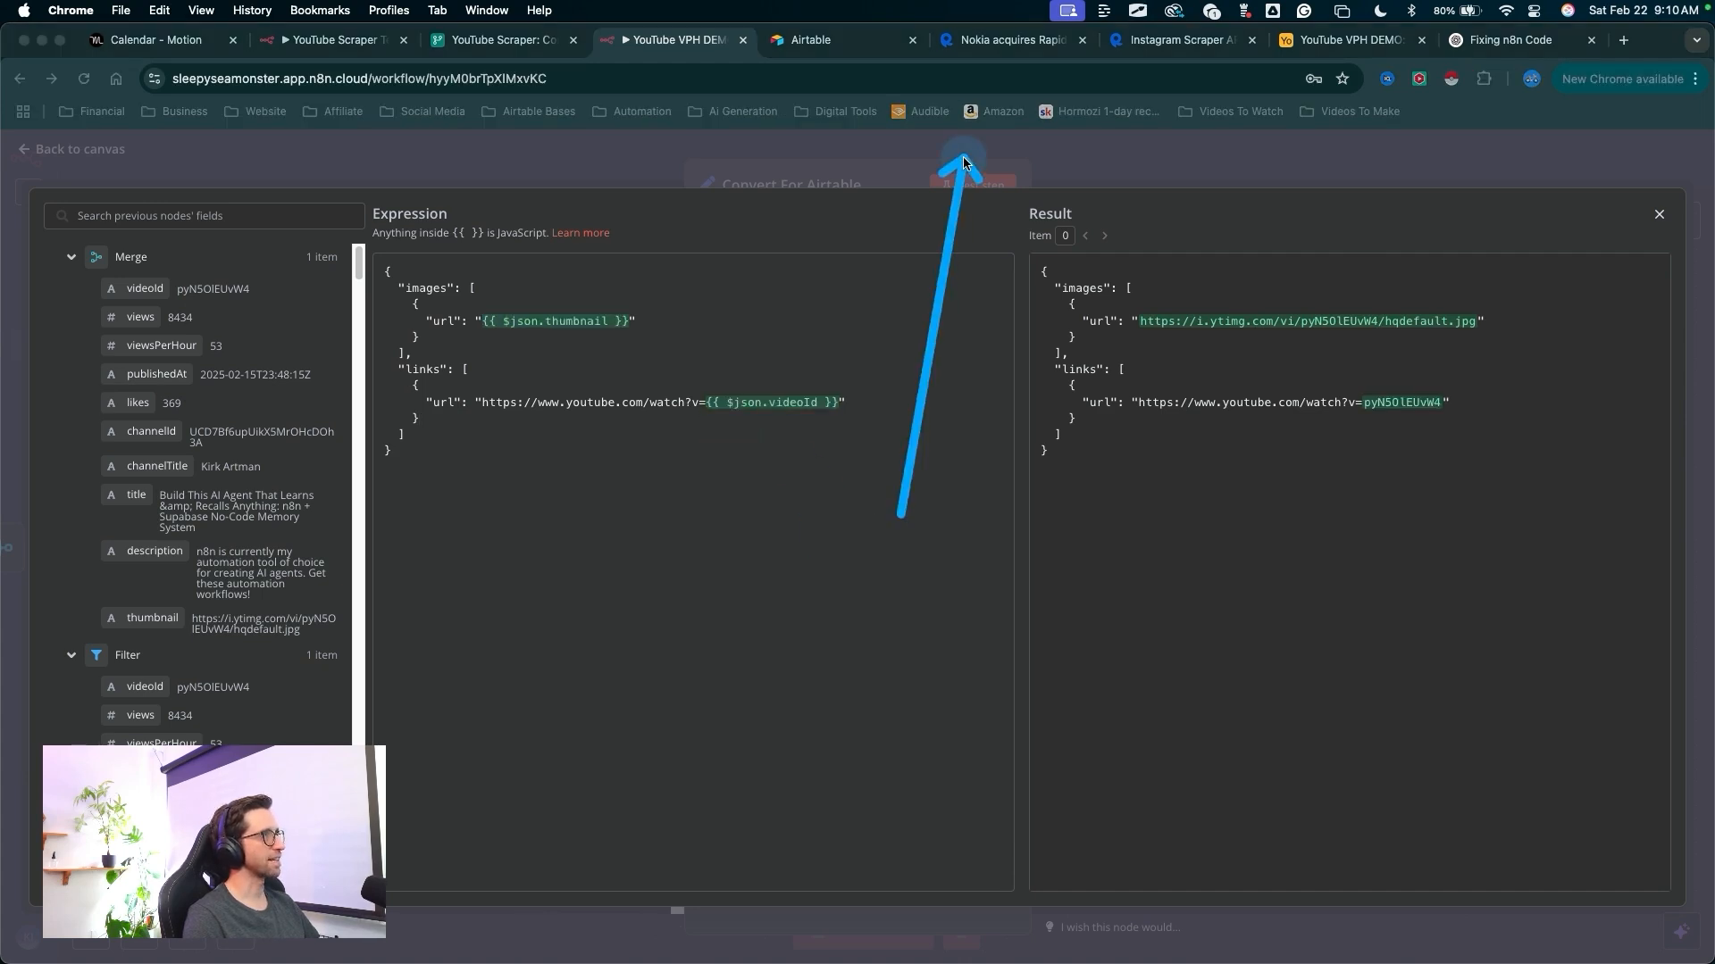
left_click(963, 157)
left_click_drag(905, 516, 980, 199)
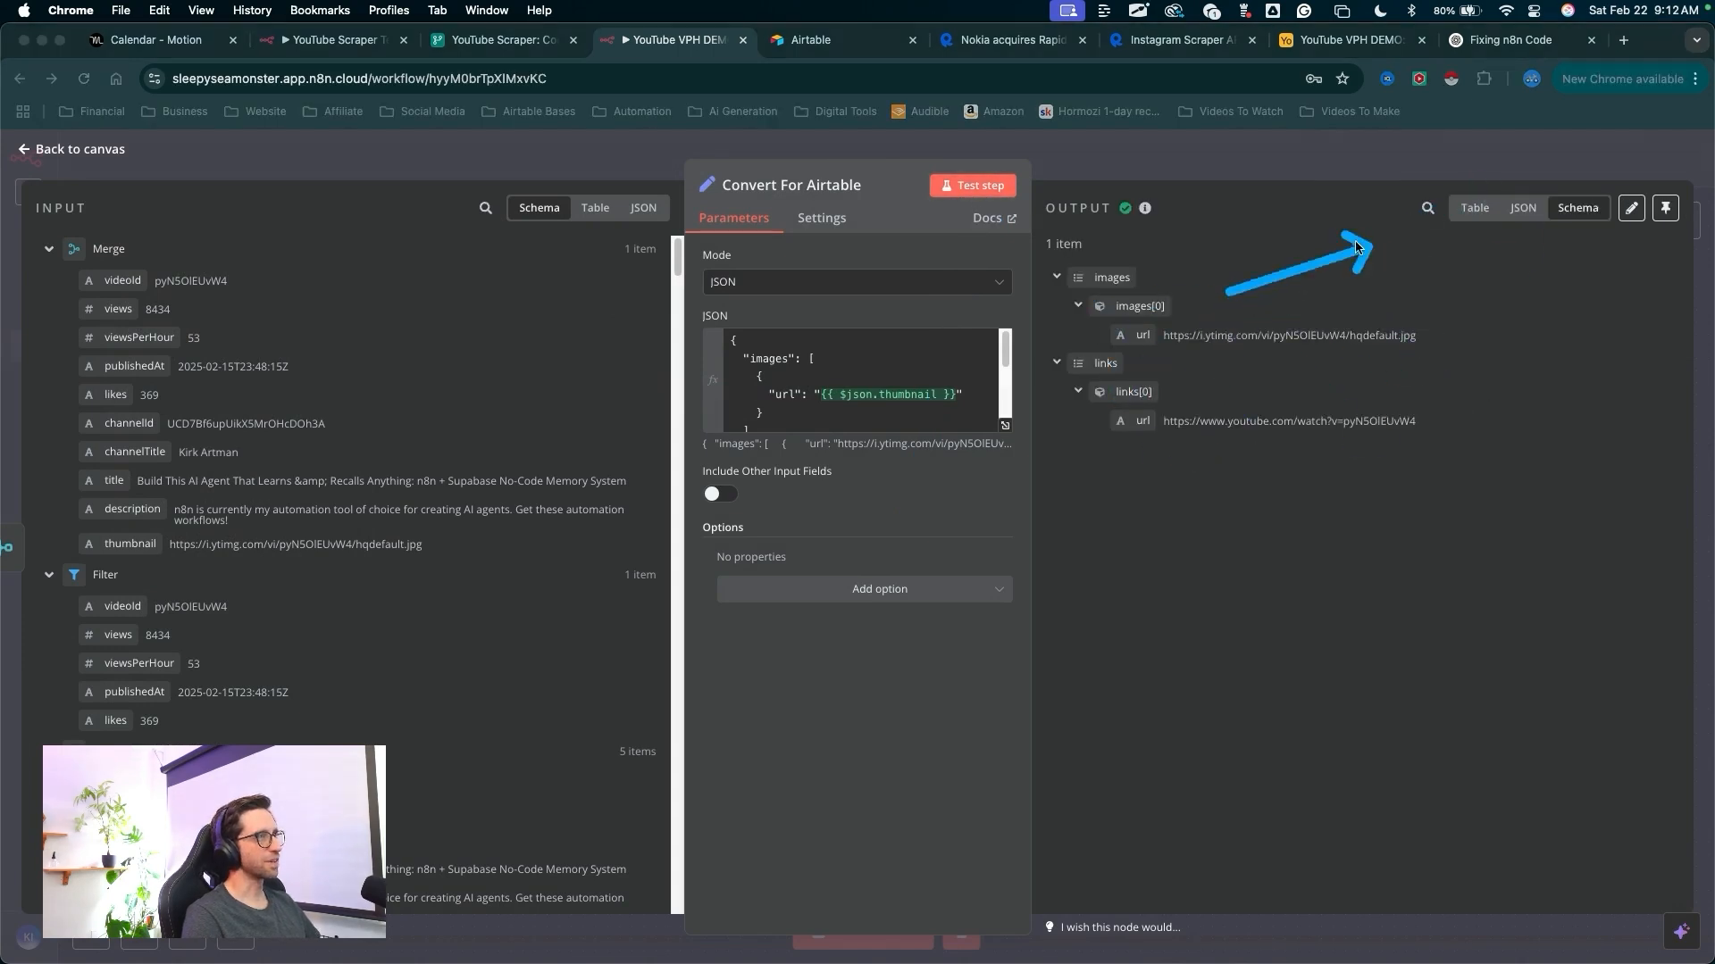
left_click_drag(1230, 290, 1100, 439)
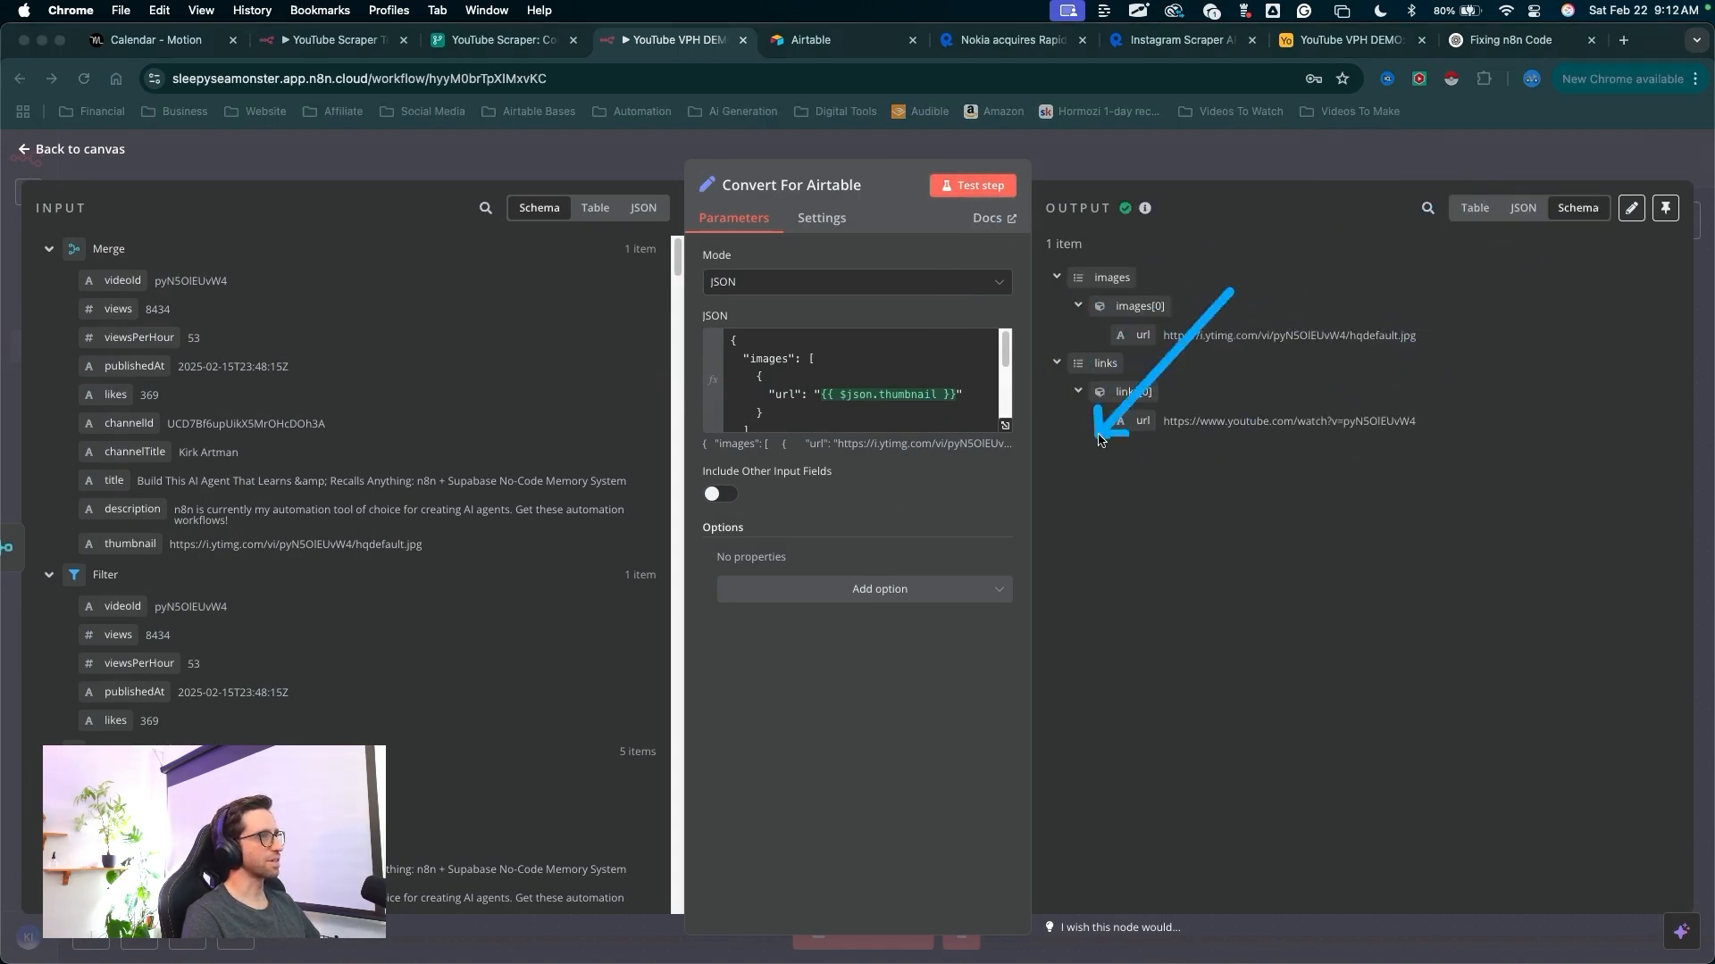
left_click(1205, 174)
- Add an Airtable node with the Search records action after the Convert For Airtable node
mouse_move(1051, 690)
left_mouse_down()
mouse_move(991, 534)
mouse_move(1003, 527)
left_mouse_up()
left_click(989, 519)
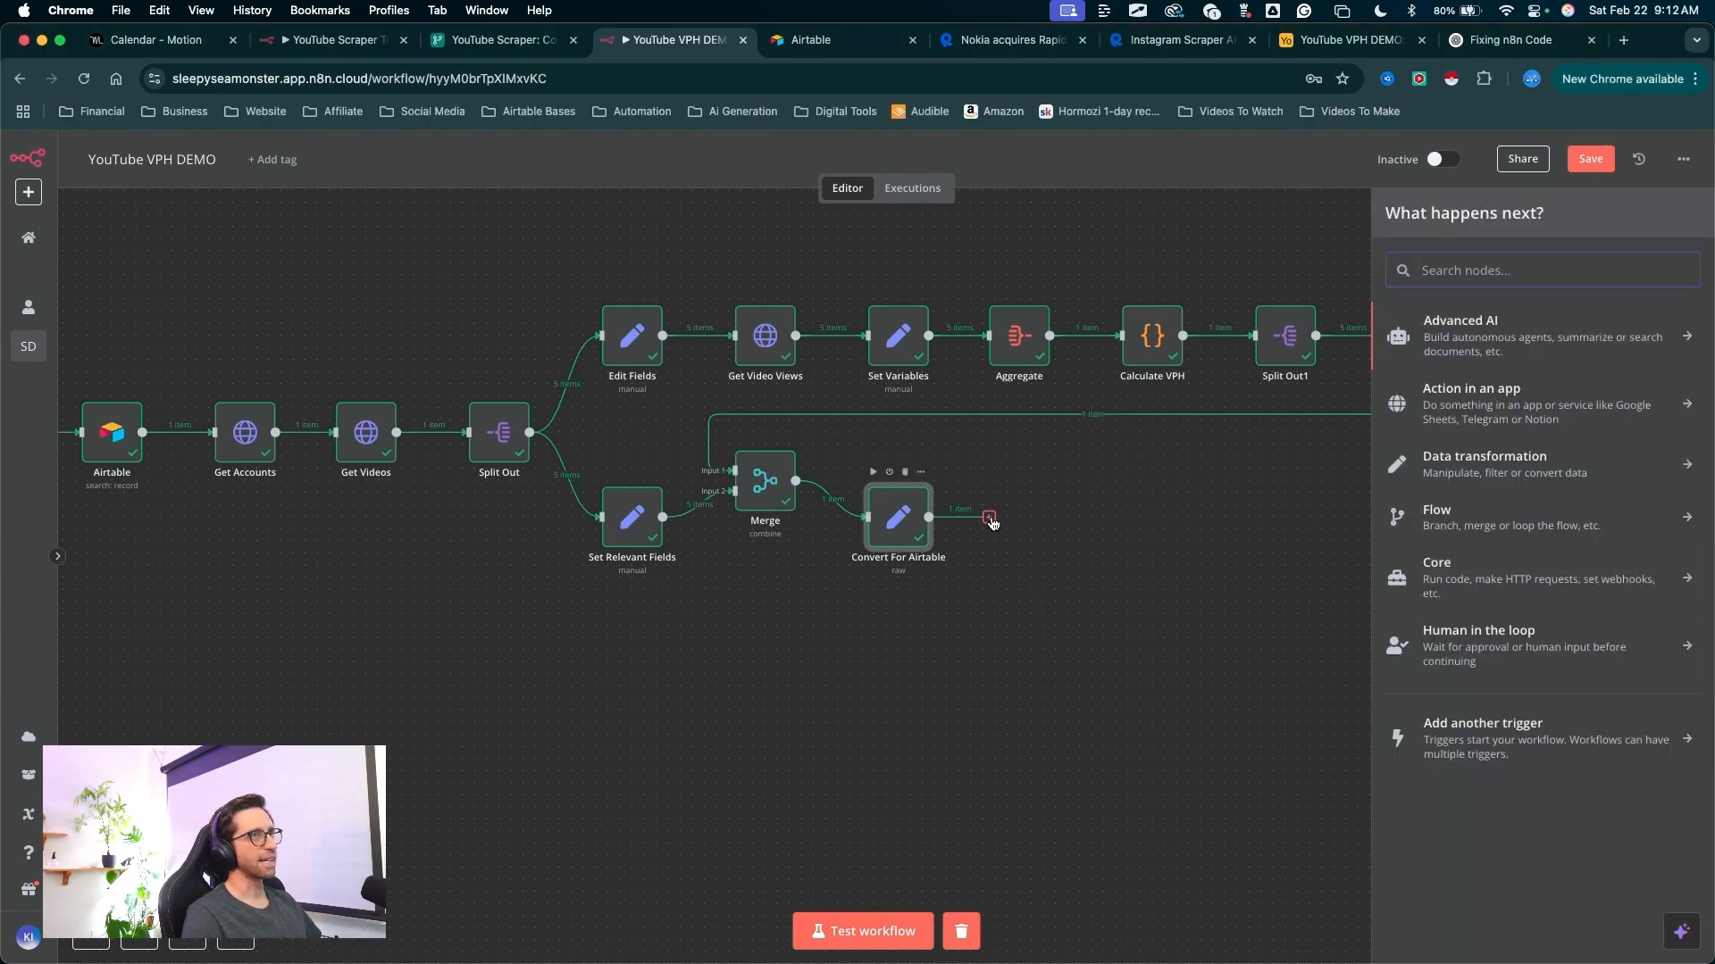
type("airta")
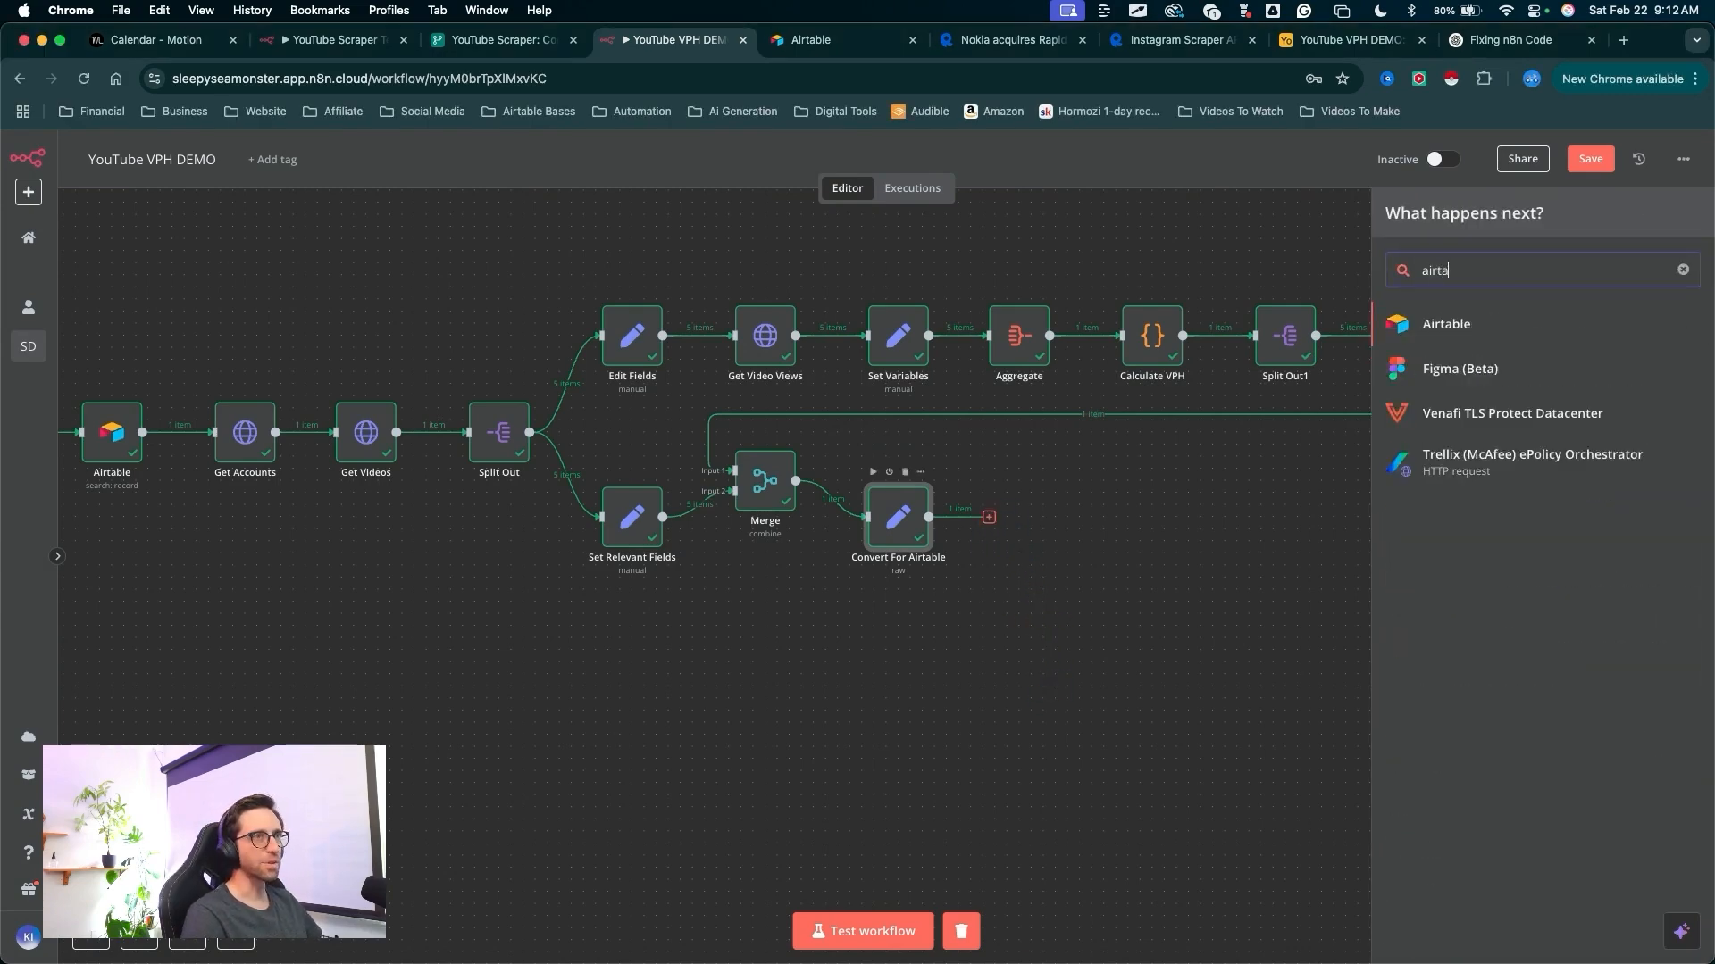
key("Return")
left_click_drag(1195, 565, 1254, 567)
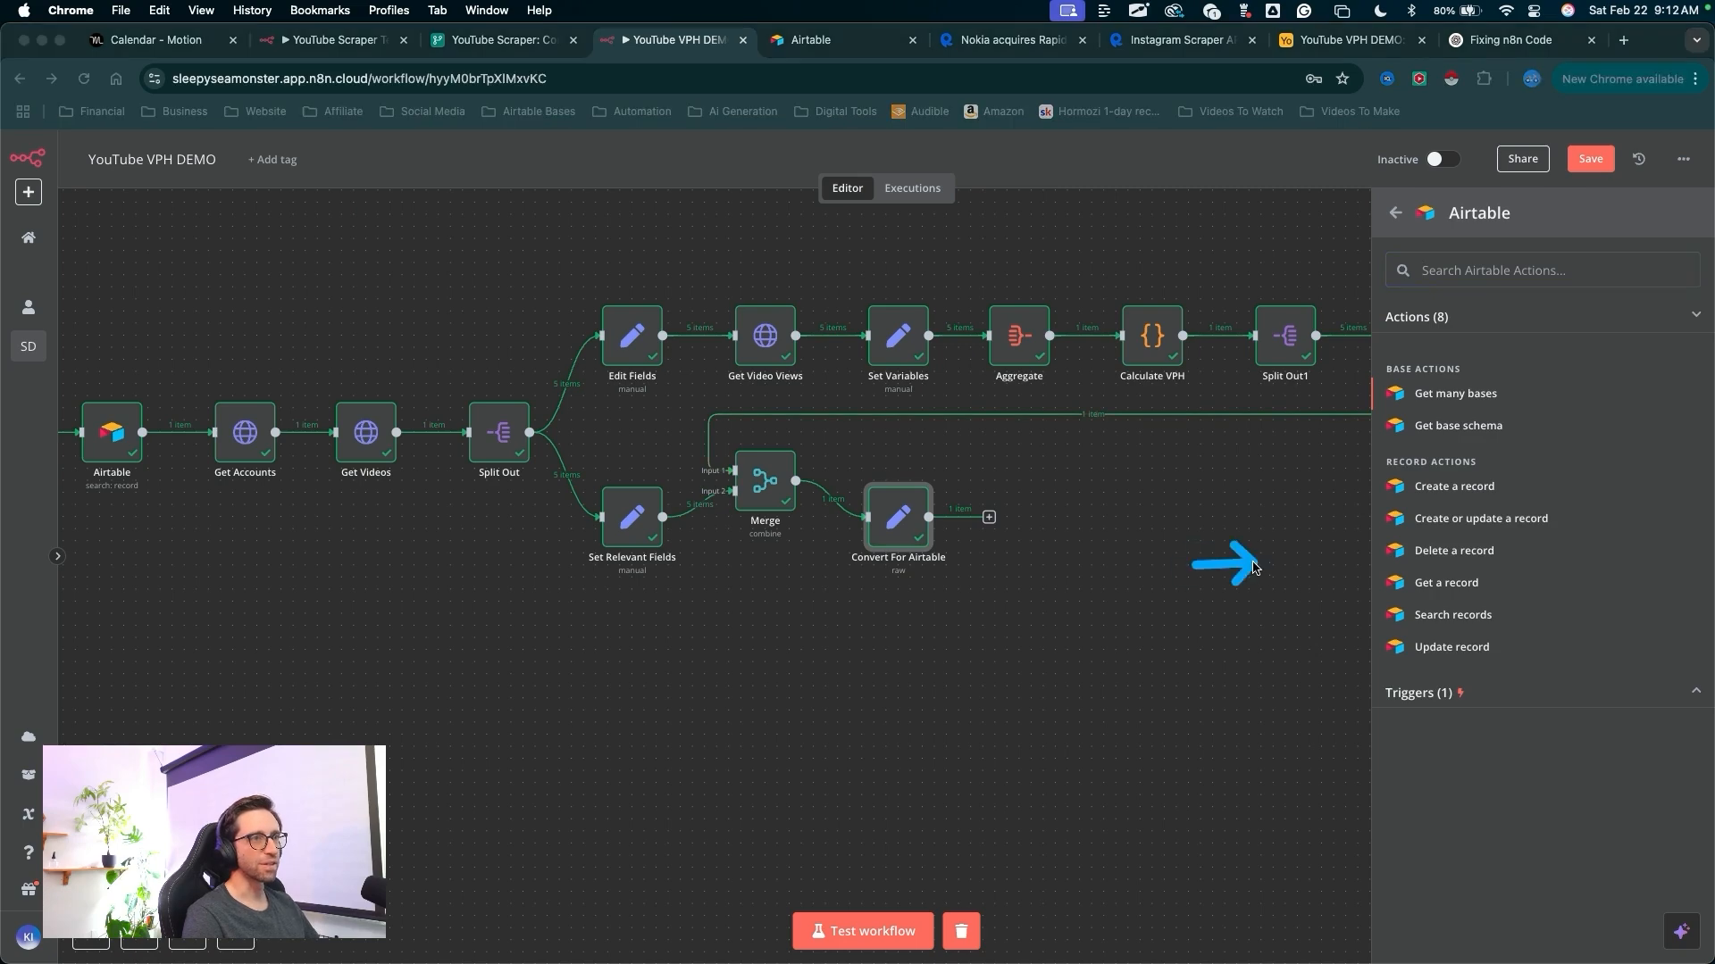
left_click_drag(1072, 715, 1417, 611)
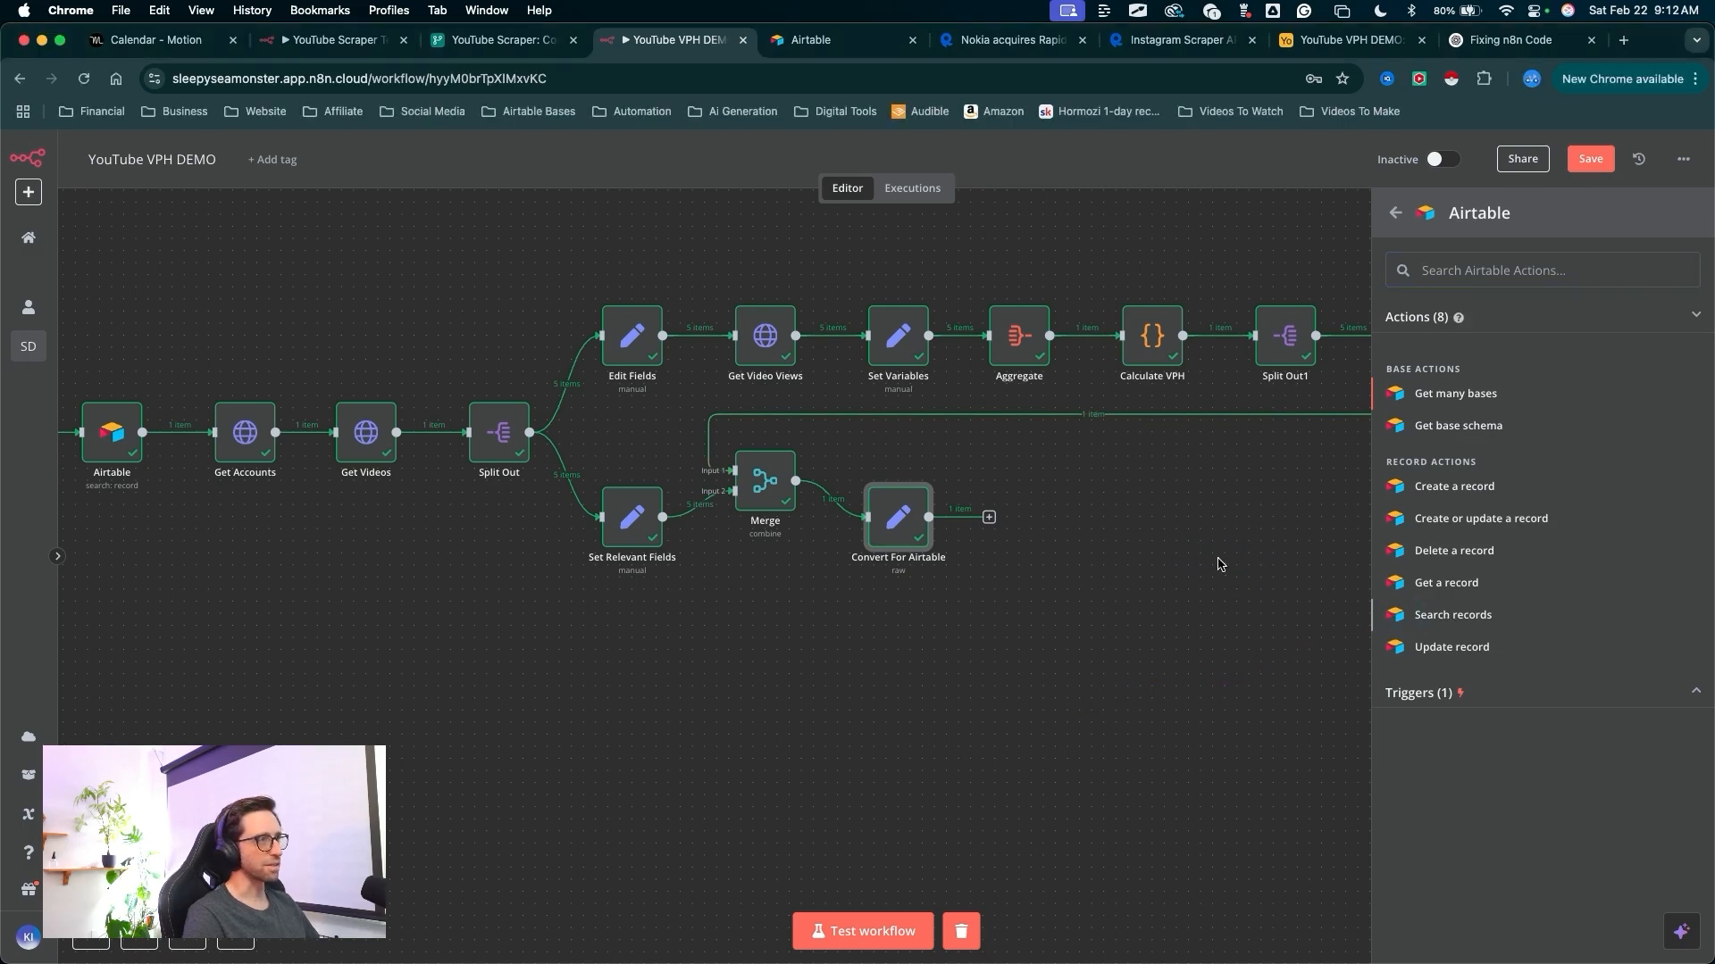
left_click(1453, 614)
- Point the Airtable search at the YouTube VPH DEMO base and its Video List table
mouse_move(518, 310)
left_mouse_down()
mouse_move(679, 282)
mouse_move(727, 238)
mouse_move(682, 268)
mouse_move(829, 444)
left_mouse_up()
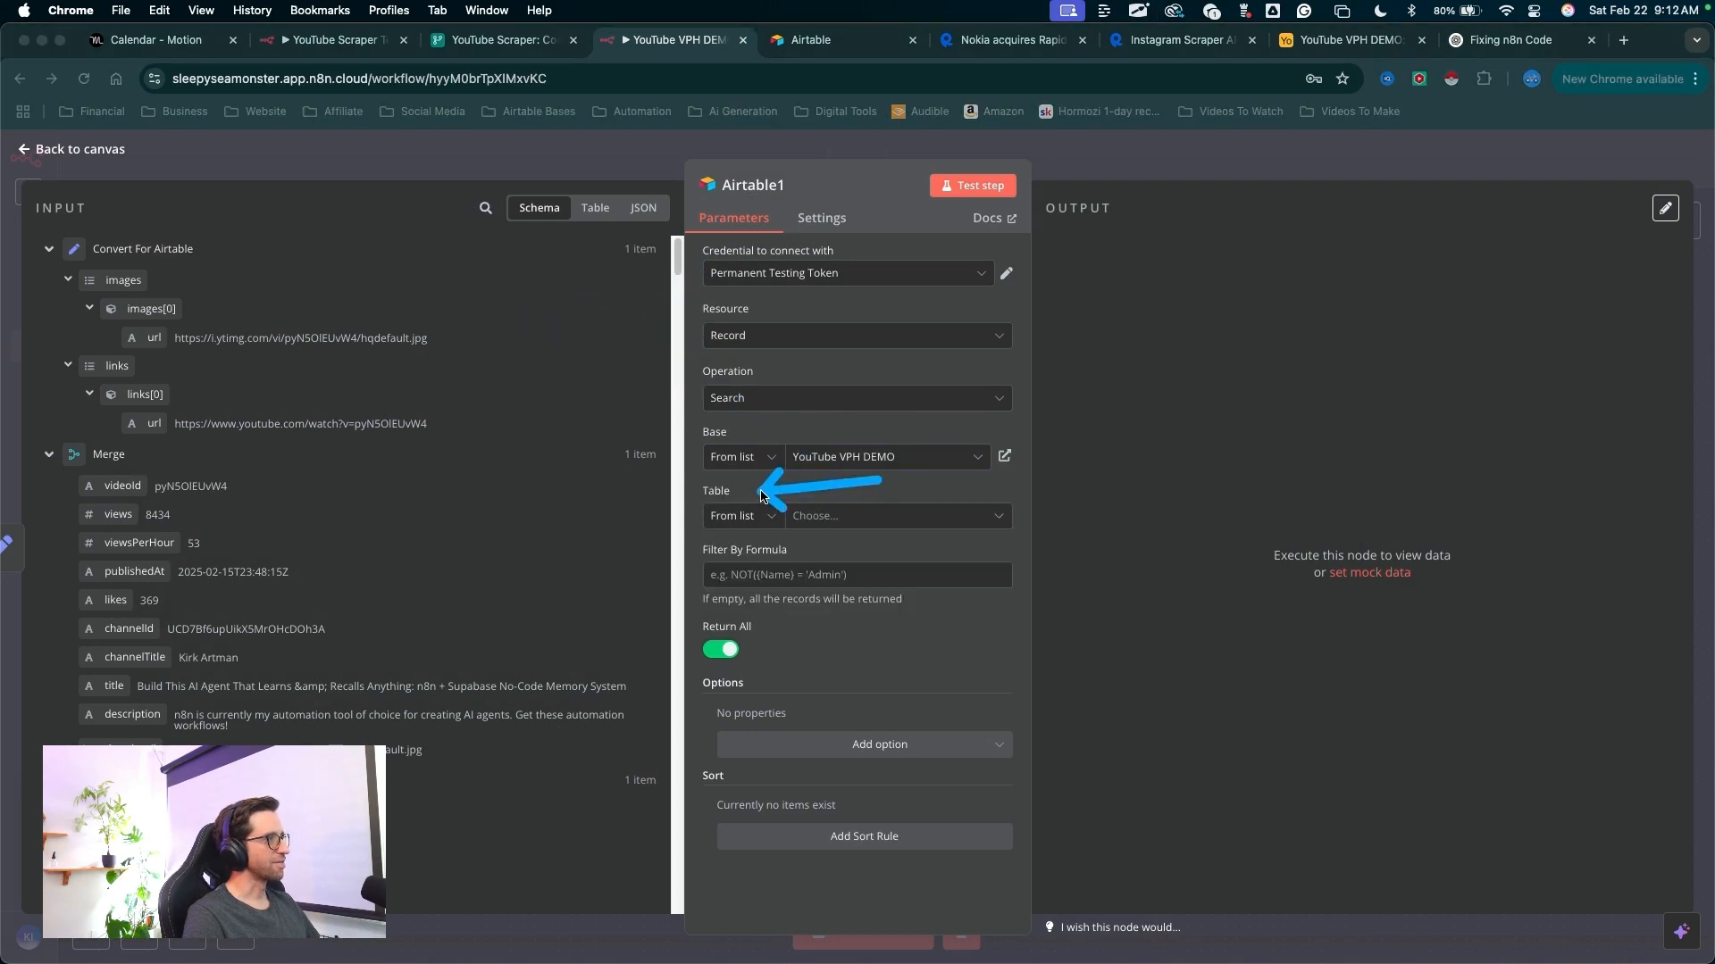
left_click_drag(773, 492, 785, 501)
left_click(863, 516)
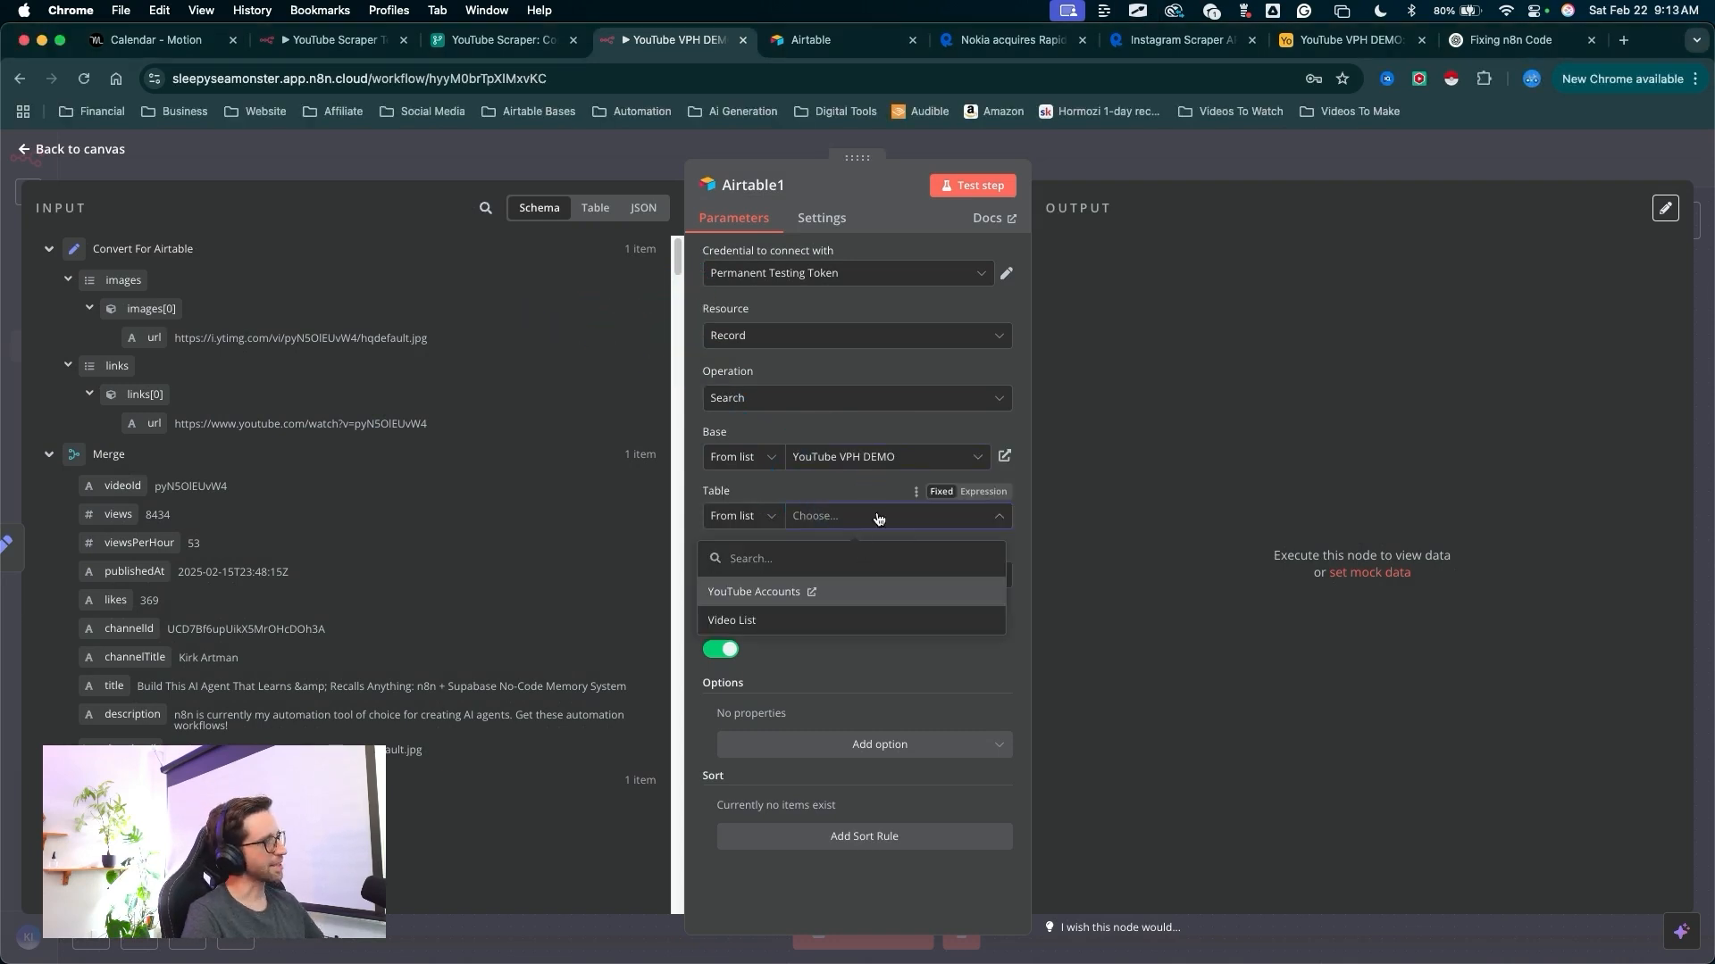
left_click_drag(850, 689, 738, 622)
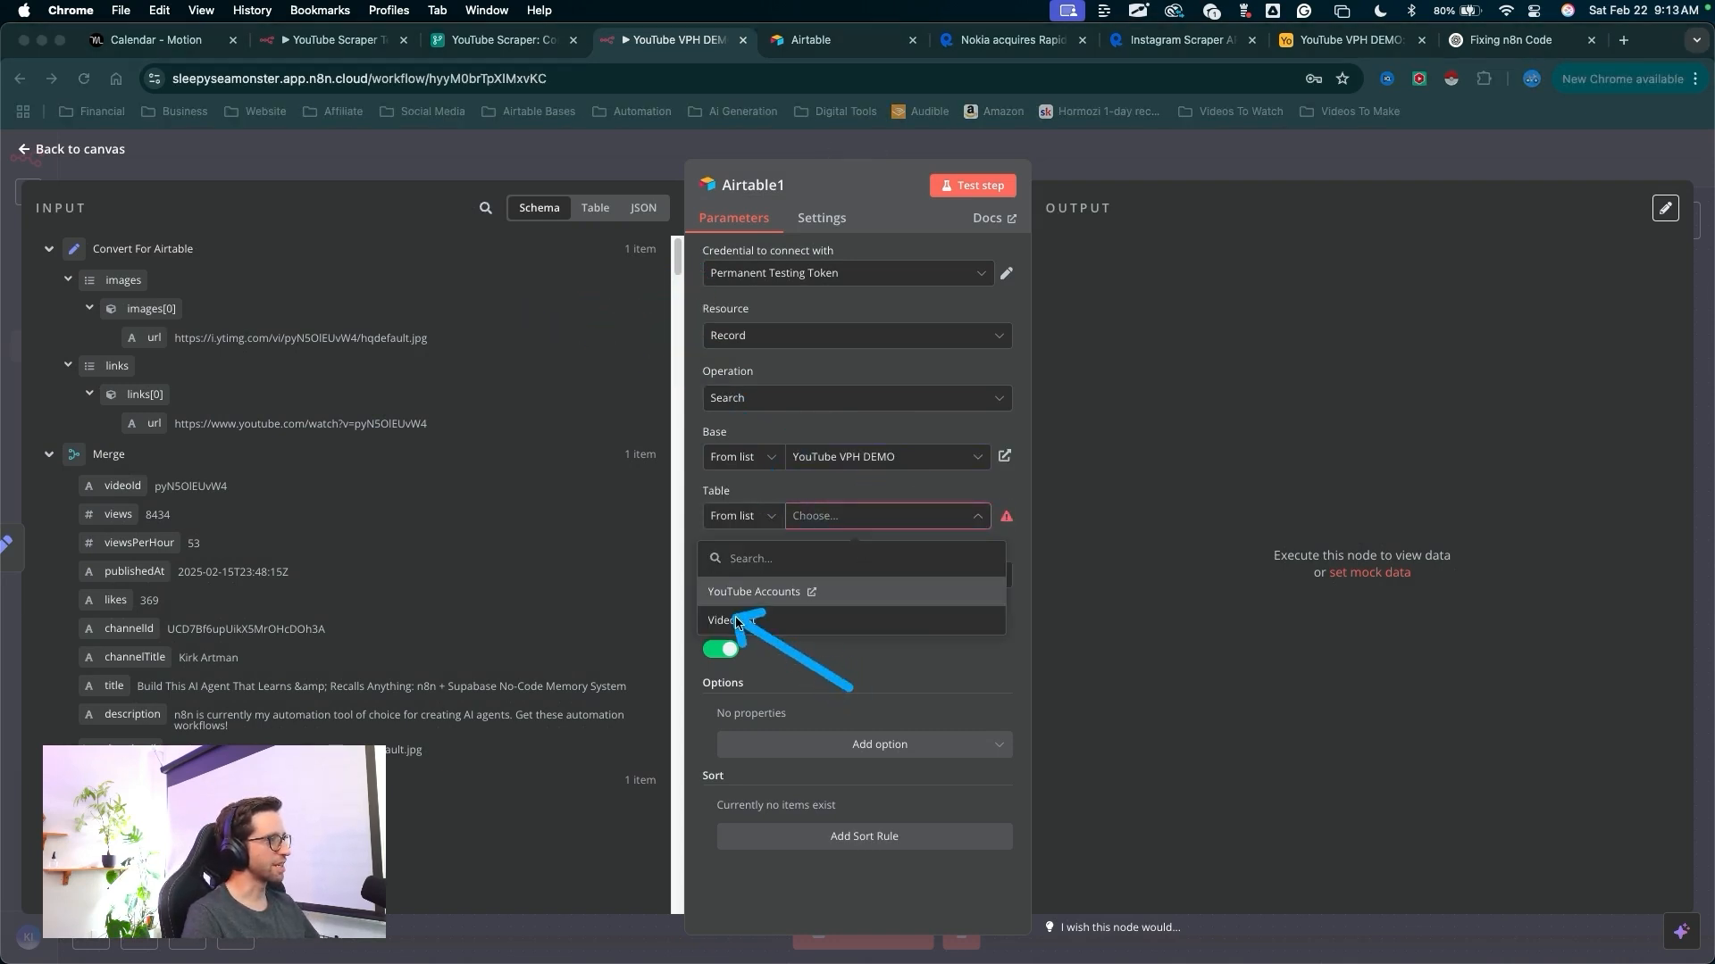
left_click(743, 626)
- Enter the Filter By Formula value {Video ID}="{{ $('Merge').item.json.videoId }}" for the Airtable search
left_click_drag(625, 455, 692, 542)
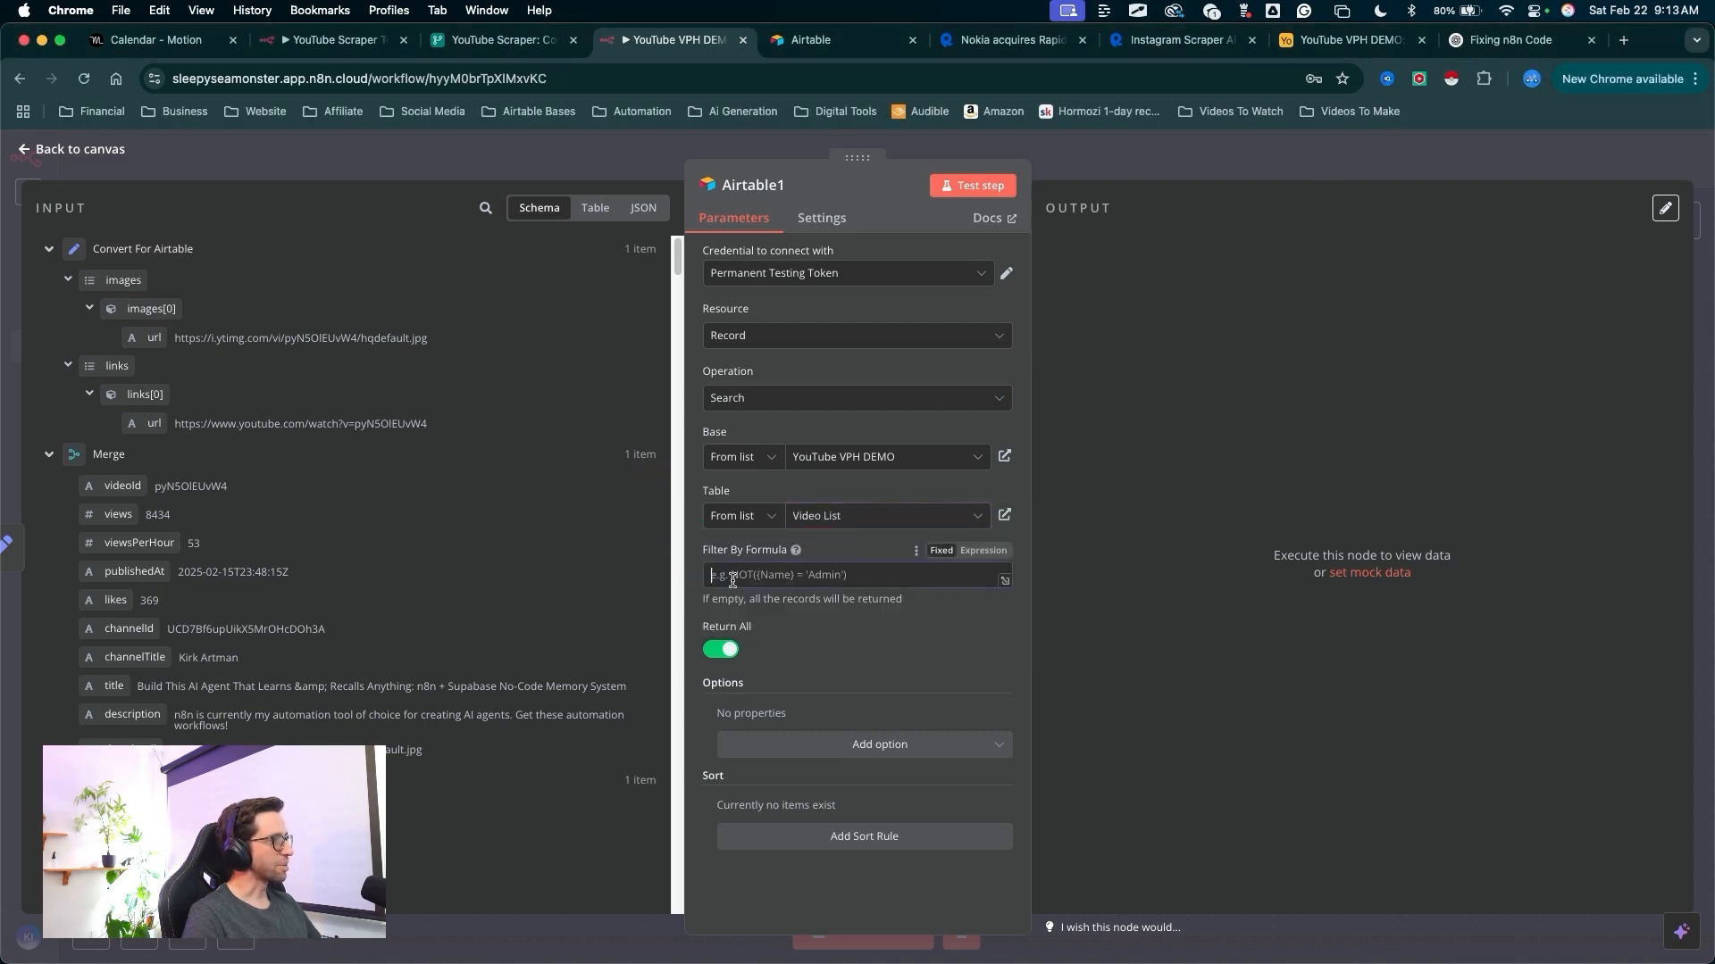
mouse_move(887, 650)
left_mouse_down()
mouse_move(781, 362)
mouse_move(795, 576)
mouse_move(754, 387)
mouse_move(399, 330)
mouse_move(183, 705)
mouse_move(361, 710)
mouse_move(308, 626)
mouse_move(353, 731)
mouse_move(218, 585)
mouse_move(260, 554)
left_mouse_up()
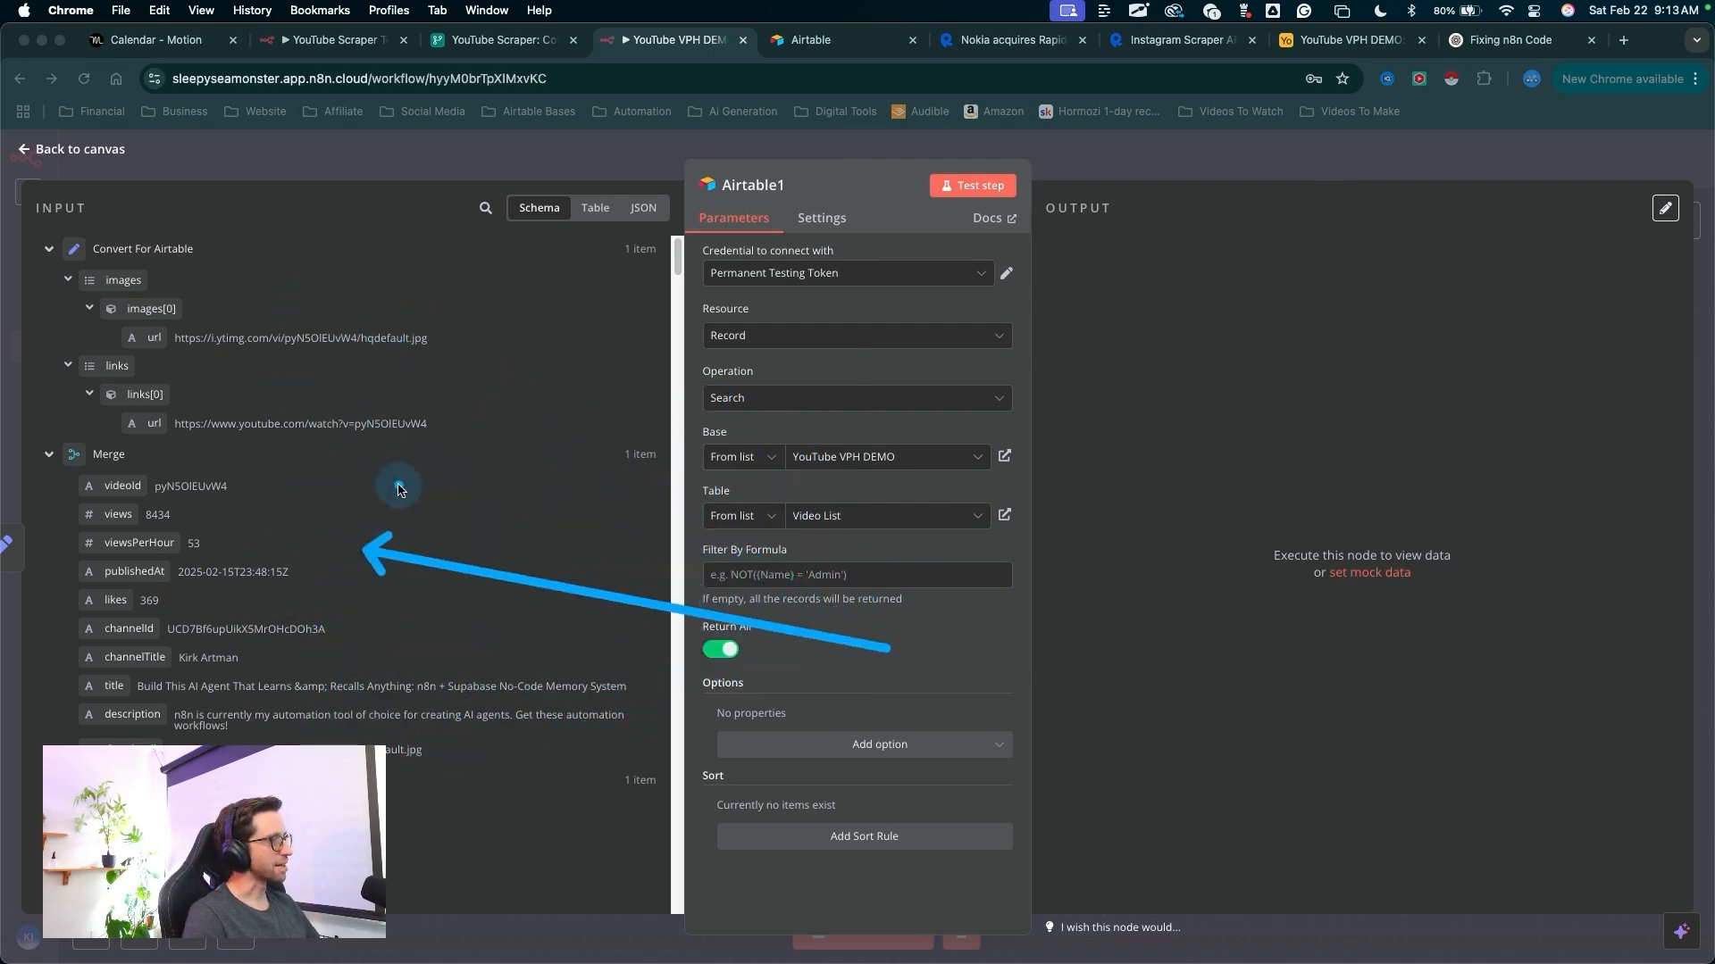
left_click_drag(474, 572, 218, 489)
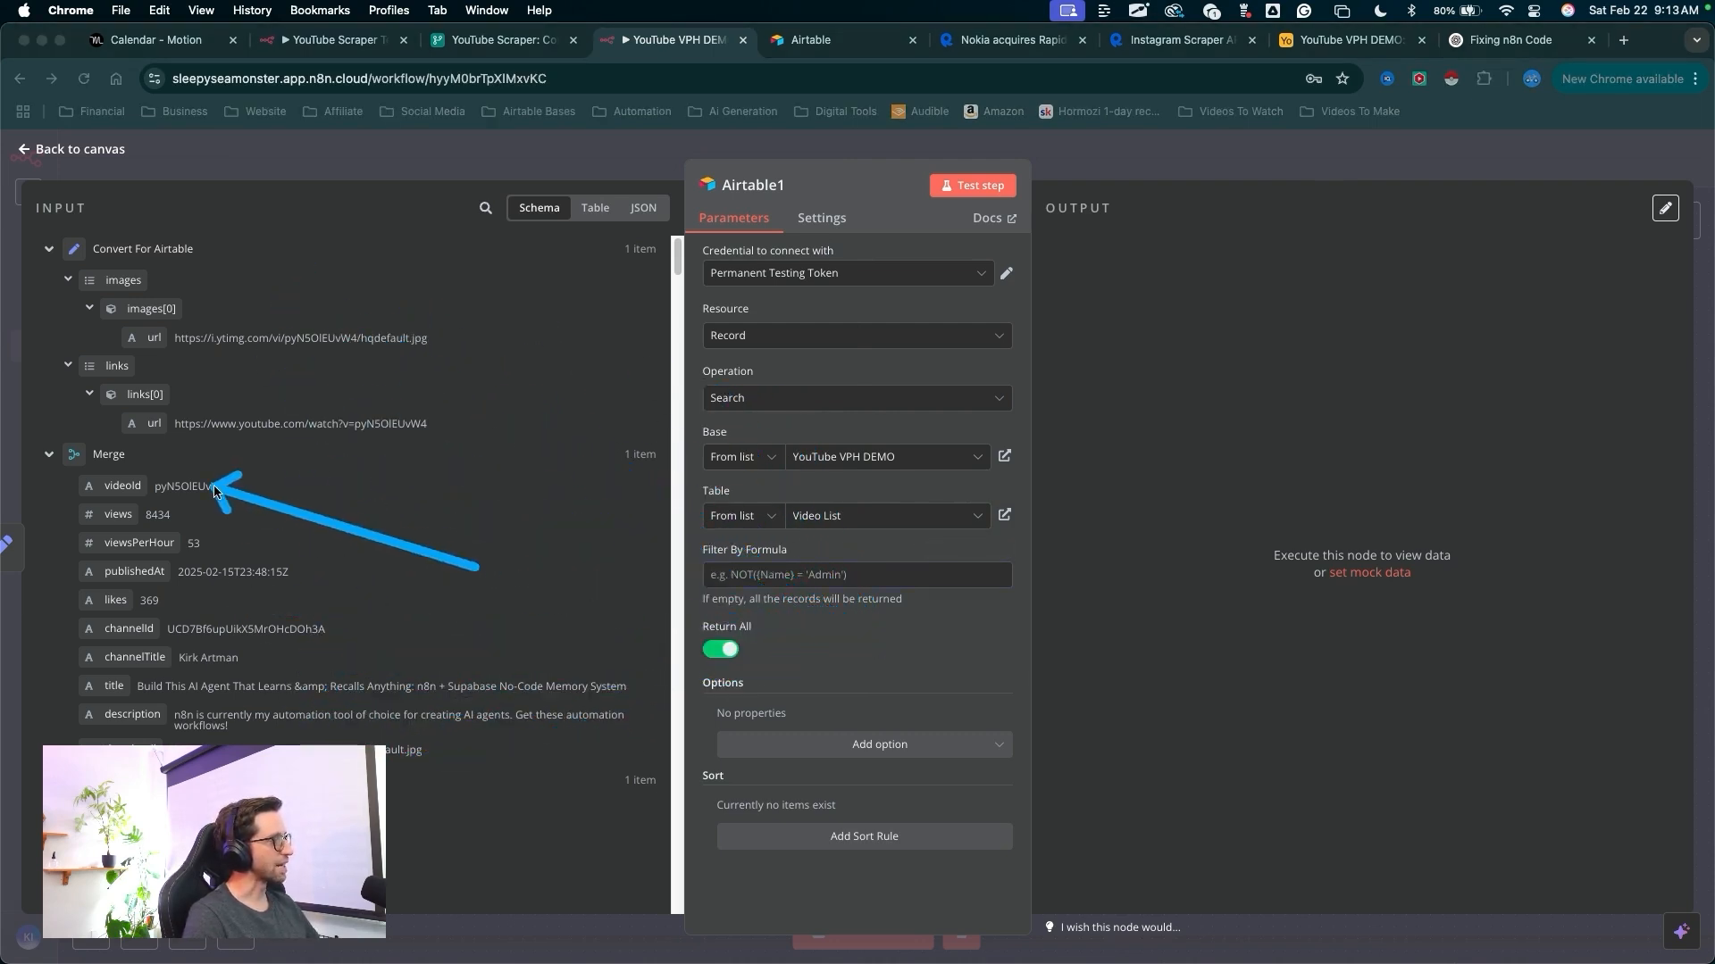
left_click_drag(477, 567, 727, 566)
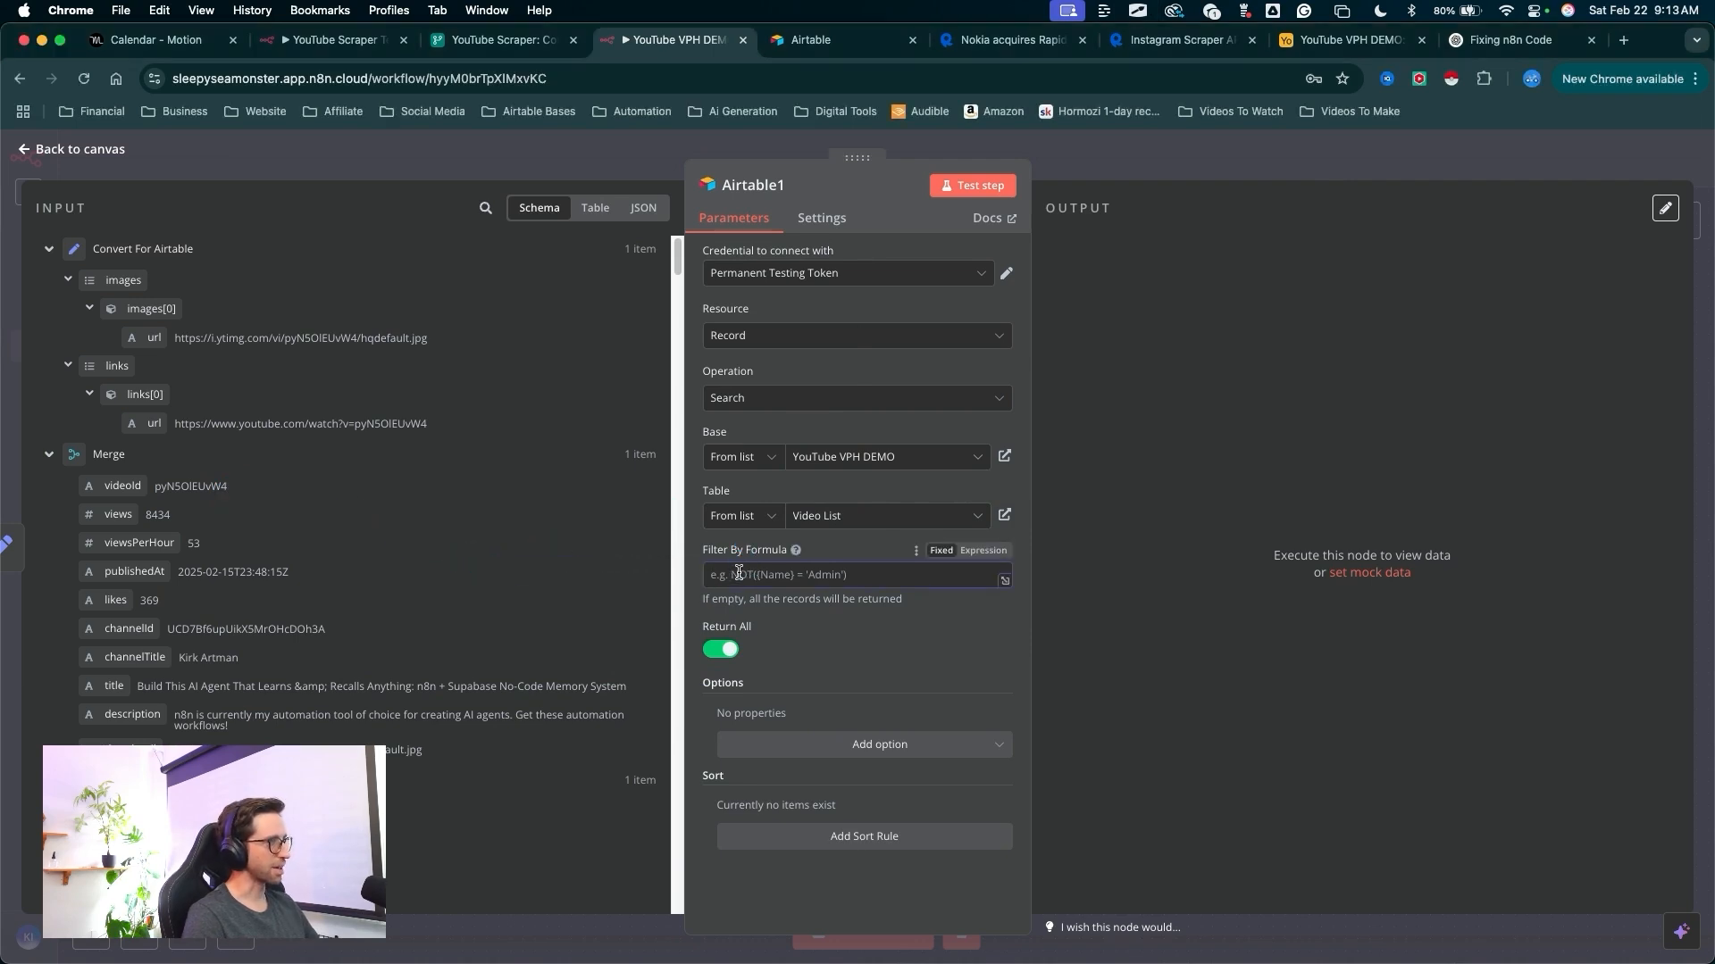
type("{Video ID}=\"{{ $('Merge').item.json.videoId }}\"")
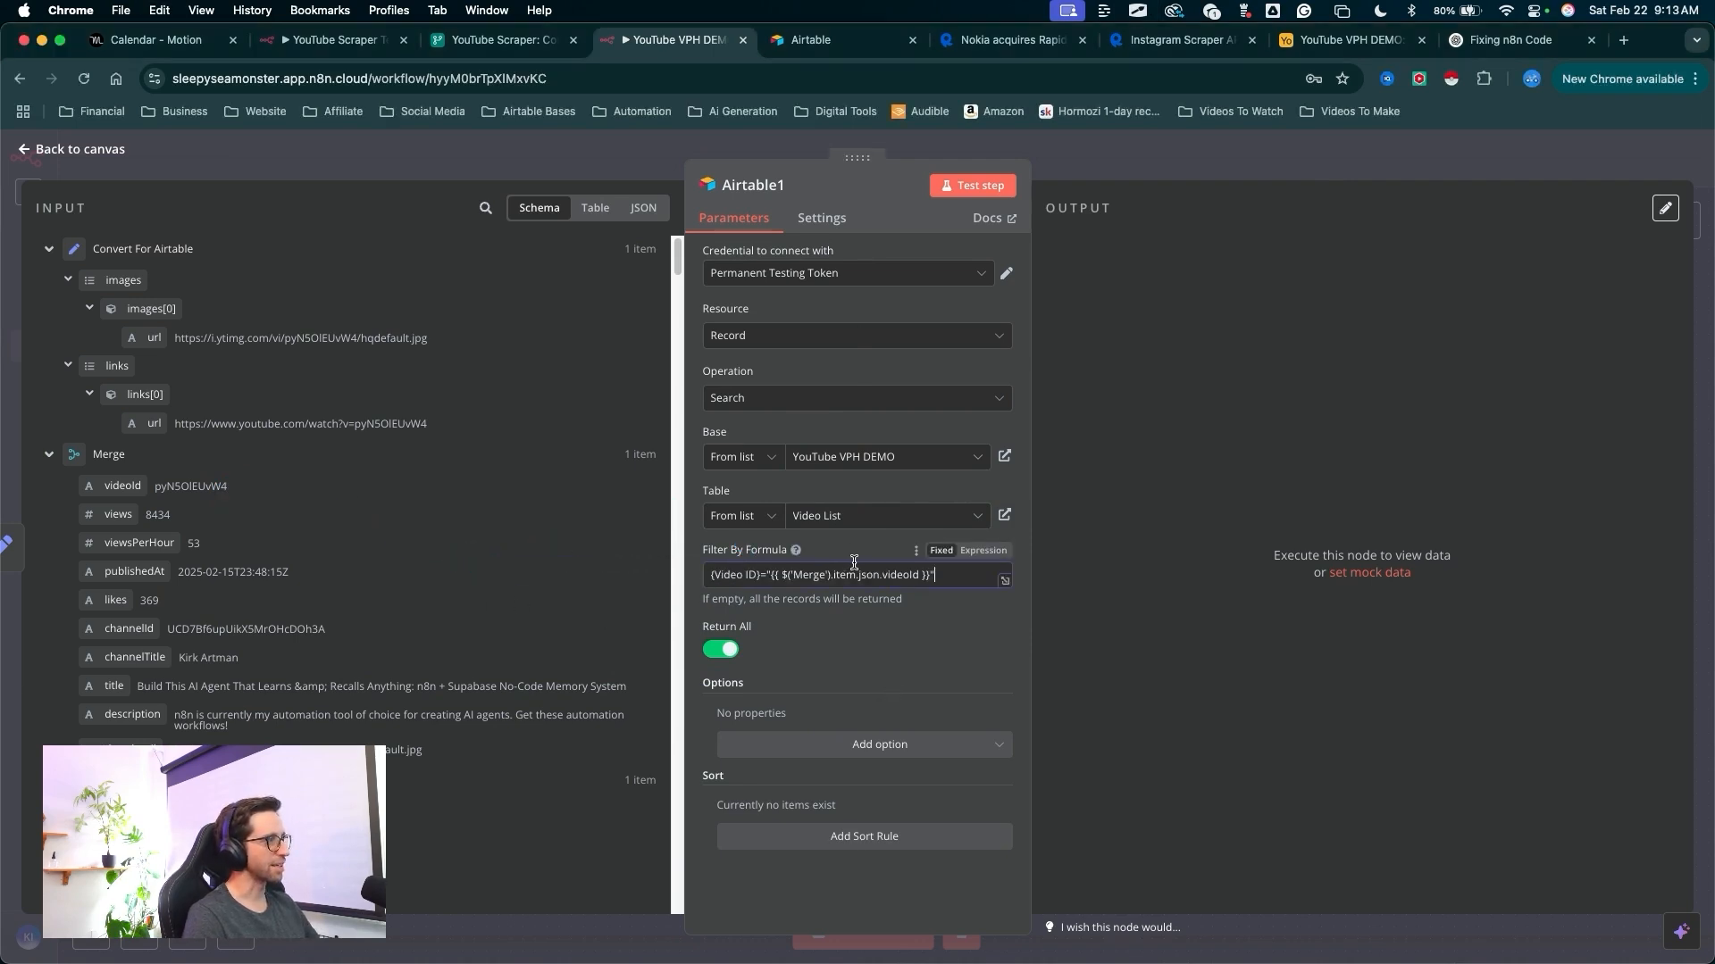
- Switch the filter formula from fixed to expression and check its result in the expanded editor
mouse_move(777, 581)
left_mouse_down()
mouse_move(826, 660)
mouse_move(902, 651)
left_mouse_up()
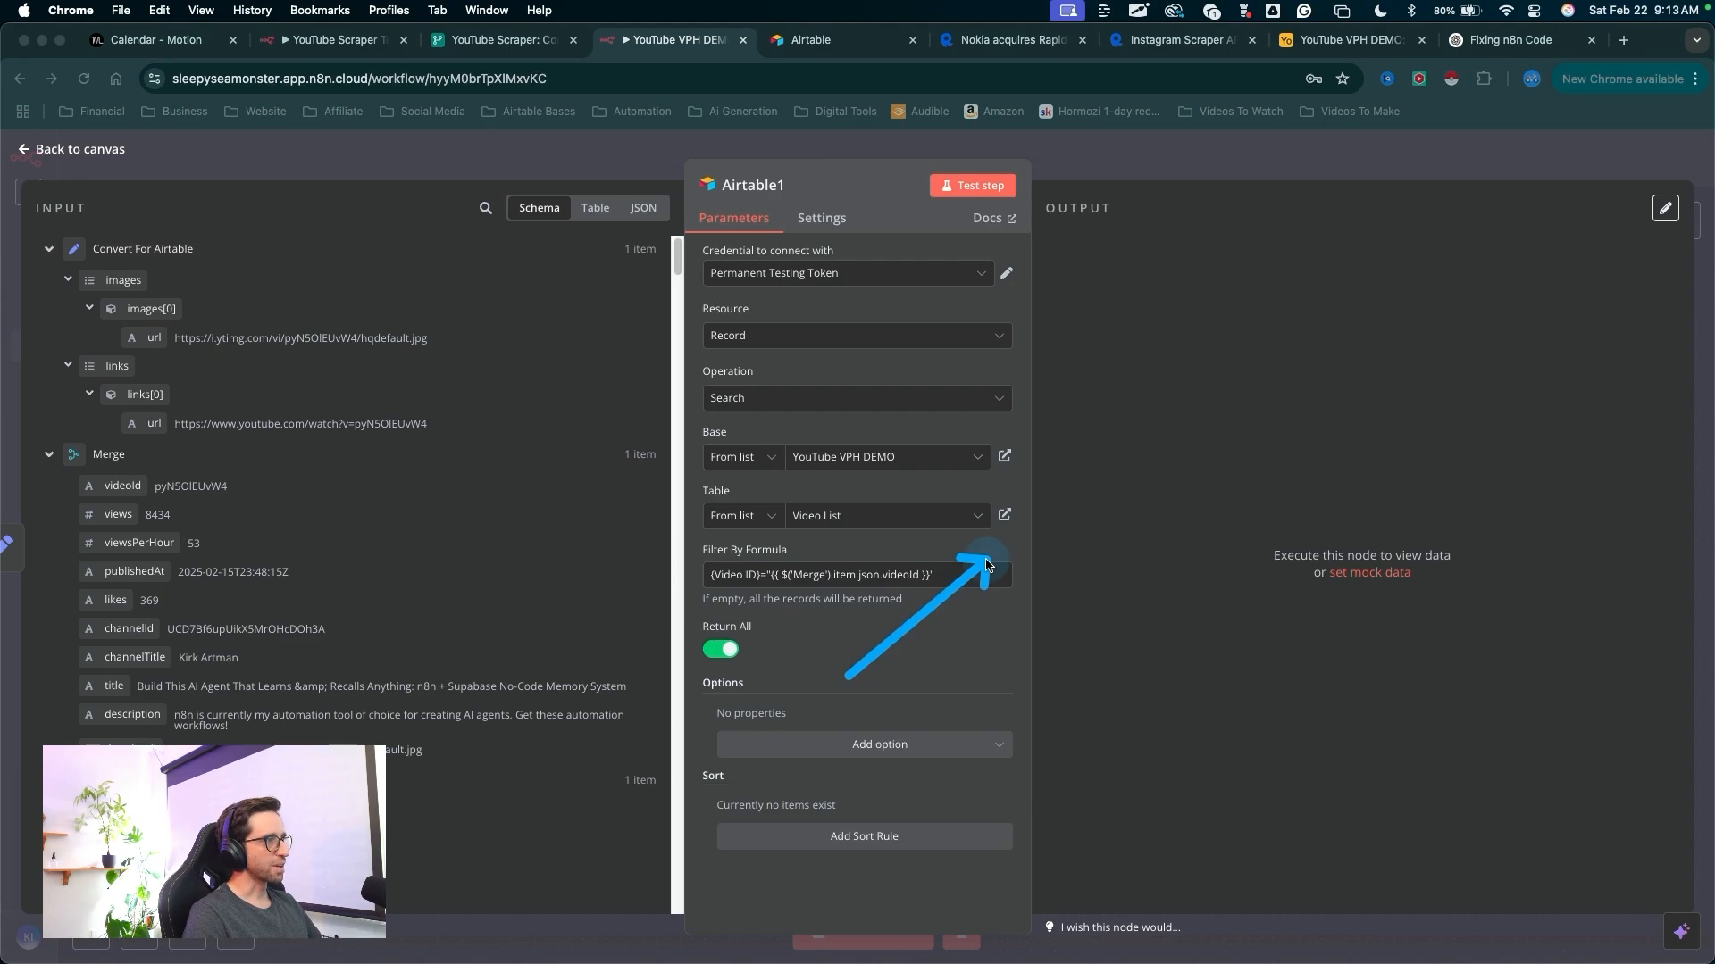
left_click(983, 551)
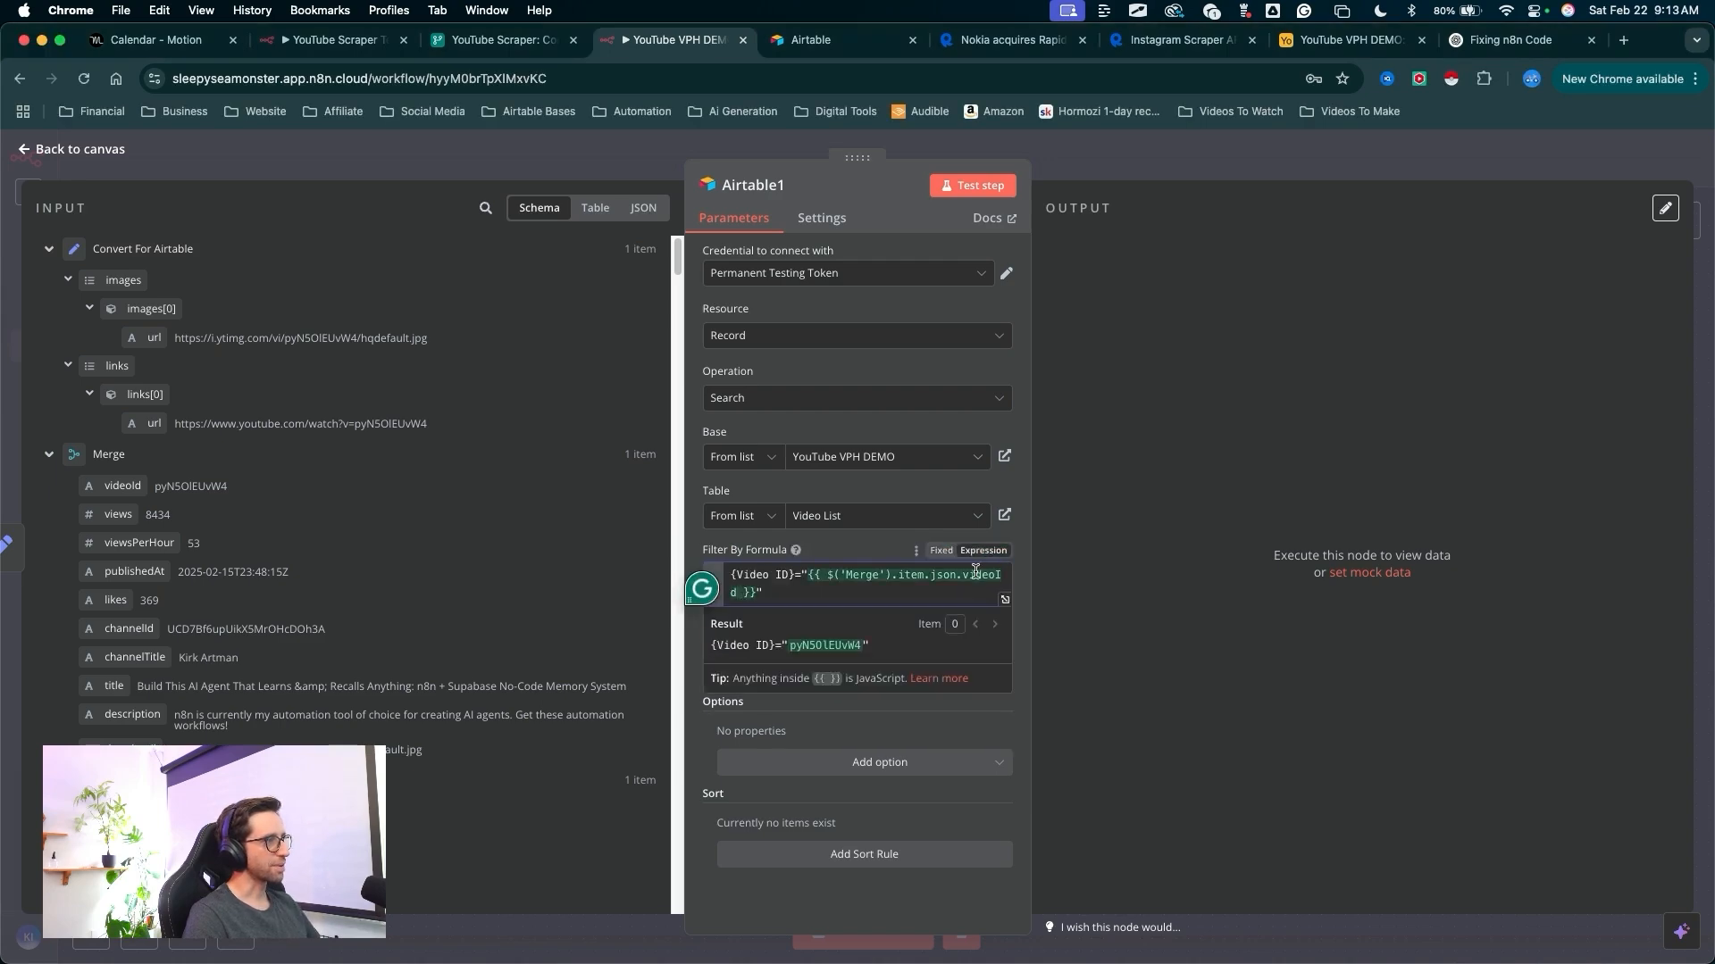
left_click_drag(933, 527, 991, 587)
left_click(1004, 599)
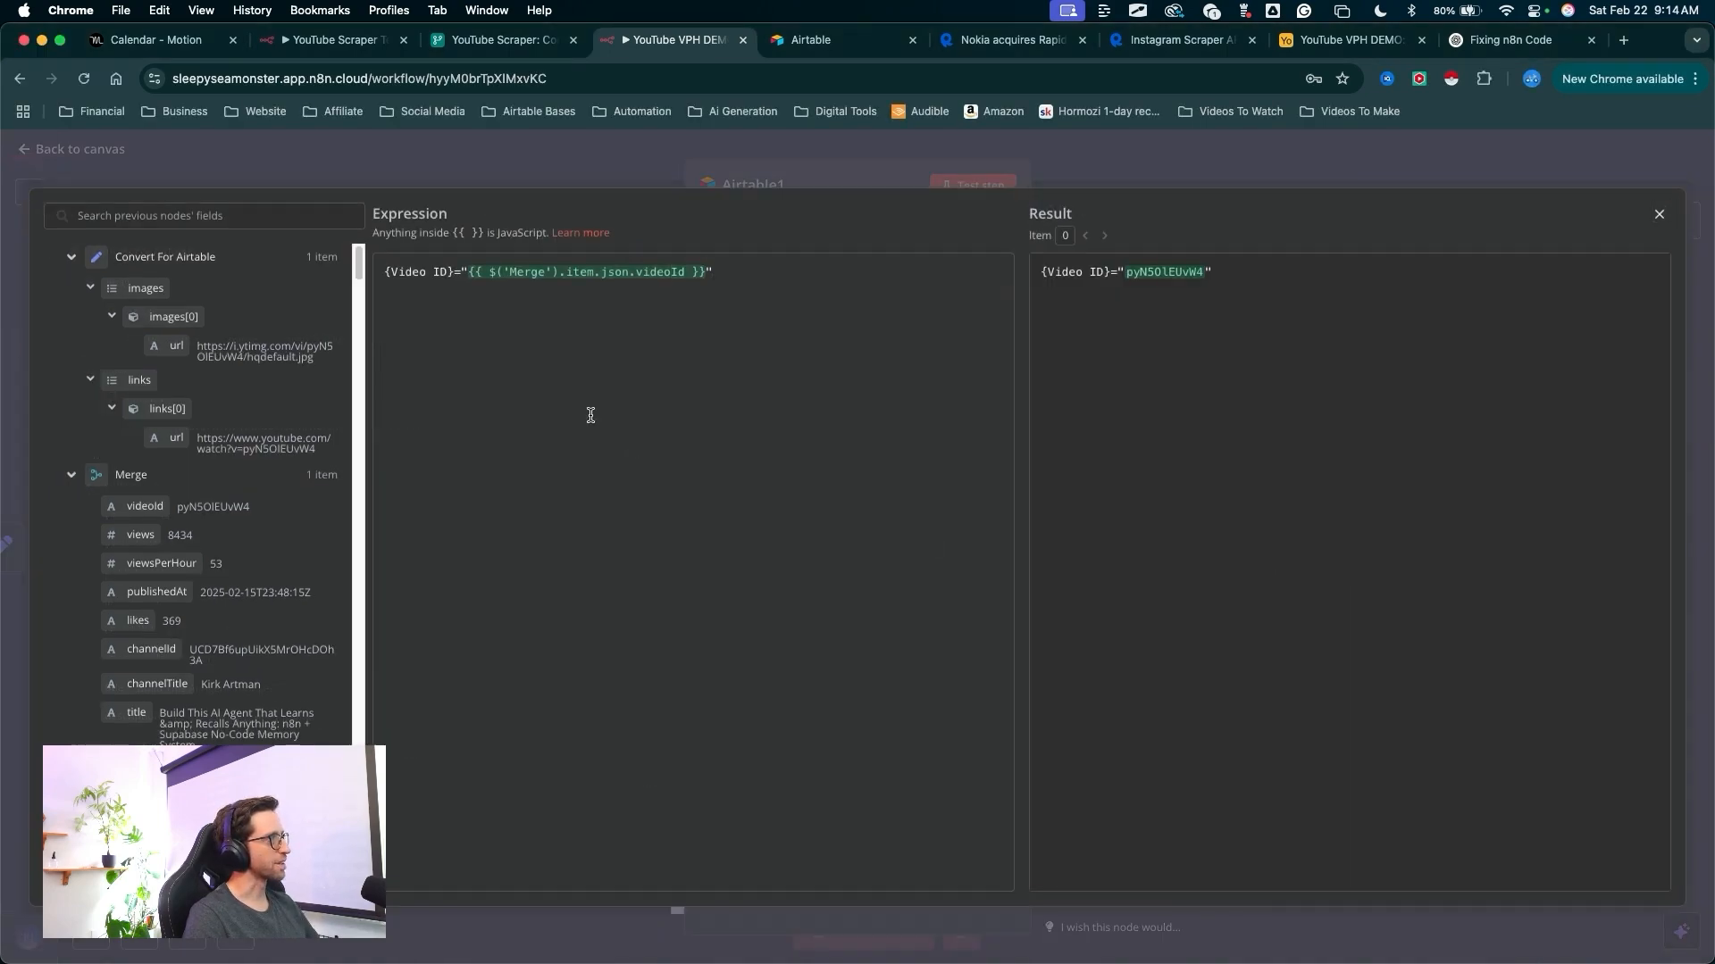
mouse_move(670, 540)
left_mouse_down()
mouse_move(498, 333)
mouse_move(658, 286)
left_mouse_up()
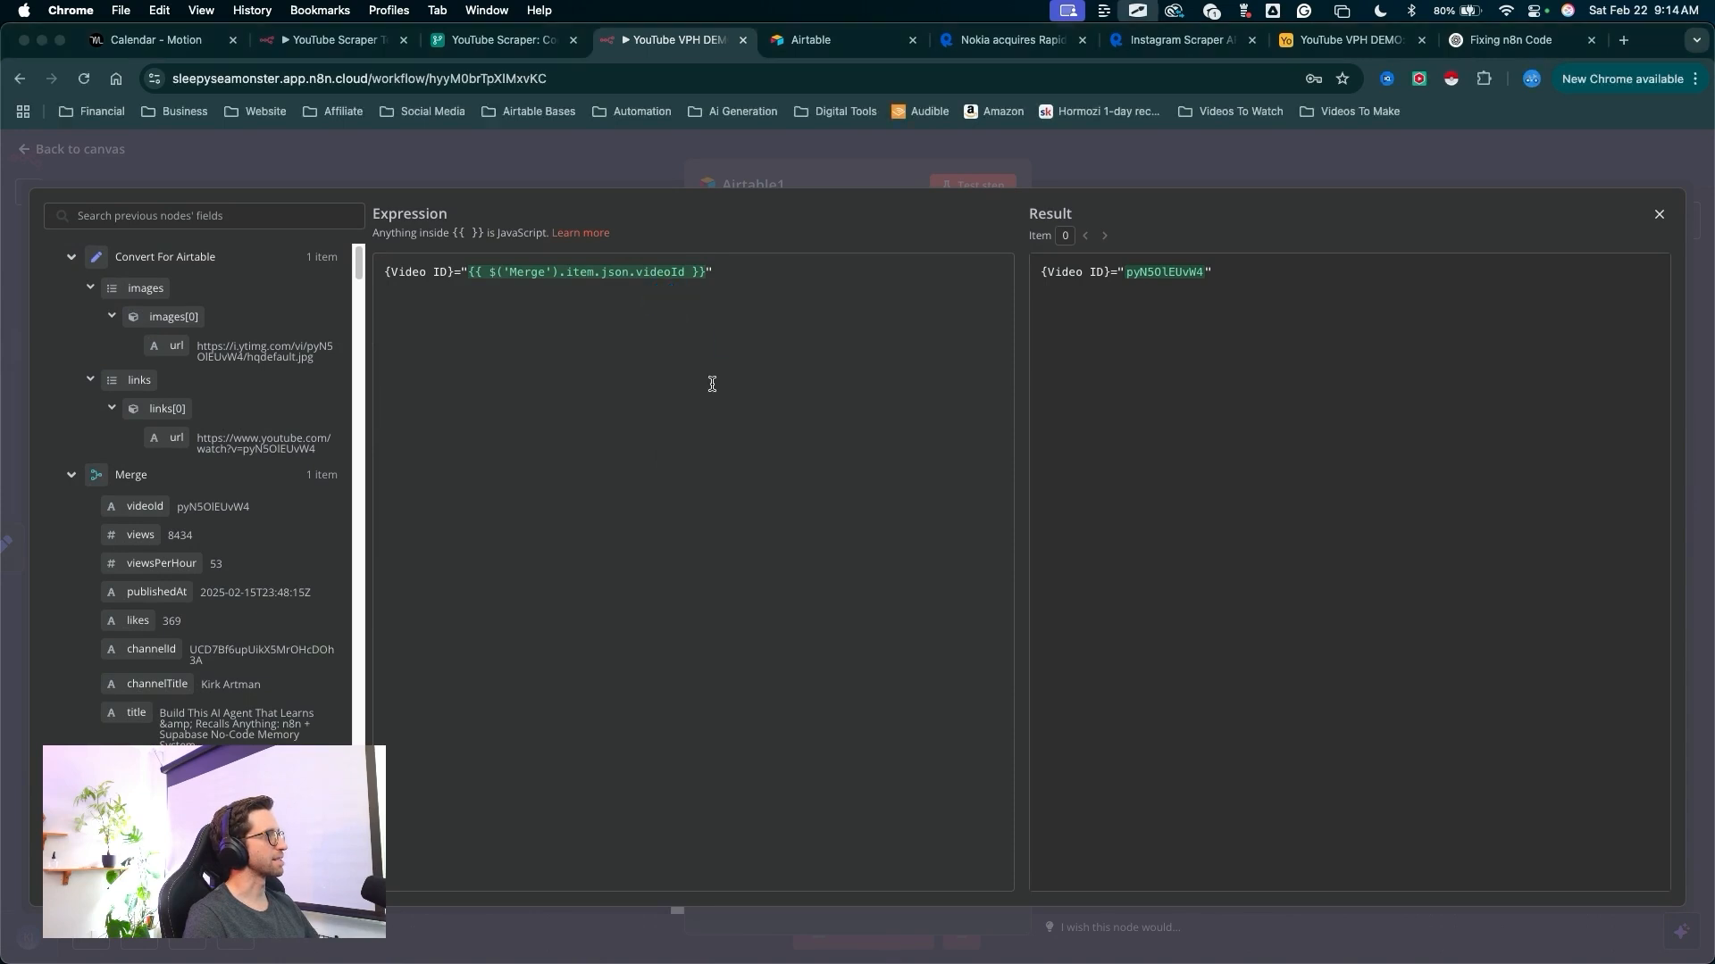
mouse_move(514, 588)
left_mouse_down()
mouse_move(501, 364)
mouse_move(421, 298)
mouse_move(612, 307)
mouse_move(521, 296)
mouse_move(300, 454)
mouse_move(189, 514)
mouse_move(159, 502)
mouse_move(420, 300)
mouse_move(401, 297)
mouse_move(700, 296)
mouse_move(651, 297)
mouse_move(696, 742)
mouse_move(845, 658)
left_mouse_up()
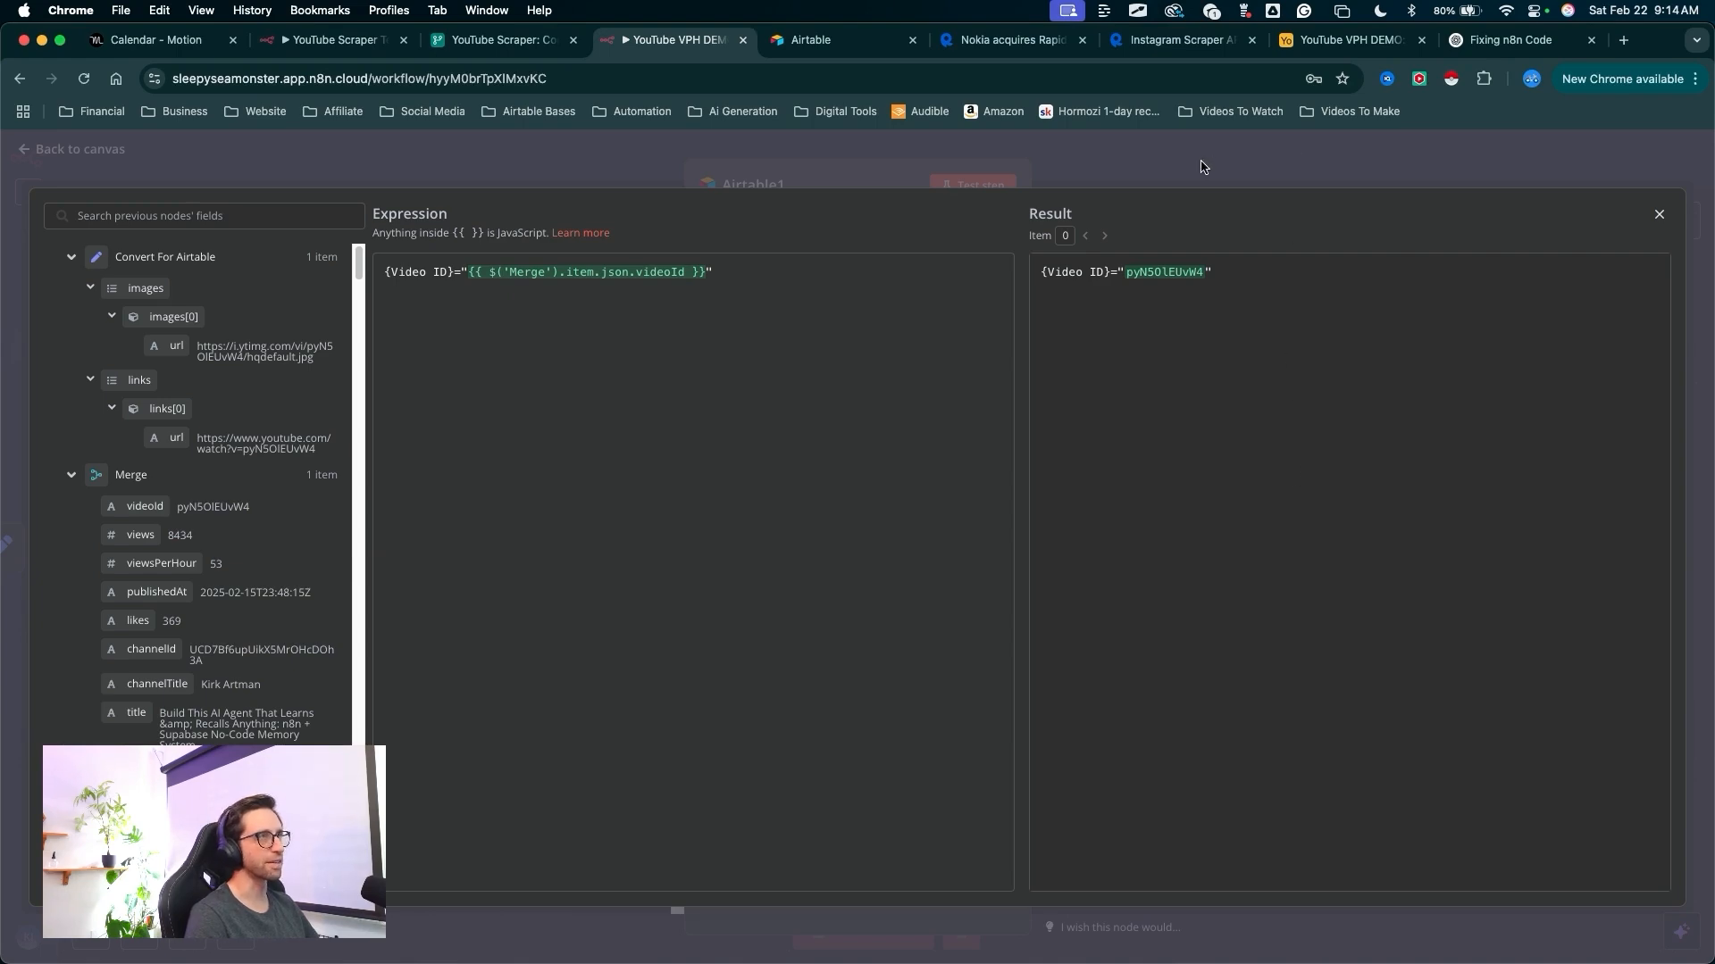
left_click_drag(1118, 412, 1103, 166)
left_click(1113, 172)
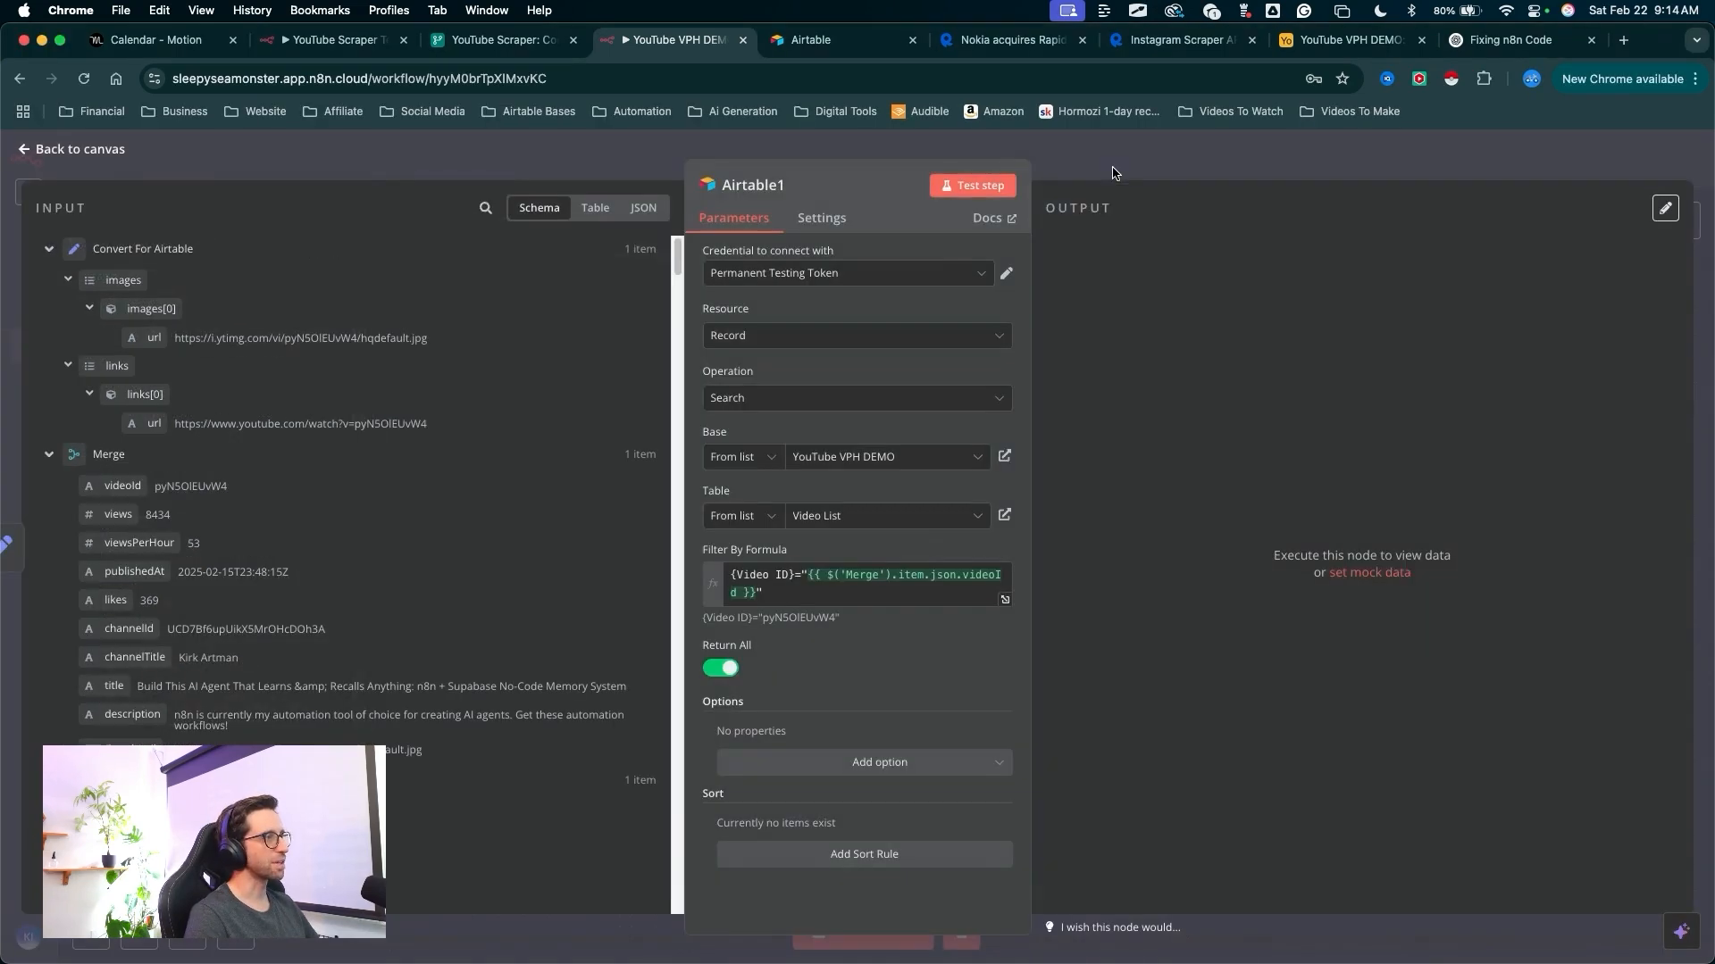
- Add the Output Fields option to the Airtable search, select Video ID as its only field, and test the node
left_click_drag(933, 634, 746, 665)
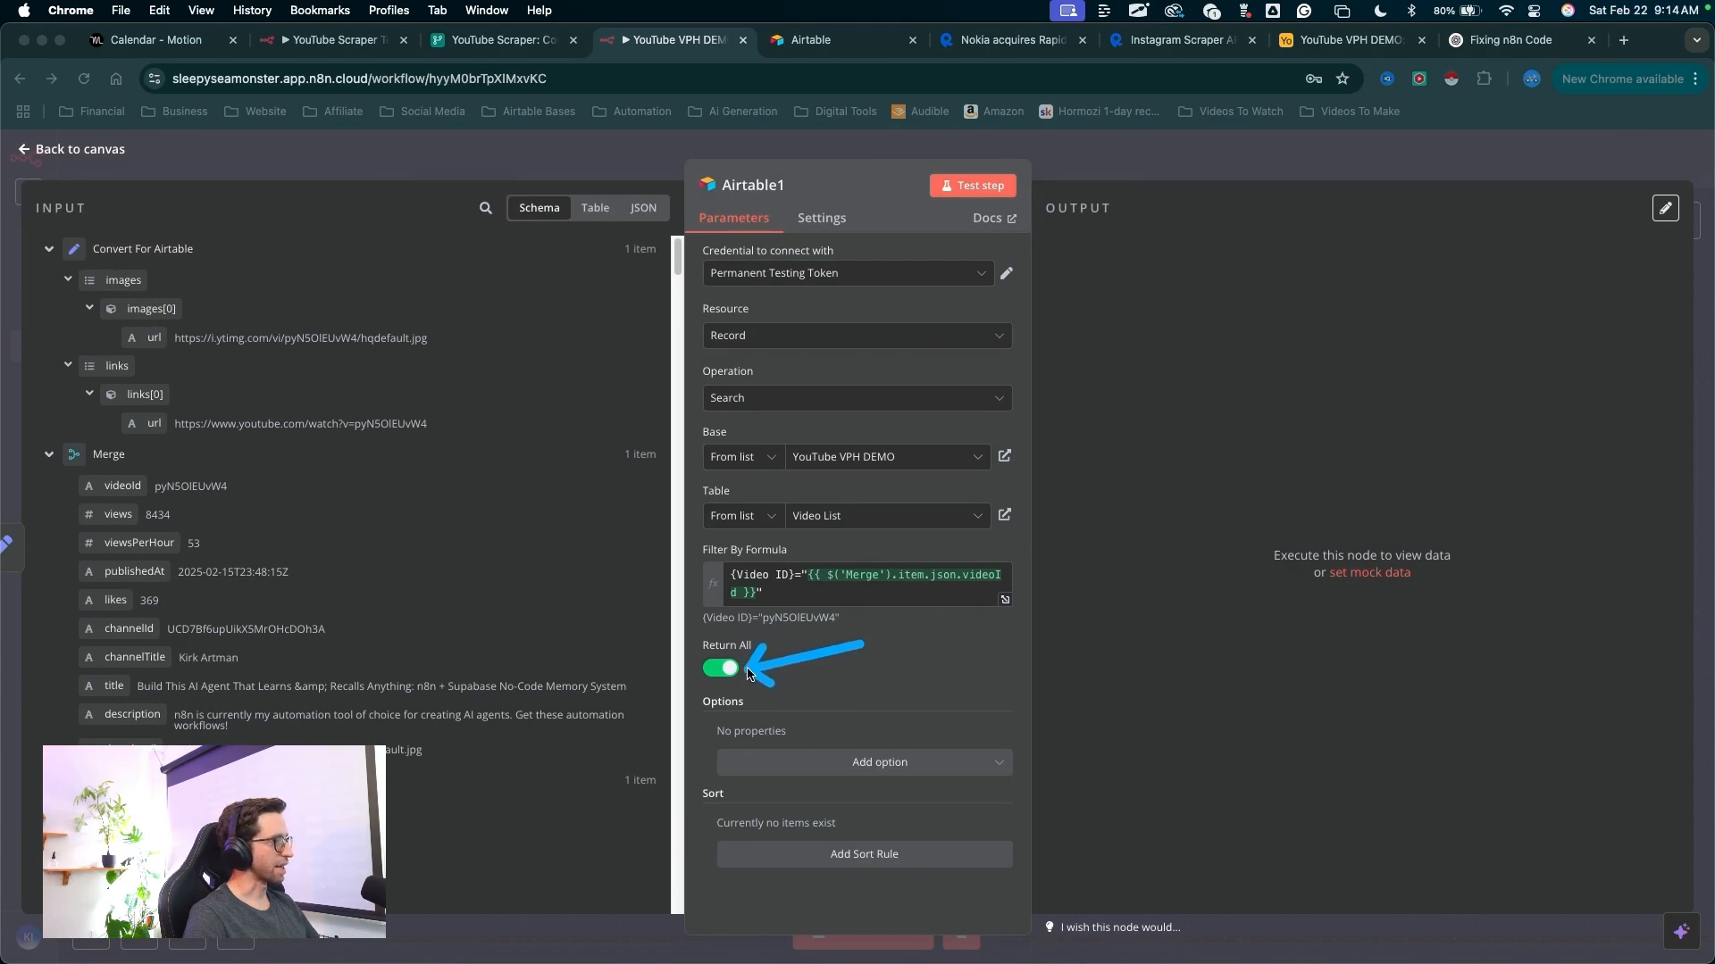
left_click_drag(829, 664, 884, 764)
left_click(889, 772)
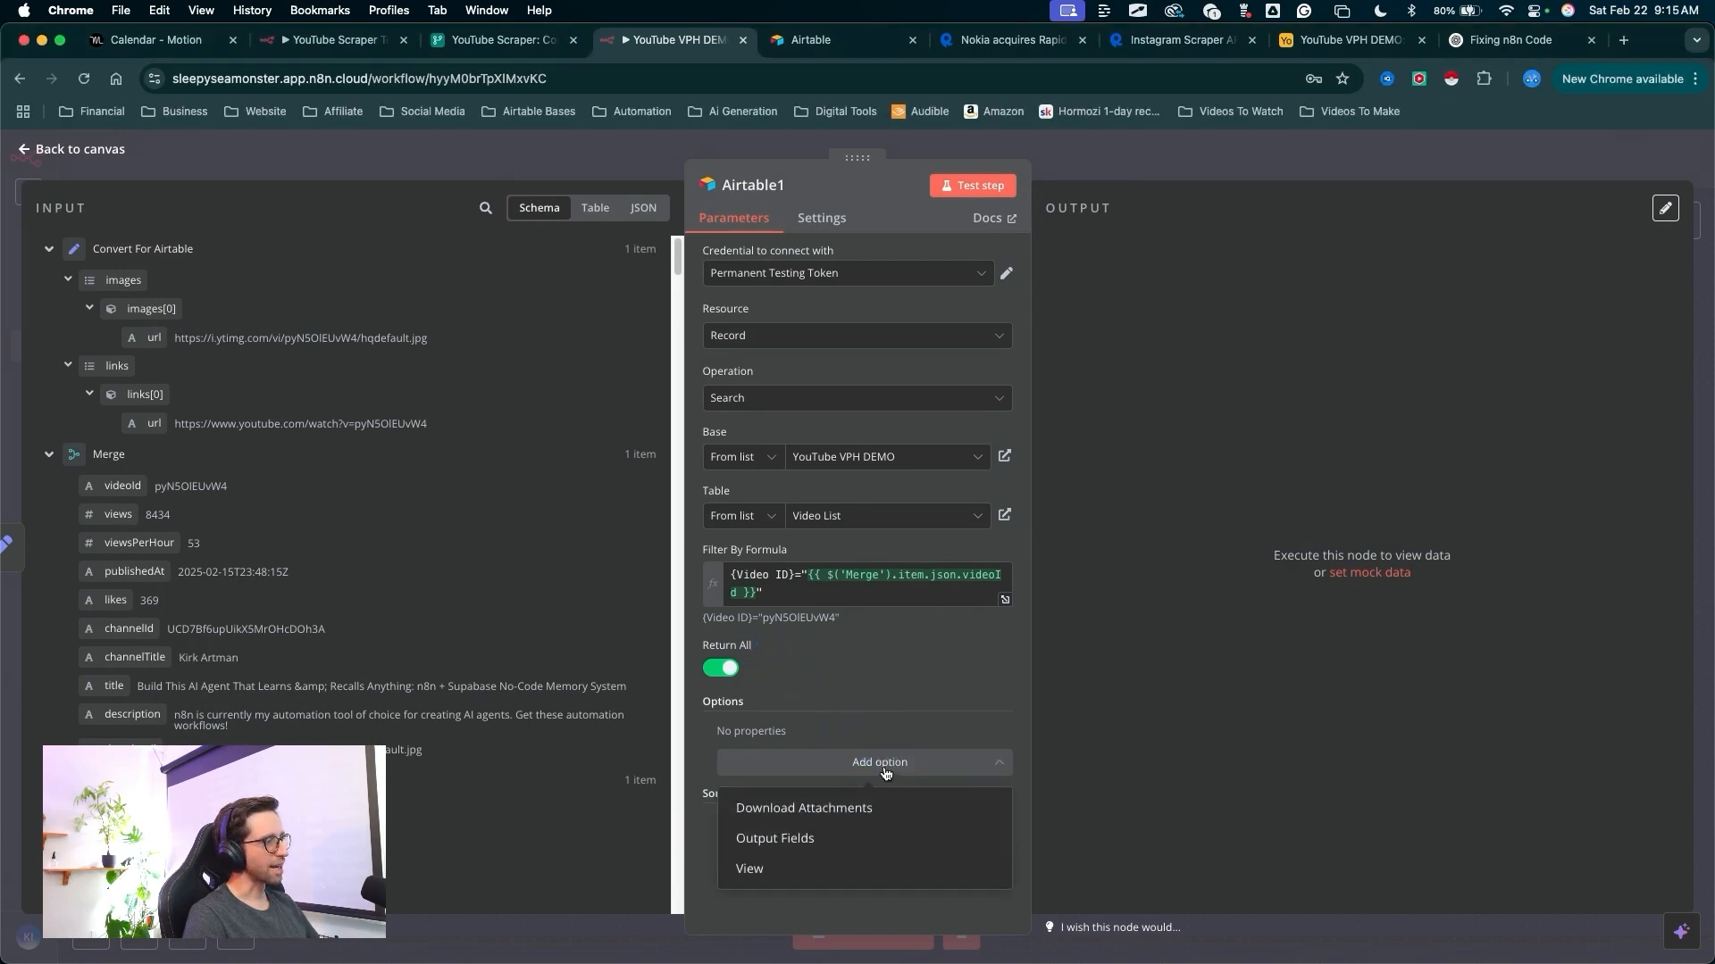
left_click(776, 844)
left_click(780, 758)
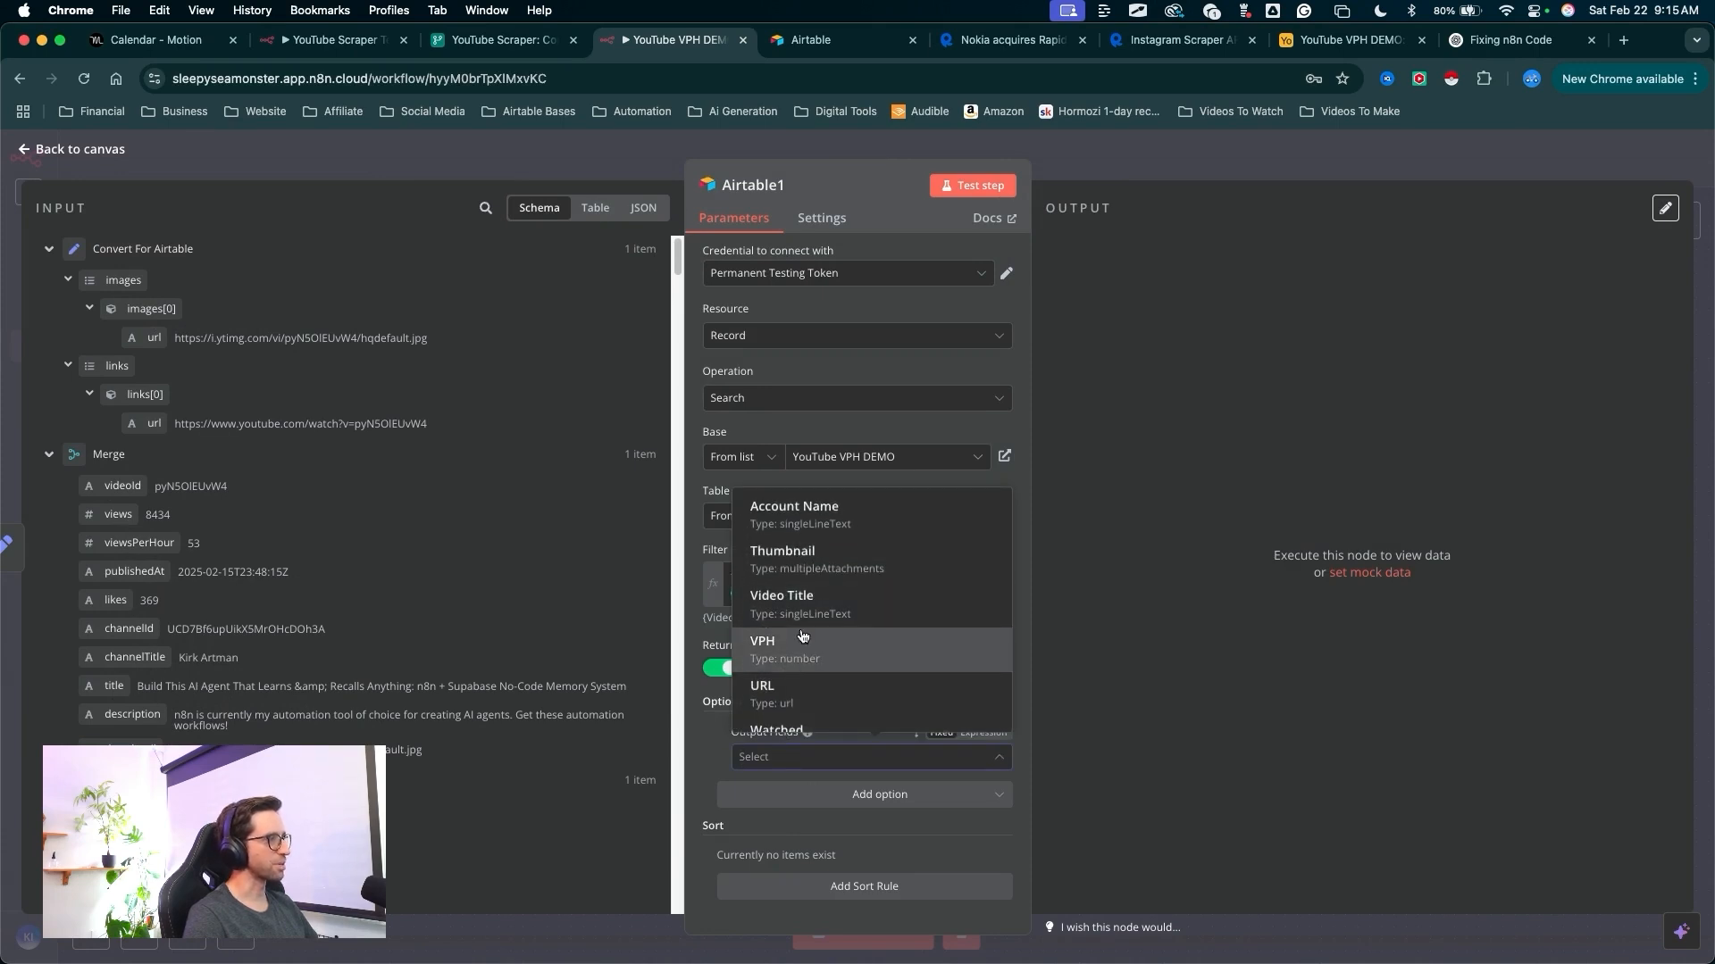
scroll(804, 635, "down", 5)
scroll(808, 636, "down", 3)
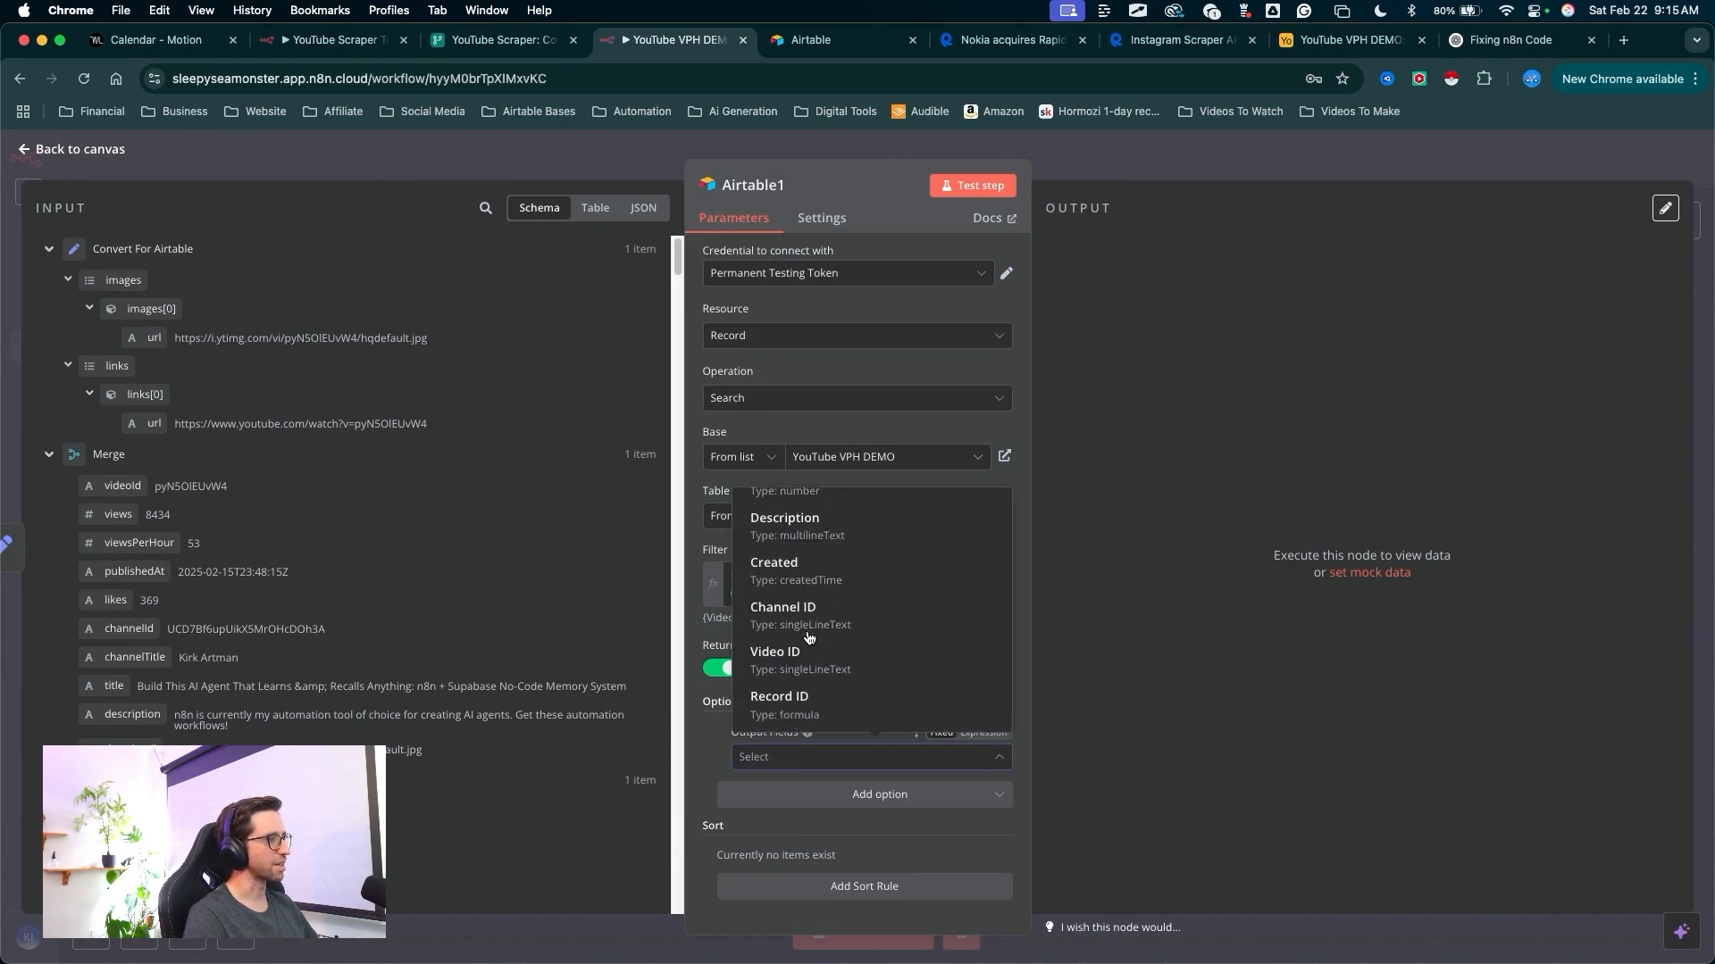
left_click(929, 647)
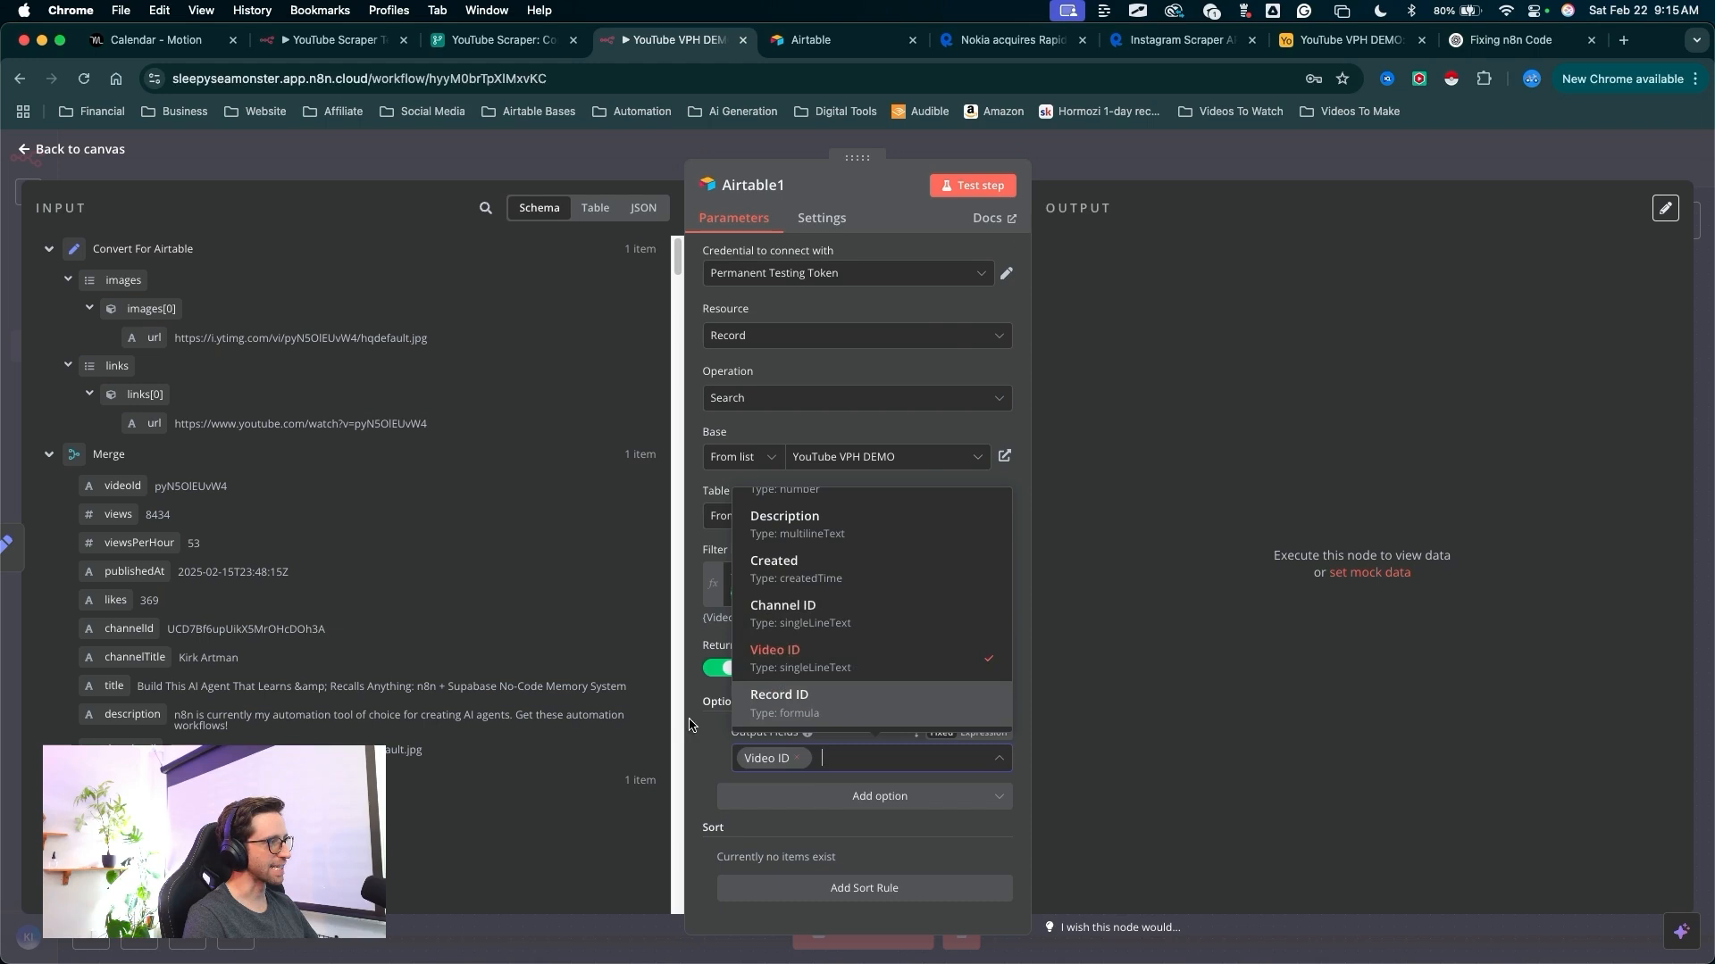
left_click_drag(904, 565, 964, 227)
left_click(970, 198)
mouse_move(1546, 238)
left_mouse_down()
mouse_move(1312, 159)
mouse_move(1094, 540)
mouse_move(1202, 597)
mouse_move(1071, 585)
mouse_move(1348, 337)
mouse_move(1217, 336)
mouse_move(258, 507)
mouse_move(366, 500)
mouse_move(407, 560)
mouse_move(299, 618)
left_mouse_up()
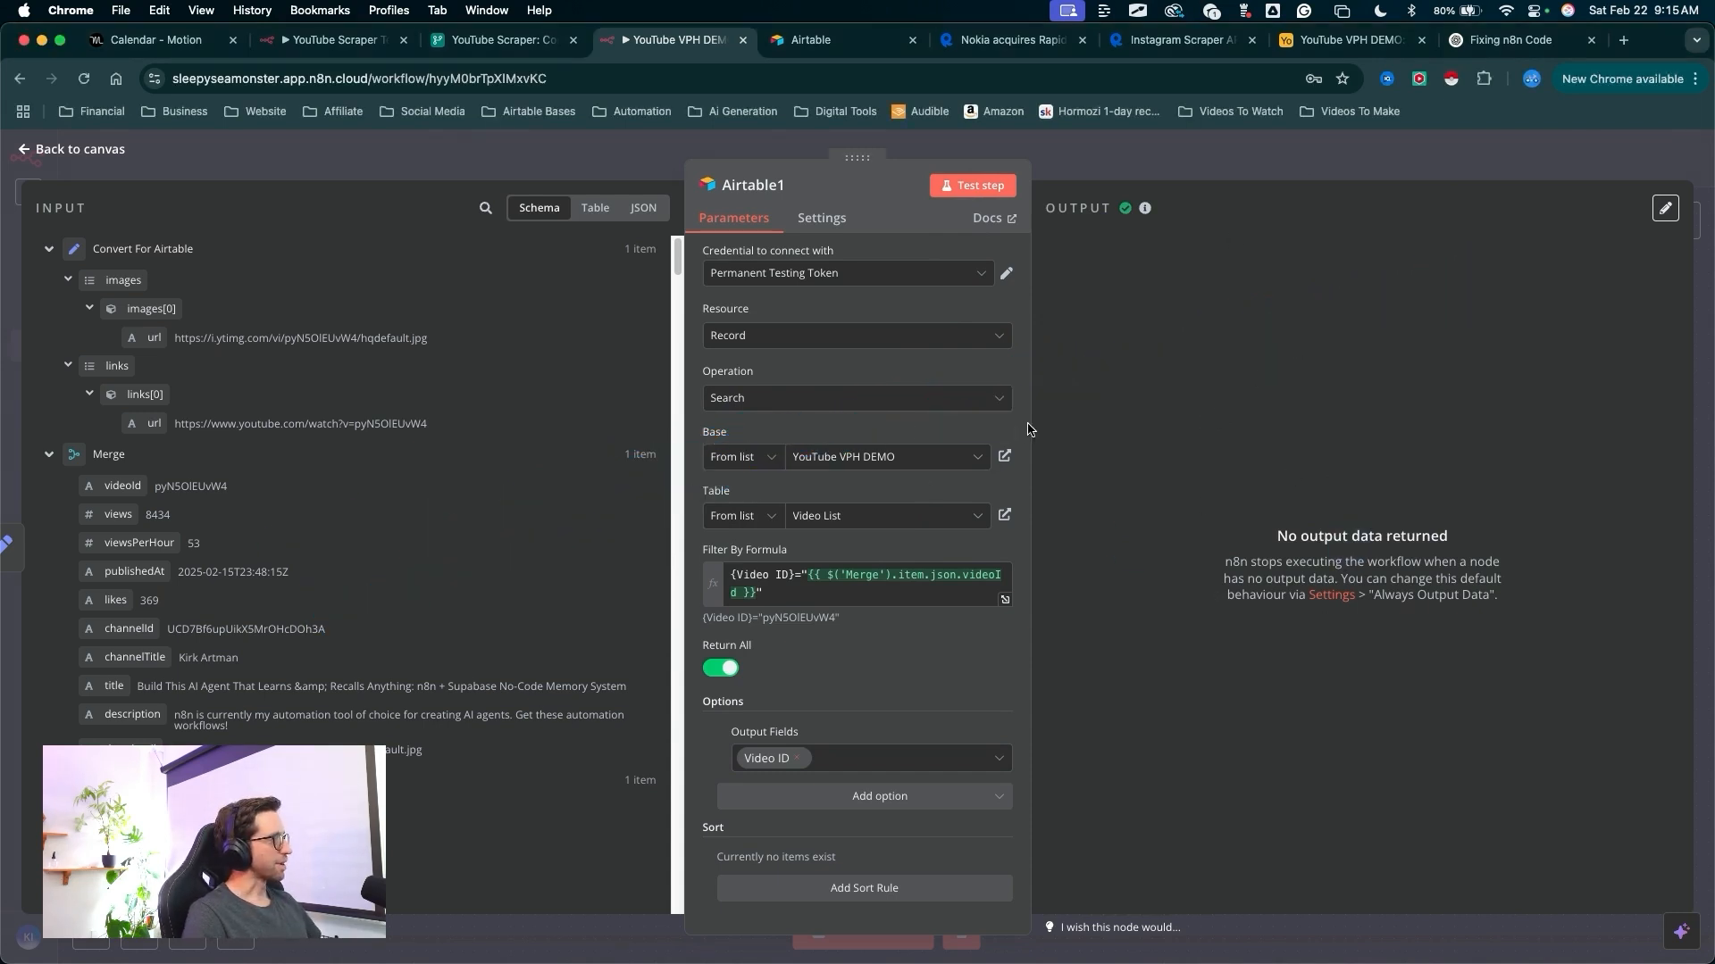
- Copy the videoId value from the Merge input, switch to Airtable and add an empty record to the Video List table
left_click_drag(591, 485, 214, 479)
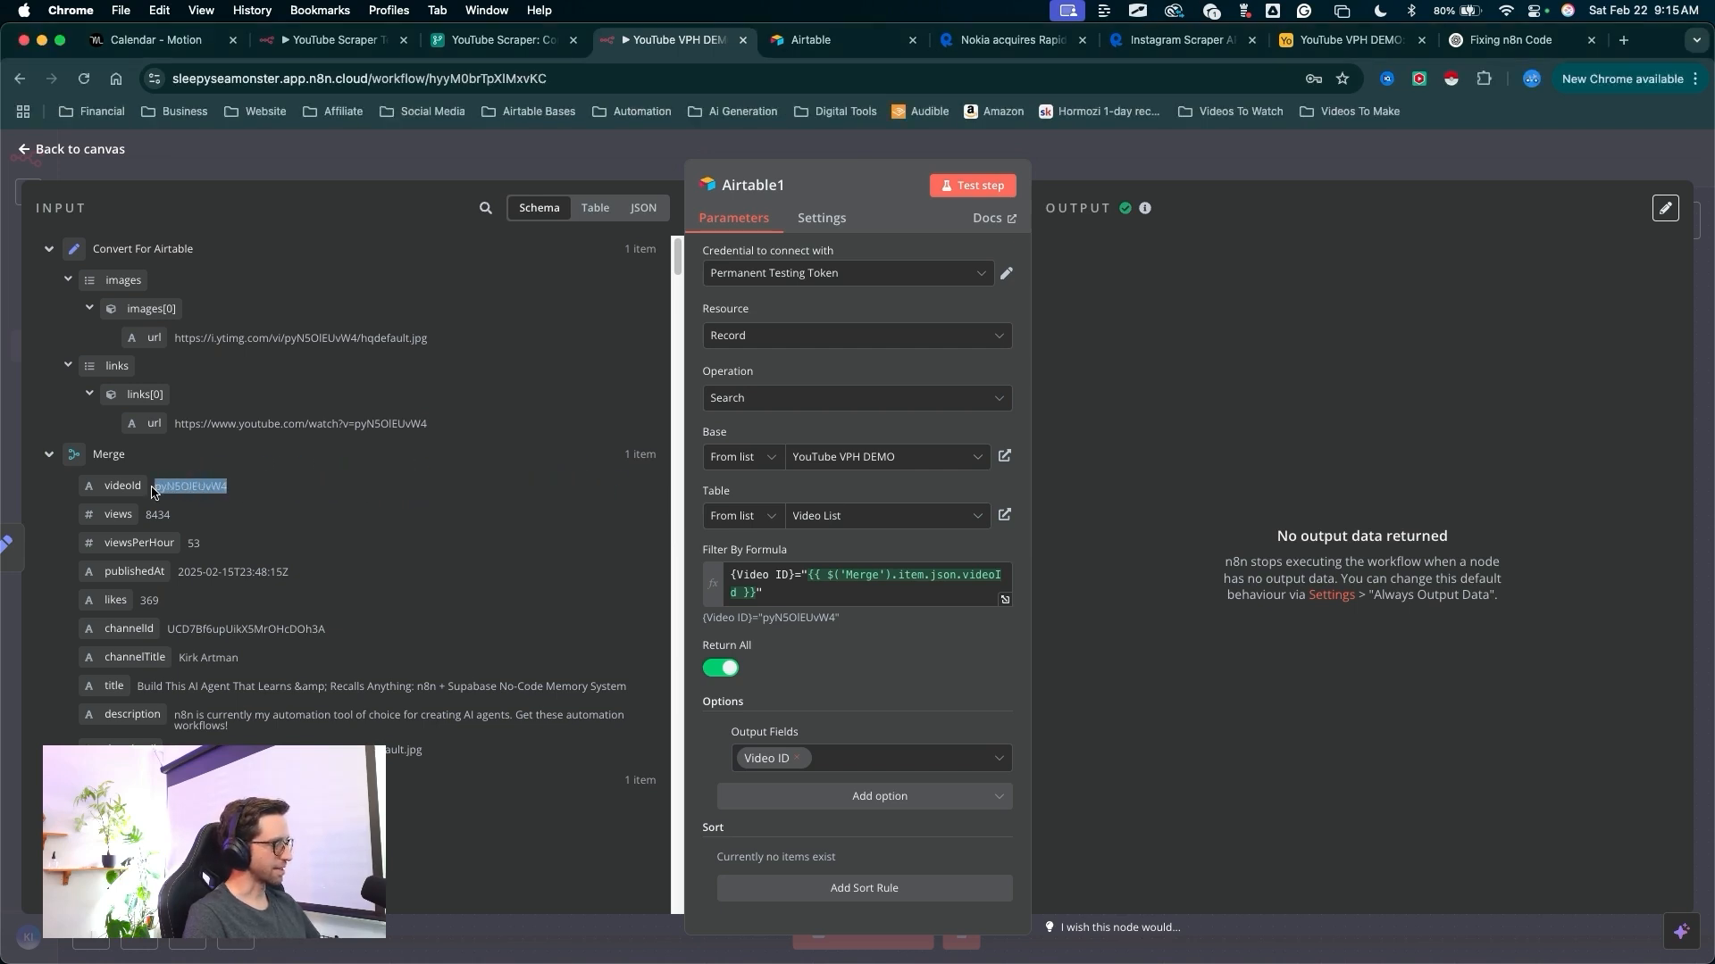
left_click(858, 52)
mouse_move(467, 563)
left_mouse_down()
mouse_move(218, 230)
mouse_move(145, 191)
left_mouse_up()
left_click_drag(431, 458, 274, 301)
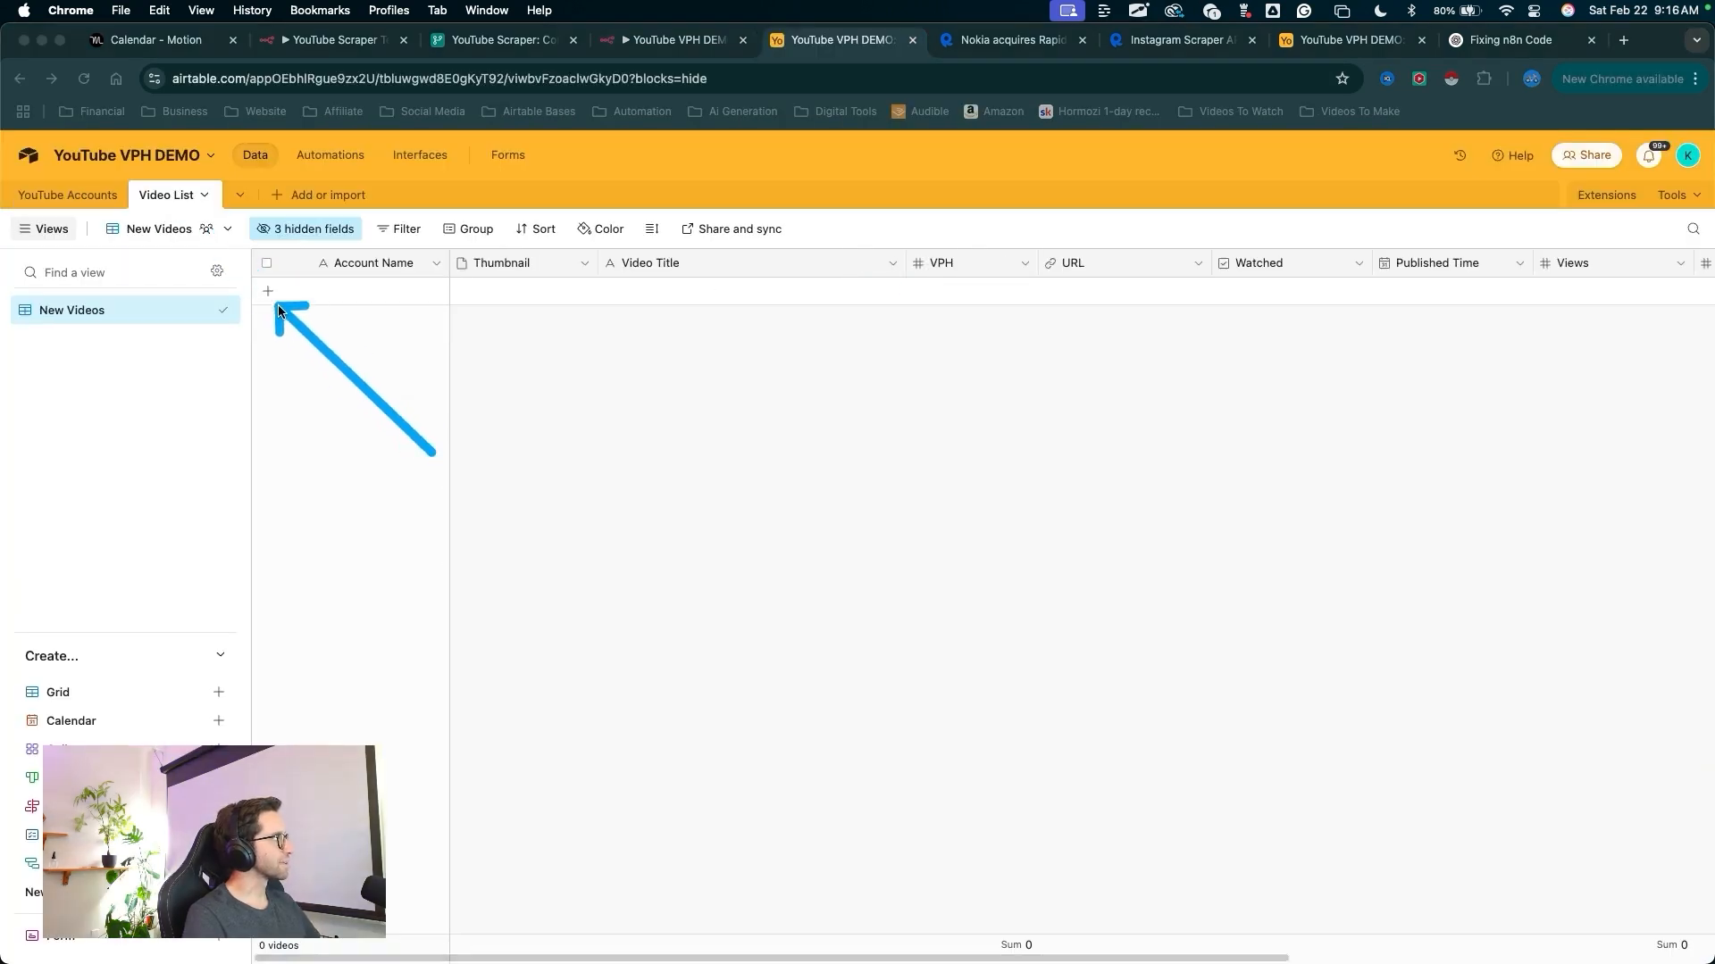
left_click(268, 292)
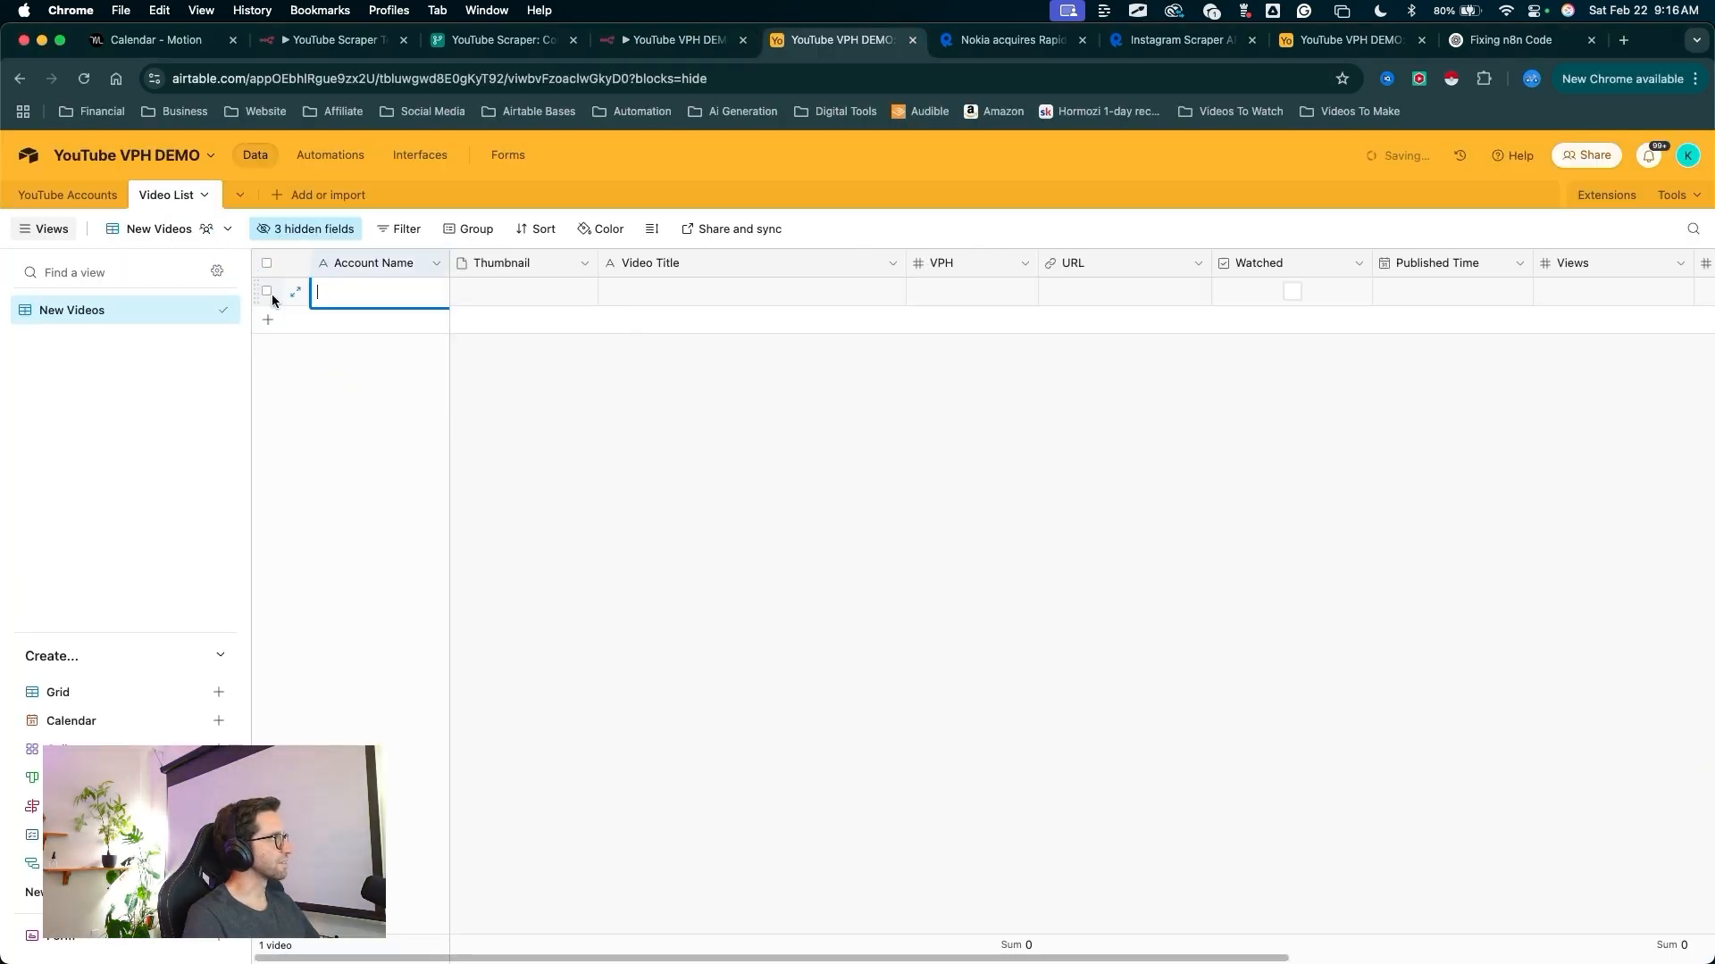
- Create a collaborative grid view named All Data for the Video List table
mouse_move(643, 513)
left_mouse_down()
mouse_move(324, 242)
mouse_move(116, 471)
mouse_move(219, 688)
mouse_move(145, 328)
mouse_move(221, 689)
left_mouse_up()
left_click(220, 693)
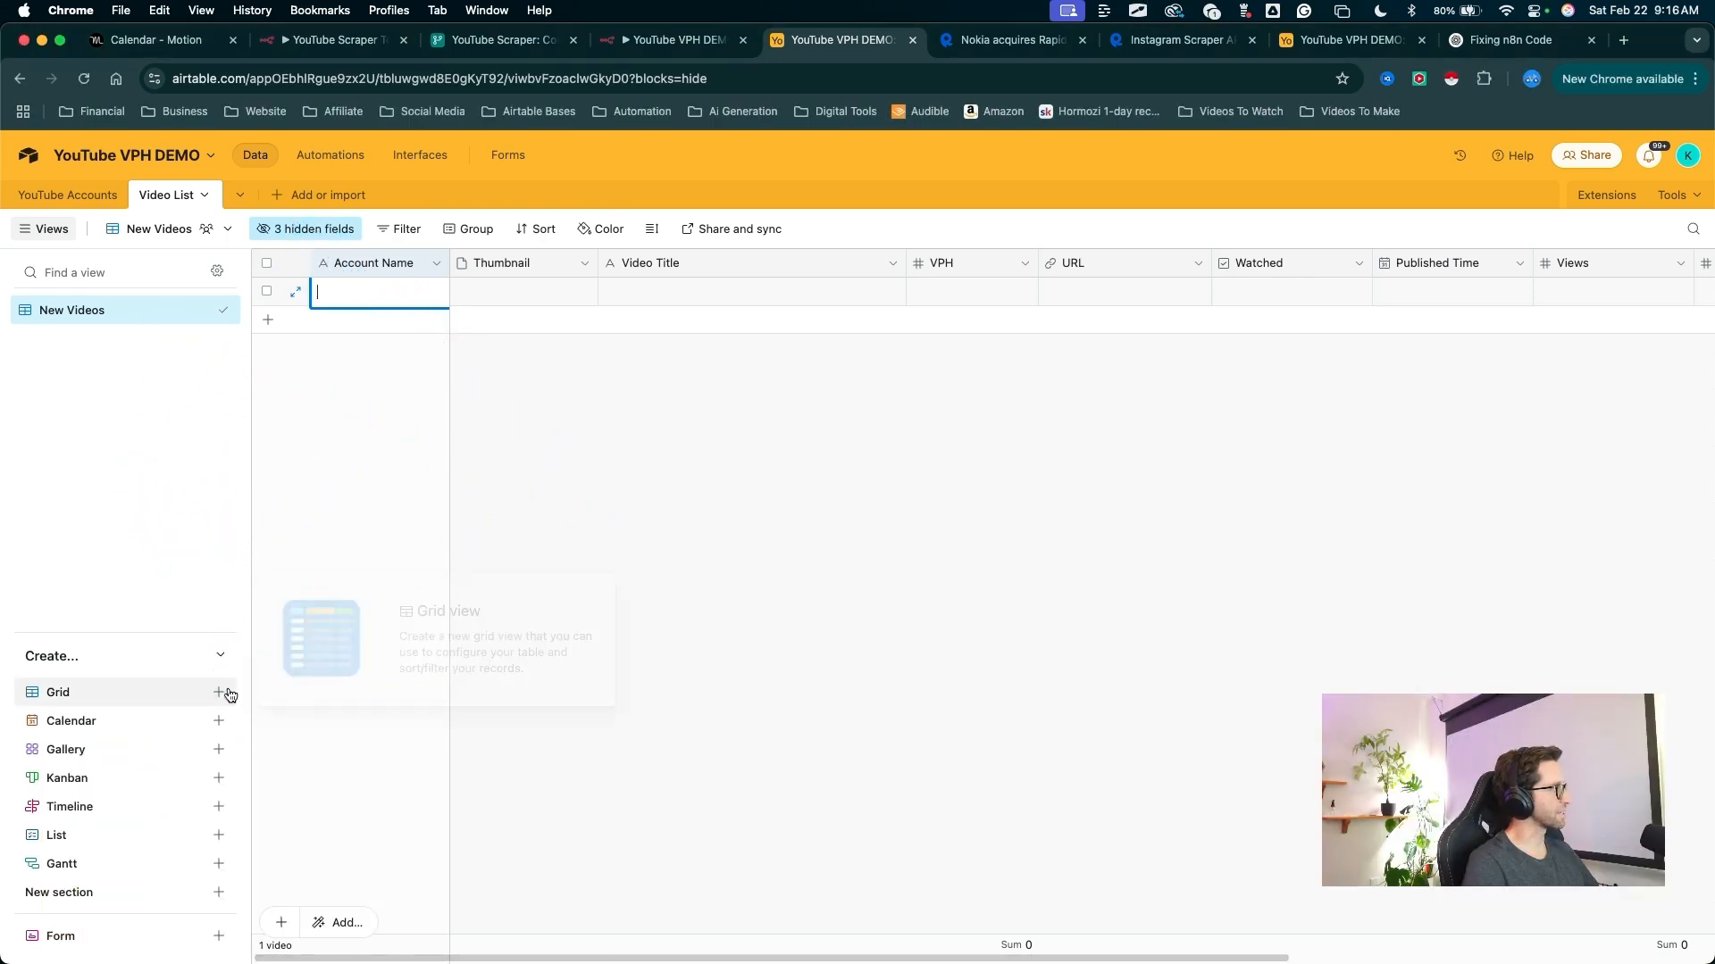
type("All")
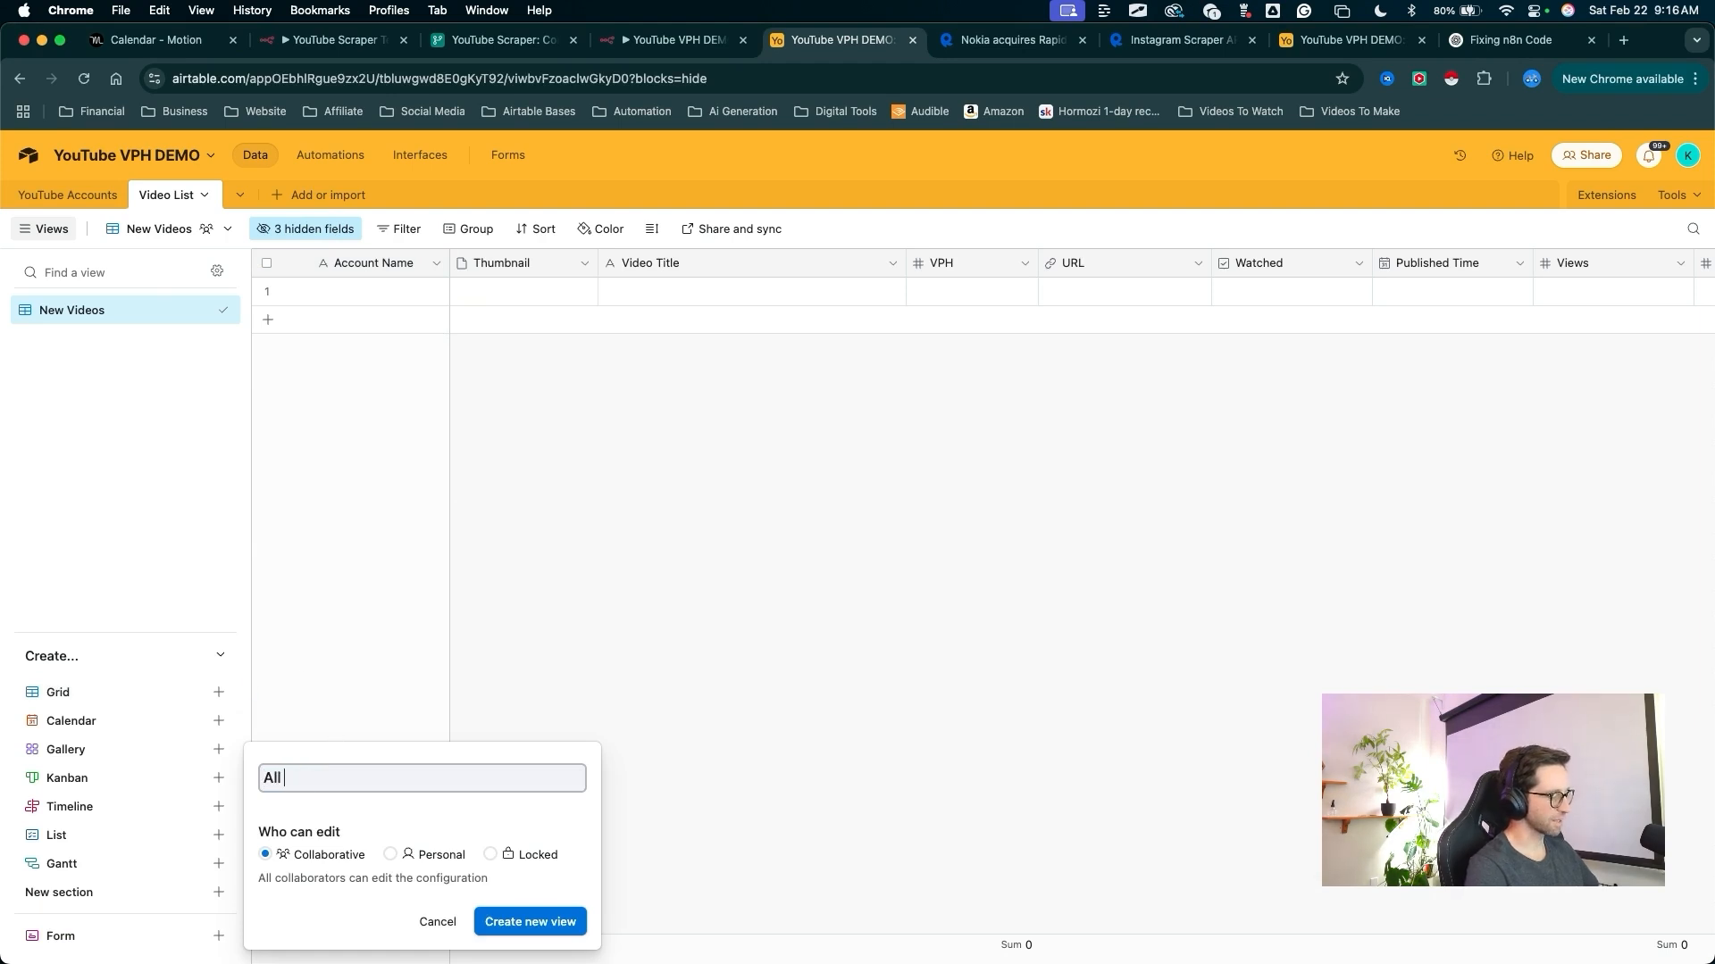
type(" Data")
key("Return")
mouse_move(506, 619)
left_mouse_down()
mouse_move(345, 509)
mouse_move(183, 343)
left_mouse_up()
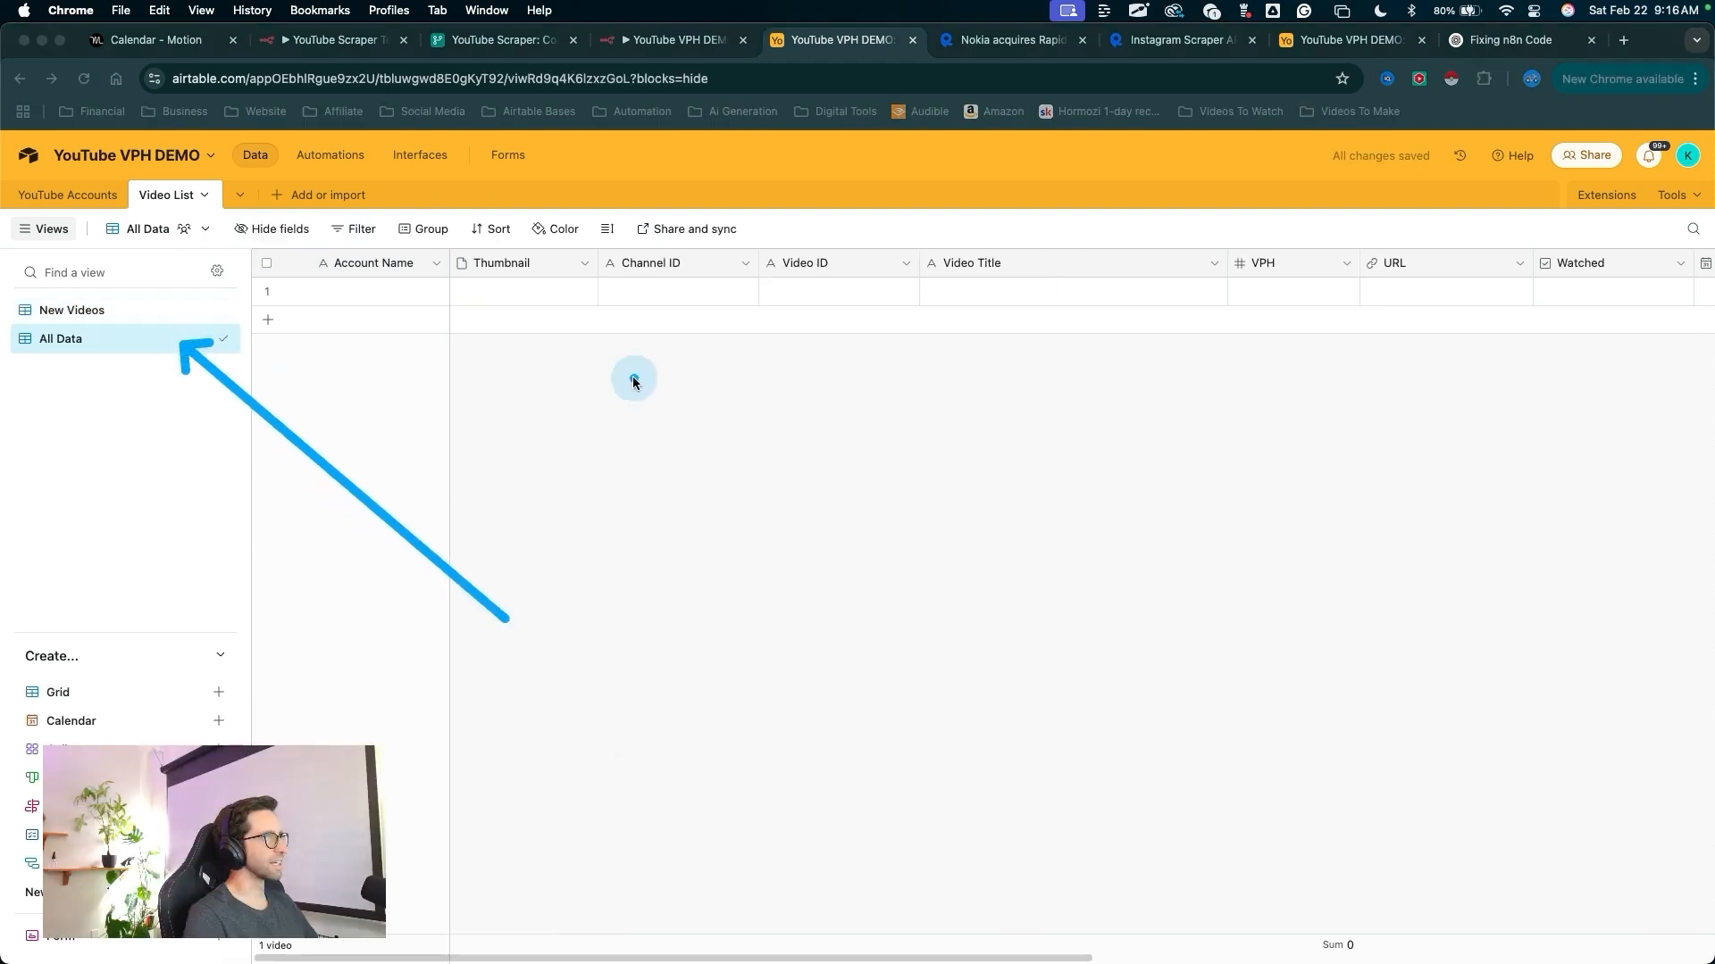
- Paste the copied ID pyN5OlEUvW4 into the Video ID field of the first record
left_click_drag(723, 561, 820, 263)
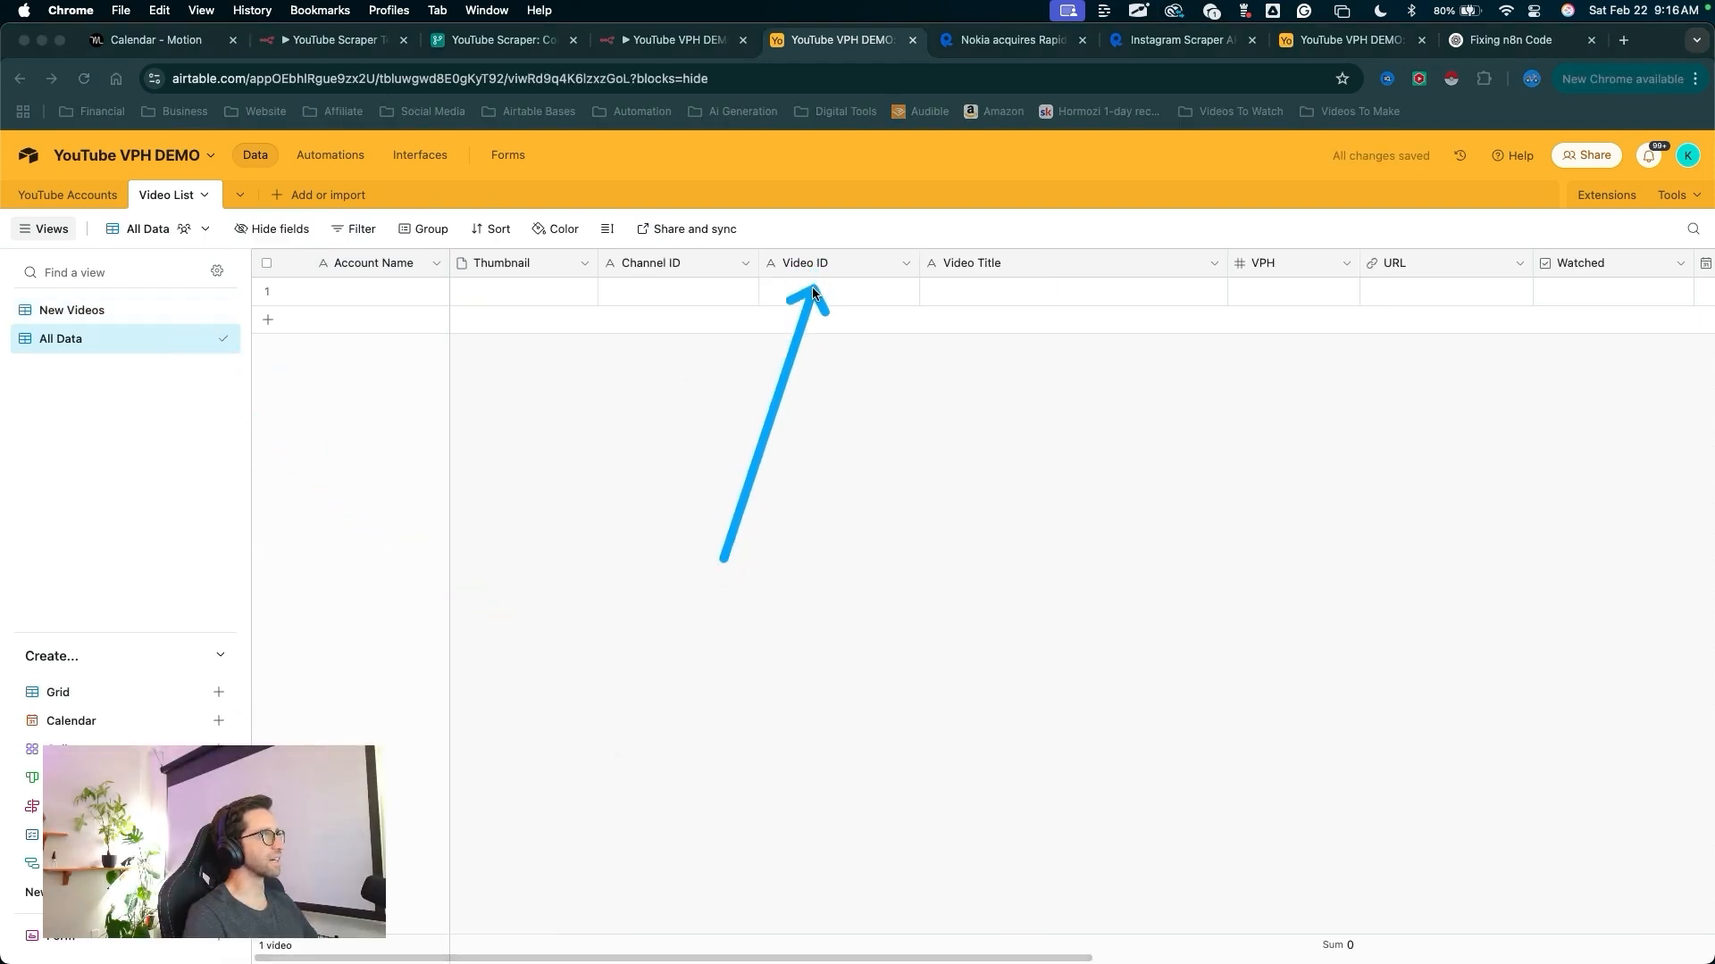
left_click(800, 287)
type("pyN5OlEUvW4")
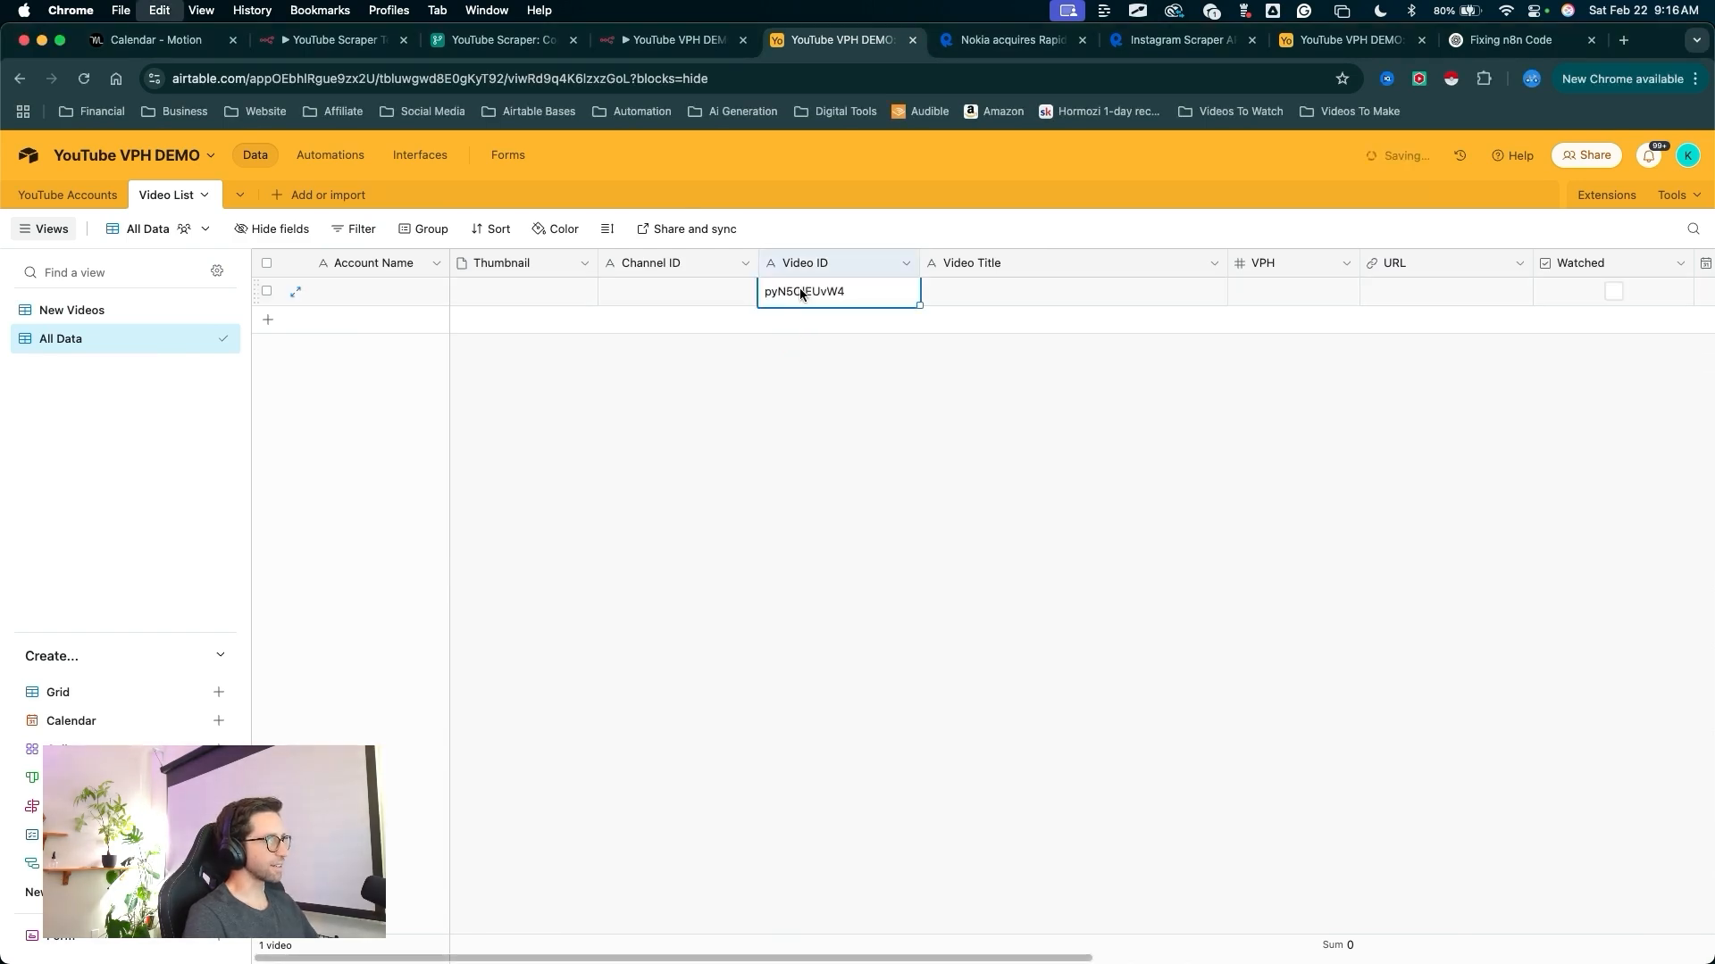
left_click_drag(820, 486, 823, 307)
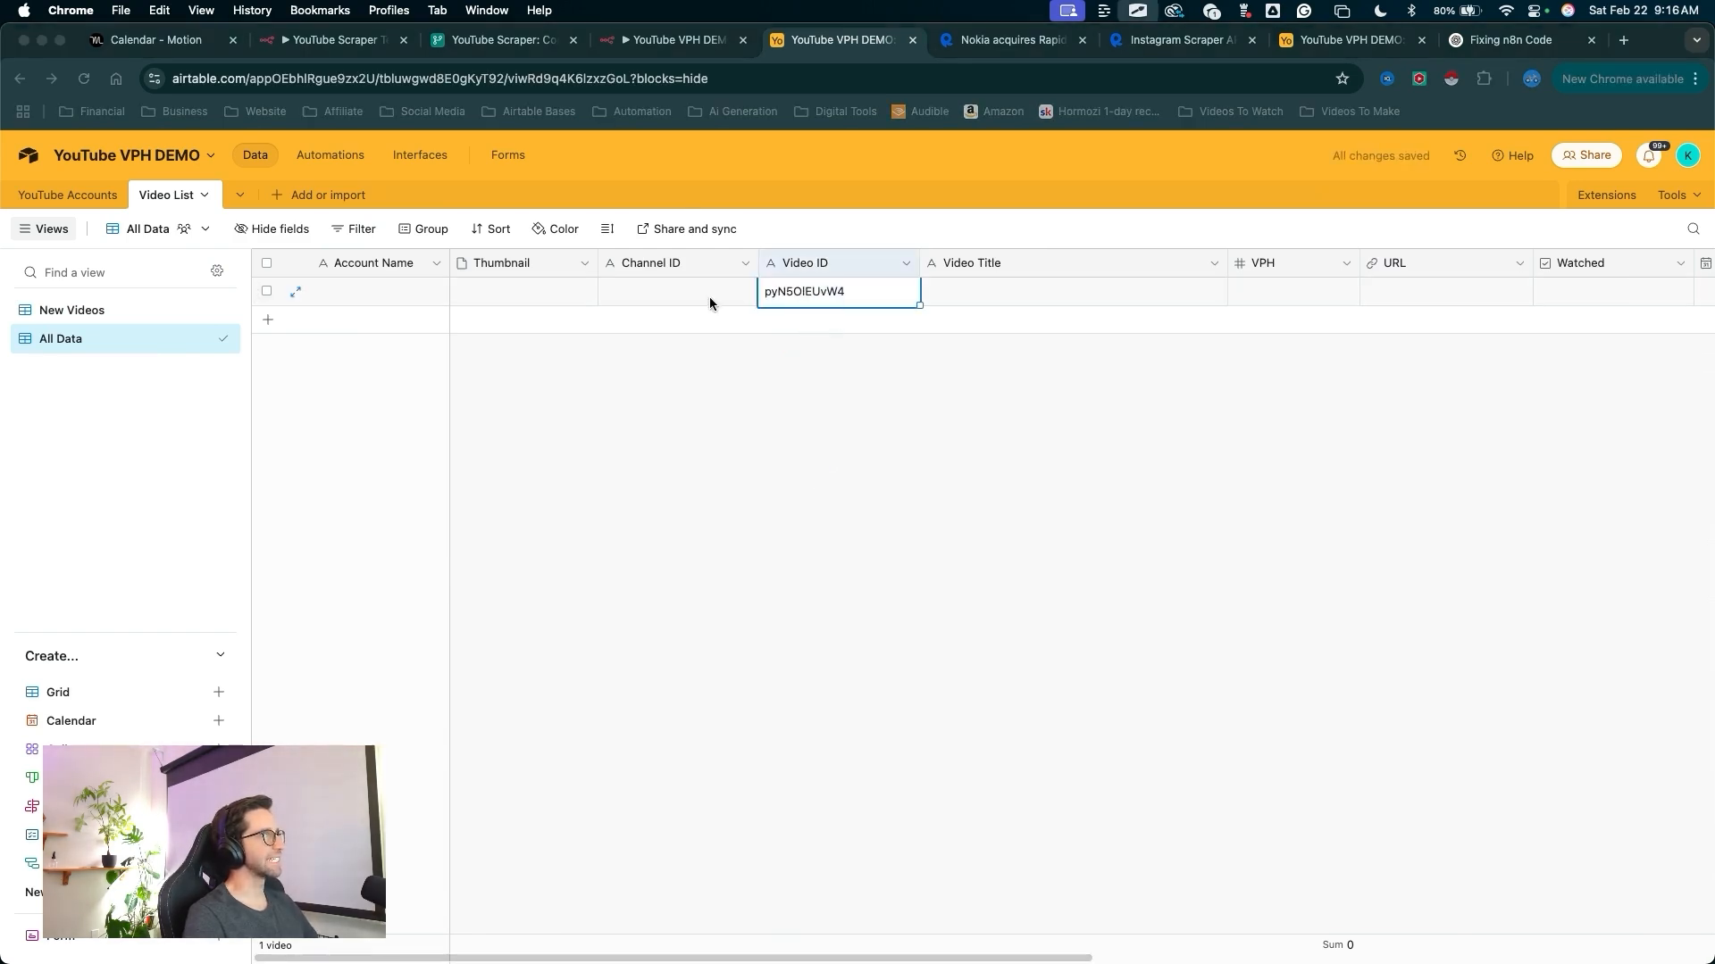
- Return to the n8n workflow, test the Airtable search node again and close it
left_click(676, 41)
left_click_drag(1065, 384, 1004, 199)
left_click(1002, 190)
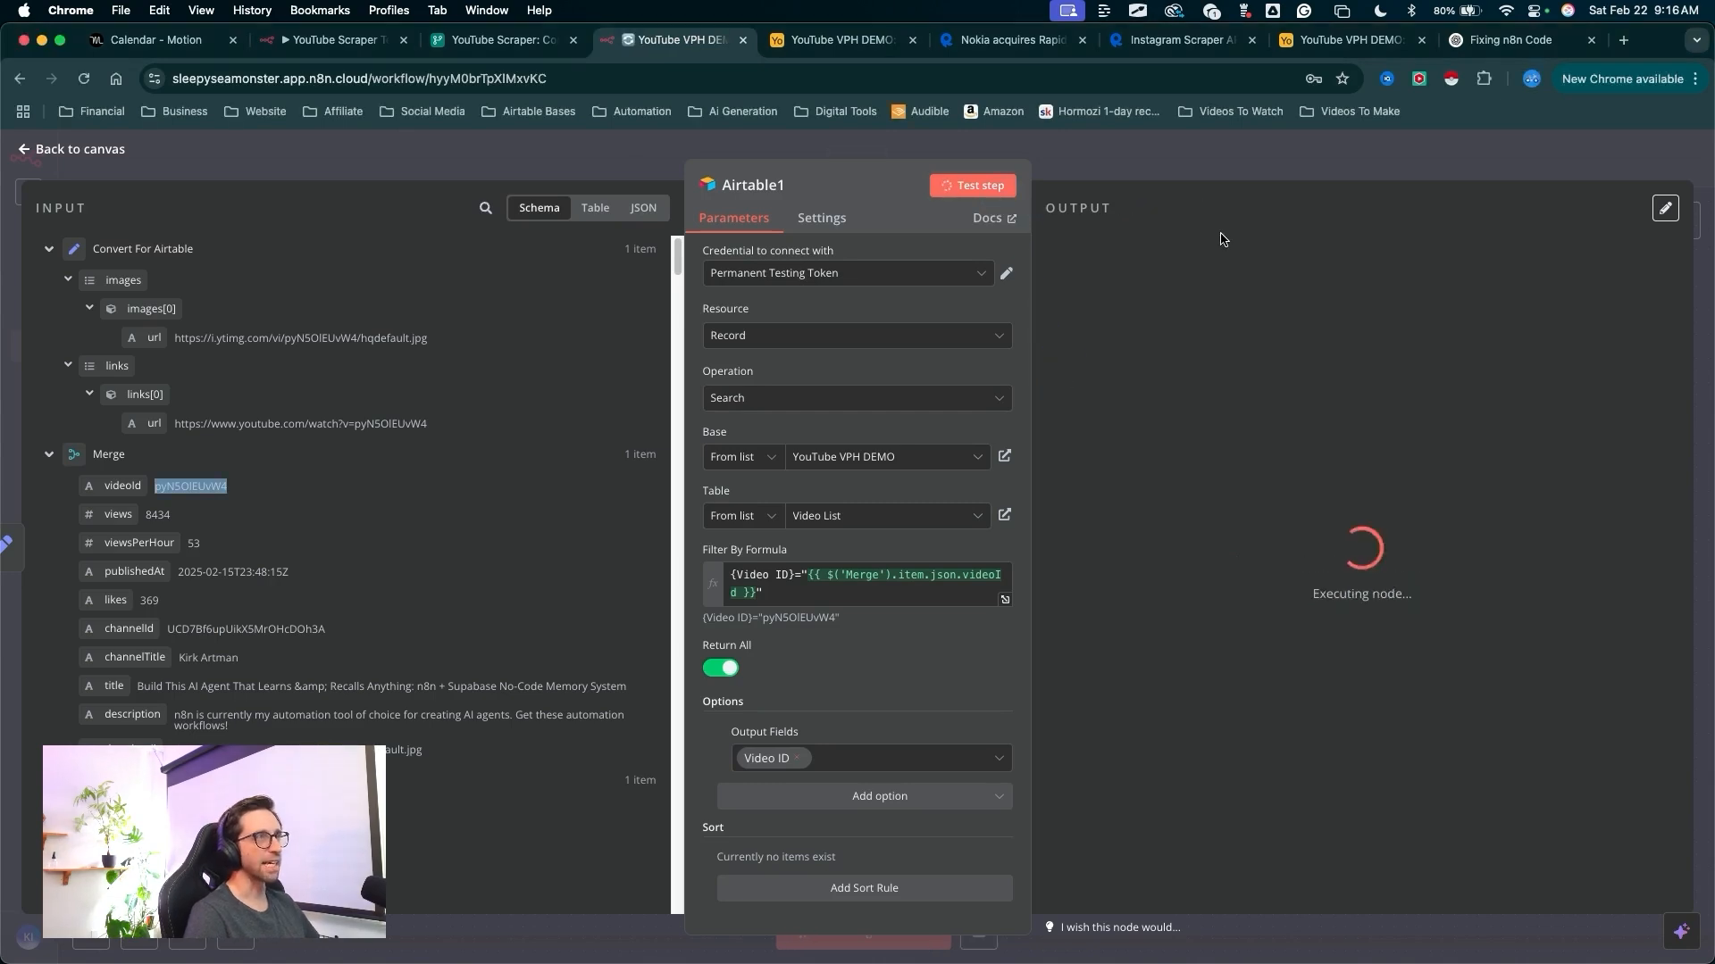
mouse_move(1341, 164)
left_mouse_down()
mouse_move(1244, 220)
mouse_move(1141, 324)
left_mouse_up()
left_click_drag(1092, 495, 1091, 176)
key("Escape")
- Add an Airtable node with the Delete a record action after the Airtable1 search node
left_click_drag(1103, 786, 1103, 522)
left_click(1121, 517)
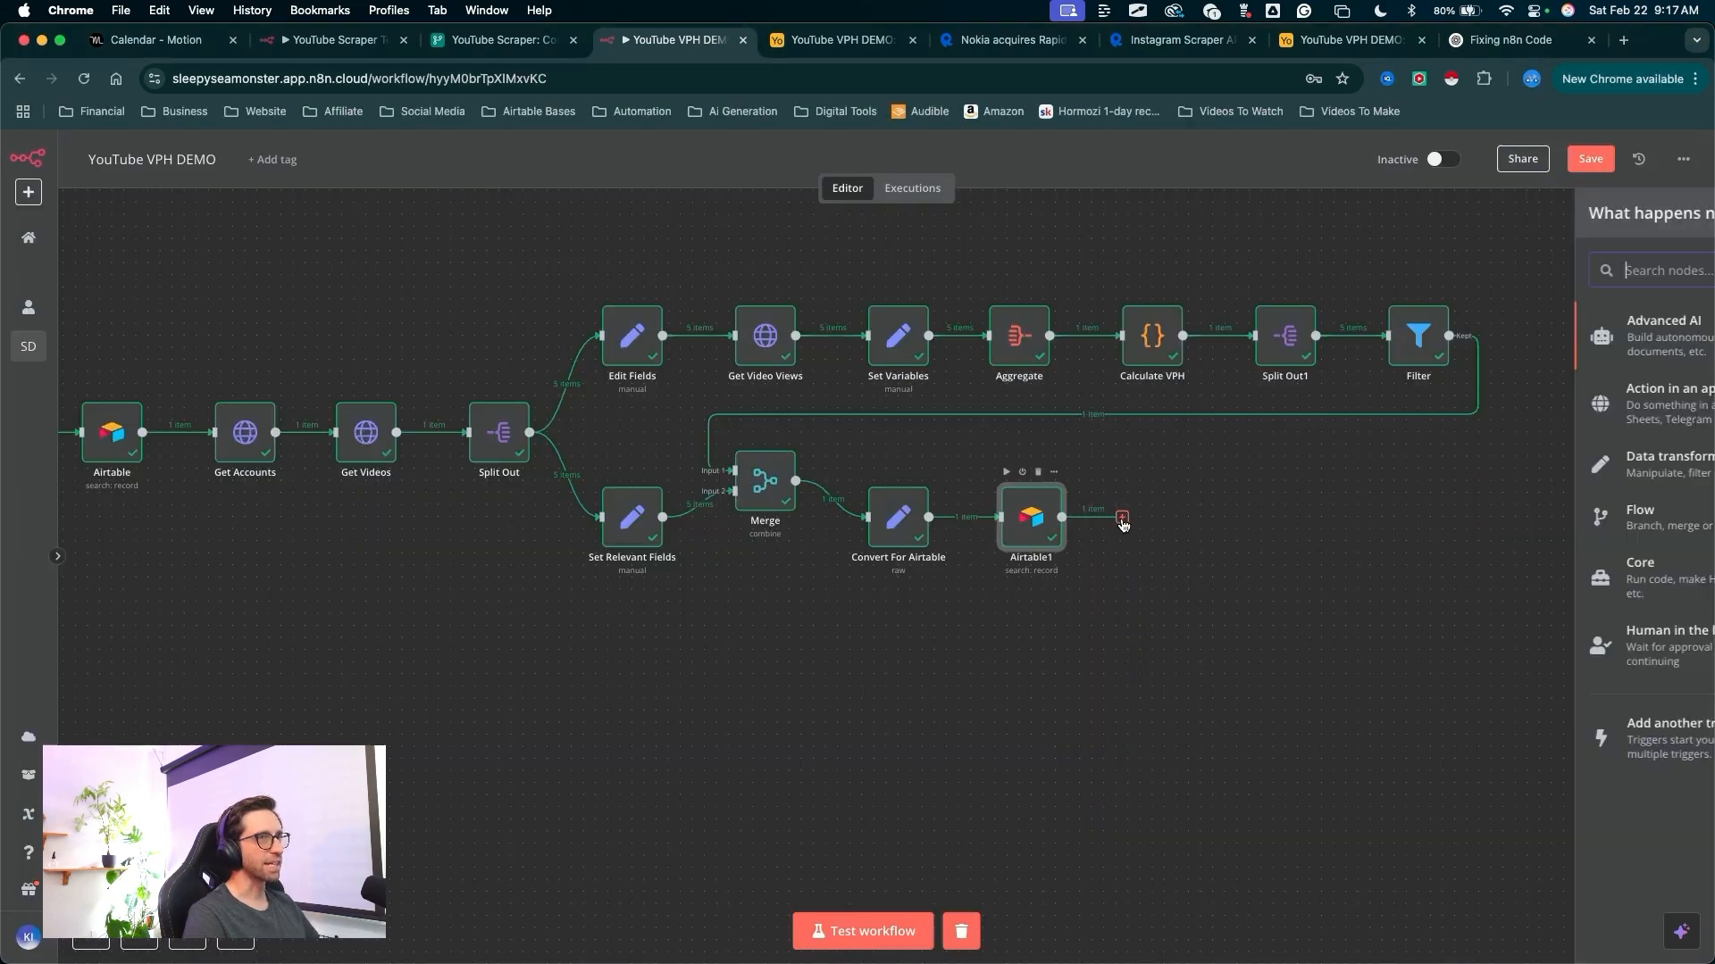
type("air")
key("Return")
mouse_move(1152, 460)
left_mouse_down()
mouse_move(1383, 576)
mouse_move(1384, 555)
left_mouse_up()
key("Return")
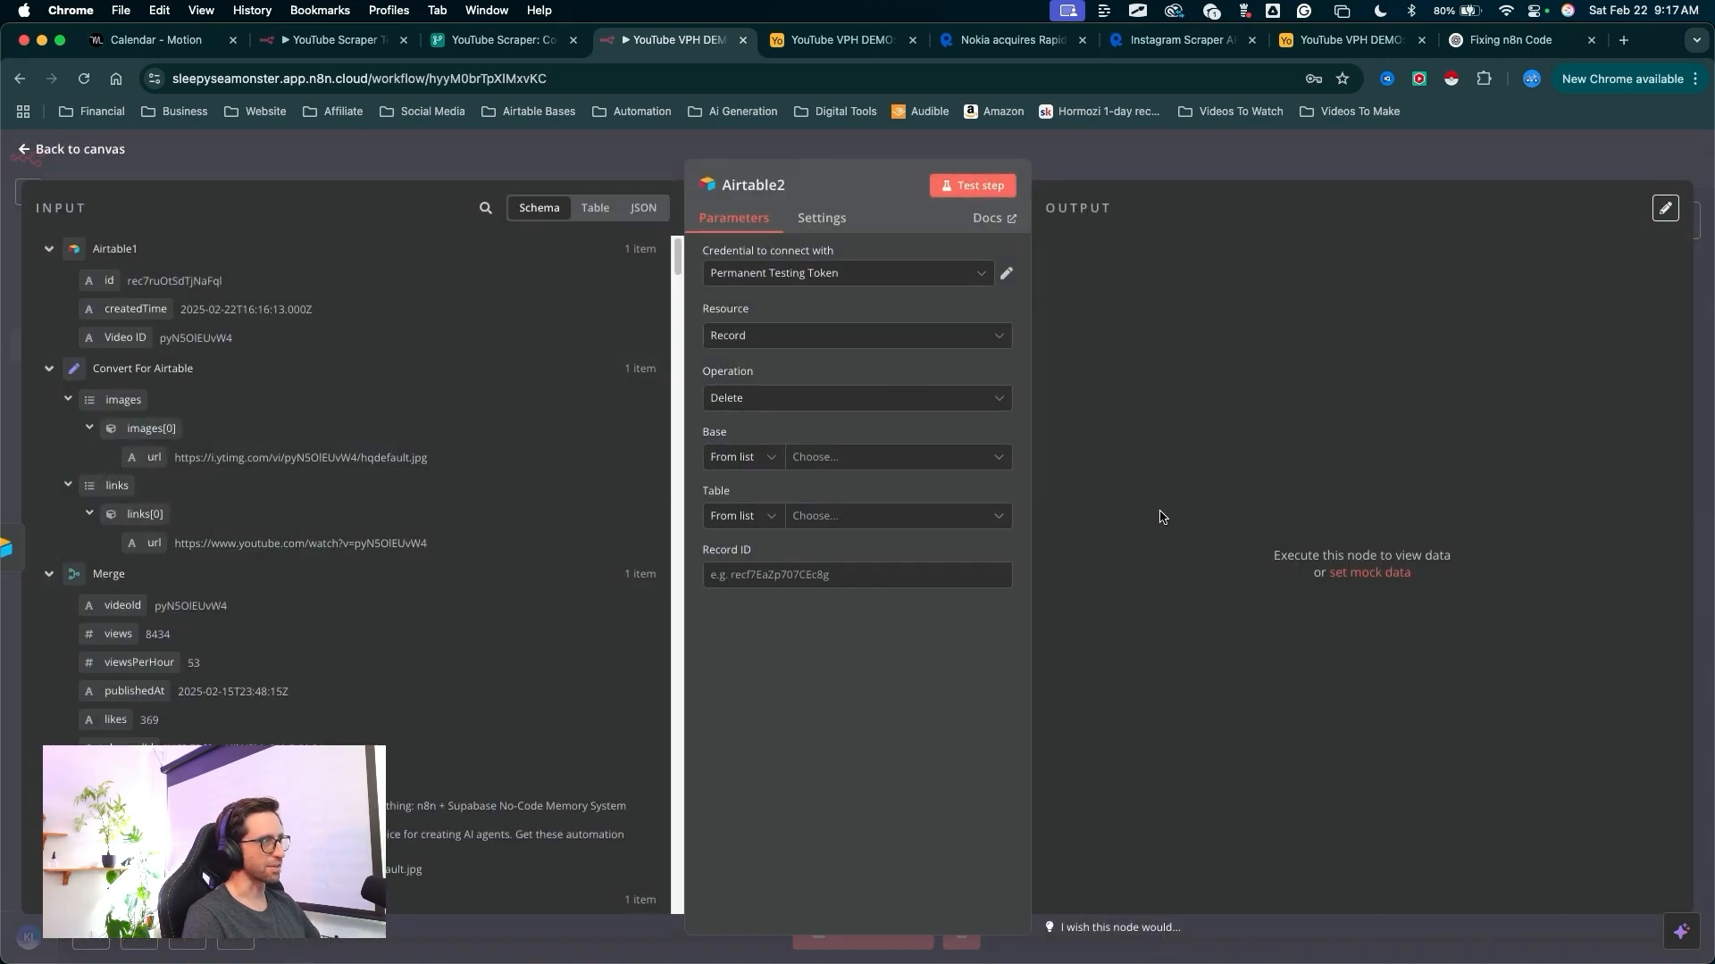
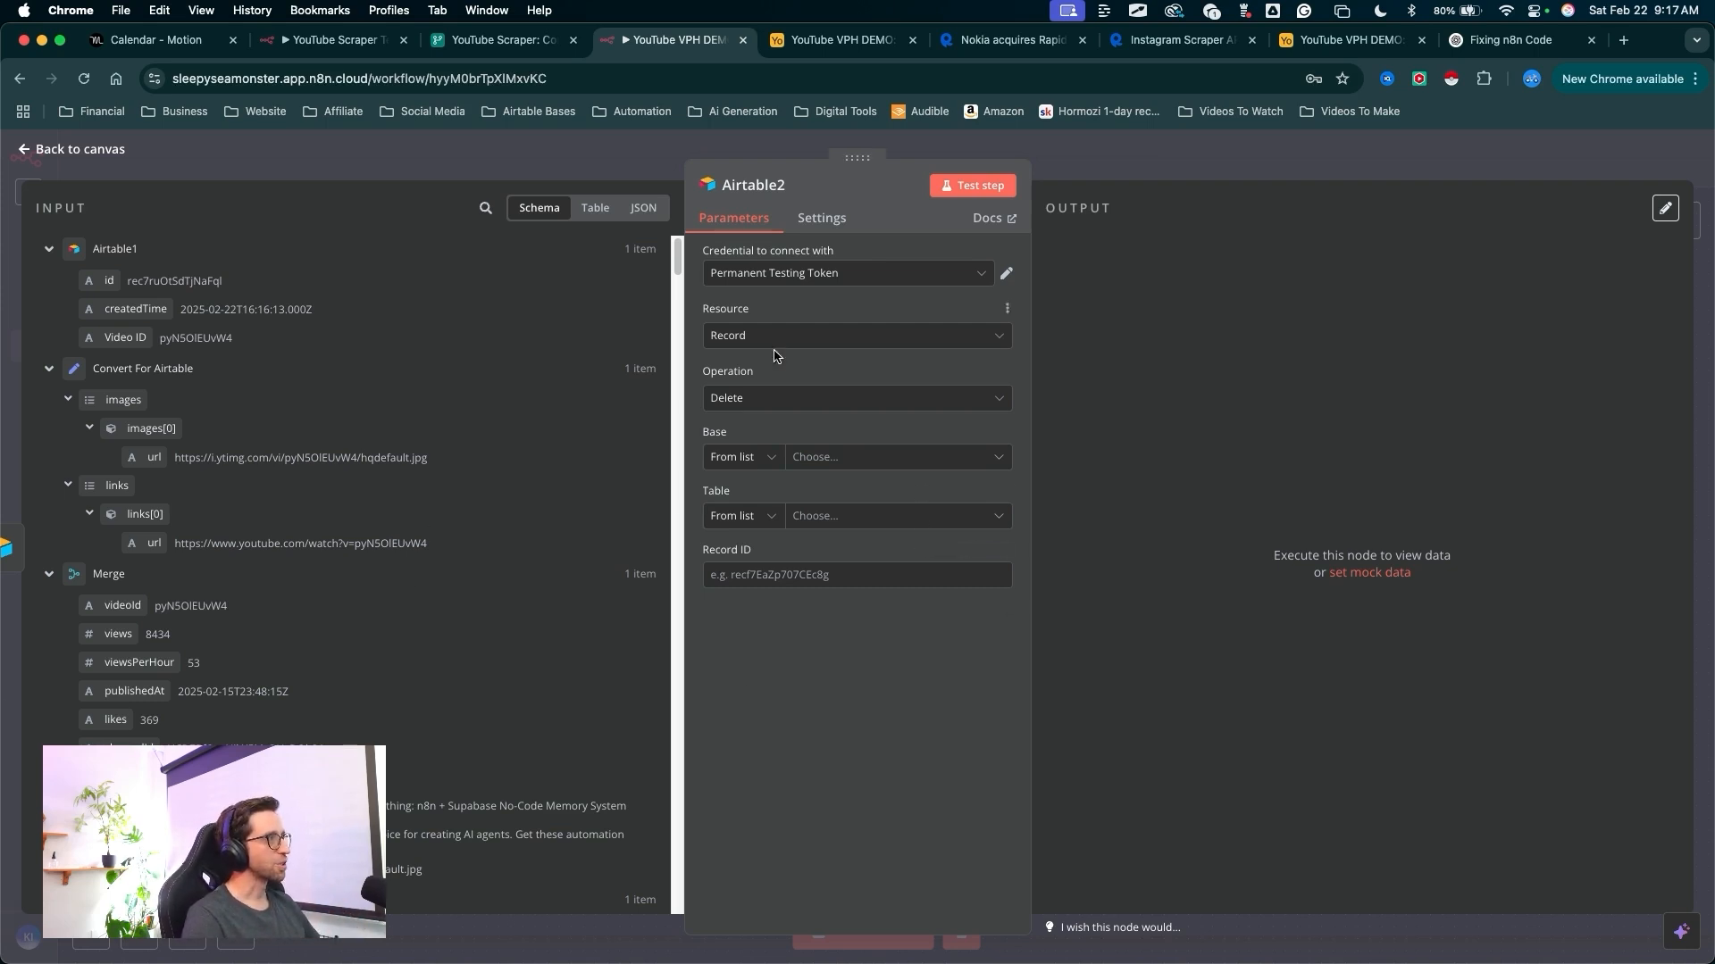
- Point the delete node at the YouTube VPH DEMO base and its Video List table
left_click(859, 456)
left_click(851, 527)
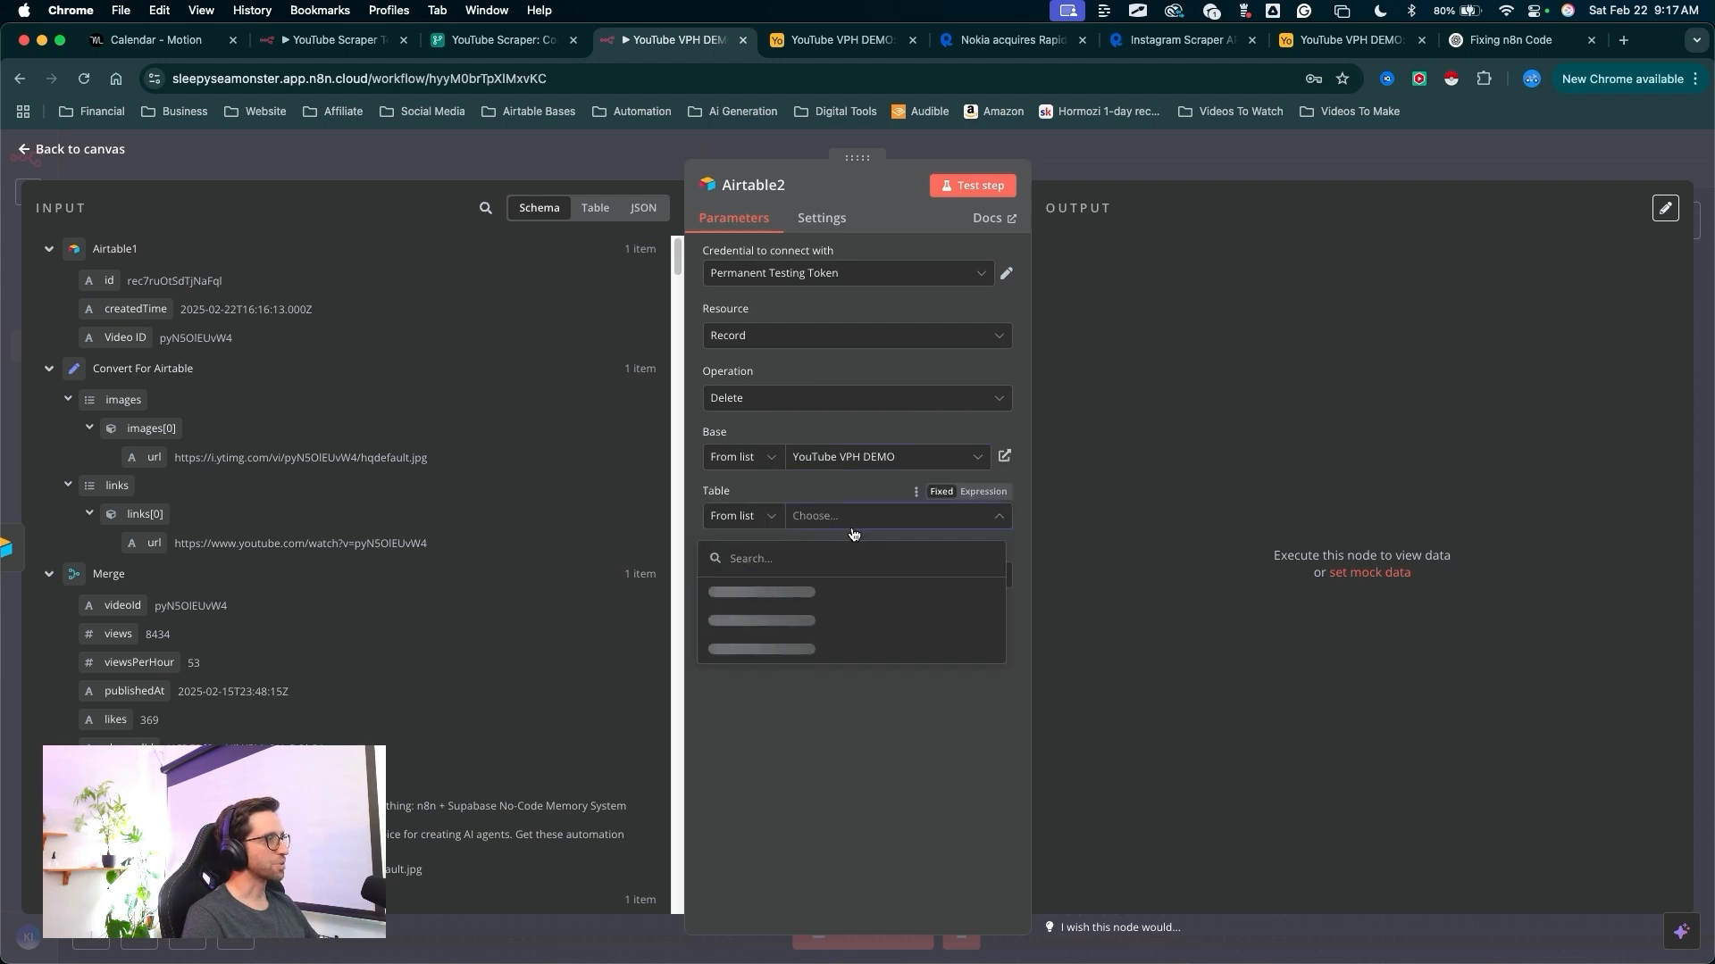
left_click(764, 621)
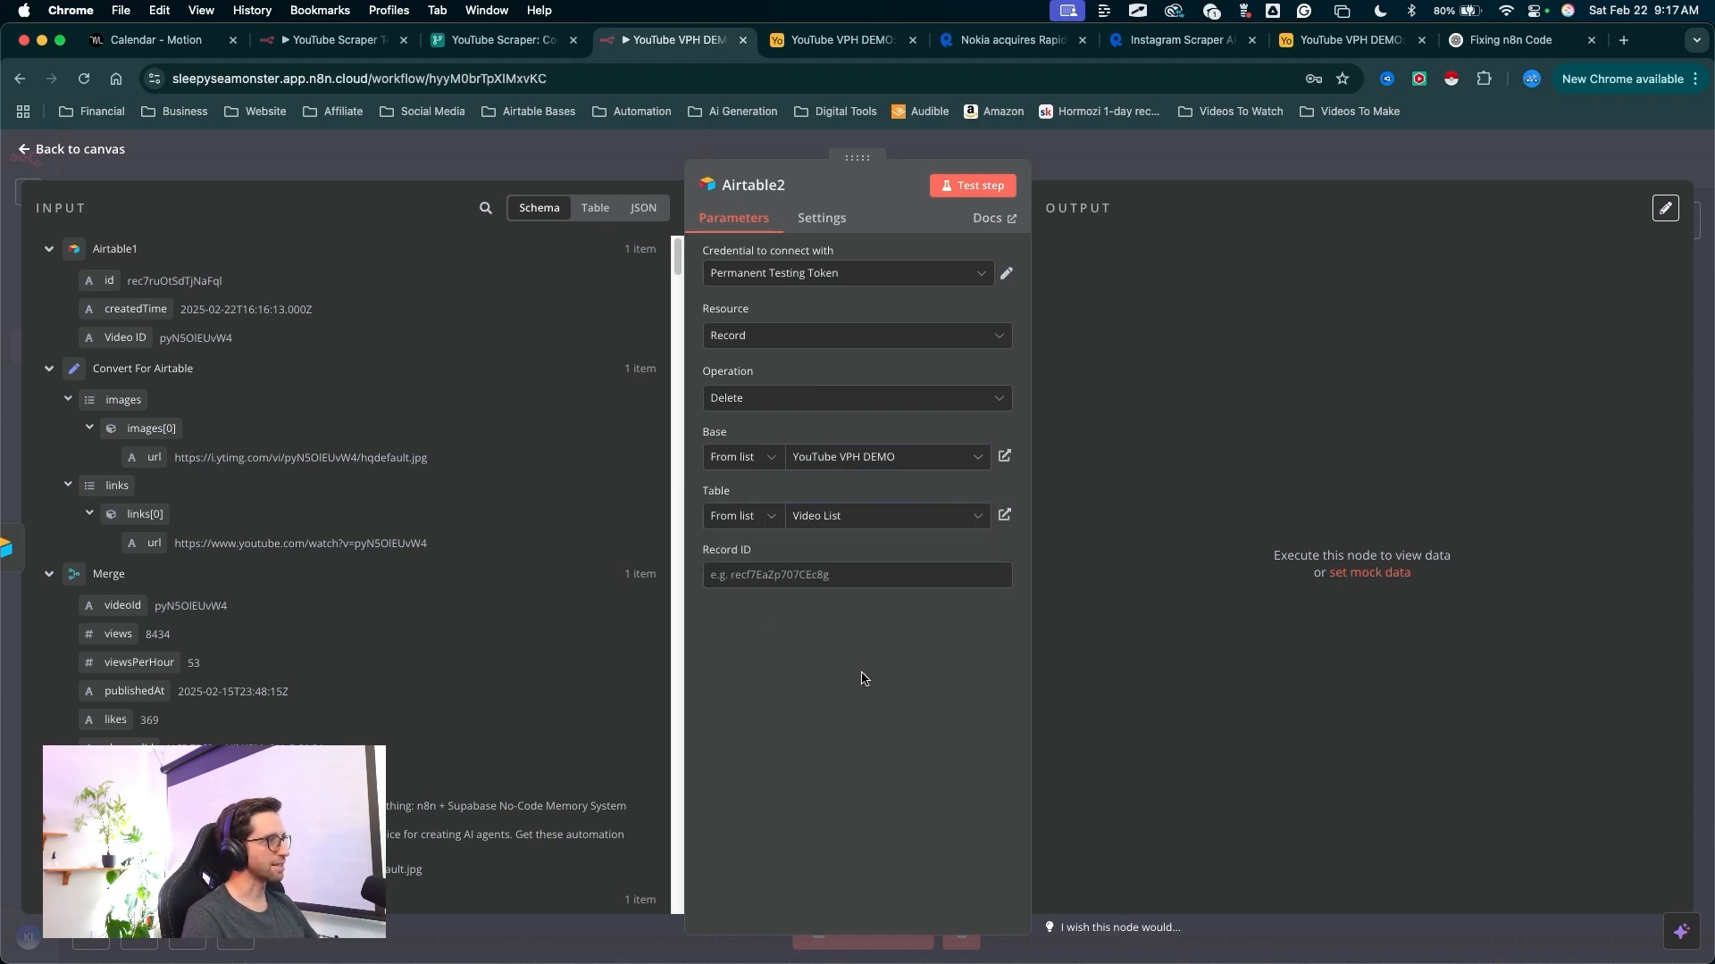
- Map the id from the Airtable1 search result to Record ID as {{ $json.id }}
left_click_drag(828, 734, 739, 589)
key("Escape")
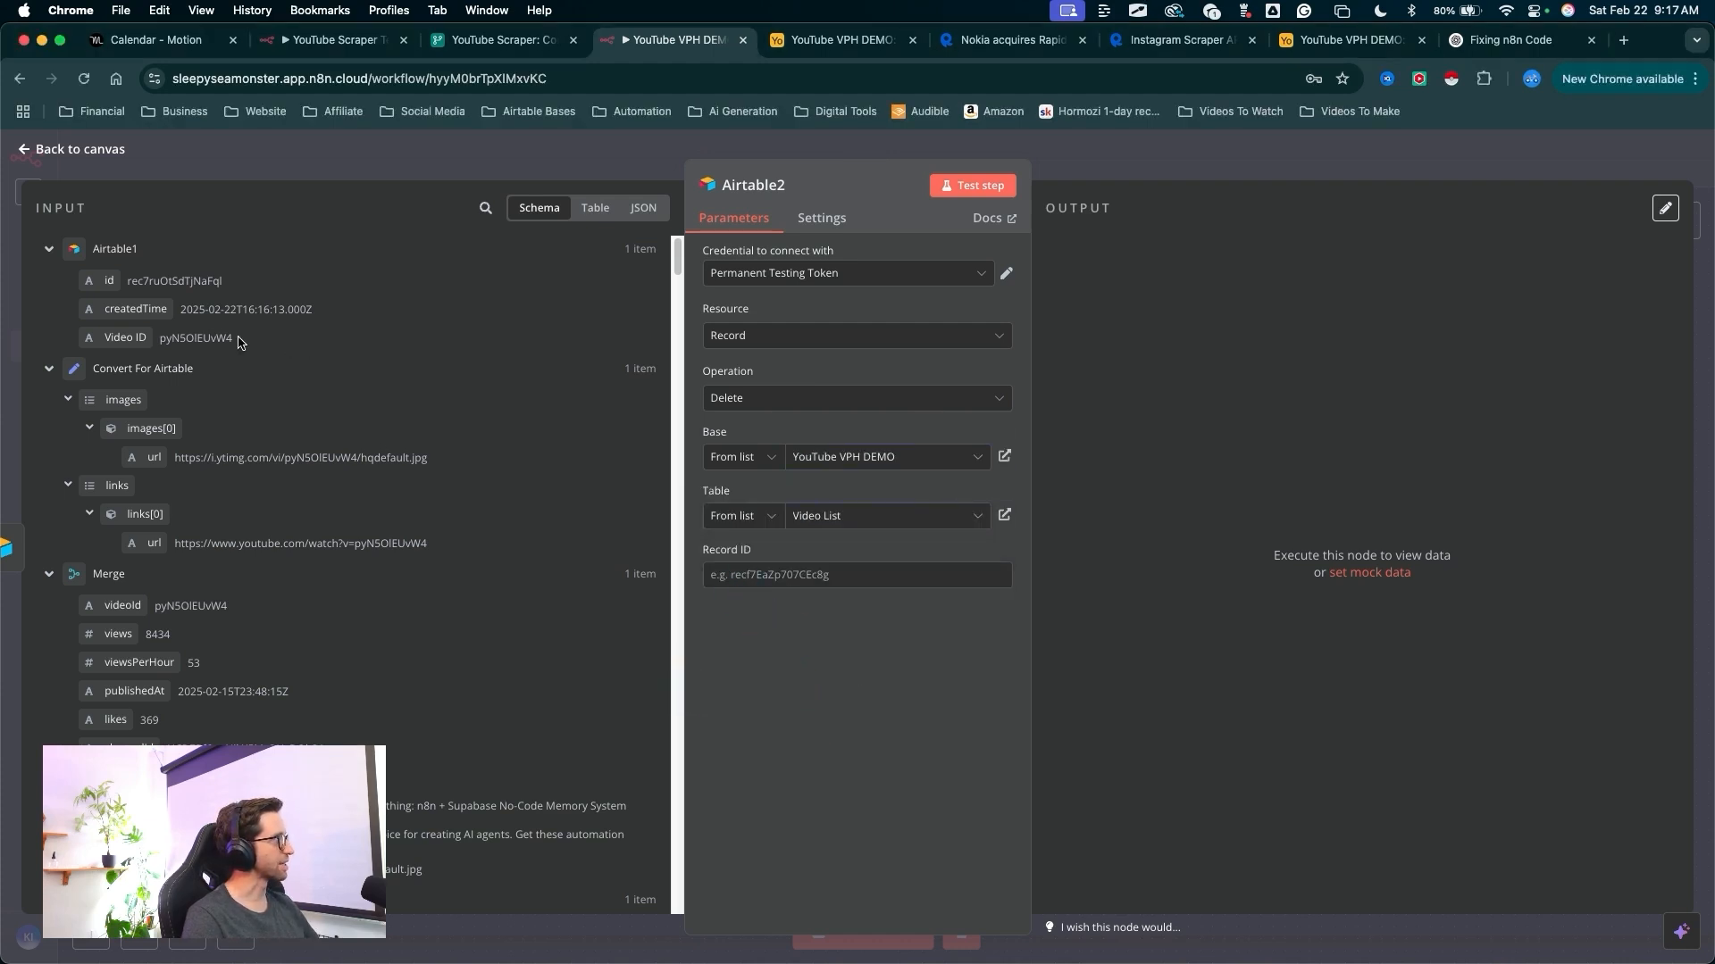
mouse_move(252, 204)
left_mouse_down()
mouse_move(107, 247)
mouse_move(789, 590)
left_mouse_up()
key("Escape")
- Test the Airtable delete node and review its output
left_click_drag(1002, 558, 986, 169)
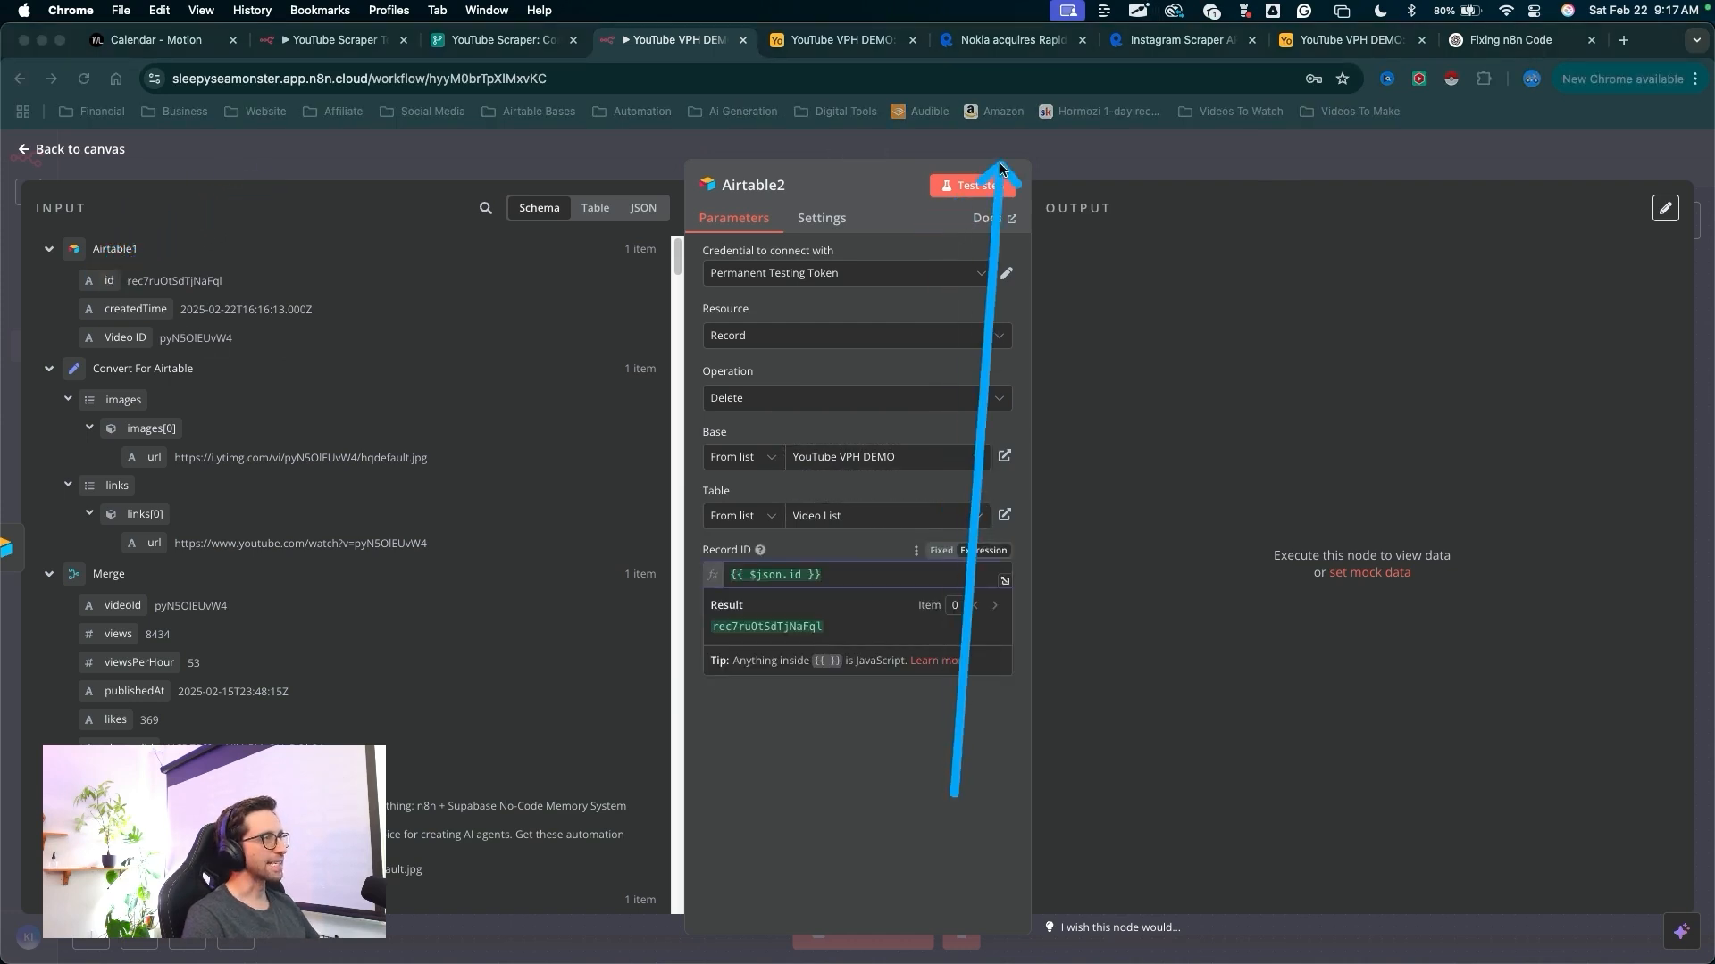
key("Escape")
left_click(976, 190)
left_click_drag(1470, 229, 1194, 276)
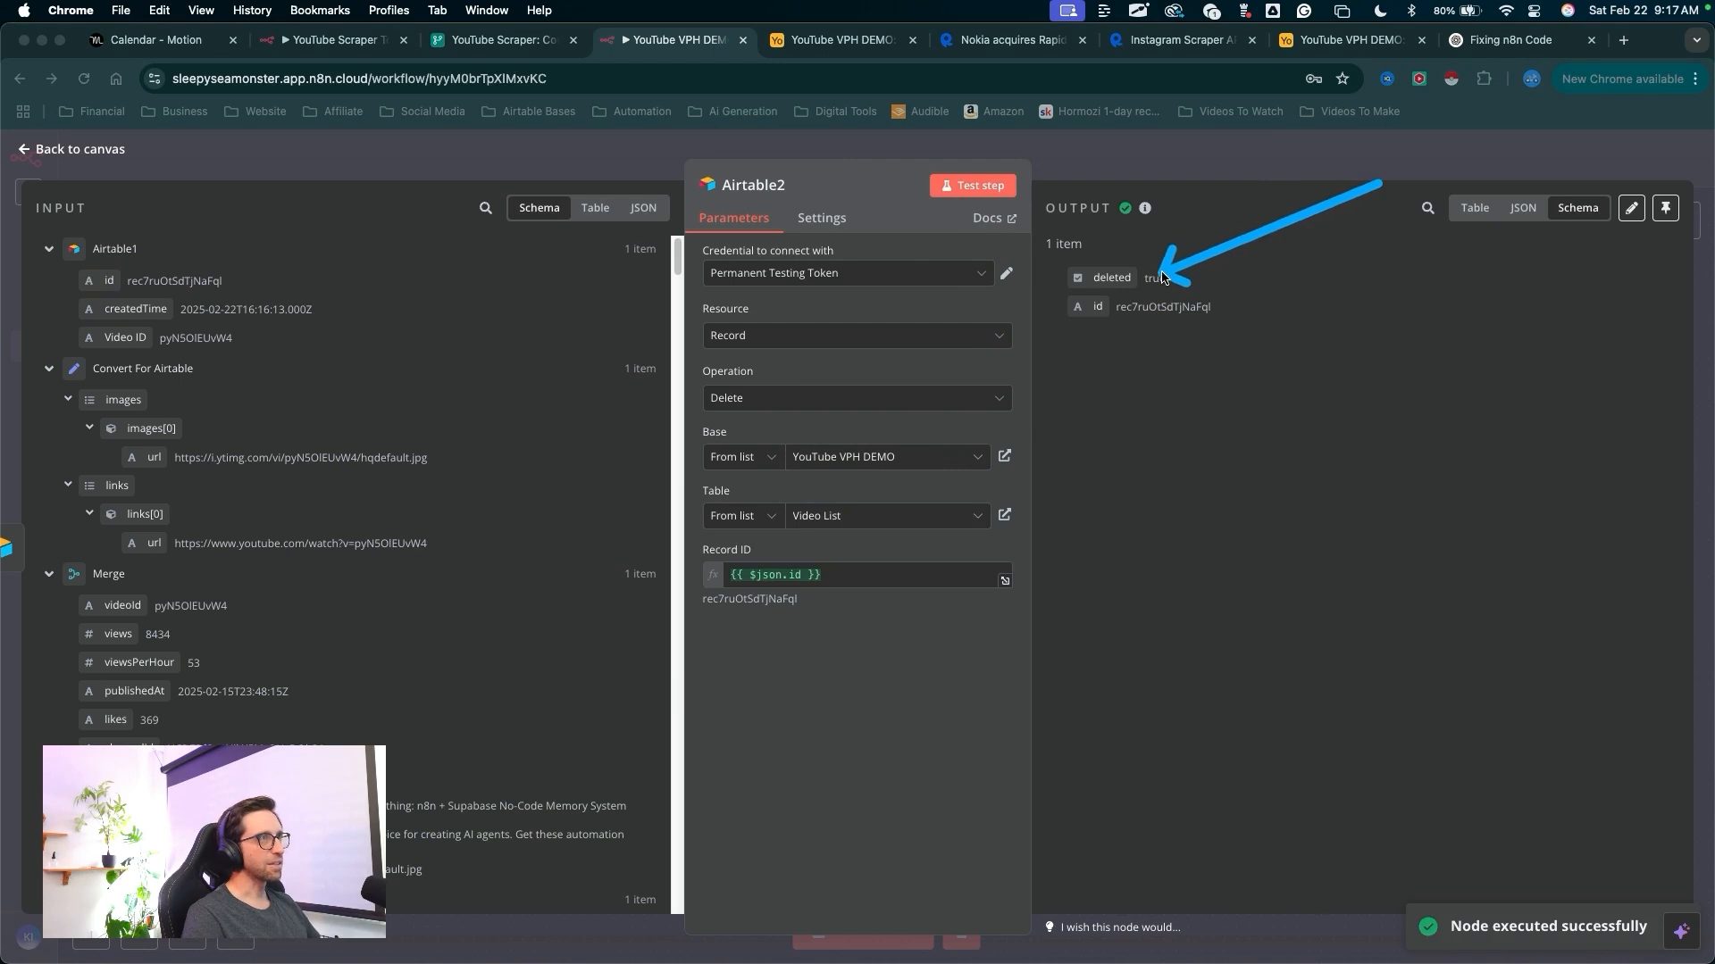
left_click_drag(1397, 222, 1156, 302)
key("Escape")
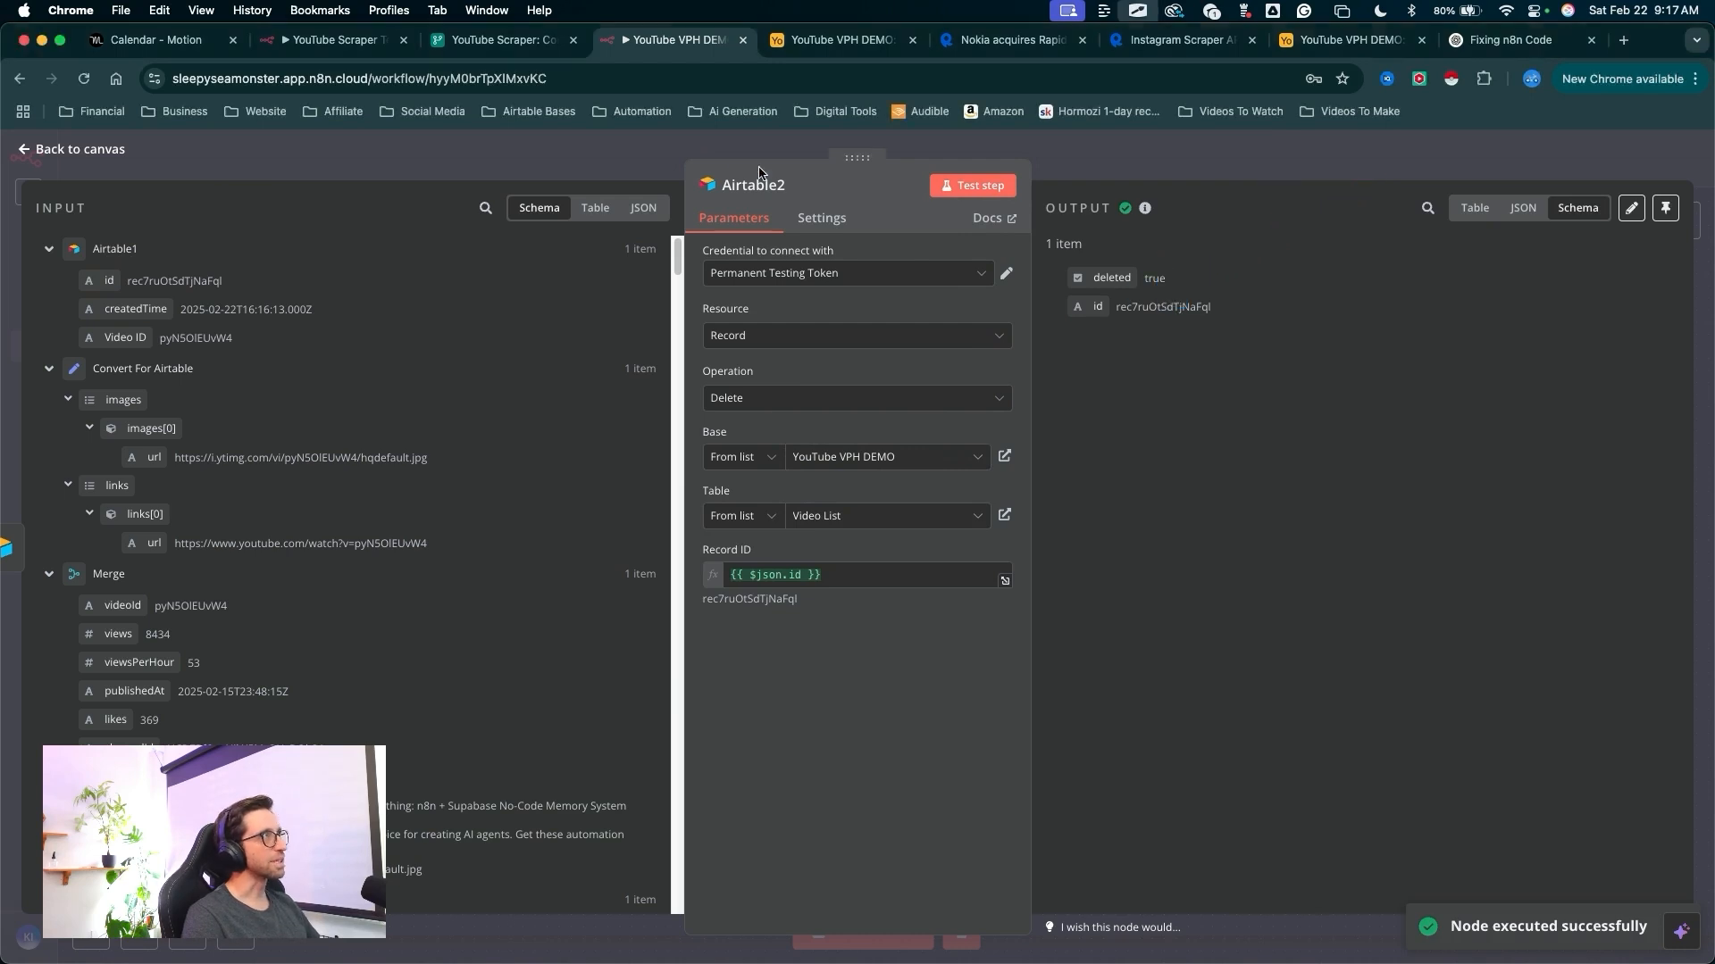
- Switch to Airtable and check the All Data view for the test record's deletion
left_click(837, 39)
mouse_move(806, 734)
left_mouse_down()
mouse_move(811, 306)
mouse_move(688, 296)
mouse_move(787, 296)
left_mouse_up()
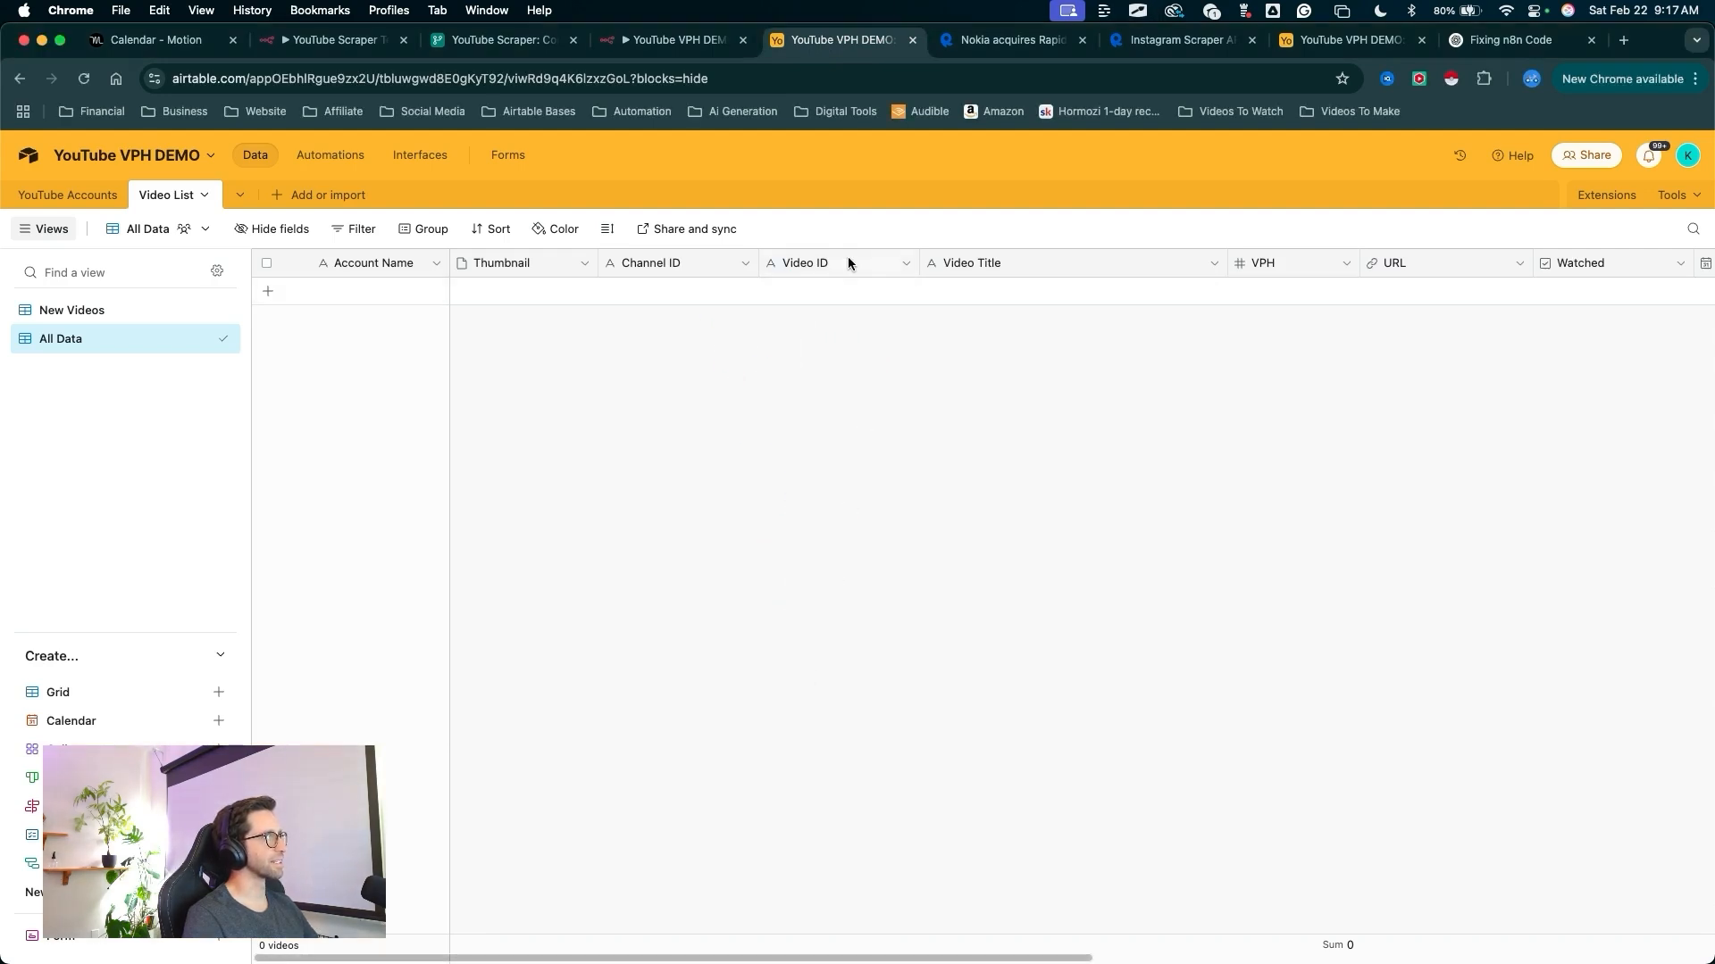
mouse_move(722, 705)
left_mouse_down()
mouse_move(402, 421)
mouse_move(834, 313)
mouse_move(1053, 696)
mouse_move(423, 323)
mouse_move(1169, 357)
mouse_move(613, 497)
mouse_move(585, 469)
left_mouse_up()
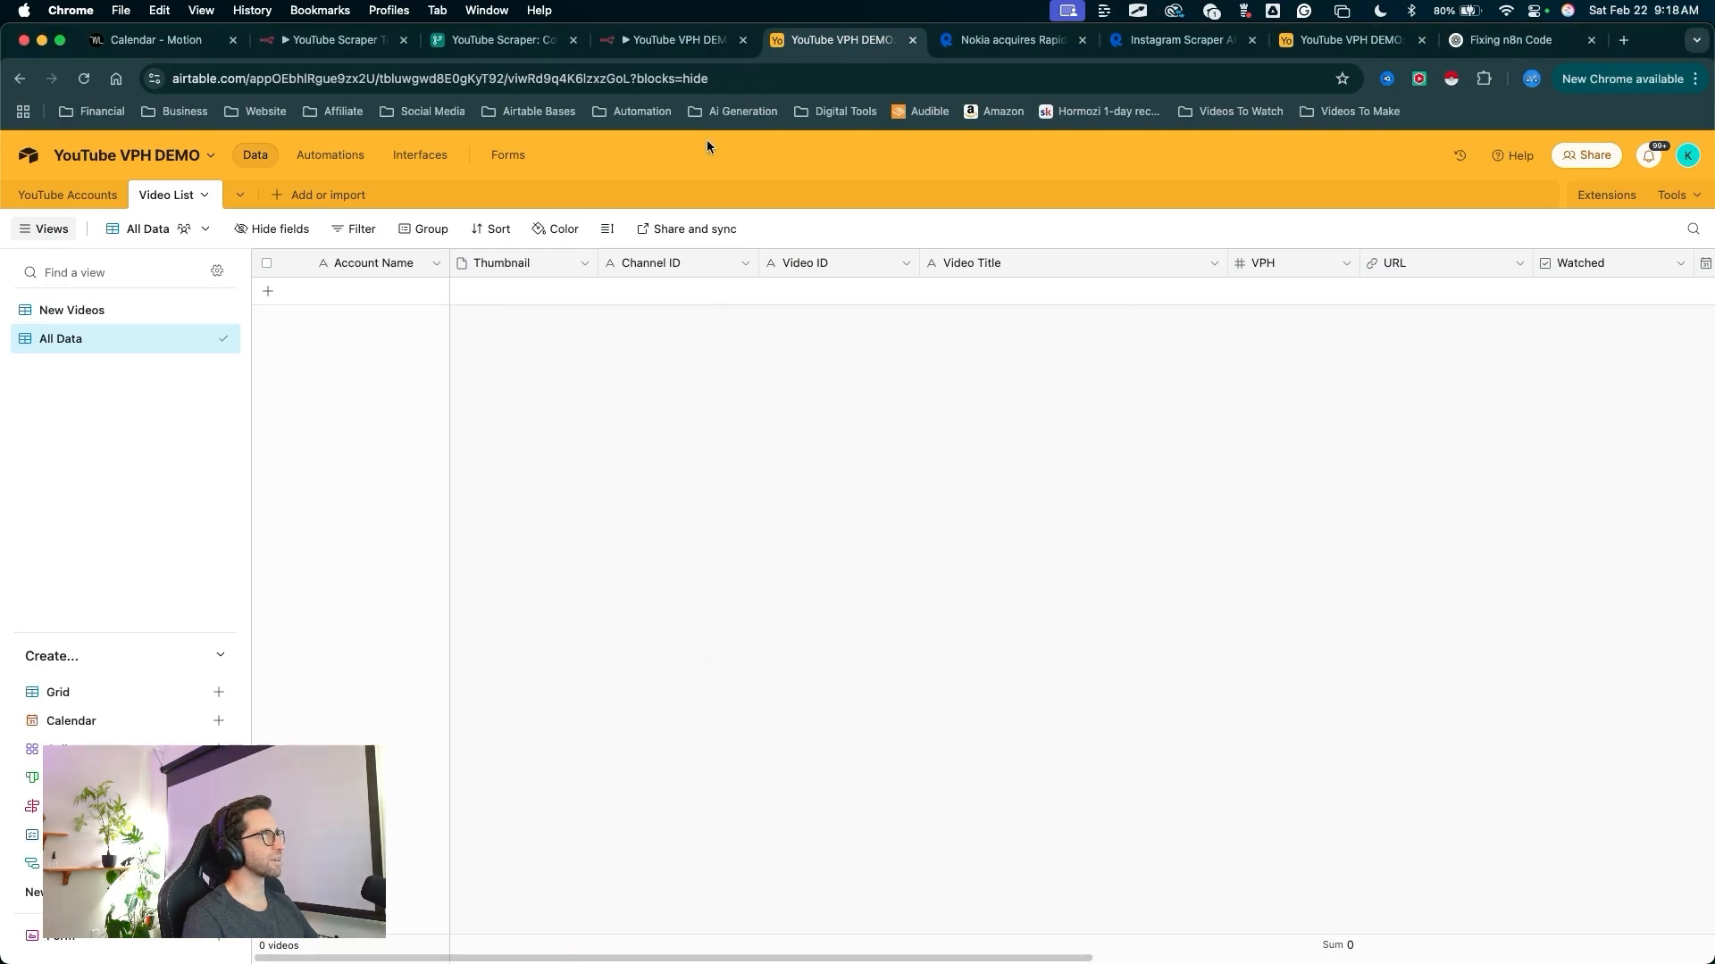
- Return to n8n and branch an Airtable Create a record node off the Convert For Airtable node
left_click(654, 47)
left_click_drag(1224, 631, 1109, 162)
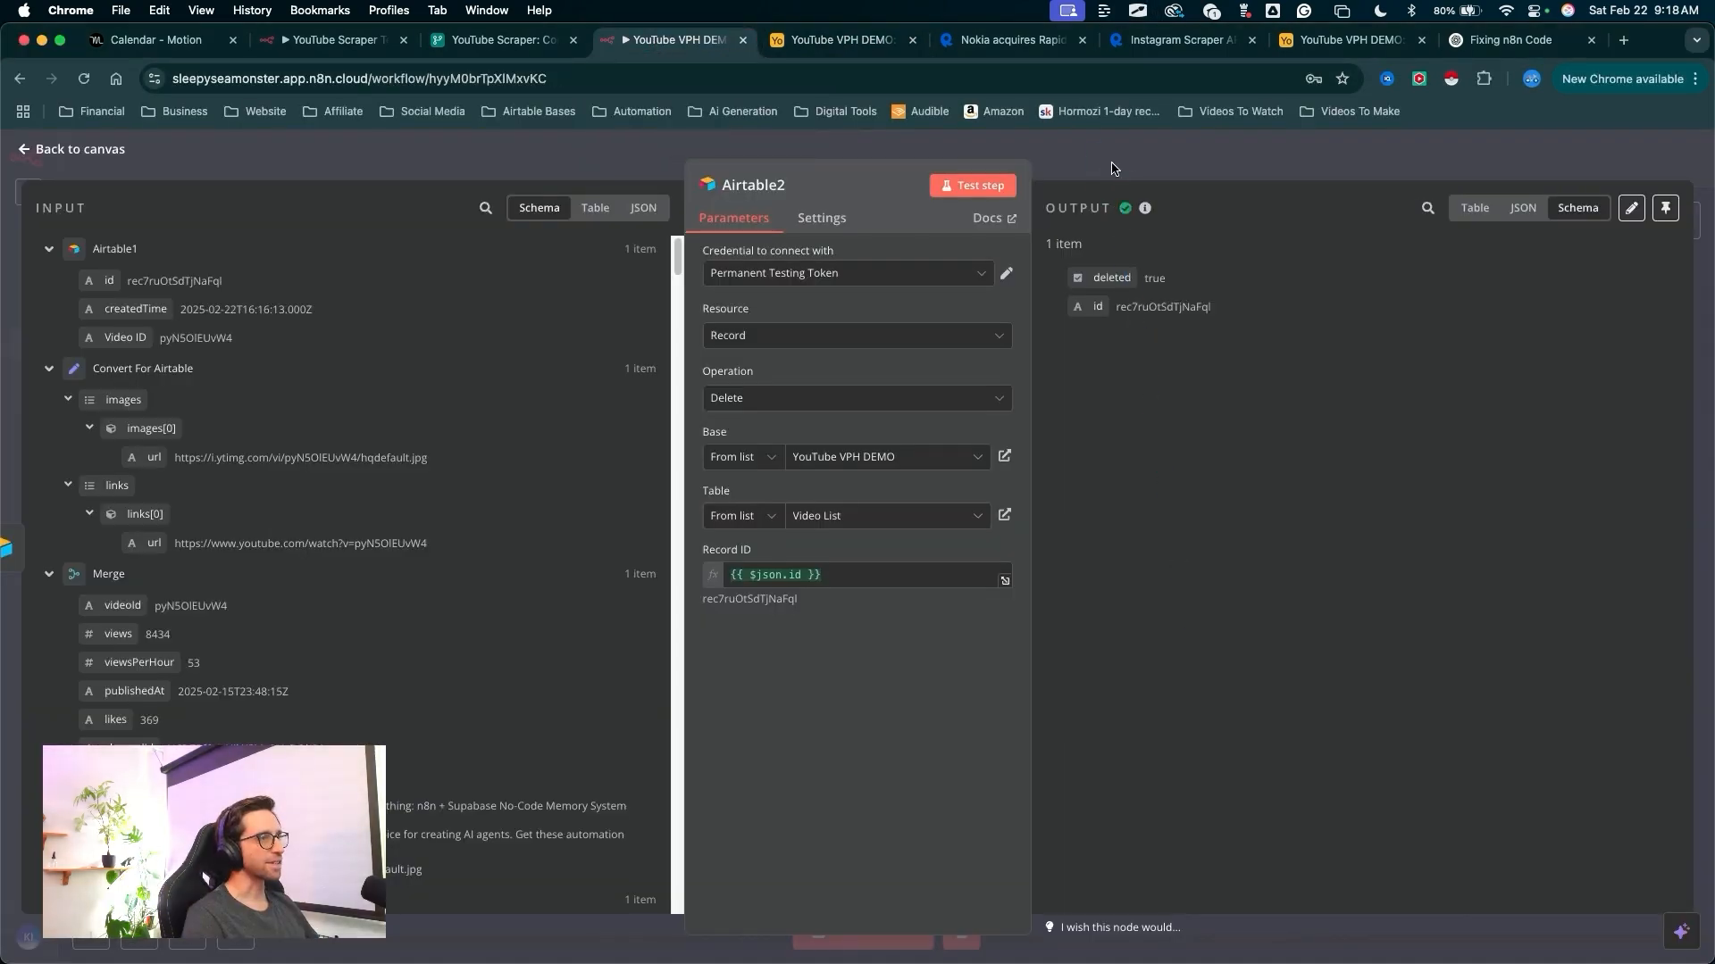
key("Escape")
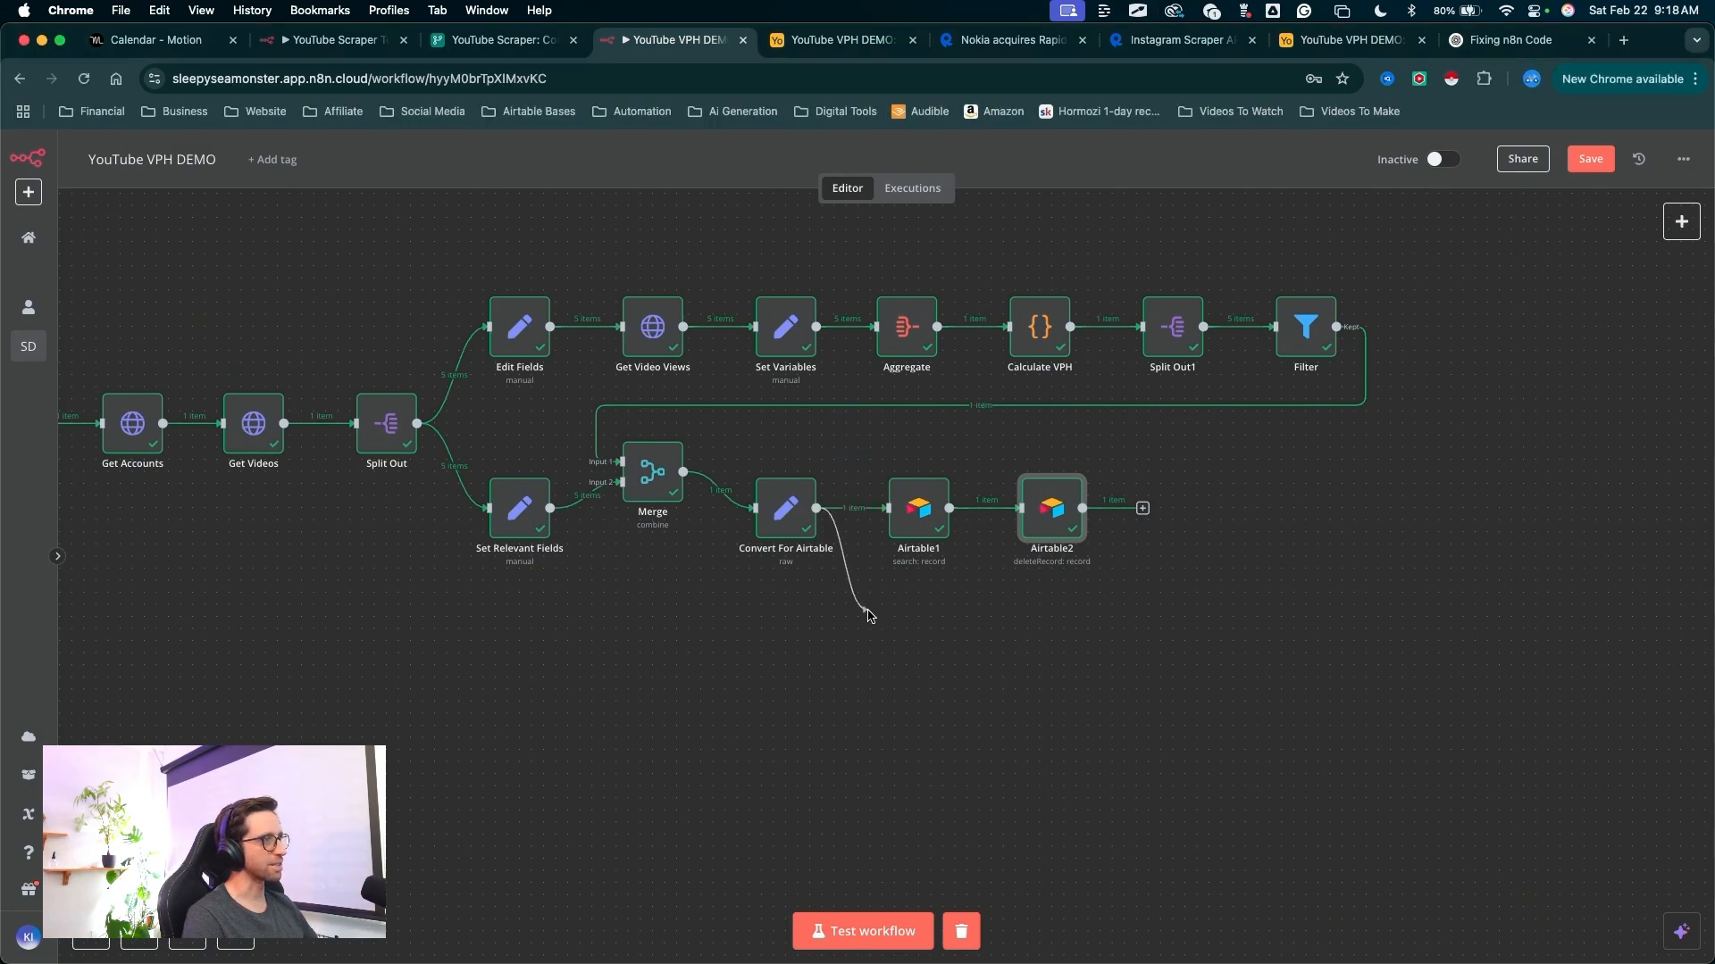
left_click_drag(884, 625, 879, 628)
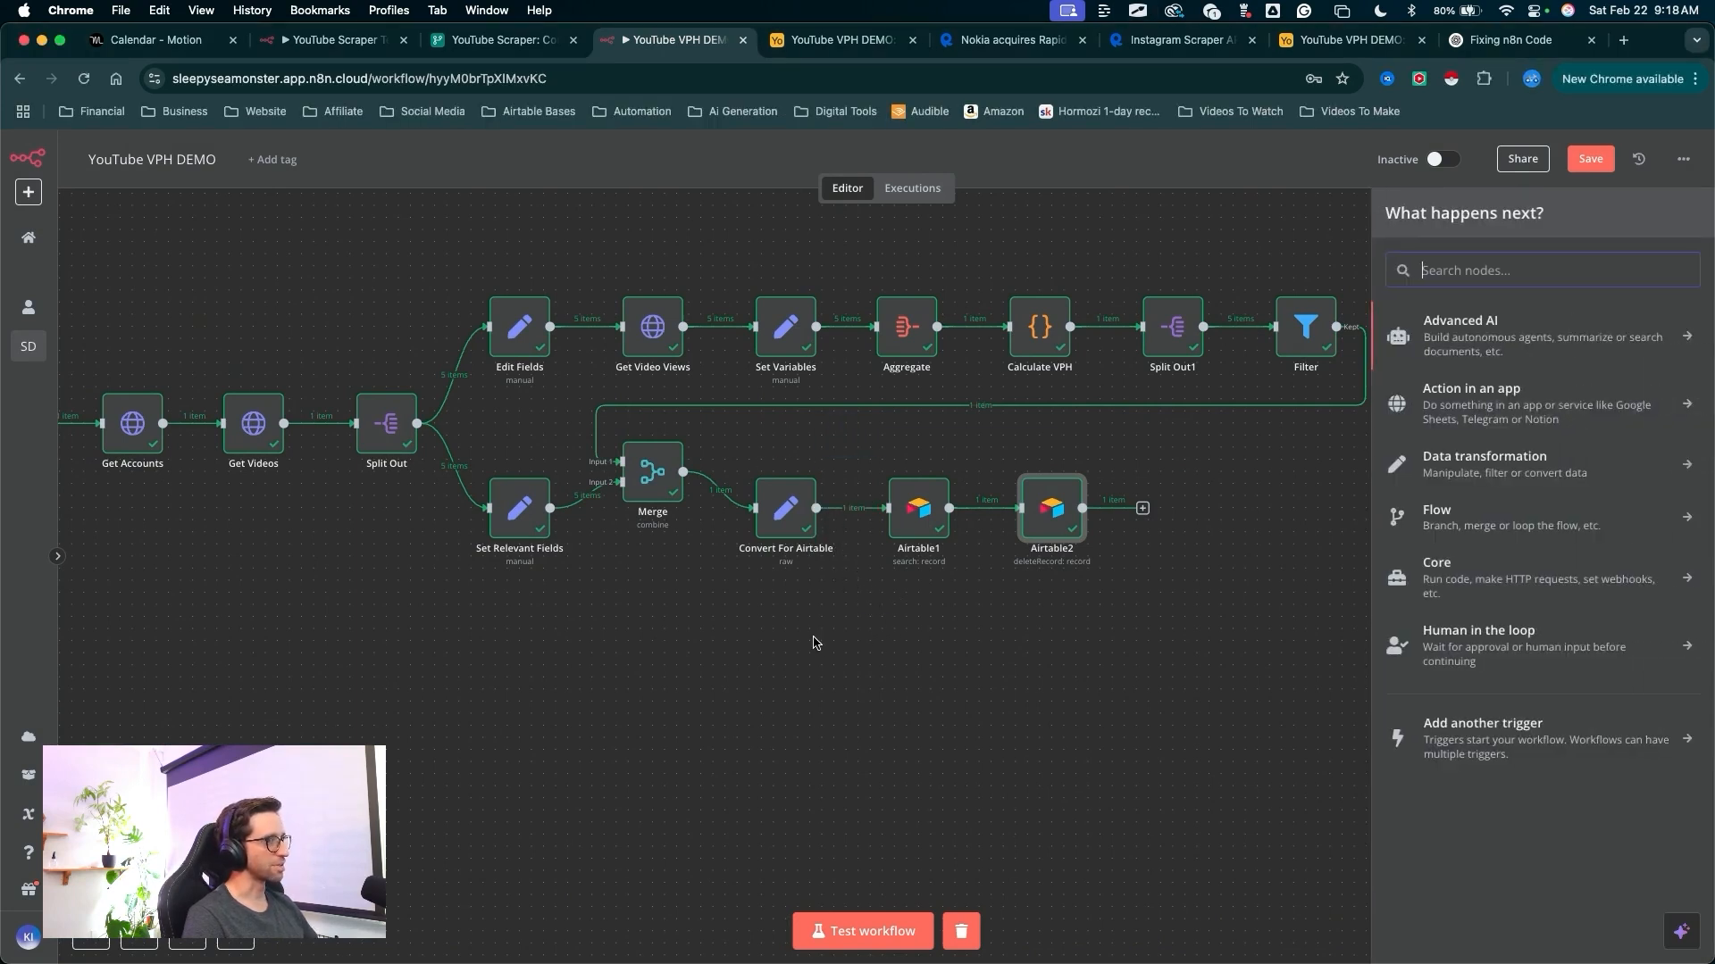
type("air")
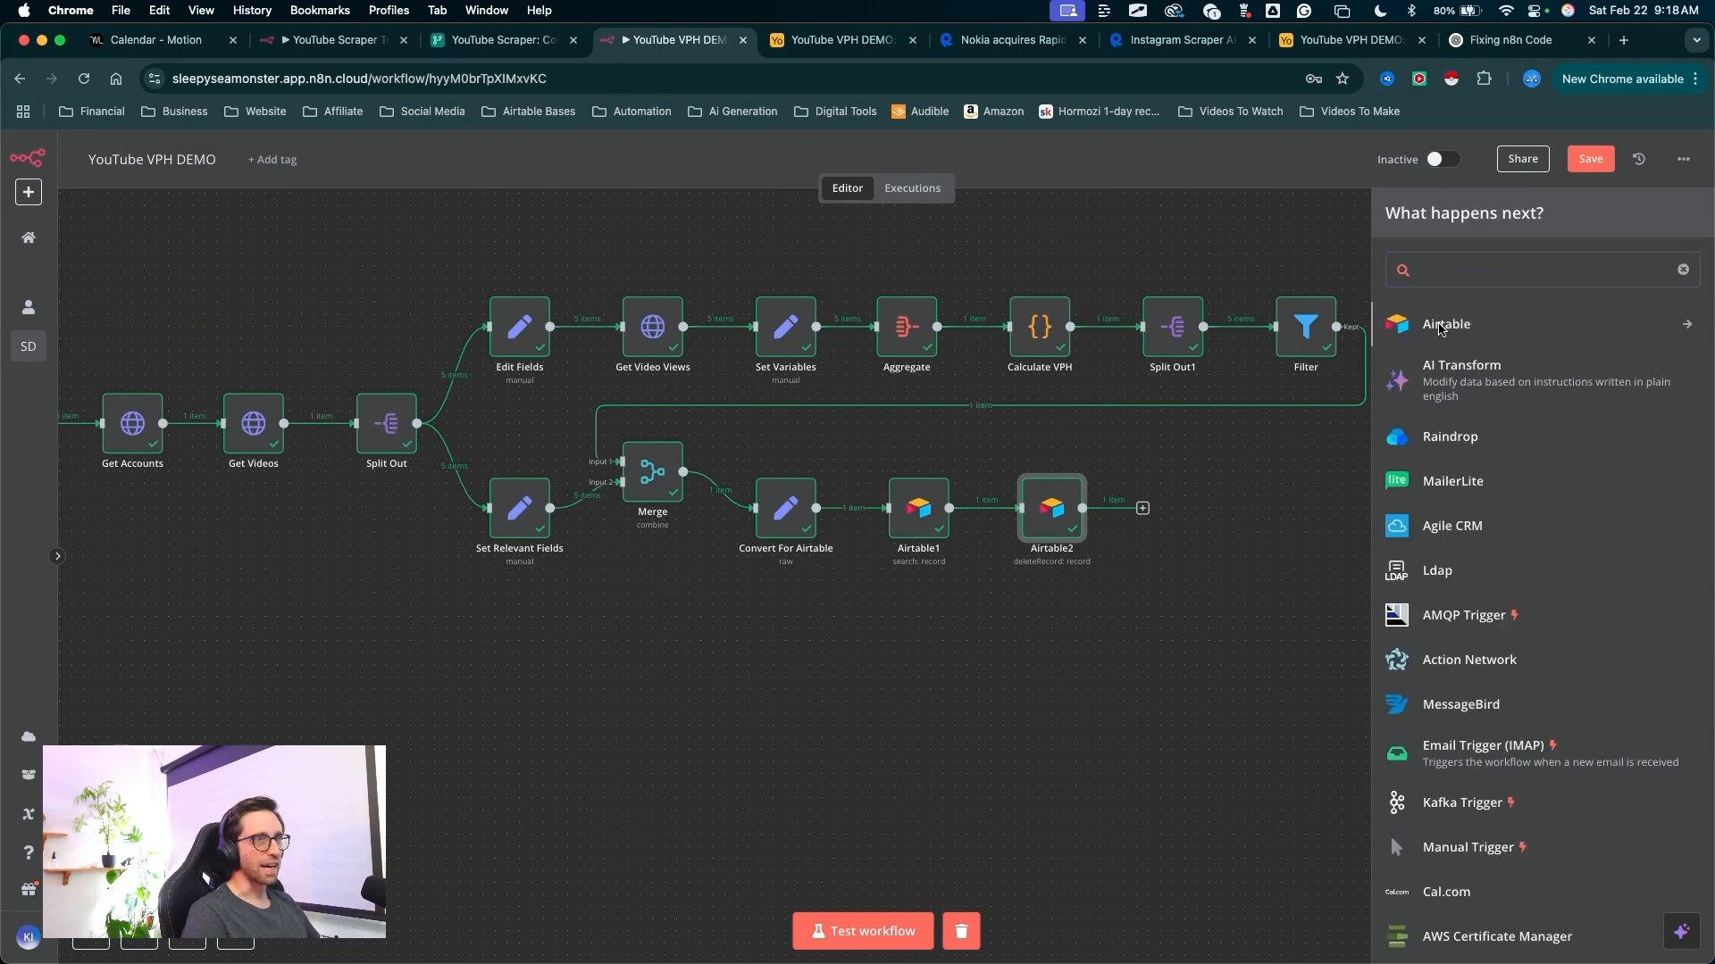
left_click(1441, 327)
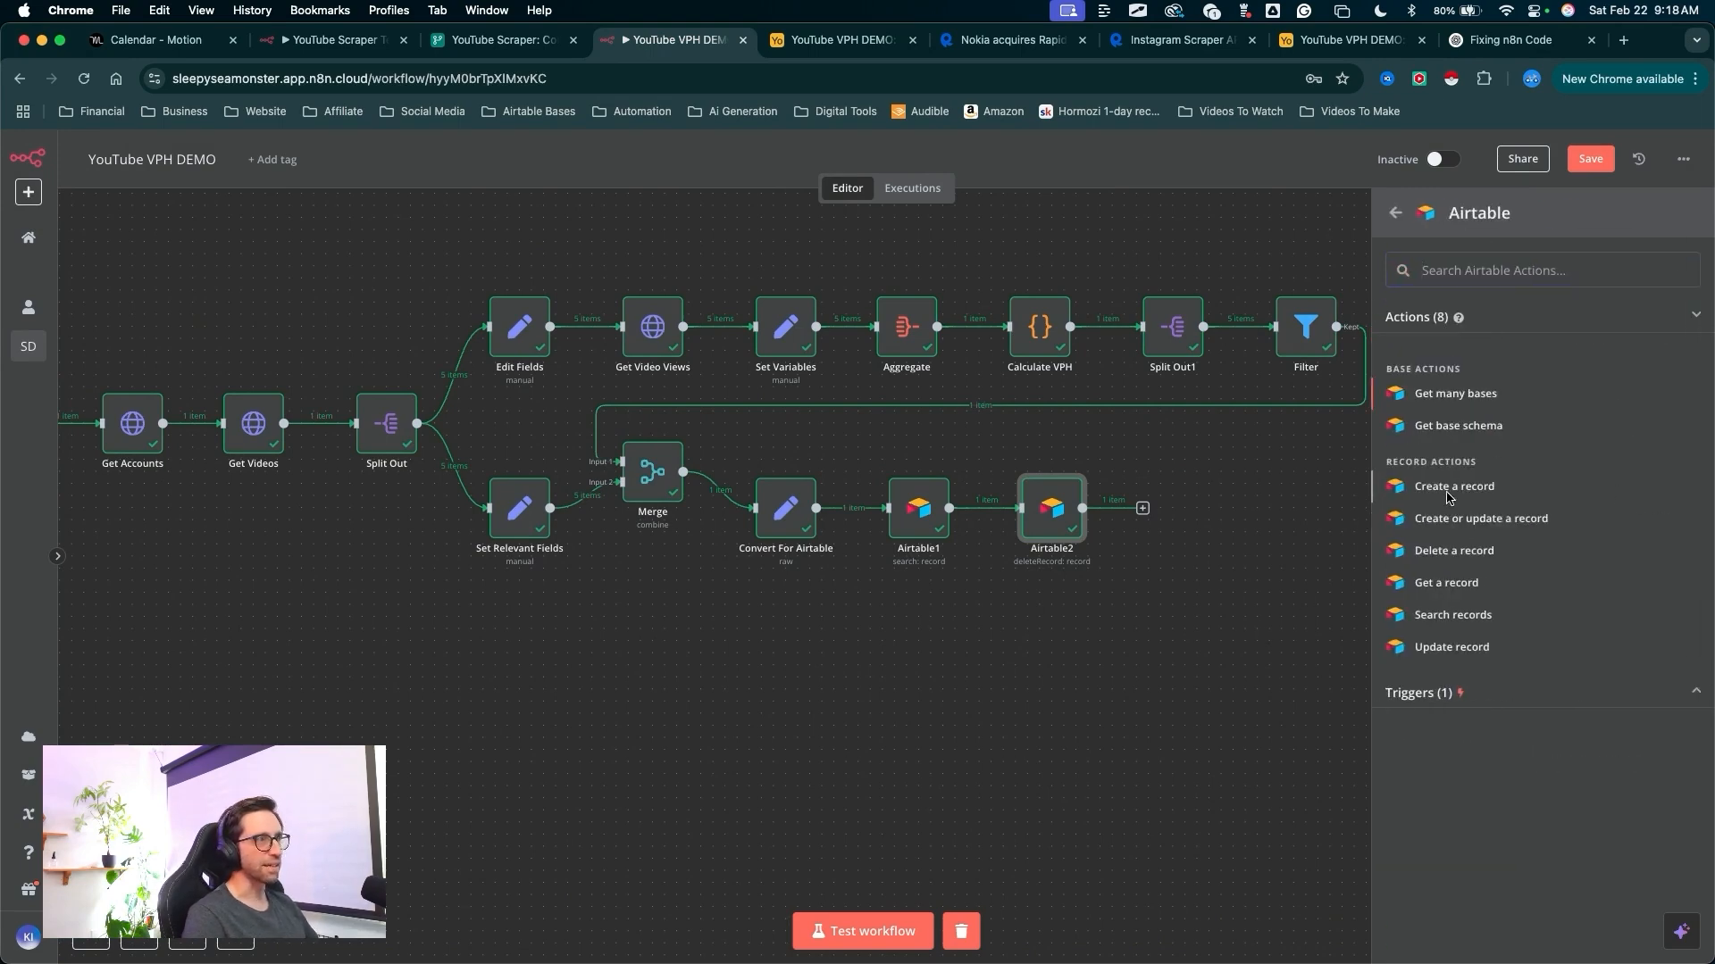
left_click(1448, 497)
- Point the create node at the YouTube VPH DEMO base and its Video List table
left_click(812, 457)
left_click(836, 482)
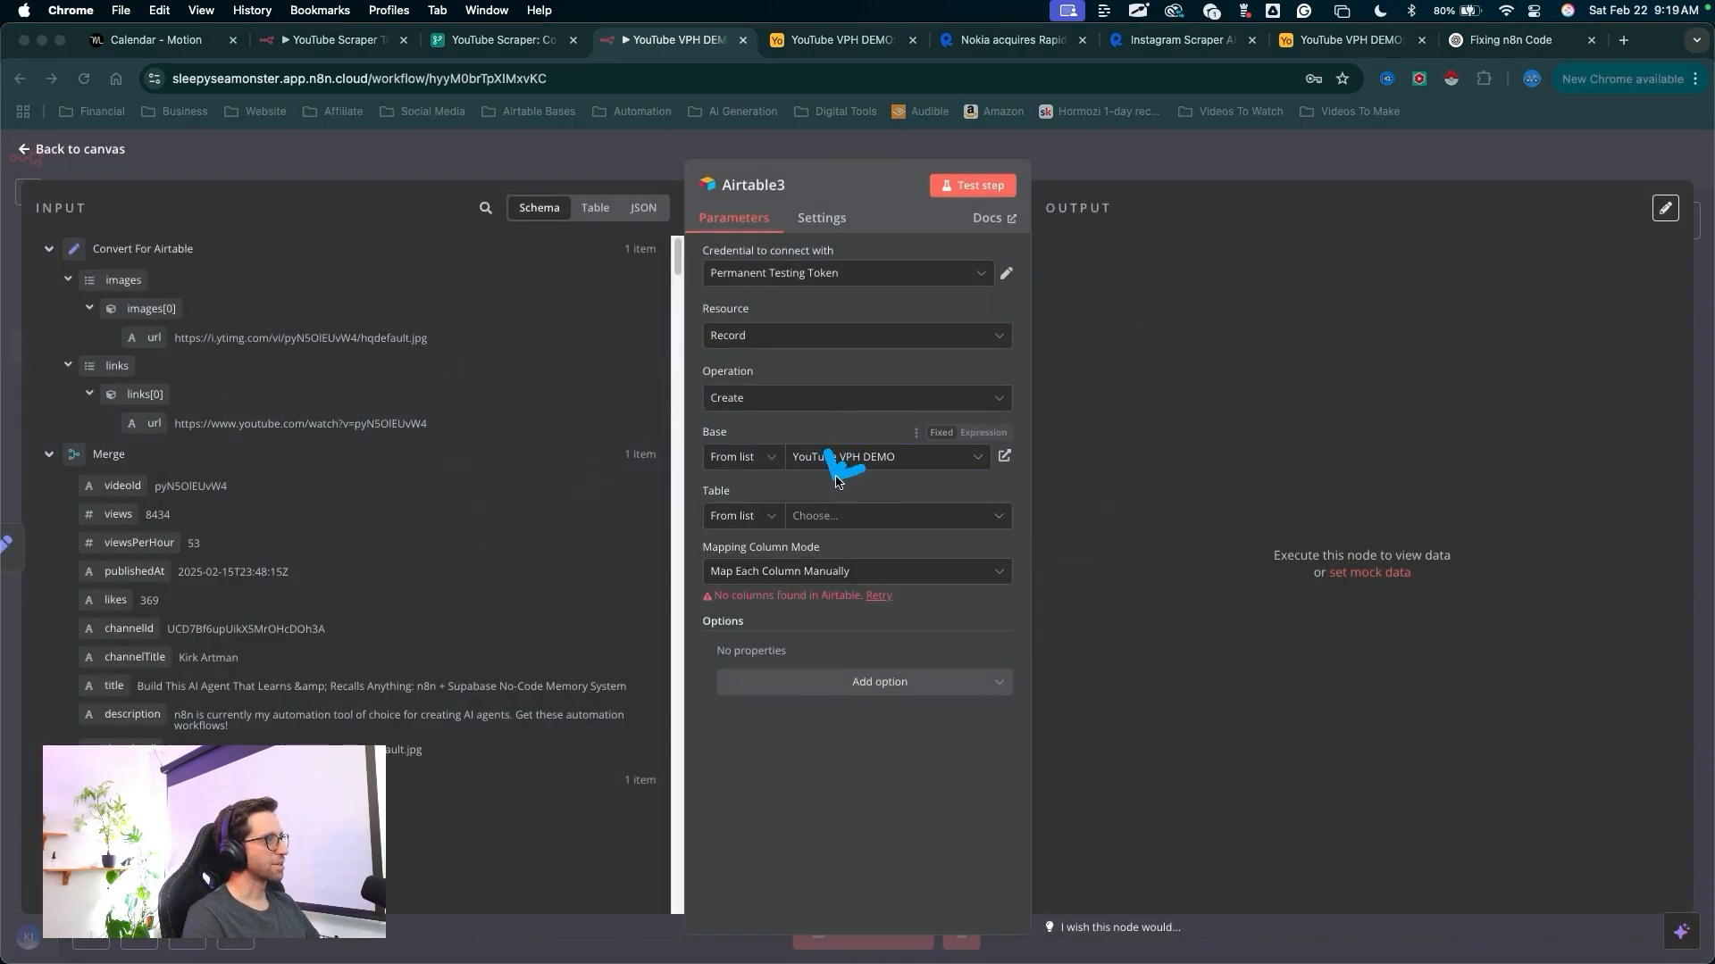
left_click(820, 516)
left_click(817, 549)
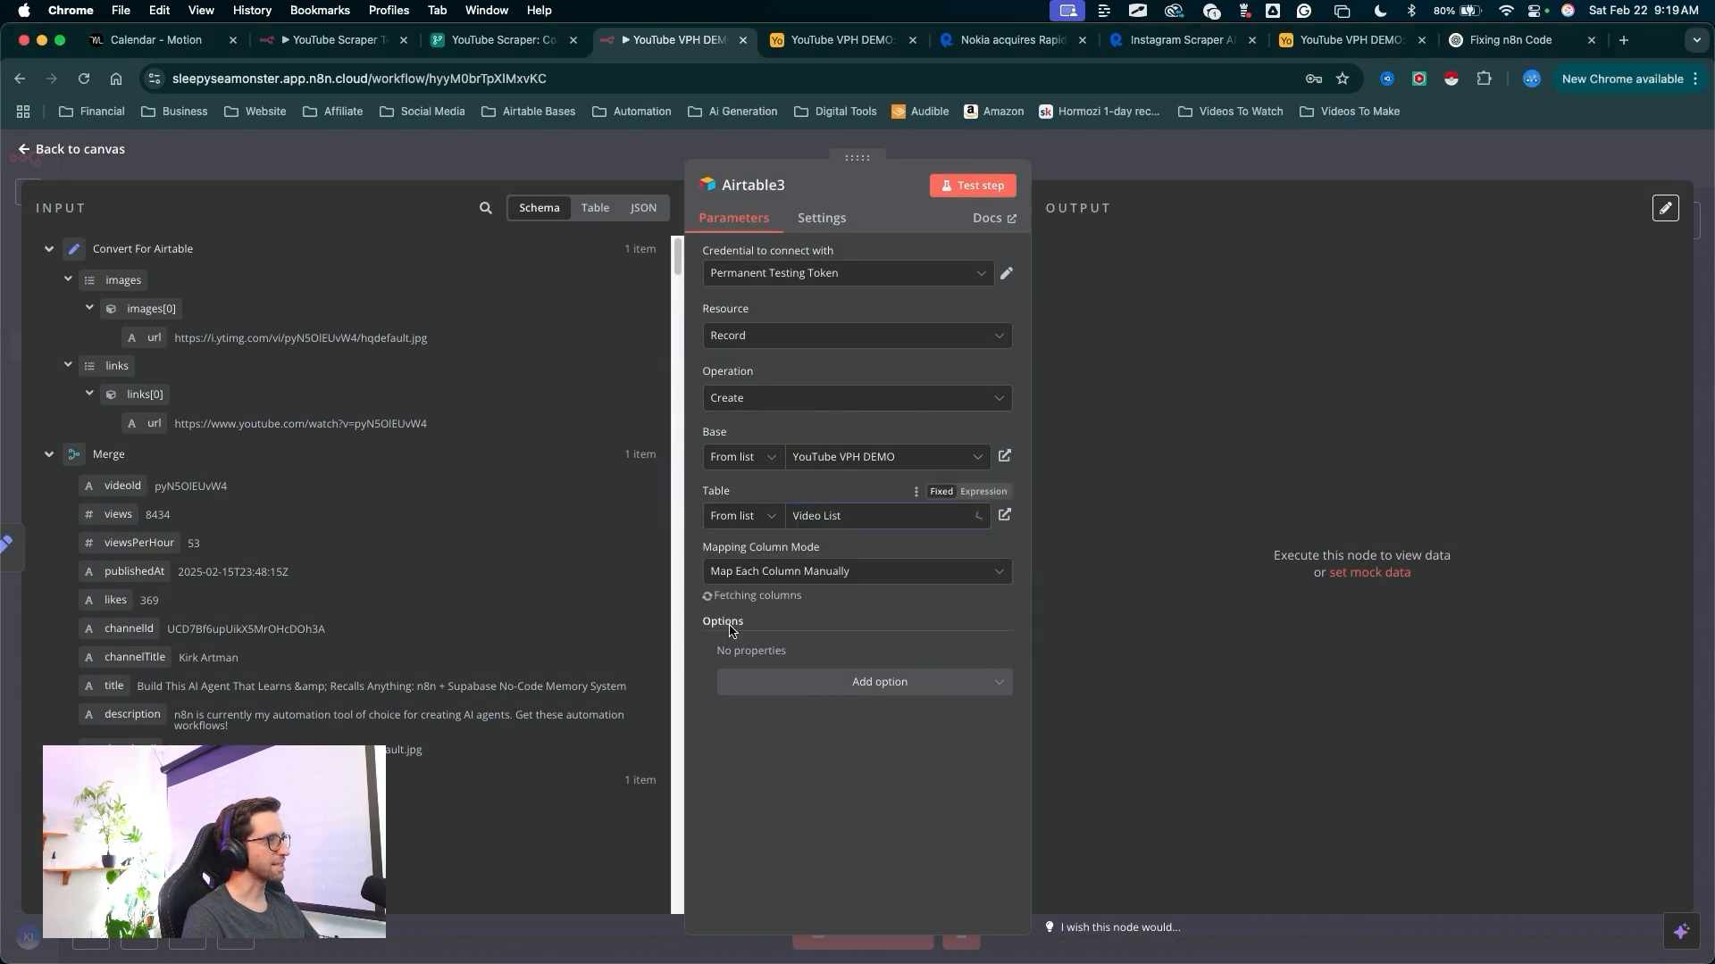
- Examine the create node's column mapping modes and Values to Send fields alongside the available Merge input data
scroll(893, 569, "down", 3)
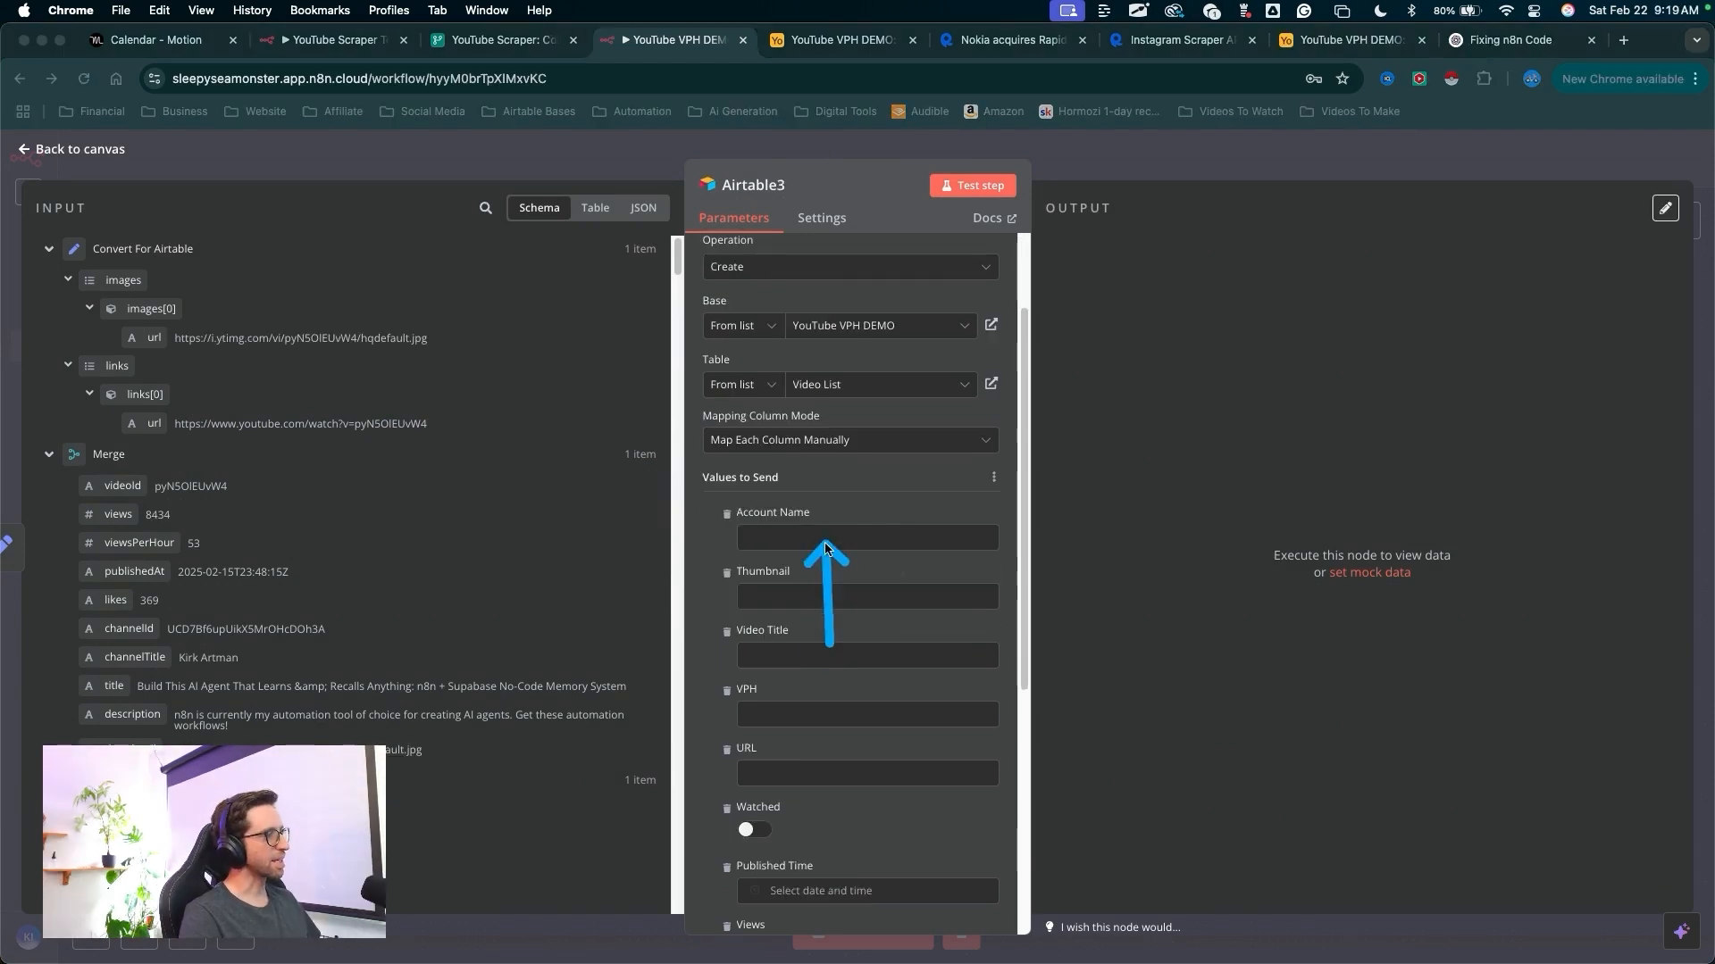
left_click(798, 442)
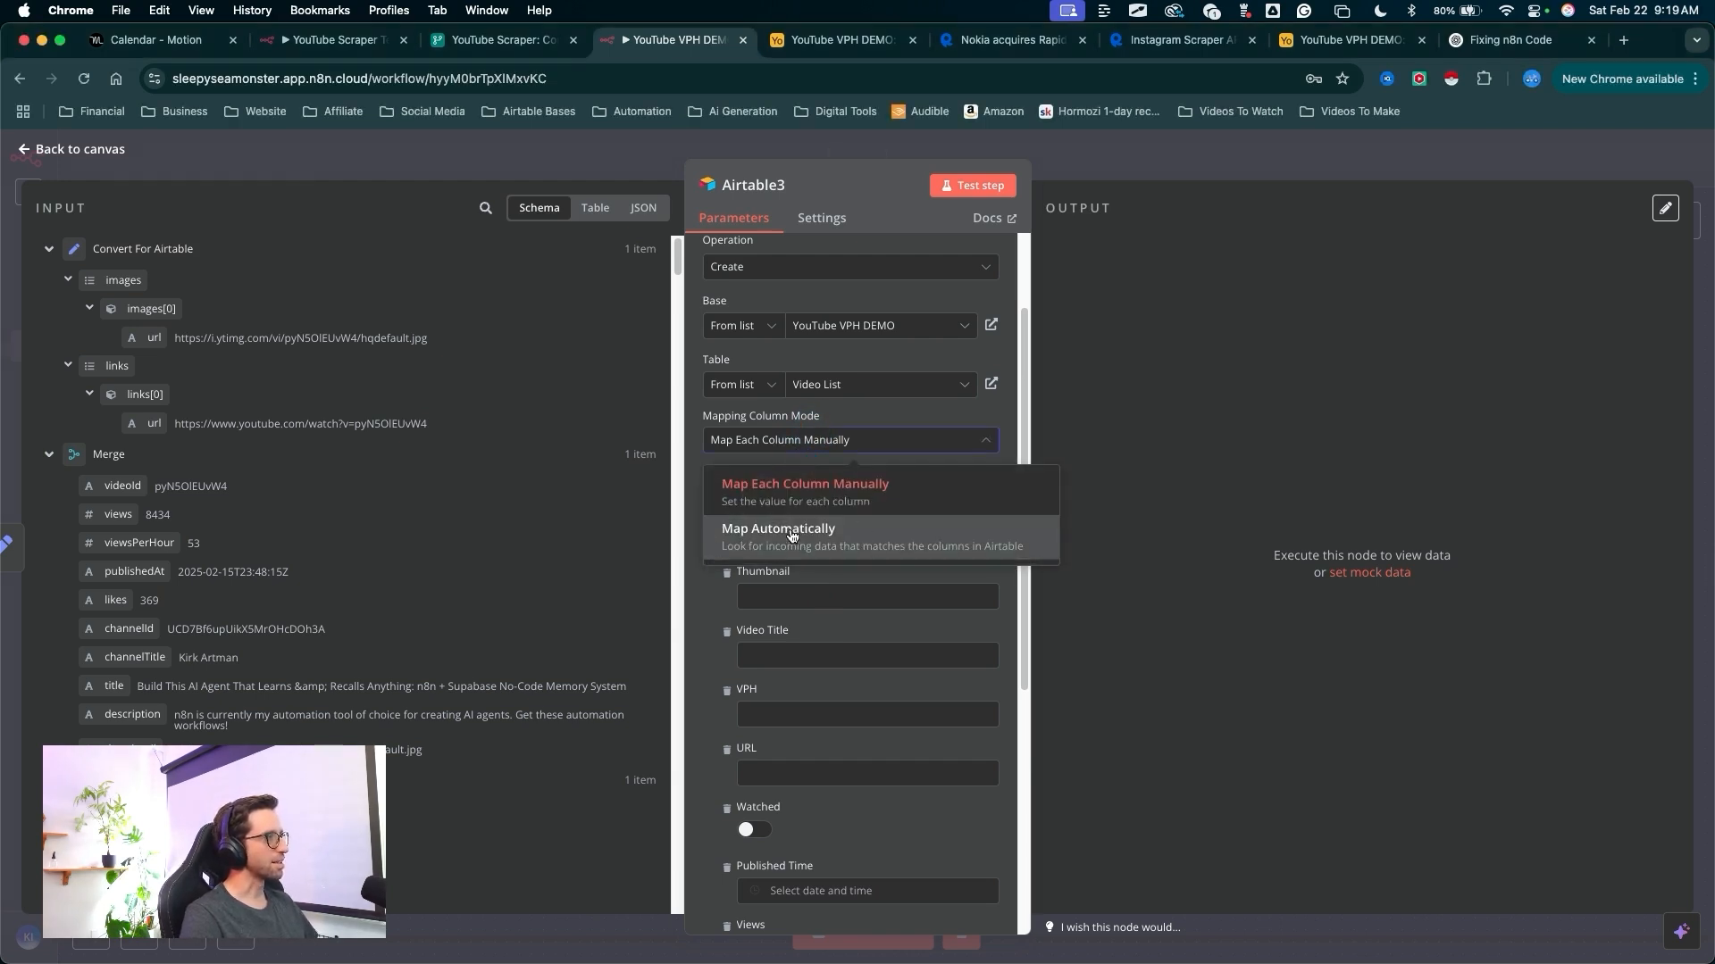
left_click(662, 496)
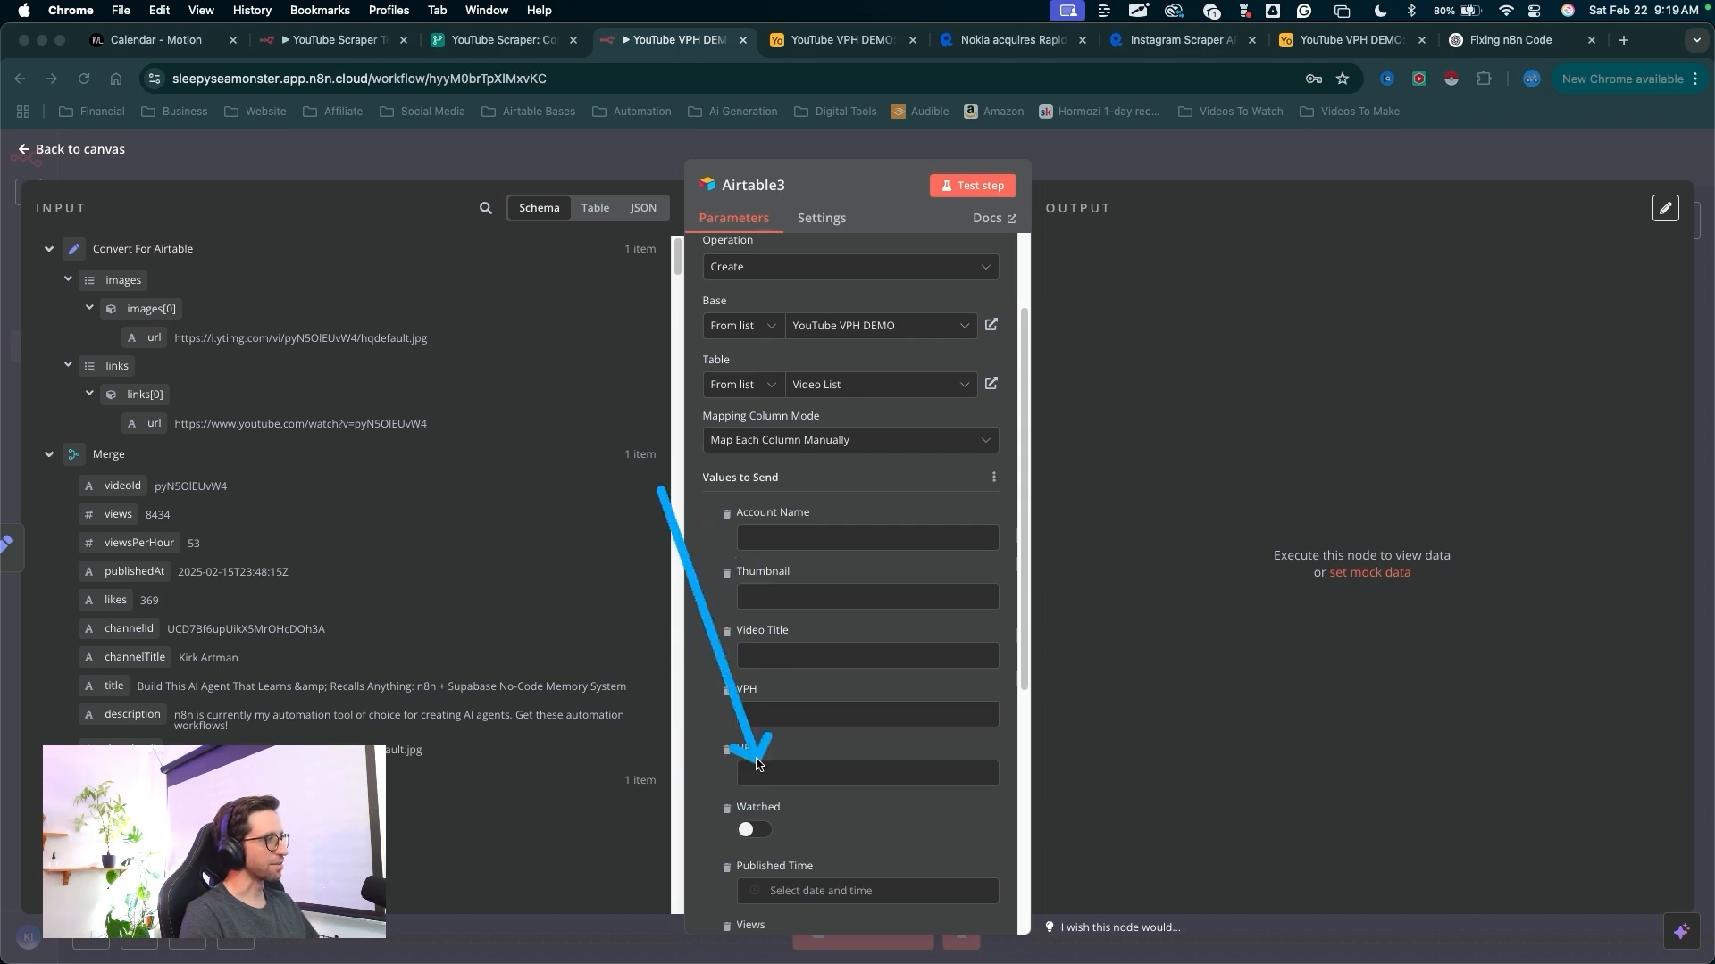
scroll(474, 526, "down", 2)
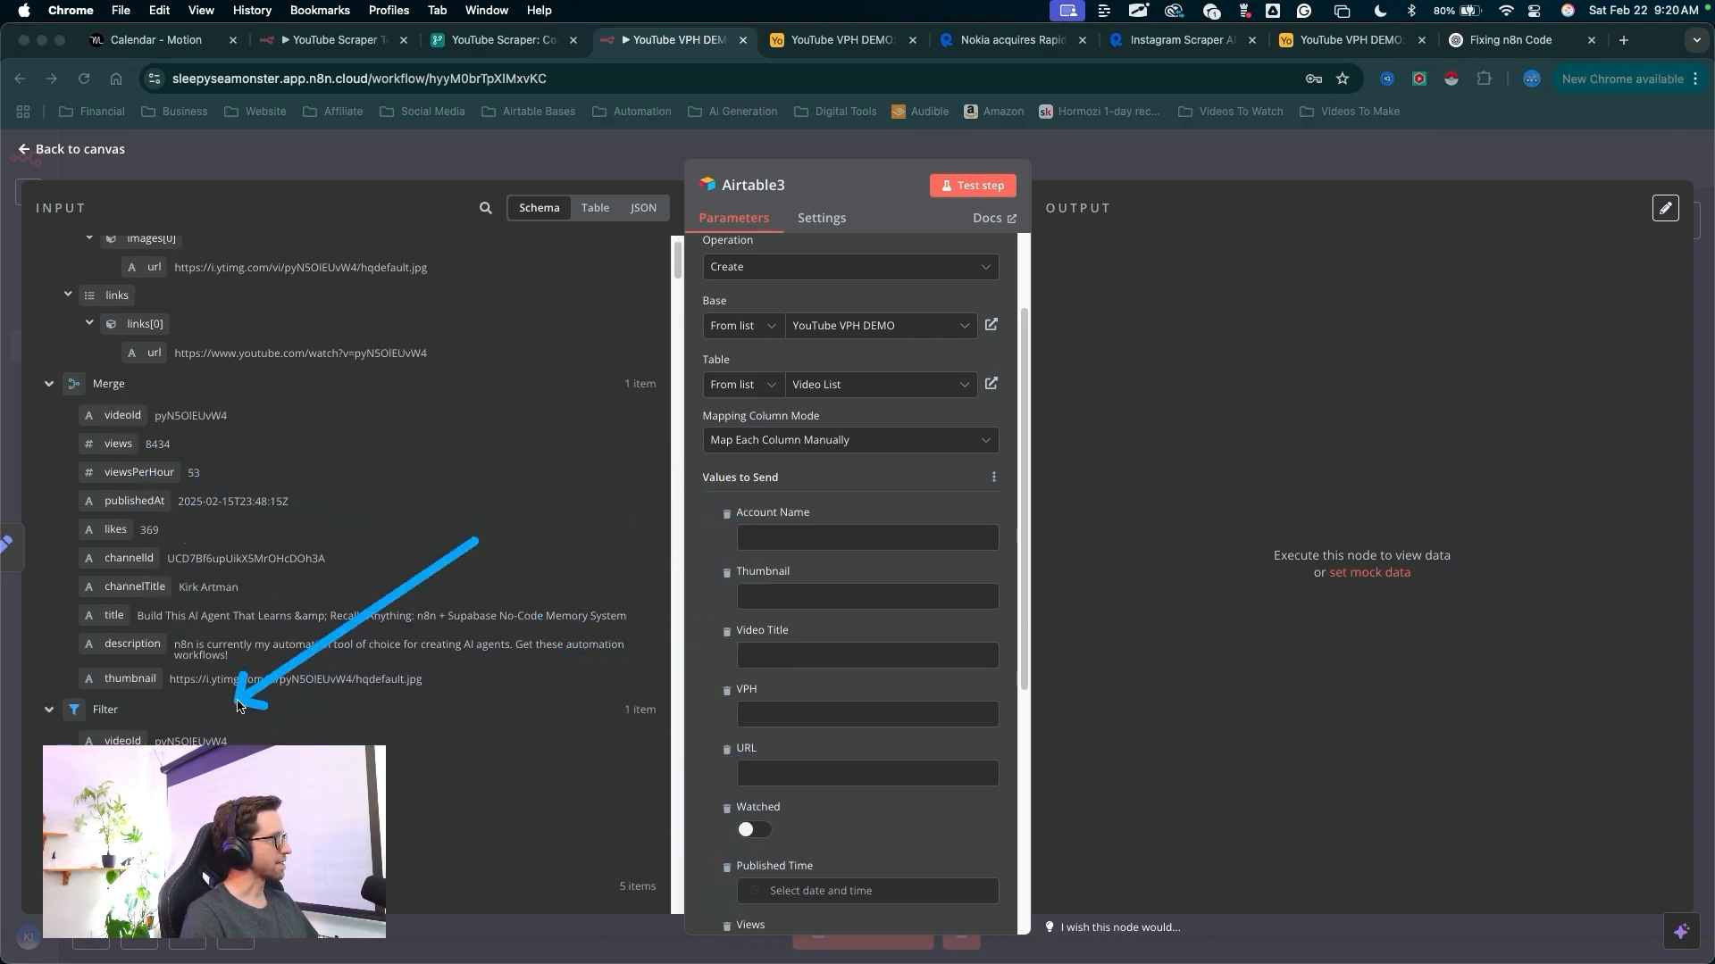
key("Escape")
mouse_move(616, 415)
left_mouse_down()
mouse_move(371, 266)
mouse_move(229, 394)
mouse_move(212, 707)
mouse_move(211, 417)
left_mouse_up()
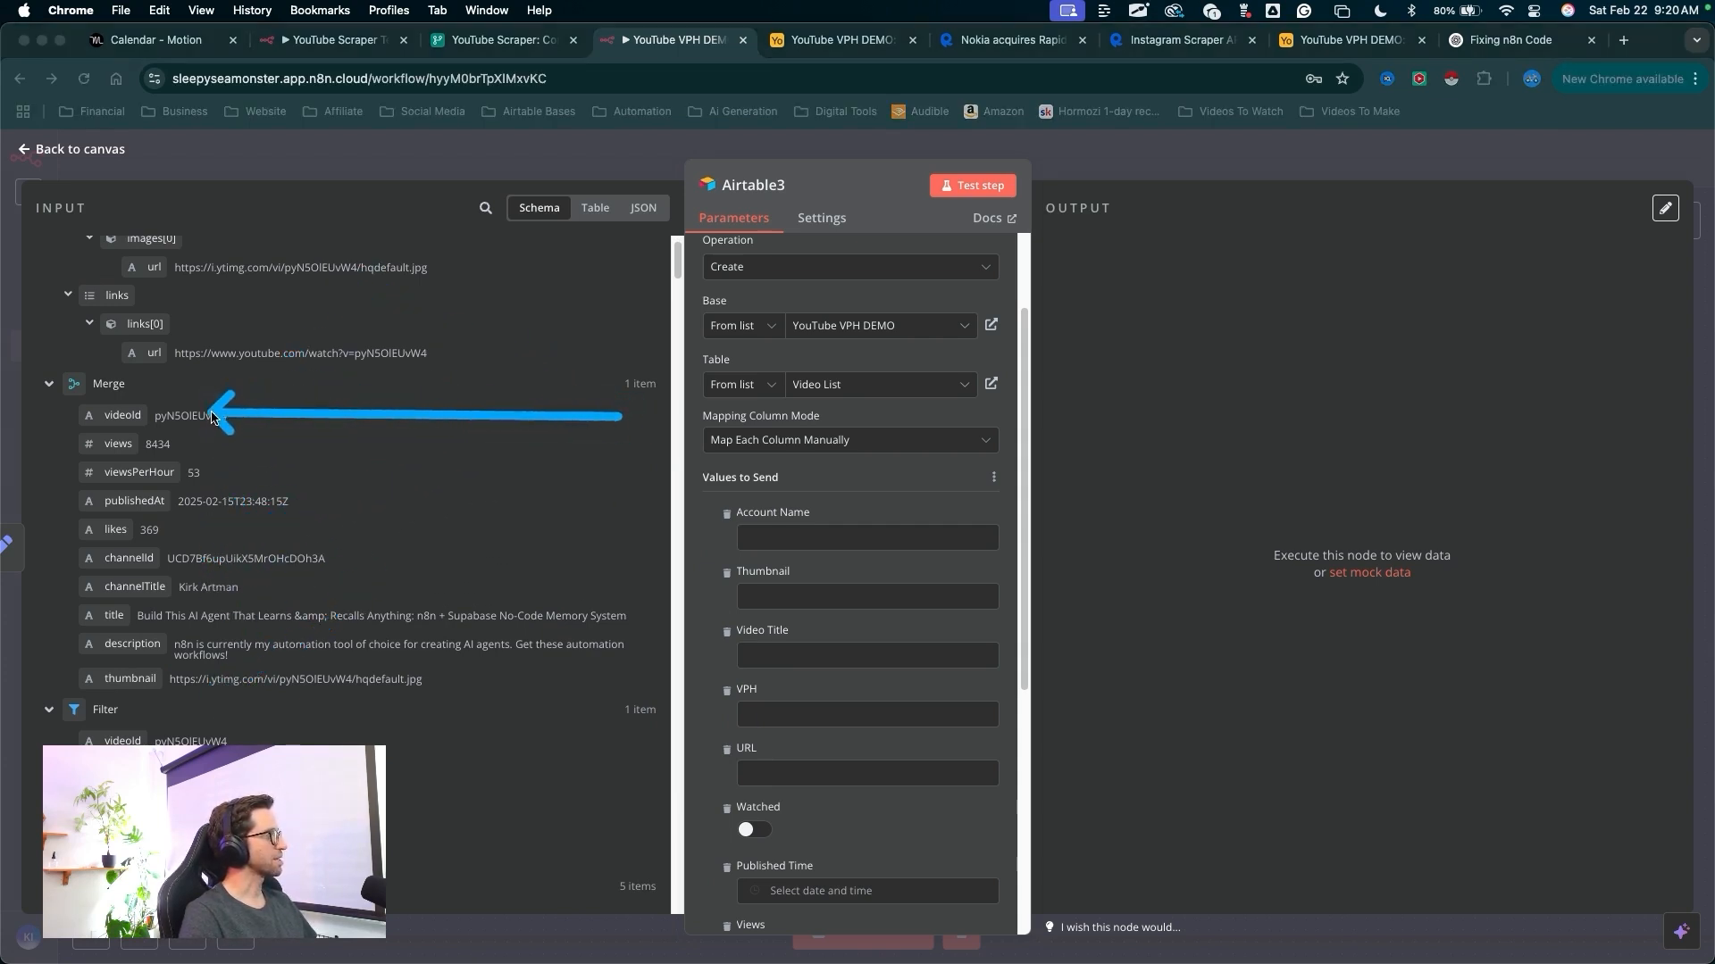
mouse_move(545, 359)
left_mouse_down()
mouse_move(179, 384)
mouse_move(98, 607)
mouse_move(27, 464)
left_mouse_up()
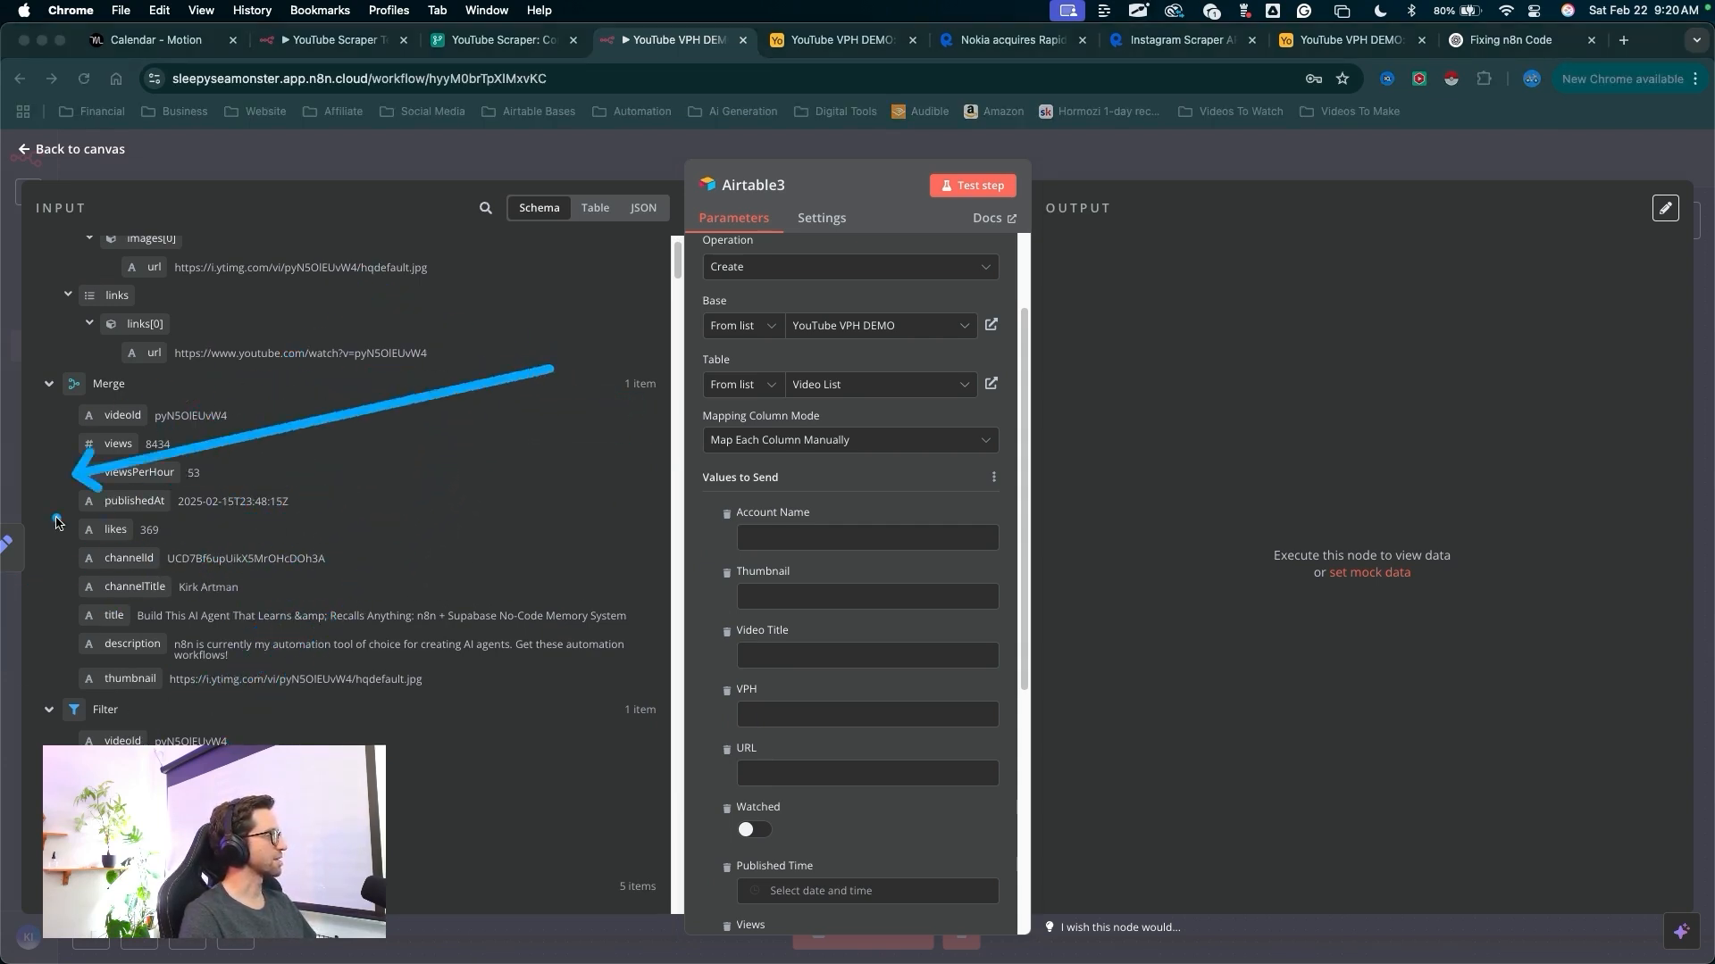
key("Escape")
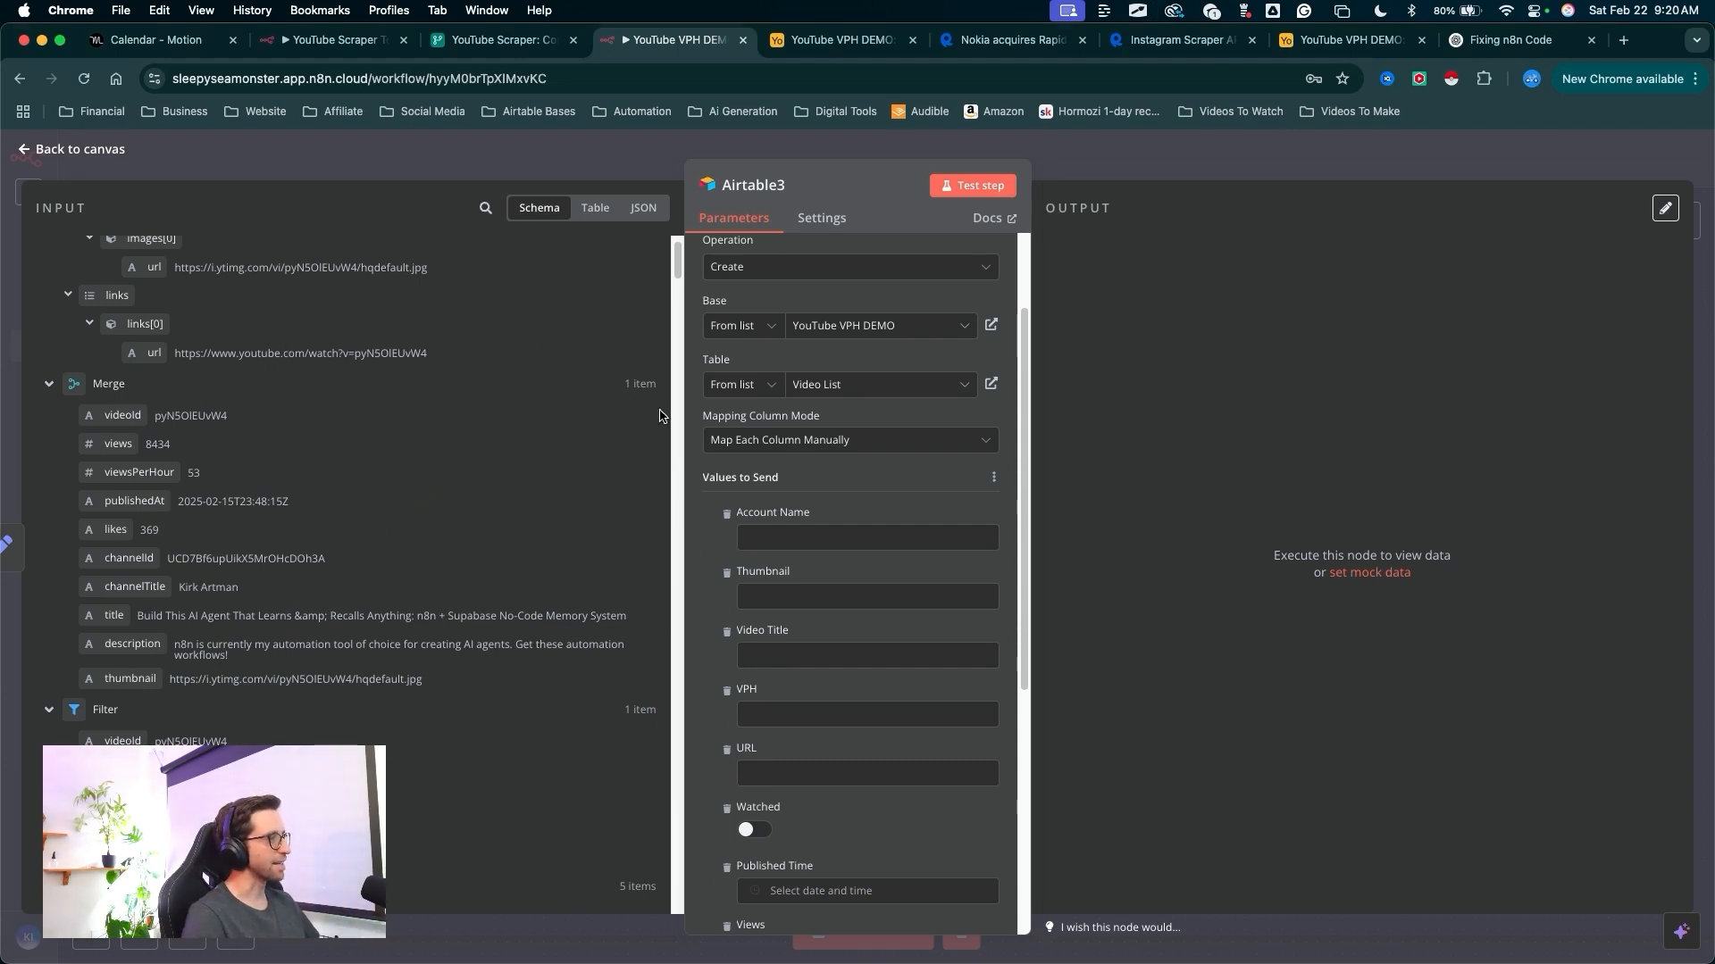
- Examine the Mapping Column Mode options and compare the Values to Send columns with the Merge and Convert For Airtable input data
left_click_drag(616, 412, 621, 436)
mouse_move(693, 518)
left_mouse_down()
mouse_move(754, 492)
mouse_move(727, 631)
mouse_move(748, 838)
mouse_move(452, 812)
mouse_move(211, 536)
mouse_move(306, 708)
left_mouse_up()
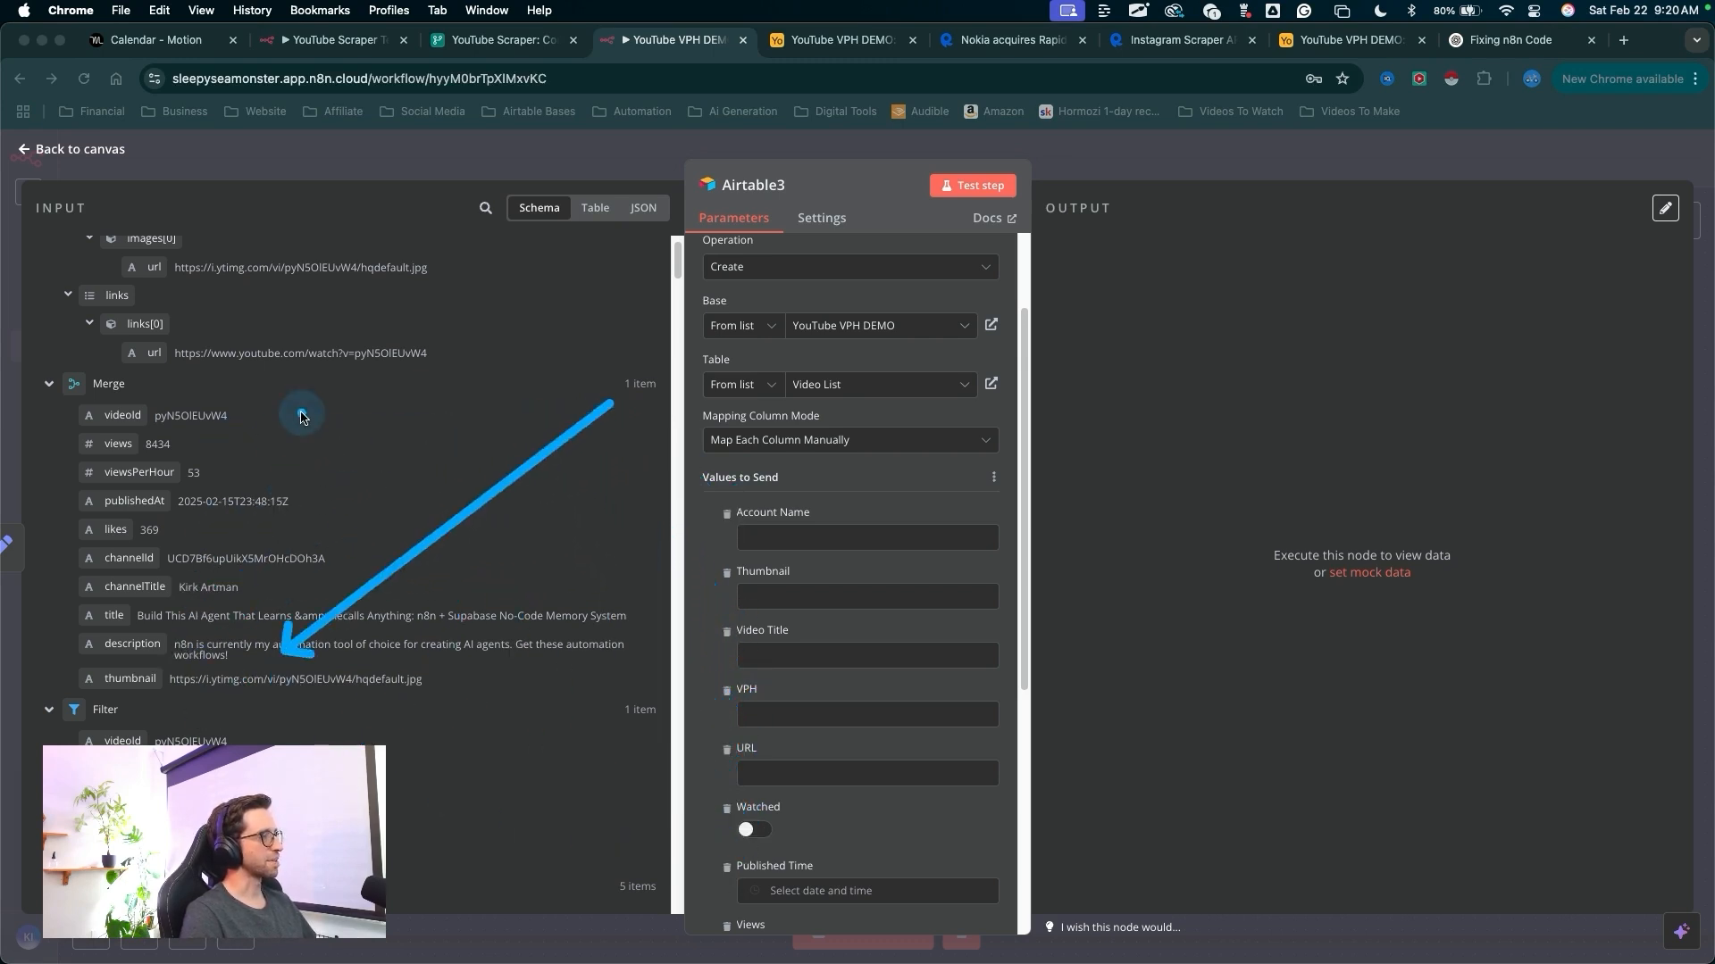
key("Escape")
scroll(823, 549, "down", 2)
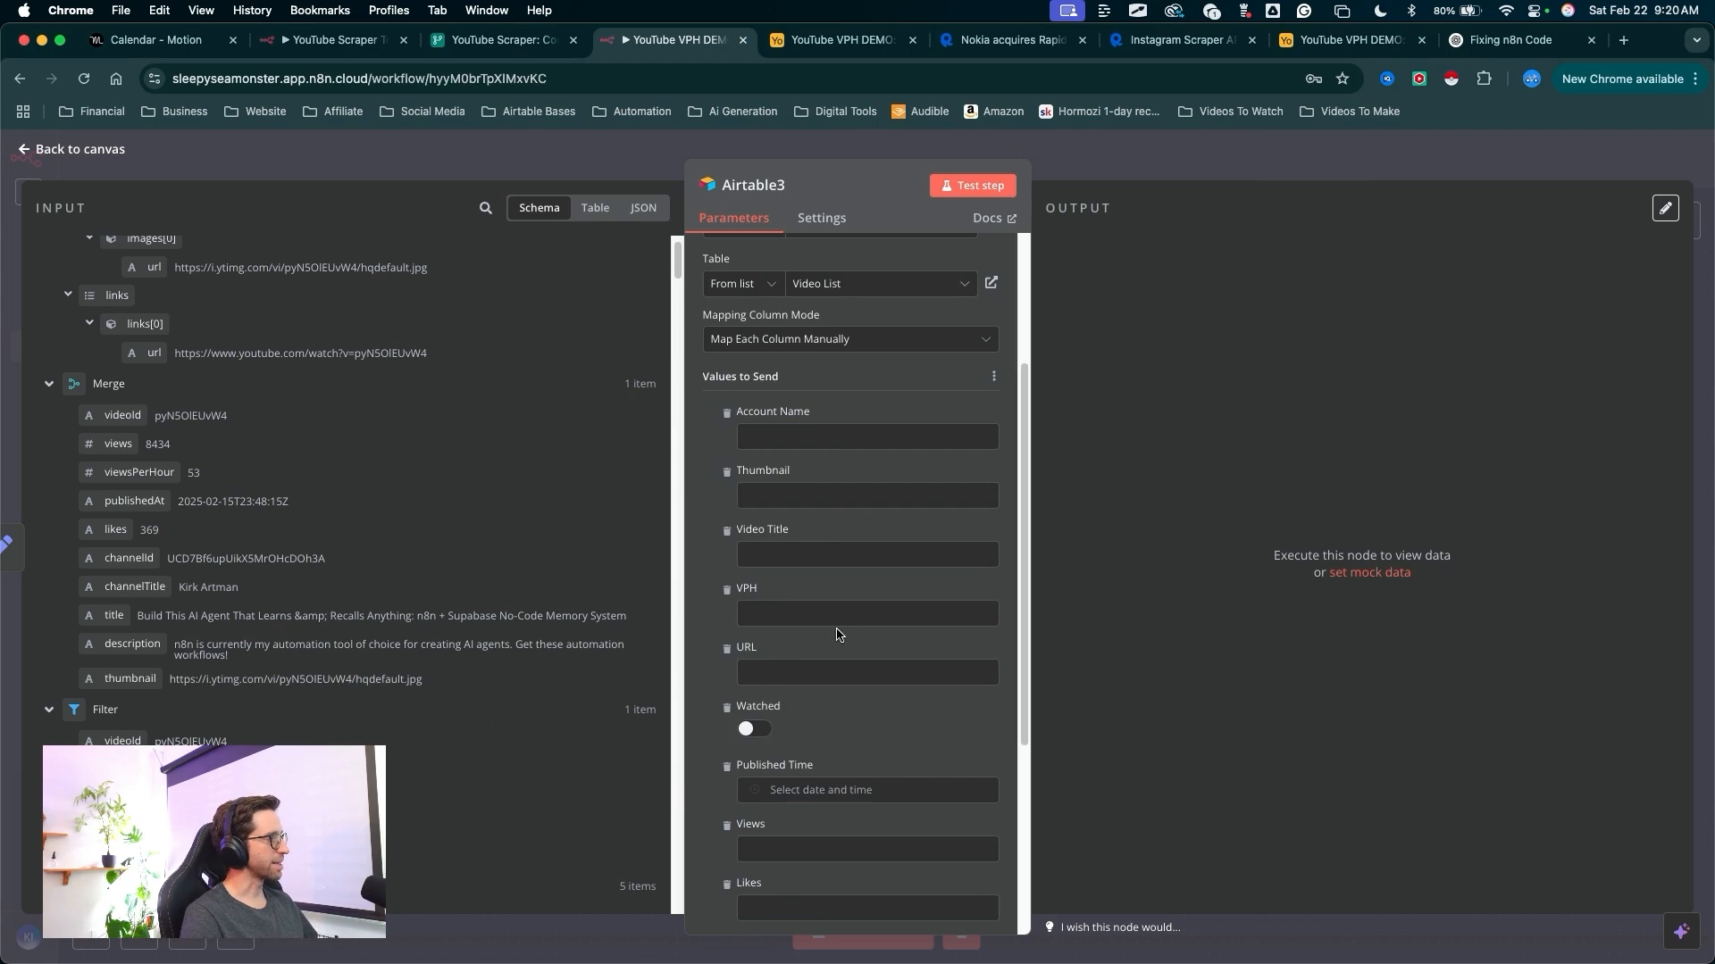
scroll(836, 634, "up", 5)
scroll(759, 643, "down", 3)
mouse_move(766, 734)
left_mouse_down()
mouse_move(761, 436)
mouse_move(784, 450)
left_mouse_up()
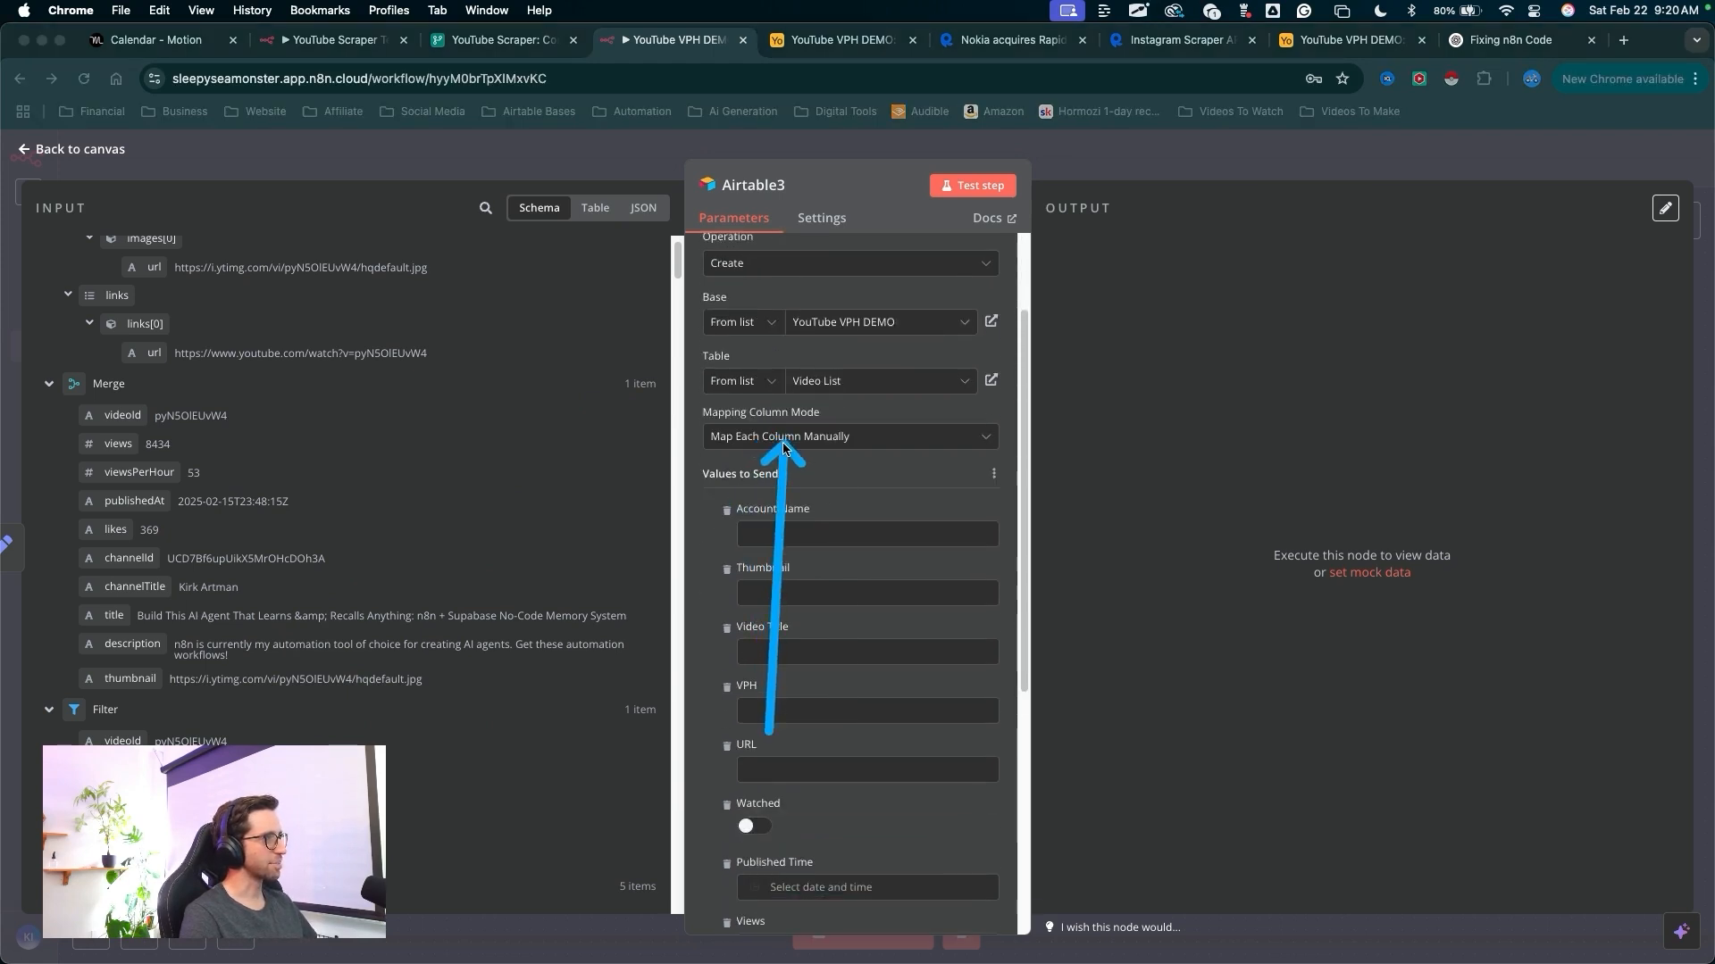
key("Escape")
left_click(787, 437)
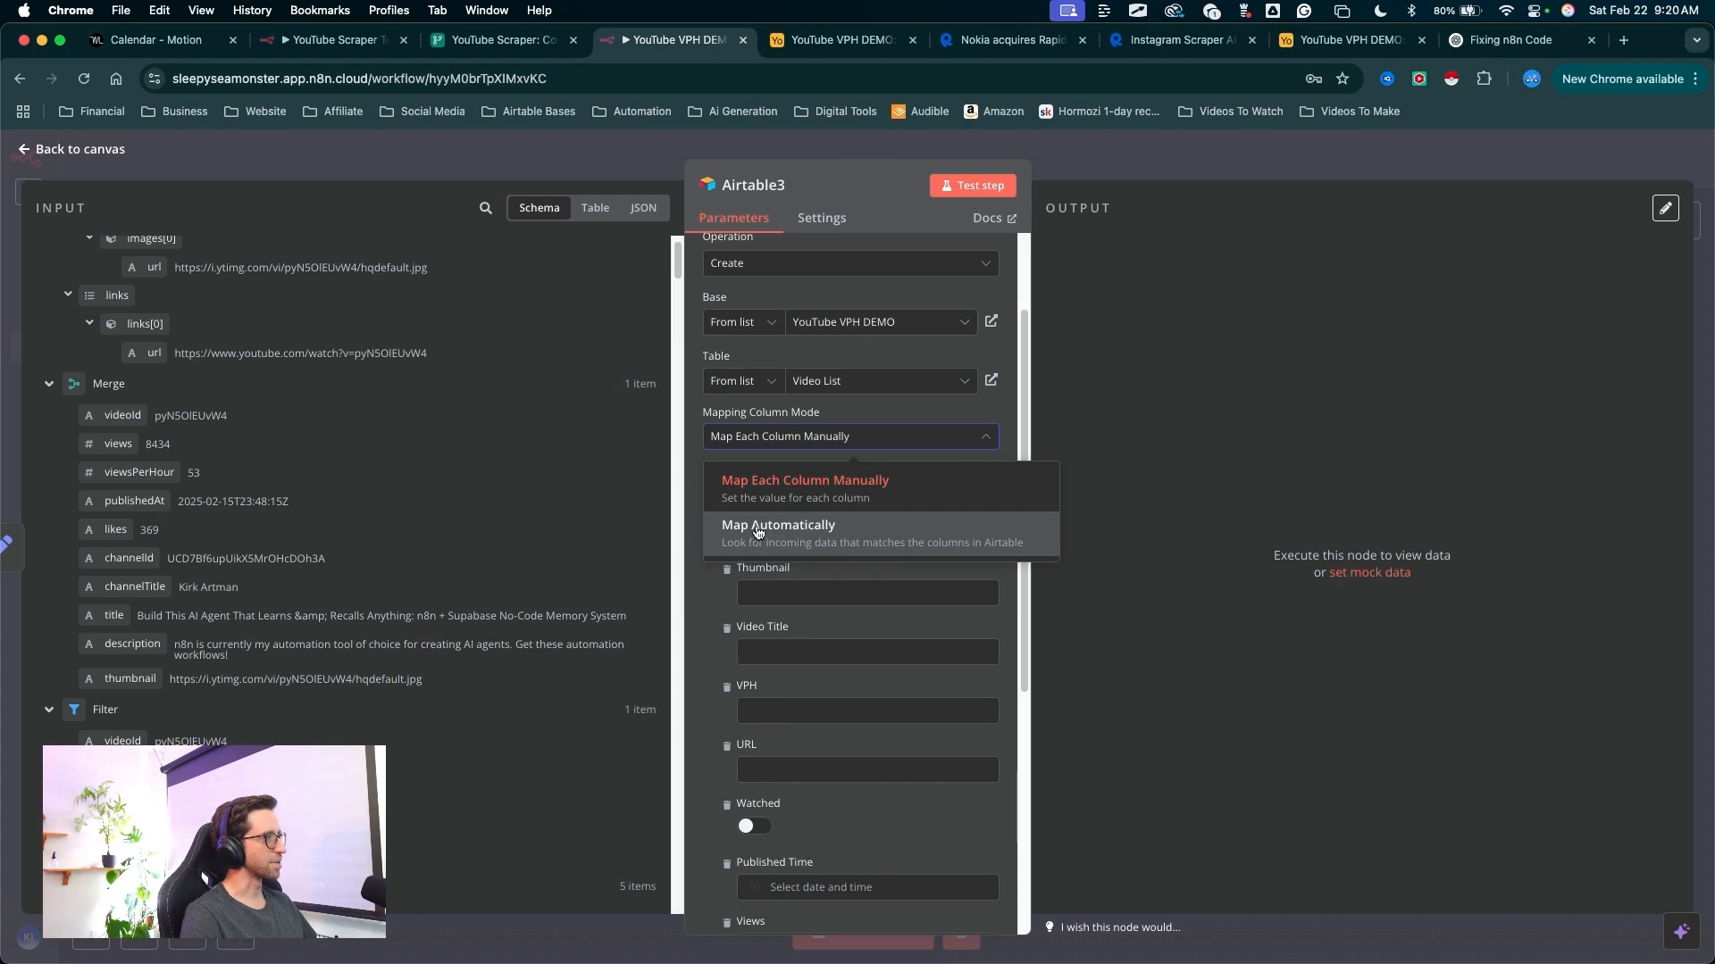
left_click(632, 501)
scroll(634, 510, "up", 2)
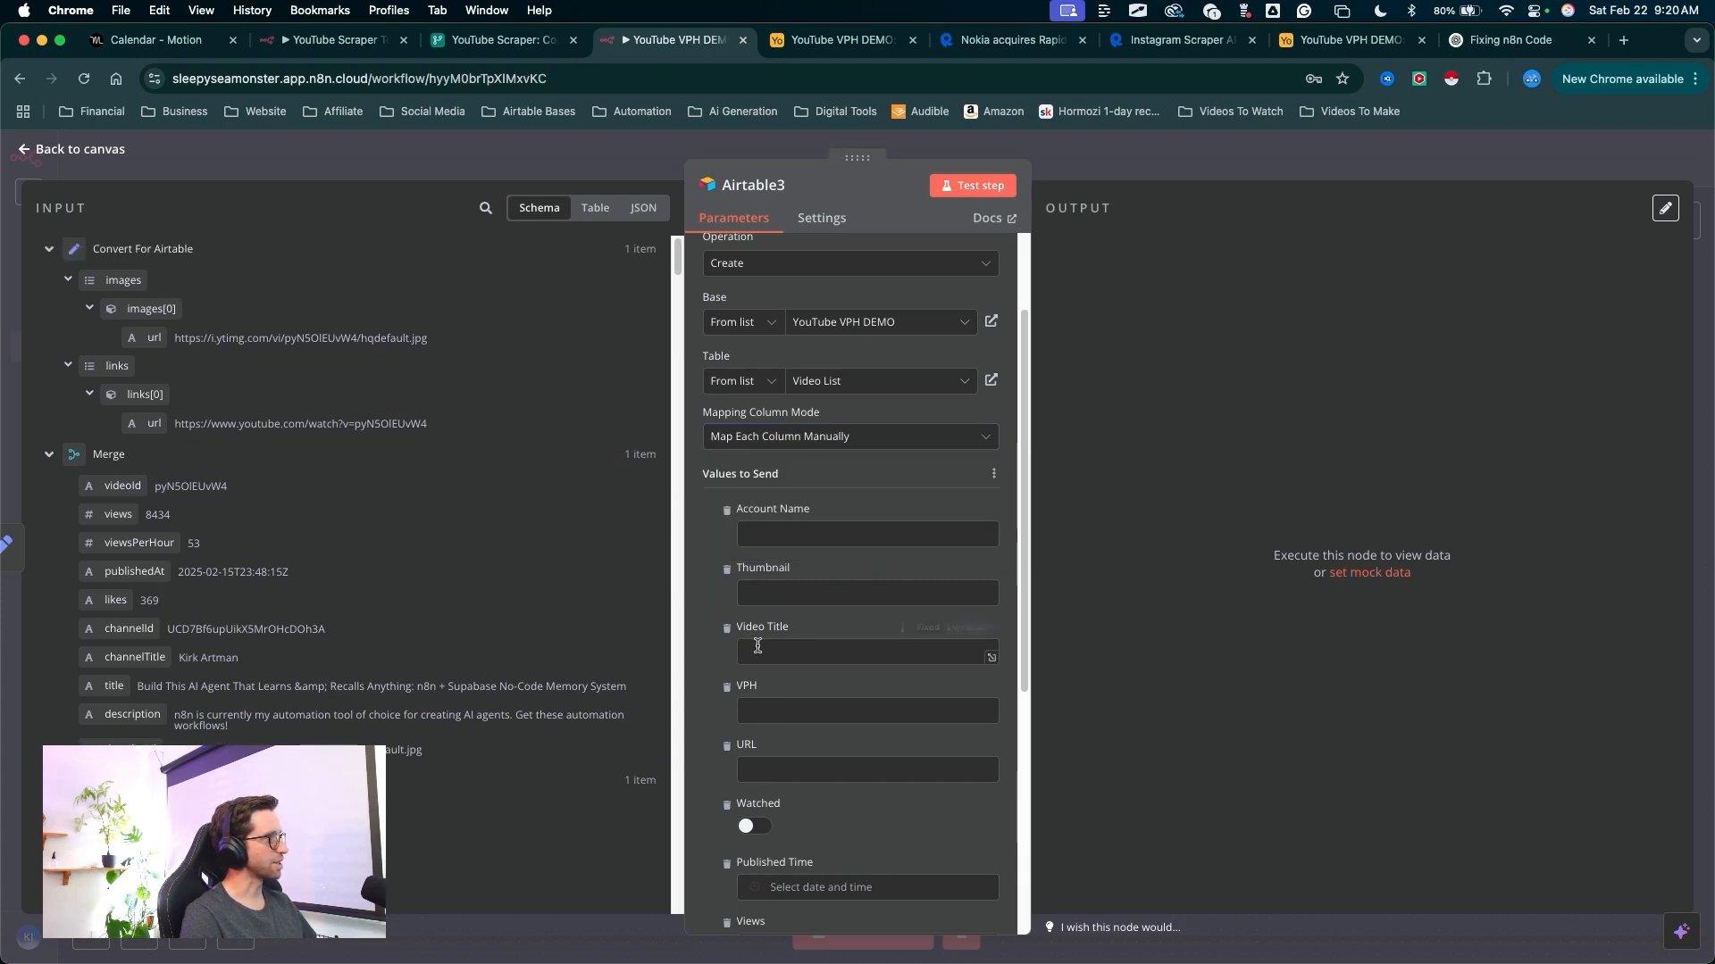
- Map Account Name to the Merge node's channelTitle and Thumbnail to the images array from Convert For Airtable
scroll(229, 510, "down", 3)
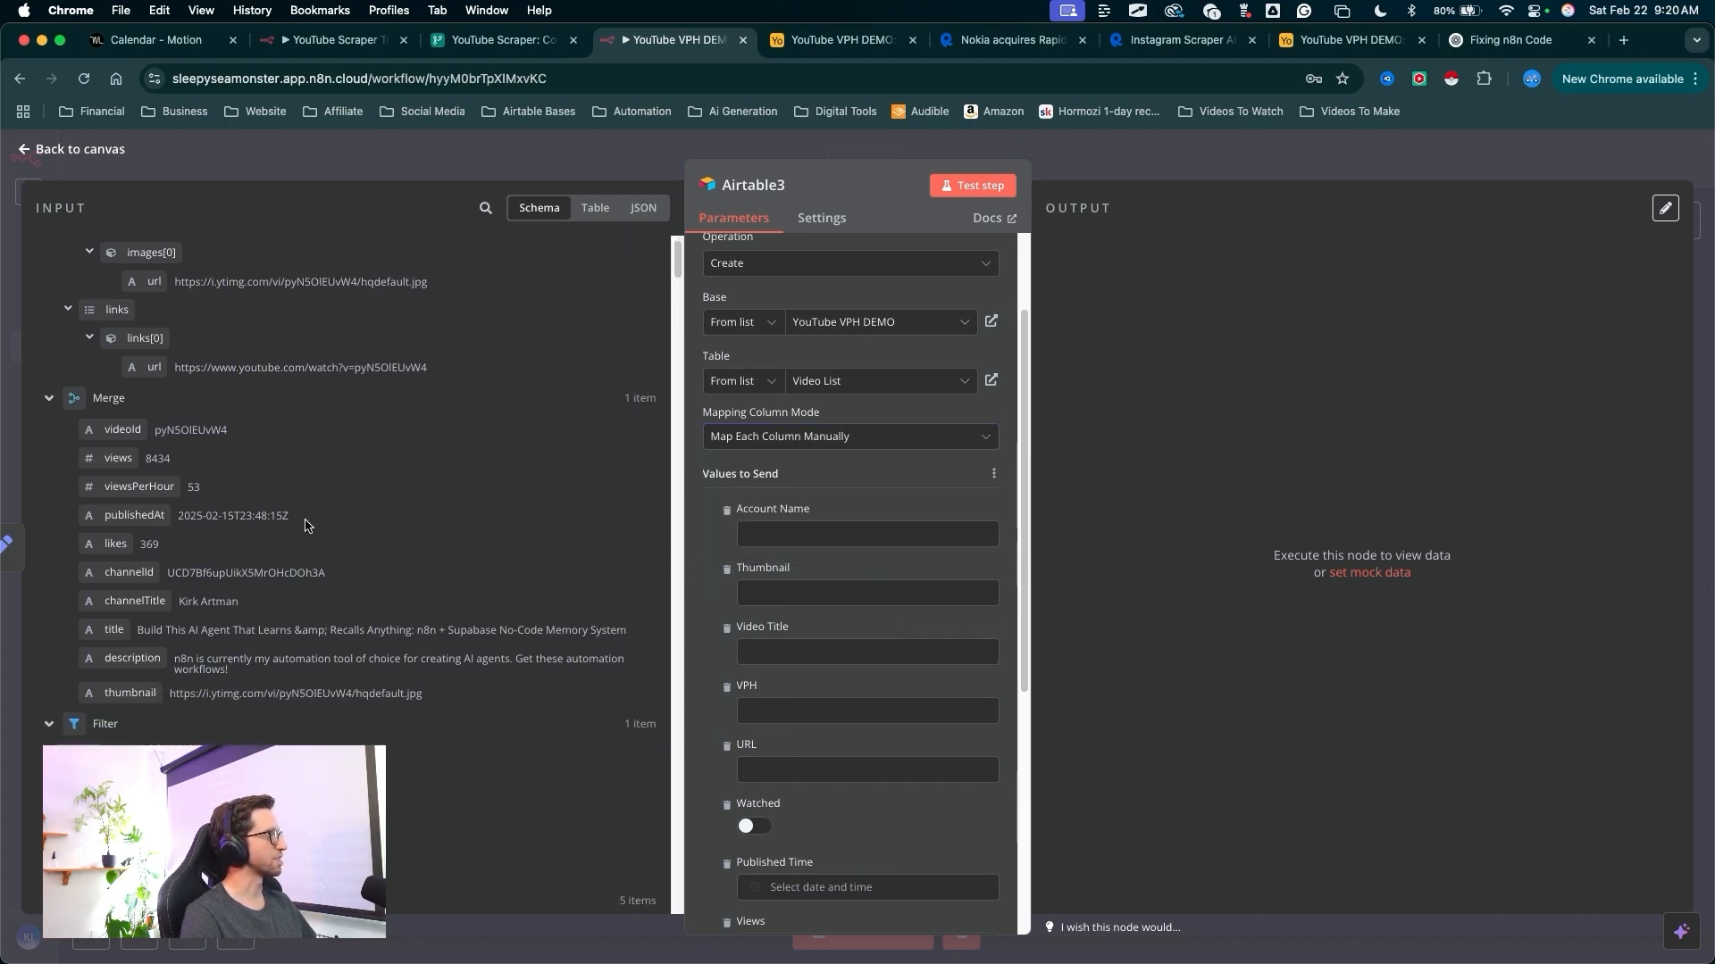
left_click_drag(400, 563, 630, 543)
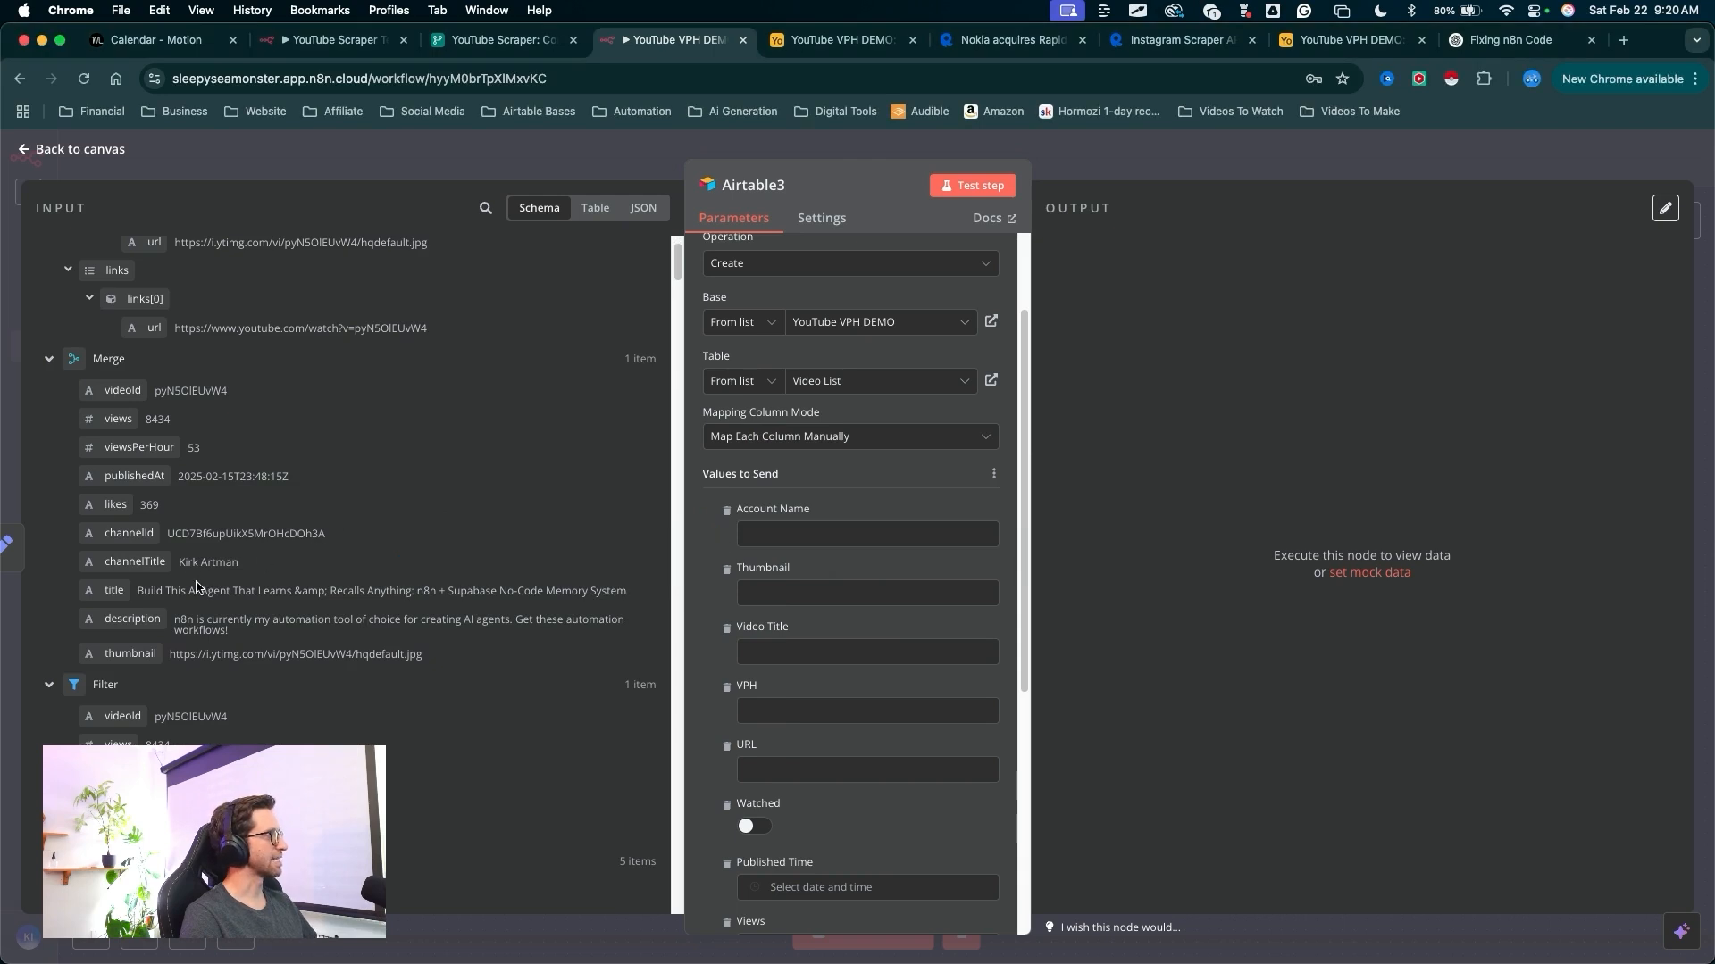
left_click_drag(132, 571, 804, 534)
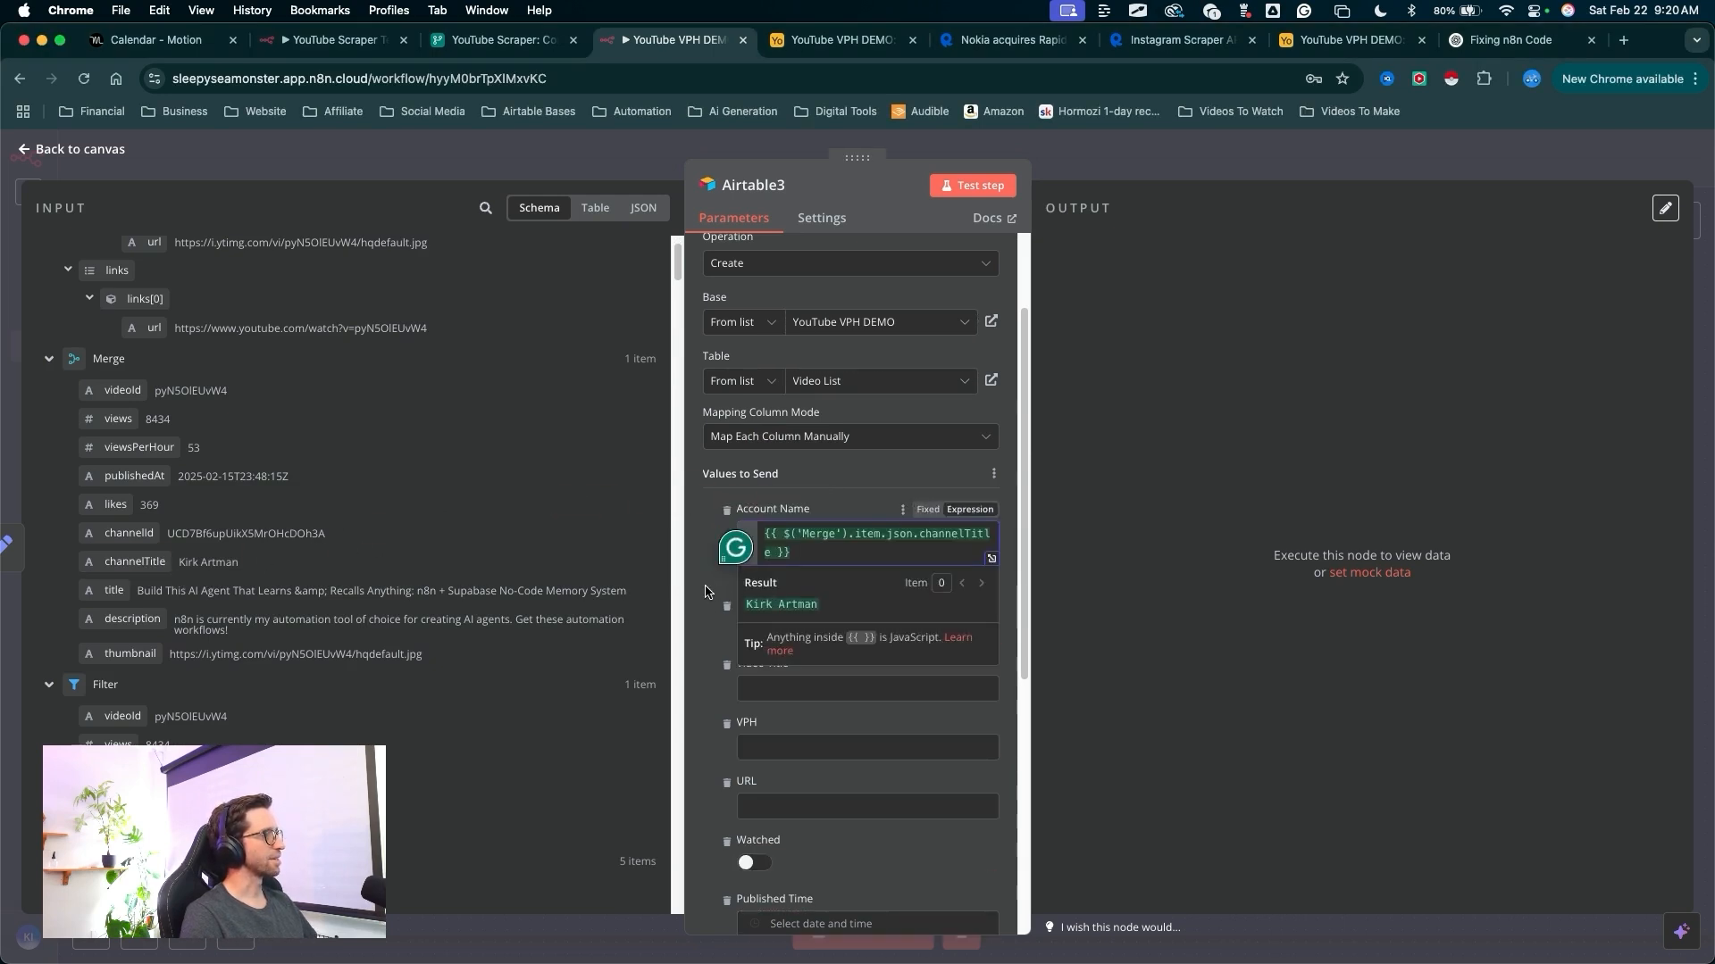
scroll(568, 518, "up", 3)
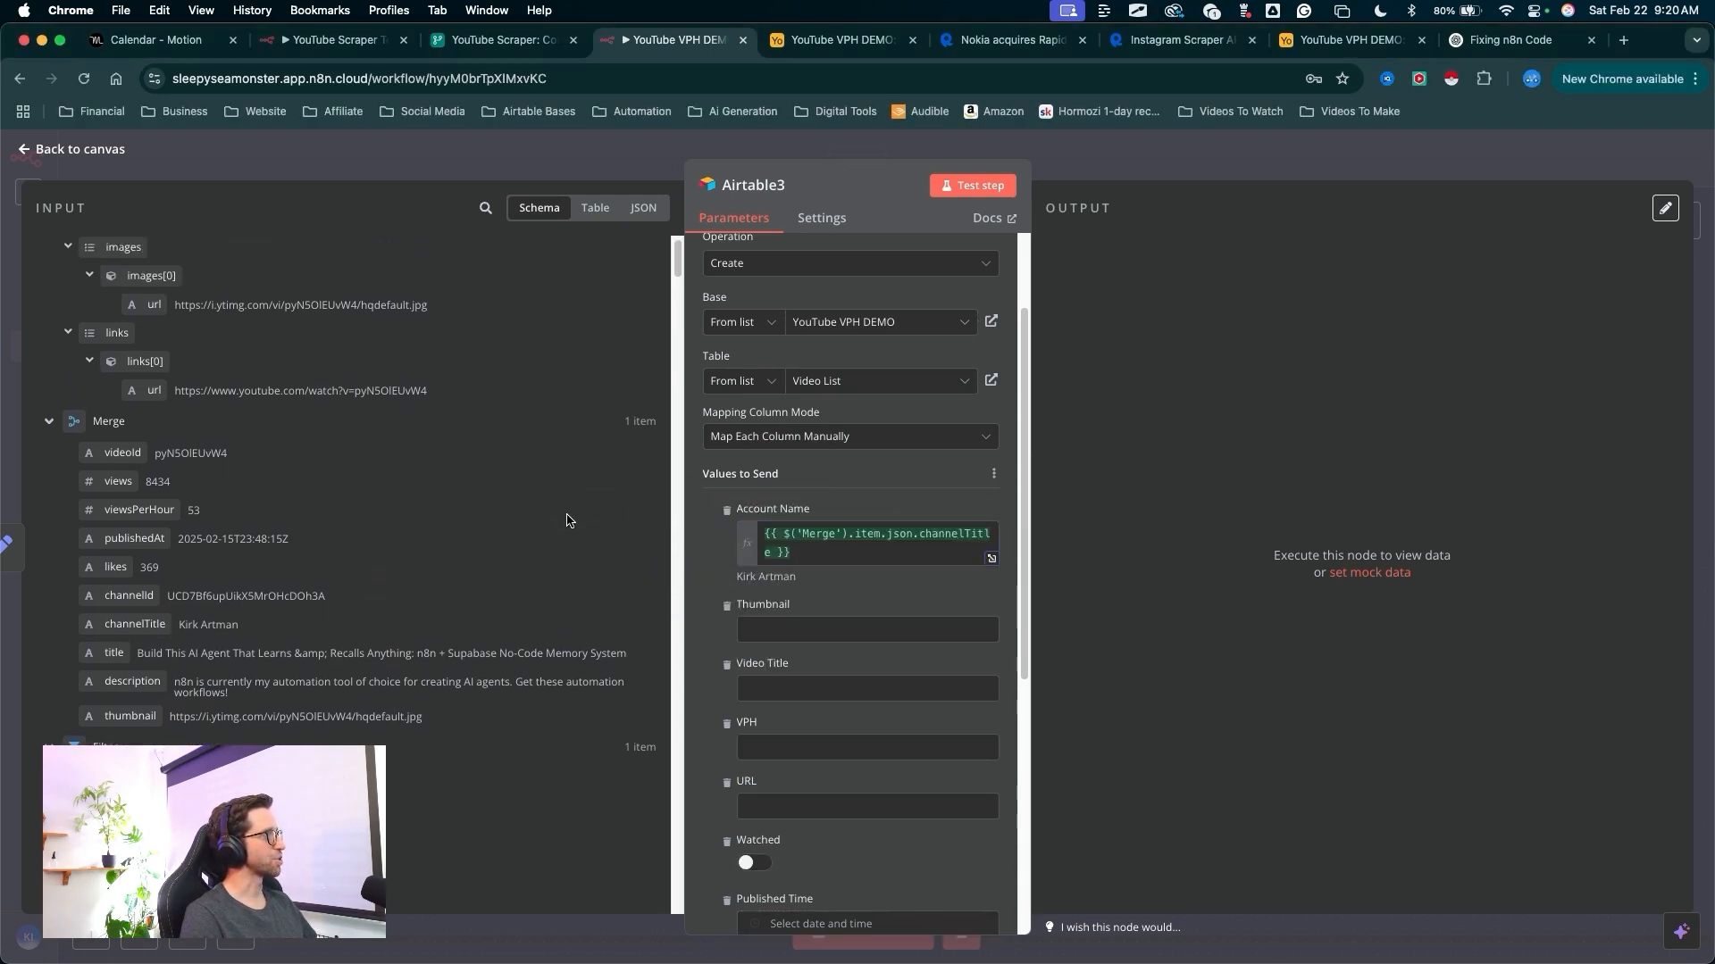
mouse_move(579, 613)
left_mouse_down()
mouse_move(179, 337)
mouse_move(170, 349)
left_mouse_up()
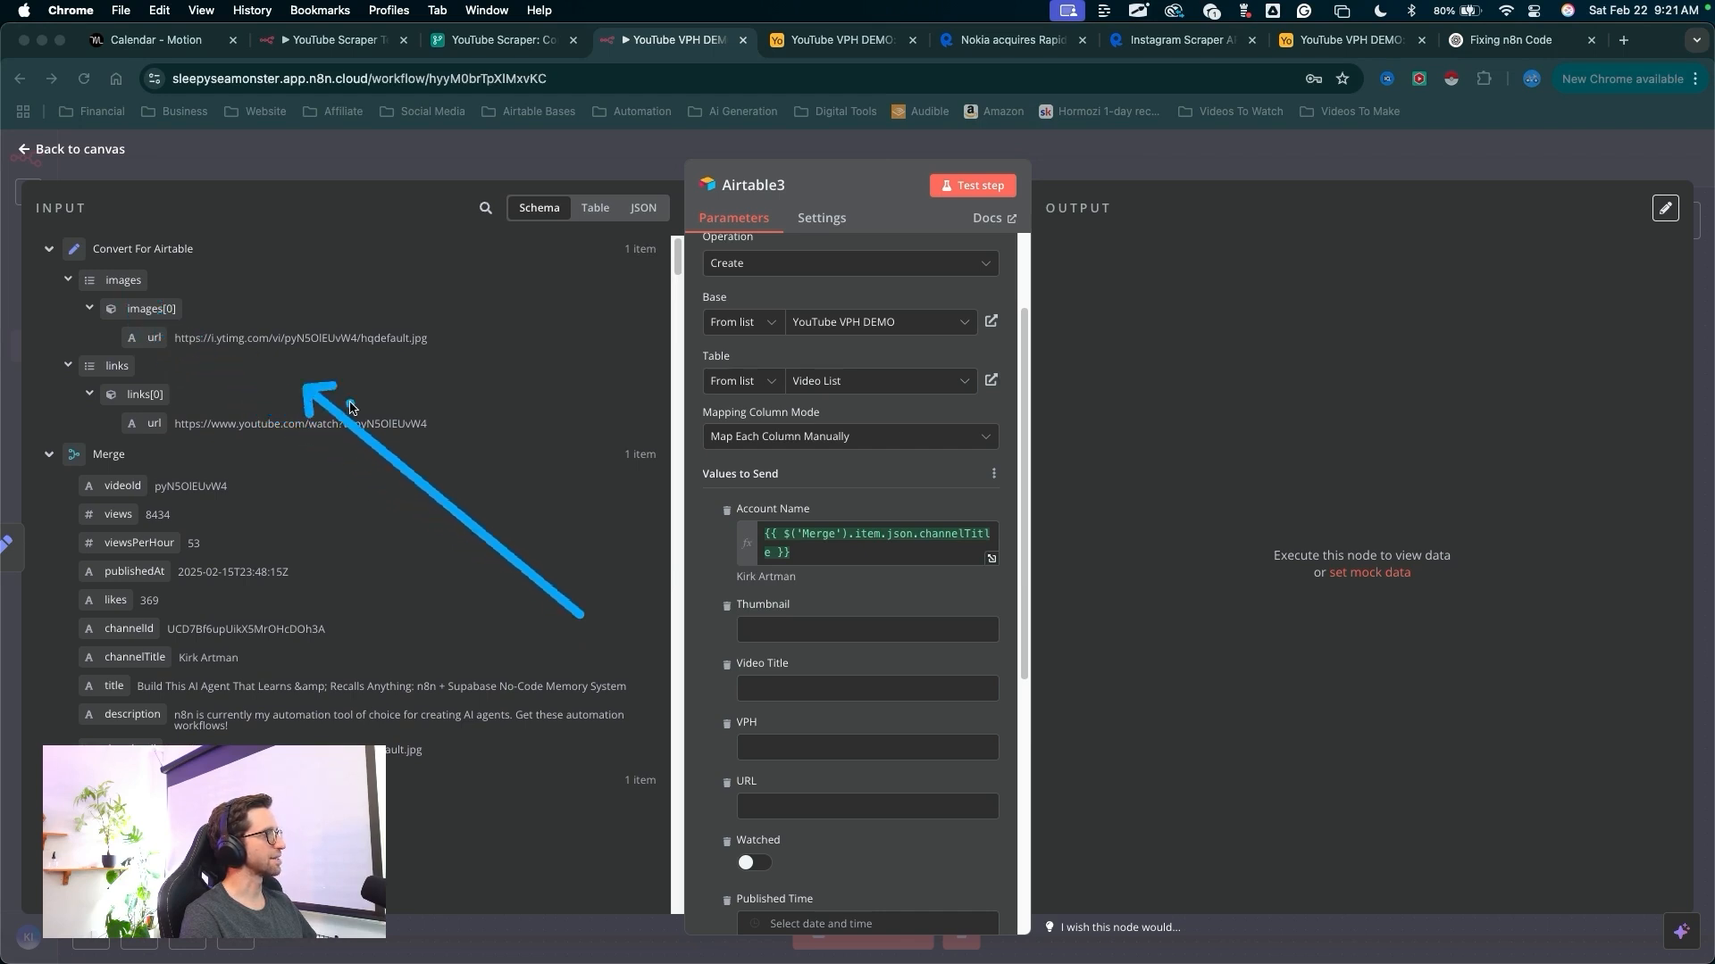
left_click_drag(579, 614, 733, 690)
mouse_move(579, 615)
left_mouse_down()
mouse_move(447, 414)
mouse_move(159, 268)
mouse_move(123, 291)
left_mouse_up()
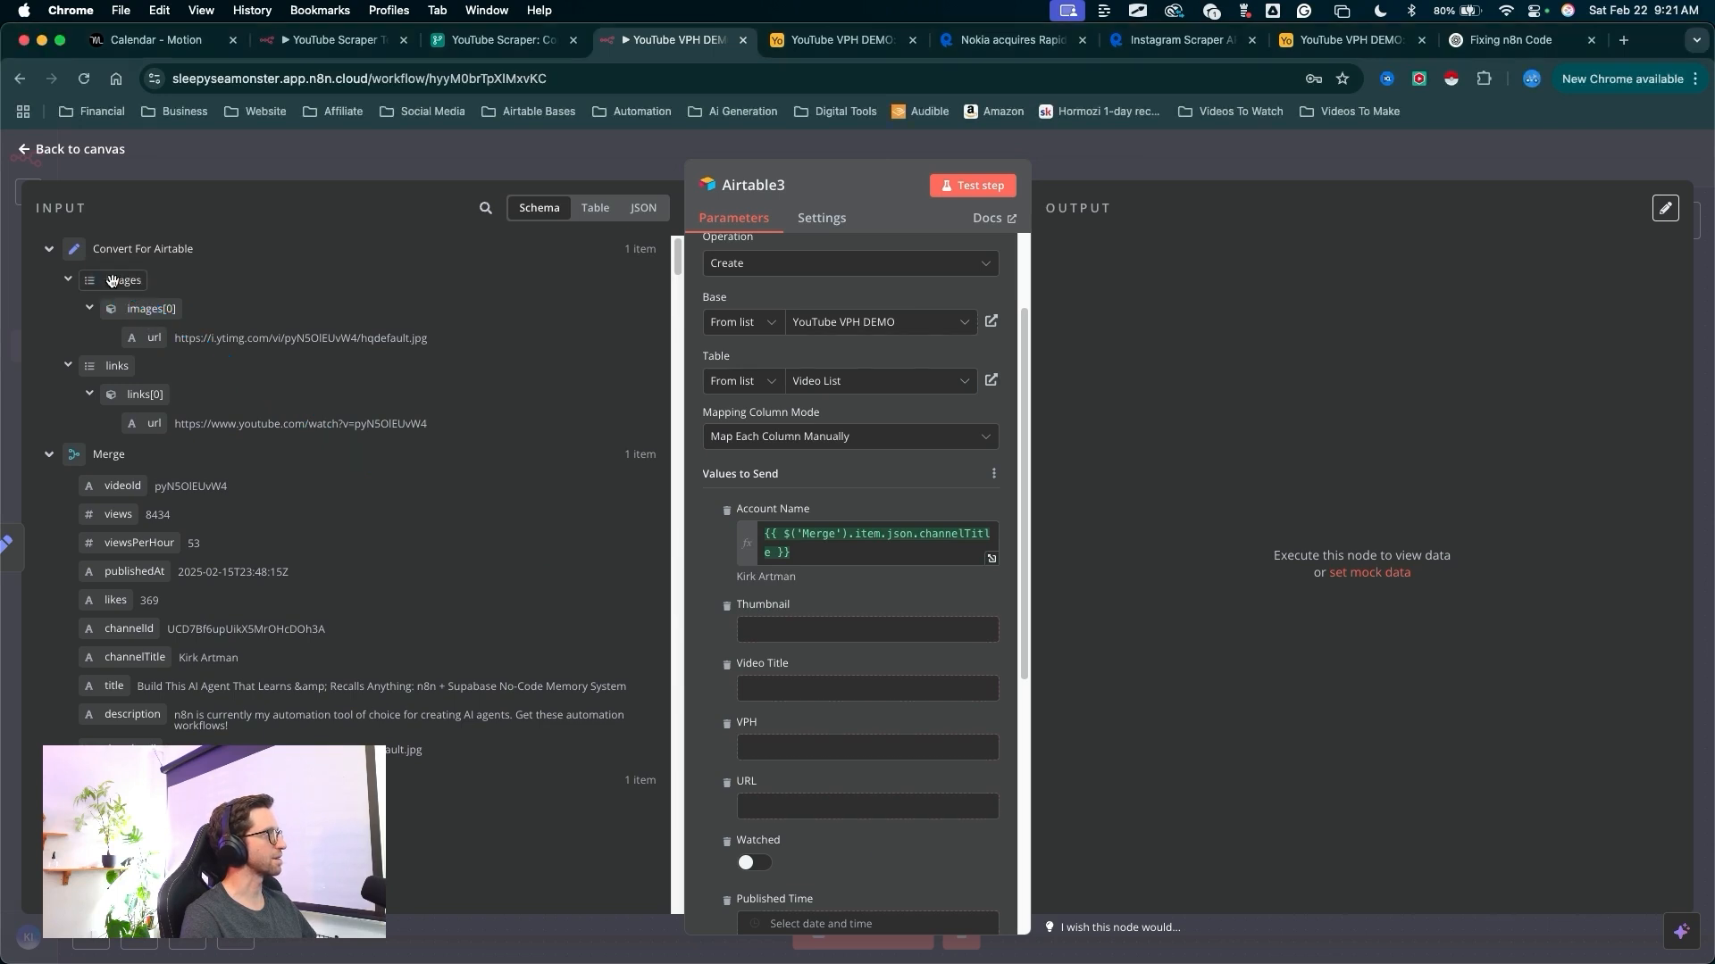
left_click_drag(843, 573, 844, 630)
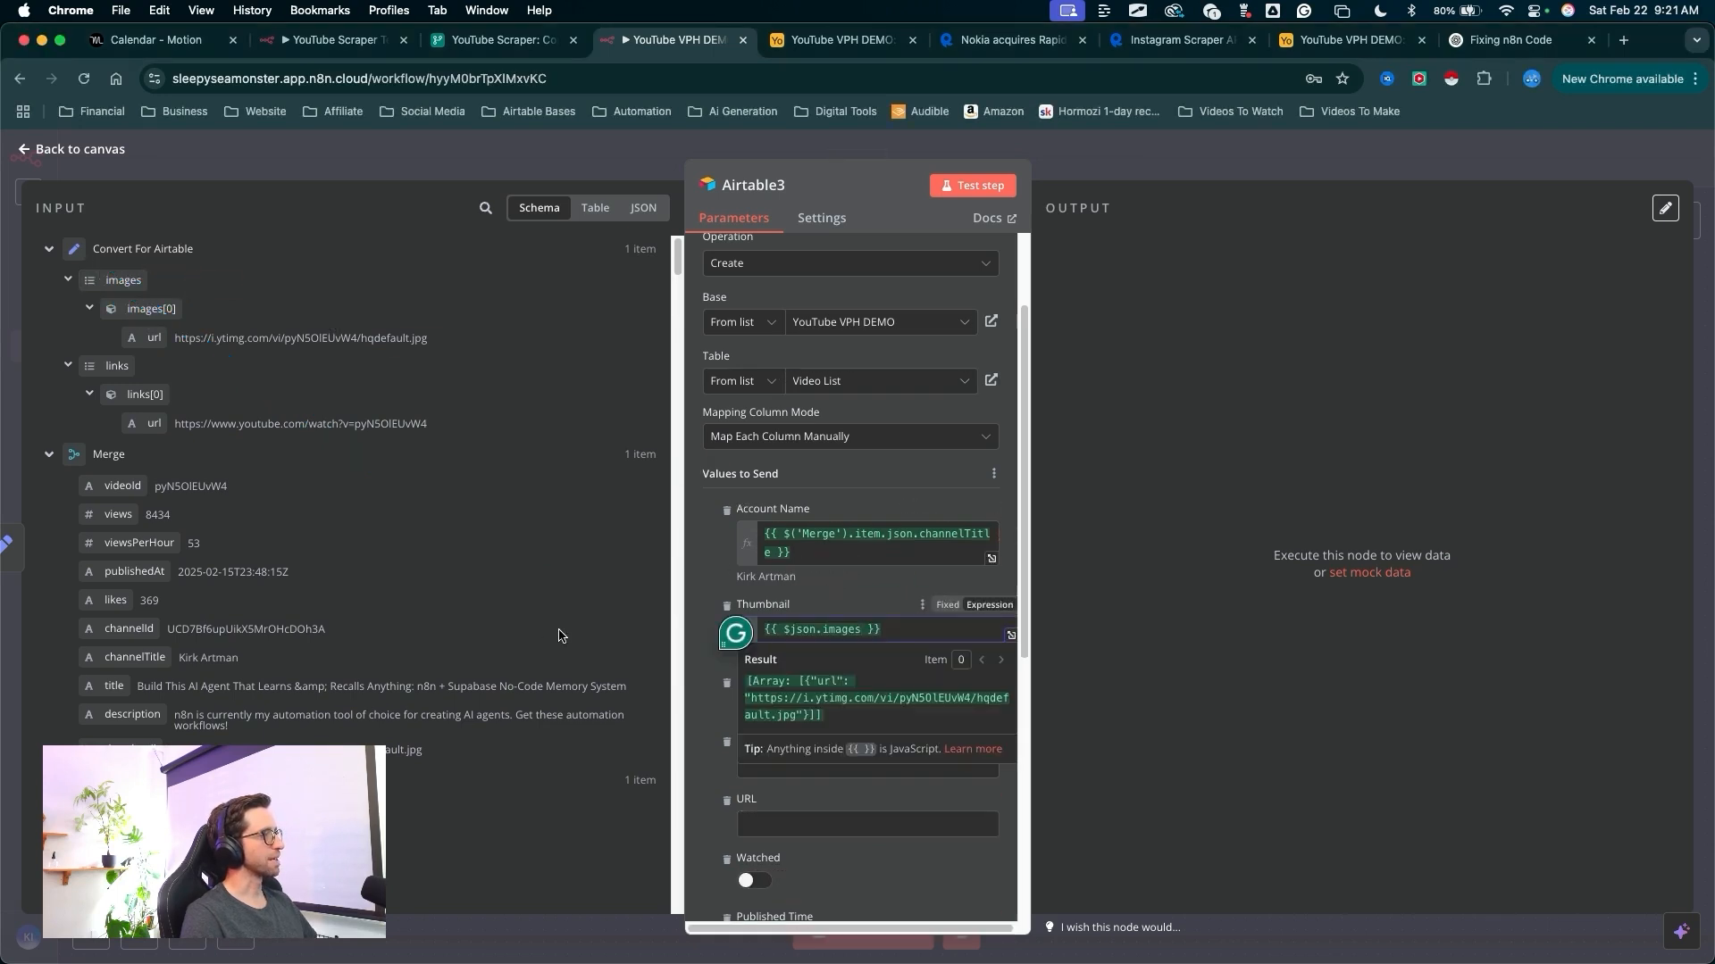
left_click_drag(692, 683, 594, 596)
- Map Video Title to the Merge node's title and VPH to its viewsPerHour value
scroll(528, 478, "down", 2)
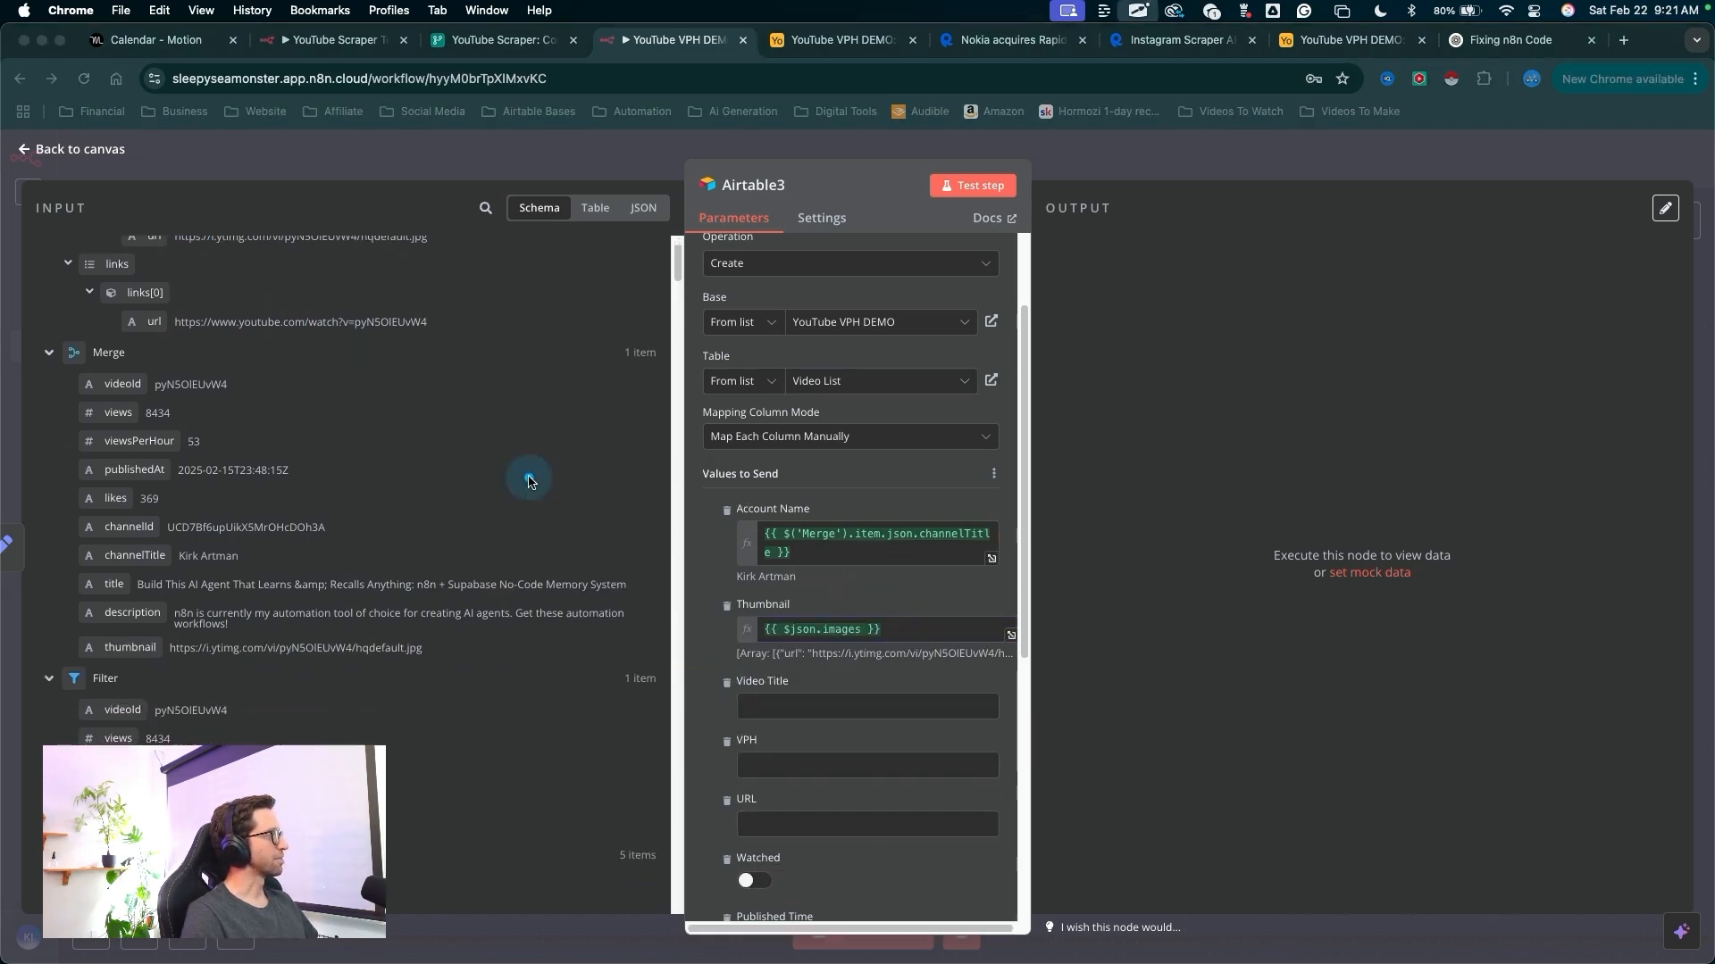
mouse_move(531, 478)
left_mouse_down()
mouse_move(186, 553)
mouse_move(839, 706)
left_mouse_up()
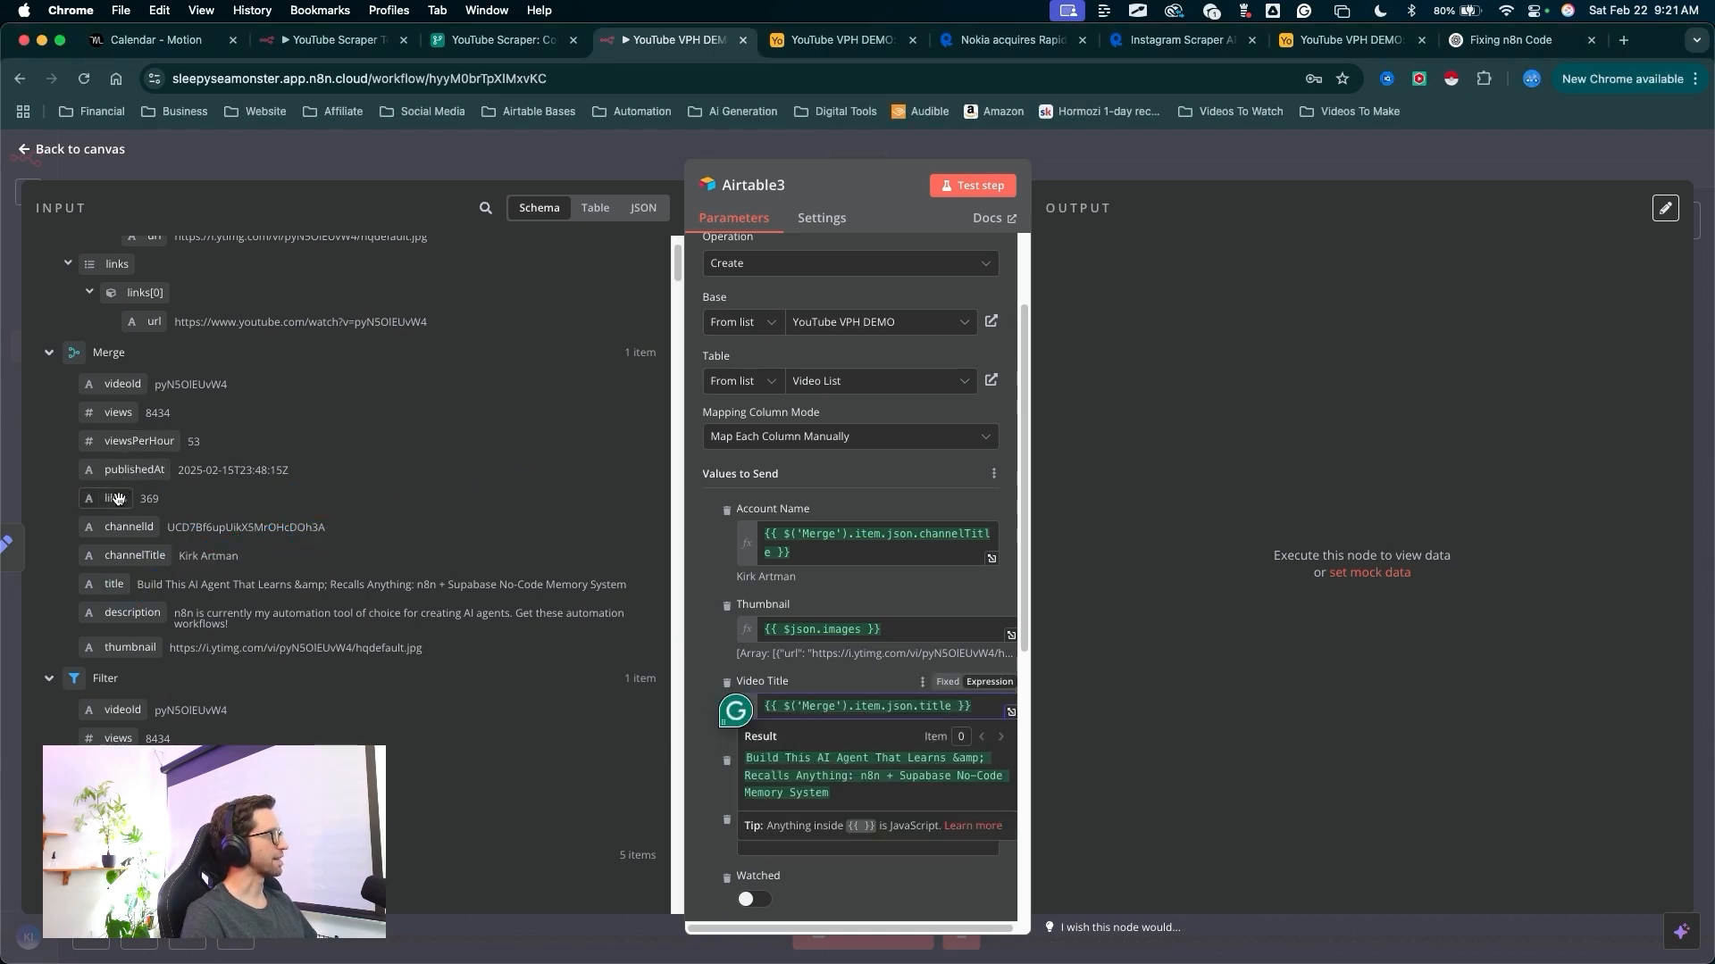
mouse_move(108, 439)
left_mouse_down()
mouse_move(563, 464)
mouse_move(804, 705)
left_mouse_up()
- Map the URL column to the url inside links[0] from Convert For Airtable
left_click_drag(594, 787, 710, 792)
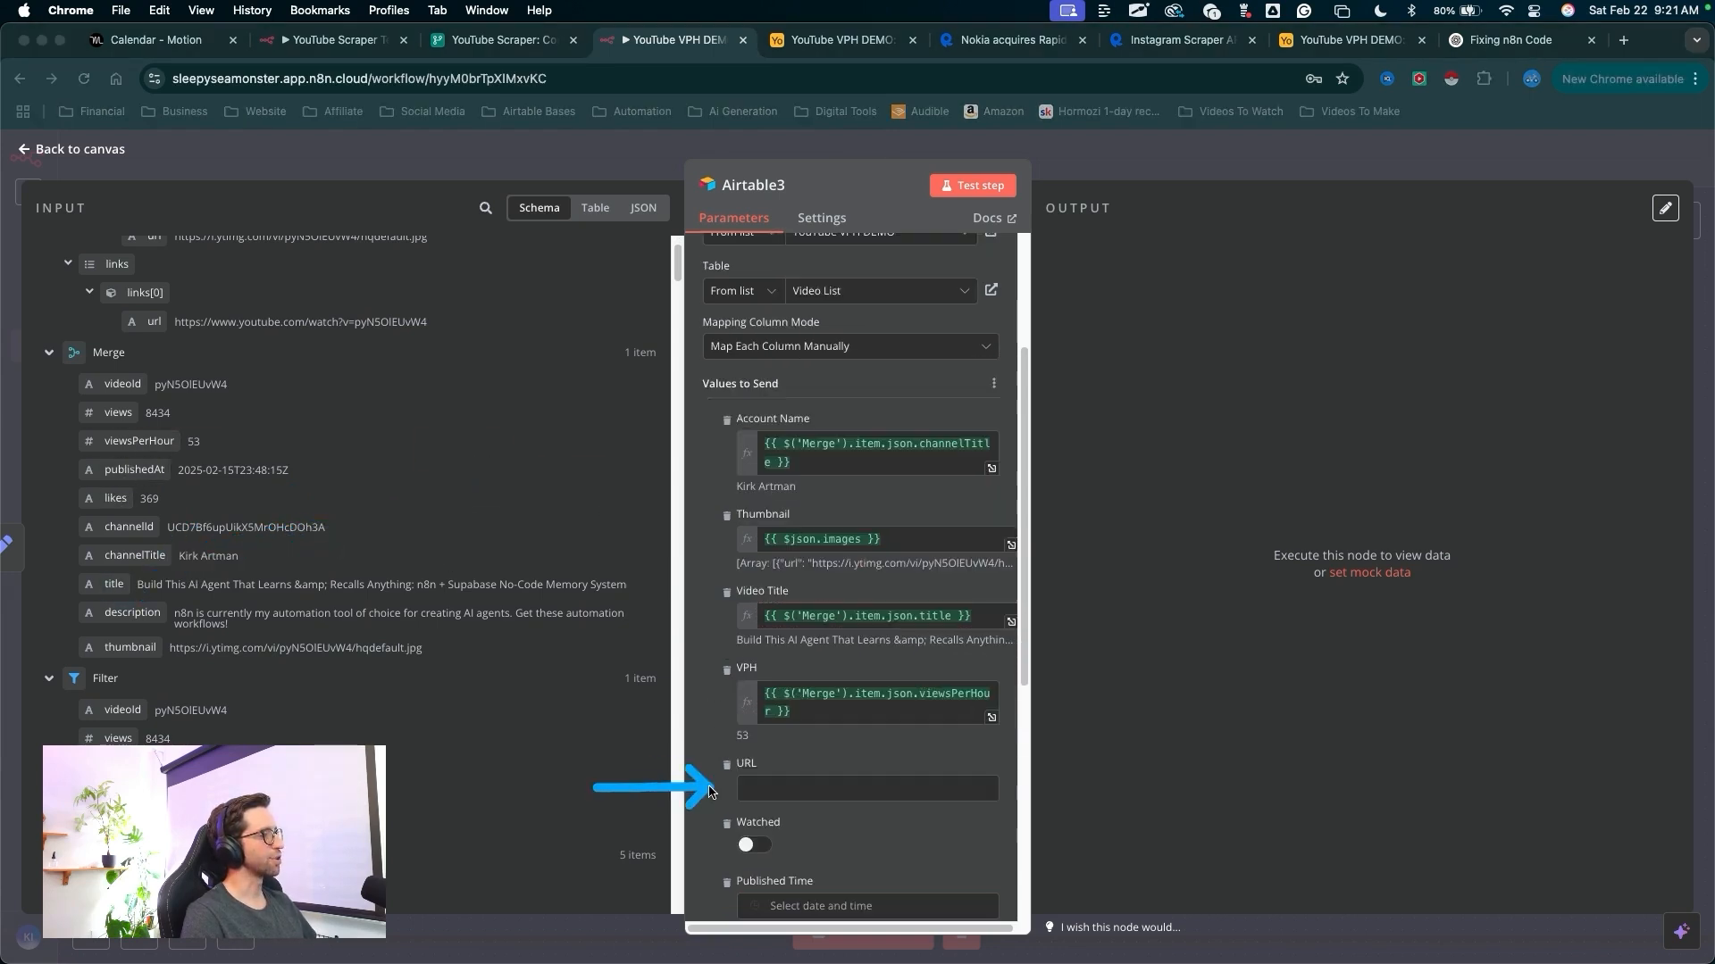
scroll(509, 528, "up", 3)
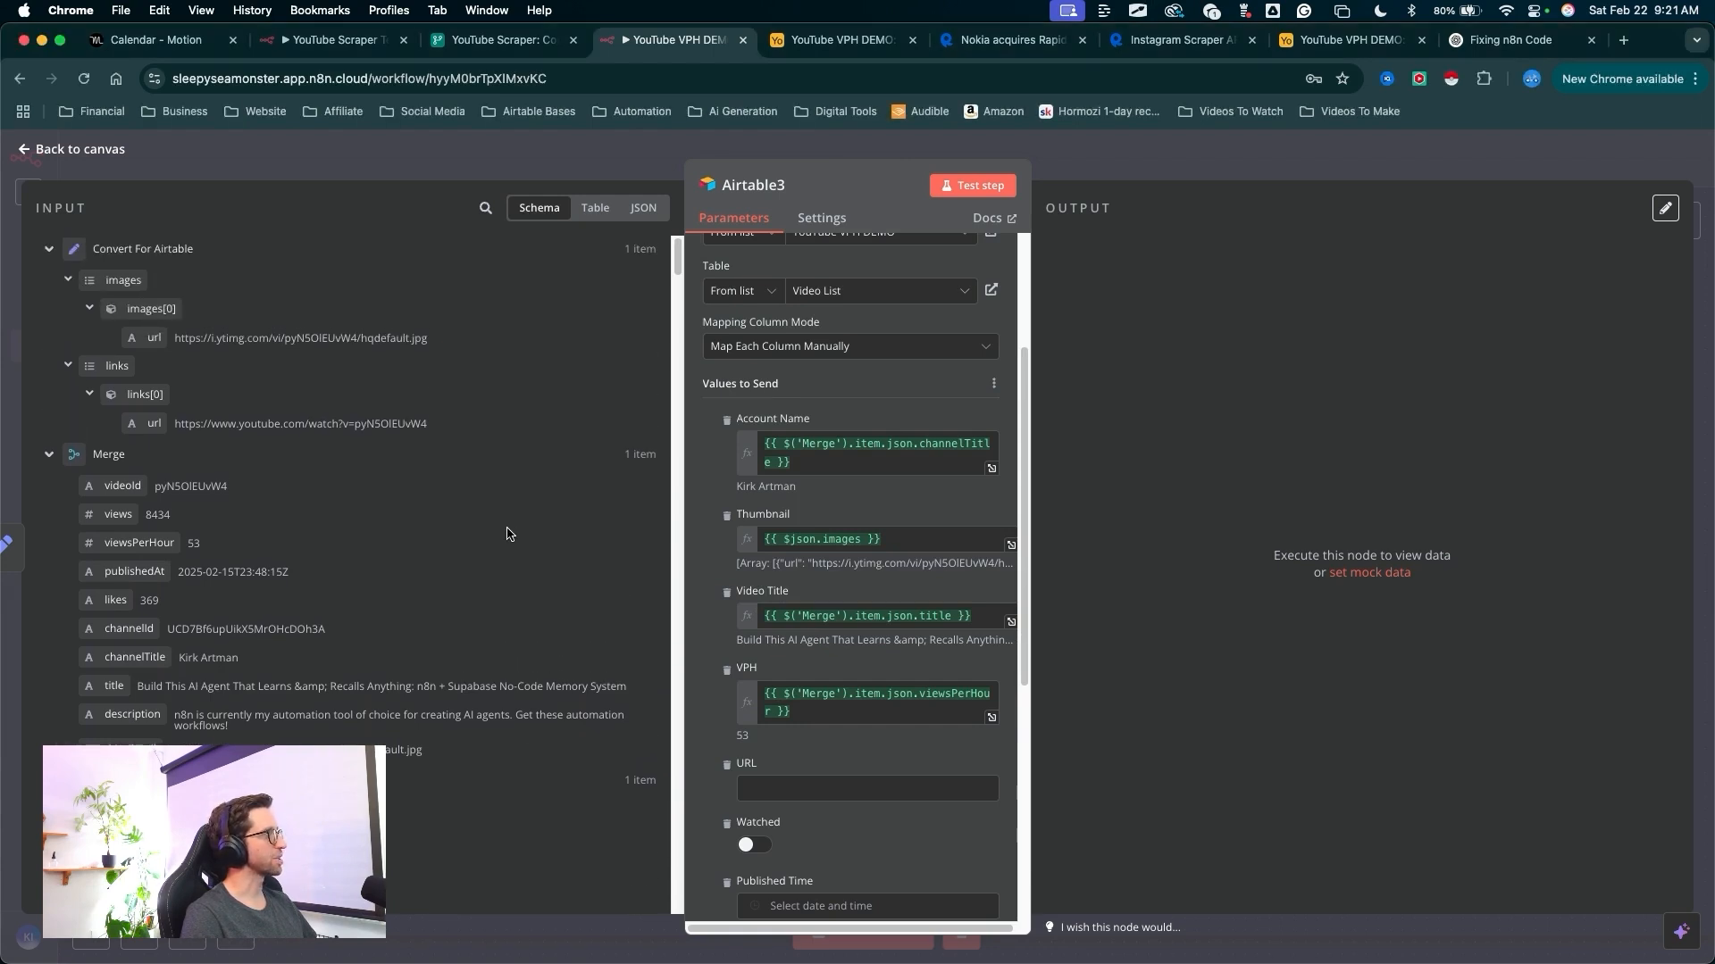
left_click(521, 566)
mouse_move(520, 566)
left_mouse_down()
mouse_move(126, 371)
mouse_move(153, 427)
left_mouse_up()
left_click_drag(312, 366, 123, 366)
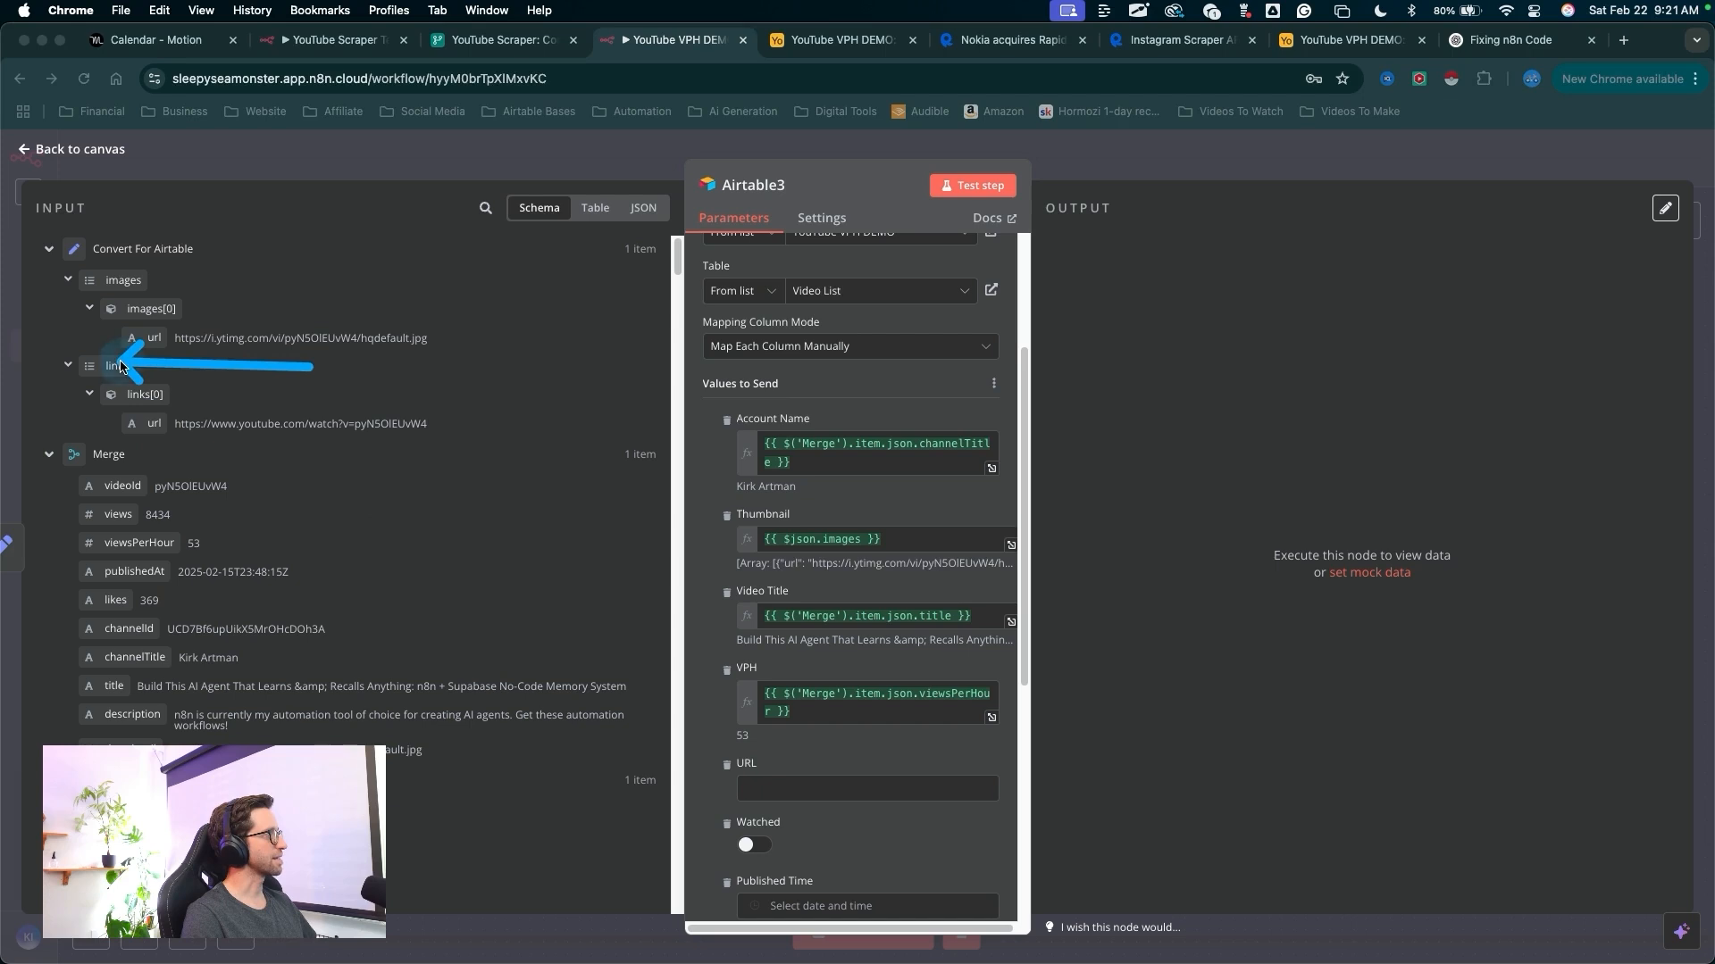
left_click_drag(154, 423, 147, 425)
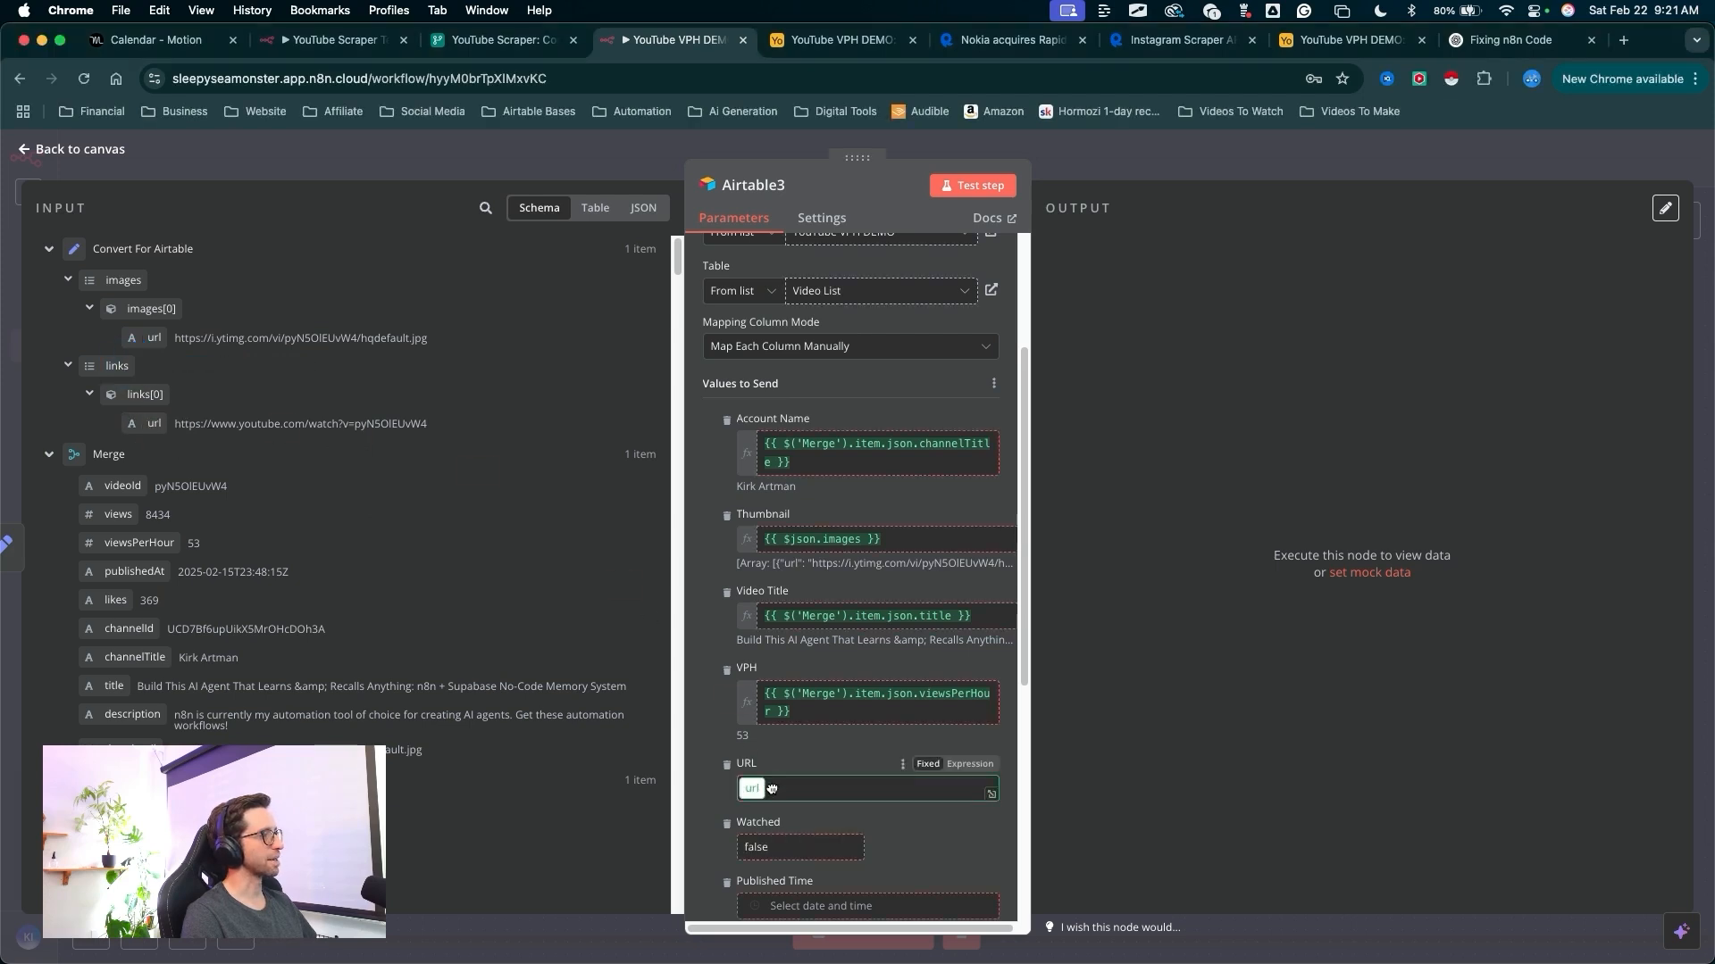
left_click_drag(771, 789, 771, 789)
- Remove the Watched column from the create node's Values to Send
scroll(857, 626, "down", 2)
left_click_drag(571, 763, 741, 687)
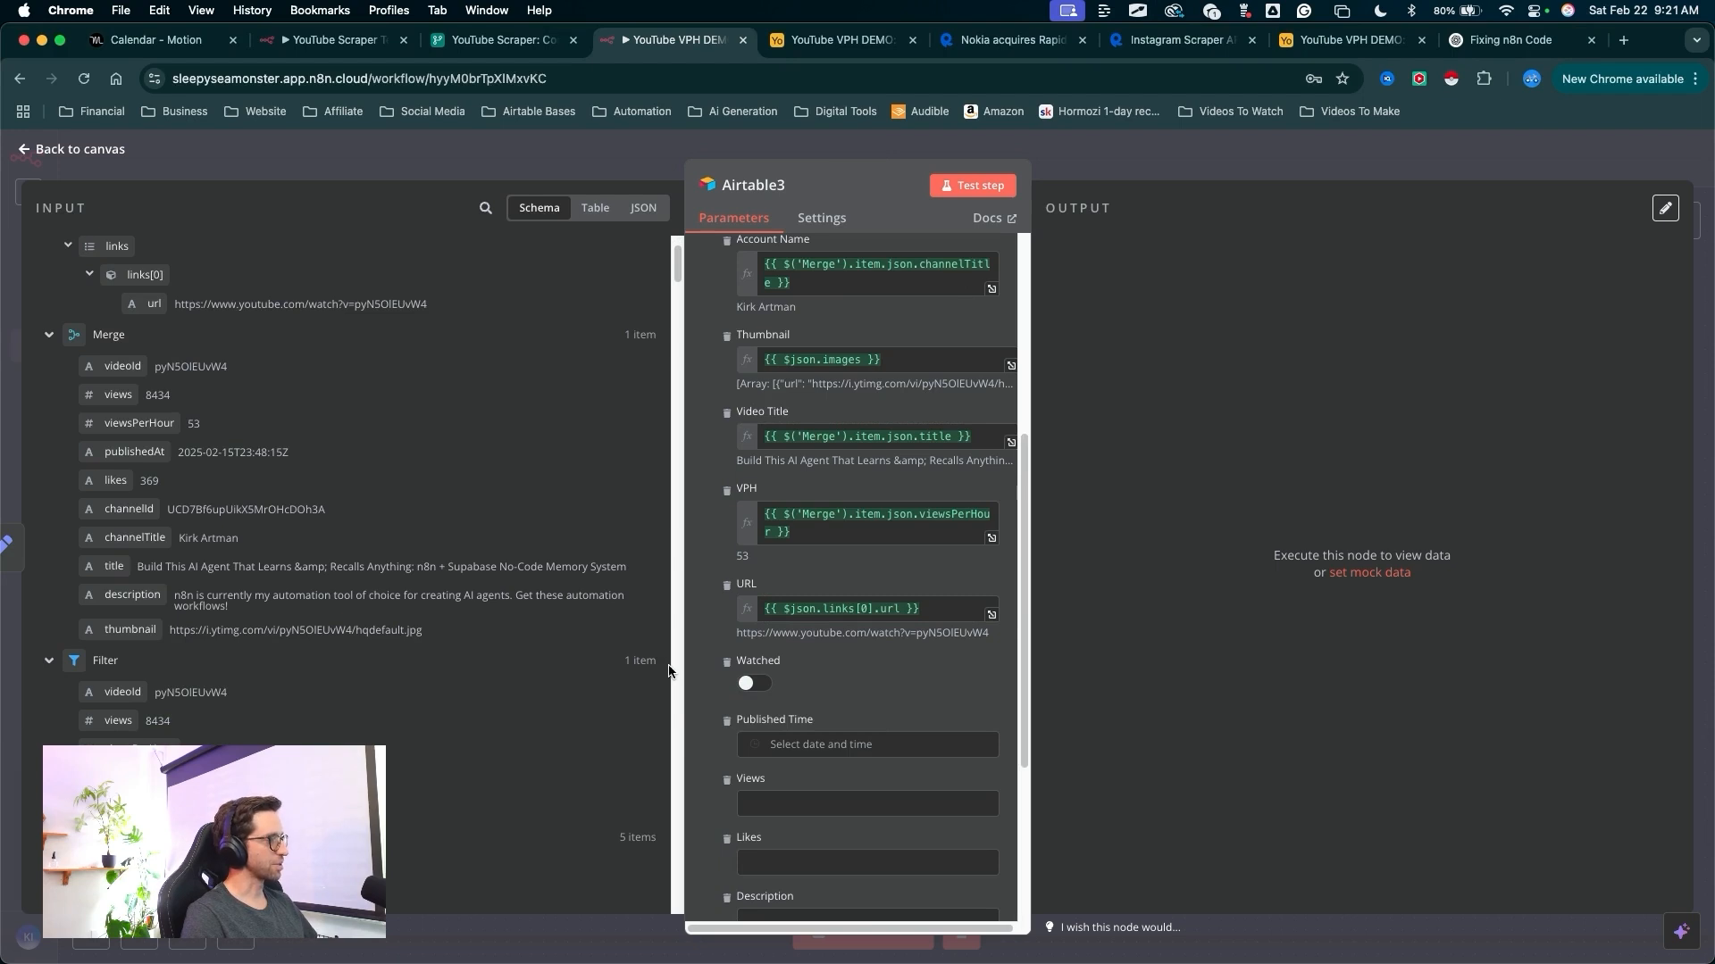
left_click_drag(671, 724, 710, 692)
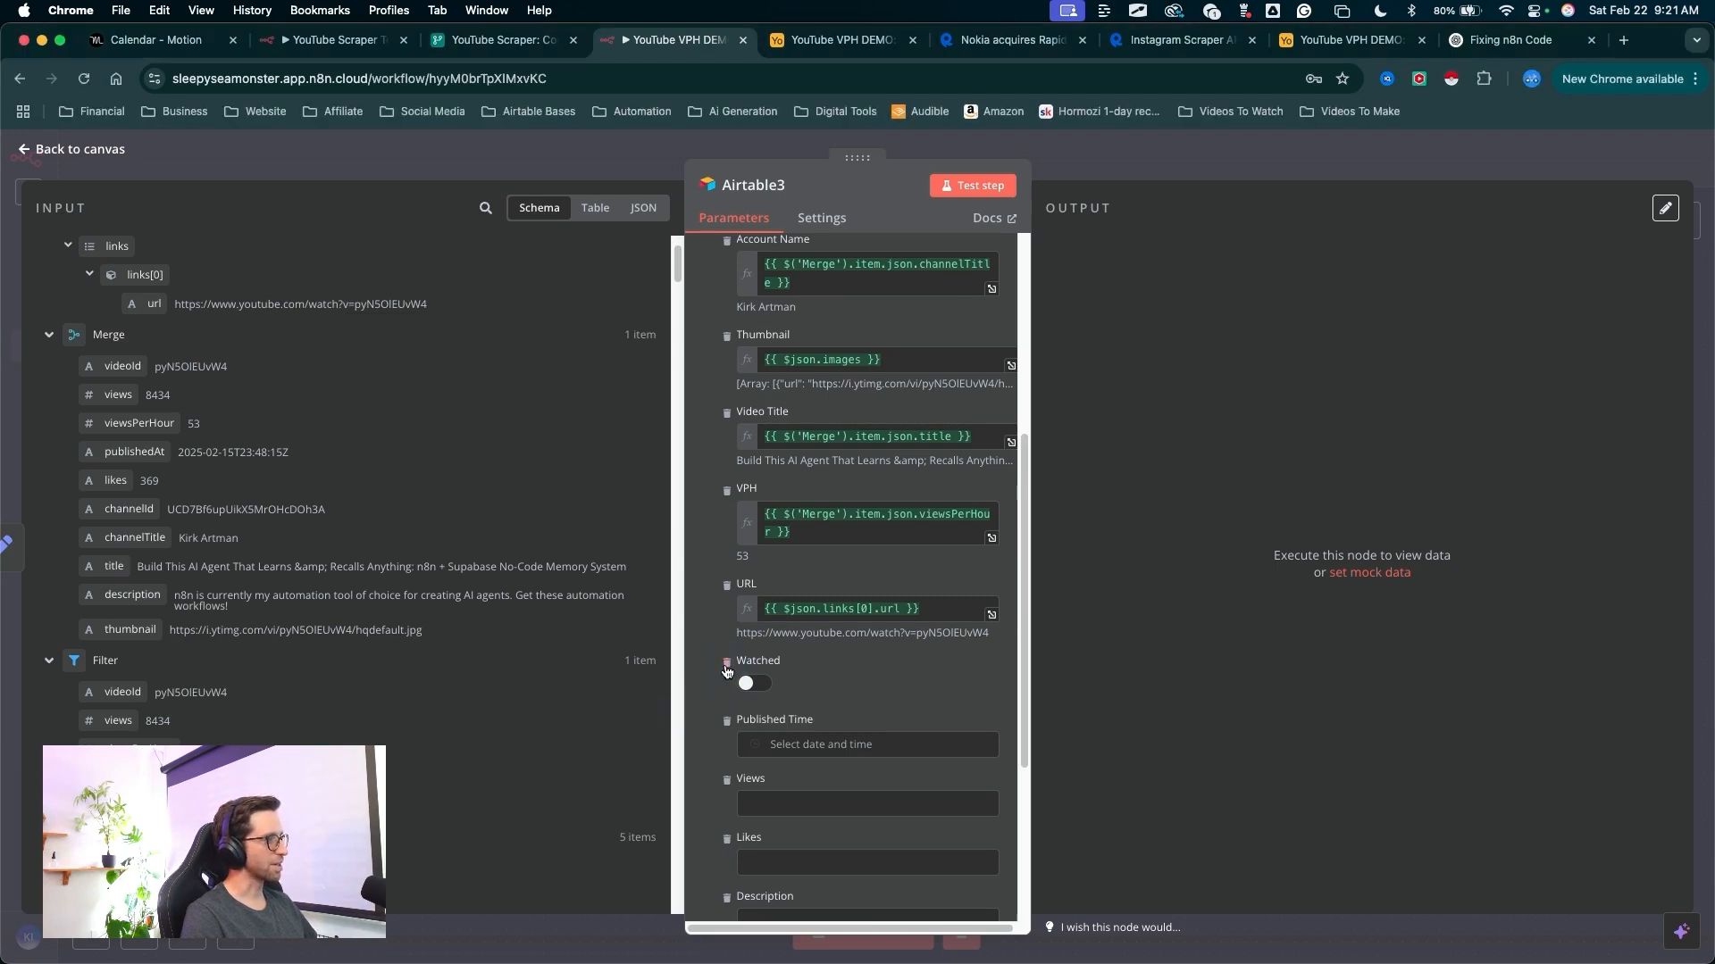
left_click(726, 664)
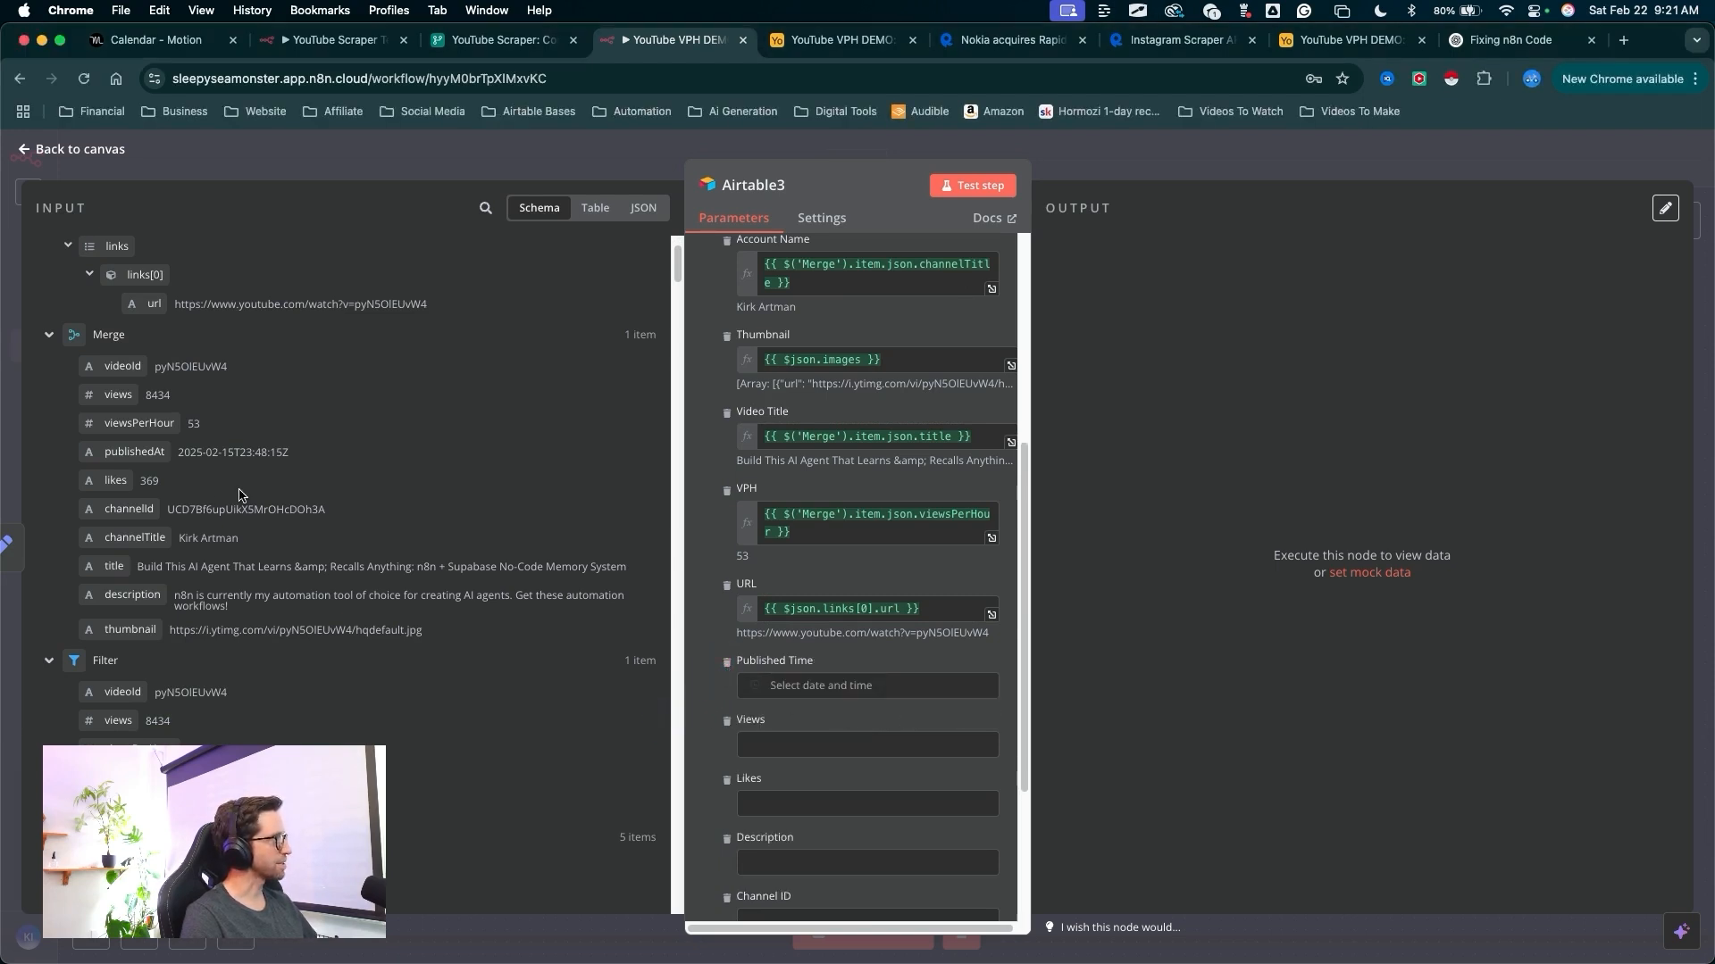
- Map Published Time, Views and Likes to the Merge node's publishedAt, views and likes values
left_click_drag(138, 458, 505, 565)
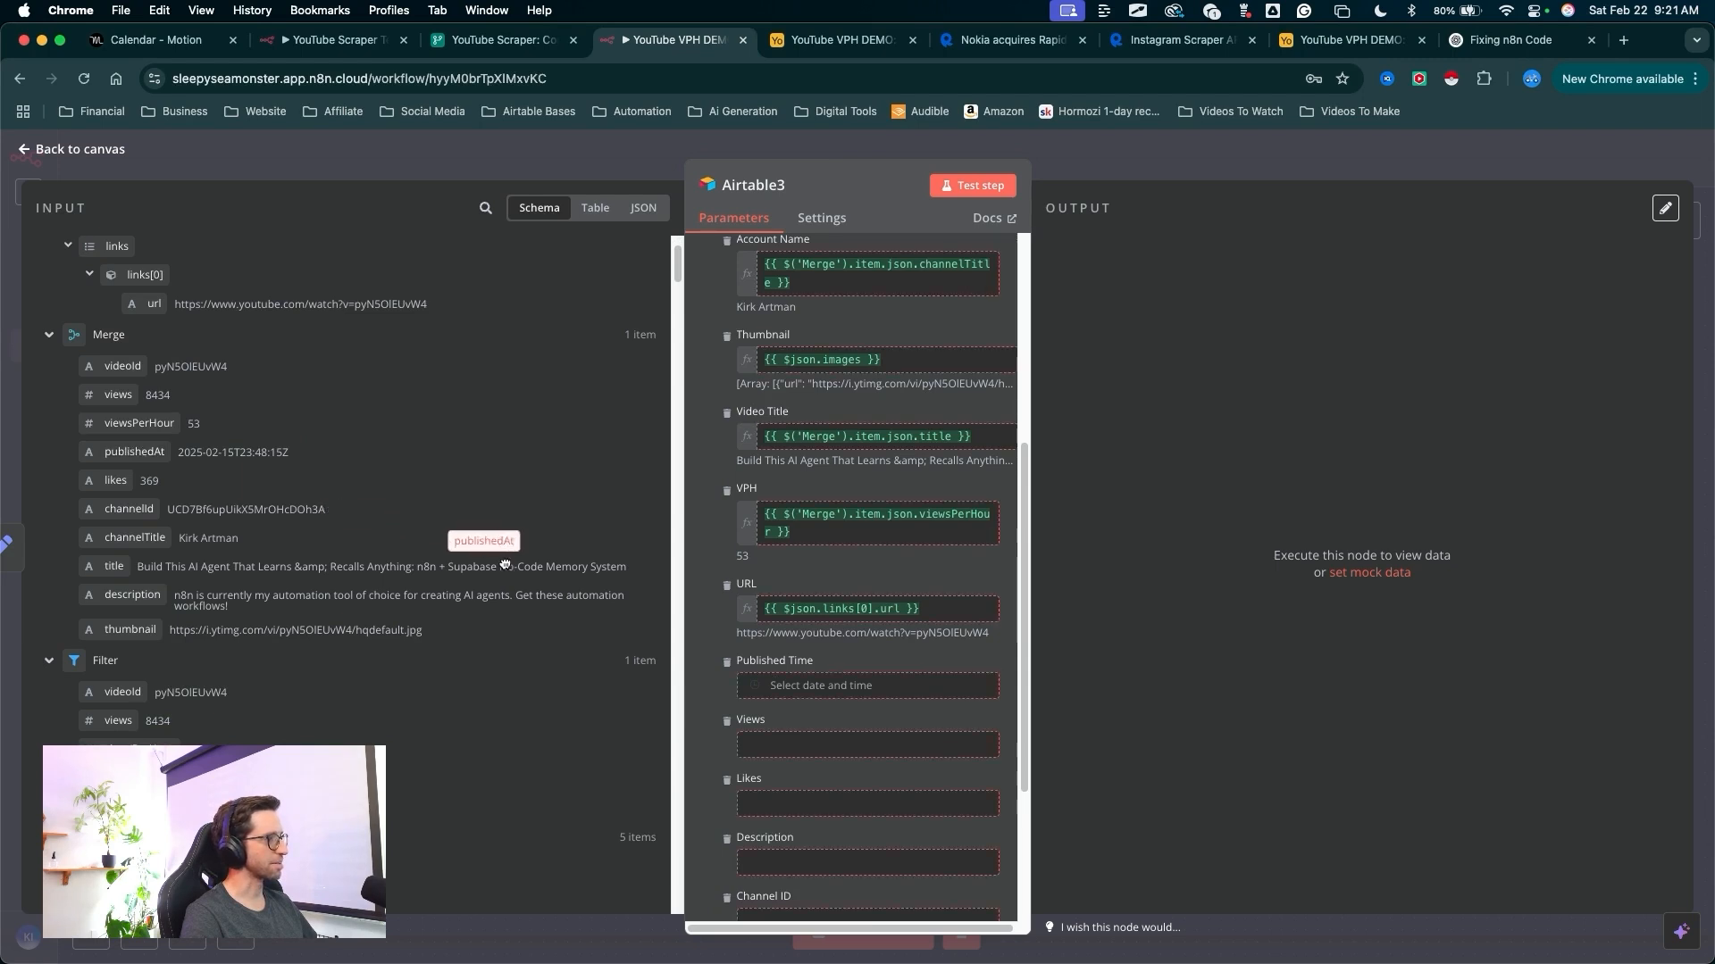
left_click_drag(663, 648, 777, 685)
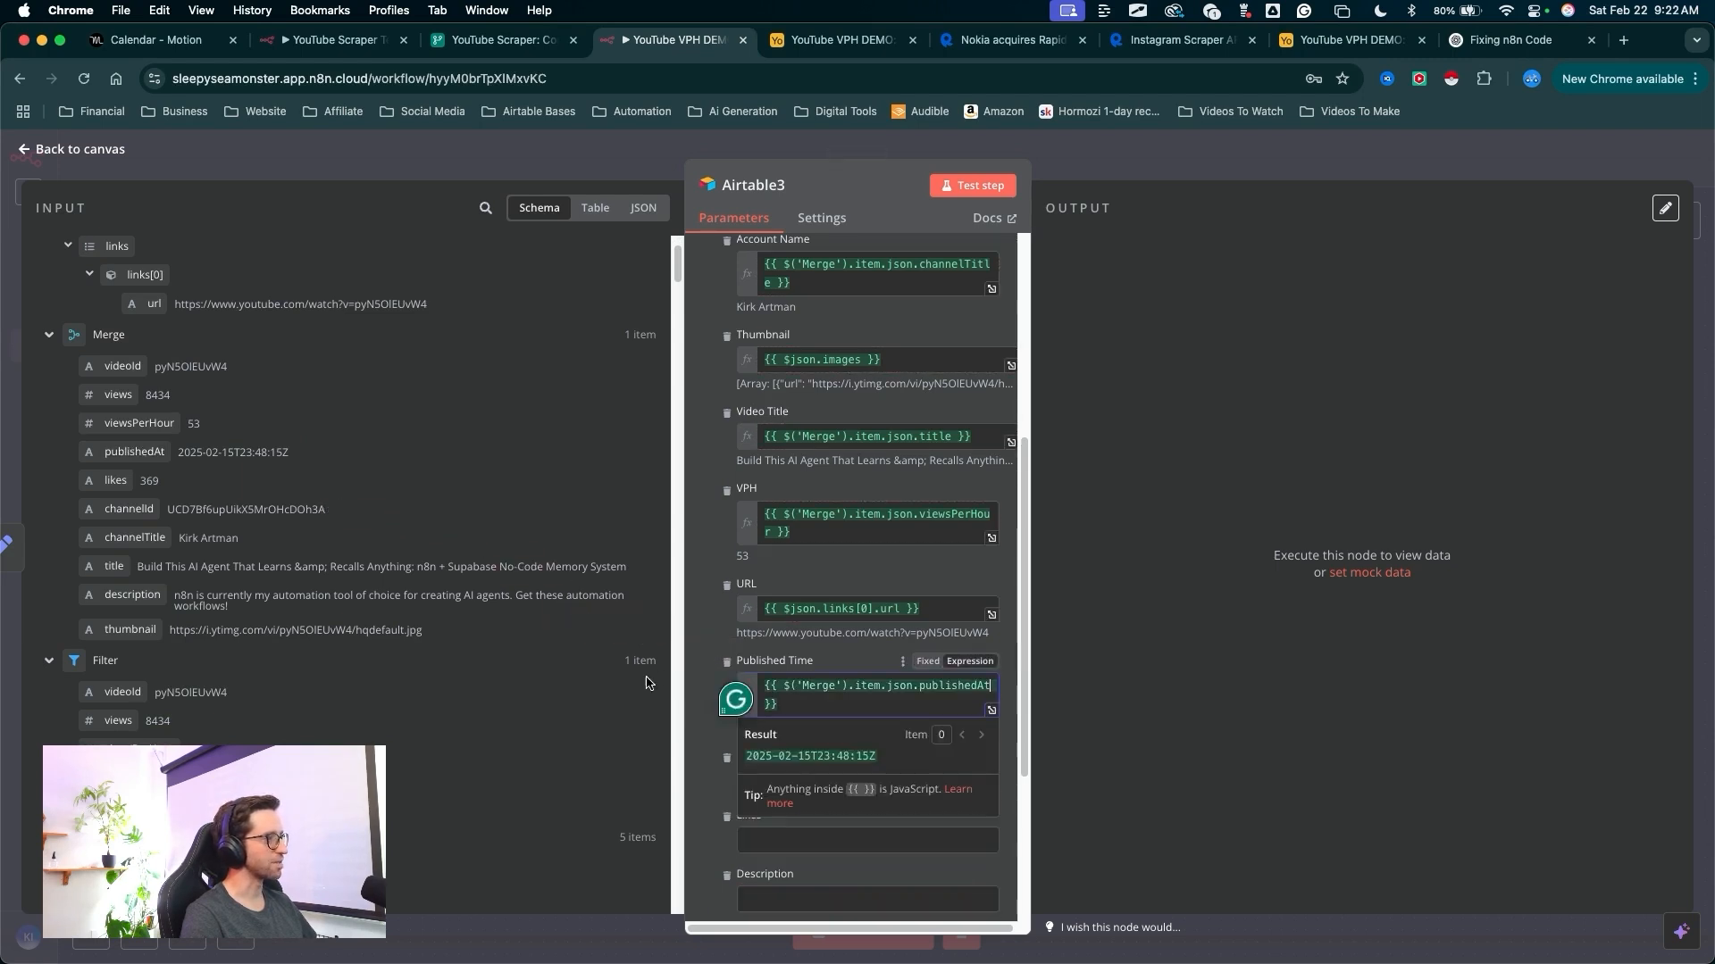
scroll(803, 697, "down", 2)
left_click_drag(503, 501, 786, 641)
left_click_drag(115, 480, 763, 724)
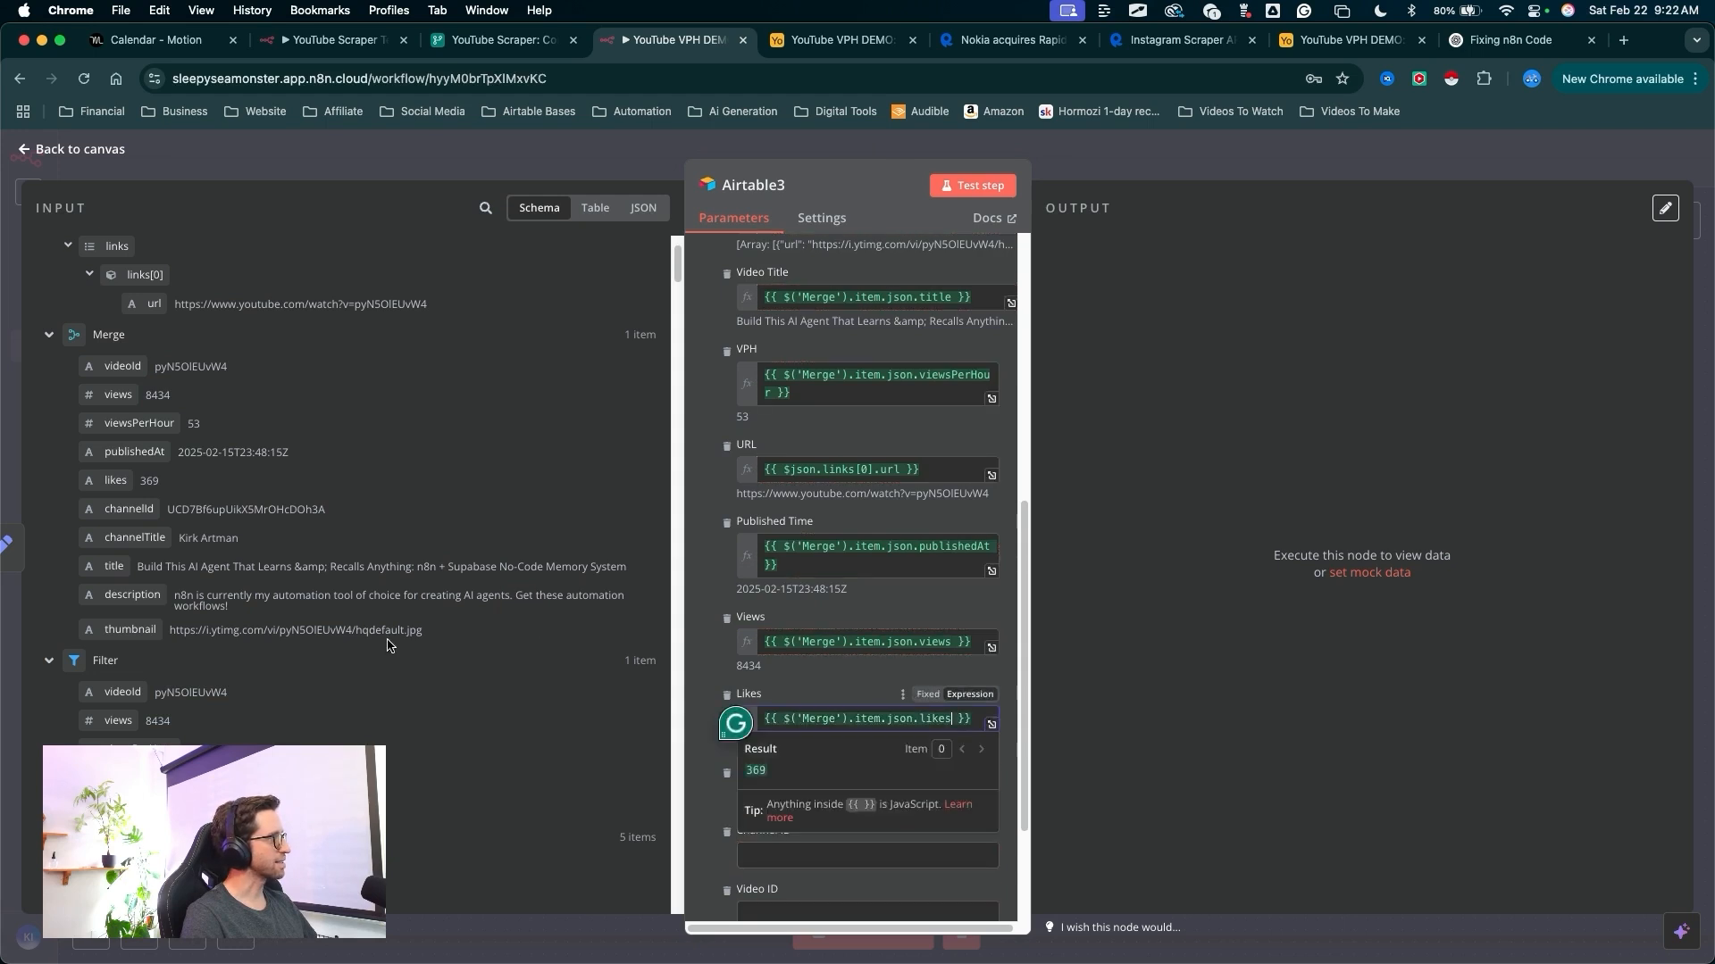
- Map Description, Channel ID and Video ID to the Merge node's description, channelId and videoId values
left_click_drag(132, 595, 786, 777)
scroll(721, 732, "down", 2)
left_click(721, 732)
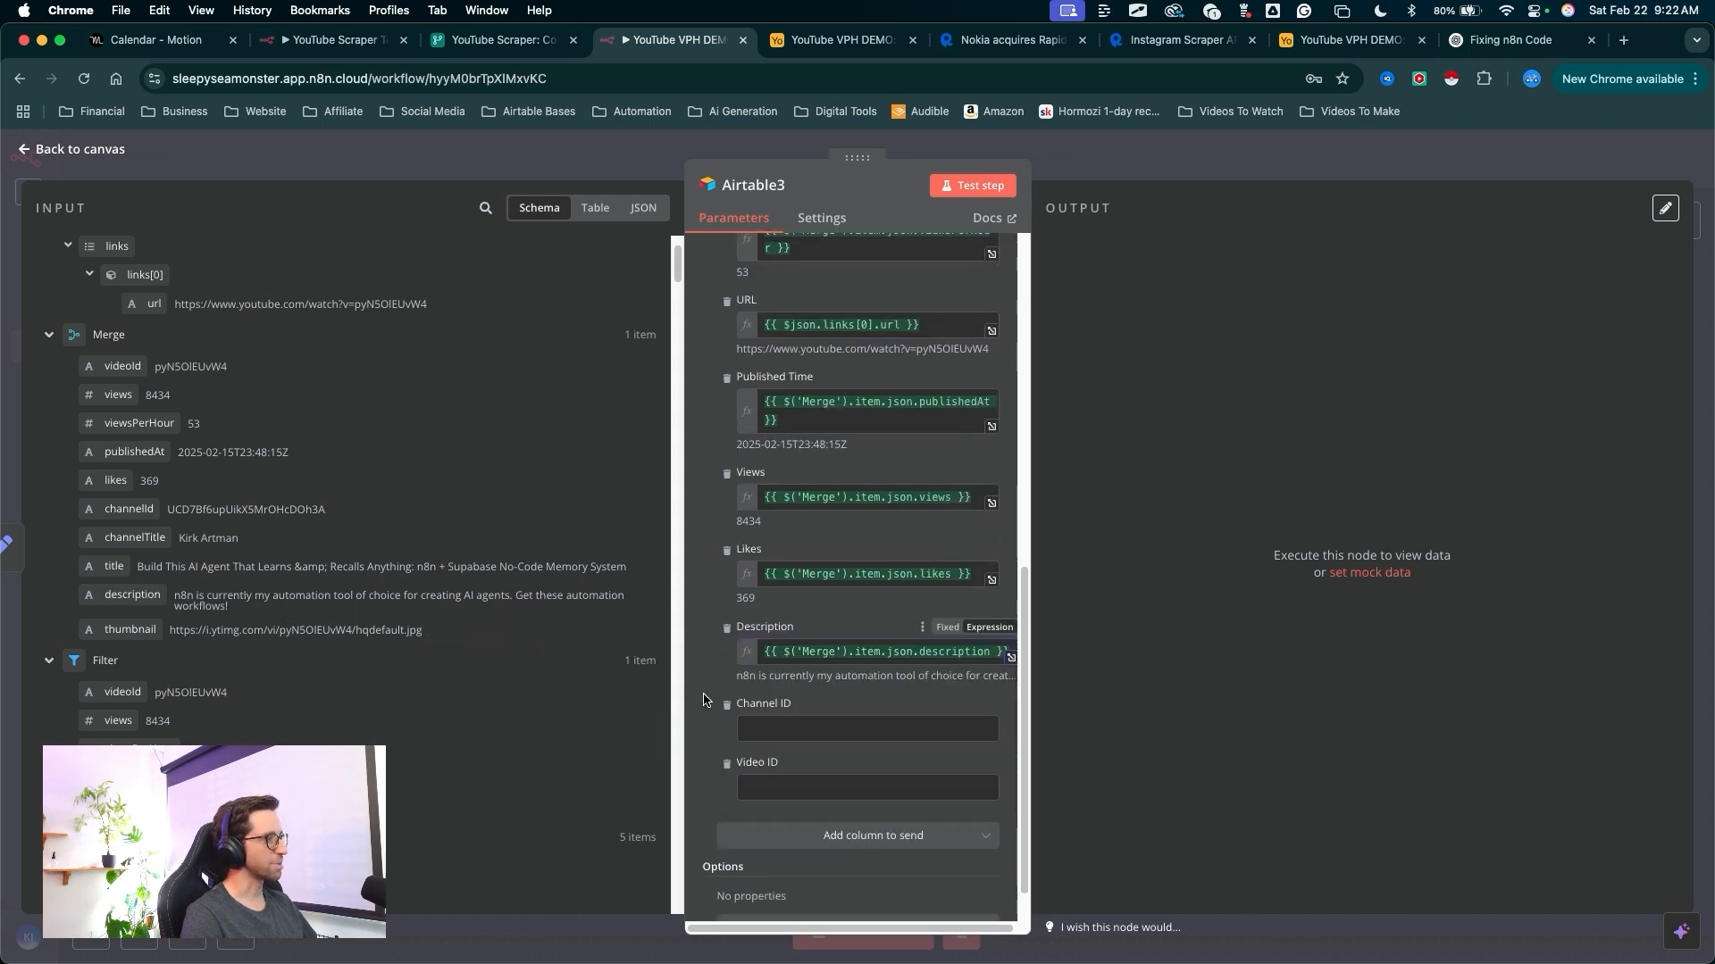
scroll(721, 732, "down", 1)
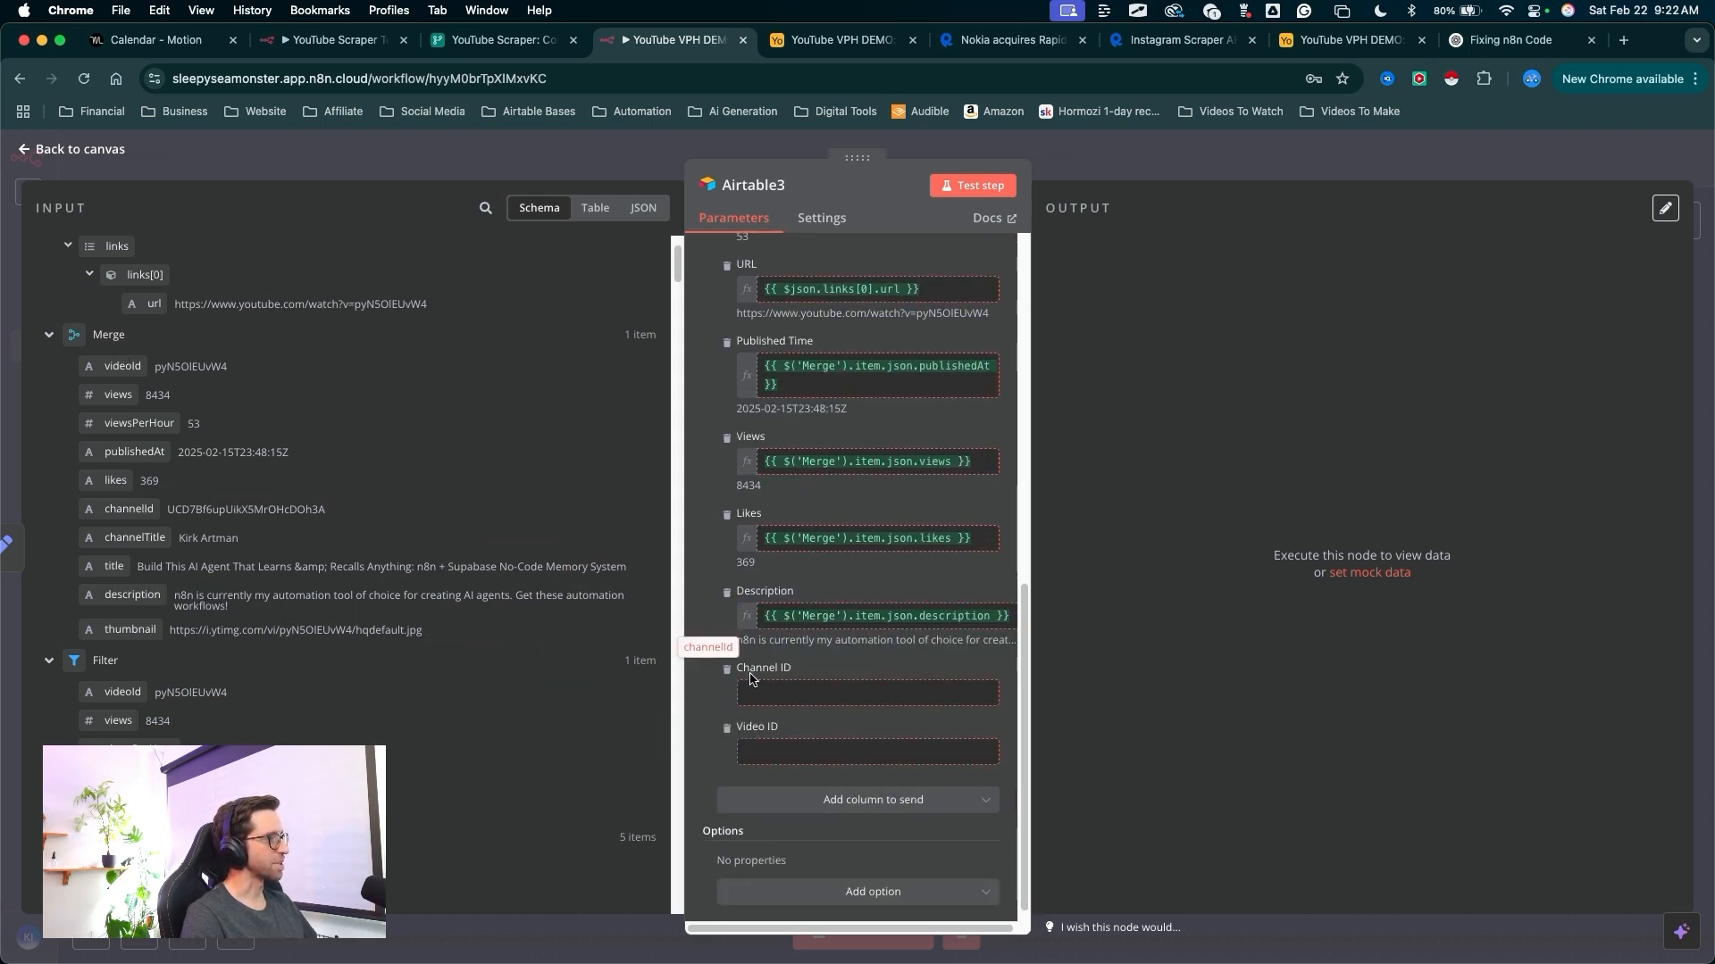
left_click_drag(750, 679, 768, 693)
left_click_drag(122, 370, 768, 769)
left_click(704, 653)
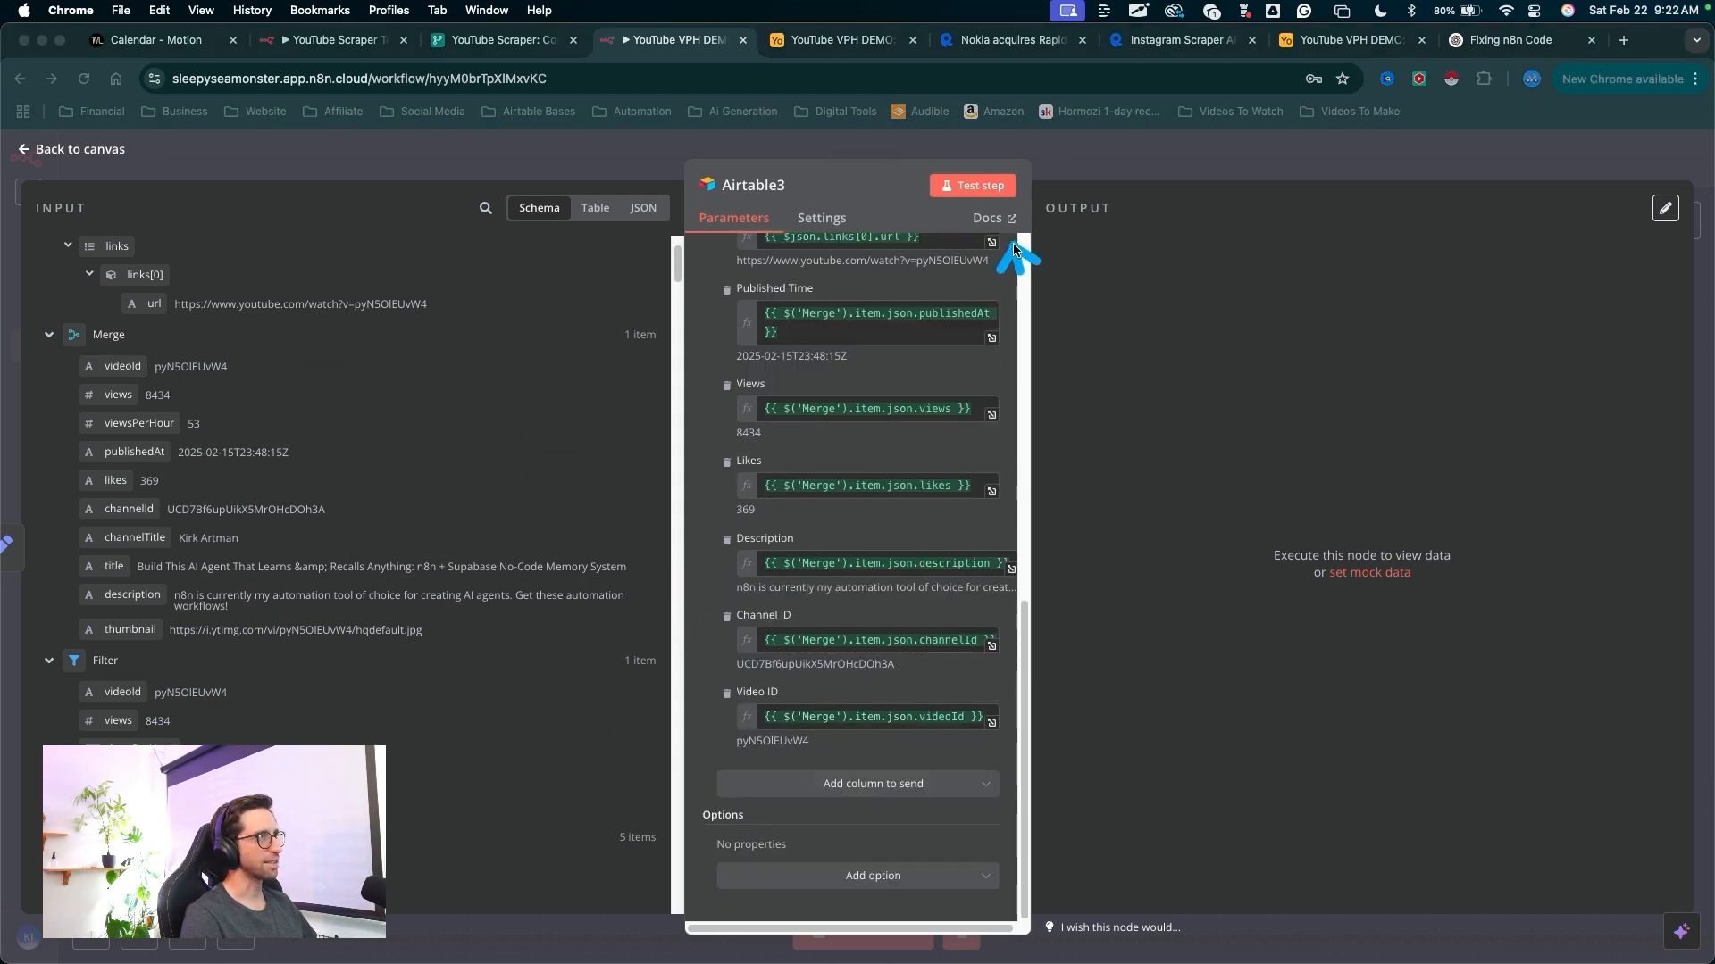
- Test the create node, then switch to Airtable and check the new record in the All Data view
left_click(986, 186)
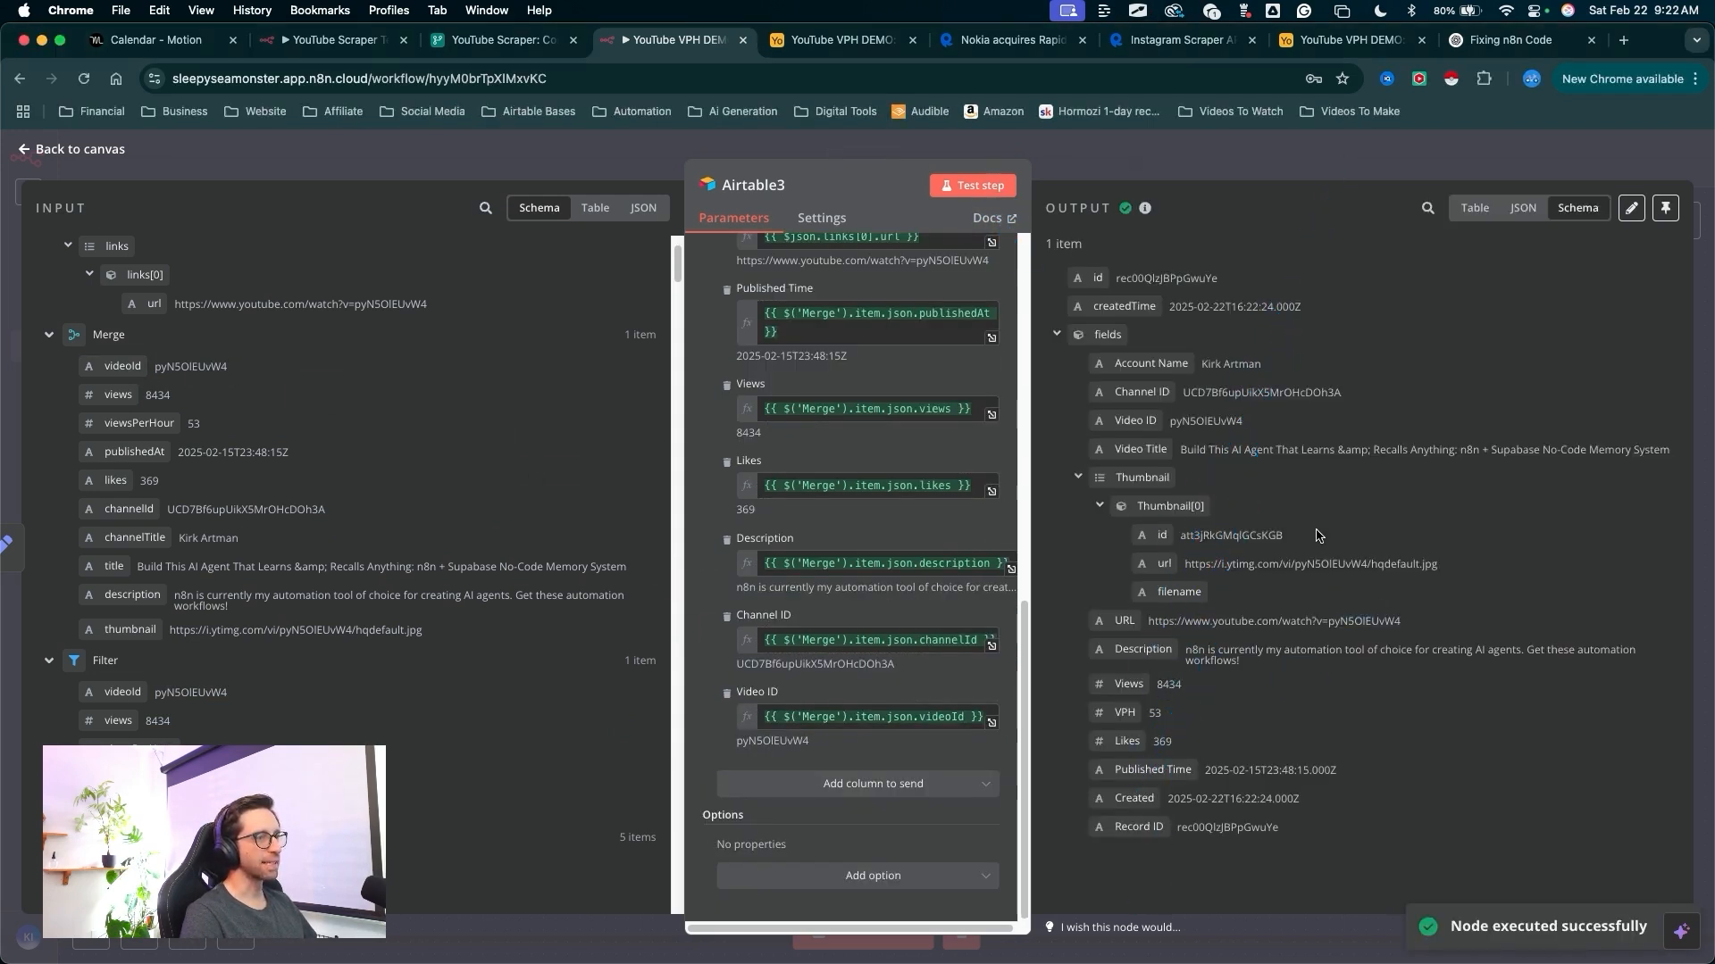
left_click(809, 48)
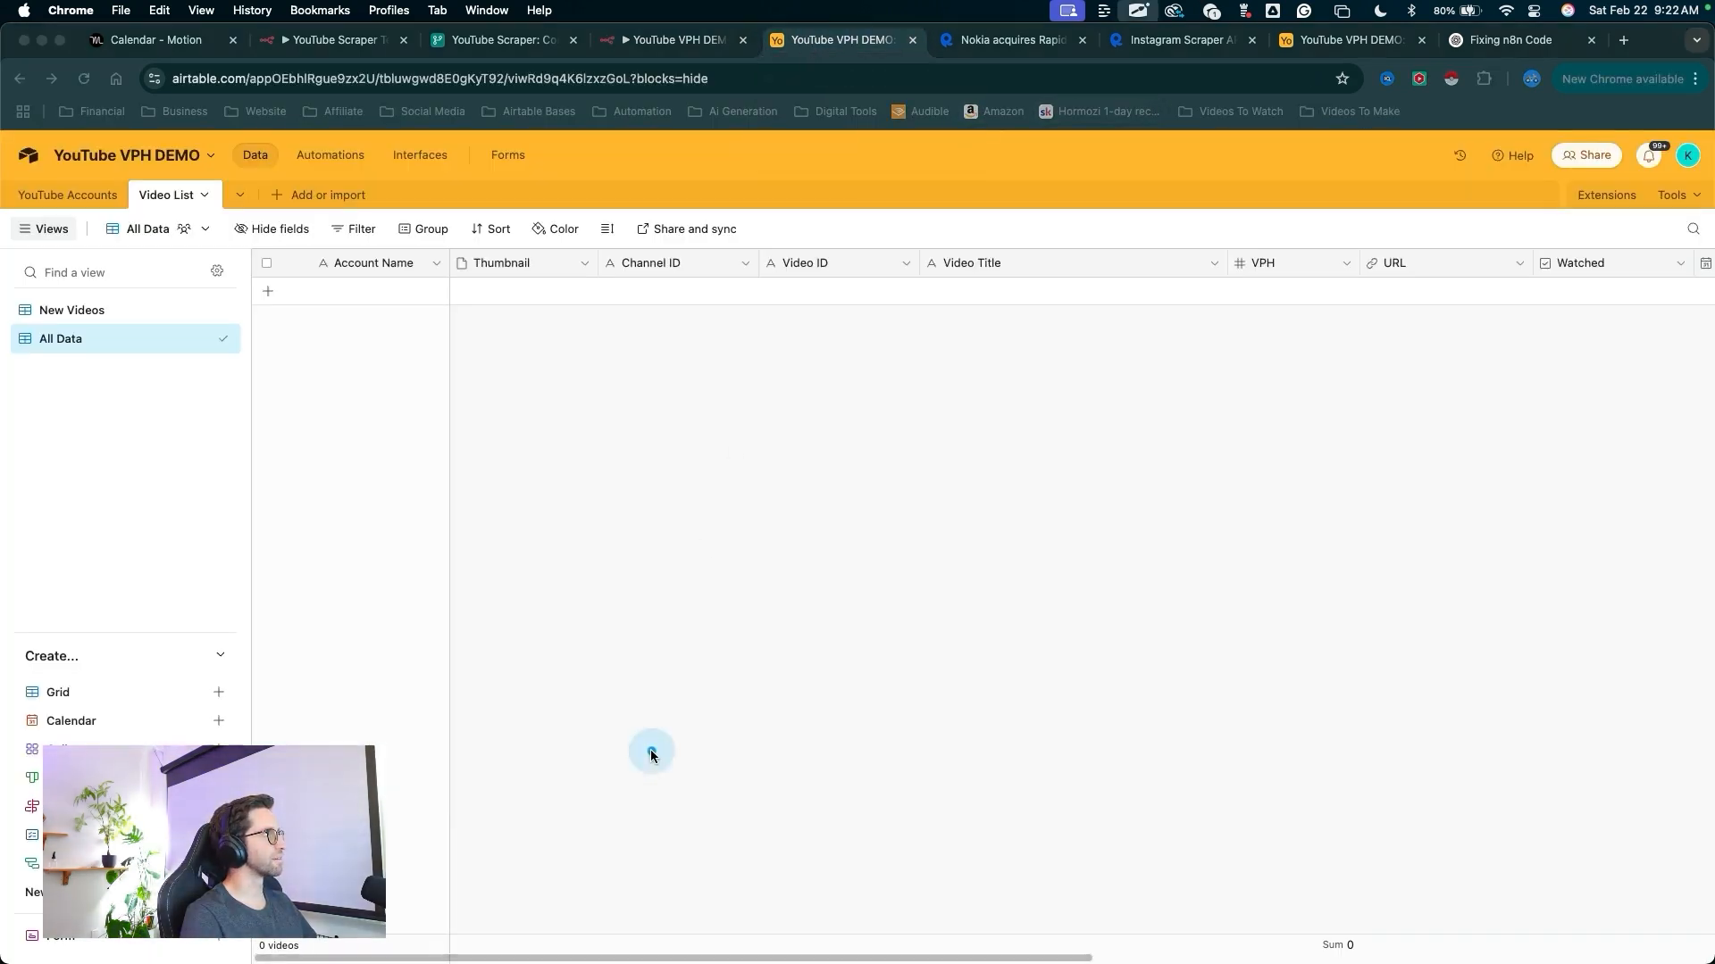
mouse_move(651, 751)
left_mouse_down()
mouse_move(377, 339)
mouse_move(1003, 325)
left_mouse_up()
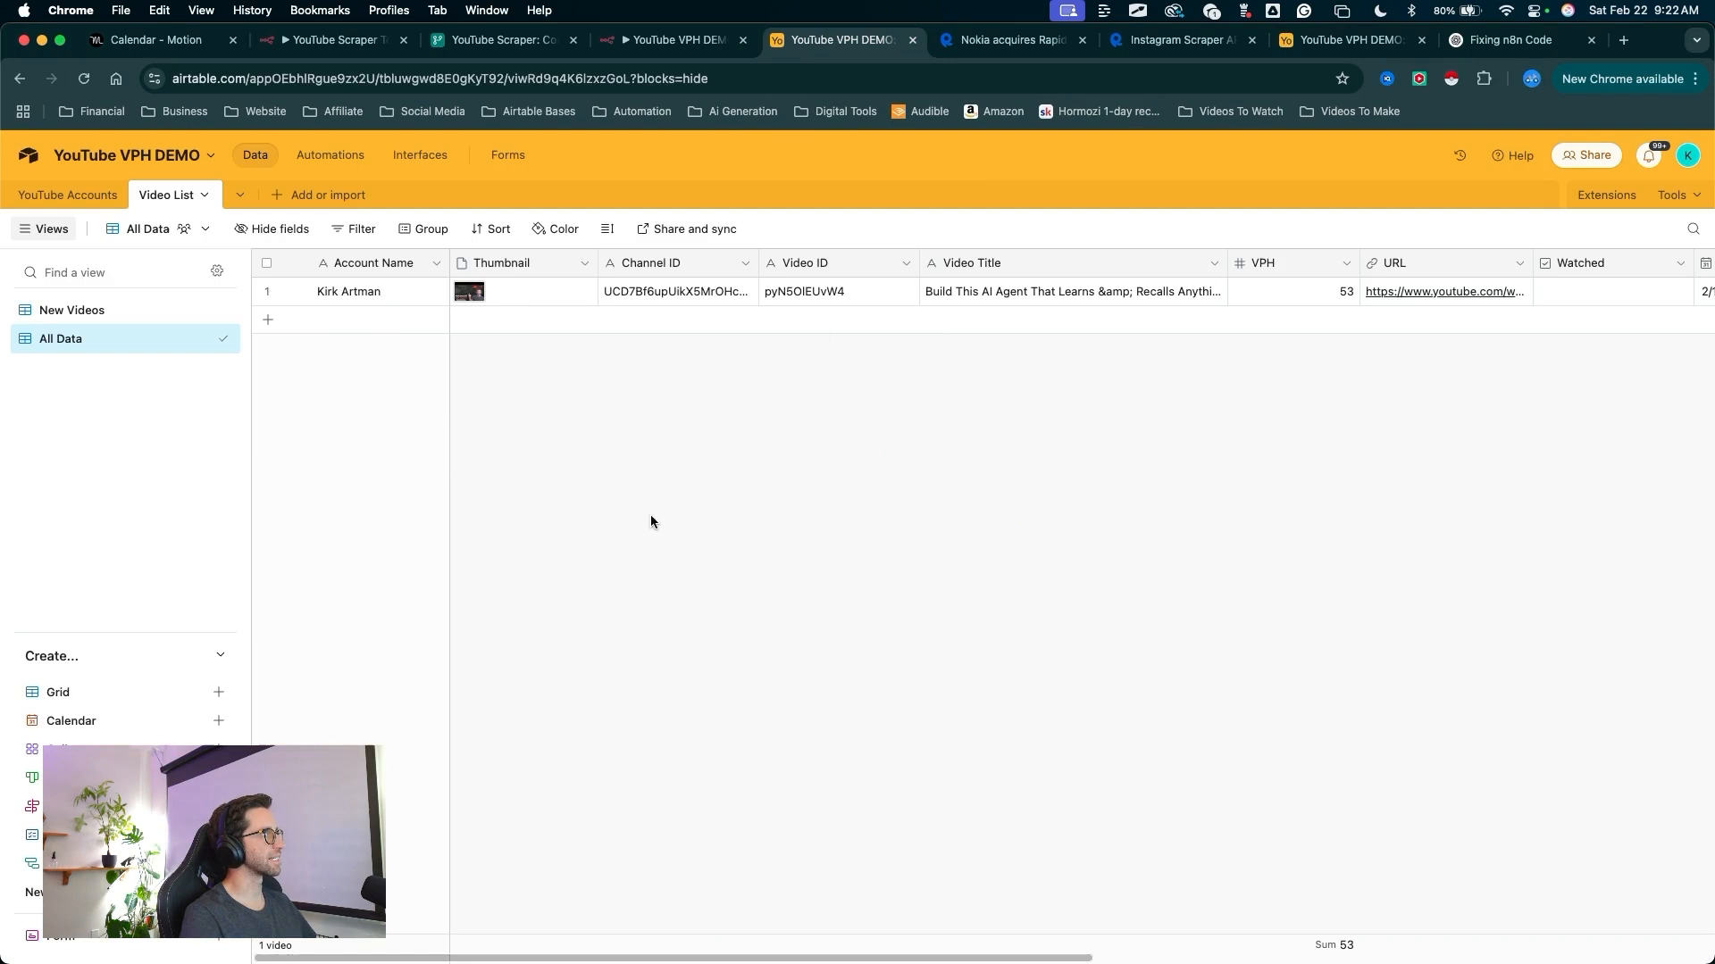
mouse_move(601, 582)
left_mouse_down()
mouse_move(352, 298)
mouse_move(473, 310)
left_mouse_up()
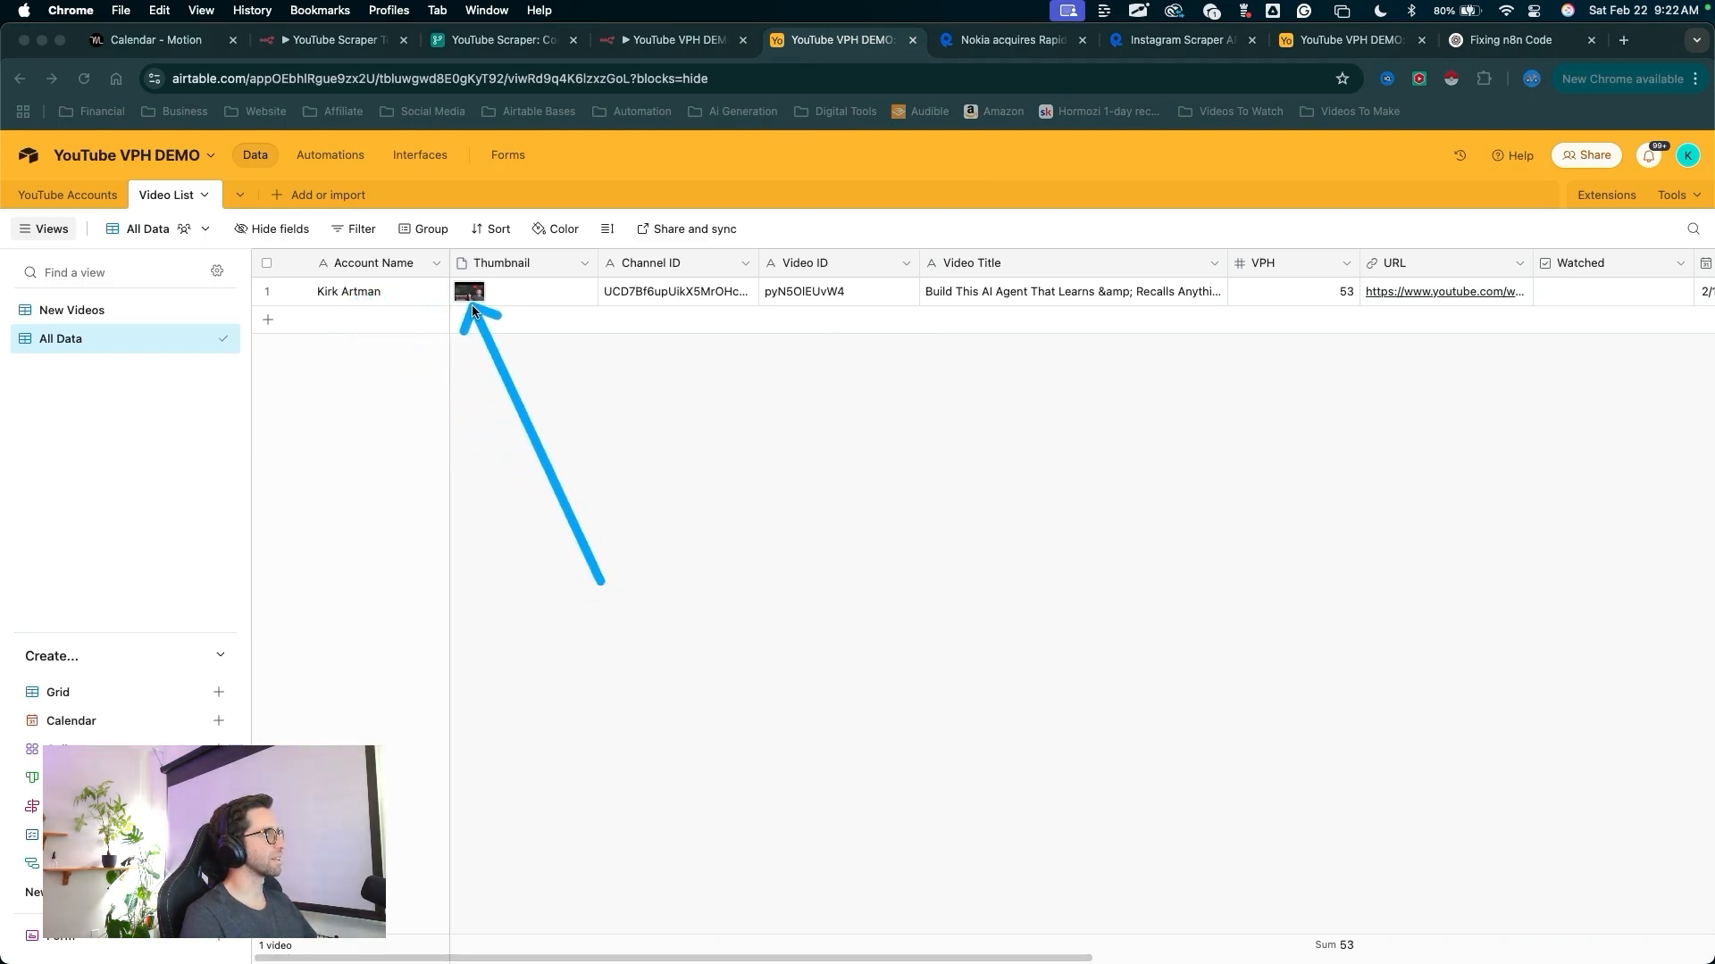
left_click_drag(579, 658, 447, 325)
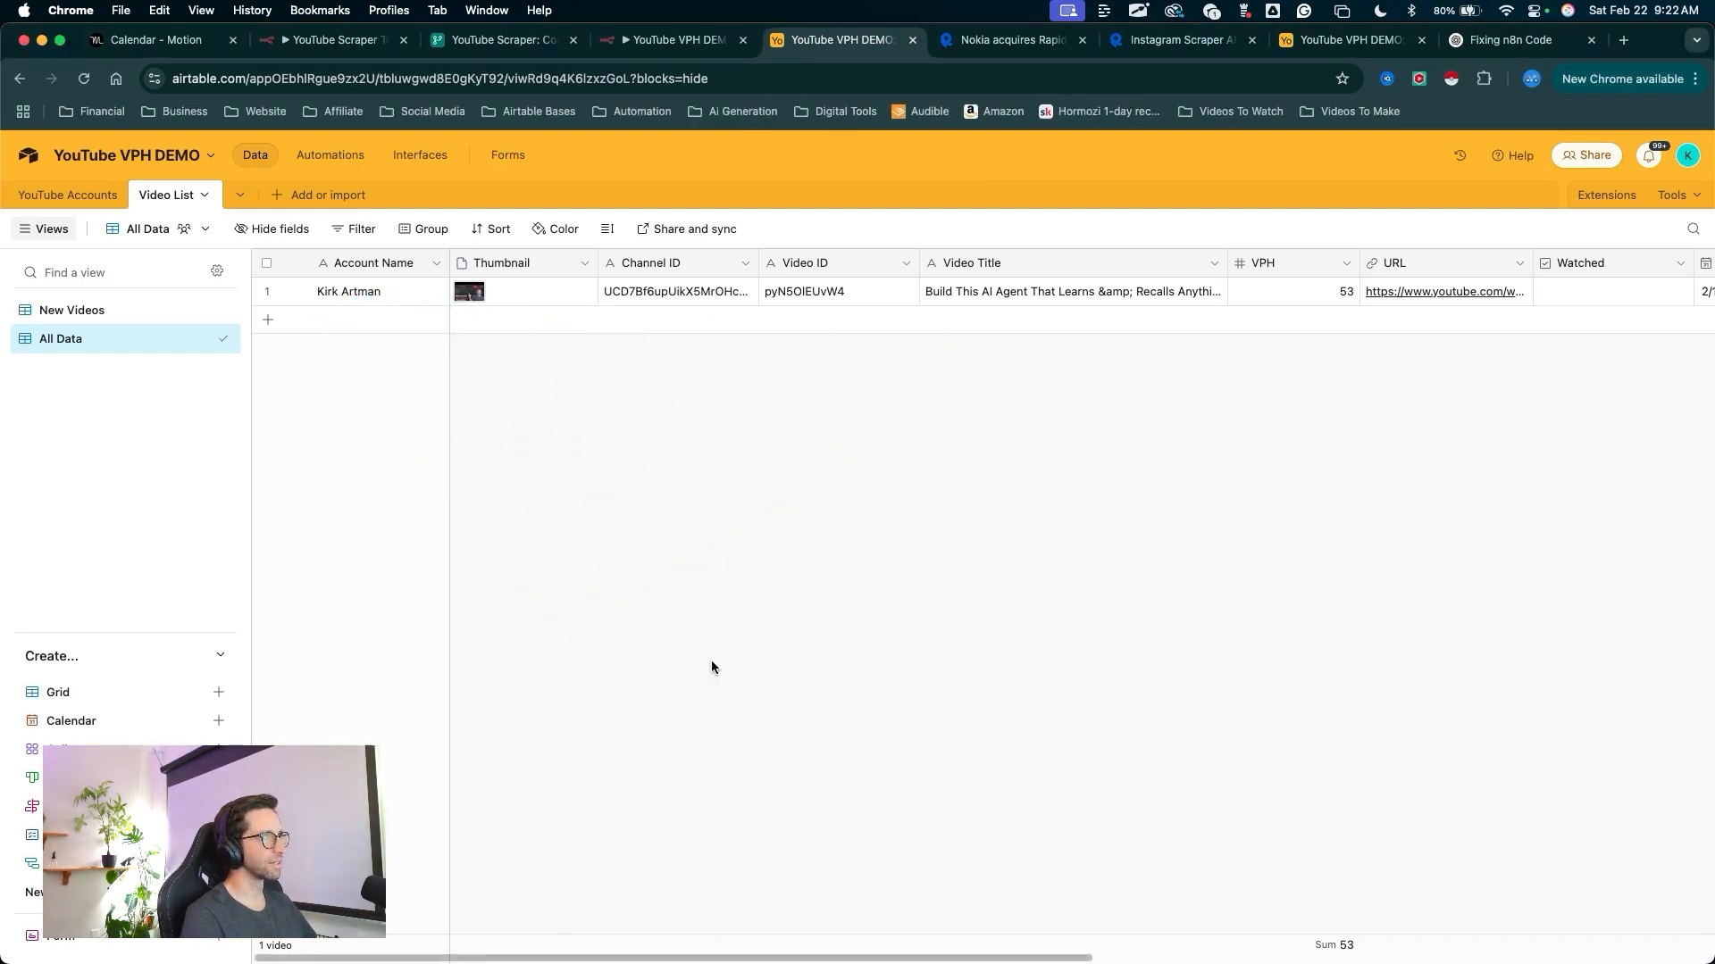
- Set the All Data view's row height to Medium and narrow the Thumbnail column slightly
mouse_move(711, 666)
left_mouse_down()
mouse_move(547, 306)
mouse_move(808, 319)
mouse_move(696, 290)
mouse_move(612, 233)
left_mouse_up()
left_click(607, 229)
left_click(636, 312)
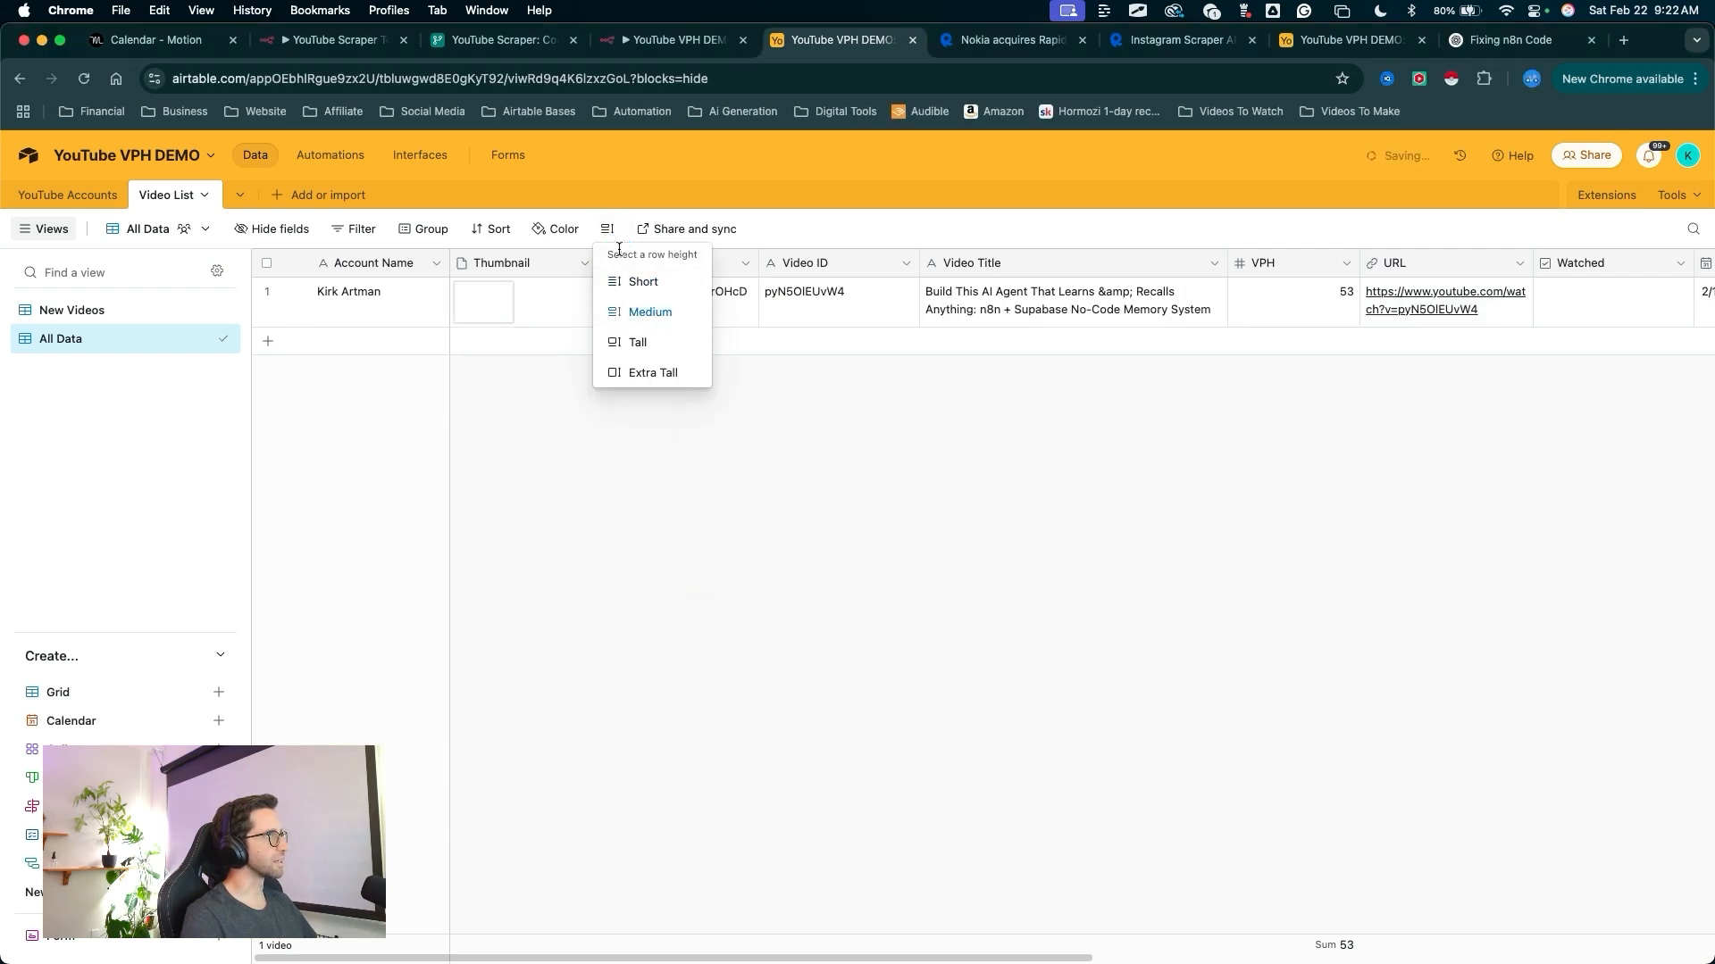
left_click(643, 343)
mouse_move(670, 657)
left_mouse_down()
mouse_move(460, 451)
mouse_move(473, 368)
left_mouse_up()
left_click(642, 321)
mouse_move(593, 498)
left_mouse_down()
mouse_move(651, 306)
mouse_move(747, 298)
left_mouse_up()
left_click_drag(793, 640, 1004, 303)
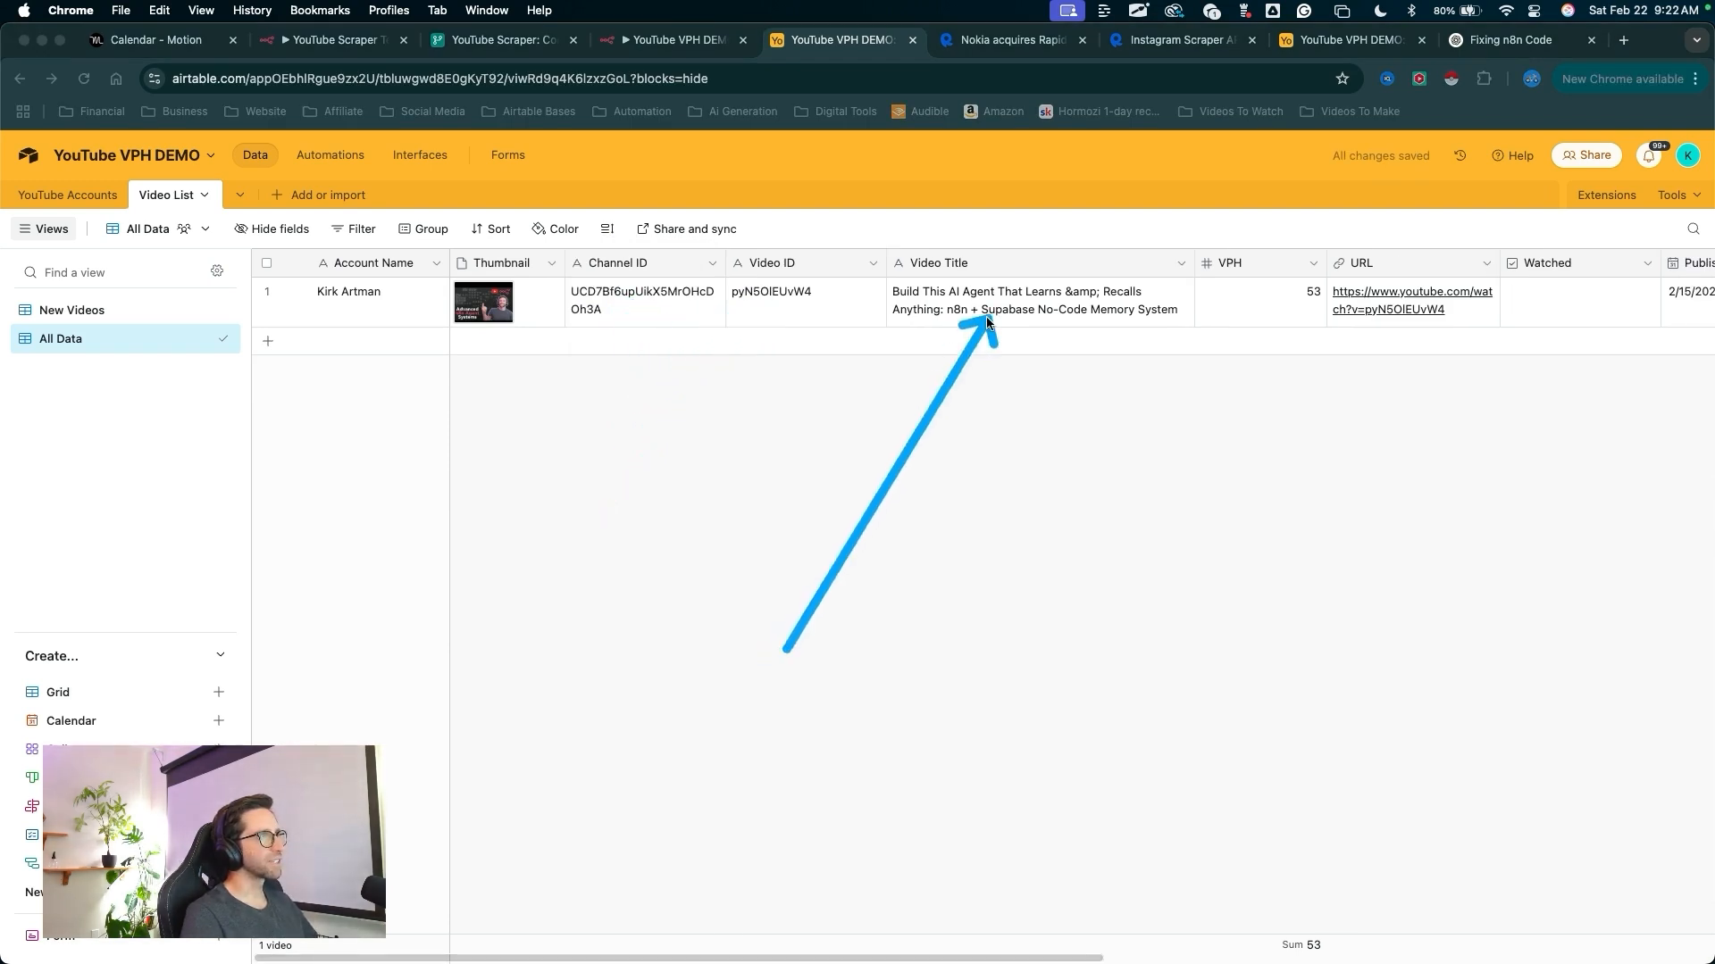
- Open the New Videos view of the Video List table to check the created record there
mouse_move(972, 625)
left_mouse_down()
mouse_move(527, 432)
mouse_move(103, 317)
left_mouse_up()
left_click(100, 313)
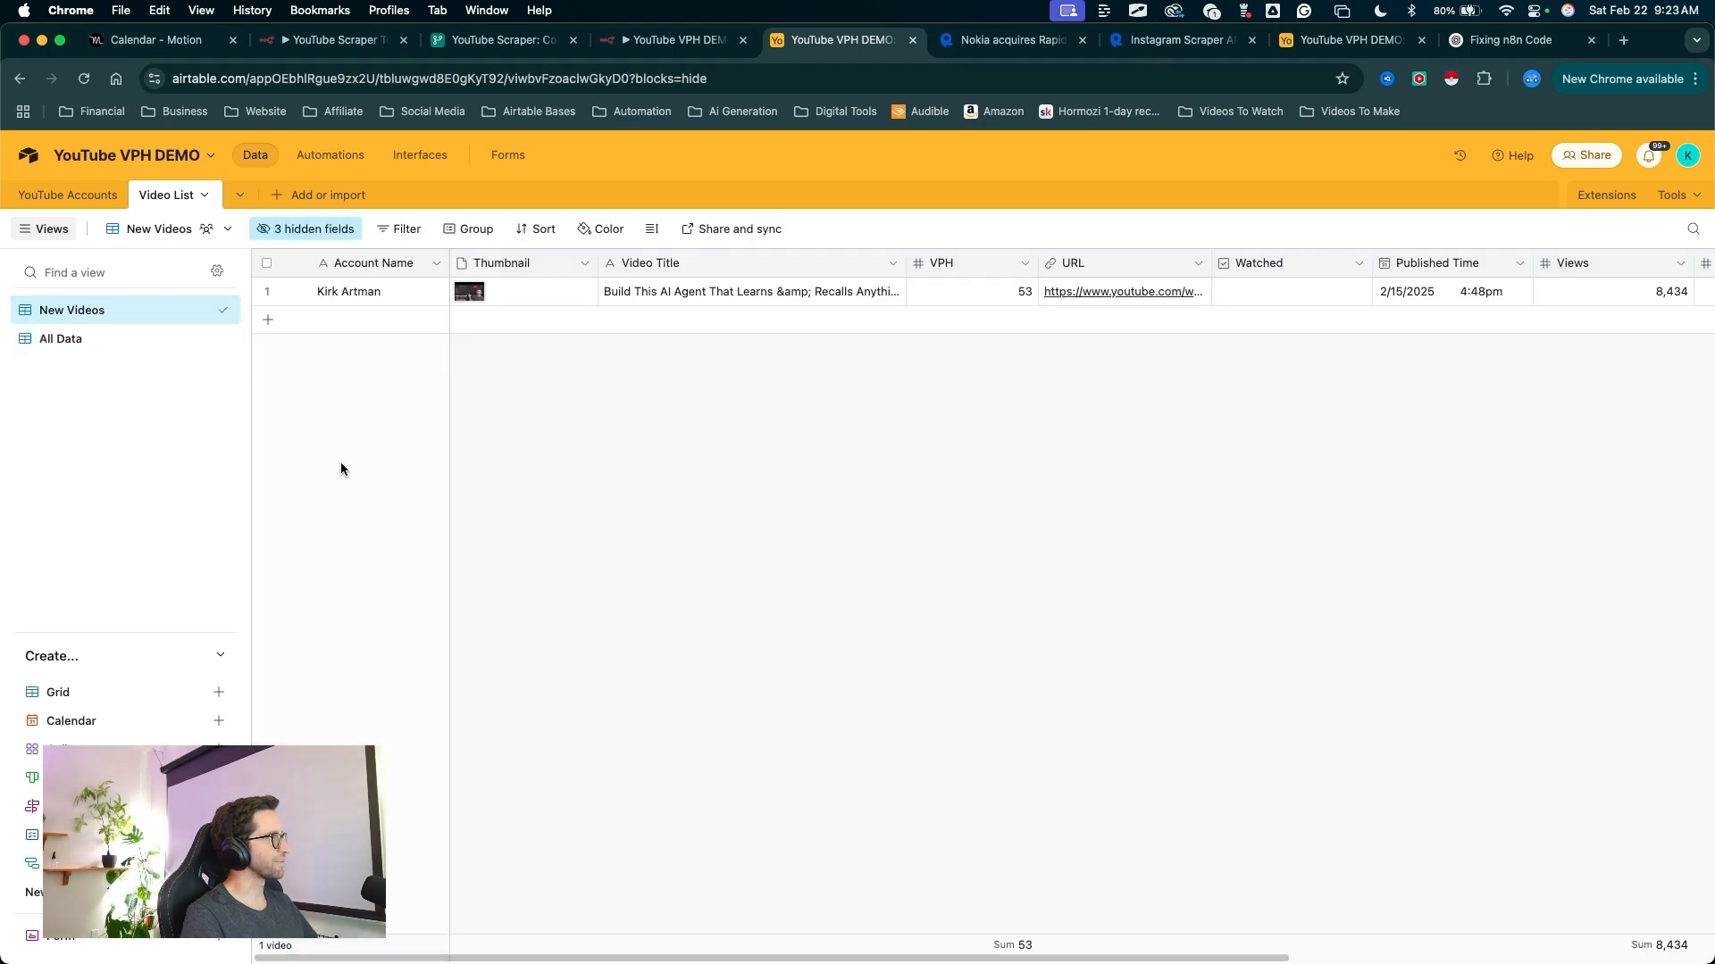
- Narrow the Thumbnail column in the New Videos view and set the row height to Medium
mouse_move(538, 525)
left_mouse_down()
mouse_move(1003, 386)
mouse_move(792, 336)
left_mouse_up()
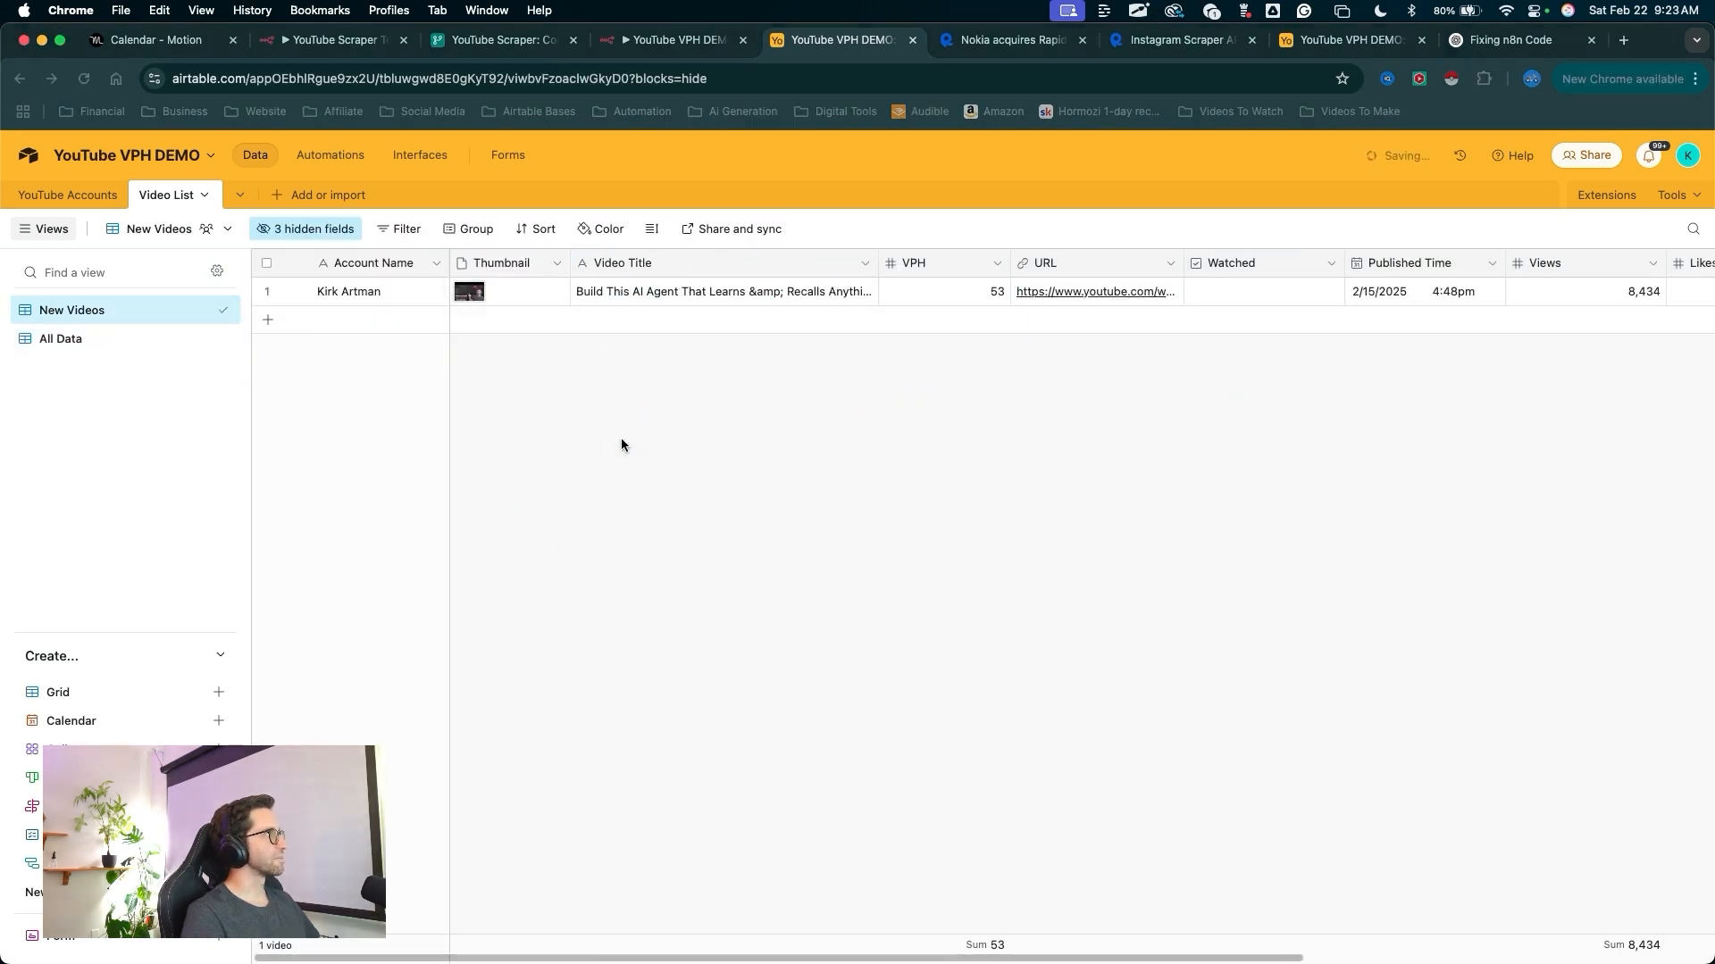
left_click_drag(621, 438, 666, 243)
left_click(652, 230)
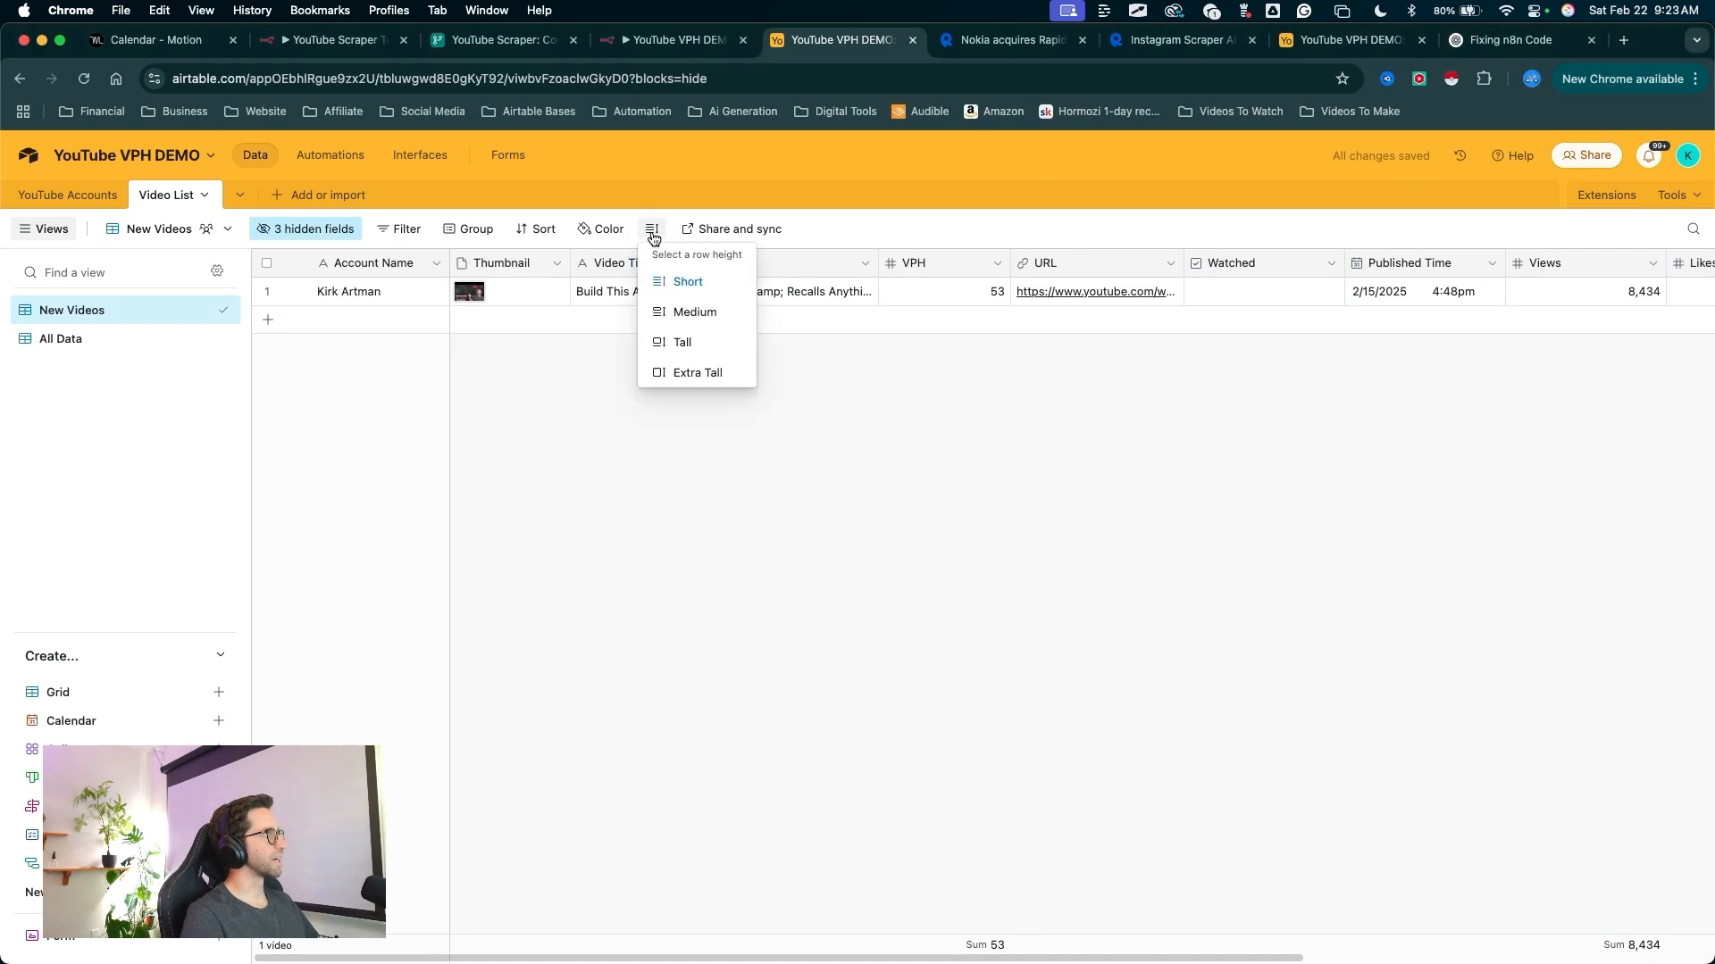
left_click(674, 302)
left_click(578, 576)
- Narrow the VPH, Watched, Published Time, Views and Likes columns so more fields fit in the New Videos view
mouse_move(610, 603)
left_mouse_down()
mouse_move(667, 326)
mouse_move(849, 346)
mouse_move(938, 314)
left_mouse_up()
left_click_drag(951, 534, 1016, 326)
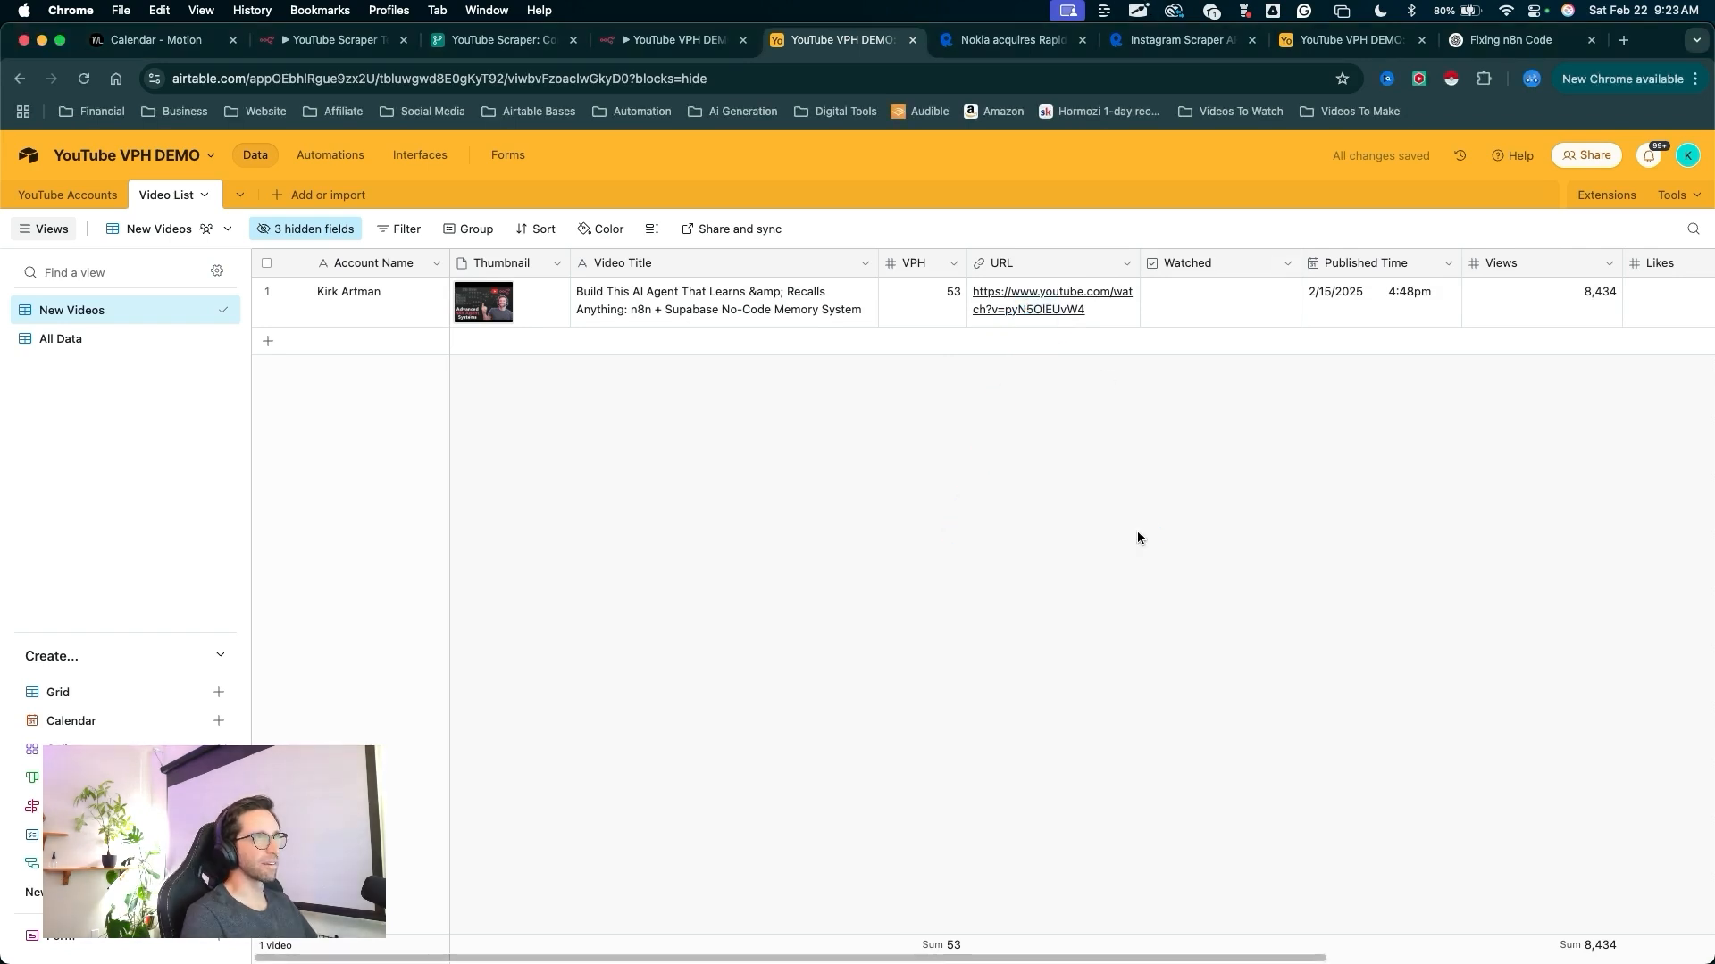
left_click_drag(1138, 529, 1220, 332)
left_click_drag(1299, 268, 1242, 282)
left_click_drag(1315, 476, 1351, 350)
left_click_drag(1404, 268, 1382, 268)
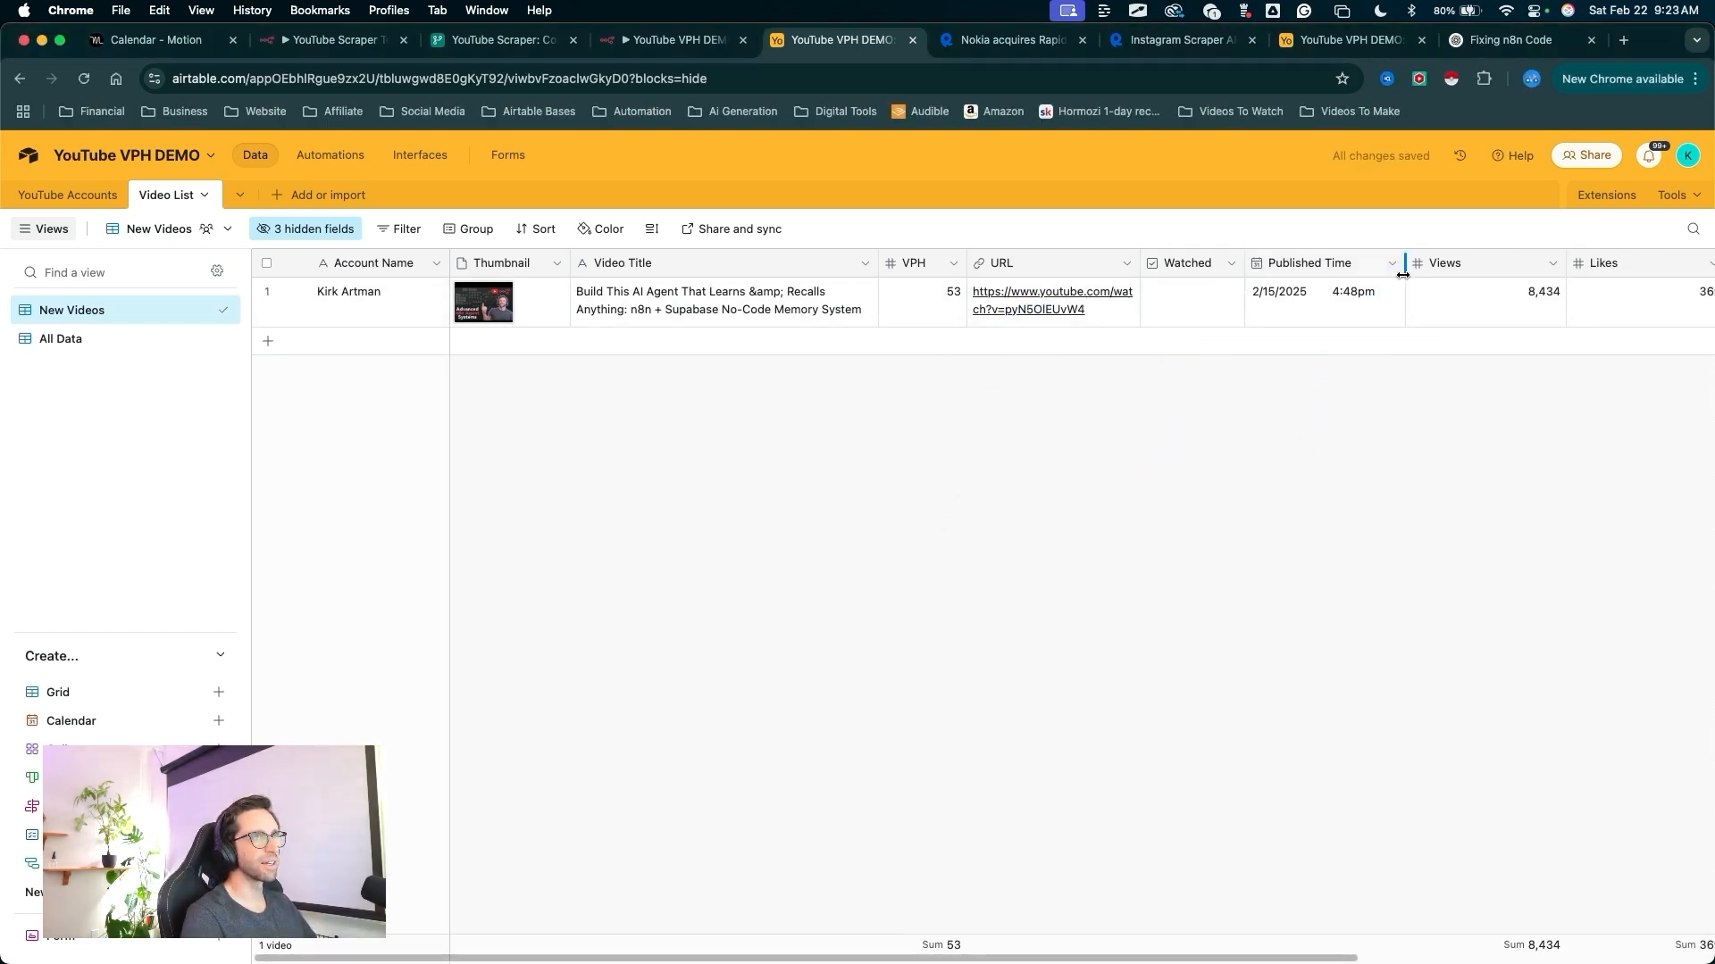
left_click_drag(1542, 268, 1470, 268)
left_click_drag(1491, 439, 1608, 332)
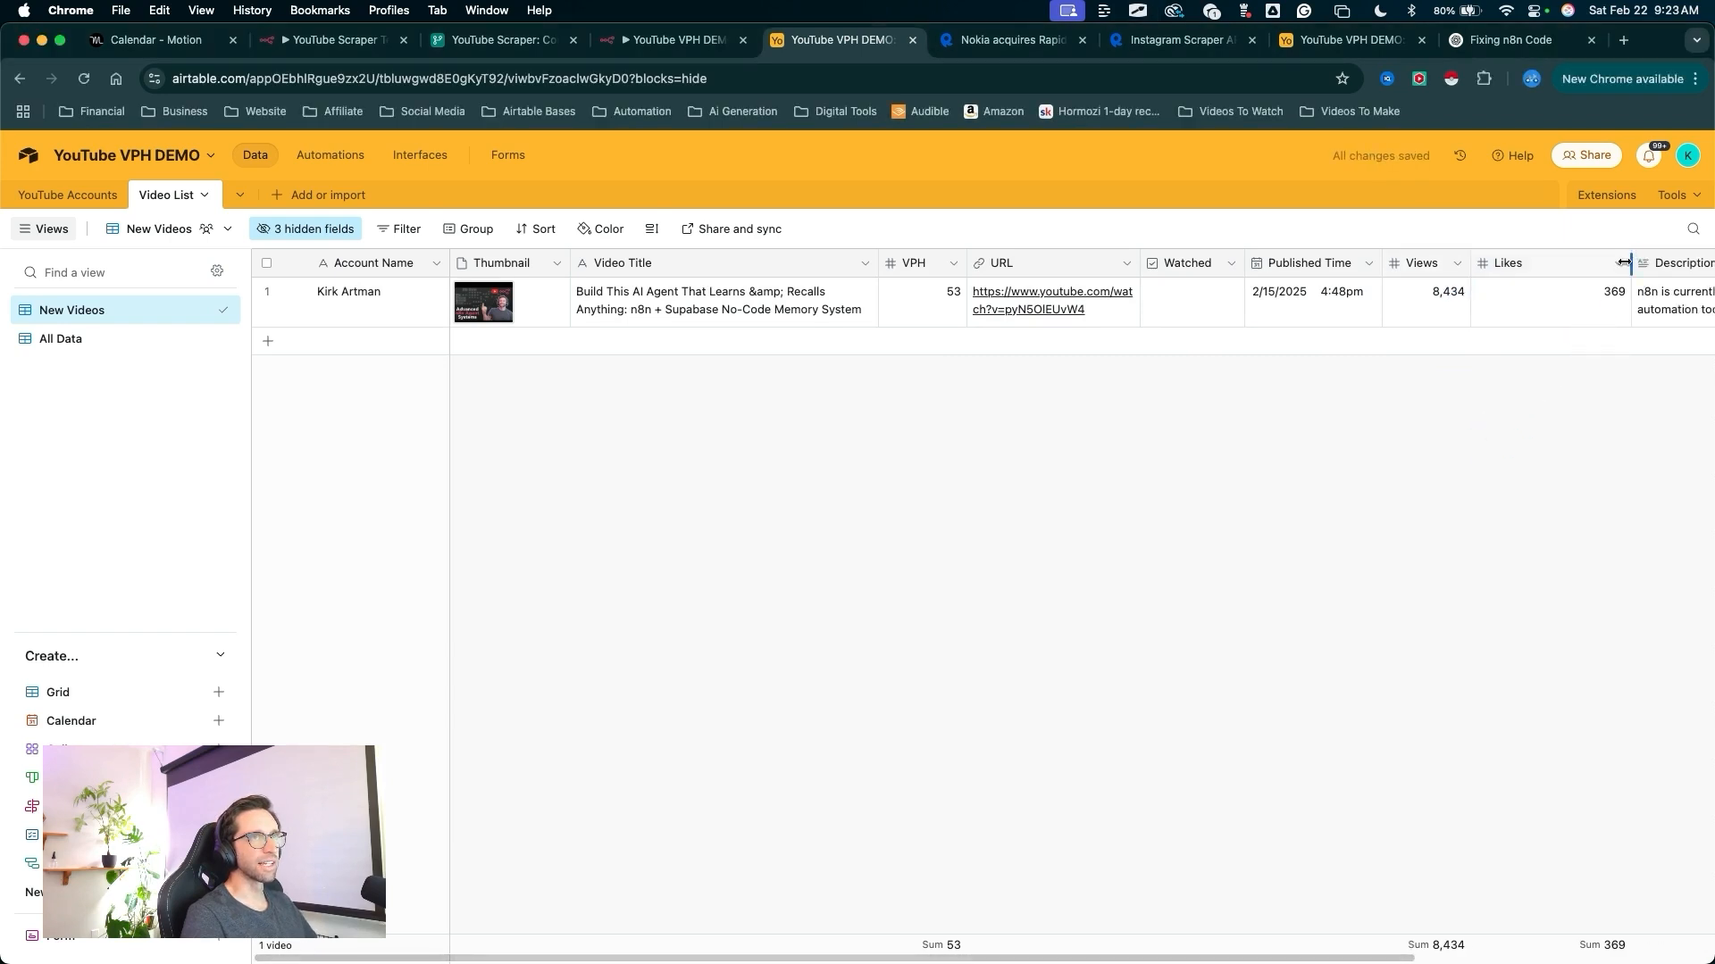
left_click_drag(1630, 268, 1554, 268)
- Hide the Created field in the New Videos view
scroll(1518, 447, "right", 5)
mouse_move(1361, 549)
left_mouse_down()
mouse_move(1413, 298)
mouse_move(1539, 283)
left_mouse_up()
left_click_drag(1480, 552, 1578, 344)
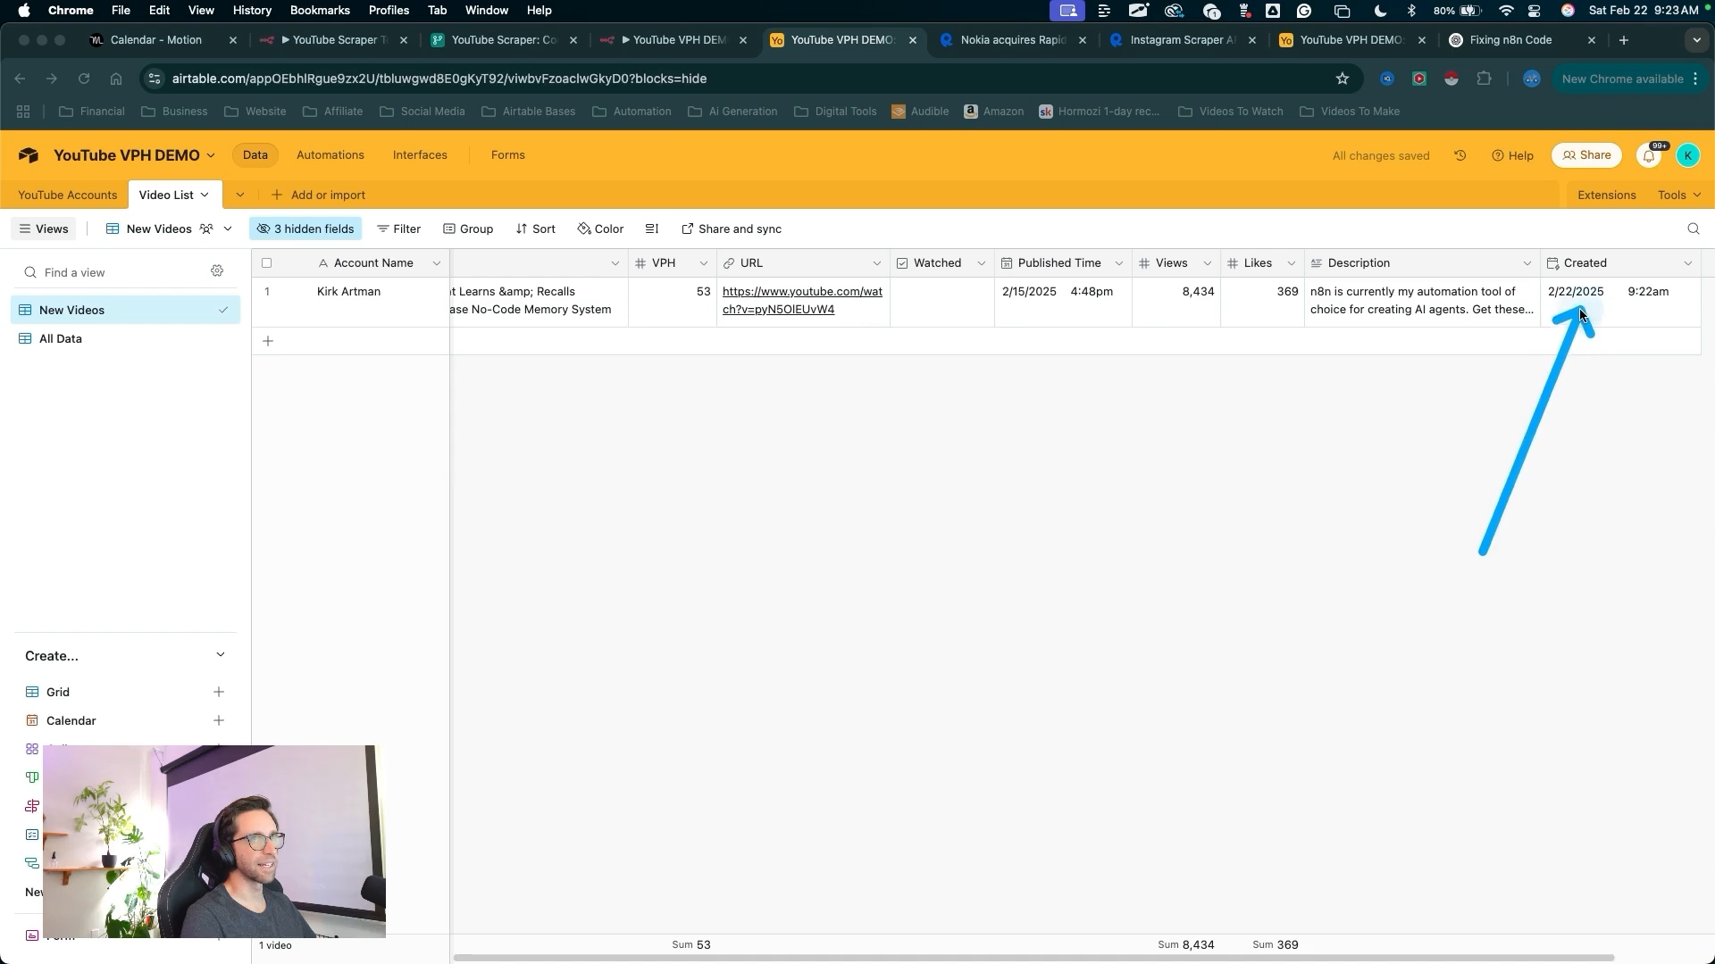
left_click_drag(1585, 492, 1614, 258)
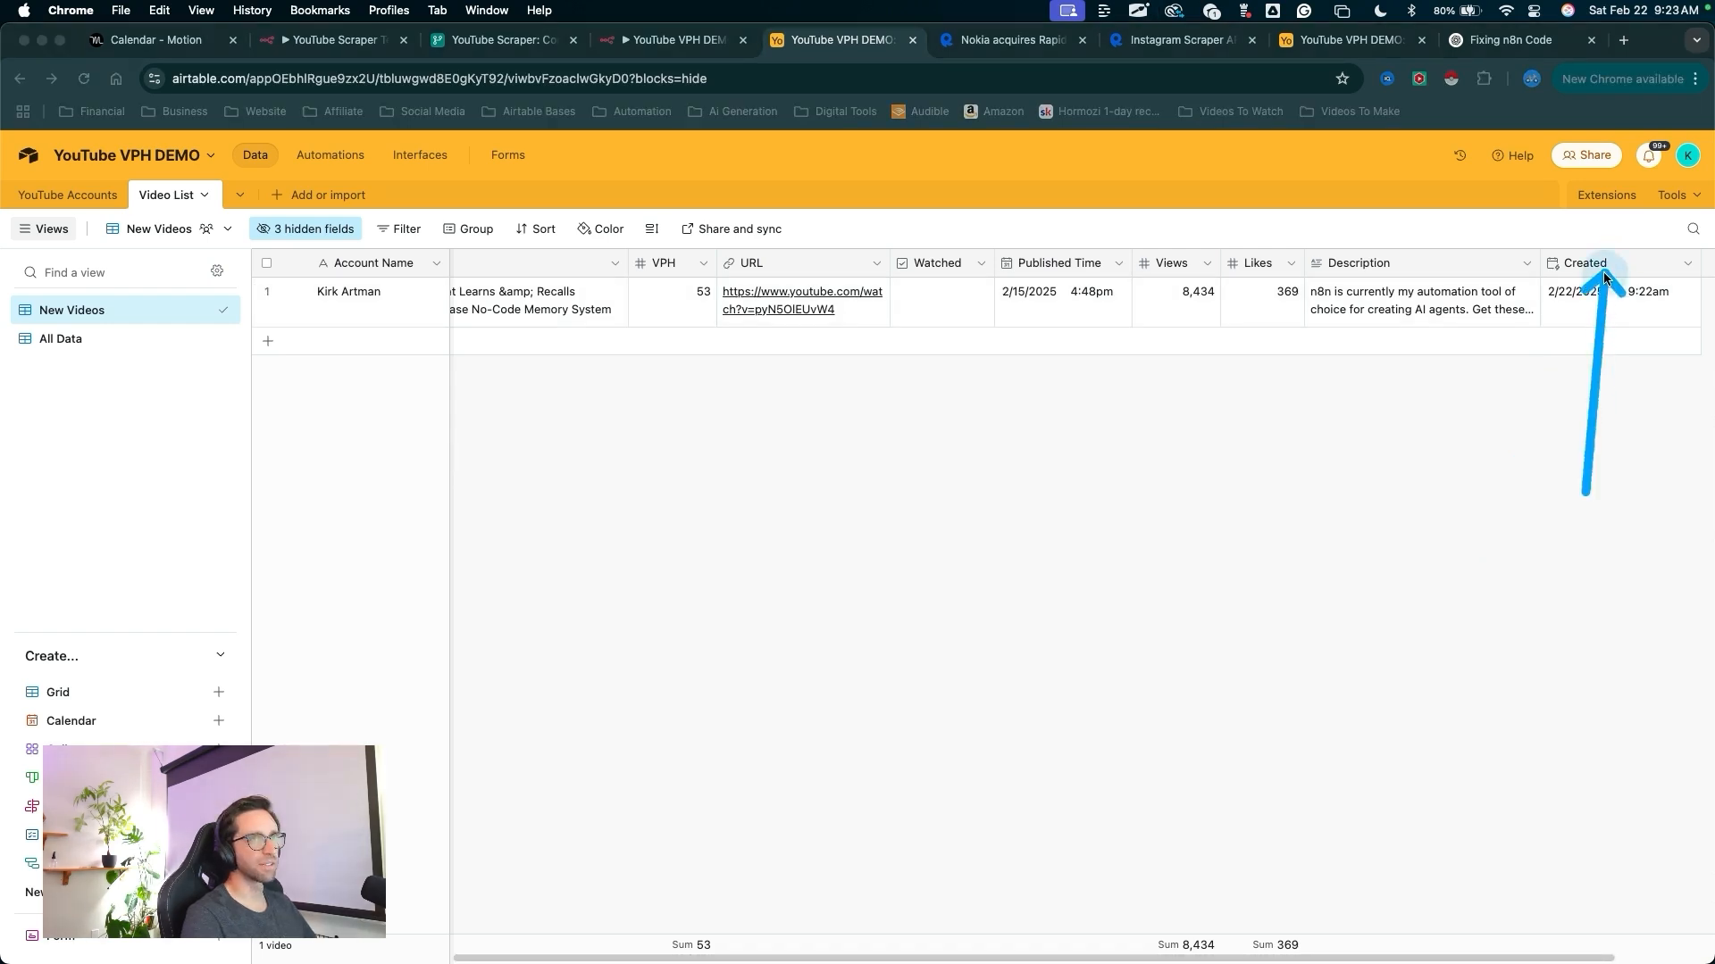
mouse_move(904, 698)
left_mouse_down()
mouse_move(459, 275)
mouse_move(313, 234)
left_mouse_up()
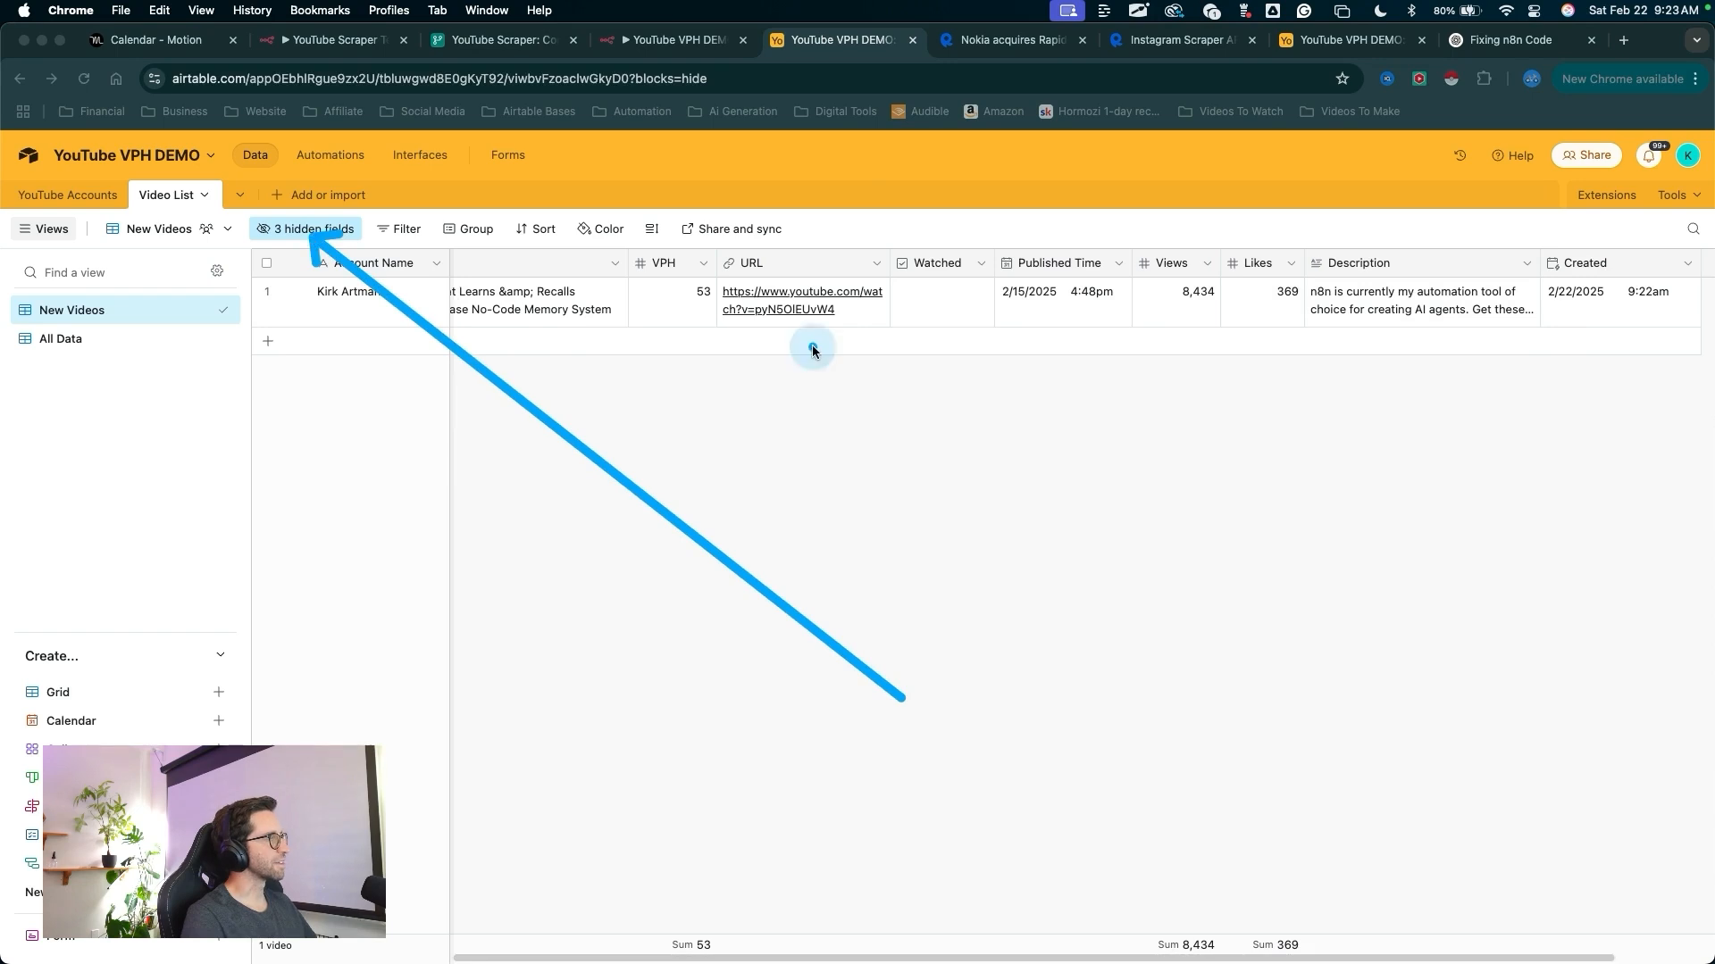
left_click_drag(1501, 472, 1577, 284)
right_click(1587, 265)
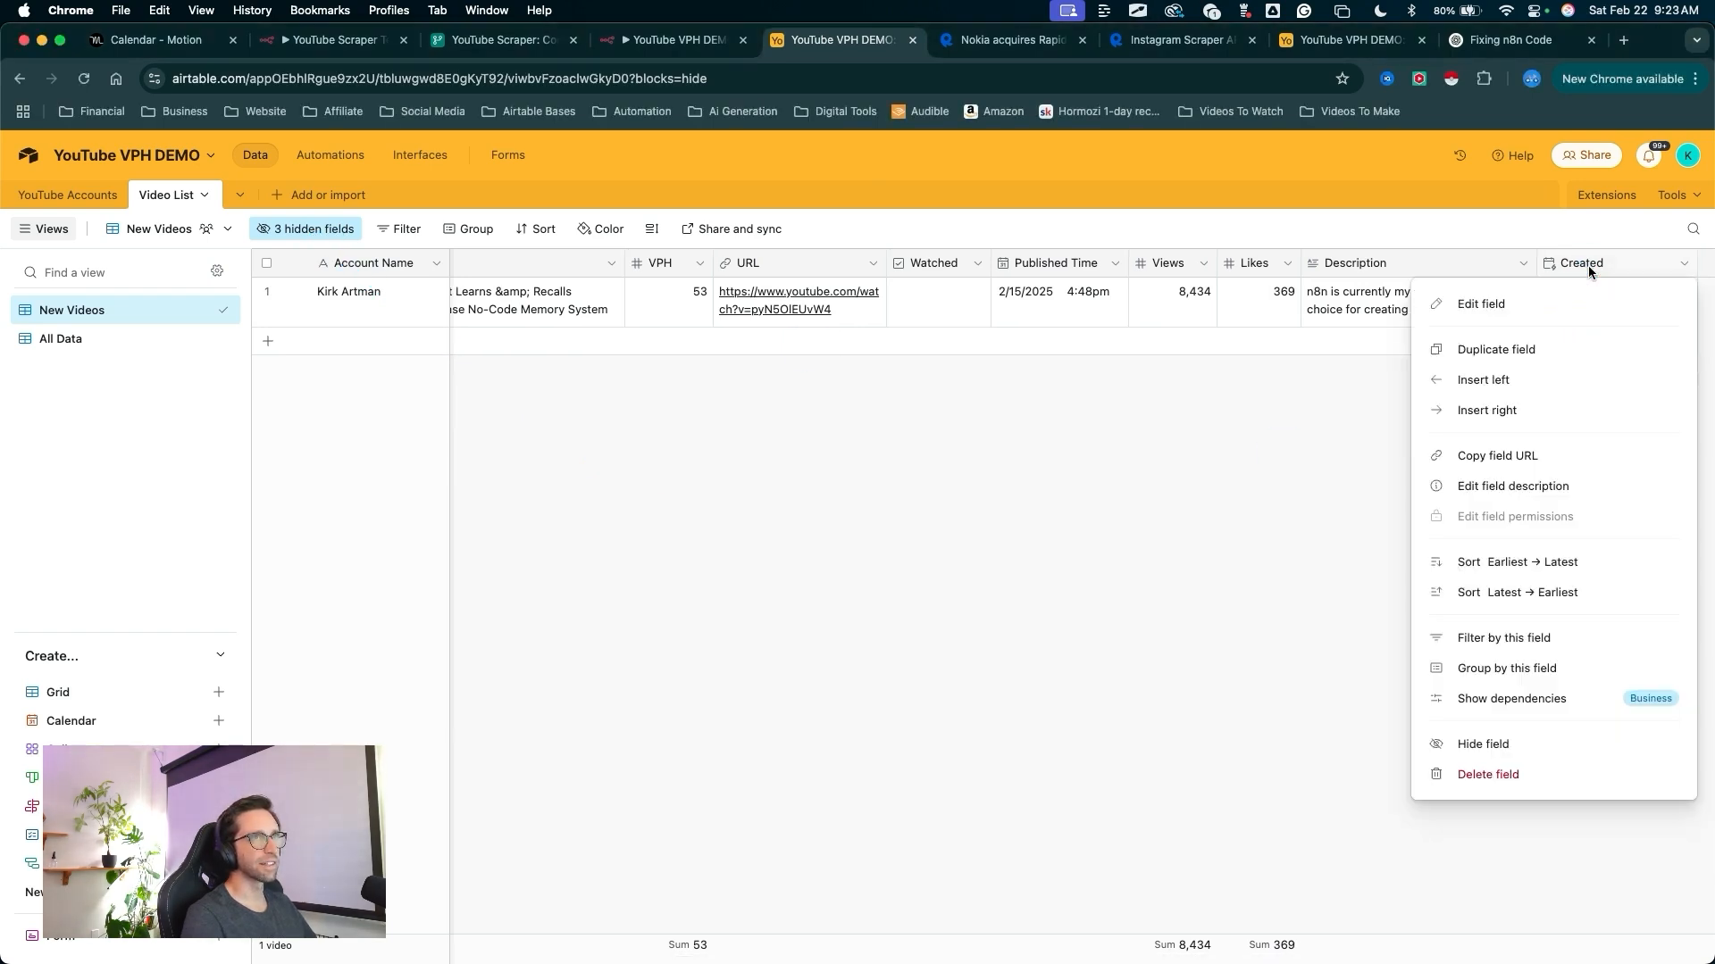
left_click(1475, 744)
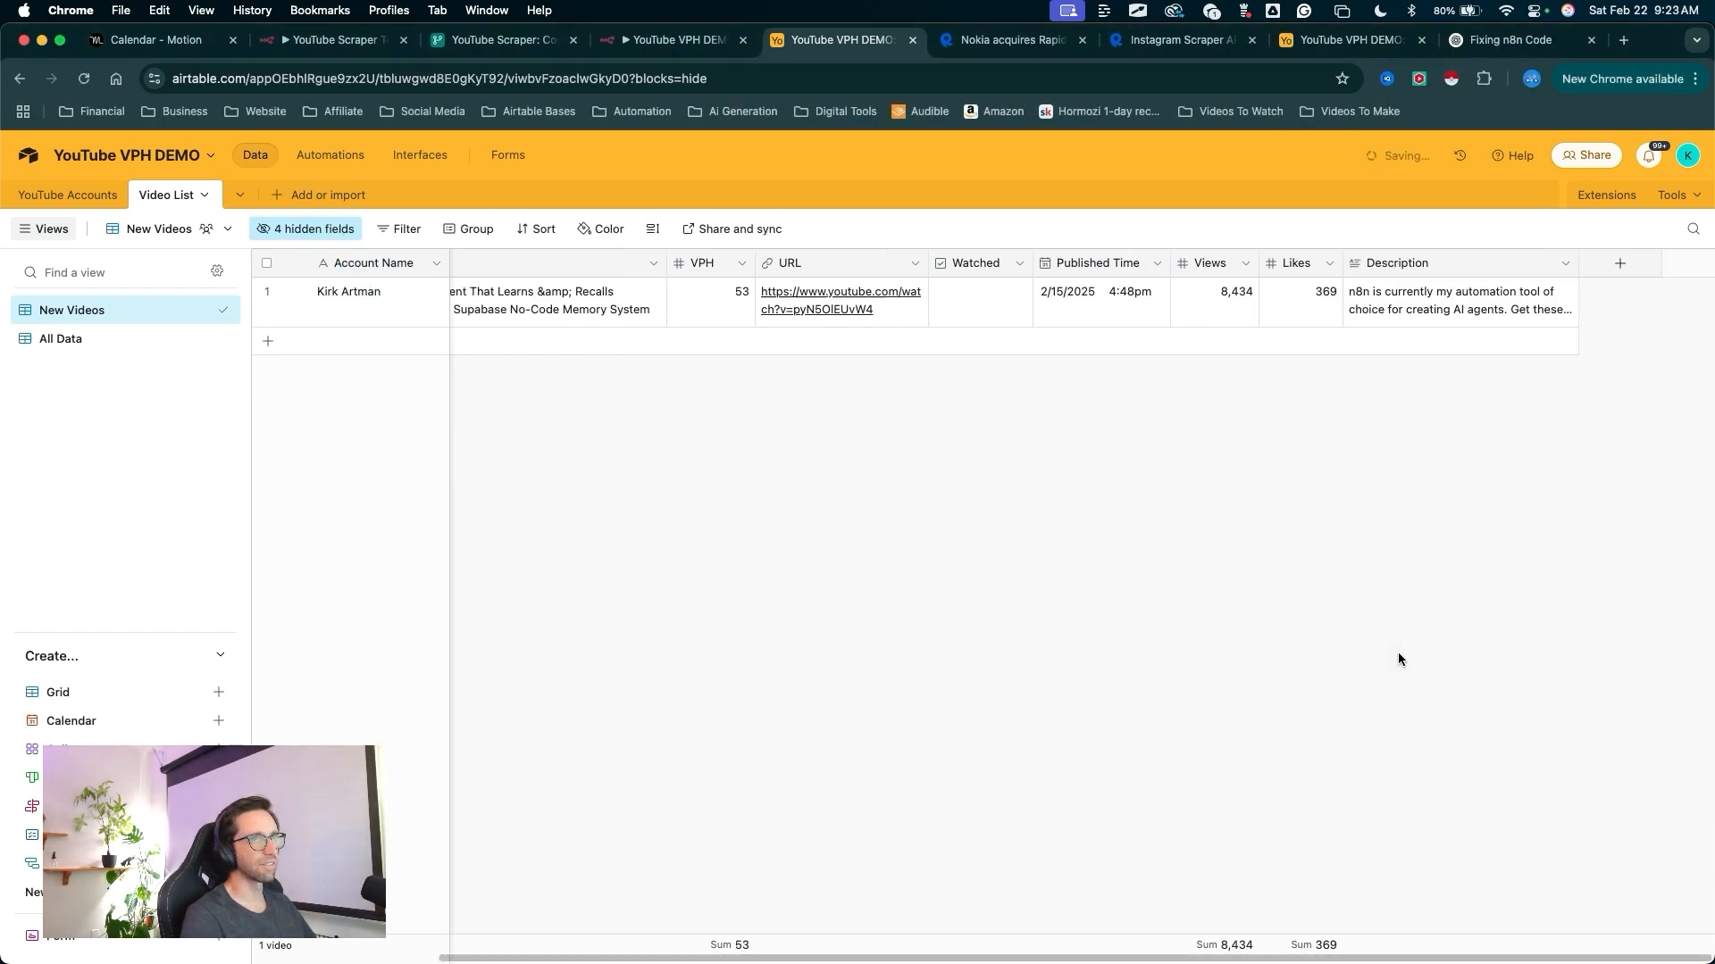
- Review the video record's remaining fields, then open the YouTube Accounts table
scroll(1161, 625, "left", 5)
mouse_move(900, 621)
left_mouse_down()
mouse_move(612, 436)
mouse_move(518, 348)
left_mouse_up()
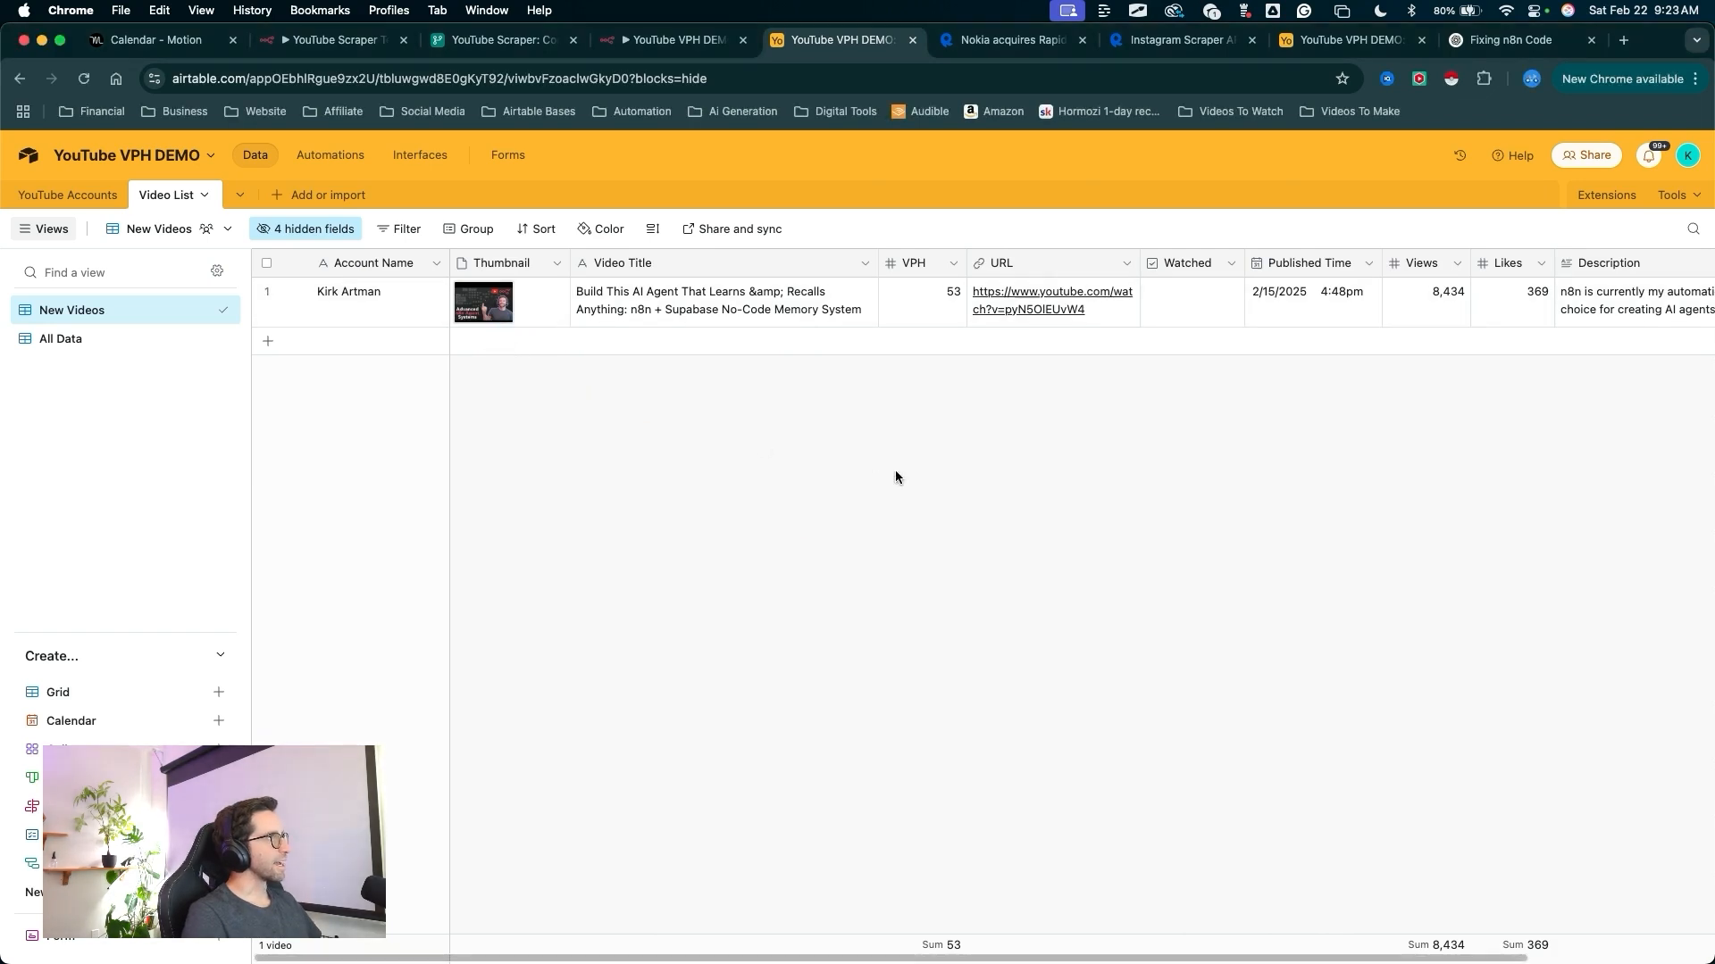
left_click(776, 466)
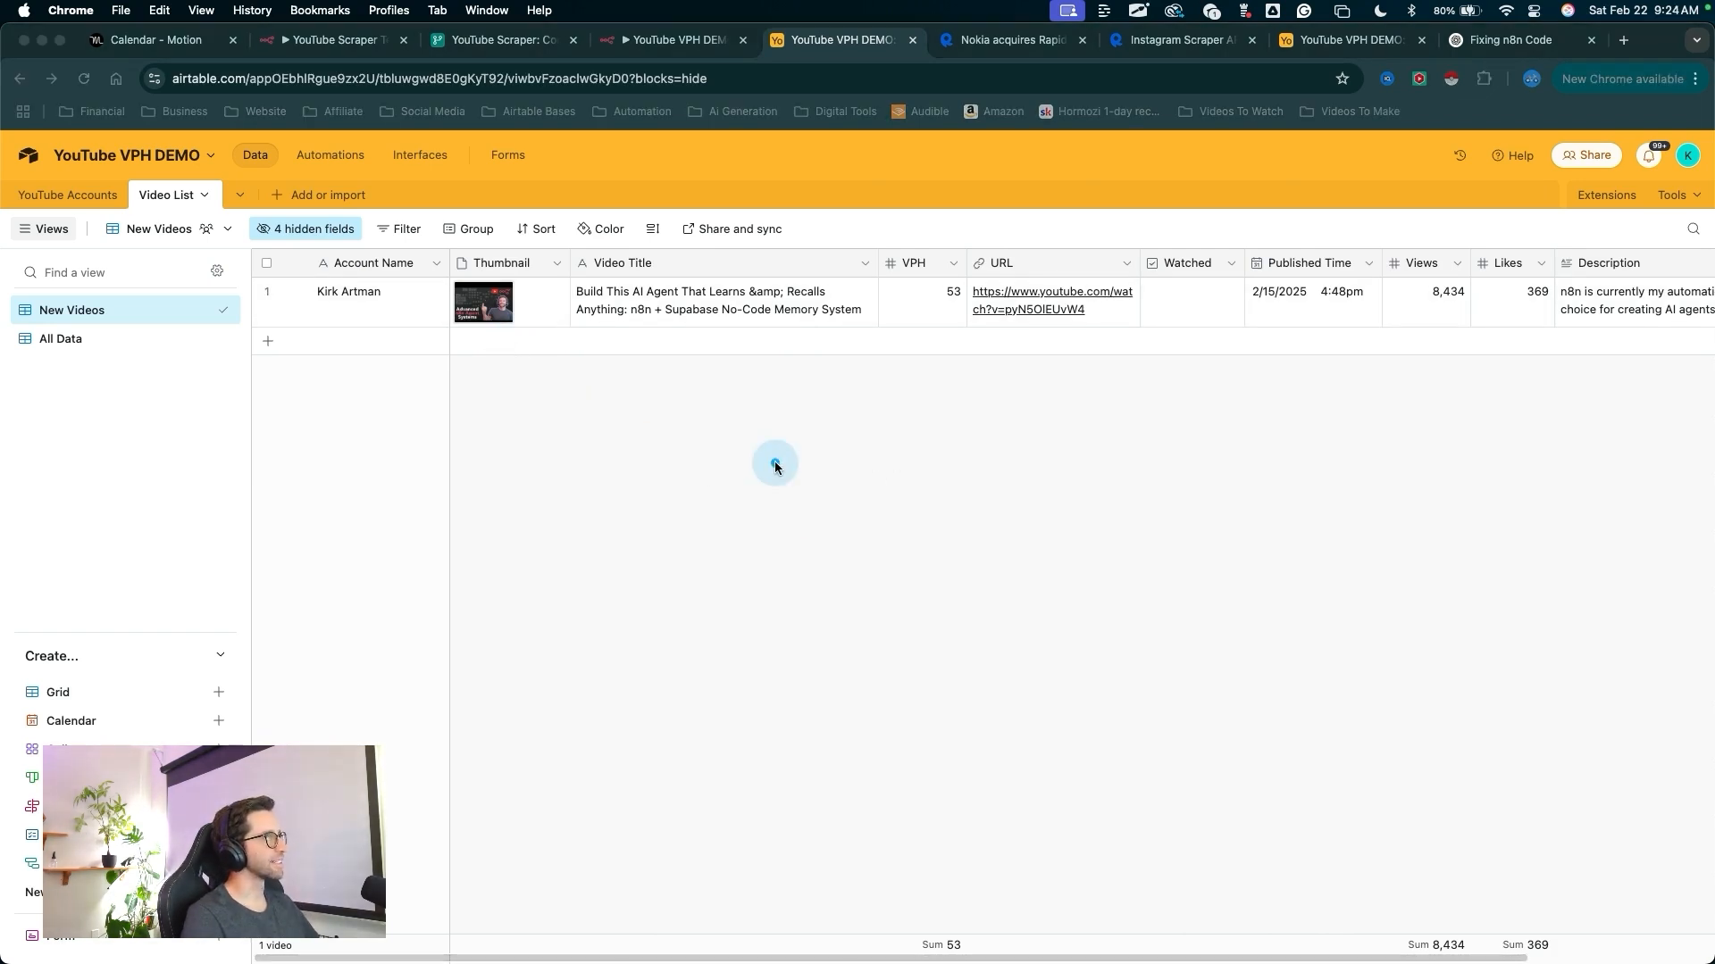
left_click_drag(541, 532, 72, 203)
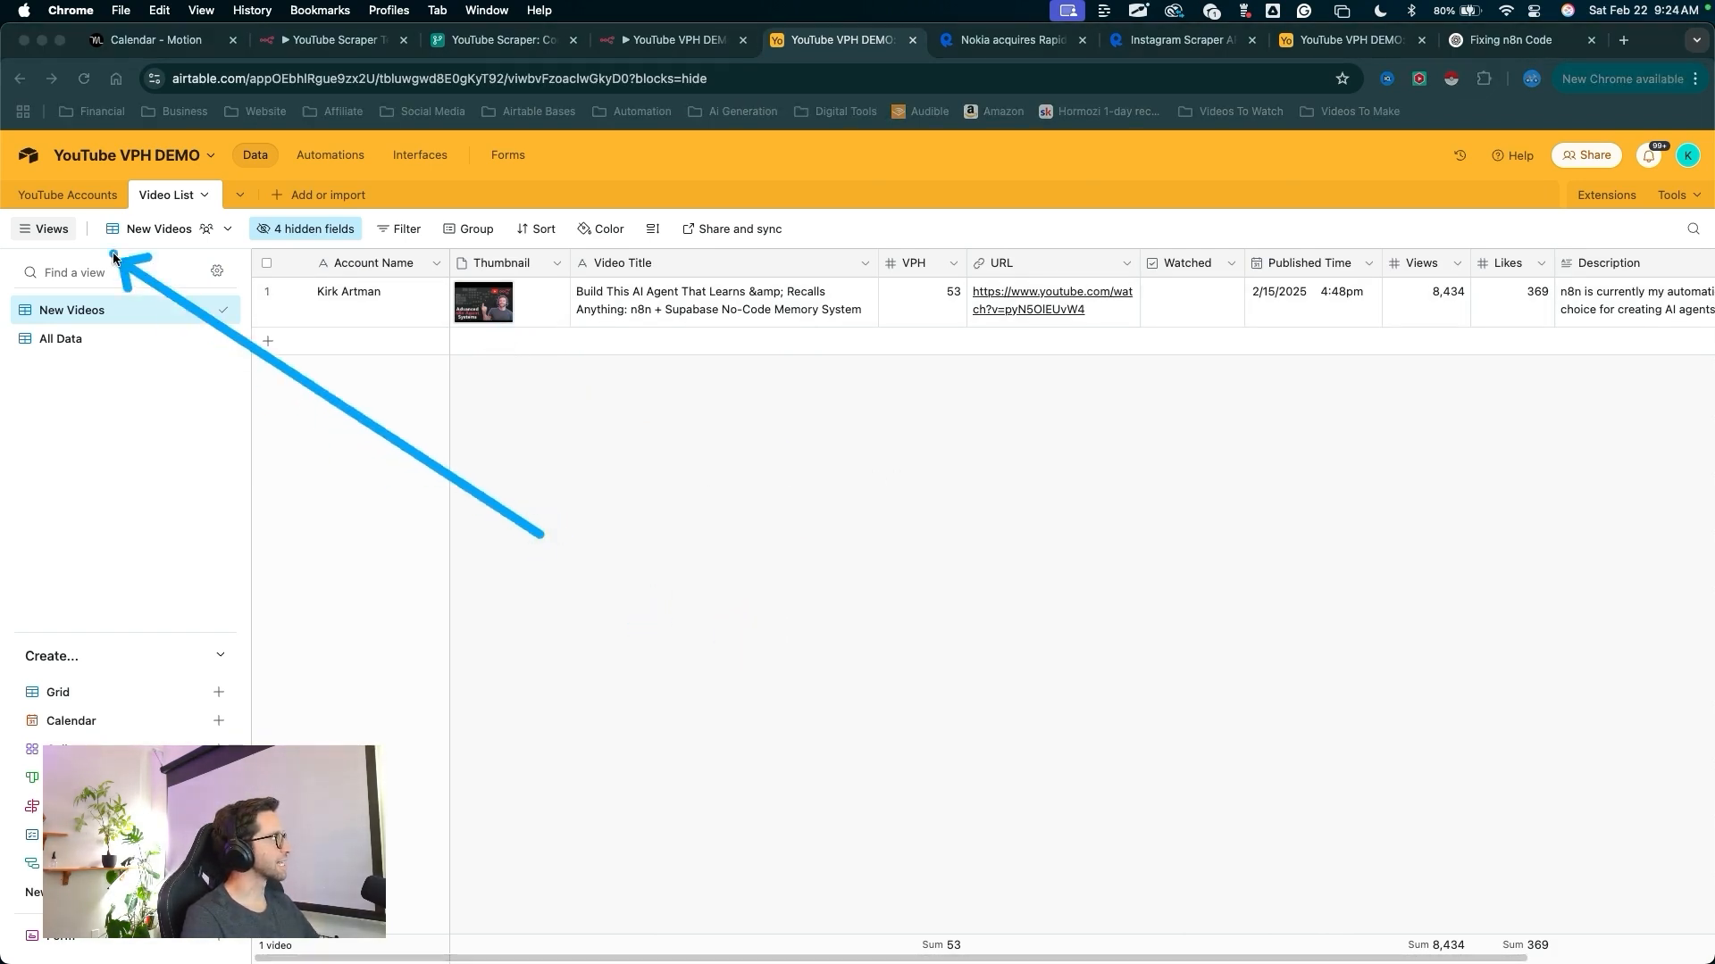
left_click(70, 198)
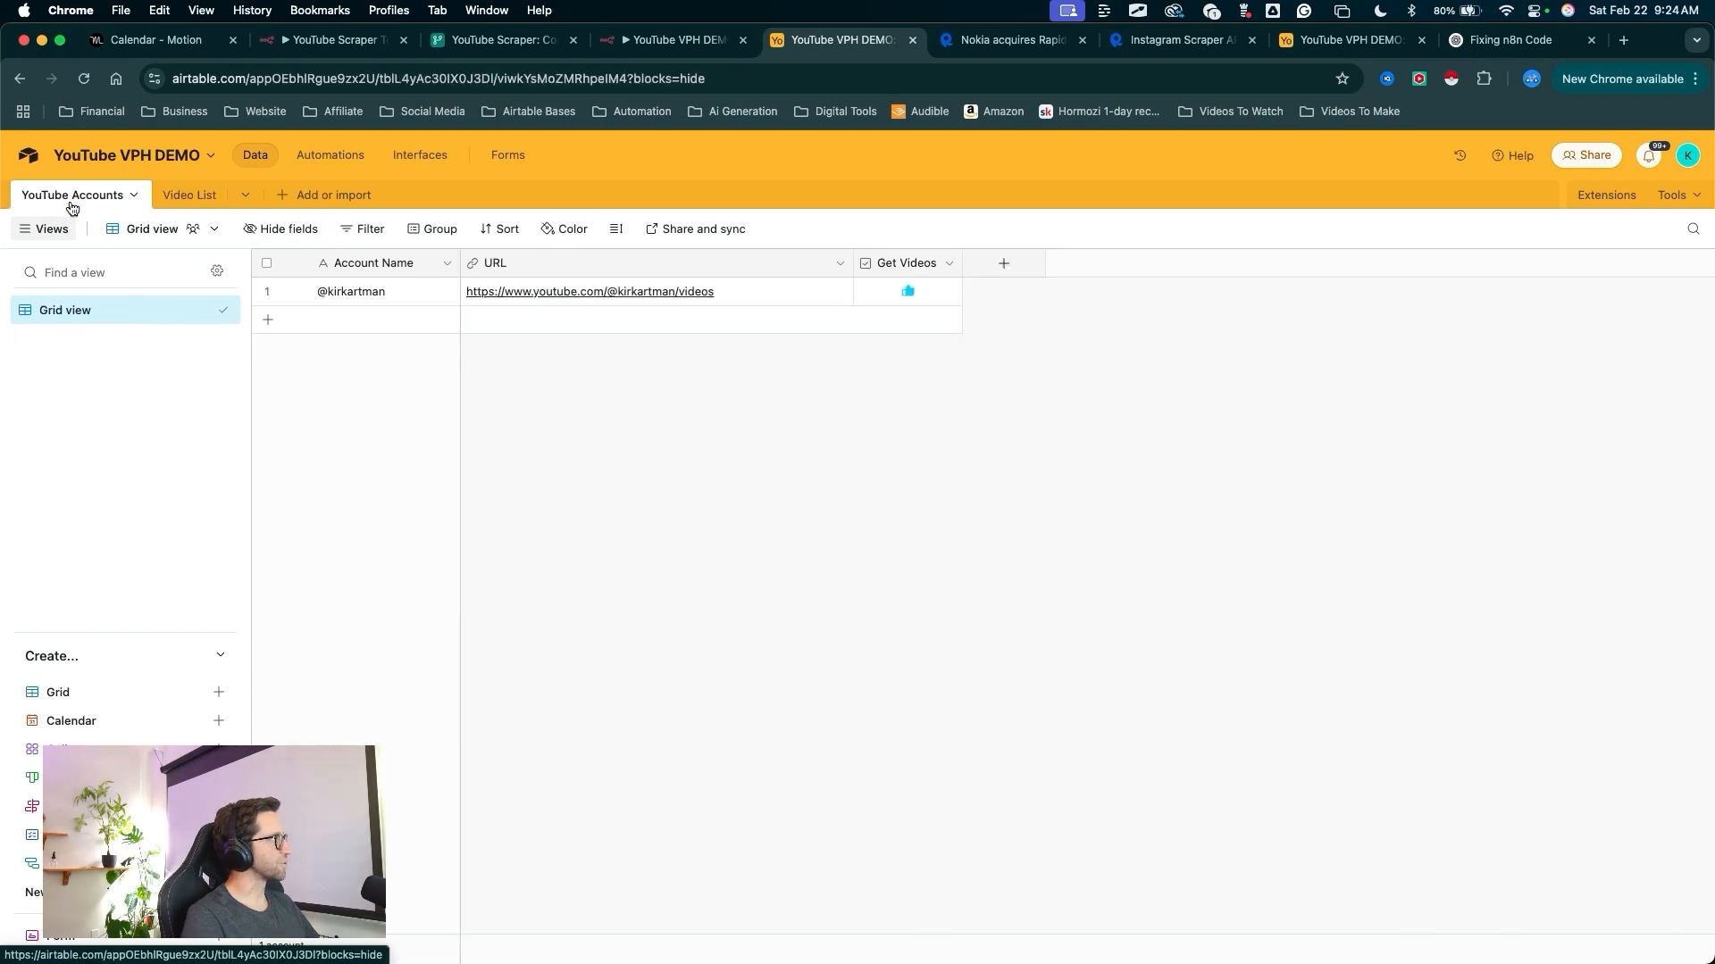
left_click(684, 486)
- Switch to the n8n workflow, close the create node and move Convert For Airtable and the Airtable nodes up level with Merge
left_click(679, 39)
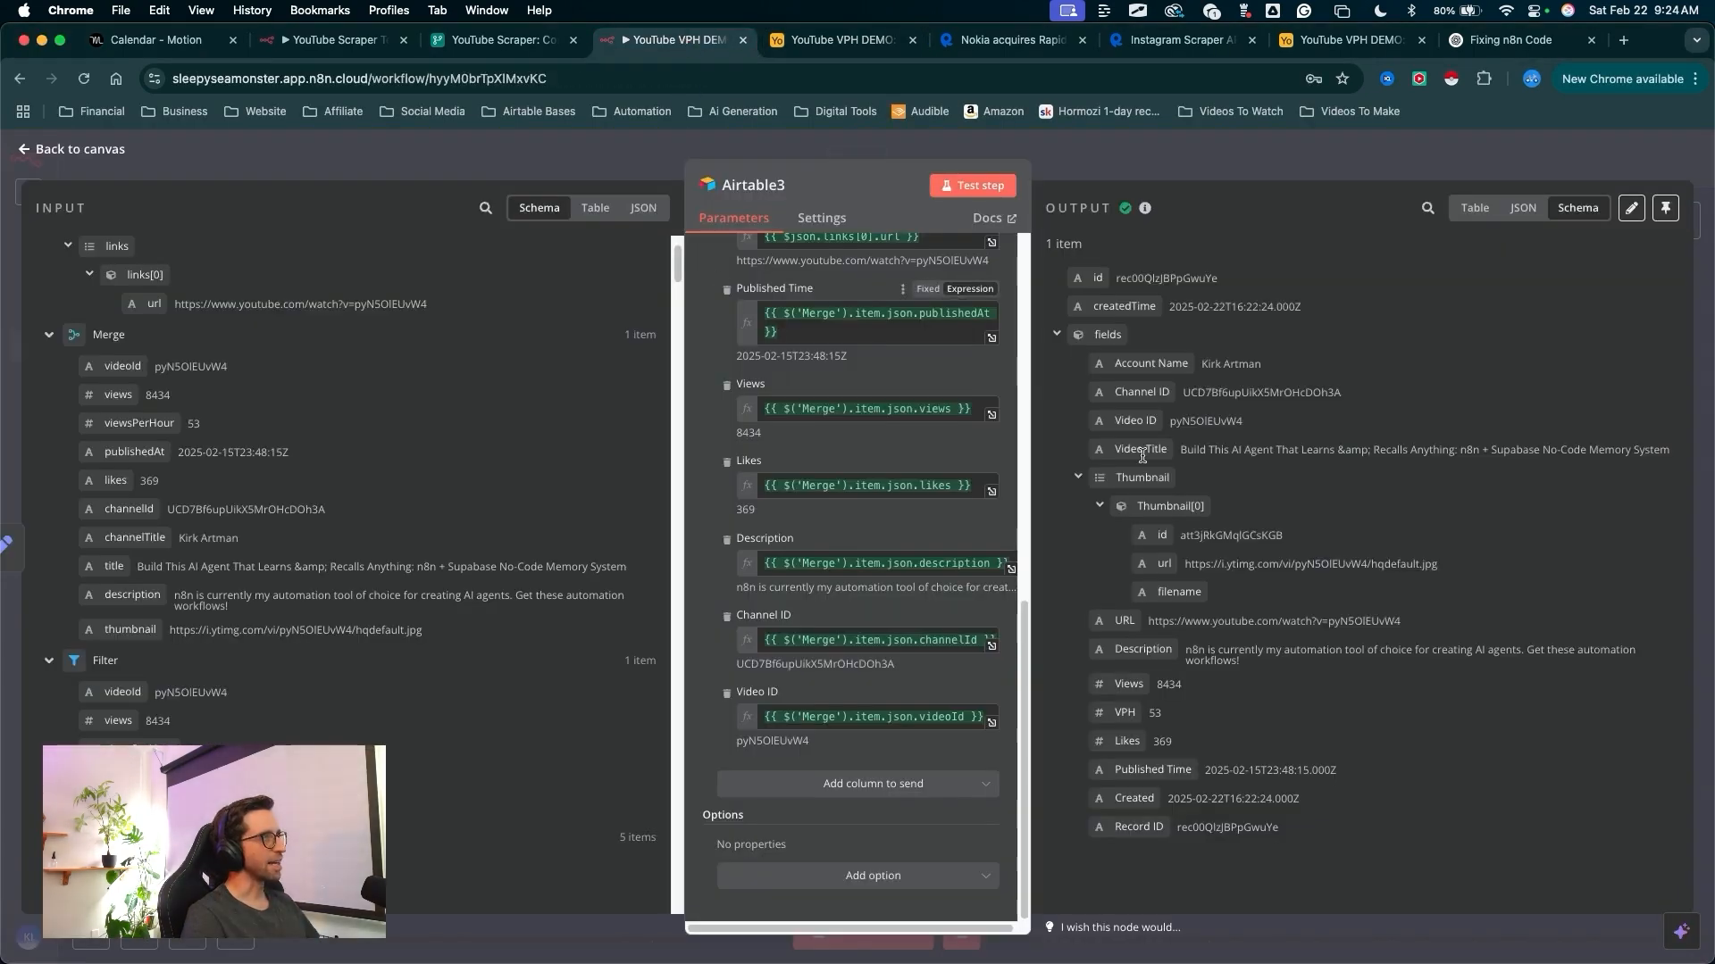
left_click_drag(1112, 477, 1102, 157)
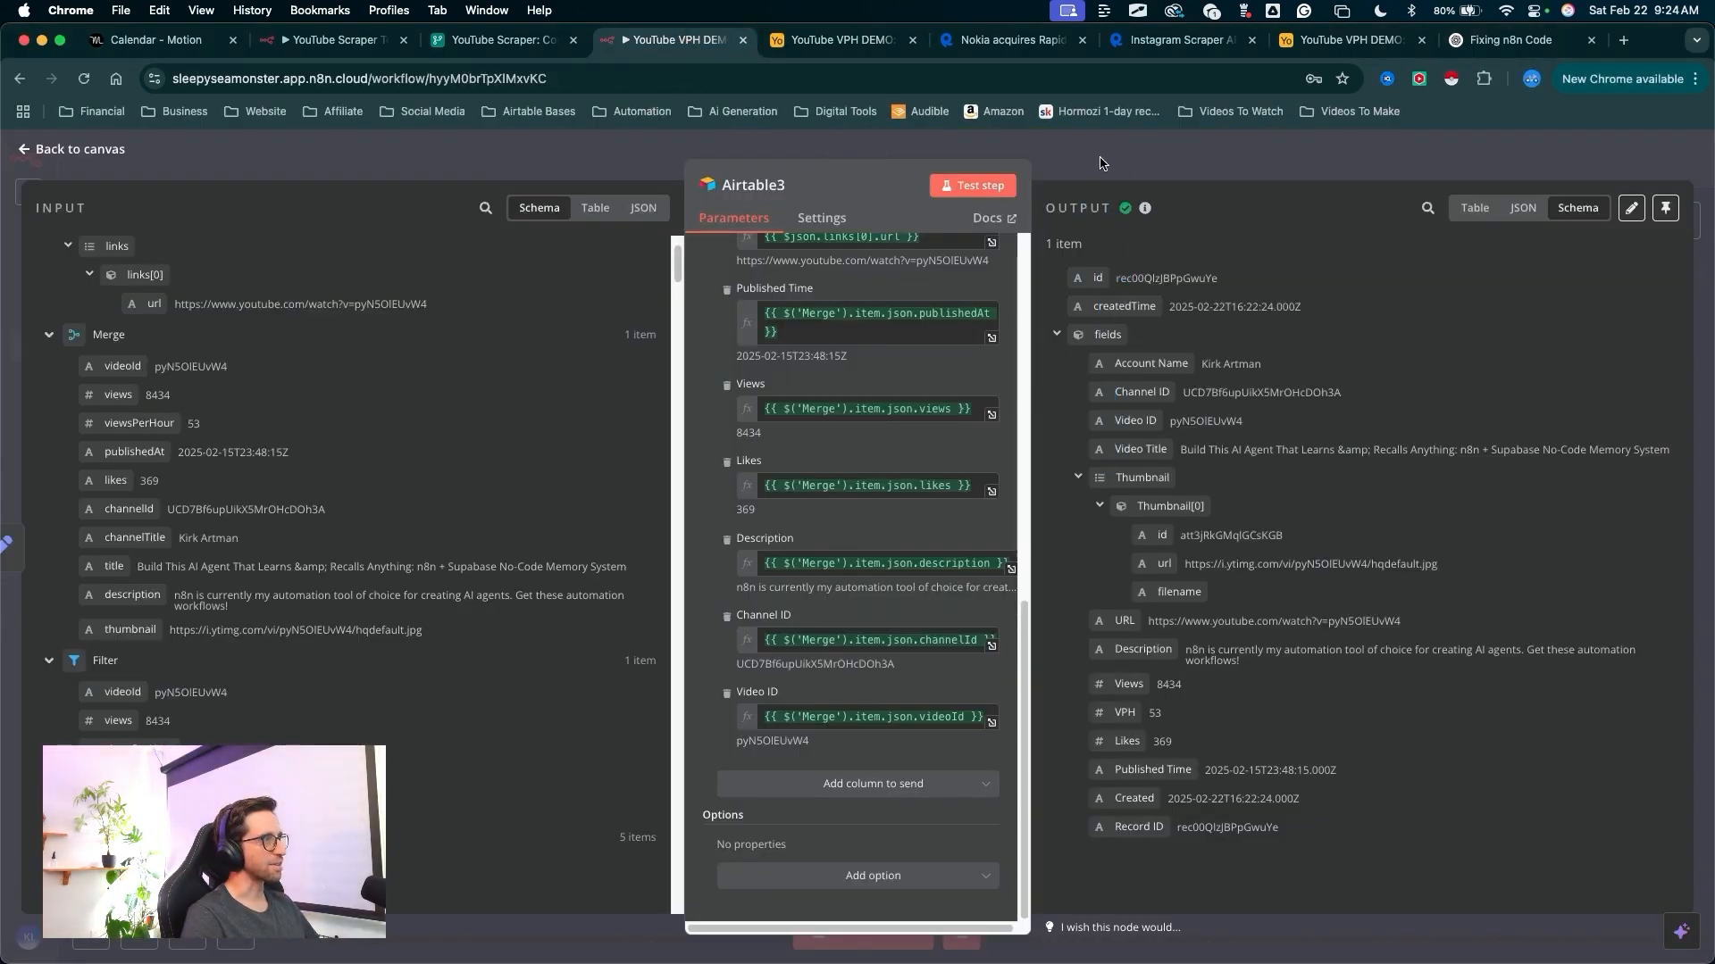
left_click(1099, 163)
mouse_move(697, 705)
left_mouse_down()
mouse_move(747, 574)
mouse_move(937, 674)
mouse_move(945, 463)
mouse_move(872, 593)
mouse_move(753, 564)
left_mouse_up()
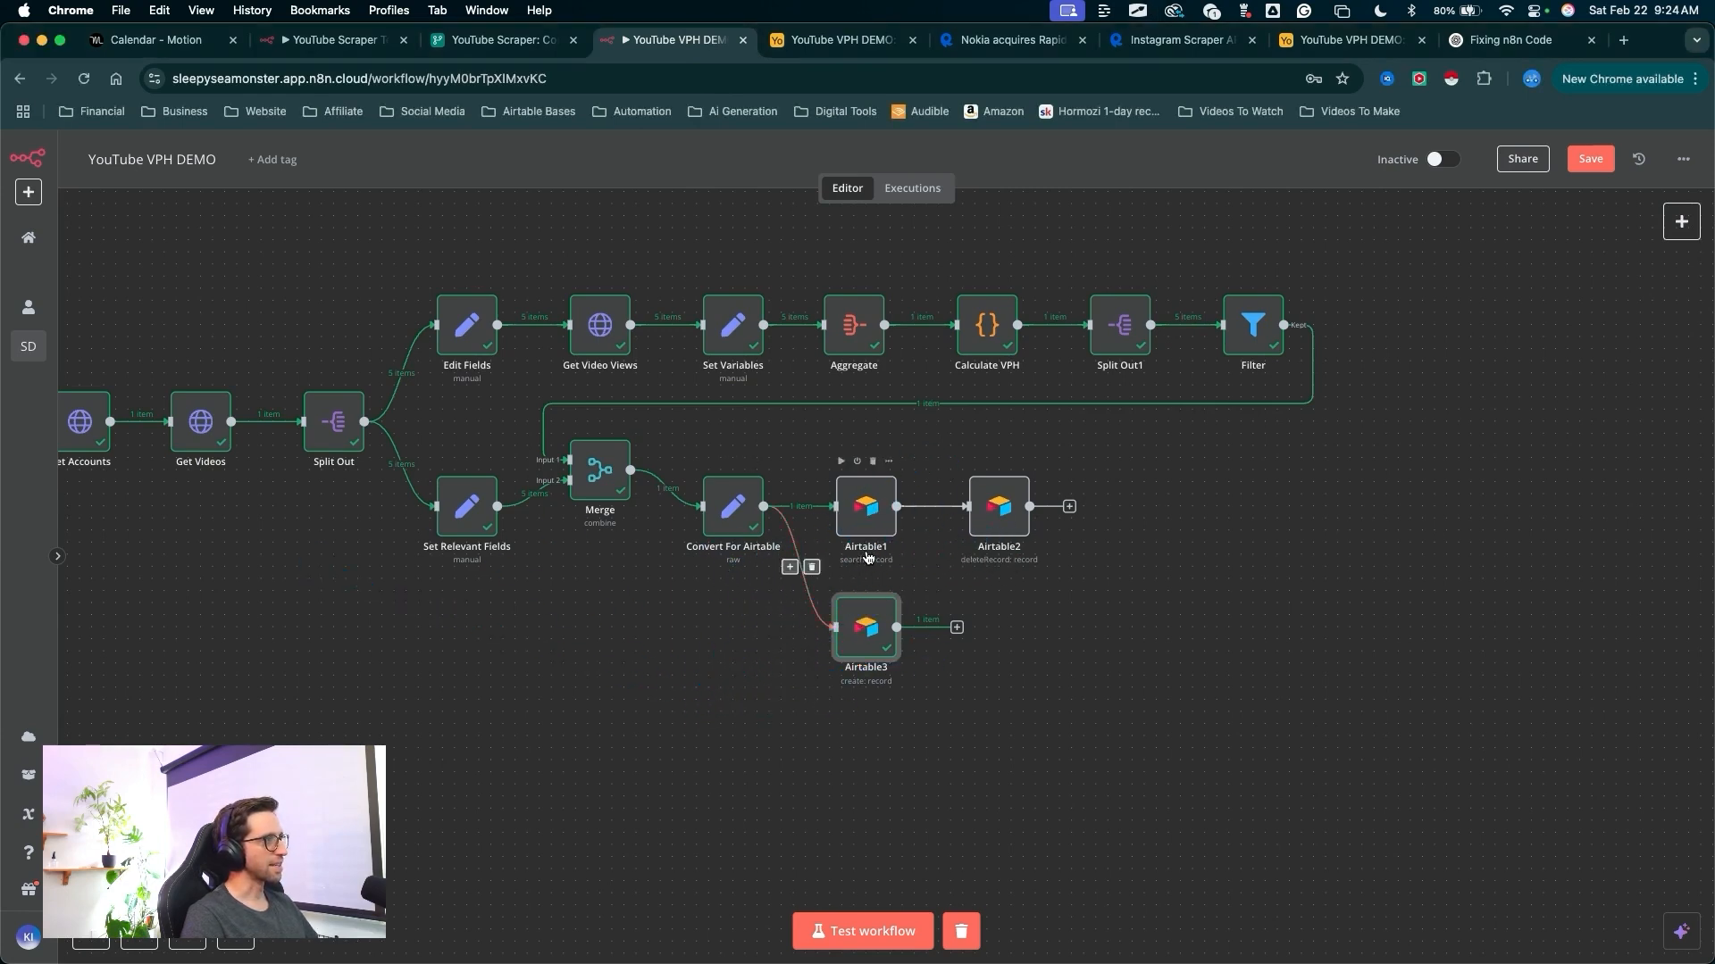
left_click_drag(643, 455, 1076, 632)
left_click_drag(727, 506, 728, 471)
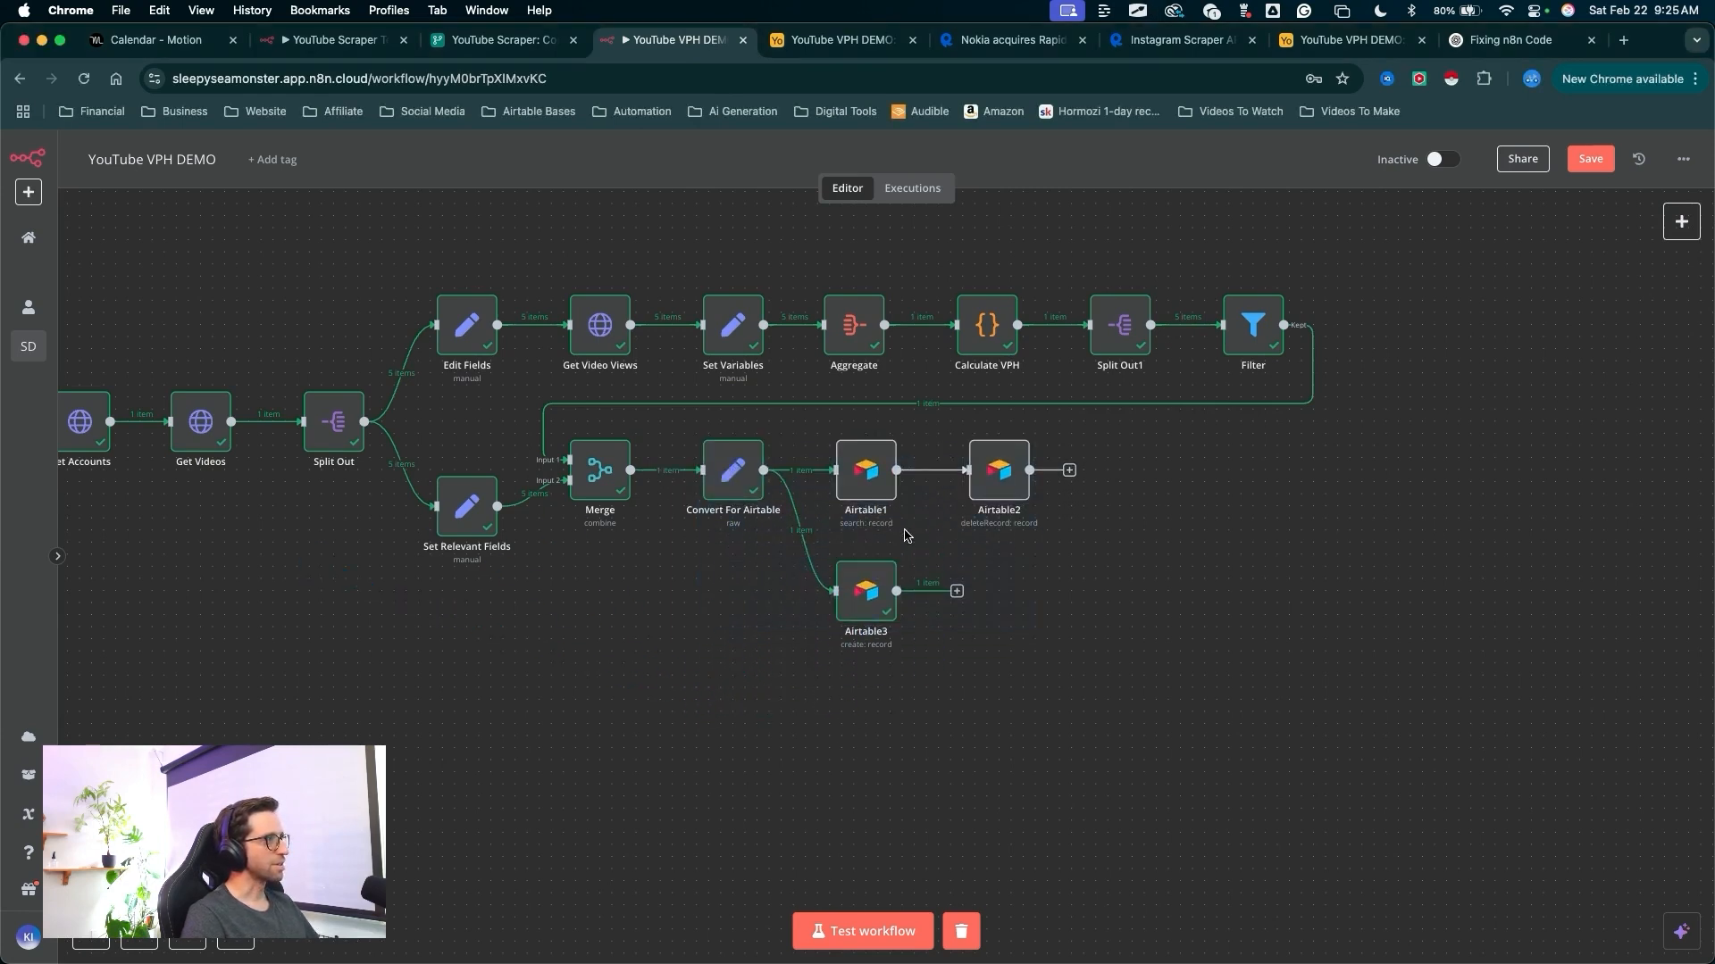
- Rename the Airtable search node "Get Video List" and the Airtable delete node "Update Videos"
right_click(857, 500)
left_click(902, 564)
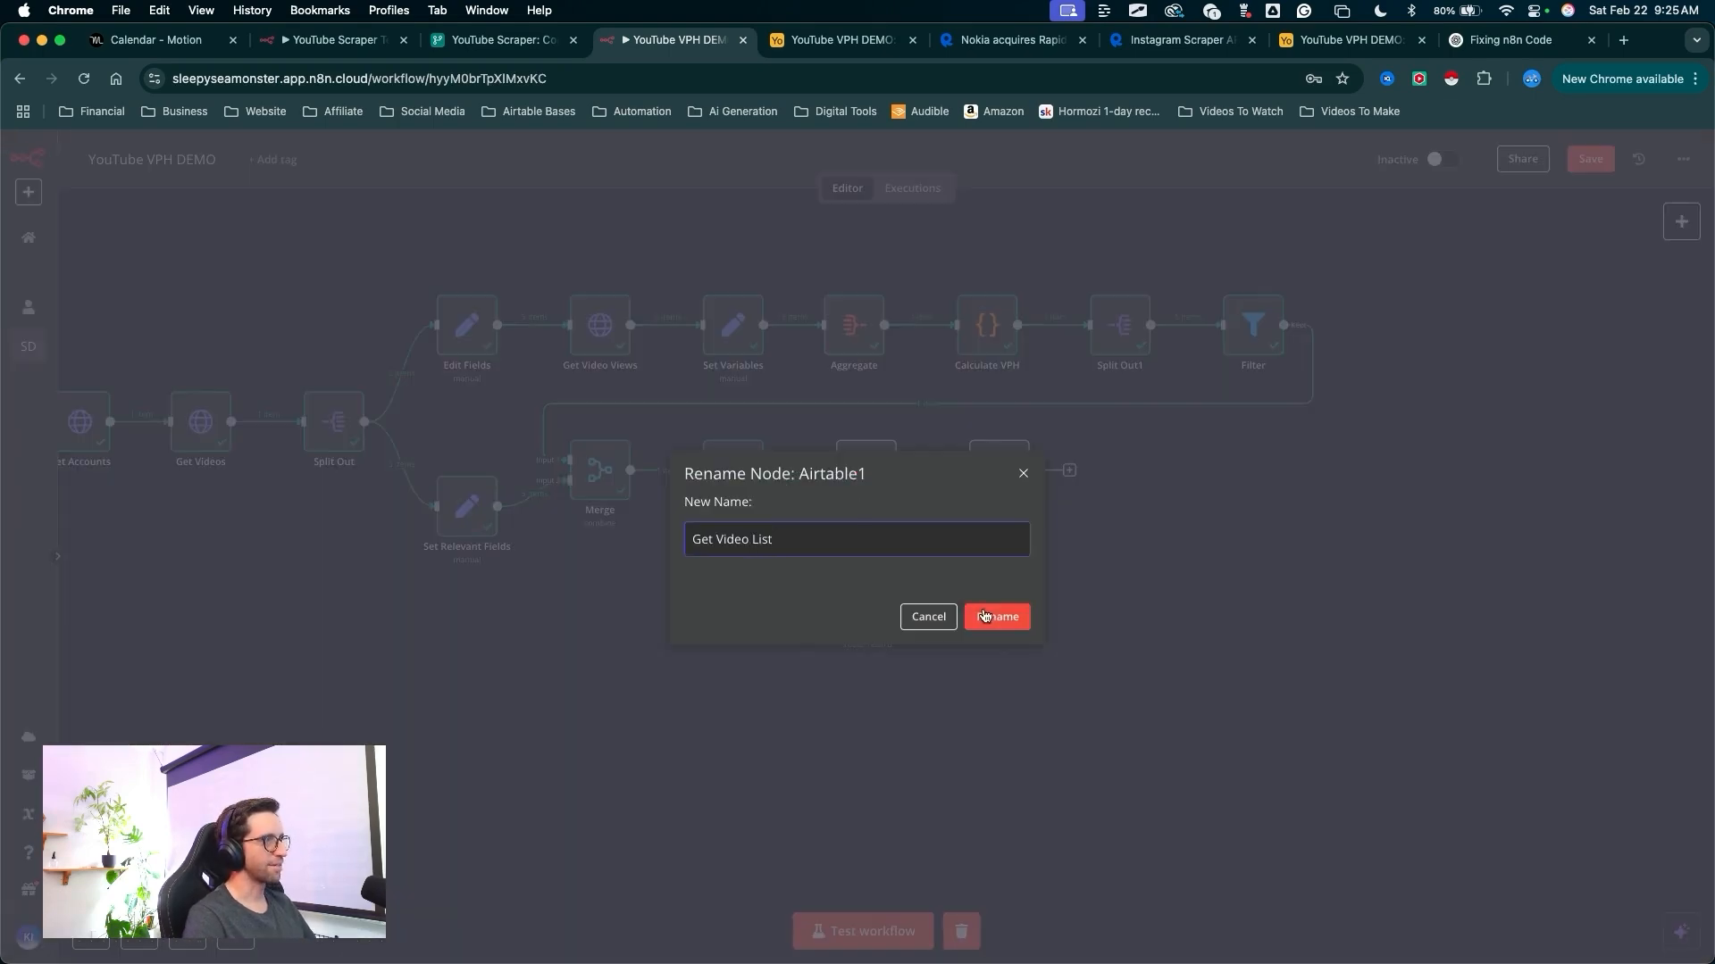
left_click(983, 616)
key("F2")
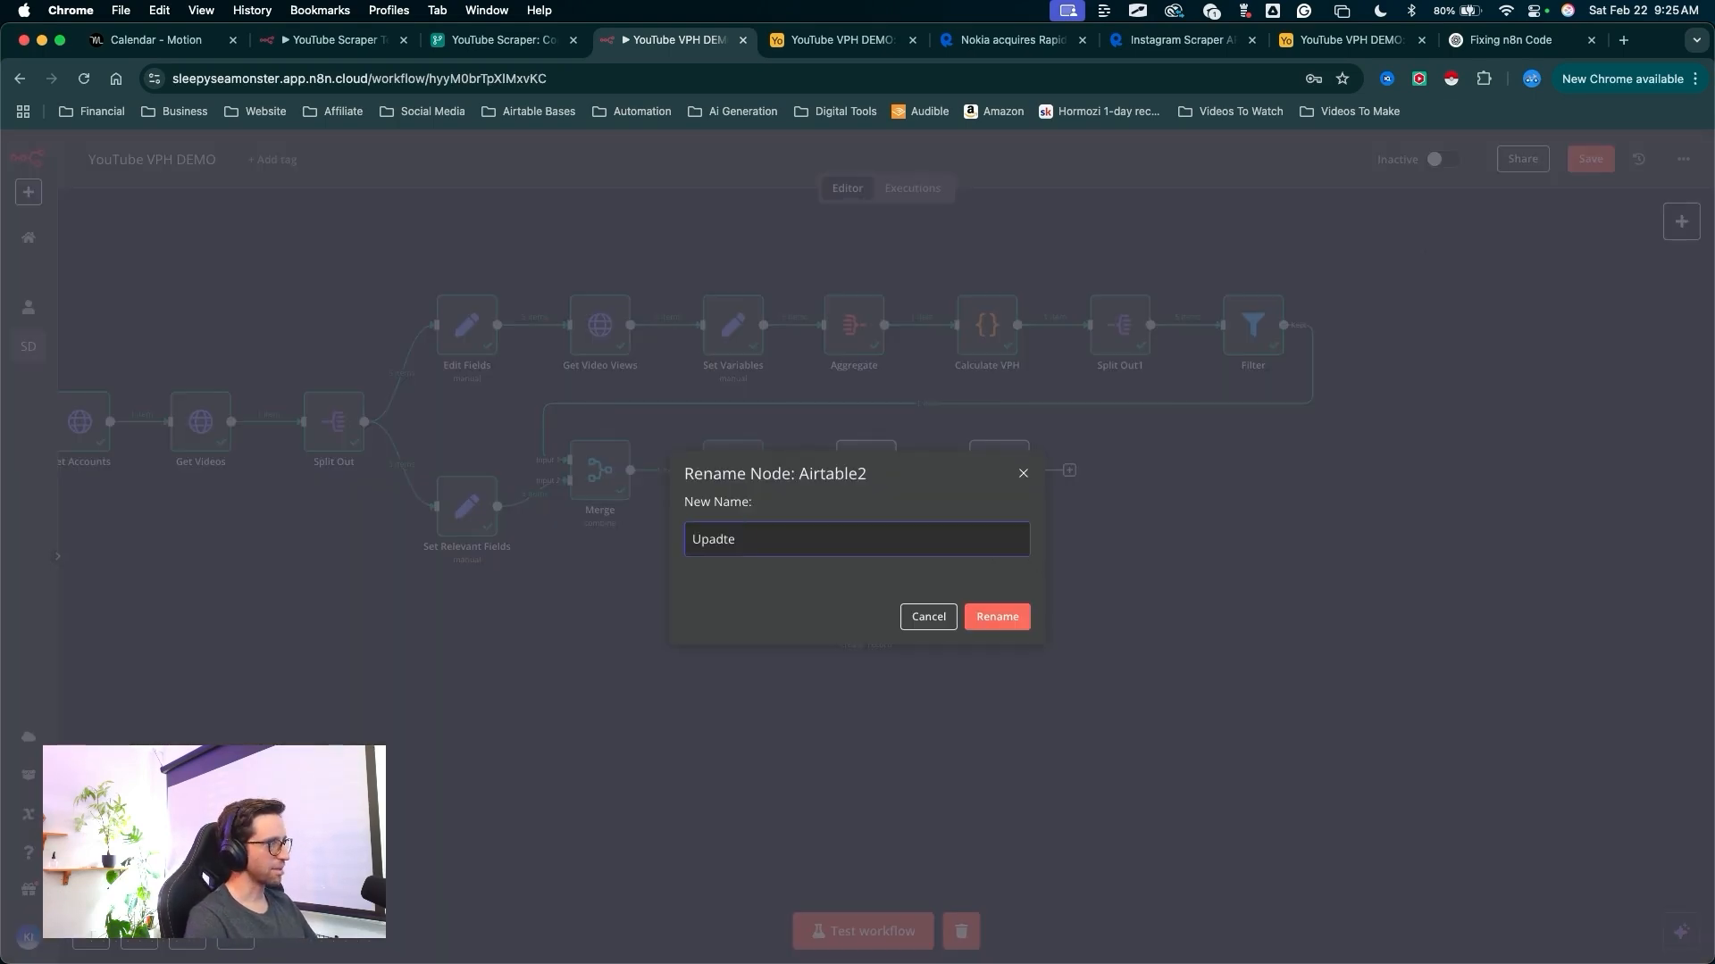
left_click(997, 616)
- Rename the Airtable create node "Add New Videos"
left_click(864, 594)
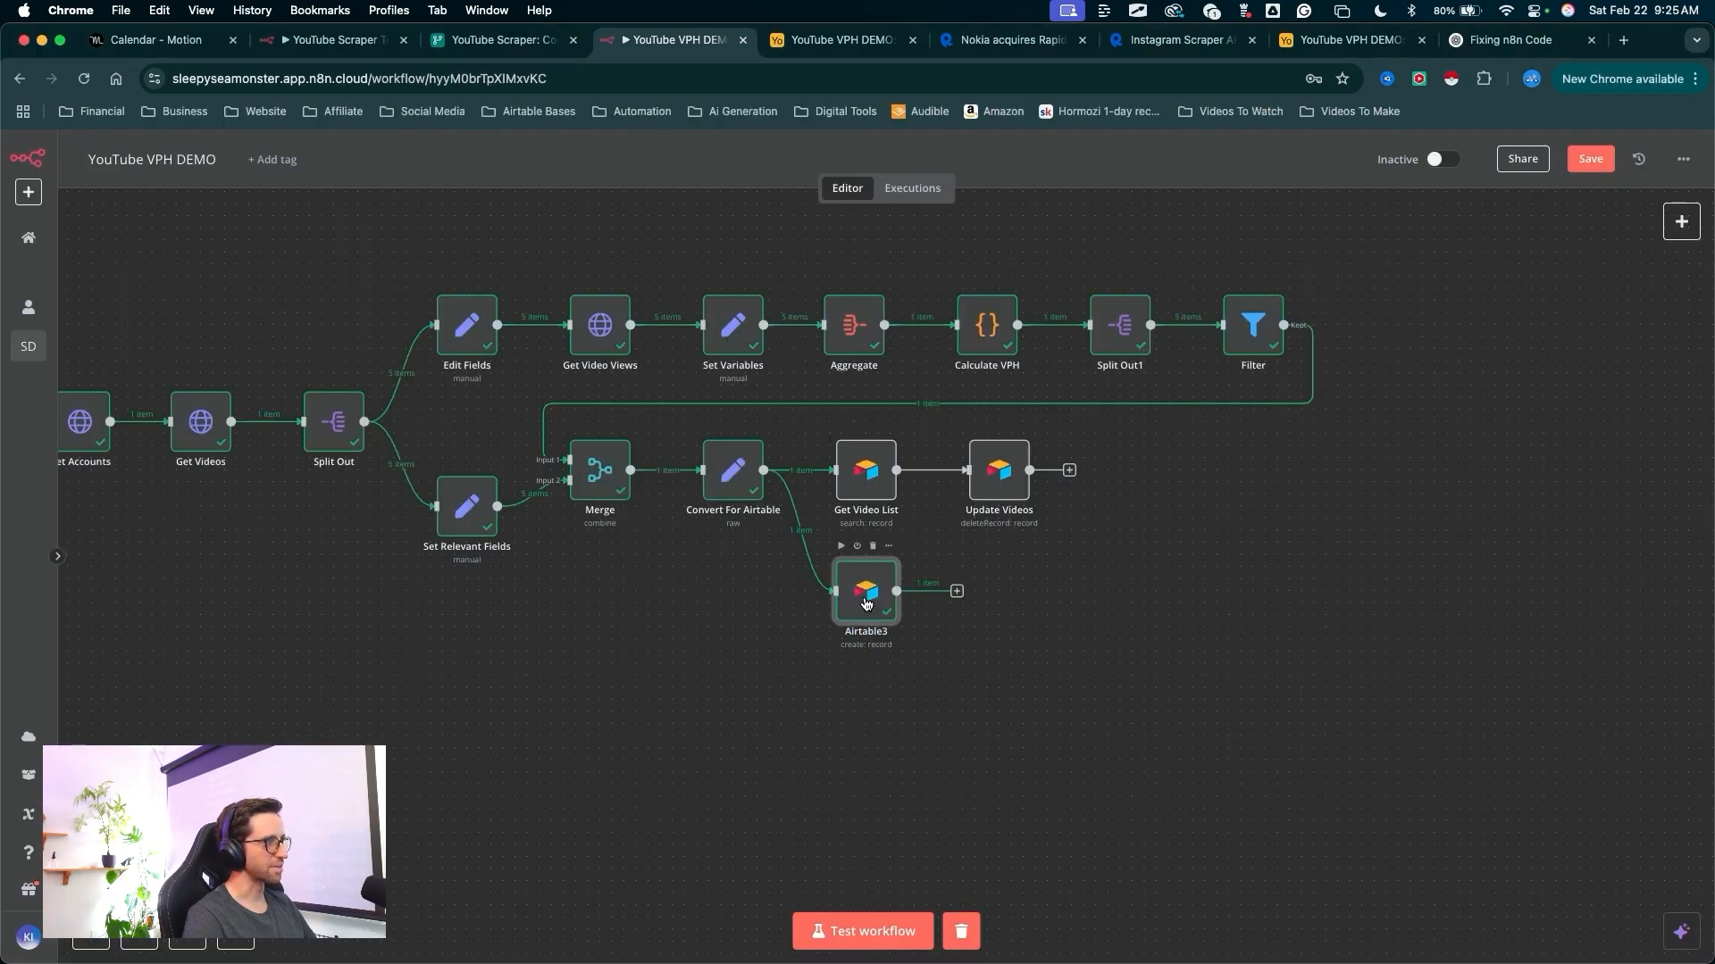
key("F2")
type("Add New Videos")
key("super+shift+a")
key("Return")
- Save the YouTube VPH DEMO workflow and set it to active
left_click_drag(1320, 402, 1646, 153)
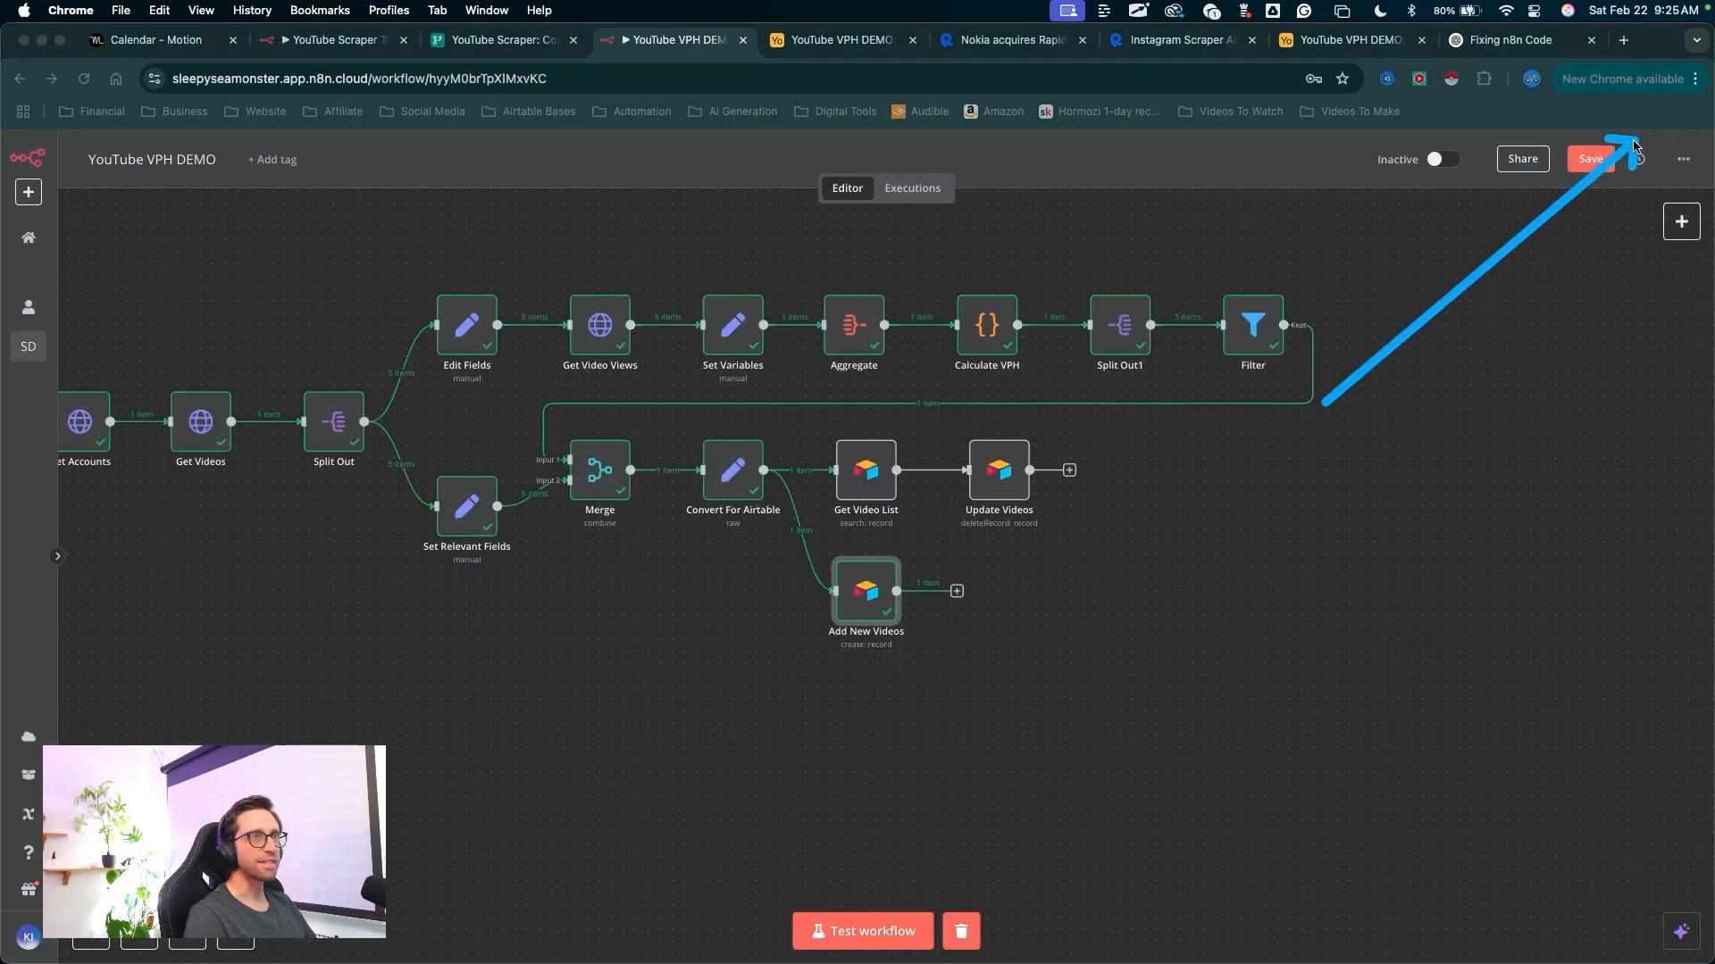
key("ctrl+s")
left_click_drag(1429, 401, 1446, 254)
key("Escape")
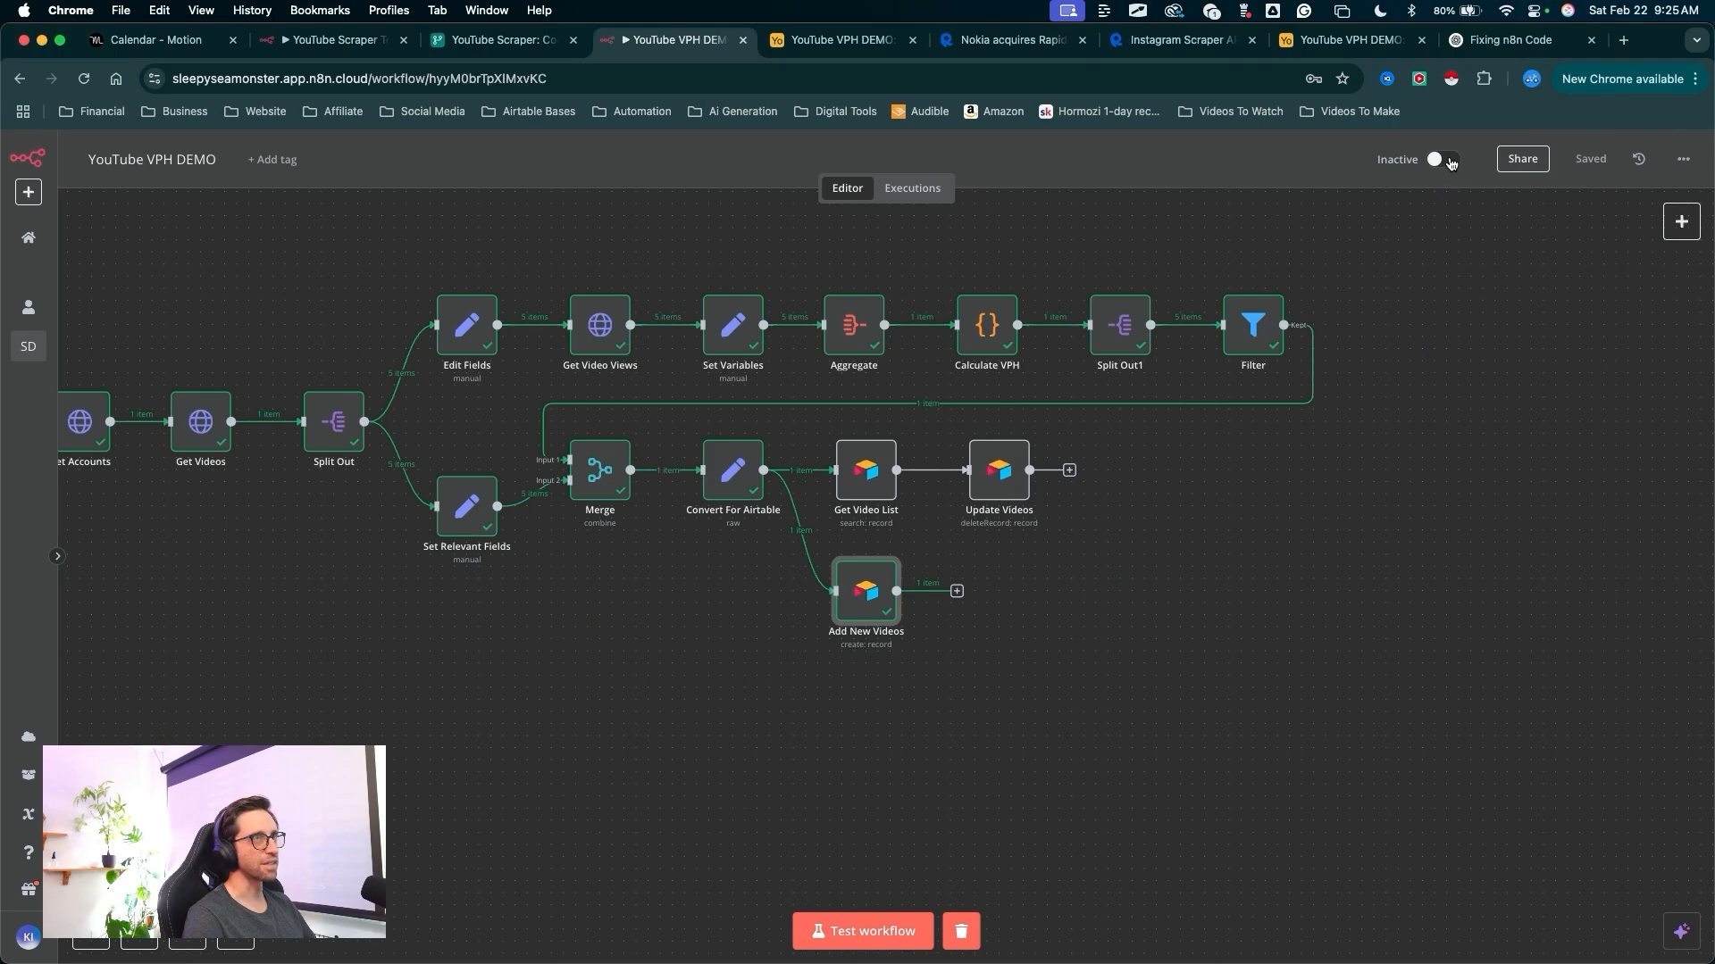
left_click(1442, 159)
scroll(891, 604, "left", 5)
scroll(824, 584, "down", 5)
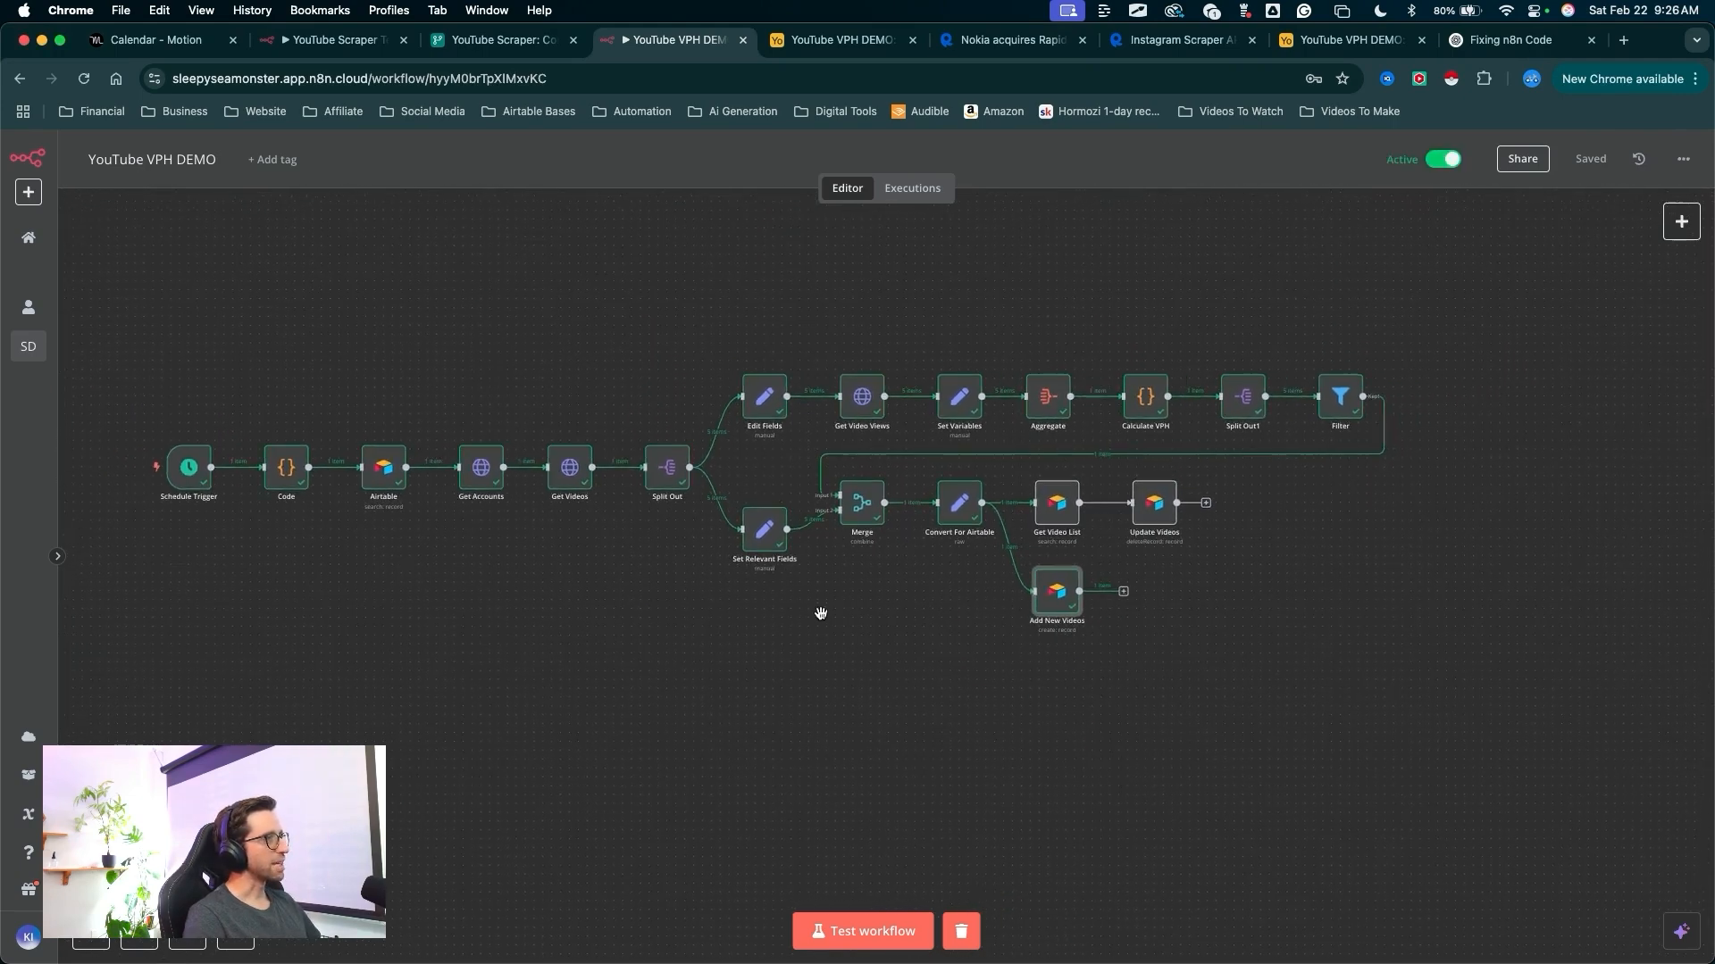
left_click_drag(818, 612, 903, 614)
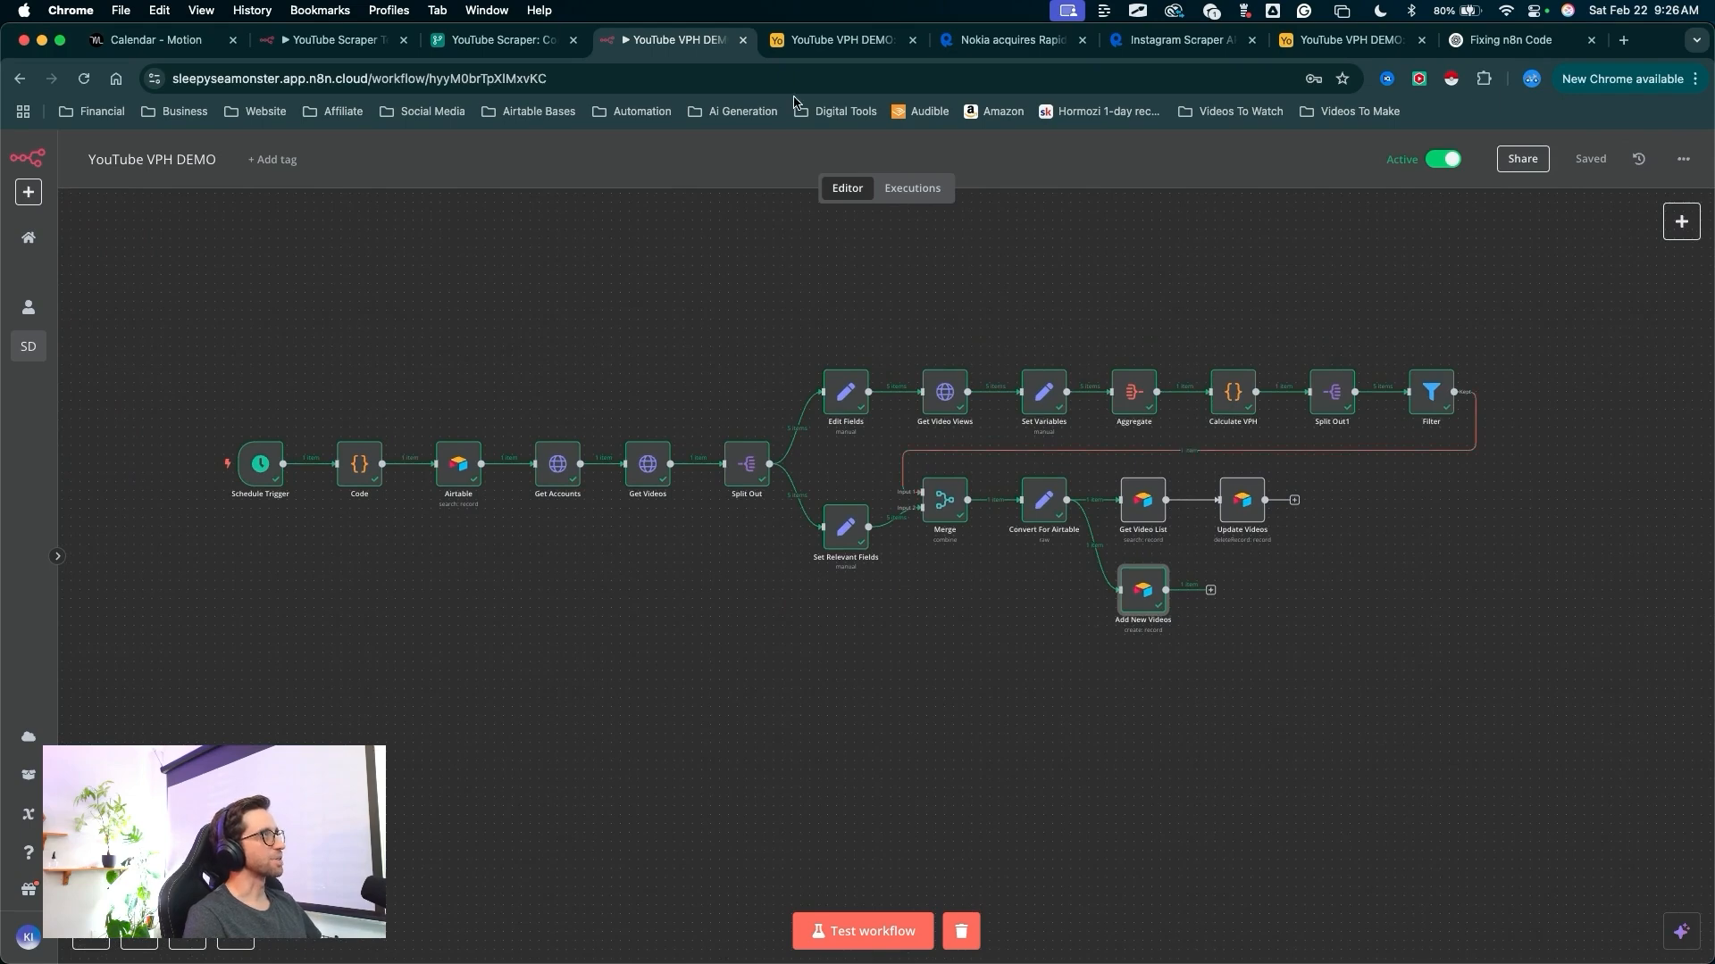
- Switch to Airtable and review the account row and its Get Videos checkbox in the YouTube Accounts table
left_click(838, 40)
mouse_move(604, 599)
left_mouse_down()
mouse_move(363, 326)
mouse_move(338, 331)
left_mouse_up()
key("Escape")
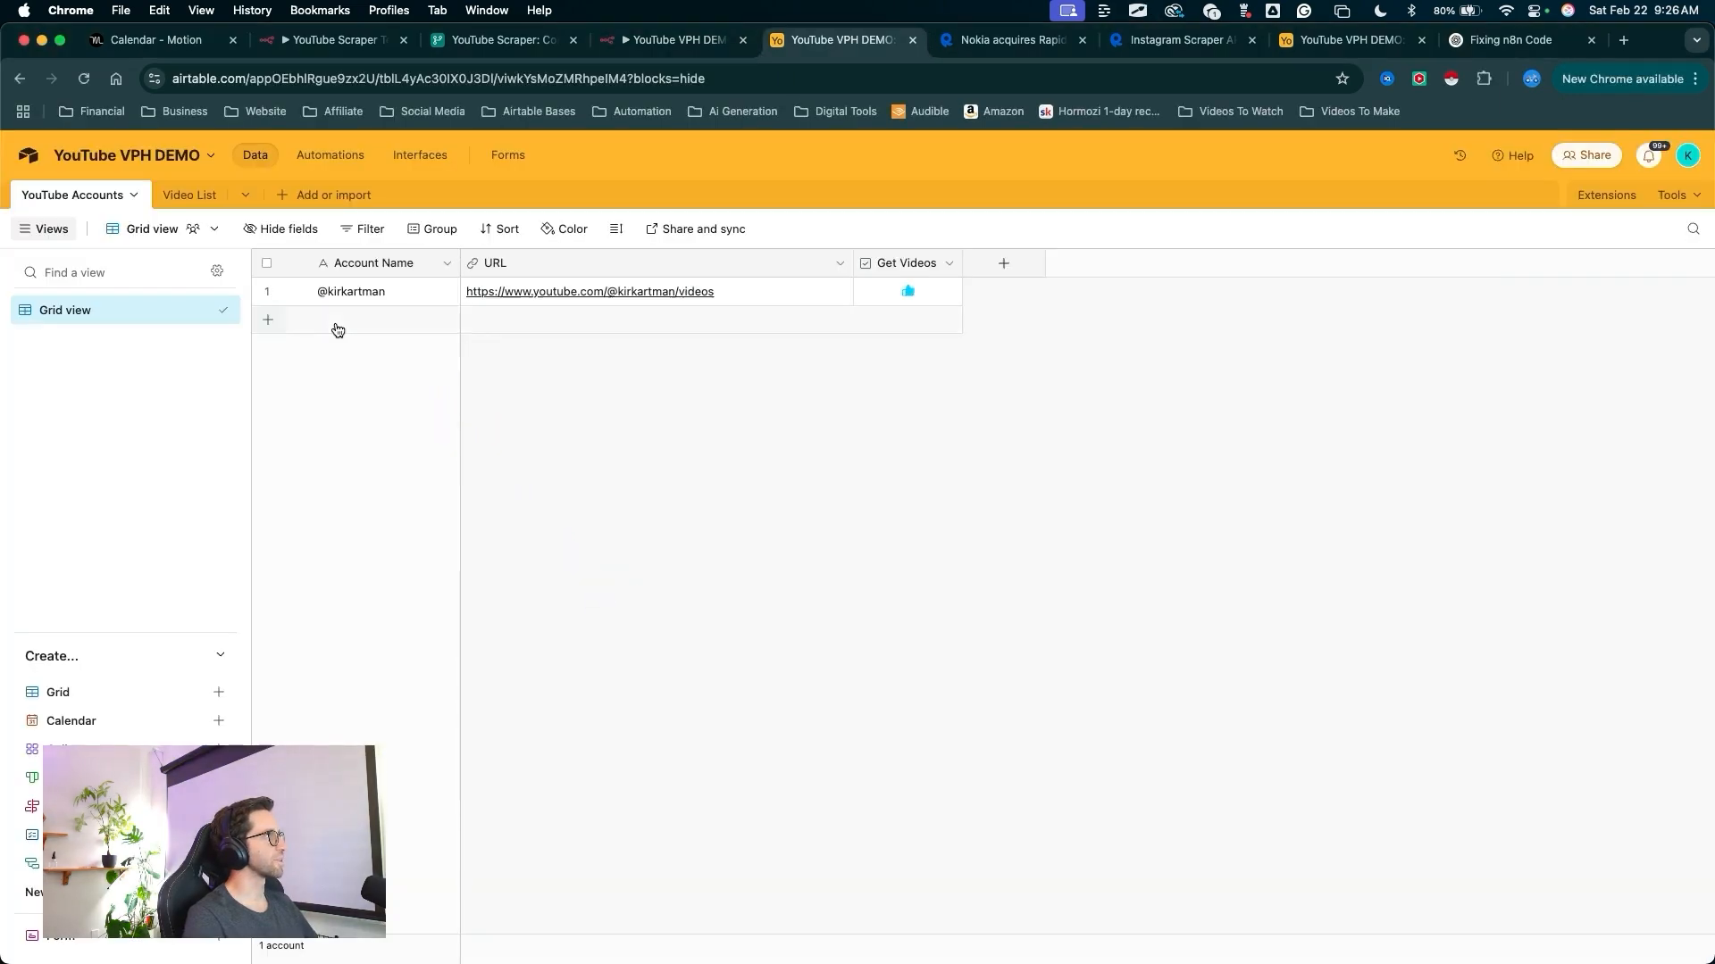
left_click_drag(855, 566, 889, 366)
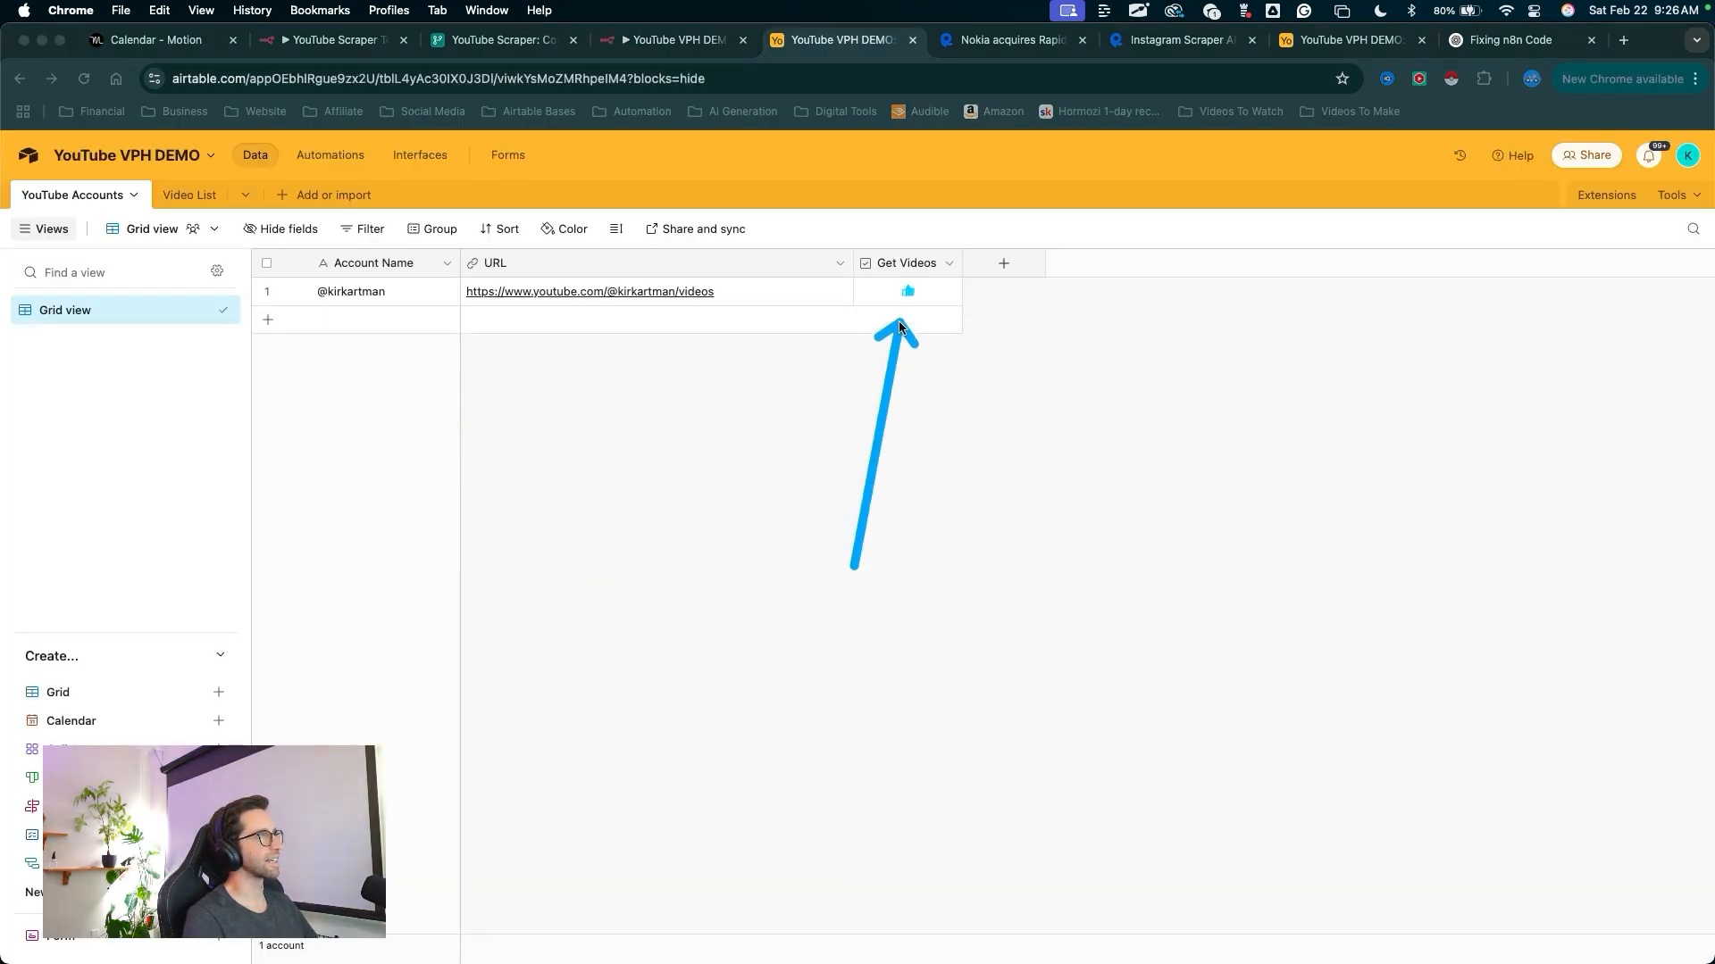
key("Escape")
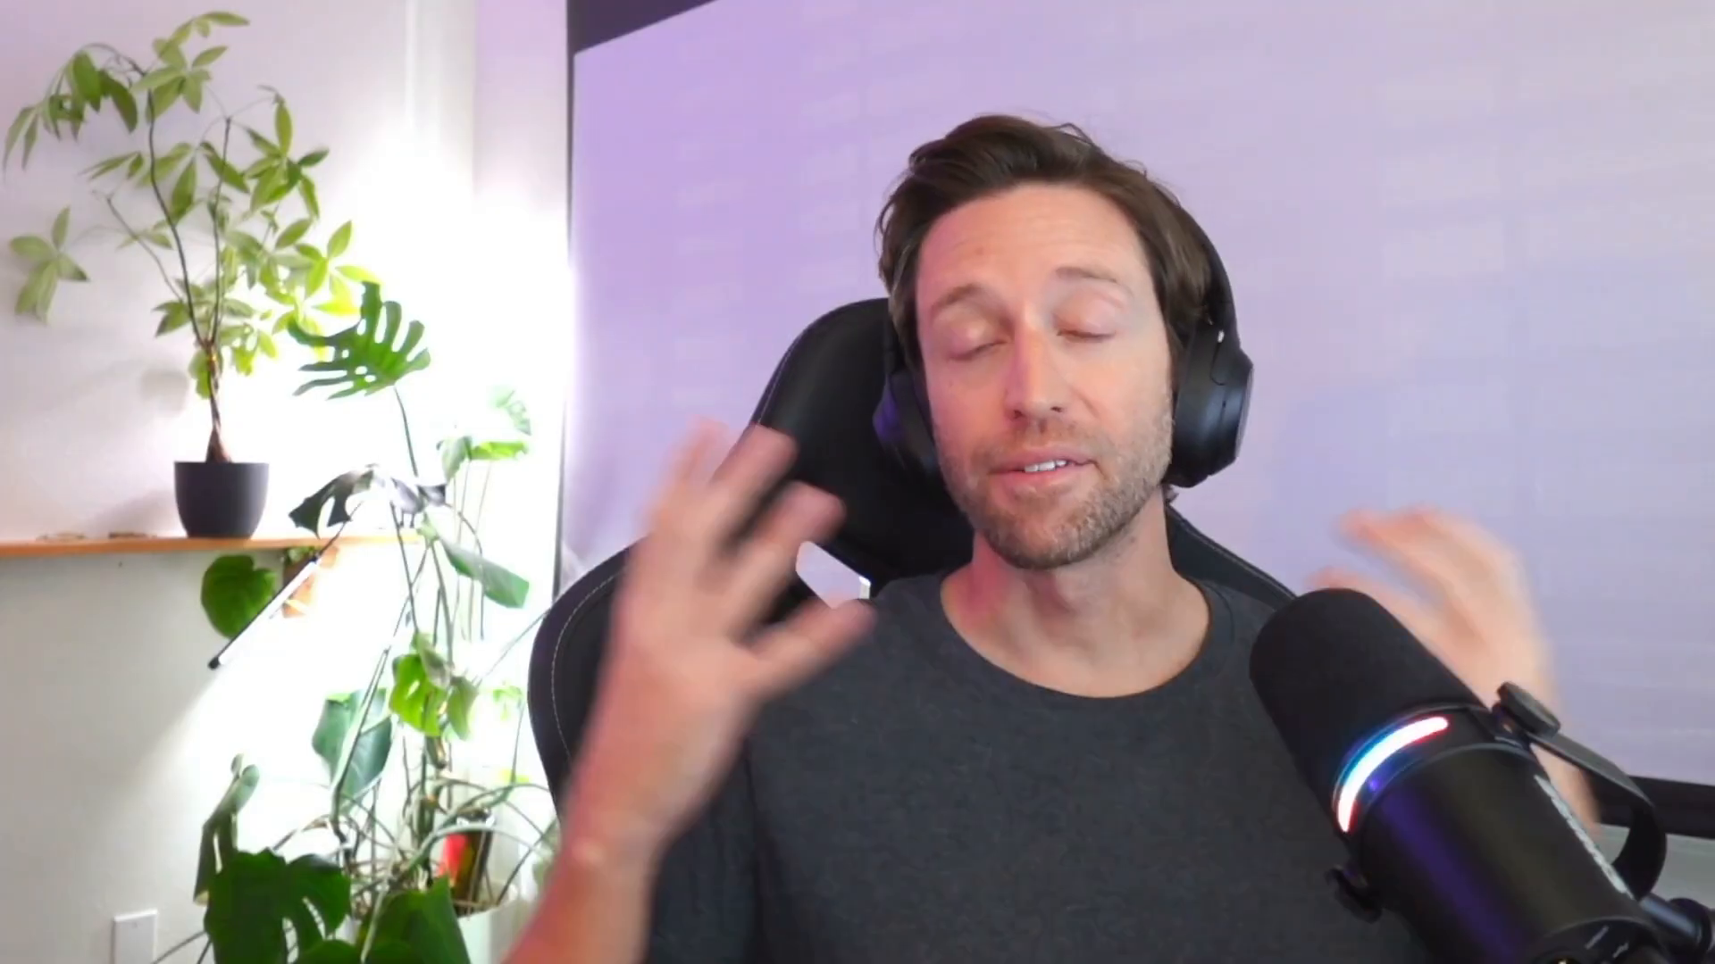